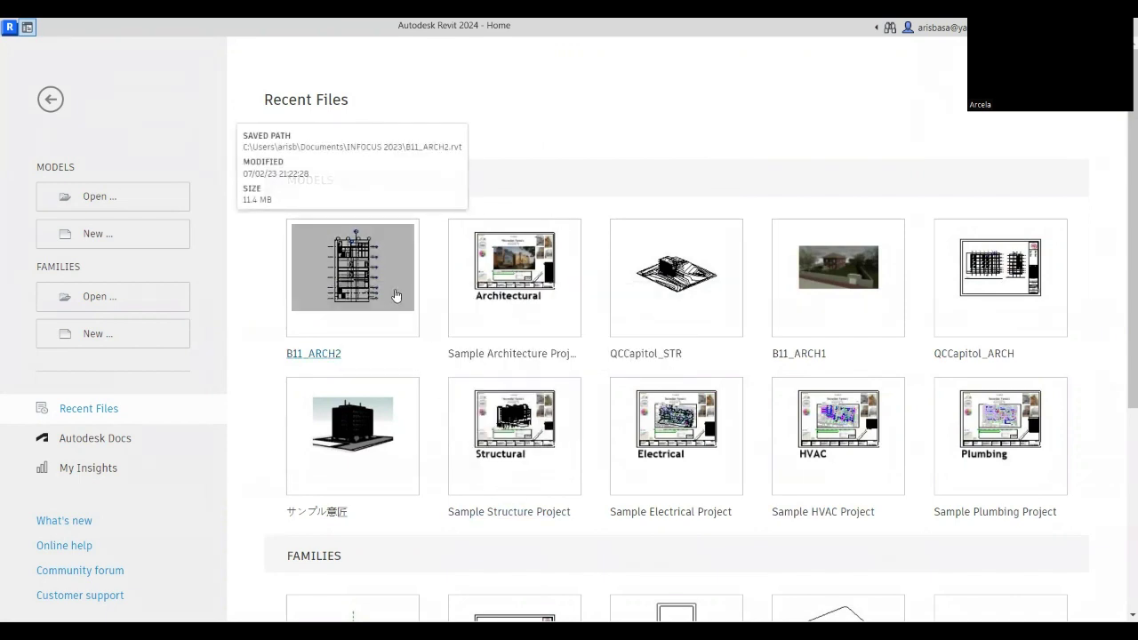
Open the B11_ARCH2 project from Recent Files so its Section 2 view is showing.
click(396, 295)
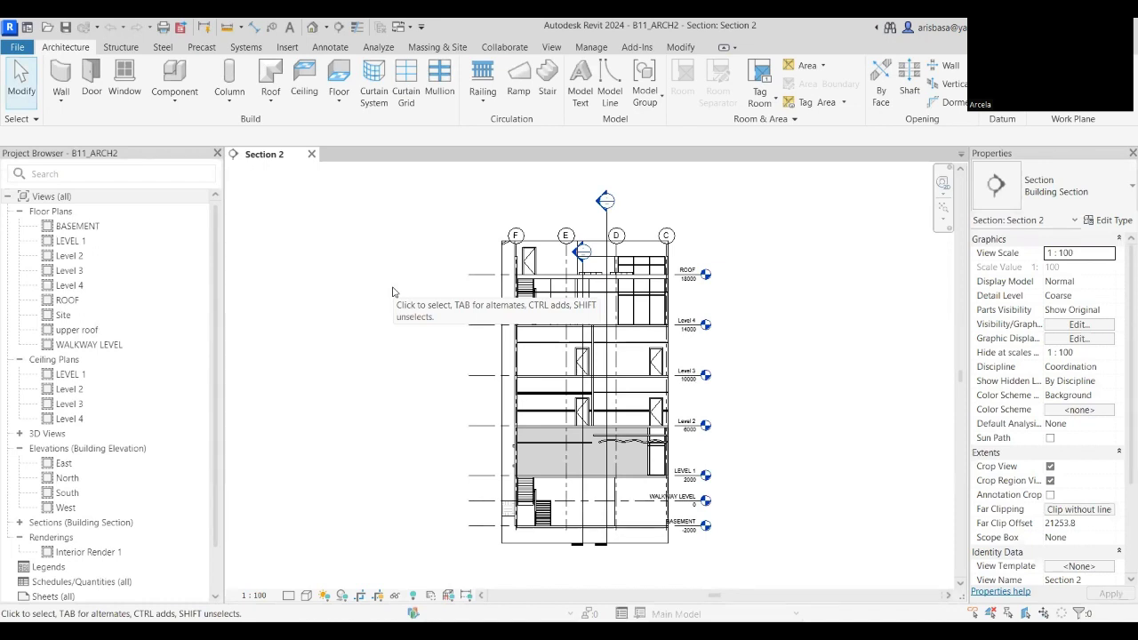
Extend the top edge of the Section 2 crop region up to the upper roof level.
scroll(589, 380, down, 1)
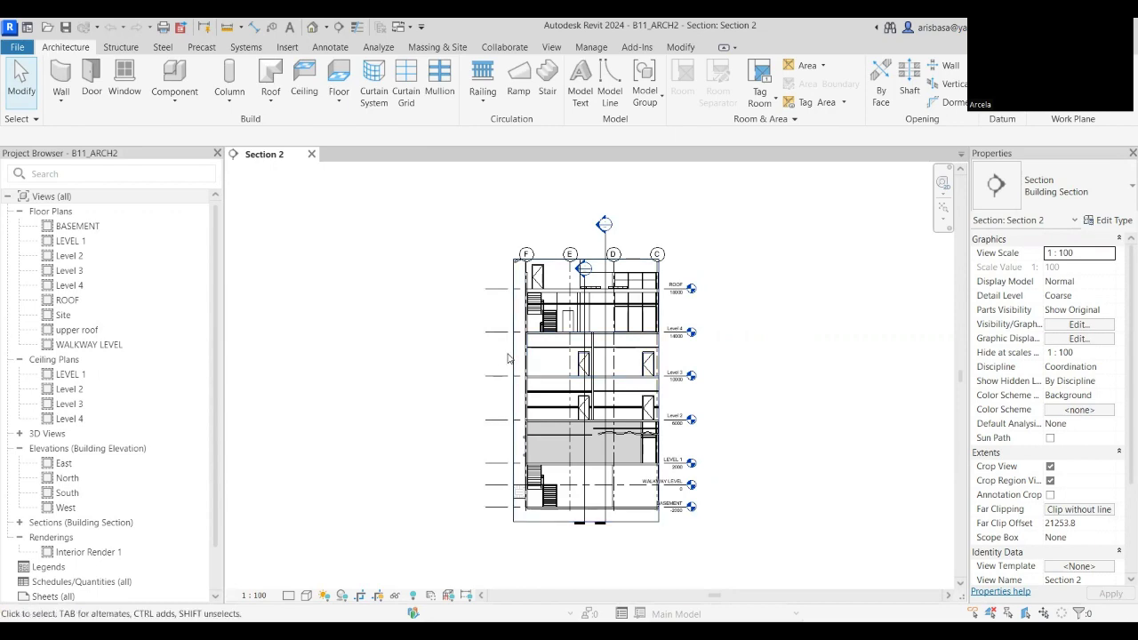
click(584, 260)
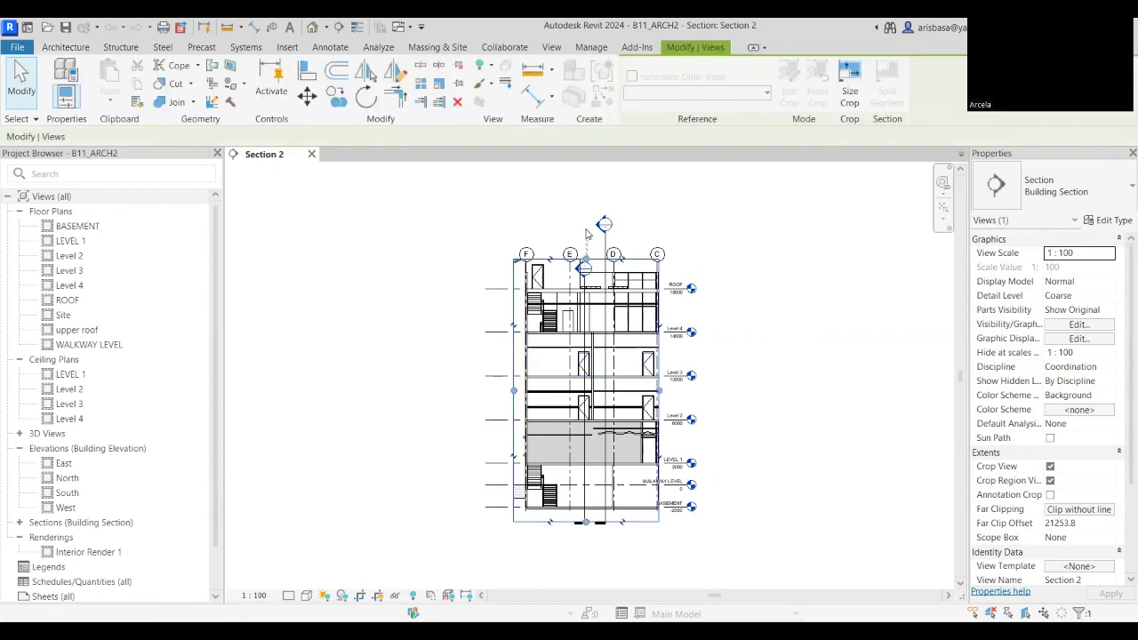
click(559, 267)
key(Escape)
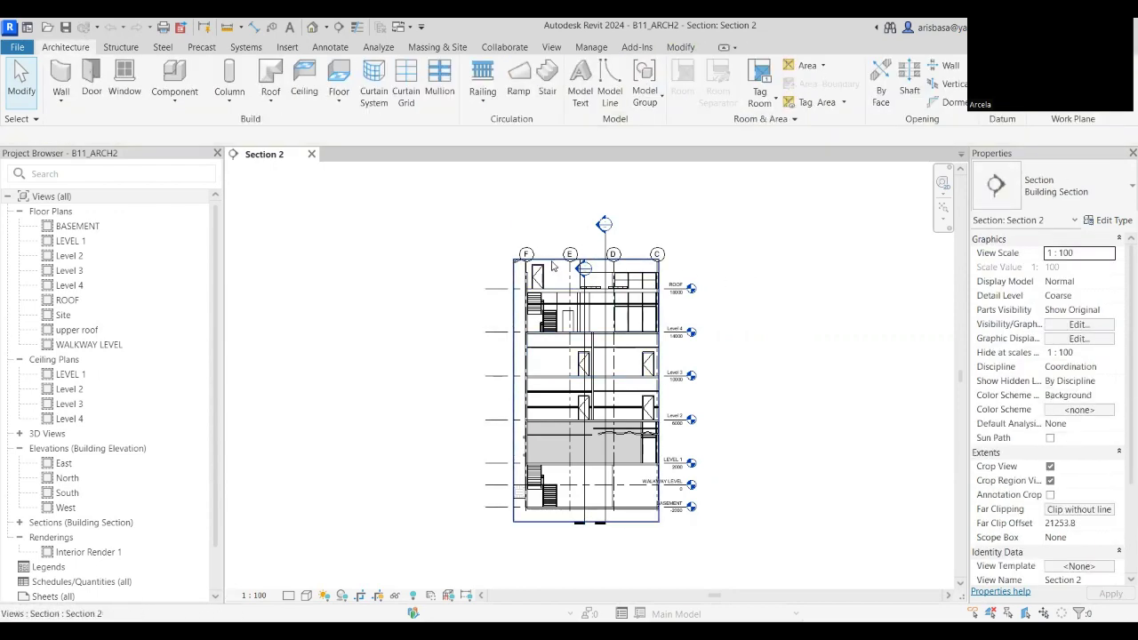
click(553, 265)
drag(586, 260, 586, 216)
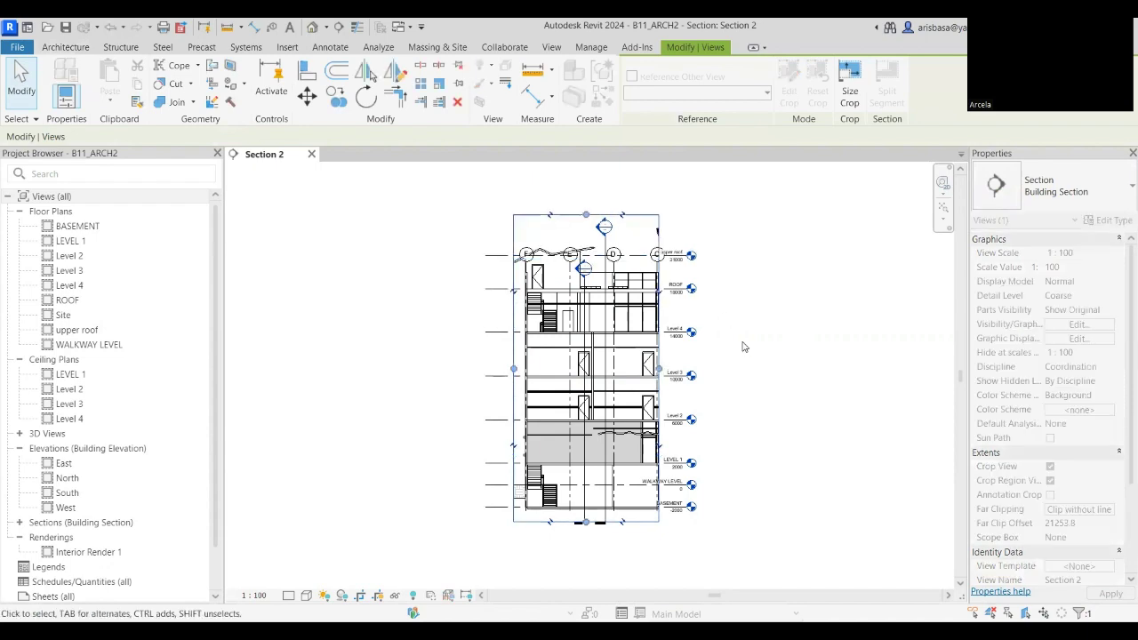
click(762, 369)
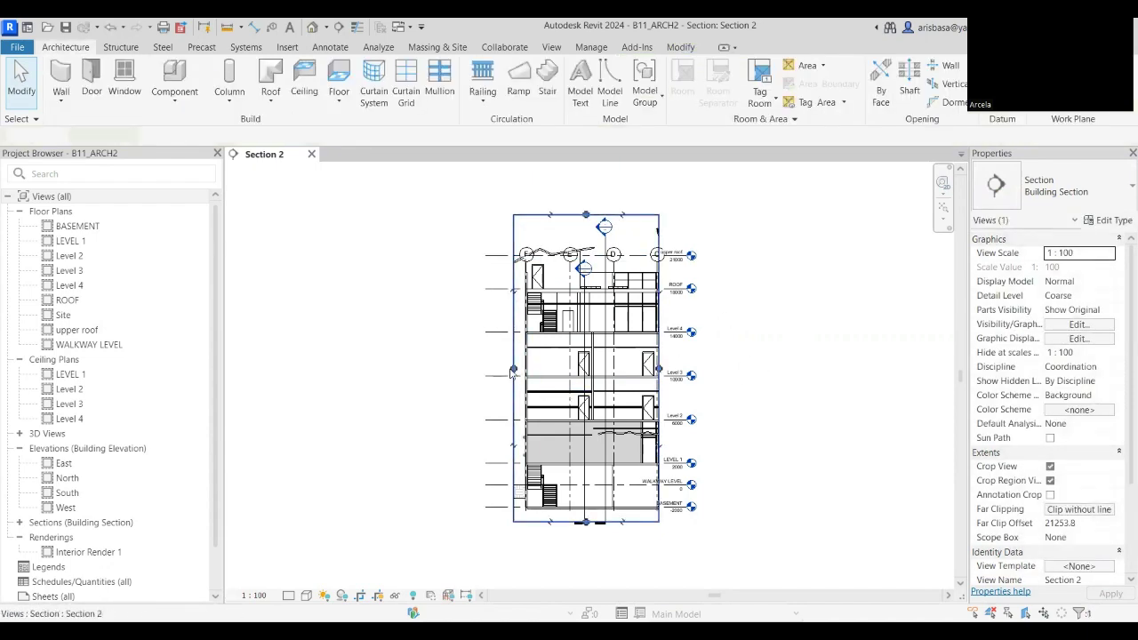
Widen the crop region on the left and right to show the full building width.
click(512, 371)
drag(512, 368, 457, 368)
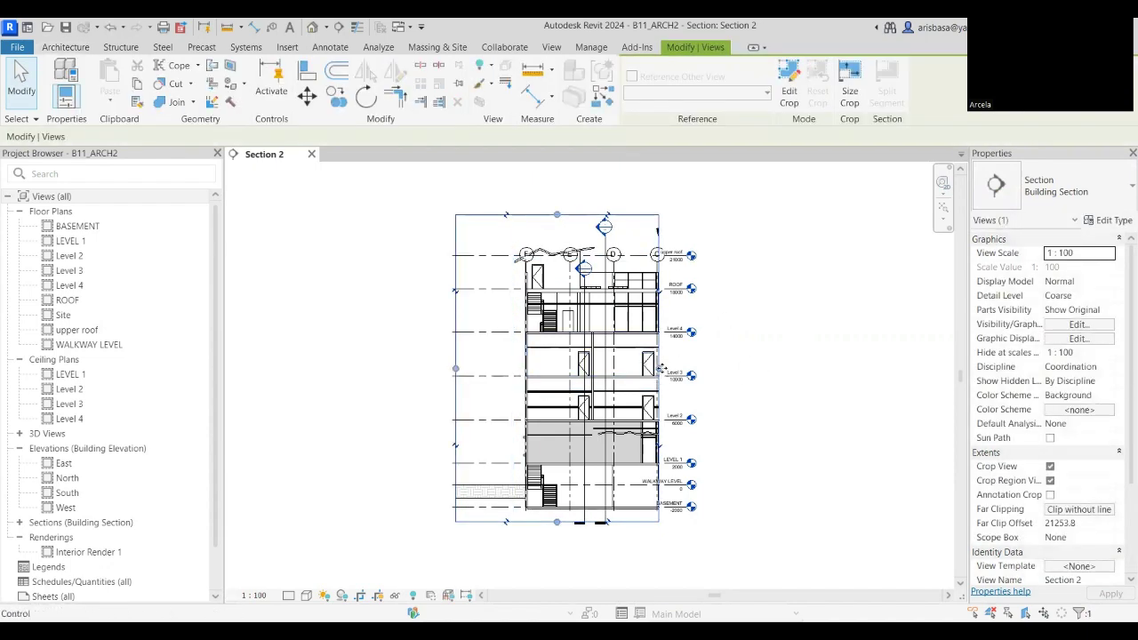
drag(658, 368, 772, 385)
scroll(827, 391, up, 1)
middle_drag(832, 396, 748, 434)
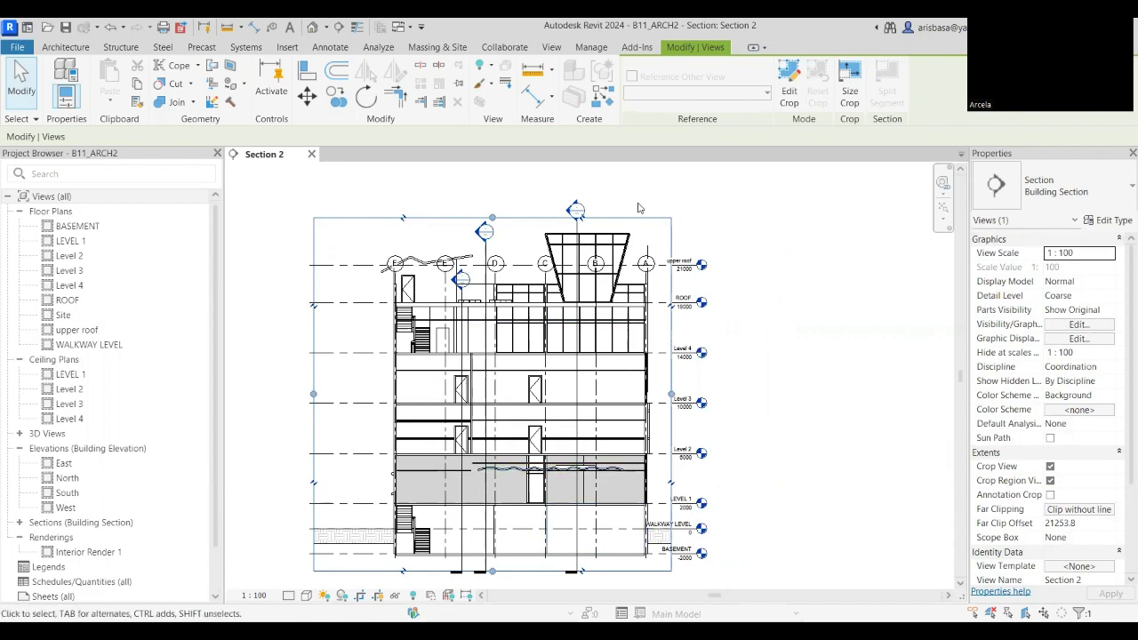
scroll(742, 413, down, 1)
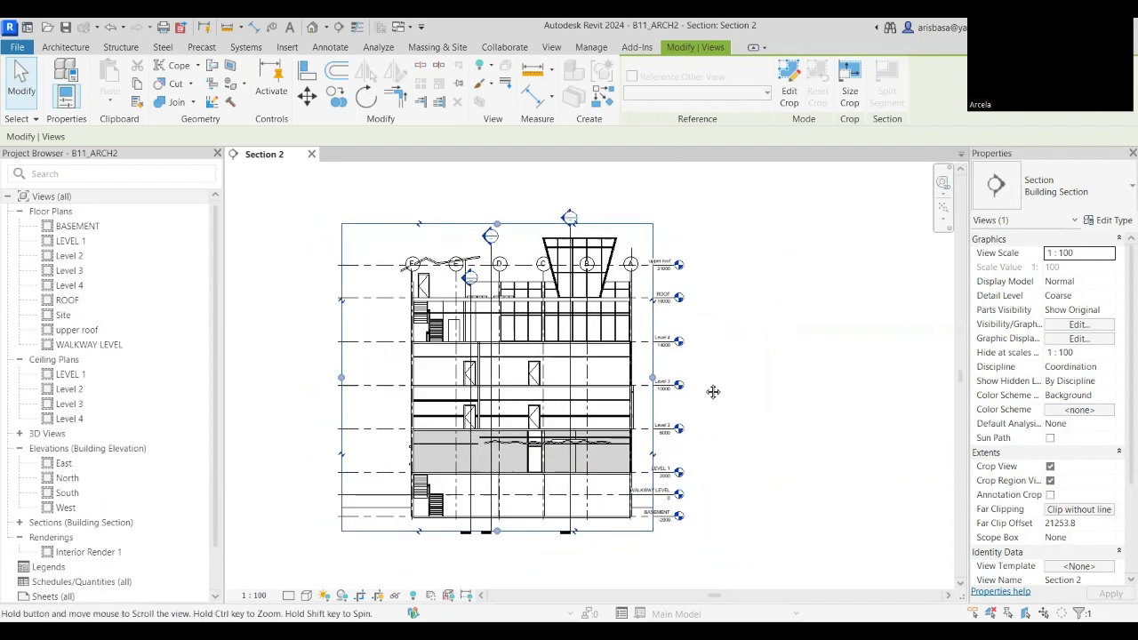
middle_drag(714, 389, 707, 380)
click(873, 346)
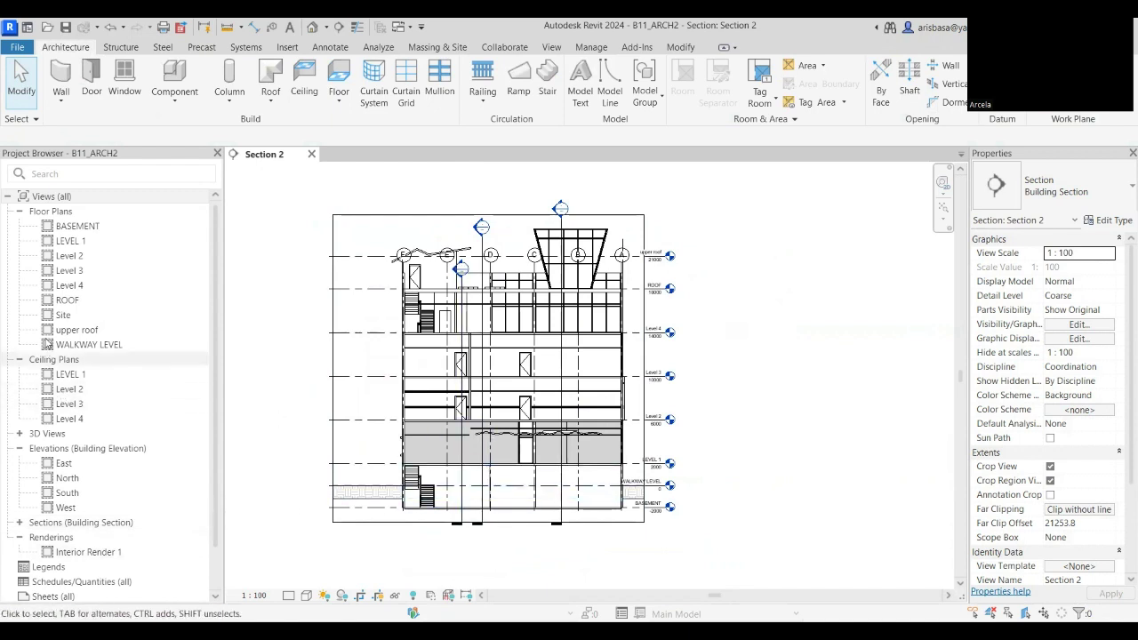
Open the LEVEL 1 floor plan, pan across it, and inspect the interior vertical wall.
click(86, 242)
double_click(87, 242)
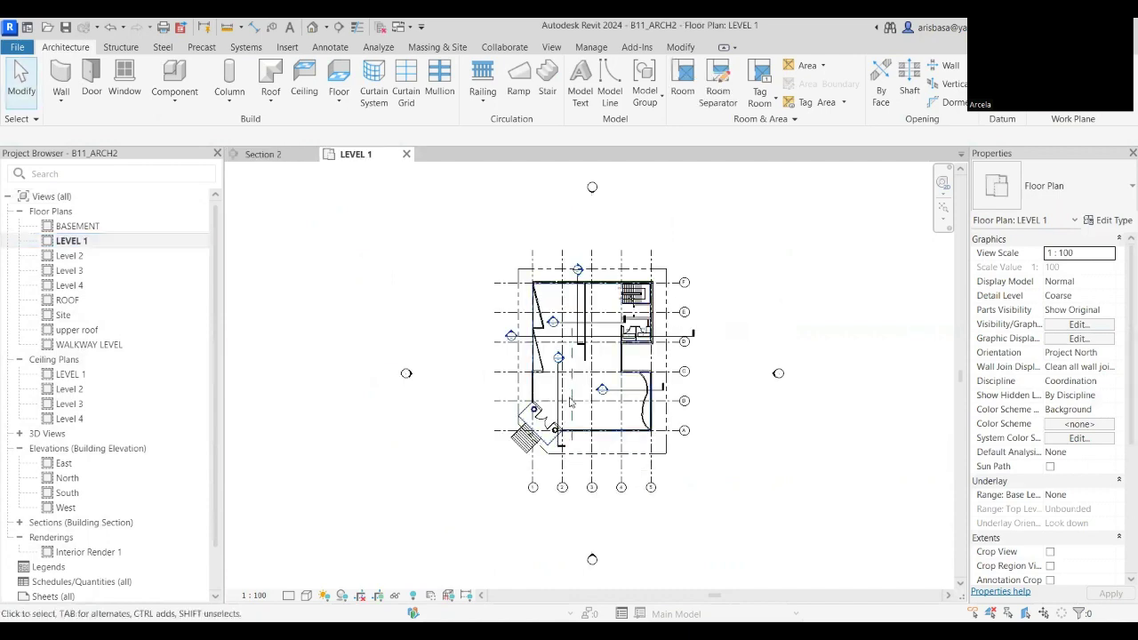
scroll(603, 379, up, 5)
middle_drag(603, 380, 555, 468)
scroll(580, 430, down, 1)
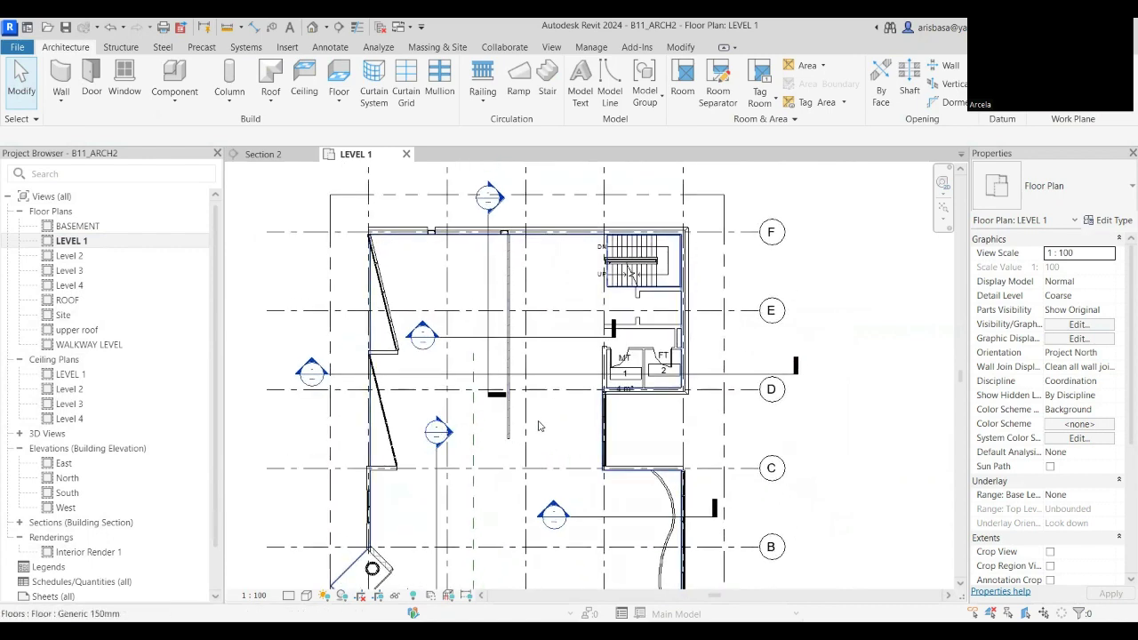
middle_drag(486, 444, 538, 369)
scroll(541, 363, down, 1)
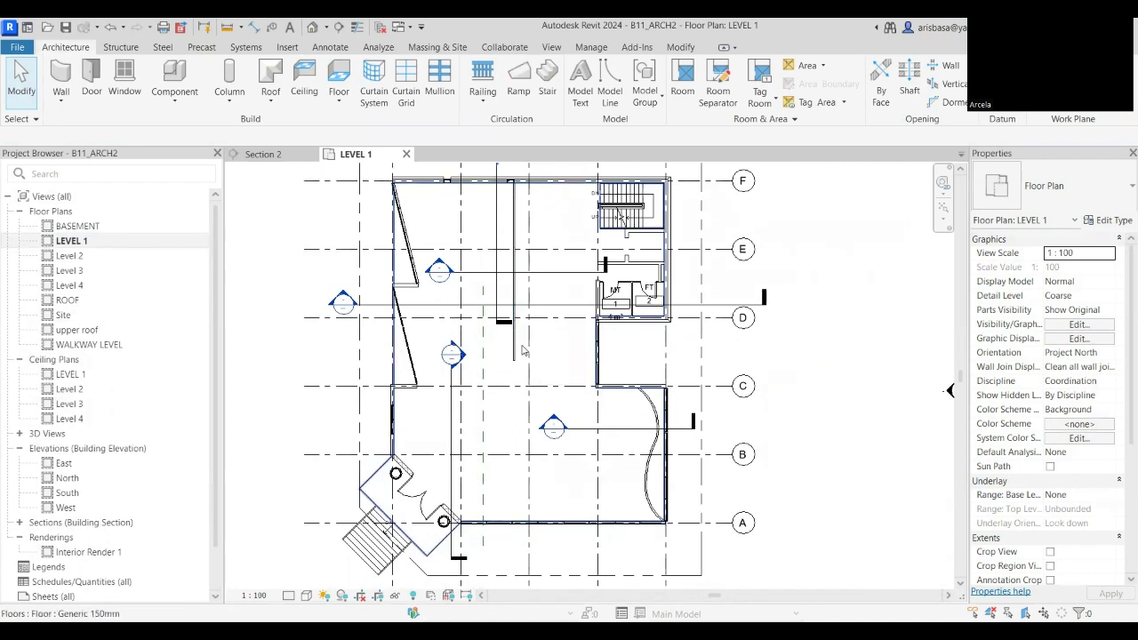
click(518, 346)
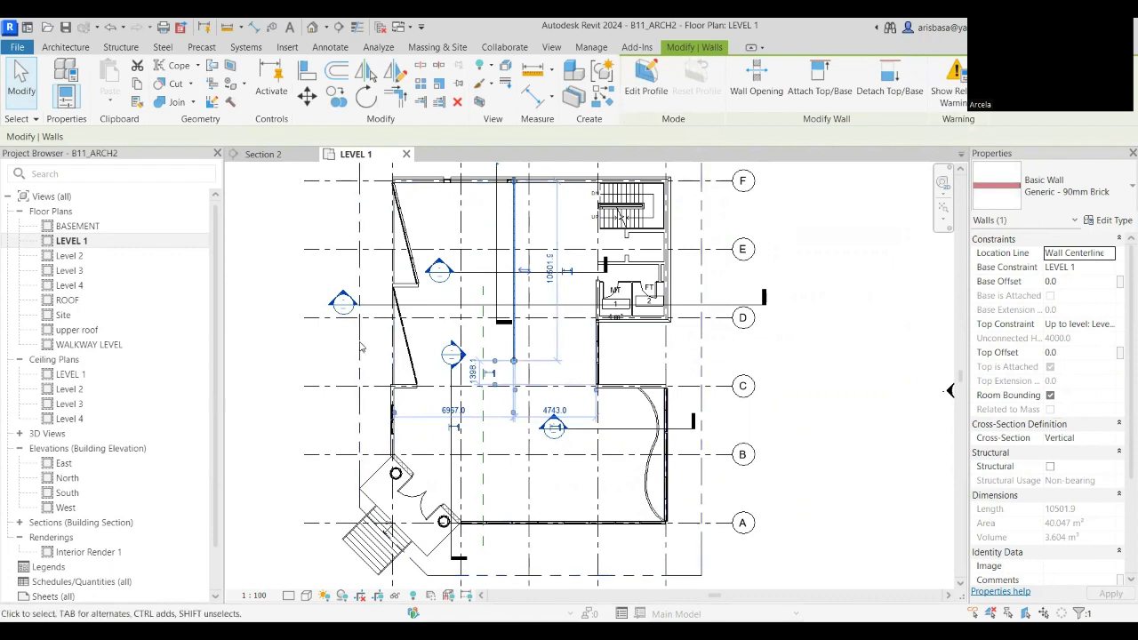
click(866, 318)
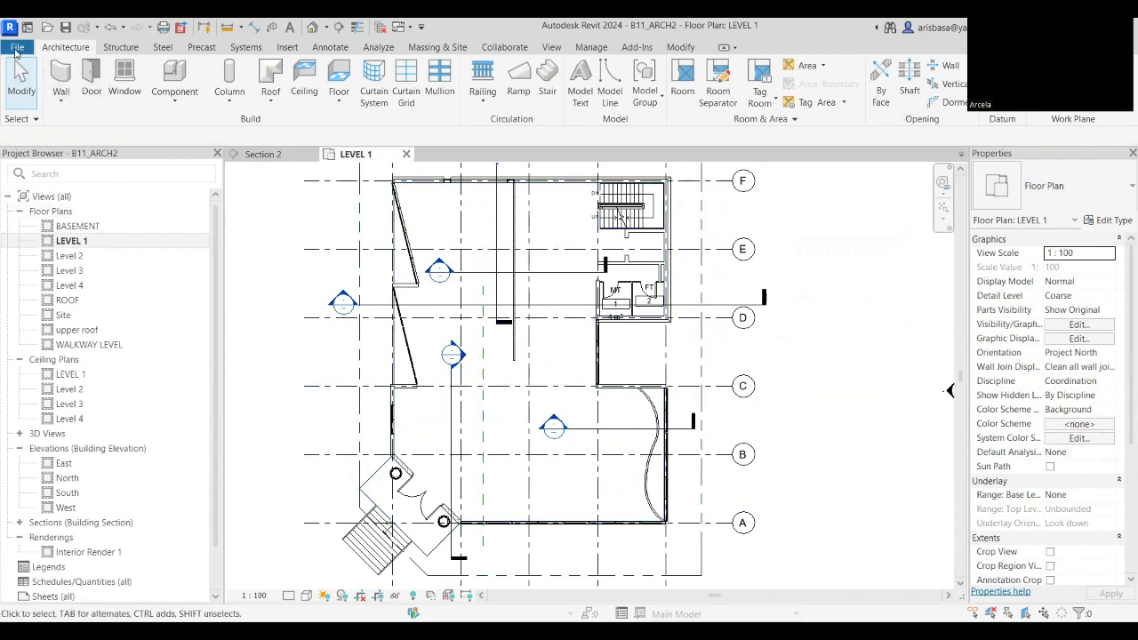
Create a new project, Project1, from the English DefaultMetric.rte template.
click(17, 46)
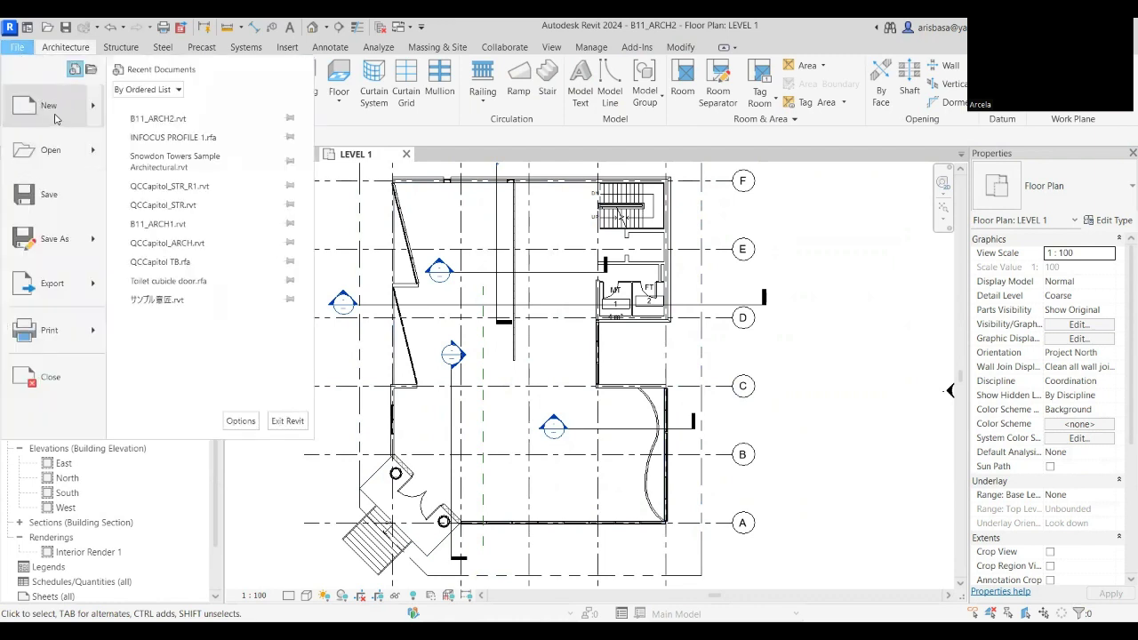
click(55, 119)
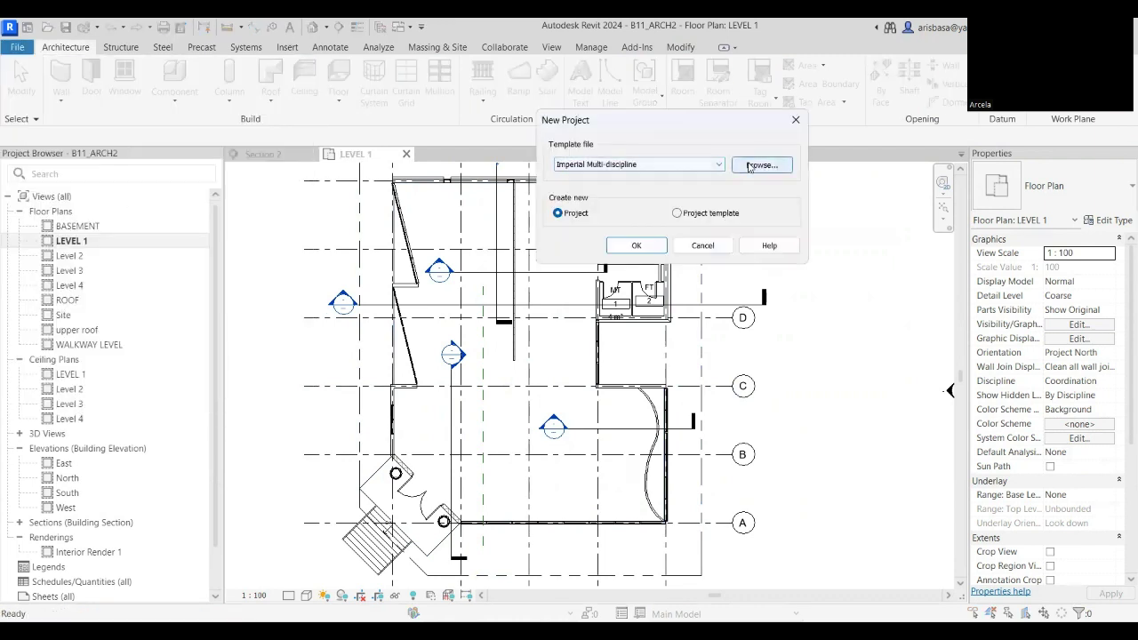
click(754, 165)
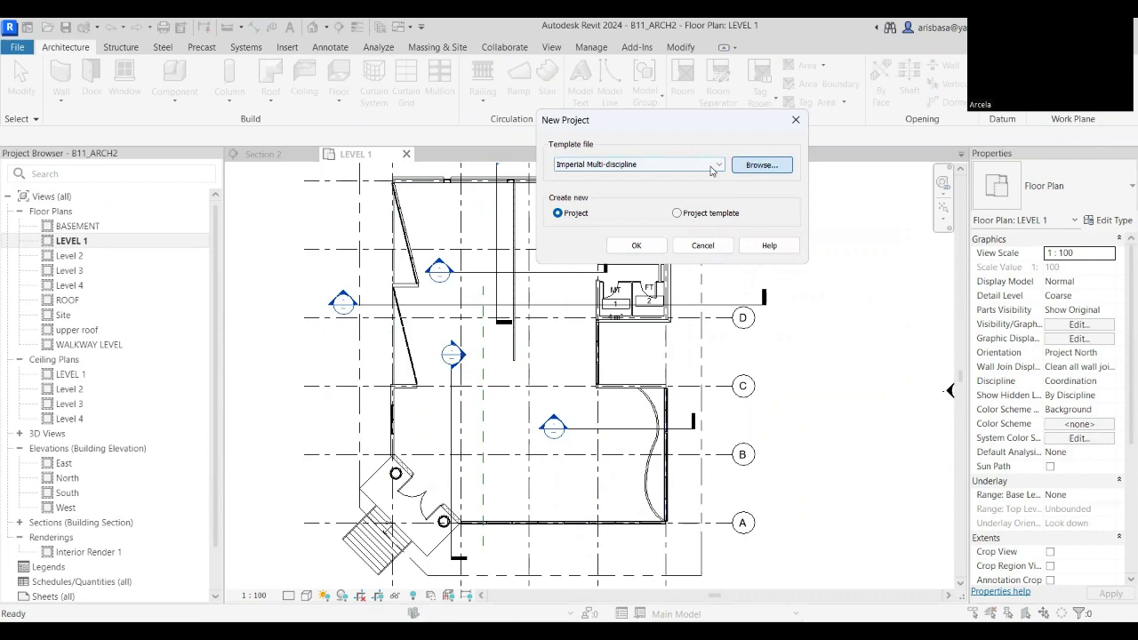
click(752, 123)
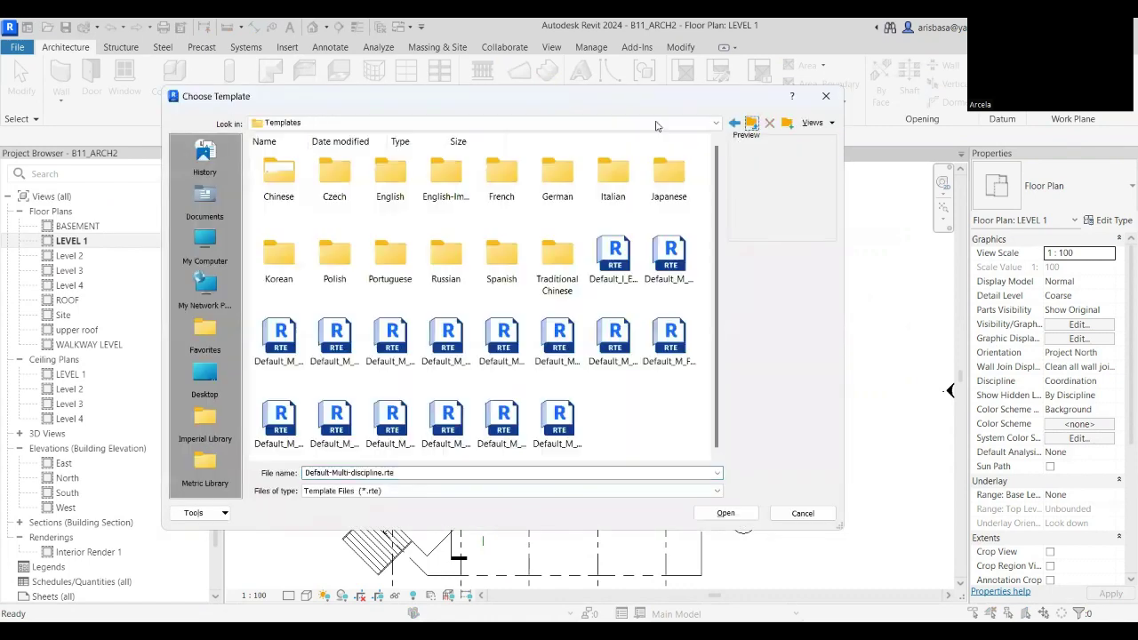
double_click(391, 182)
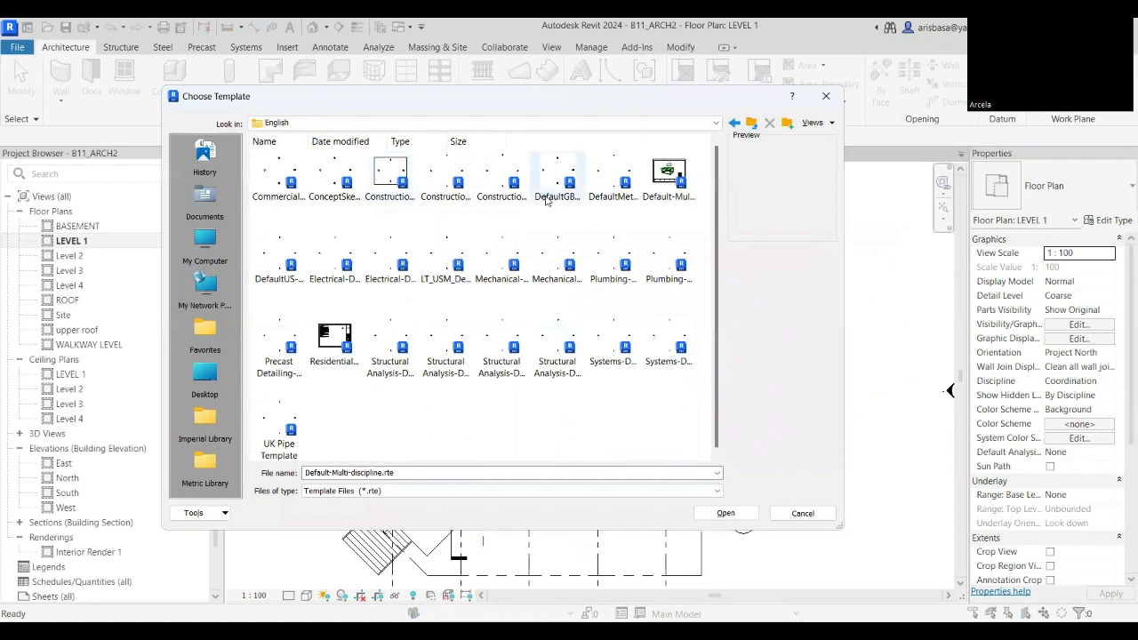
click(609, 196)
click(725, 514)
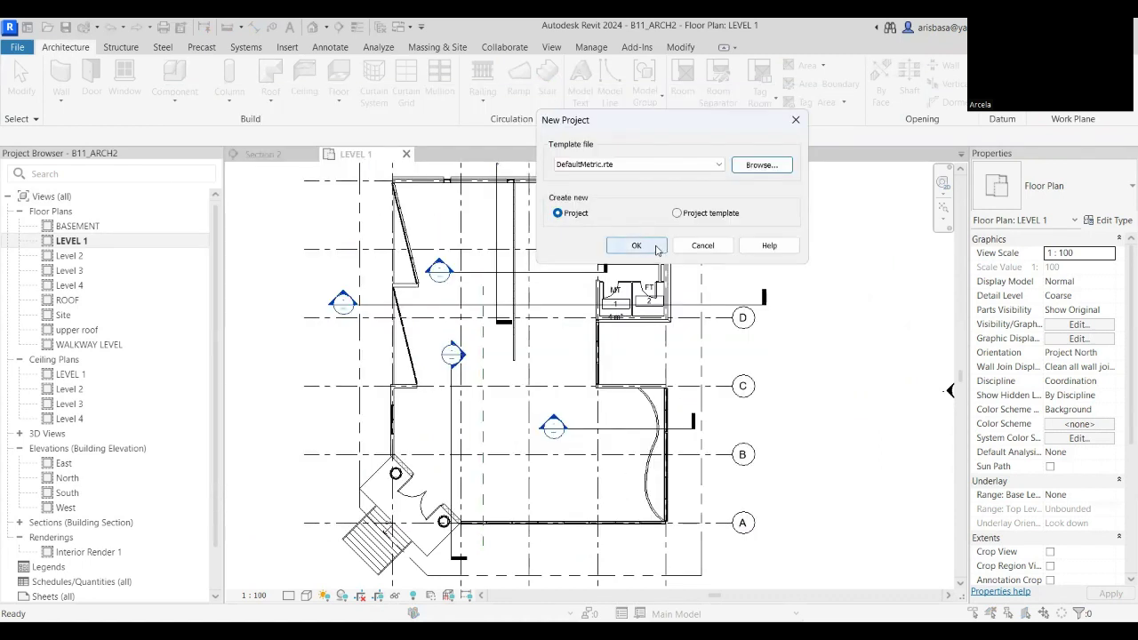
click(657, 249)
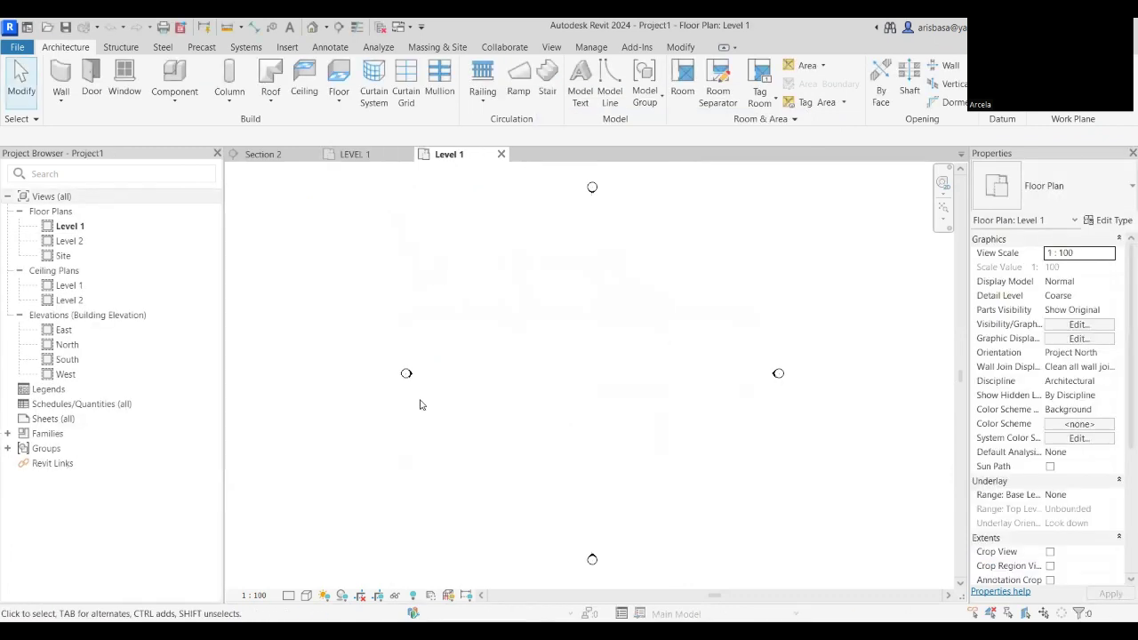
Check the East elevation shows Level 1 at 0 and Level 2 at 4000, then return to the Level 1 plan.
mouse_move(527, 419)
middle_down()
mouse_move(512, 424)
mouse_move(526, 411)
middle_up()
double_click(69, 332)
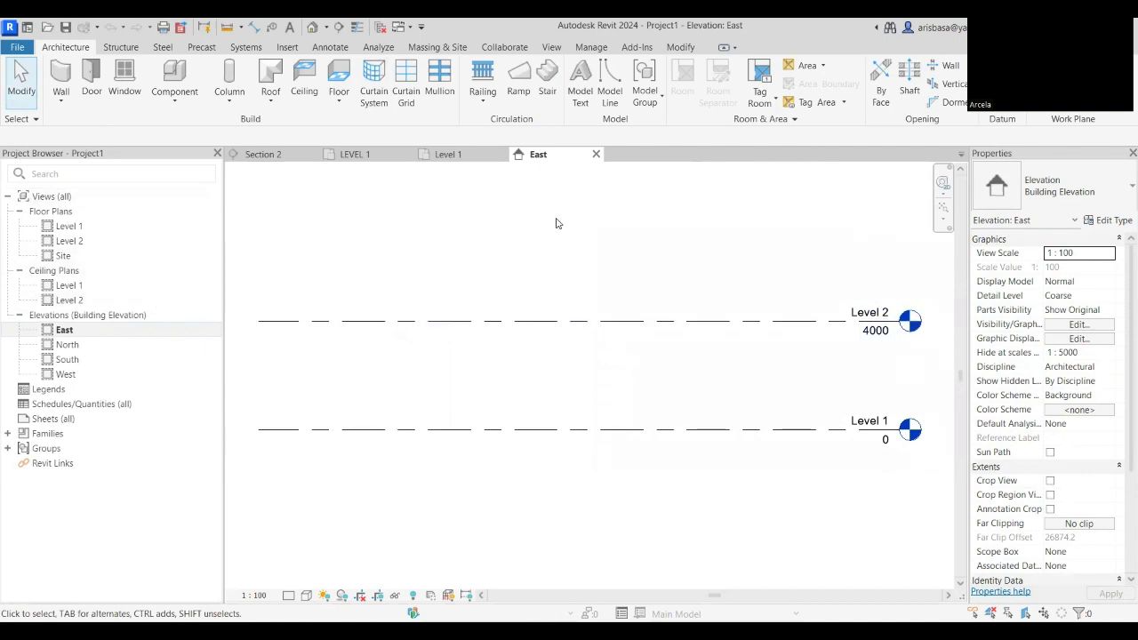
click(449, 155)
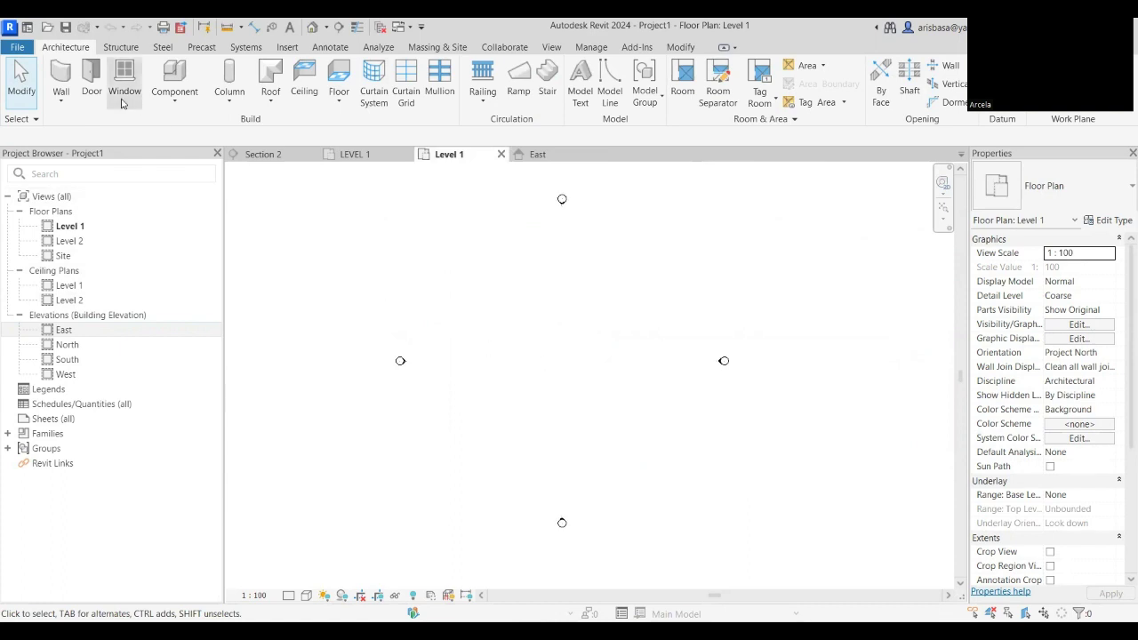
Start the Wall tool and set Top Constraint to Up to level: Level 2.
click(60, 99)
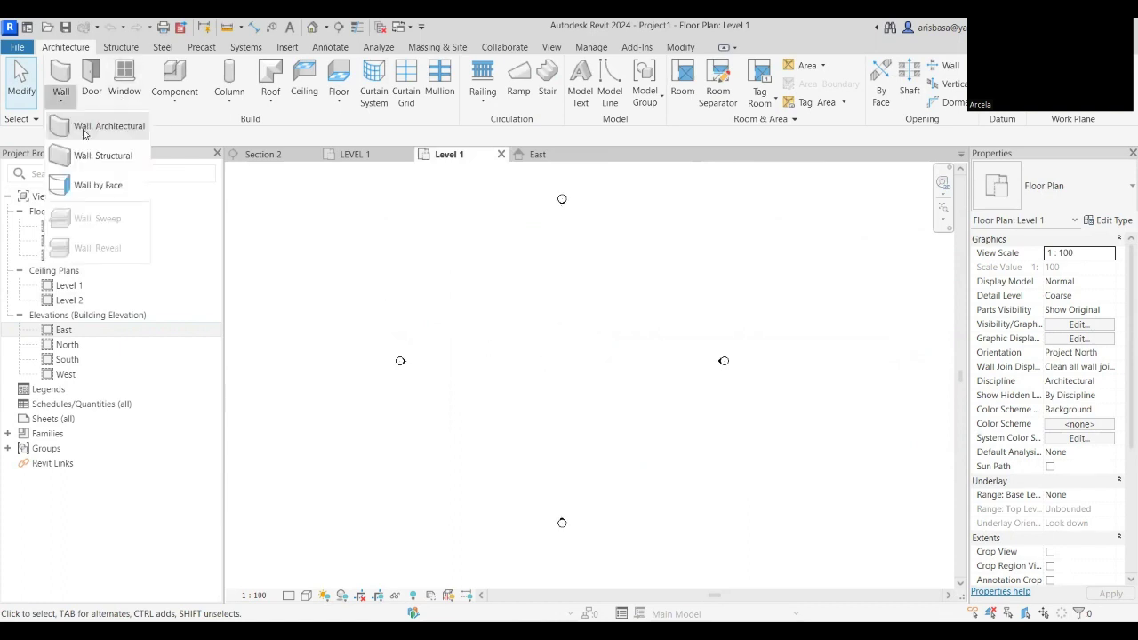
click(93, 122)
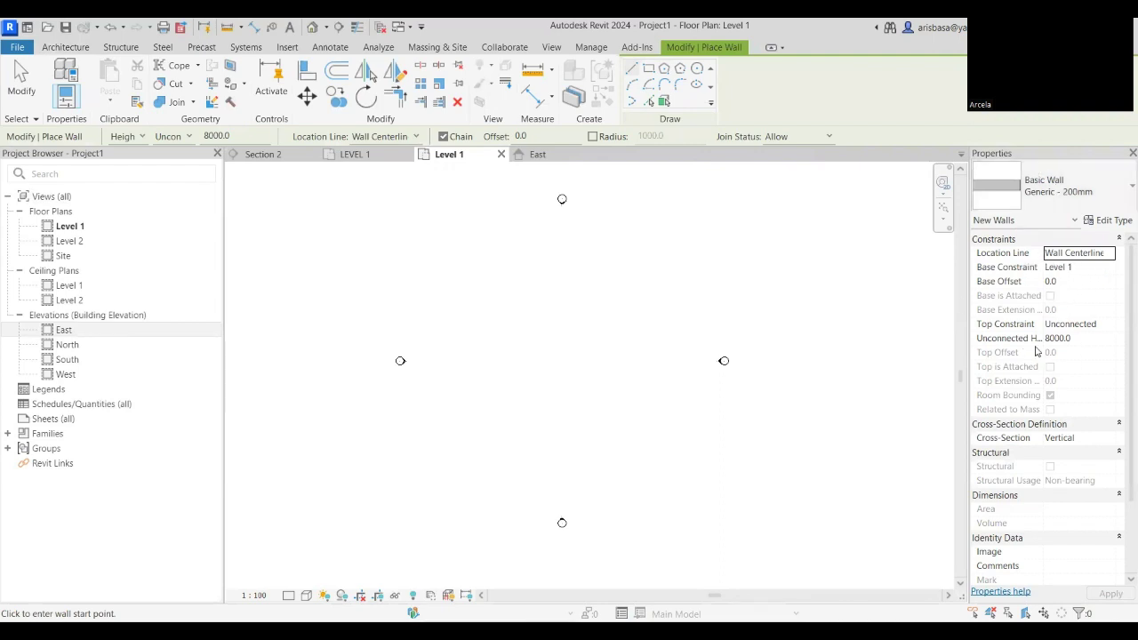
click(1111, 326)
click(1108, 323)
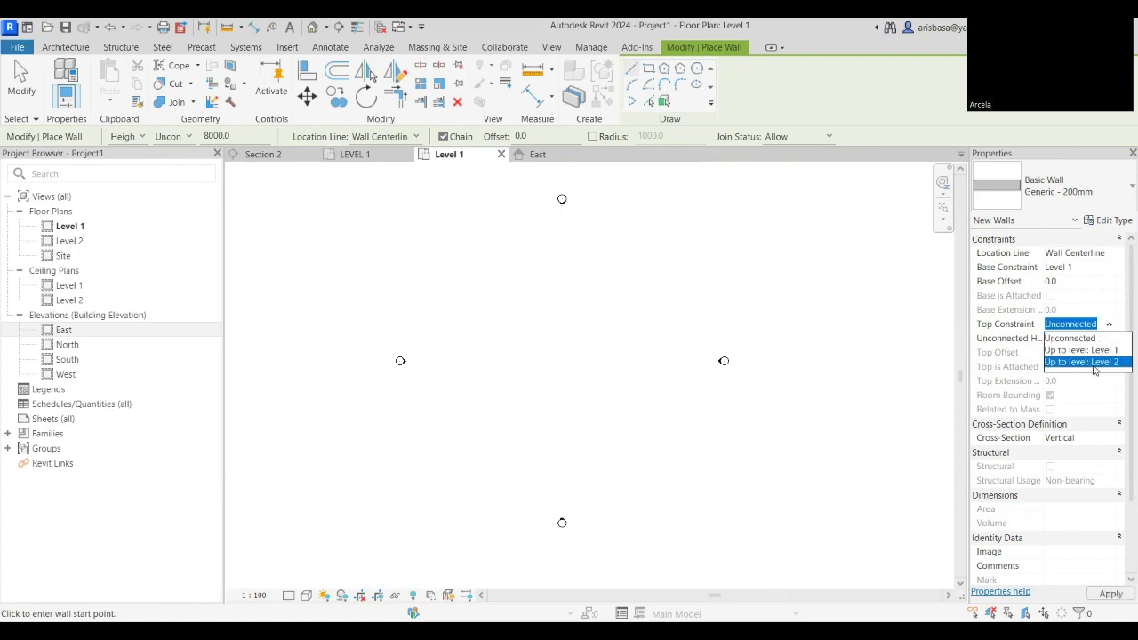
click(1086, 361)
Review the Generic - 200mm wall's instance properties and its Type Properties, then close the dialog.
scroll(1093, 367, down, 3)
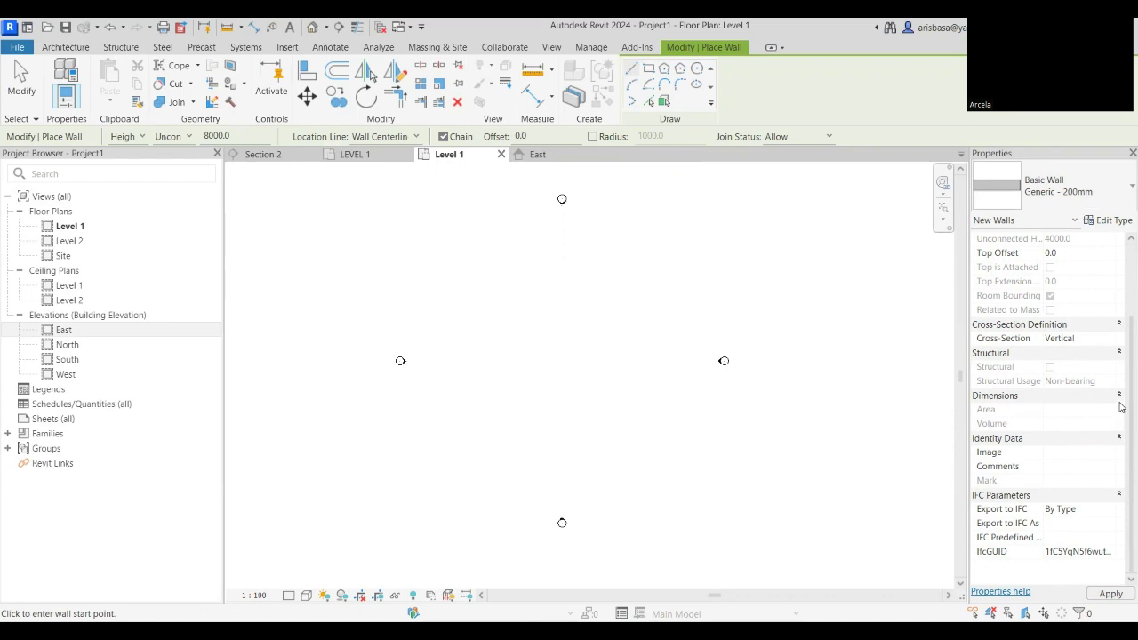
scroll(1121, 401, up, 3)
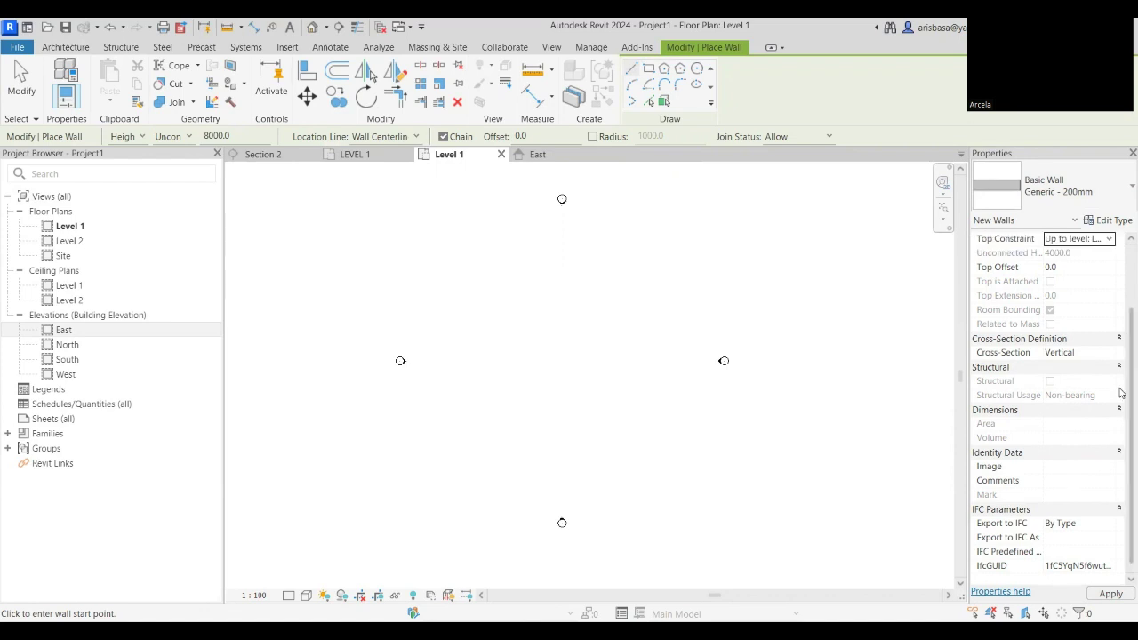
scroll(1121, 355, up, 1)
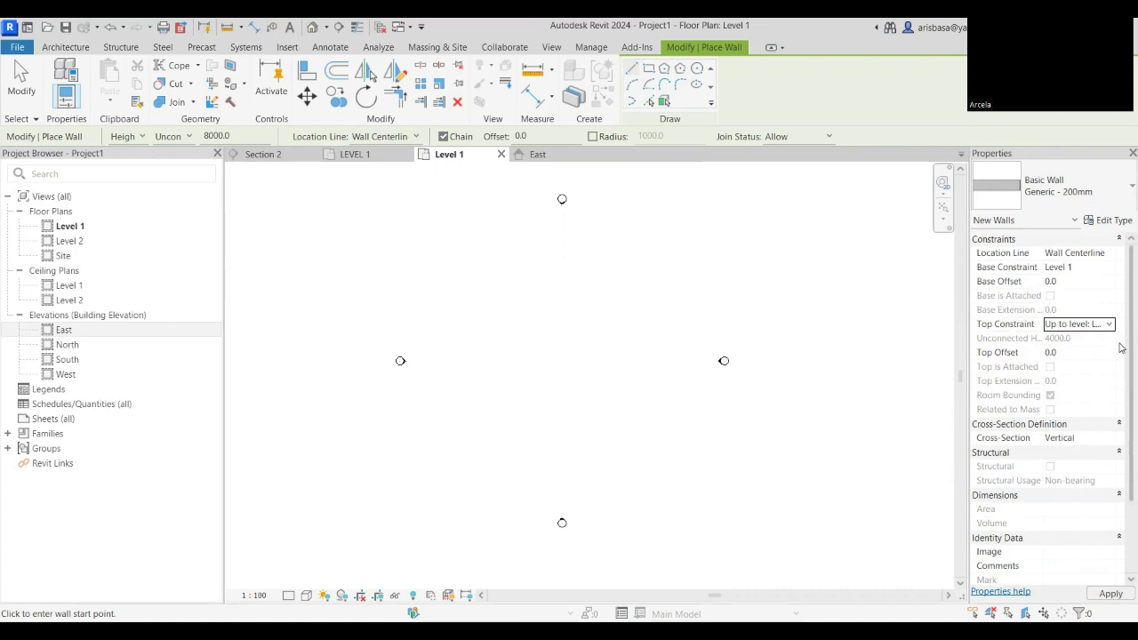
scroll(1122, 348, down, 4)
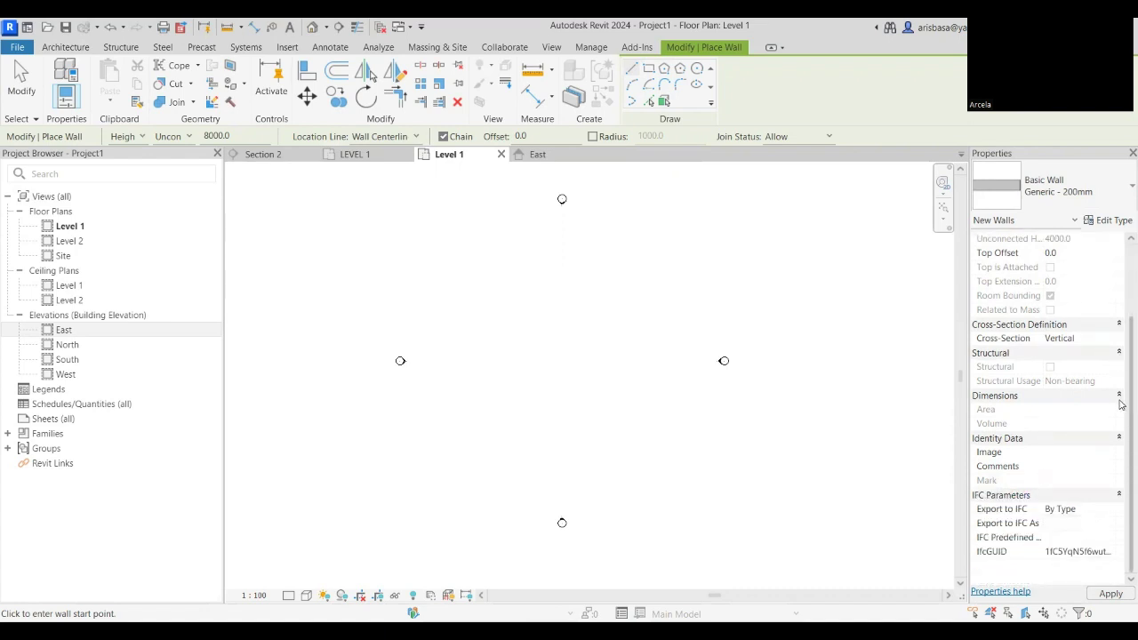
scroll(1122, 400, up, 4)
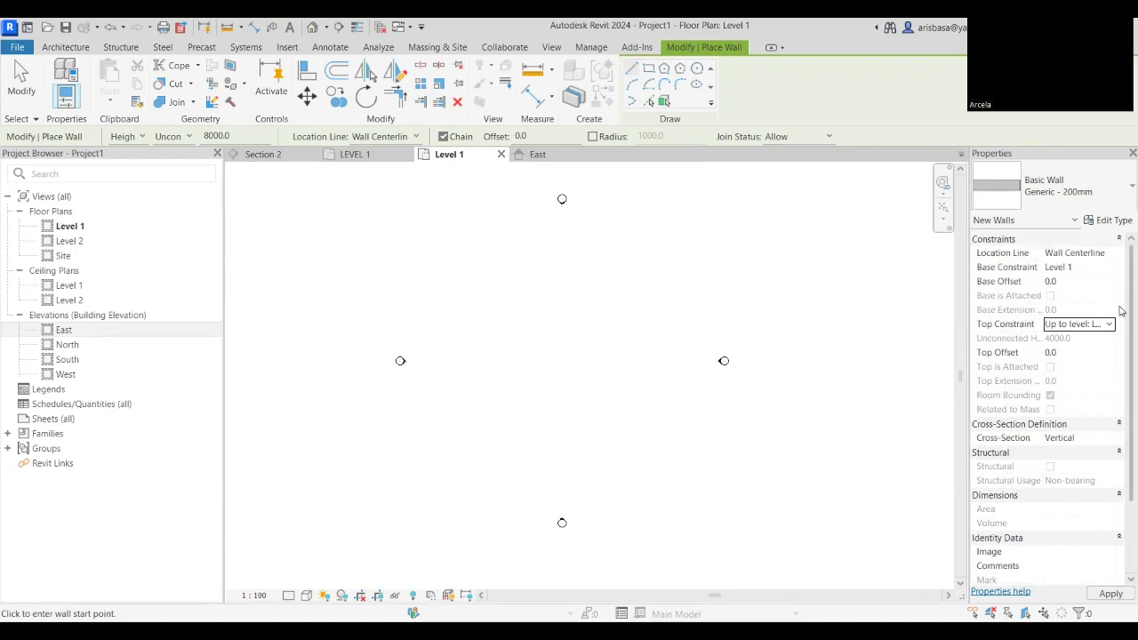
click(1113, 222)
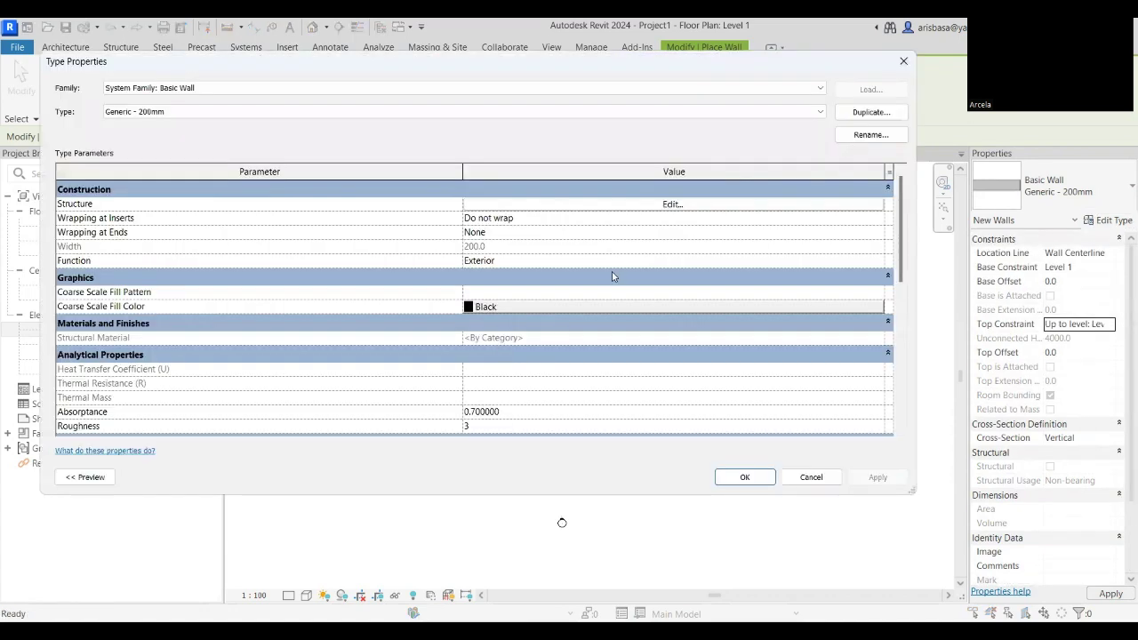
drag(900, 262, 895, 403)
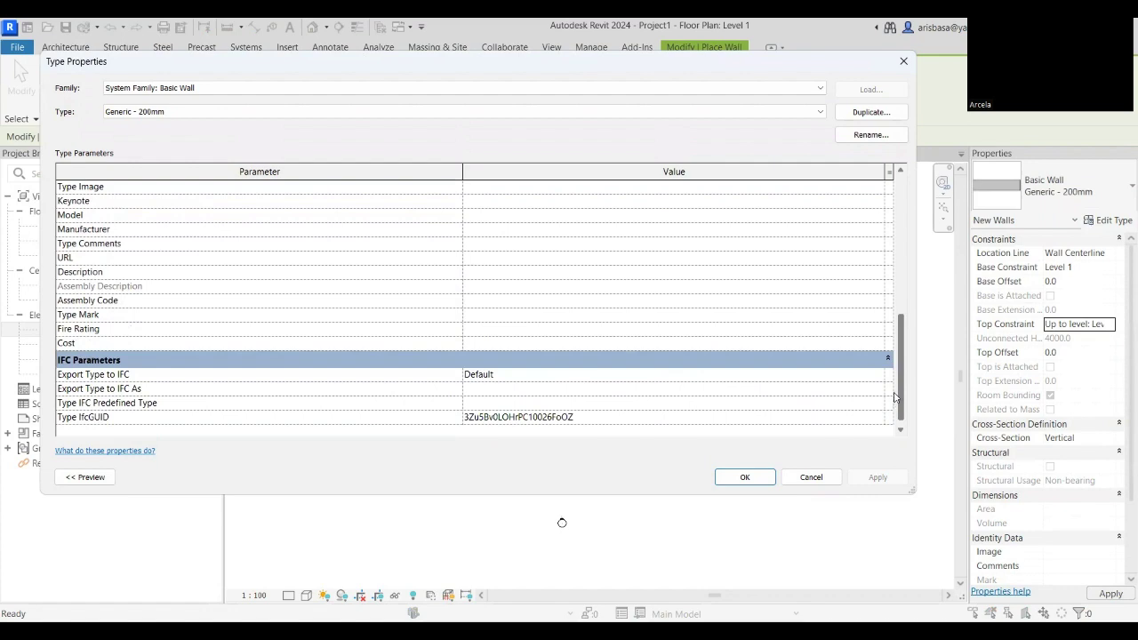
click(904, 60)
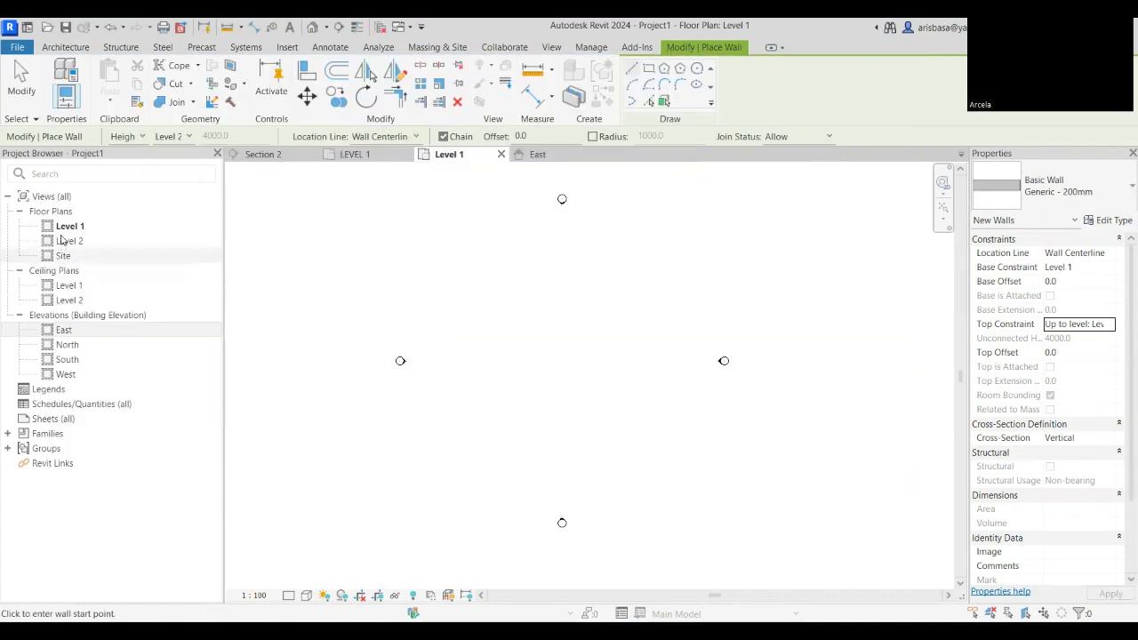
Draw a closed rectangle of Generic - 200mm walls, about 13800 by 12800 mm.
click(649, 69)
click(516, 304)
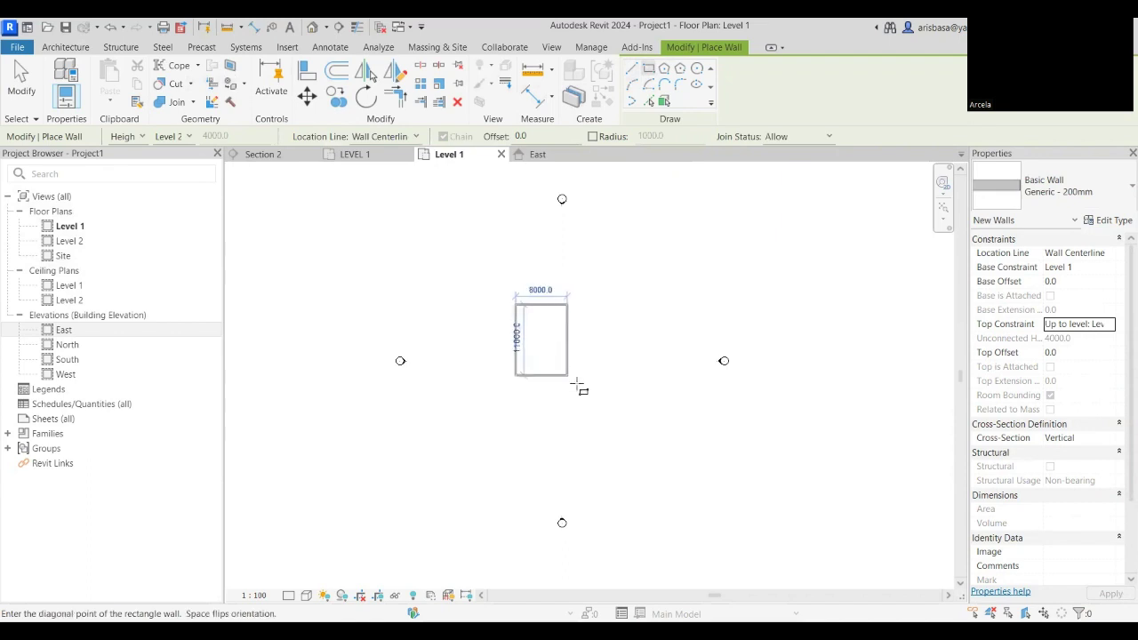
click(605, 388)
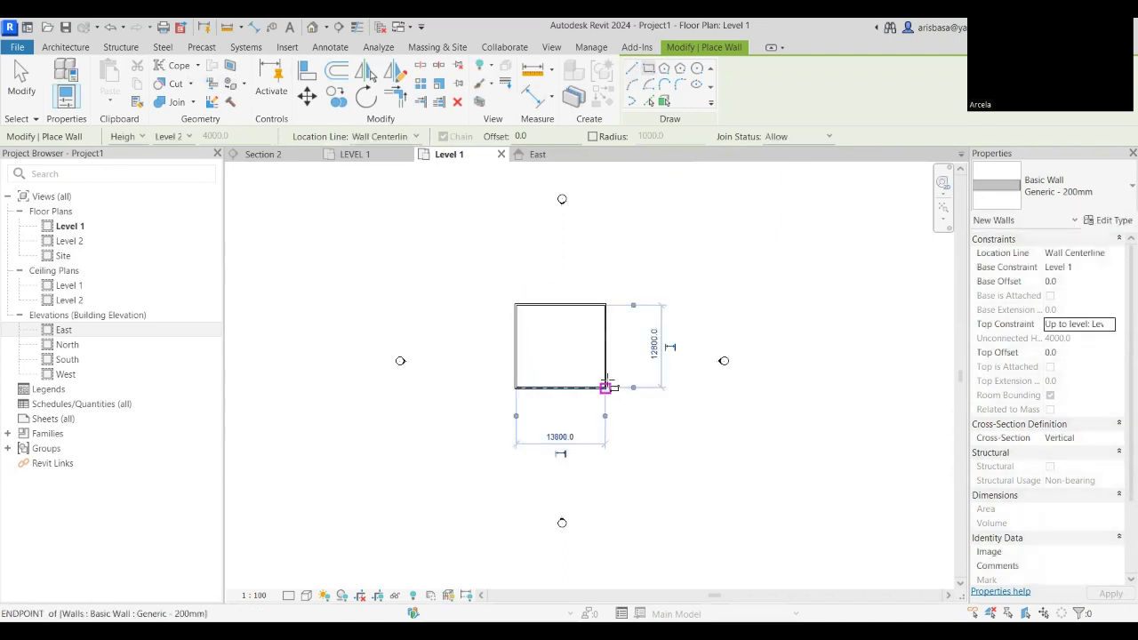
middle_drag(640, 415, 630, 423)
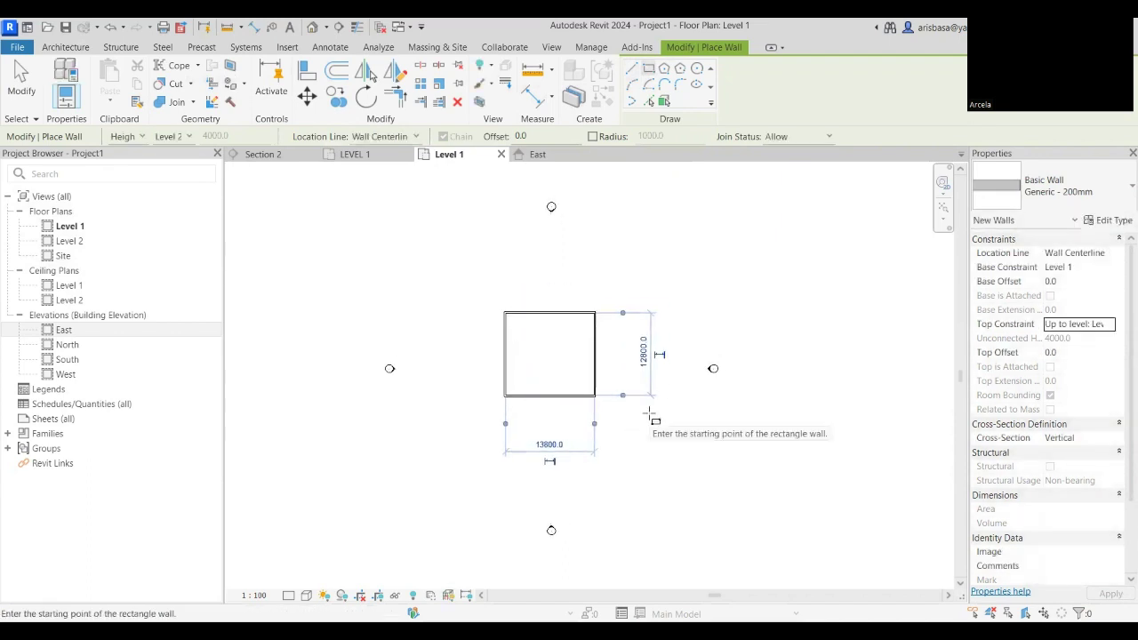
key(Escape)
key(Escape)
Select the right wall and review its Phasing properties.
click(596, 365)
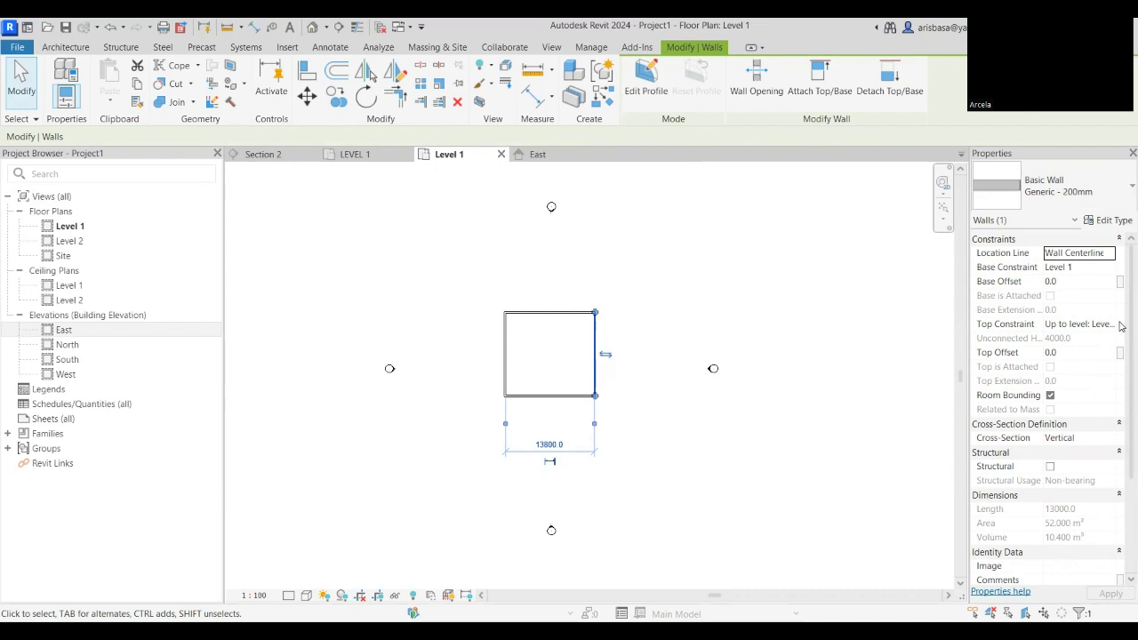
scroll(1121, 329, down, 5)
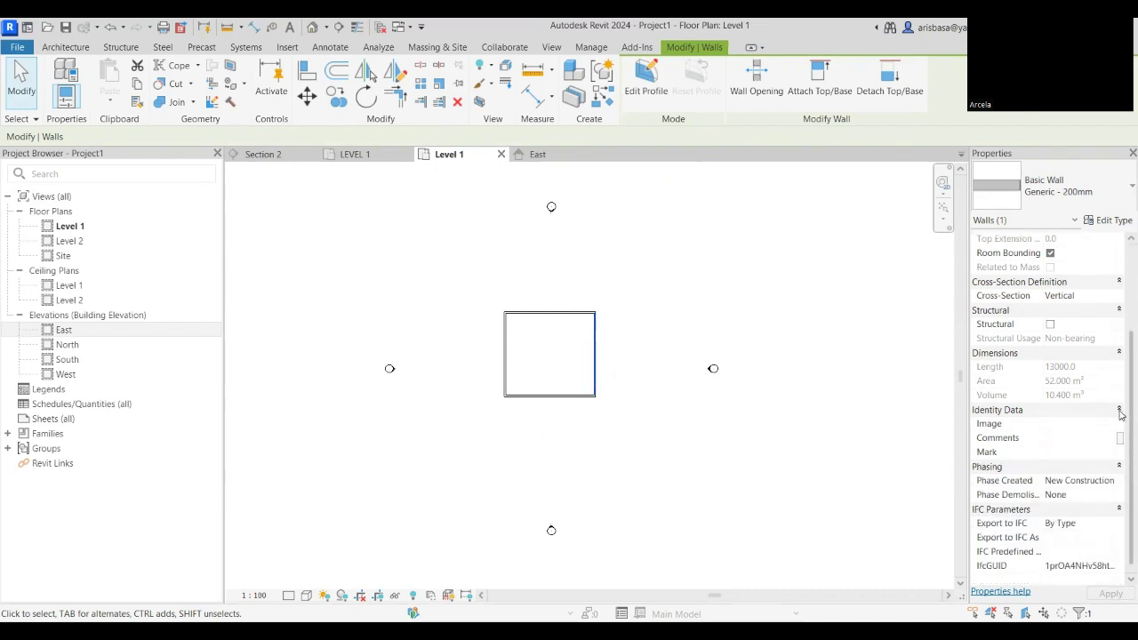
scroll(1120, 418, down, 1)
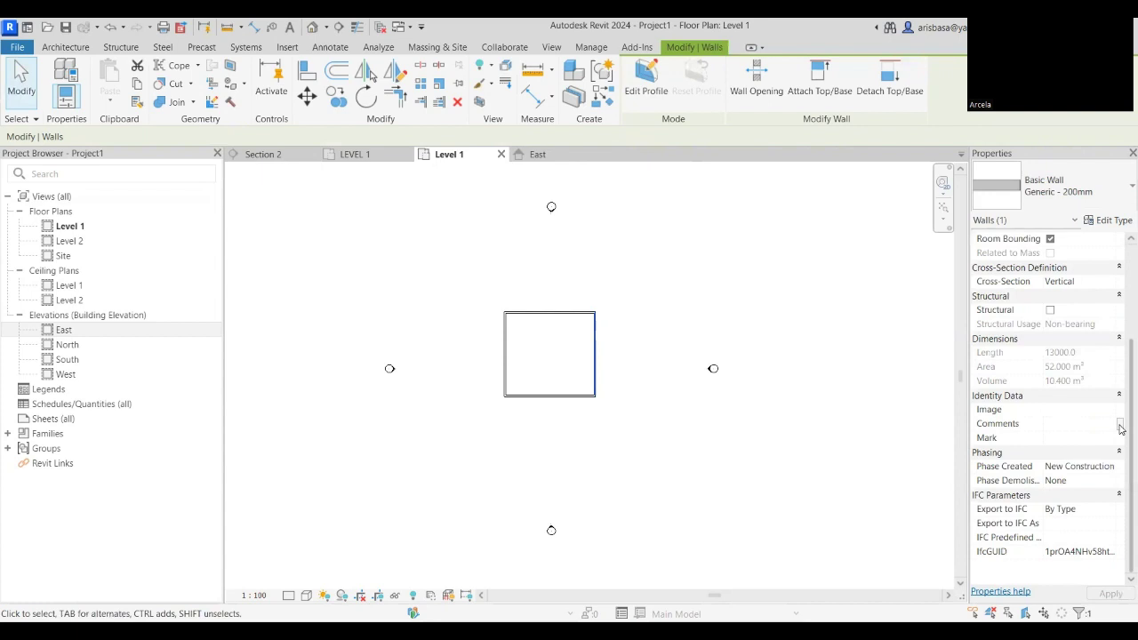
click(731, 438)
Confirm the 14000 mm top wall's Phase Created is New Construction, then reselect it after zooming in.
scroll(587, 347, up, 2)
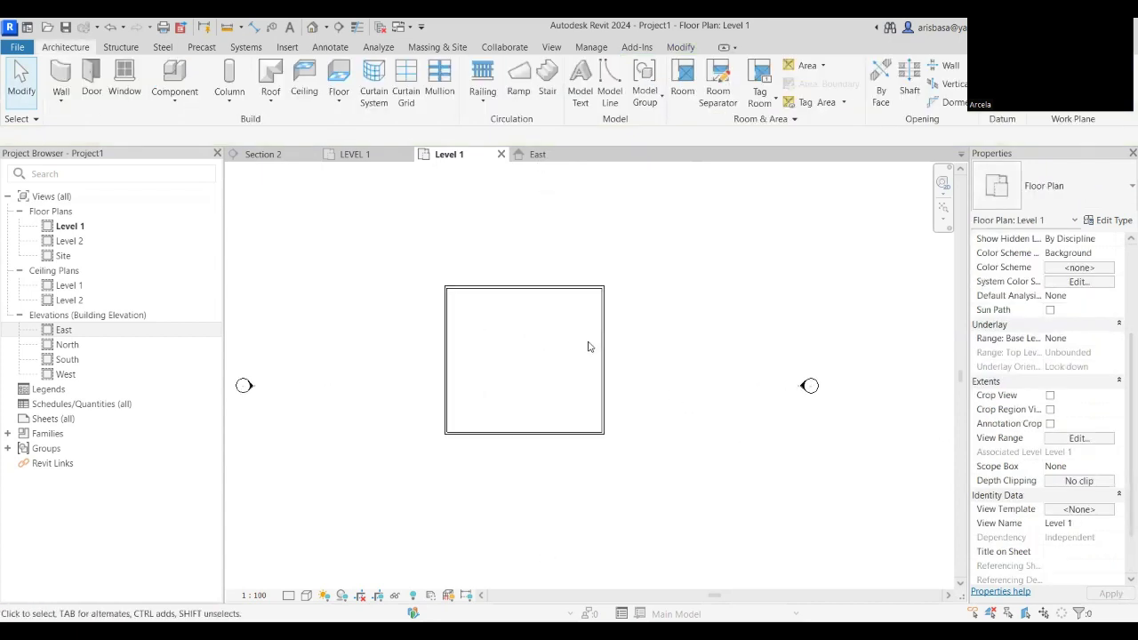
middle_drag(587, 346, 576, 350)
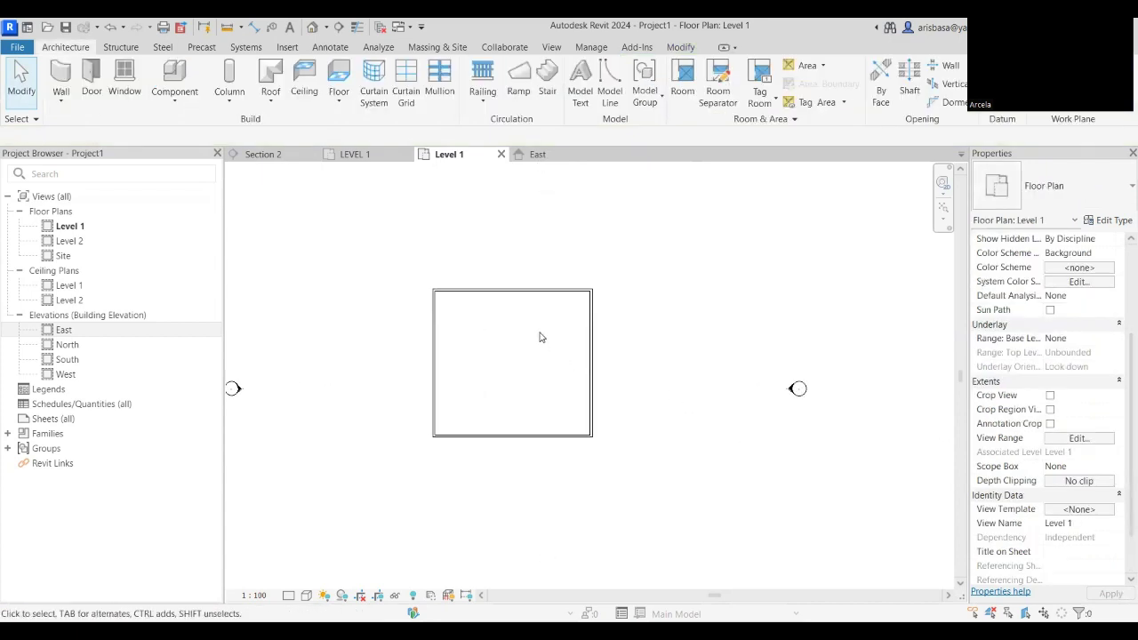
click(532, 292)
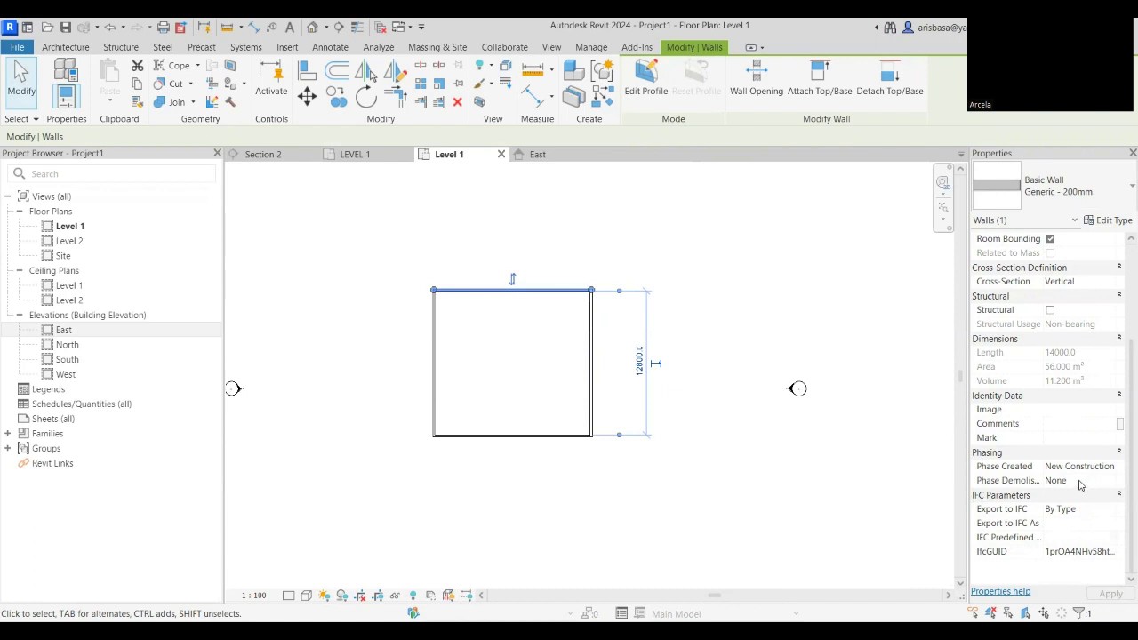
key(Escape)
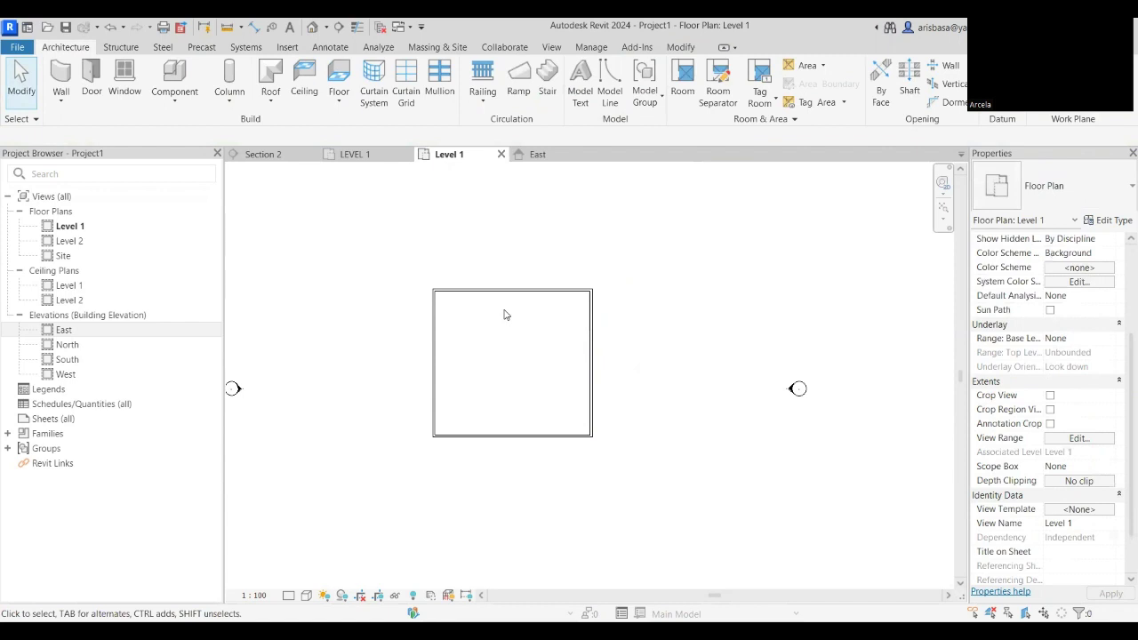
scroll(466, 330, up, 4)
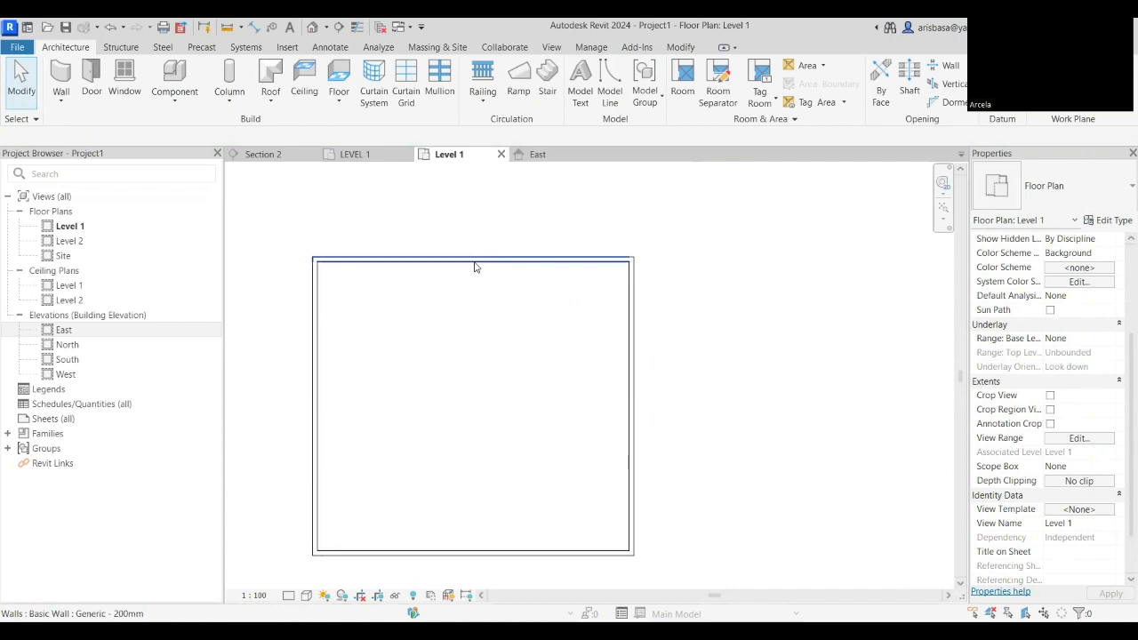
click(438, 263)
Use Create Similar to chain interior partitions from the top wall to the left and bottom walls.
right_click(439, 263)
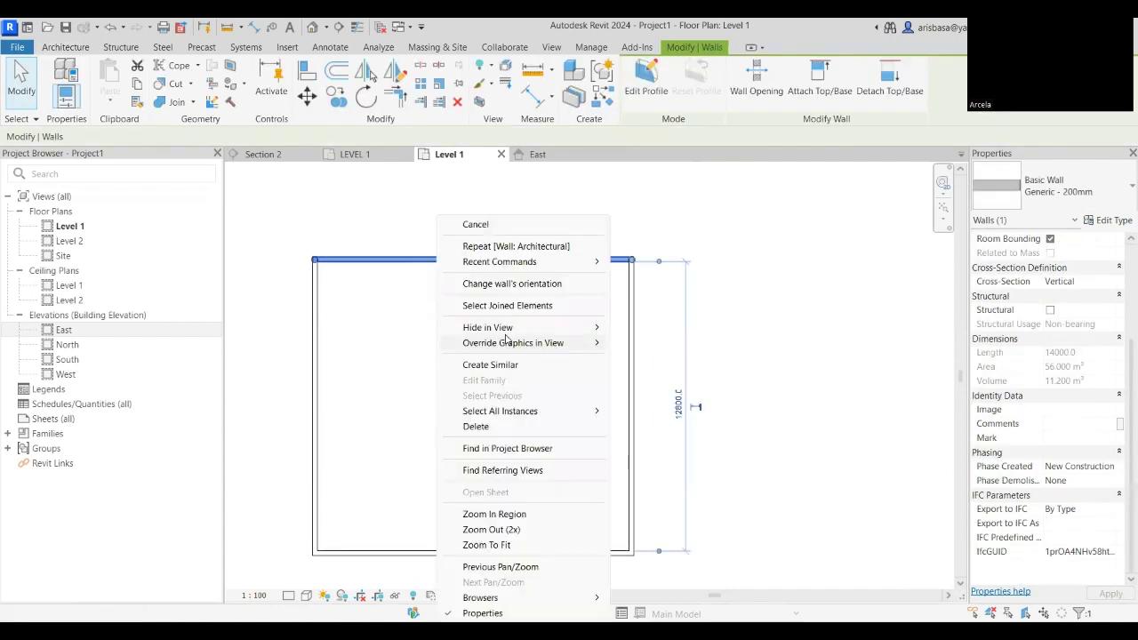
click(521, 367)
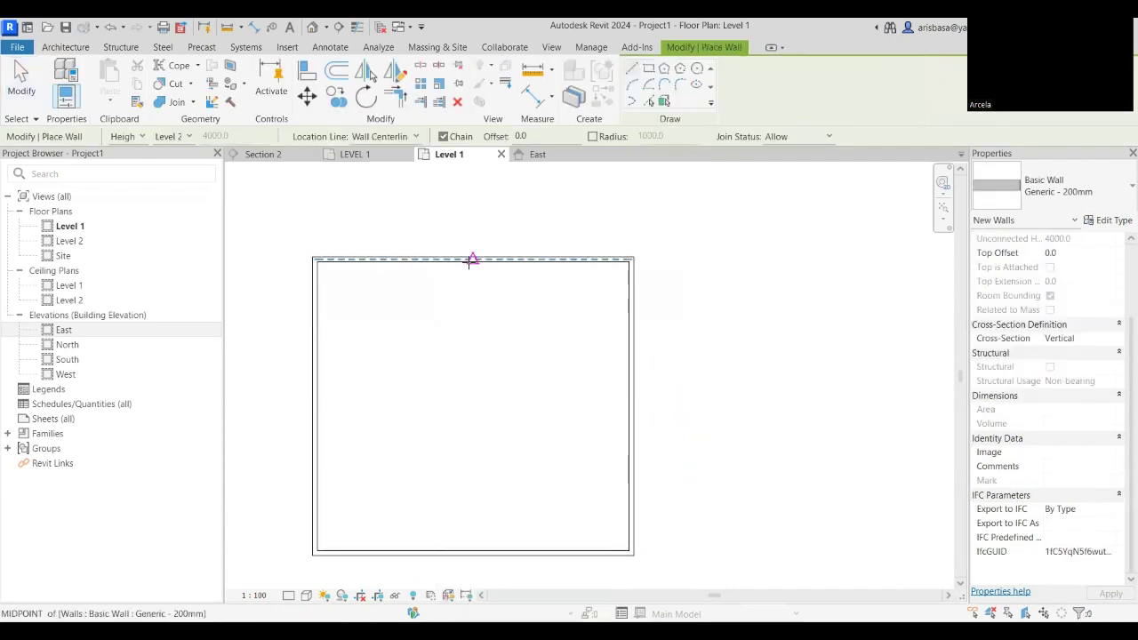
click(471, 259)
click(466, 369)
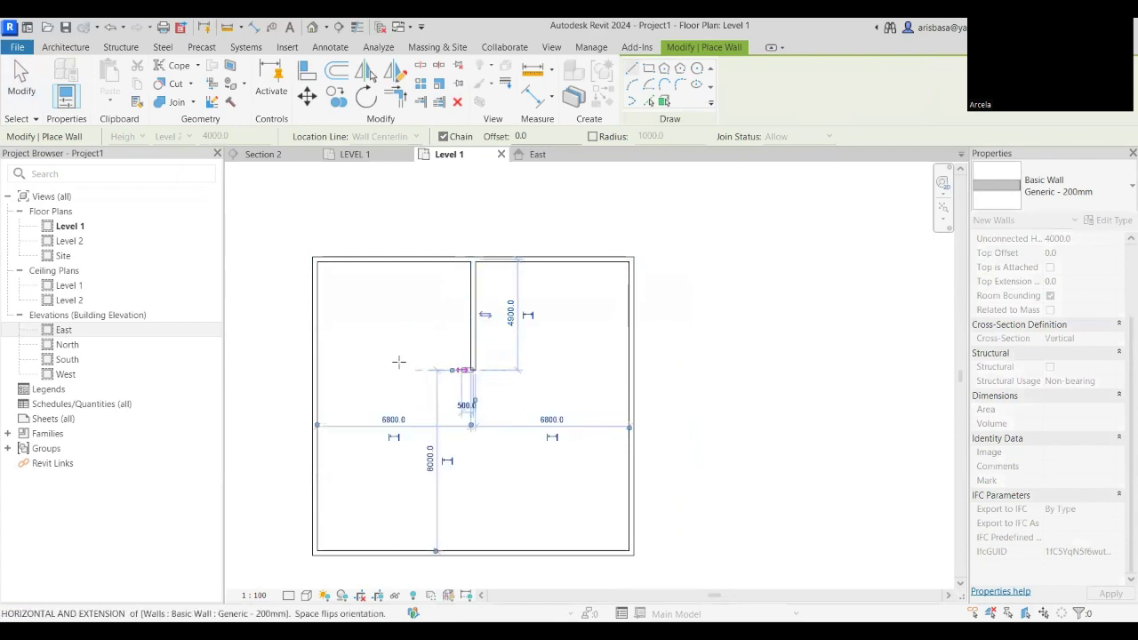
click(317, 368)
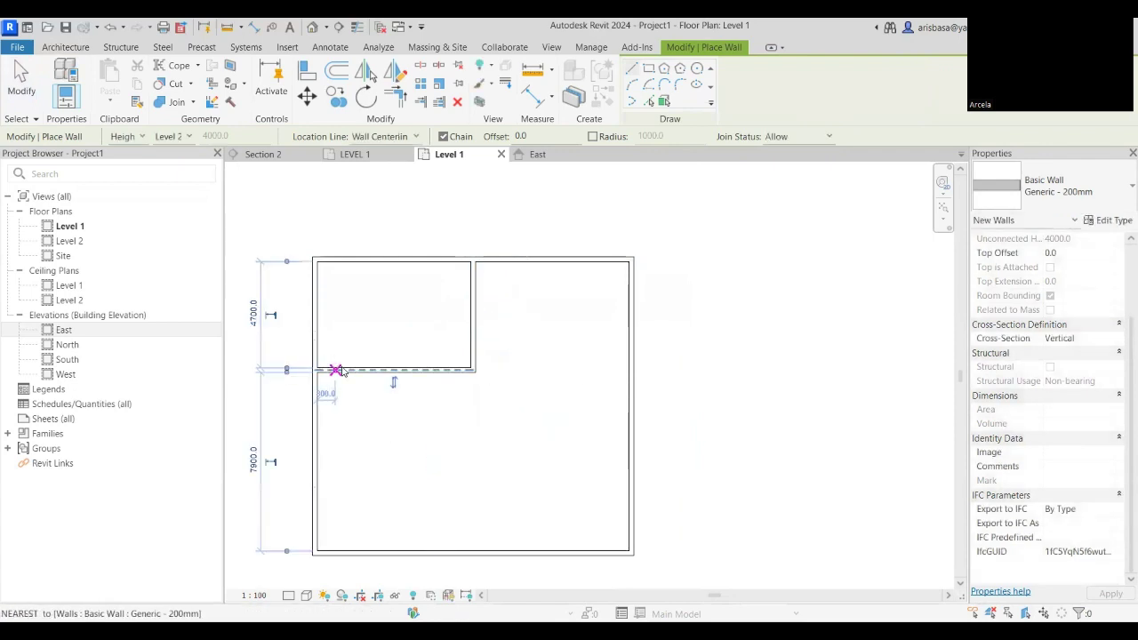
click(394, 372)
click(394, 553)
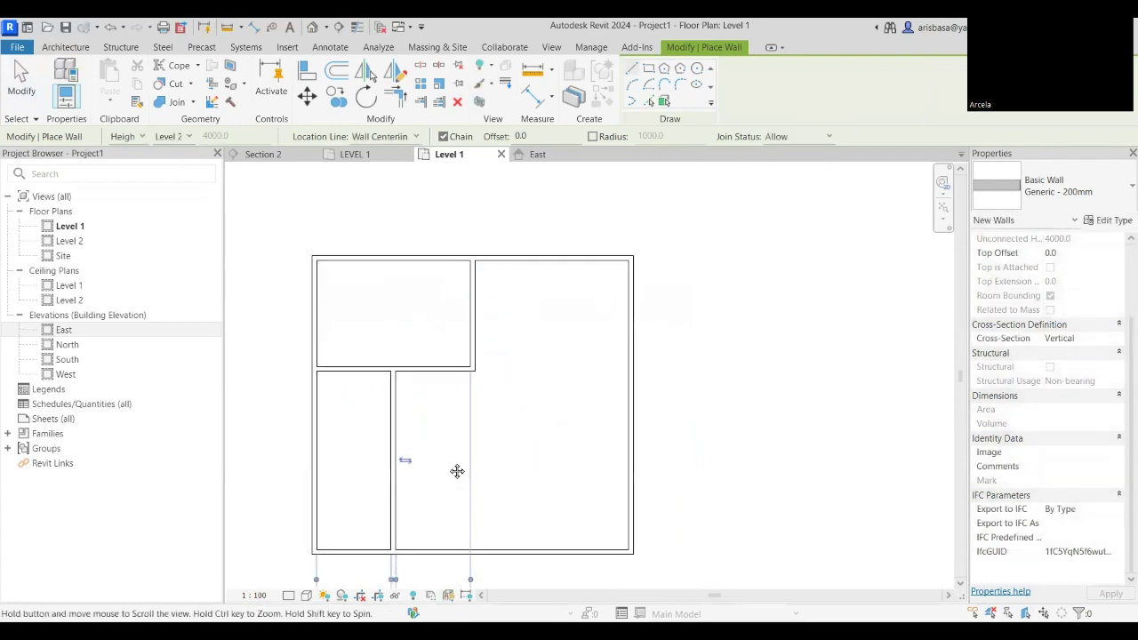
key(Escape)
Add a horizontal partition from the new wall across to the right exterior wall.
middle_drag(432, 471, 440, 454)
click(400, 468)
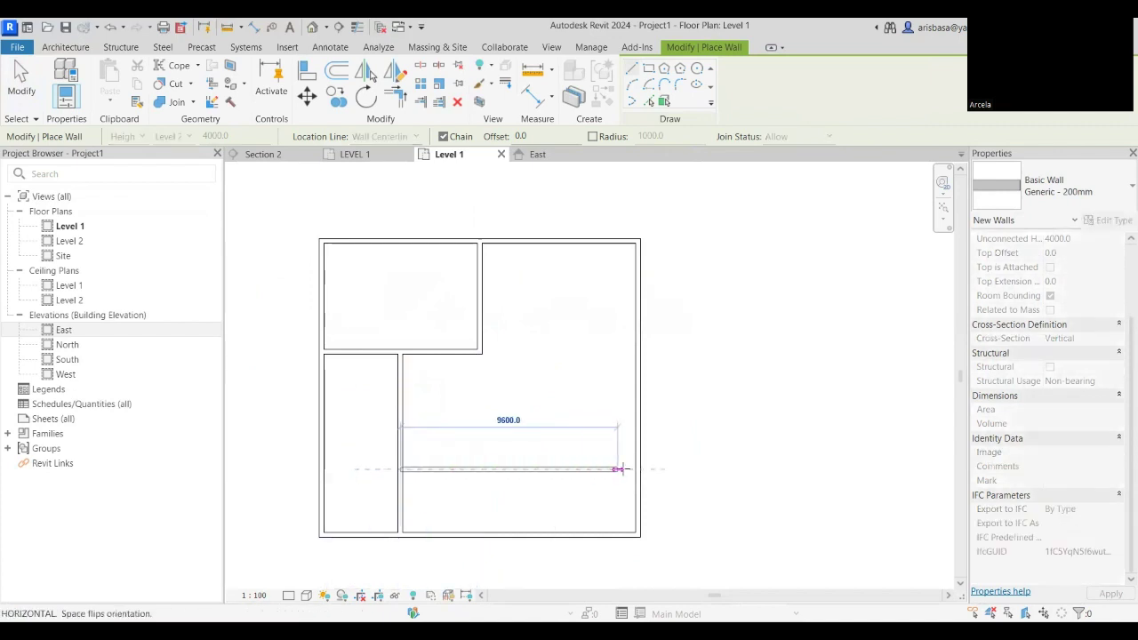
click(637, 469)
key(Escape)
key(Escape)
scroll(534, 253, down, 1)
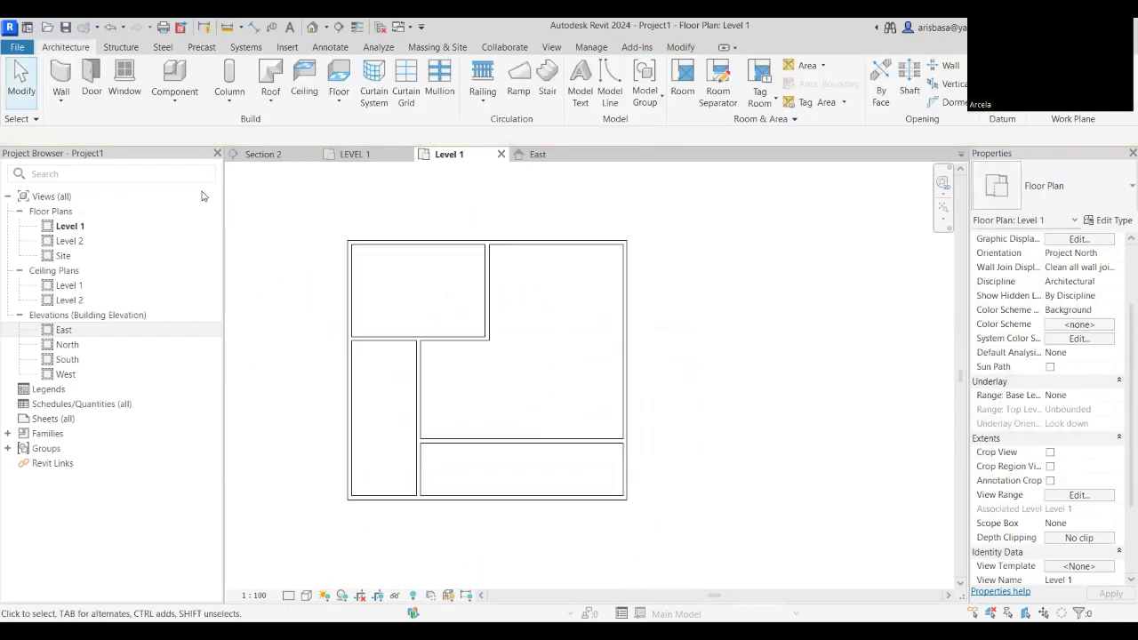
Choose the M_Fixed 0915 x 1830mm window type and place two windows in the top wall.
click(124, 78)
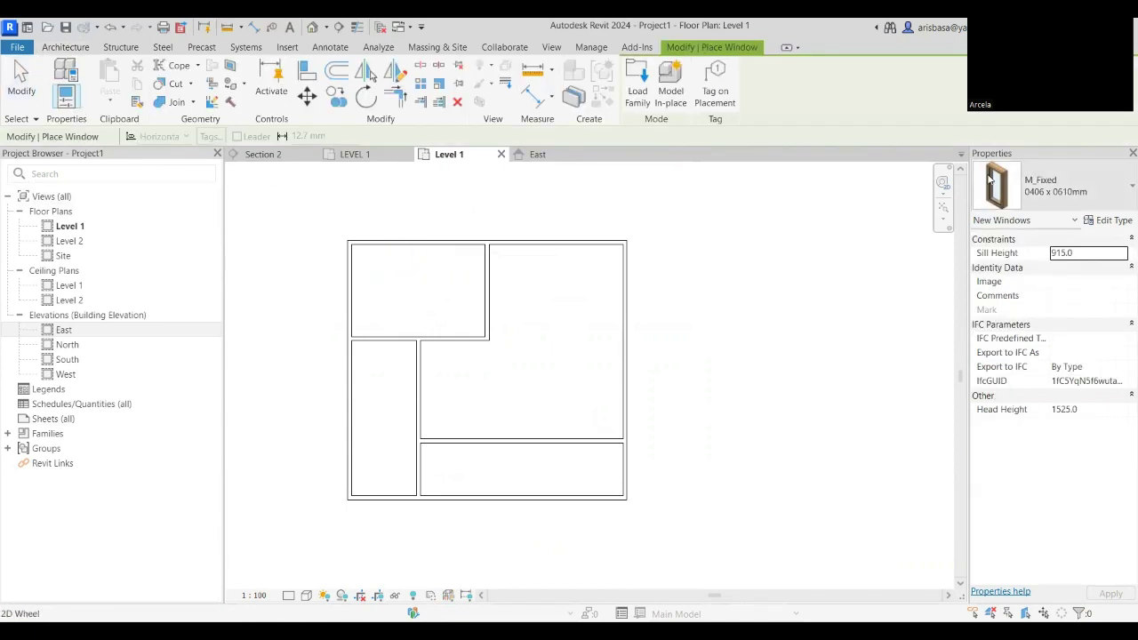
click(1082, 197)
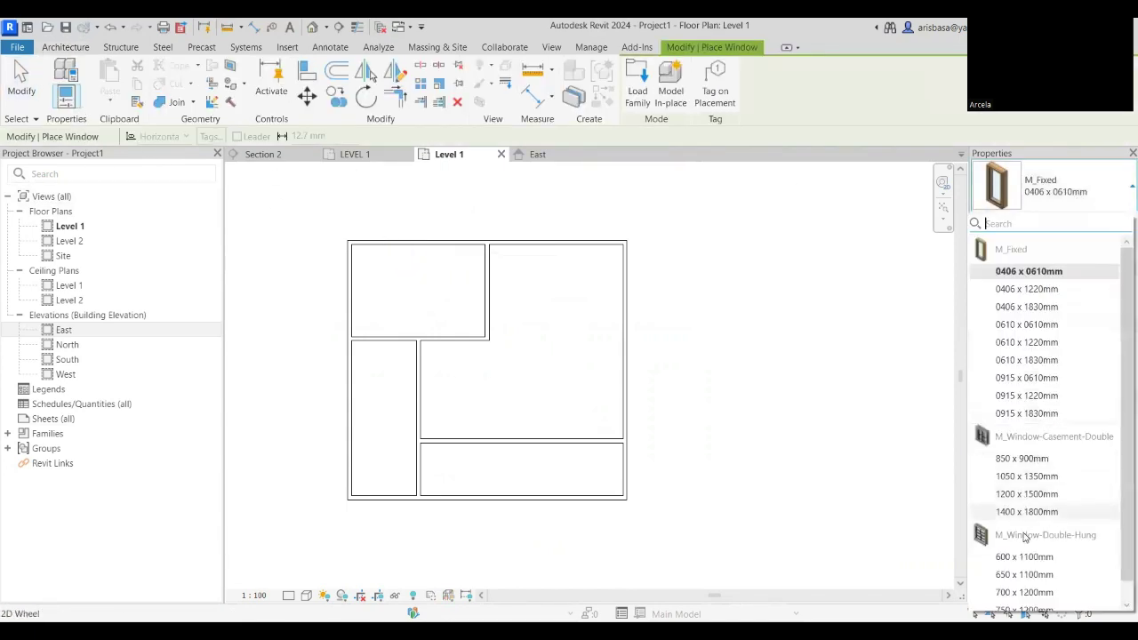
click(1029, 414)
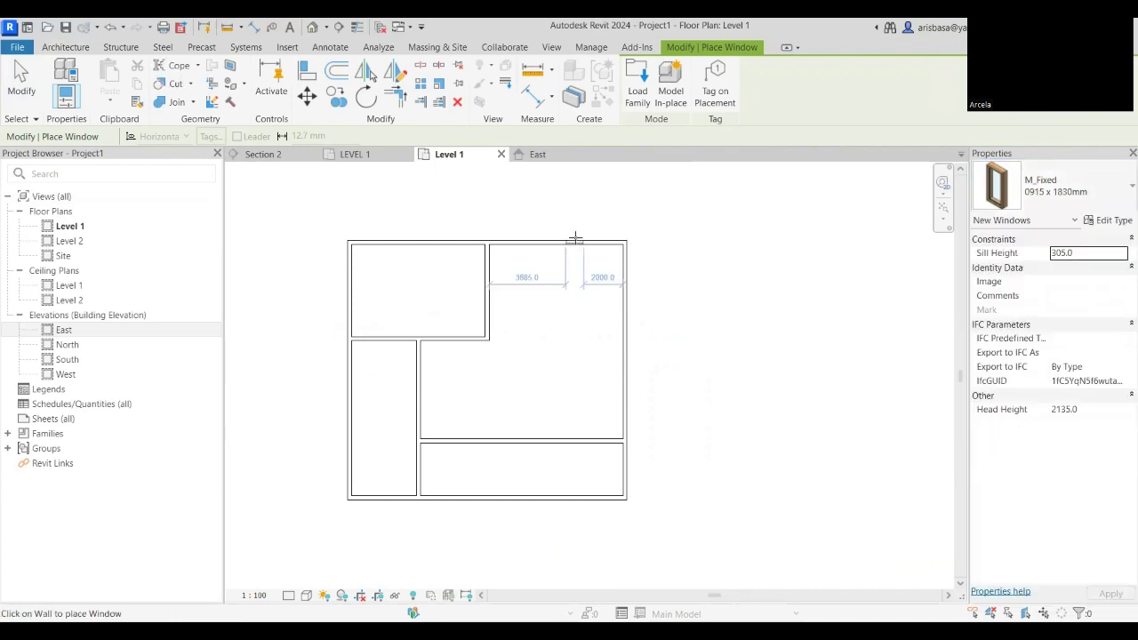
click(575, 240)
click(529, 241)
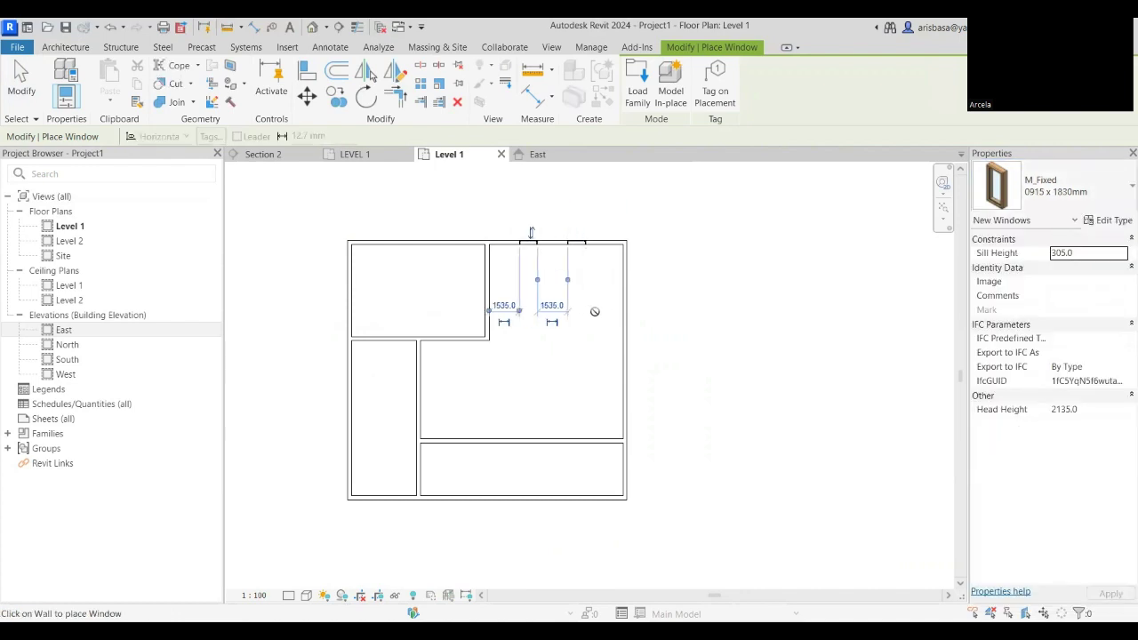
Place three fixed windows in the right wall and three along the left exterior wall.
click(627, 406)
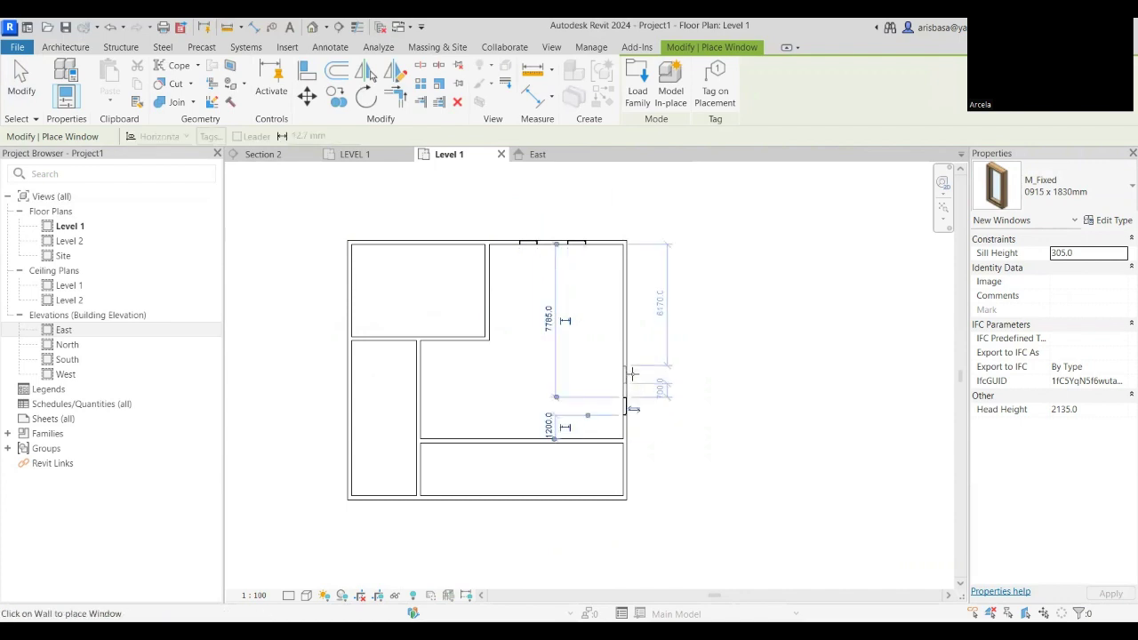
click(632, 374)
click(626, 467)
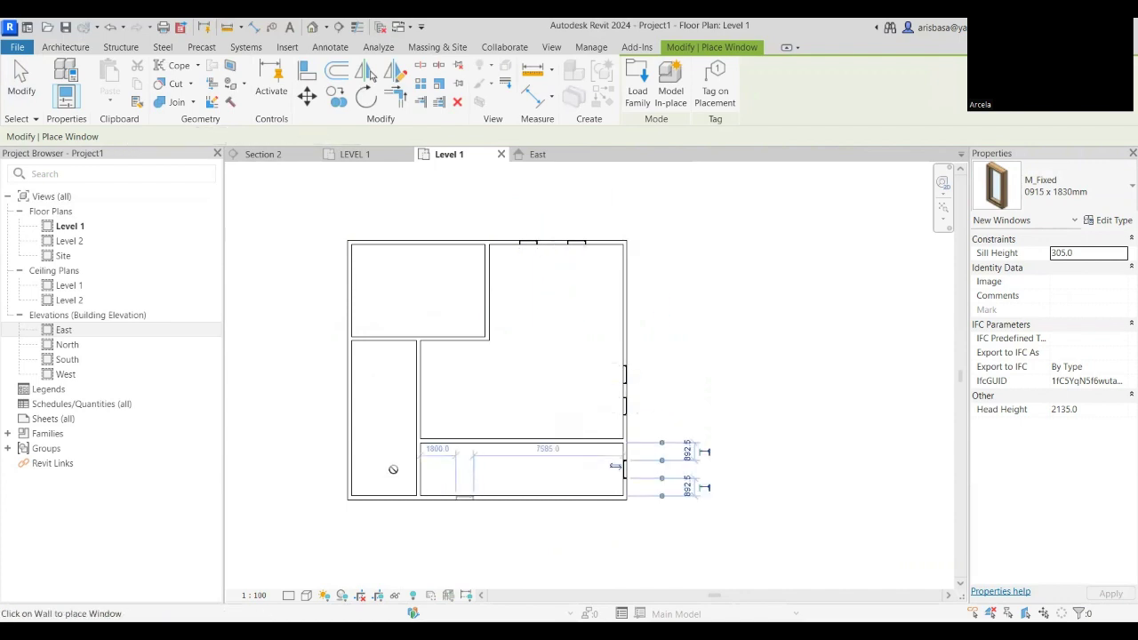
click(349, 451)
click(348, 391)
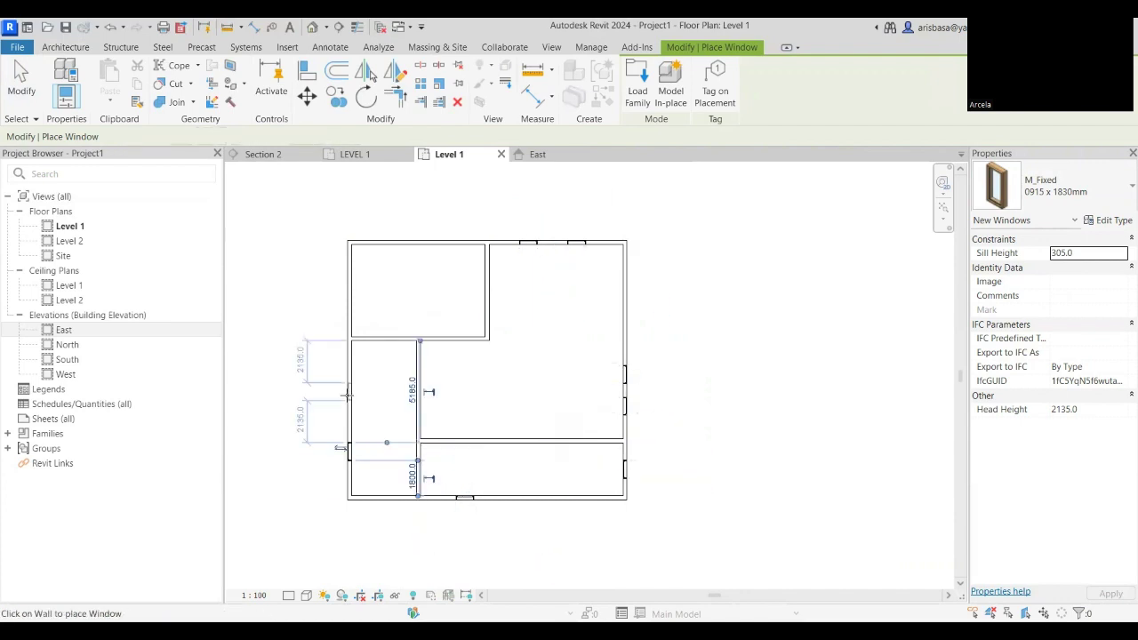
click(345, 292)
middle_drag(348, 284, 363, 289)
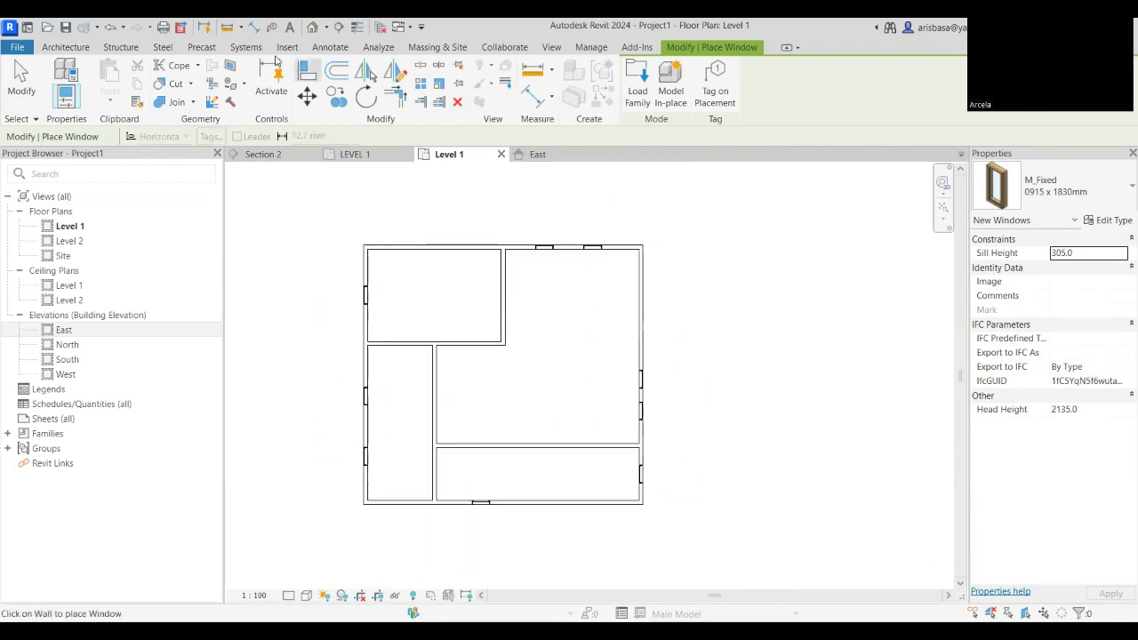
Place four M_Single-Flush 0915 x 2134mm doors: one in the right exterior wall, three in interior walls.
click(65, 47)
click(92, 78)
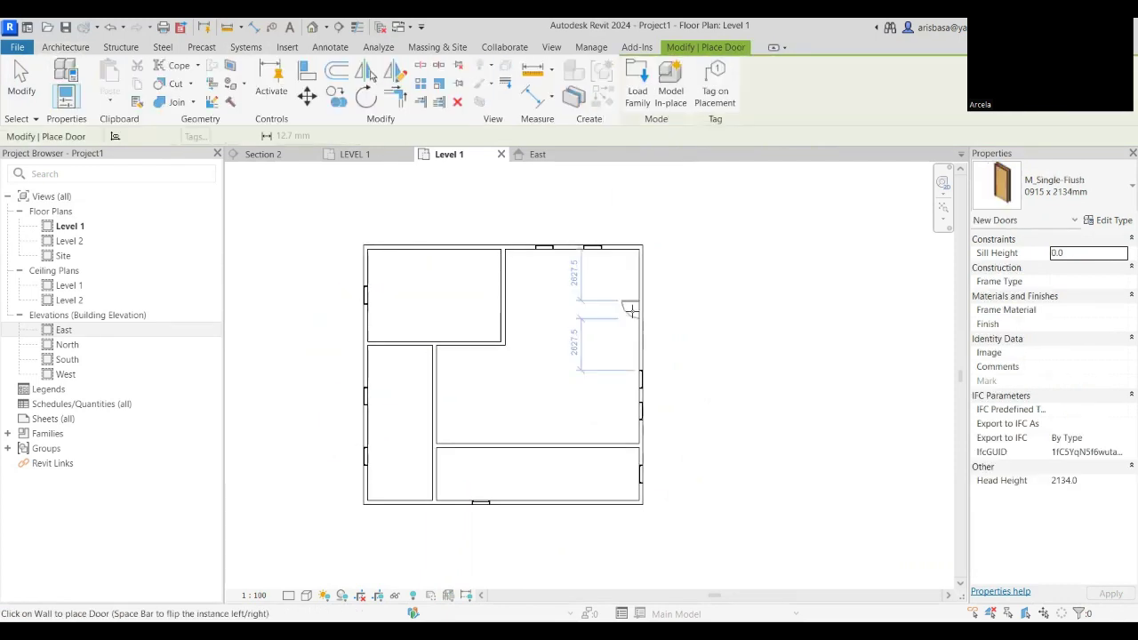
click(629, 270)
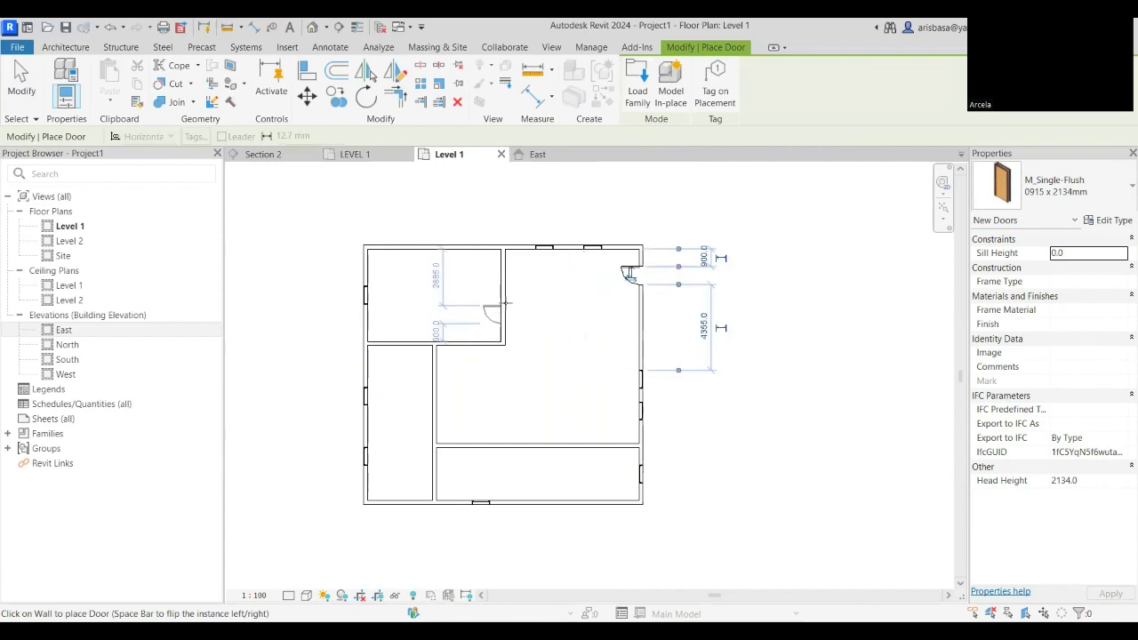
click(495, 270)
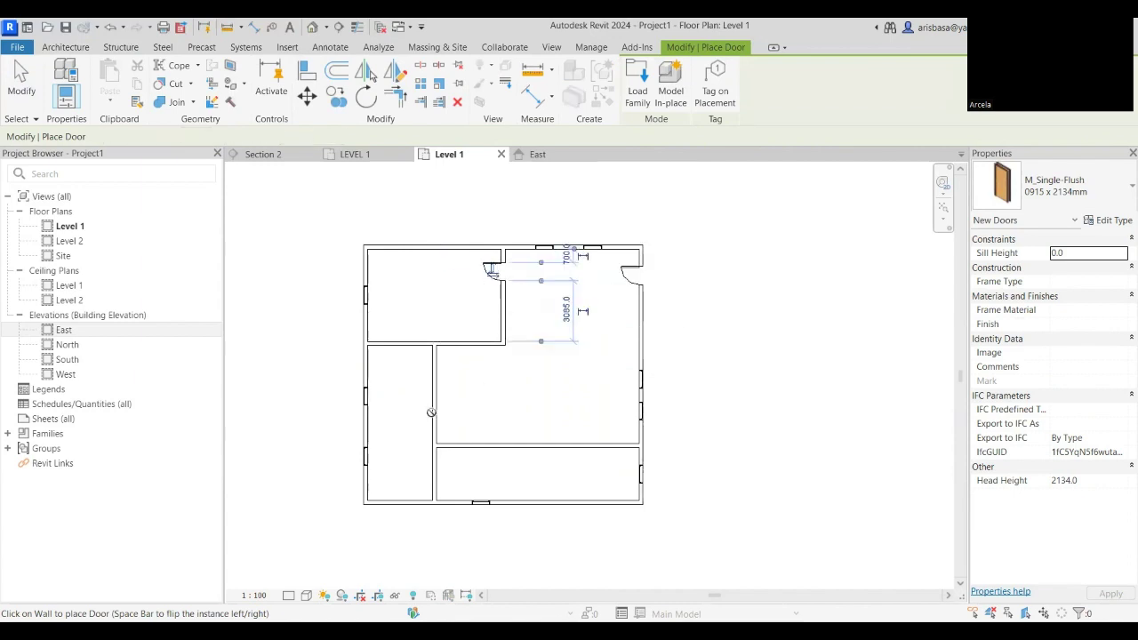
click(430, 360)
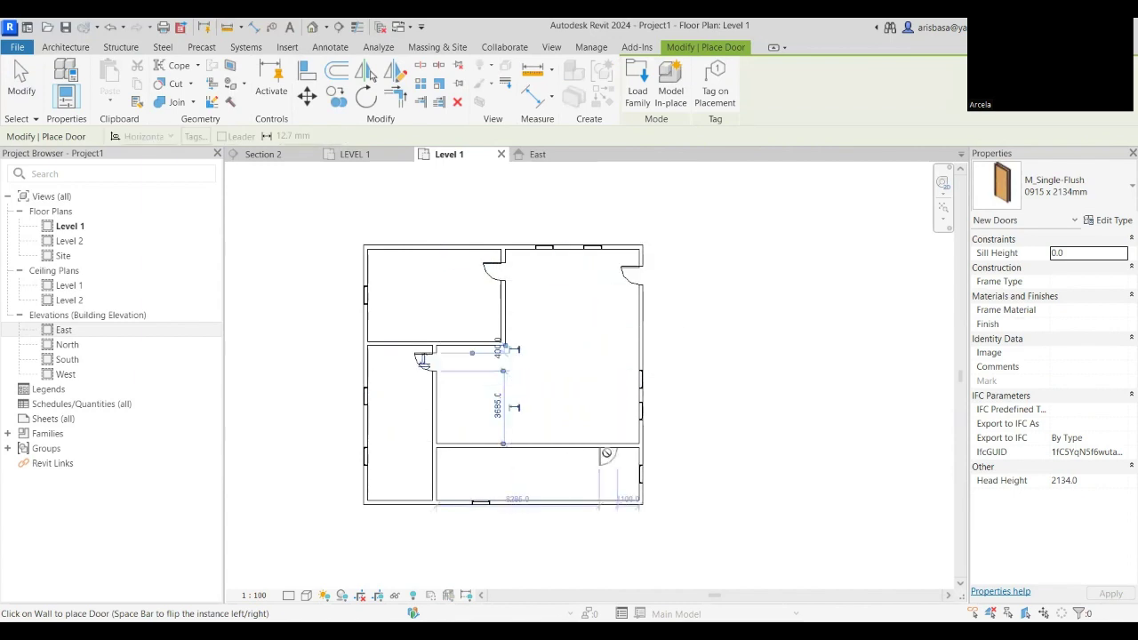
click(607, 455)
key(Escape)
key(Escape)
scroll(685, 524, down, 2)
scroll(678, 472, up, 1)
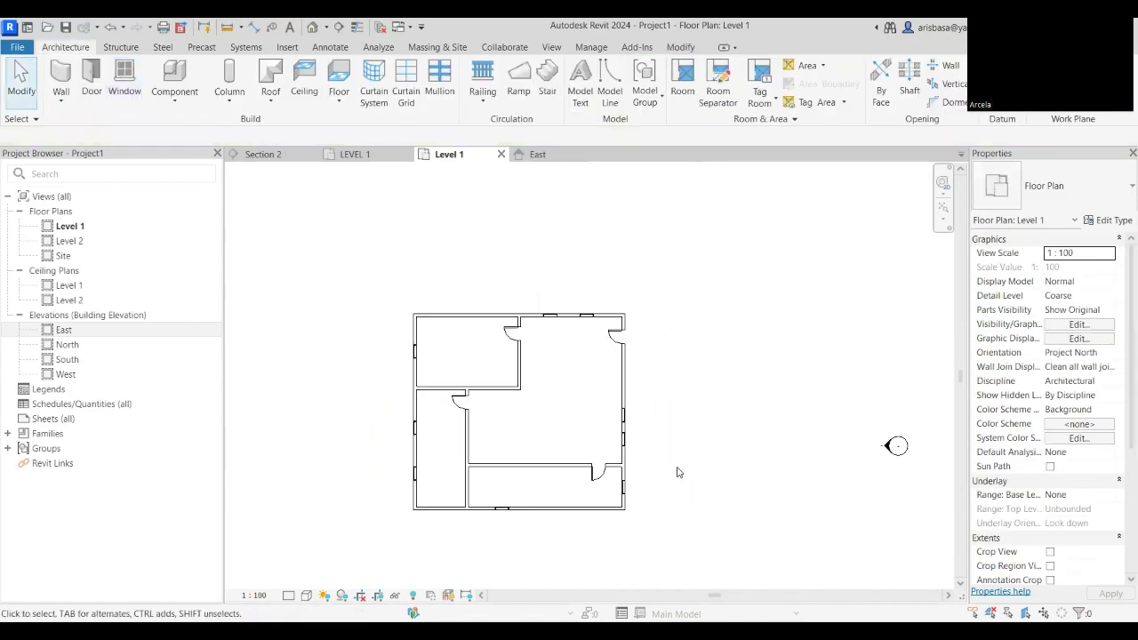
middle_drag(656, 467, 640, 453)
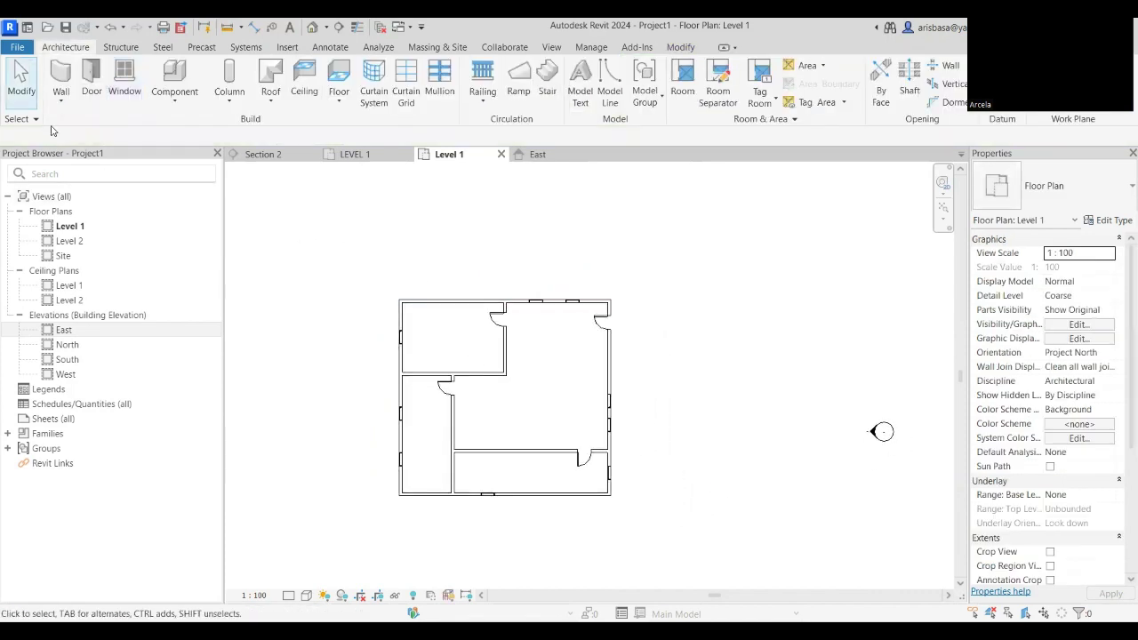
click(271, 103)
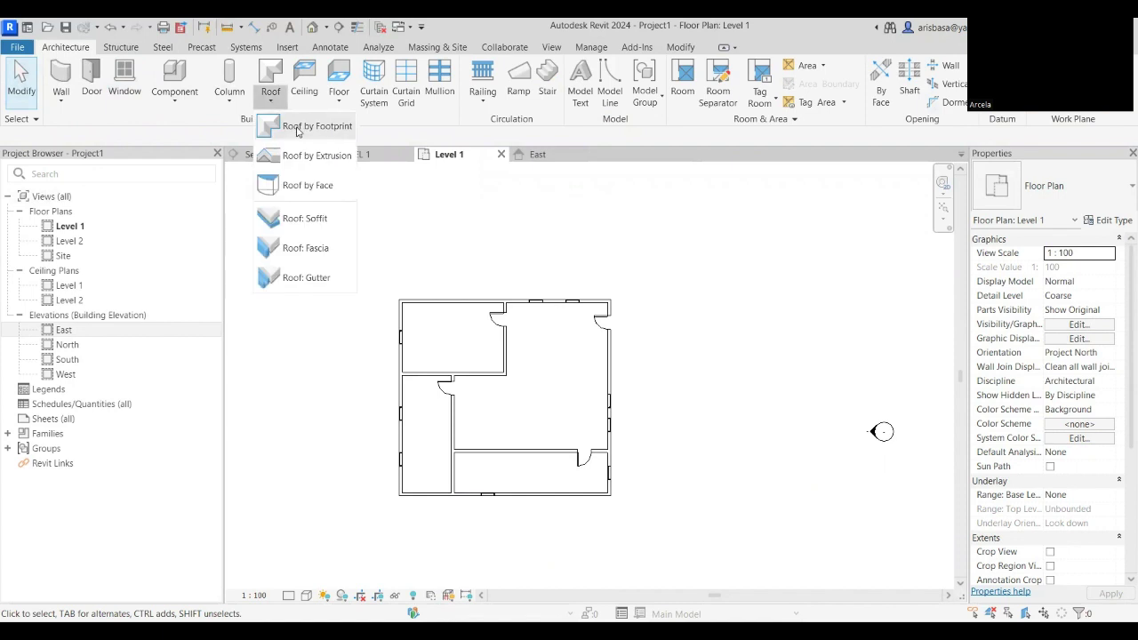
click(298, 129)
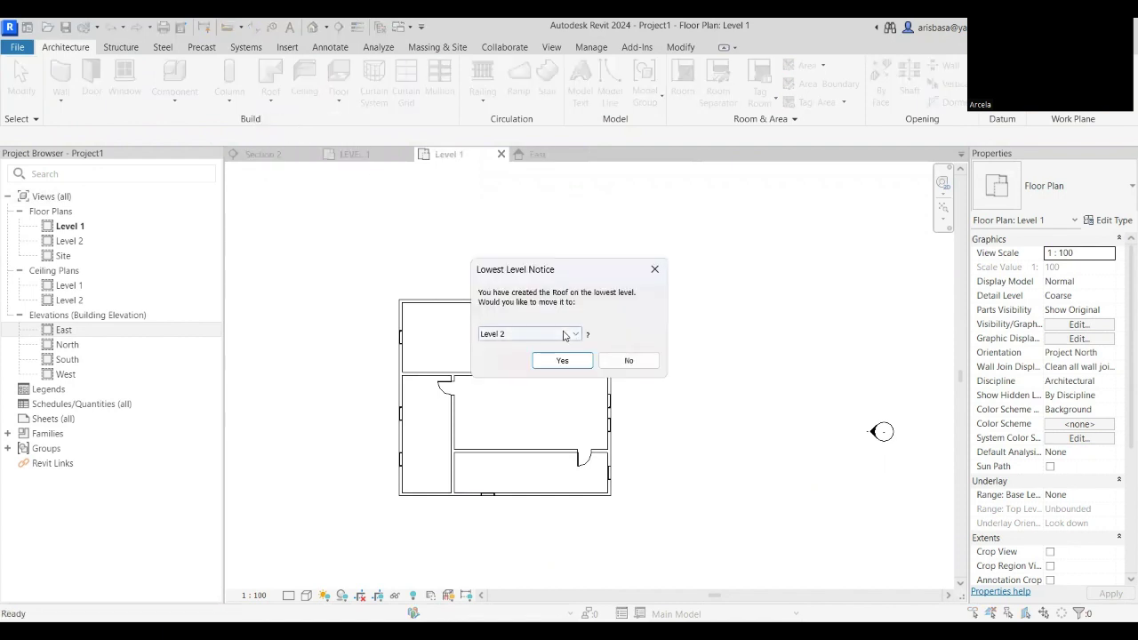
click(570, 366)
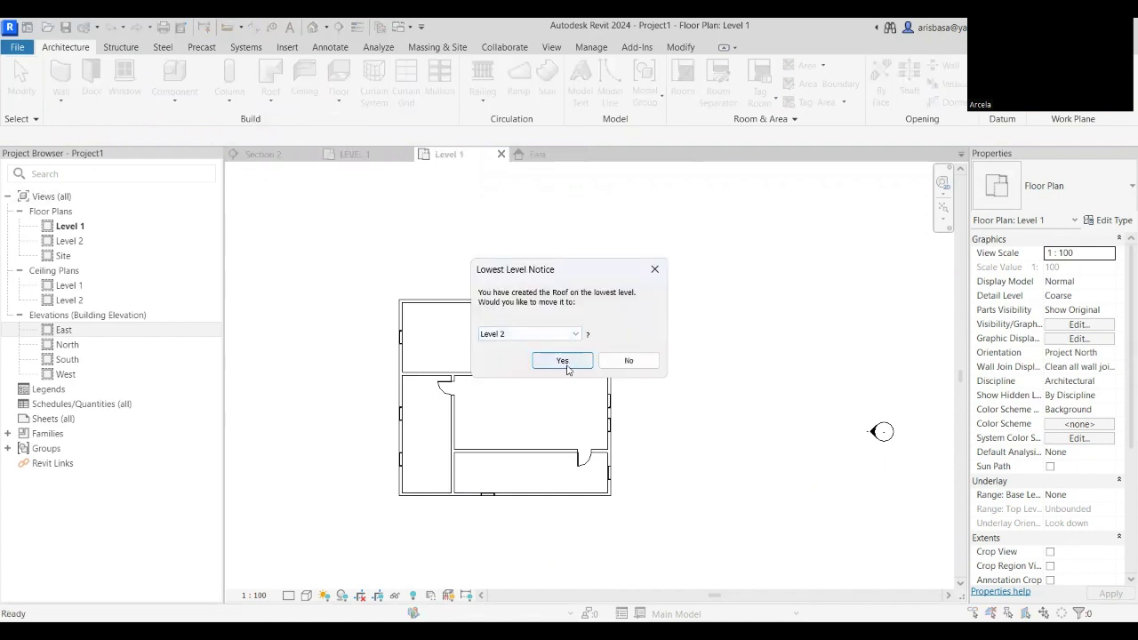
click(563, 361)
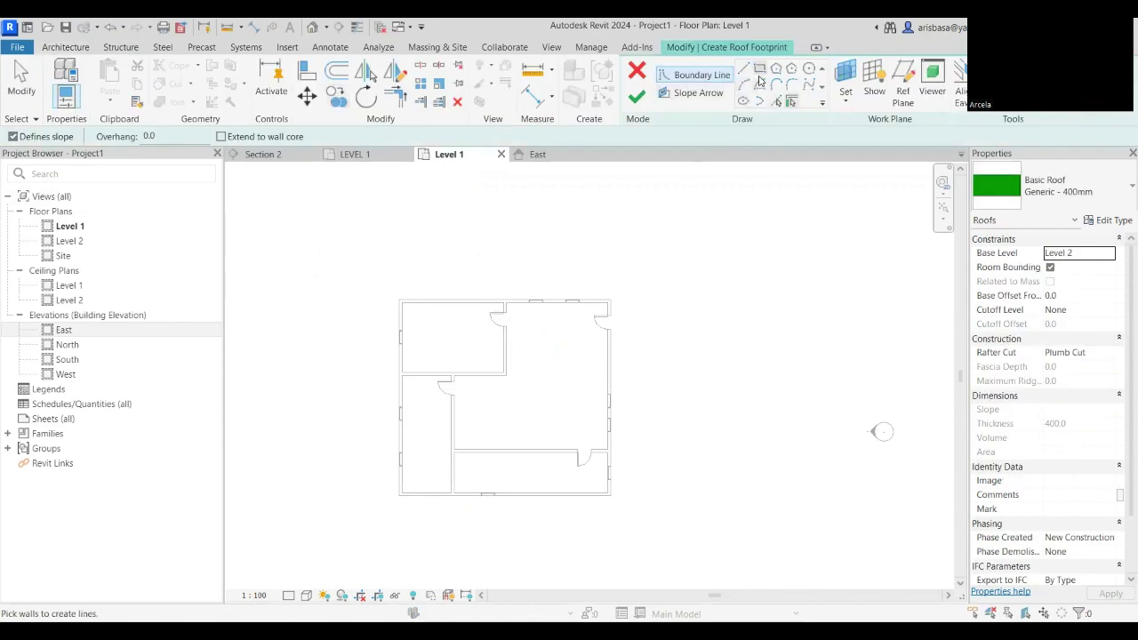
click(161, 136)
text(60)
key(Return)
click(762, 71)
click(399, 299)
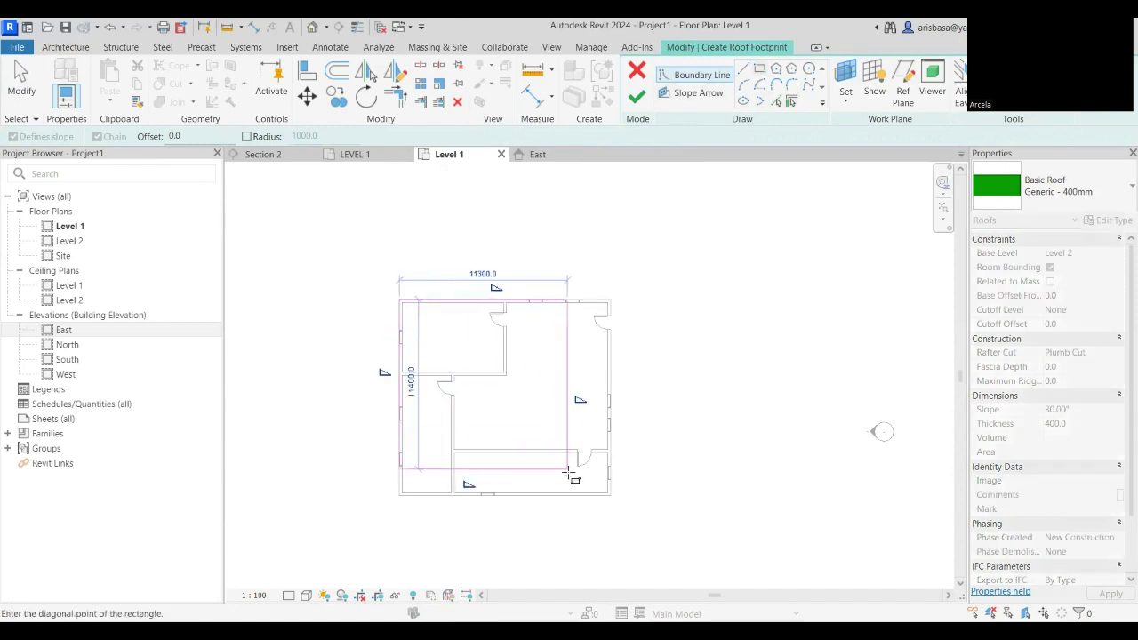
click(610, 496)
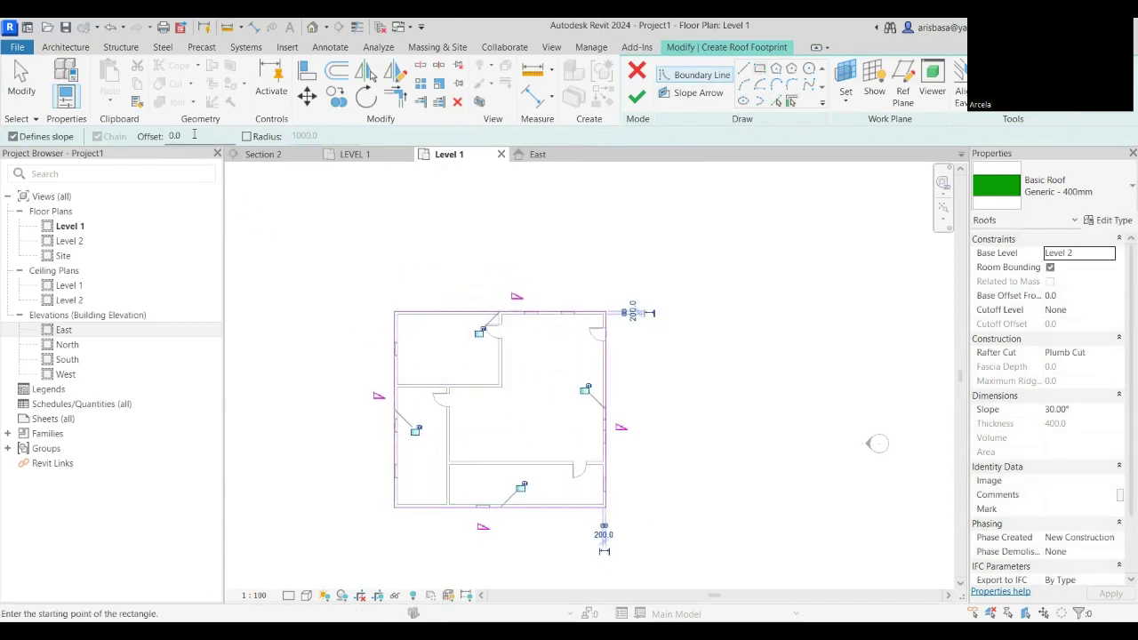
key(ctrl+z)
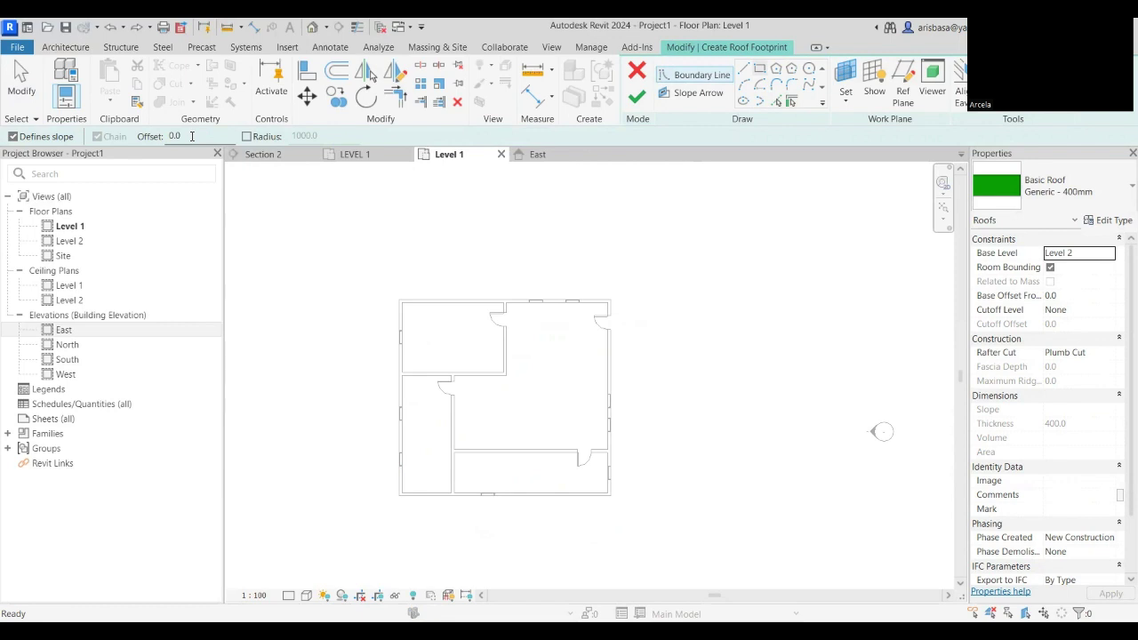
click(742, 69)
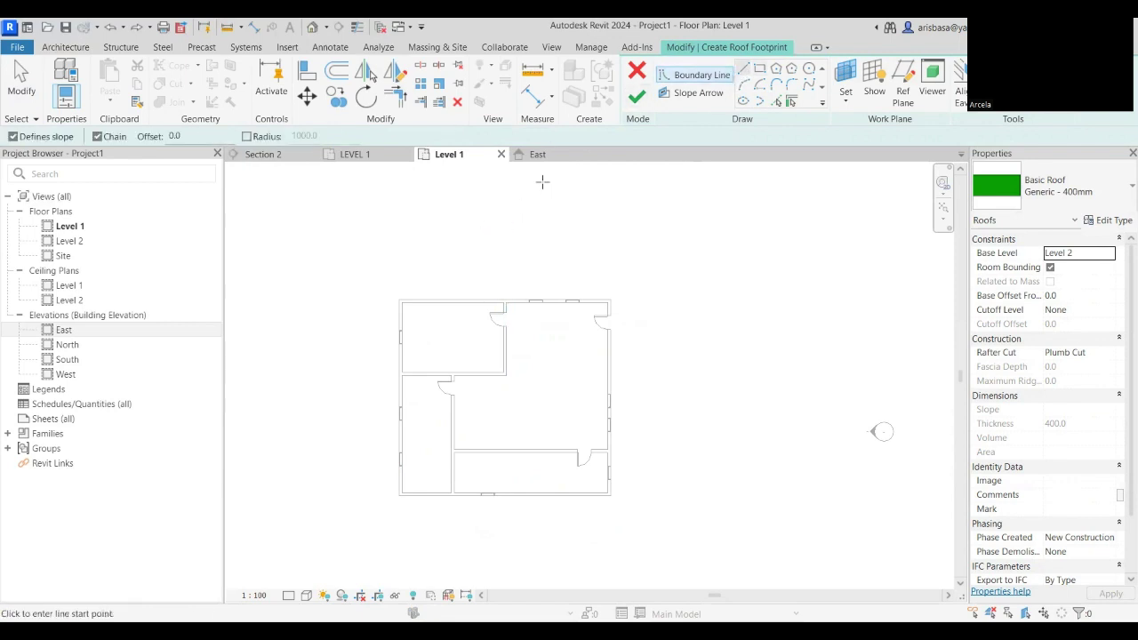
click(638, 72)
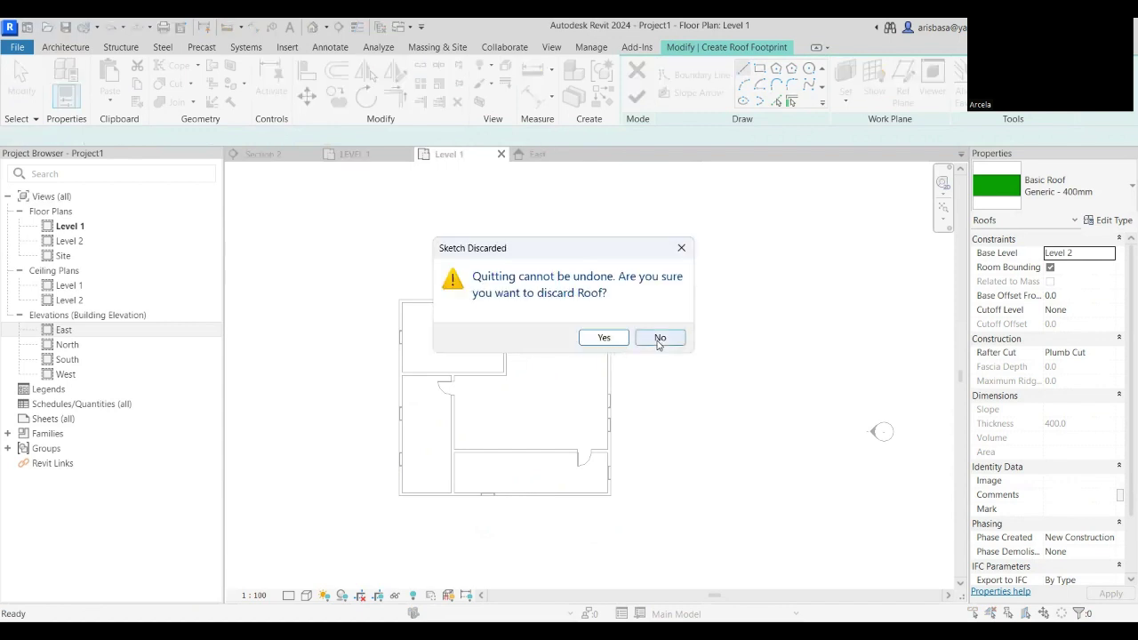
click(660, 338)
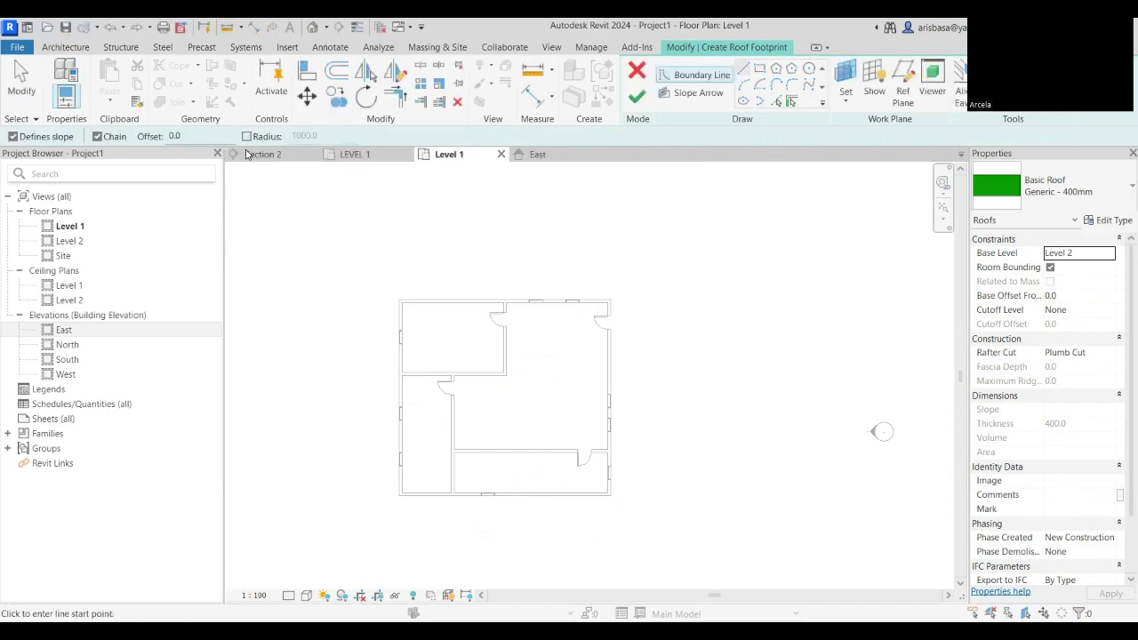
click(638, 71)
Create a footprint roof on Level 2 with 600 overhang from the top, left, bottom and right walls.
click(592, 338)
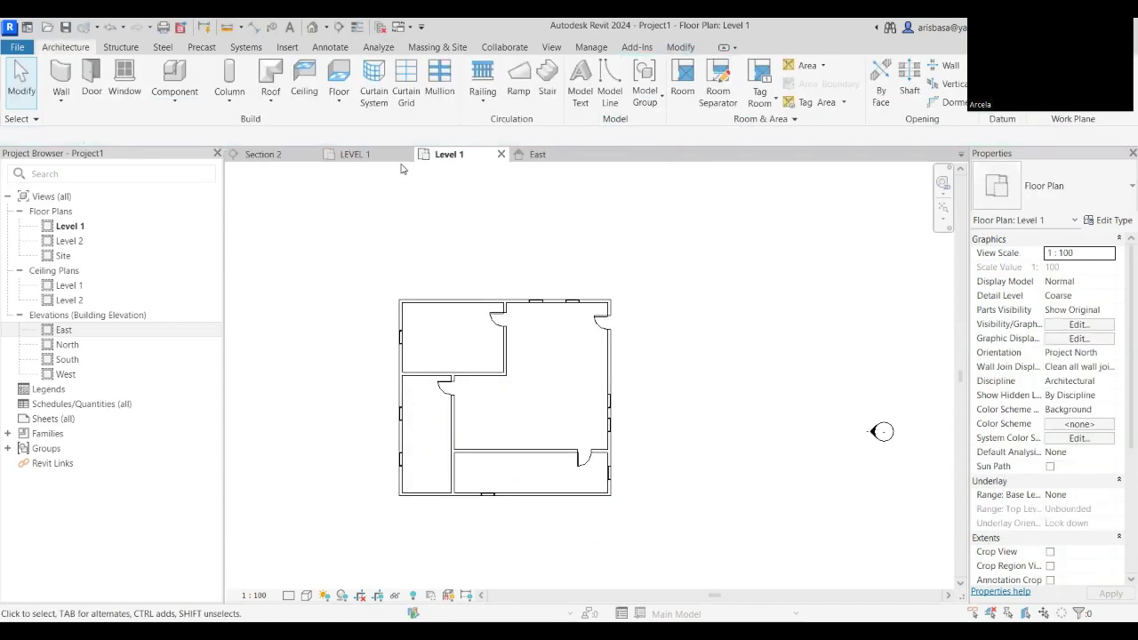
click(338, 103)
click(267, 101)
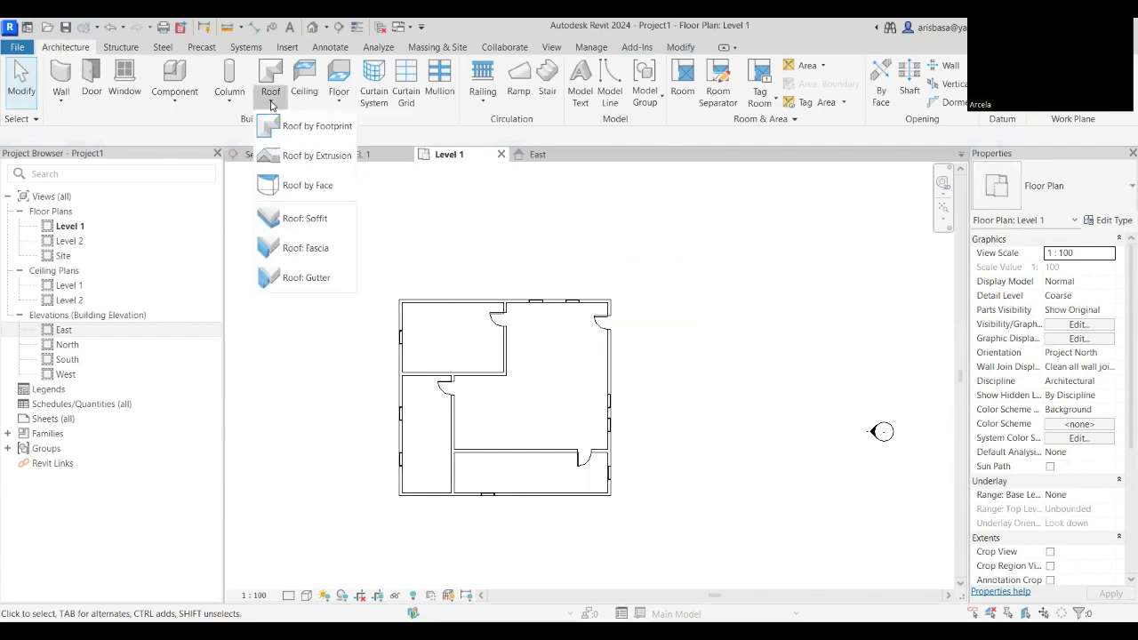
click(293, 133)
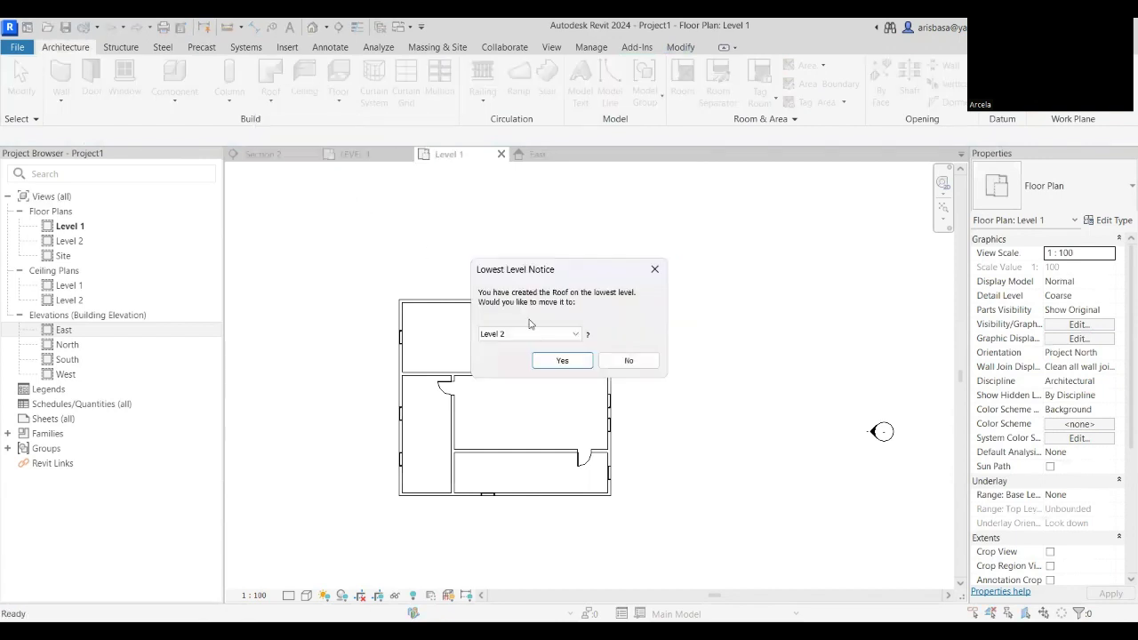
click(568, 360)
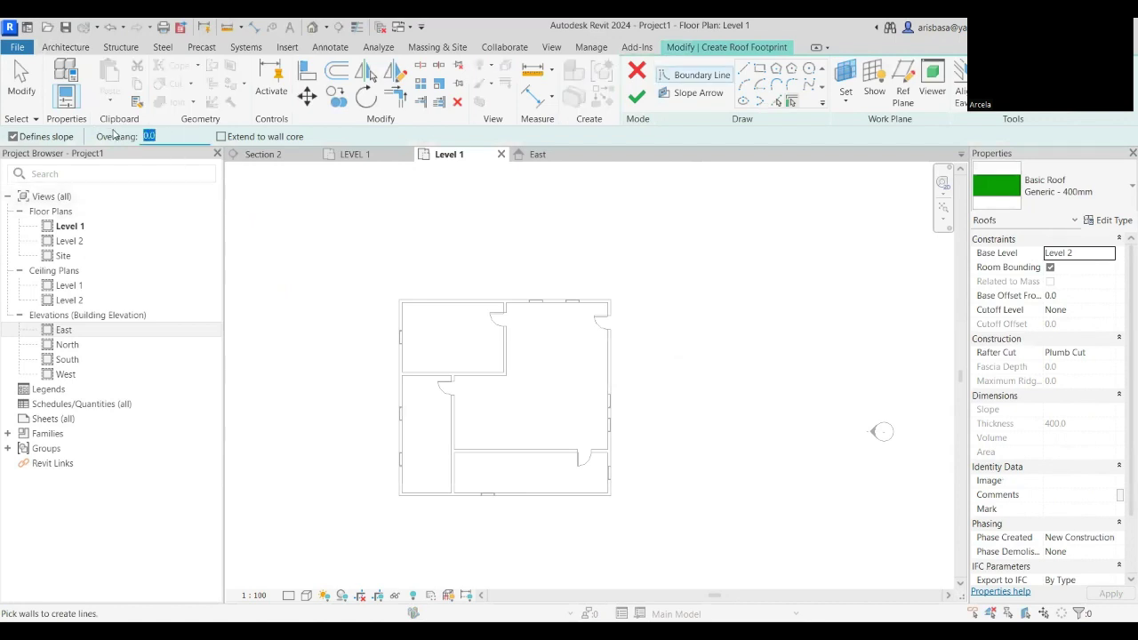
text(60)
click(498, 303)
click(400, 342)
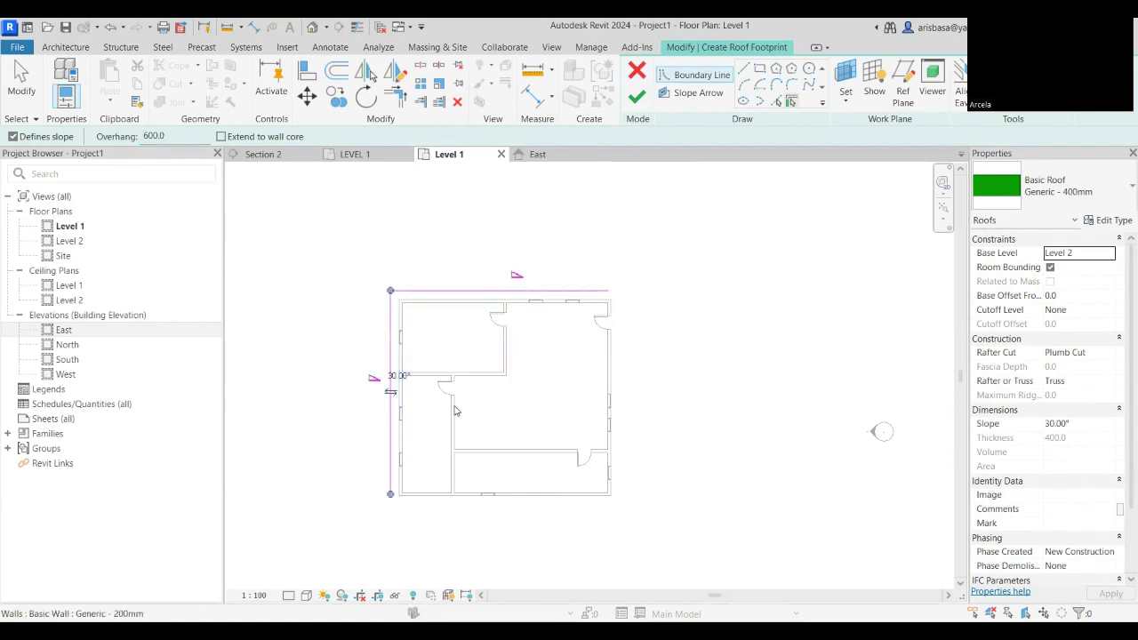
click(504, 492)
click(609, 400)
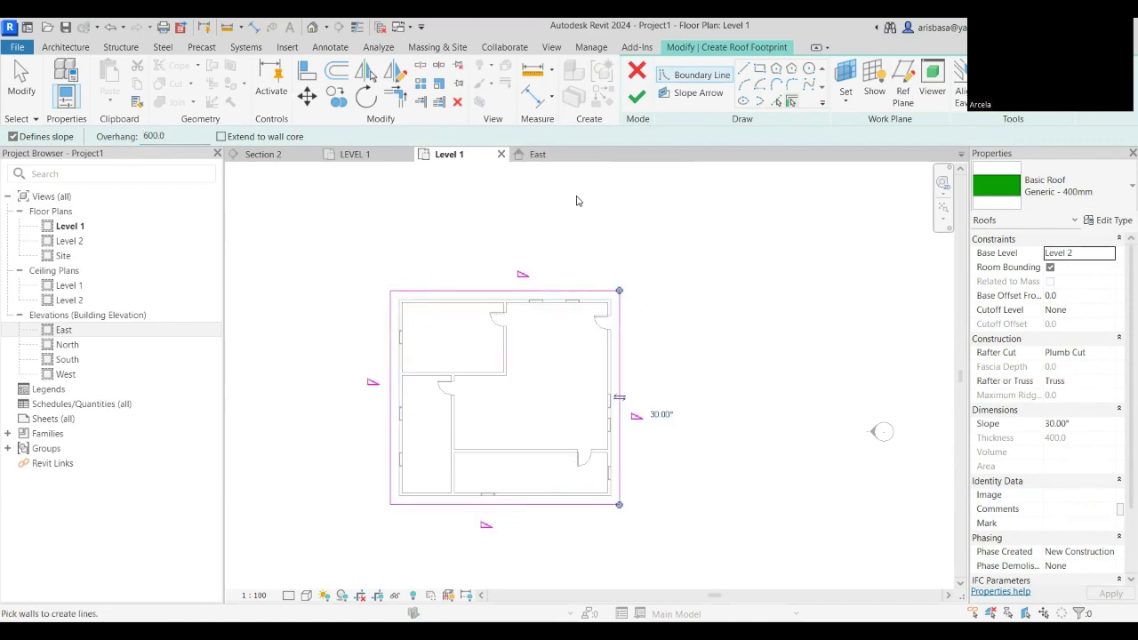
click(637, 96)
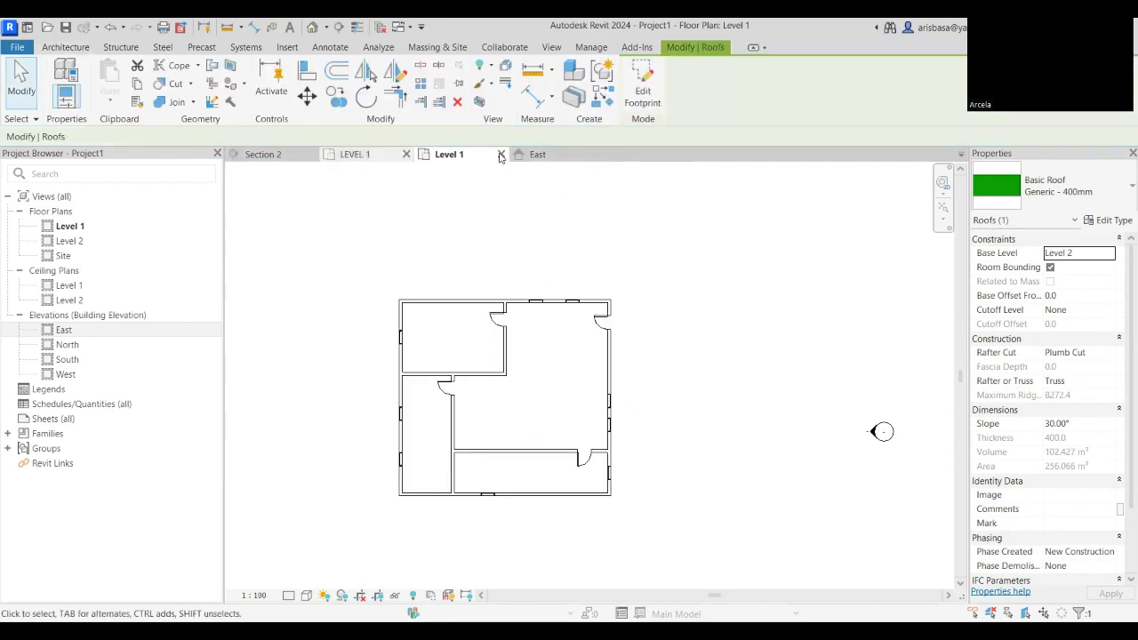
Orbit the Default 3D view to check the hipped roof, then go back to Project1's Level 1 plan.
click(316, 28)
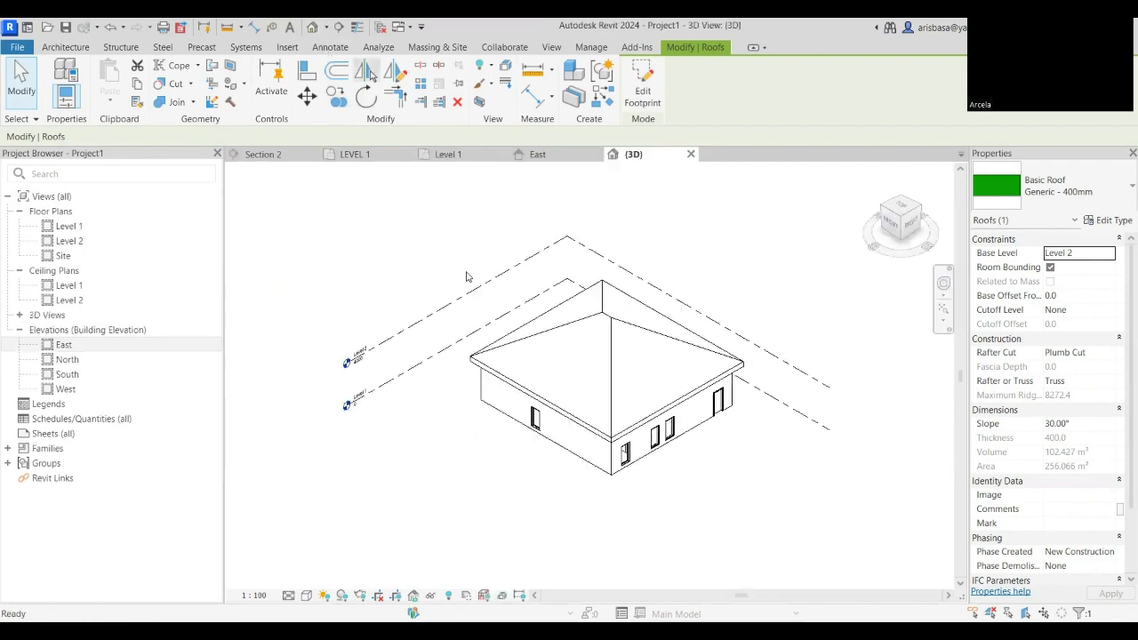
shift+middle_drag(533, 420, 474, 199)
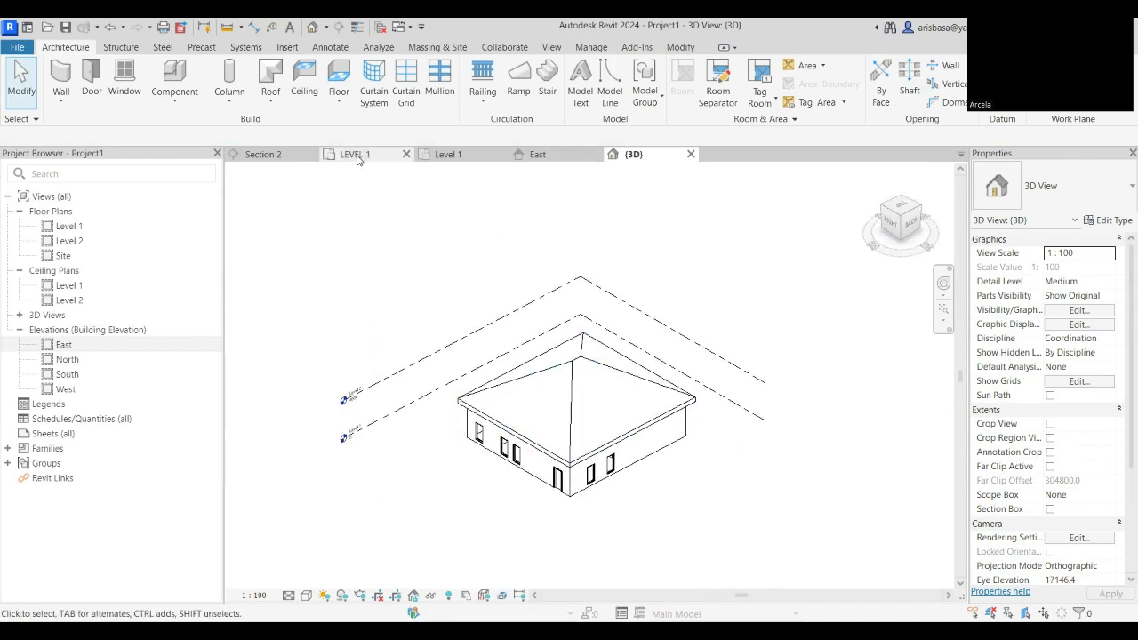
click(371, 154)
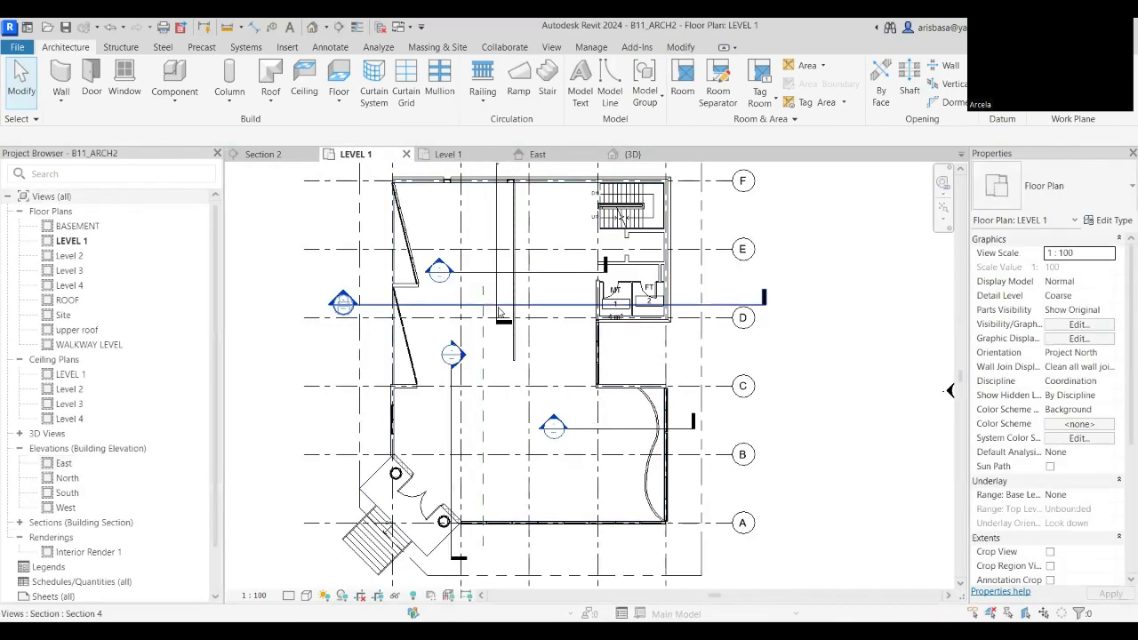
click(460, 154)
scroll(516, 360, up, 2)
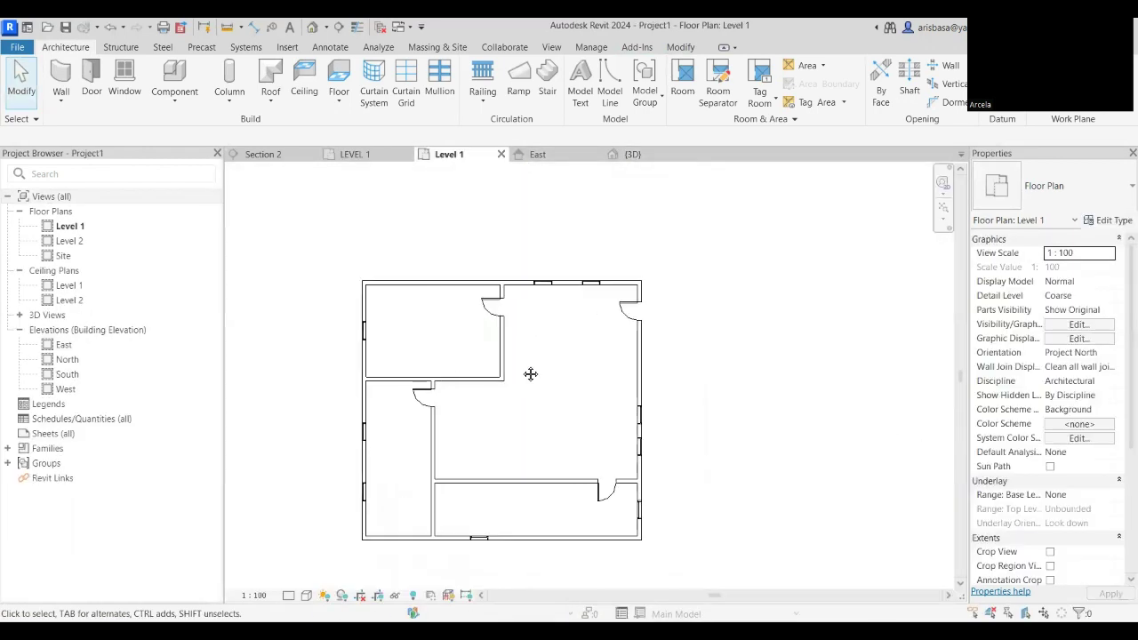
Sketch a Generic 150mm architectural floor from the top, left, bottom and right exterior walls.
click(335, 105)
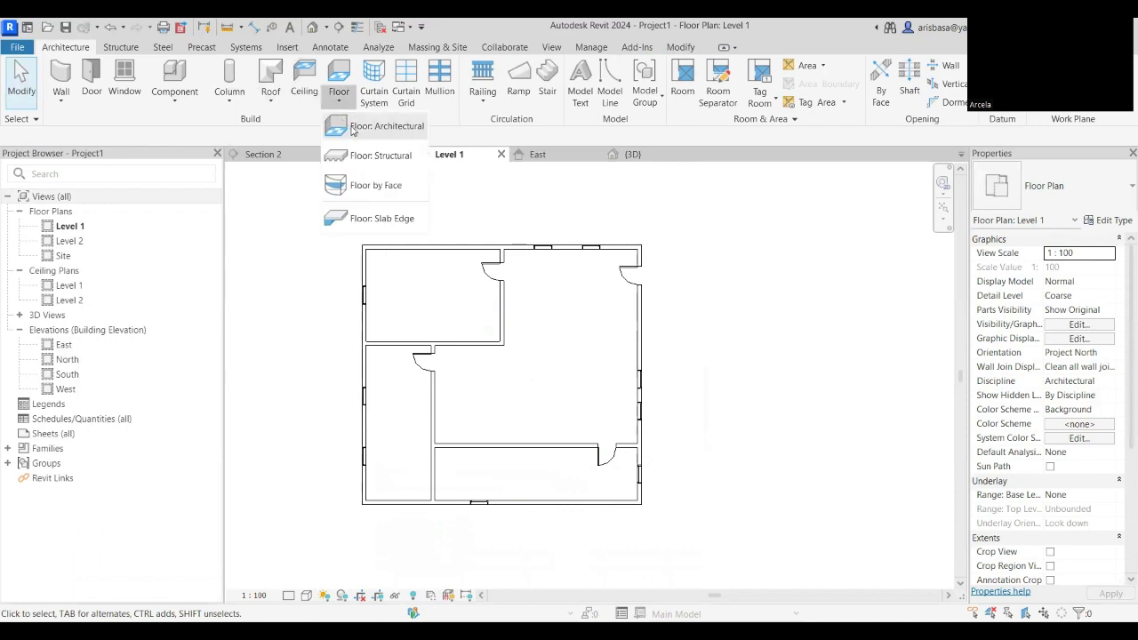
click(355, 130)
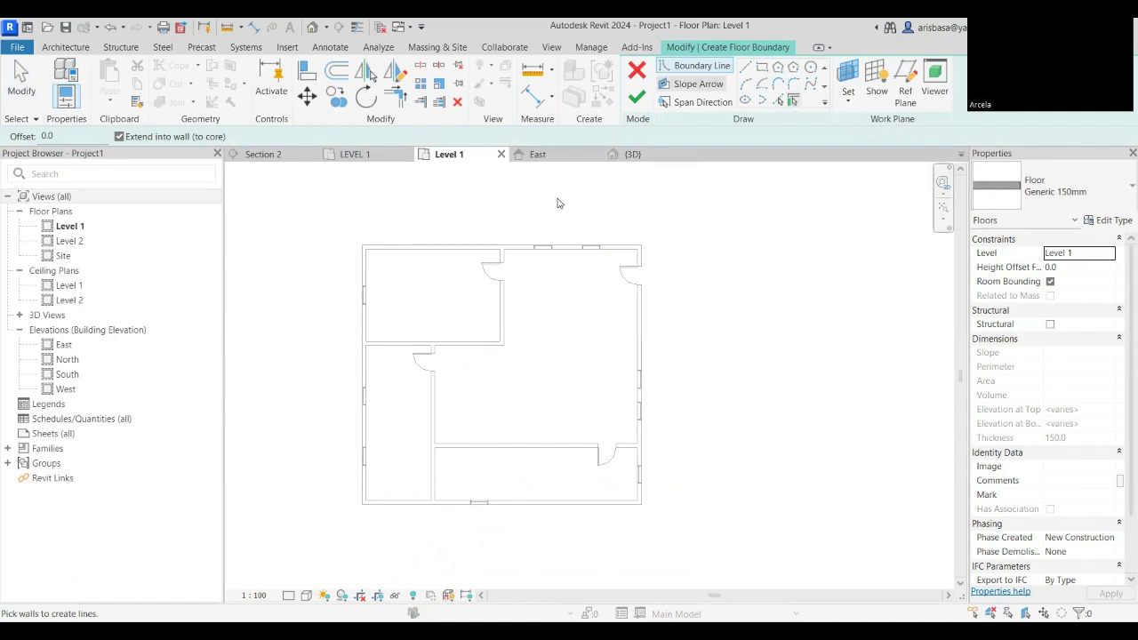
click(471, 246)
click(364, 302)
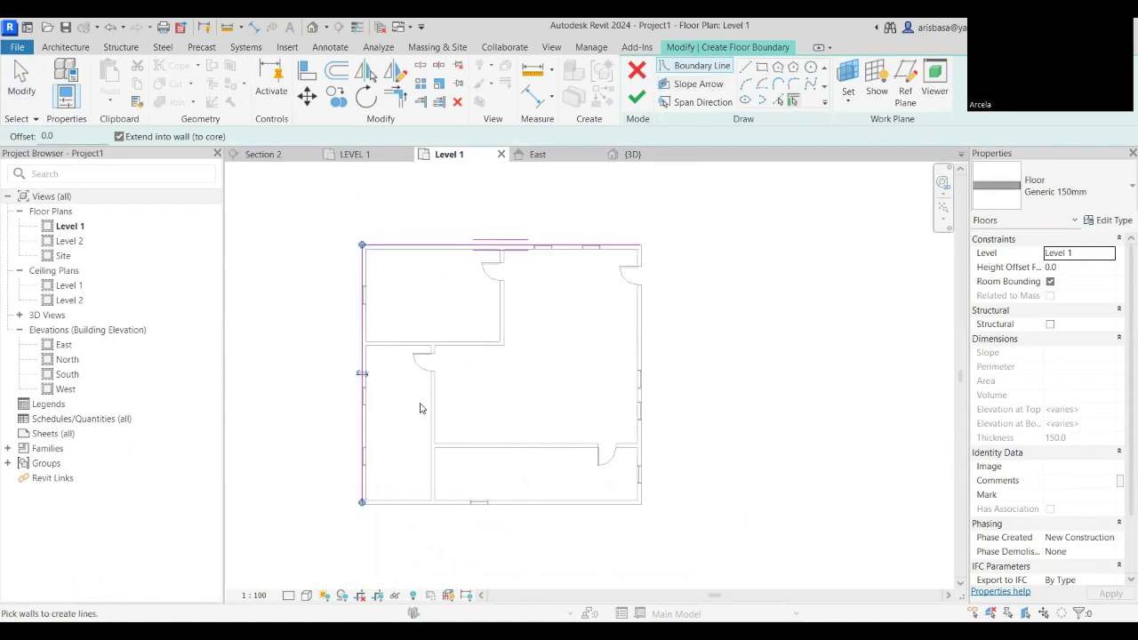
click(481, 503)
click(639, 372)
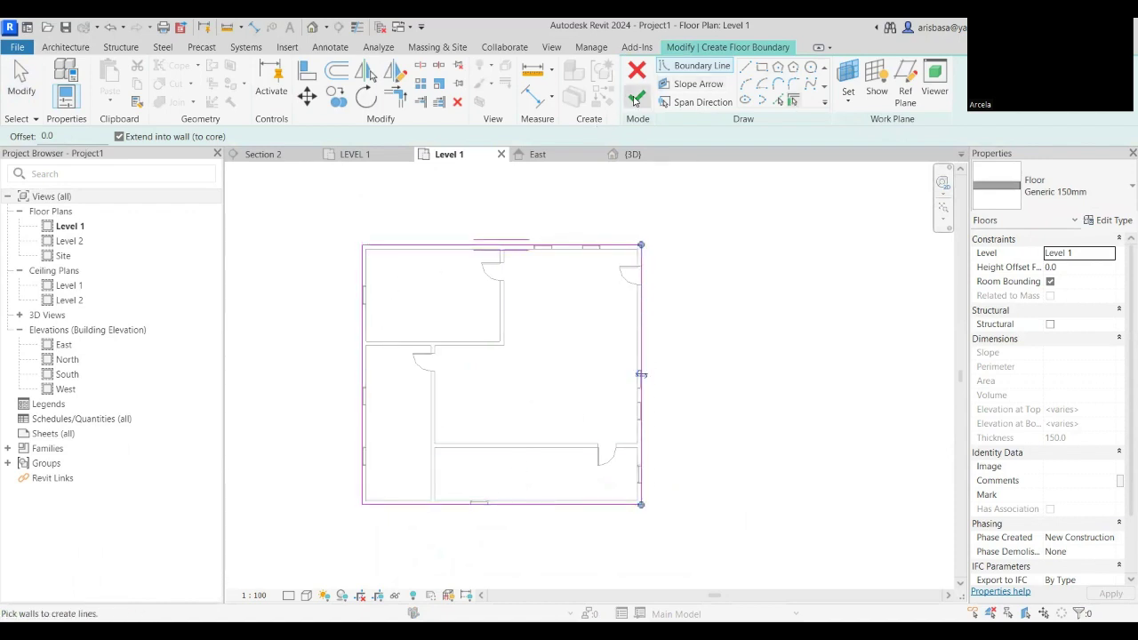
click(636, 99)
middle_drag(726, 406, 684, 432)
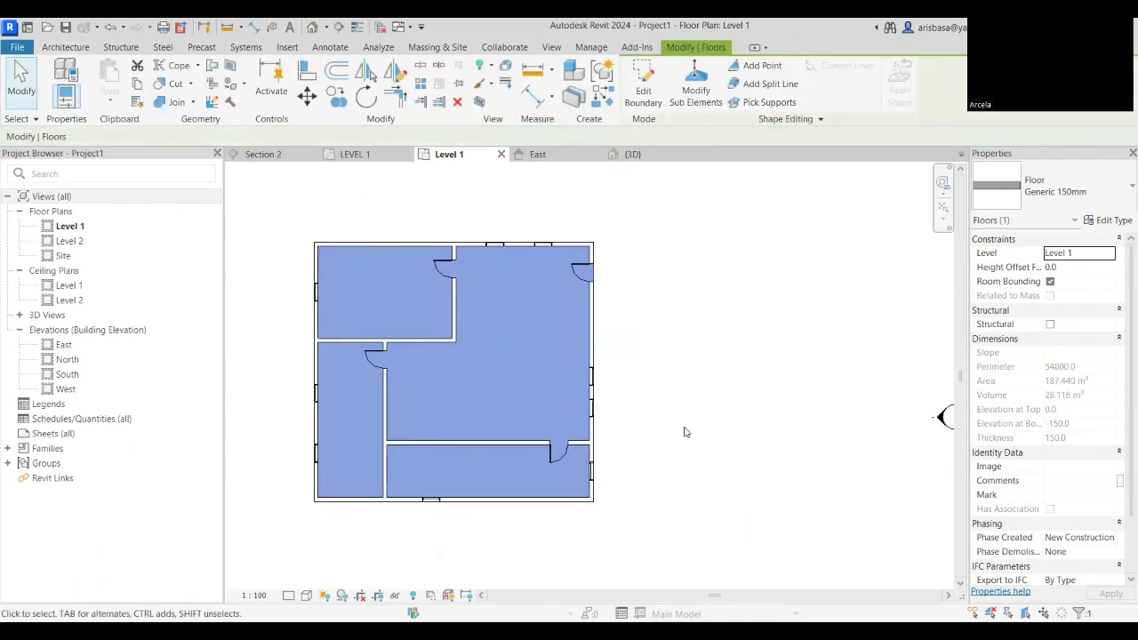
Switch to the {3D} view and window-select all 23 house elements.
click(685, 433)
click(632, 154)
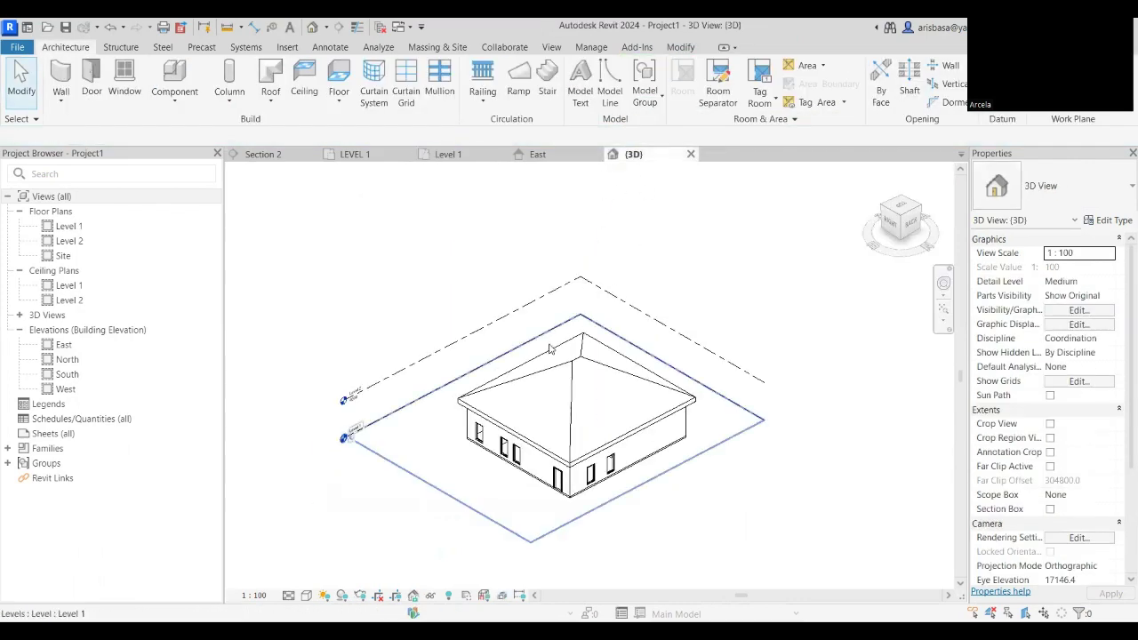
scroll(551, 349, down, 1)
drag(450, 256, 681, 527)
middle_drag(681, 523, 622, 498)
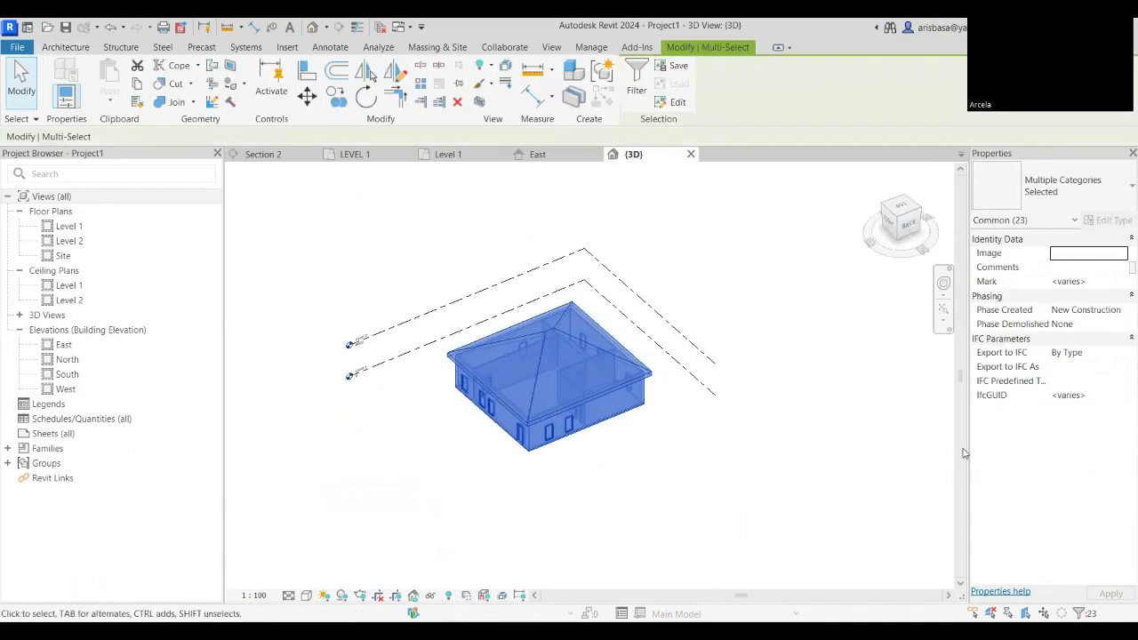
Set Phase Created to Existing for all selected house elements.
click(1121, 310)
click(1119, 310)
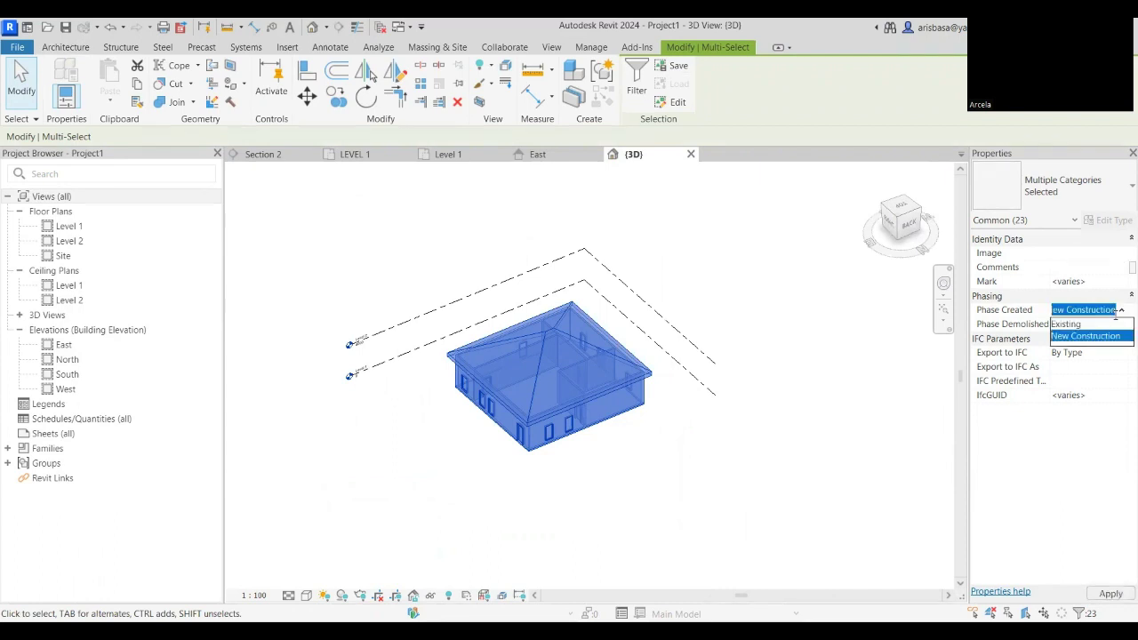
click(1090, 324)
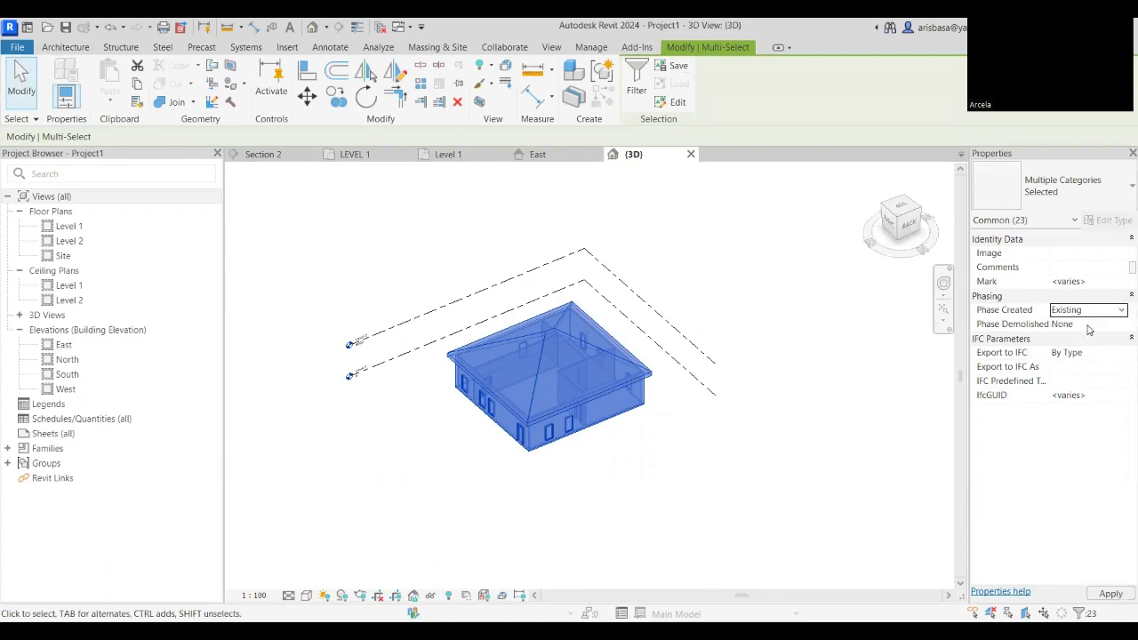
click(713, 464)
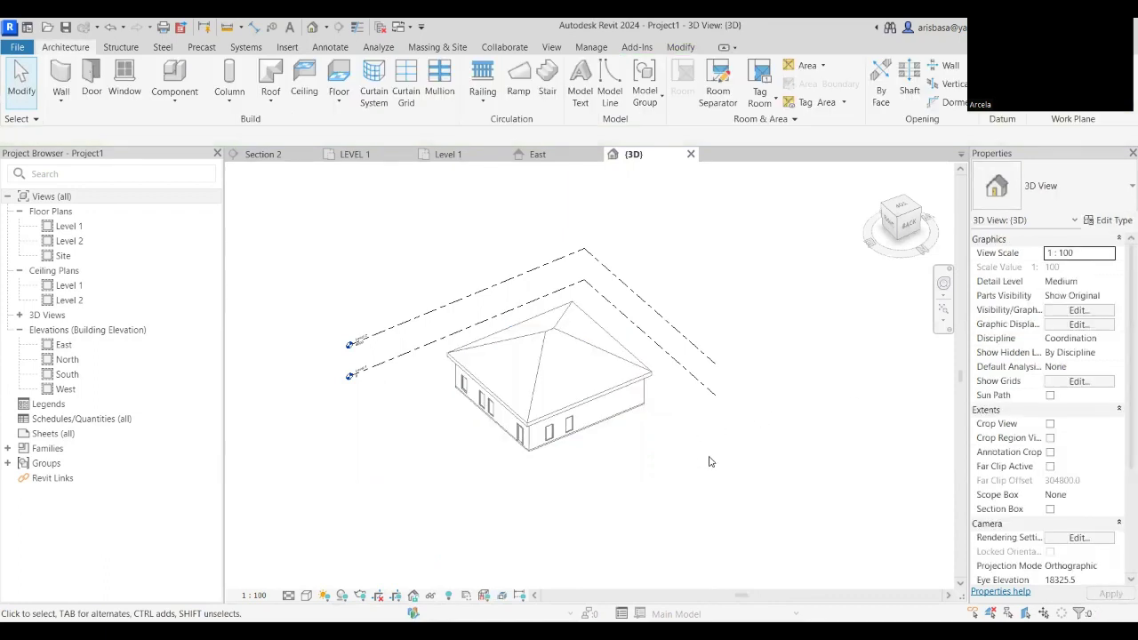
Orbit the 3D view to the house front and select the 14000 mm front wall.
middle_drag(700, 443, 666, 450)
scroll(582, 435, up, 2)
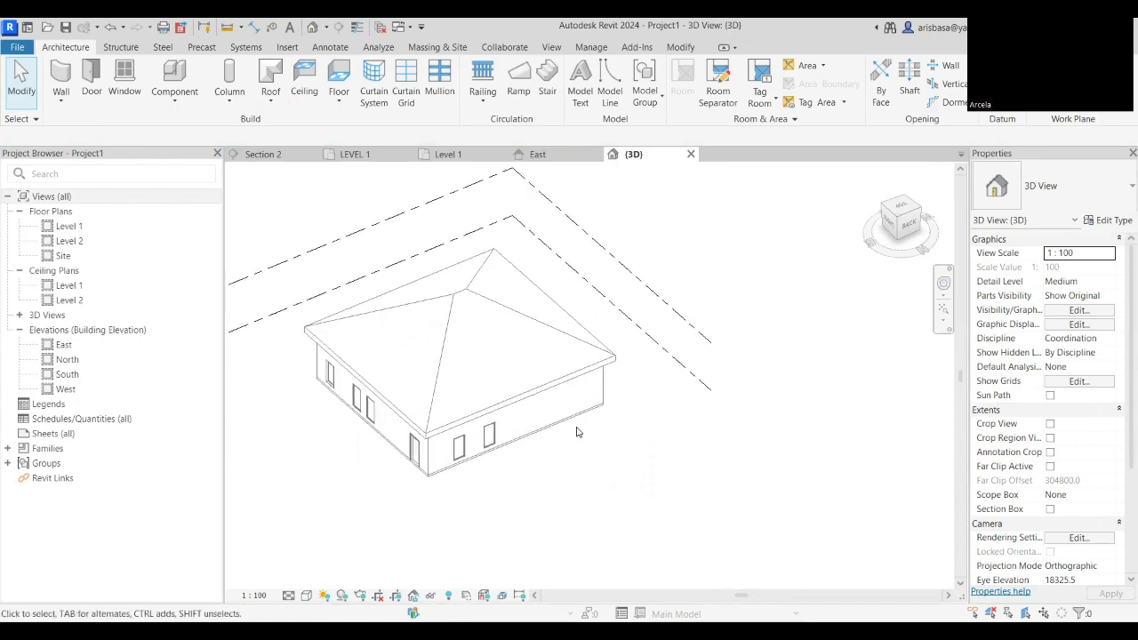
shift+middle_drag(576, 462, 806, 425)
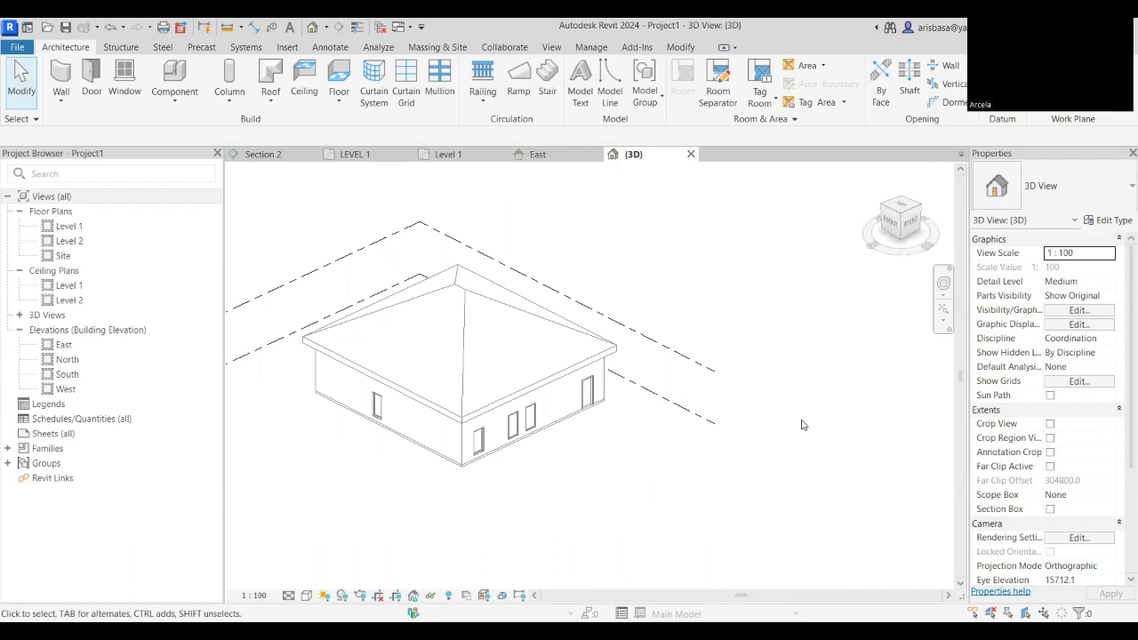
shift+middle_drag(631, 484, 751, 464)
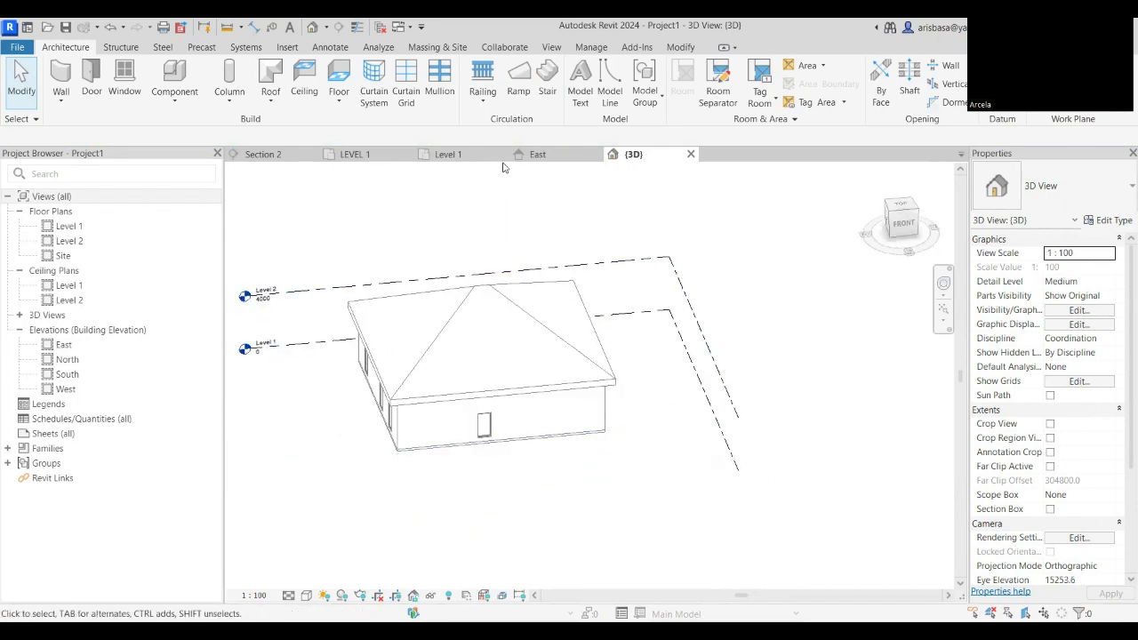
click(521, 432)
shift+middle_drag(534, 468, 648, 463)
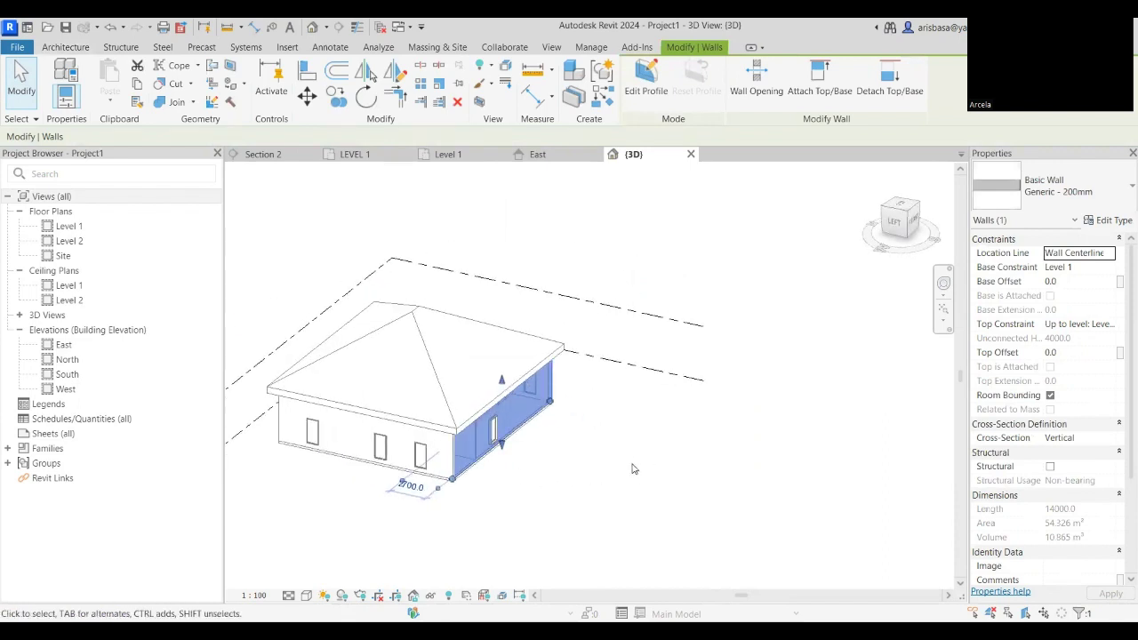
Set the selected 14000 mm wall's Phase Demolished to New Construction and inspect the result.
shift+middle_drag(628, 468, 506, 411)
scroll(610, 465, up, 2)
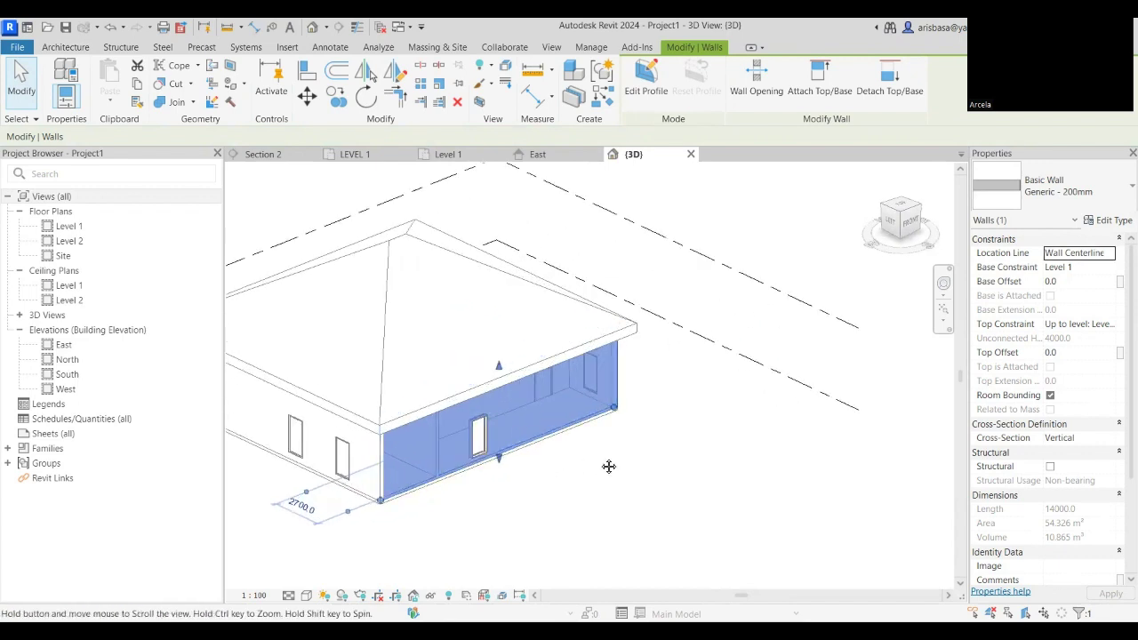
scroll(1100, 455, down, 2)
scroll(1100, 455, down, 3)
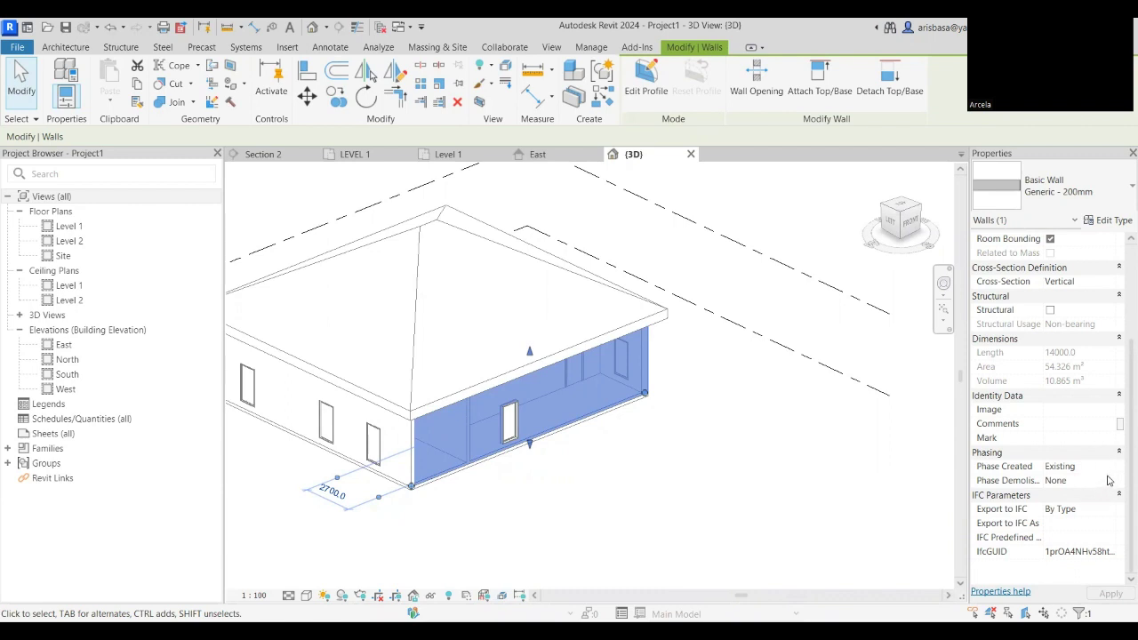
click(1113, 482)
click(1112, 481)
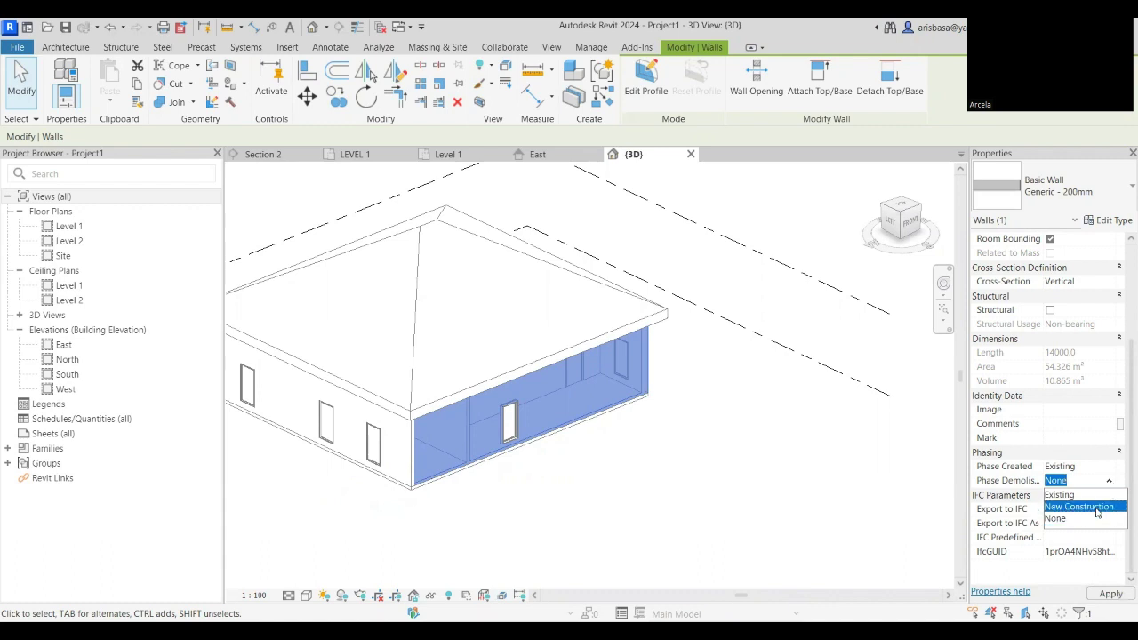
click(1079, 507)
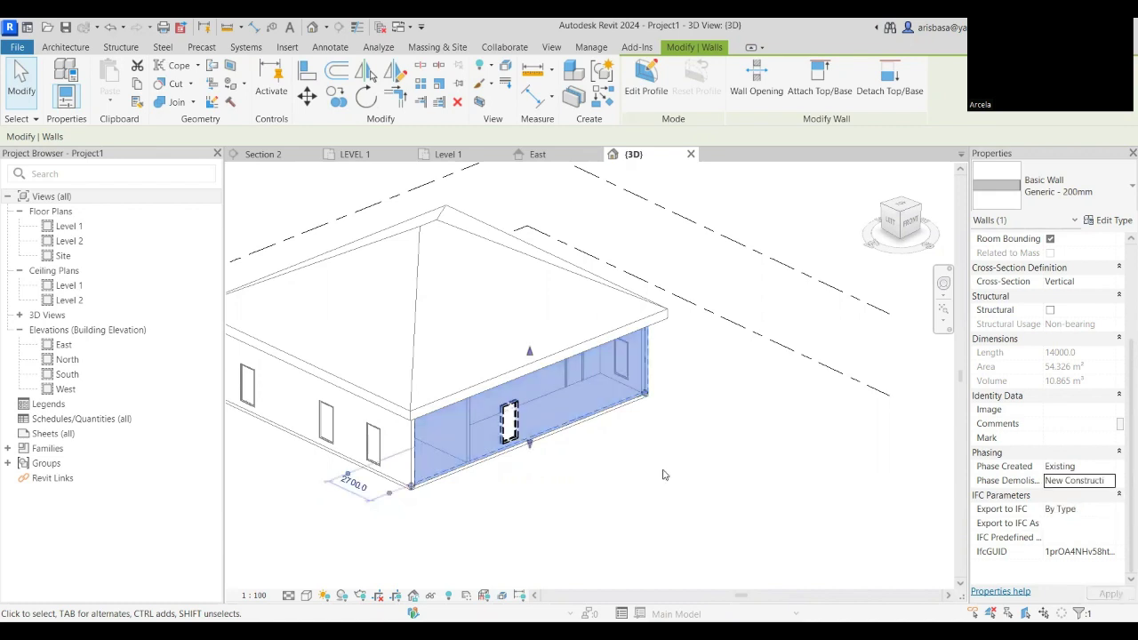
click(692, 494)
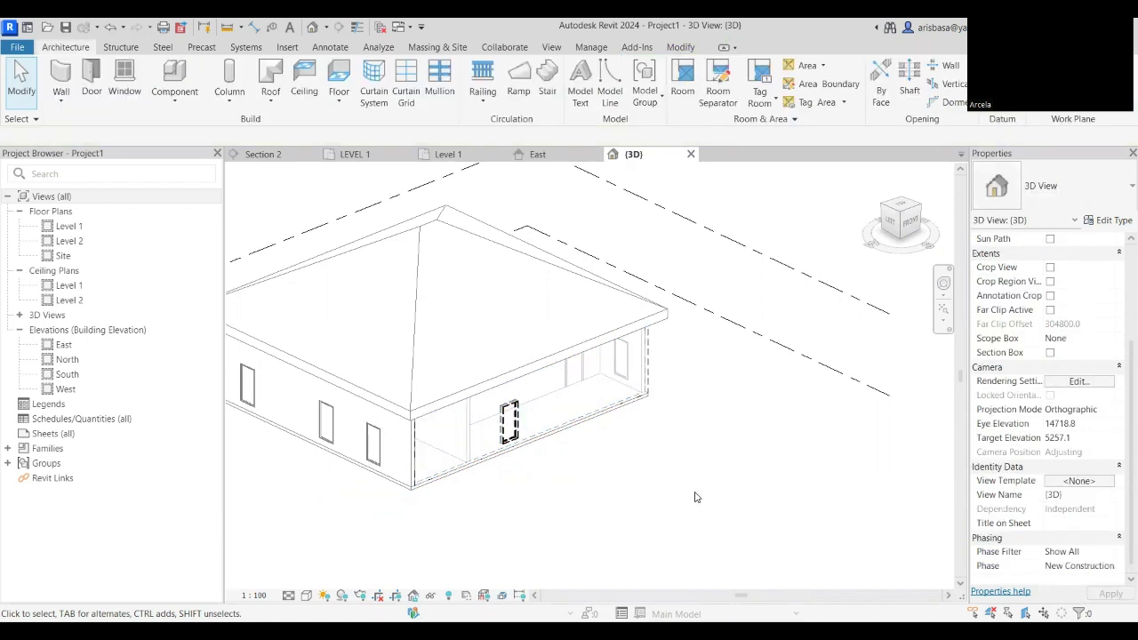
scroll(507, 471, up, 4)
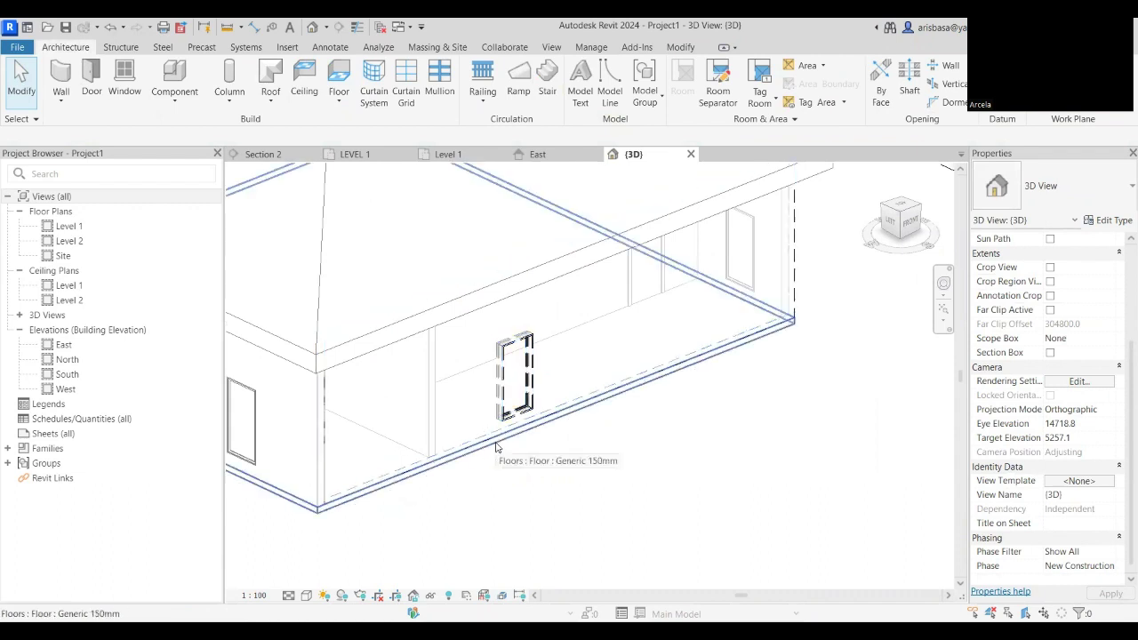
scroll(602, 463, down, 5)
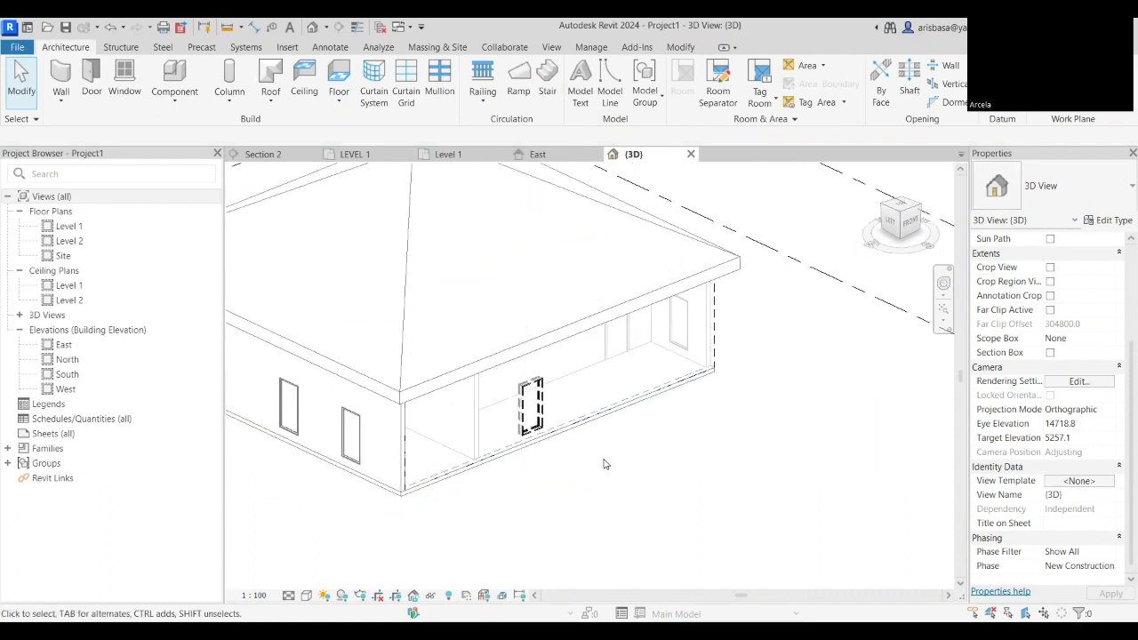
middle_drag(610, 483, 562, 497)
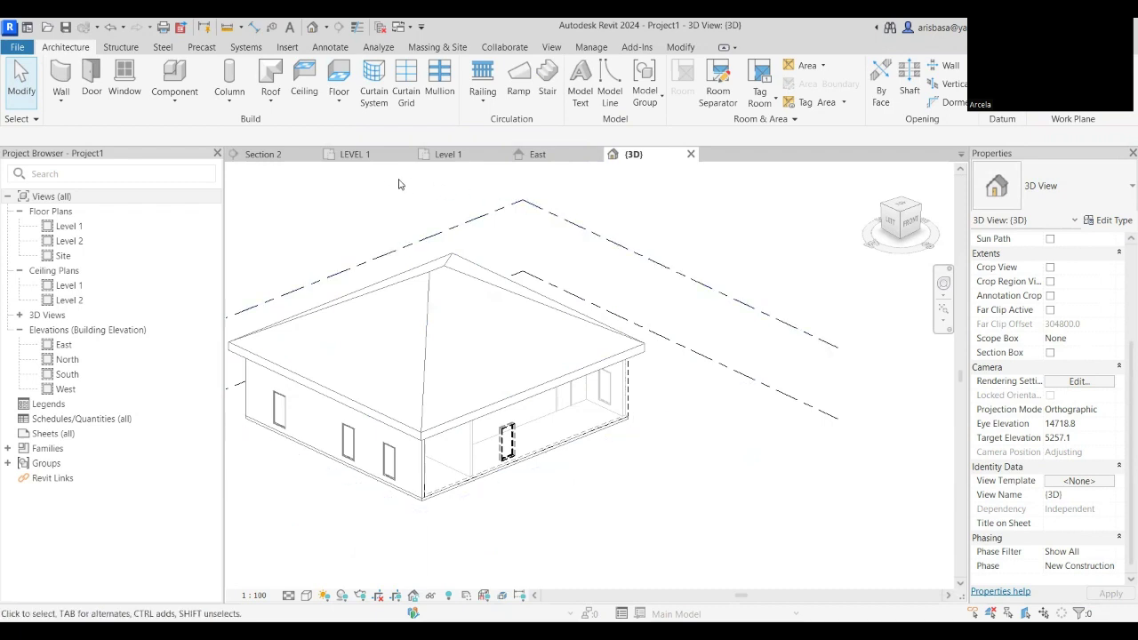
On the Level 1 plan, demolish the horizontal and vertical interior walls in New Construction.
click(448, 154)
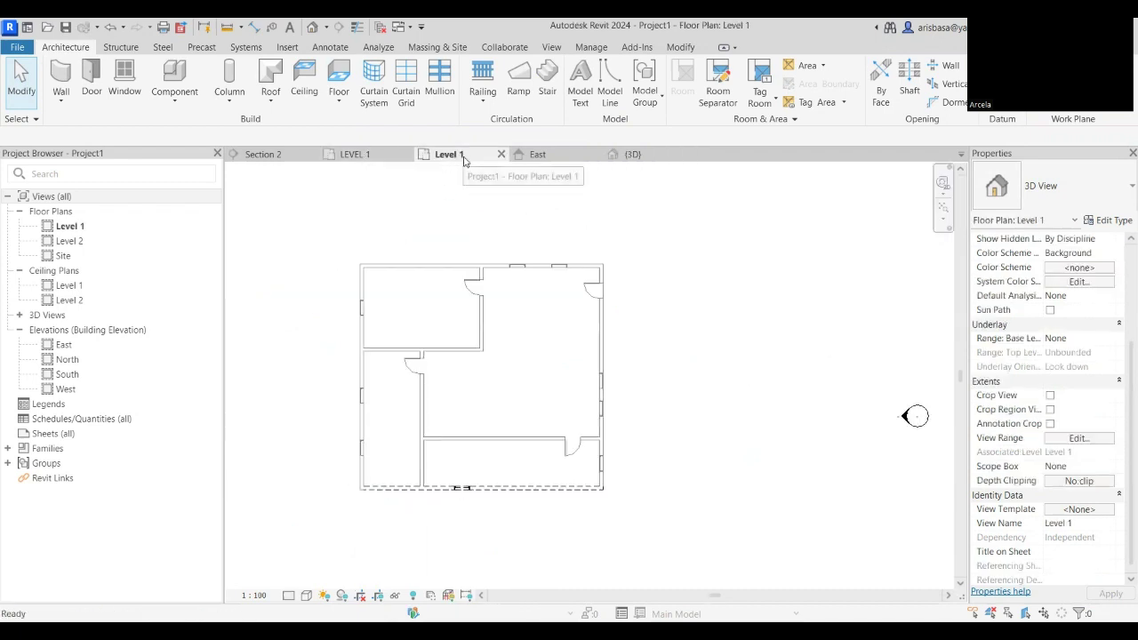
scroll(525, 331, up, 3)
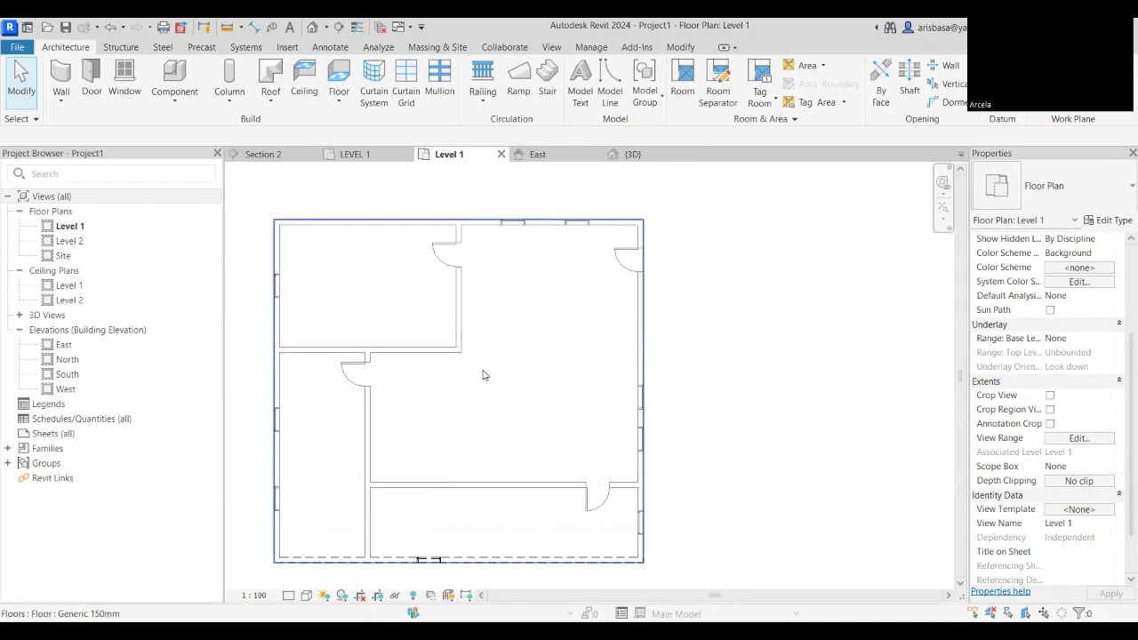
click(523, 483)
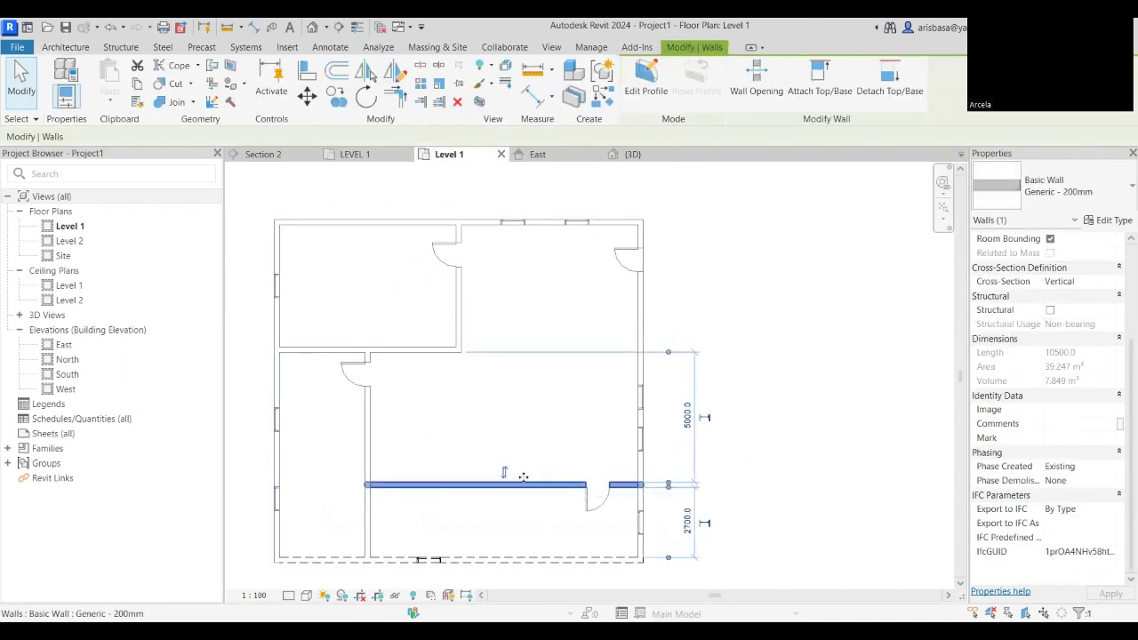
ctrl+click(367, 427)
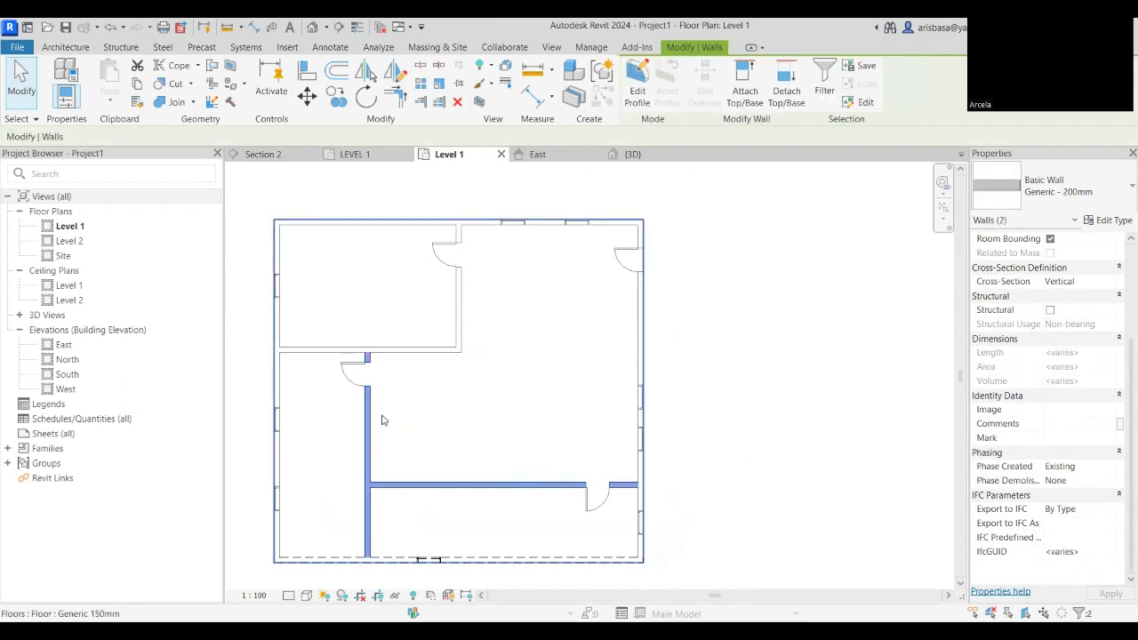
click(1104, 481)
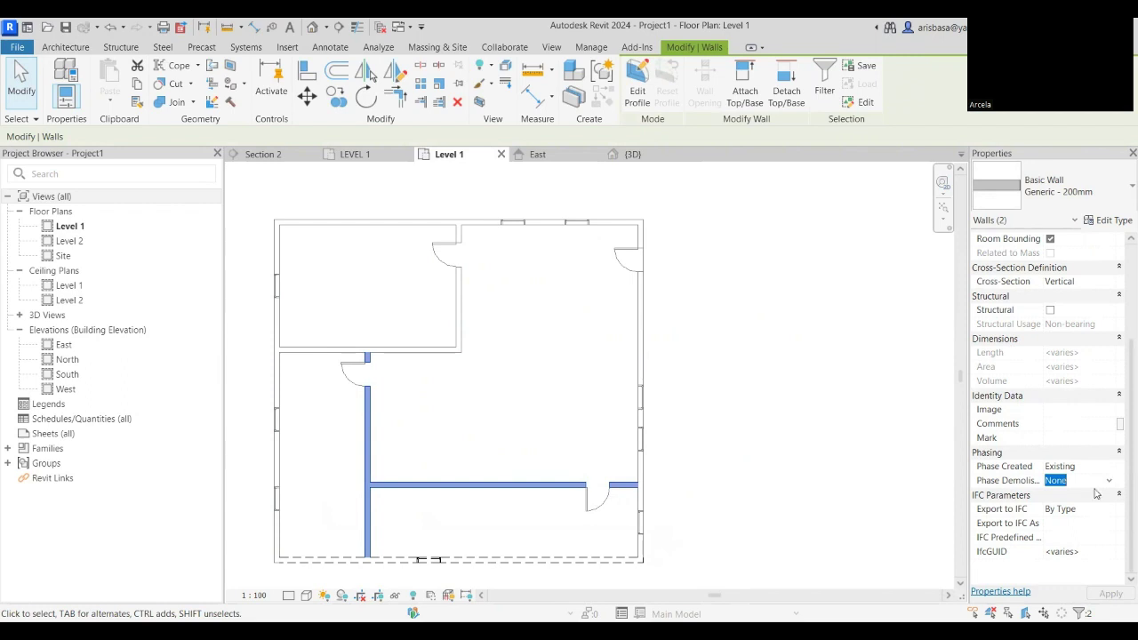
click(1109, 481)
click(1088, 507)
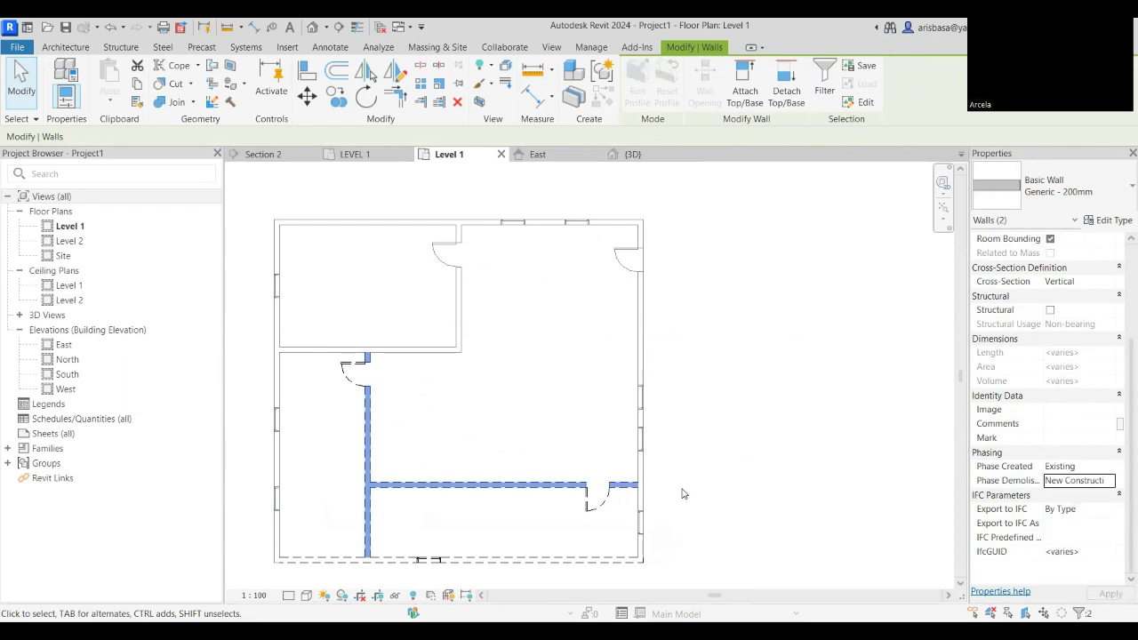
click(722, 472)
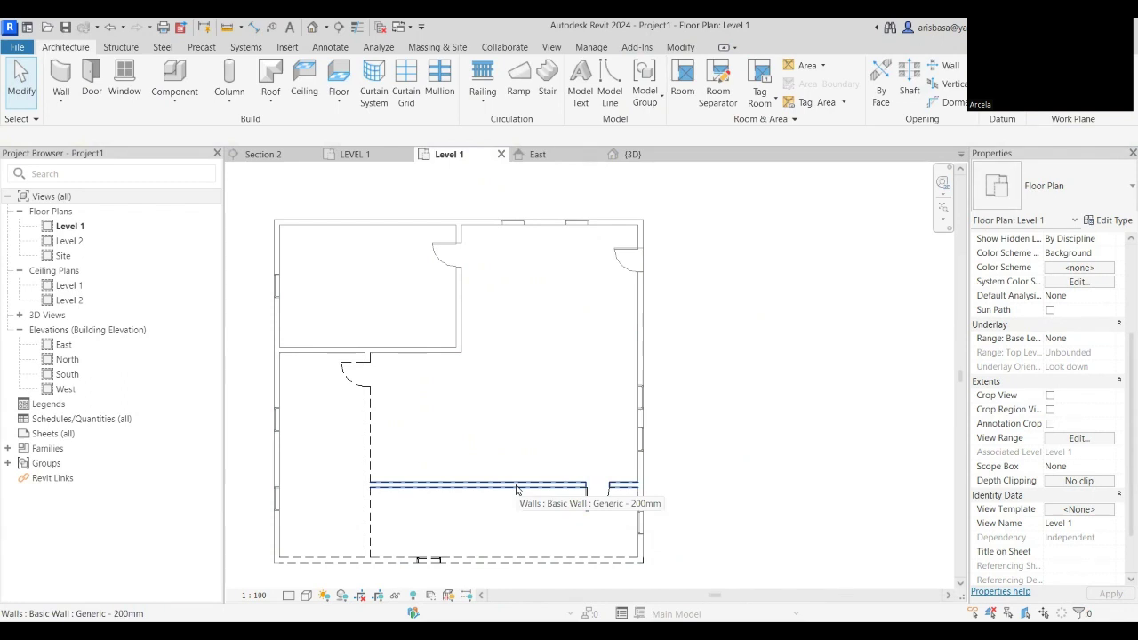
Reframe the Level 1 plan around the house's left wall and its windows.
scroll(400, 436, up, 3)
scroll(418, 445, down, 3)
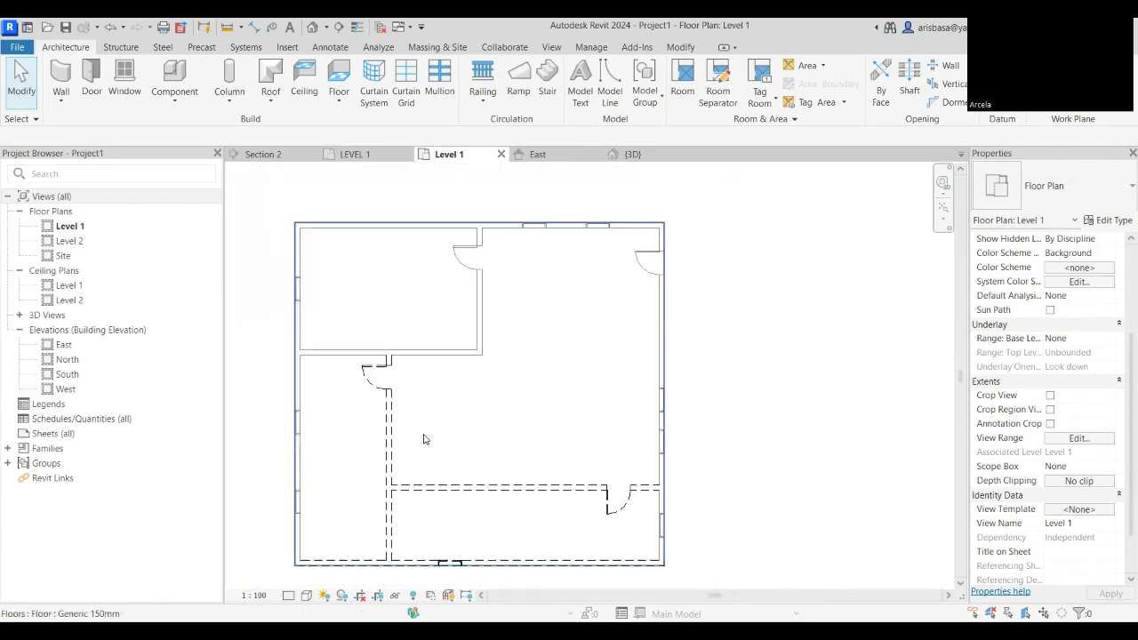
mouse_move(423, 438)
middle_down()
mouse_move(431, 453)
mouse_move(421, 445)
middle_up()
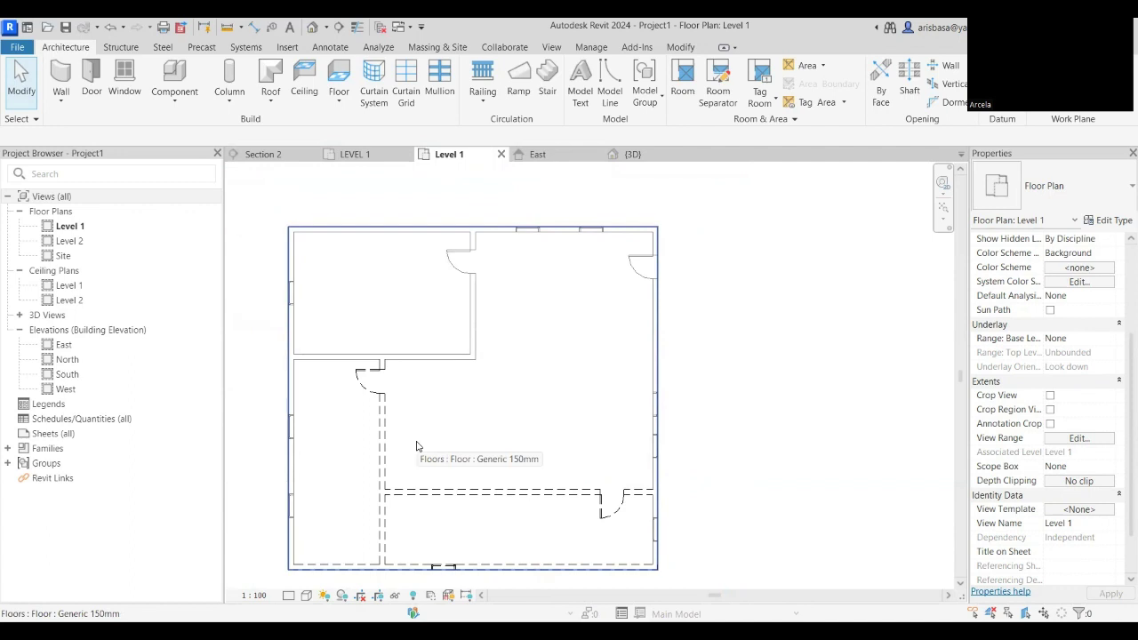
middle_drag(272, 477, 327, 438)
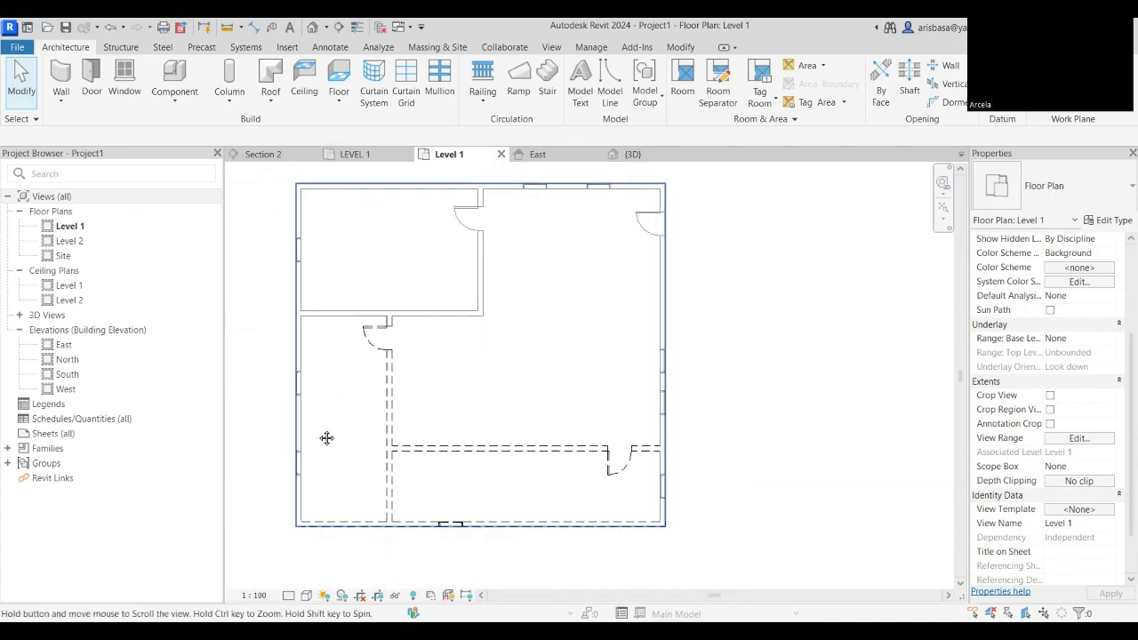
scroll(326, 440, up, 3)
Set Phase Demolished to New Construction for the lower and upper left-wall windows.
click(289, 461)
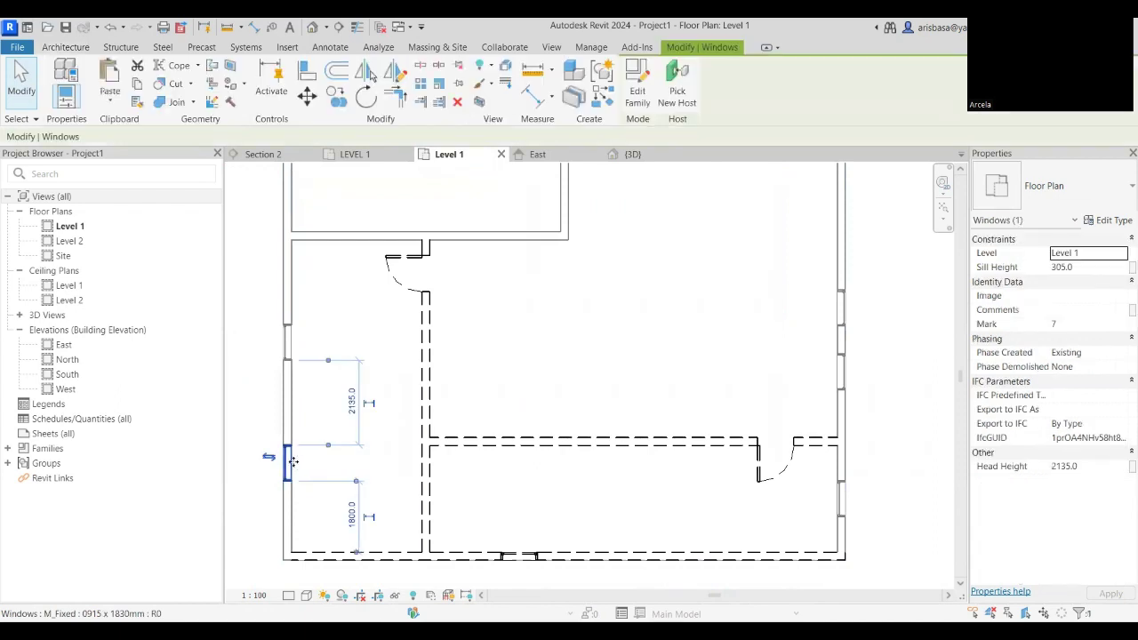
ctrl+click(289, 345)
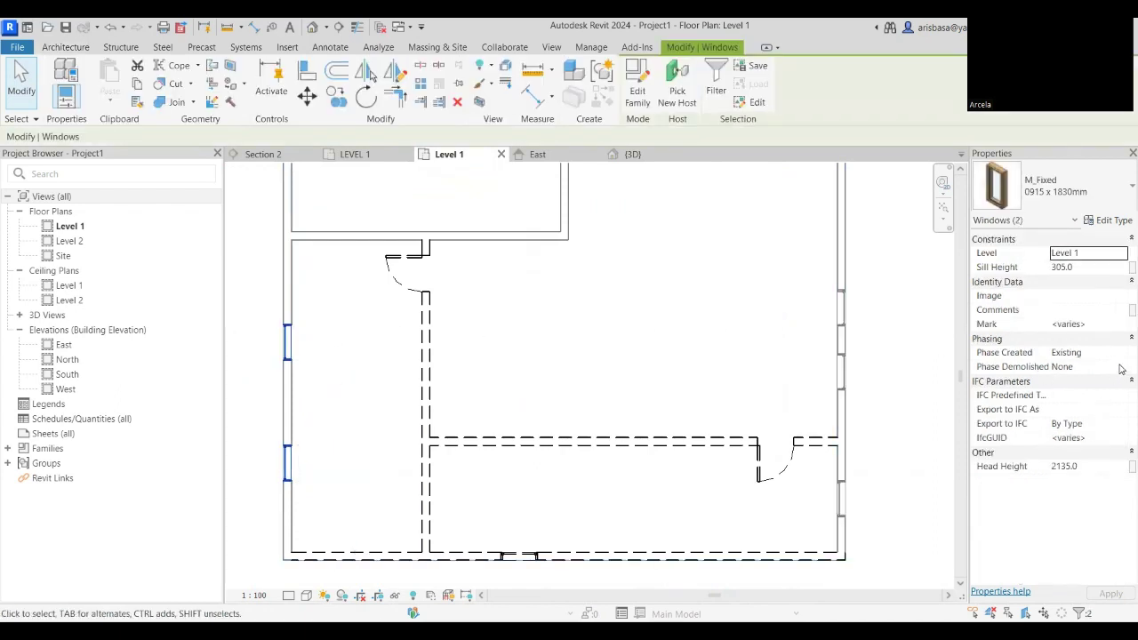
click(1122, 367)
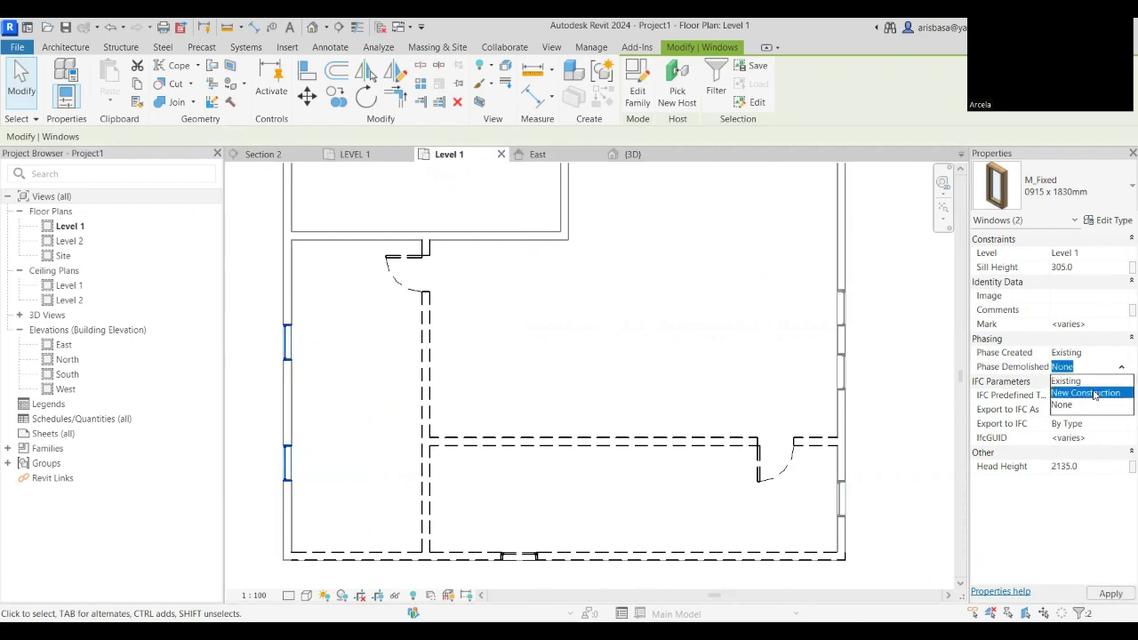
click(1094, 393)
scroll(283, 336, up, 4)
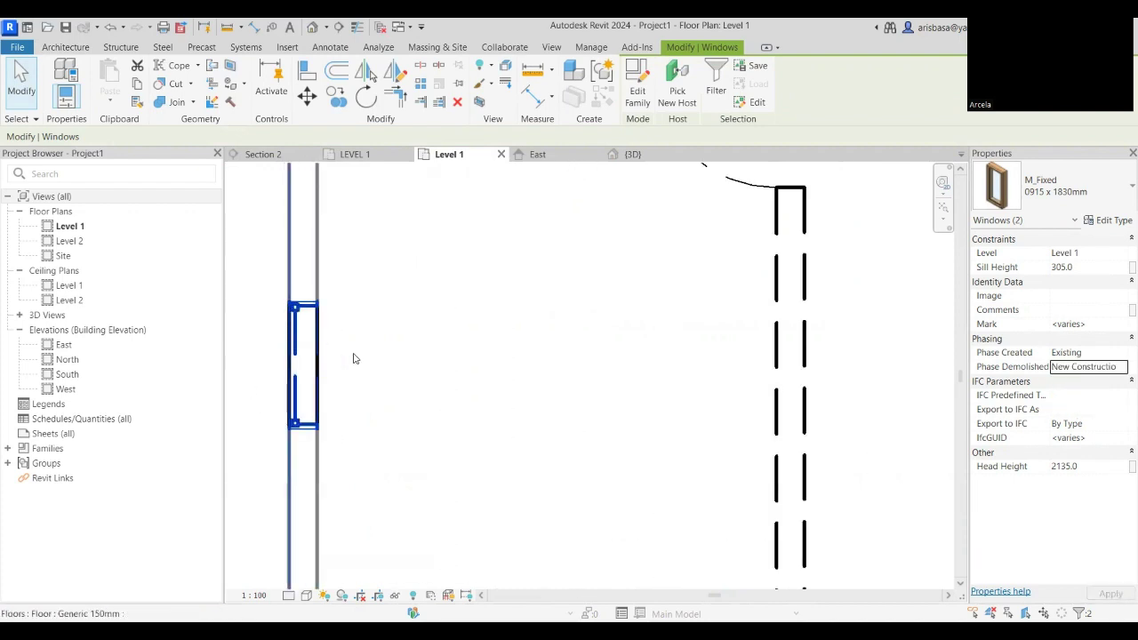
click(353, 355)
click(259, 367)
Recentre the plan on the house so the bottom wall is visible.
scroll(267, 364, down, 7)
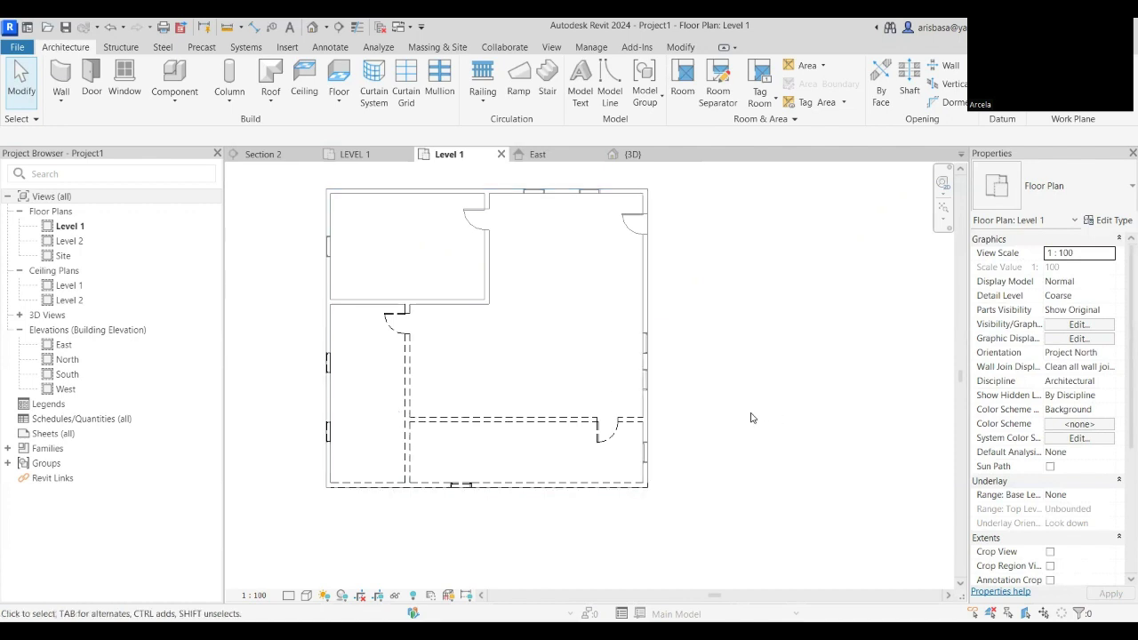
scroll(745, 416, up, 1)
middle_drag(737, 414, 522, 511)
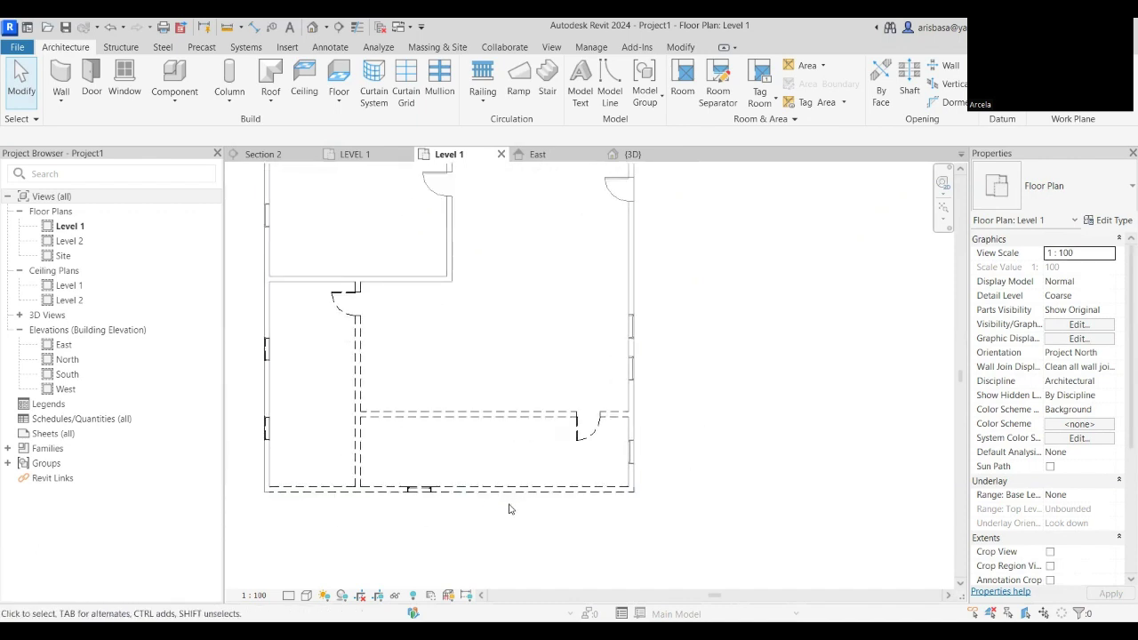
middle_drag(329, 538, 373, 437)
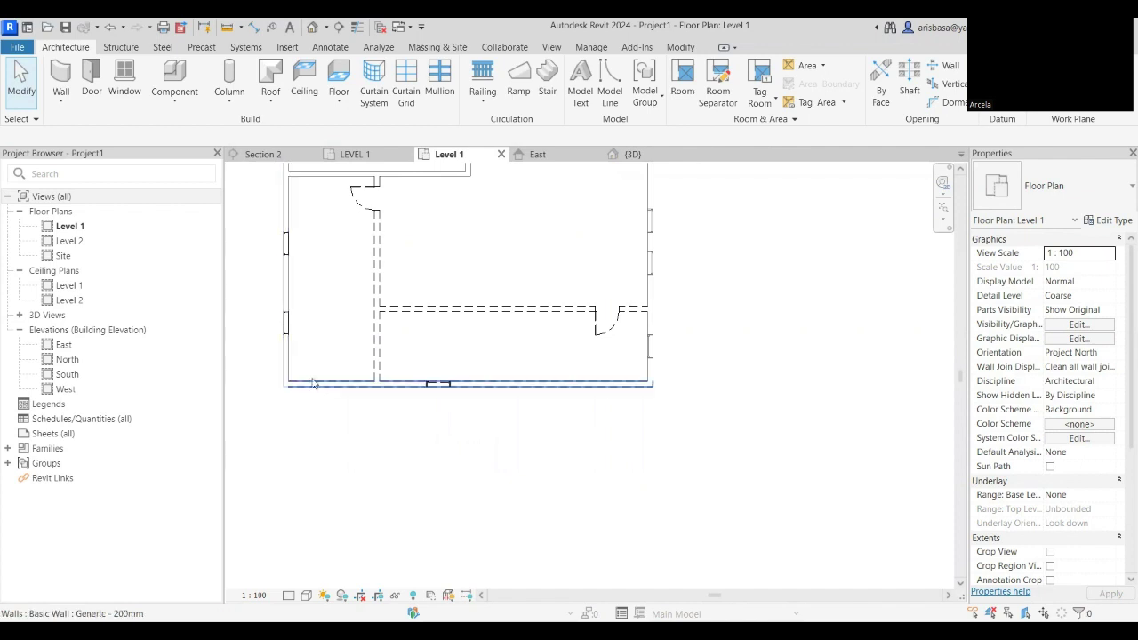
middle_drag(328, 412, 331, 388)
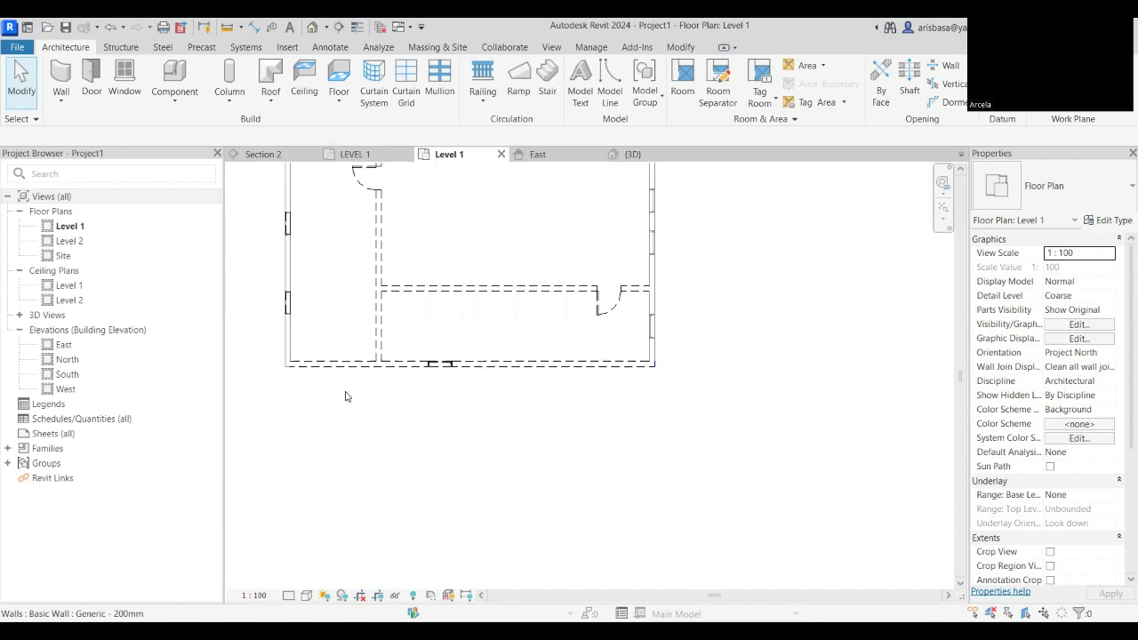
scroll(312, 393, up, 4)
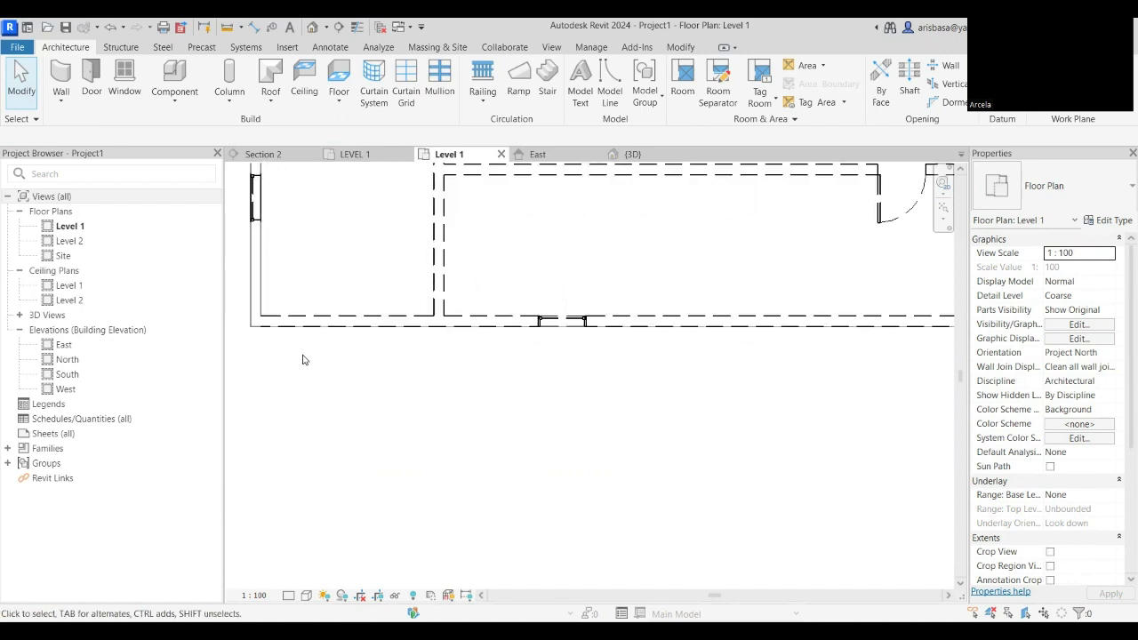
Draw Generic - 200mm extension walls down from the house, across the bottom, and up the right side.
click(60, 101)
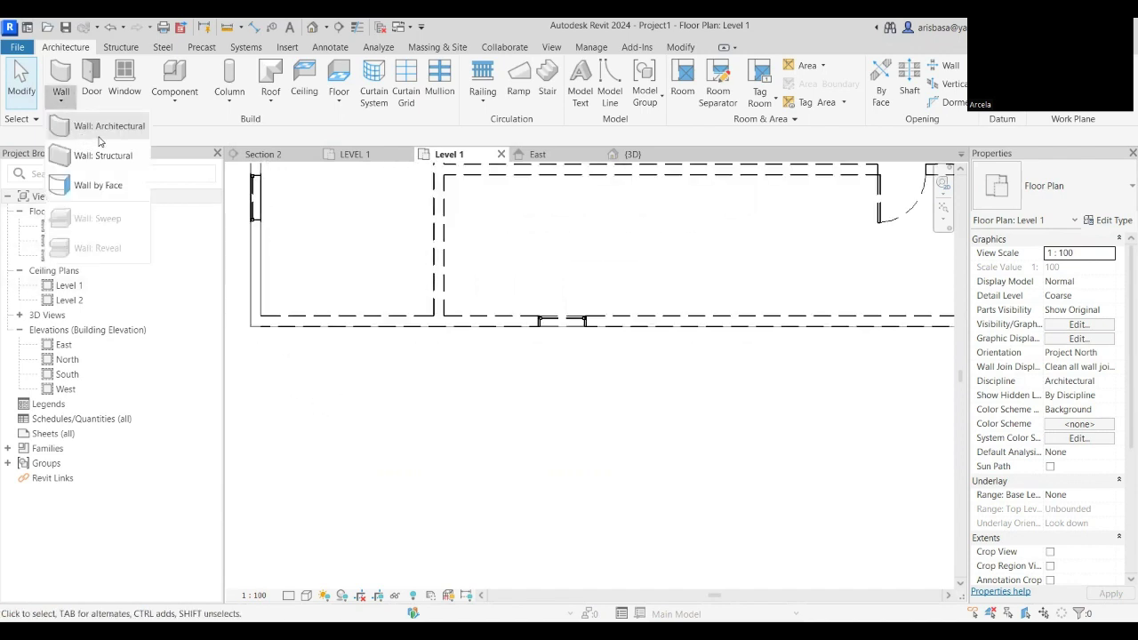
click(108, 128)
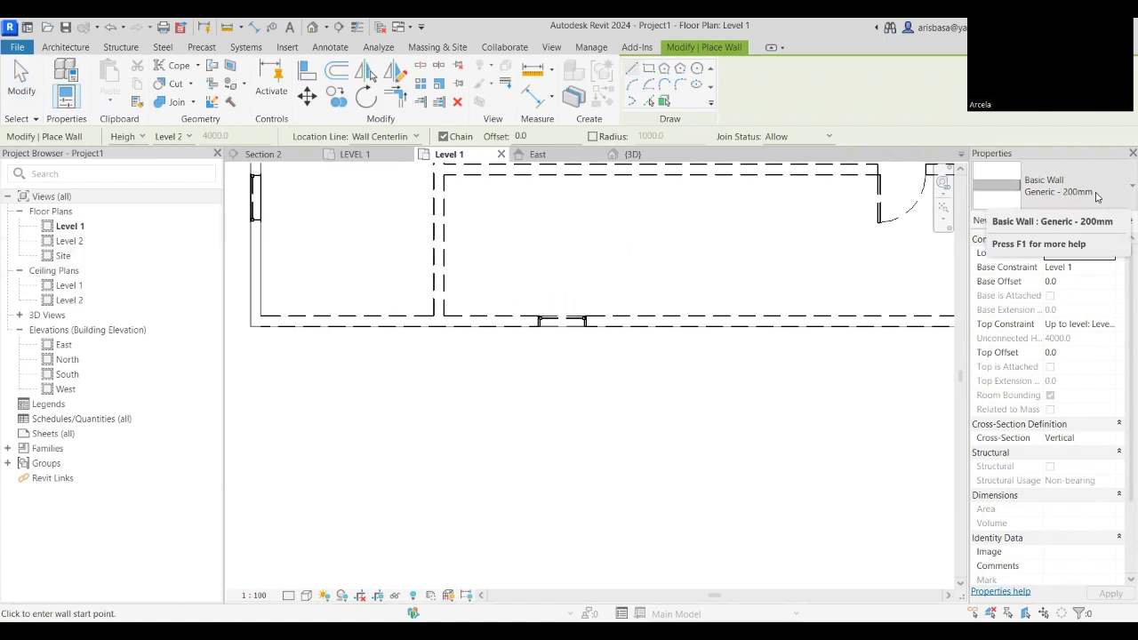
scroll(1111, 463, down, 1)
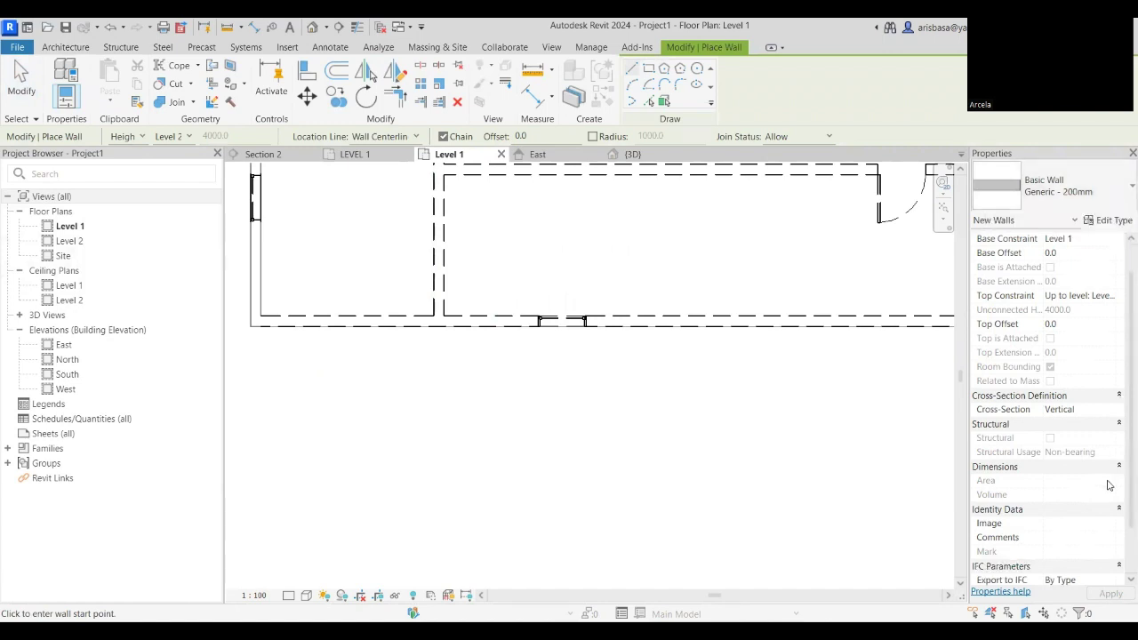
scroll(1110, 485, down, 3)
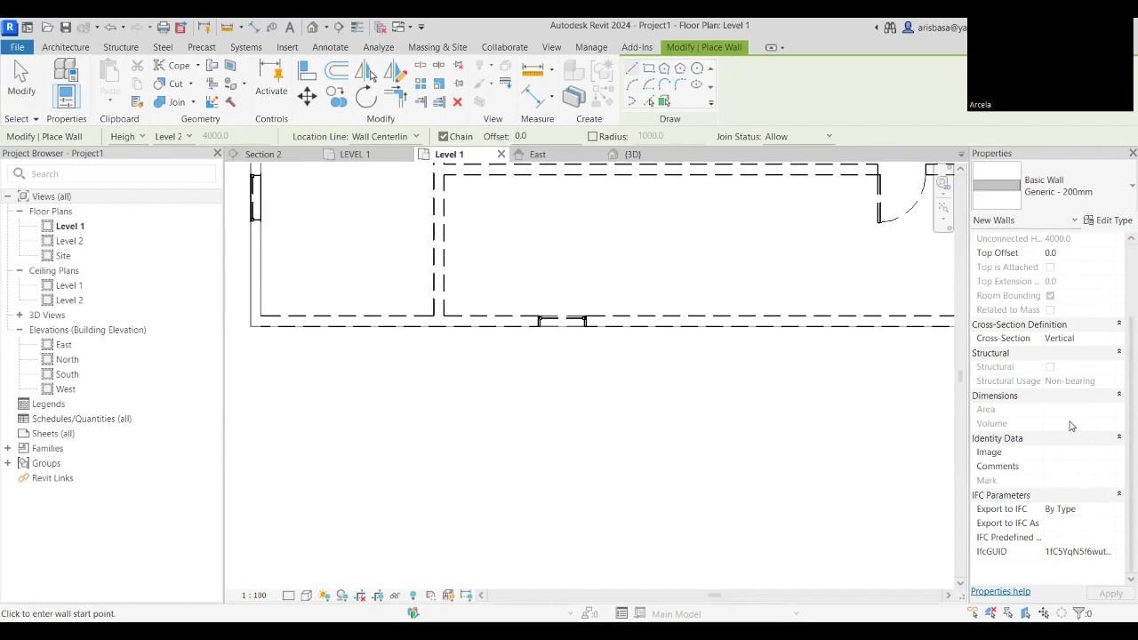
scroll(1063, 485, up, 3)
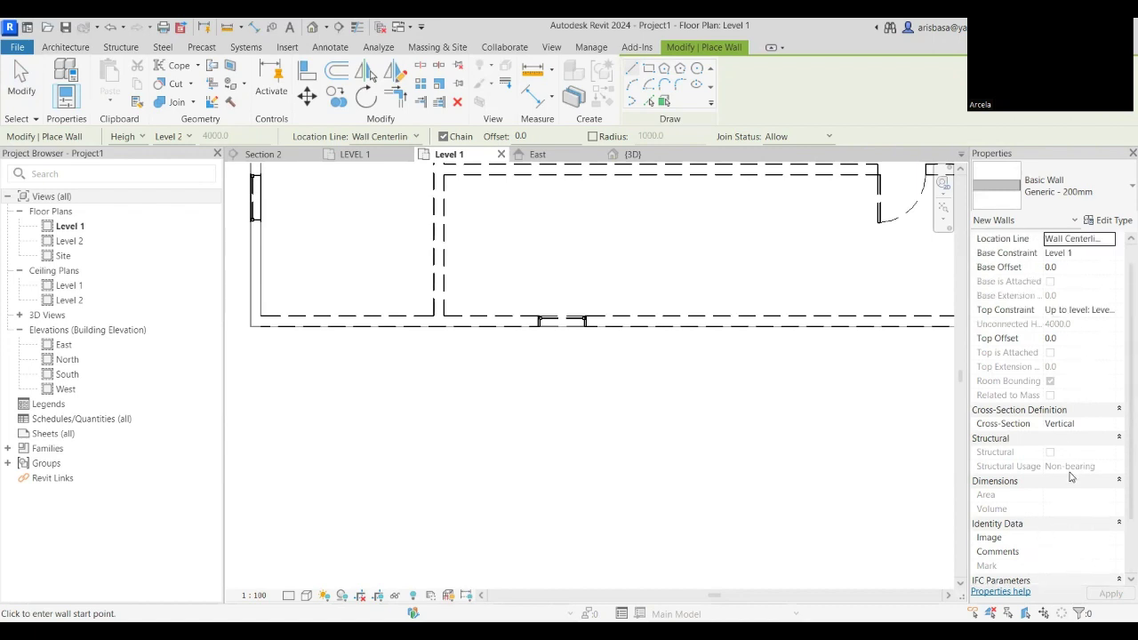
scroll(1074, 473, up, 1)
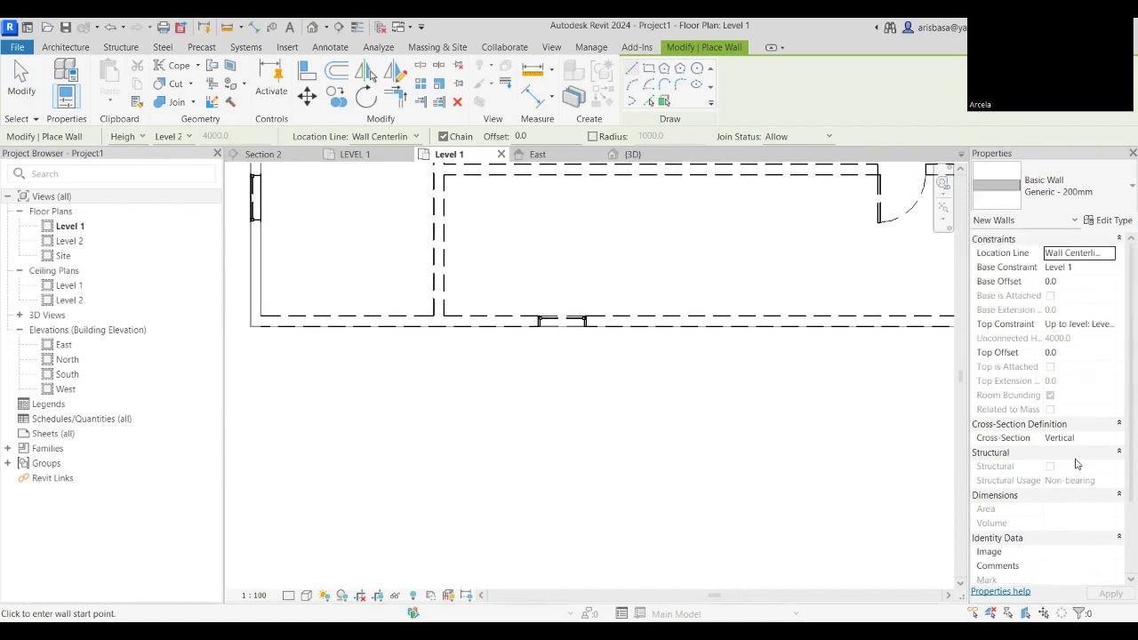
click(329, 326)
scroll(326, 449, down, 2)
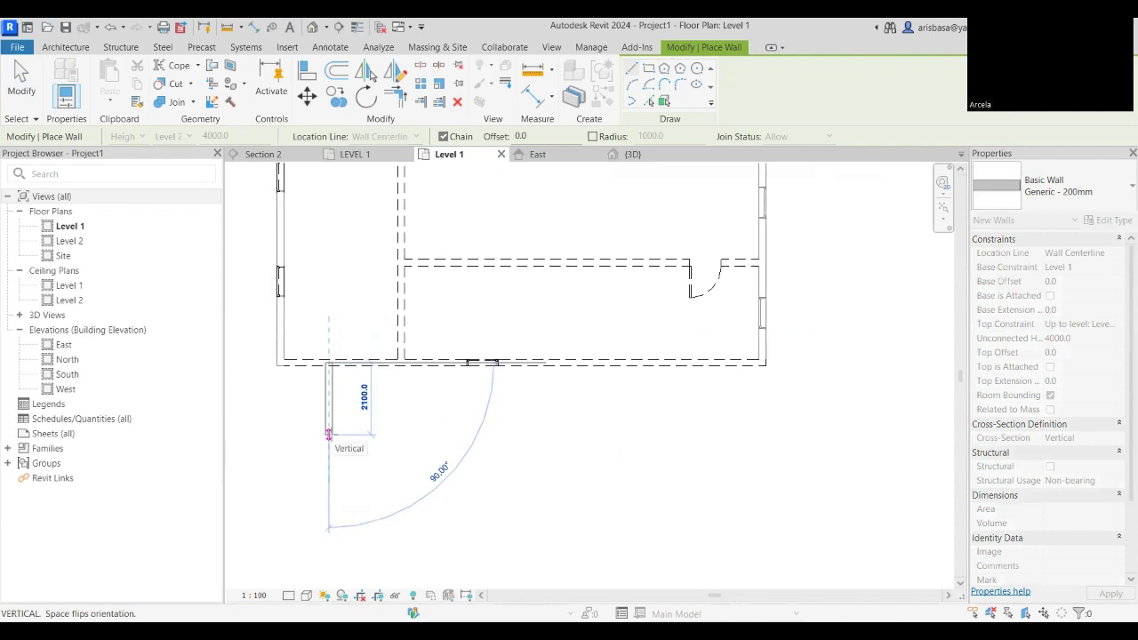
click(429, 429)
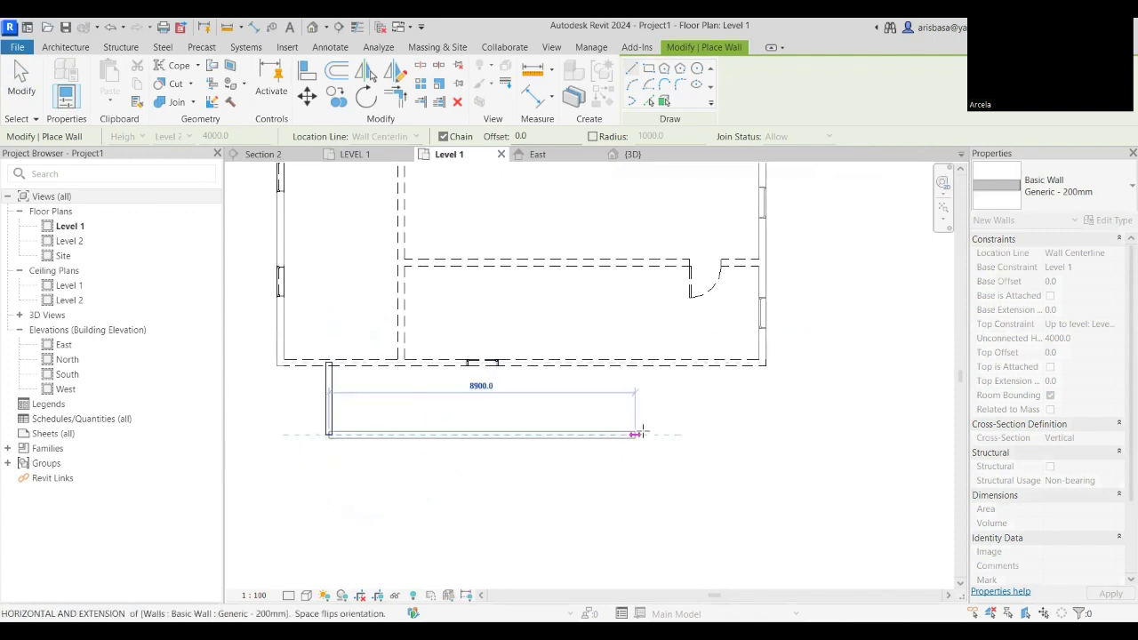
click(711, 434)
click(712, 363)
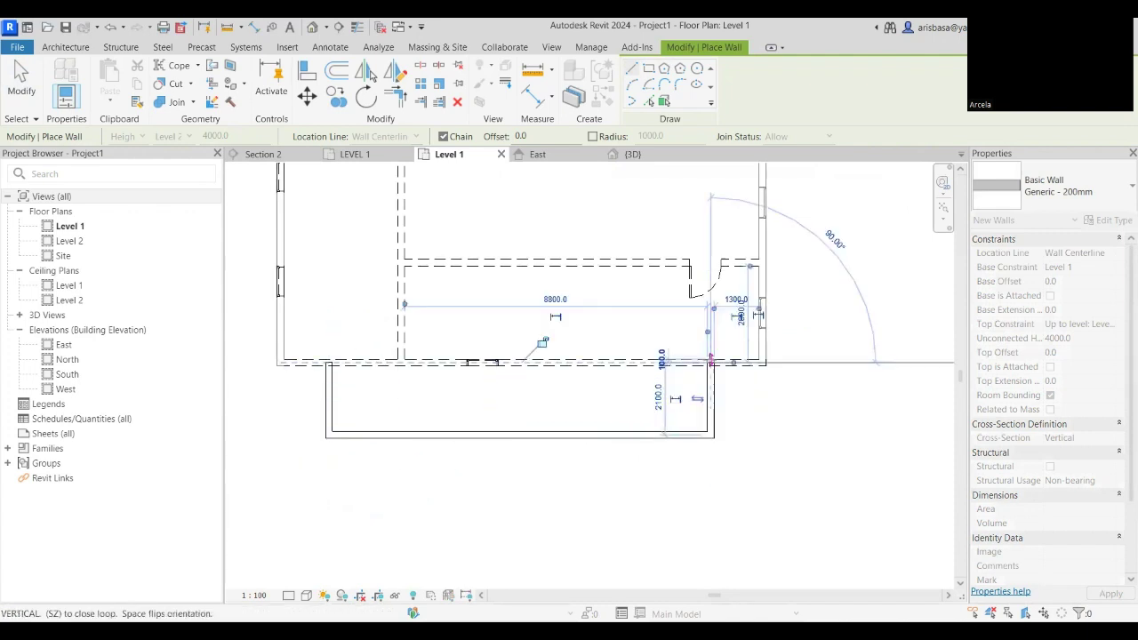
click(762, 363)
middle_drag(613, 394, 609, 408)
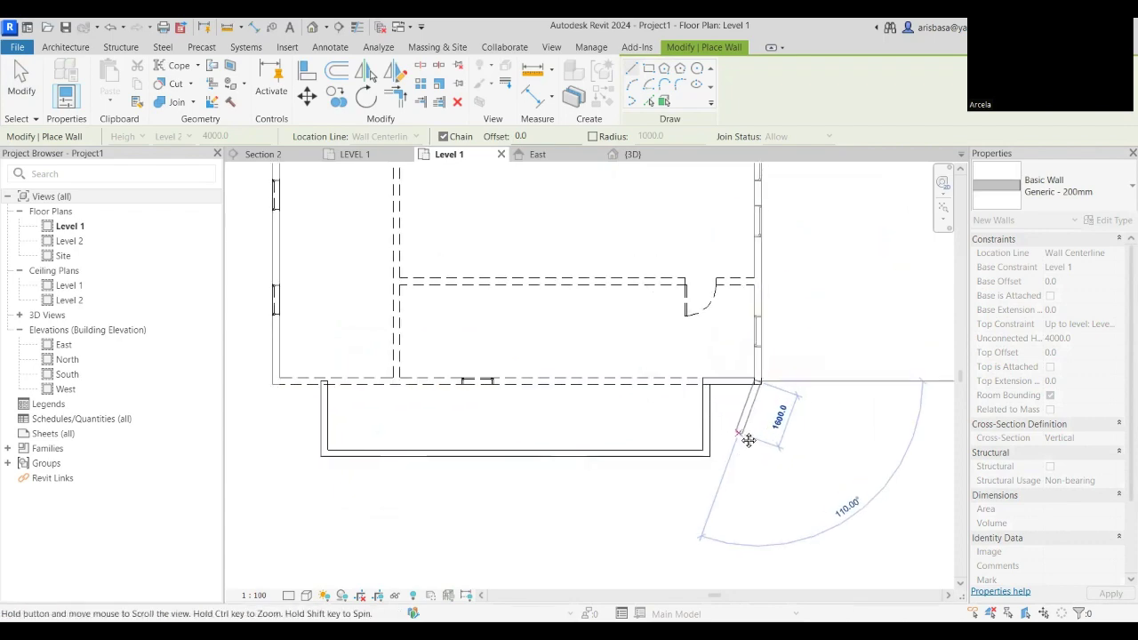
key(Escape)
key(Escape)
Add a matching short wall from the extension corner to the house's left corner with Create Similar.
scroll(325, 391, up, 2)
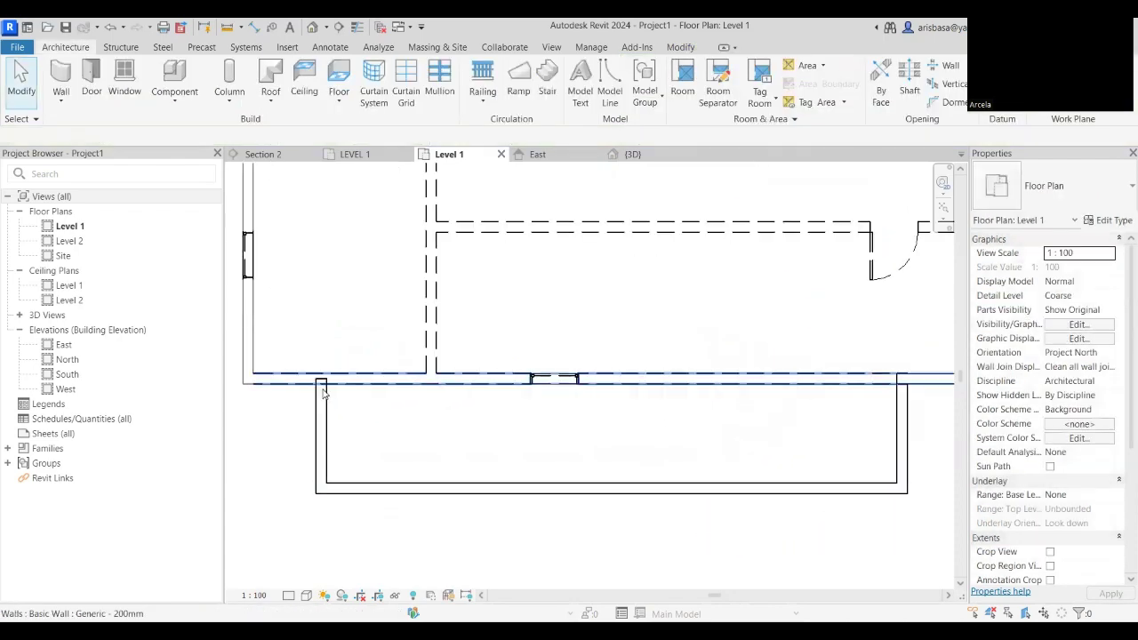
click(325, 395)
right_click(373, 385)
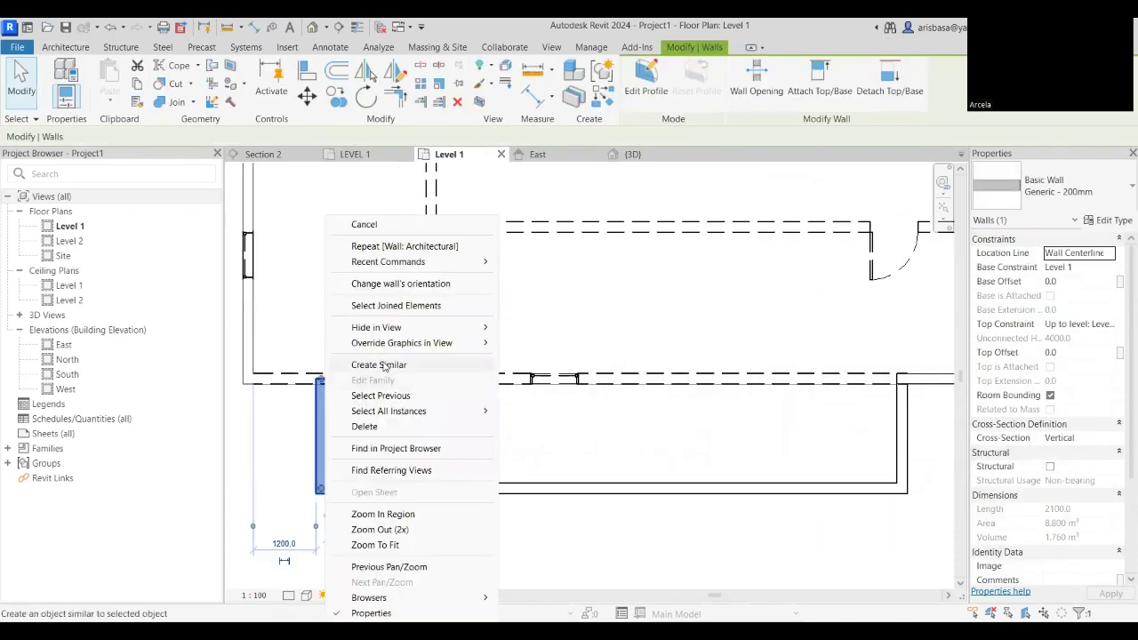
click(375, 364)
click(320, 381)
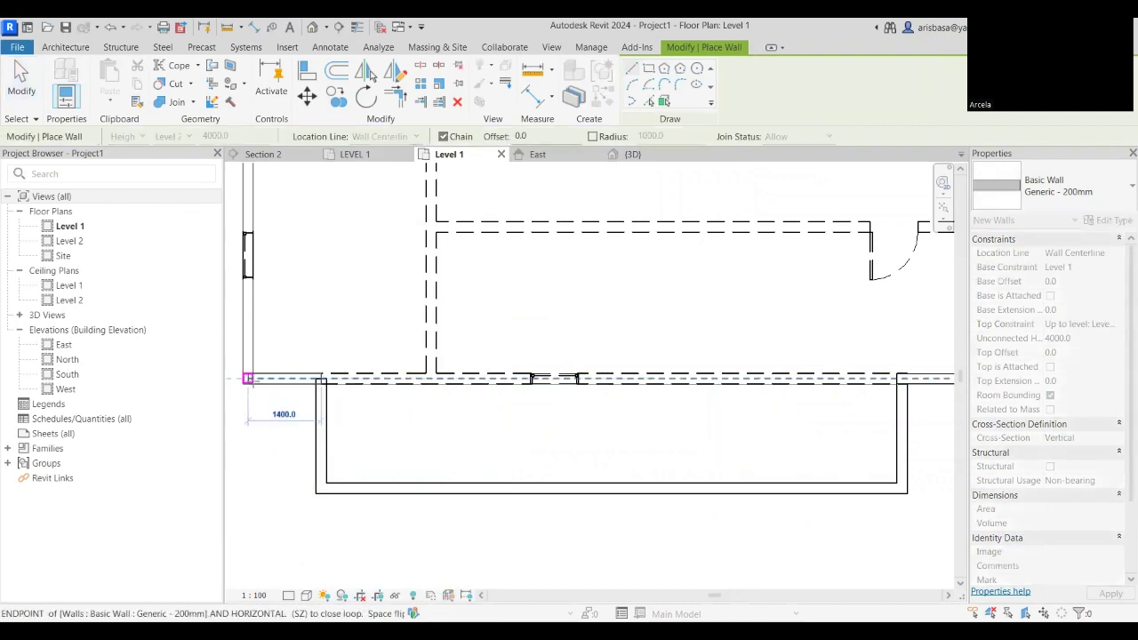
click(255, 379)
key(Escape)
key(Escape)
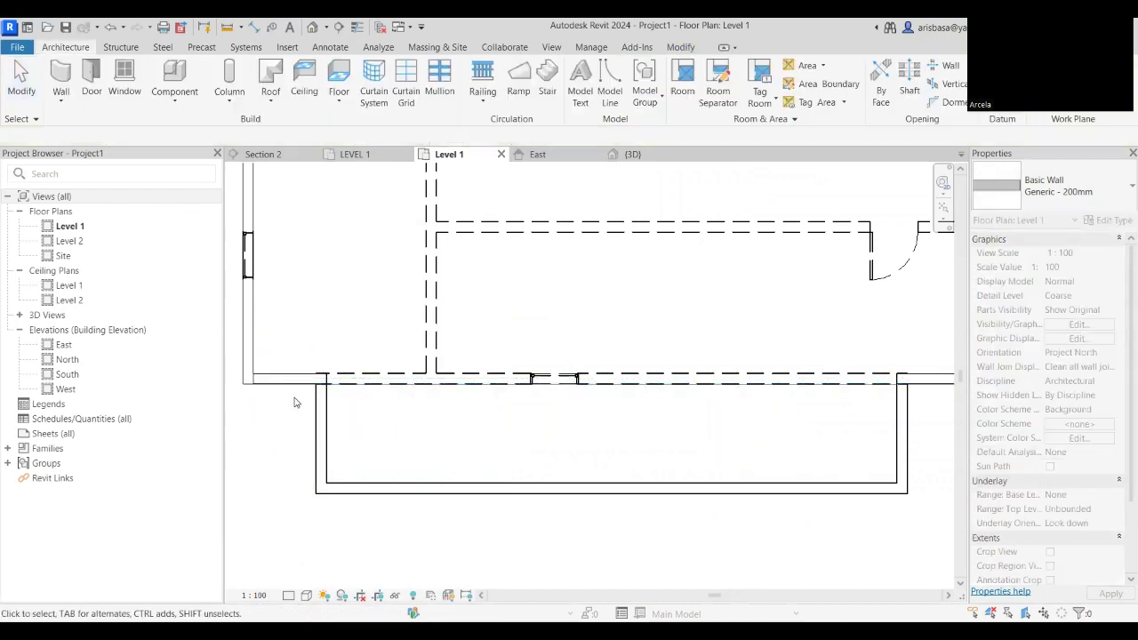
Select the short corner wall plus the extension's left and bottom walls.
click(286, 379)
ctrl+click(323, 402)
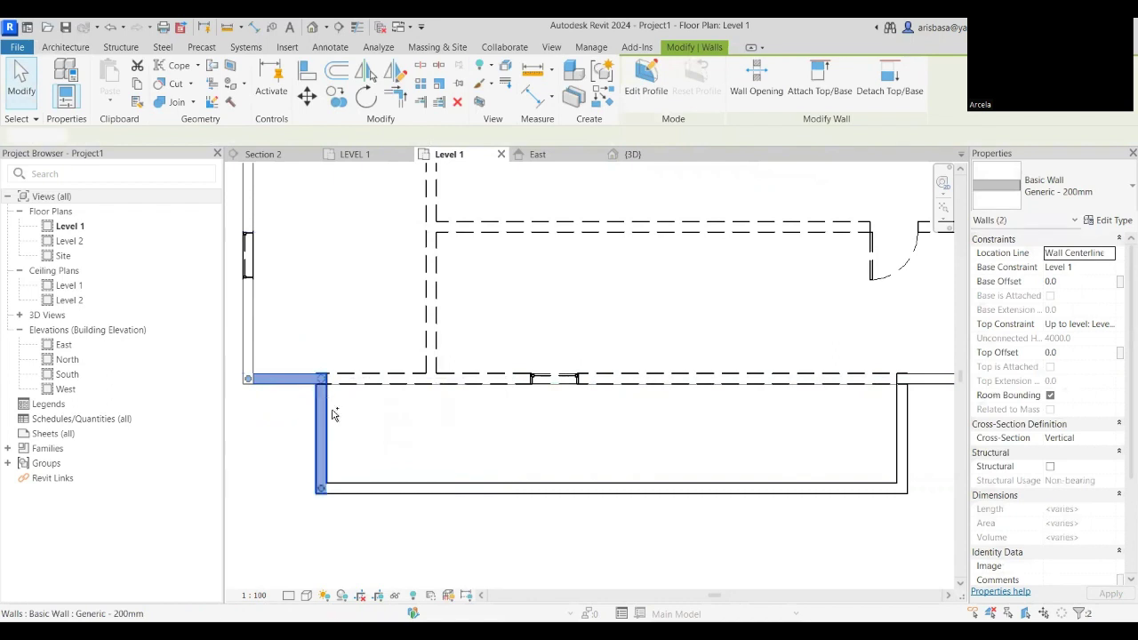
ctrl+click(407, 485)
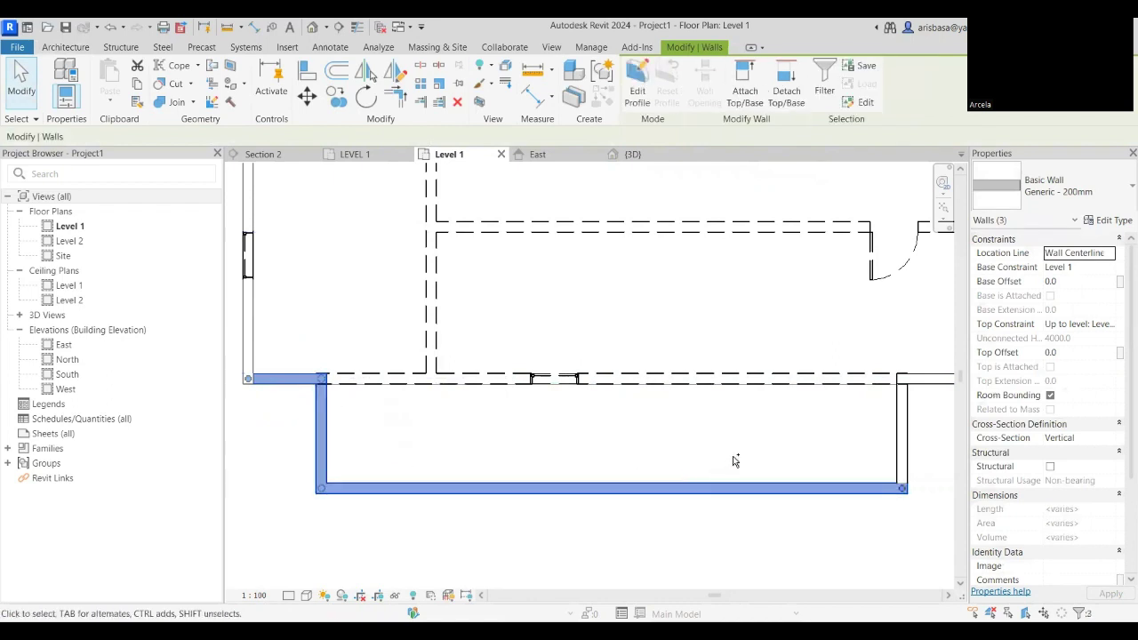
Select the extension's right walls, then clear the wall selection.
ctrl+click(900, 425)
scroll(889, 427, down, 1)
mouse_move(889, 427)
middle_down()
mouse_move(673, 427)
mouse_move(897, 426)
middle_up()
ctrl+click(733, 399)
scroll(735, 427, down, 1)
scroll(1095, 462, down, 3)
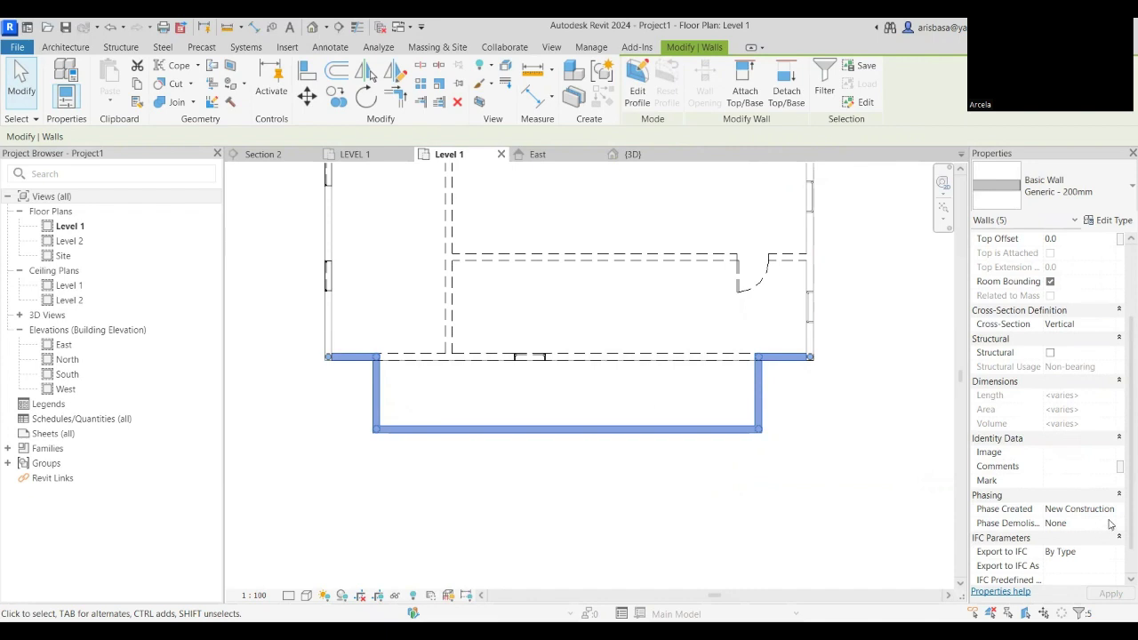
click(626, 559)
Pan and zoom out so the whole house and extension sit centred in the plan.
middle_drag(496, 490, 510, 550)
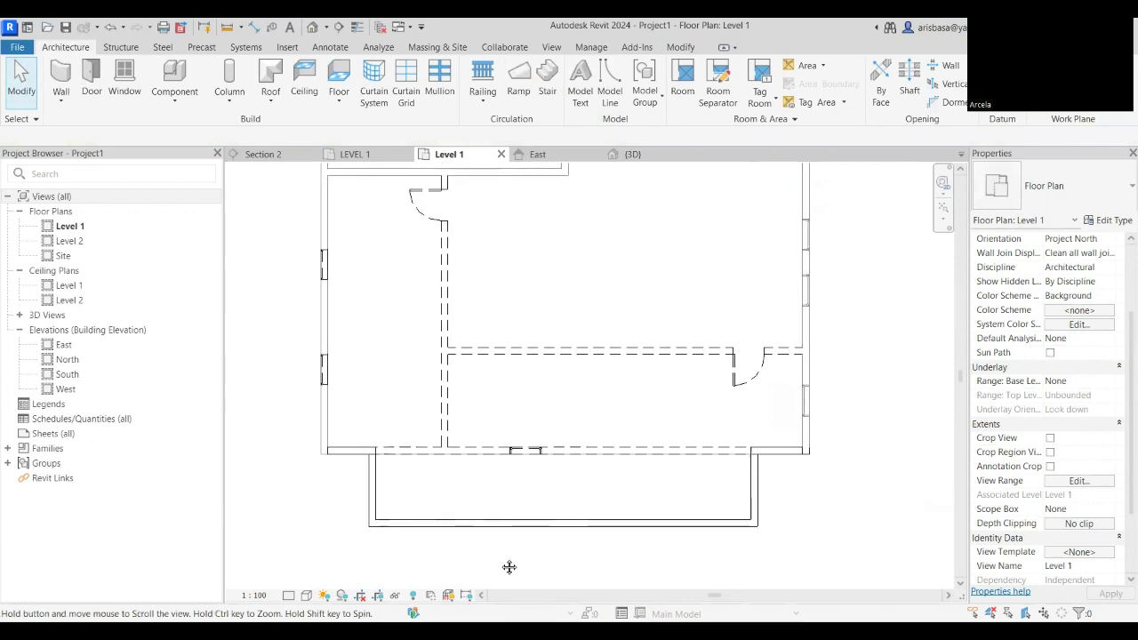
scroll(305, 347, up, 5)
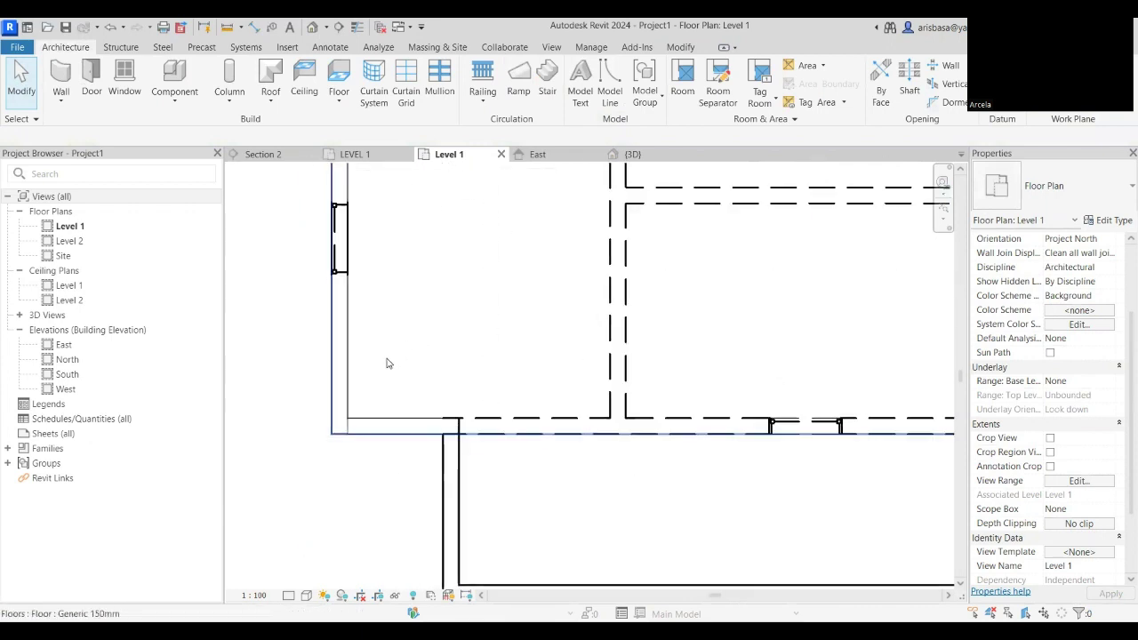
click(343, 359)
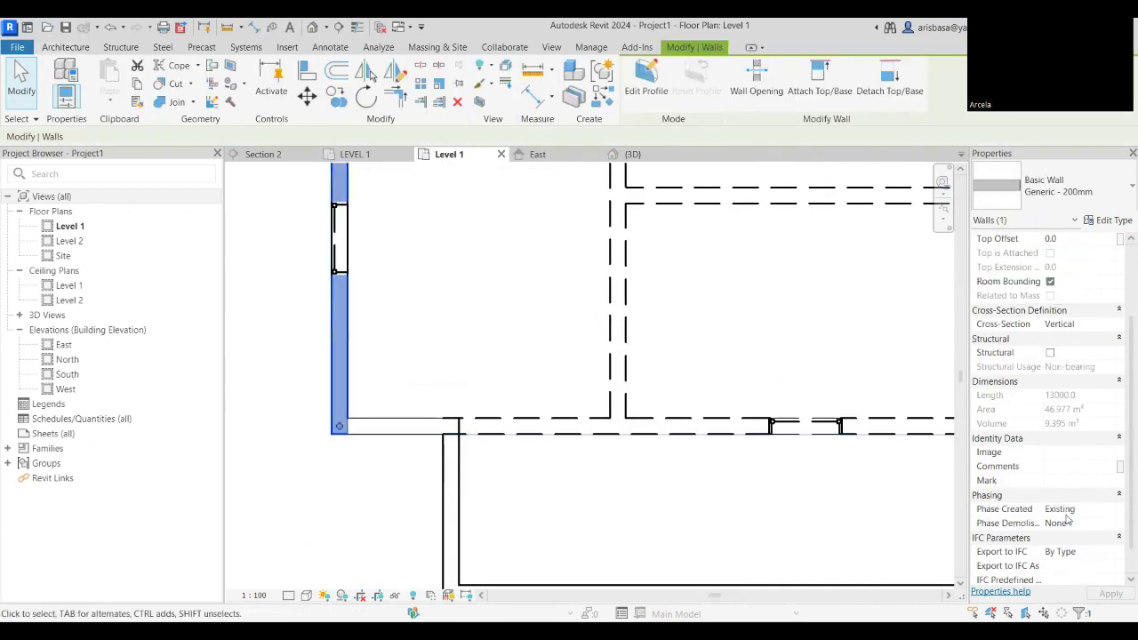
middle_drag(549, 412, 533, 419)
click(406, 386)
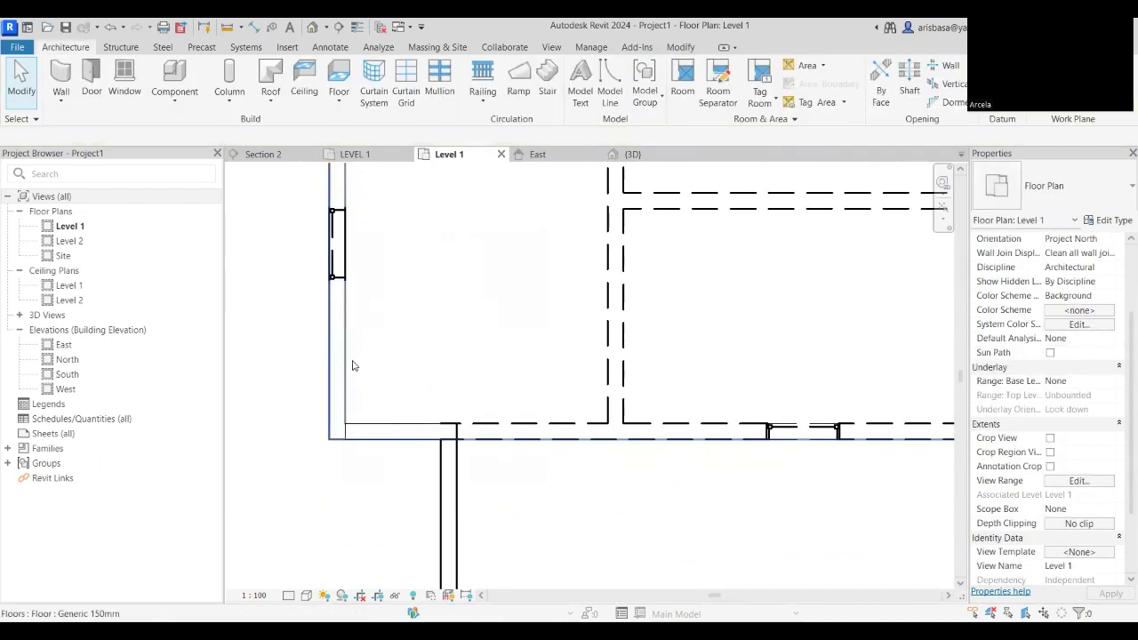
scroll(403, 427, down, 5)
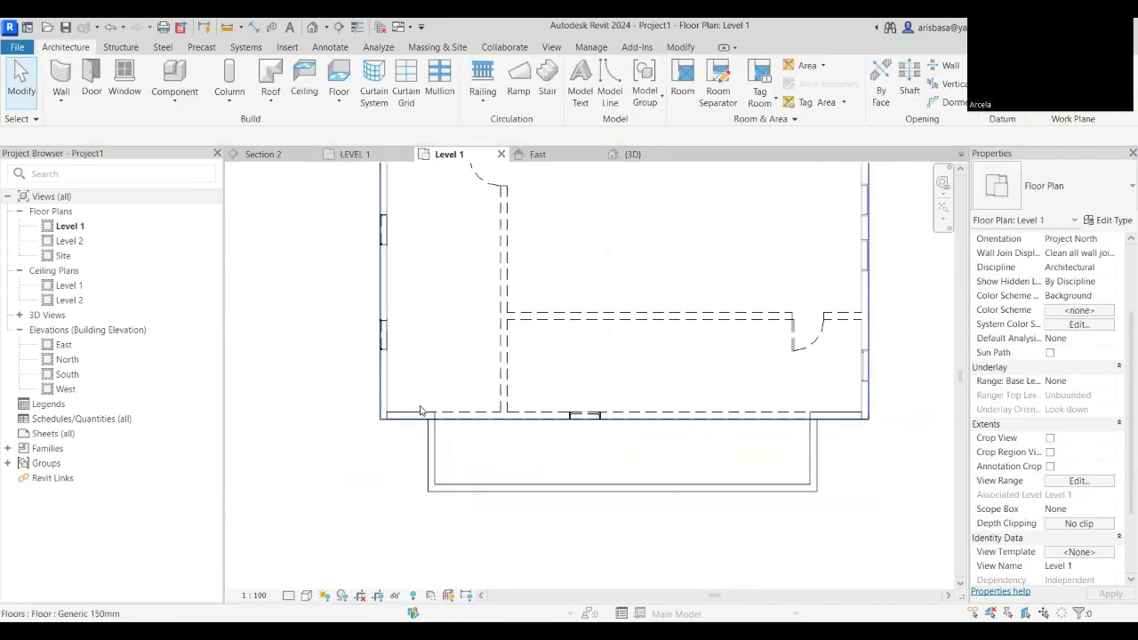
middle_drag(403, 426, 430, 458)
scroll(633, 528, down, 2)
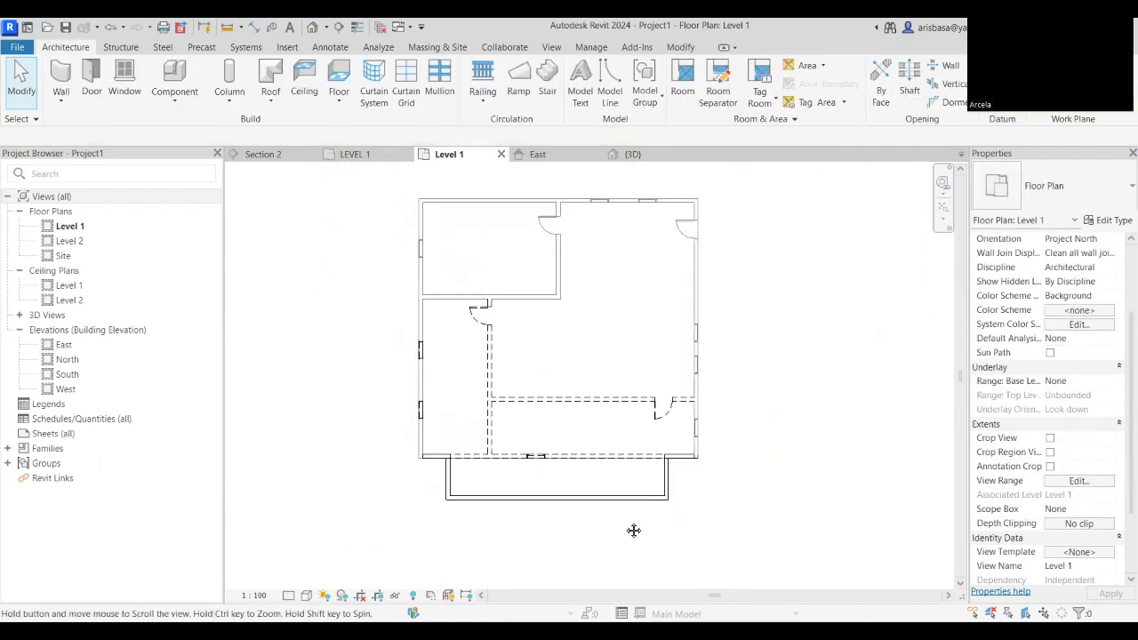
middle_drag(632, 529, 659, 519)
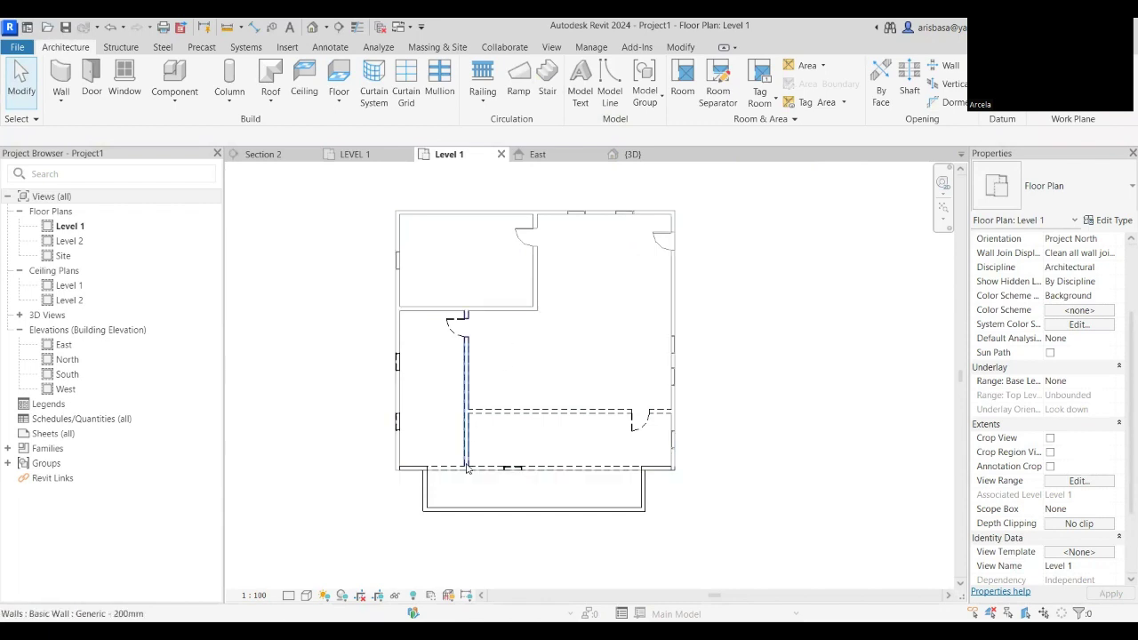
Draw a 10200-long Generic - 200mm wall from the upper interior wall to the extension's far edge.
click(487, 514)
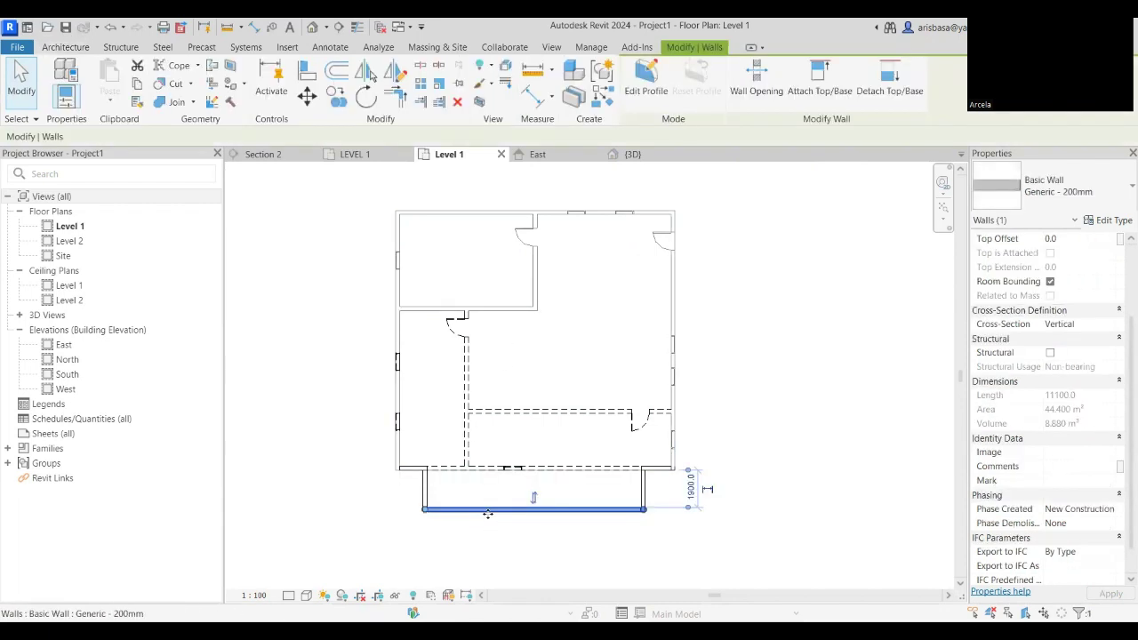
right_click(487, 514)
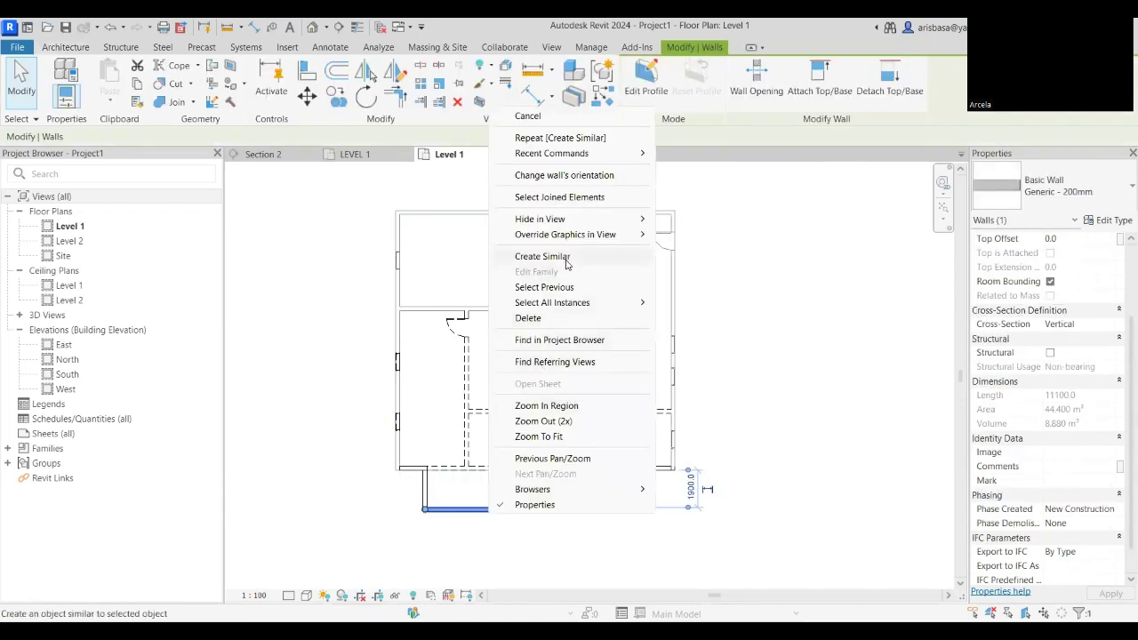
click(542, 257)
click(508, 309)
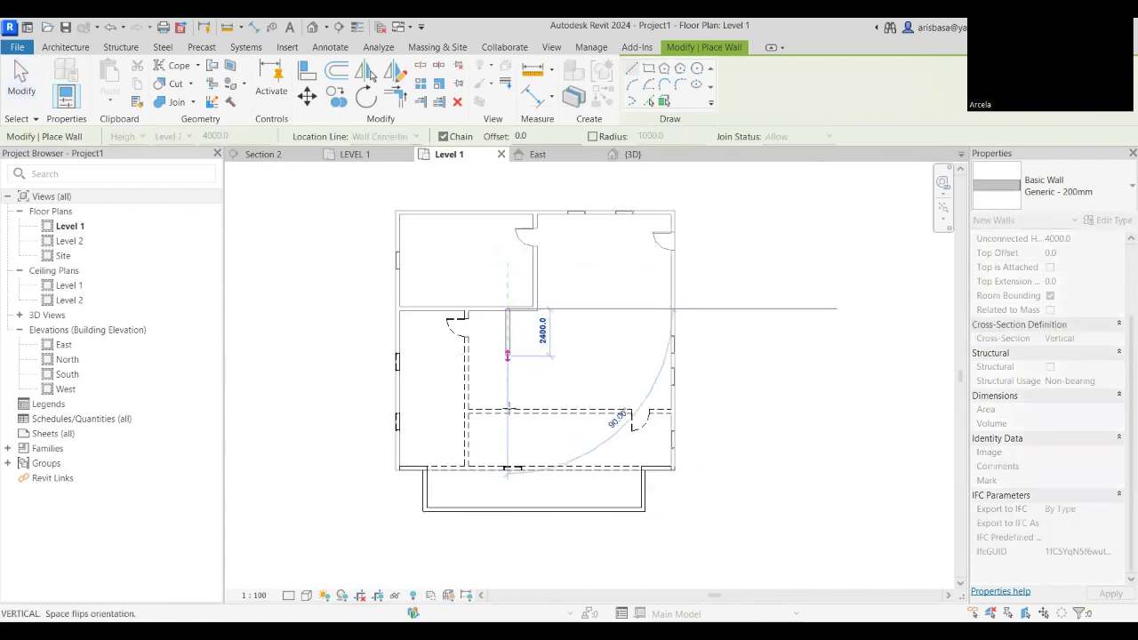
click(508, 508)
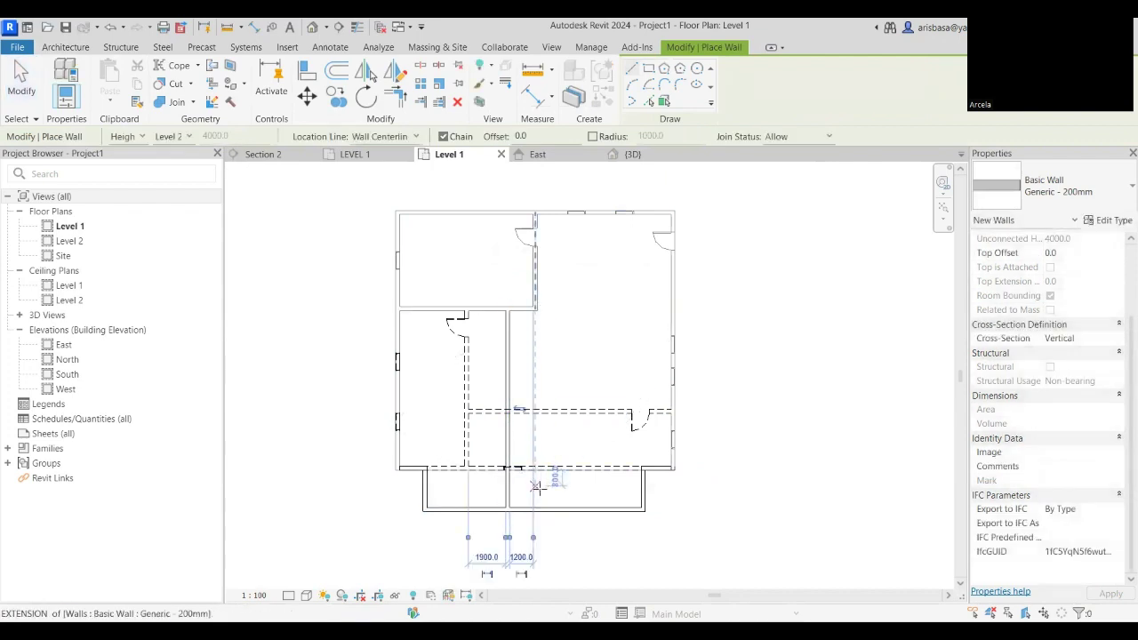
key(Escape)
key(Escape)
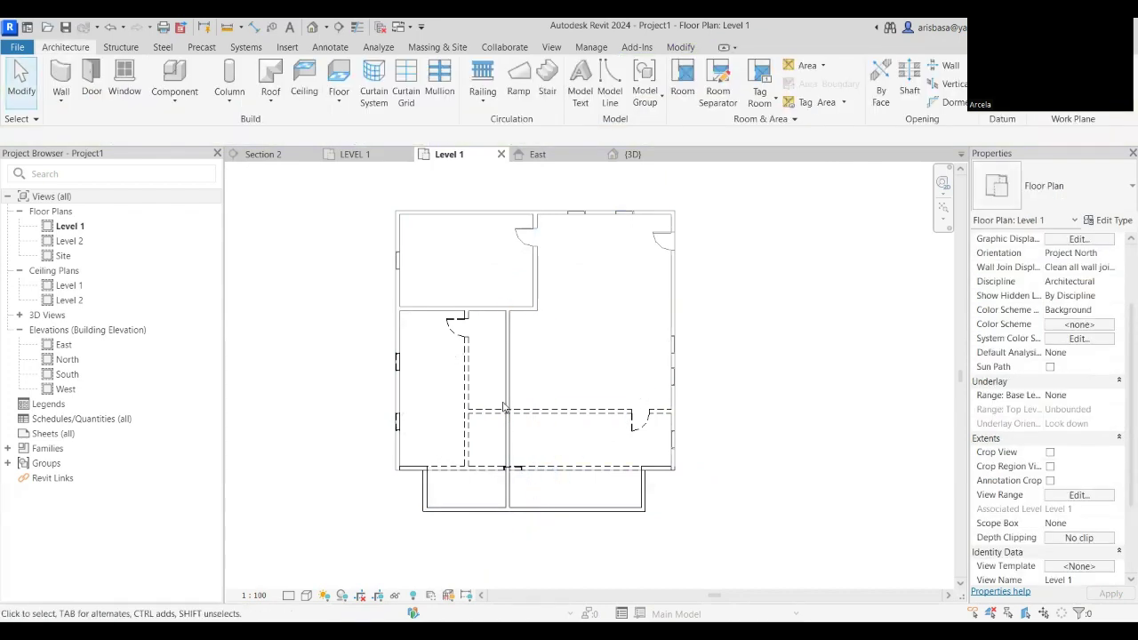
scroll(513, 357, up, 3)
click(496, 347)
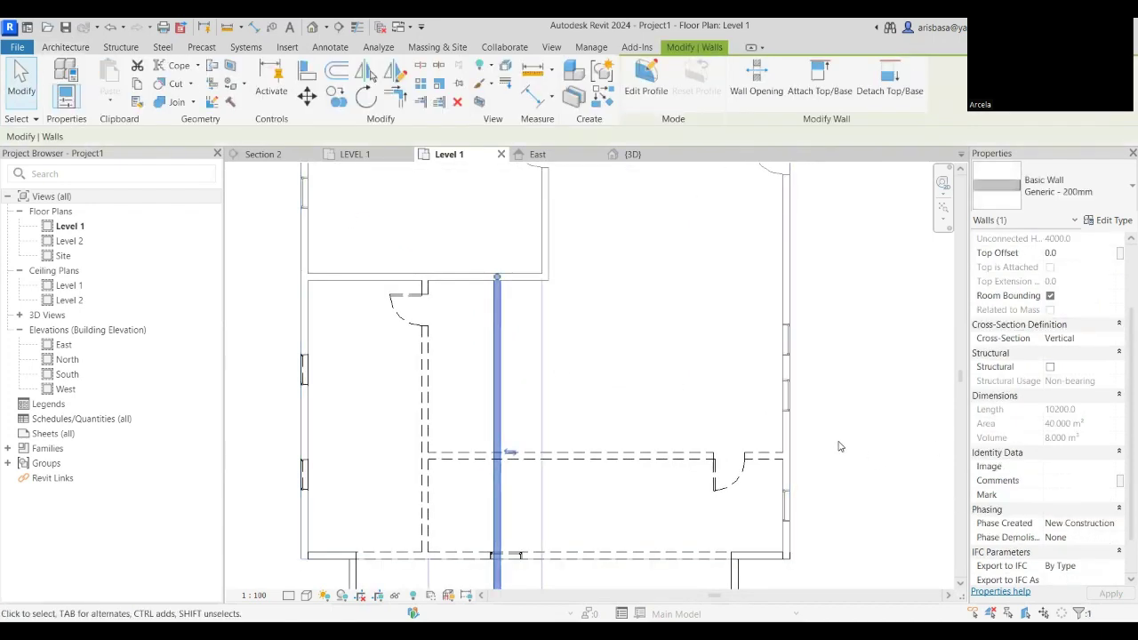
key(Escape)
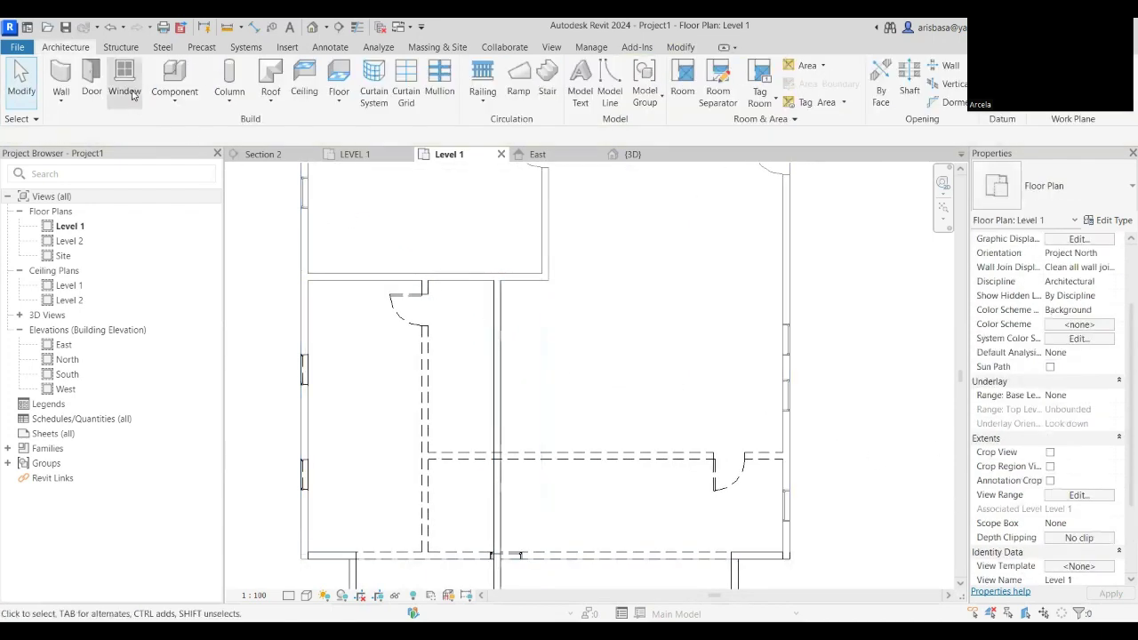
Start the Door tool and browse the family library to Doors > Commercial.
click(83, 89)
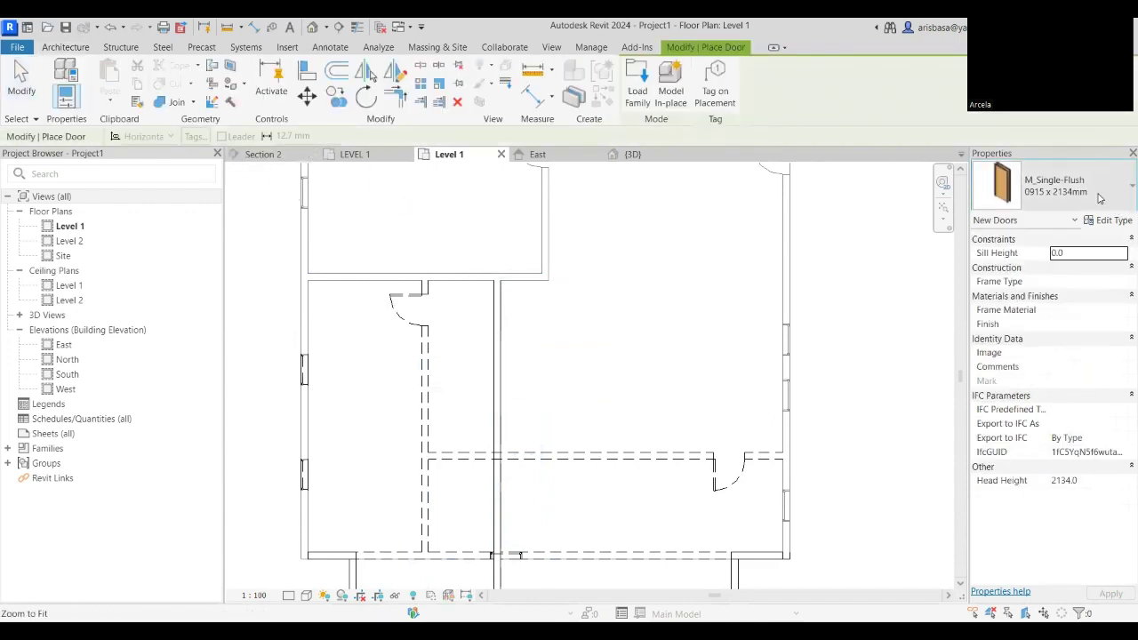
click(1067, 185)
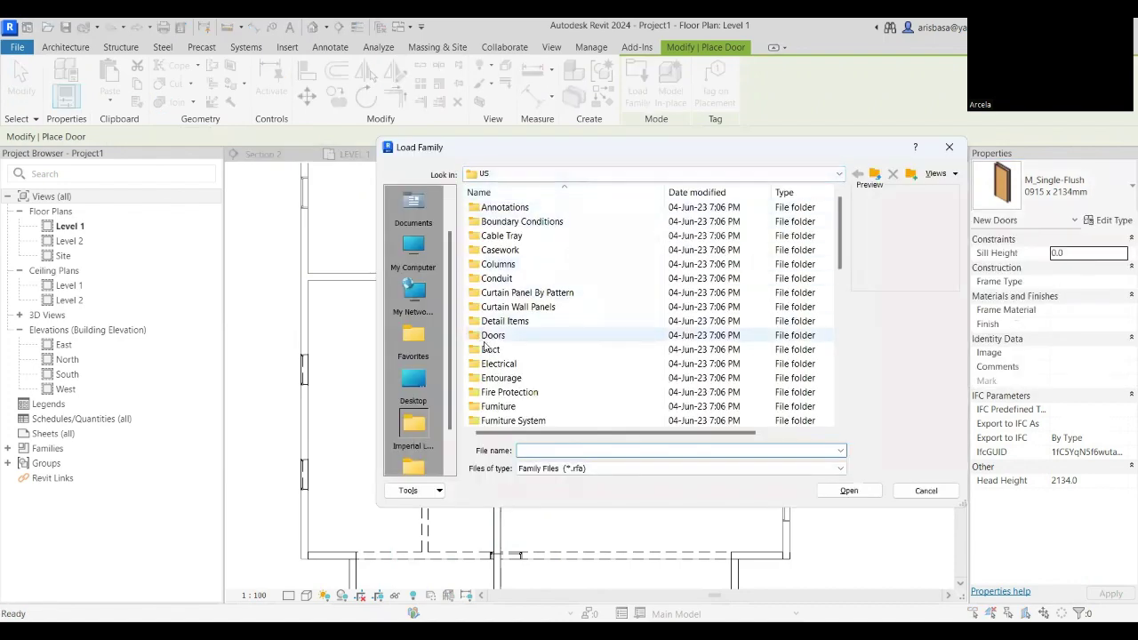
double_click(492, 336)
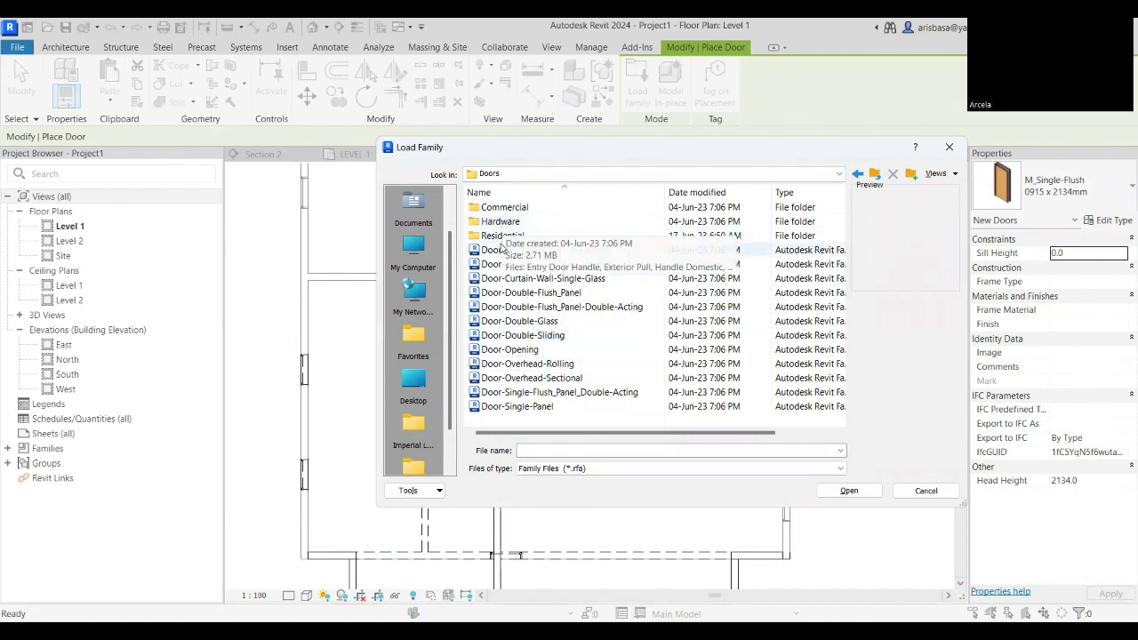
double_click(503, 207)
Try loading Door-Exterior-Double-Two_Lite, then cancel its imperial Specify Types dialog.
click(525, 251)
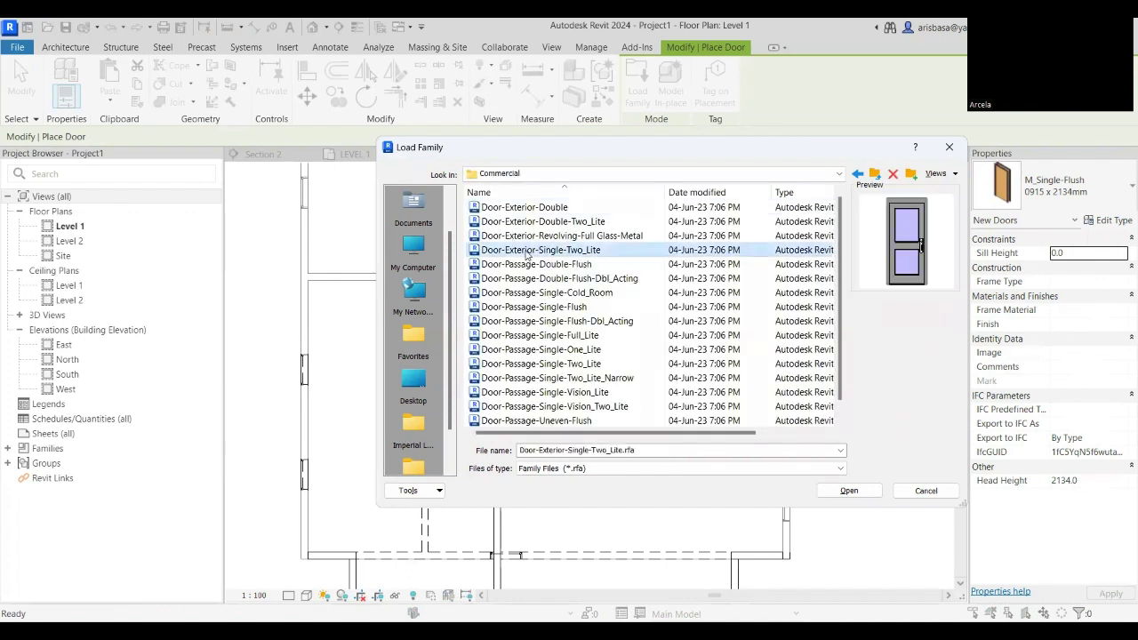
click(526, 265)
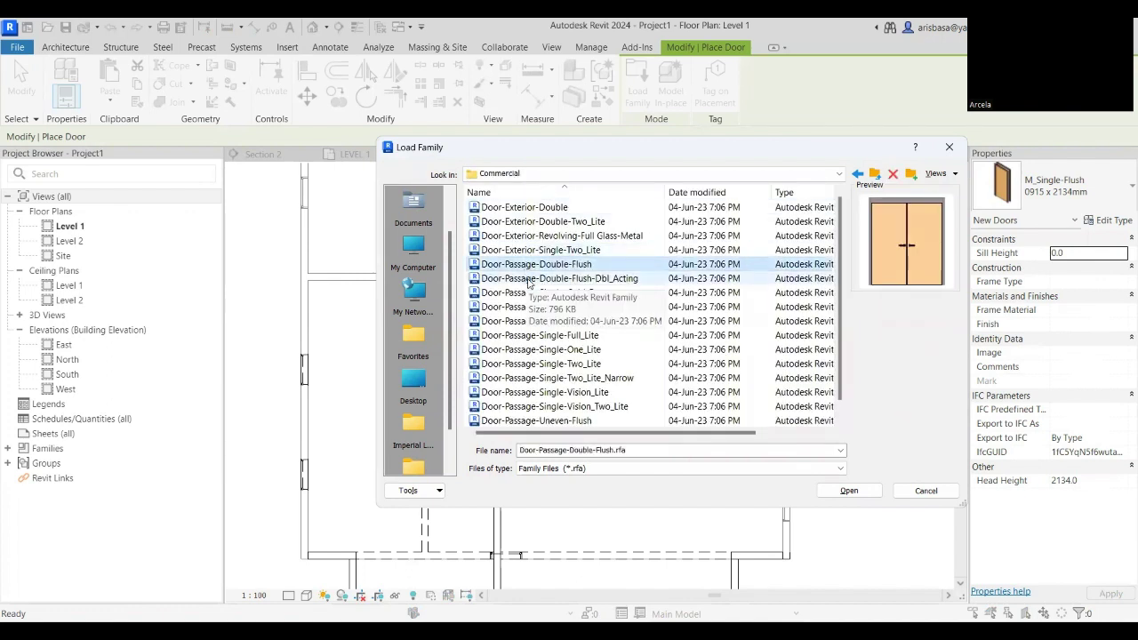
click(536, 280)
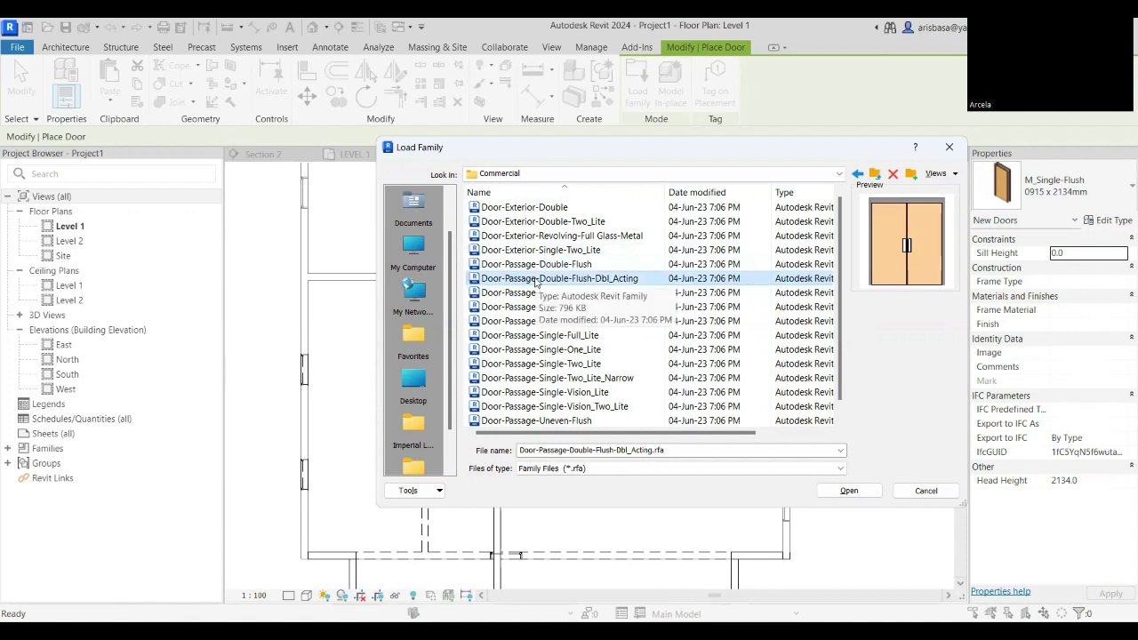
key(Up)
key(Up)
key(Up)
click(547, 279)
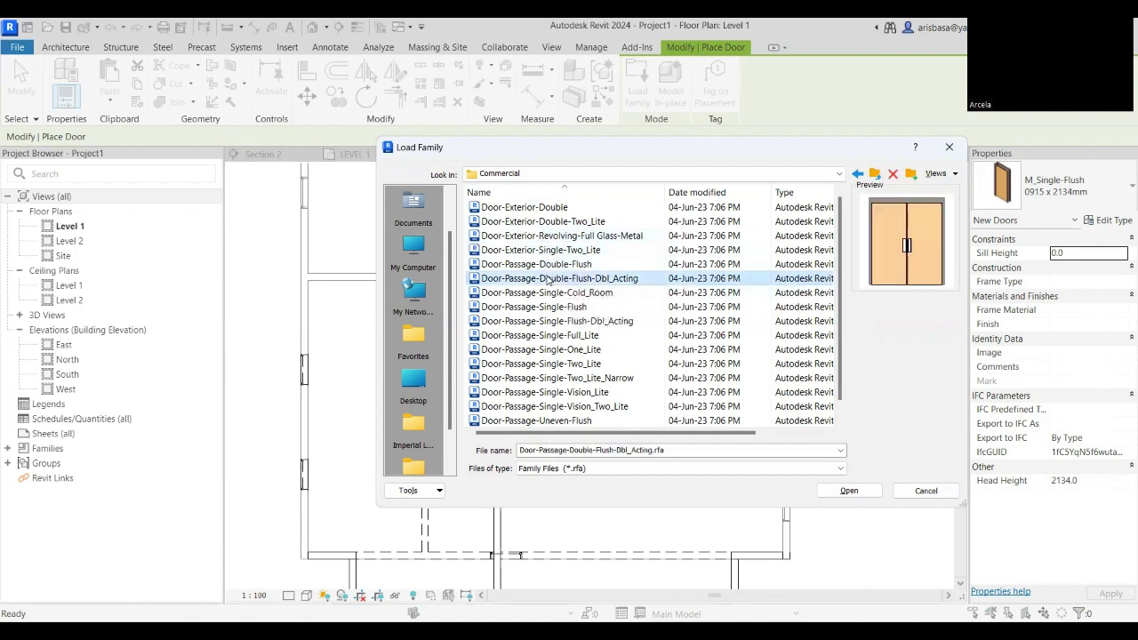
click(546, 223)
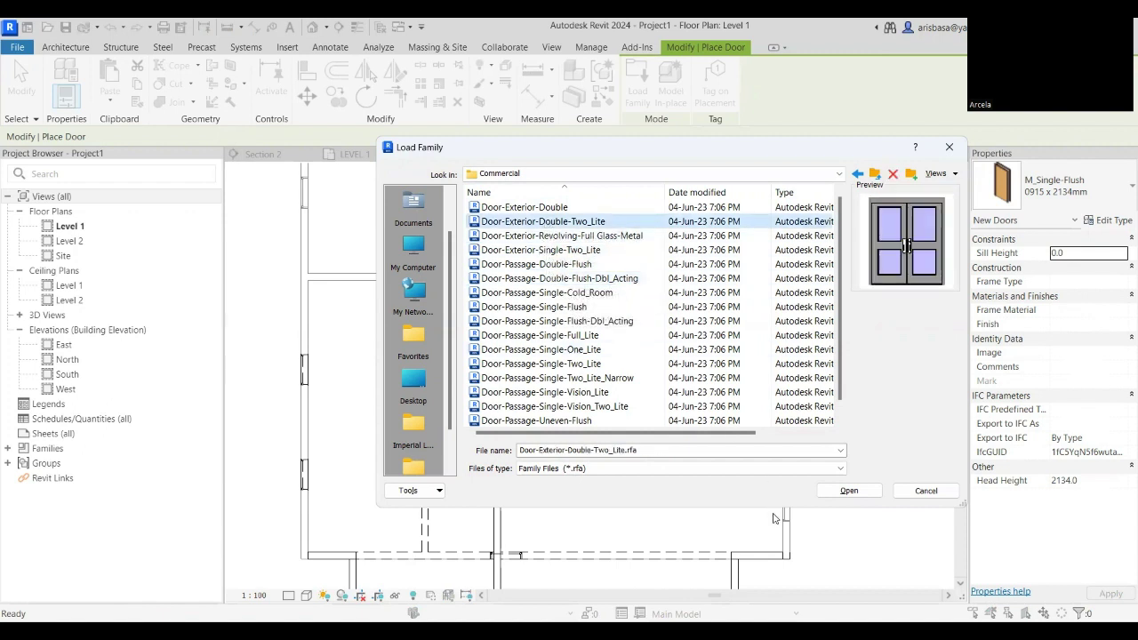
click(849, 490)
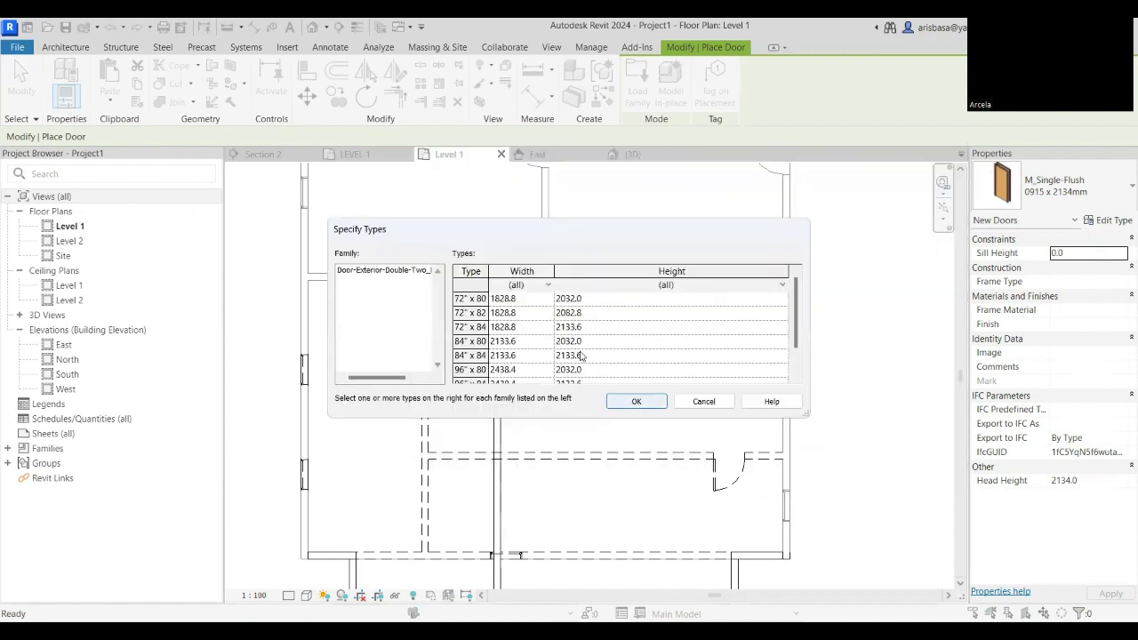
scroll(545, 349, down, 1)
scroll(534, 357, up, 1)
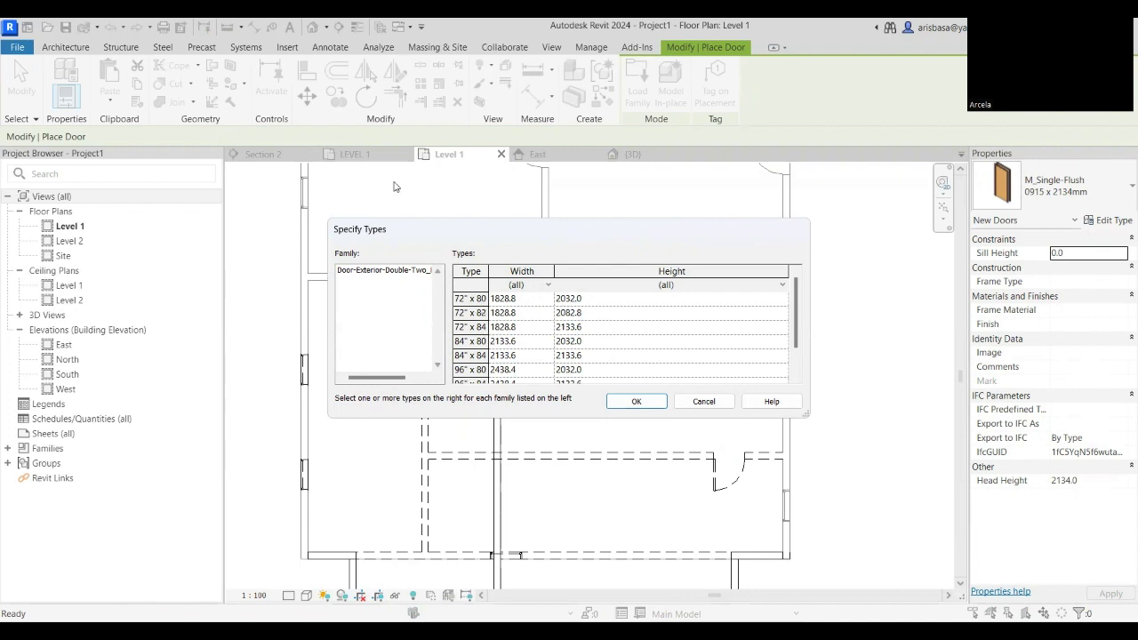
drag(395, 230, 208, 183)
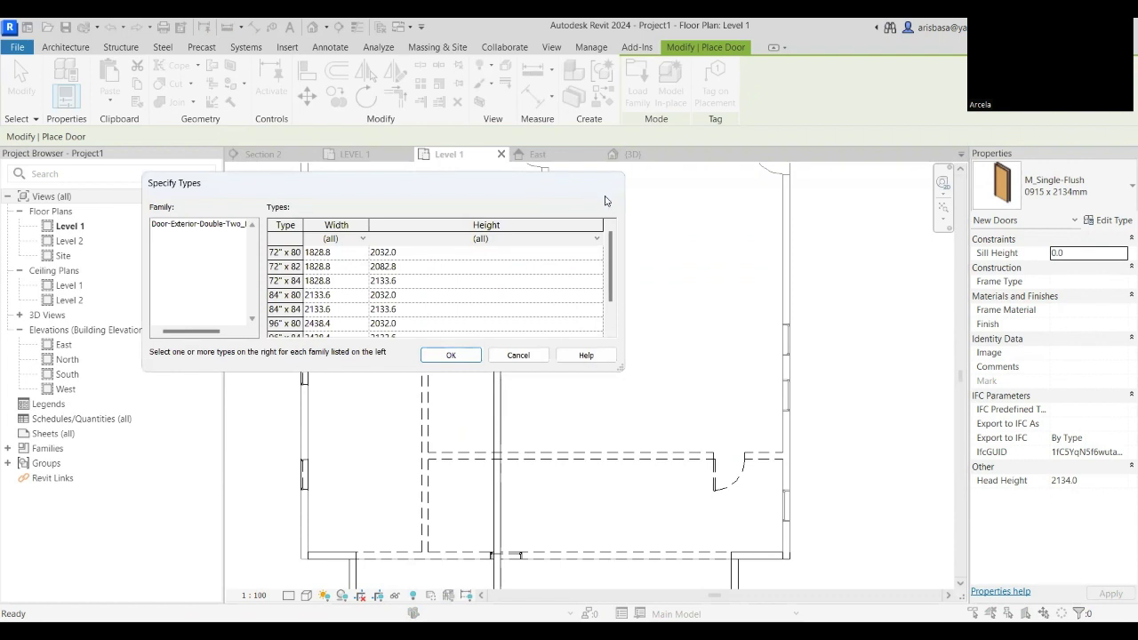
click(518, 355)
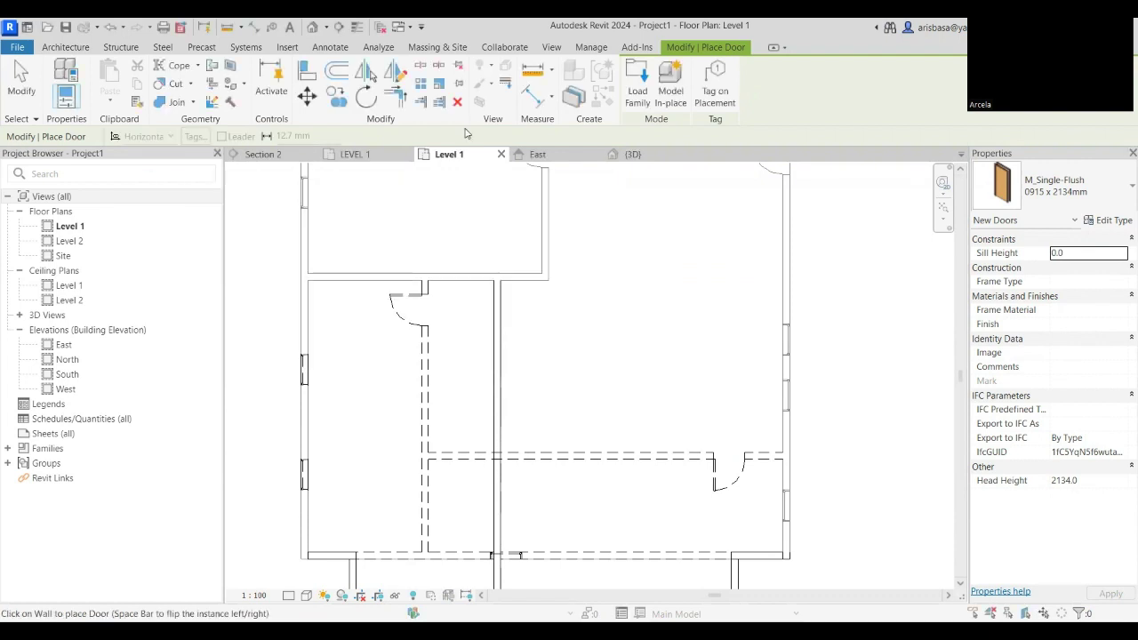
Browse the library up and into the metric Doors > Commercial folder.
click(638, 85)
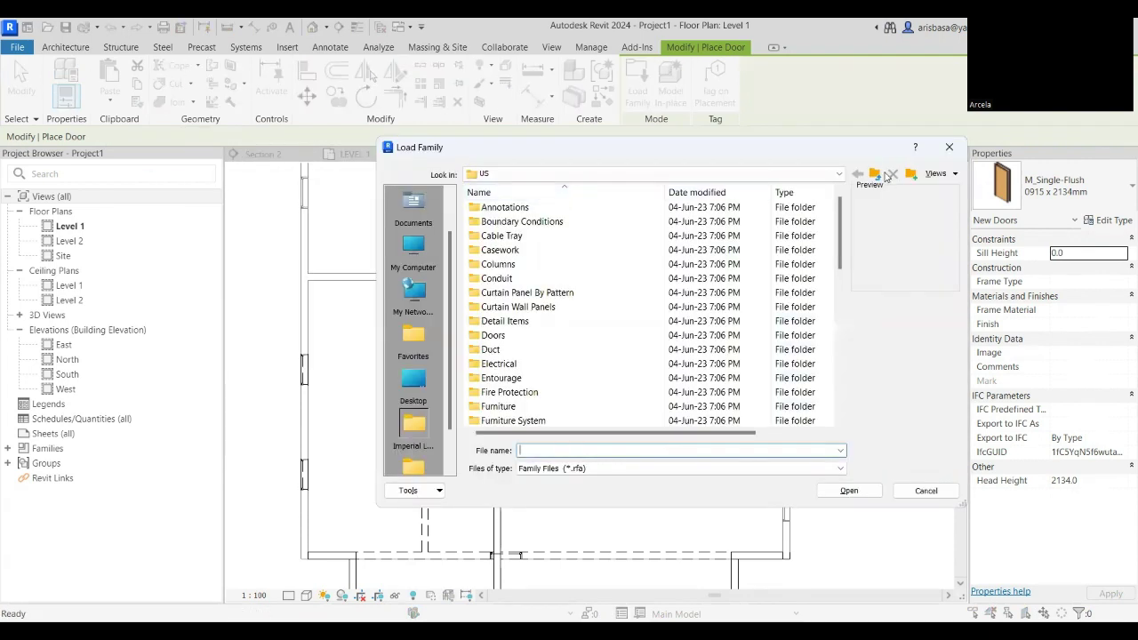
click(875, 174)
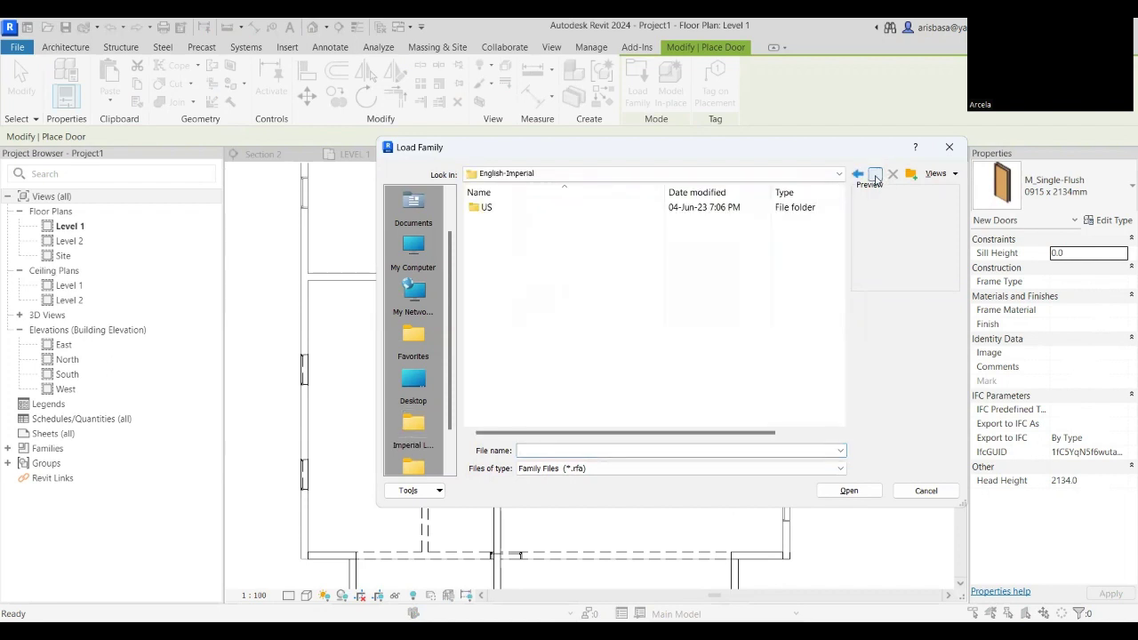
click(875, 174)
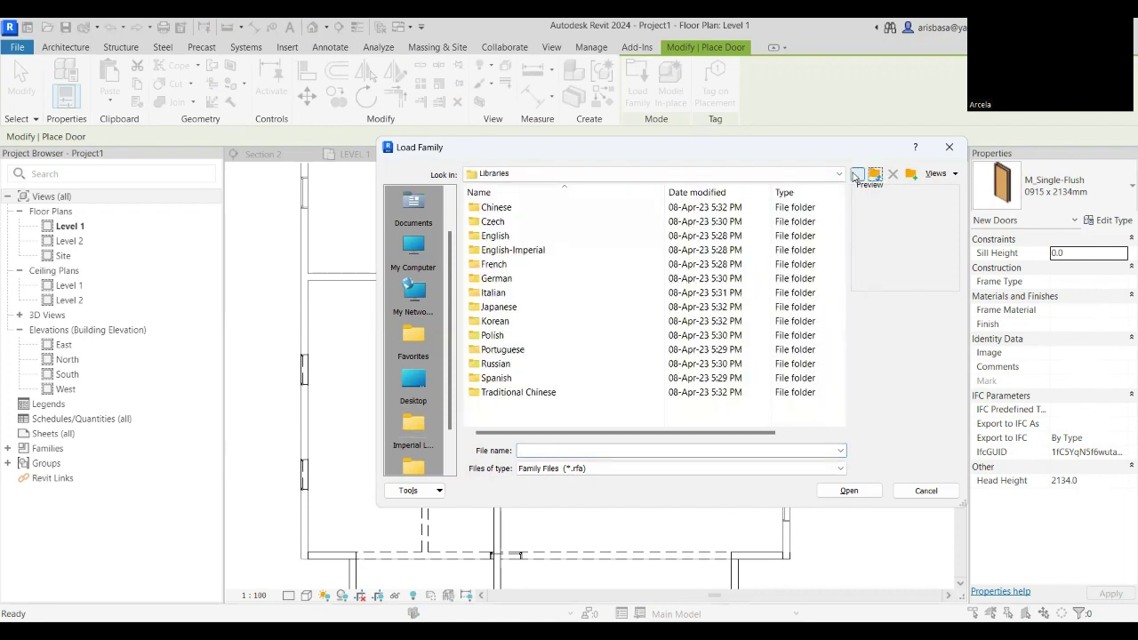
double_click(495, 235)
double_click(488, 210)
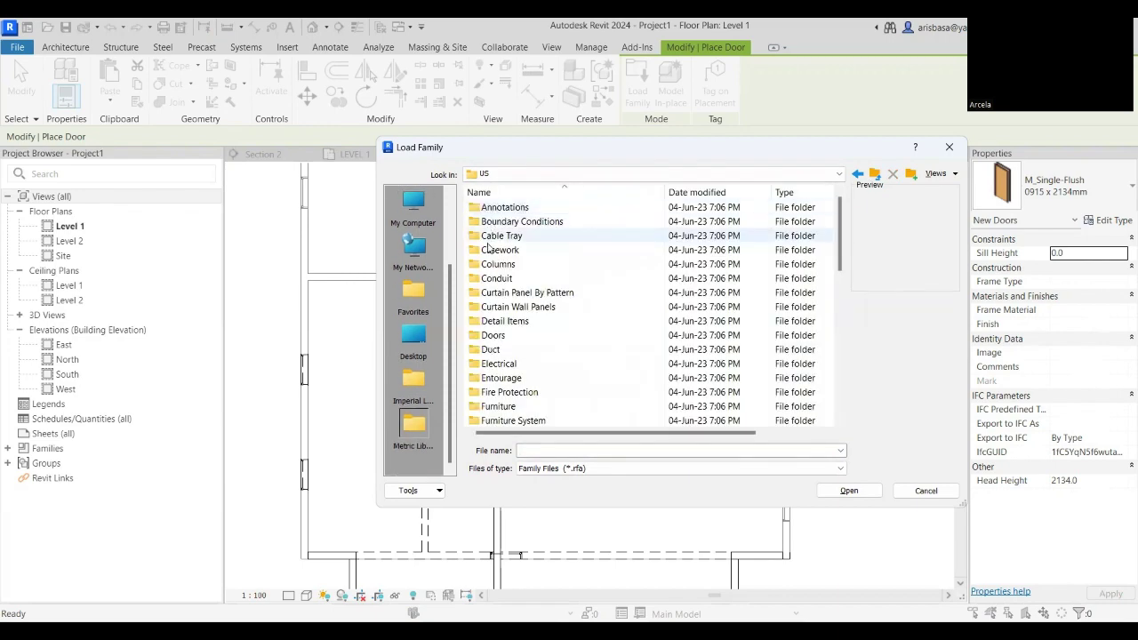
double_click(495, 334)
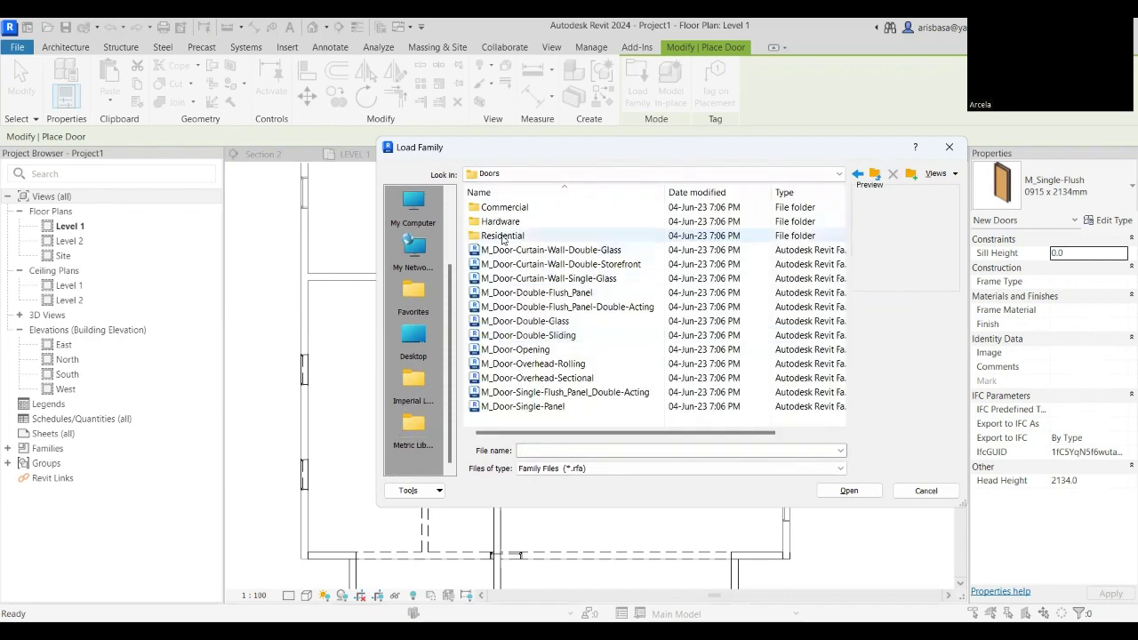
double_click(498, 208)
Load M_Door-Exterior-Double-Two_Lite with its 1800 x 2100mm type.
click(526, 223)
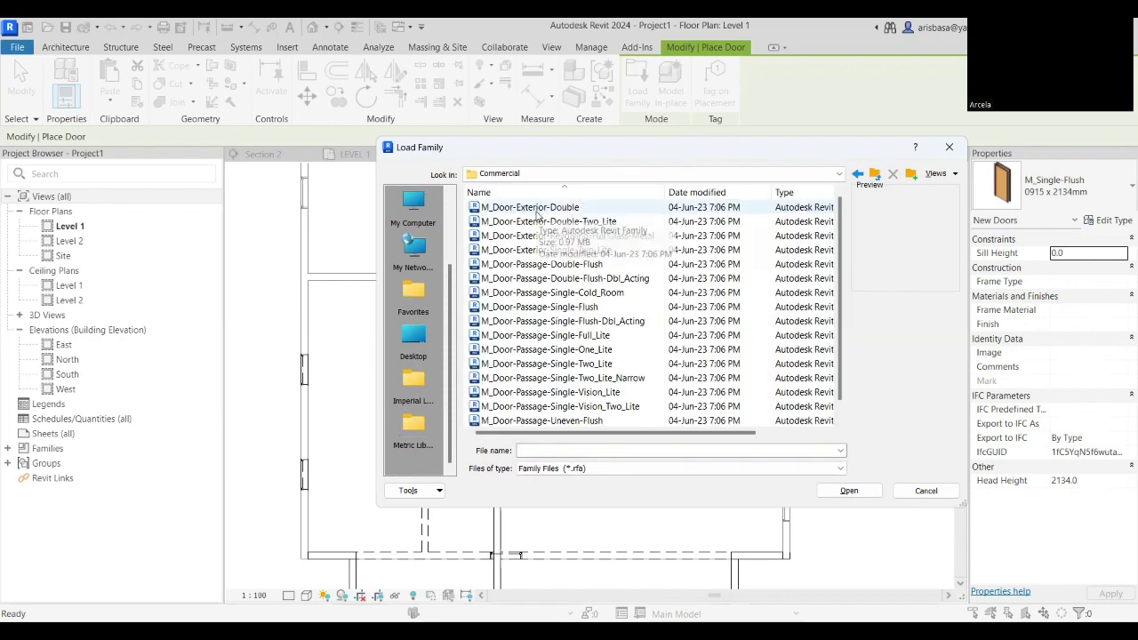
click(840, 492)
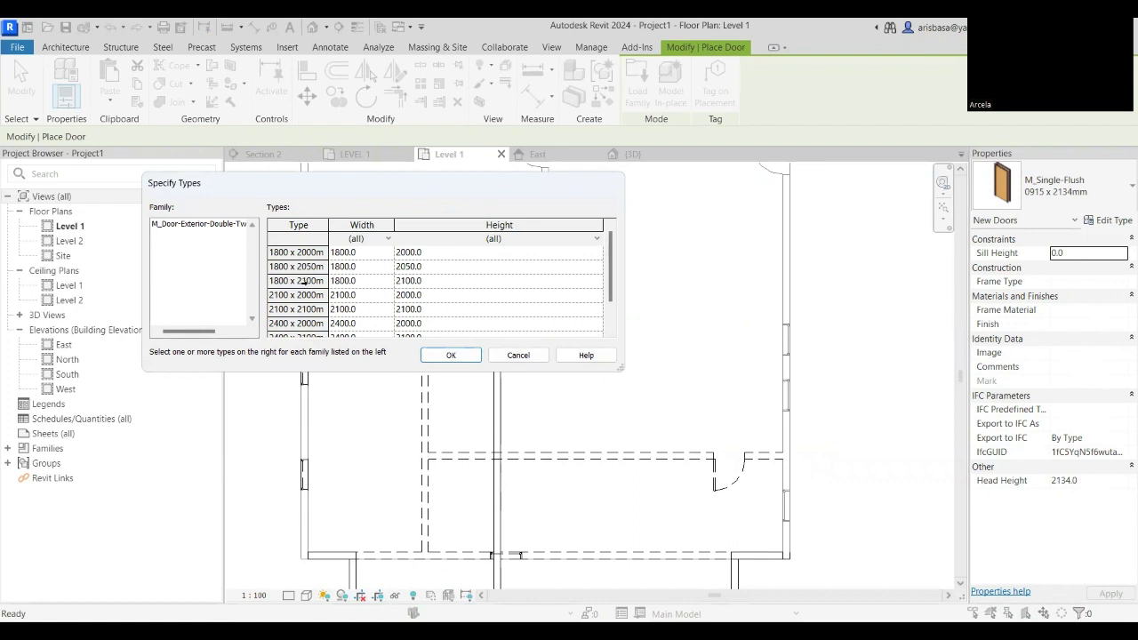
click(310, 280)
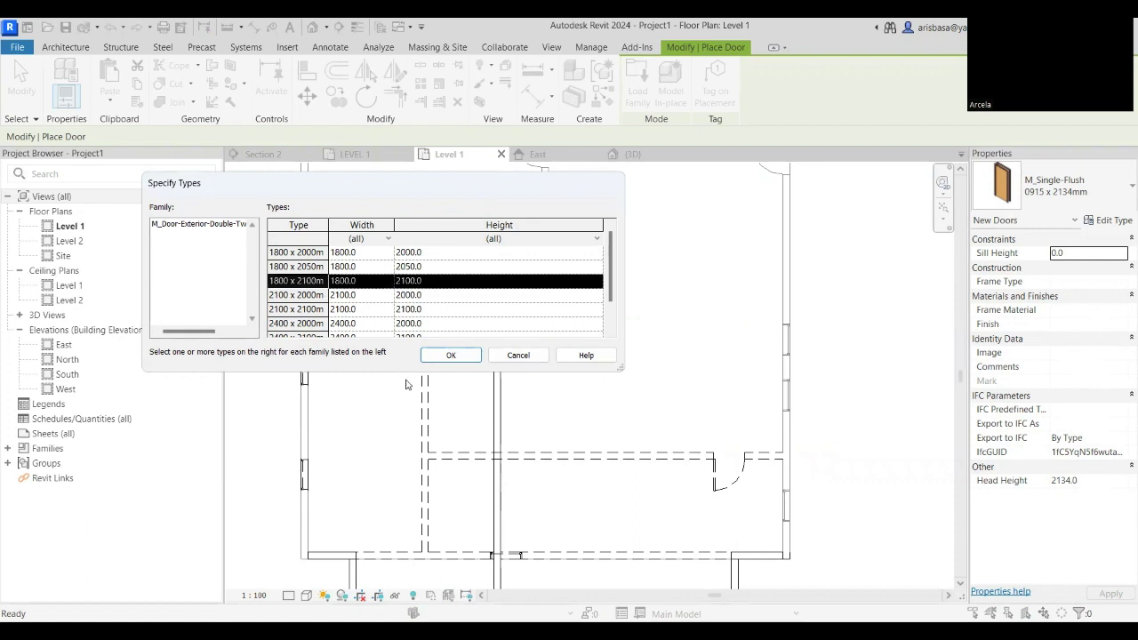
click(451, 354)
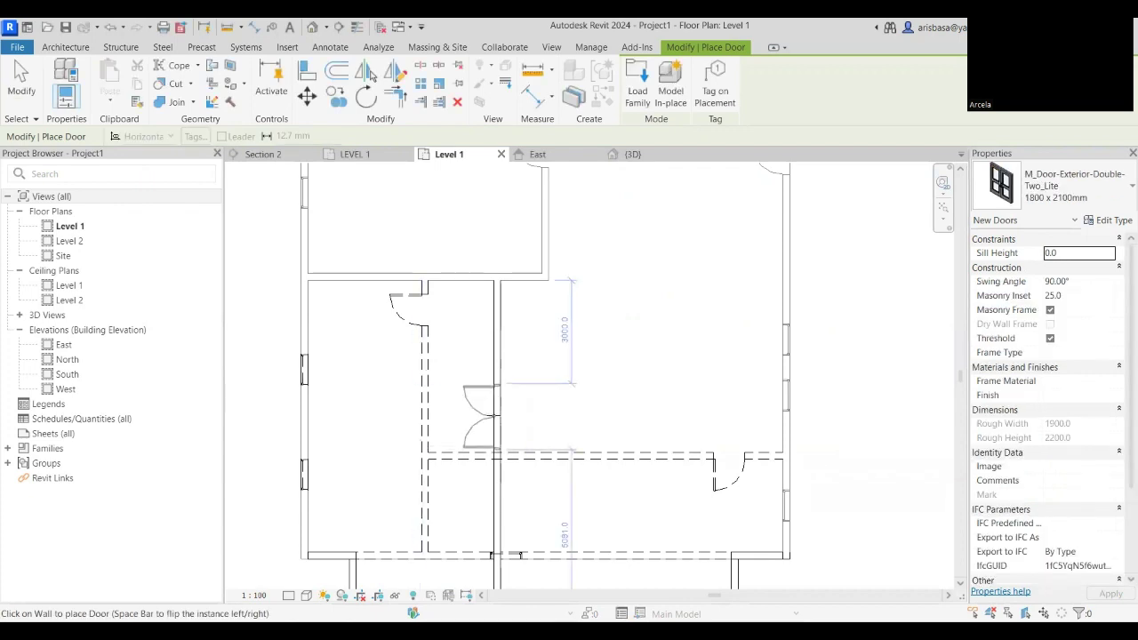
Place the 1800 x 2100mm double door in the interior wall.
click(489, 416)
middle_drag(489, 416, 517, 369)
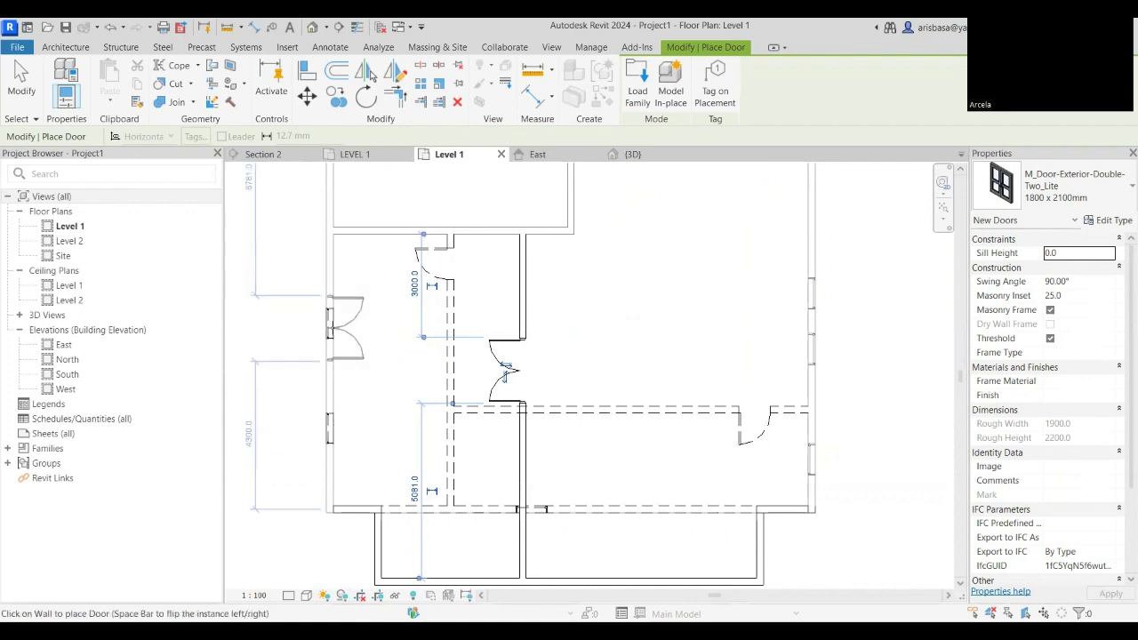
key(Escape)
key(Escape)
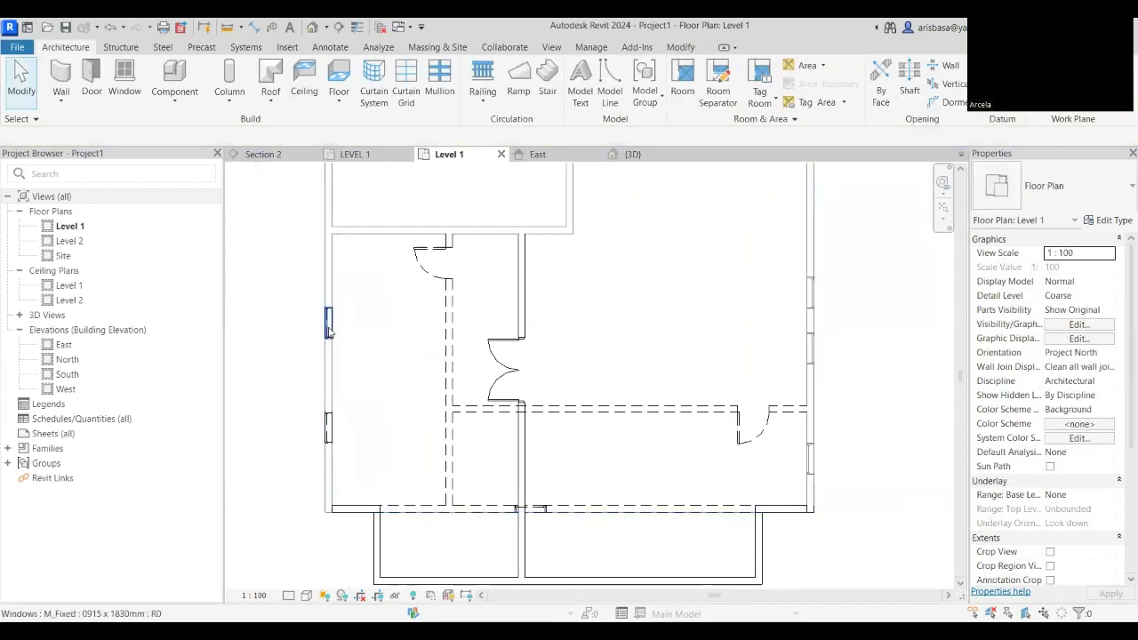
Select the West elevation under Elevations in the Project Browser.
scroll(331, 329, up, 4)
scroll(352, 552, down, 2)
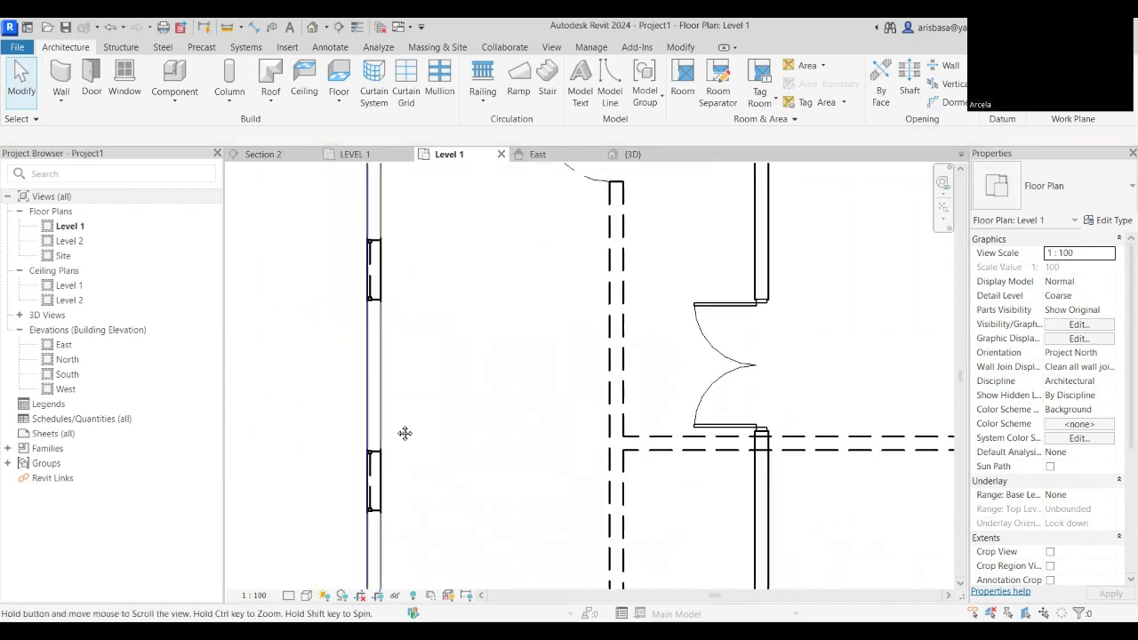
middle_drag(403, 432, 450, 396)
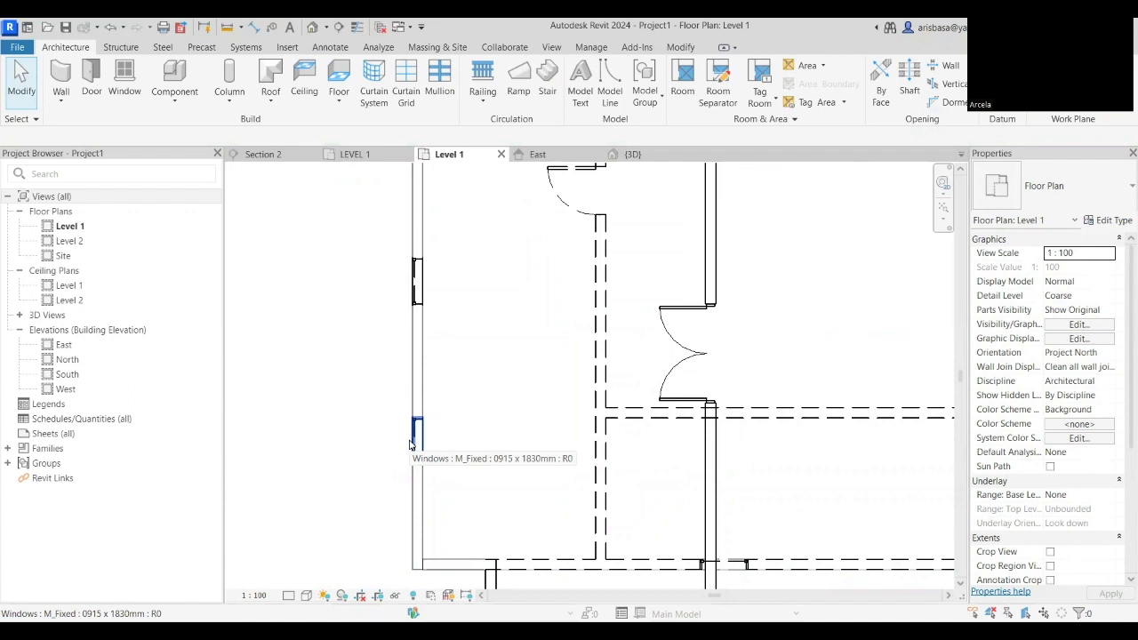
scroll(498, 419, down, 5)
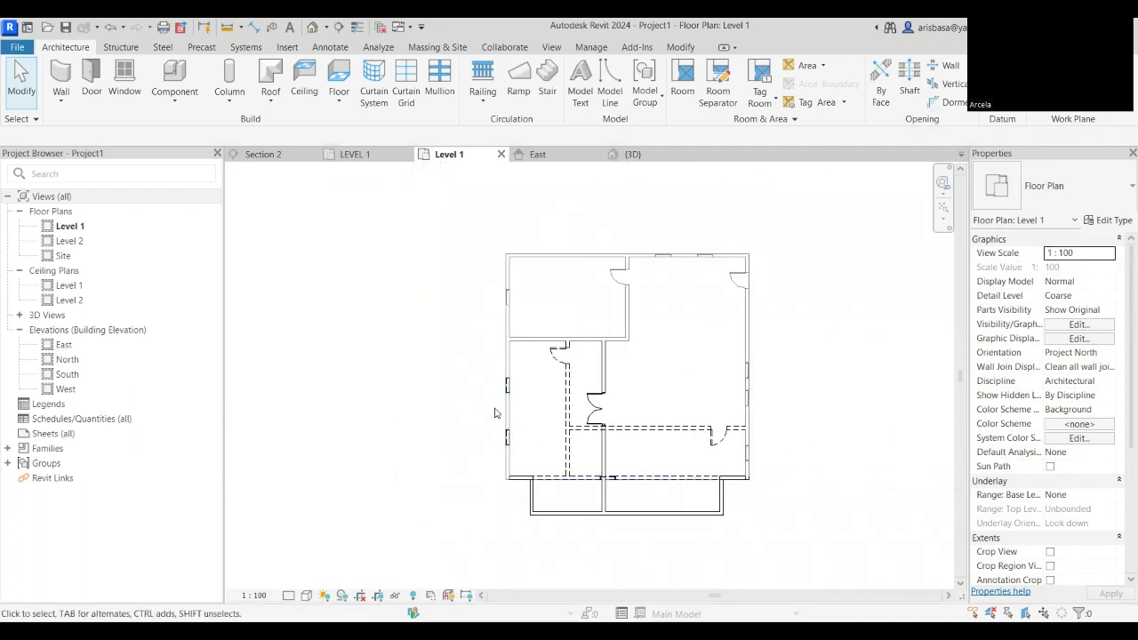
scroll(496, 412, down, 2)
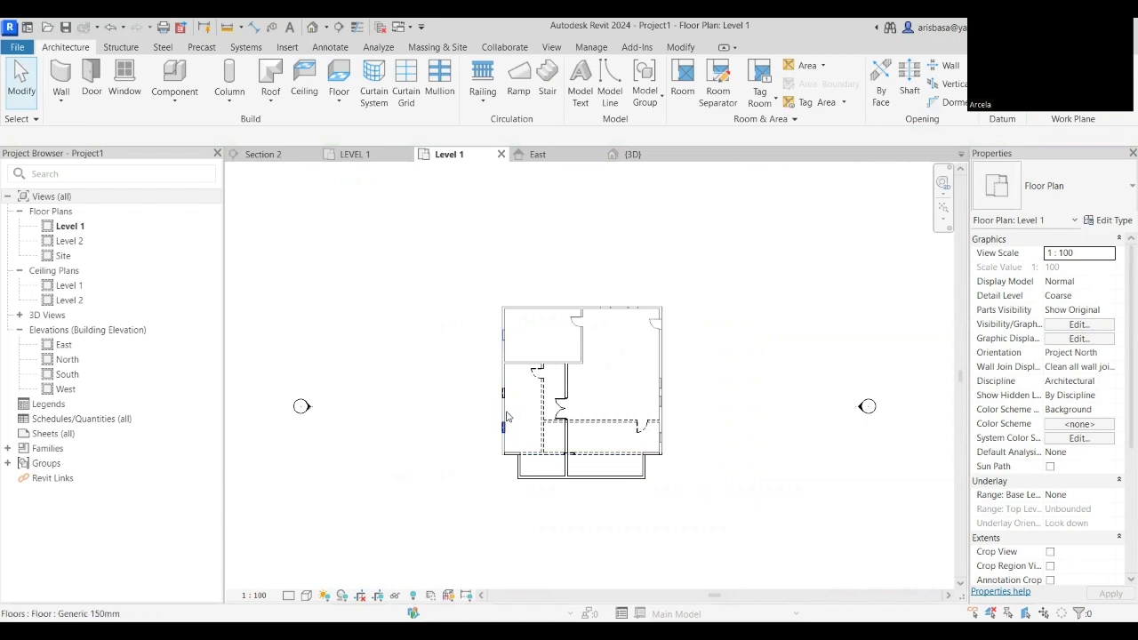
click(101, 395)
Open the West elevation and select its solid window.
double_click(101, 395)
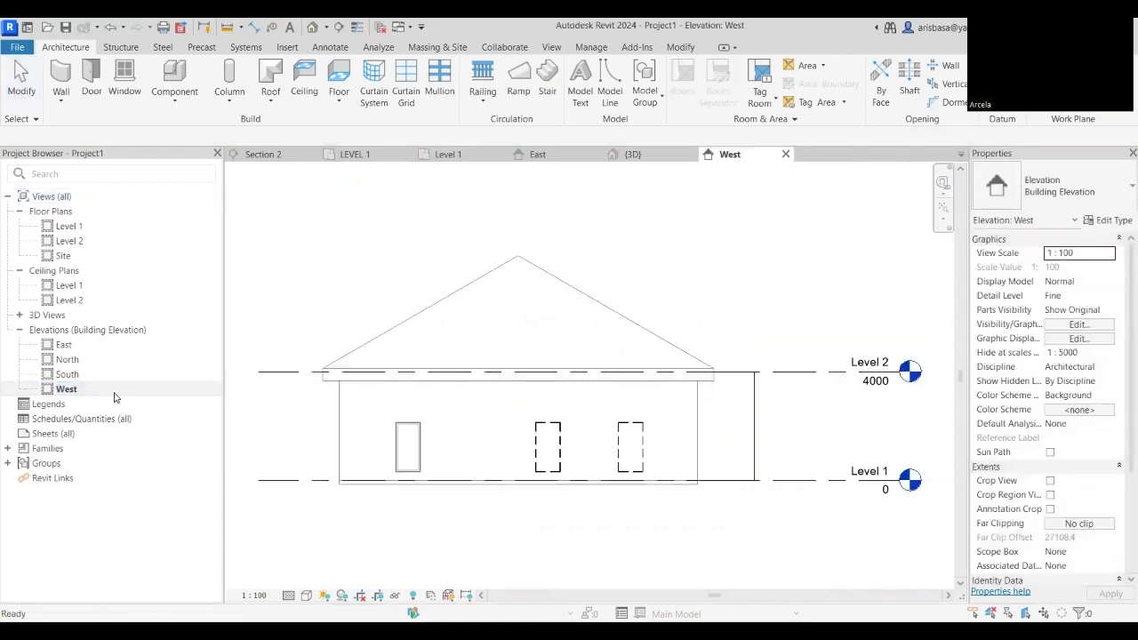
scroll(560, 462, up, 3)
scroll(593, 468, down, 3)
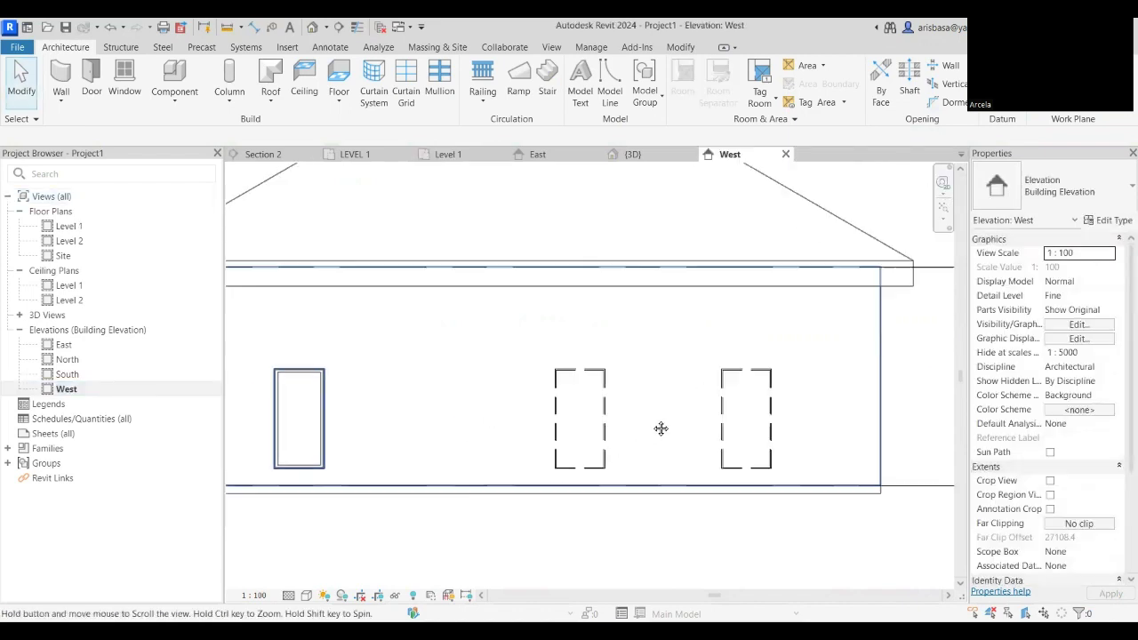
click(614, 382)
scroll(613, 380, up, 3)
middle_drag(613, 381, 602, 420)
Select the west exterior wall, review its right-click options, and deselect it.
click(602, 419)
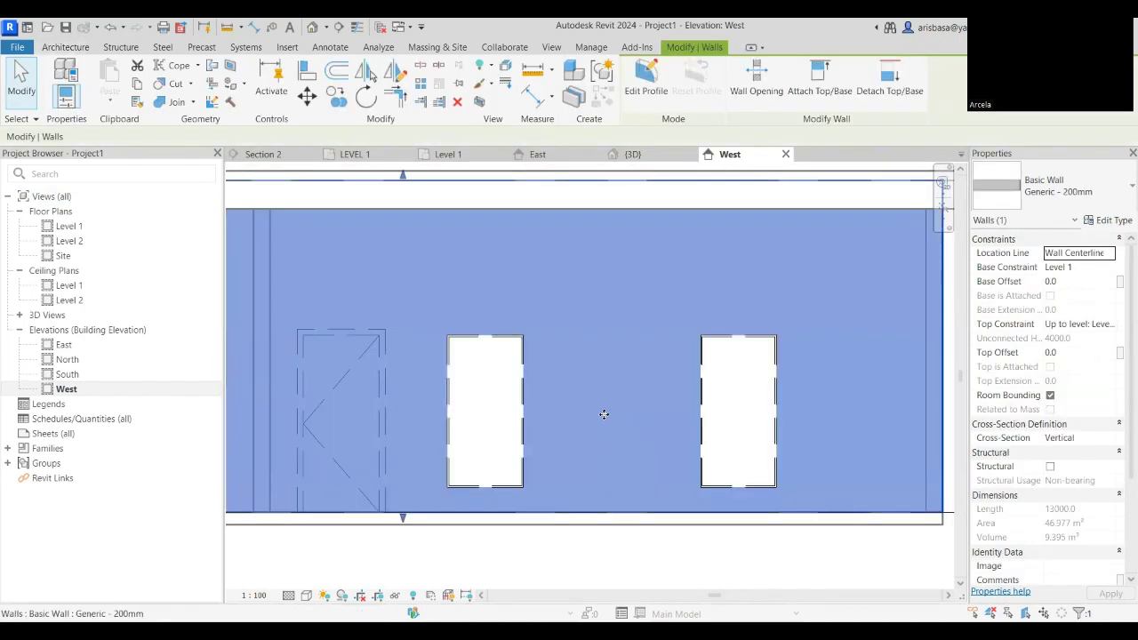
scroll(614, 409, down, 1)
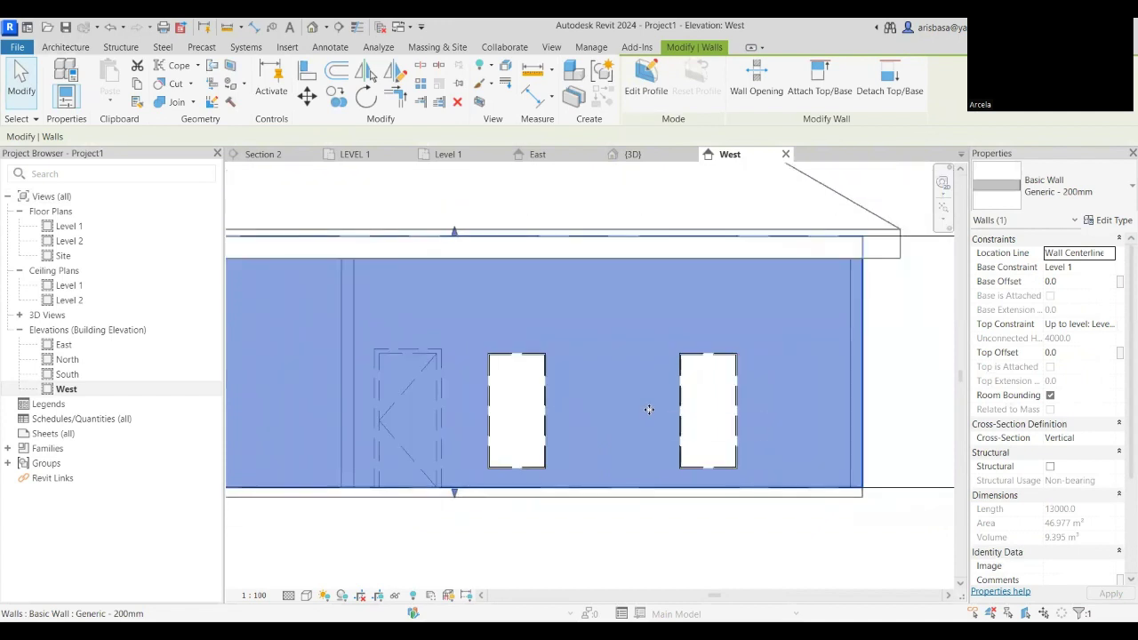
right_click(596, 390)
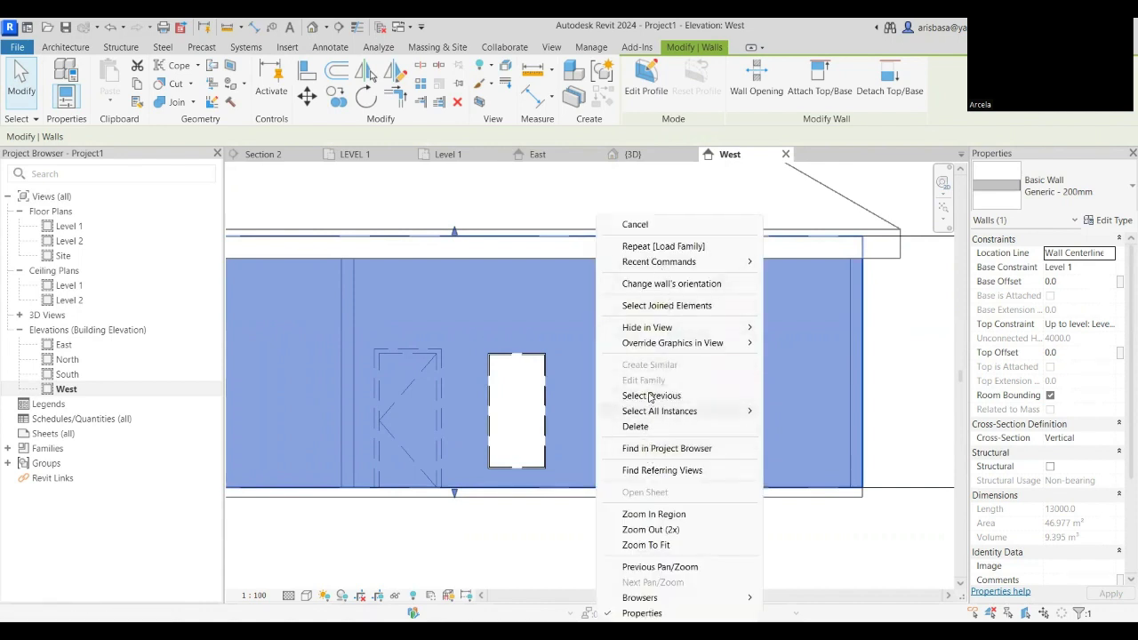
click(635, 426)
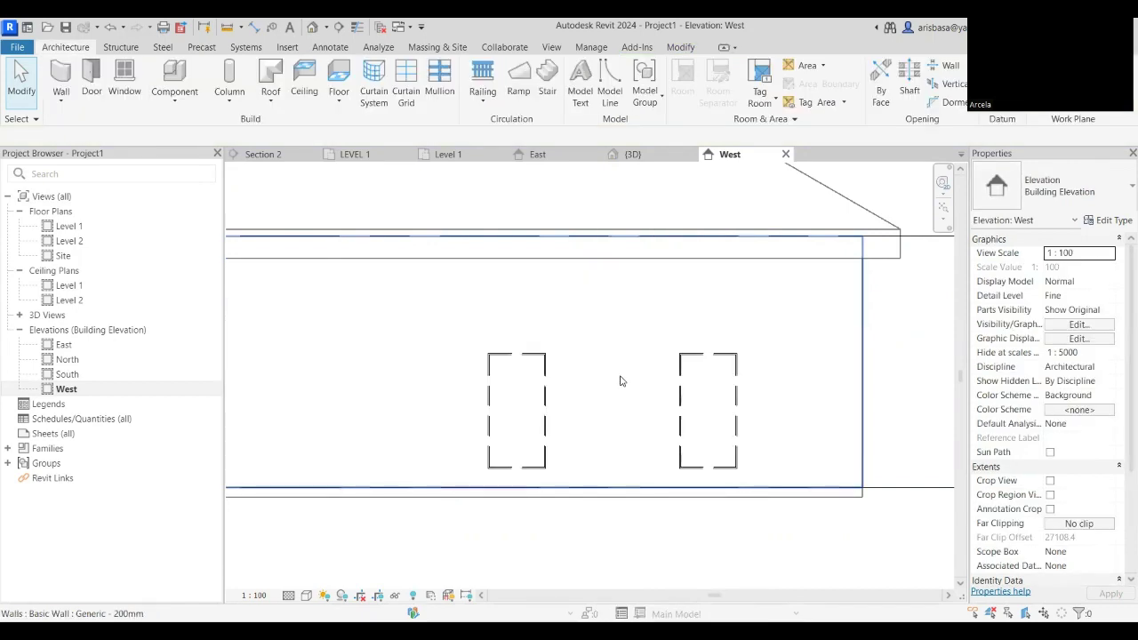
click(621, 380)
key(Escape)
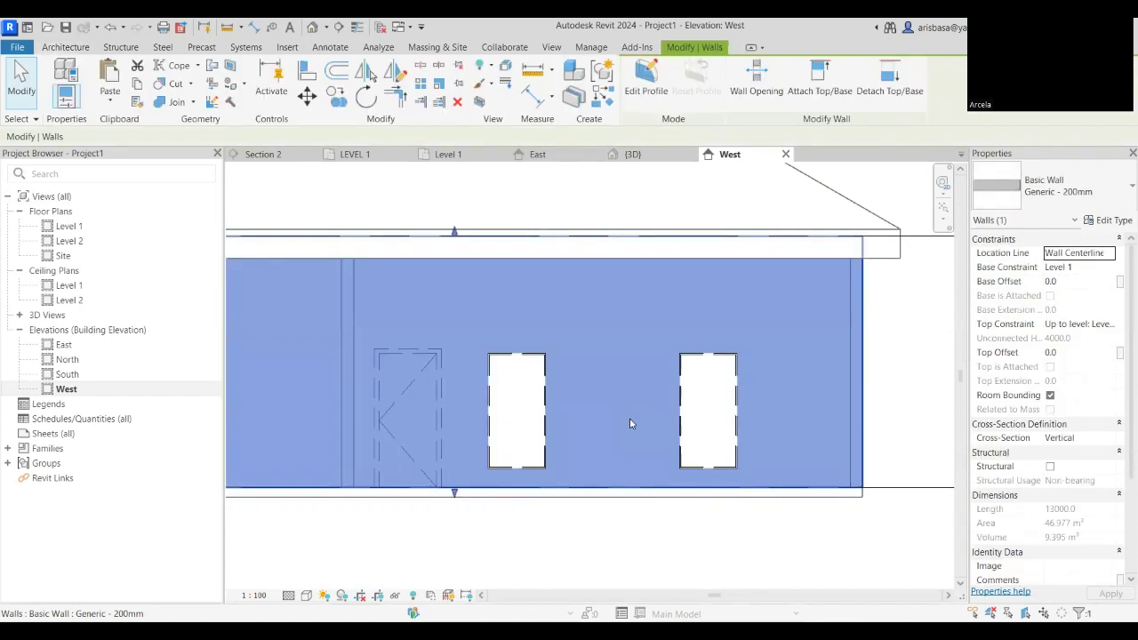
Re-check the west wall's right-click options twice more, leaving it unchanged.
click(632, 419)
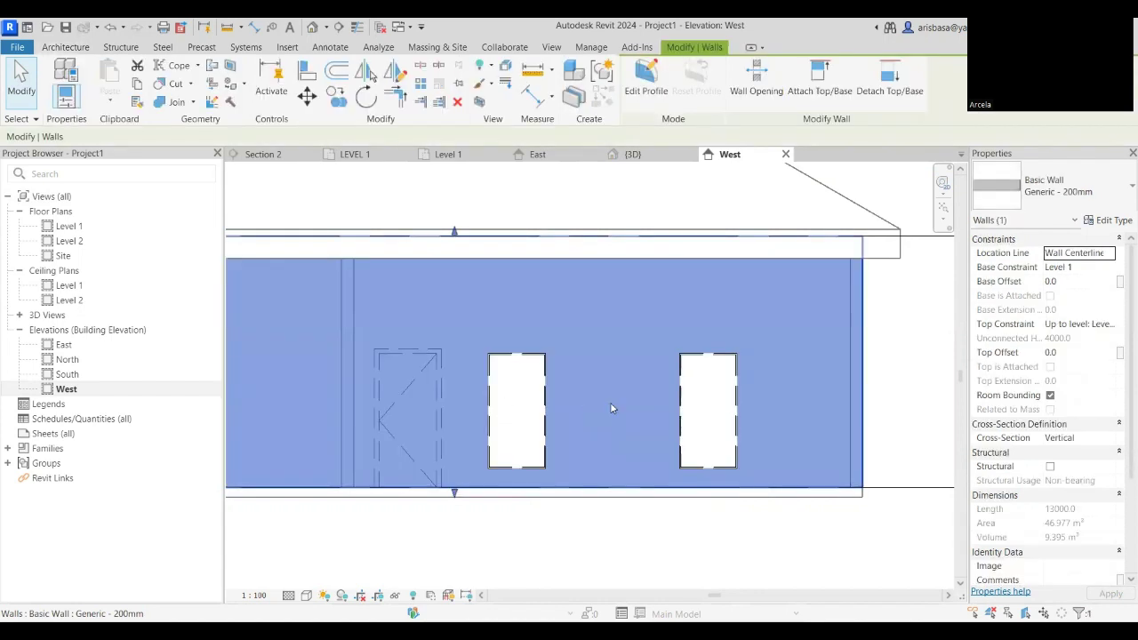
right_click(590, 409)
mouse_move(658, 343)
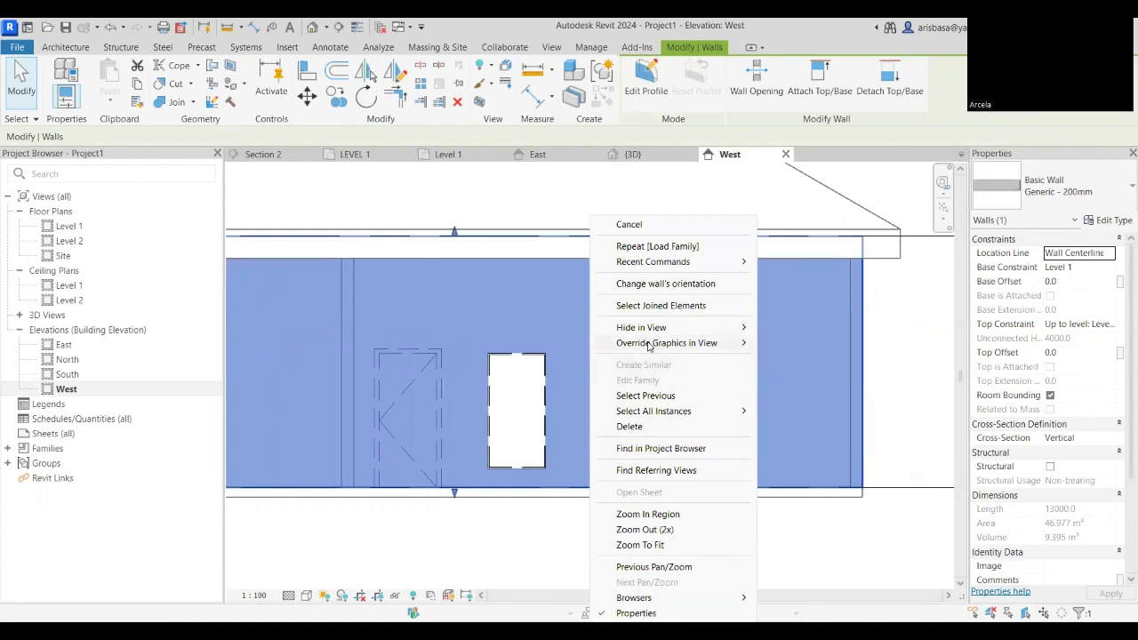
click(536, 445)
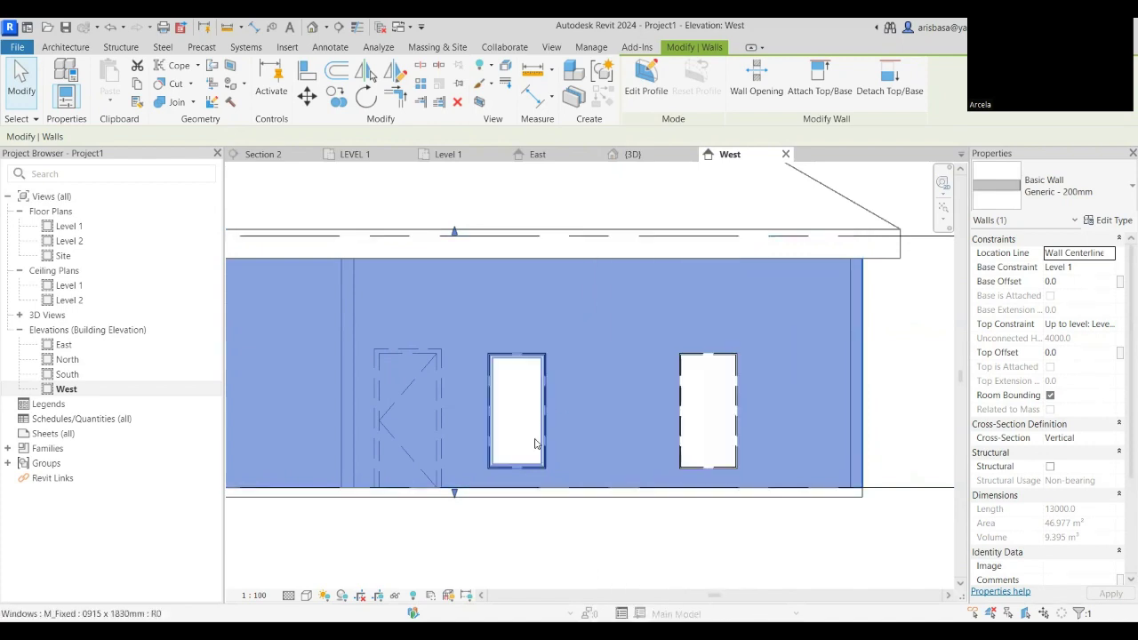
key(Escape)
click(586, 457)
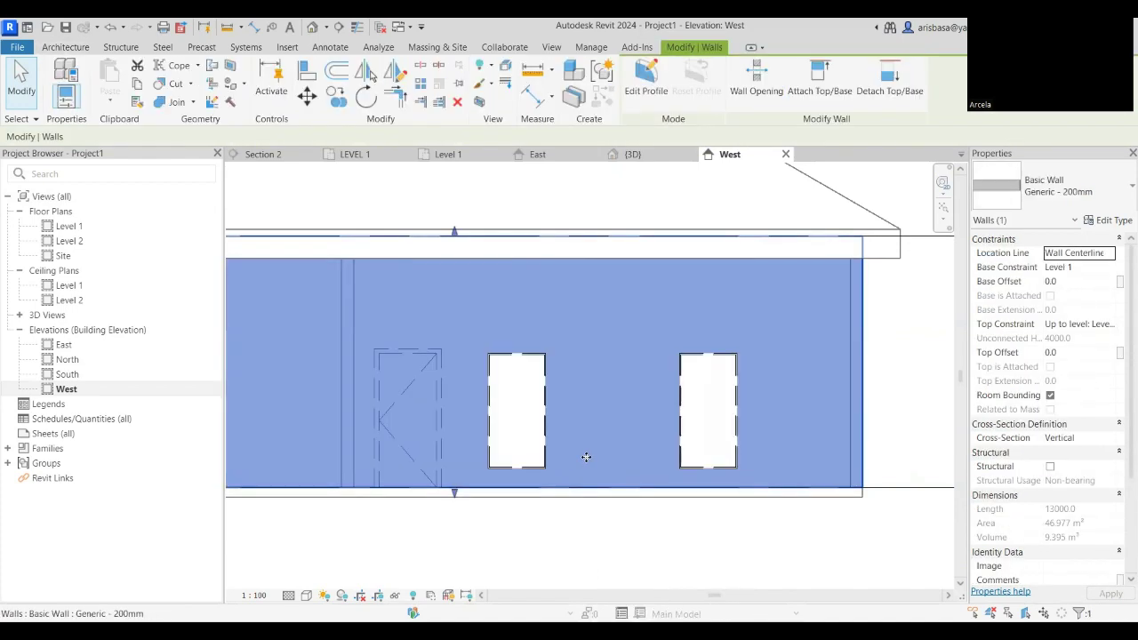
right_click(599, 267)
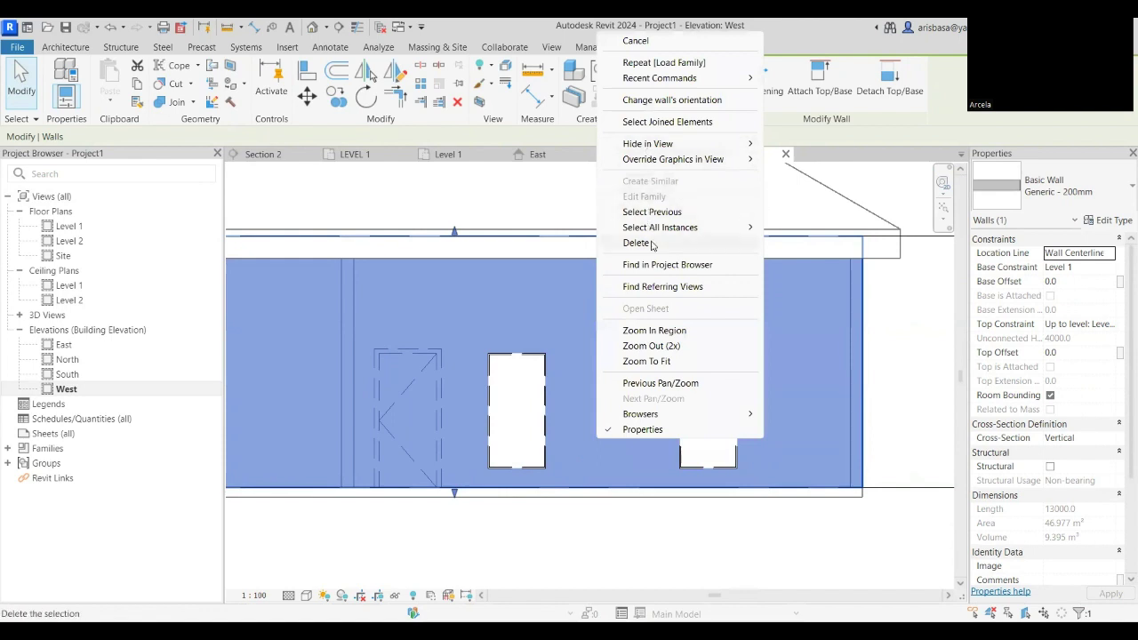
click(613, 383)
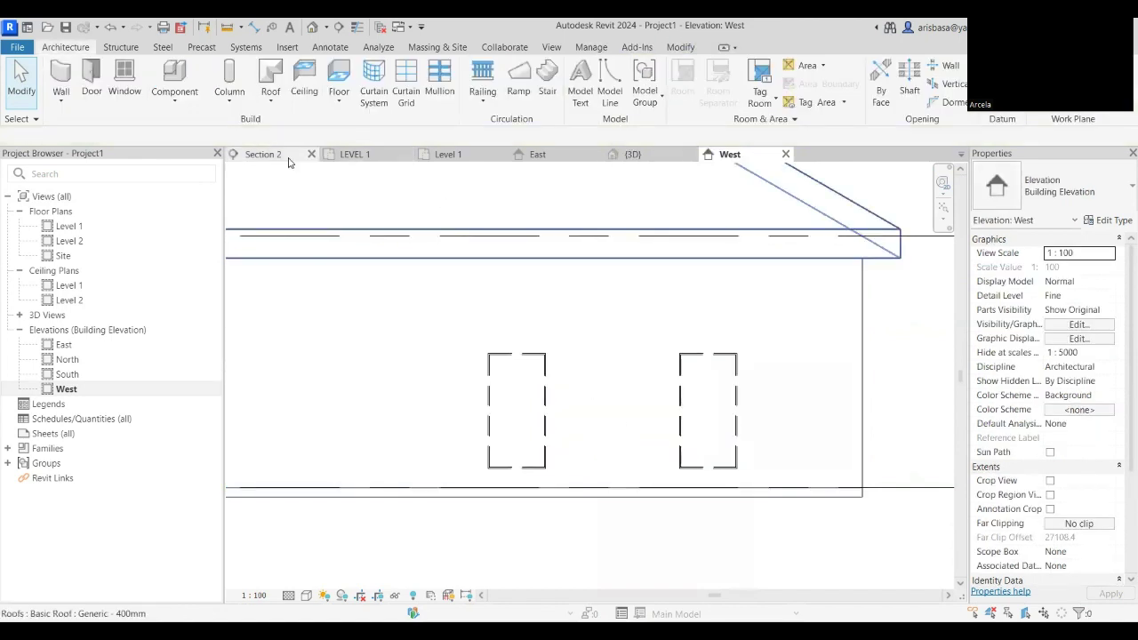
Back on Level 1, start an Architectural wall of type Generic - 90mm Brick.
click(446, 154)
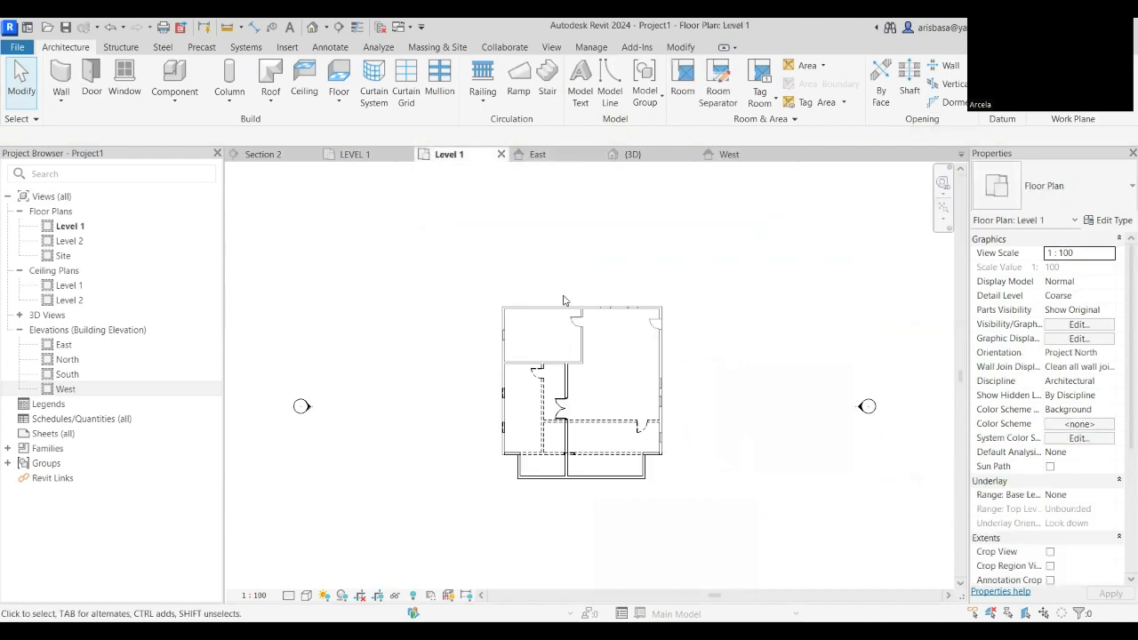
scroll(514, 421, up, 6)
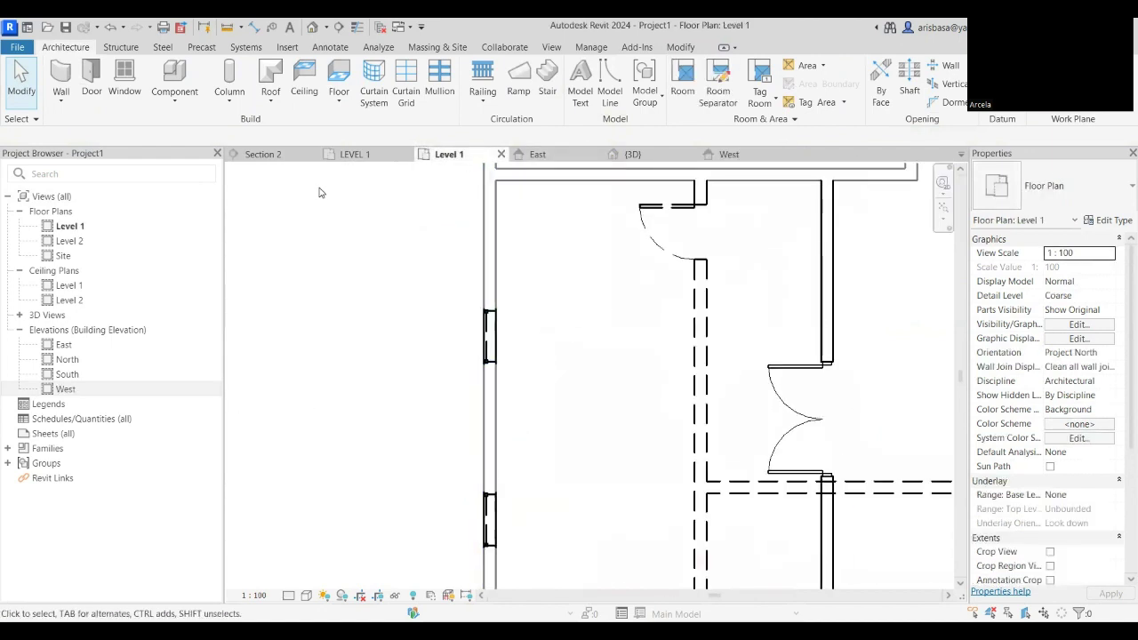
click(61, 97)
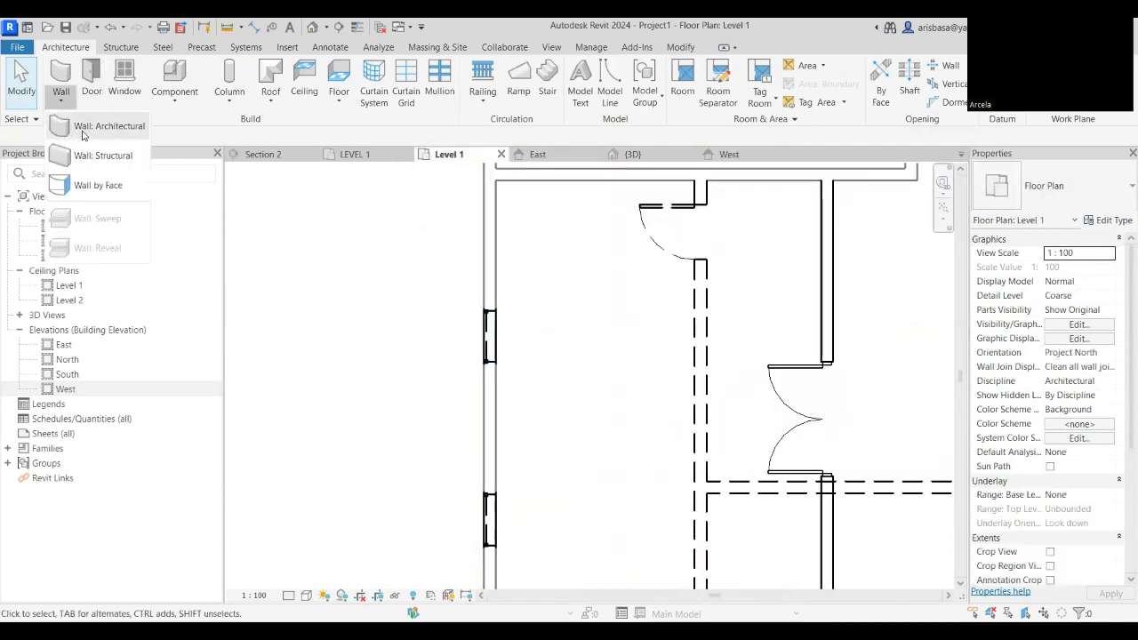
click(83, 128)
click(1107, 199)
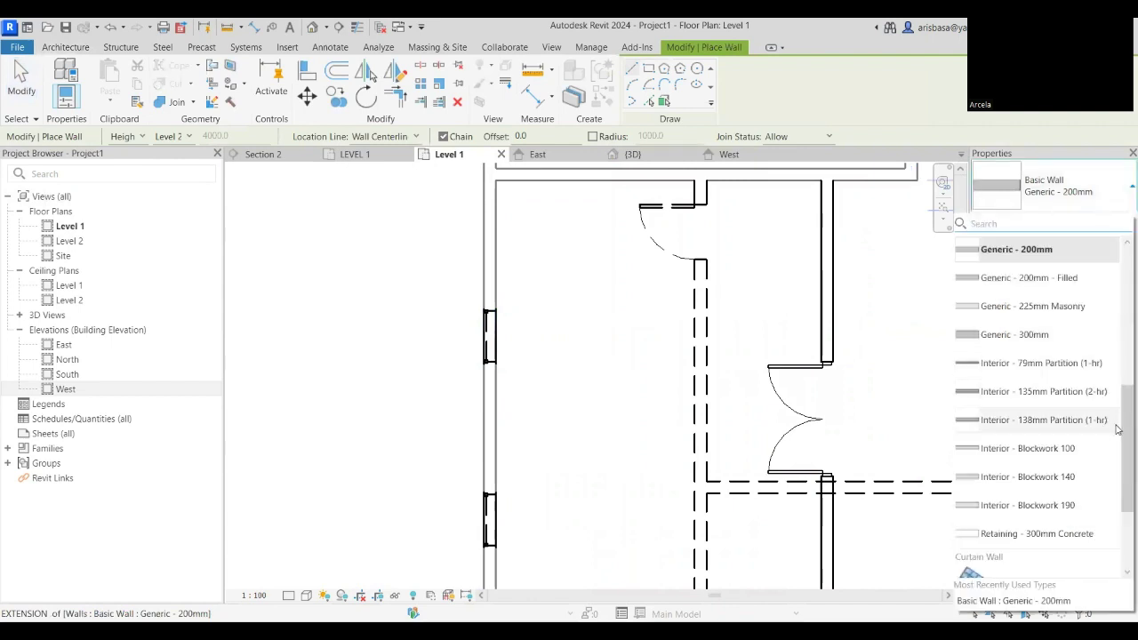
click(1122, 393)
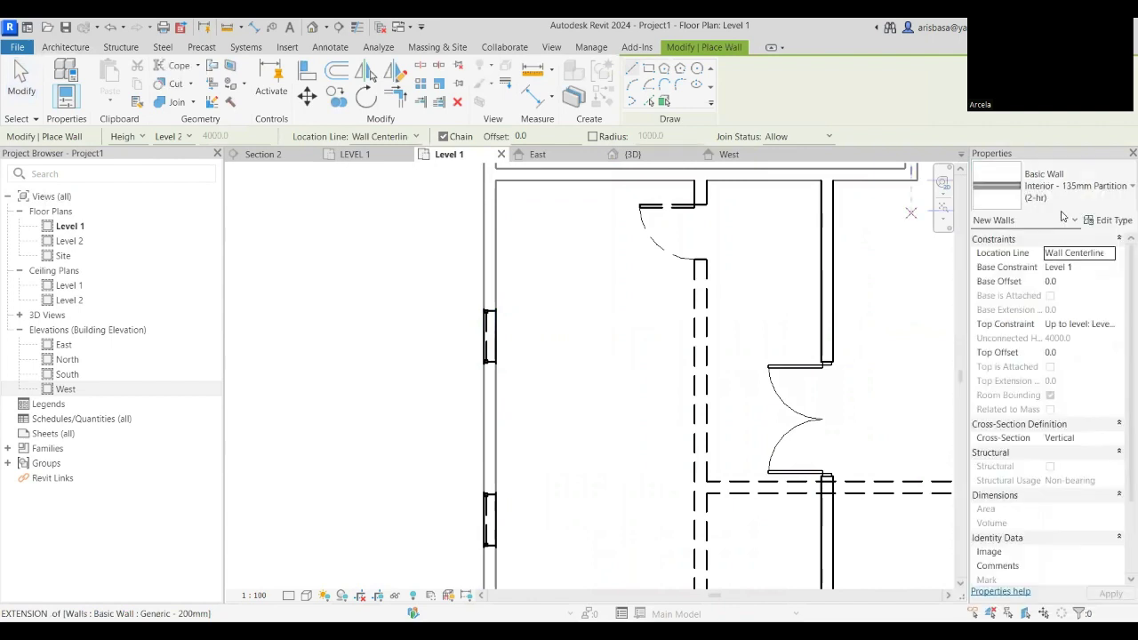
click(1104, 198)
drag(1116, 452, 1117, 360)
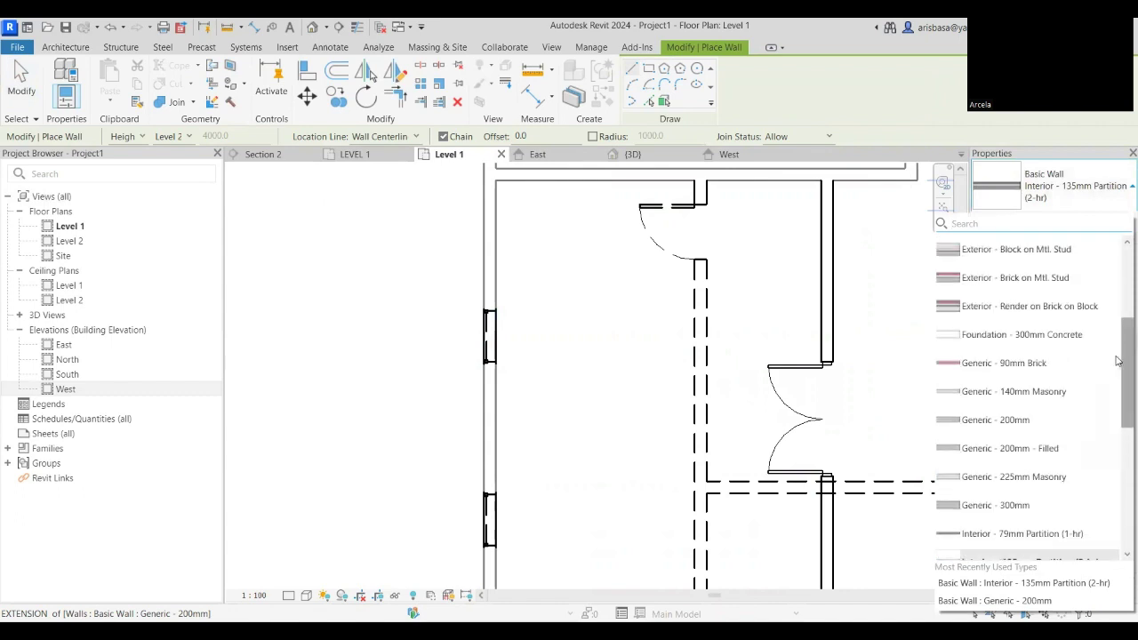
click(1036, 364)
scroll(494, 303, up, 5)
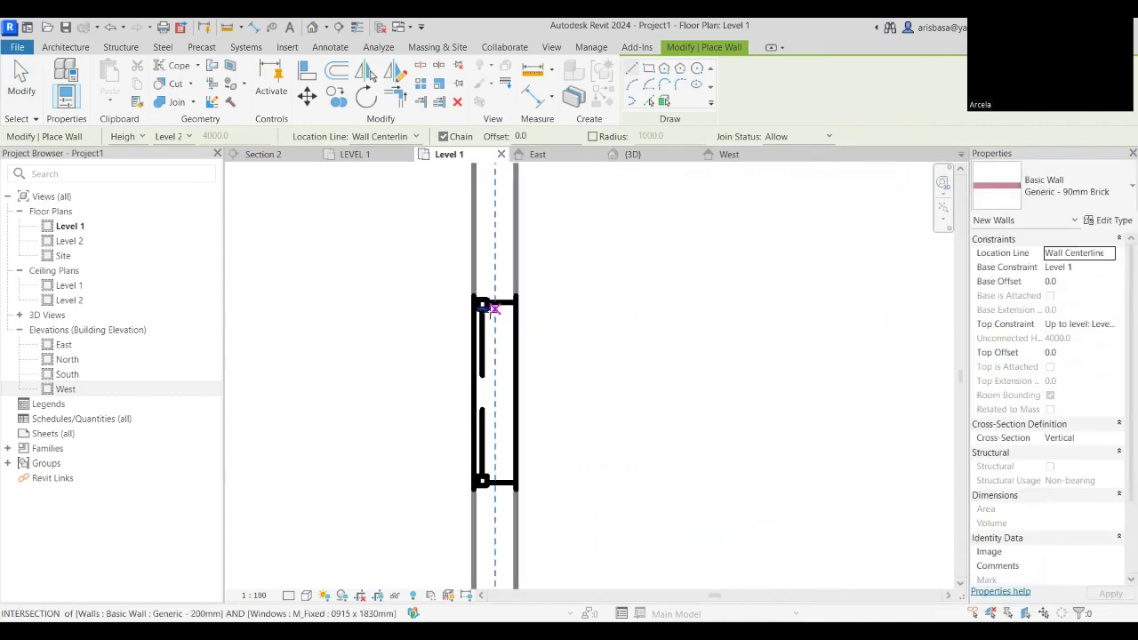
Draw the brick infill wall across the window opening, then show the West elevation.
click(494, 303)
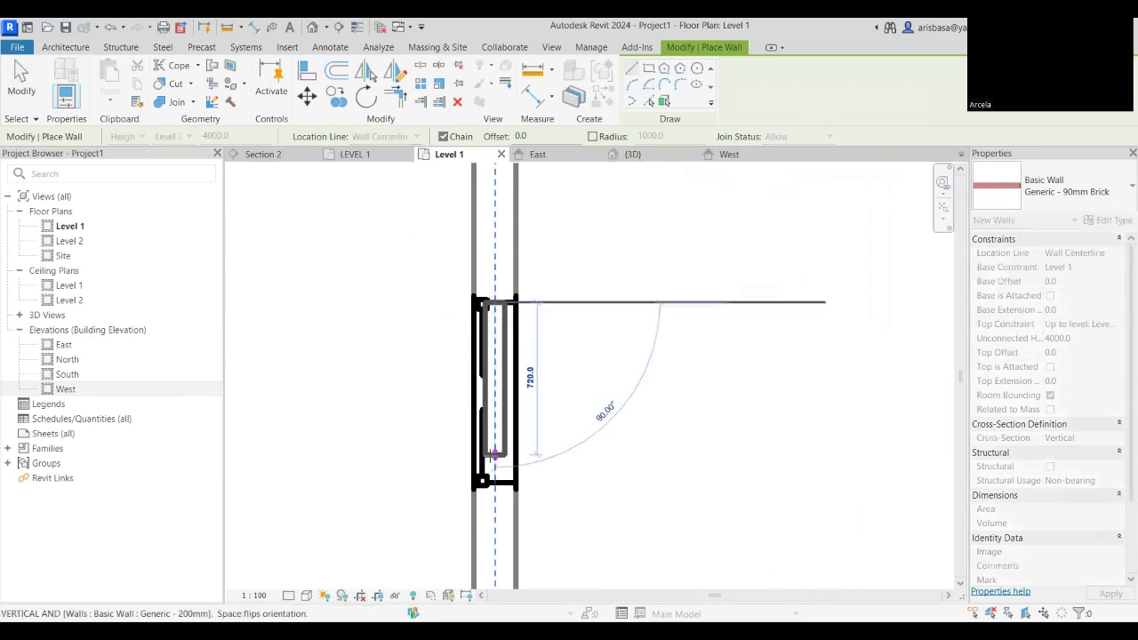
click(494, 481)
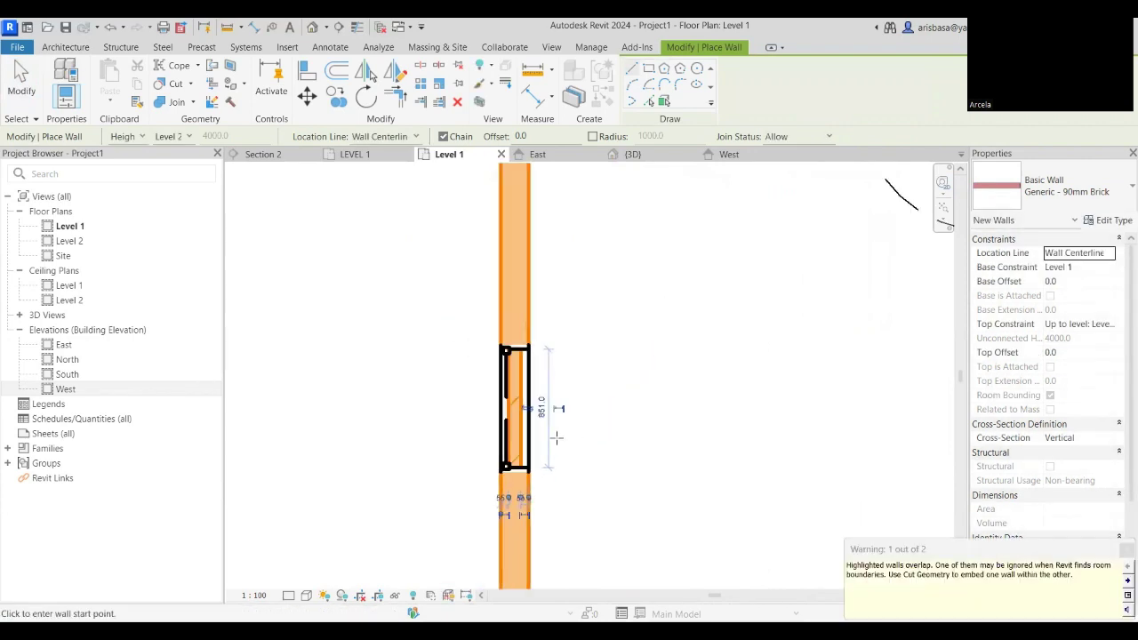
scroll(542, 409, down, 3)
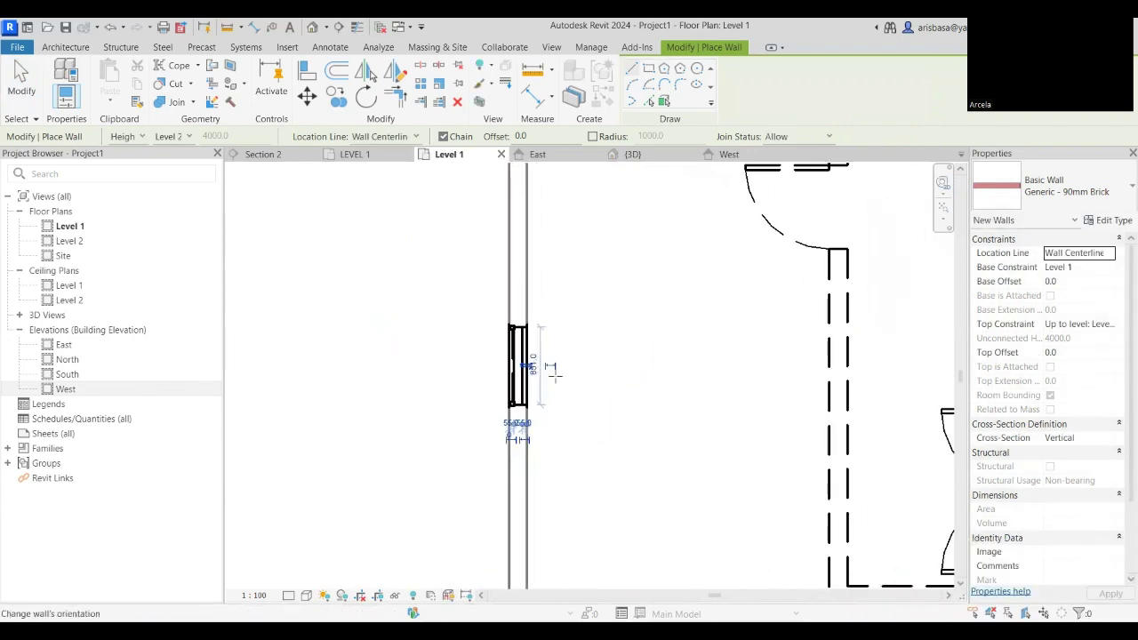
scroll(569, 320, down, 2)
scroll(501, 388, up, 5)
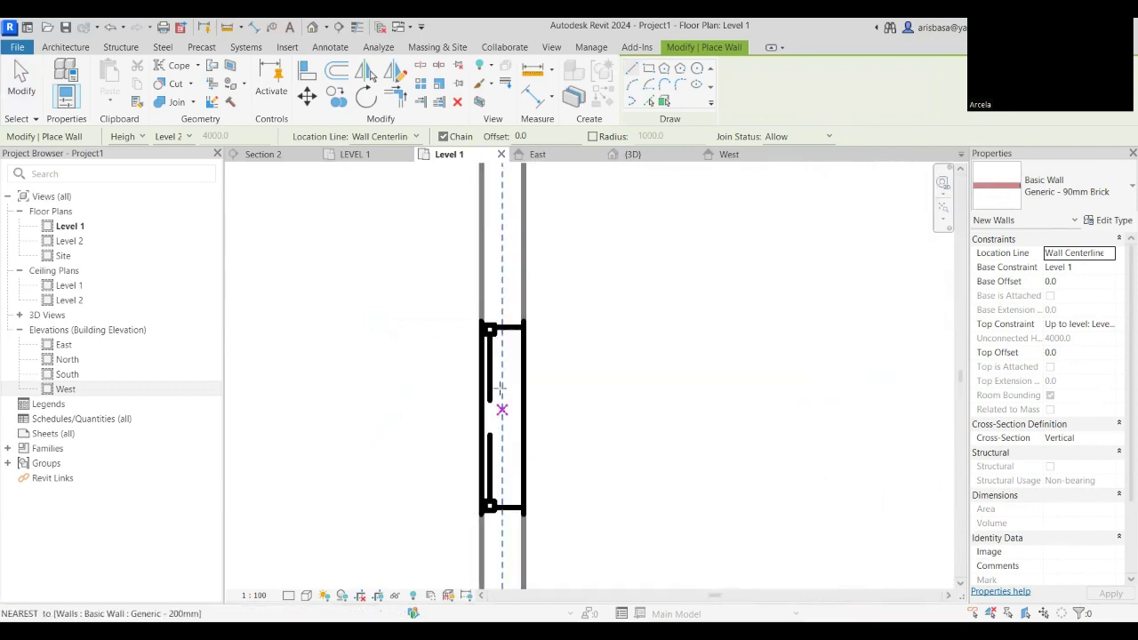
click(503, 327)
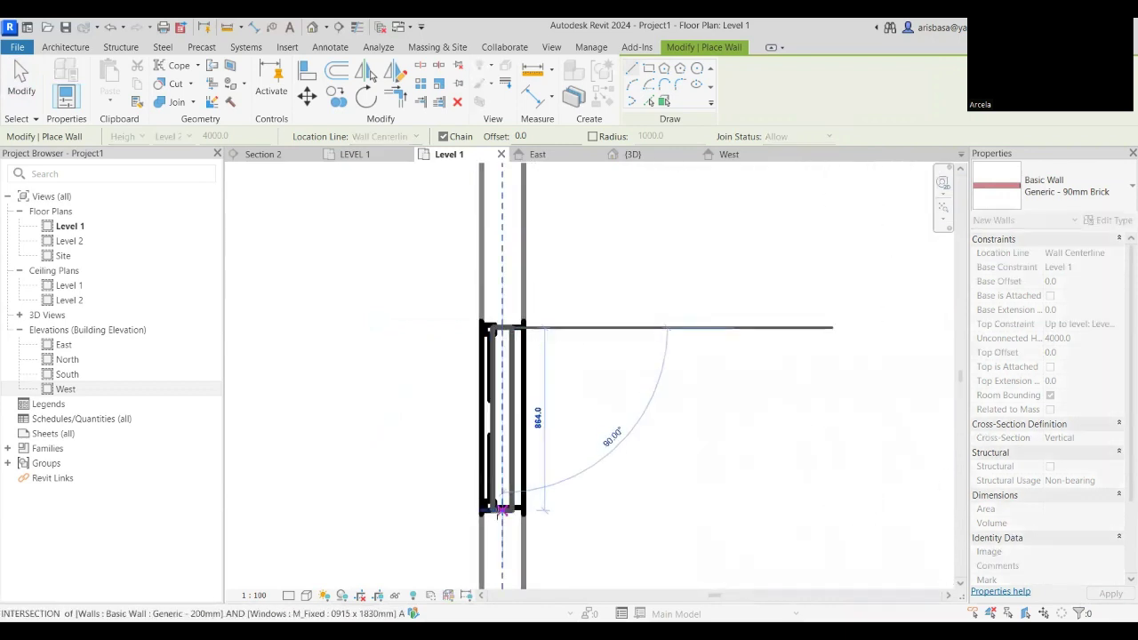
click(503, 510)
key(Escape)
key(Escape)
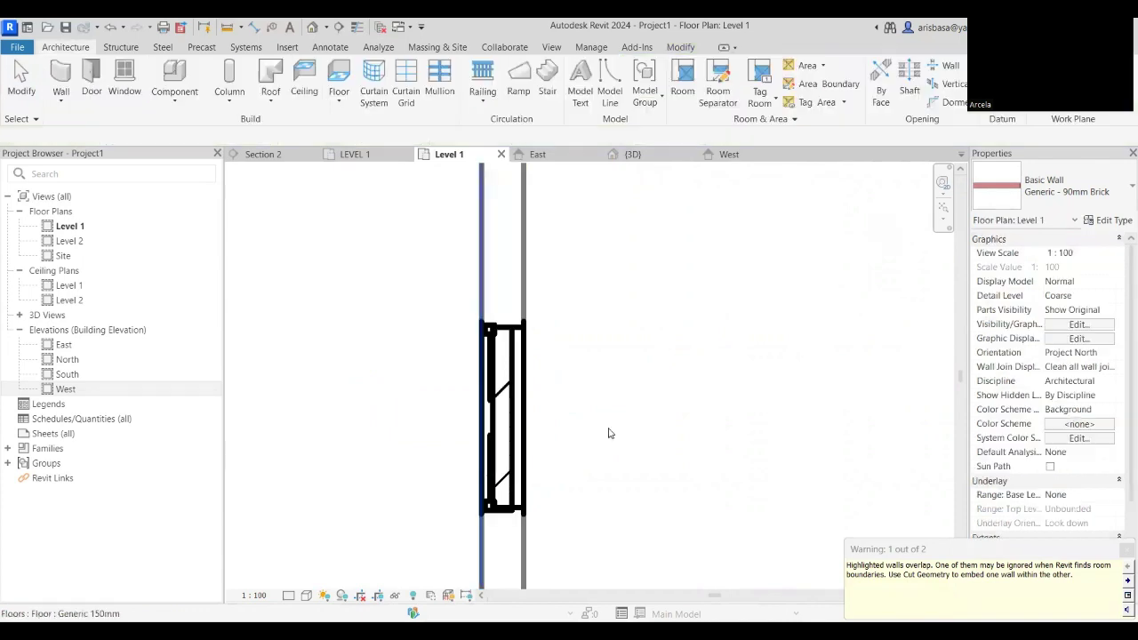
scroll(586, 431, down, 1)
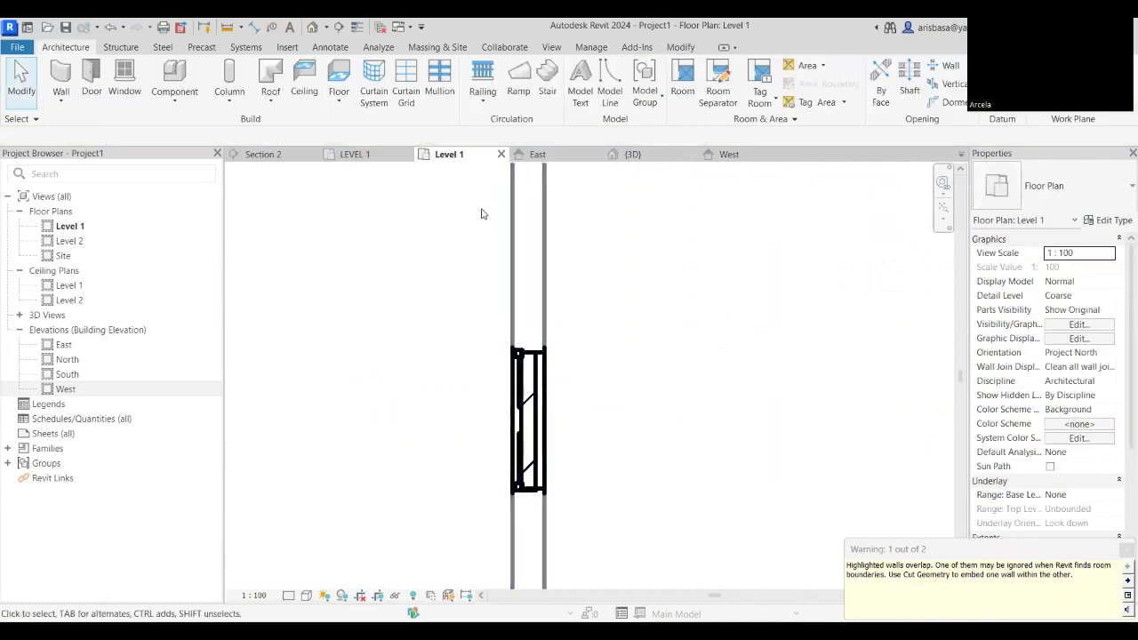
click(731, 155)
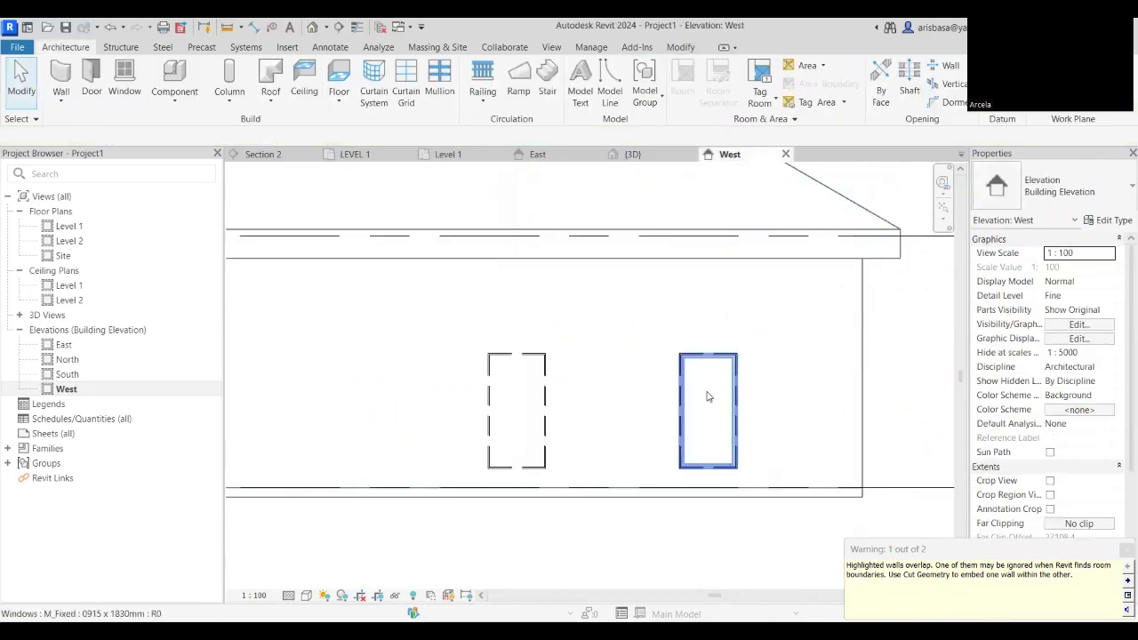
Glance at the 3D view, then check the middle window's phasing in the West elevation.
scroll(702, 414, down, 2)
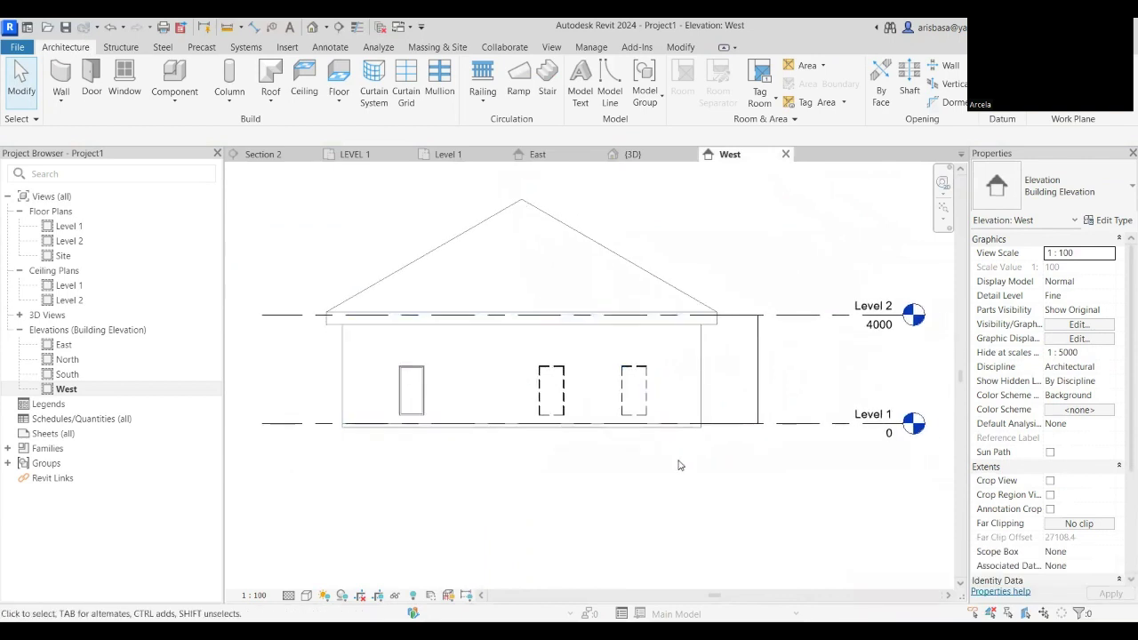
click(663, 157)
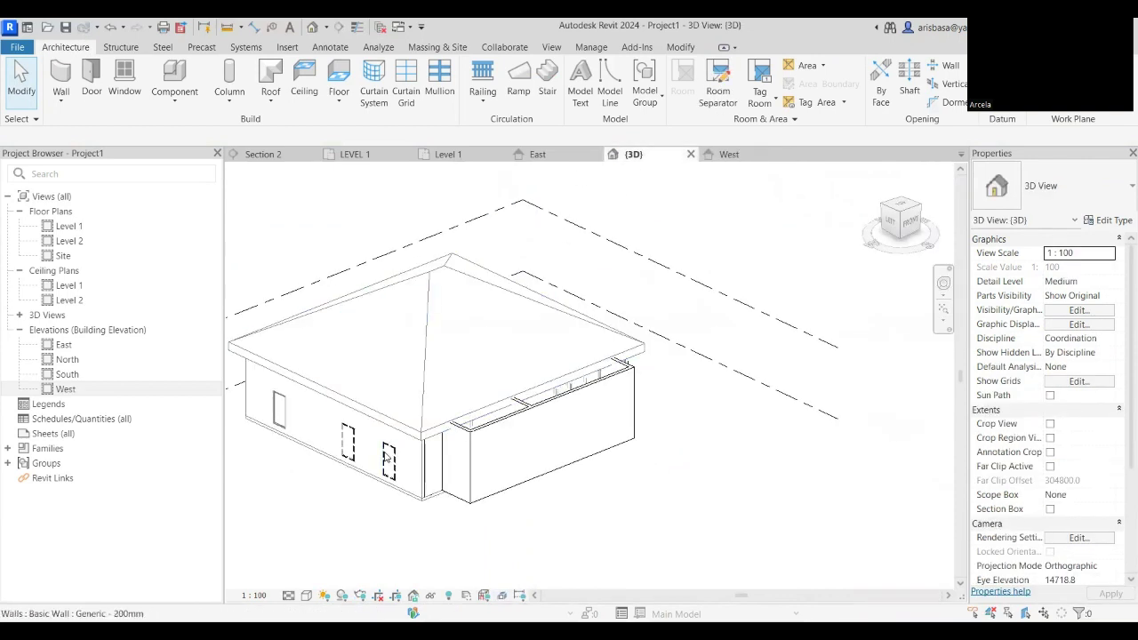
scroll(389, 470, up, 3)
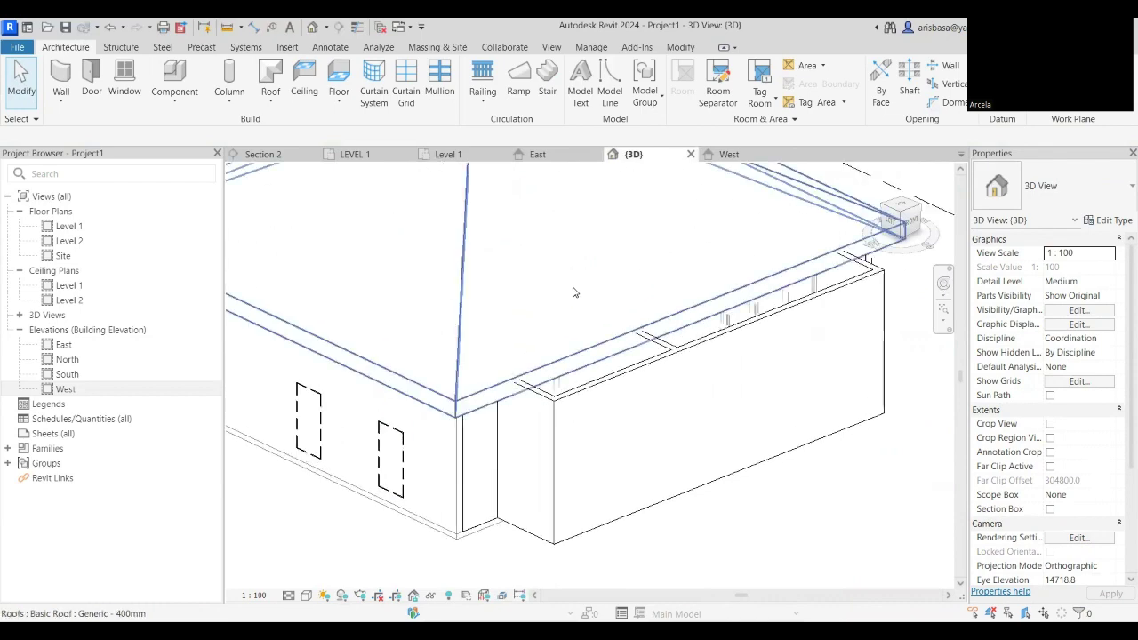
click(724, 156)
click(552, 406)
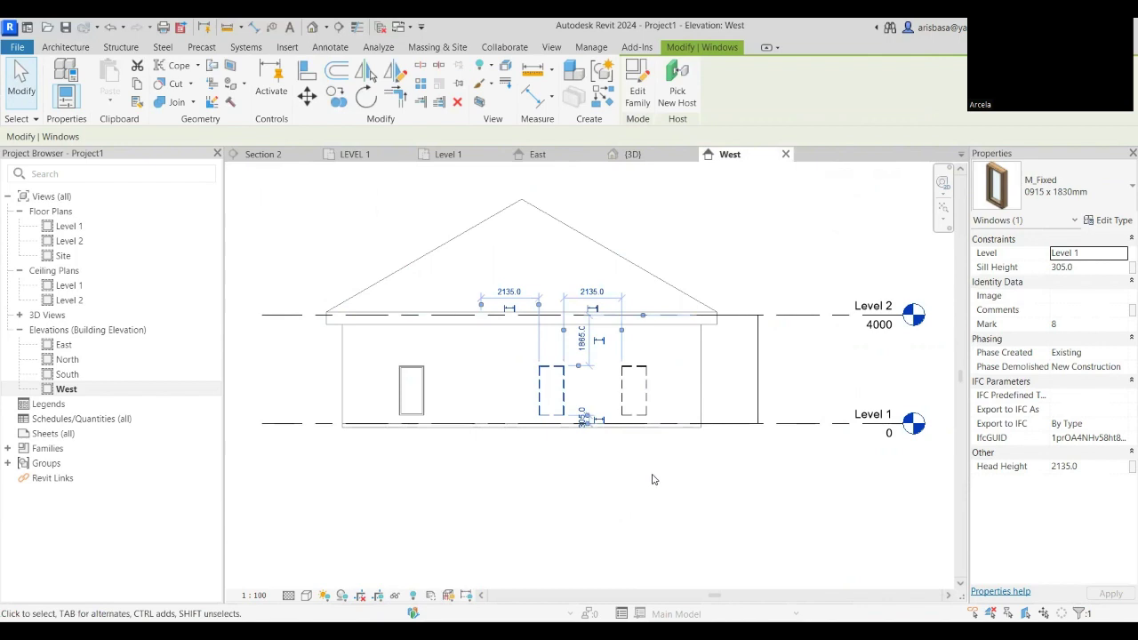
click(656, 486)
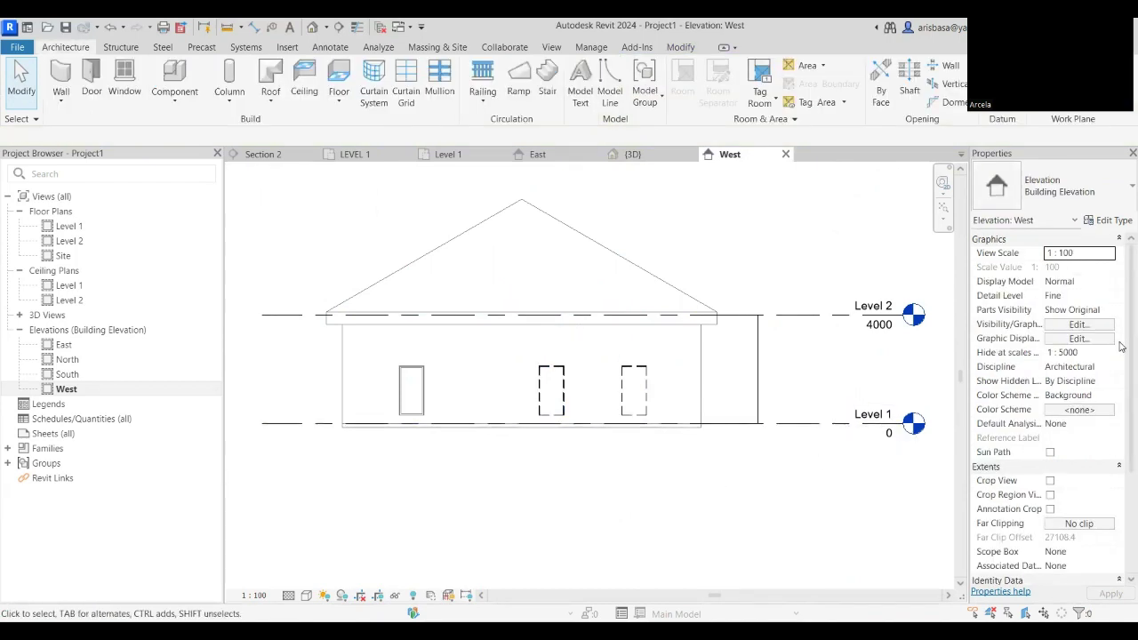
Open and cancel Assign View Template, then show the {3D} view.
scroll(1113, 397, down, 3)
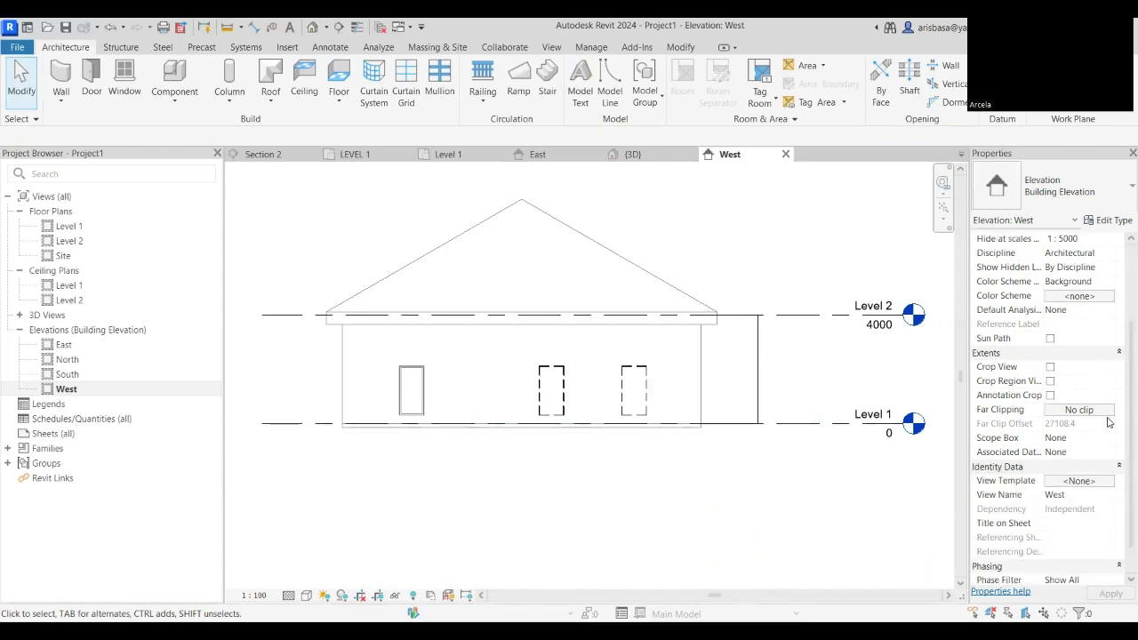
scroll(1106, 462, down, 1)
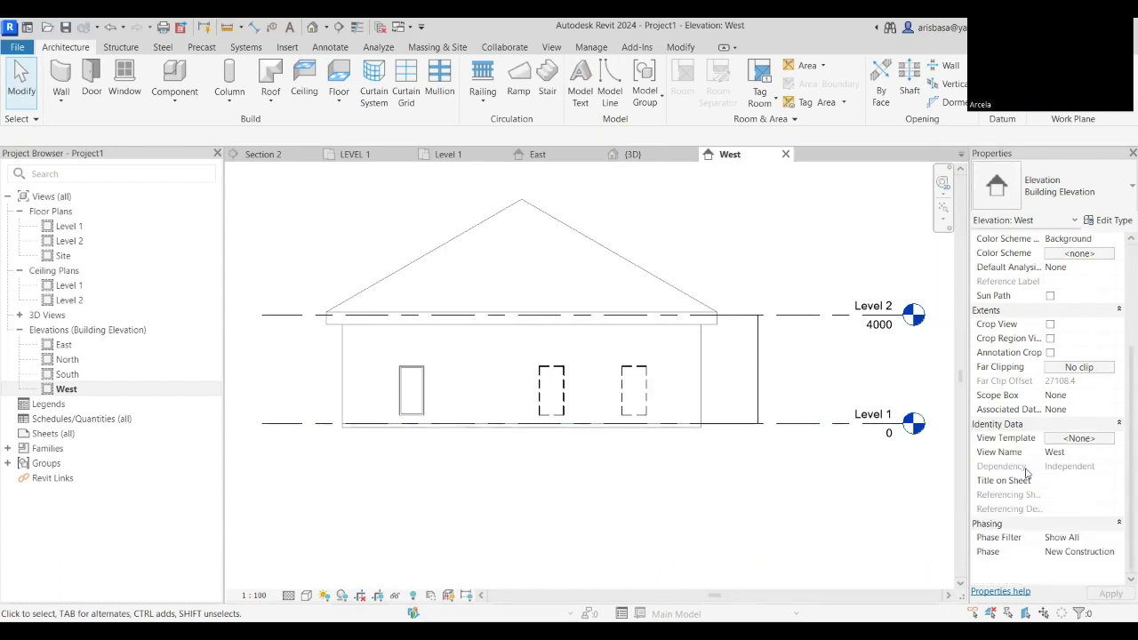
click(1086, 439)
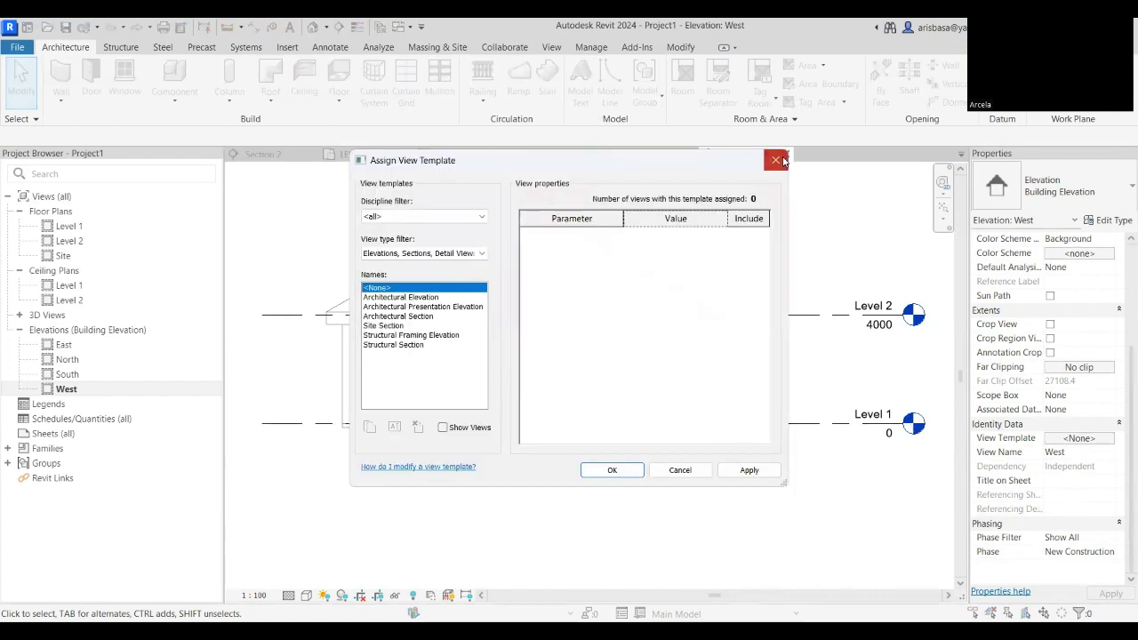
key(Escape)
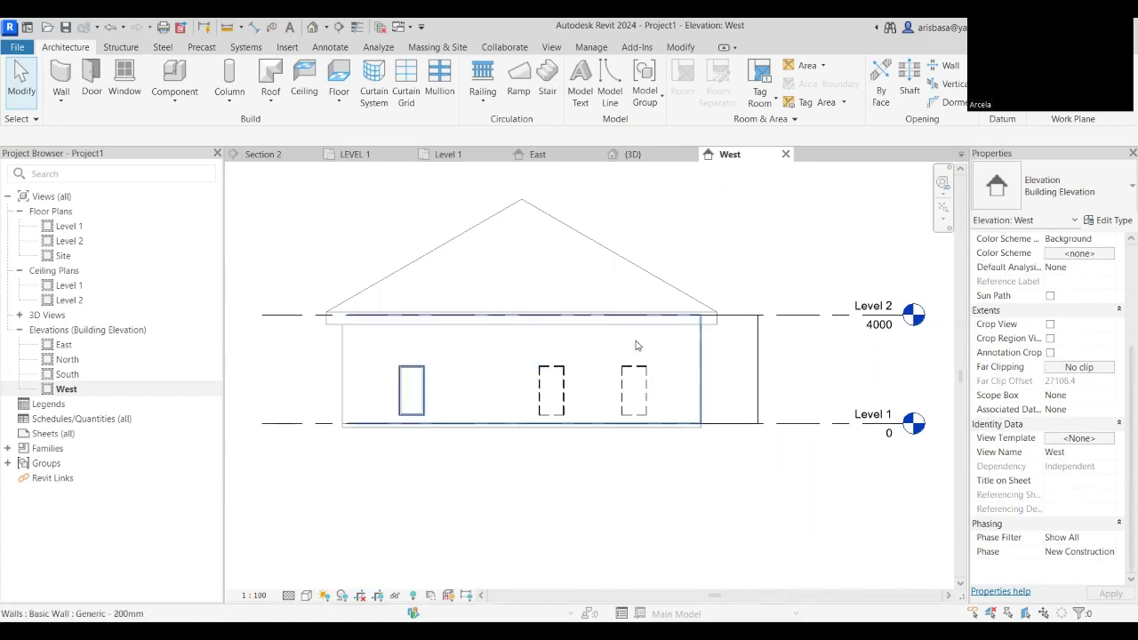
click(673, 160)
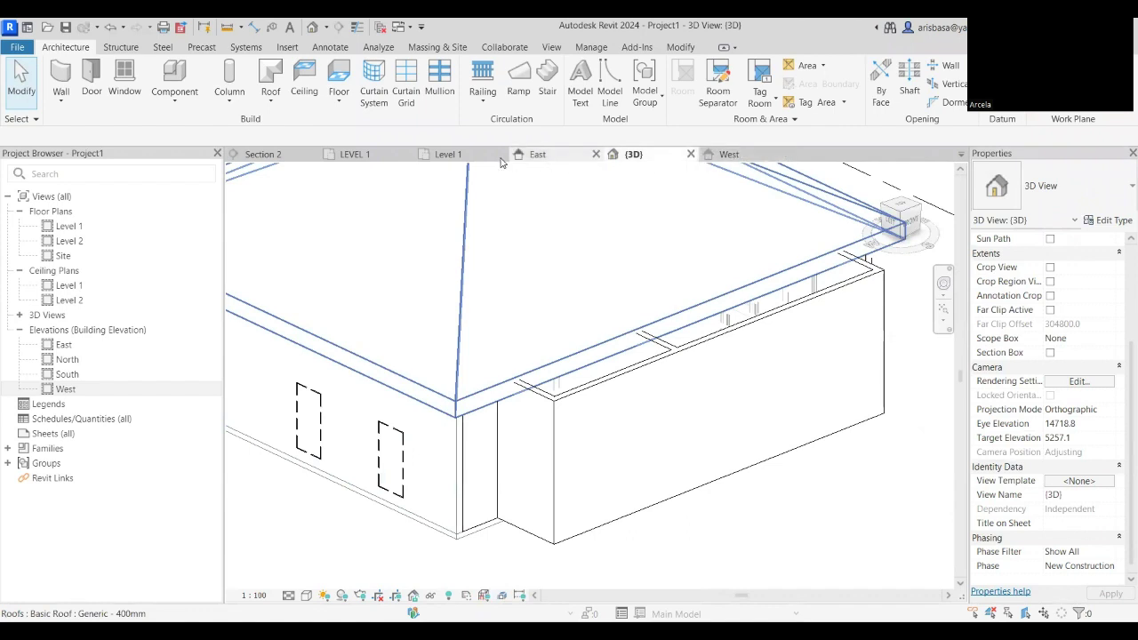
Confirm the Generic - 90mm Brick infill wall's Phase Created is New Construction, then return to West.
click(448, 155)
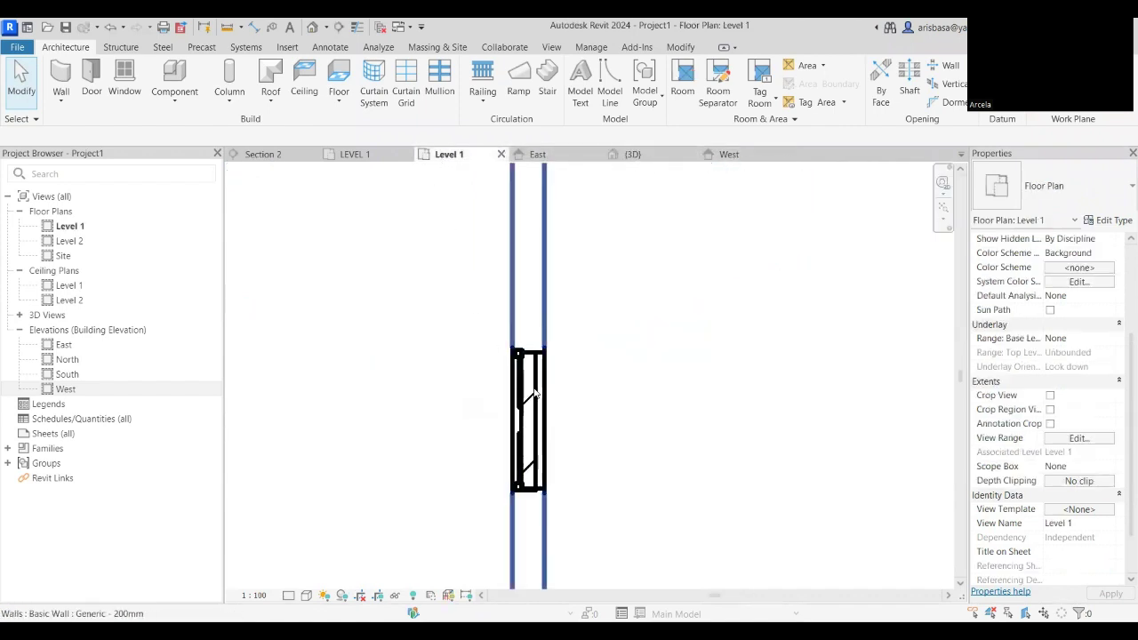
scroll(535, 395, up, 3)
click(525, 383)
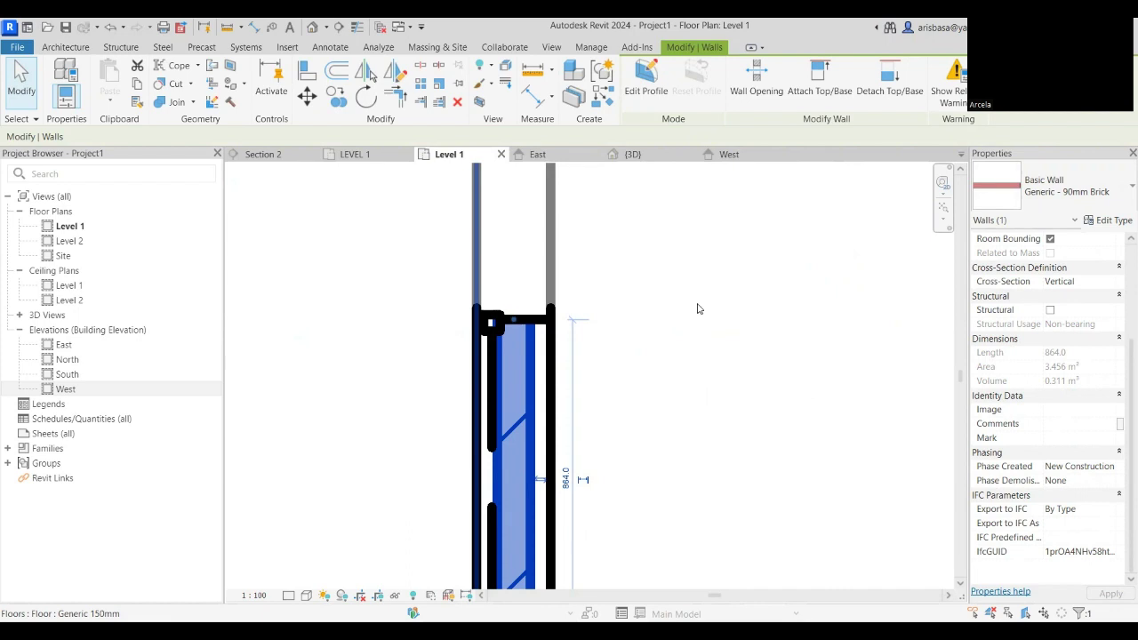
scroll(588, 352, down, 1)
click(594, 354)
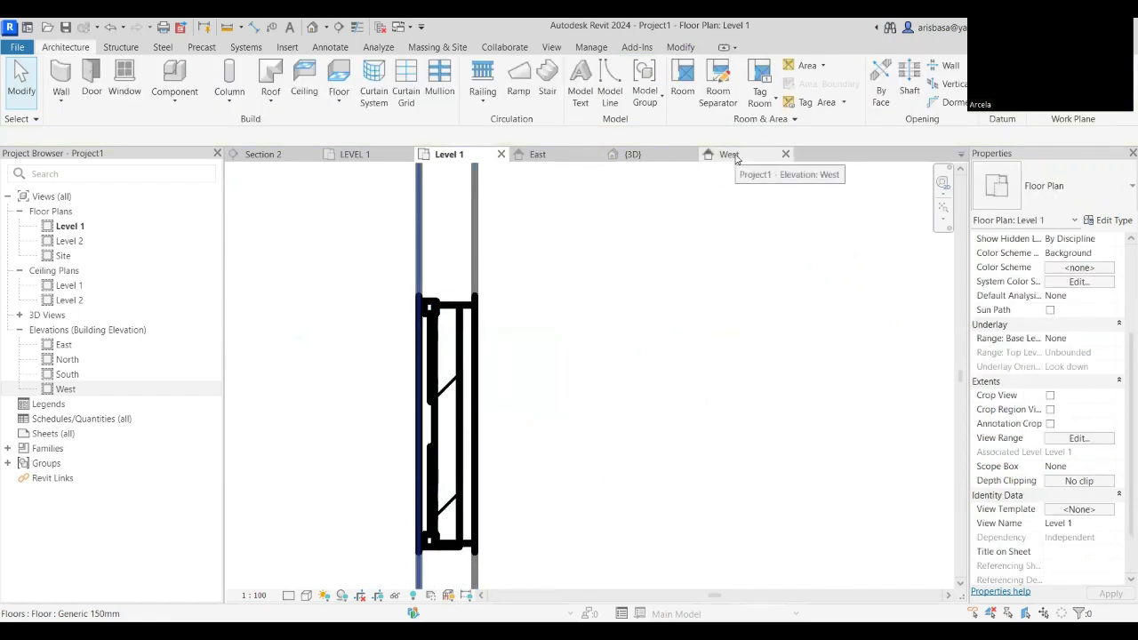
click(731, 155)
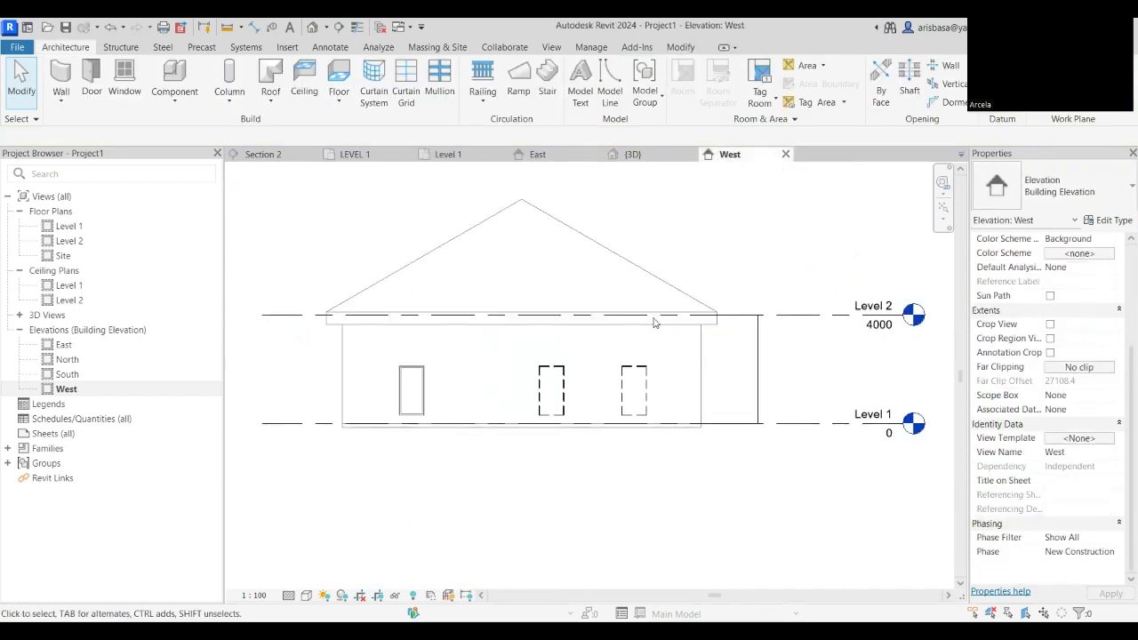
After checking the right-hand window, open the West view's Phase Filter dropdown in Properties.
click(634, 405)
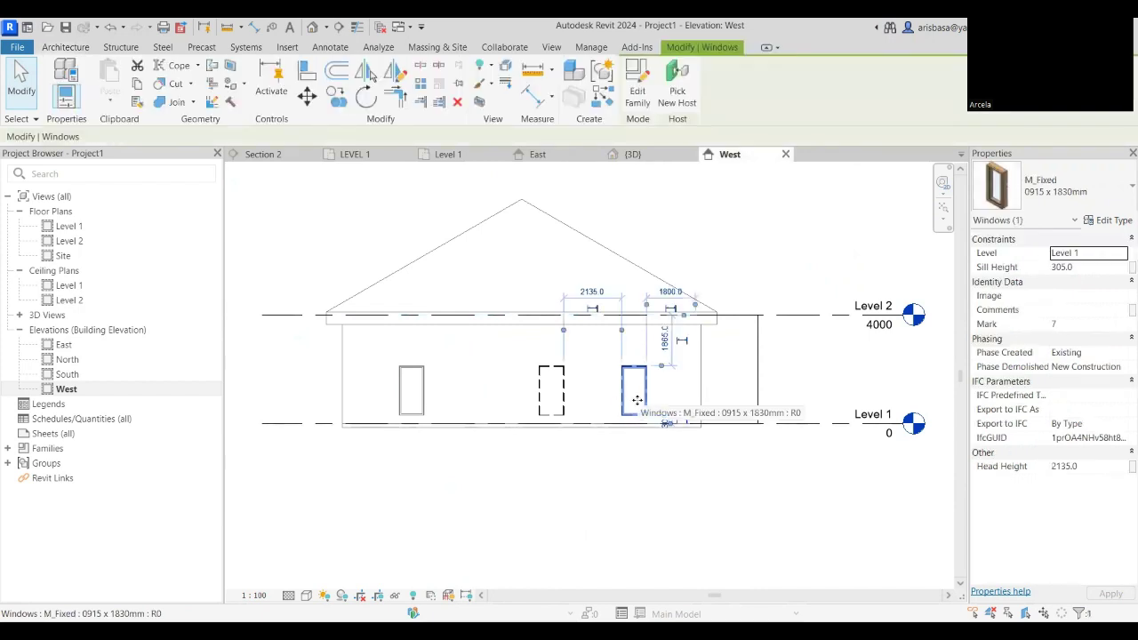
key(Escape)
scroll(634, 400, up, 2)
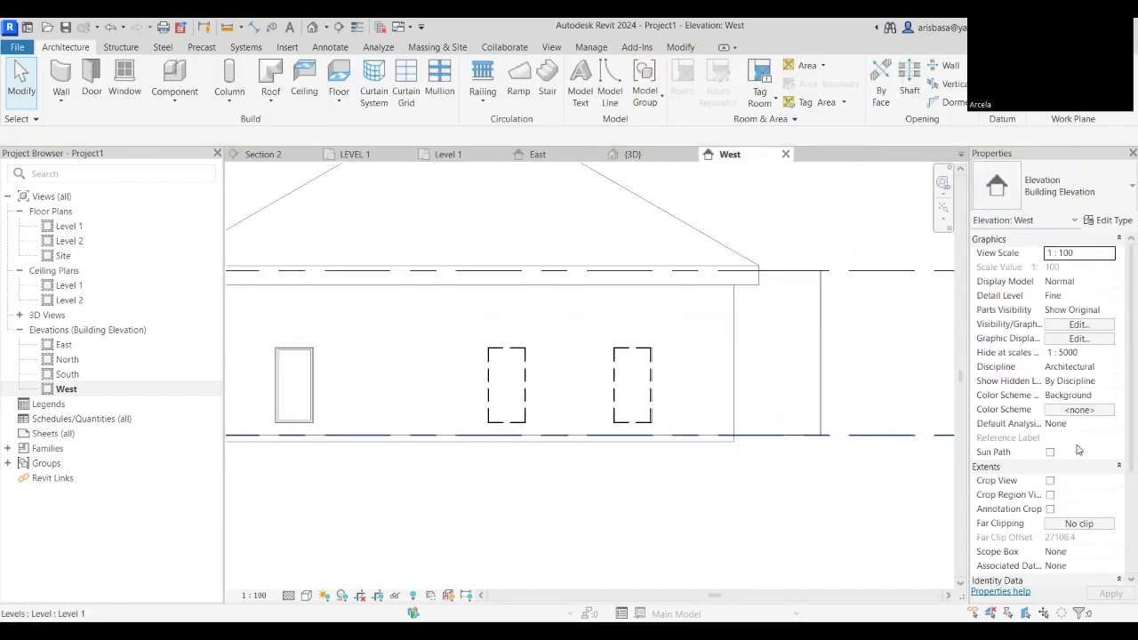
scroll(1079, 454, down, 2)
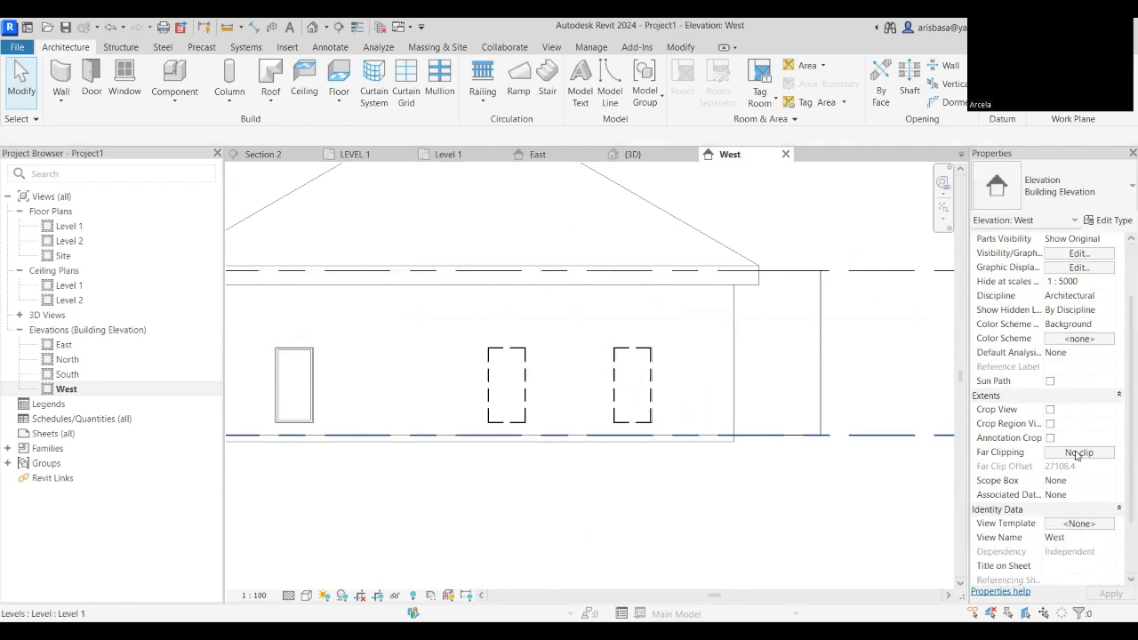
scroll(1077, 455, down, 2)
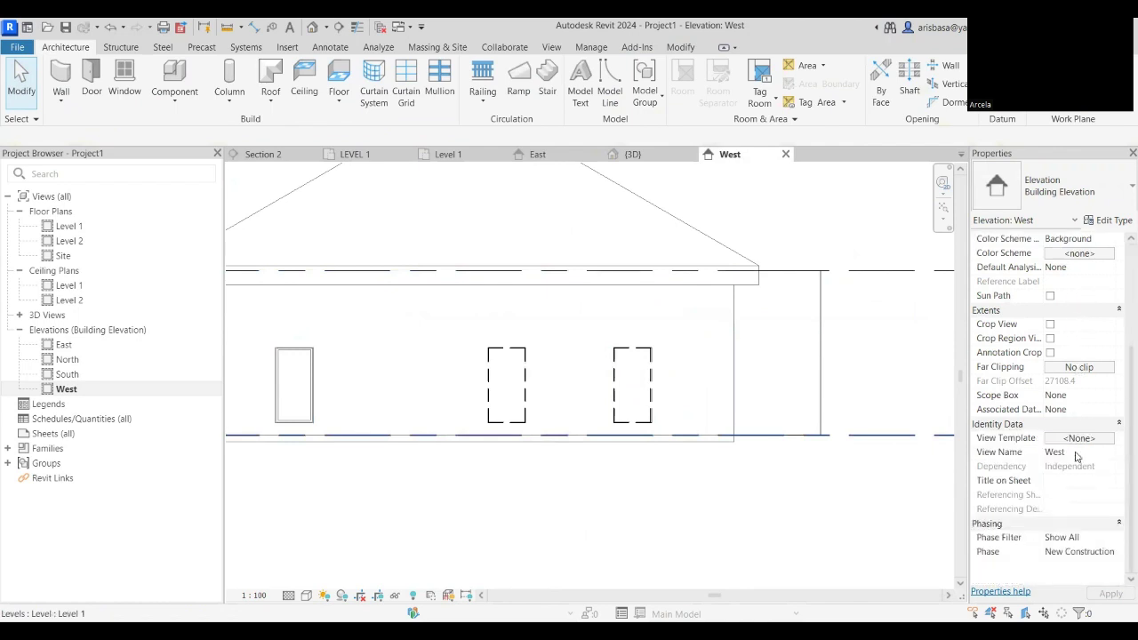
click(1111, 541)
click(1111, 541)
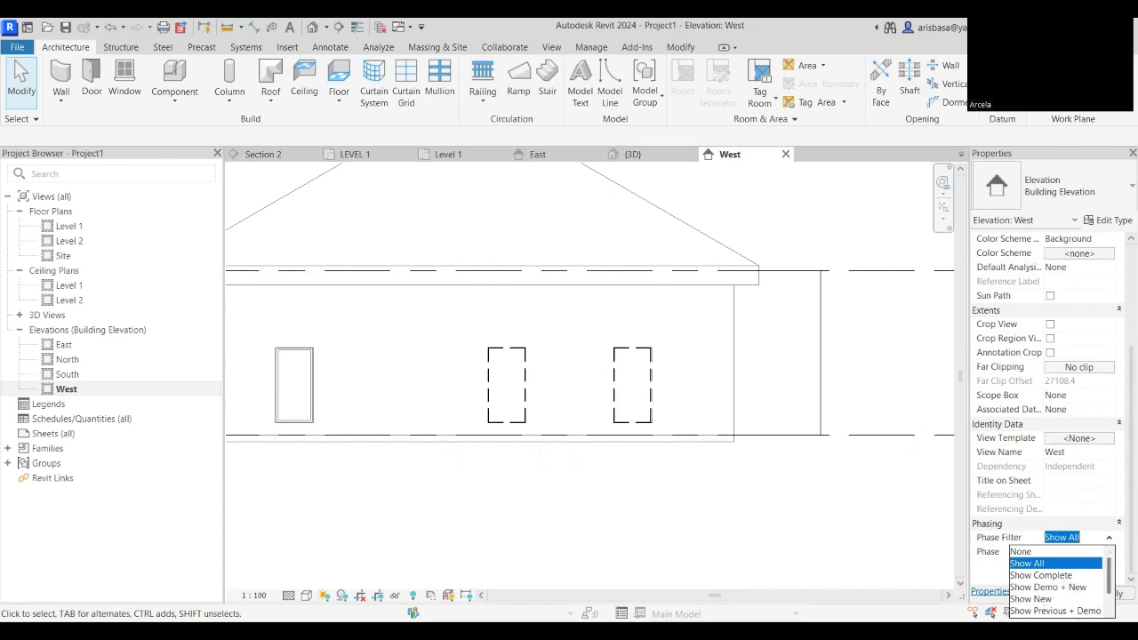
Set the phase filter to Show New, then shorten the brick wall right of the door.
click(1030, 598)
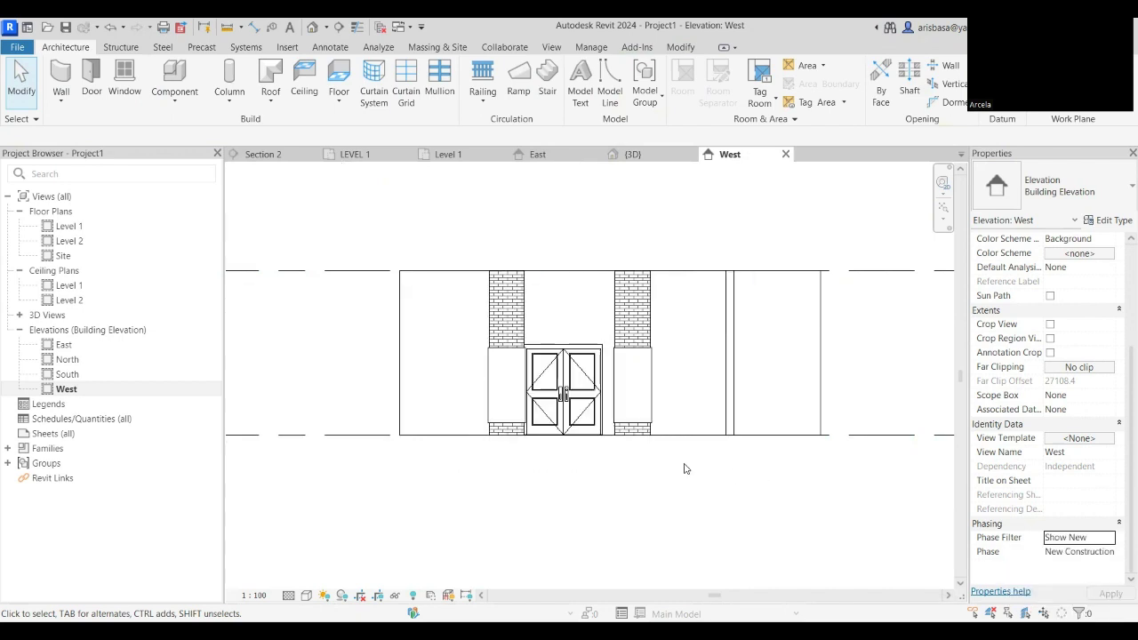
click(635, 377)
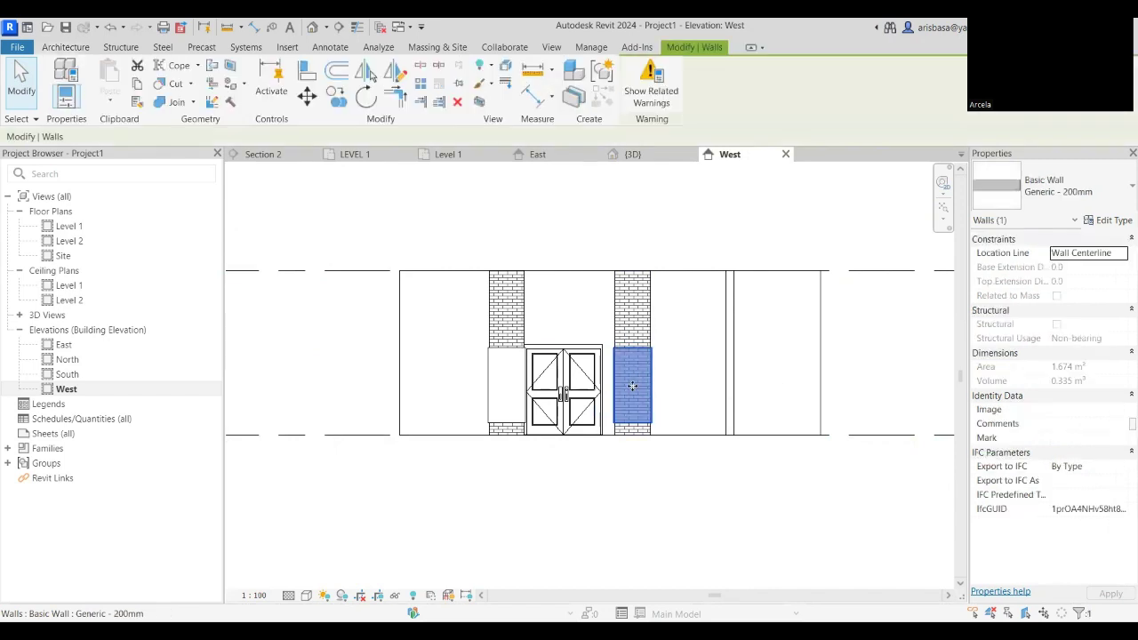
click(642, 306)
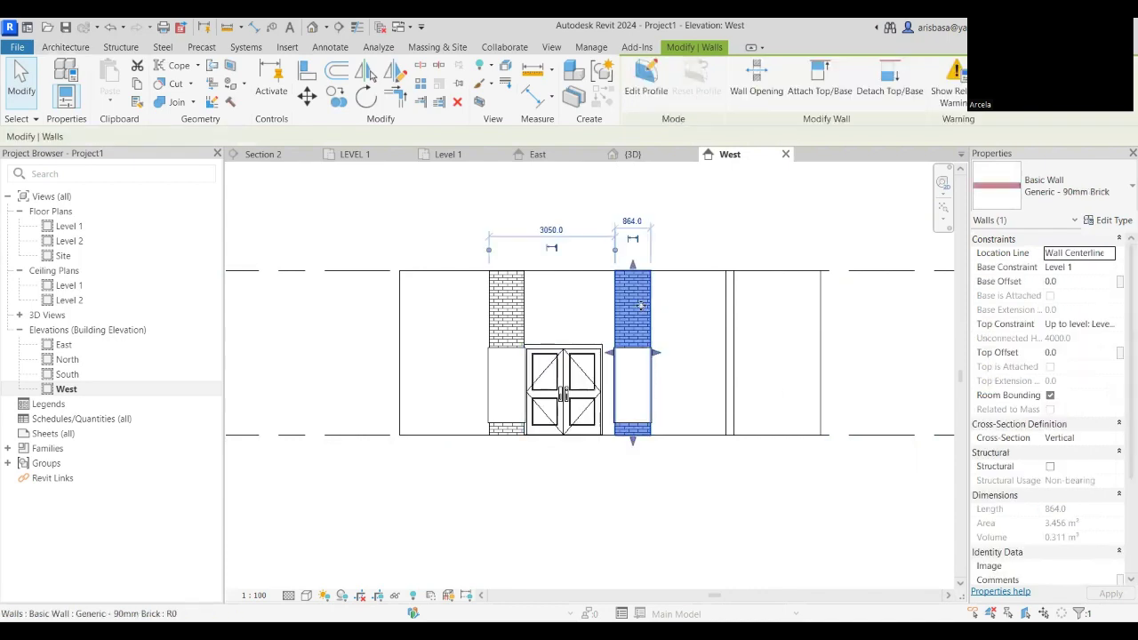
scroll(631, 281, up, 2)
scroll(632, 281, up, 1)
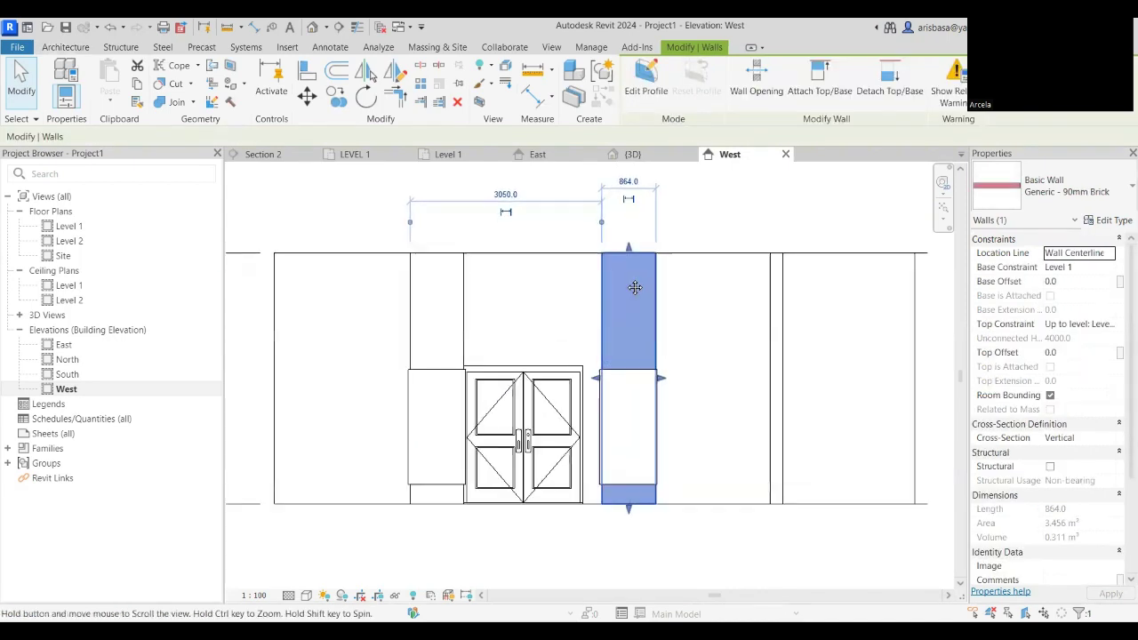
drag(630, 251, 626, 382)
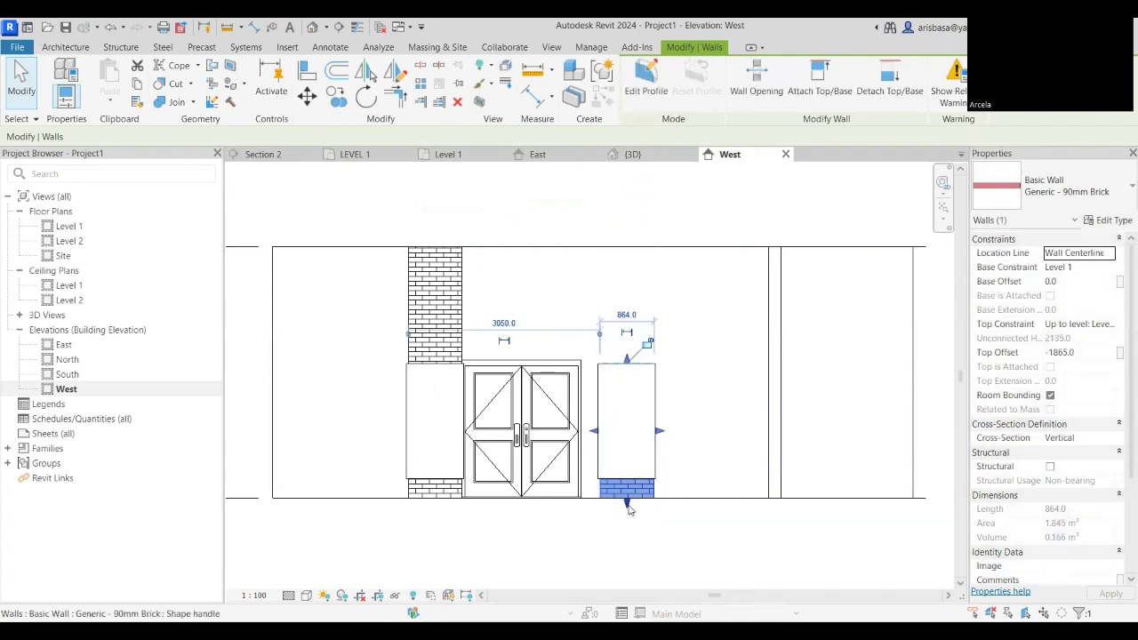
drag(627, 505, 627, 481)
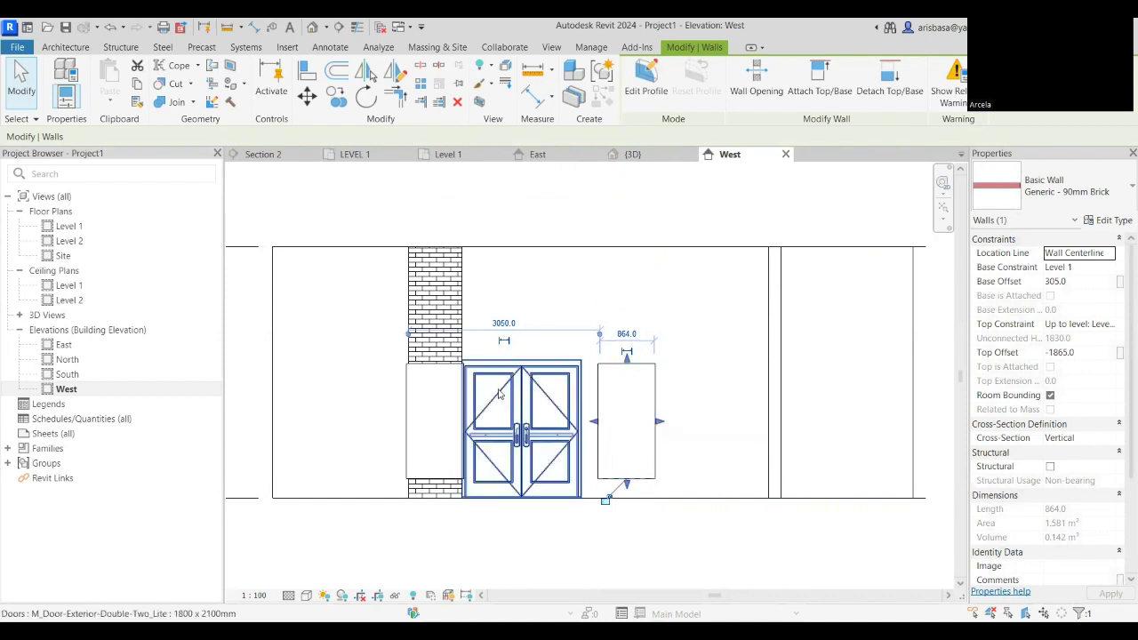
Lower the left brick wall's top to the door head and lift its base off the floor.
click(444, 264)
drag(435, 241, 435, 359)
drag(436, 503, 438, 485)
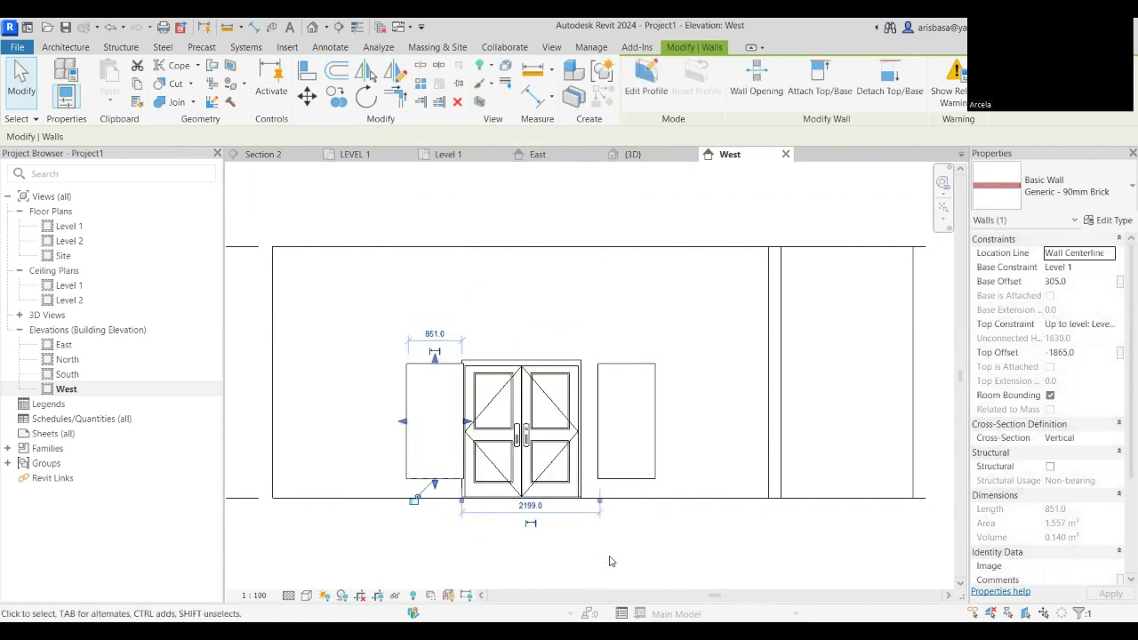
click(607, 561)
click(632, 474)
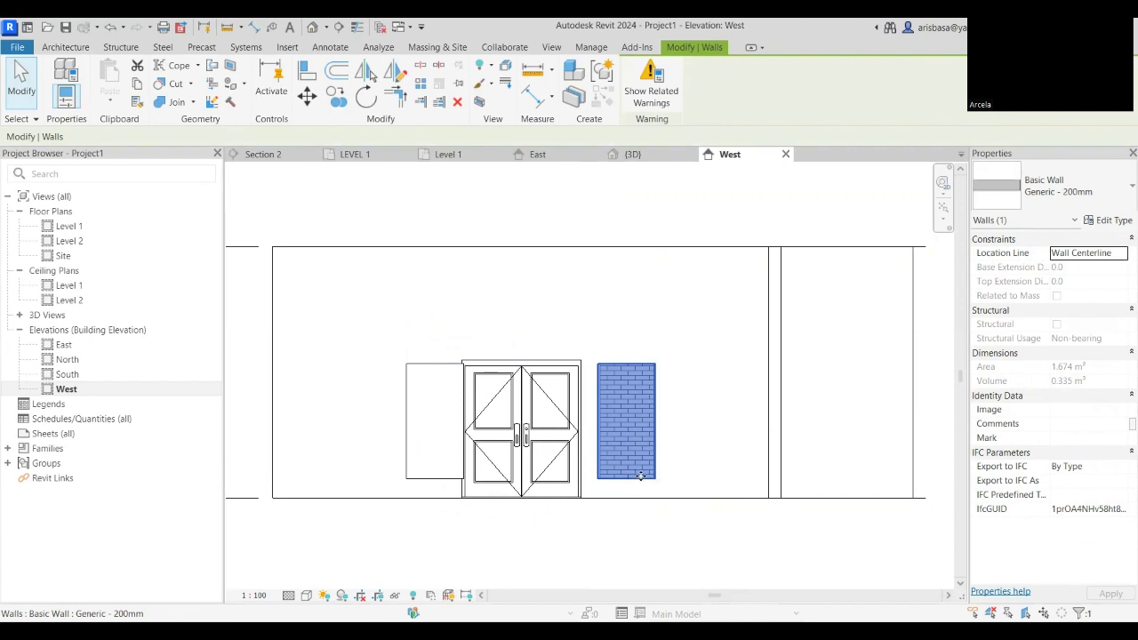
click(660, 419)
click(659, 416)
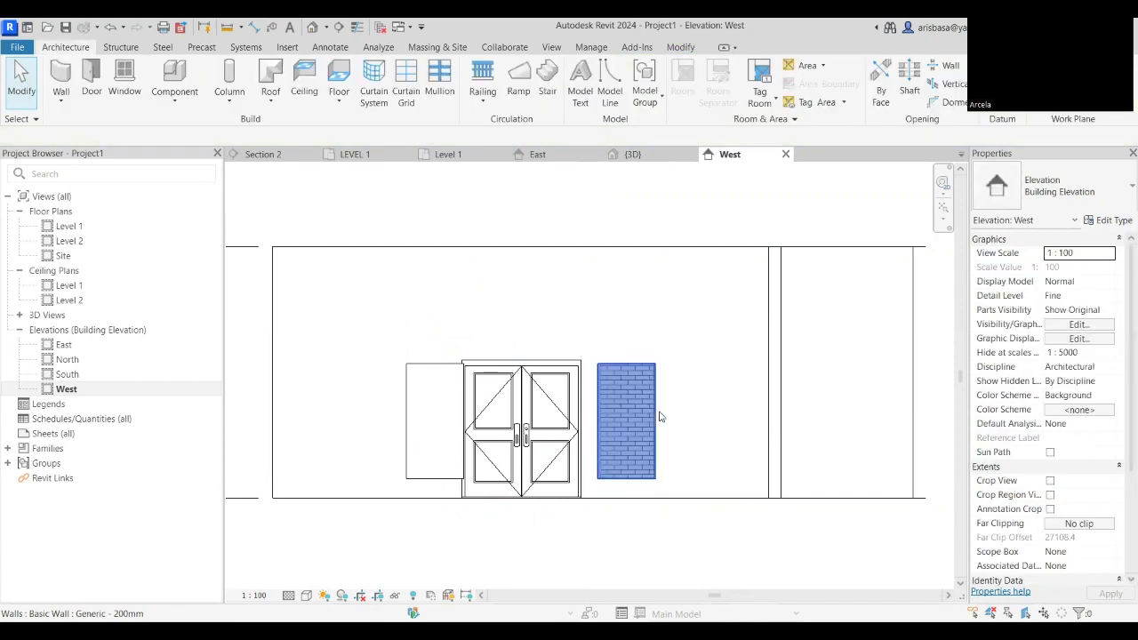
click(673, 534)
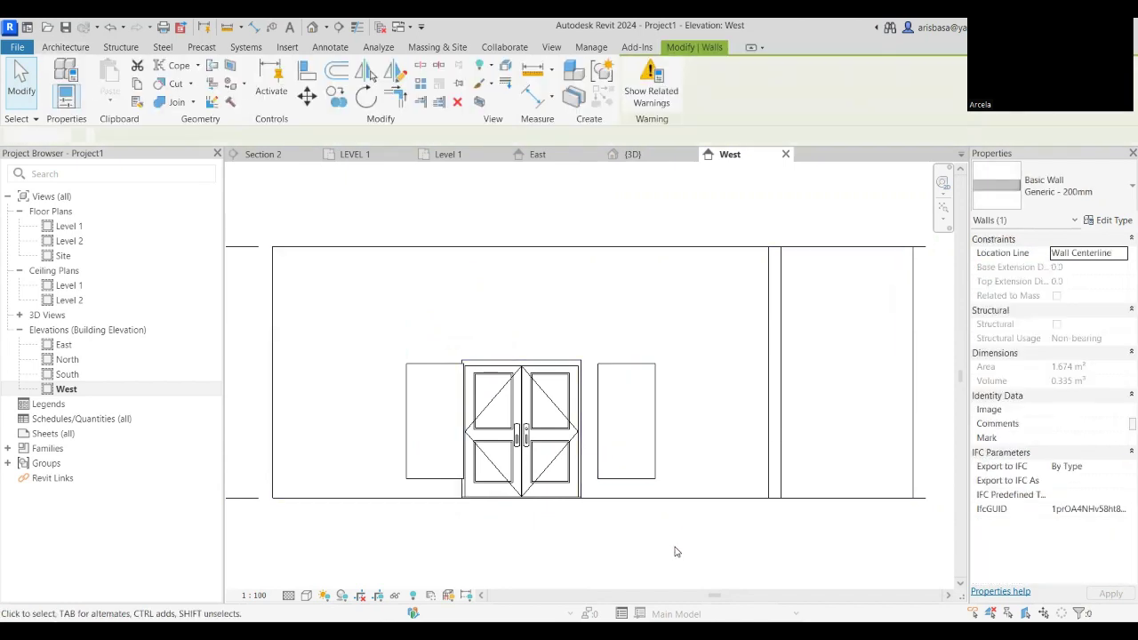
scroll(673, 528, down, 3)
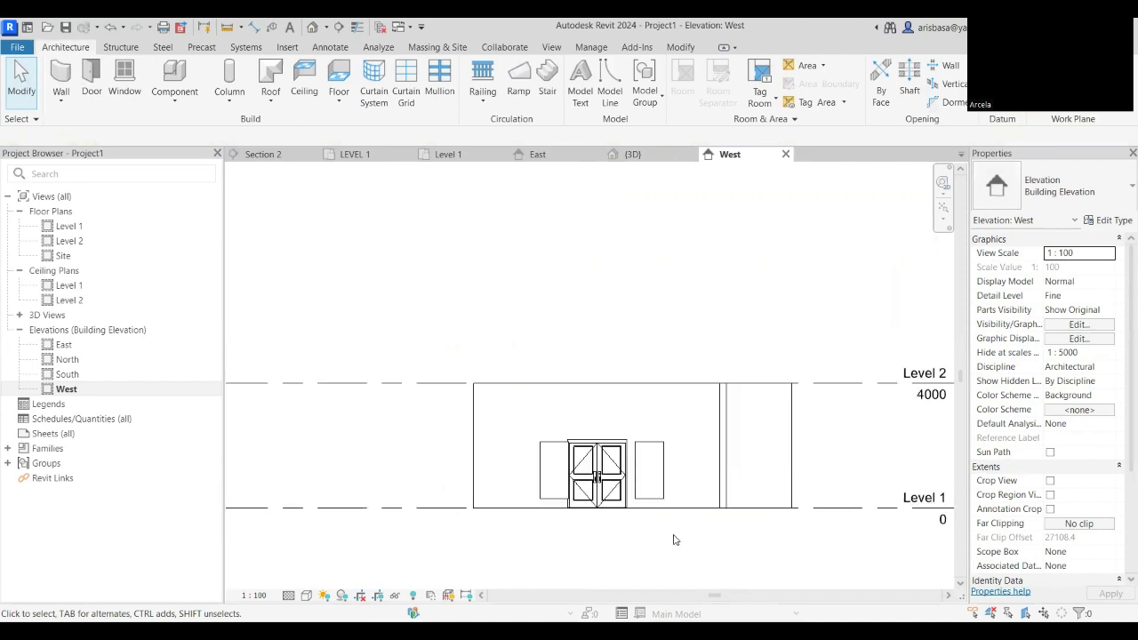
middle_drag(671, 539, 658, 518)
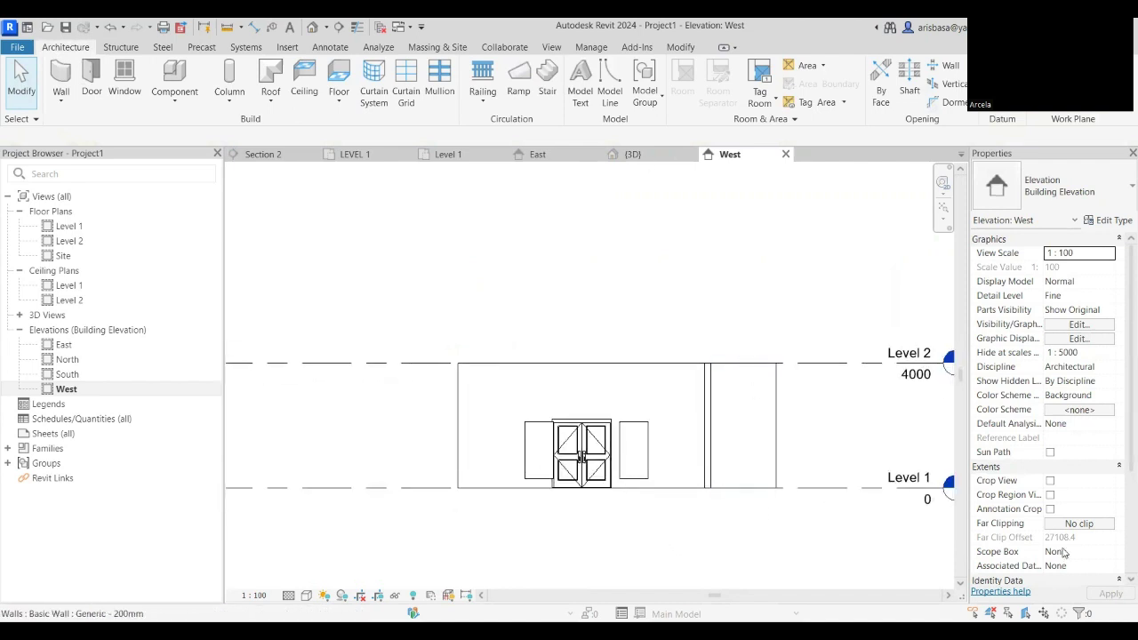
drag(1121, 412, 1122, 515)
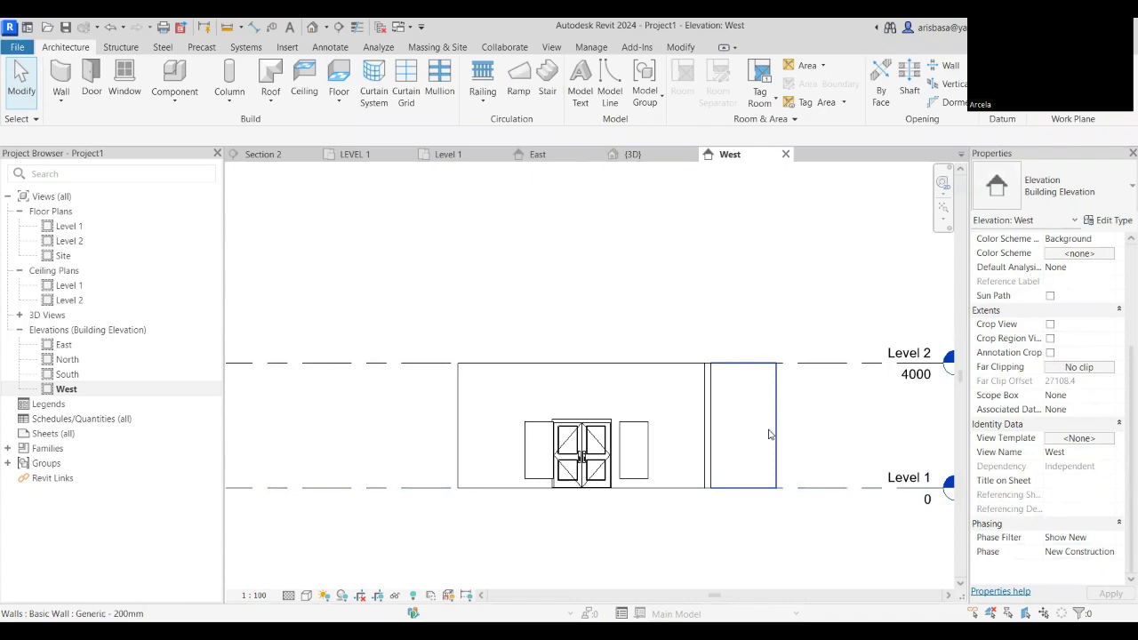
scroll(744, 477, down, 2)
middle_drag(745, 476, 669, 498)
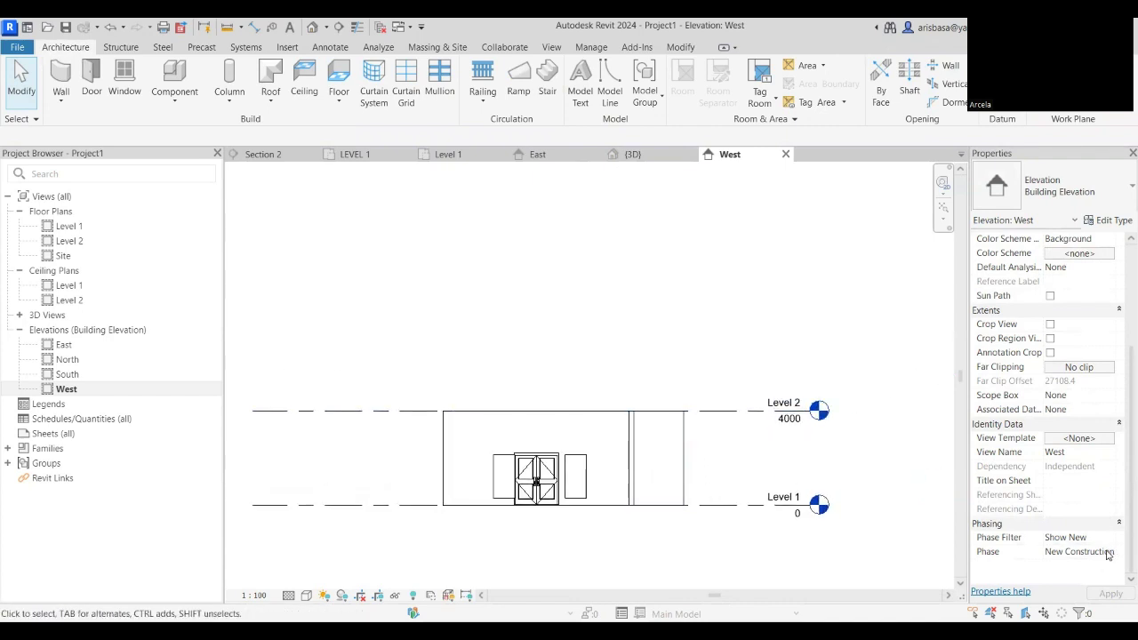
Change the West elevation's Phase Filter in Properties to Show Complete, revealing the roofed house.
click(1067, 538)
click(1109, 538)
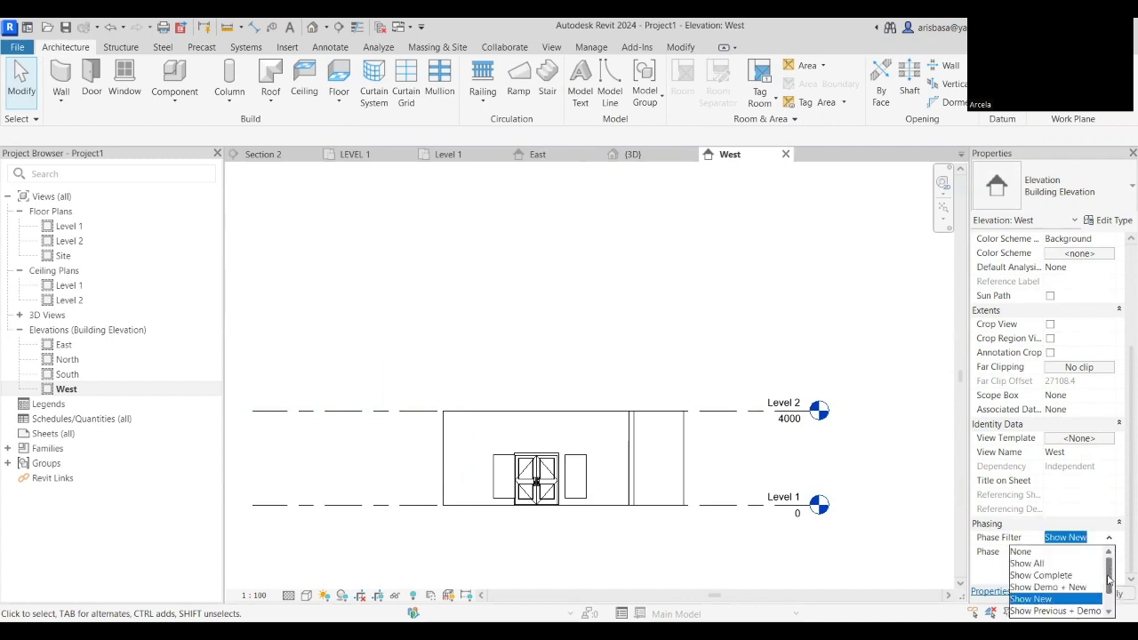
drag(1109, 580, 1111, 594)
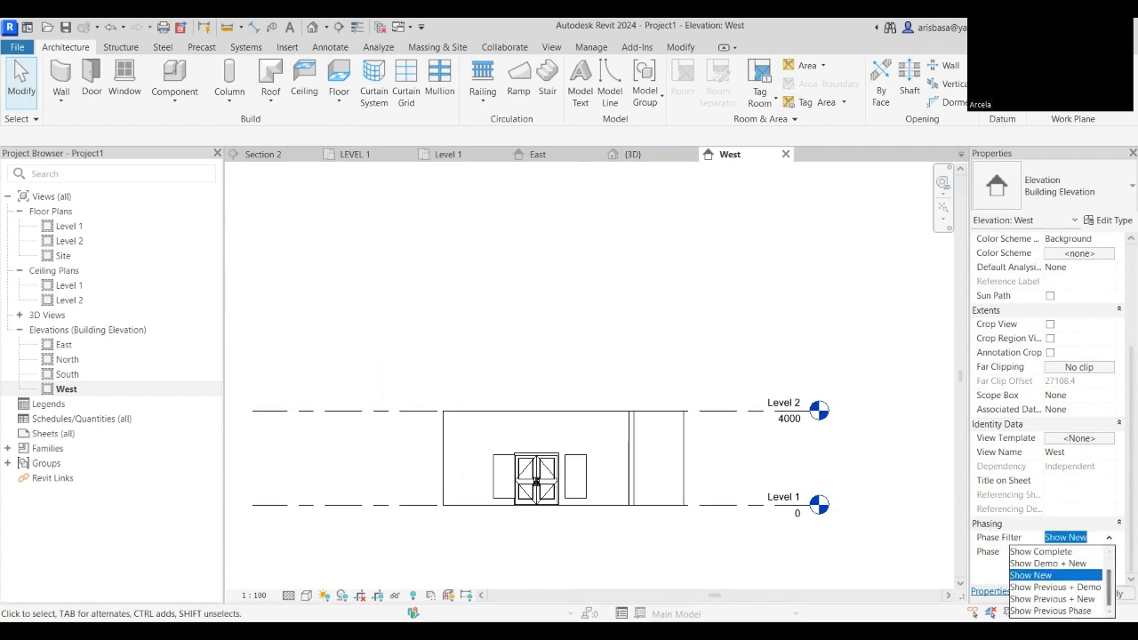
click(1050, 552)
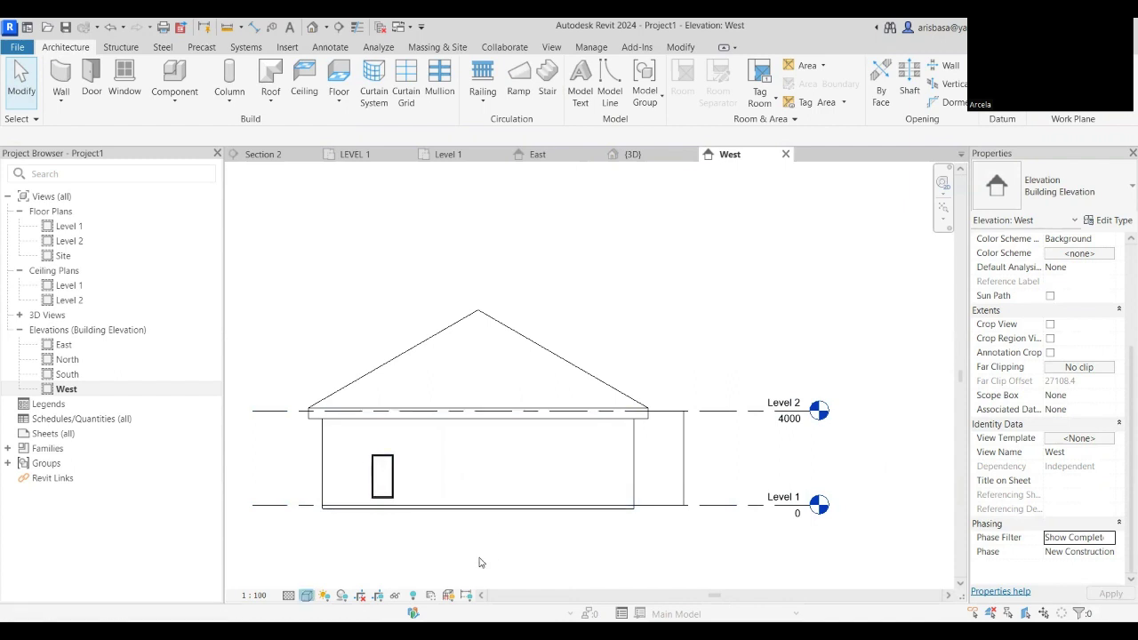
Switch the elevation to Shaded and zoom in to select the small 90mm brick wall.
click(307, 595)
click(330, 536)
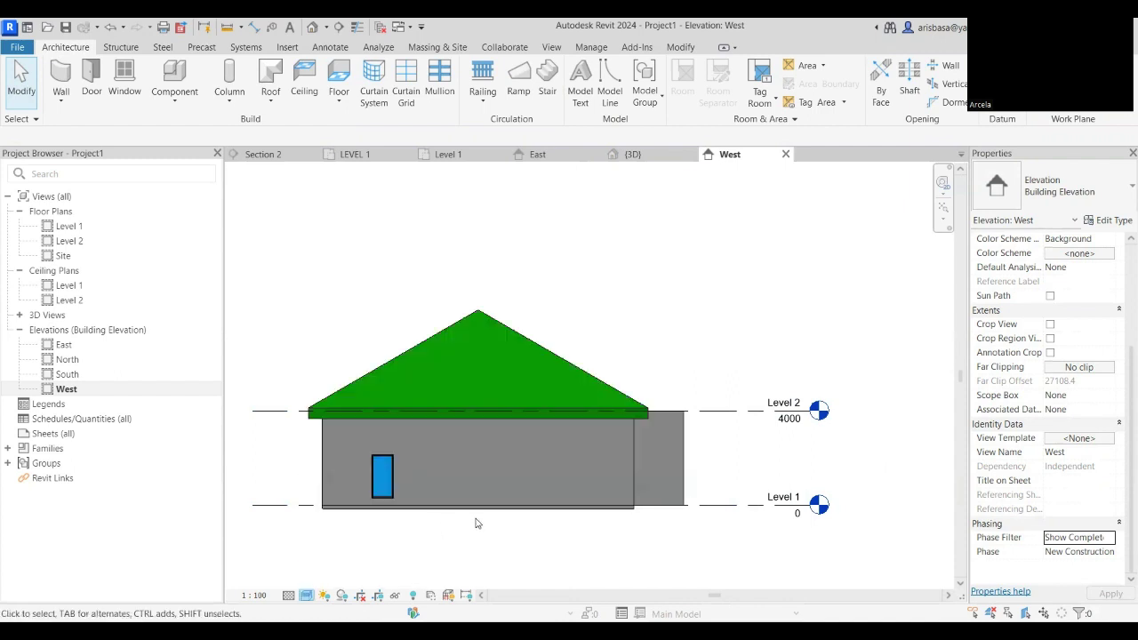
middle_drag(628, 550, 697, 528)
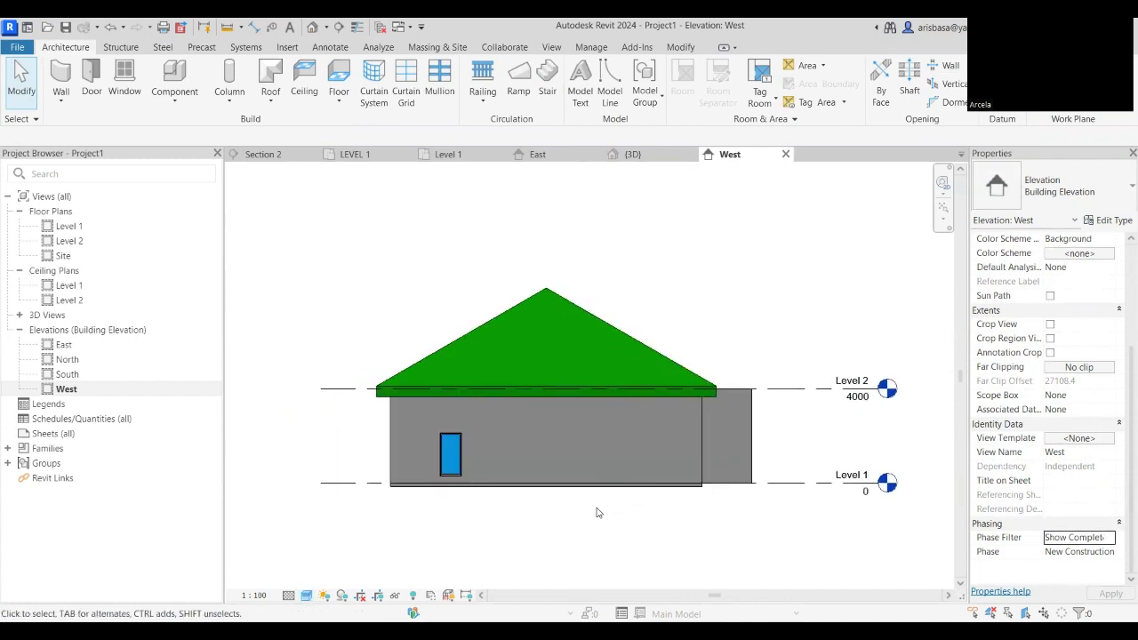
scroll(598, 529, up, 3)
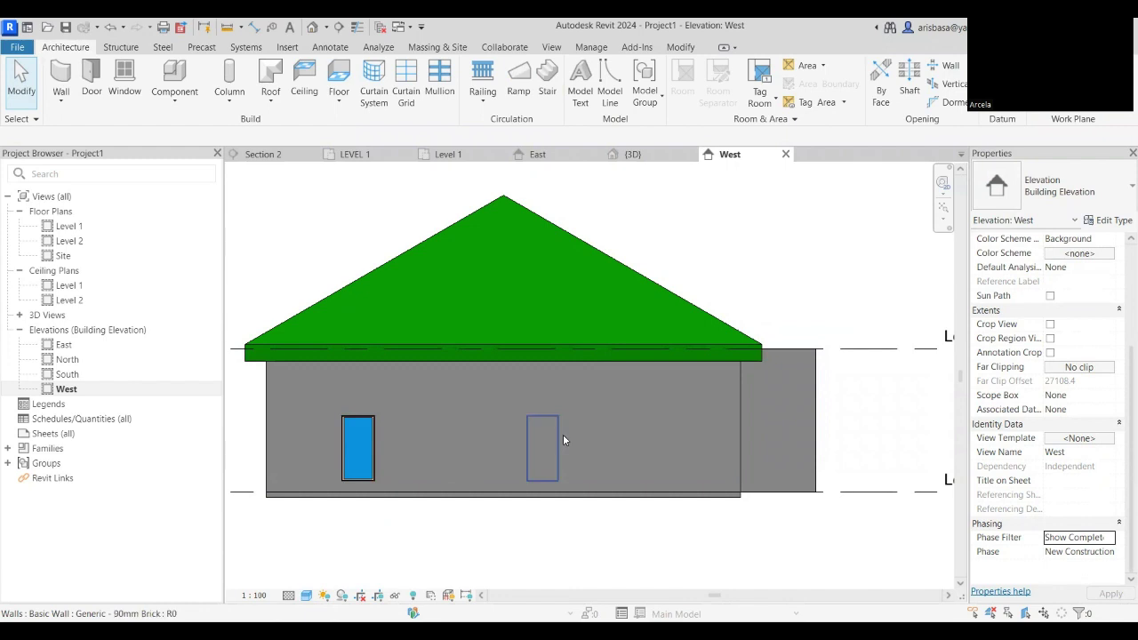
click(557, 436)
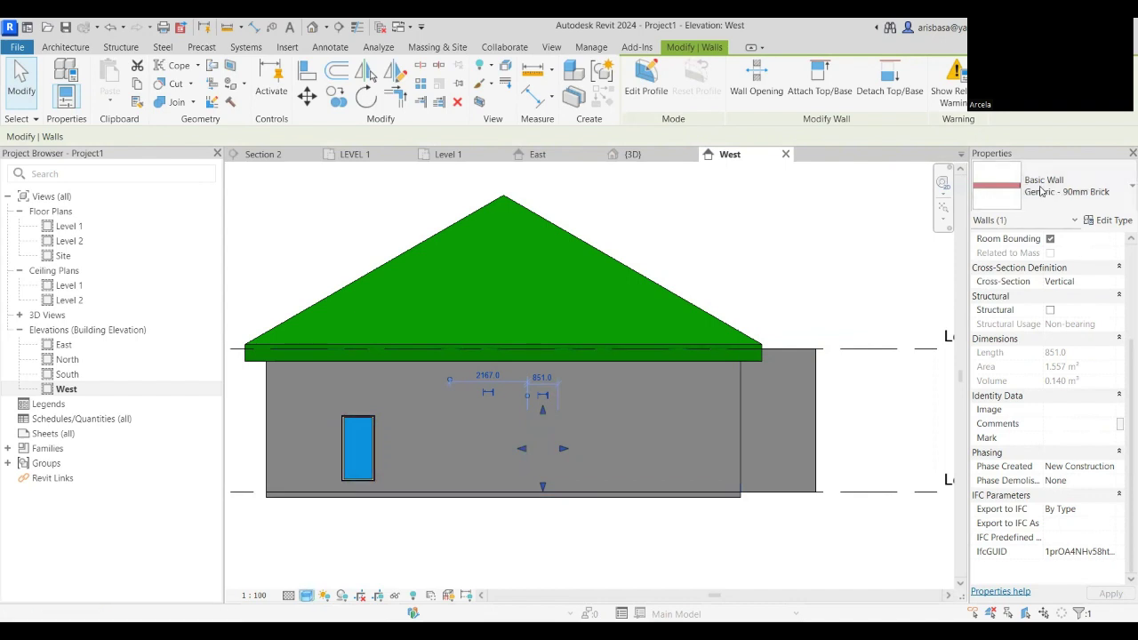
Change the elevation's visual style to Realistic and clear the wall selection.
click(306, 595)
click(326, 579)
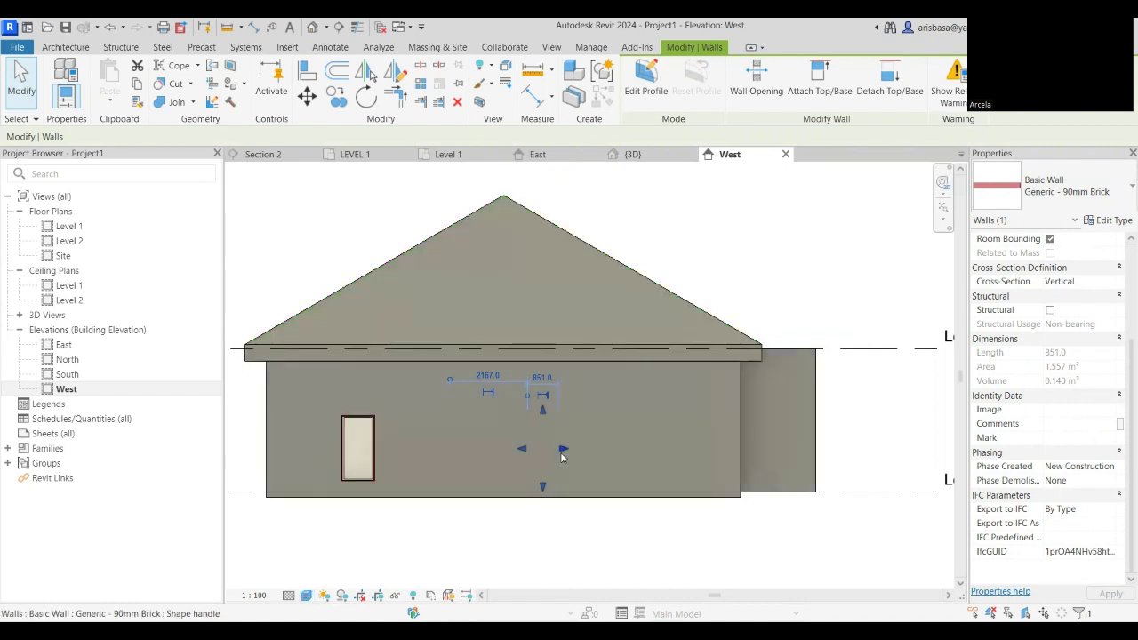
click(569, 543)
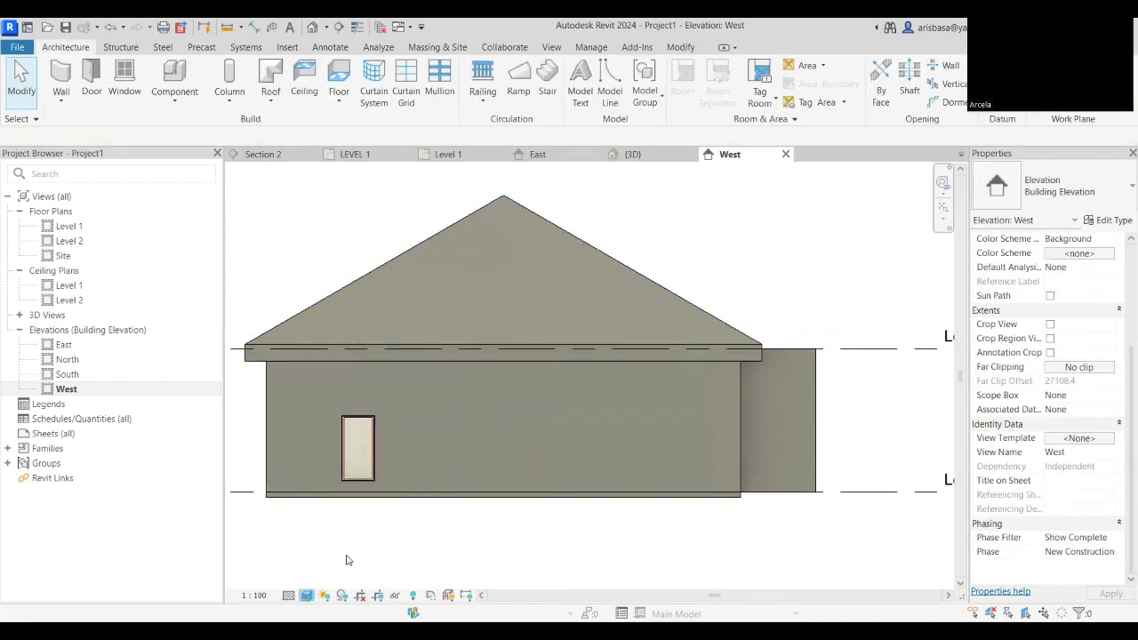
click(306, 595)
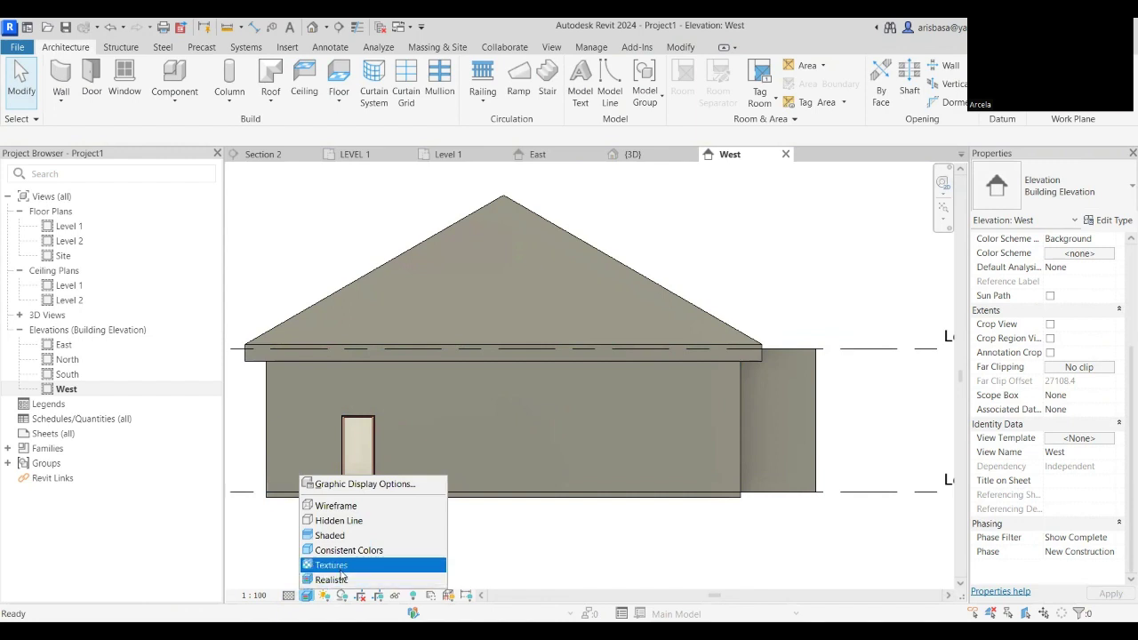
Return to Shaded style and change the small brick wall to Generic - 140mm Masonry.
click(330, 535)
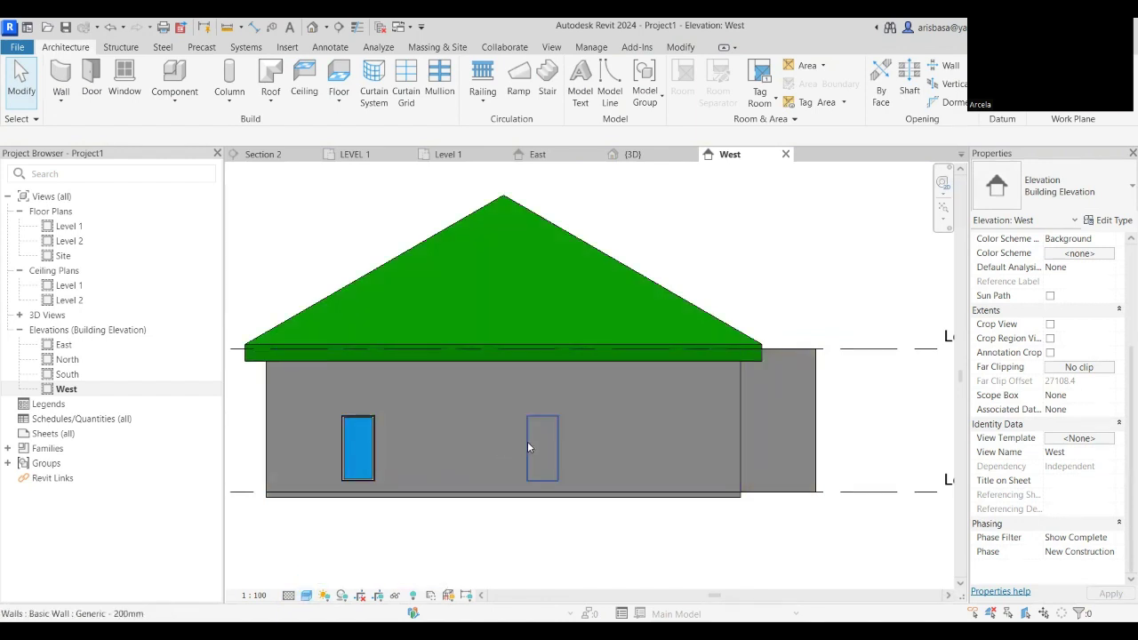
click(529, 445)
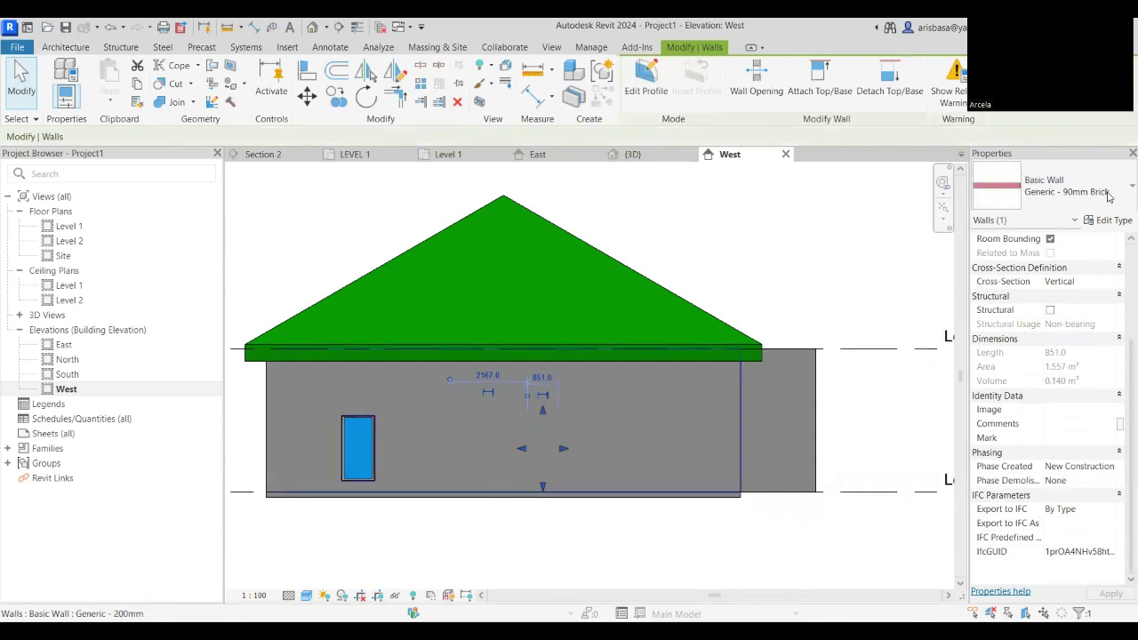
click(1108, 196)
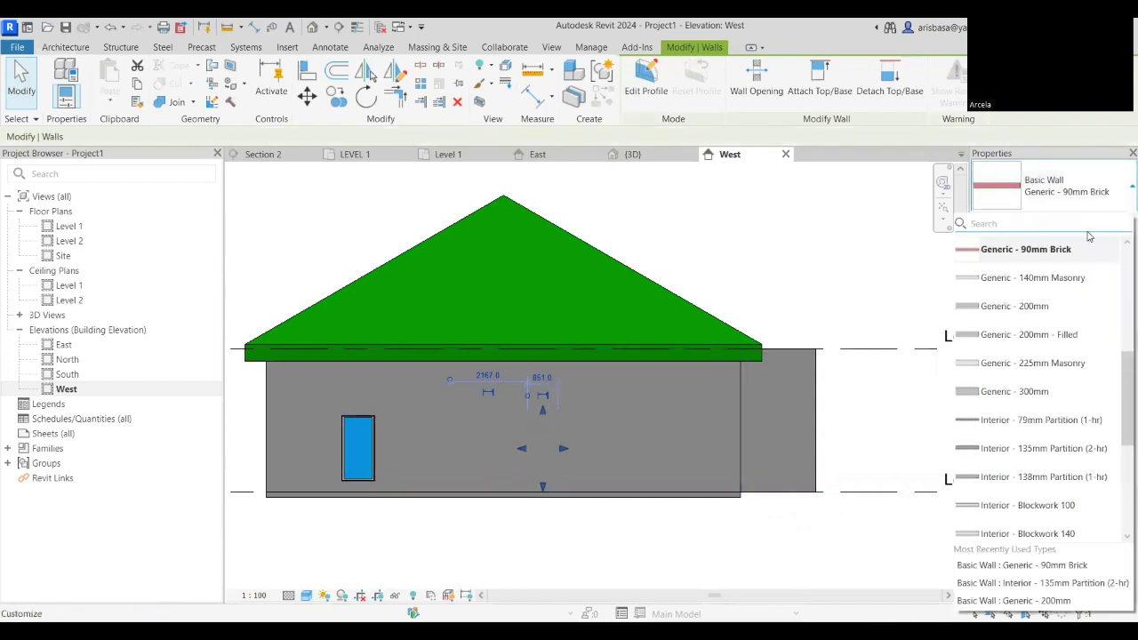
click(1096, 285)
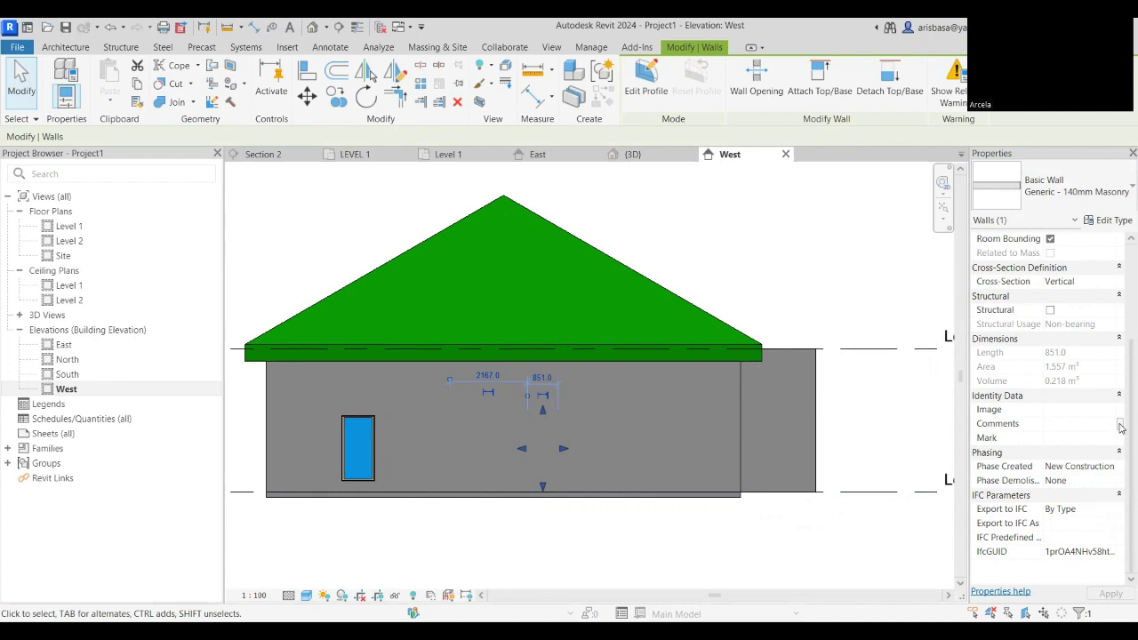
scroll(1120, 433, up, 4)
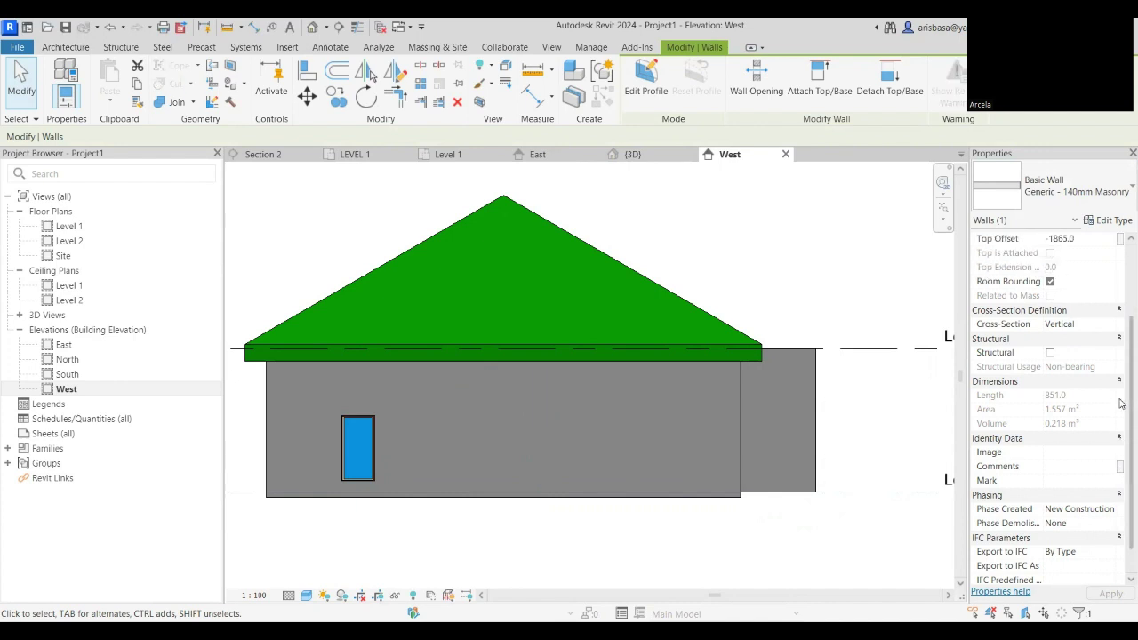
scroll(1120, 394, down, 4)
click(836, 558)
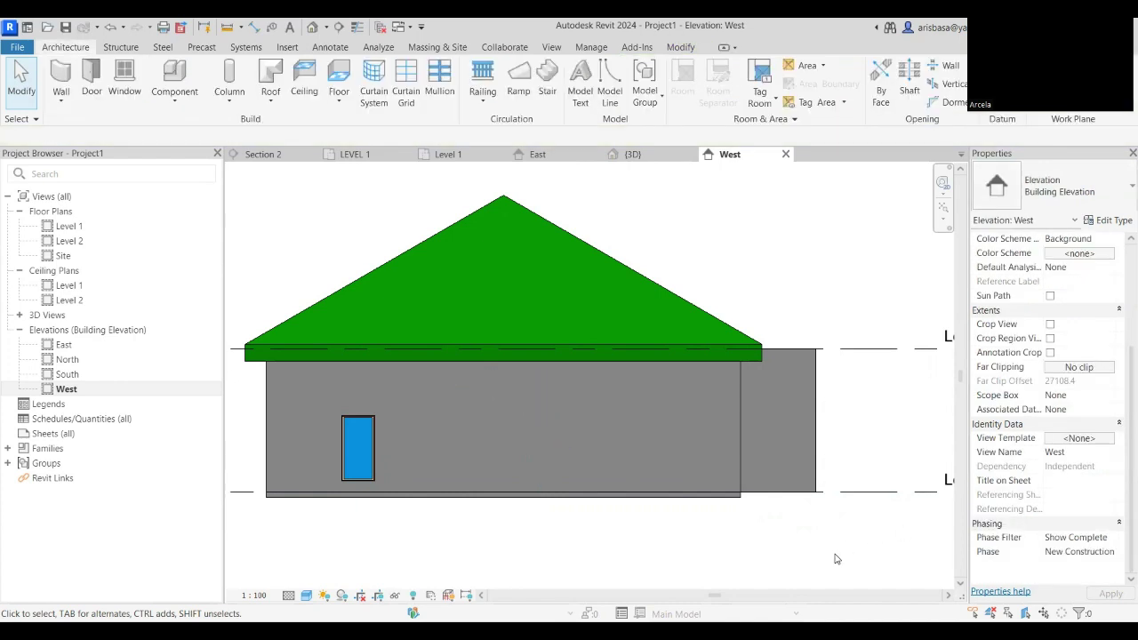
click(1112, 540)
click(1111, 540)
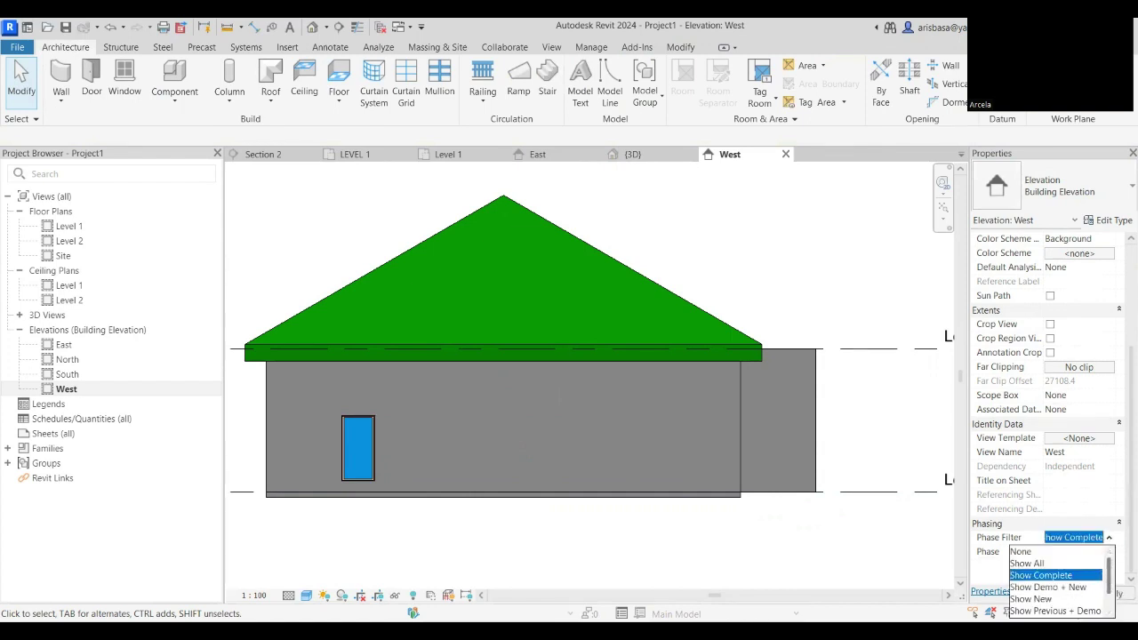
scroll(1109, 590, down, 1)
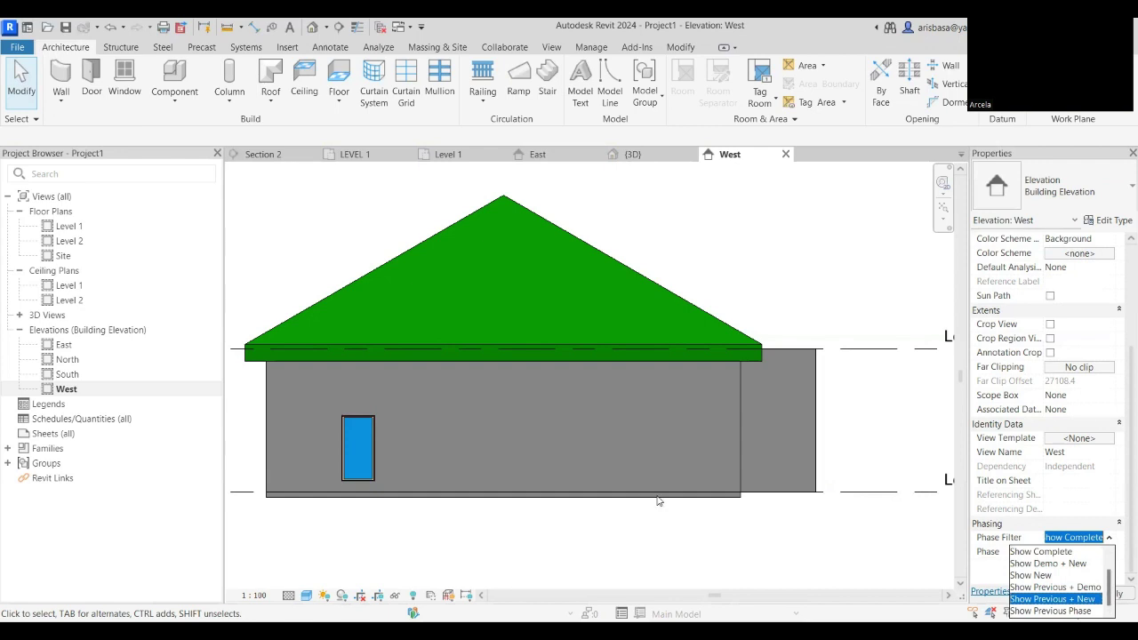
key(Return)
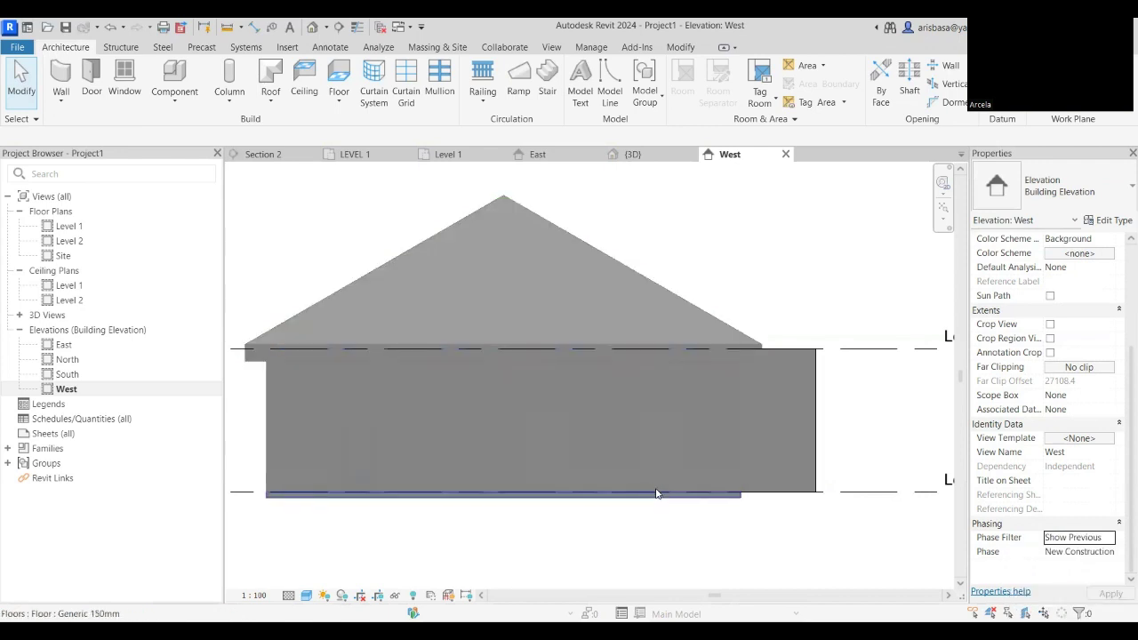
click(1107, 541)
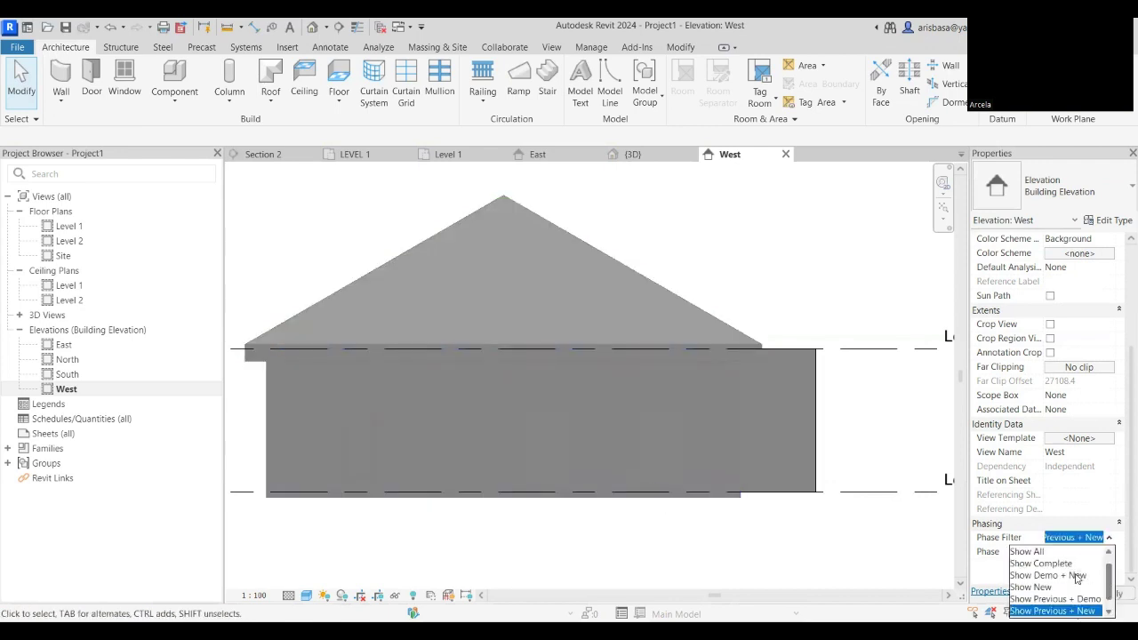
click(1041, 563)
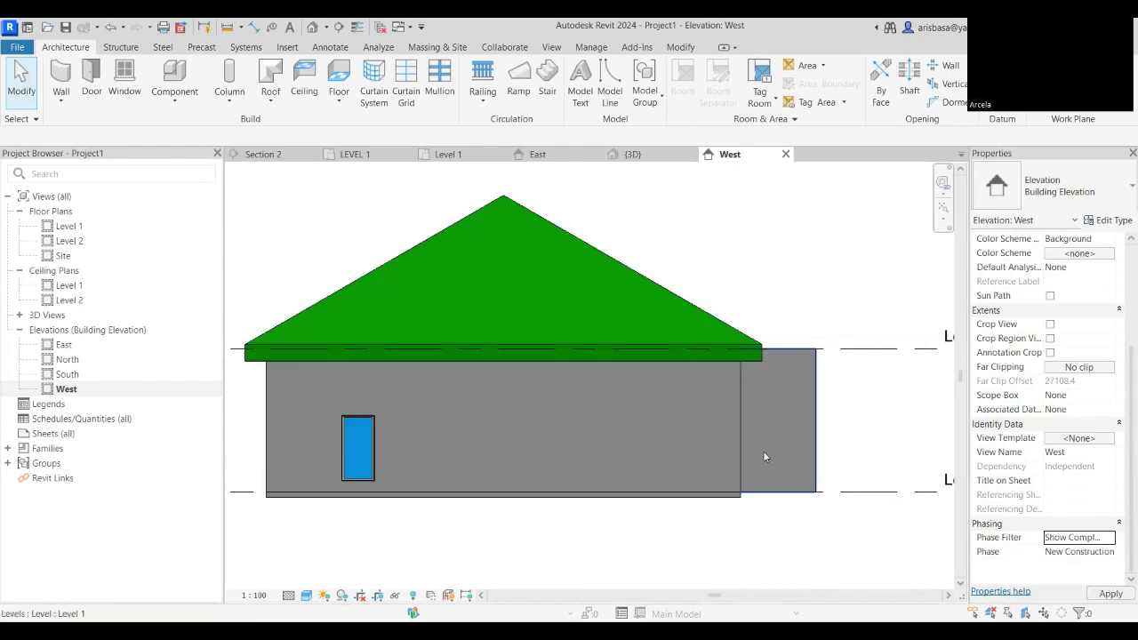
click(1108, 538)
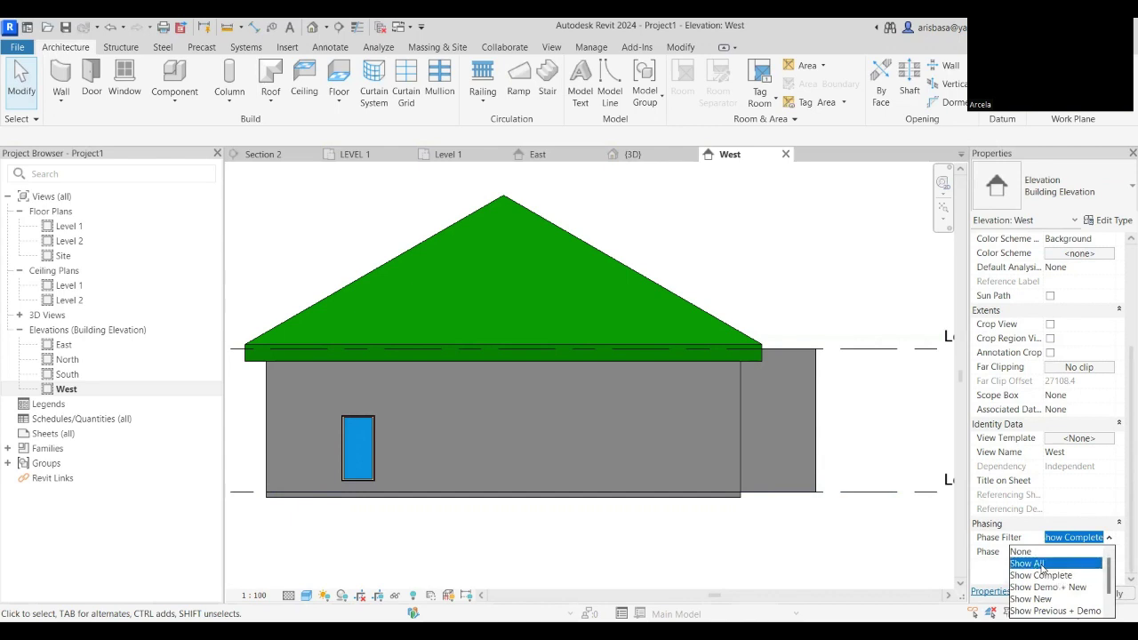
click(1028, 562)
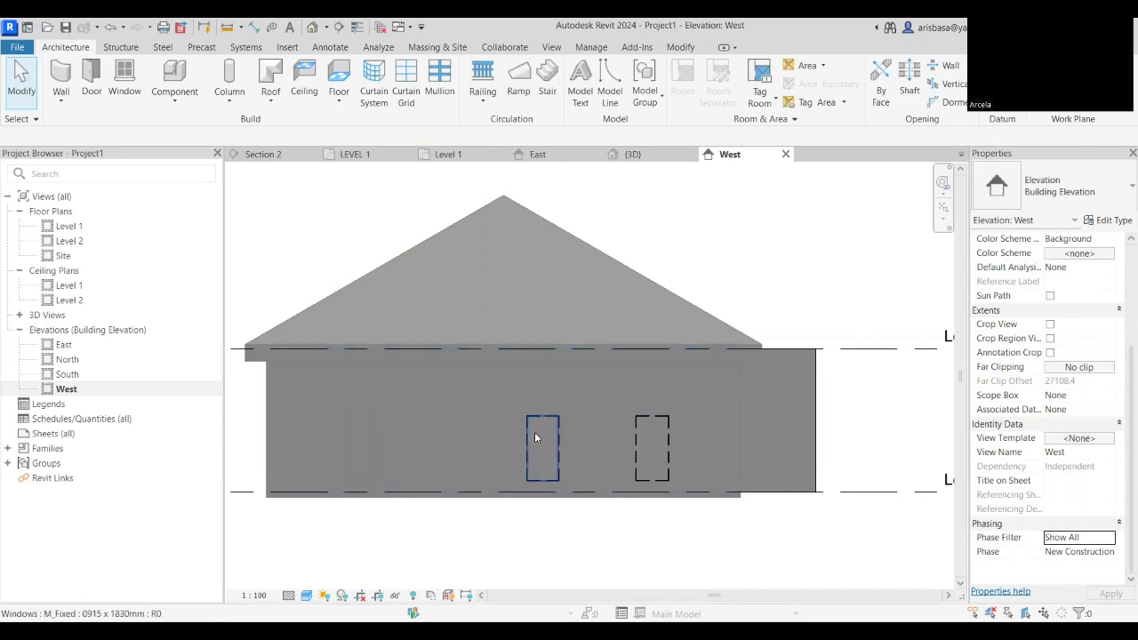
click(1109, 539)
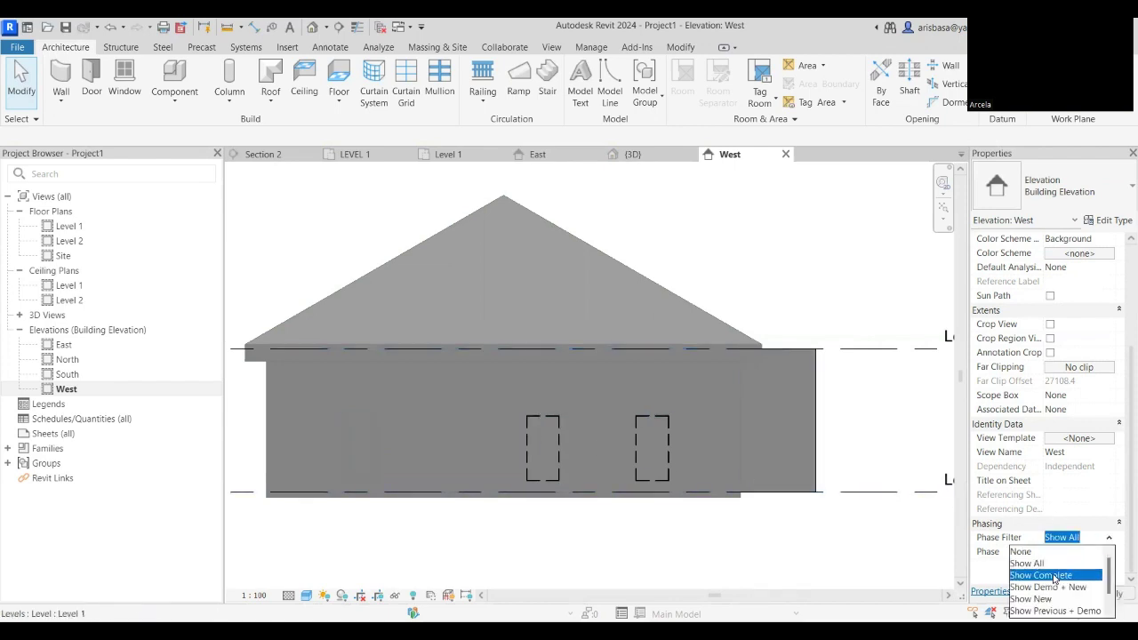
click(1055, 575)
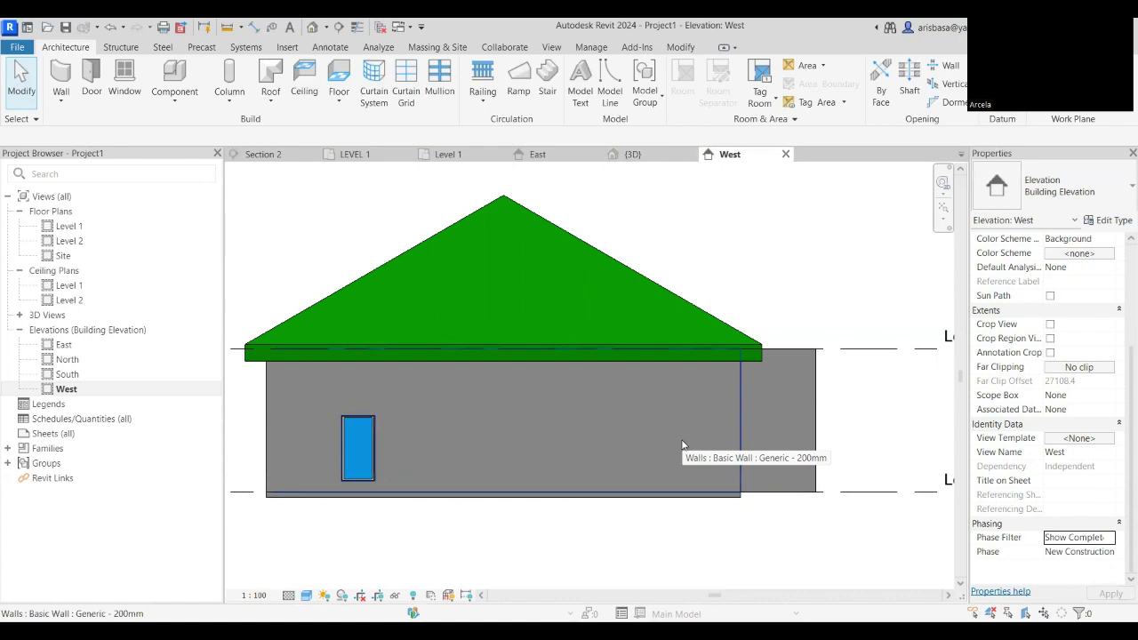
scroll(711, 451, down, 4)
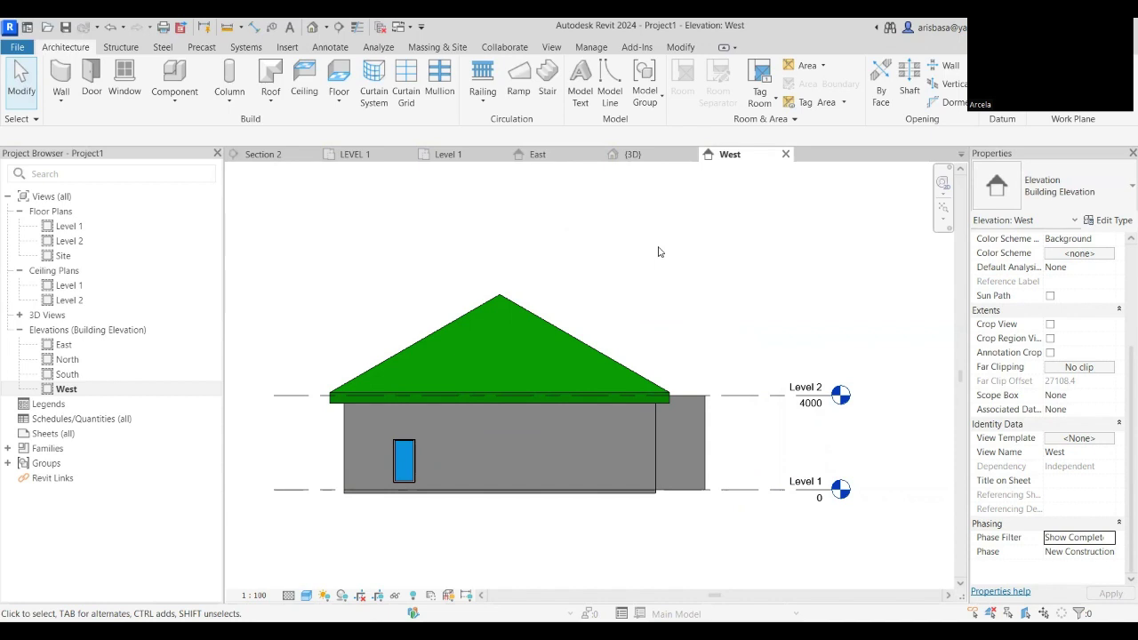
In the Level 1 plan, align the brick wall at the window to a reference edge.
click(446, 155)
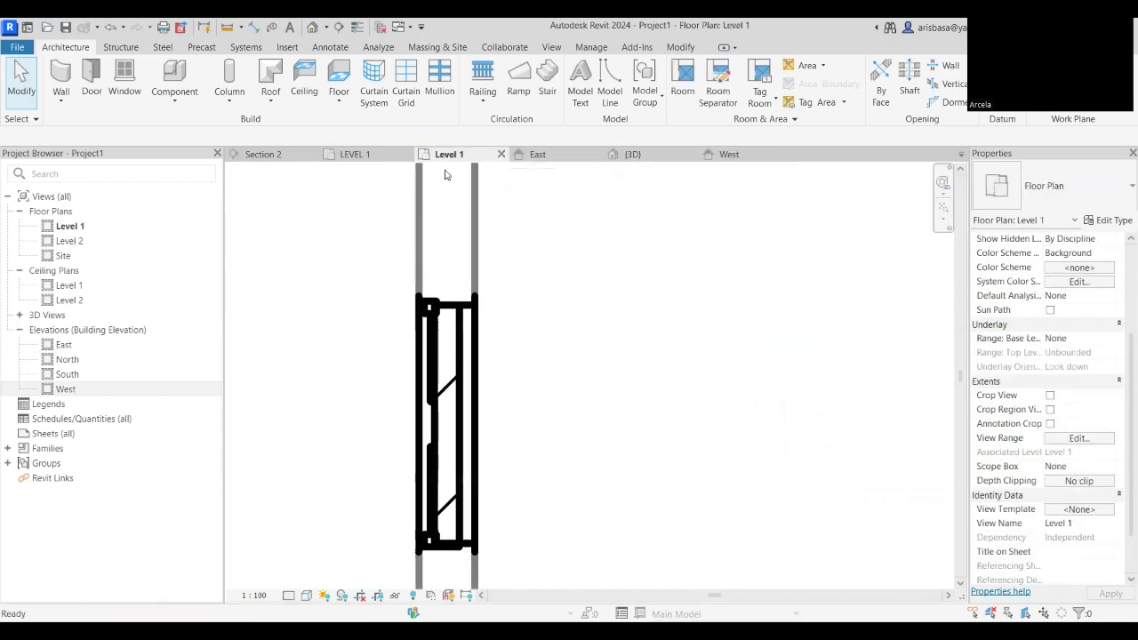
scroll(516, 348, down, 2)
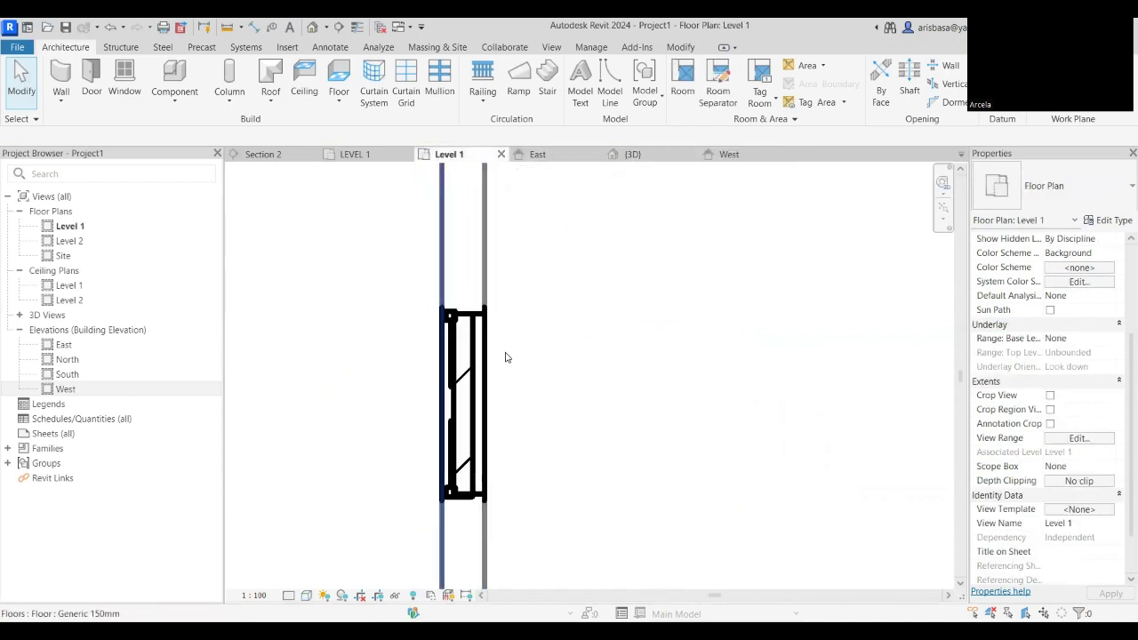
click(471, 393)
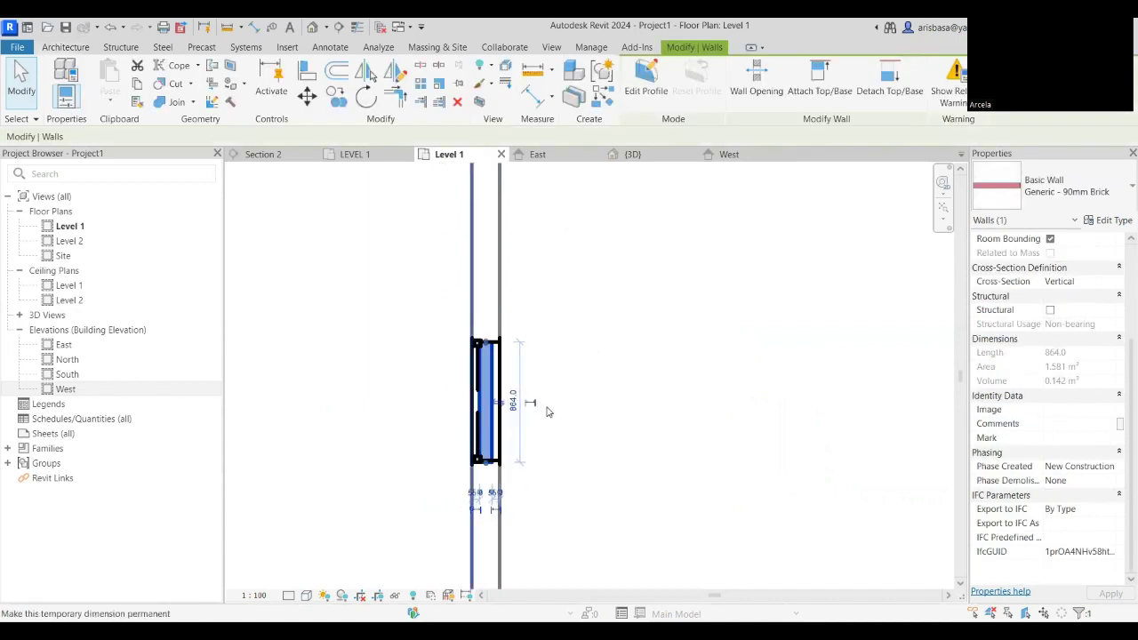
scroll(480, 392, up, 5)
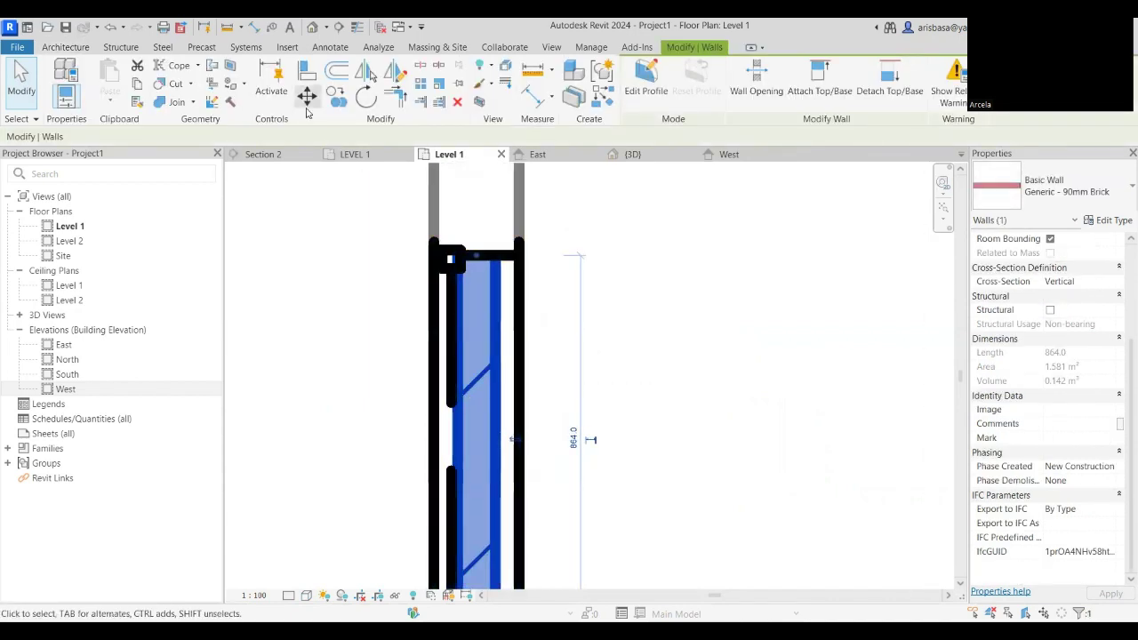
click(307, 71)
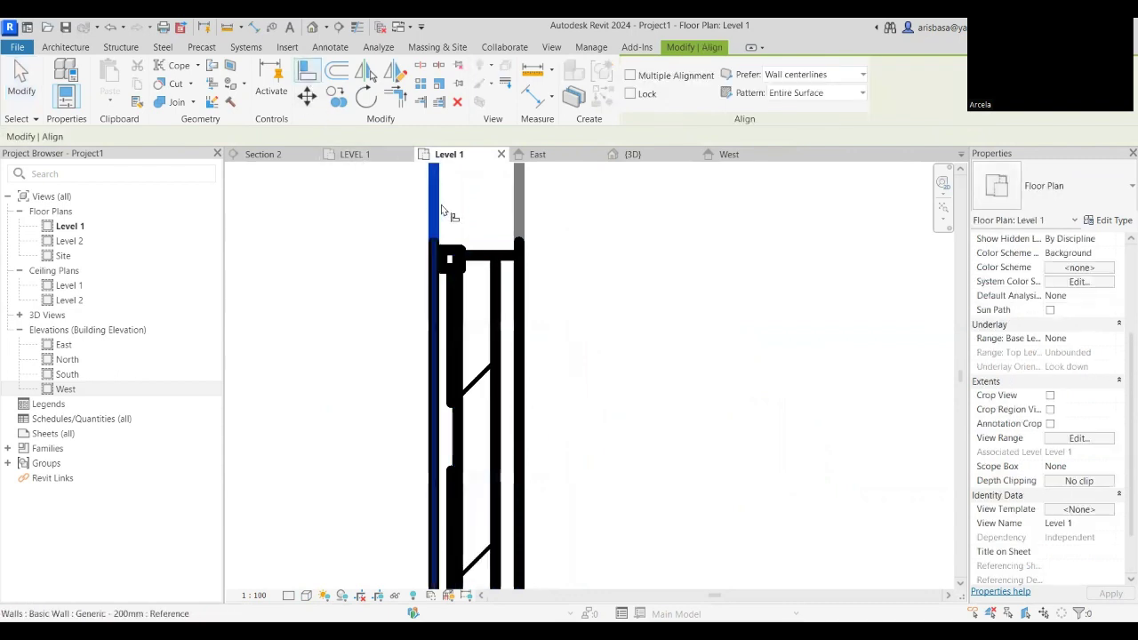
click(462, 339)
key(Escape)
key(Escape)
Inspect the 90mm brick wall and the fixed window at the window opening.
scroll(498, 328, down, 1)
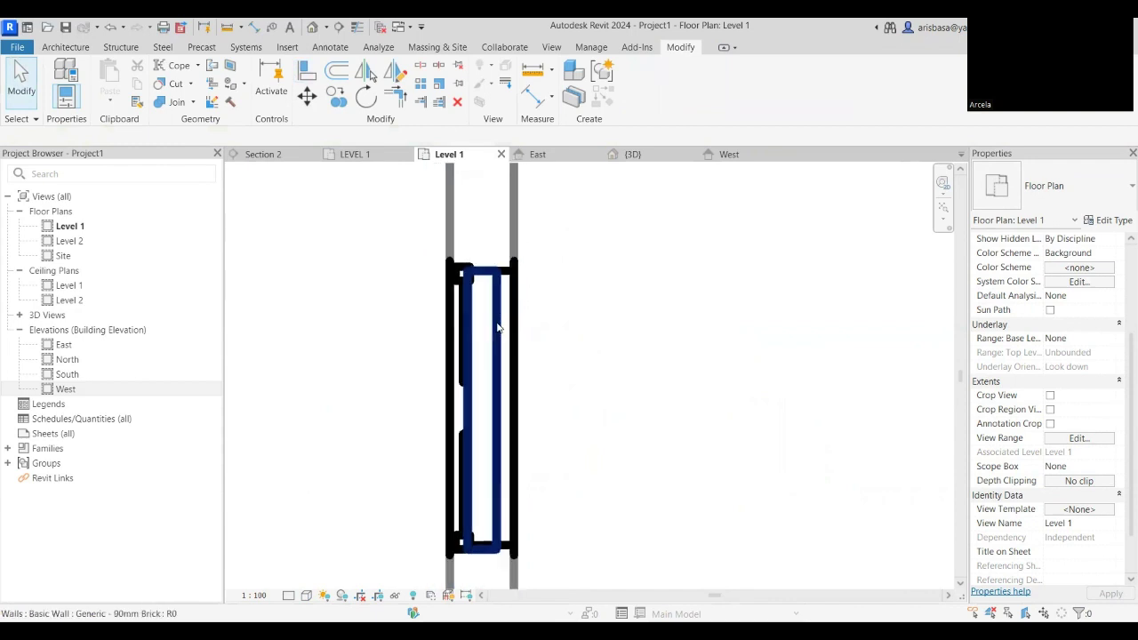
click(497, 328)
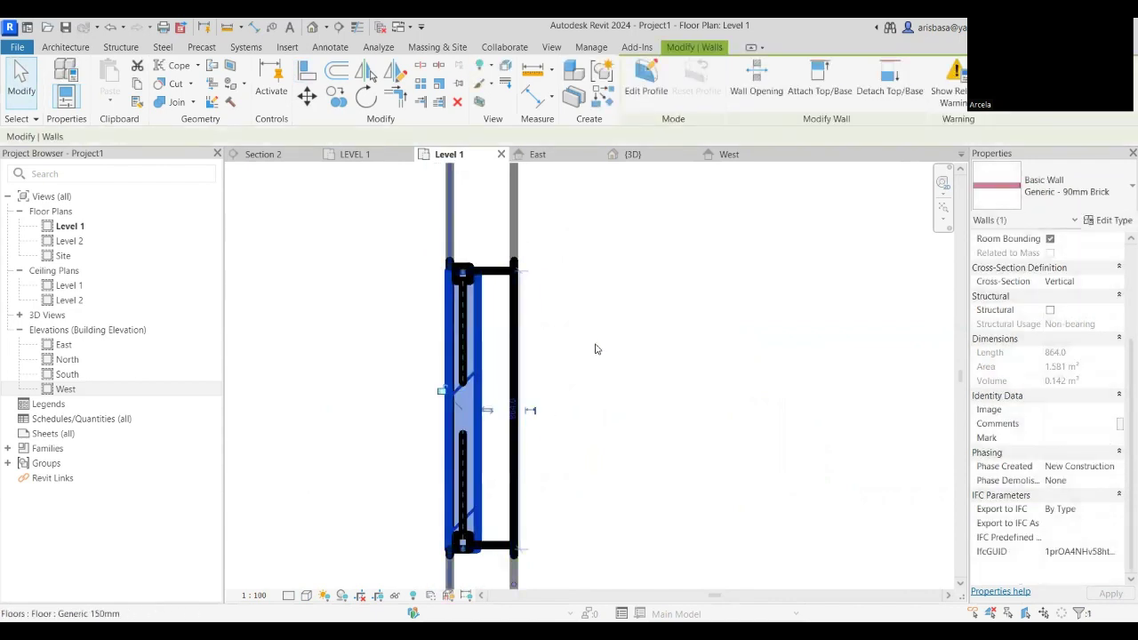
scroll(534, 382, down, 2)
click(524, 386)
scroll(523, 380, down, 2)
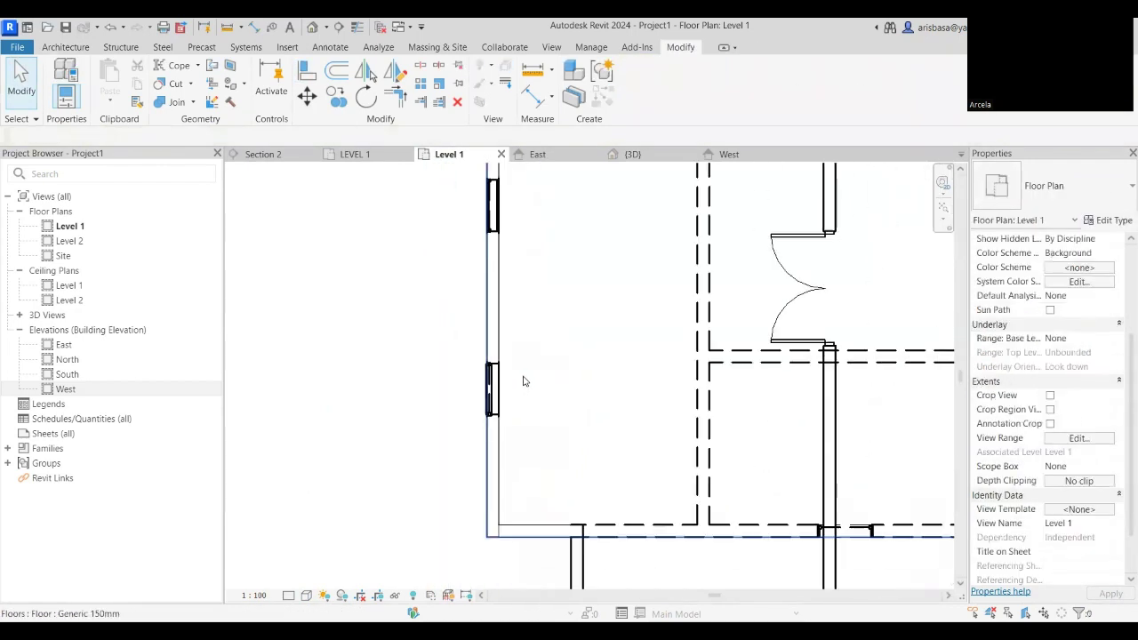
scroll(523, 380, up, 3)
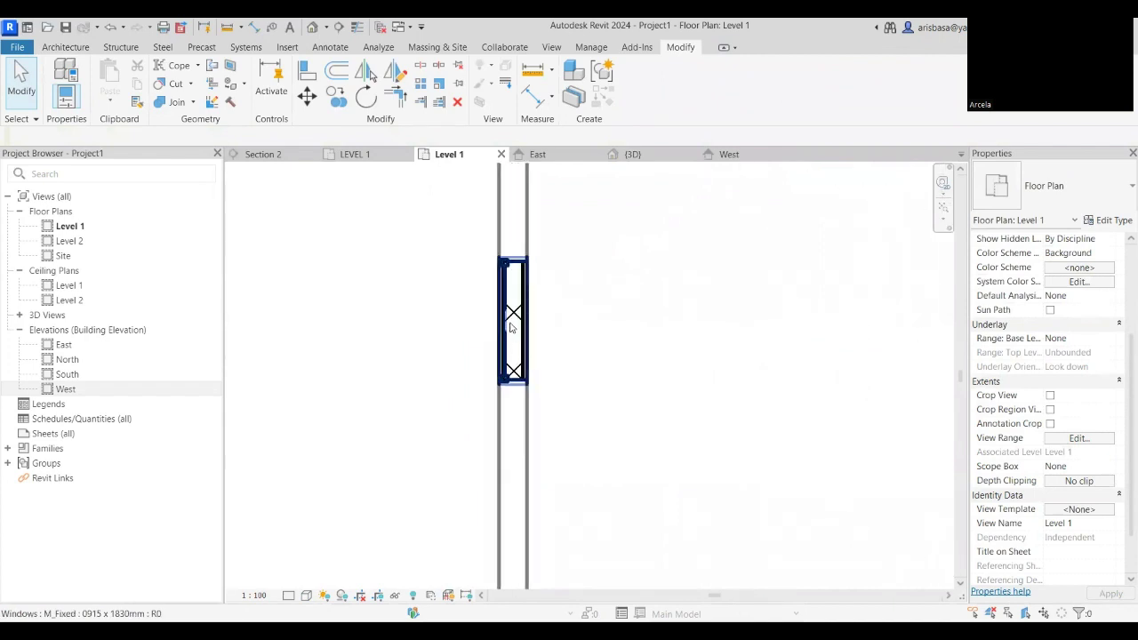
click(512, 328)
scroll(520, 318, up, 3)
key(Escape)
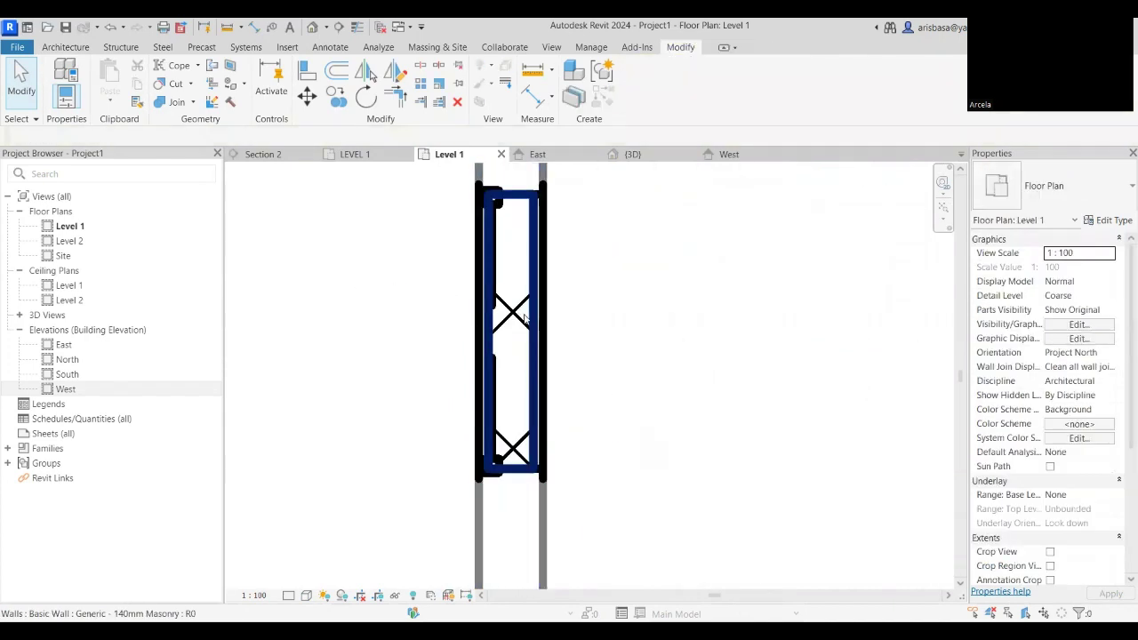
Move the 140mm masonry wall onto the 200mm wall line and slide it against the window.
click(522, 316)
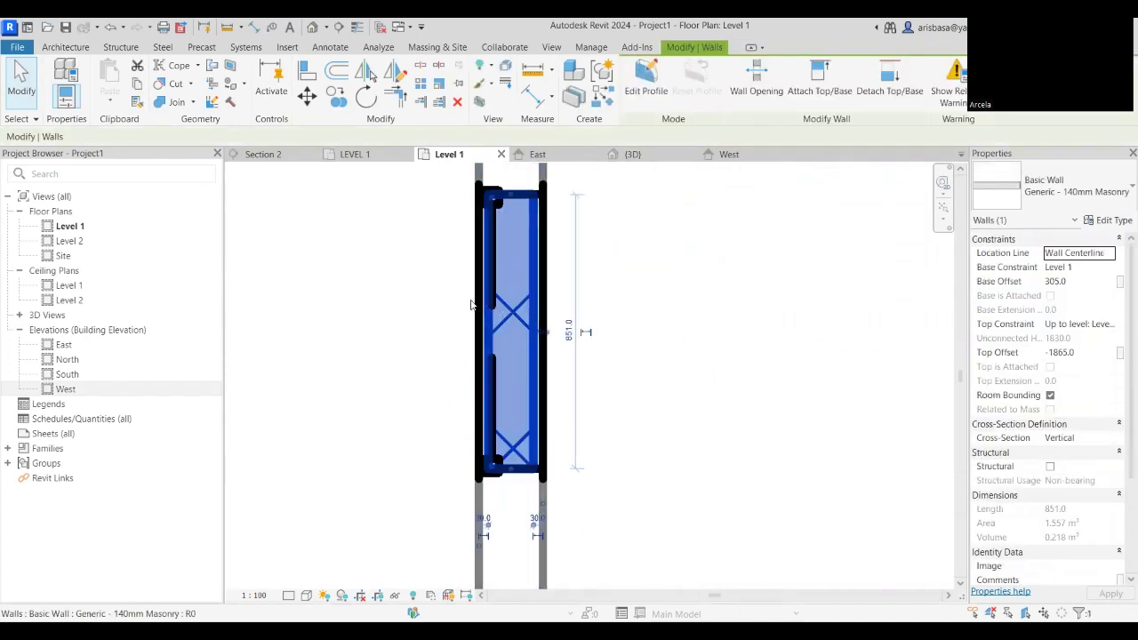
drag(503, 314, 478, 319)
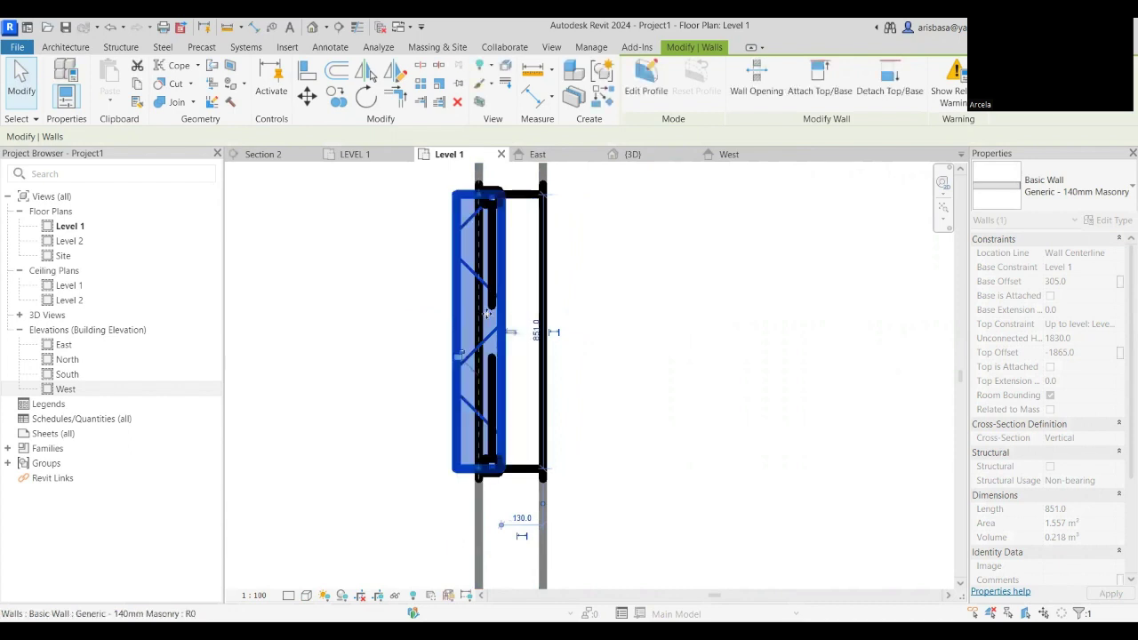
scroll(595, 382, down, 3)
middle_drag(595, 382, 587, 300)
scroll(532, 437, up, 5)
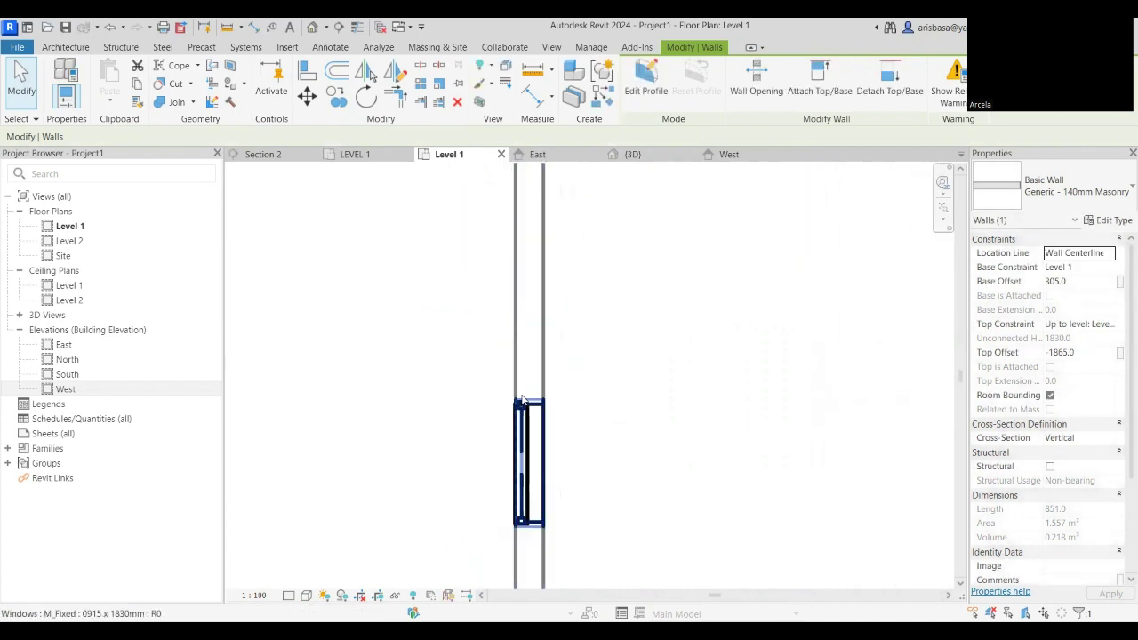
scroll(532, 438, up, 3)
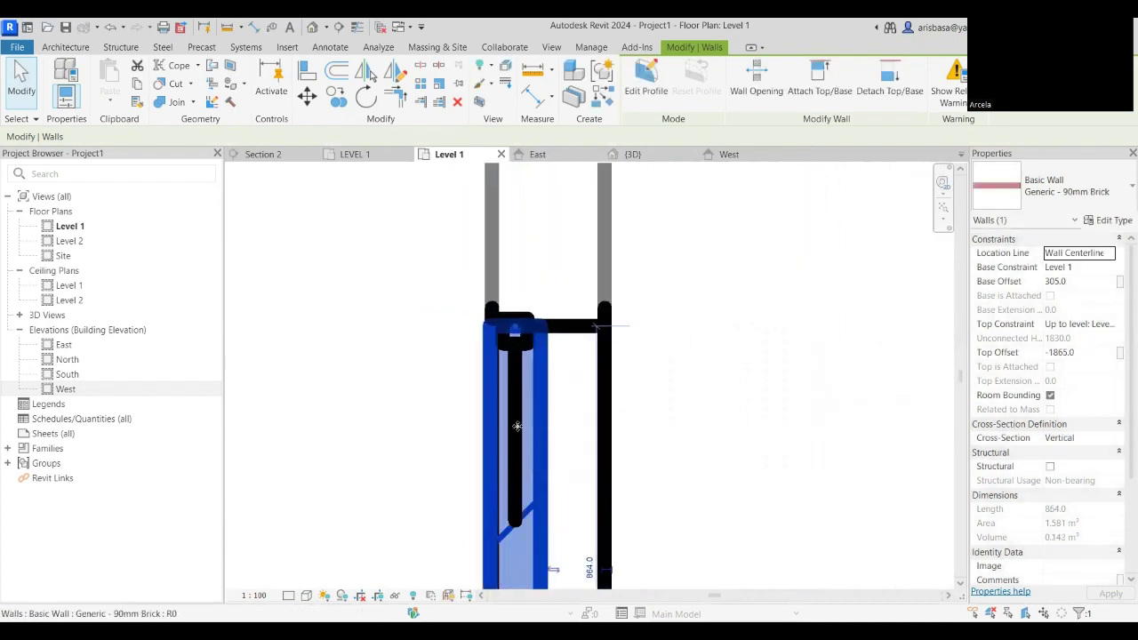
mouse_move(530, 435)
mouse_down()
mouse_move(512, 427)
mouse_move(516, 435)
mouse_up()
scroll(534, 445, down, 5)
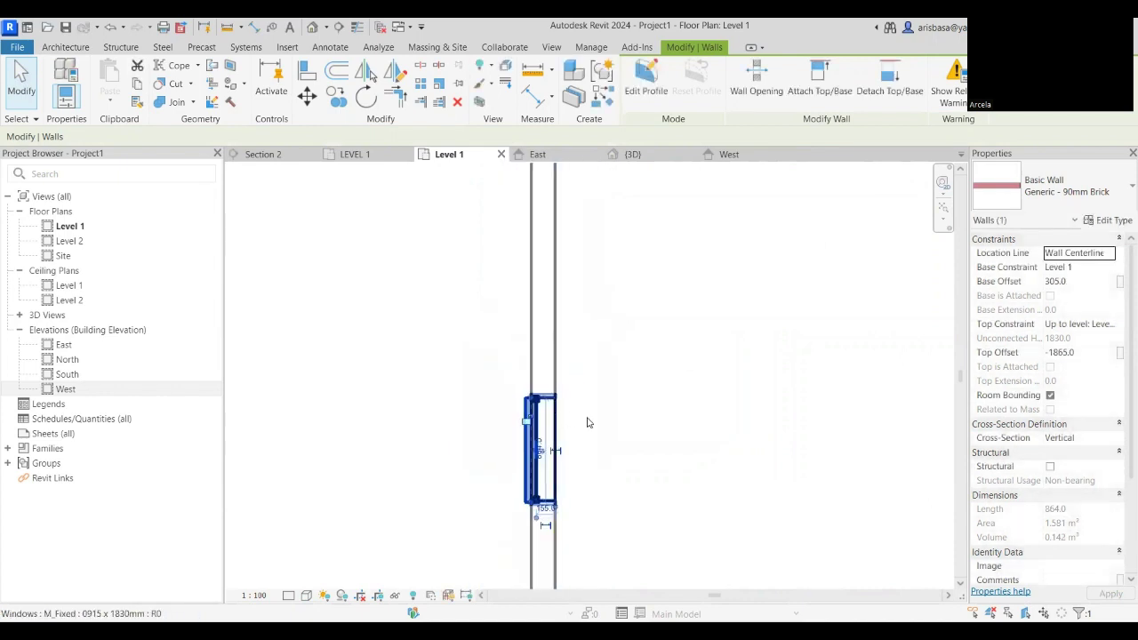
key(Escape)
Check the 200mm interior wall, then recentre the whole Level 1 plan.
middle_drag(539, 370, 477, 370)
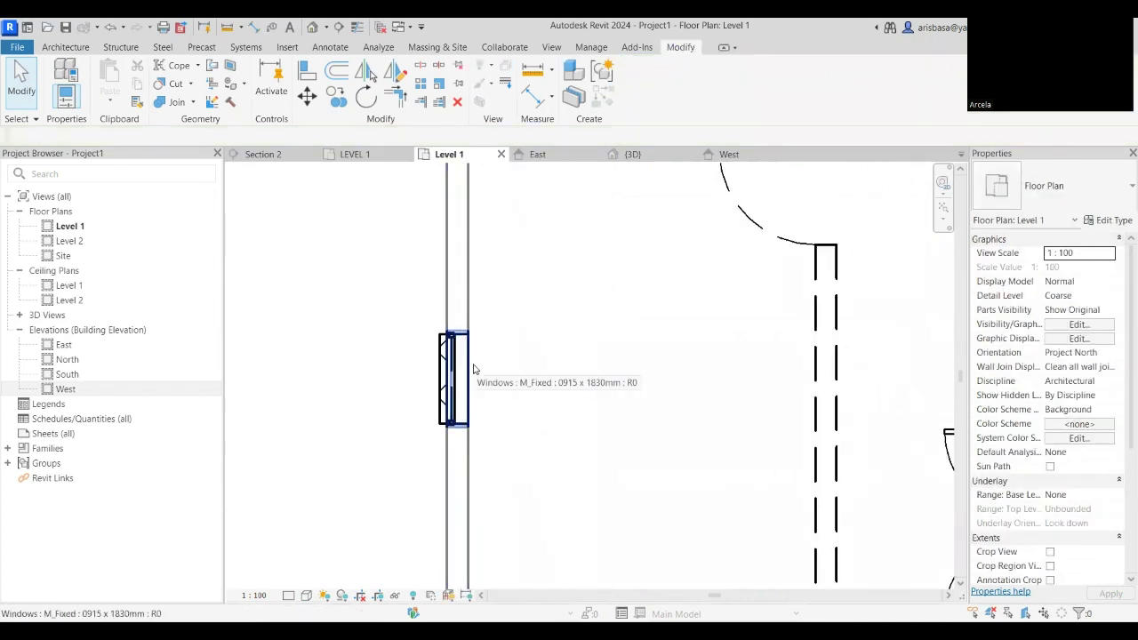
scroll(474, 369, down, 4)
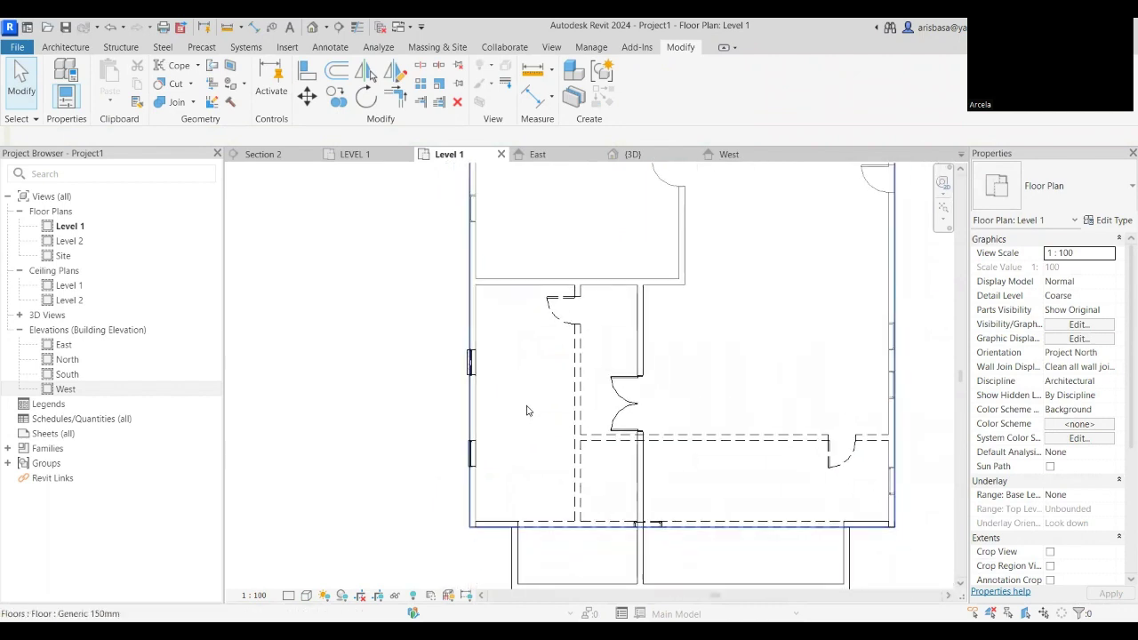
scroll(530, 397, up, 4)
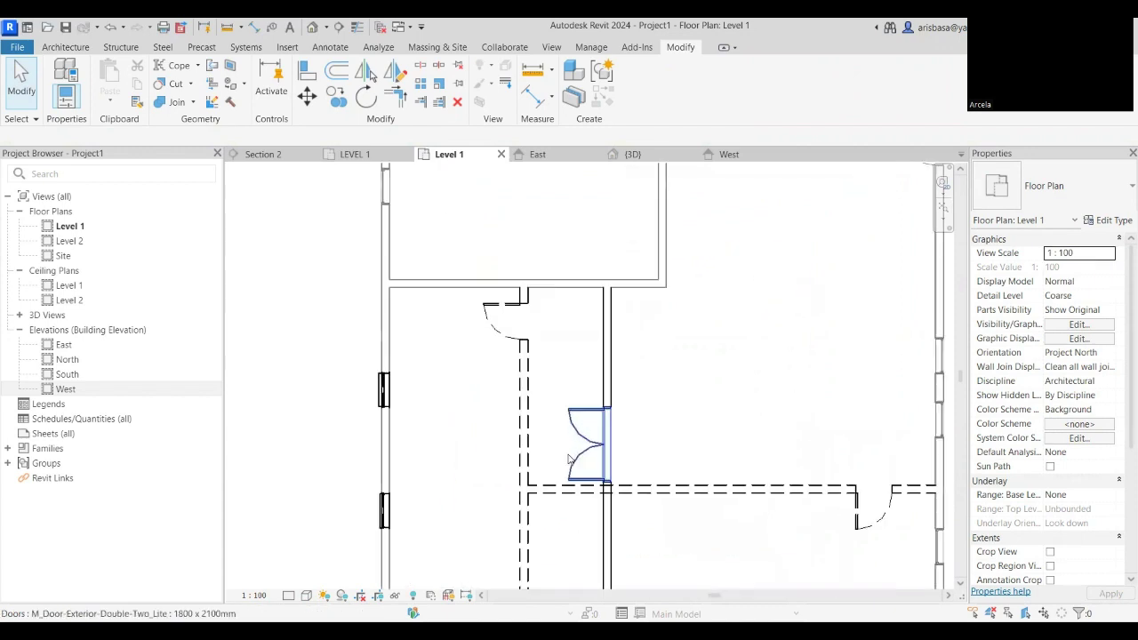
click(530, 436)
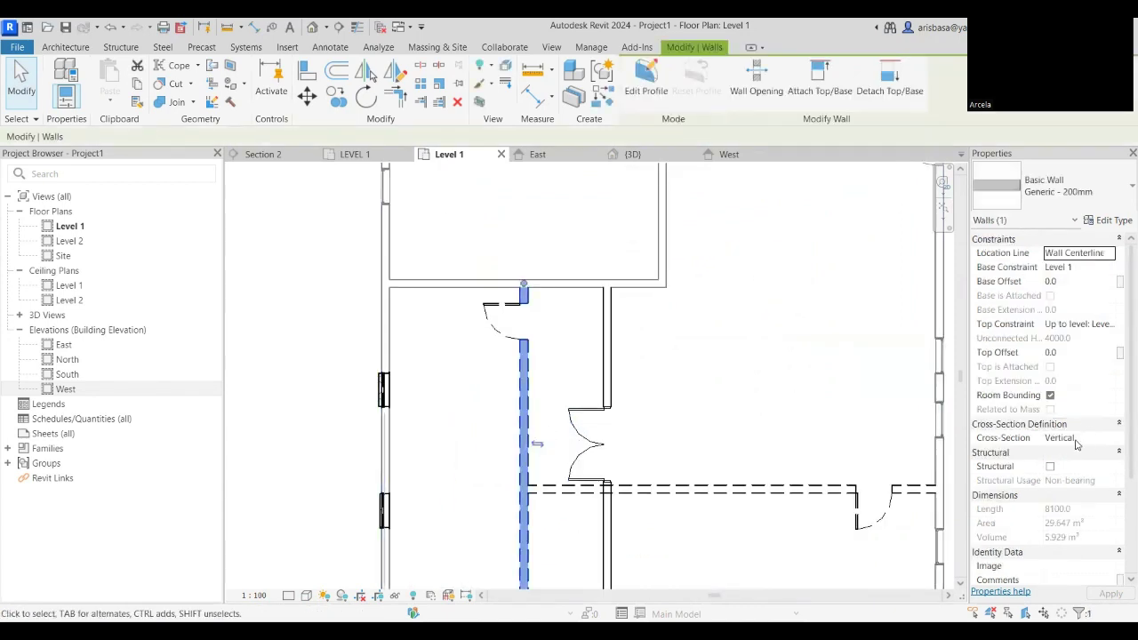
scroll(655, 457, down, 4)
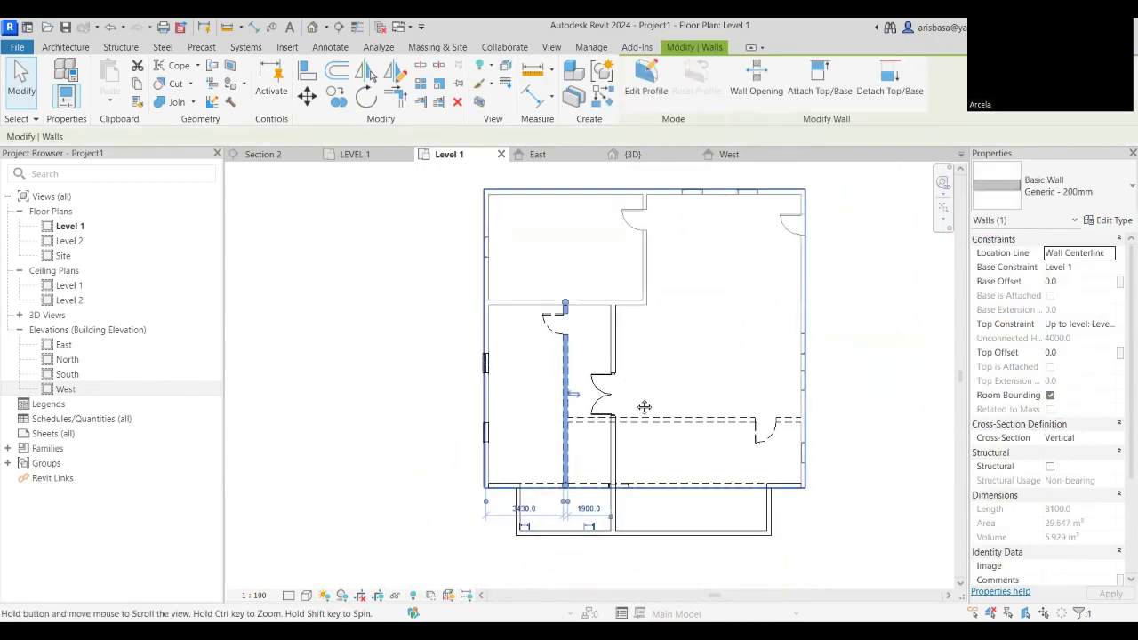
key(Escape)
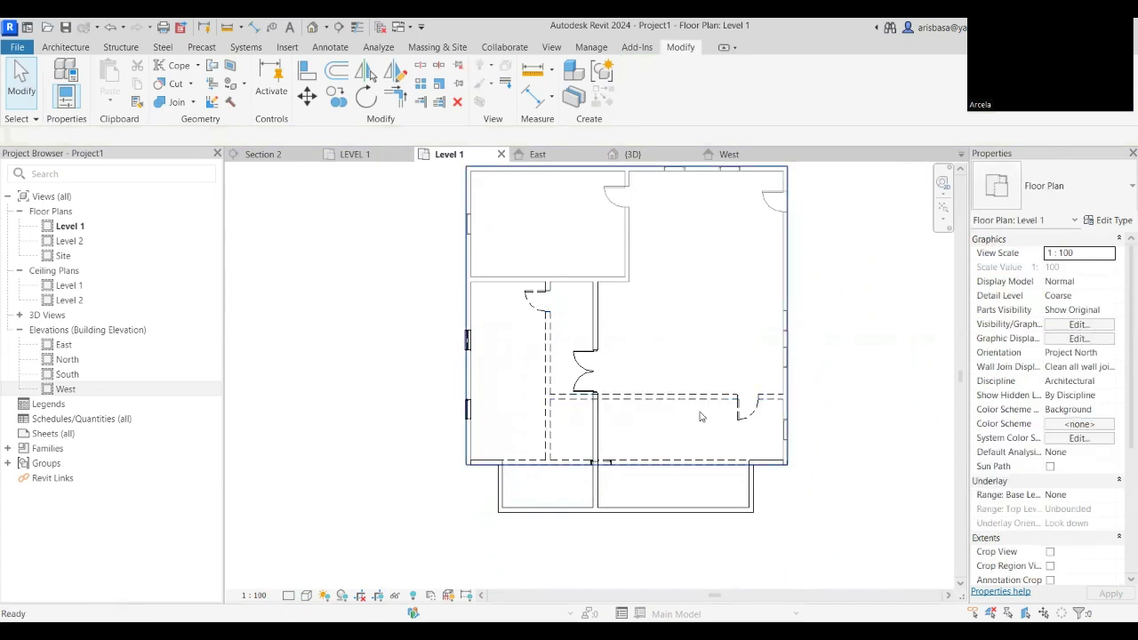
middle_drag(895, 471, 733, 491)
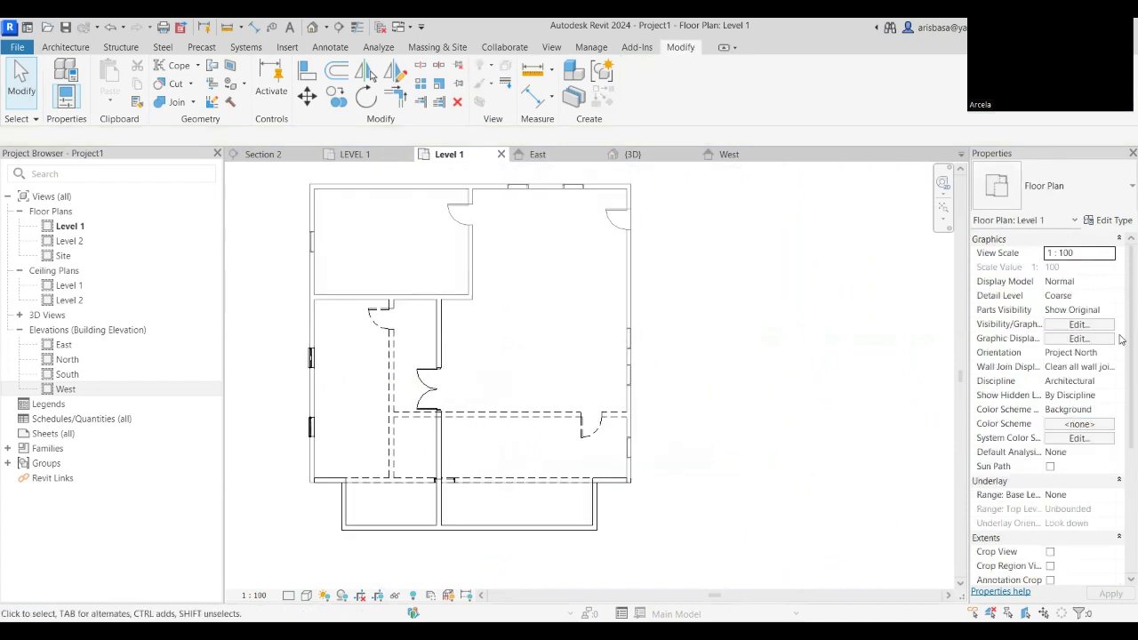
scroll(1120, 374, down, 5)
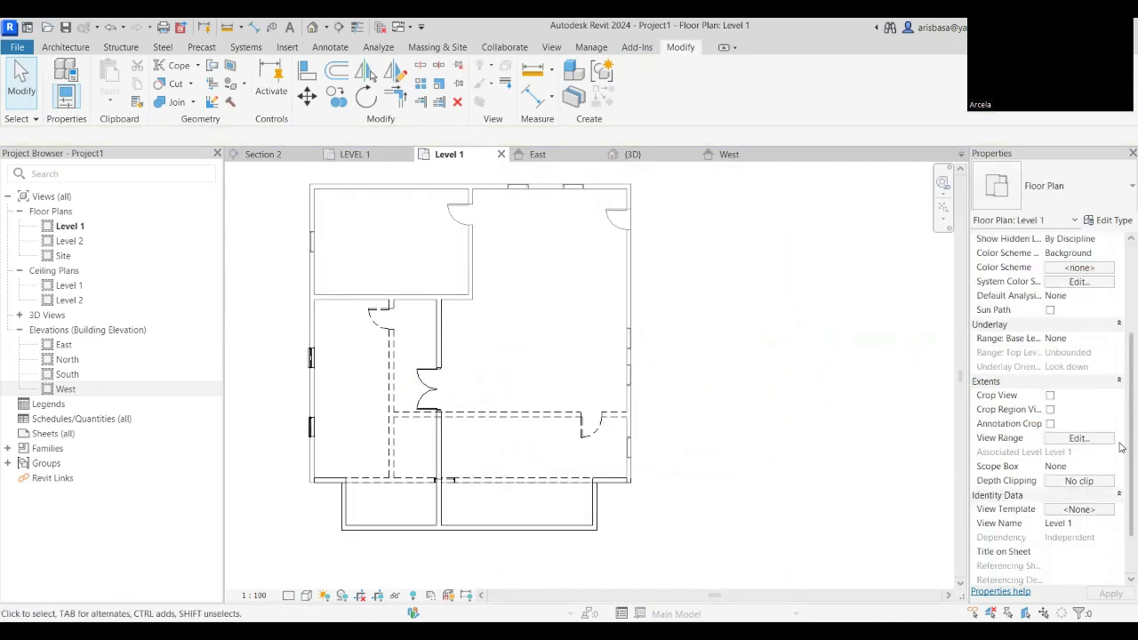
middle_drag(701, 494, 709, 512)
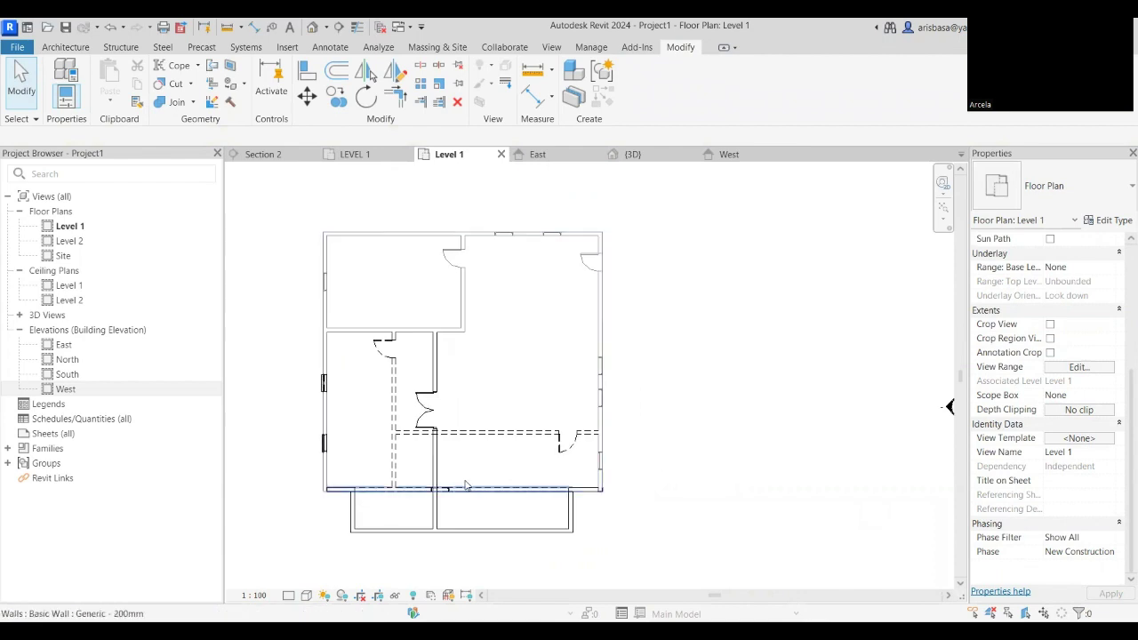
scroll(445, 480, up, 2)
scroll(438, 449, down, 2)
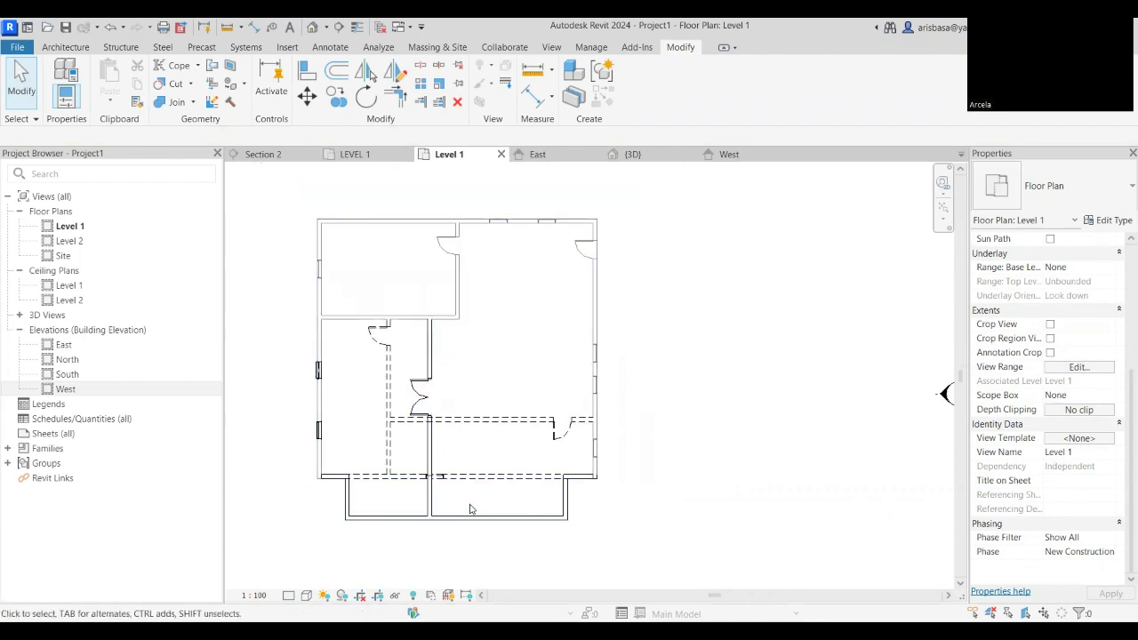
mouse_move(716, 434)
middle_down()
mouse_move(703, 462)
mouse_move(701, 432)
middle_up()
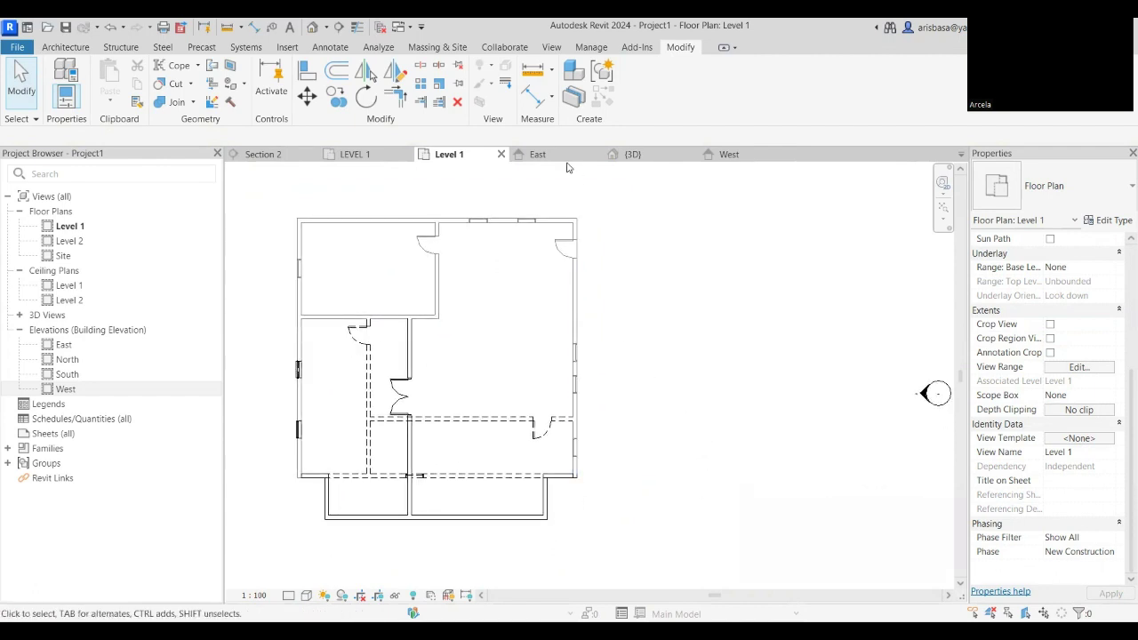
Open the East elevation and select the ground floor slab to check its Existing phase.
click(538, 155)
middle_drag(615, 415, 490, 417)
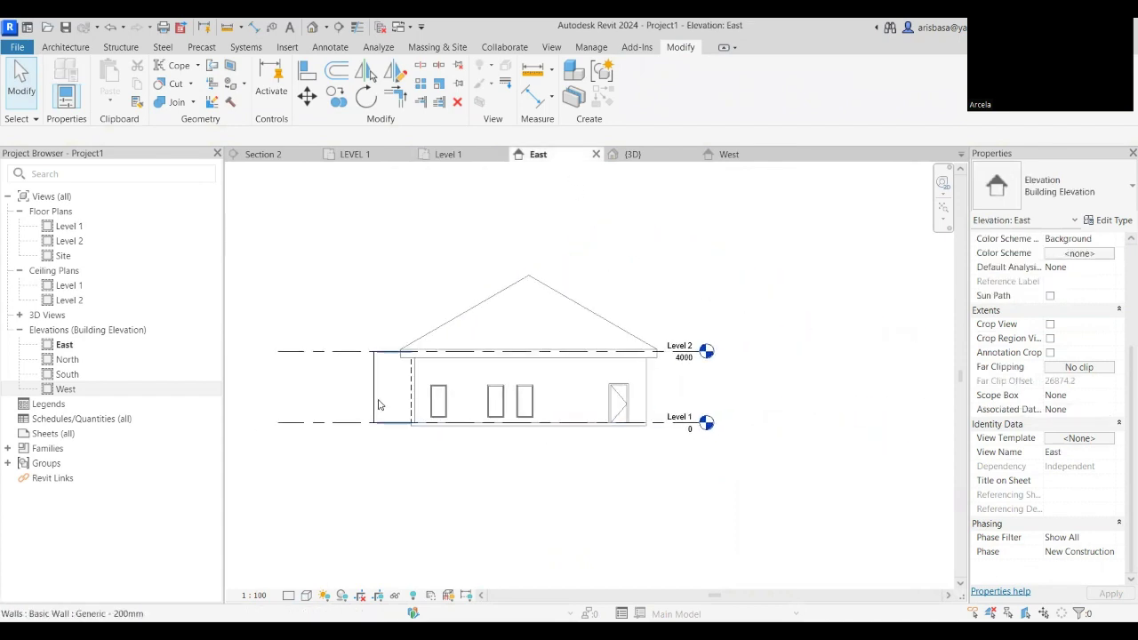
scroll(383, 404, up, 4)
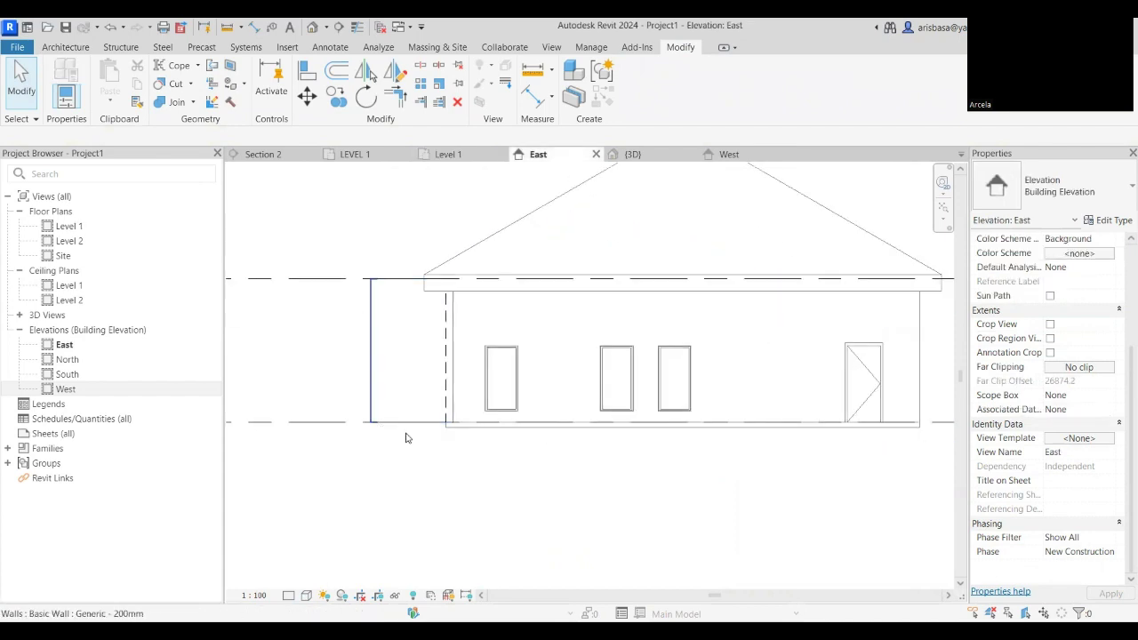
click(471, 431)
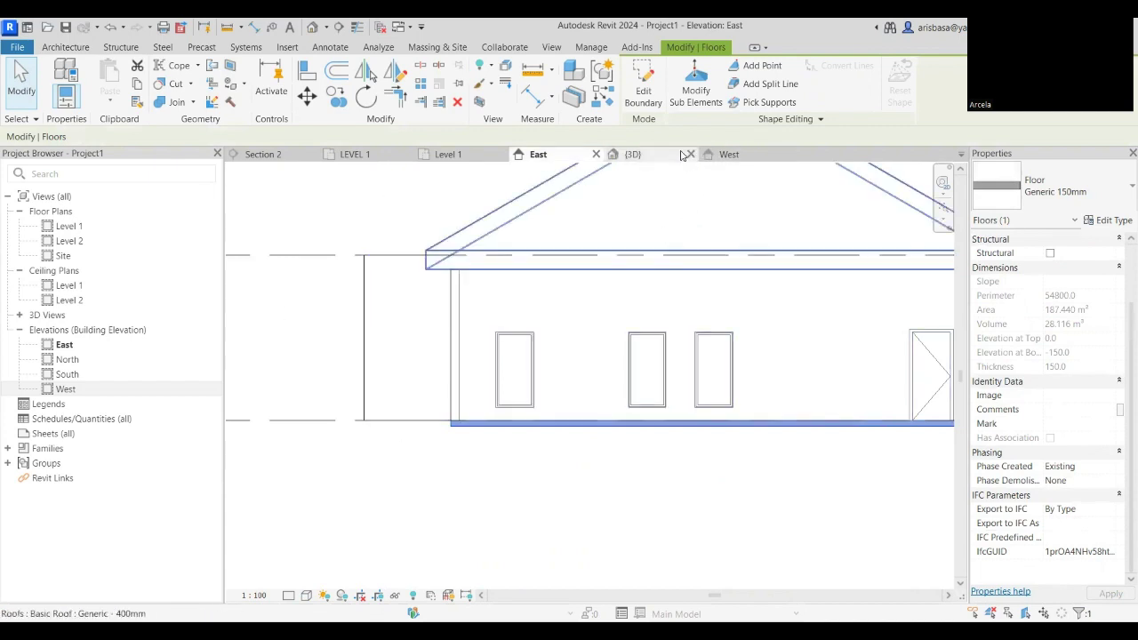
Start a new floor with Create Similar from the existing Level 1 floor.
click(447, 154)
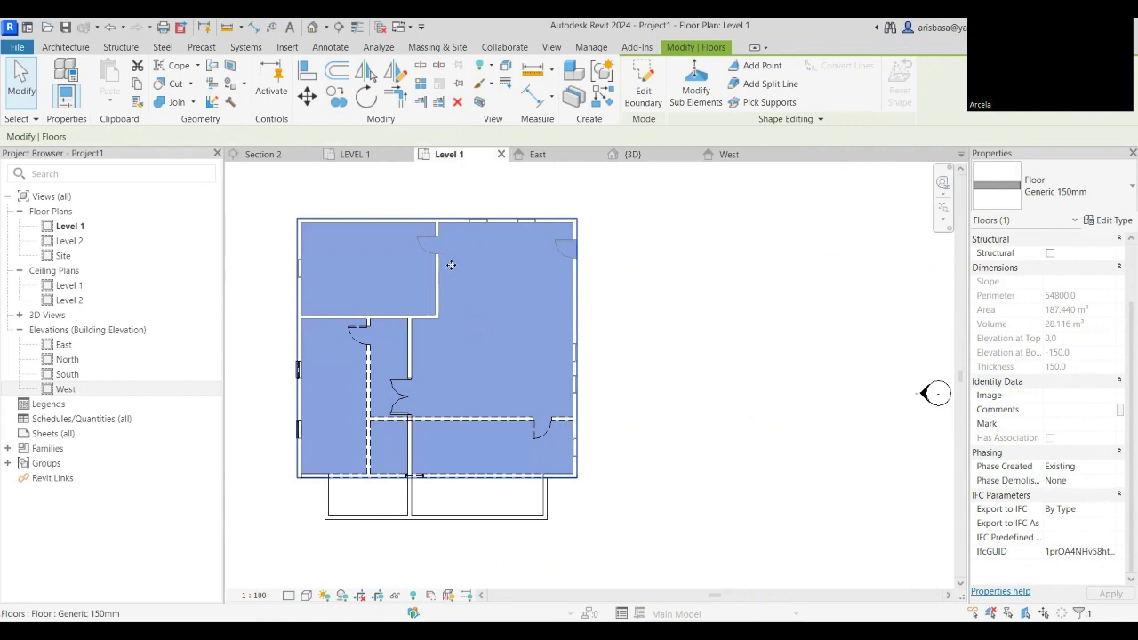
right_click(471, 294)
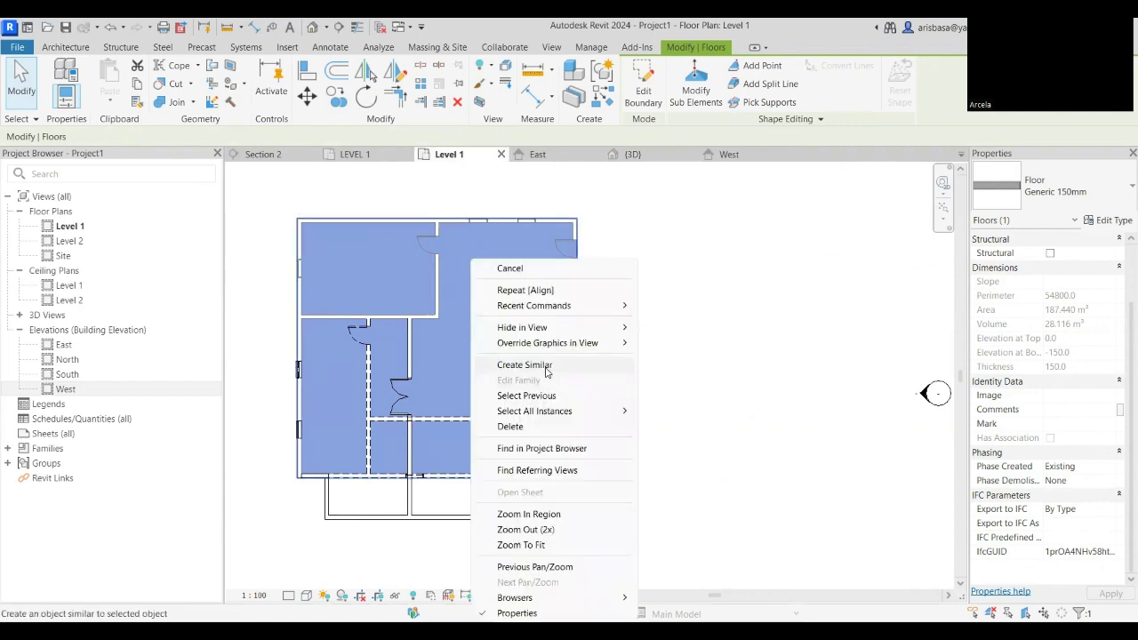
click(524, 364)
scroll(356, 525, up, 5)
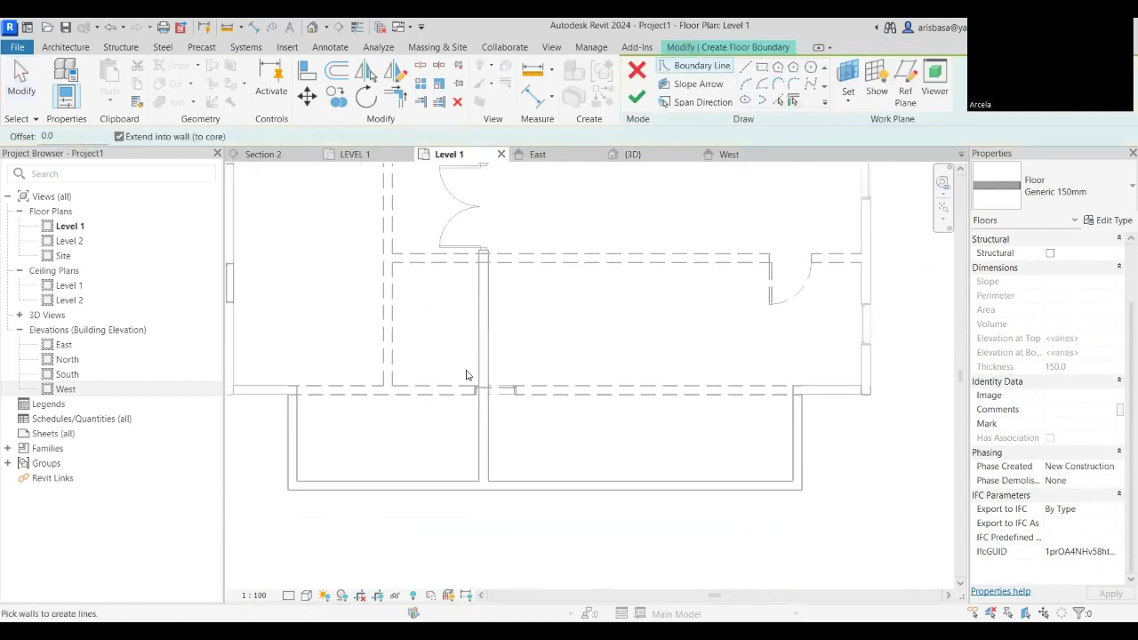
Sketch a rectangular floor boundary across the porch, from the wall intersection to the bottom-right corner.
click(747, 67)
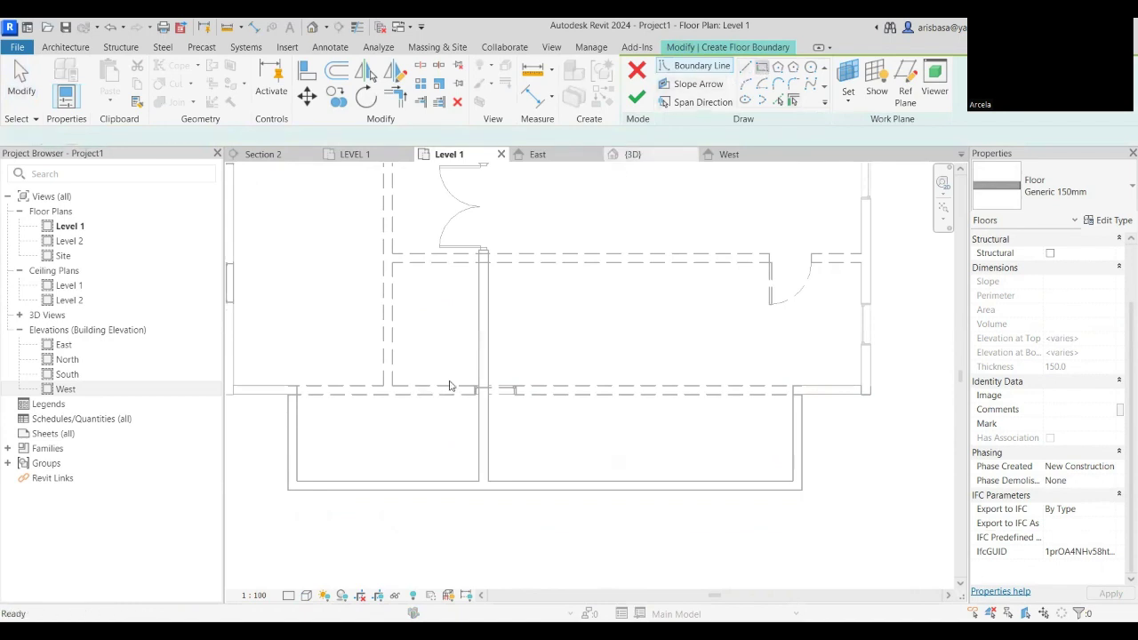
click(297, 481)
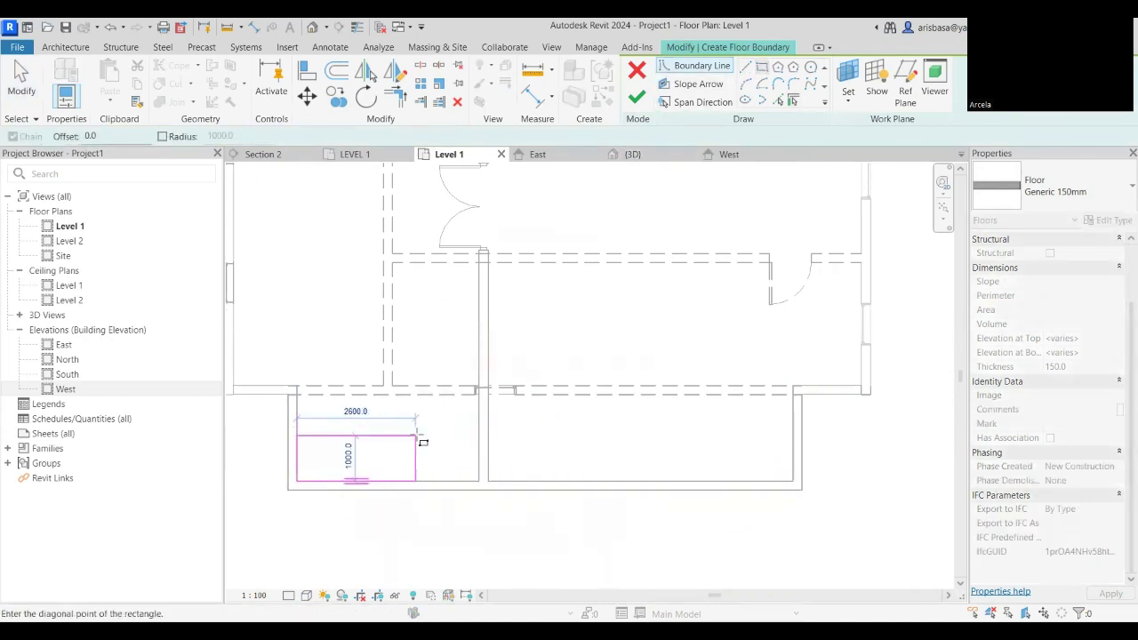
key(Escape)
key(Escape)
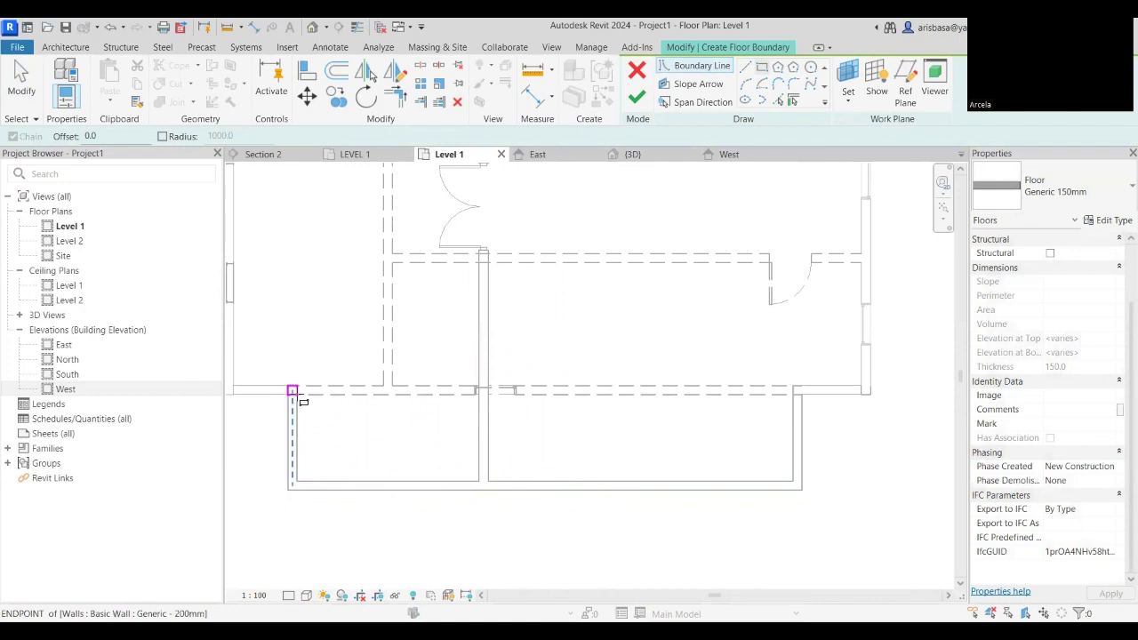
click(297, 394)
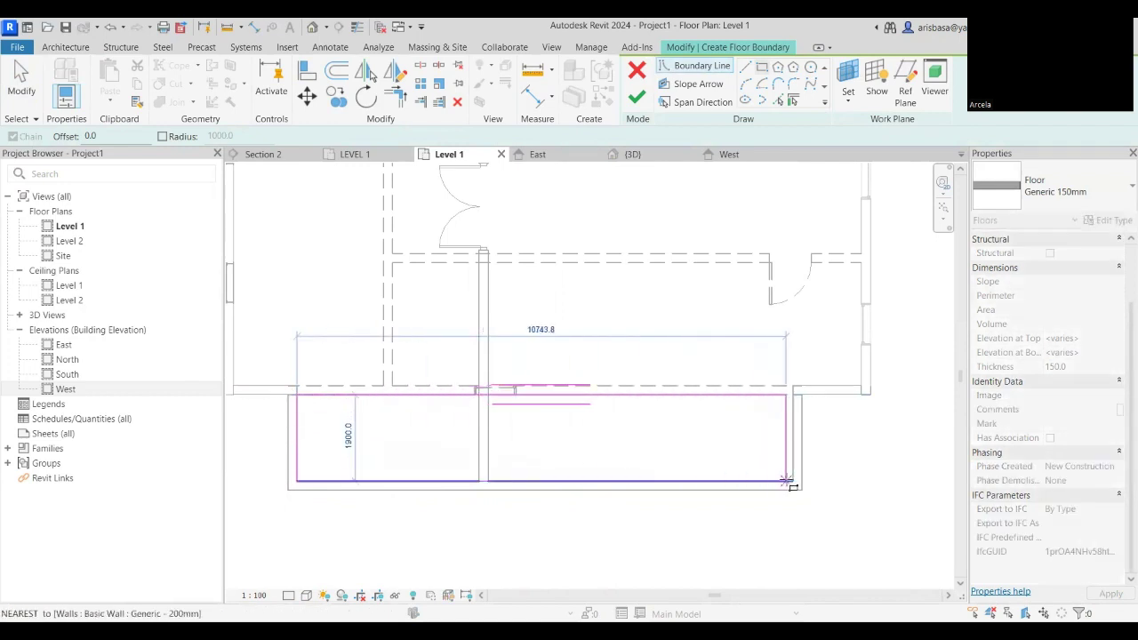
click(793, 481)
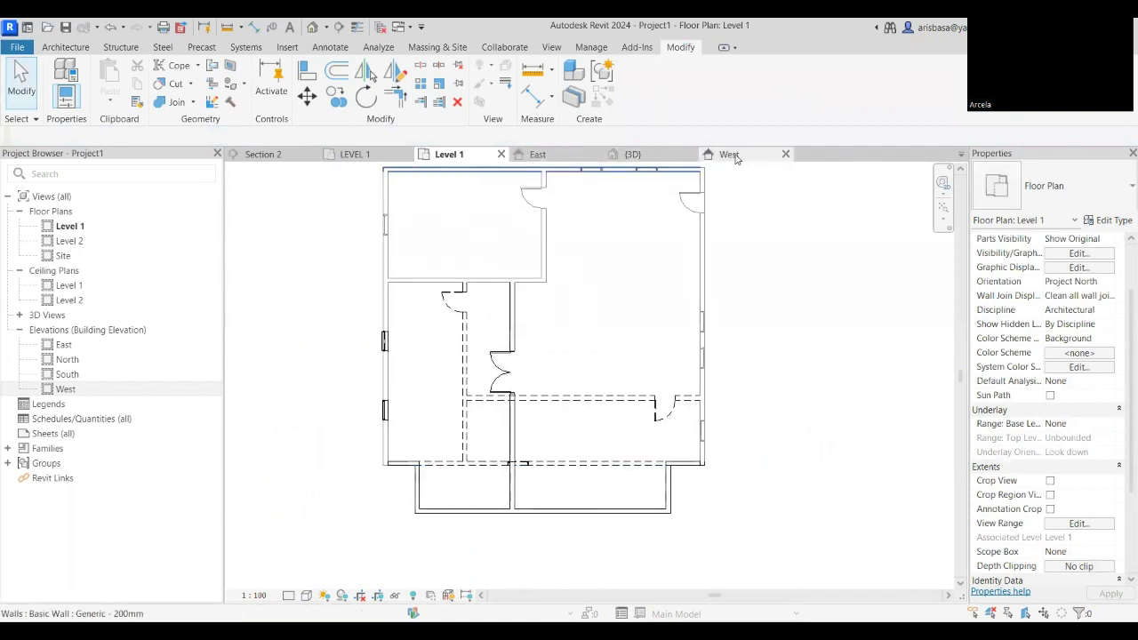
Zoom out over the whole West elevation, then open the Level 2 floor plan.
click(736, 159)
scroll(698, 488, up, 3)
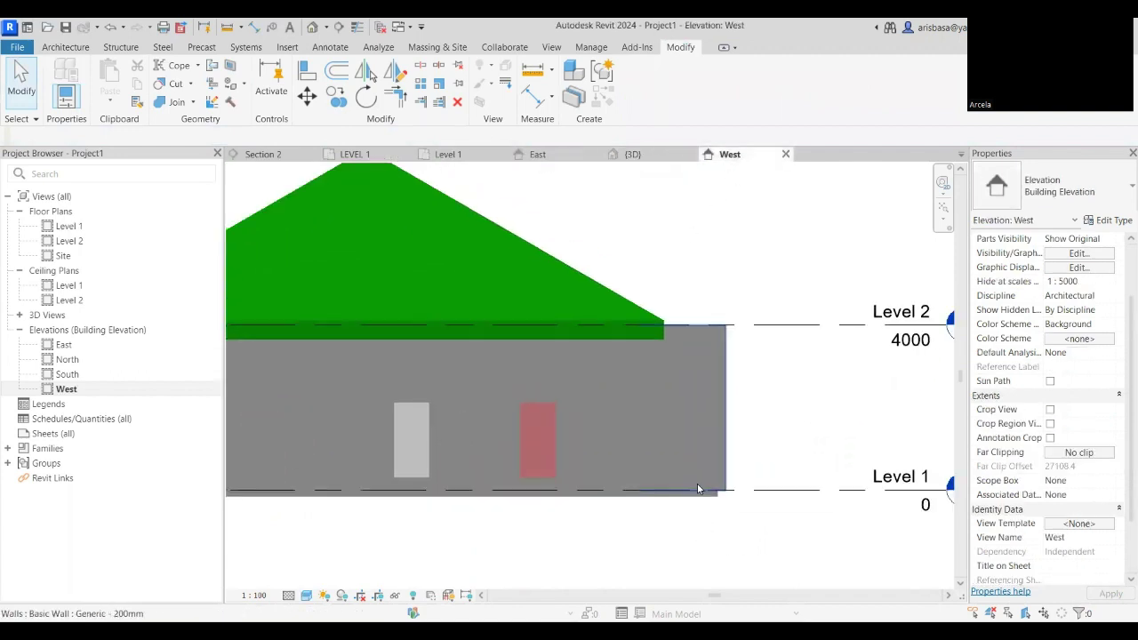
scroll(699, 488, down, 2)
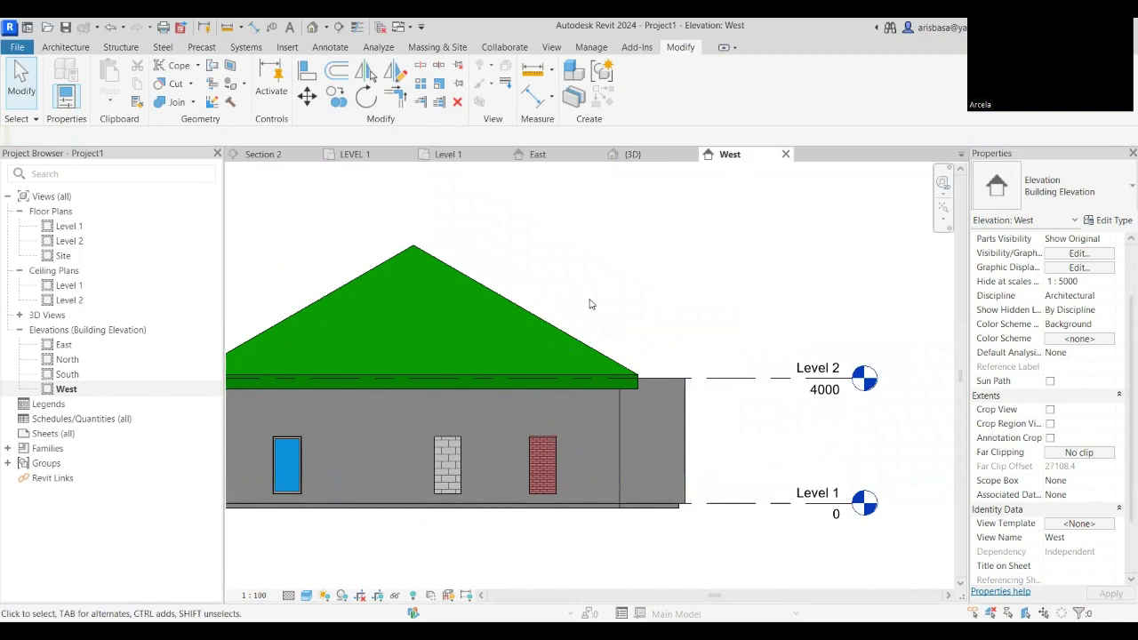
scroll(652, 391, down, 2)
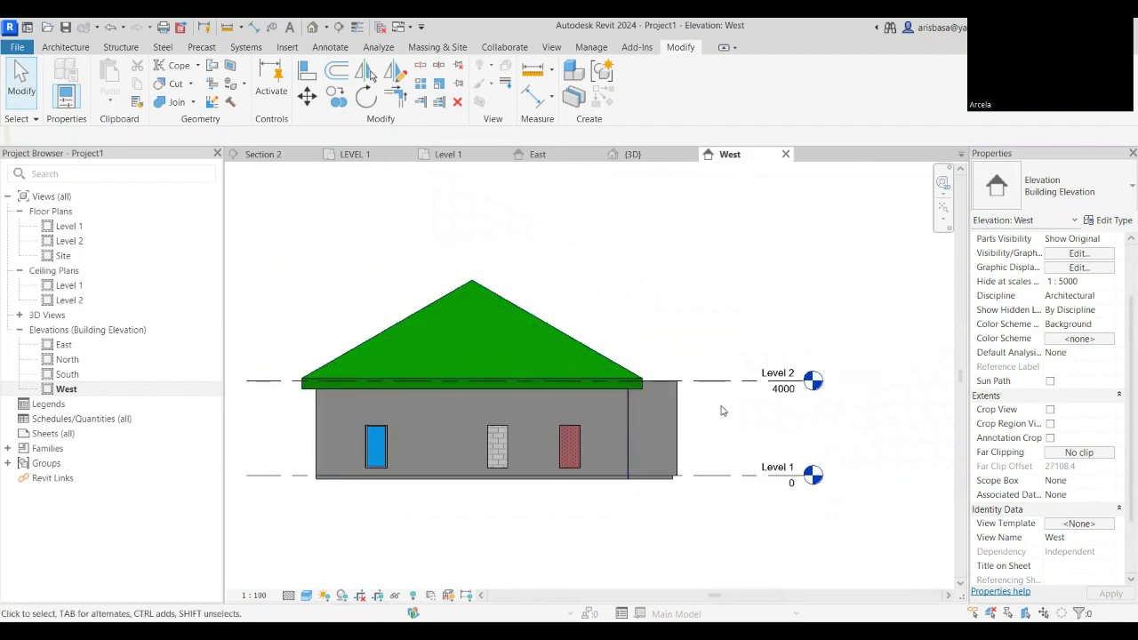
scroll(722, 411, down, 1)
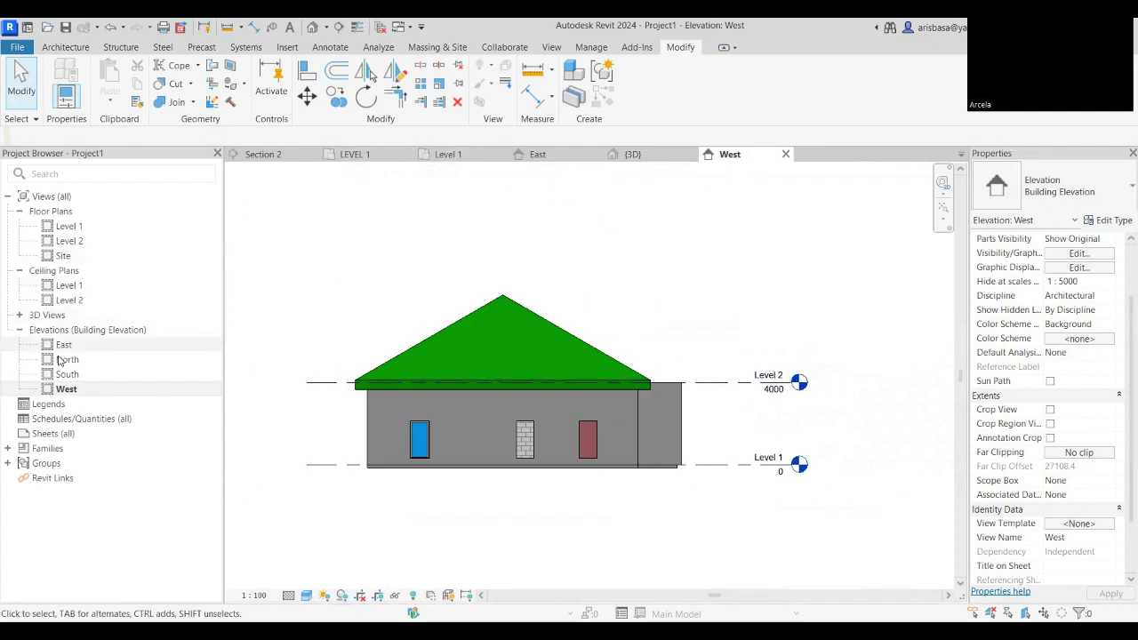
double_click(69, 242)
Start an Architecture > Roof by Footprint sketch on Level 2 with a 600 overhang.
scroll(521, 525, up, 2)
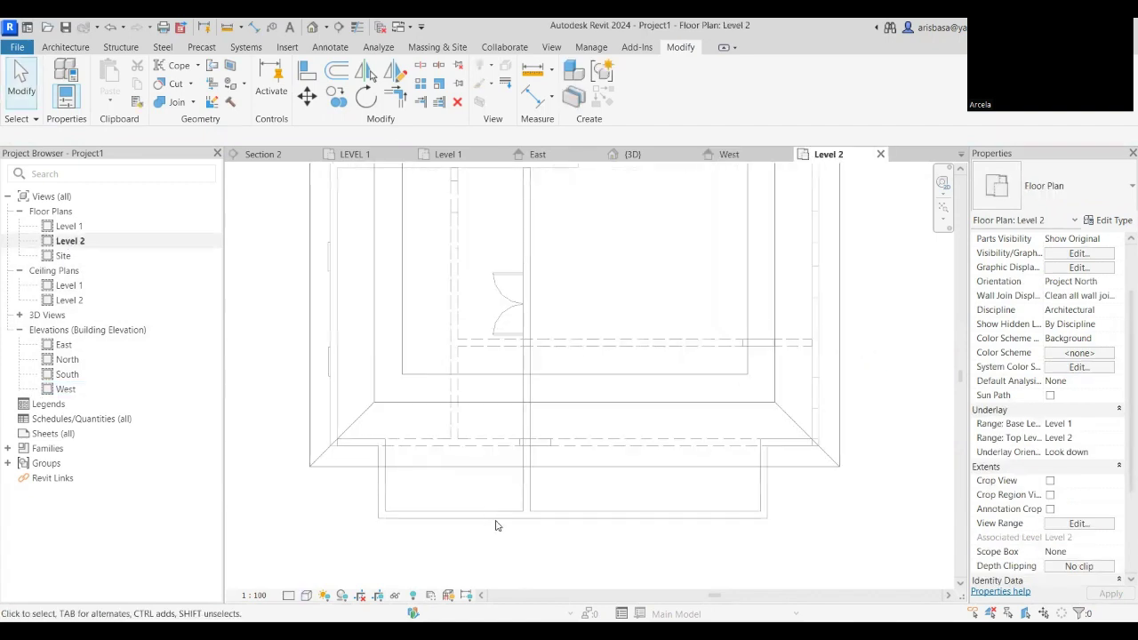
scroll(374, 506, up, 2)
middle_drag(559, 537, 516, 539)
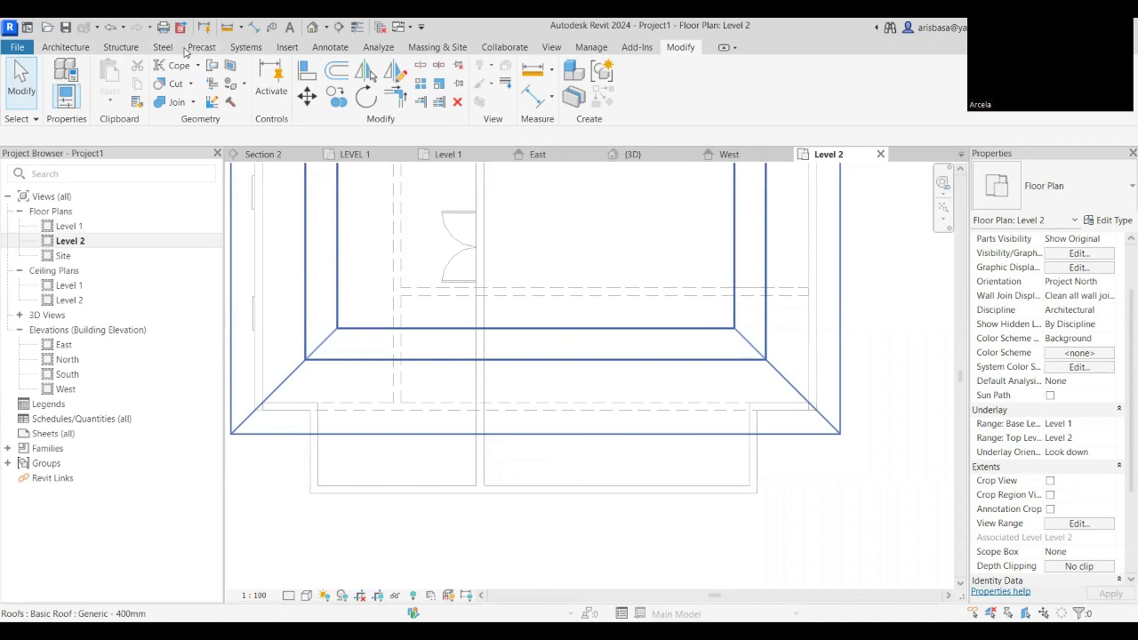
click(64, 47)
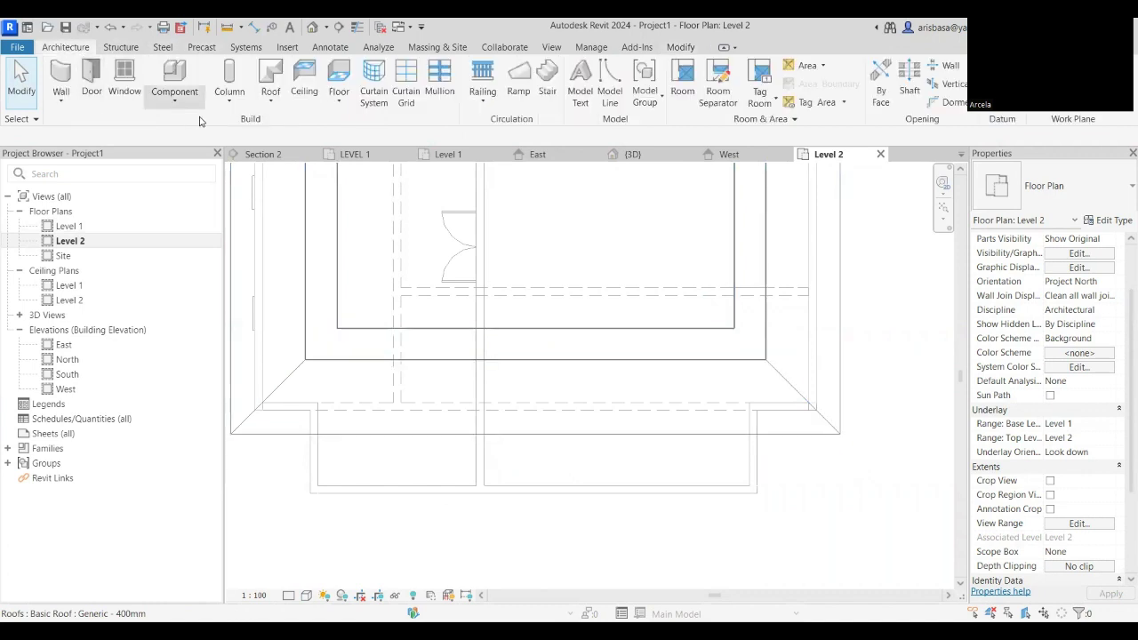
click(270, 100)
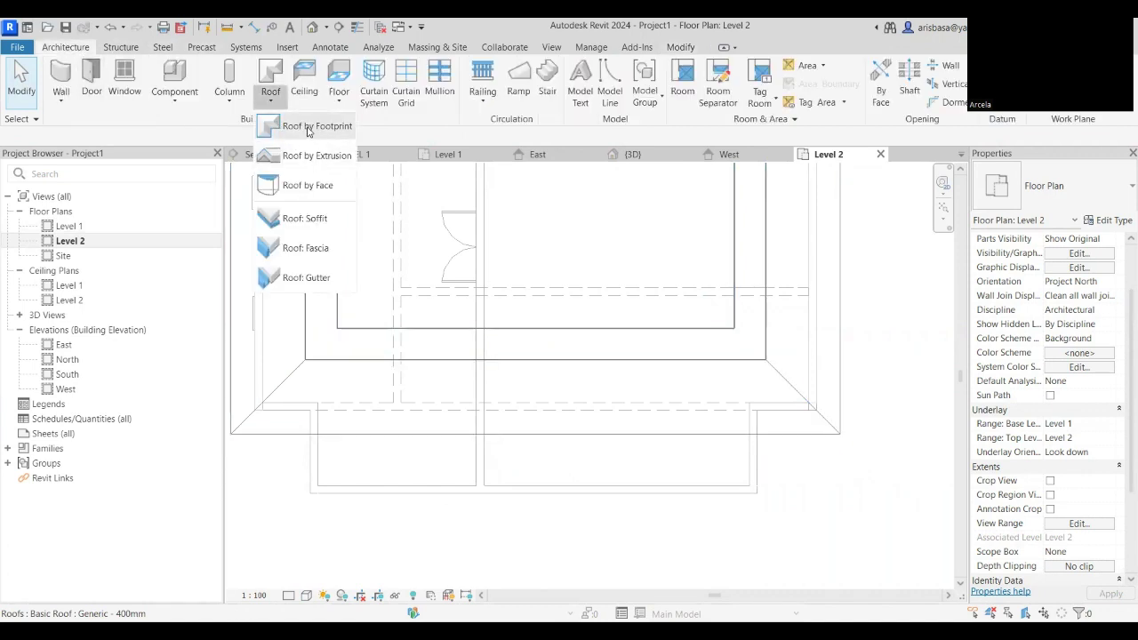
click(311, 126)
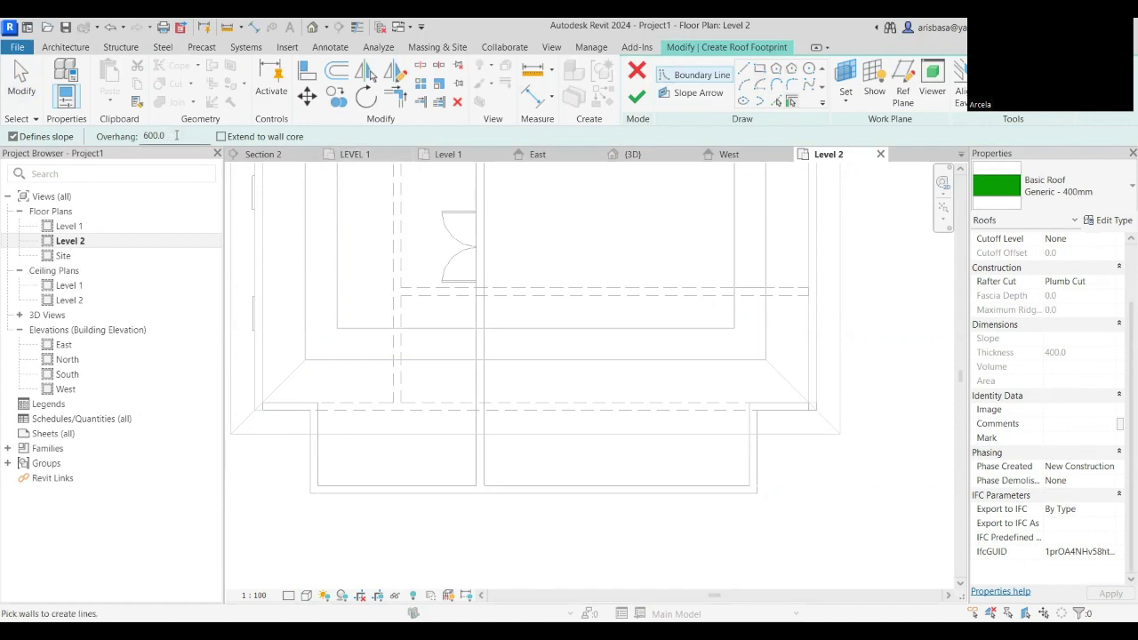
Pick the porch's left, bottom and right walls as sloped roof edges.
click(309, 454)
click(365, 496)
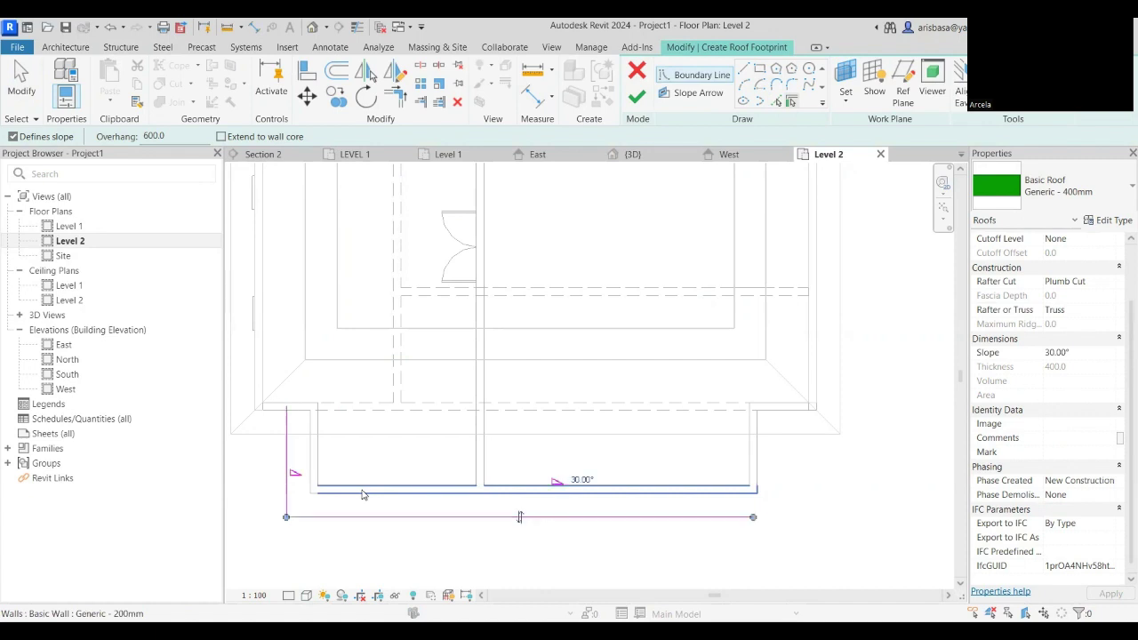
click(755, 463)
scroll(754, 470, down, 2)
middle_drag(754, 471, 711, 500)
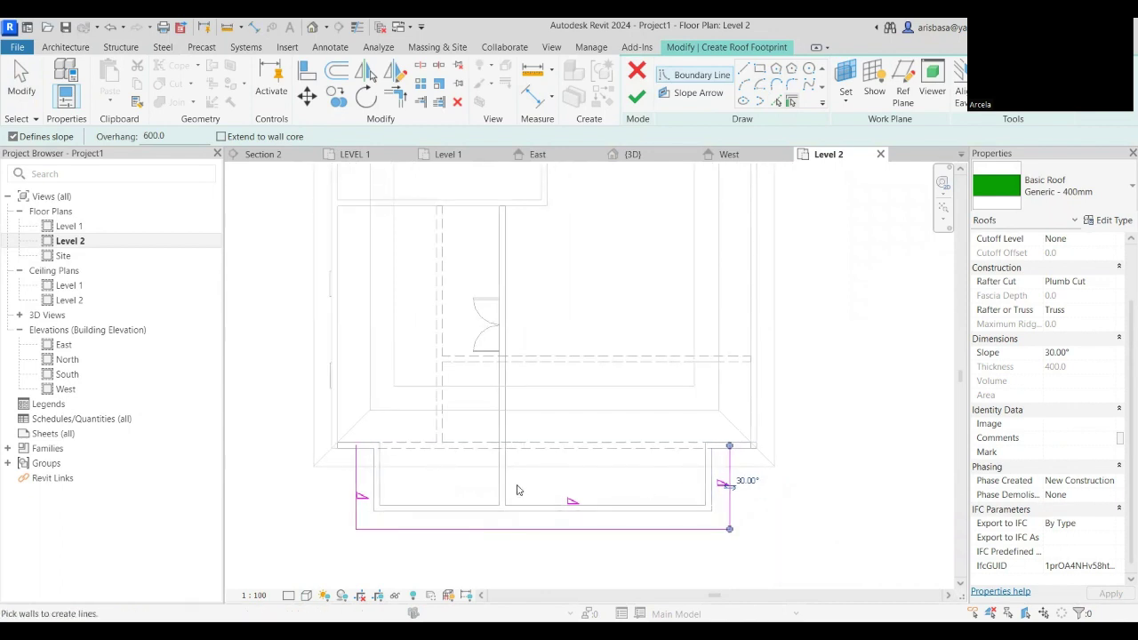
Draw the roof's top boundary line between the two wall corners.
click(743, 69)
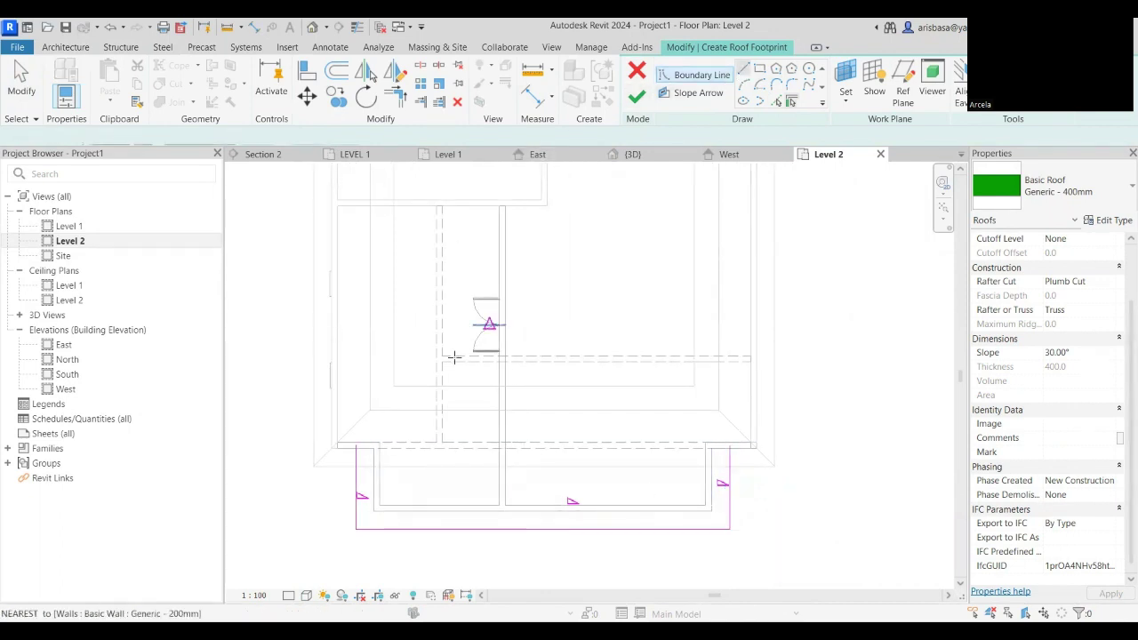
click(356, 448)
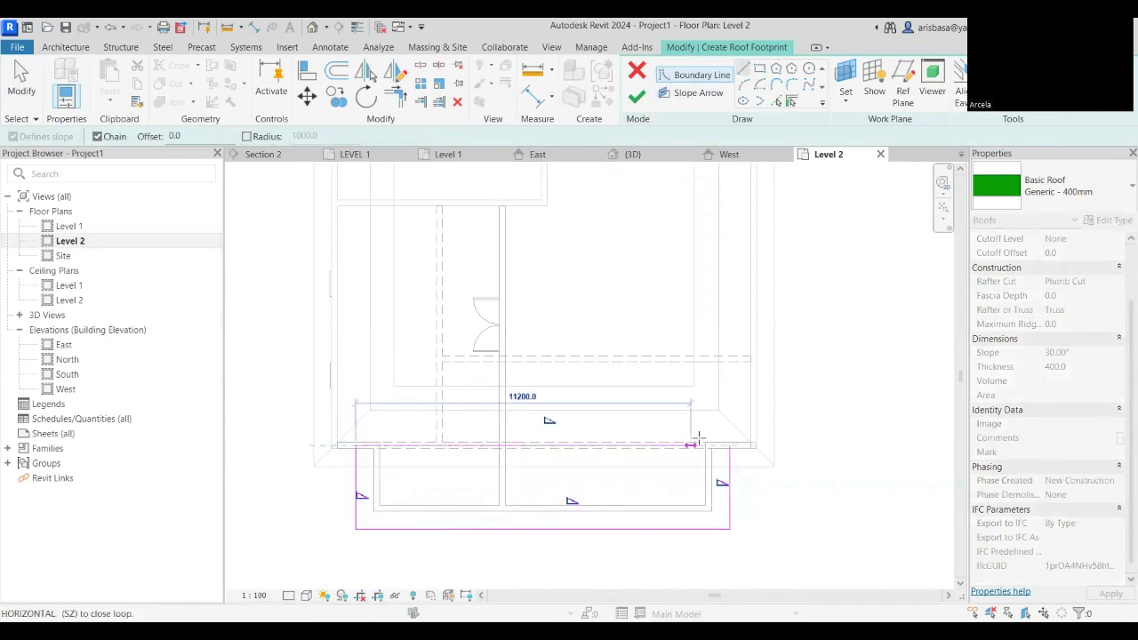
click(728, 443)
scroll(727, 442, up, 4)
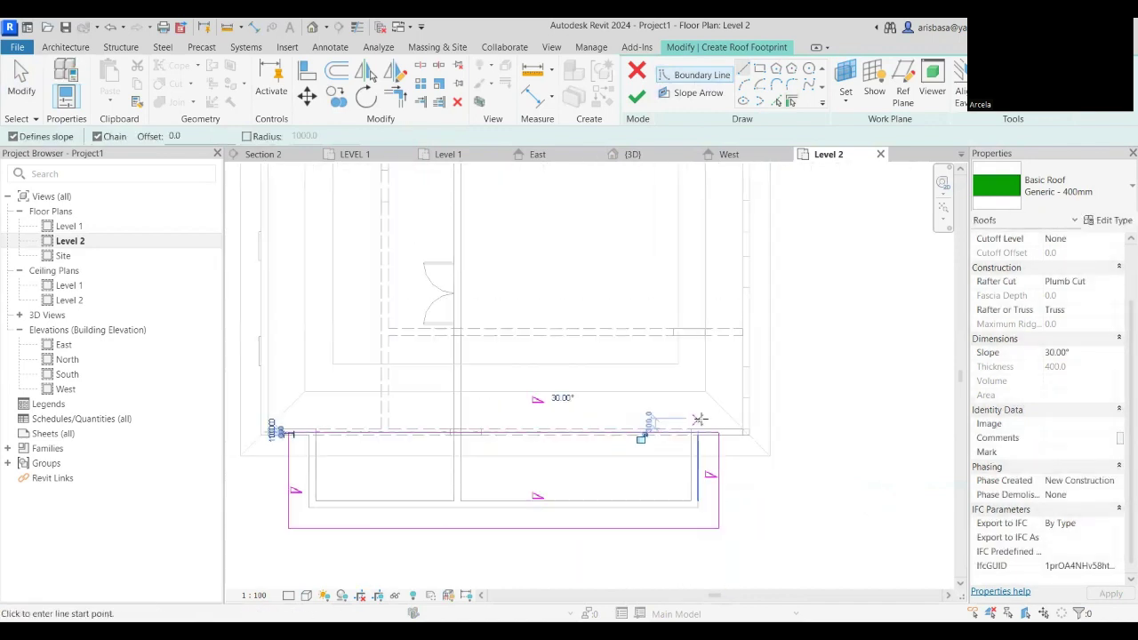
middle_drag(698, 418, 708, 411)
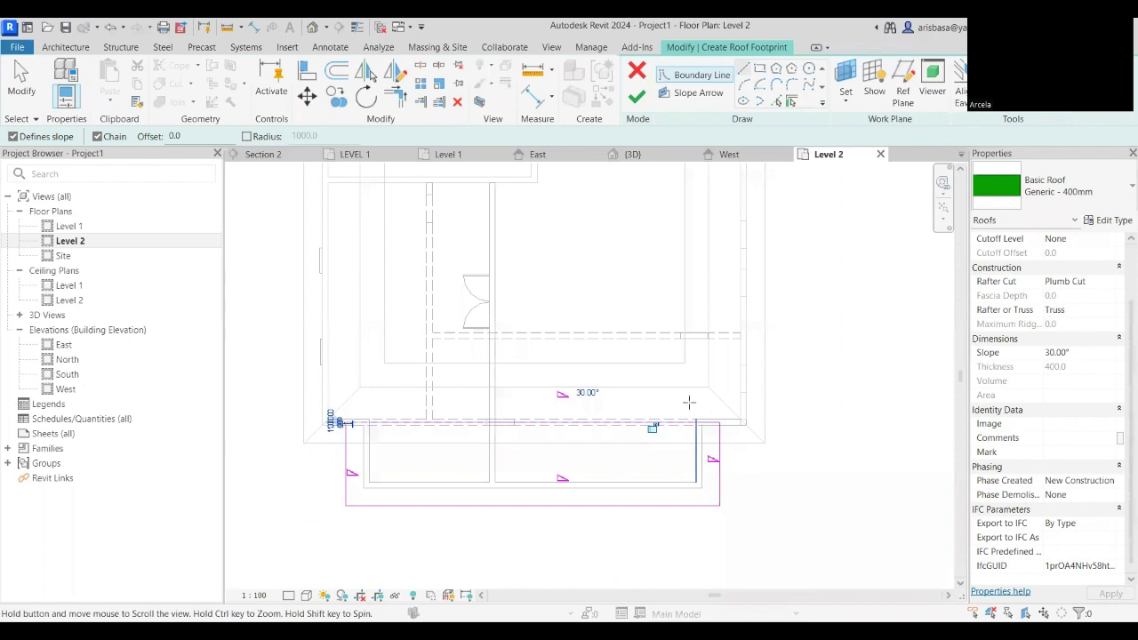
scroll(539, 433, up, 3)
Uncheck Defines Slope on the 12500 top boundary line.
key(Escape)
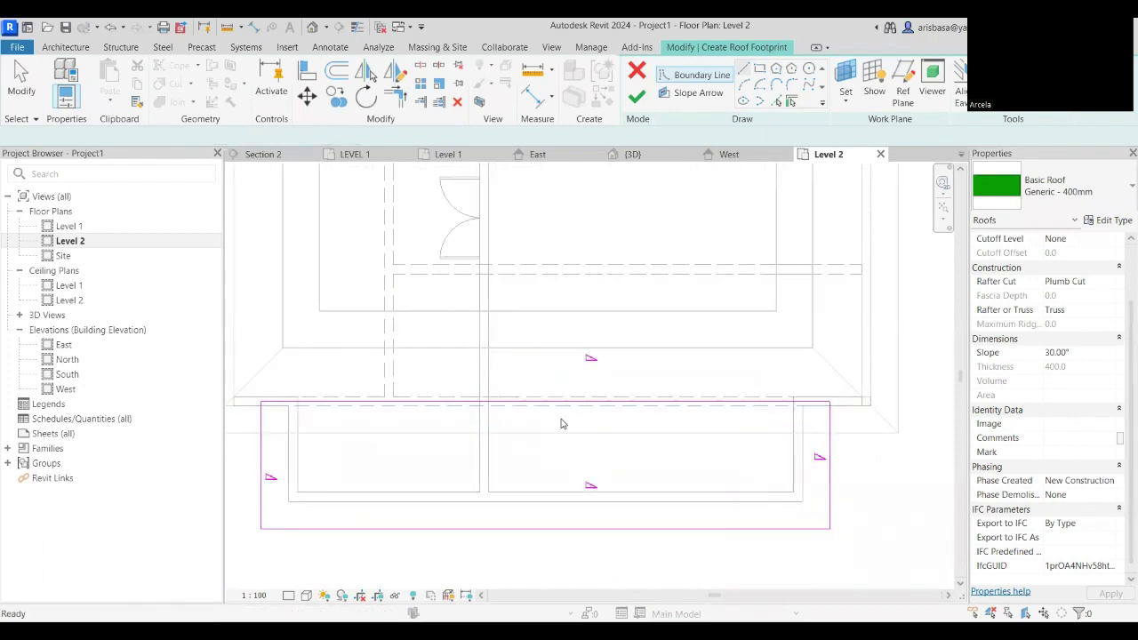
click(578, 407)
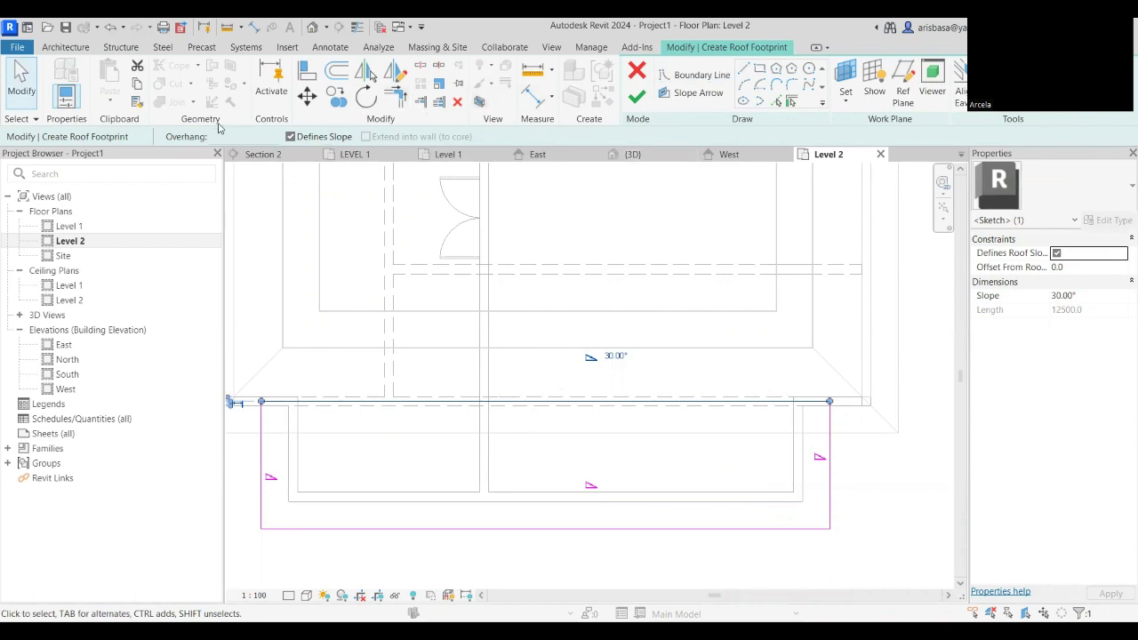
click(294, 137)
scroll(579, 348, down, 3)
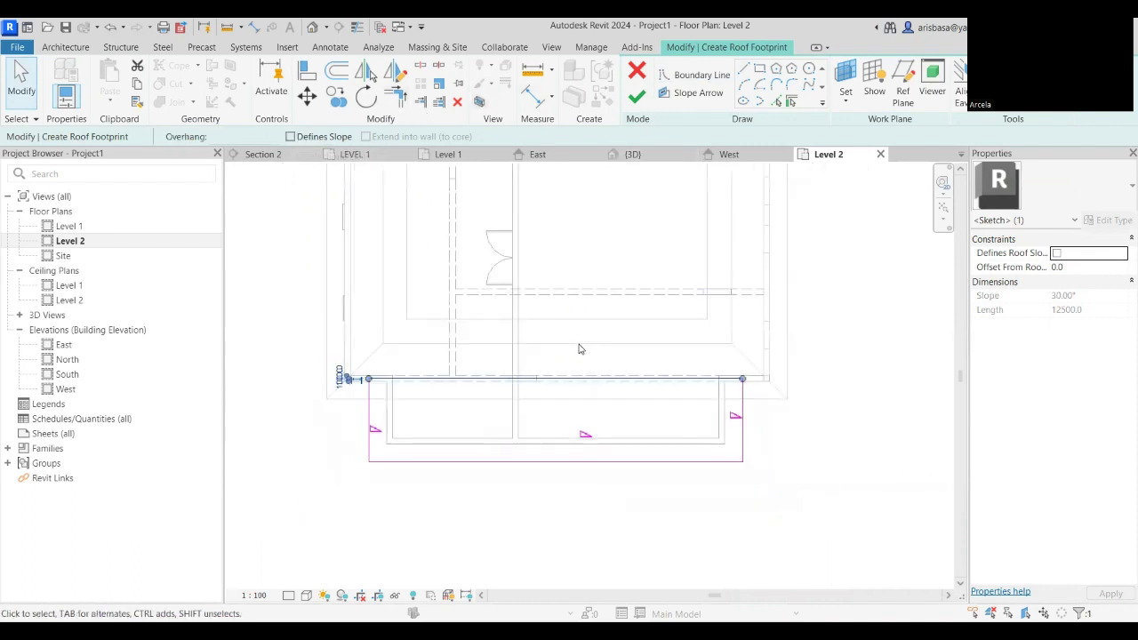
Finish the 30° porch roof and inspect it against the hip roof in 3D, then select it.
click(637, 96)
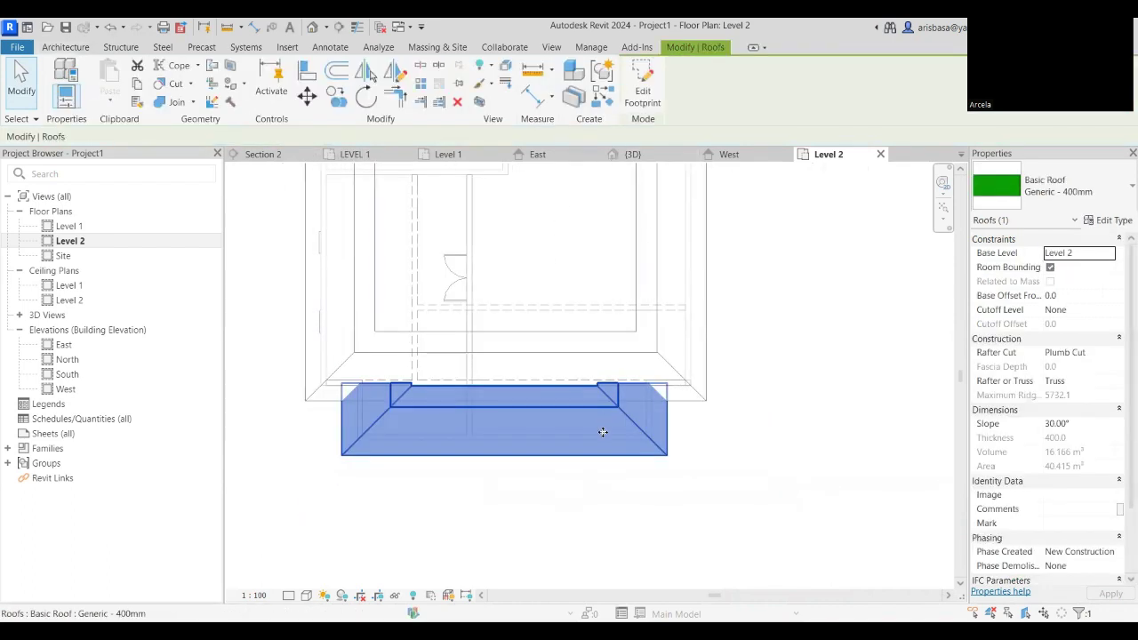
scroll(680, 507, down, 2)
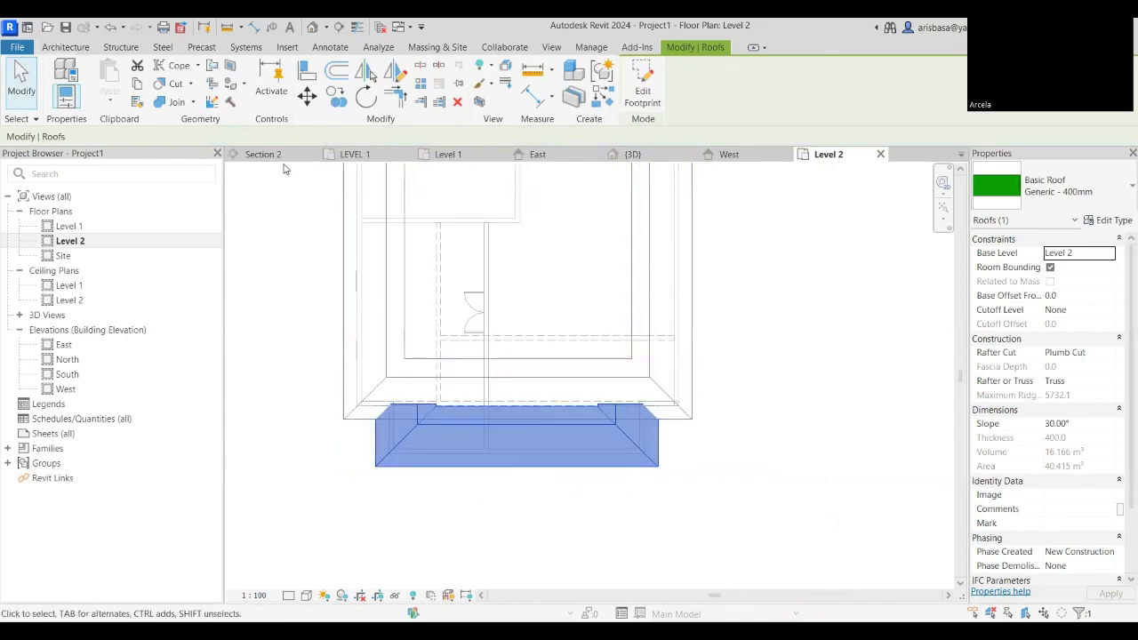
click(655, 158)
scroll(678, 445, up, 2)
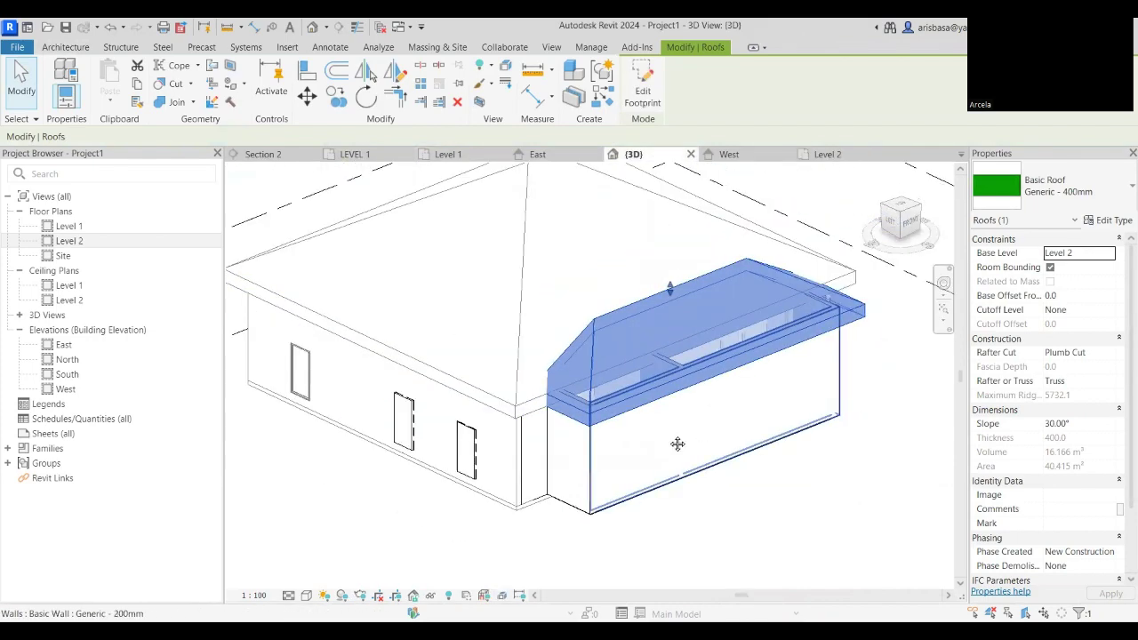
middle_drag(678, 445, 486, 419)
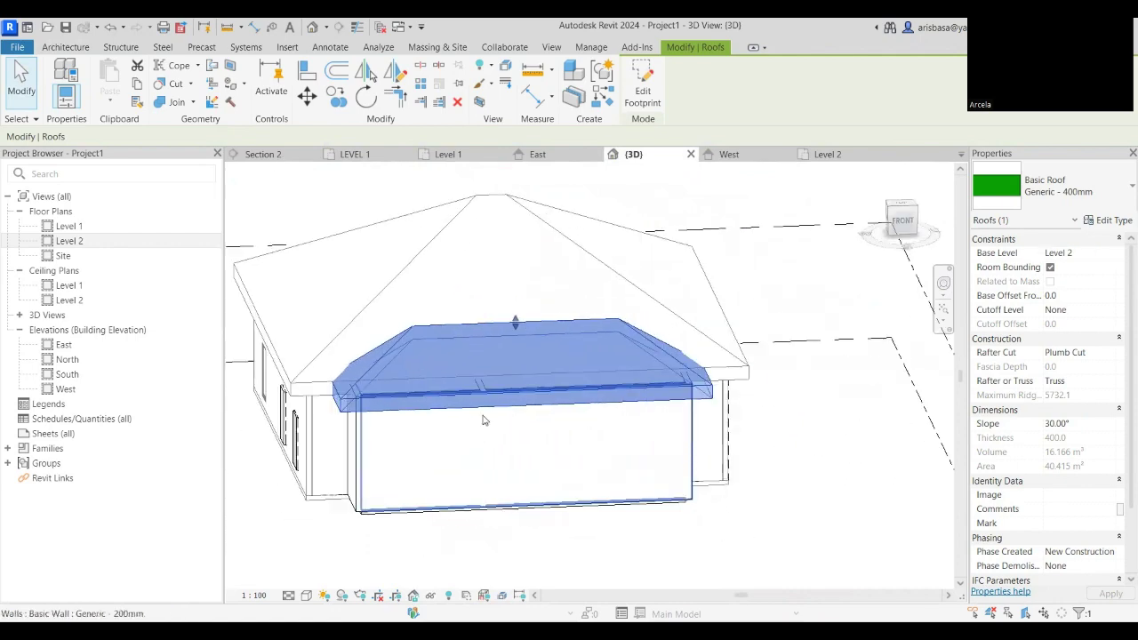
shift+middle_drag(578, 456, 699, 460)
click(706, 490)
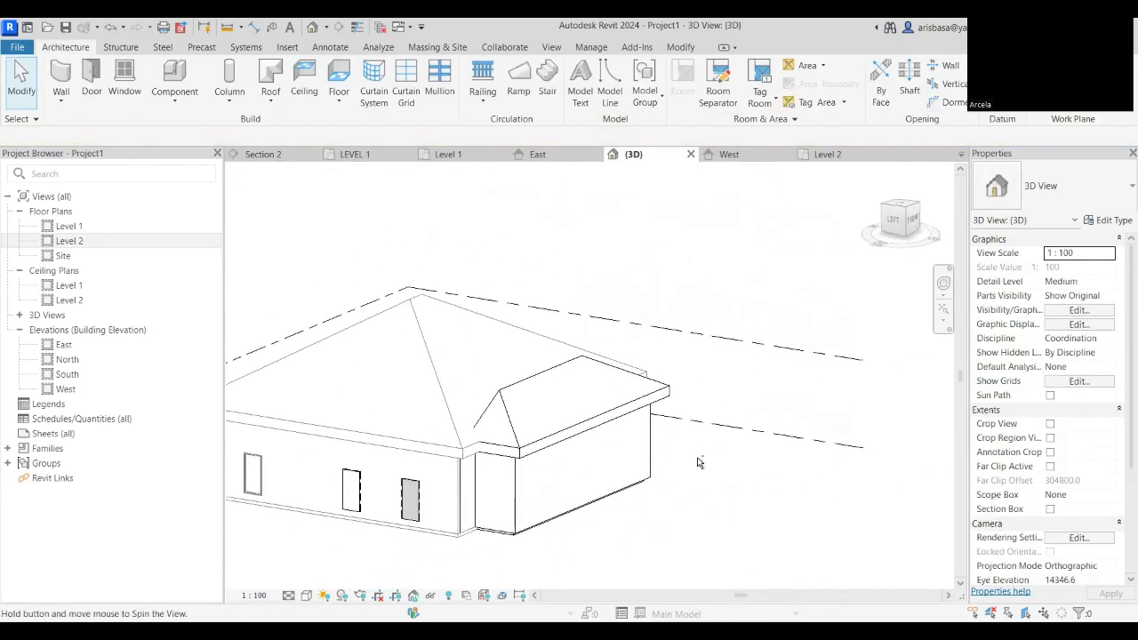
click(548, 388)
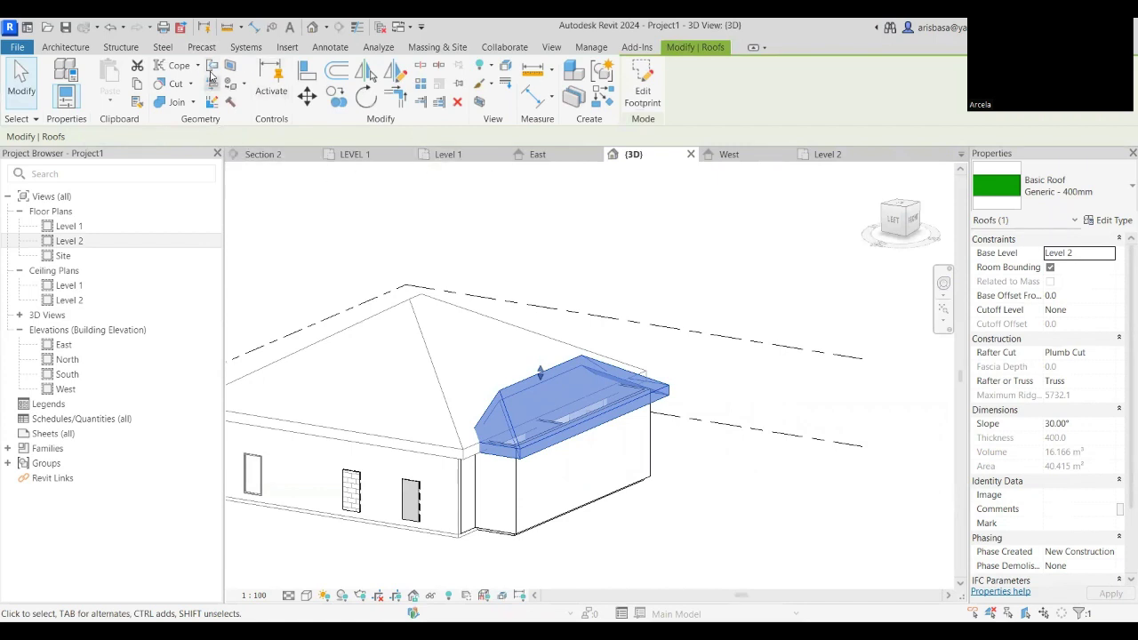
key(Escape)
click(213, 67)
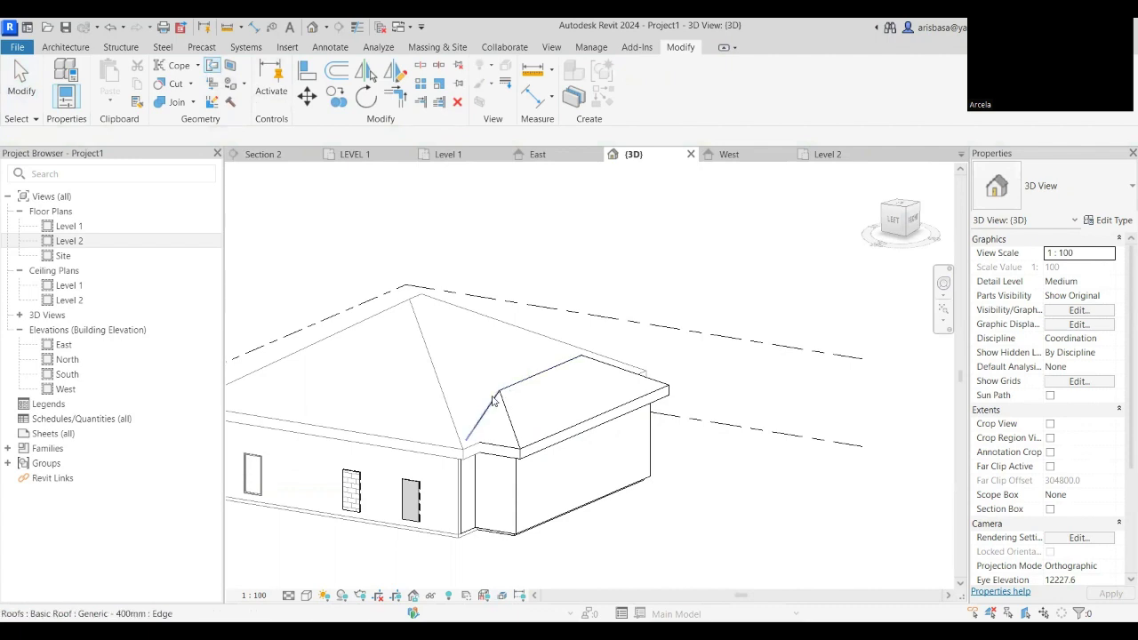
shift+middle_drag(526, 402, 520, 394)
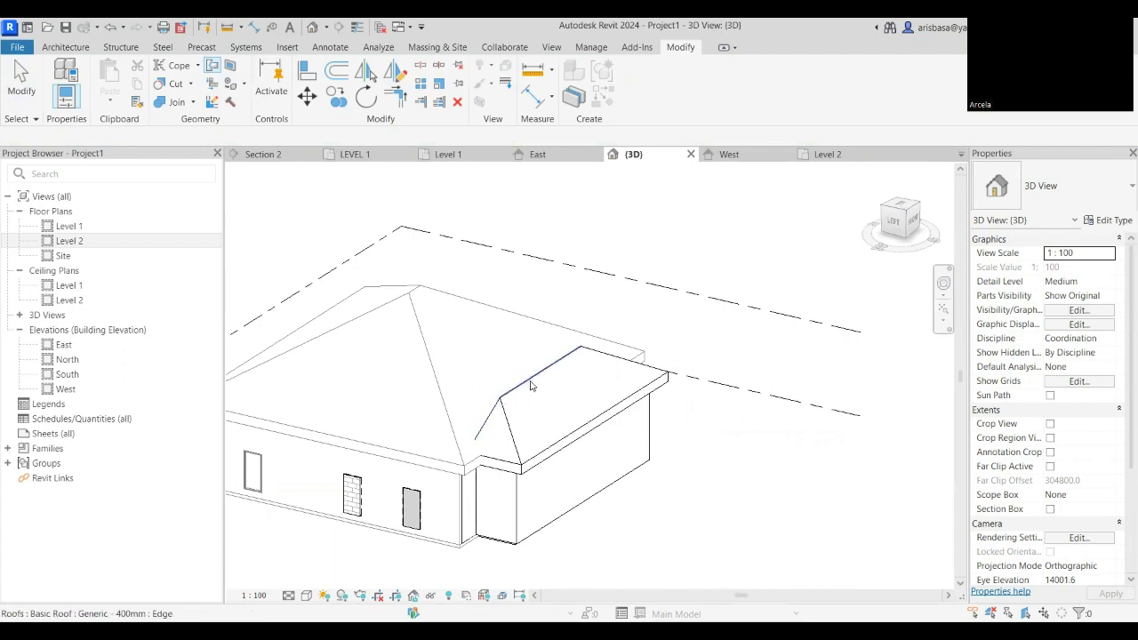
click(485, 356)
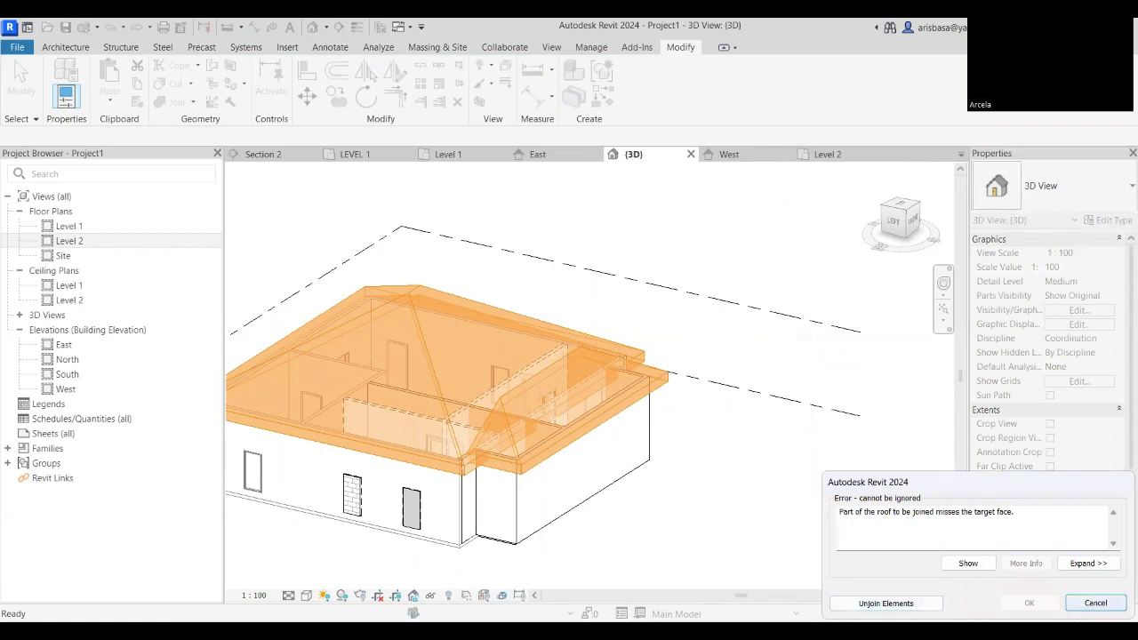
click(1096, 603)
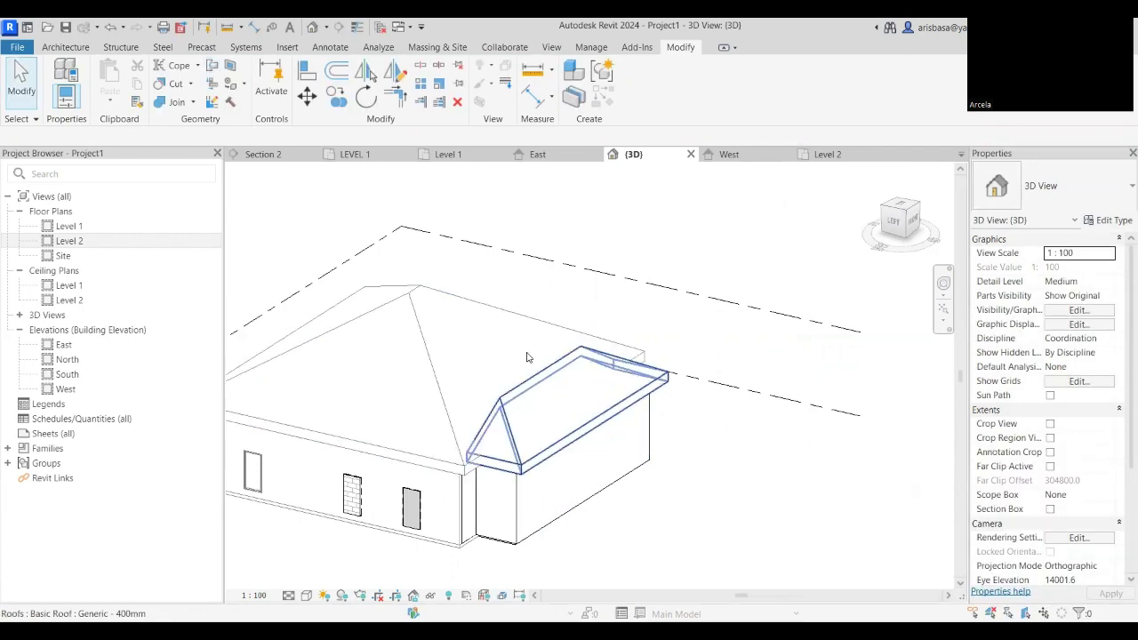
click(212, 65)
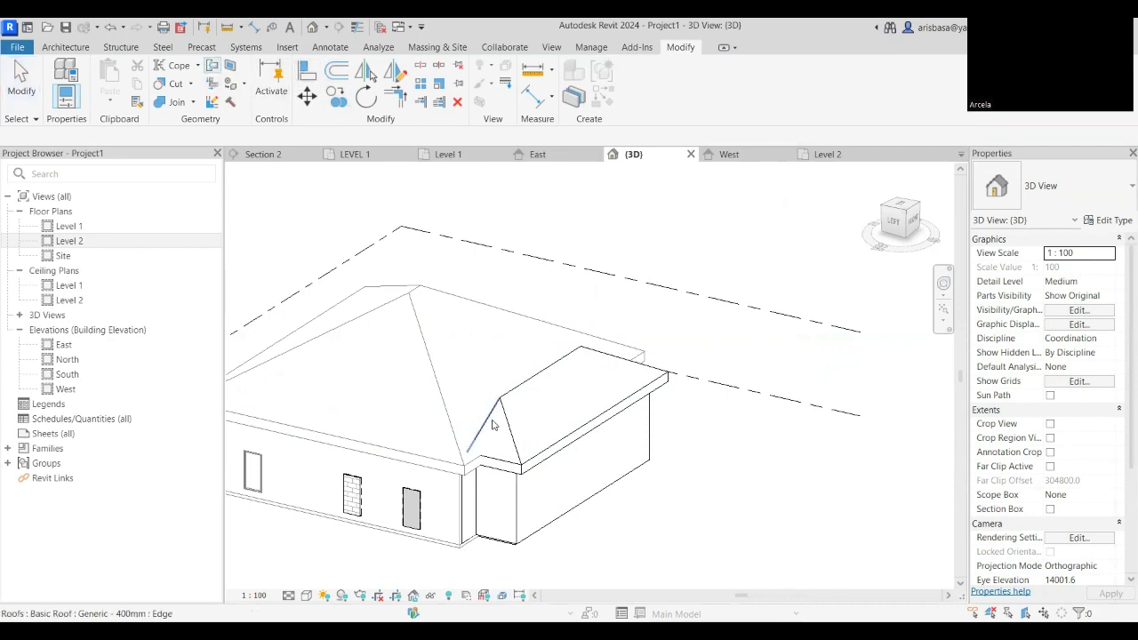
click(492, 423)
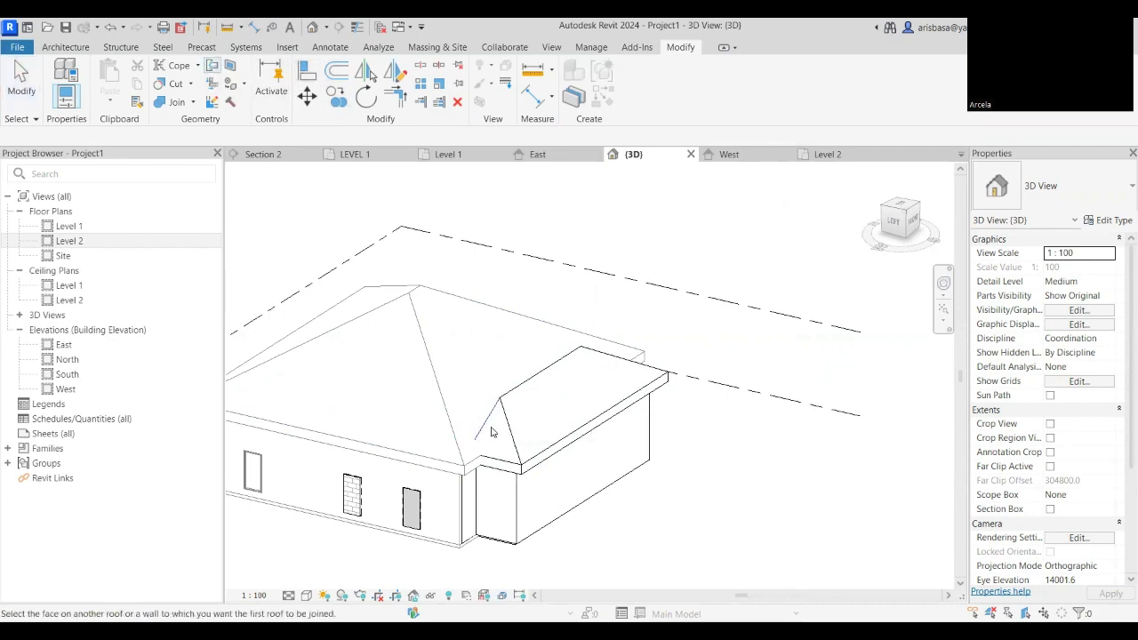
click(461, 341)
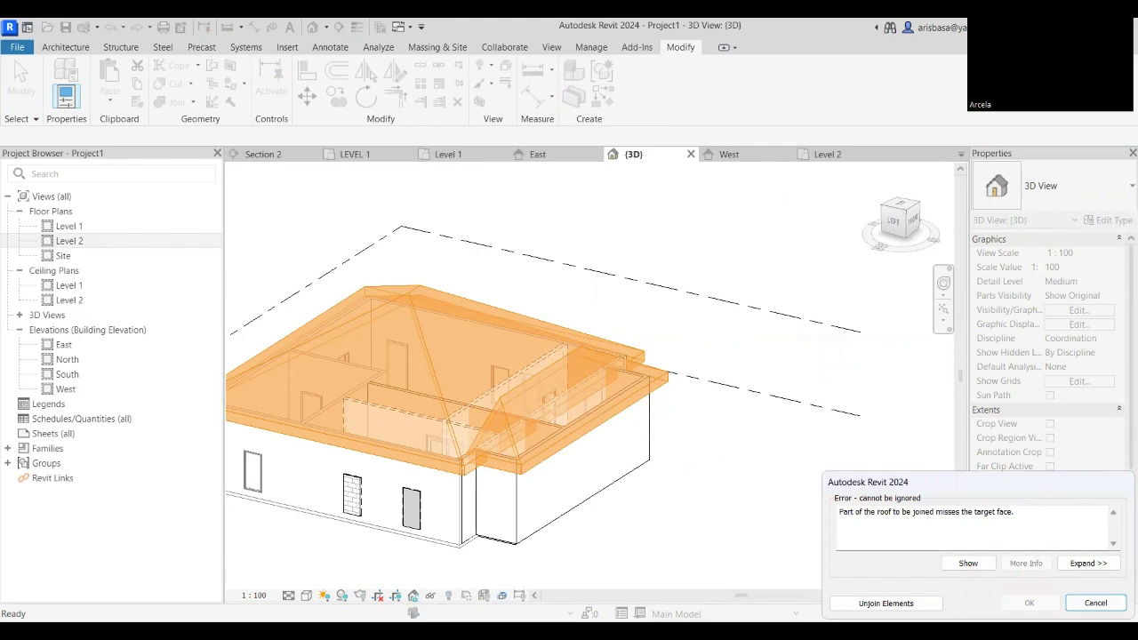
key(Escape)
shift+middle_drag(673, 465, 522, 355)
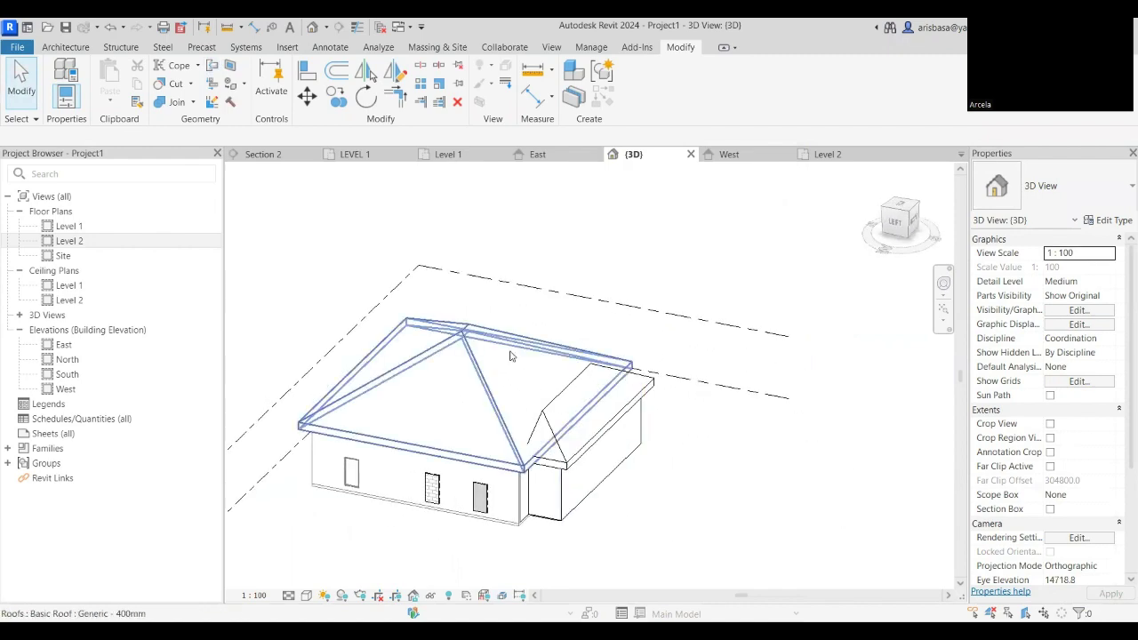
In the Level 2 plan, edit the wing roof footprint and move its back line 600.
scroll(562, 403, up, 5)
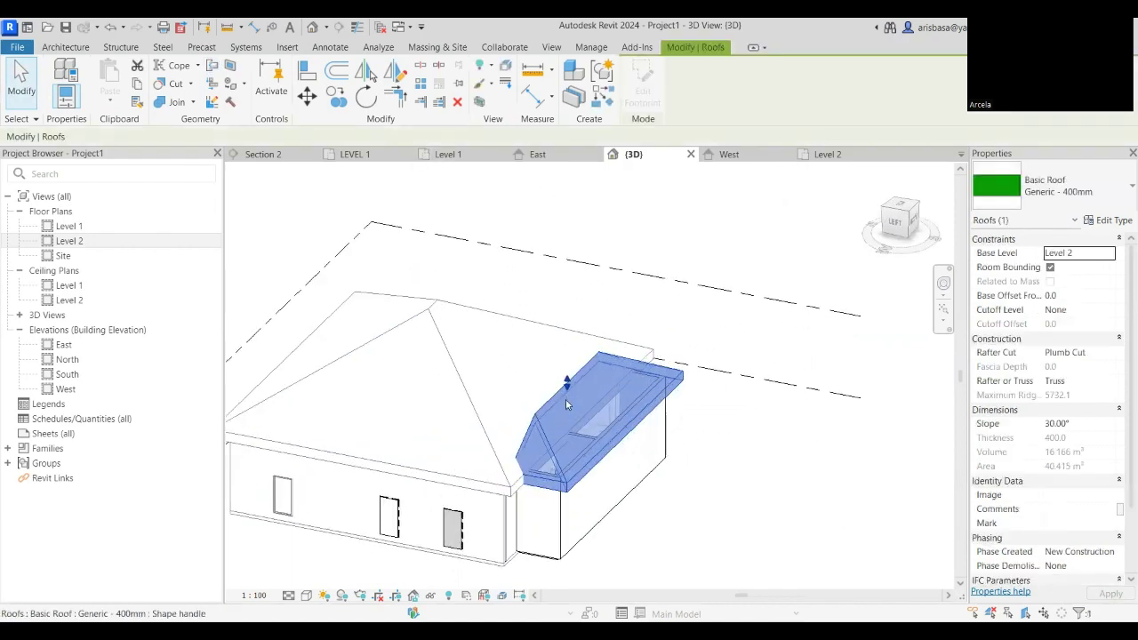
shift+middle_drag(554, 403, 531, 403)
scroll(461, 439, up, 3)
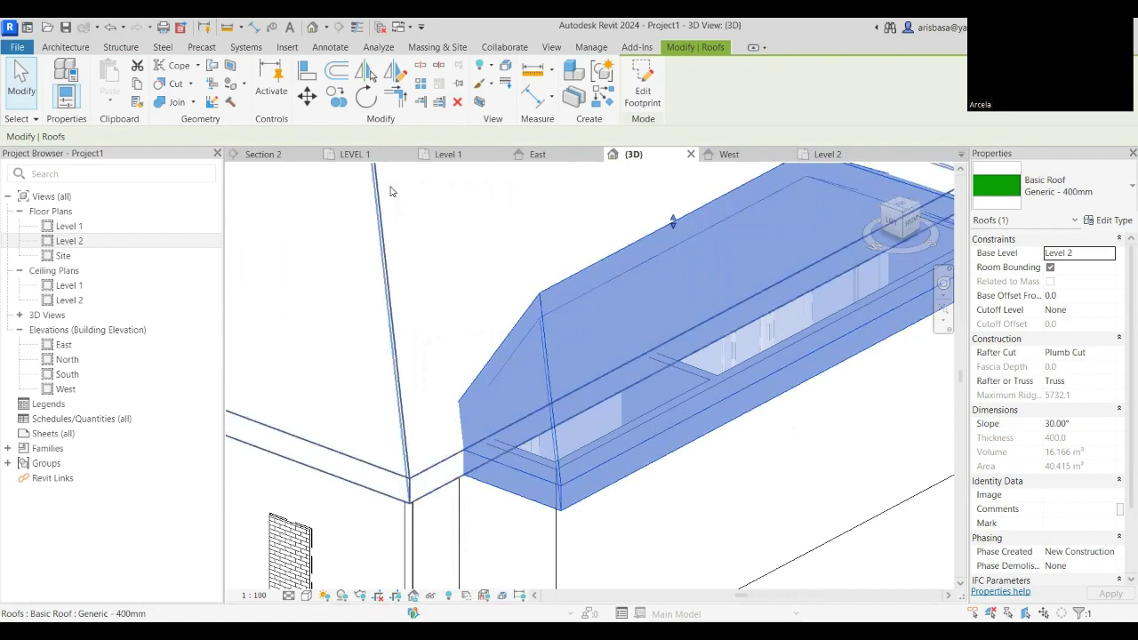
click(813, 158)
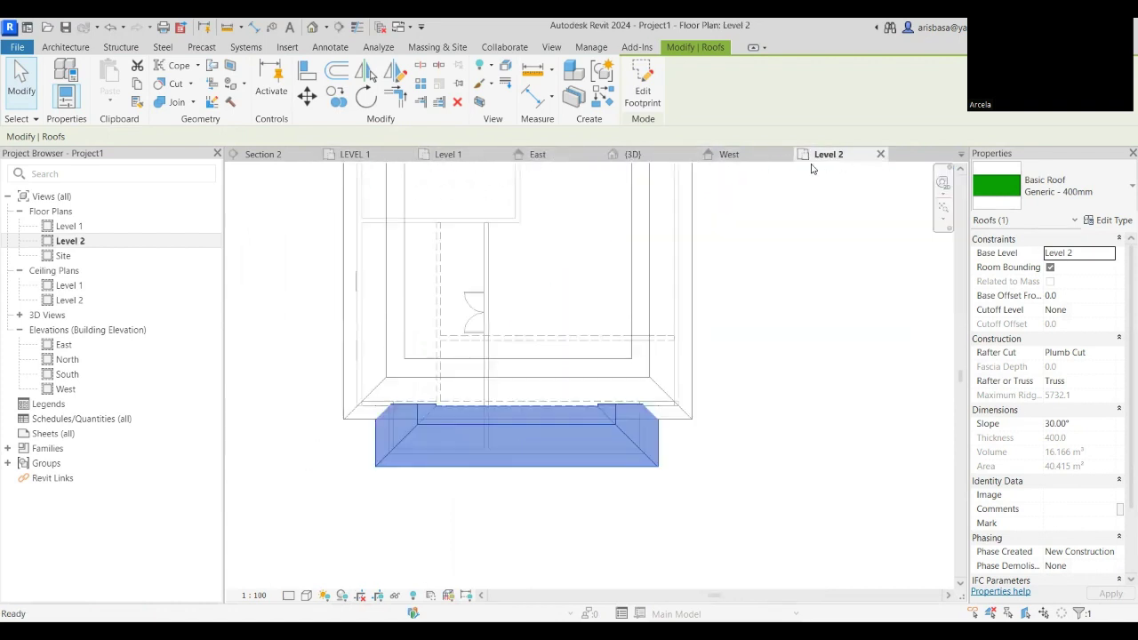
click(642, 89)
scroll(445, 411, up, 4)
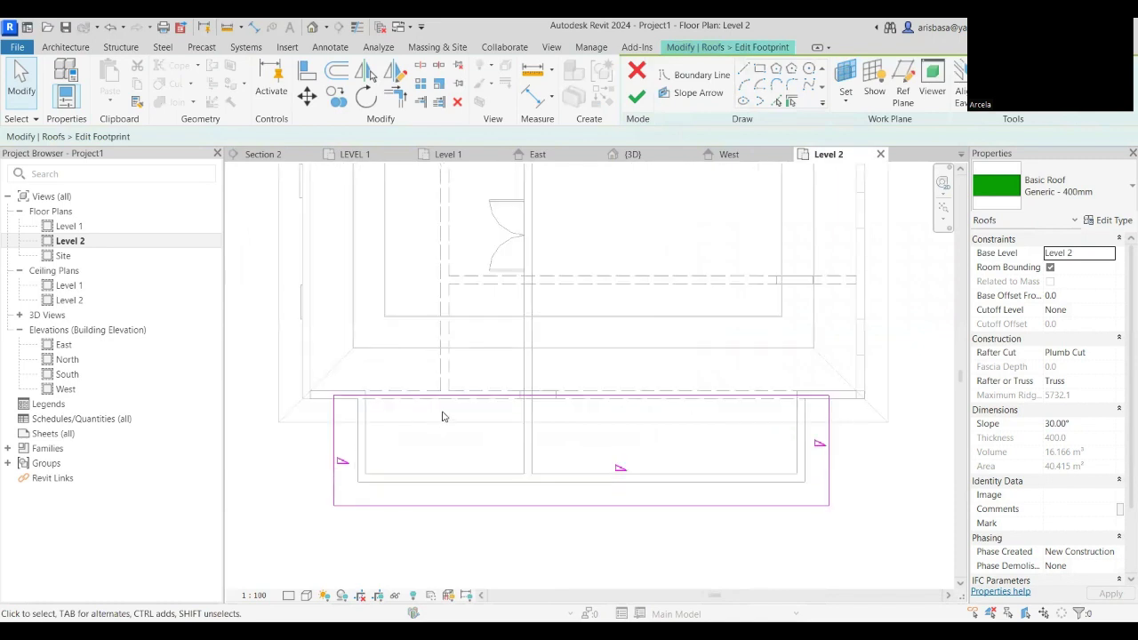
click(483, 389)
drag(483, 389, 476, 428)
scroll(521, 452, down, 3)
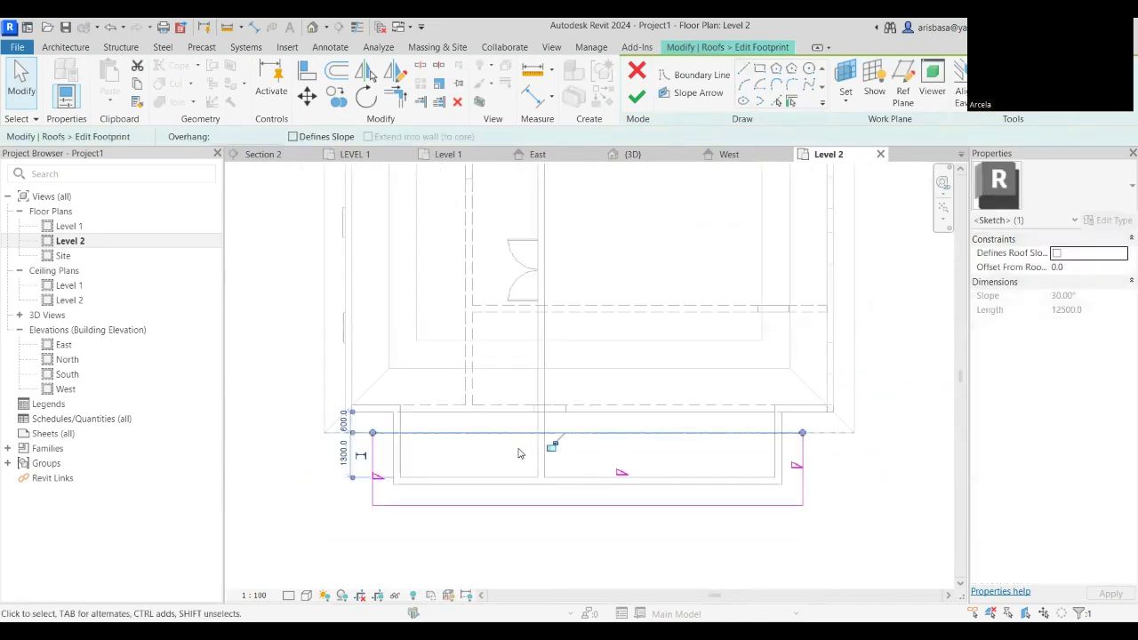
scroll(521, 498, up, 2)
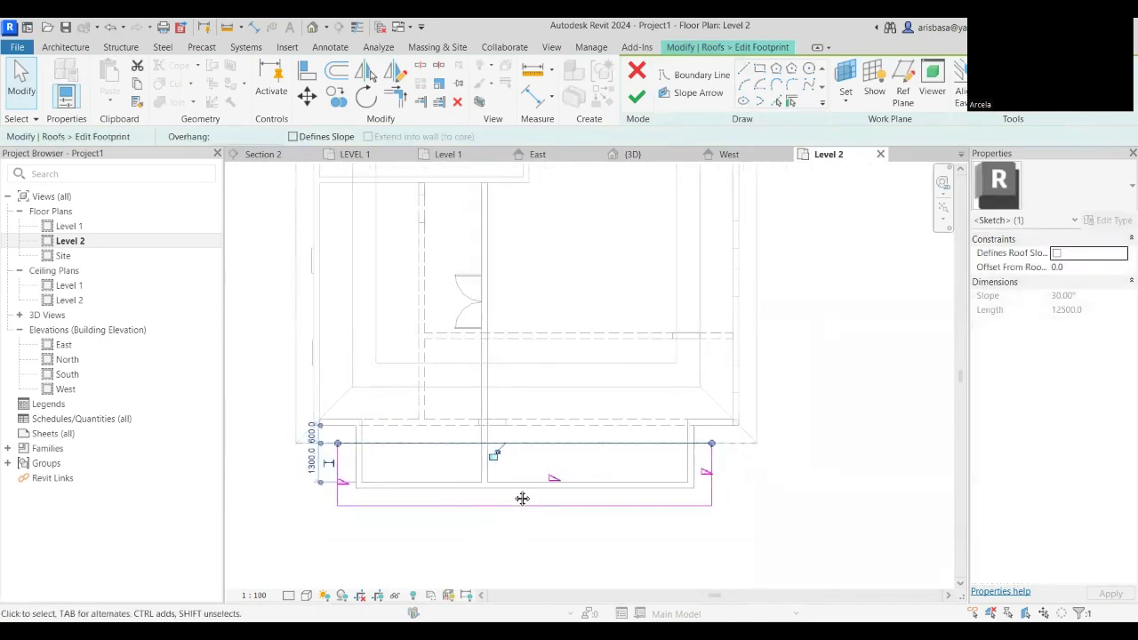
click(579, 465)
click(578, 460)
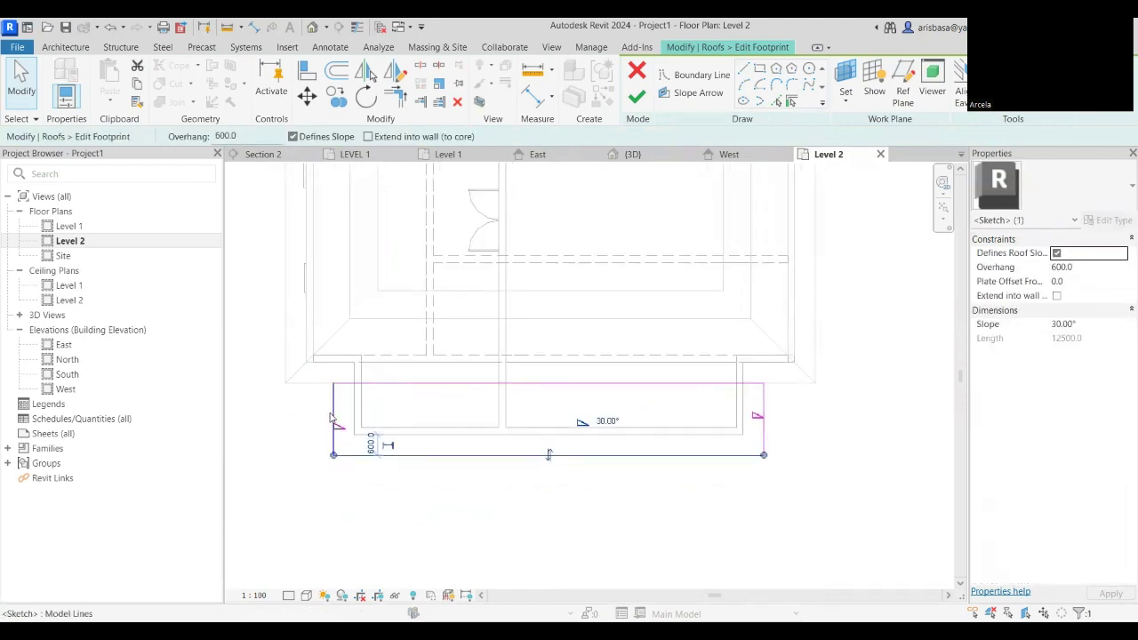
click(460, 400)
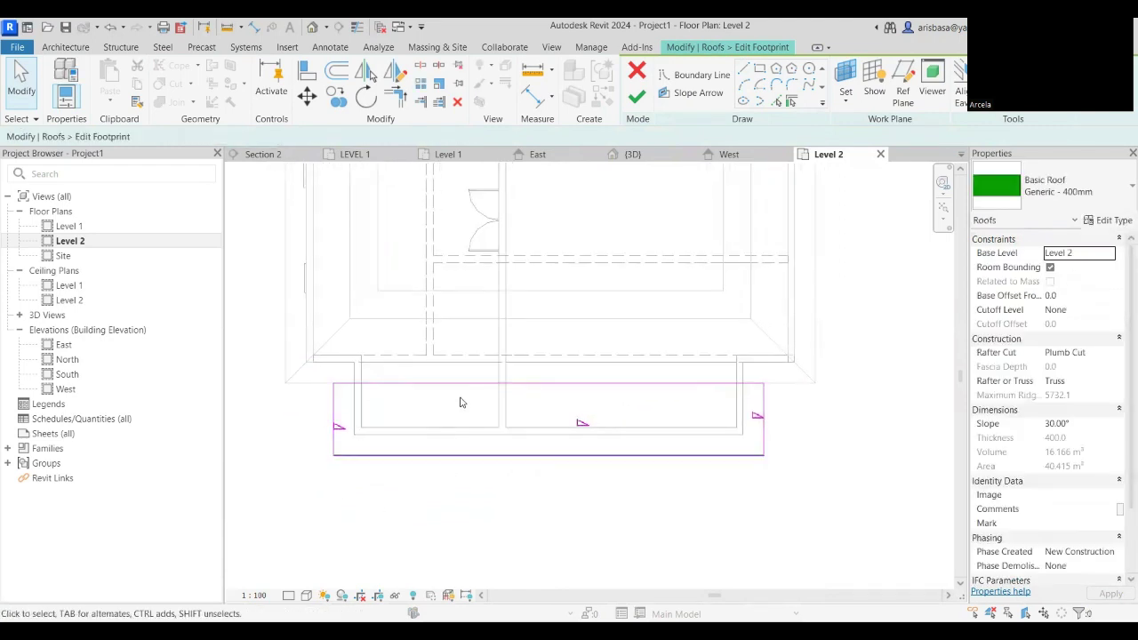
Finish the footprint edit and check the 12.124 m³ porch roof in 3D.
click(635, 100)
scroll(531, 347, down, 1)
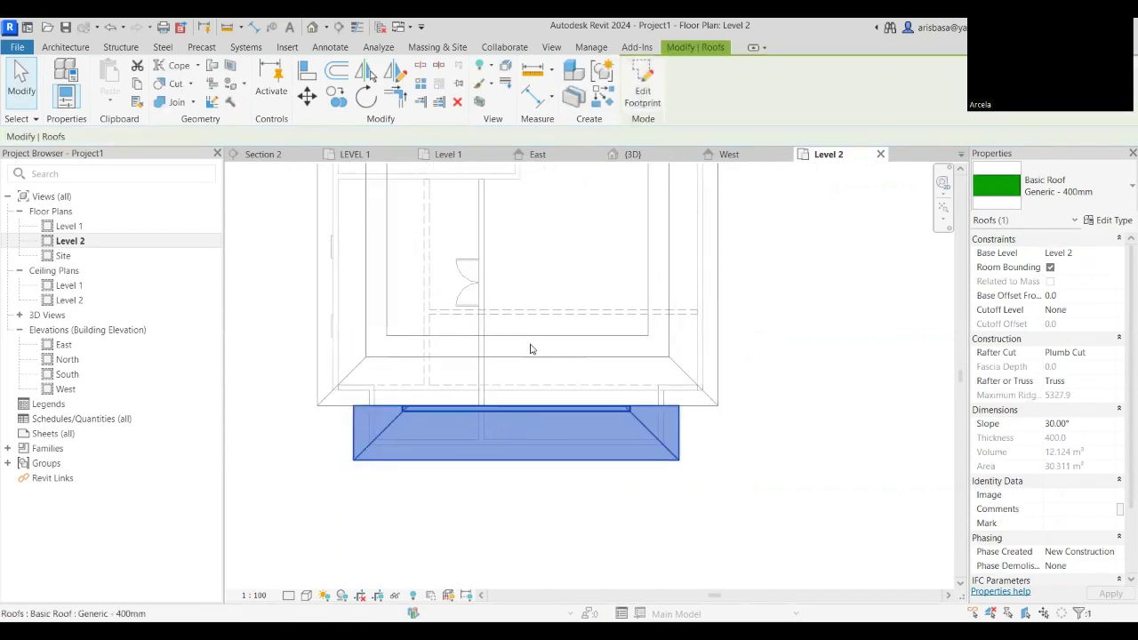
click(633, 155)
mouse_move(570, 427)
middle_down()
mouse_move(525, 409)
mouse_move(556, 410)
middle_up()
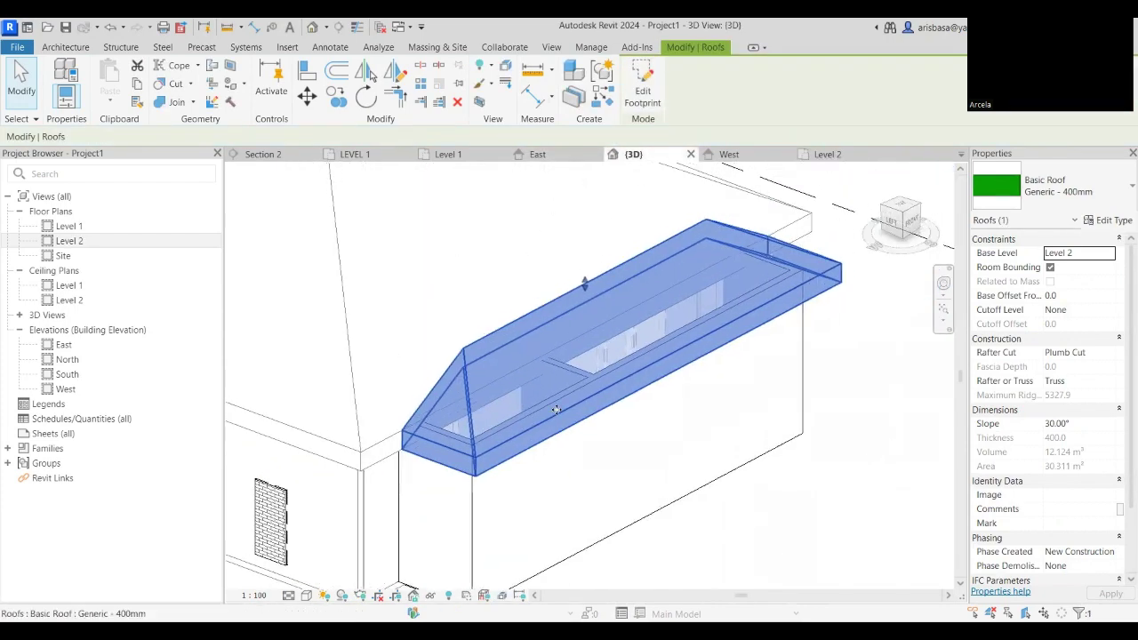
scroll(556, 410, down, 2)
key(Escape)
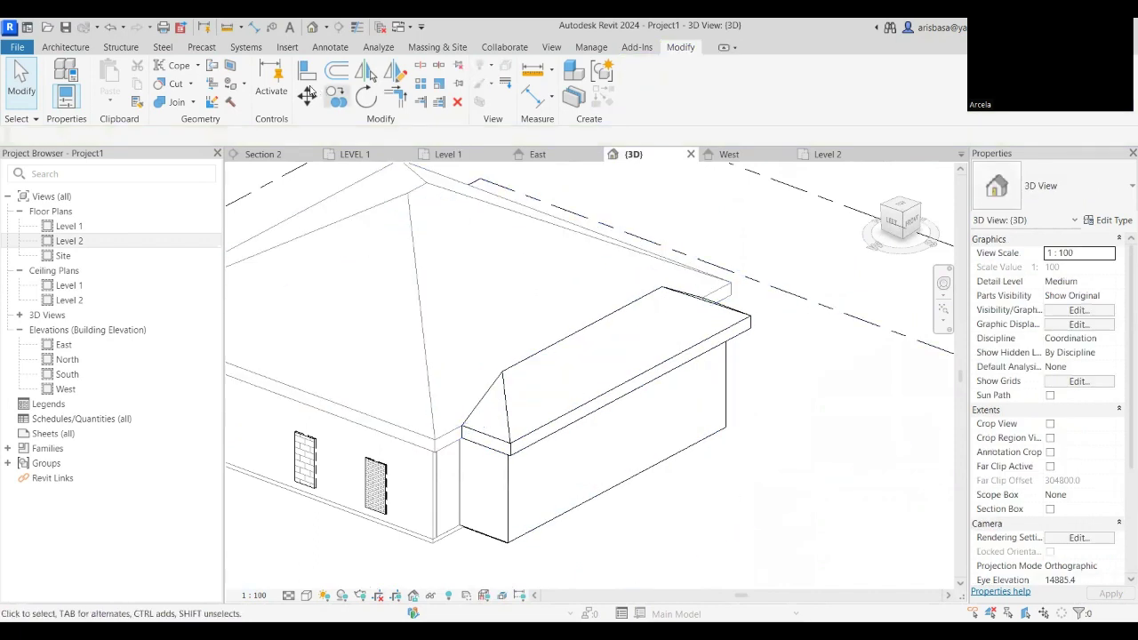
click(213, 67)
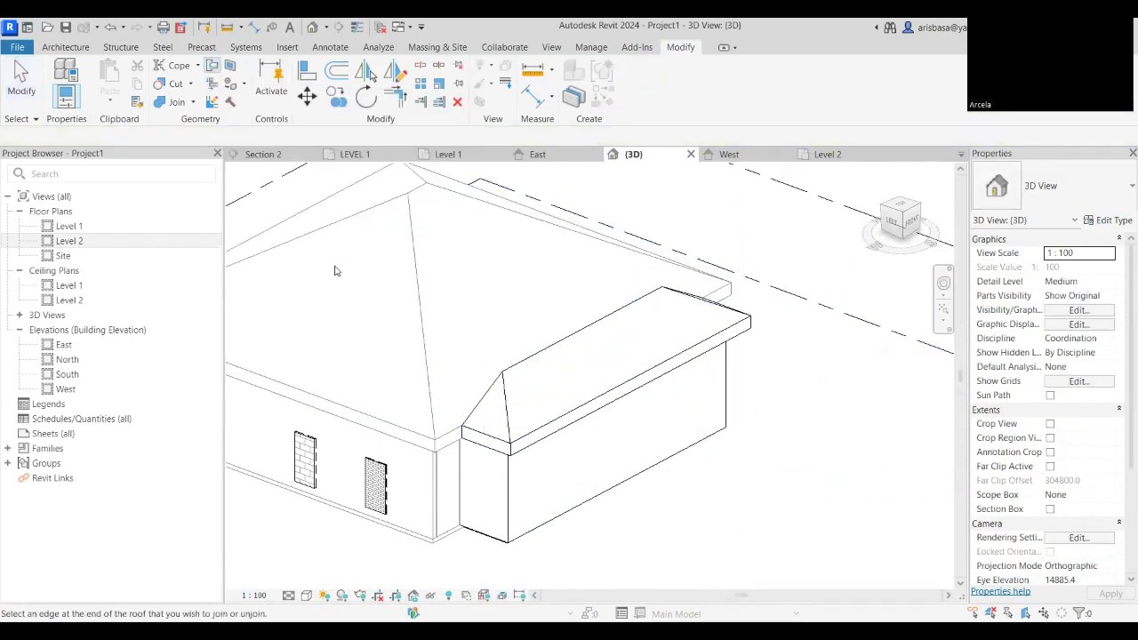
click(488, 409)
click(472, 346)
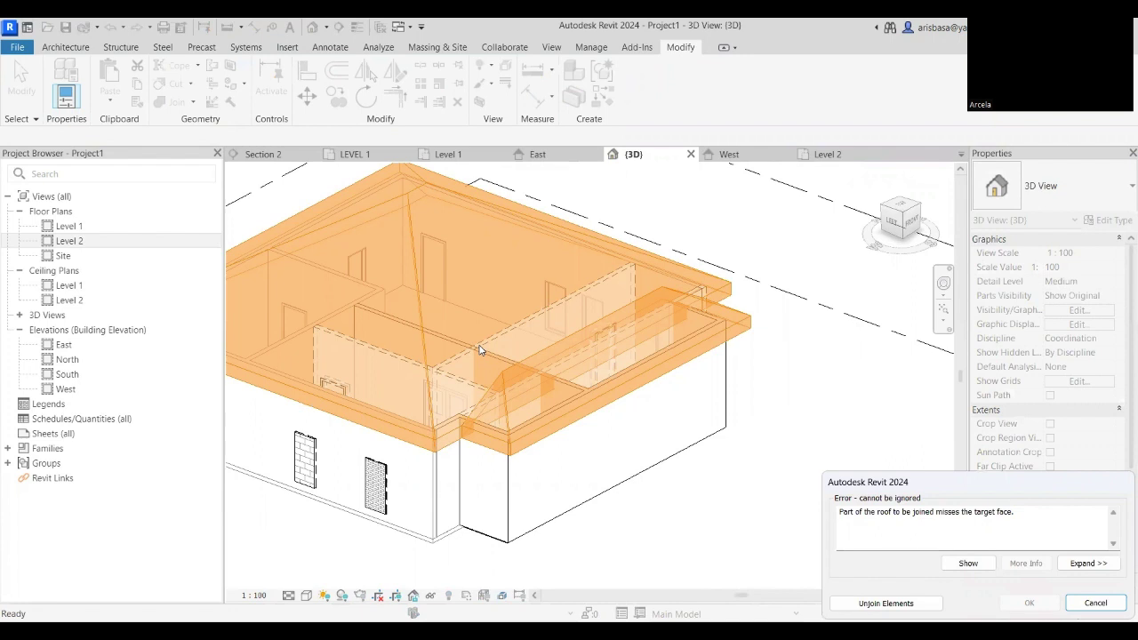
scroll(480, 350, down, 3)
shift+middle_drag(574, 450, 627, 357)
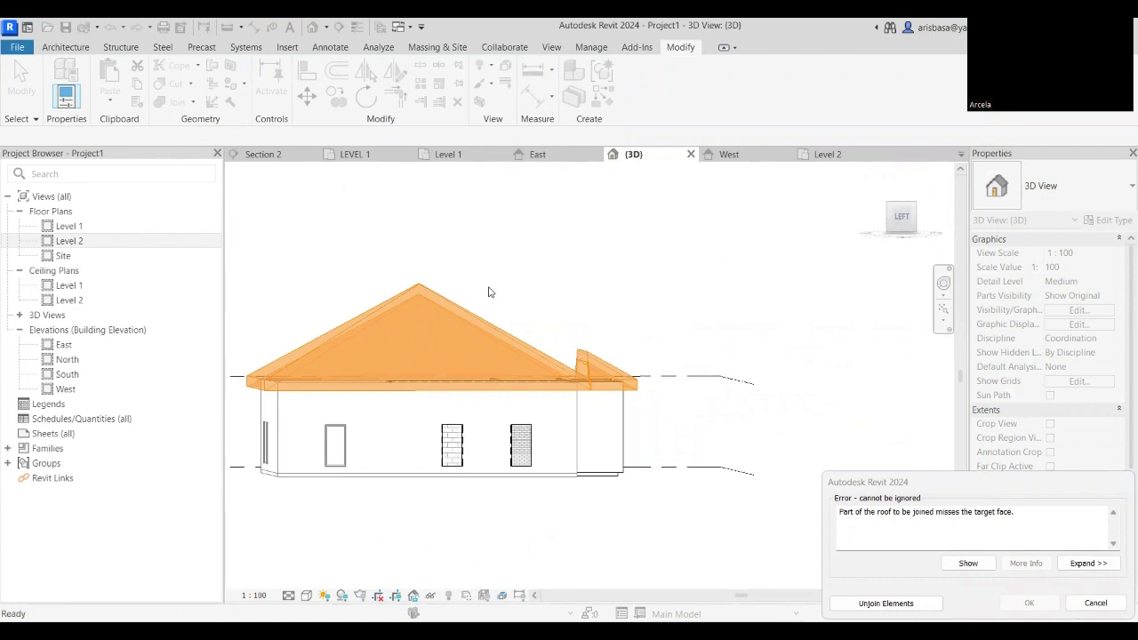
shift+middle_drag(684, 389, 606, 455)
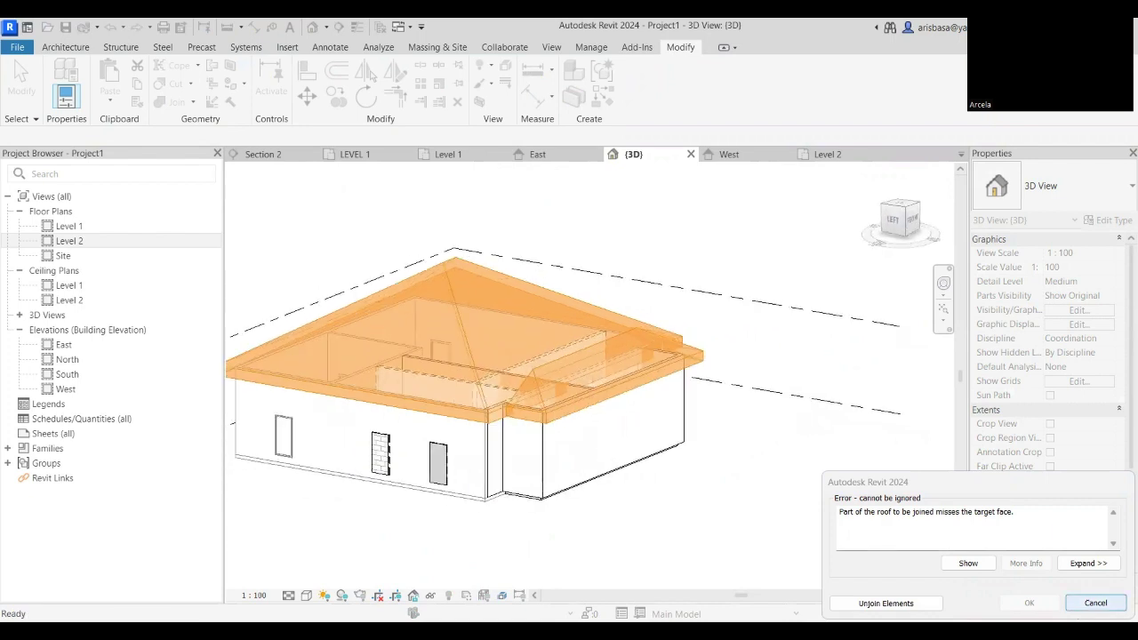
key(Escape)
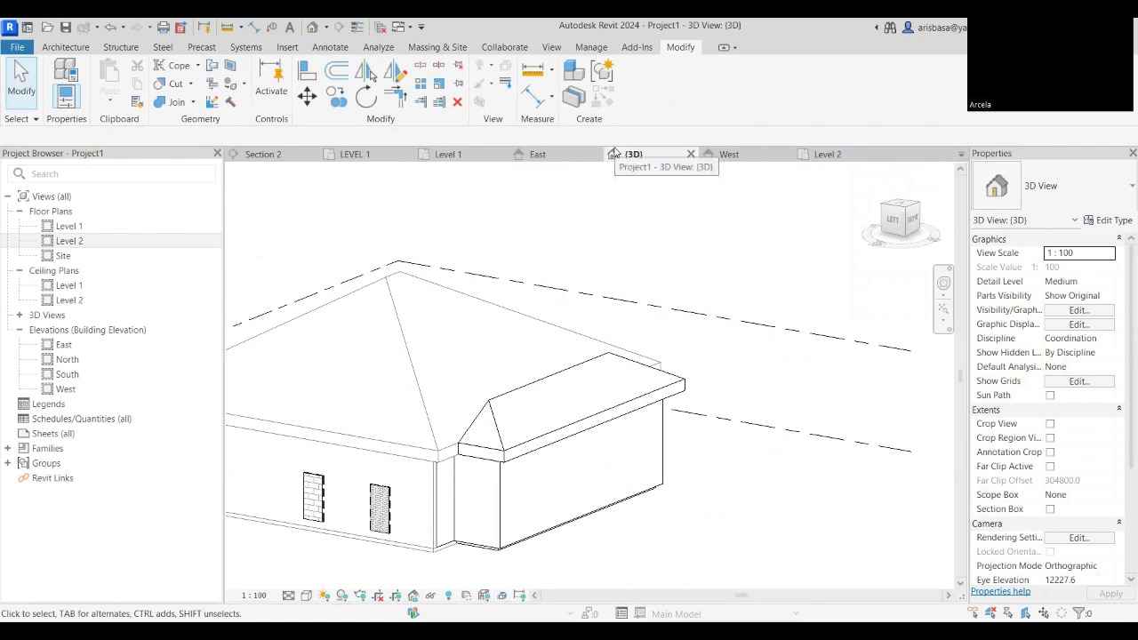
Uncheck Defines Slope on the front roof's front footprint edge in Level 2, then view it in 3D.
click(830, 156)
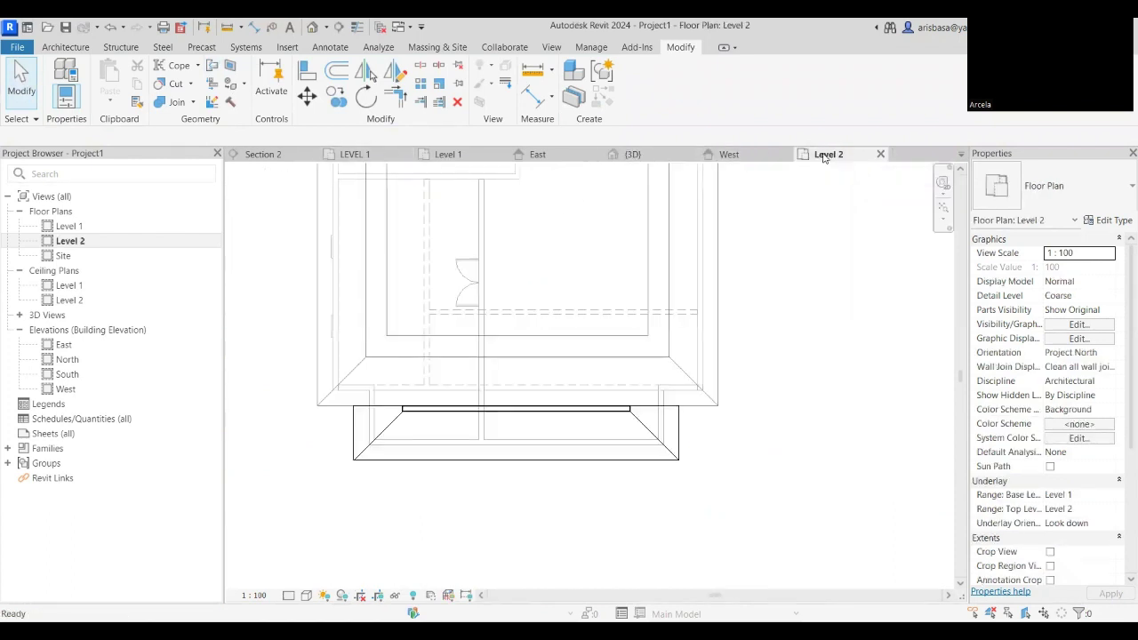
click(540, 442)
double_click(540, 442)
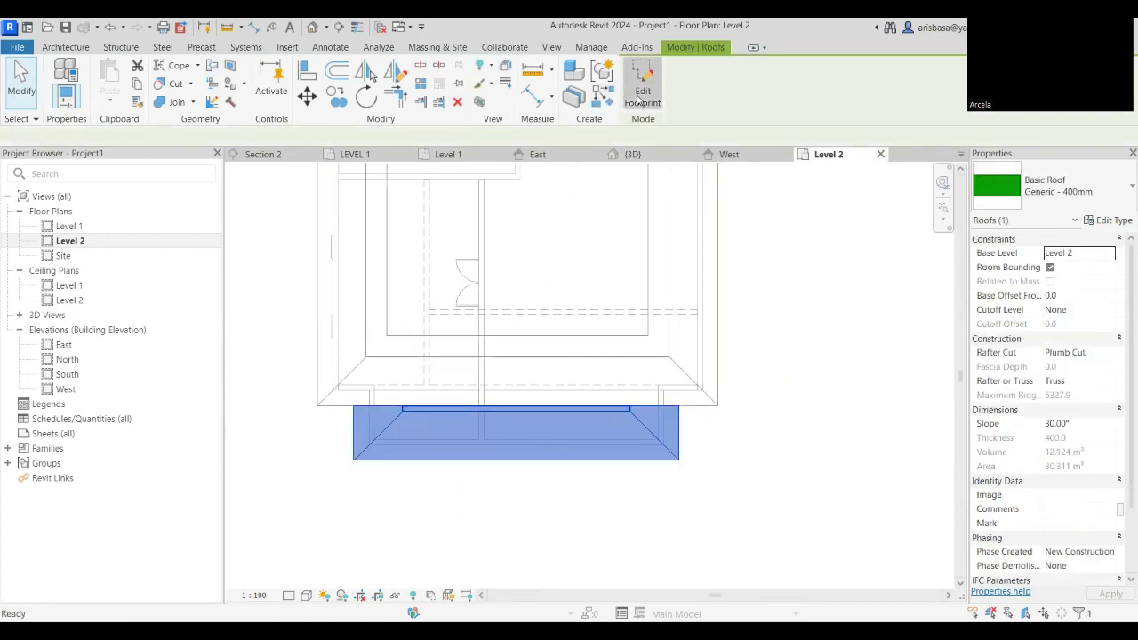
click(482, 461)
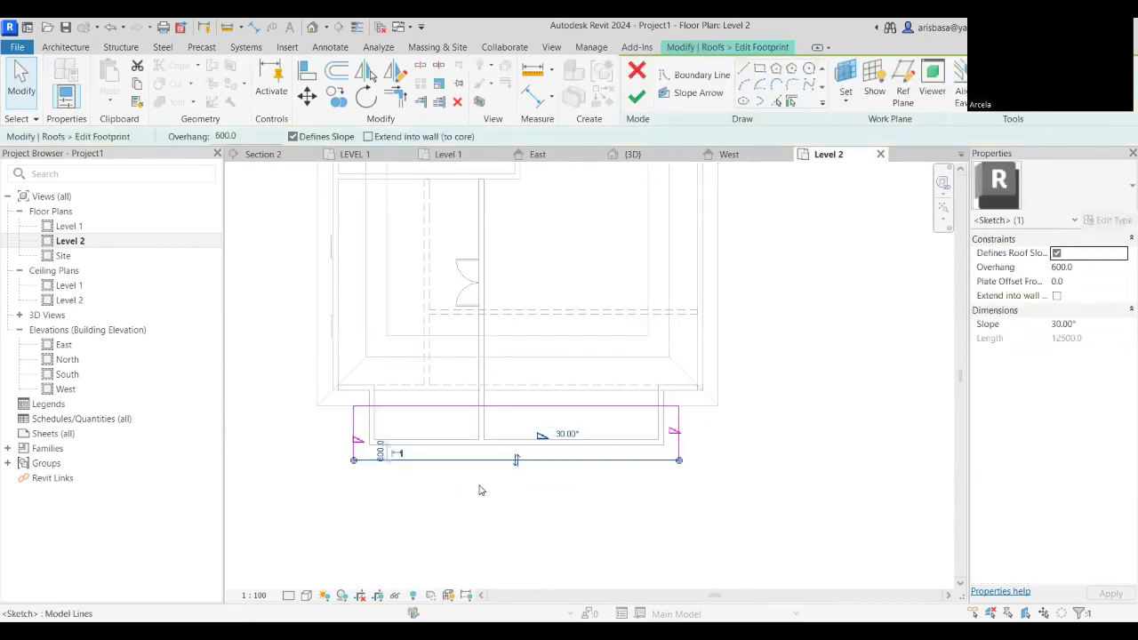
click(294, 137)
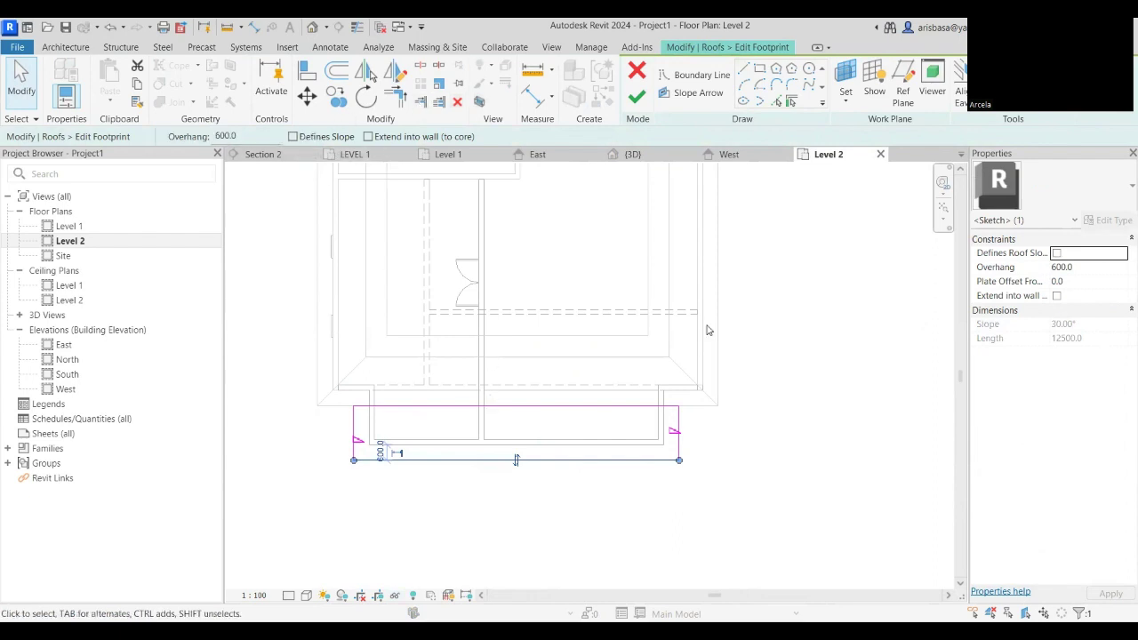
click(635, 96)
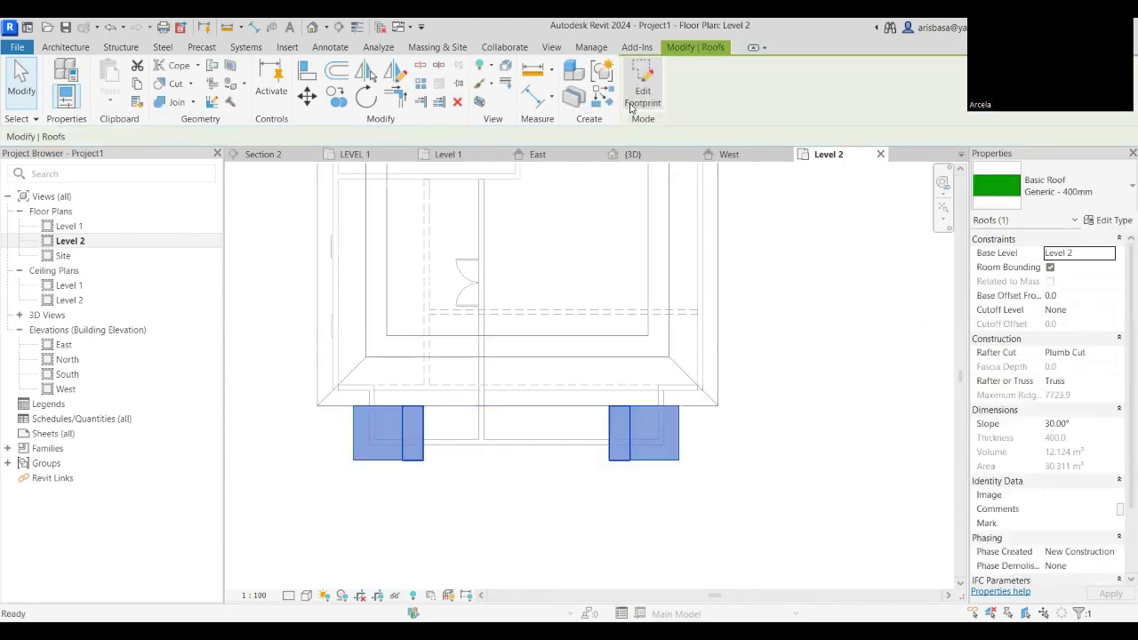
click(646, 157)
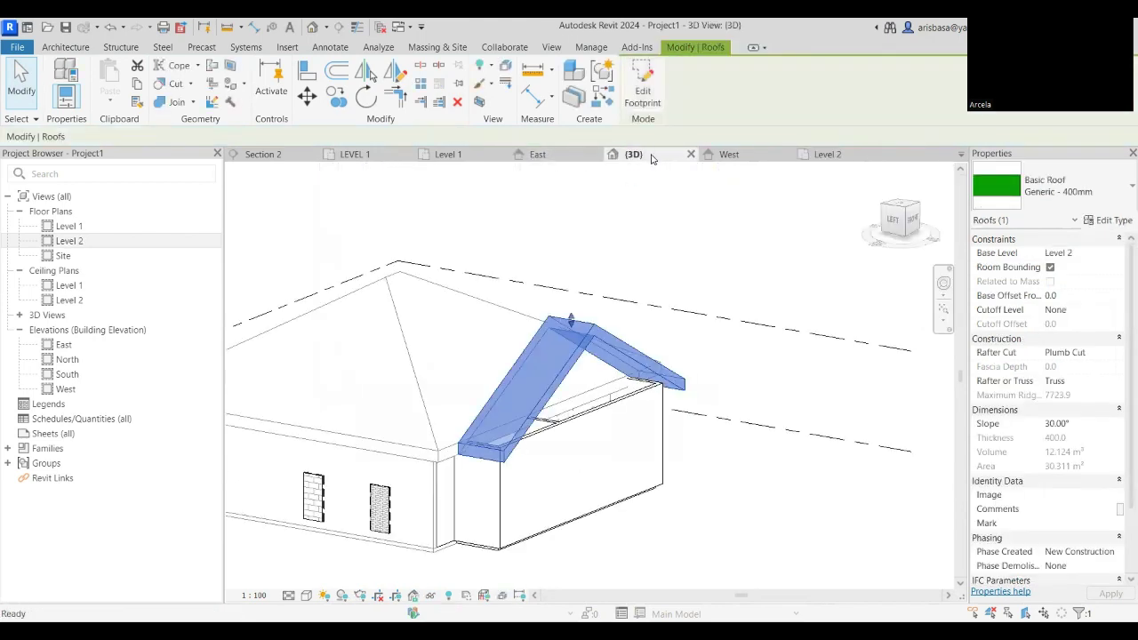
shift+middle_drag(620, 420, 610, 445)
Attach the top of the porch's front 200mm wall to the gable roof.
key(Escape)
click(610, 427)
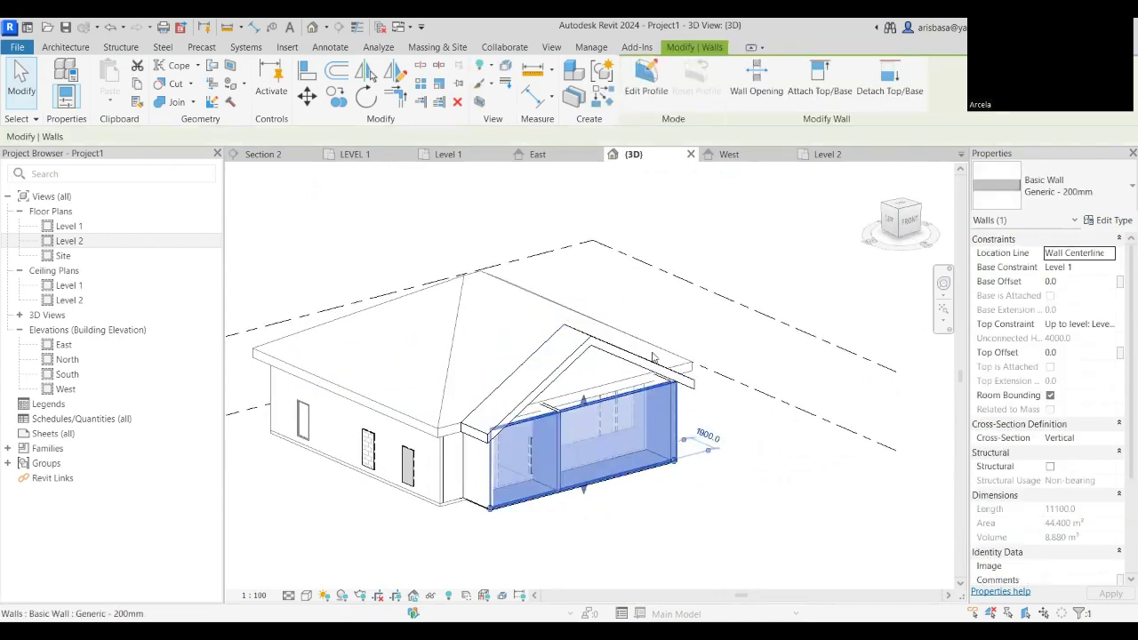
click(820, 84)
click(633, 380)
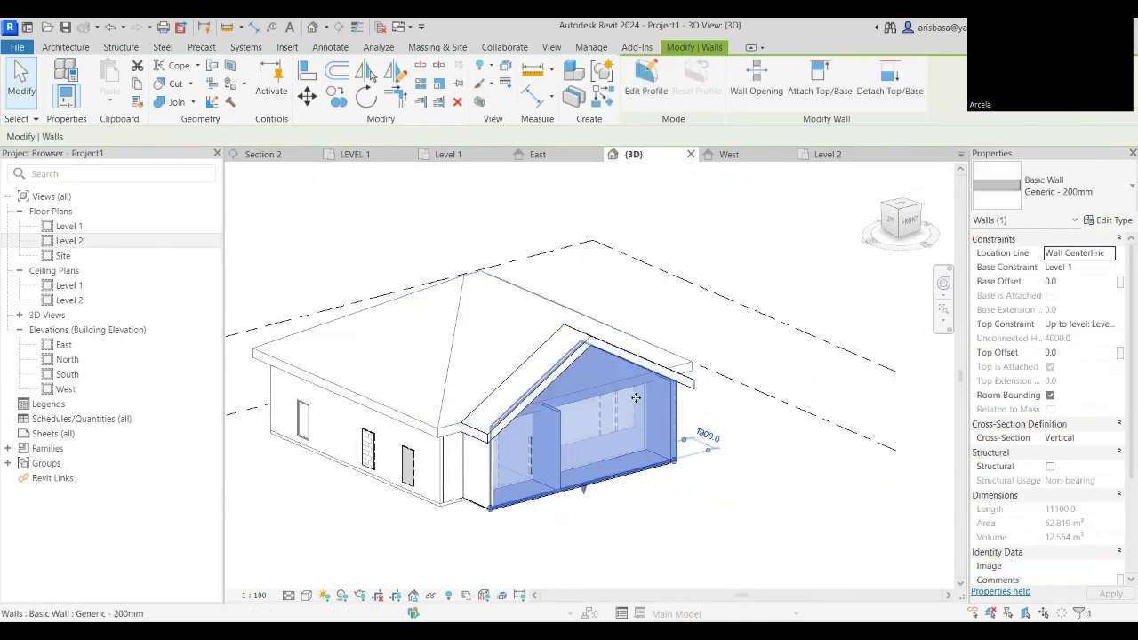
shift+middle_drag(636, 399, 724, 560)
key(Escape)
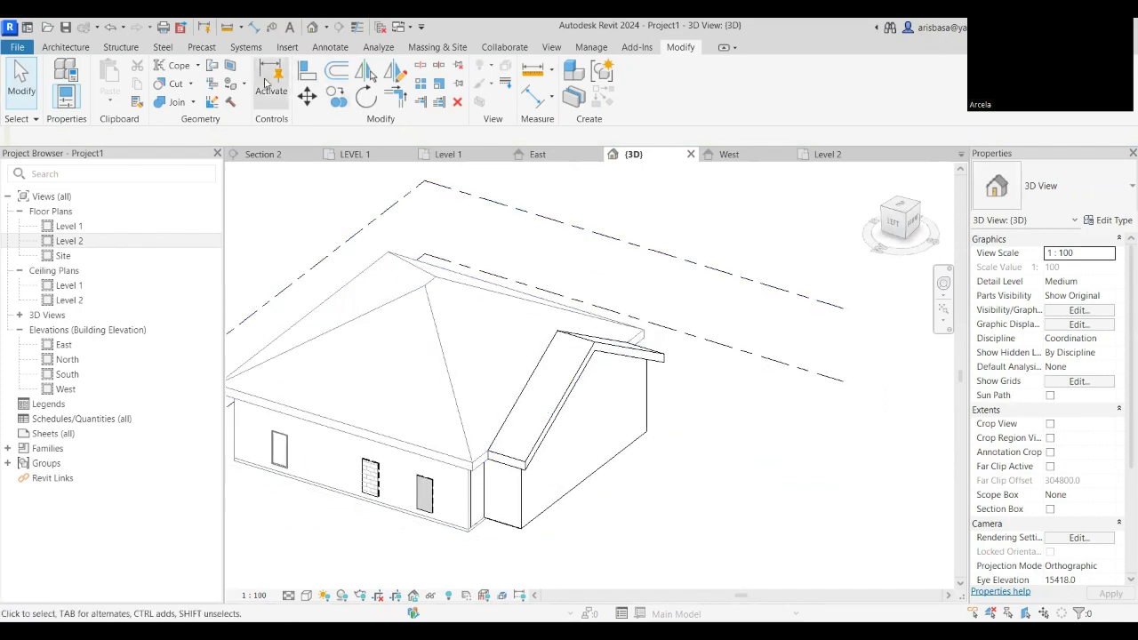
Join the gable roof's end edge onto the hip roof face.
click(213, 71)
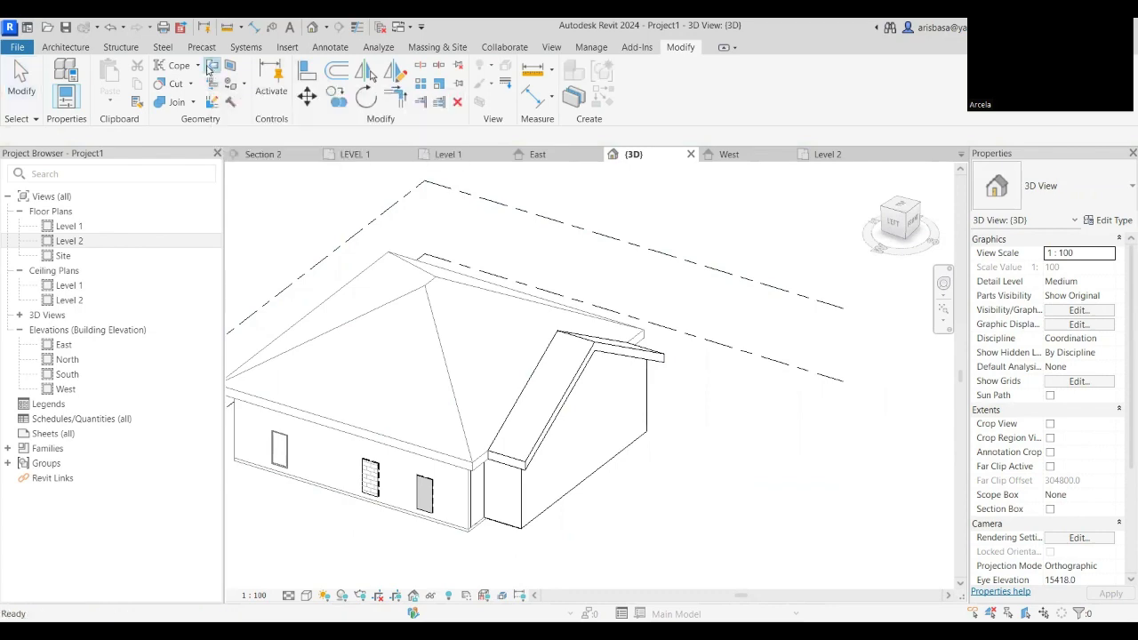
click(527, 383)
click(481, 337)
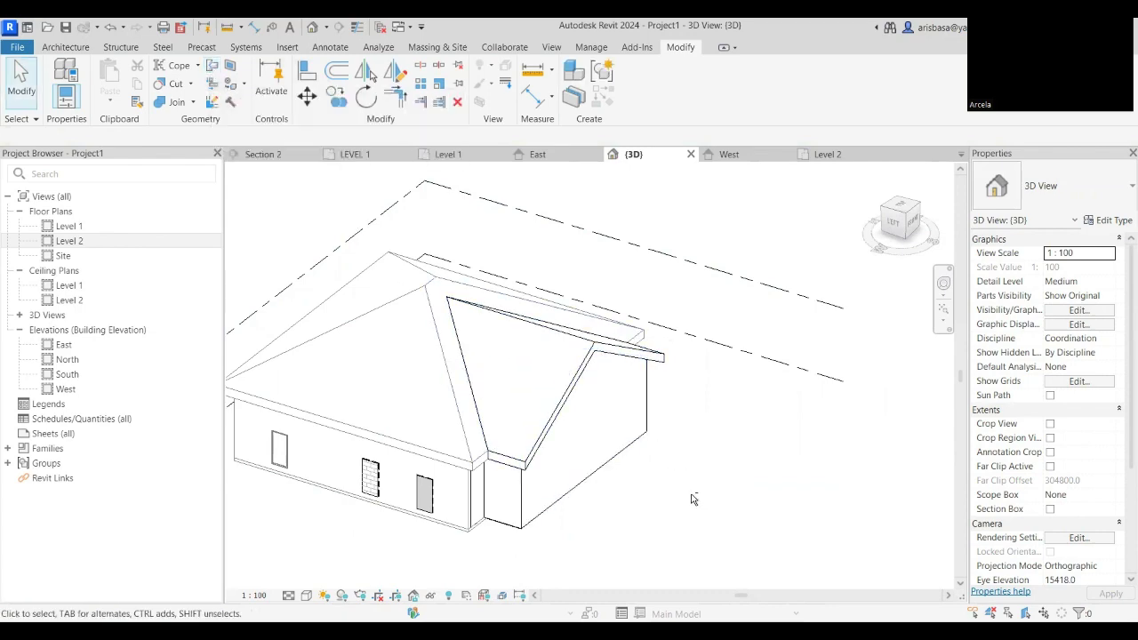
shift+middle_drag(695, 494, 738, 458)
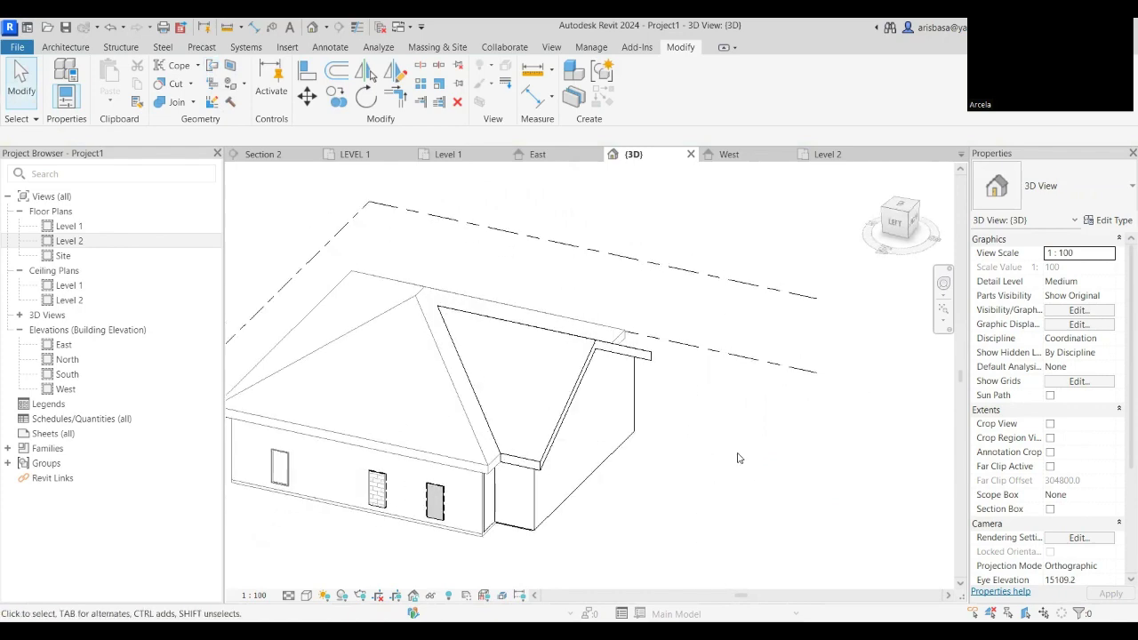
Inspect the extended 27.956 m³ gable roof and the gable-end wall in 3D.
click(504, 383)
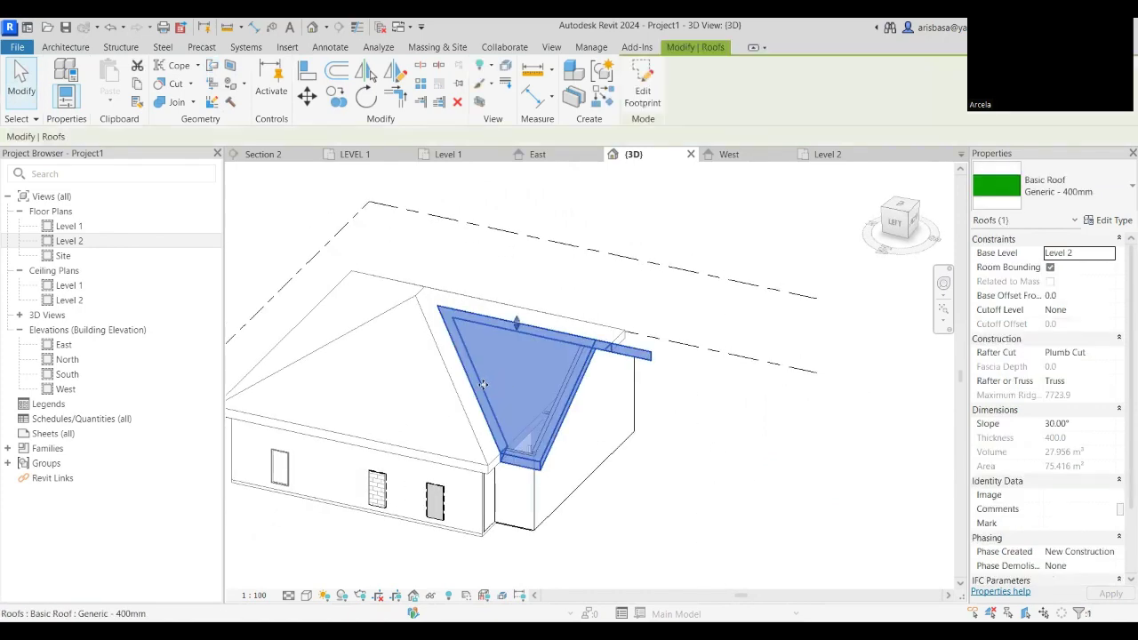
scroll(488, 359, up, 3)
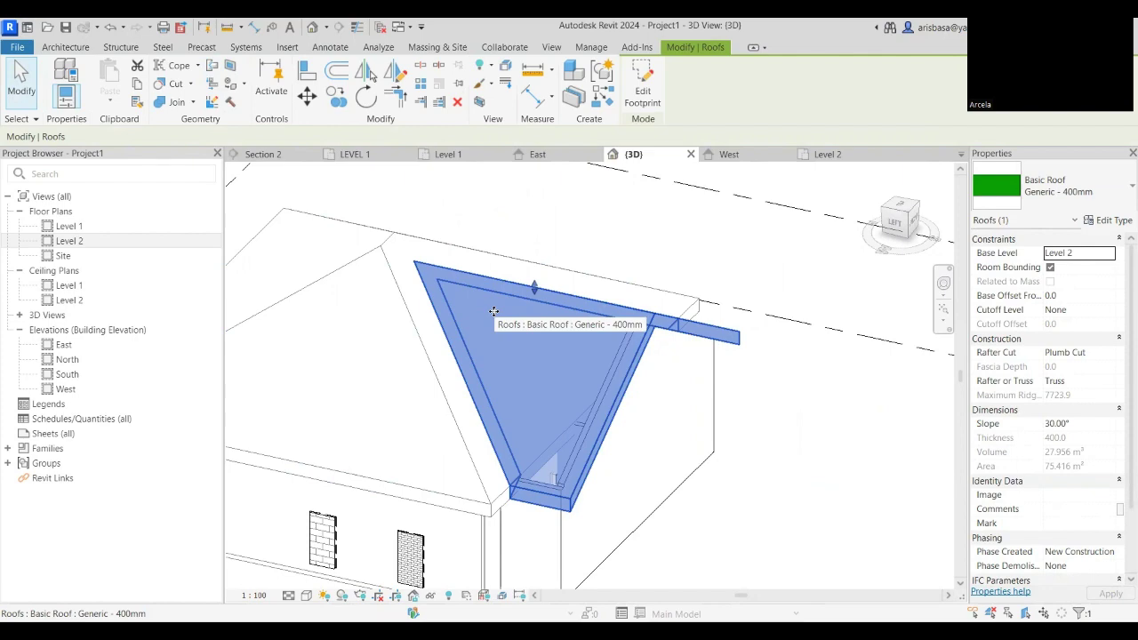
scroll(493, 311, down, 5)
shift+middle_drag(494, 311, 662, 360)
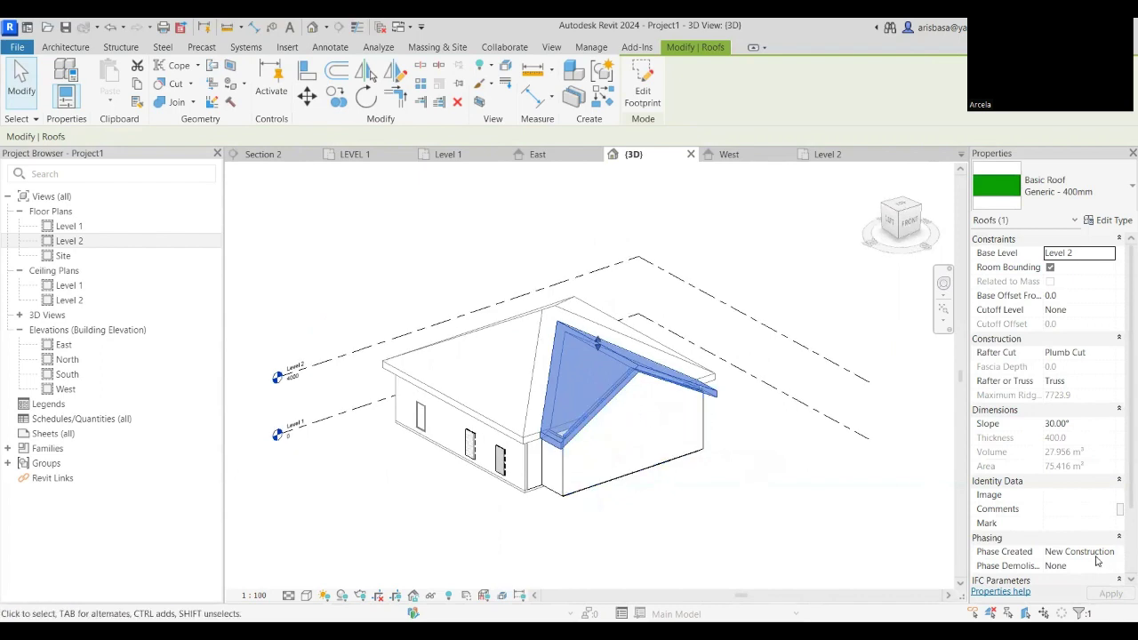
scroll(1049, 556, down, 2)
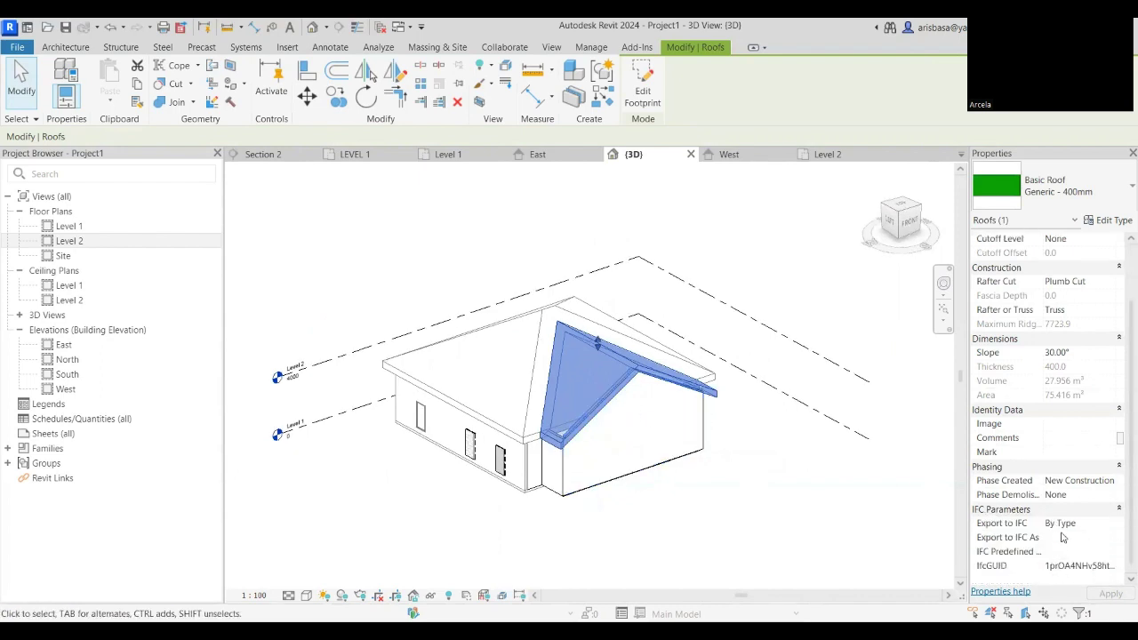
click(752, 500)
scroll(749, 511, up, 3)
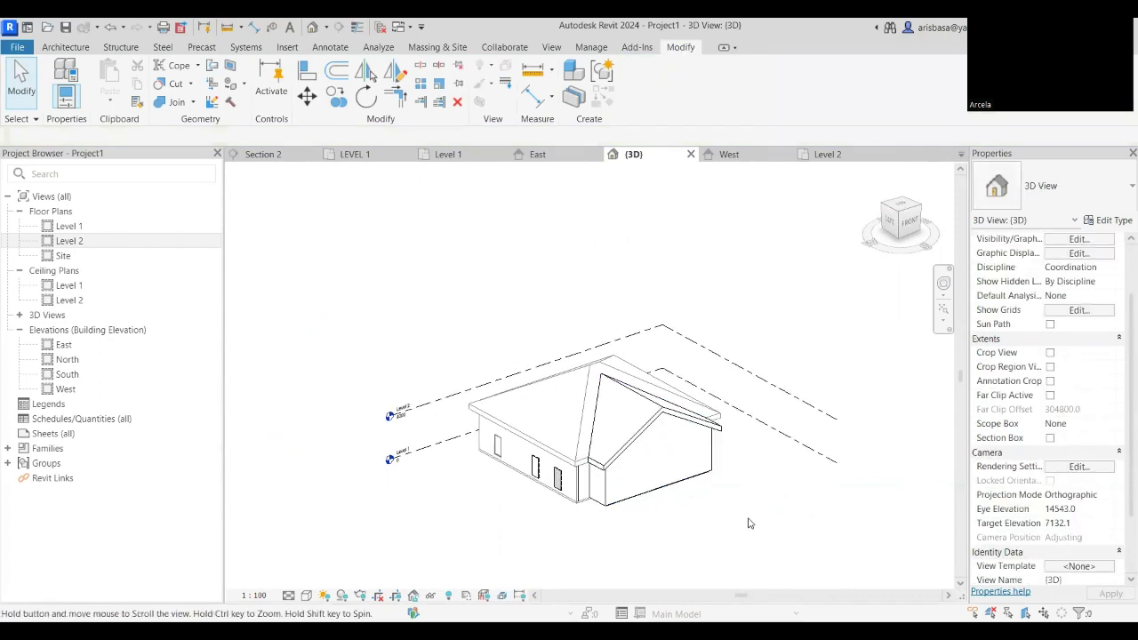
click(667, 458)
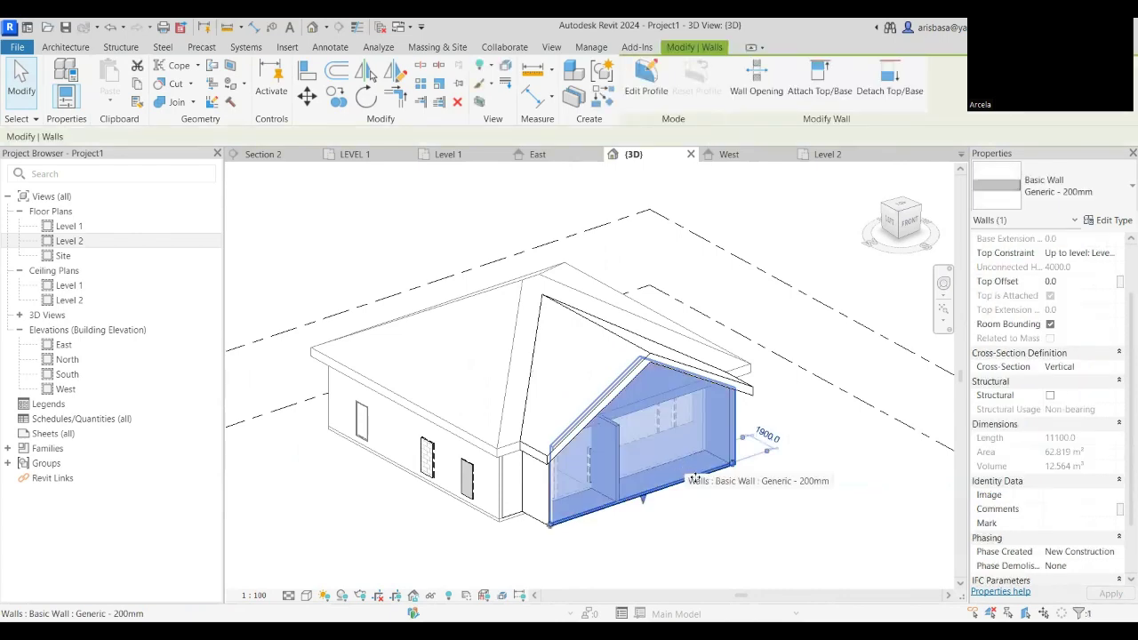
middle_drag(688, 505, 633, 465)
click(637, 456)
scroll(635, 471, up, 5)
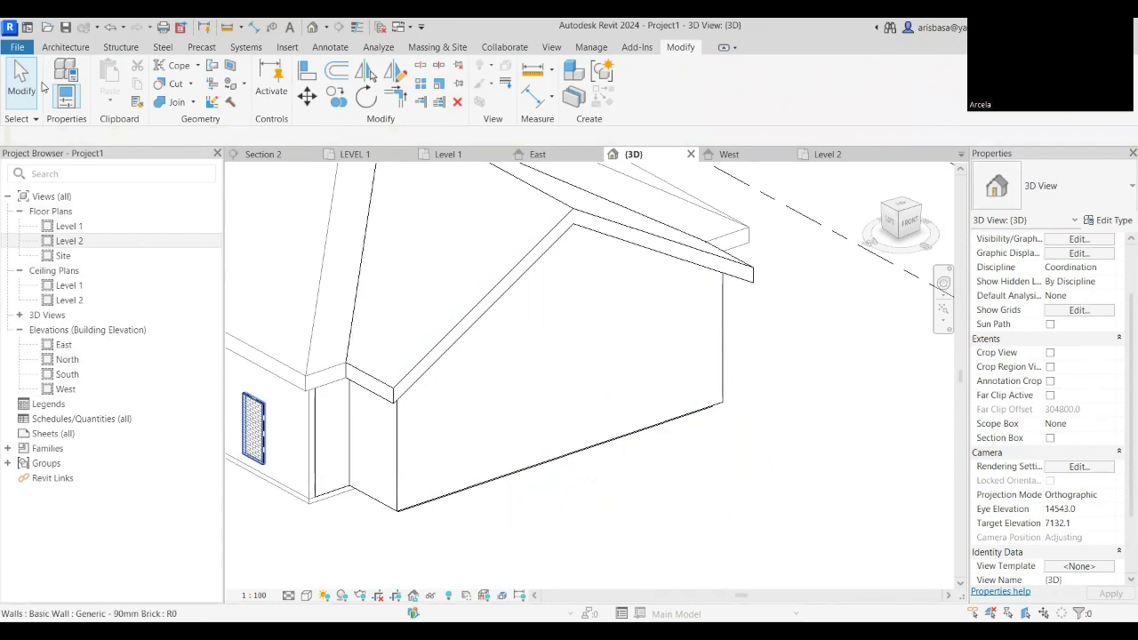
Split the front gable wall with two vertical and two horizontal cuts to isolate a middle panel.
click(521, 424)
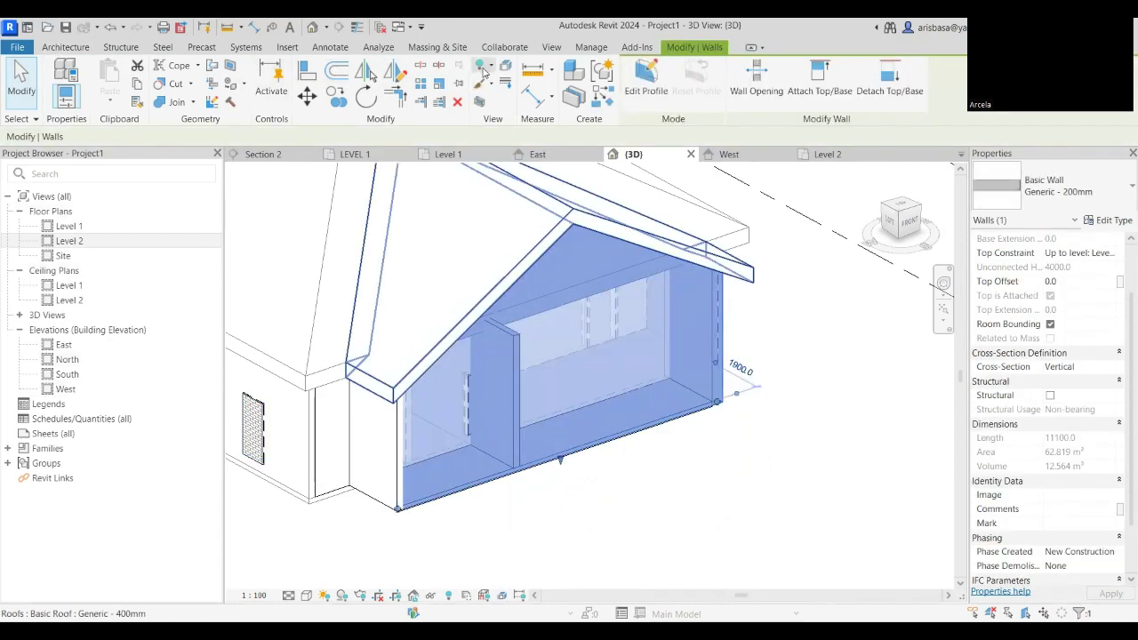
click(420, 67)
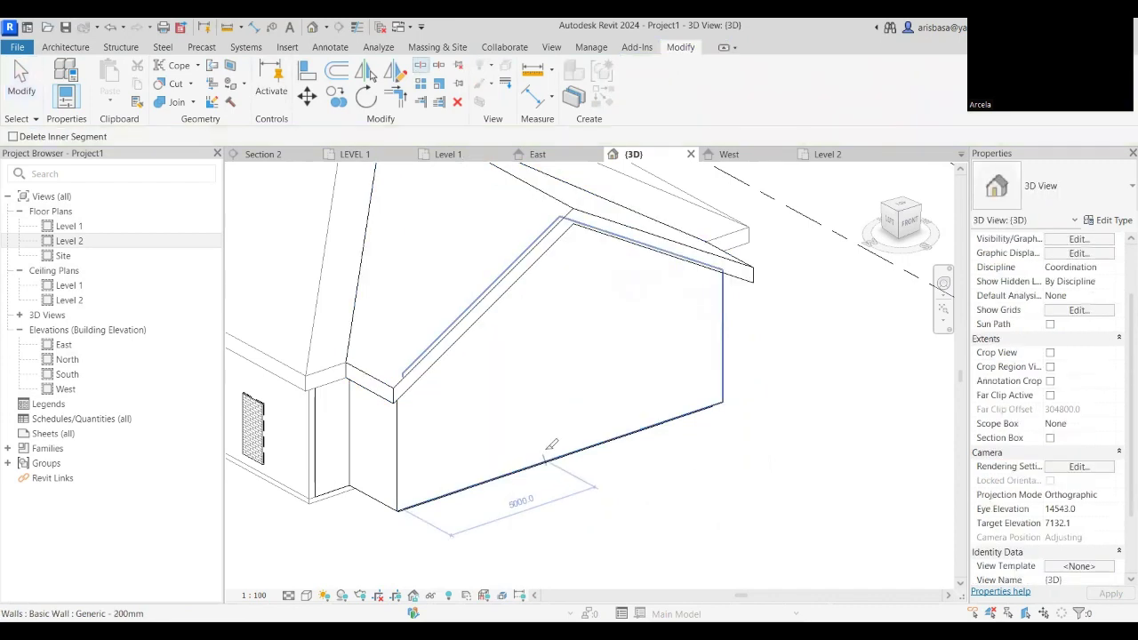
click(543, 456)
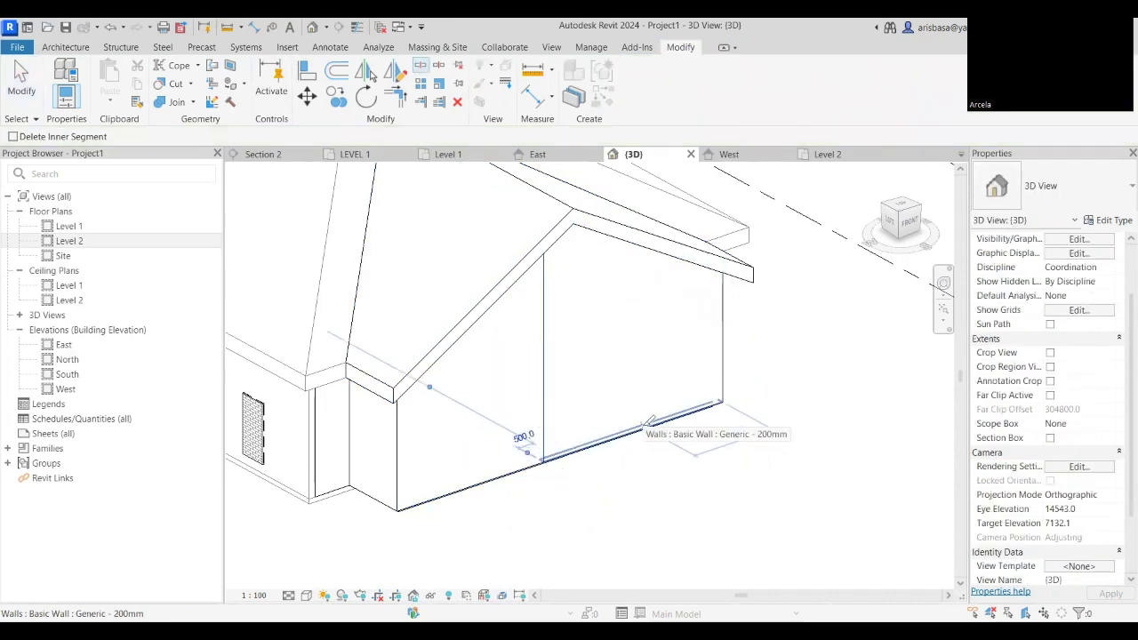
click(646, 426)
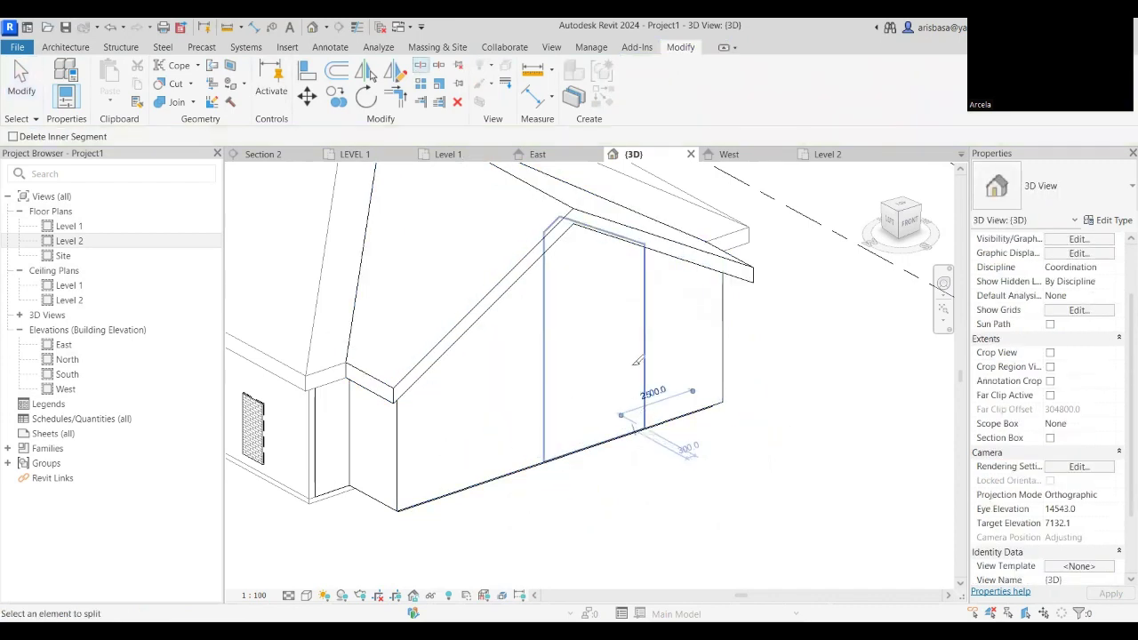
click(548, 309)
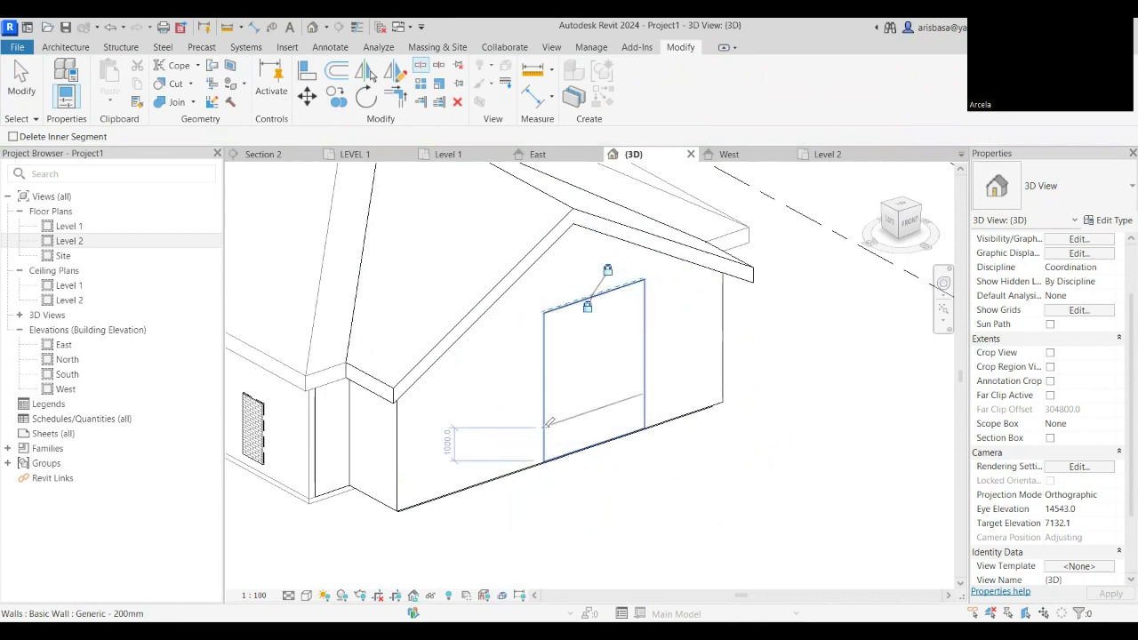
click(553, 425)
middle_drag(679, 393, 636, 425)
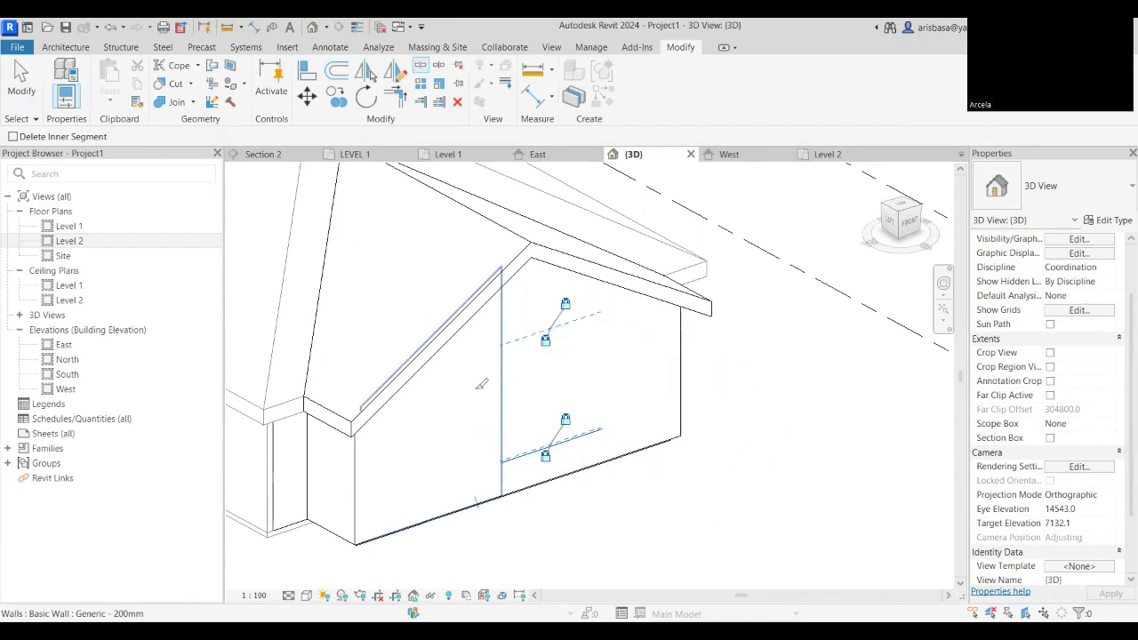
key(Escape)
Change the middle wall panel's type to Curtain Wall: Storefront.
click(574, 391)
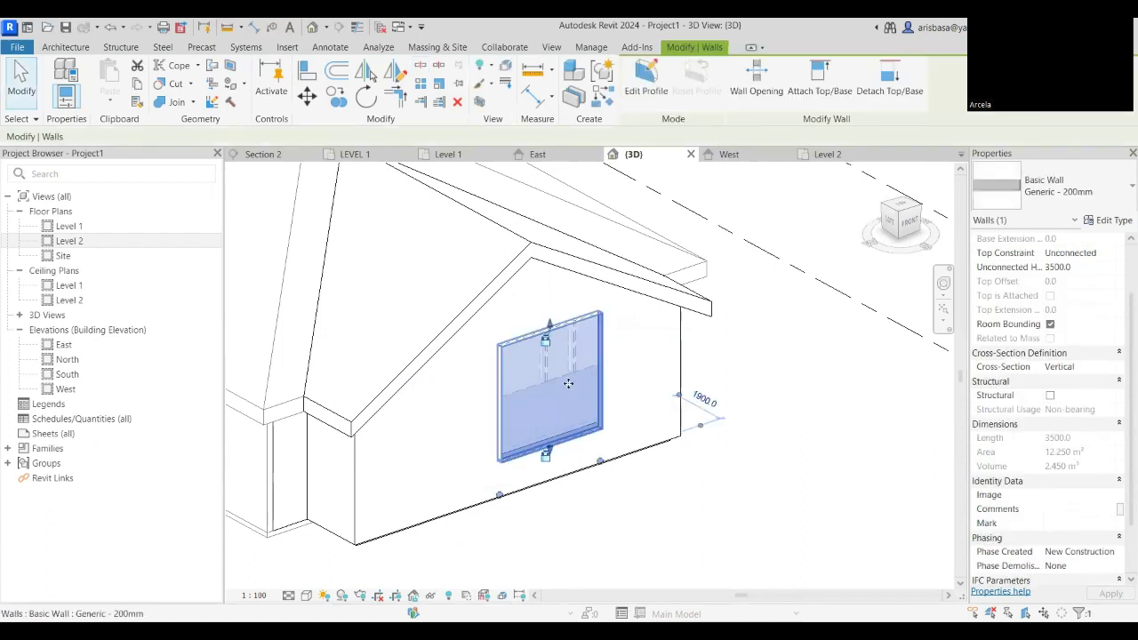
click(1118, 180)
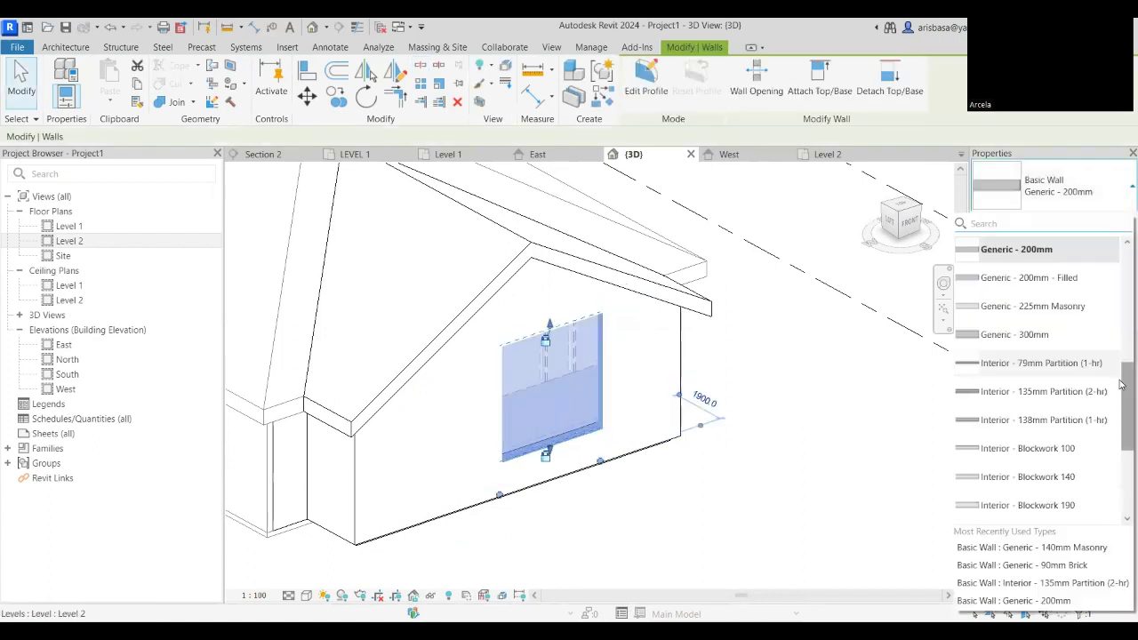
drag(1120, 408, 1124, 461)
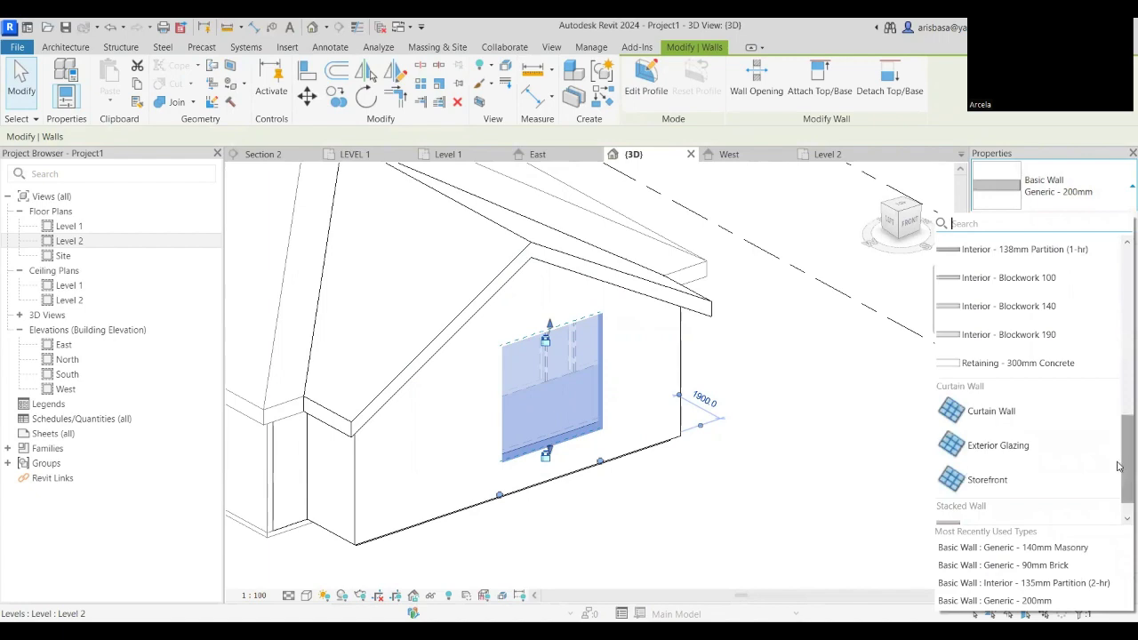
click(1036, 480)
key(Escape)
shift+middle_drag(569, 427, 443, 468)
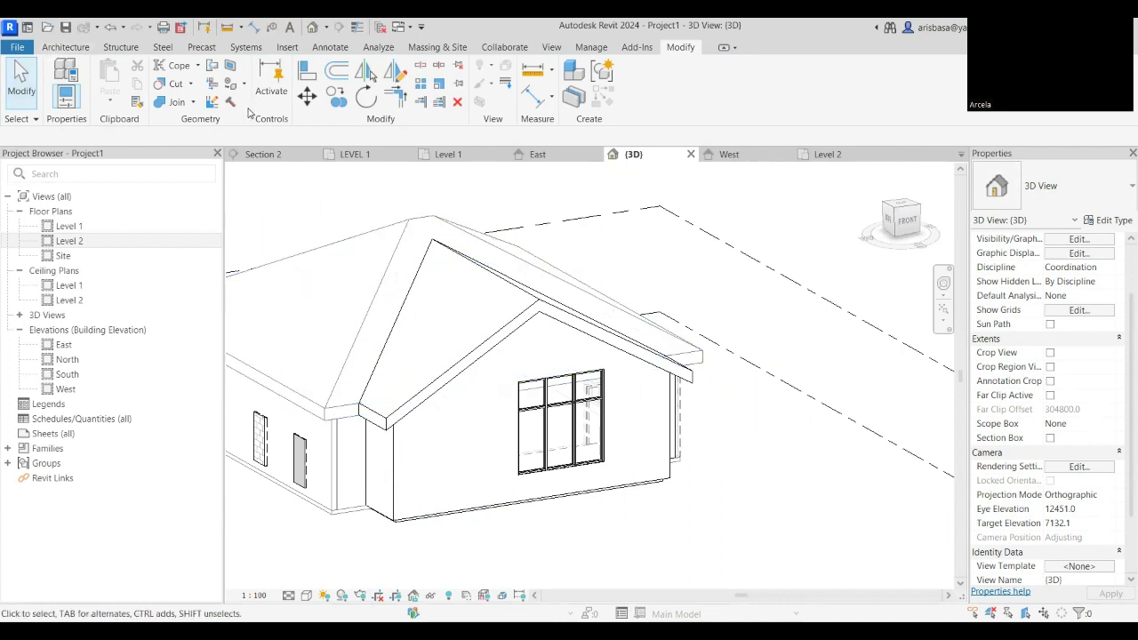
Split the gable wall again just left of the storefront window.
click(421, 65)
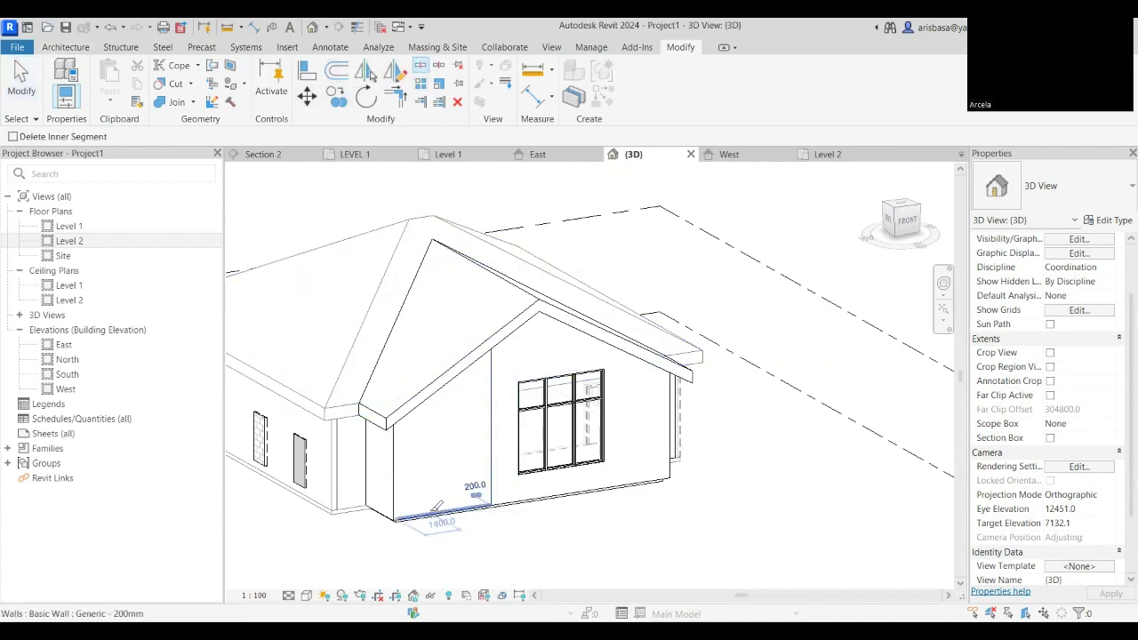
click(500, 406)
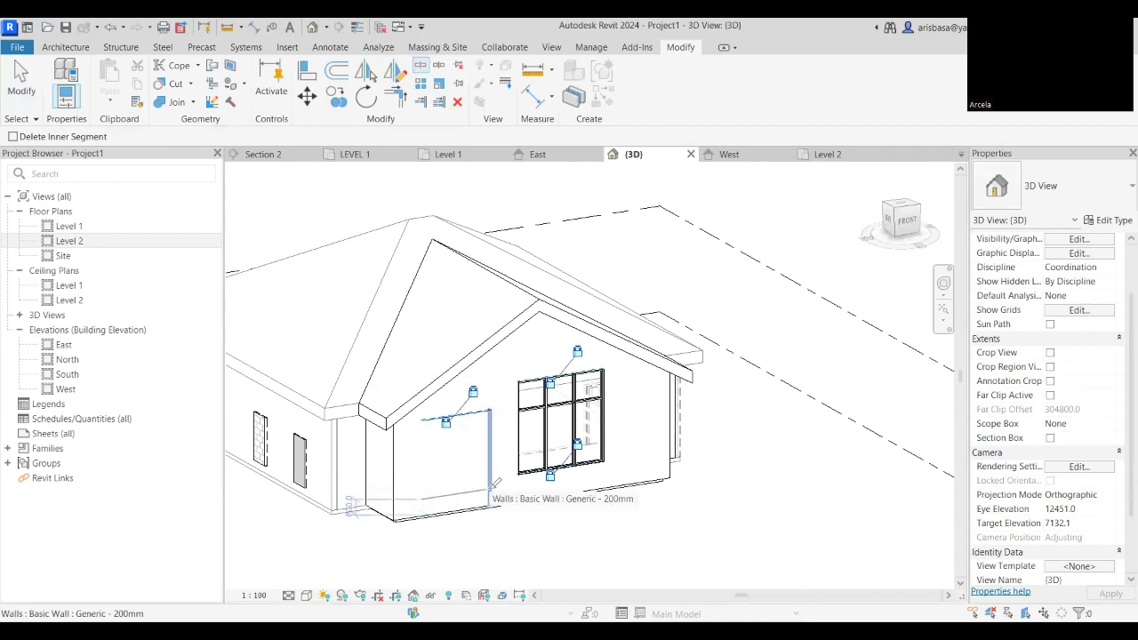
middle_drag(523, 523, 516, 530)
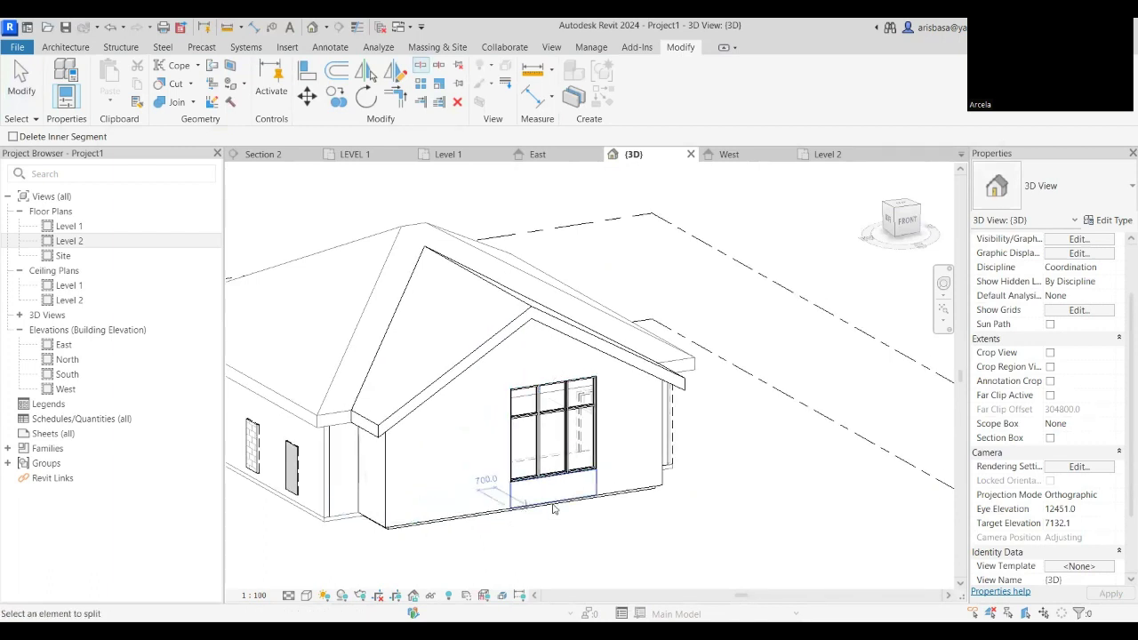
key(Escape)
Change the new left wall segment's type to Curtain Wall: Storefront.
click(523, 429)
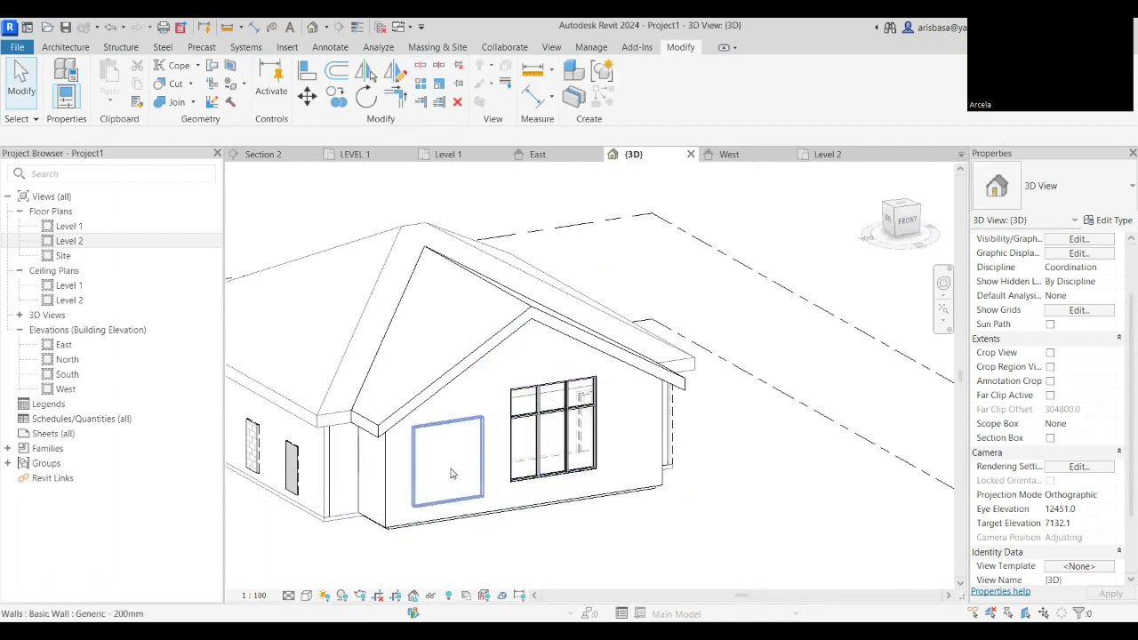
click(450, 472)
click(1067, 188)
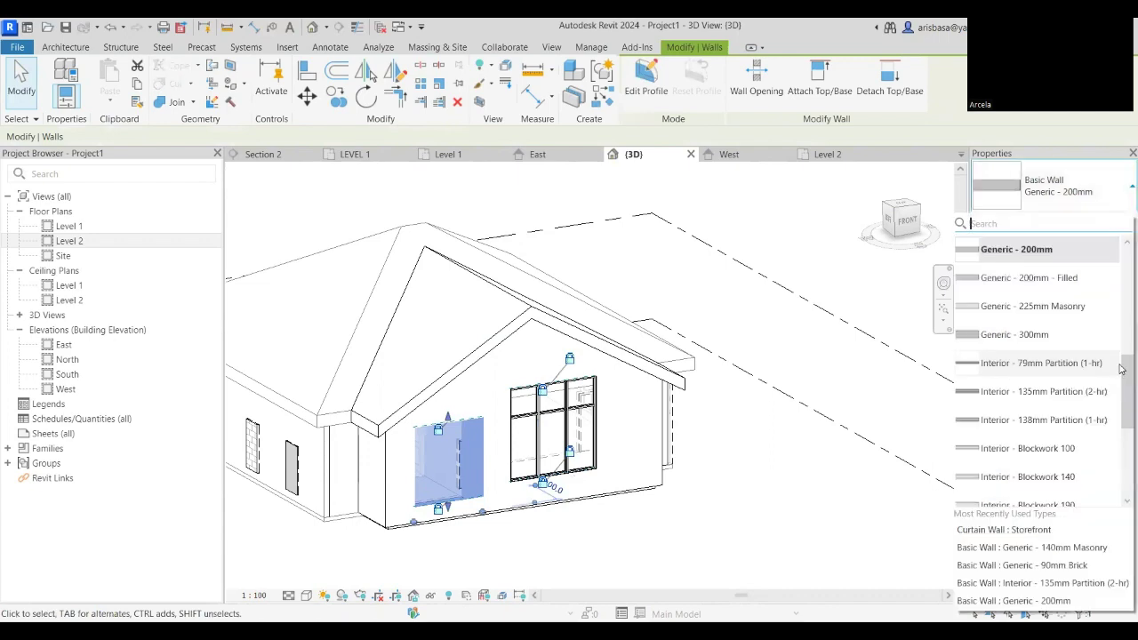
scroll(1120, 407, down, 3)
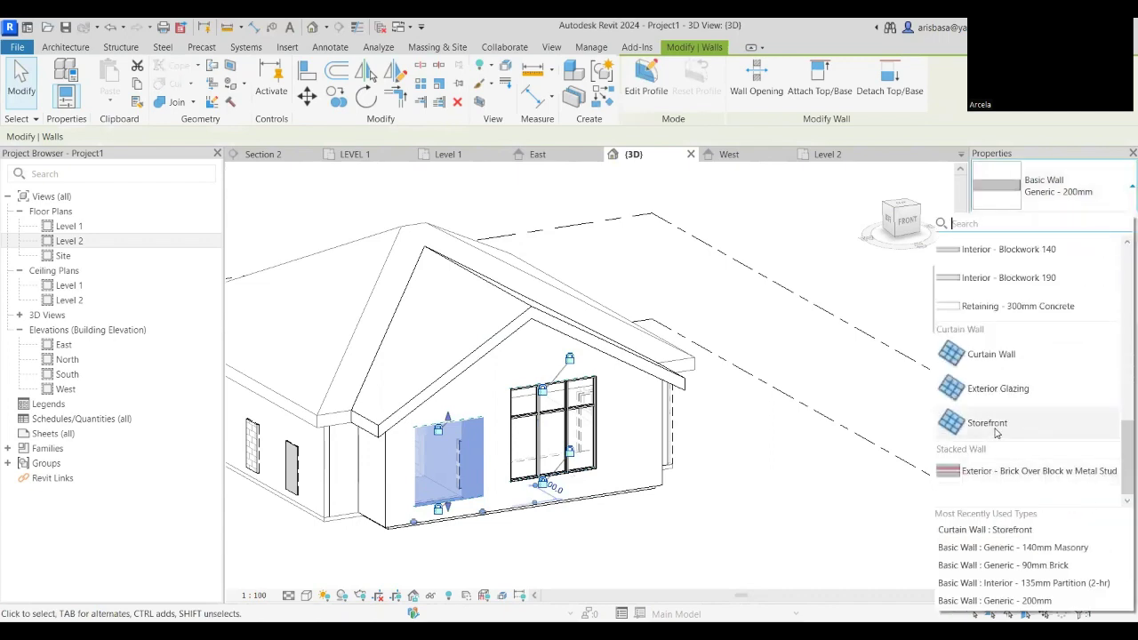
click(987, 423)
click(655, 541)
middle_drag(656, 542, 764, 565)
Set the 3D view's phase to Existing, leaving the phase filter unchanged.
shift+middle_drag(793, 564, 801, 559)
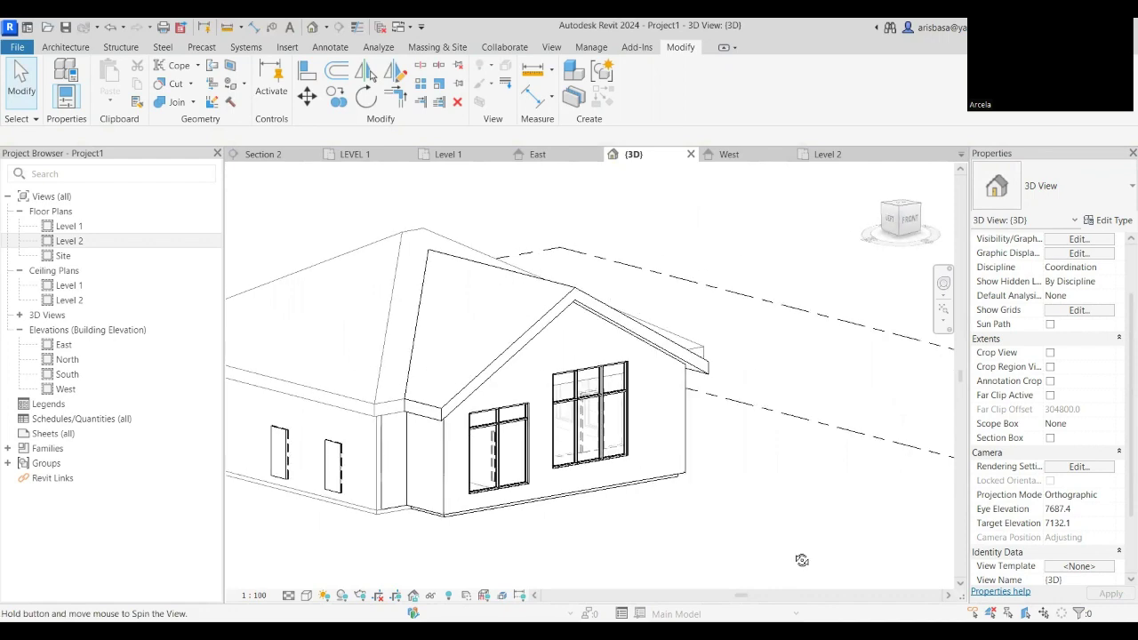
shift+middle_drag(737, 528, 756, 480)
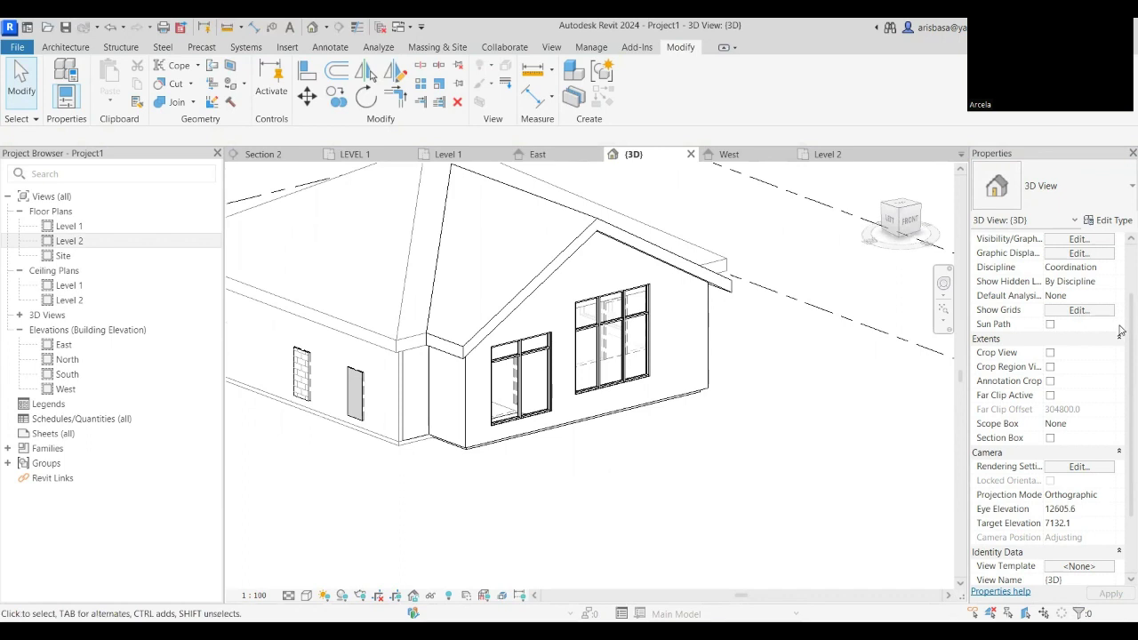
scroll(1122, 333, down, 3)
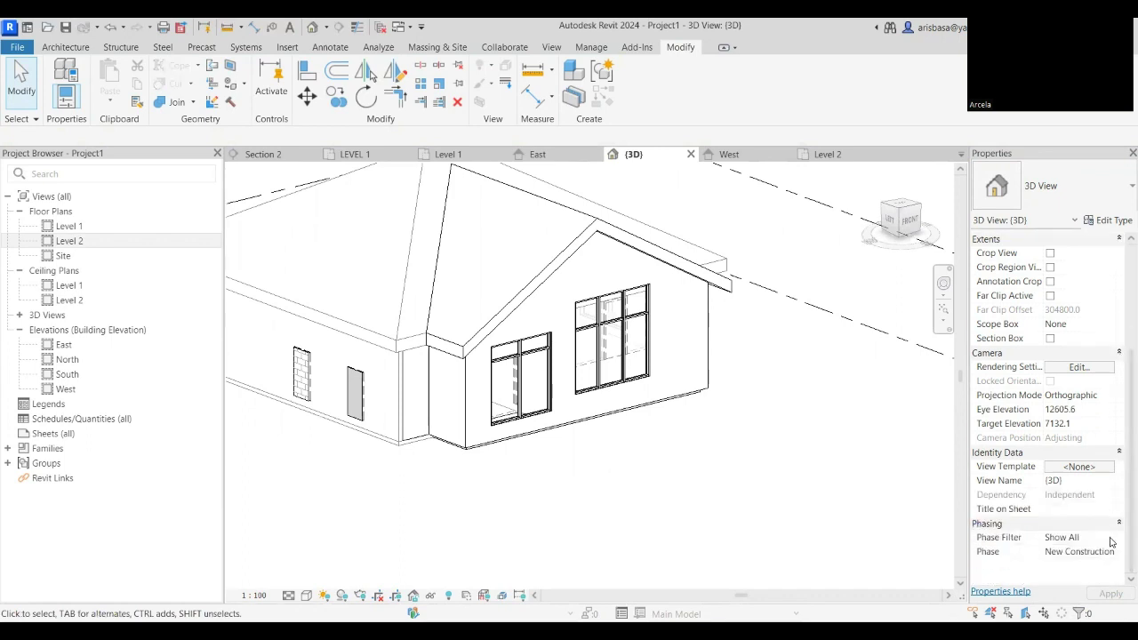
click(1113, 538)
click(1110, 539)
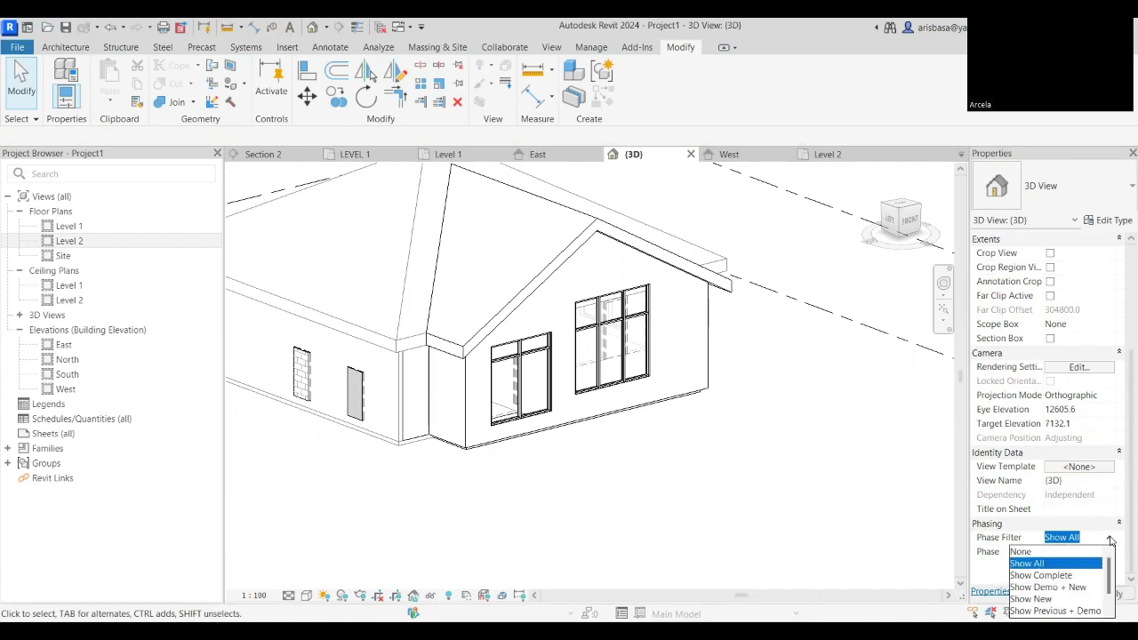
click(1111, 539)
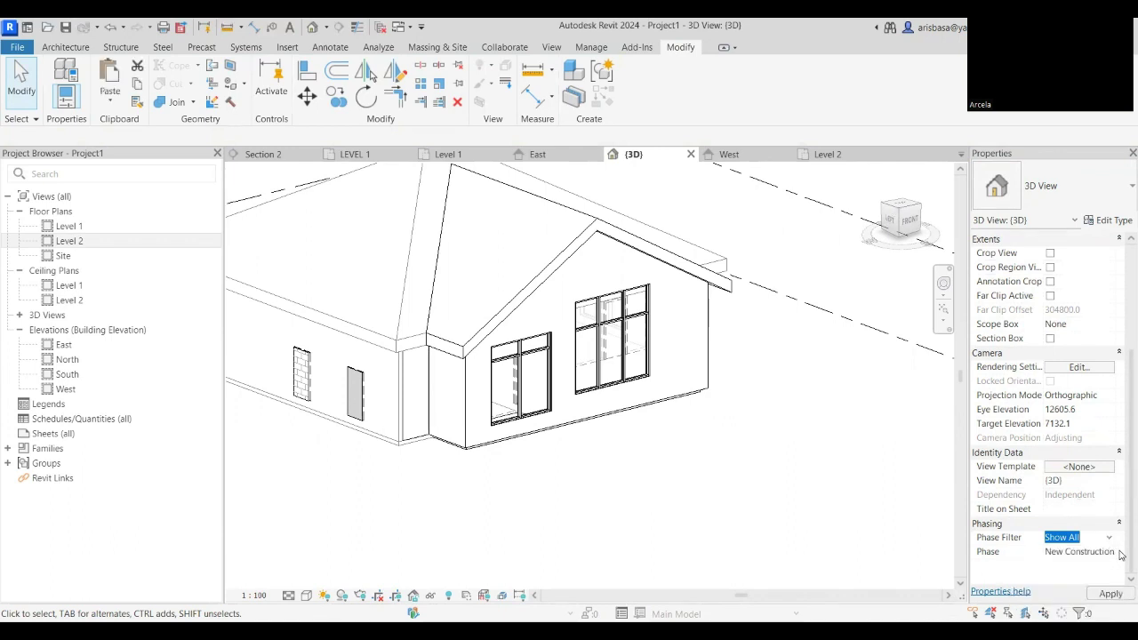
click(1120, 555)
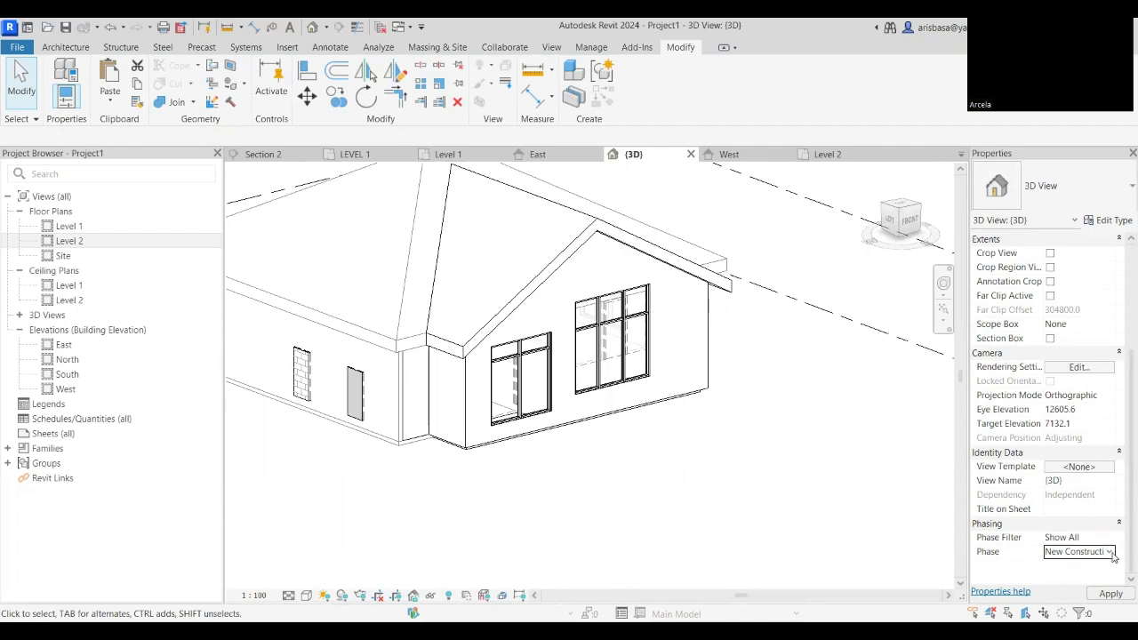
click(1109, 552)
click(1059, 566)
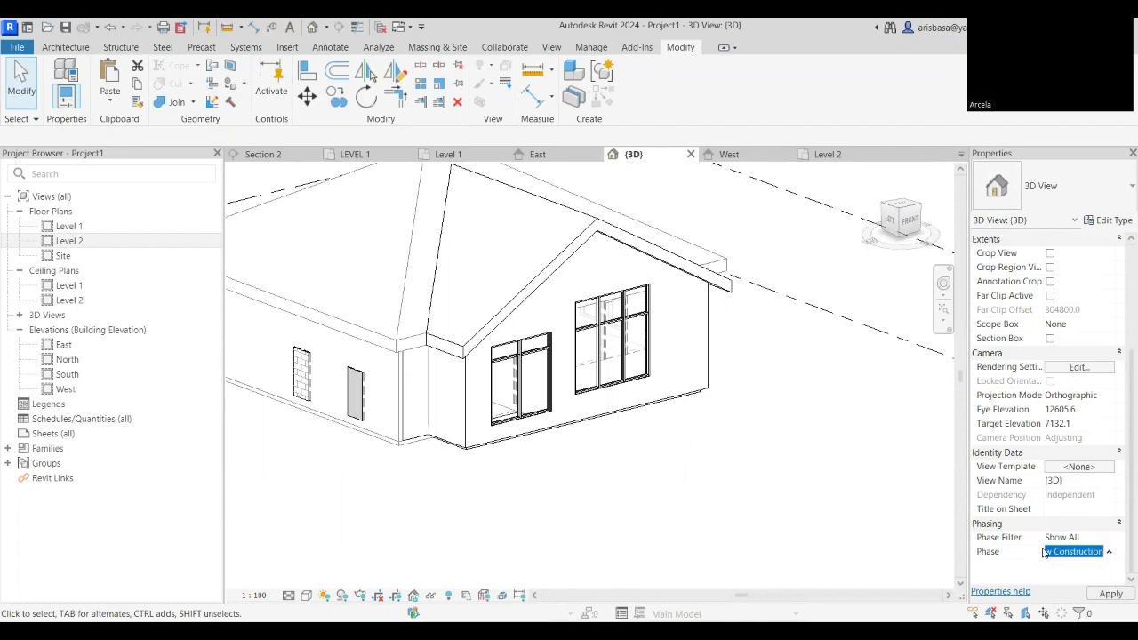
Set the 3D view's phase filter to Show Demo + New.
scroll(633, 476, down, 3)
shift+middle_drag(627, 498, 634, 521)
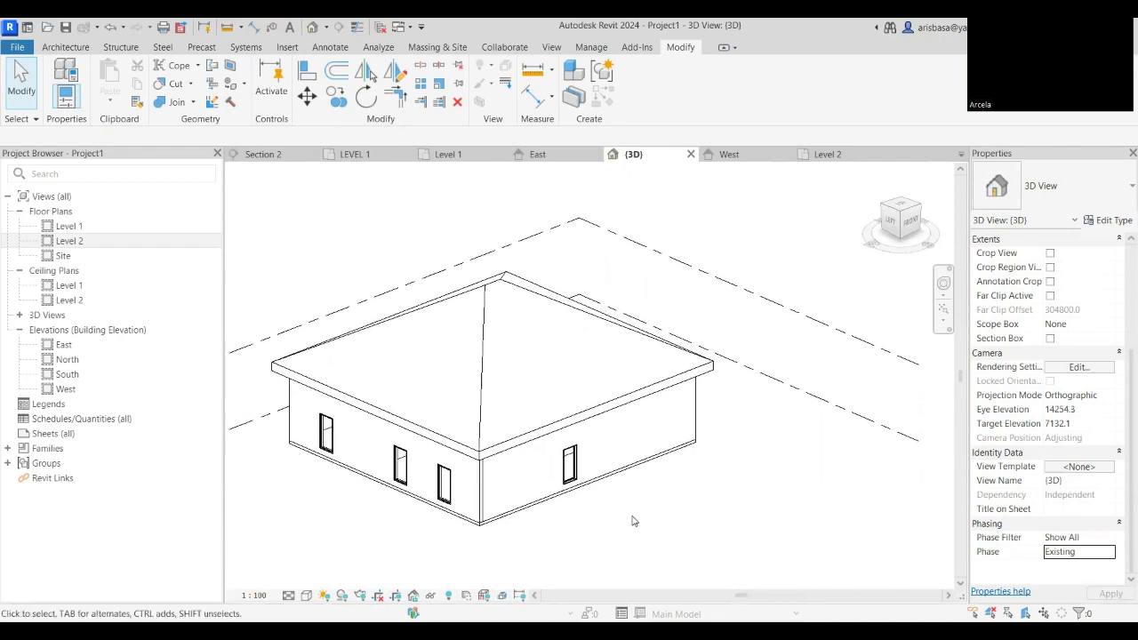
scroll(633, 521, up, 2)
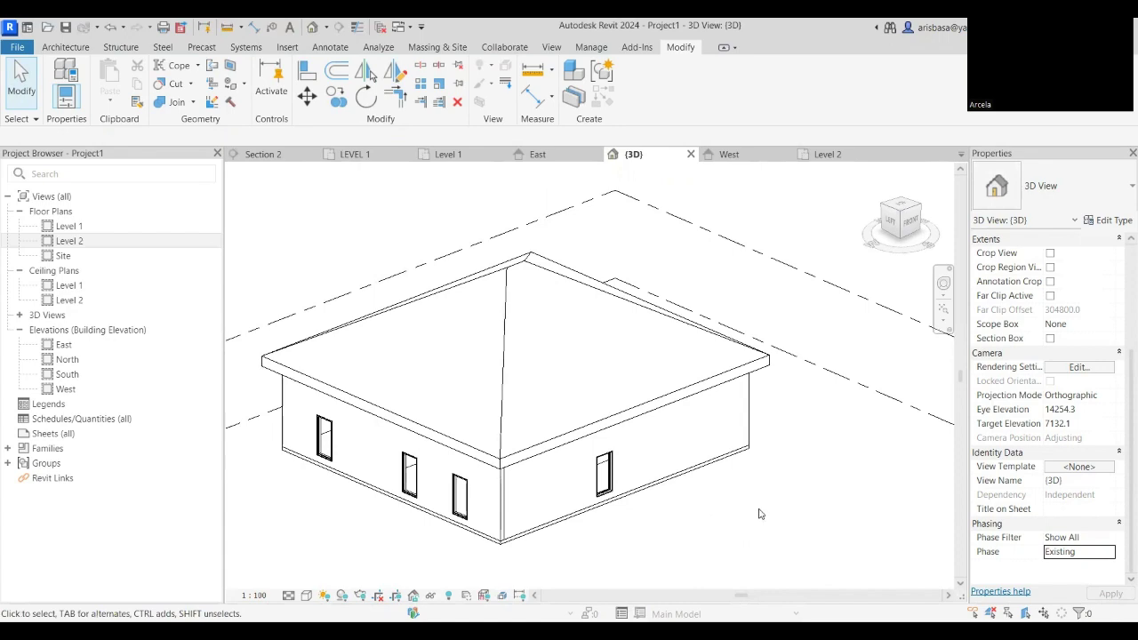
mouse_move(760, 514)
shift+middle_down()
mouse_move(559, 508)
mouse_move(762, 500)
shift+middle_up()
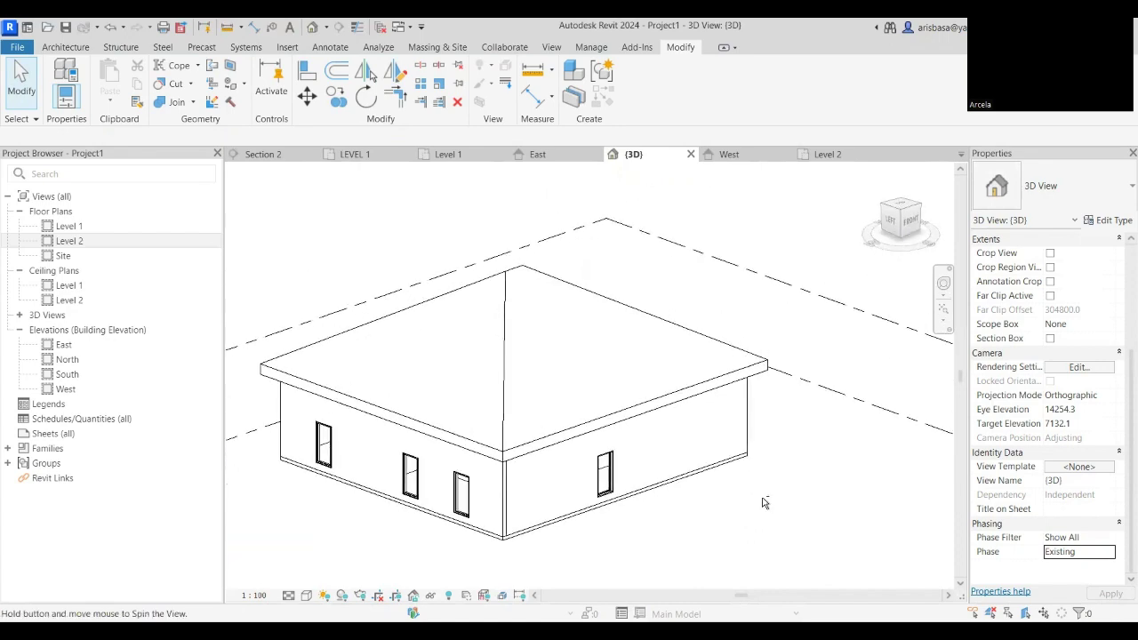
click(1111, 553)
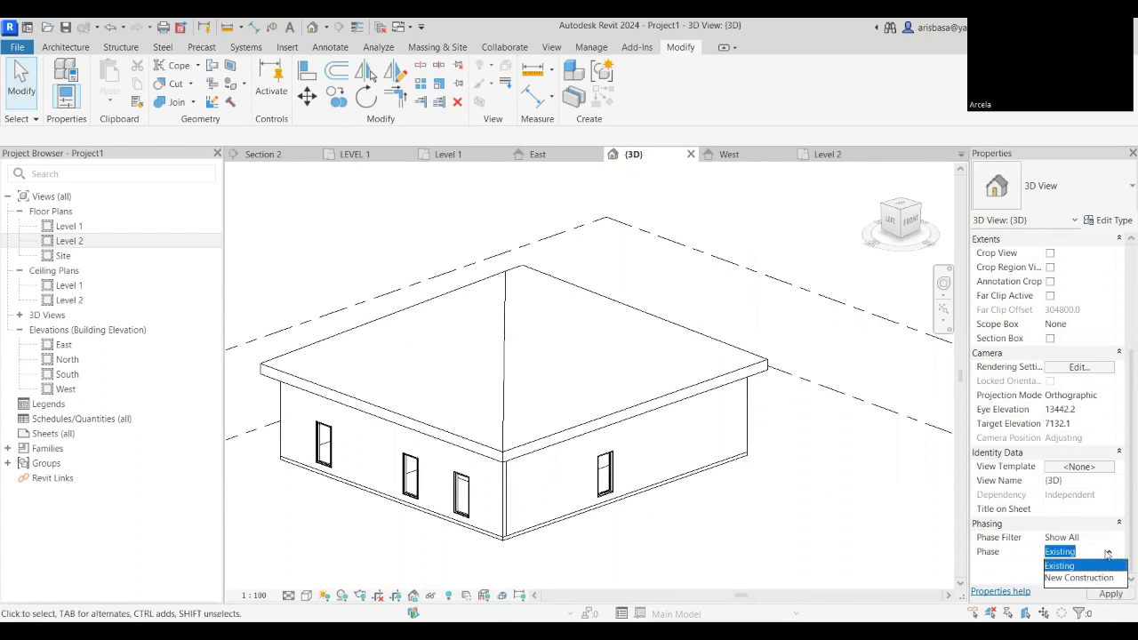
click(1109, 538)
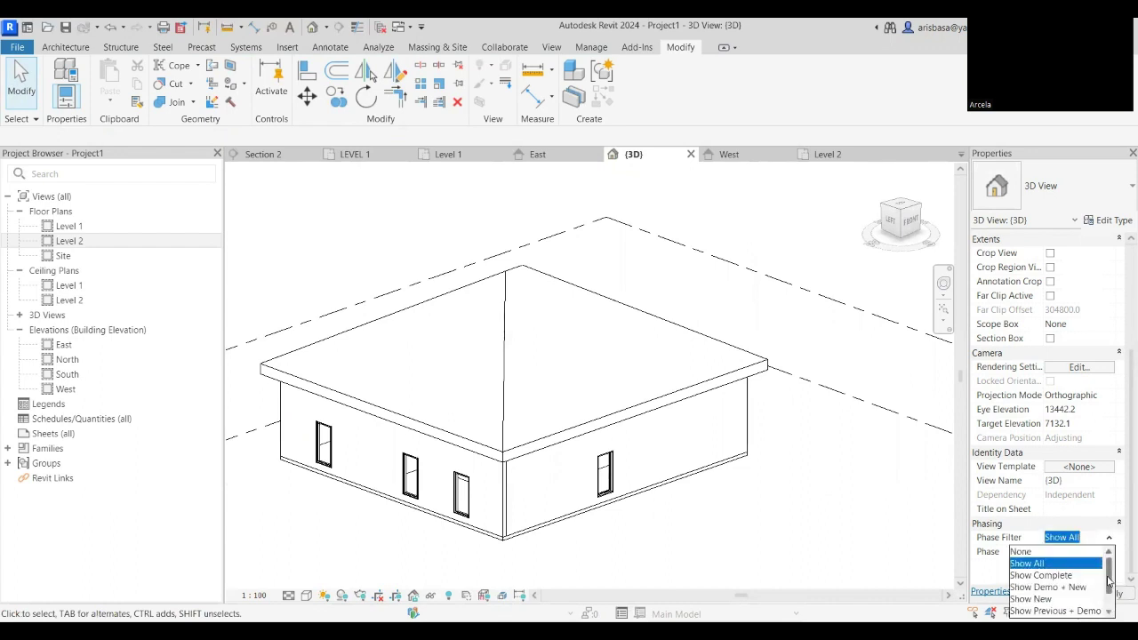
drag(1109, 580, 1109, 583)
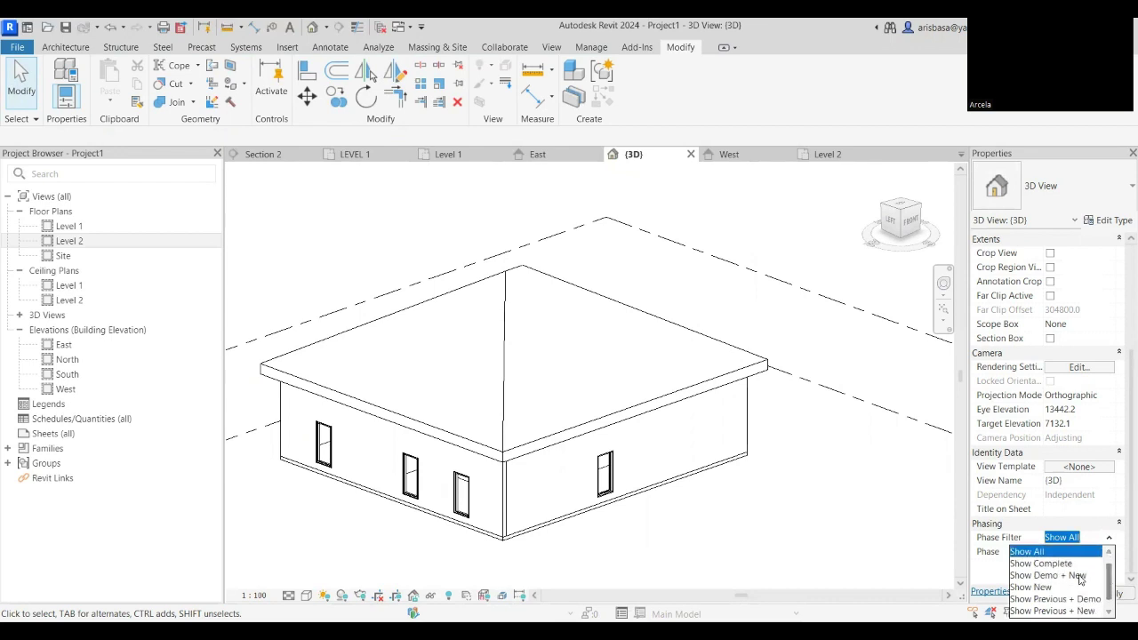
click(1076, 575)
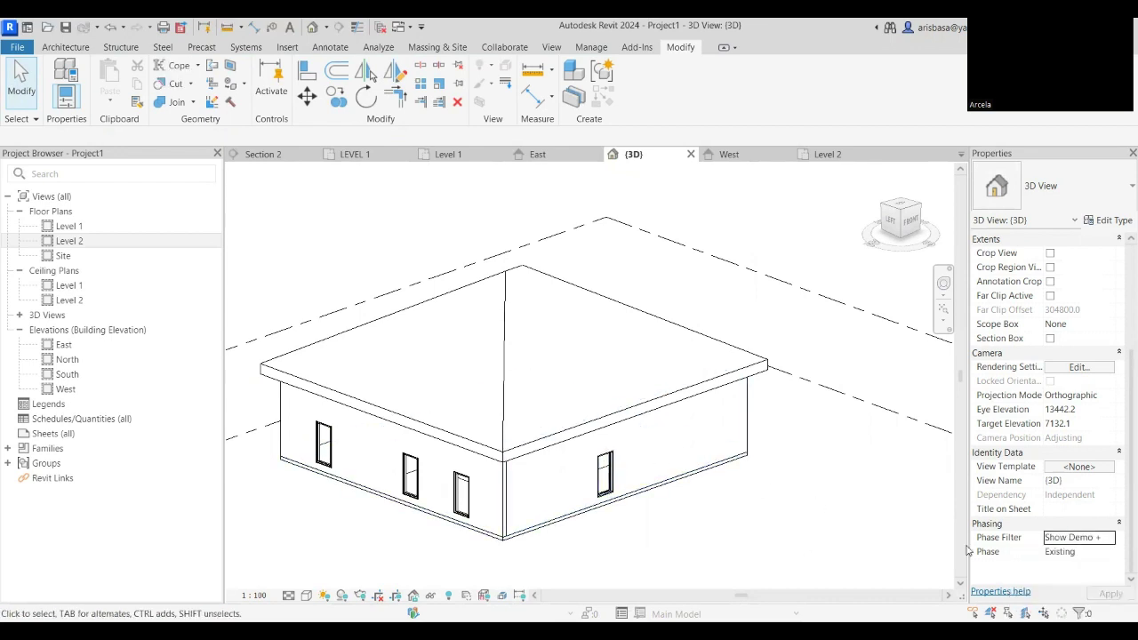
click(1104, 553)
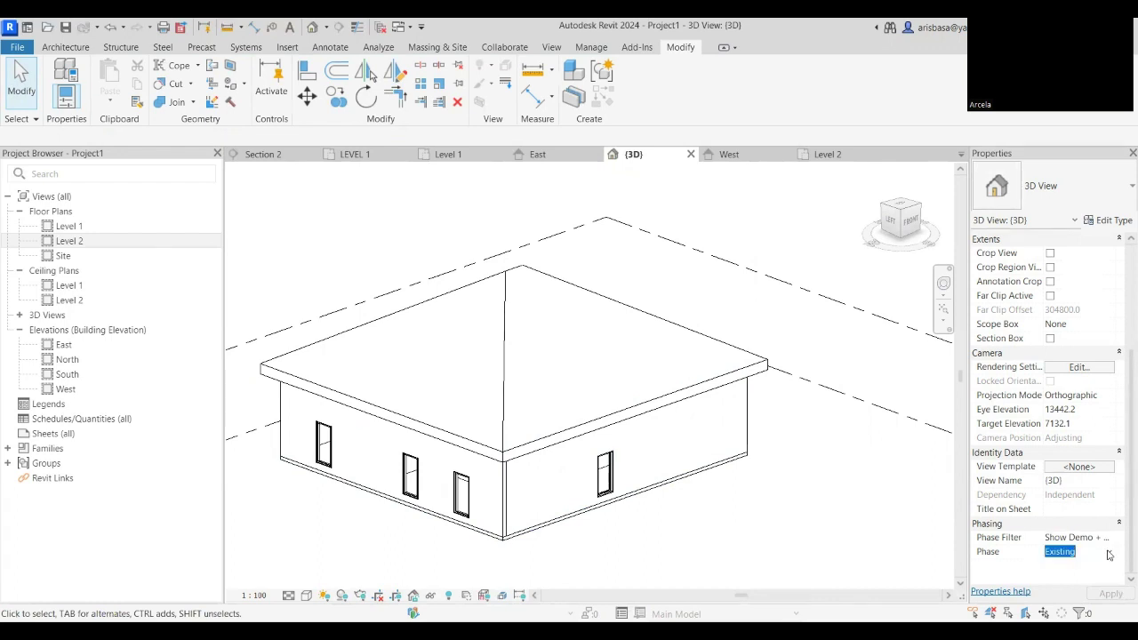
click(1109, 552)
Set the view phase to New Construction and orbit to see the dashed demolished walls and door.
click(1091, 579)
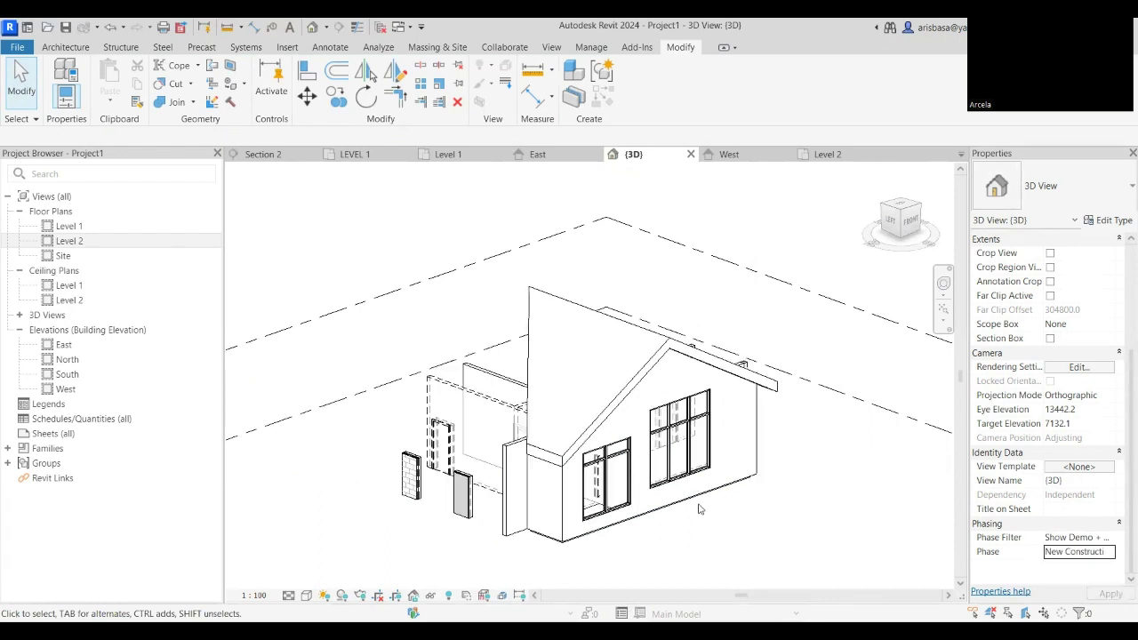
shift+middle_drag(681, 561, 554, 439)
shift+middle_drag(561, 510, 635, 349)
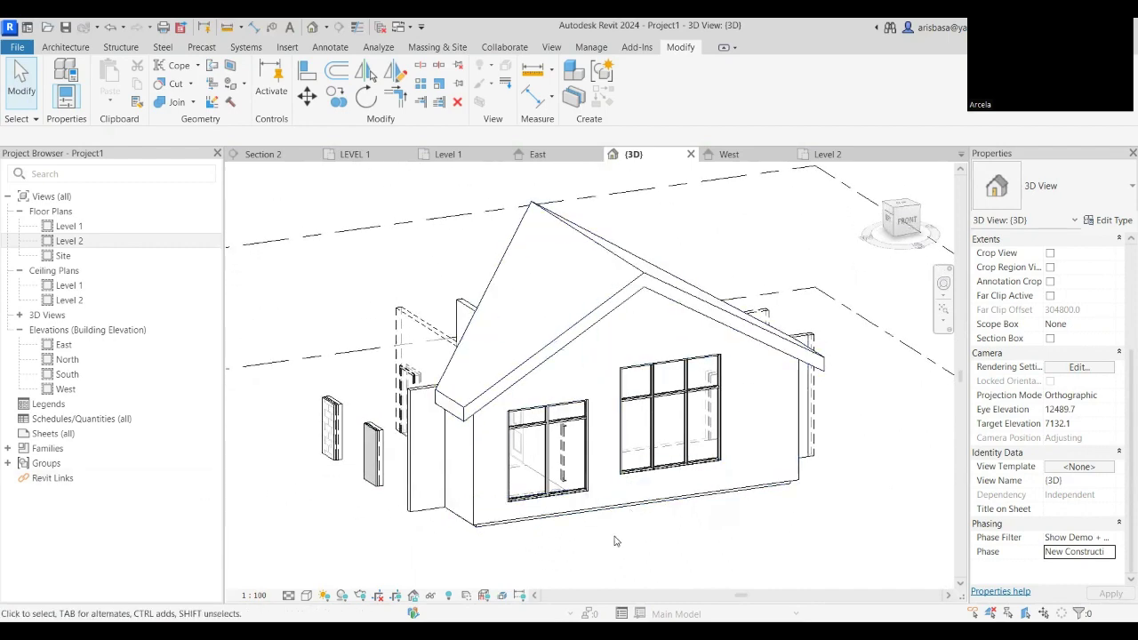
shift+middle_drag(610, 537, 663, 540)
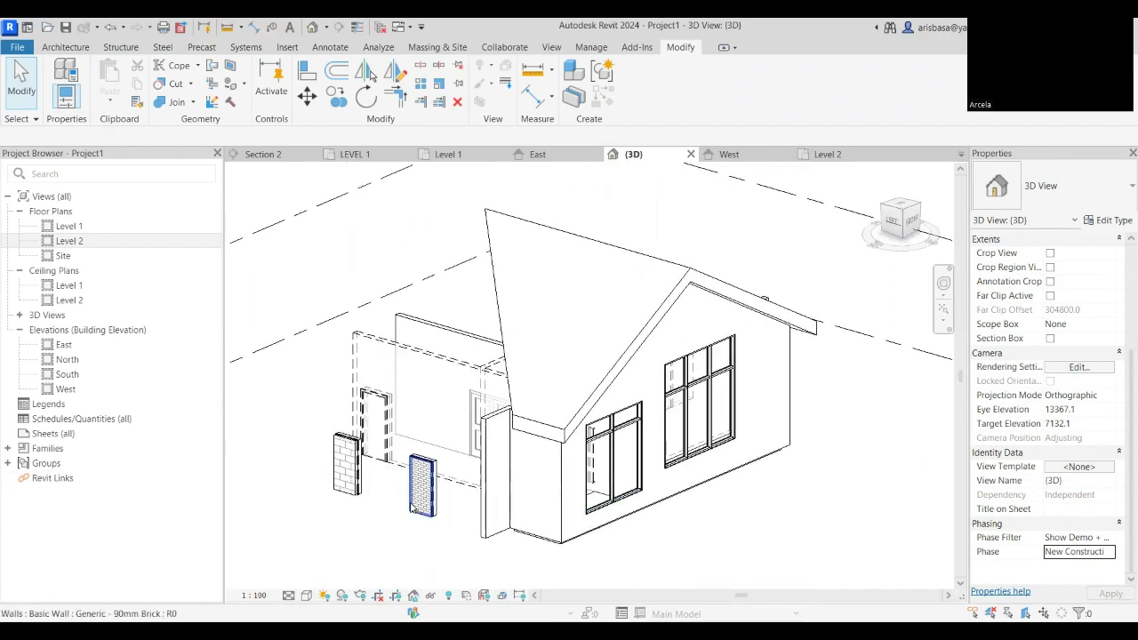
scroll(428, 474, up, 3)
scroll(428, 473, up, 1)
scroll(440, 460, up, 3)
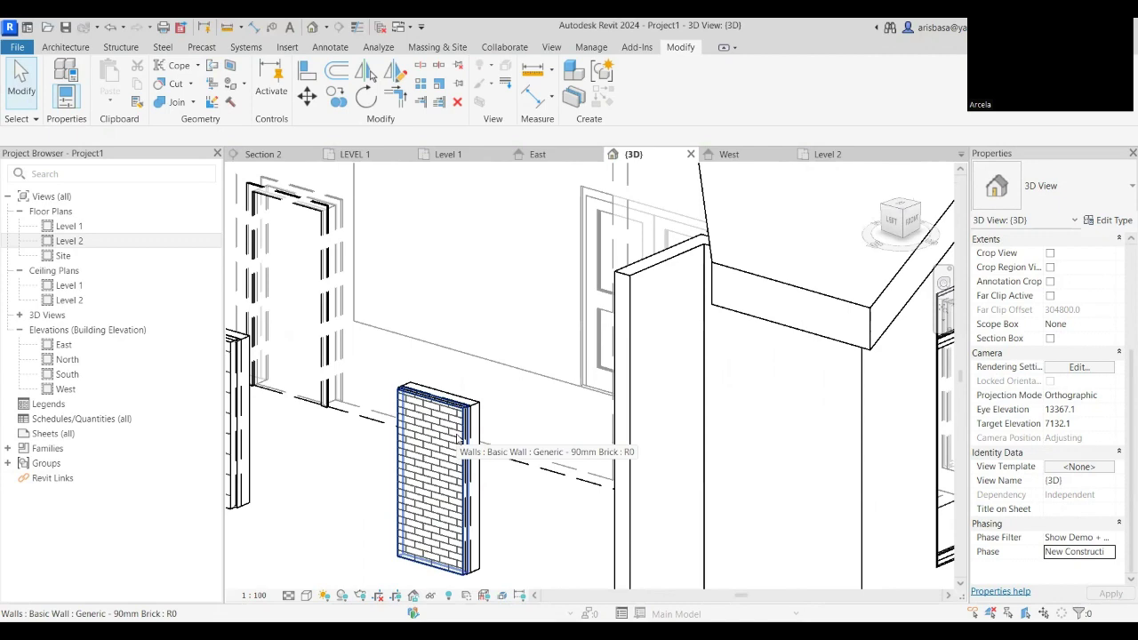
scroll(456, 440, down, 3)
scroll(480, 401, up, 2)
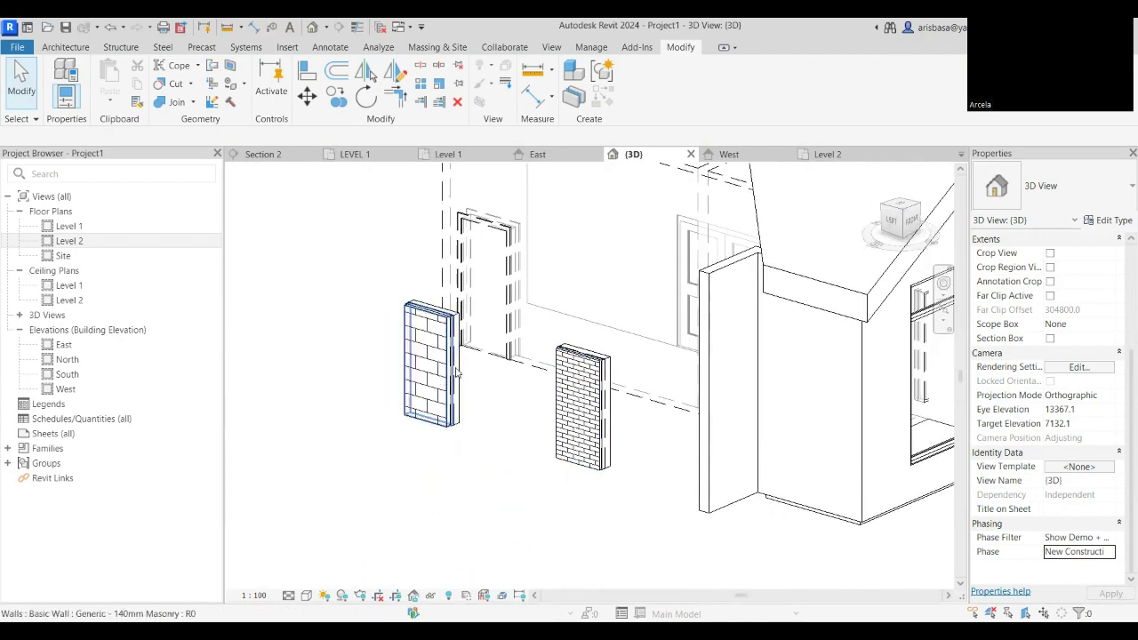
shift+middle_drag(584, 406, 498, 484)
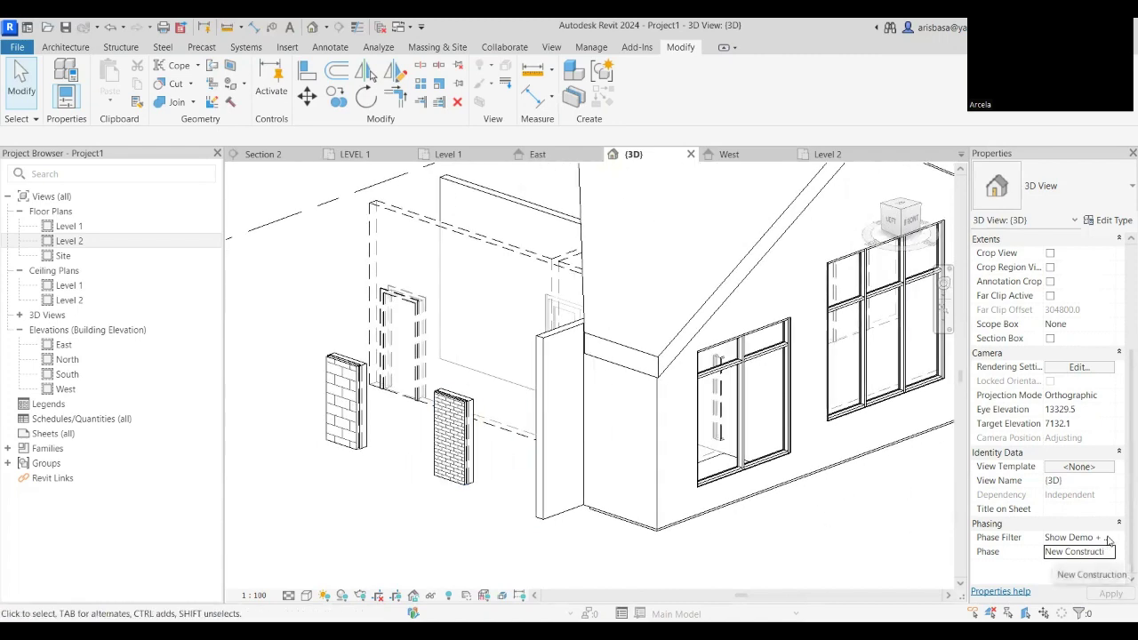
Keep Show Demo + New and orbit to an elevated three-quarter view of the porch and dashed walls.
click(1109, 539)
click(1109, 538)
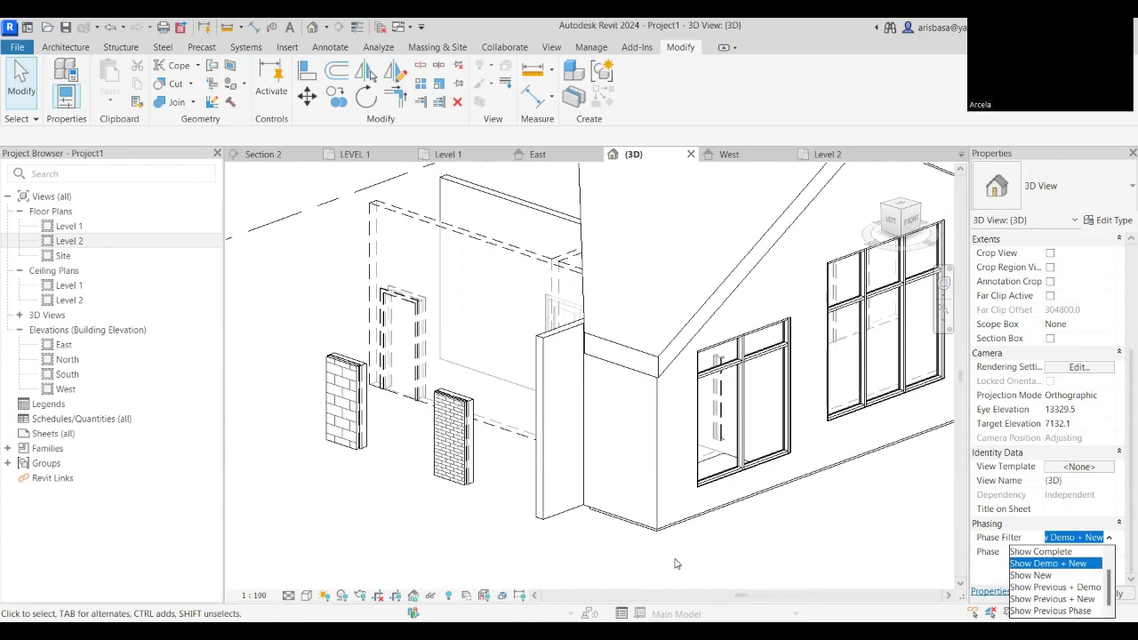
shift+middle_drag(674, 564, 538, 553)
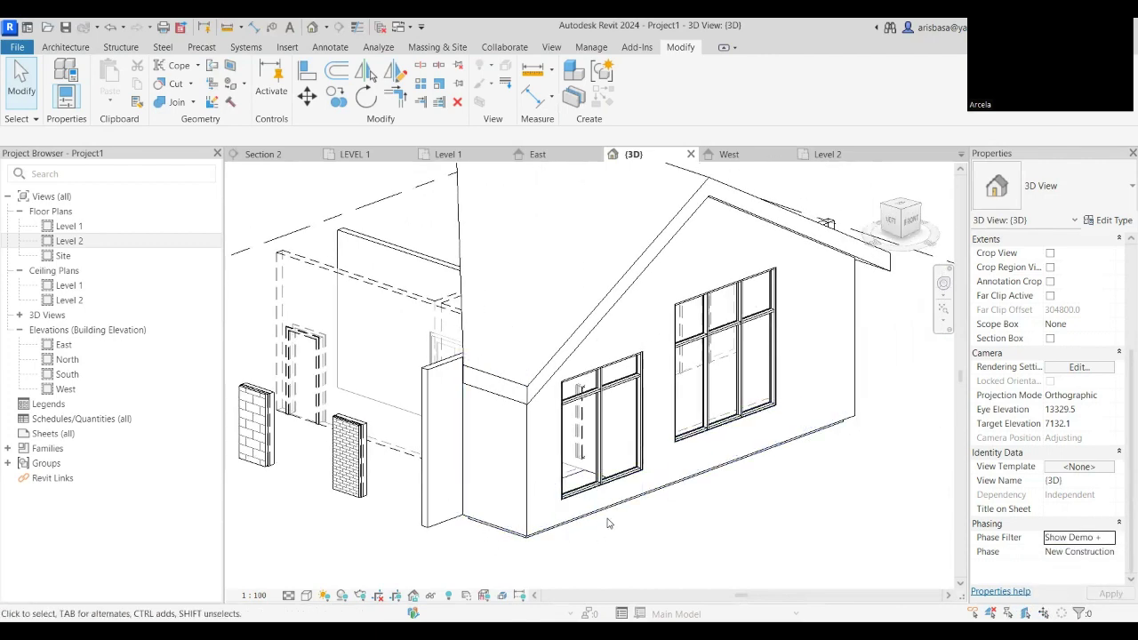
shift+middle_drag(614, 522, 605, 518)
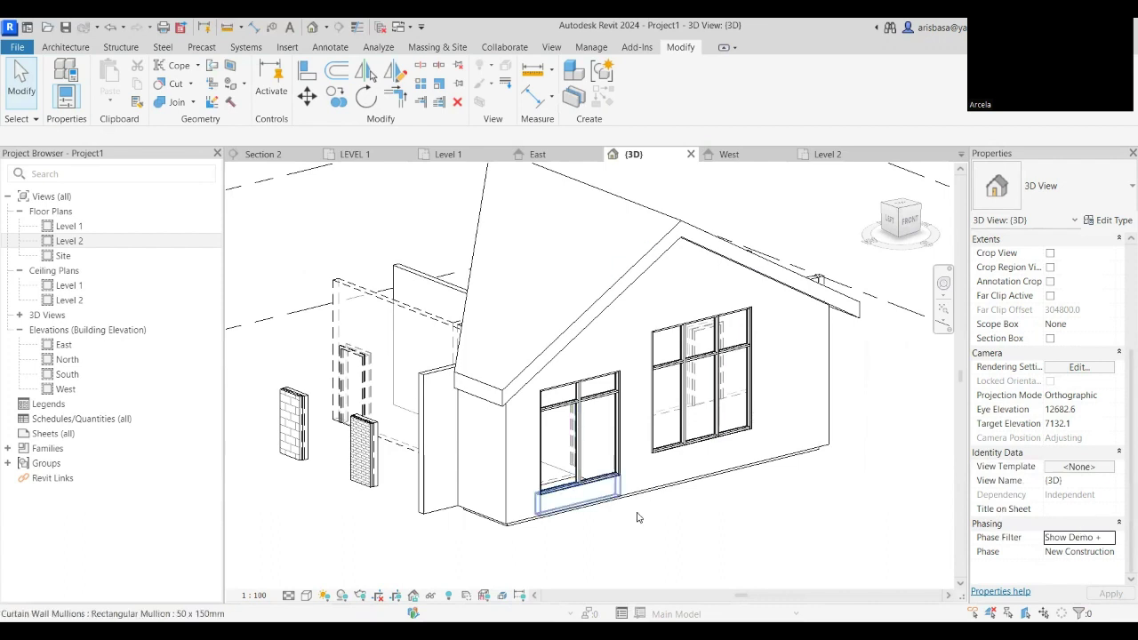
shift+middle_drag(578, 498, 669, 532)
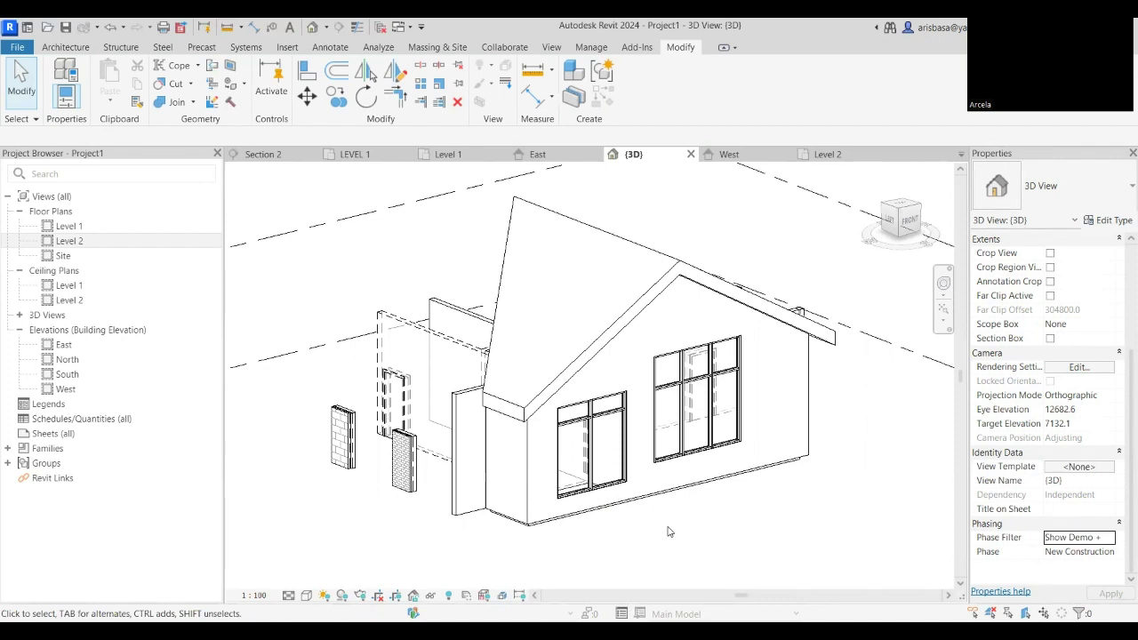
shift+middle_drag(669, 532, 625, 556)
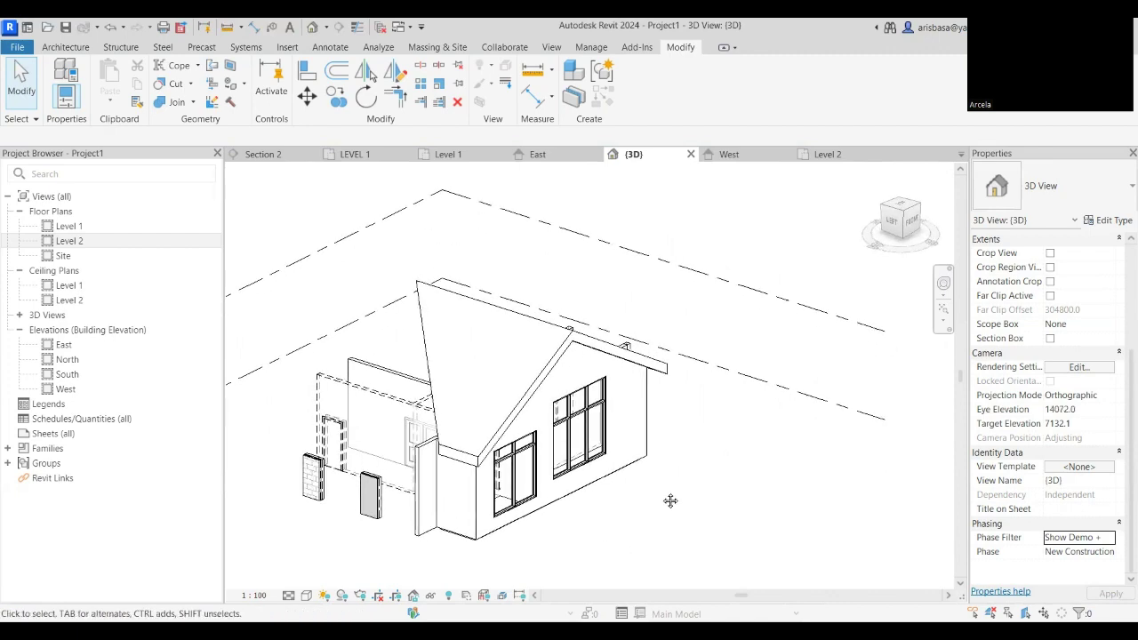
mouse_move(670, 498)
shift+middle_down()
mouse_move(685, 501)
mouse_move(673, 509)
shift+middle_up()
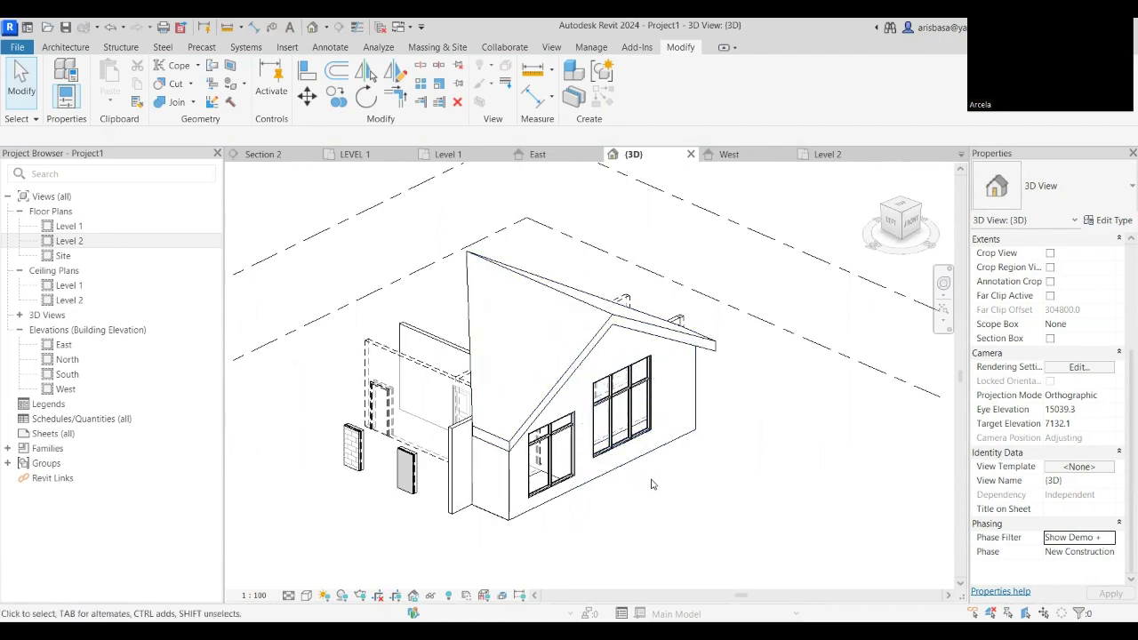
shift+middle_drag(648, 485, 678, 502)
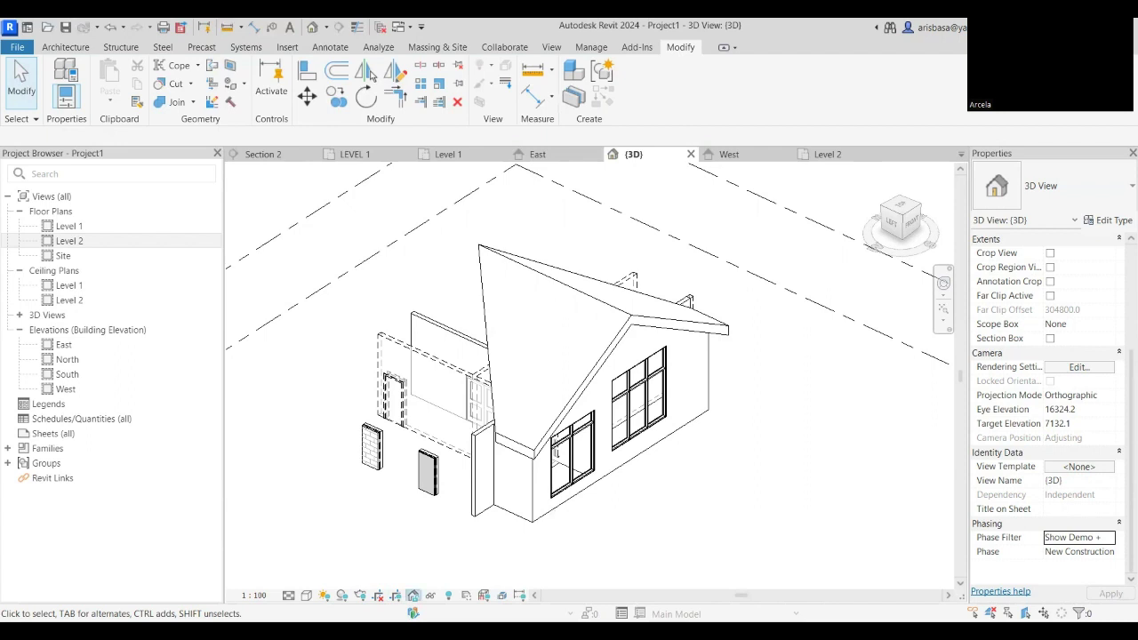
Save and lock the current 3D orientation as 'Demolition and New Construction 3D View 1'.
click(413, 595)
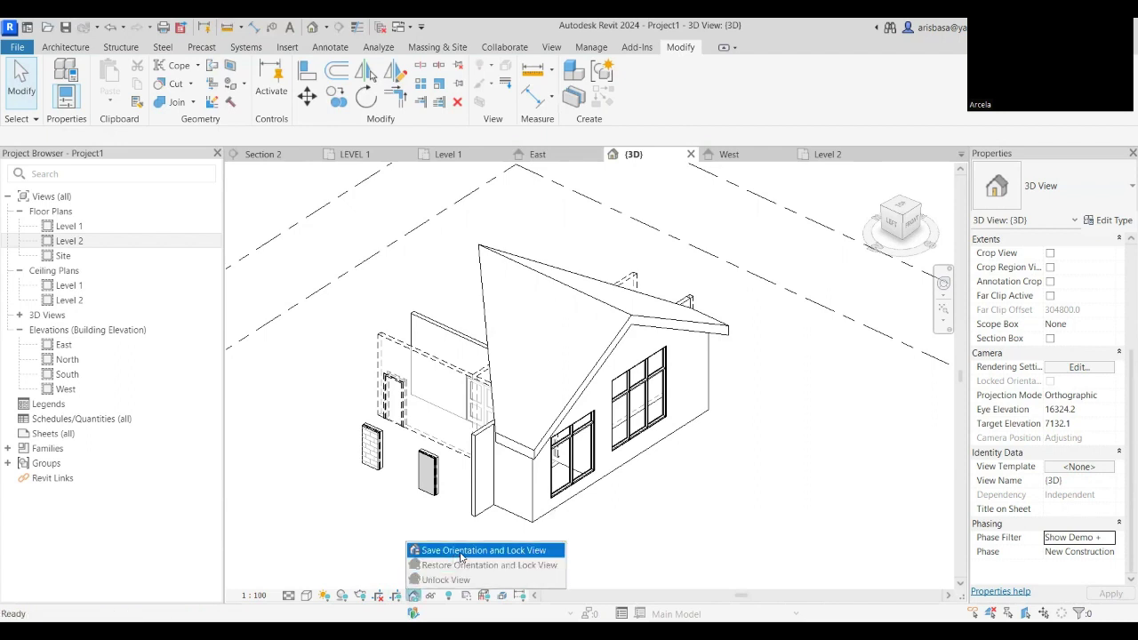
click(463, 552)
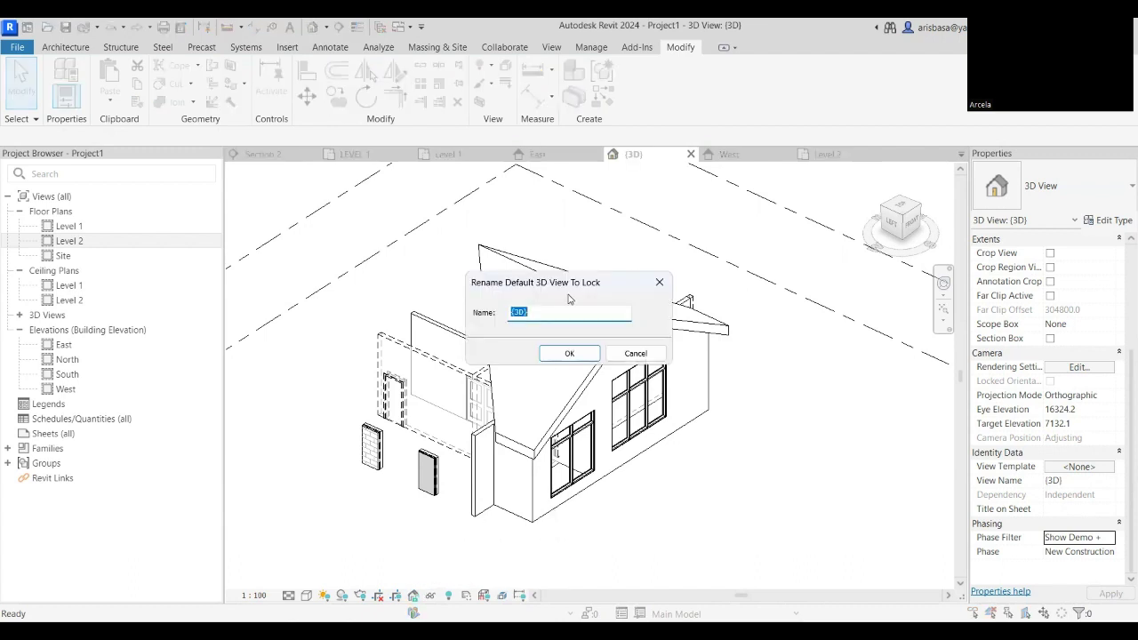
text(Demo)
text(lition and New Constru)
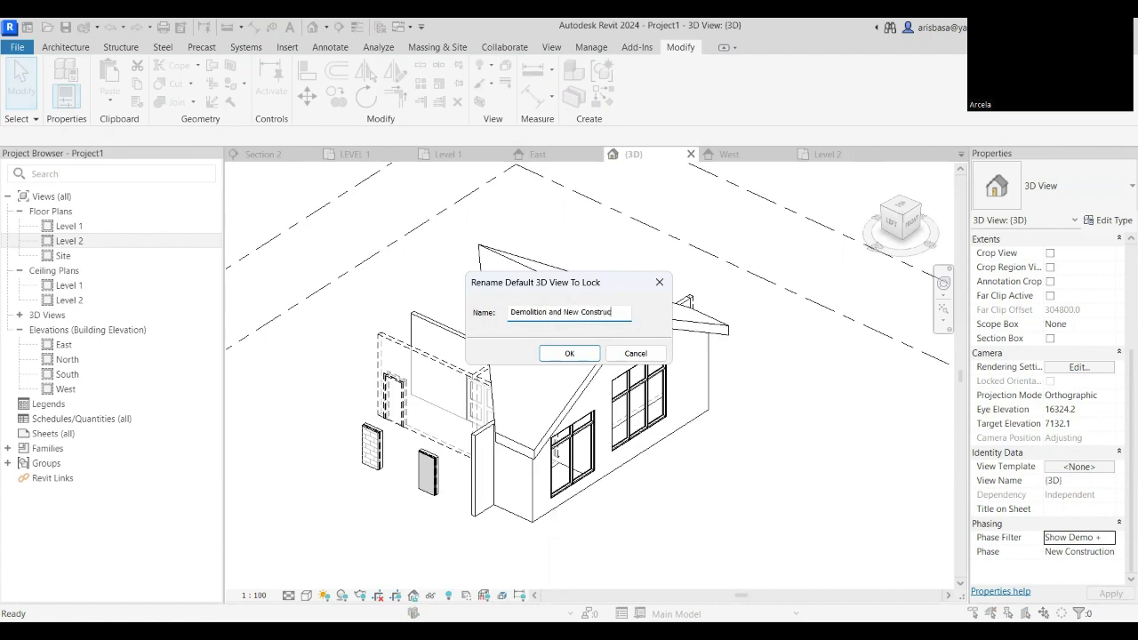
text(ction 3D View 1)
click(571, 354)
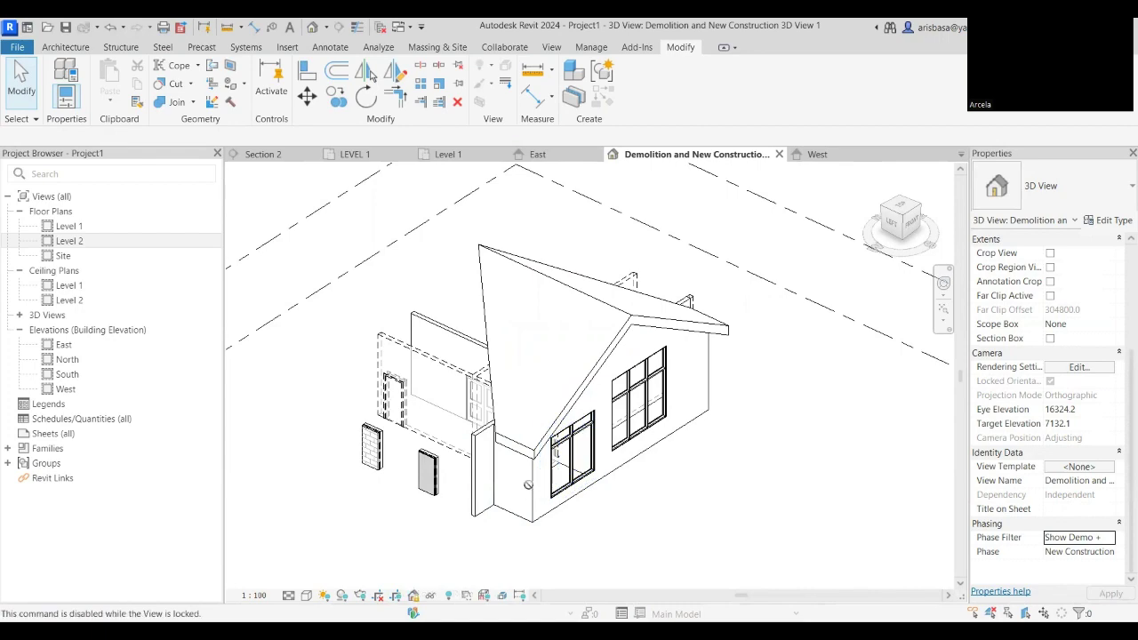
Adjust the view framing and expand the 3D Views list in the Project Browser.
middle_drag(646, 463, 596, 478)
scroll(596, 478, up, 4)
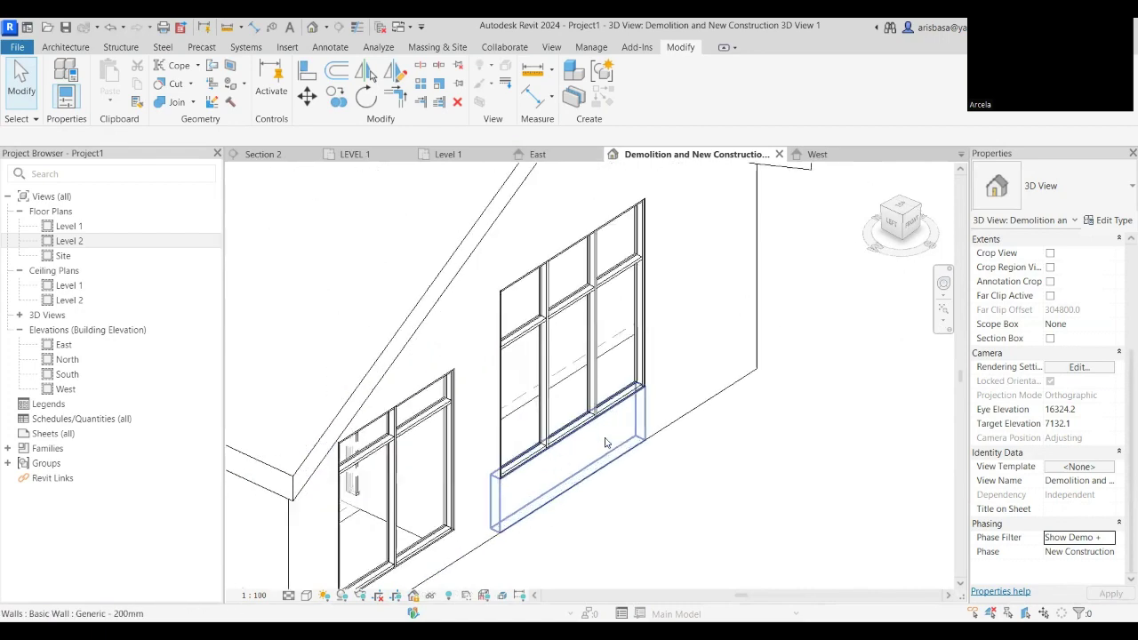
scroll(597, 463, down, 8)
scroll(597, 493, up, 4)
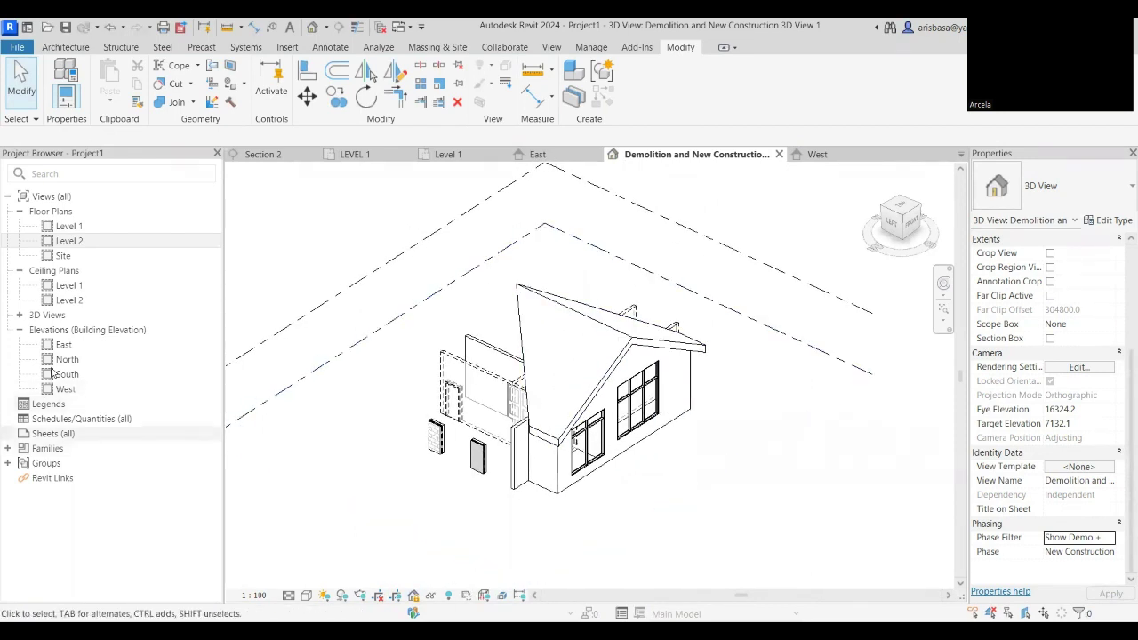
click(19, 316)
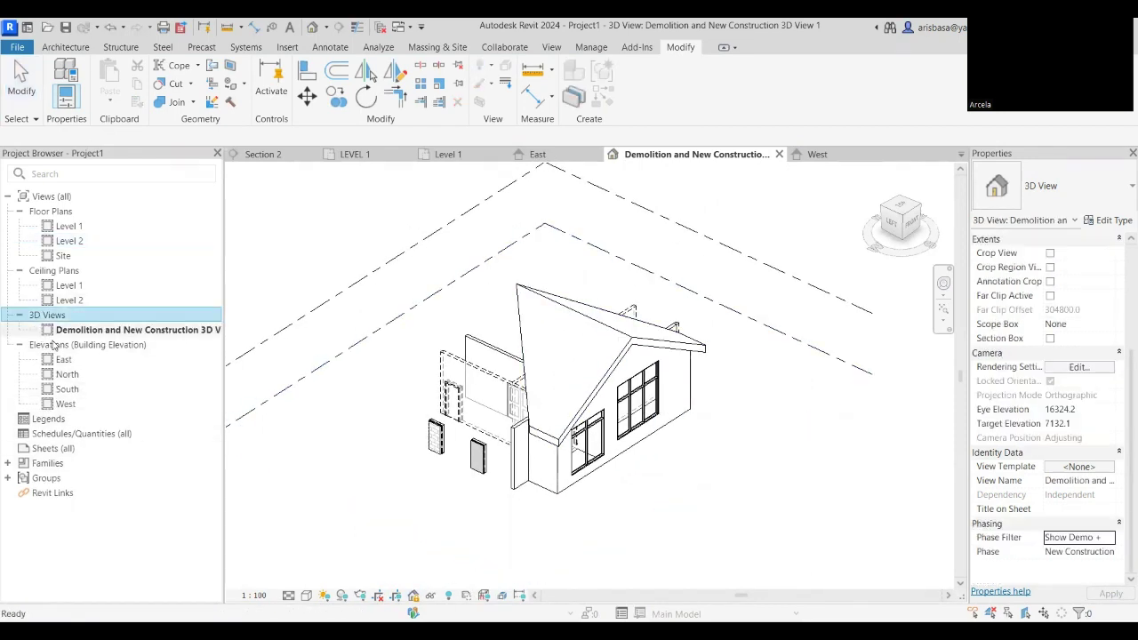
Duplicate the locked 3D view and unlock the copy's orientation.
right_click(104, 331)
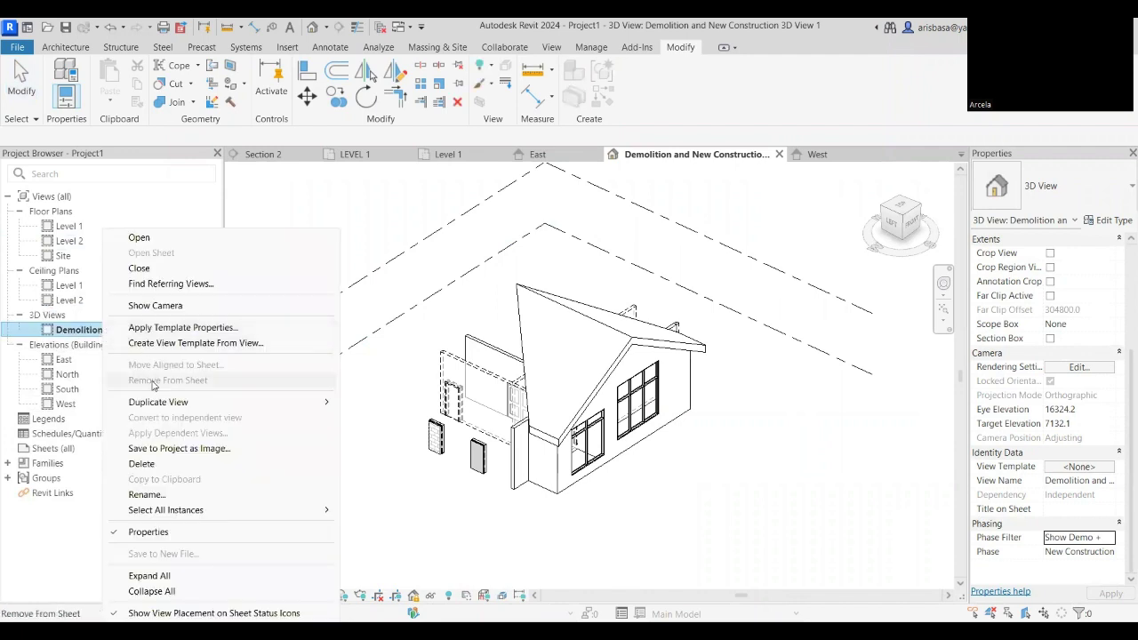
mouse_move(165, 404)
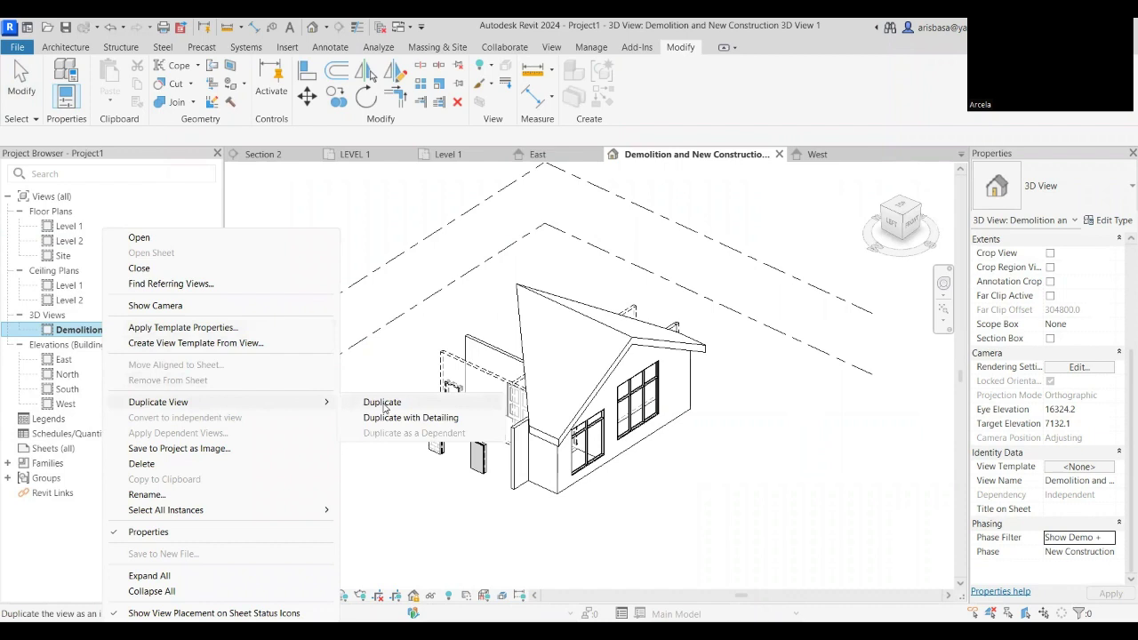
click(382, 405)
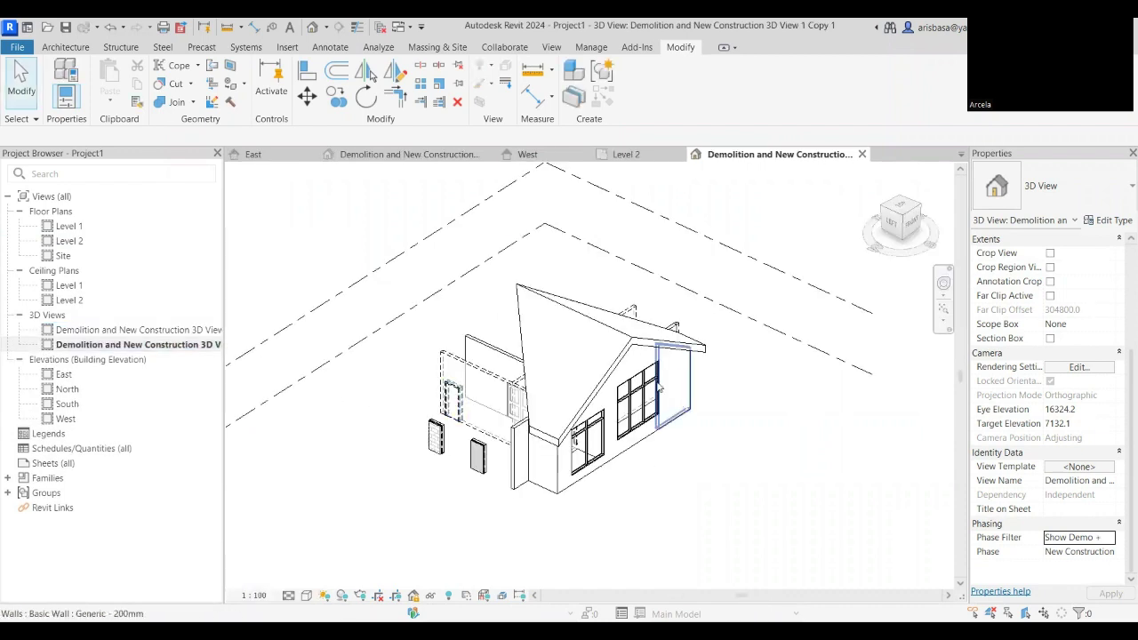
click(412, 594)
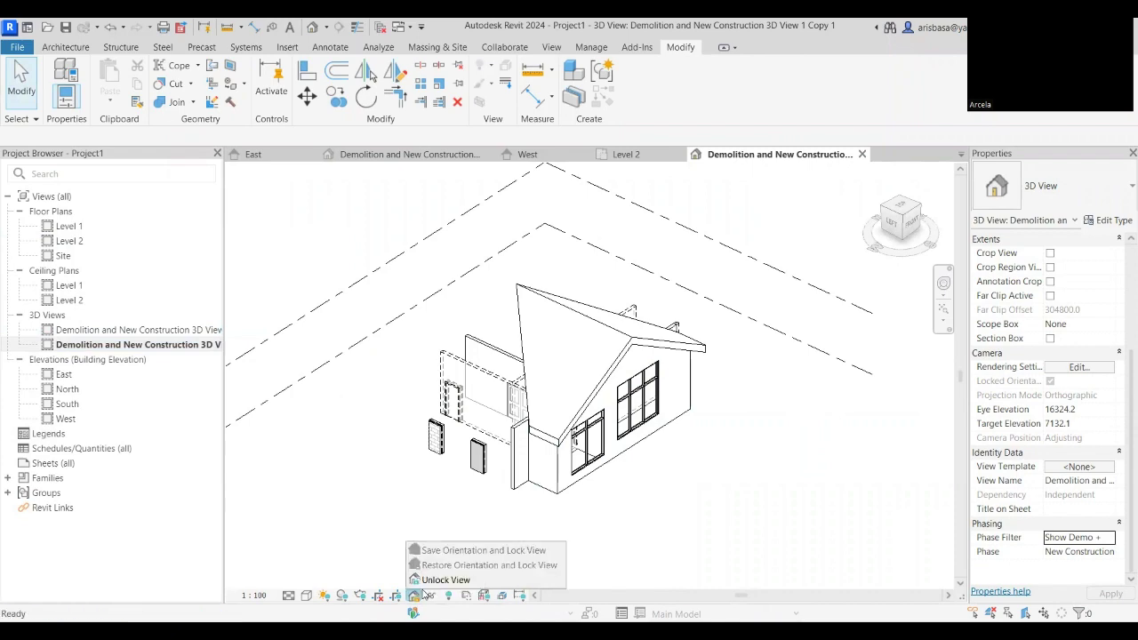
click(434, 580)
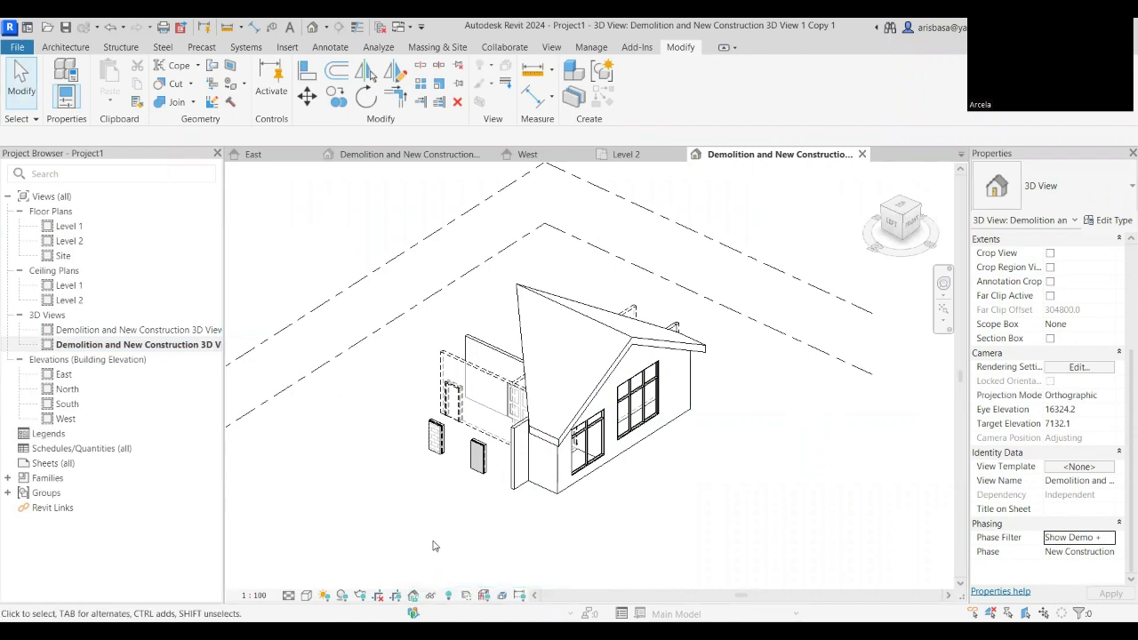
Orbit the copy to show the house's back with its door, then save and lock the orientation.
shift+middle_drag(437, 536, 826, 498)
middle_drag(602, 506, 602, 558)
scroll(595, 550, up, 3)
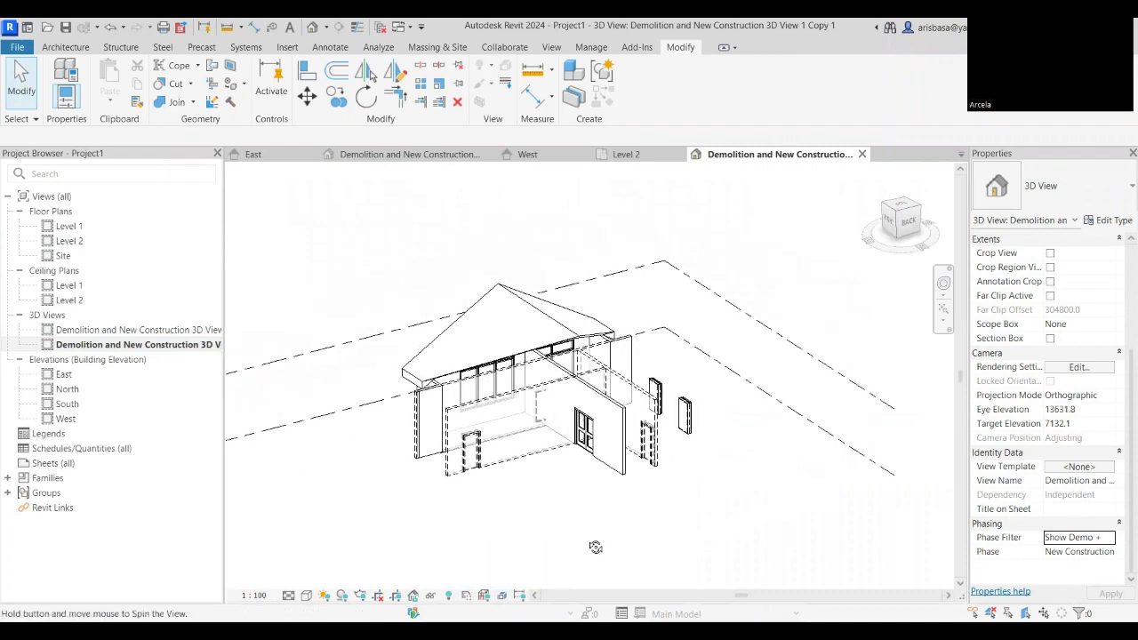
middle_drag(580, 499, 615, 554)
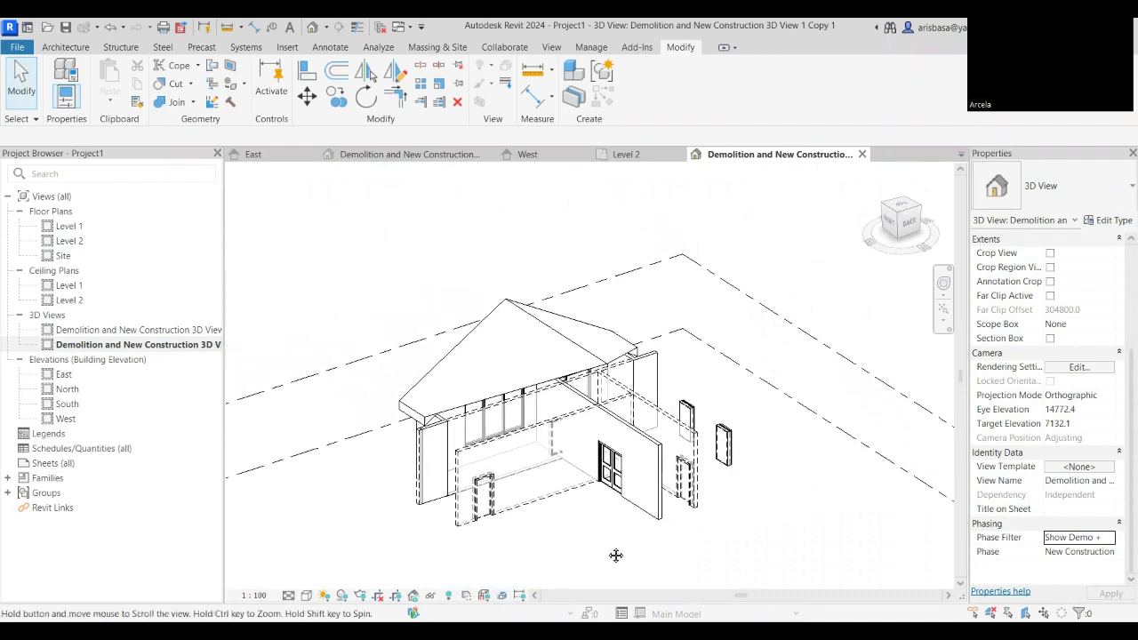
scroll(615, 554, up, 1)
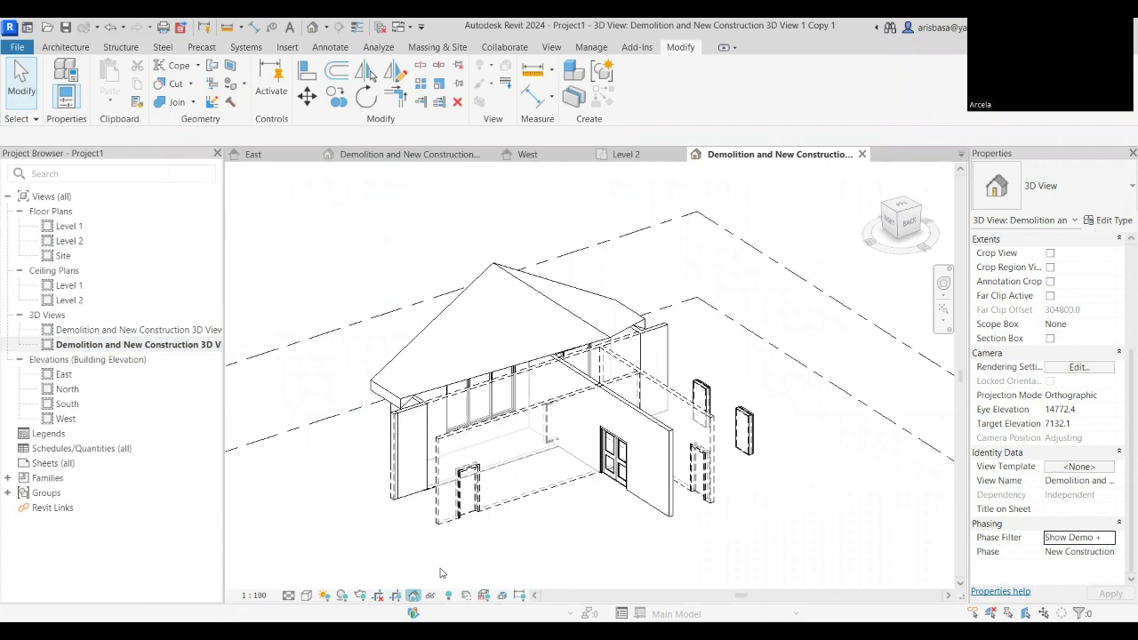
click(413, 595)
click(461, 552)
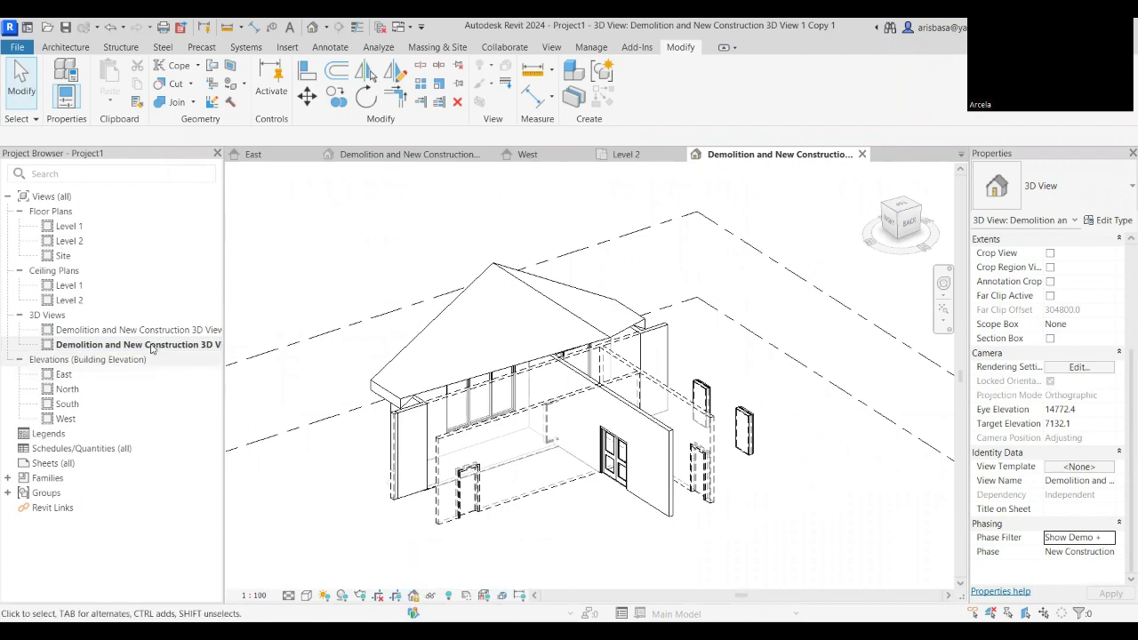
drag(225, 329, 307, 329)
Start renaming the copied view, widening the Project Browser to see full names.
click(233, 345)
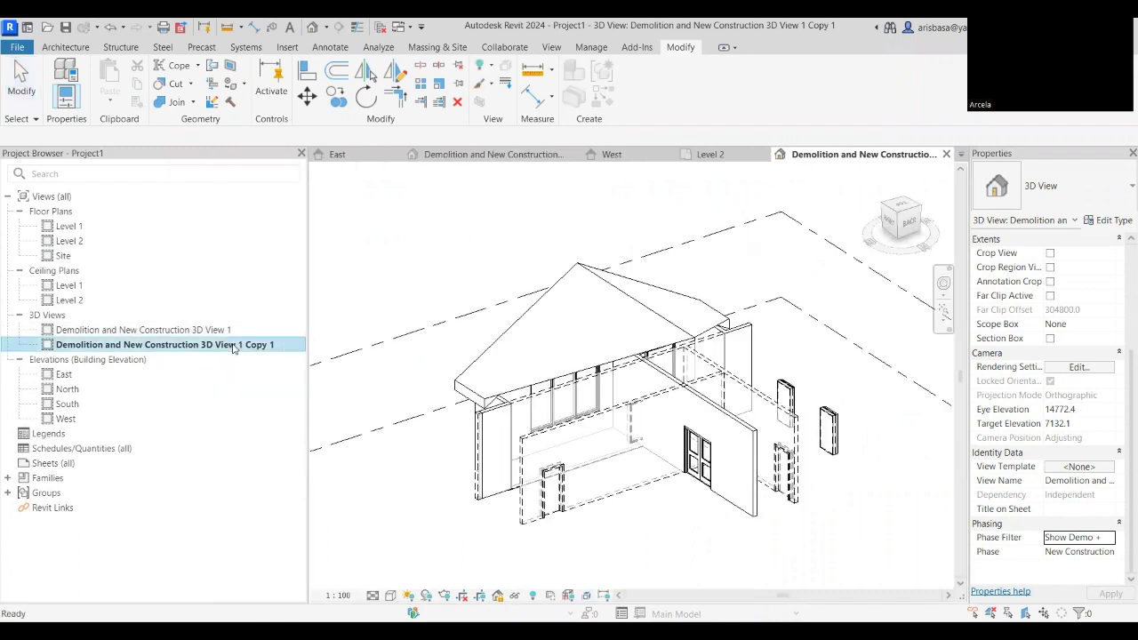
right_click(233, 347)
click(302, 492)
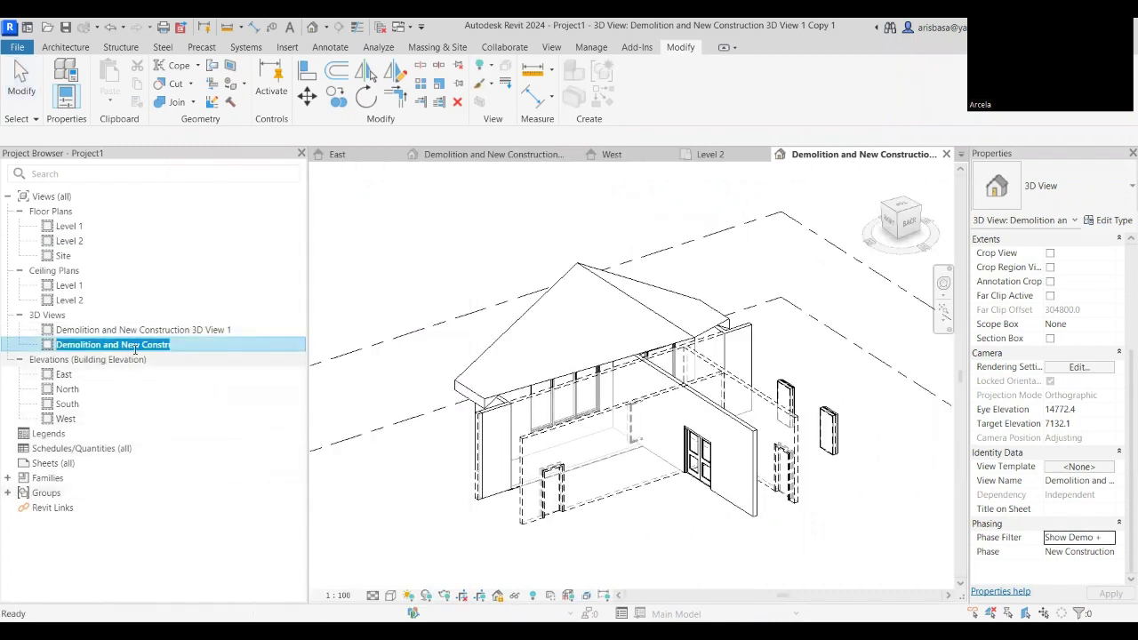
key(Return)
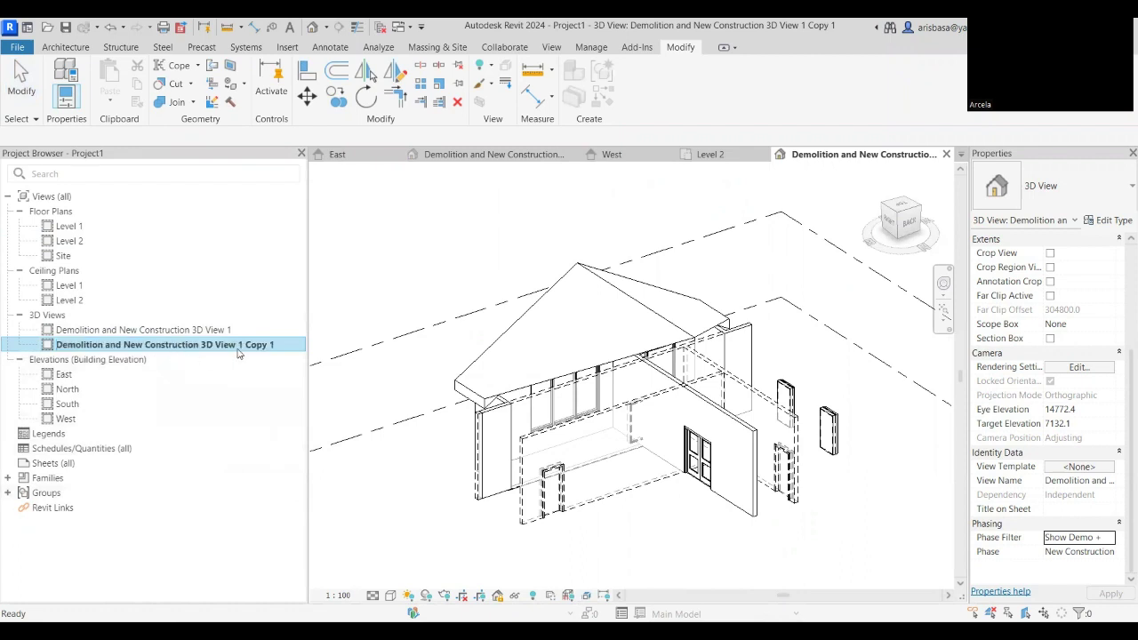
right_click(251, 349)
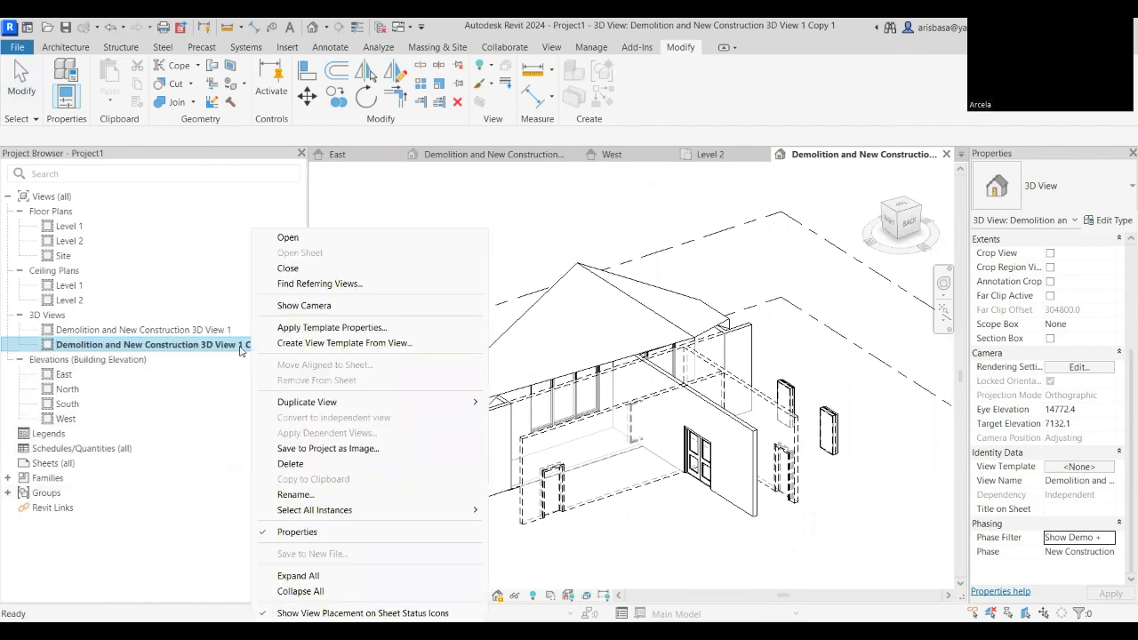
click(310, 493)
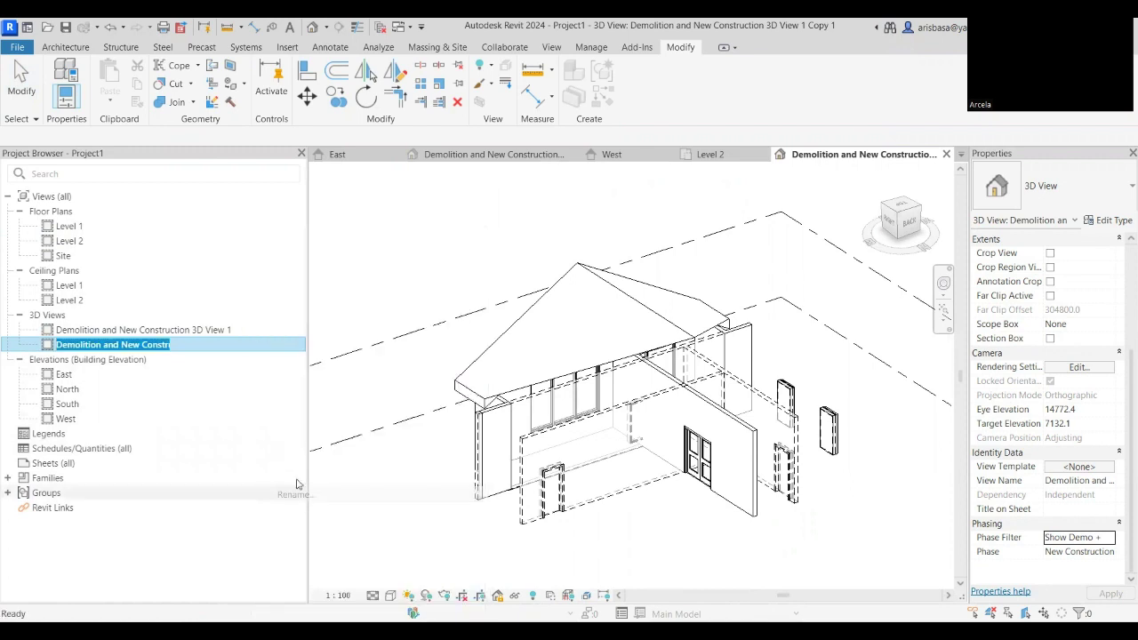
right_click(151, 344)
key(Escape)
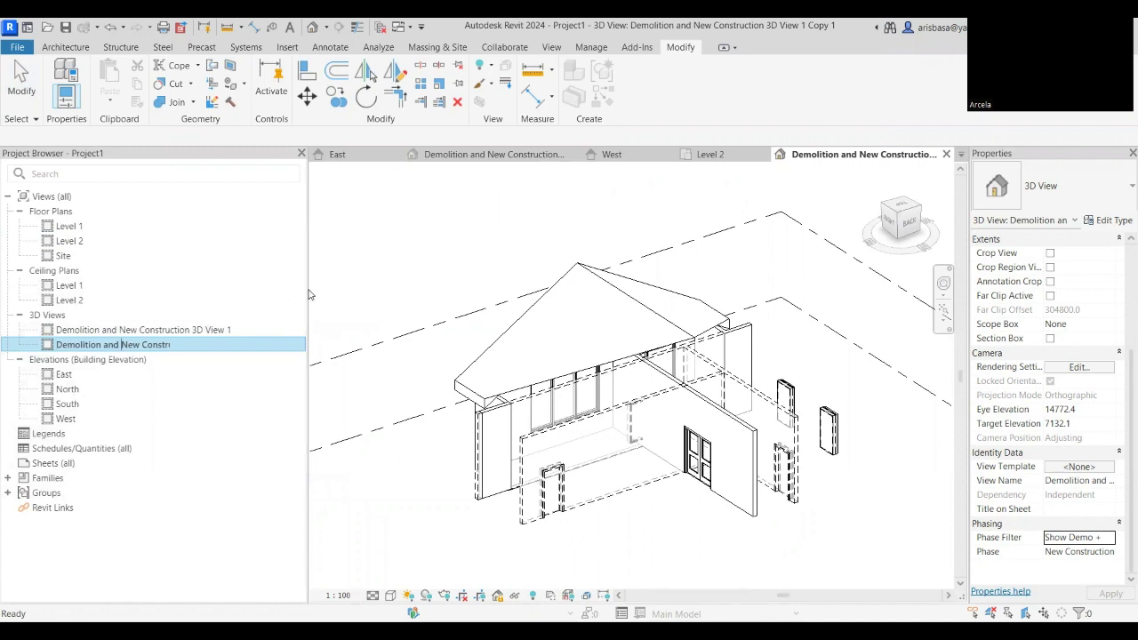
drag(308, 289, 370, 290)
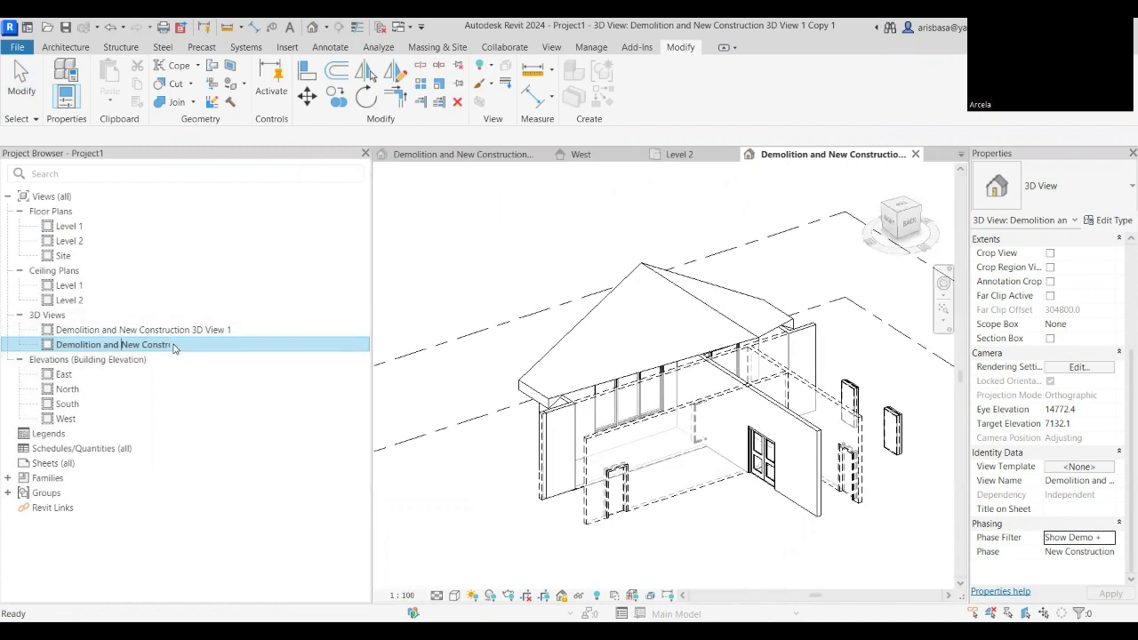
Rename the copy to 'Demolition and New Construction 3D View 2' and reopen 3D View 1.
key(End)
key(BackSpace)
key(BackSpace)
key(BackSpace)
key(BackSpace)
key(BackSpace)
key(BackSpace)
key(BackSpace)
key(BackSpace)
key(BackSpace)
text(2)
key(Return)
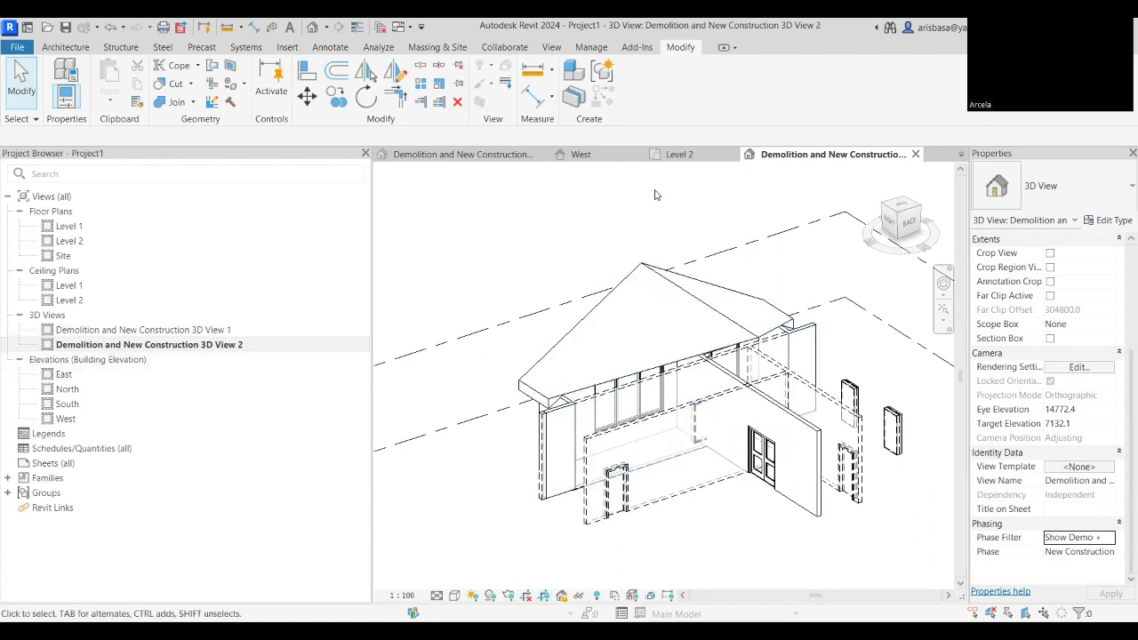
double_click(200, 331)
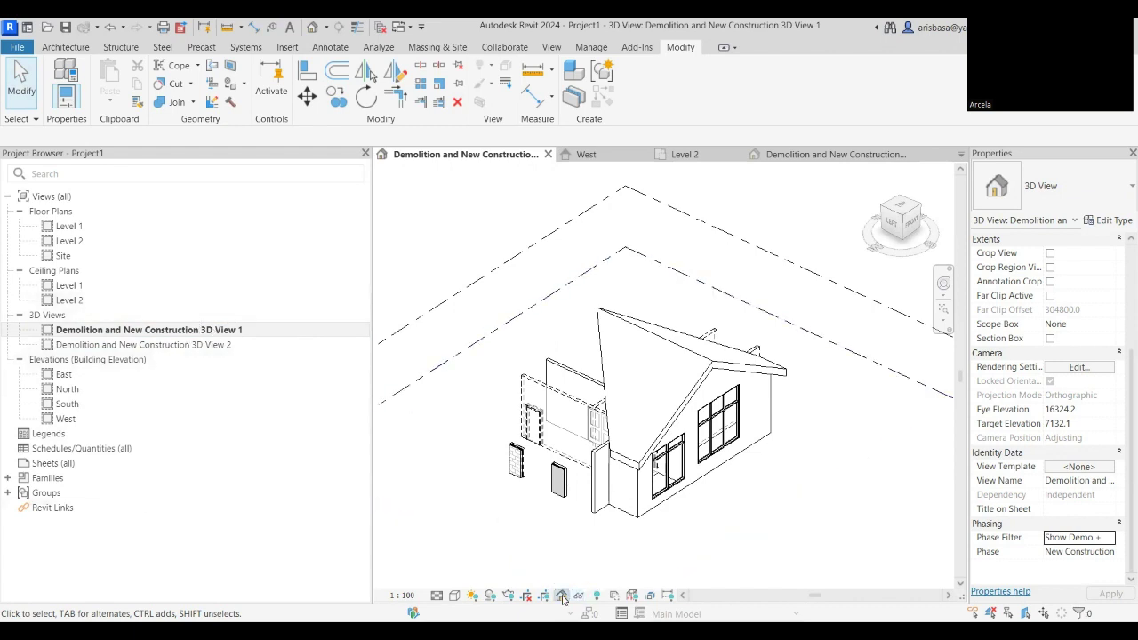
Duplicate Demolition and New Construction 3D View 1 and unlock the copy's orientation.
click(173, 334)
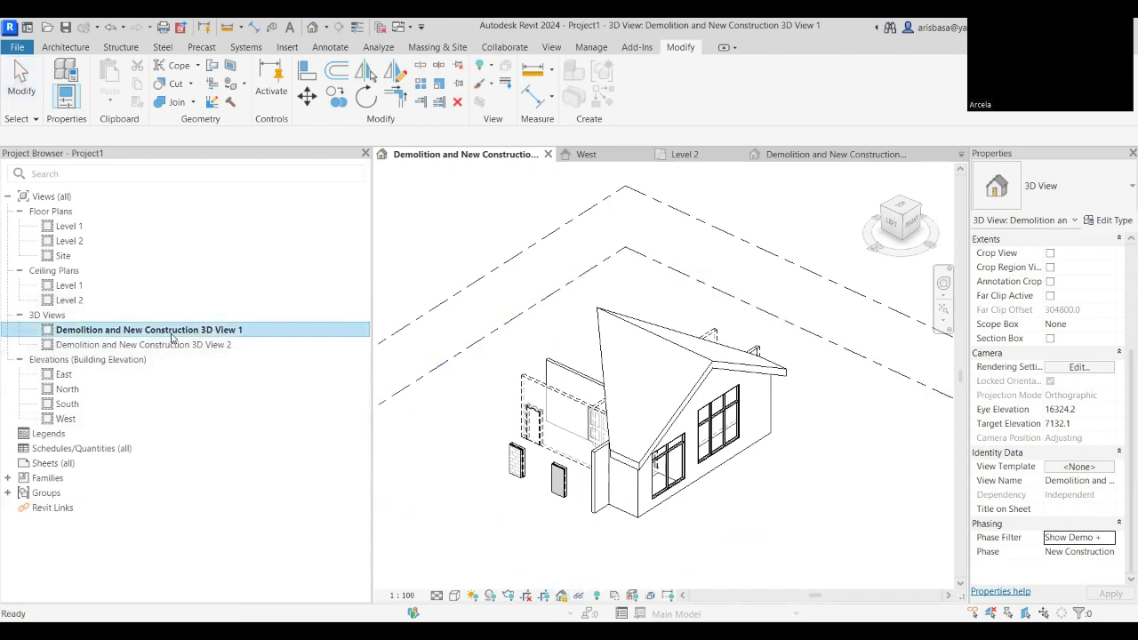
right_click(172, 336)
mouse_move(238, 408)
click(438, 407)
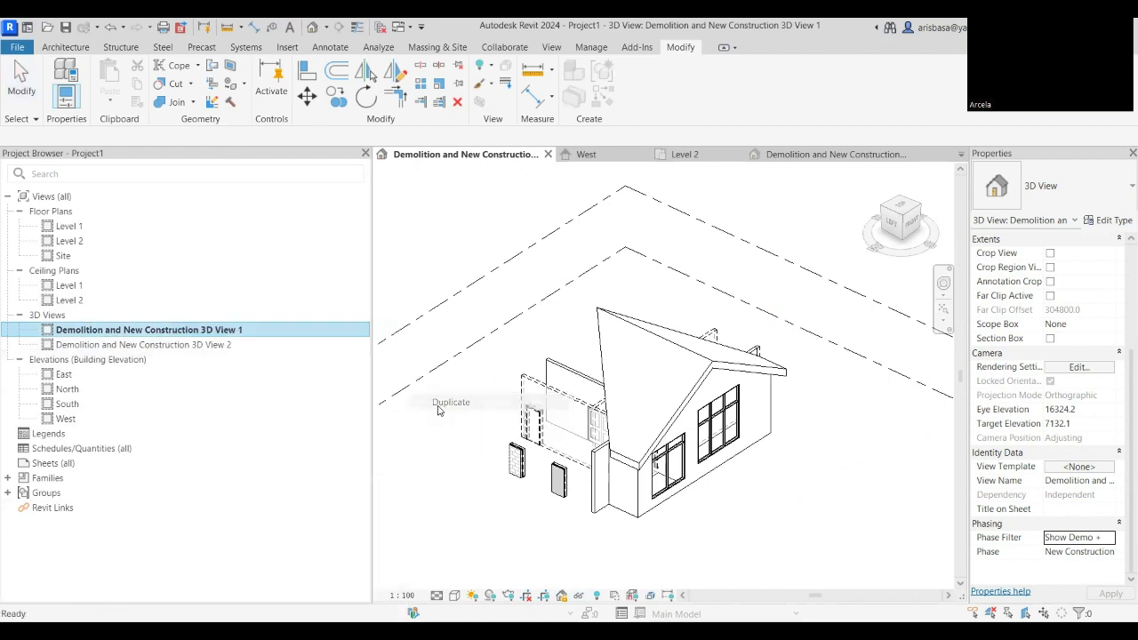
click(563, 597)
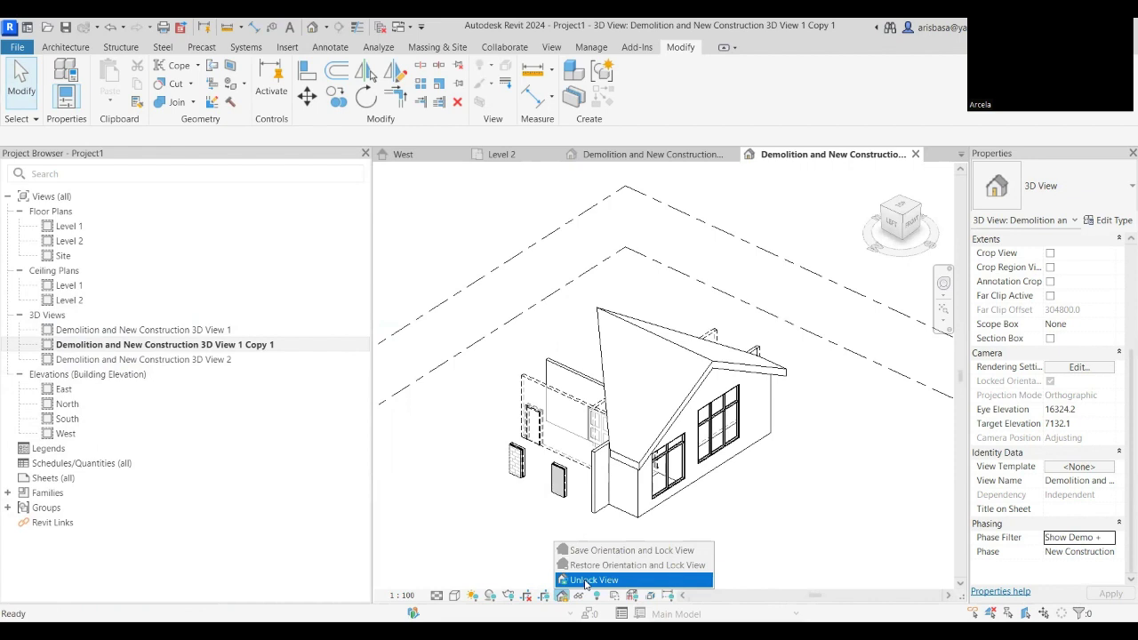
click(591, 580)
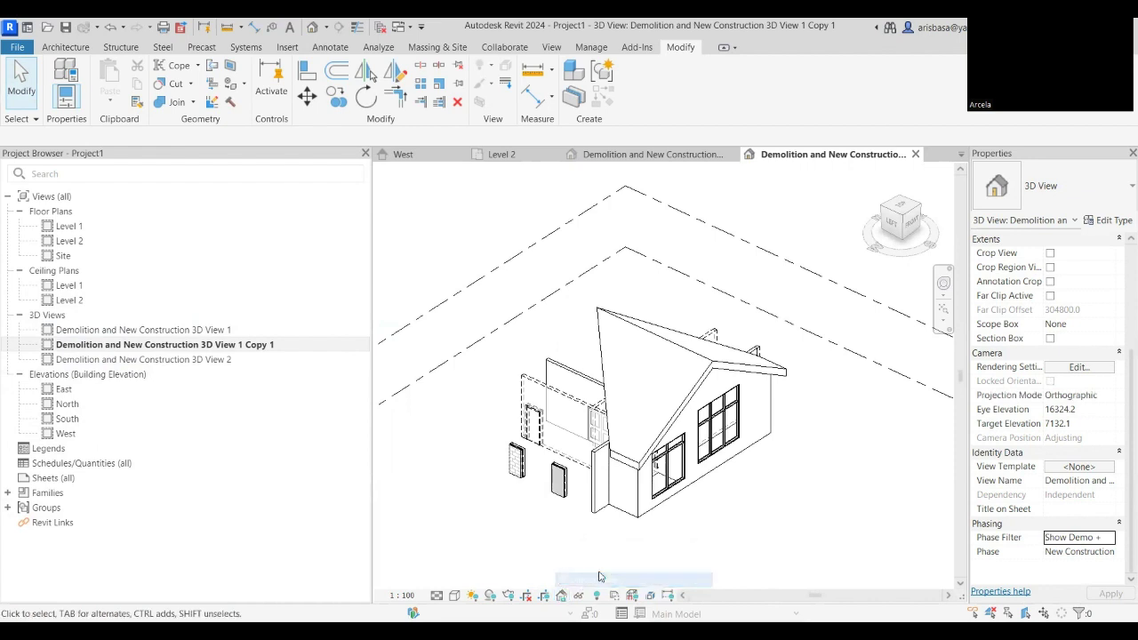
Set the copy's phase filter to Show Complete and restore its locked orientation.
click(1108, 538)
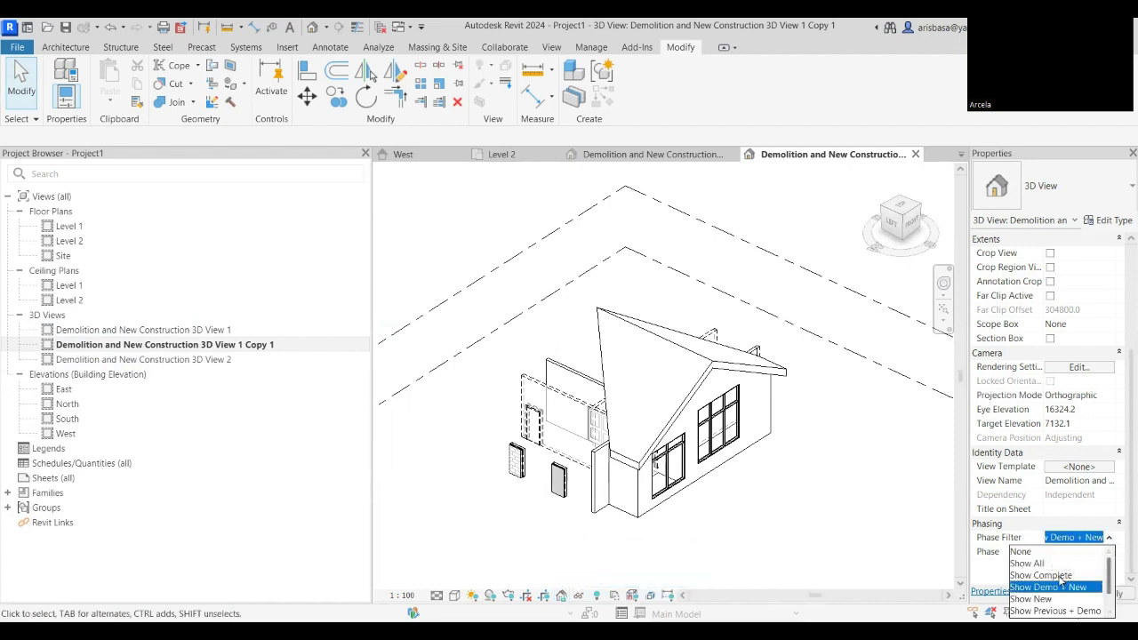
click(742, 472)
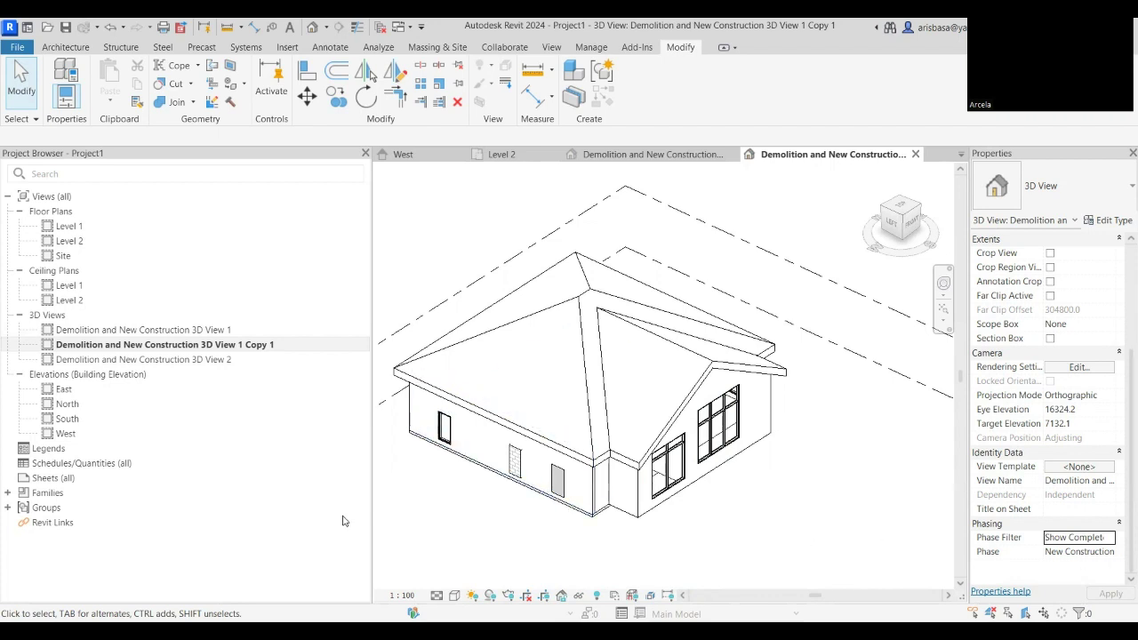
click(562, 595)
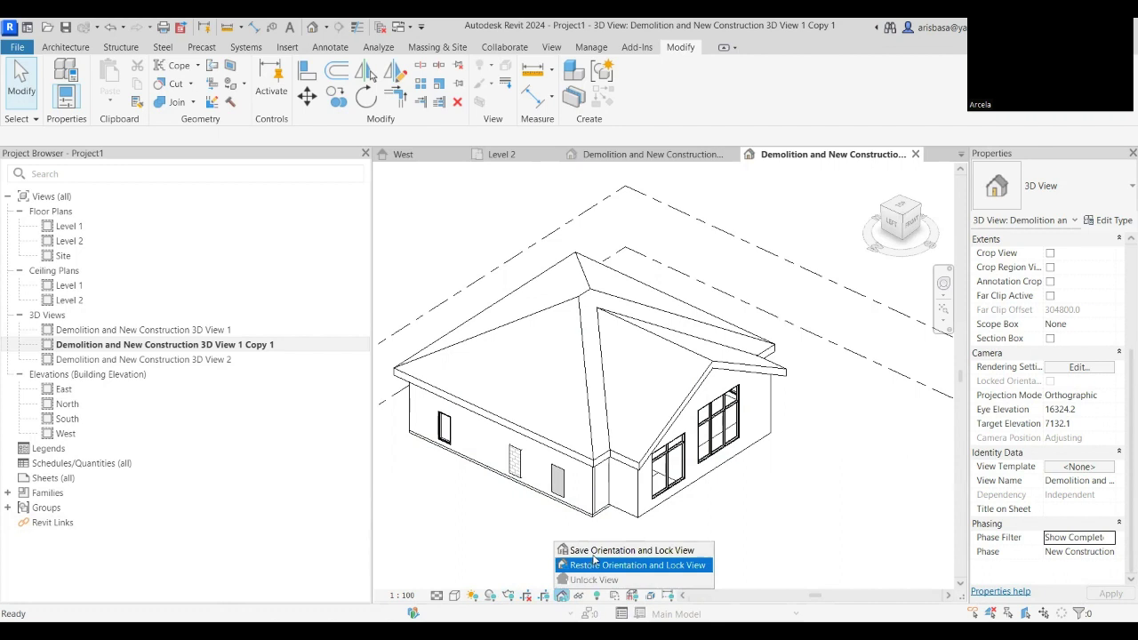
click(587, 569)
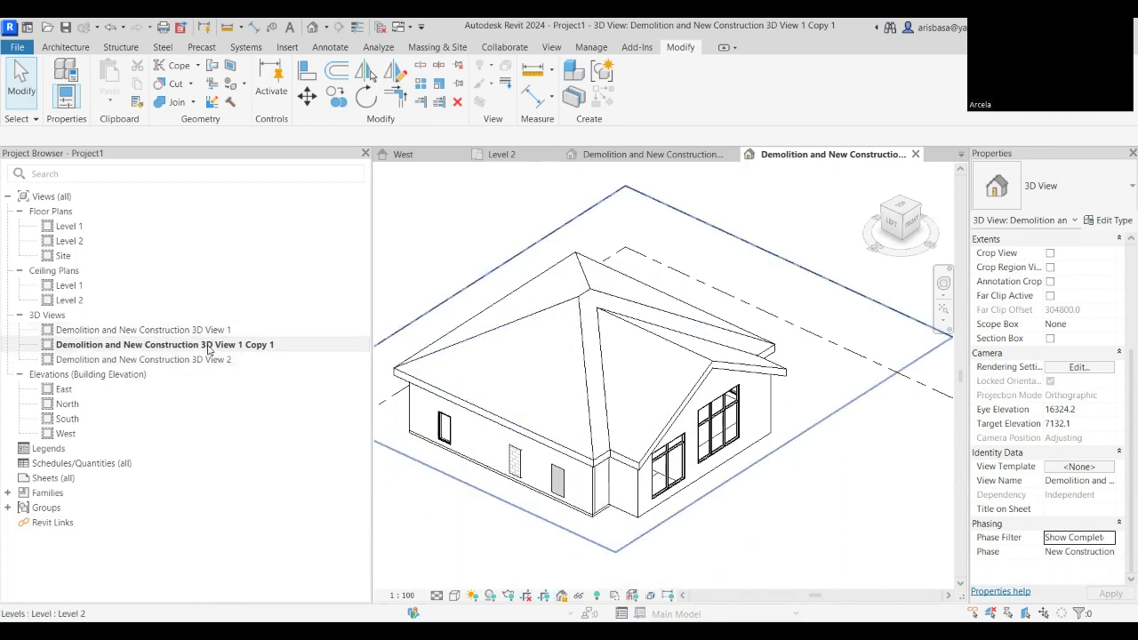
Rename the copy to 'Completed Project View 1'.
right_click(208, 347)
click(252, 495)
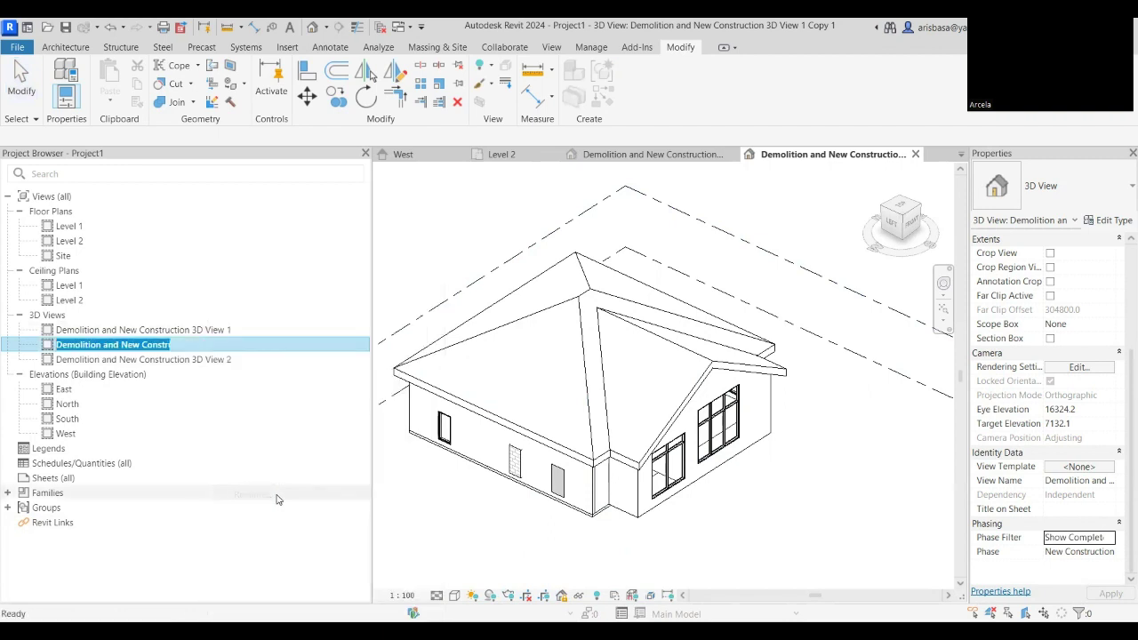
text(Compl)
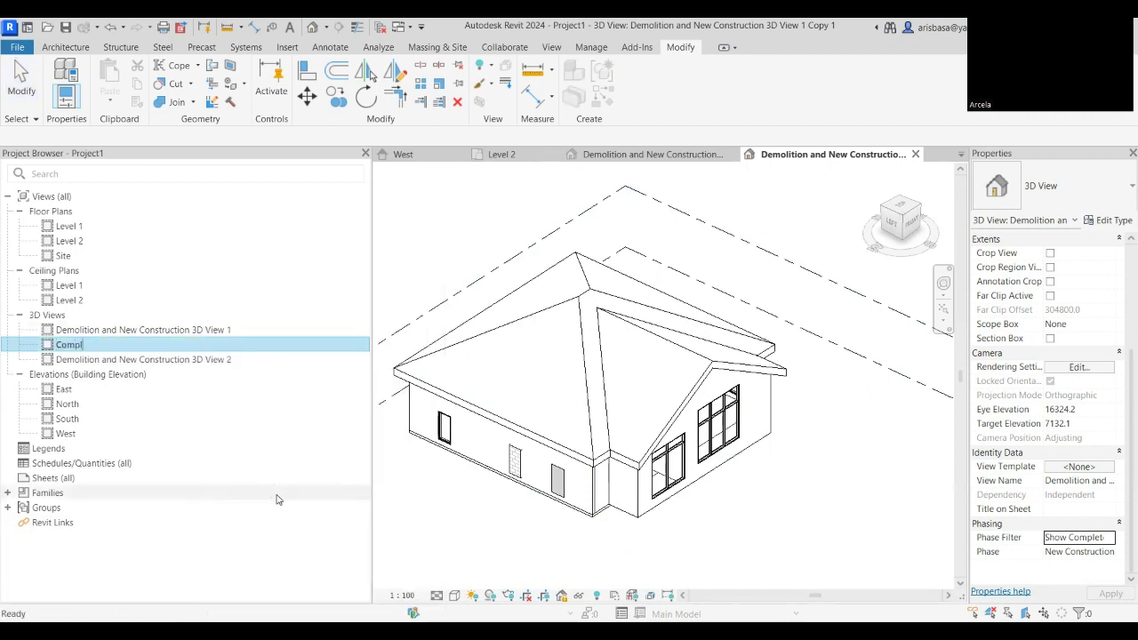
text(eted Project View 1)
key(Return)
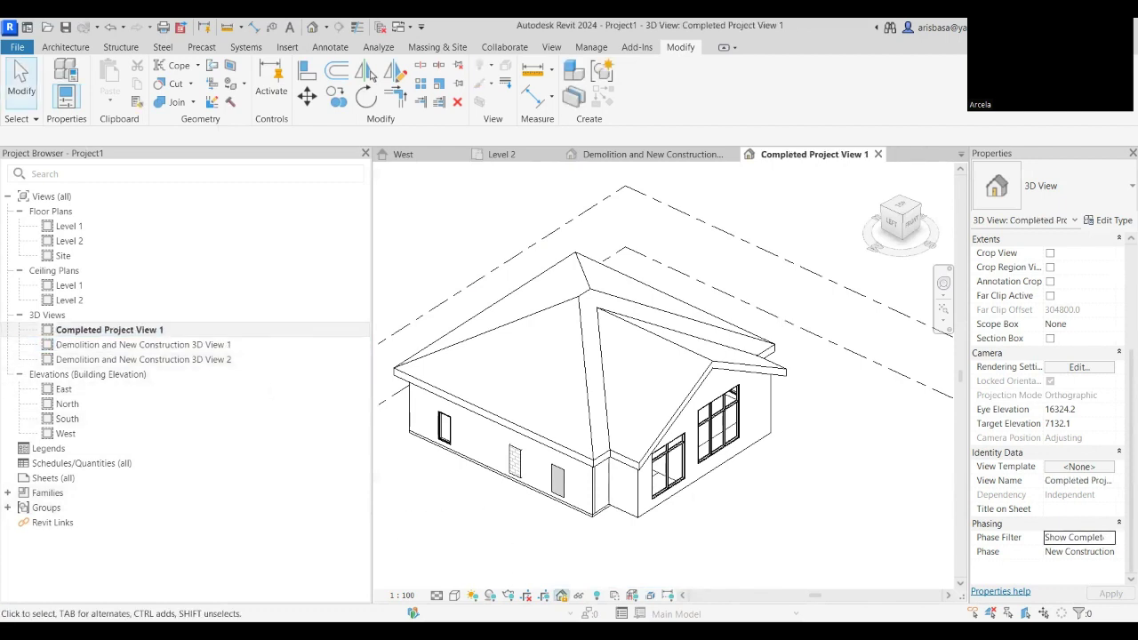
Duplicate Completed Project View 1, orbit to another side, and save-lock that orientation.
right_click(142, 330)
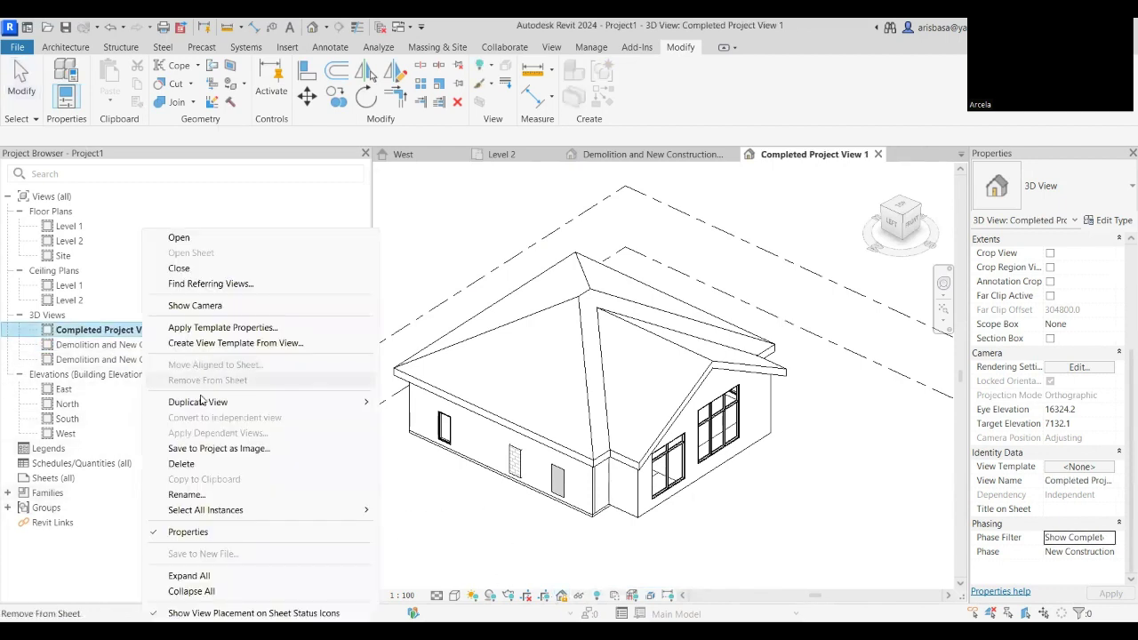
mouse_move(203, 406)
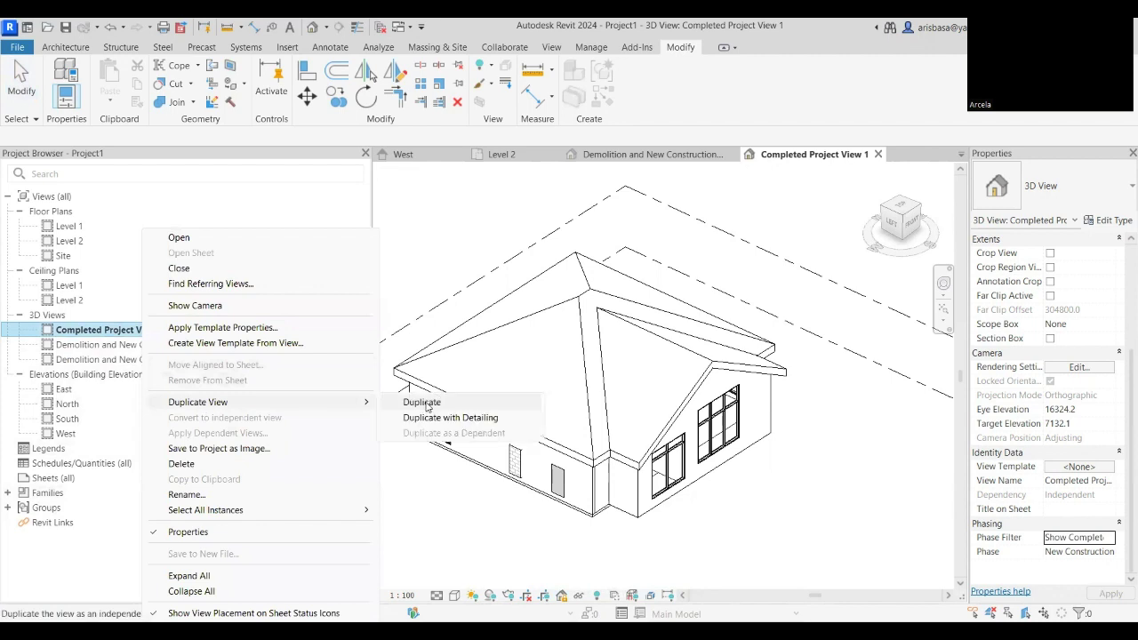
click(423, 403)
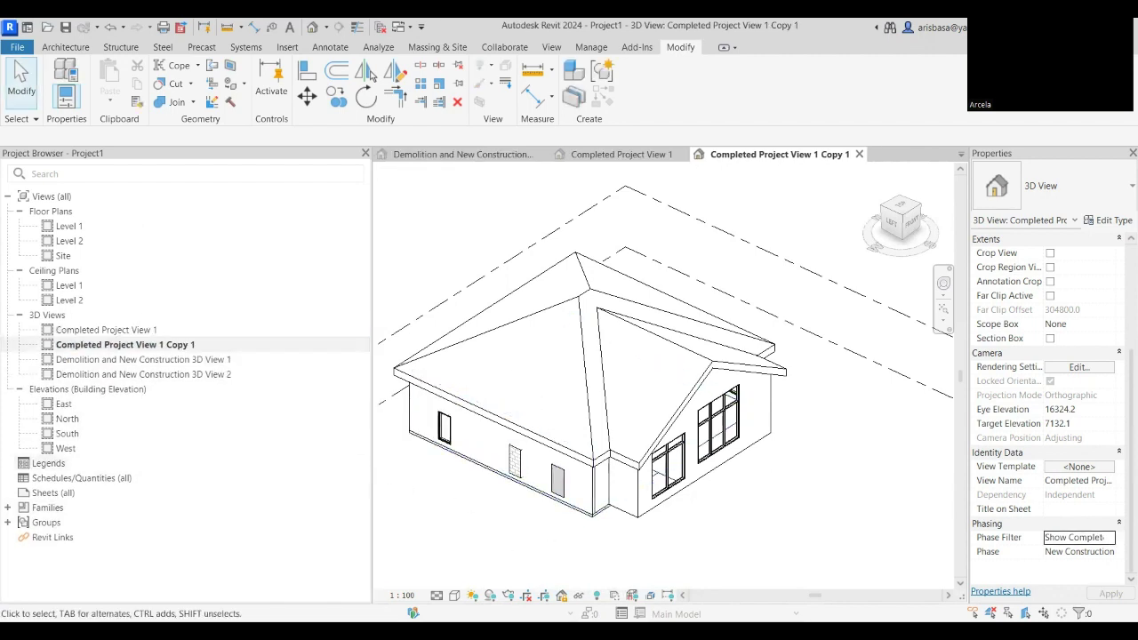
click(561, 594)
click(592, 582)
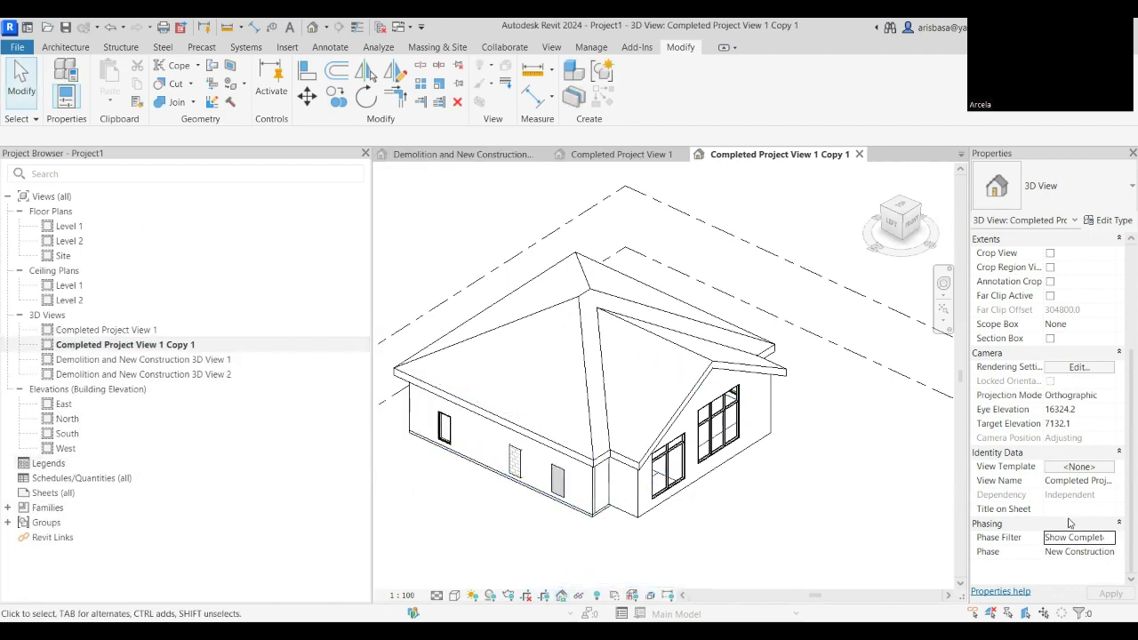
shift+middle_drag(690, 527, 702, 578)
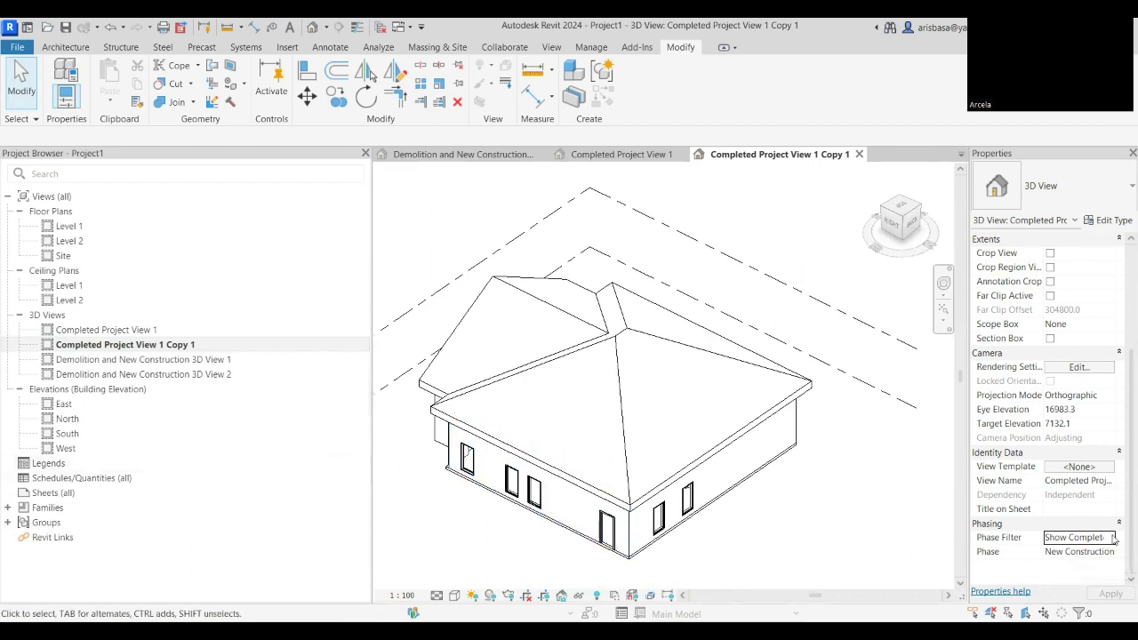
click(561, 595)
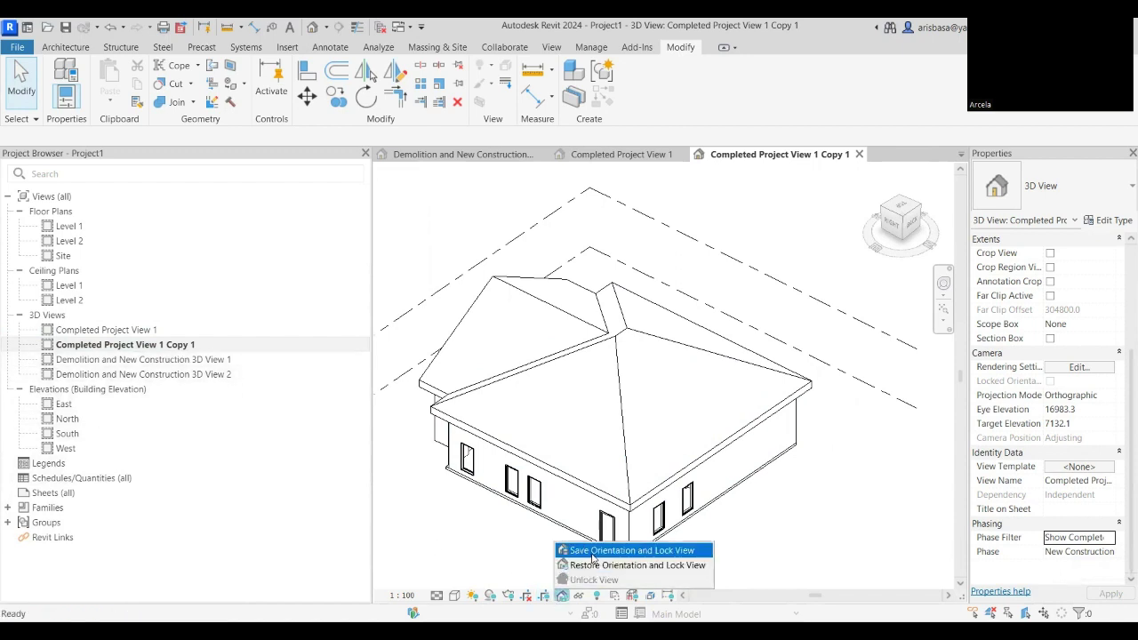
click(605, 541)
Rename the copy to 'Completed Project View 2'.
click(168, 350)
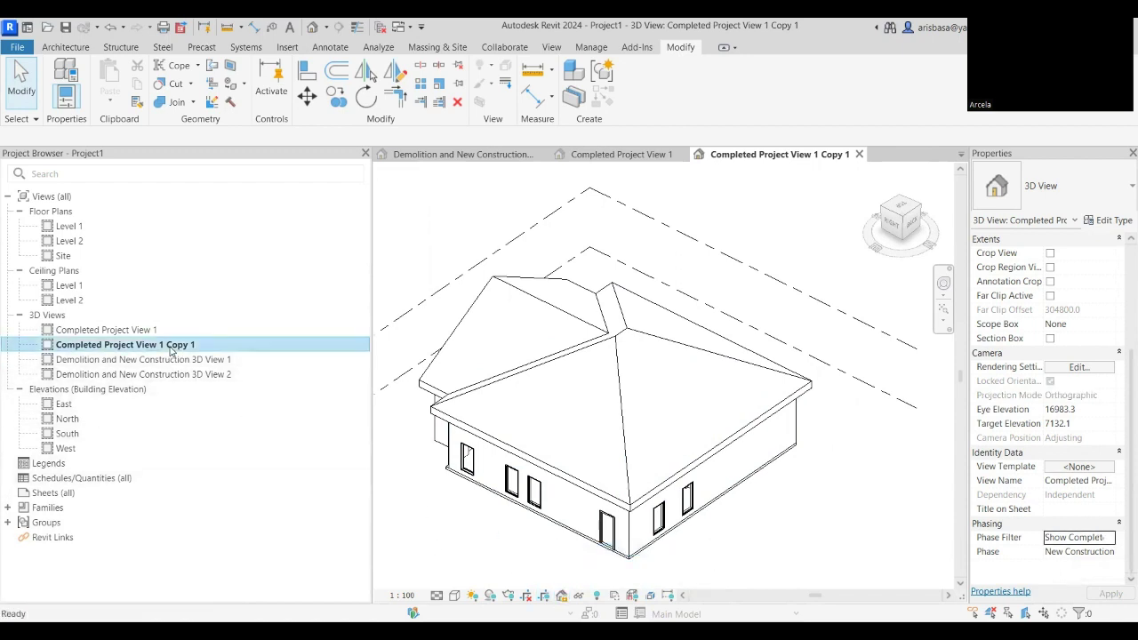
right_click(169, 350)
click(241, 496)
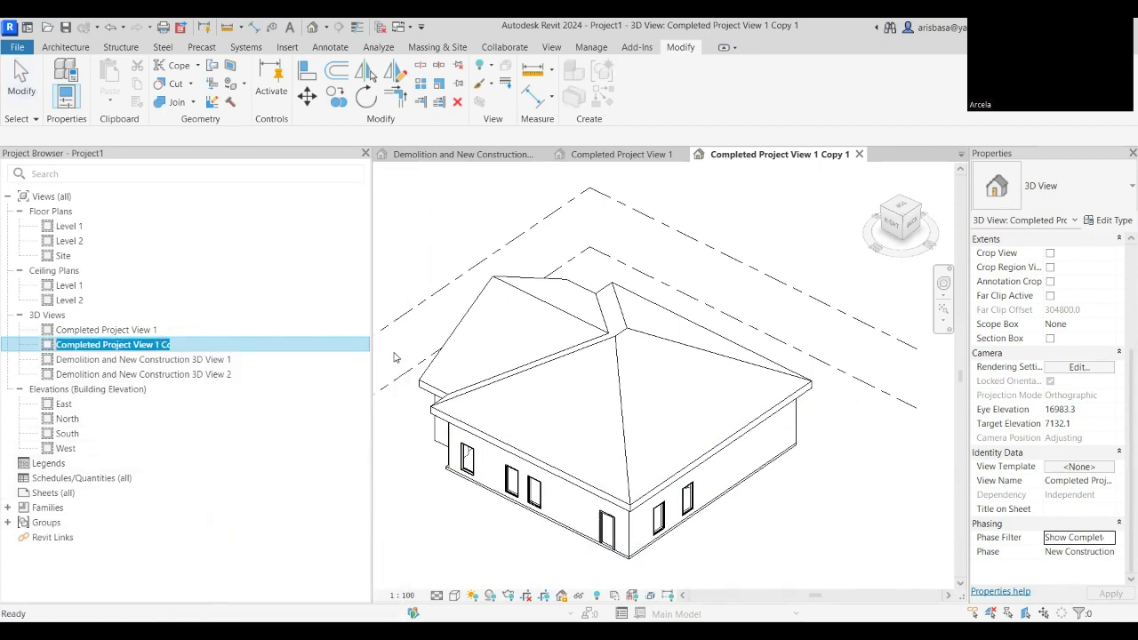
click(159, 344)
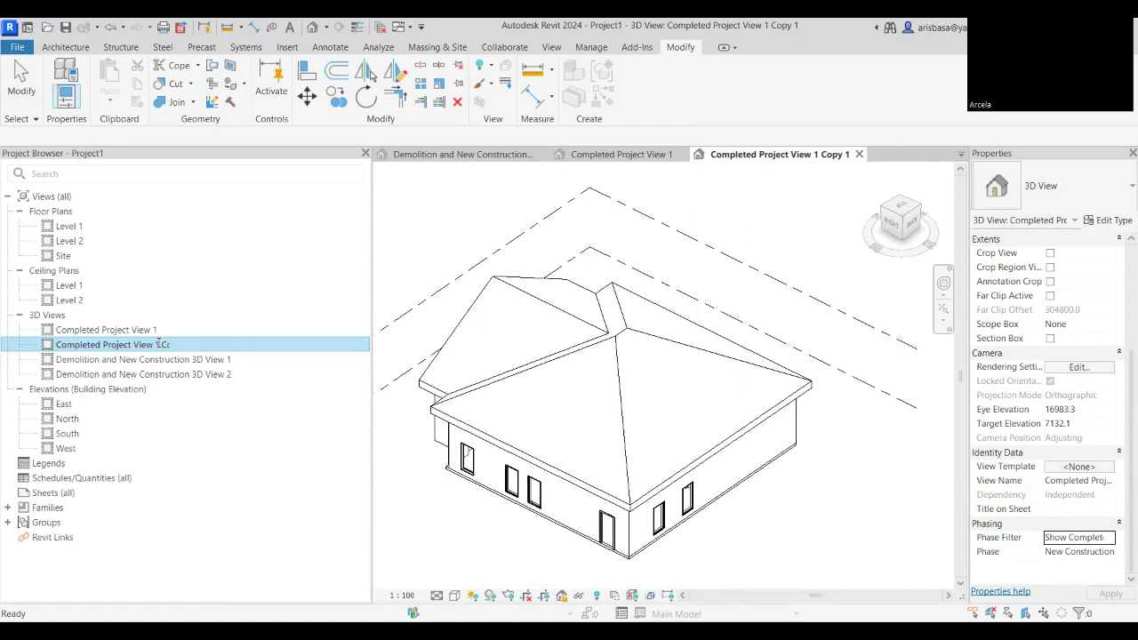
key(End)
key(BackSpace)
key(BackSpace)
key(BackSpace)
key(BackSpace)
key(BackSpace)
key(BackSpace)
key(BackSpace)
text(2)
click(437, 275)
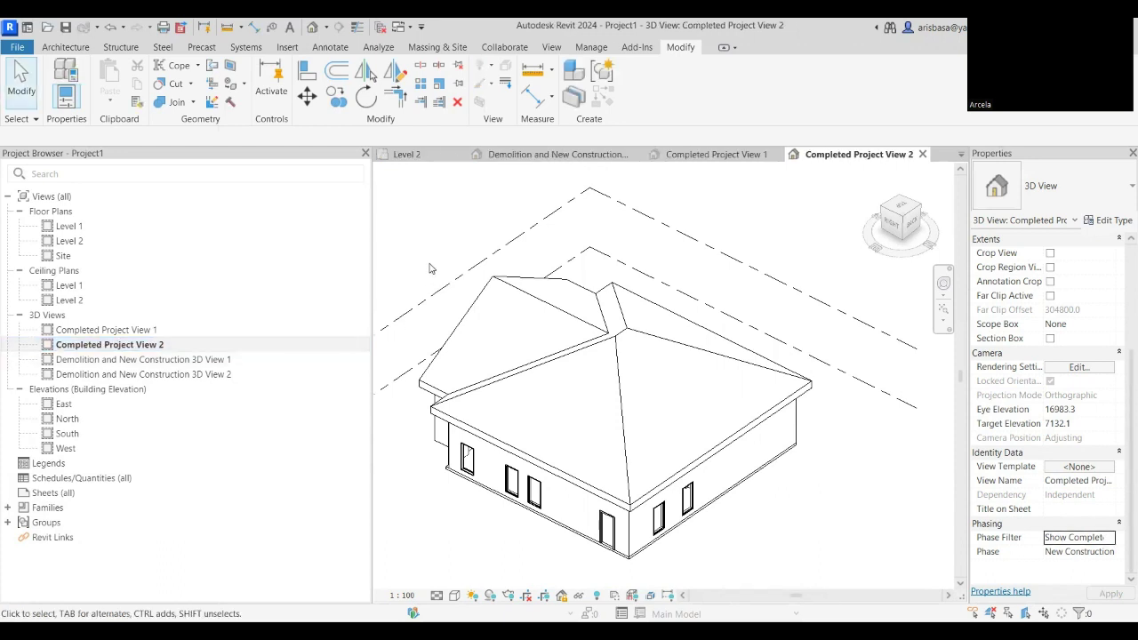
scroll(578, 440, down, 1)
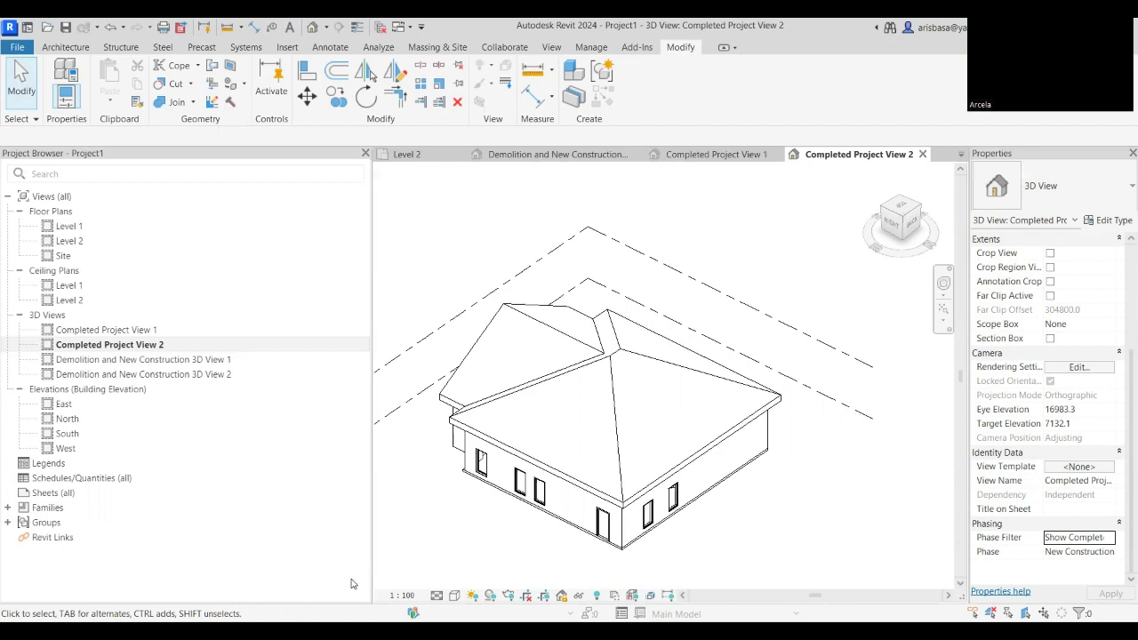
scroll(509, 518, up, 1)
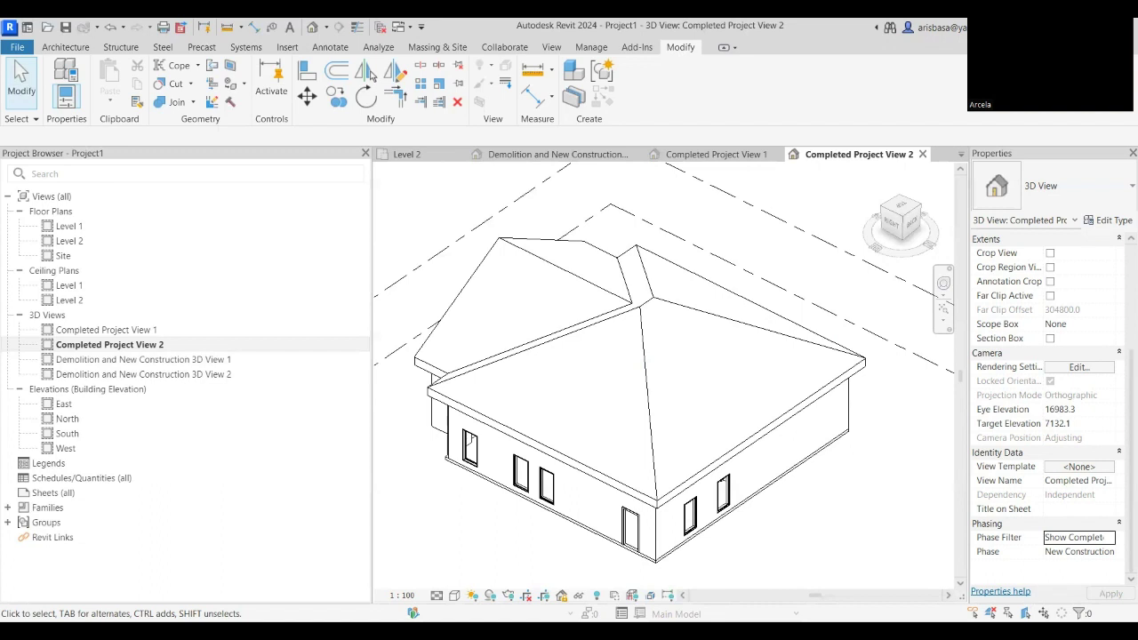
right_click(414, 524)
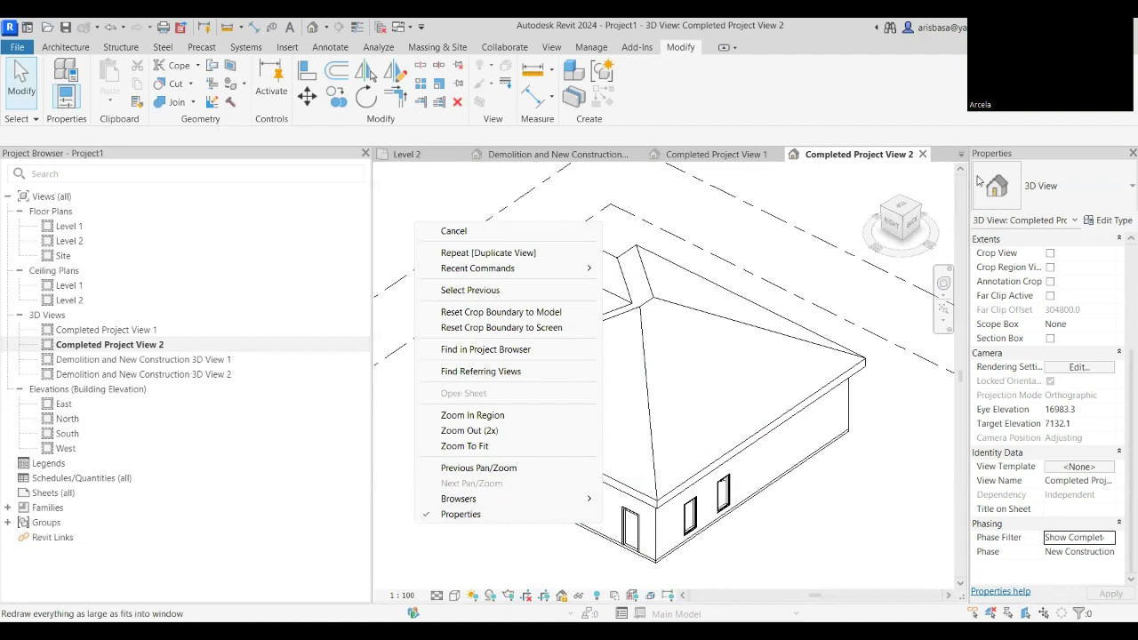
key(Escape)
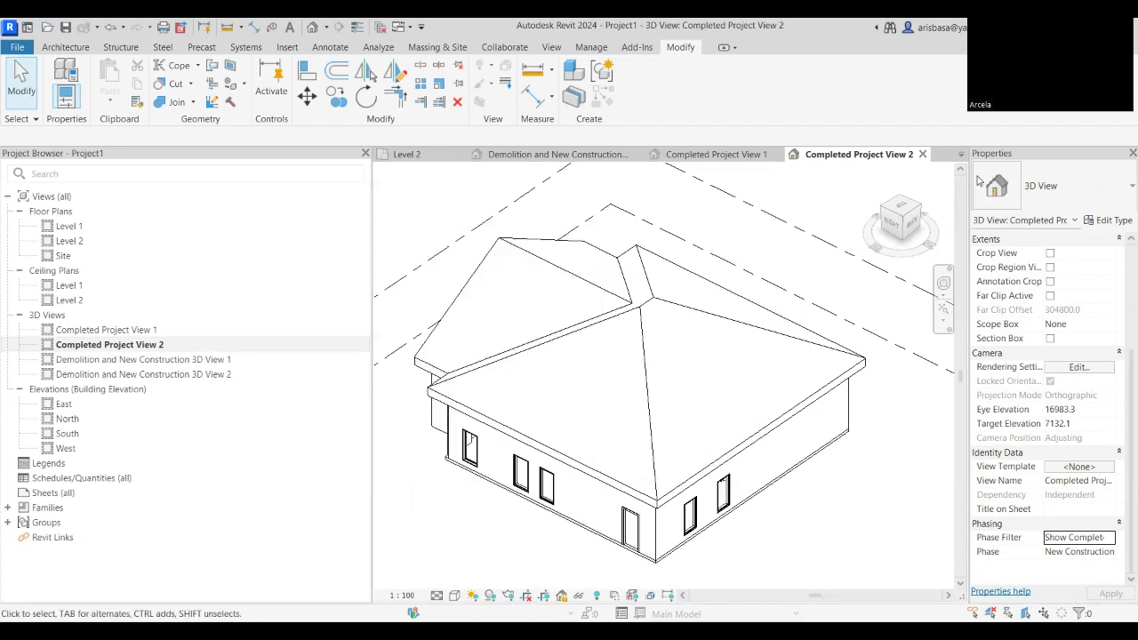
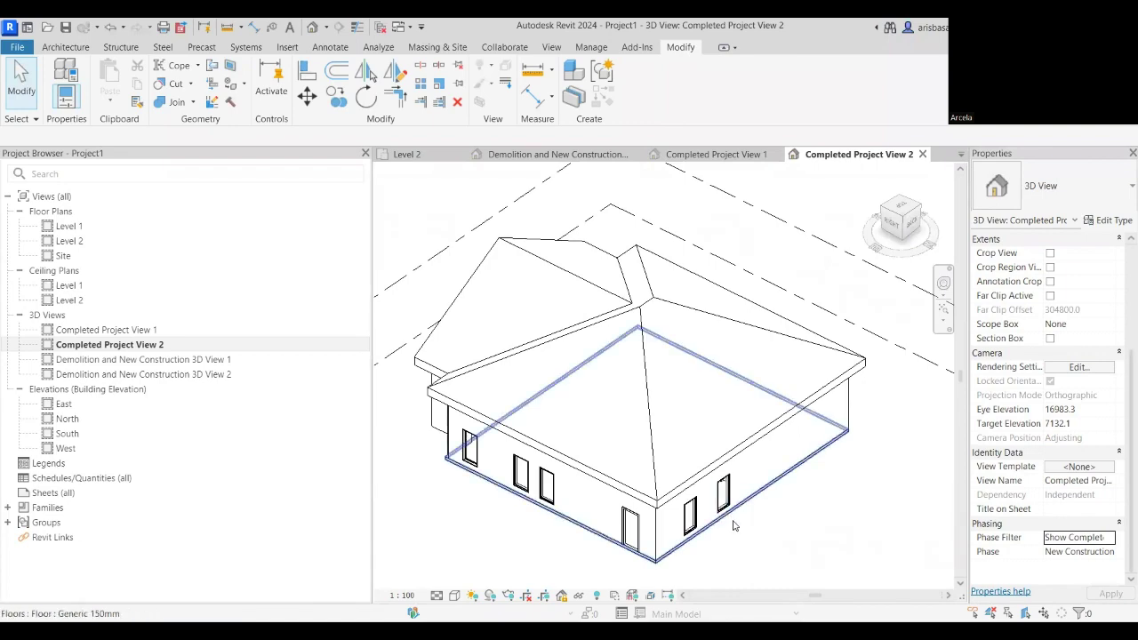
Pan the Completed Project View 2 3D view slightly.
middle_drag(821, 524, 816, 510)
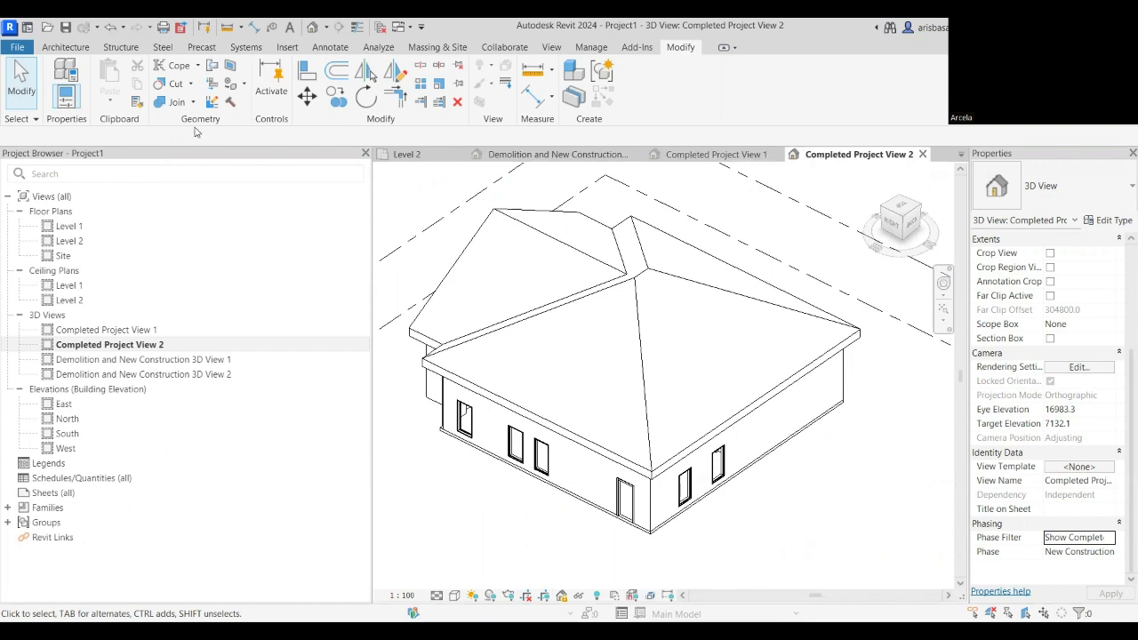
Start saving the project as a new file and browse to Documents > INFOCUS 2023.
click(15, 47)
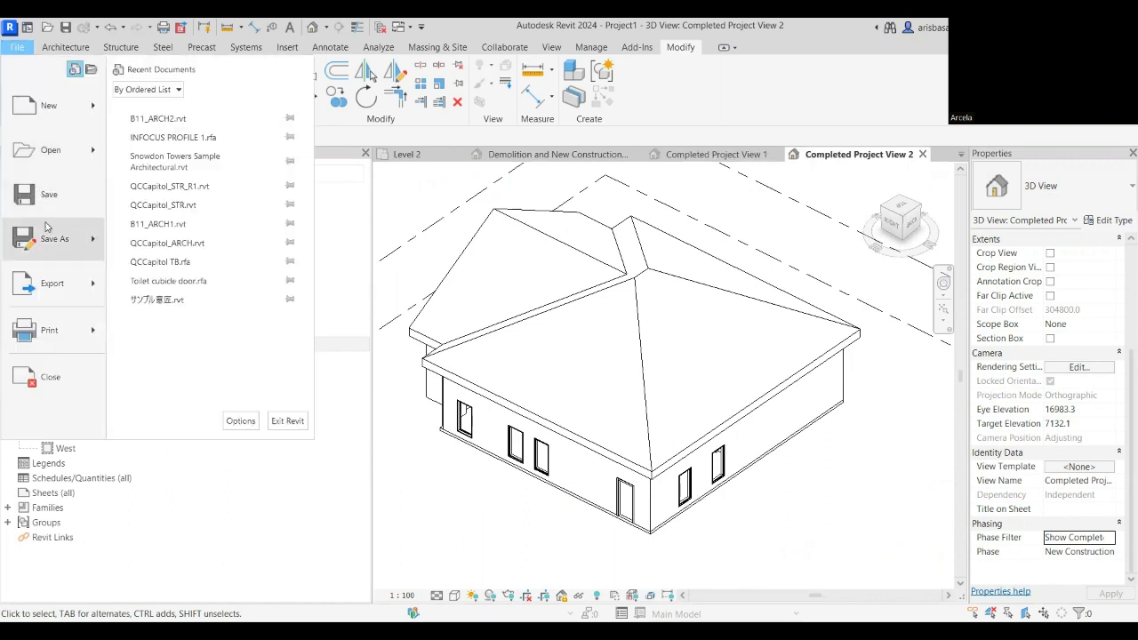
key(Return)
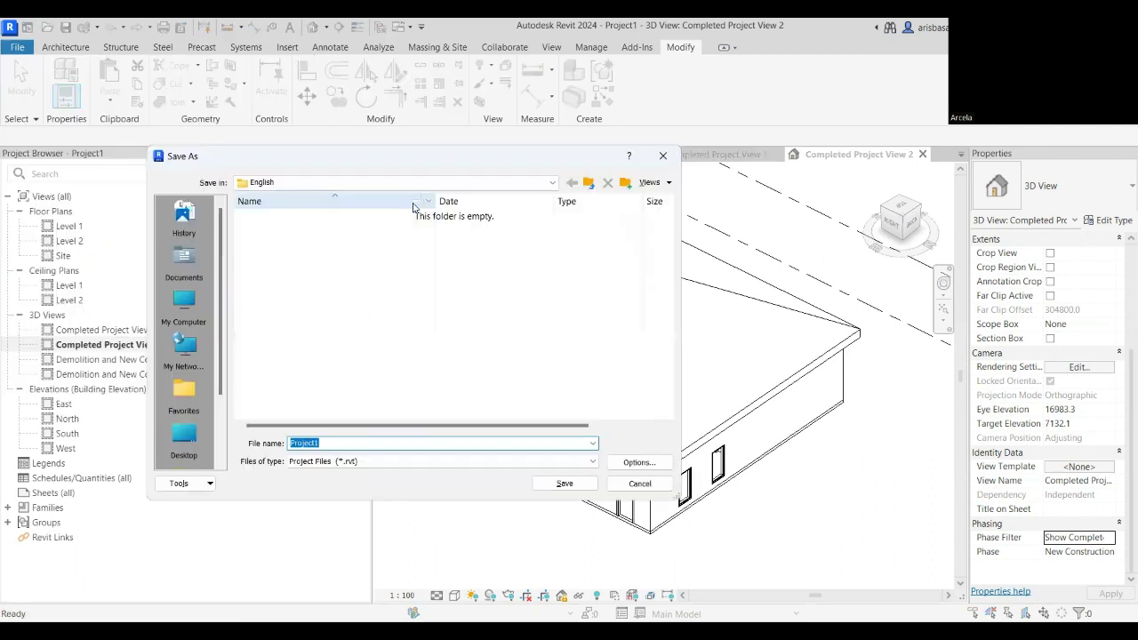
click(279, 182)
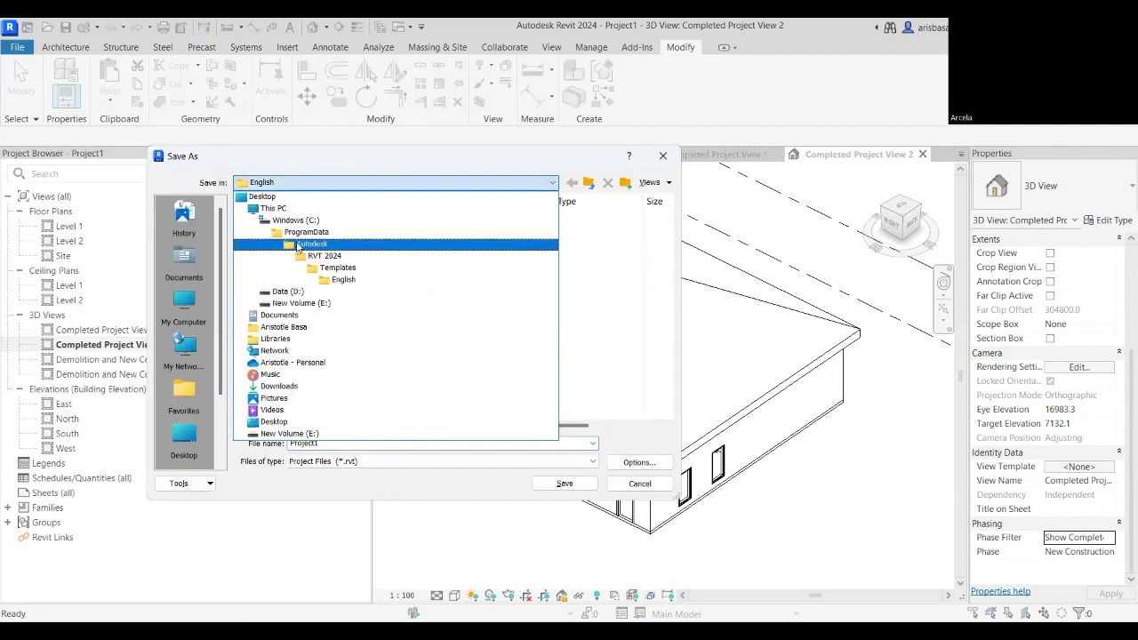
click(185, 265)
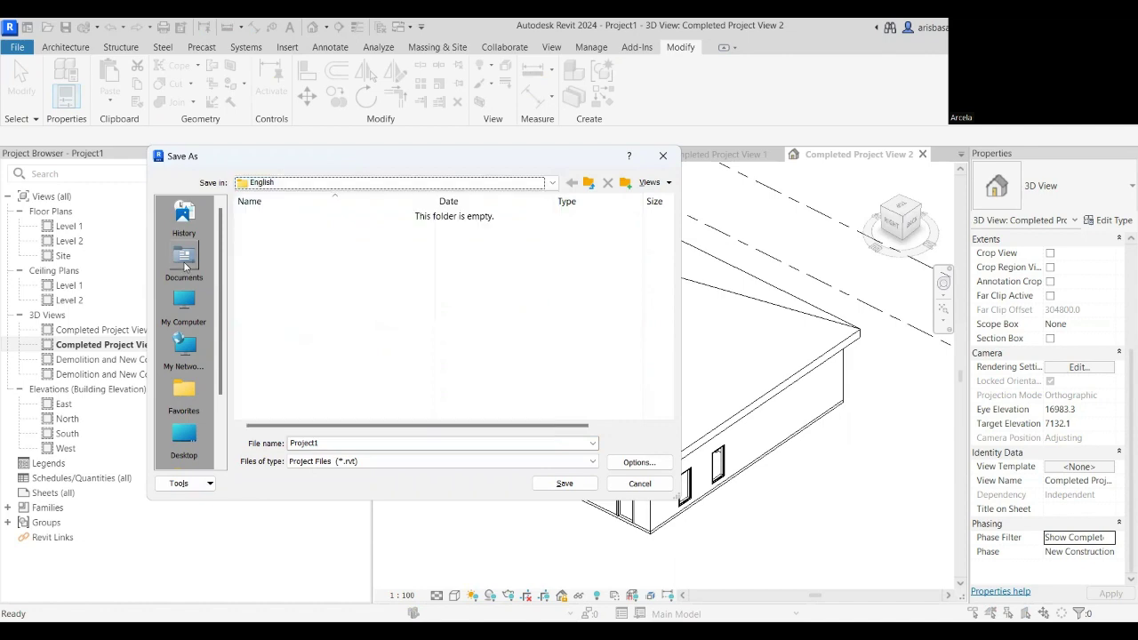
click(185, 266)
double_click(287, 246)
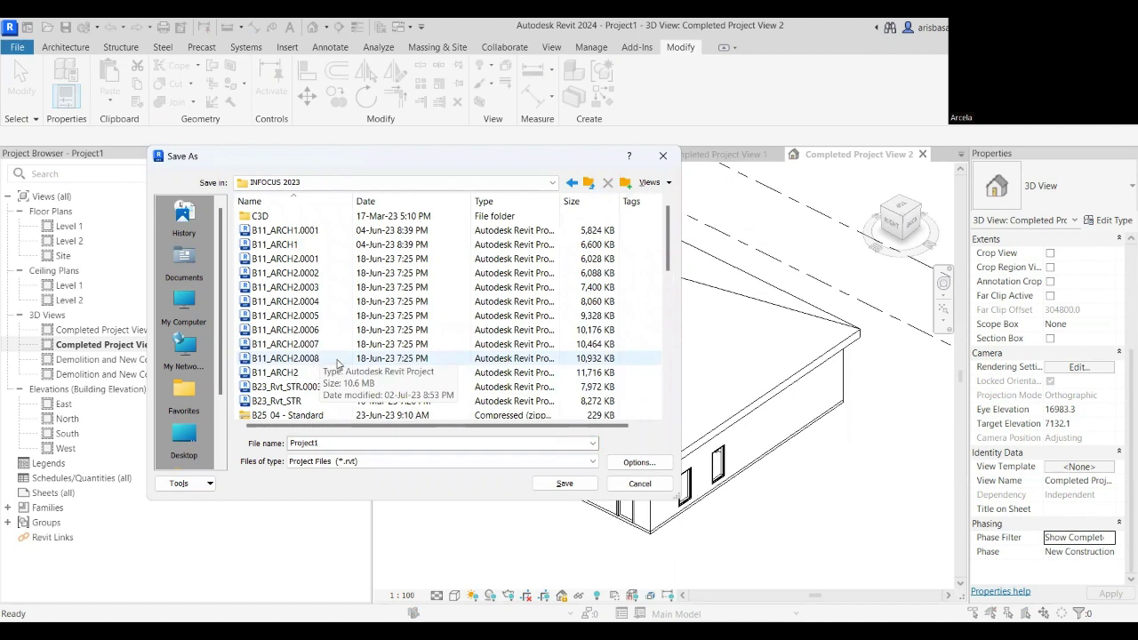
Rename the file from B11_ARCH2 to B11_PHASING, accept the save options, and save.
click(284, 374)
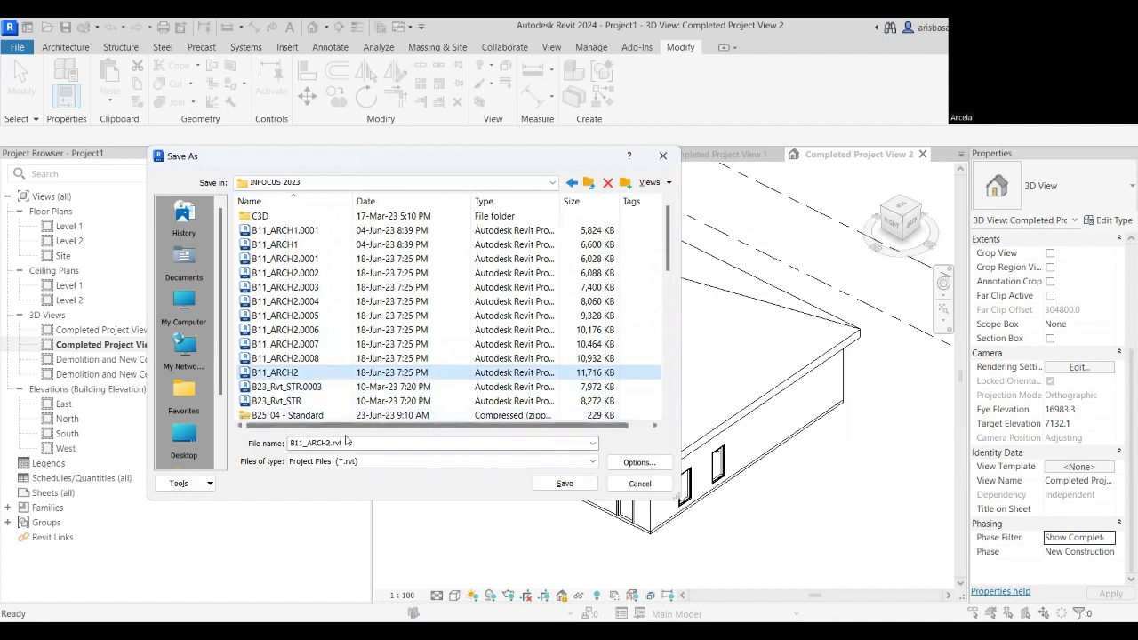
double_click(309, 443)
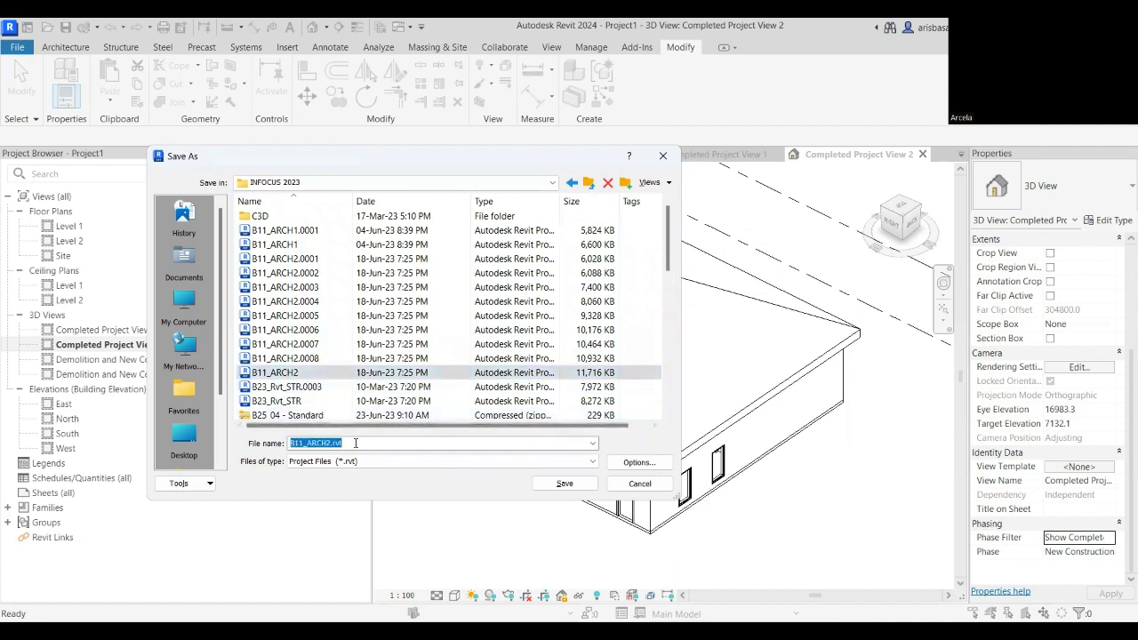
click(308, 443)
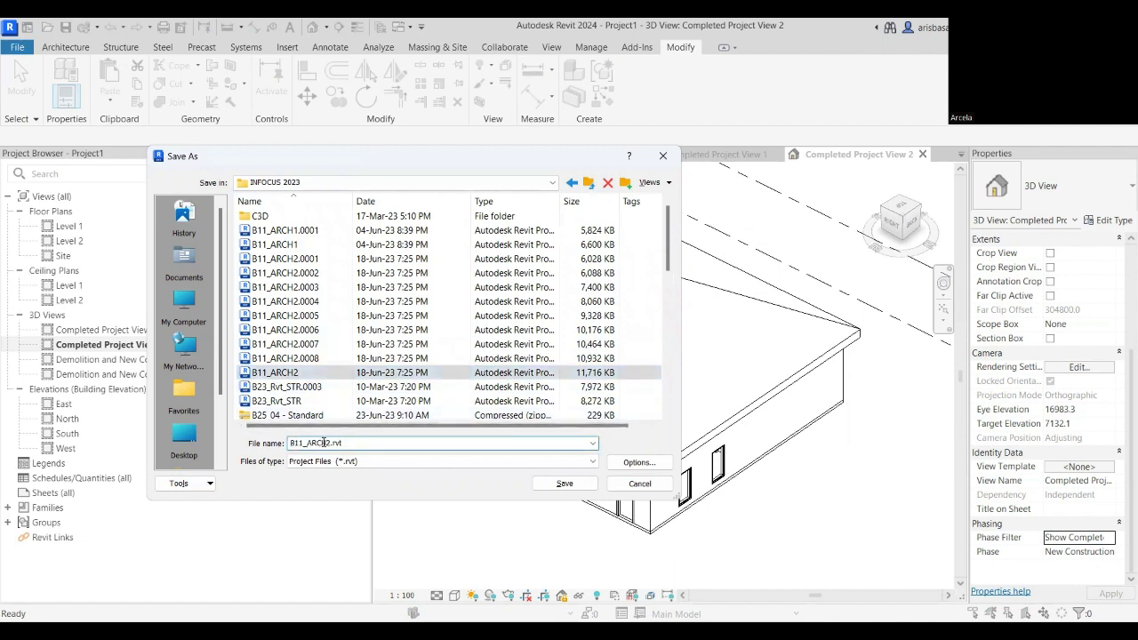
drag(307, 443, 354, 445)
text(PHASING)
click(633, 464)
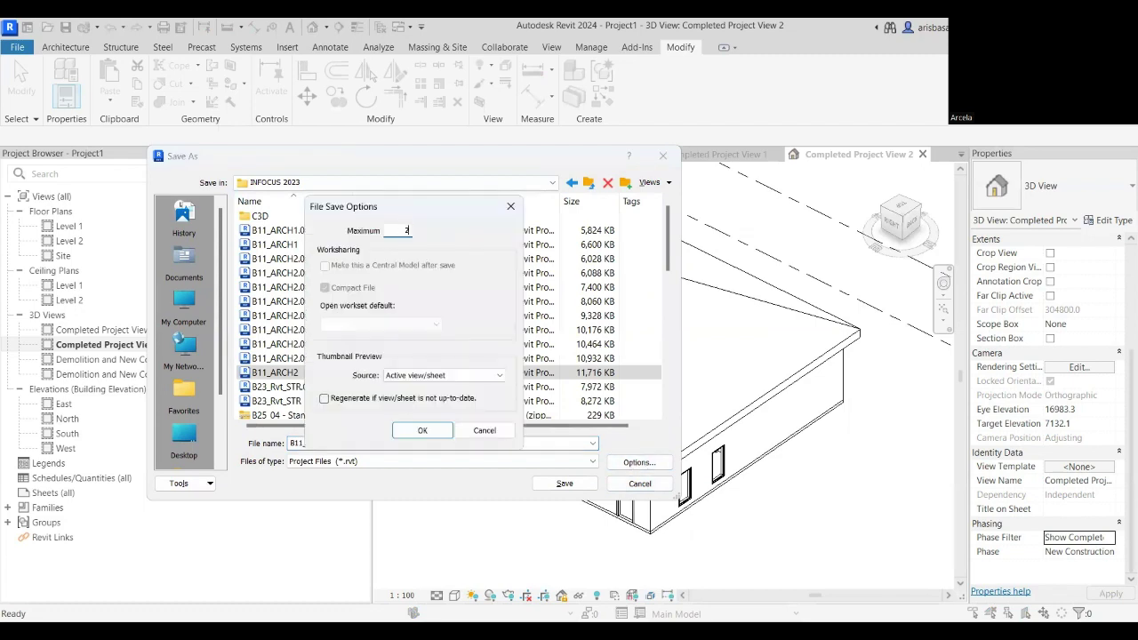
click(422, 430)
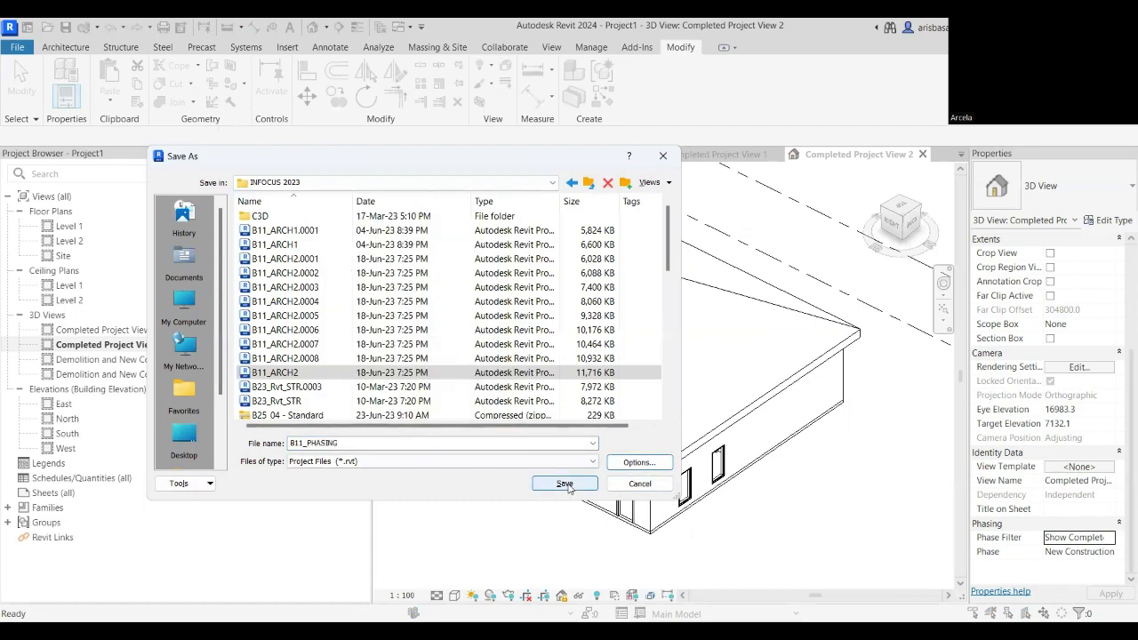
click(567, 483)
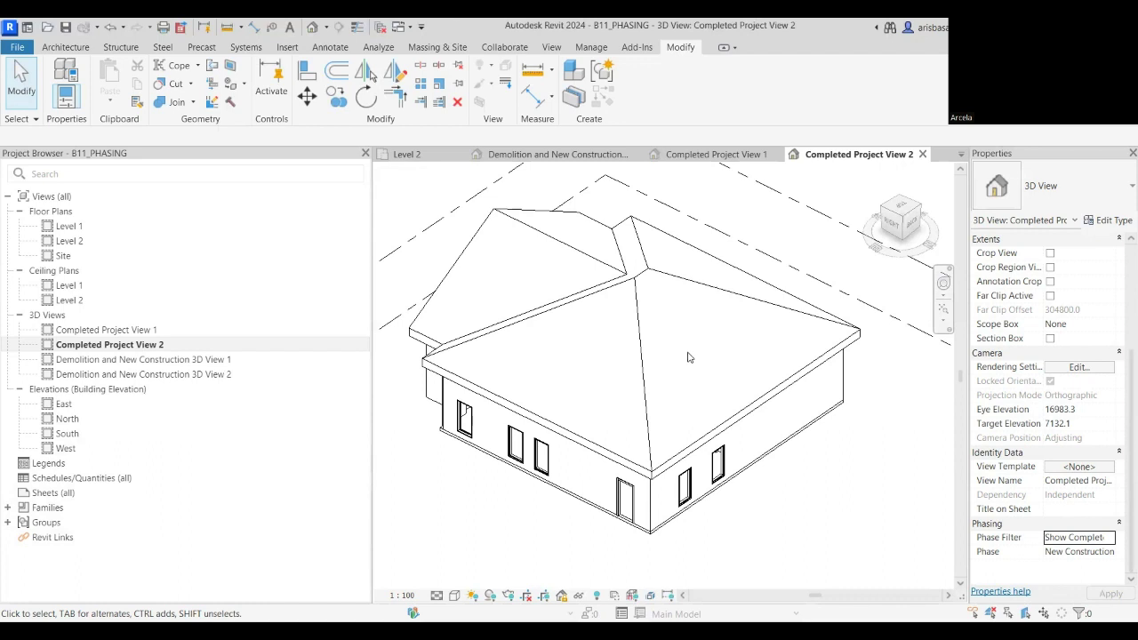
Close the Level 2 plan, switch to the West elevation, and narrow the Project Browser.
click(409, 155)
scroll(658, 394, down, 6)
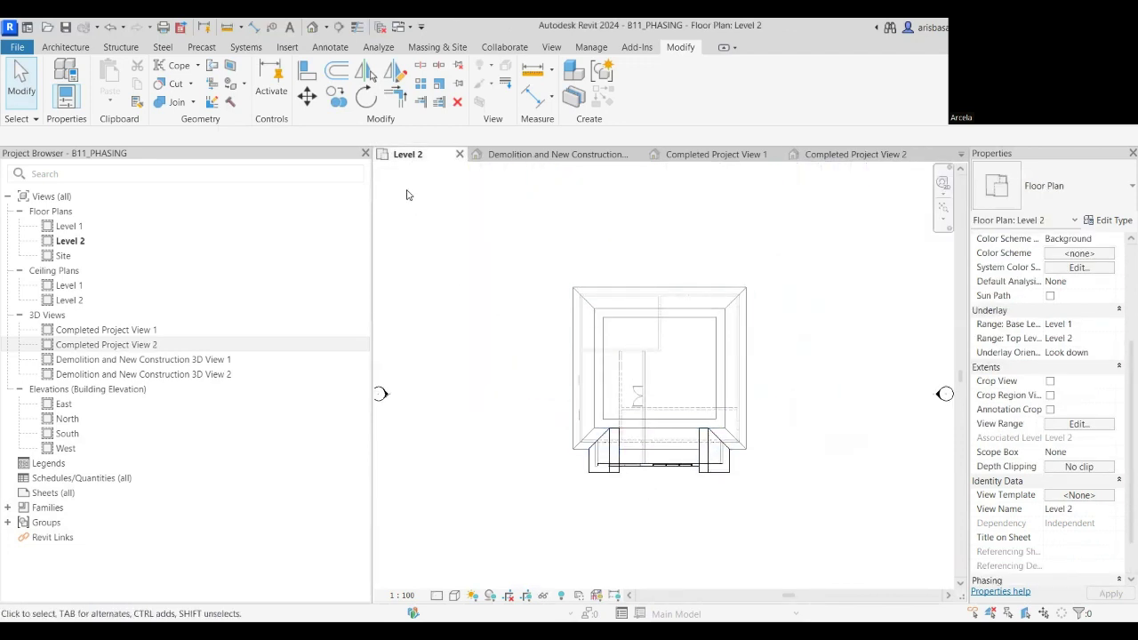
click(460, 154)
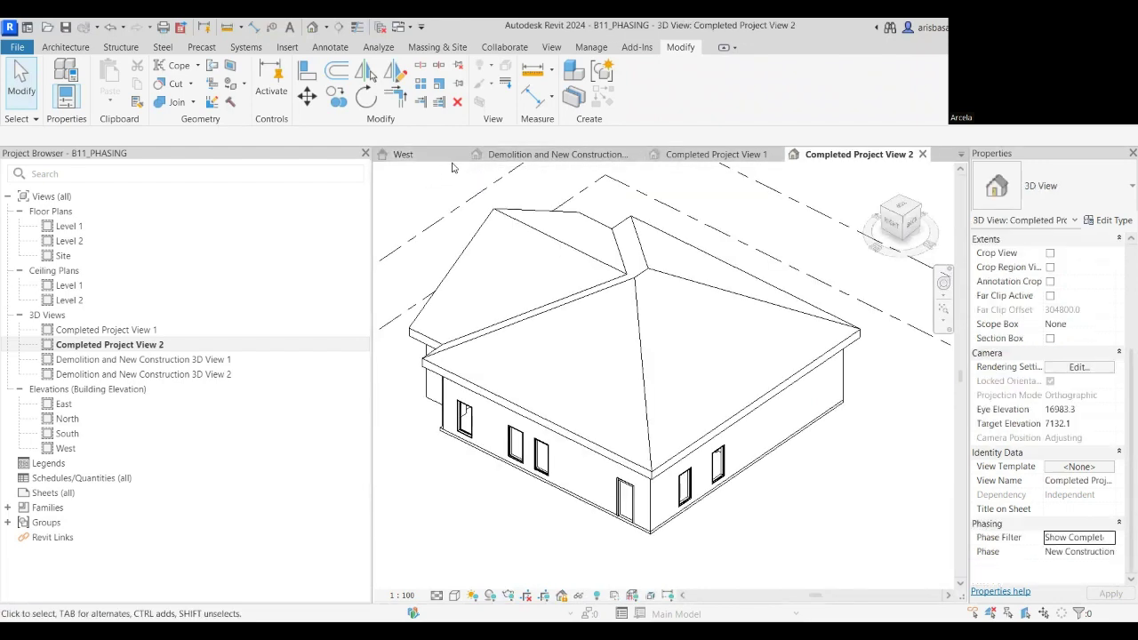
click(436, 158)
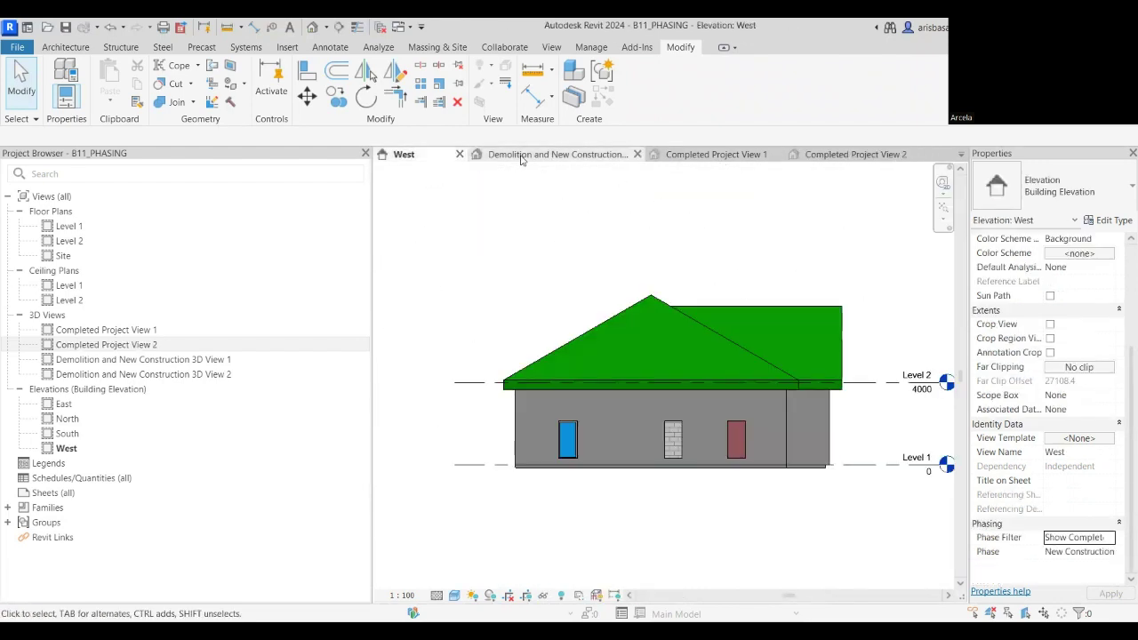
drag(372, 189, 179, 189)
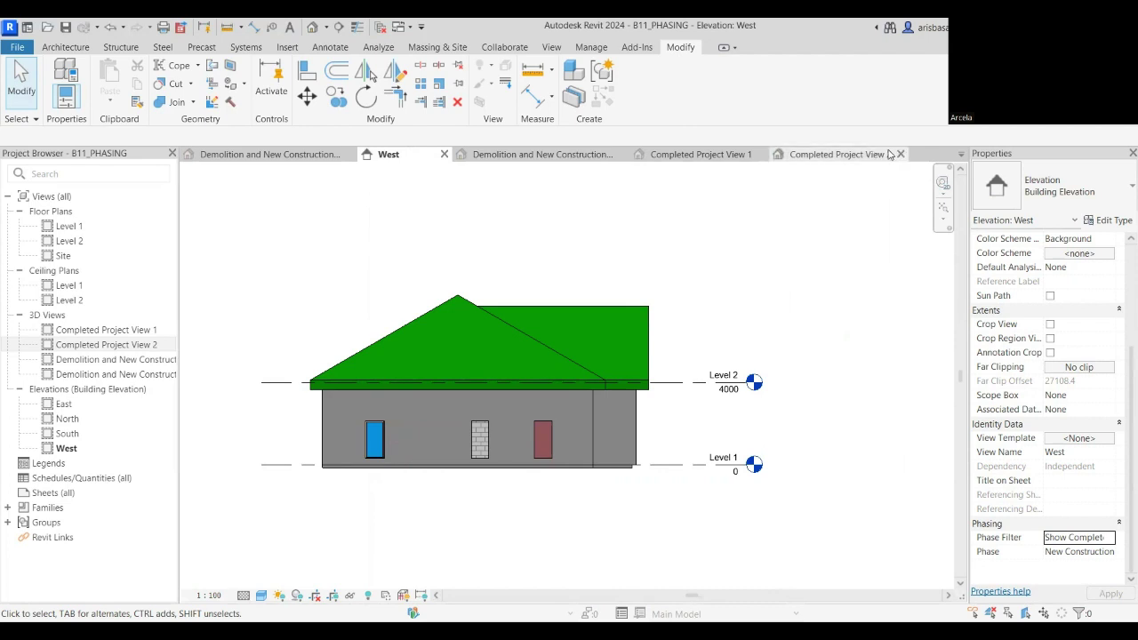
Close both Completed Project views, the Demolition view and the West elevation, then show Section 2.
click(903, 155)
click(906, 155)
click(907, 154)
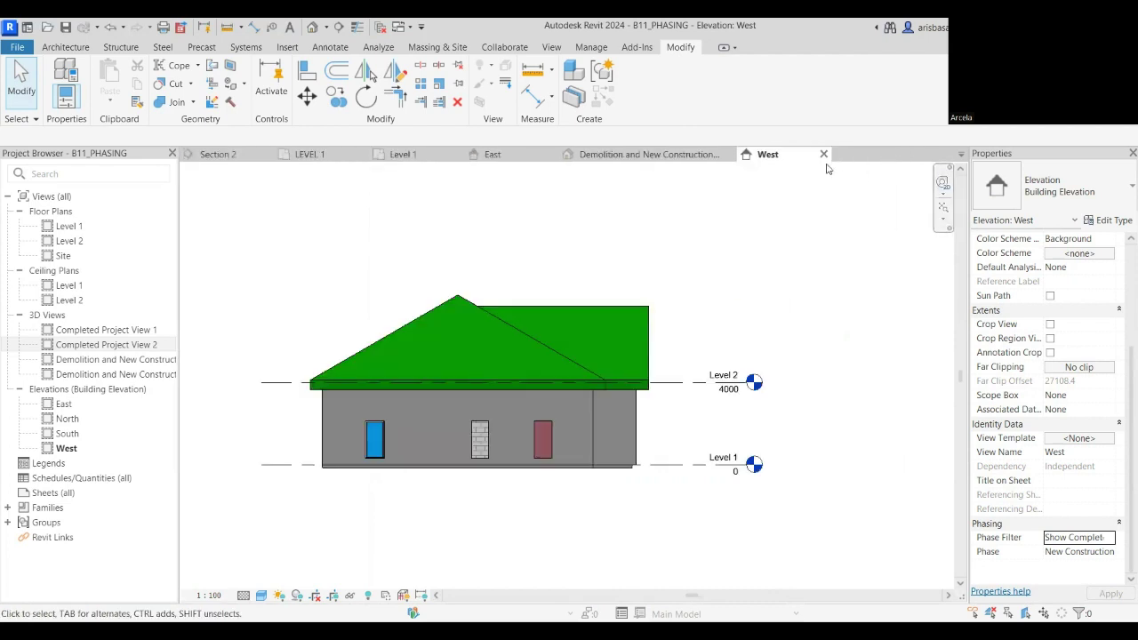
click(824, 155)
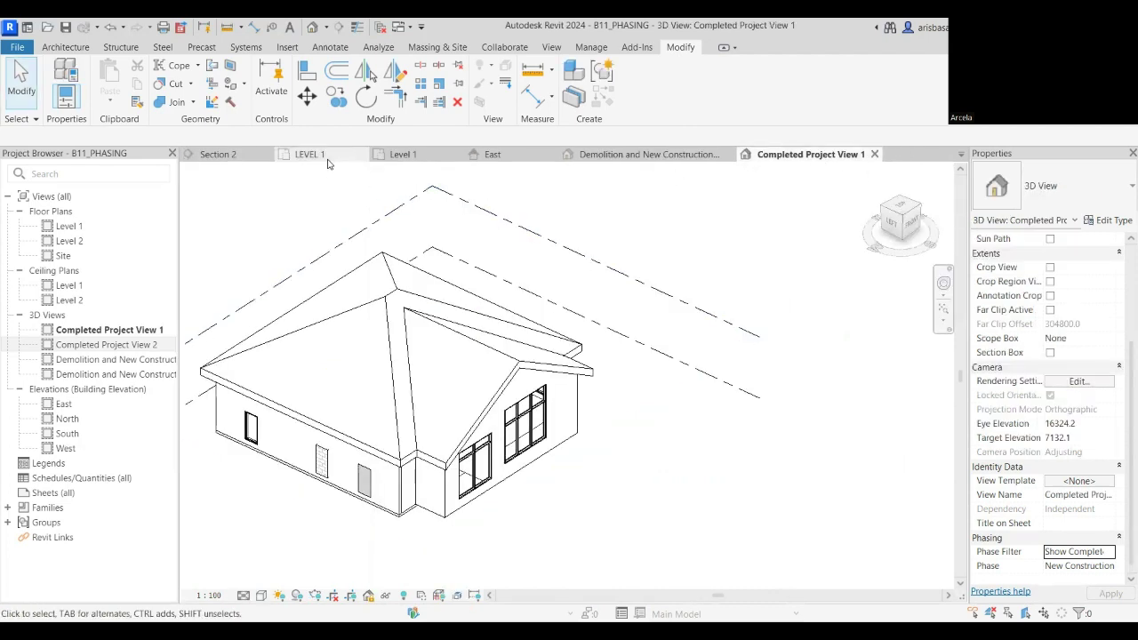
click(221, 155)
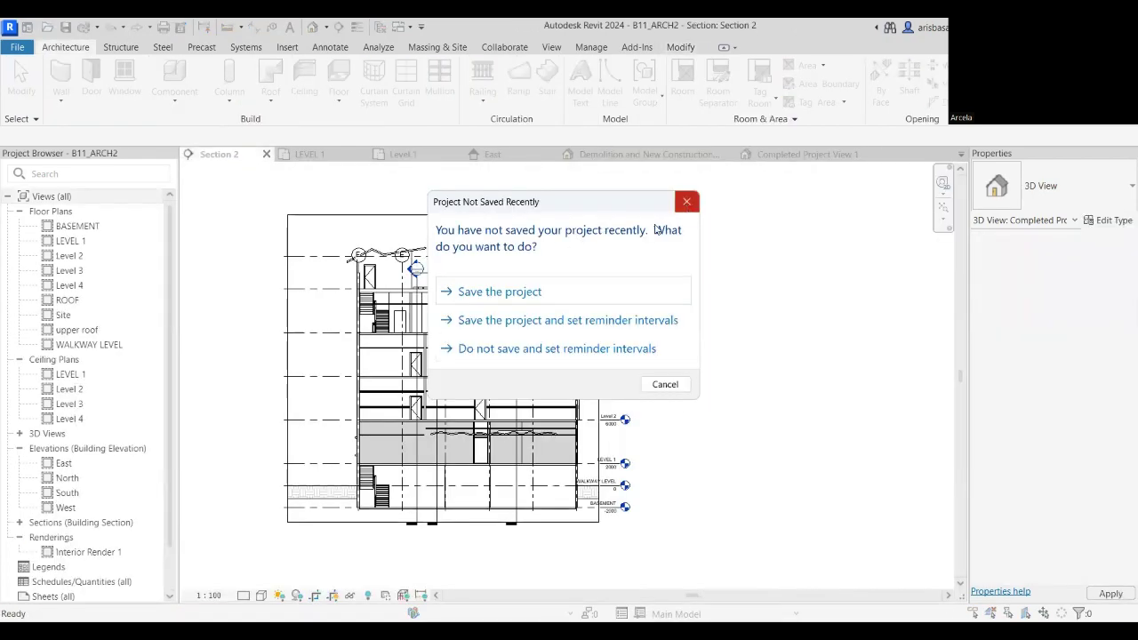
Save the project and enlarge Section 2's crop region to the right and downward.
click(502, 300)
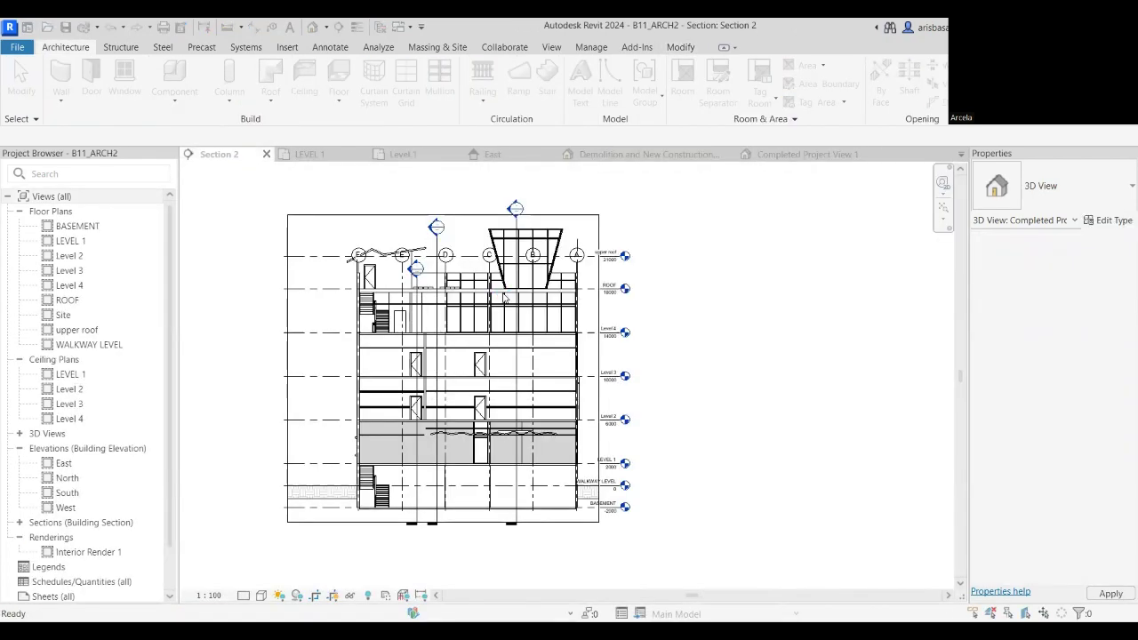
scroll(661, 389, down, 1)
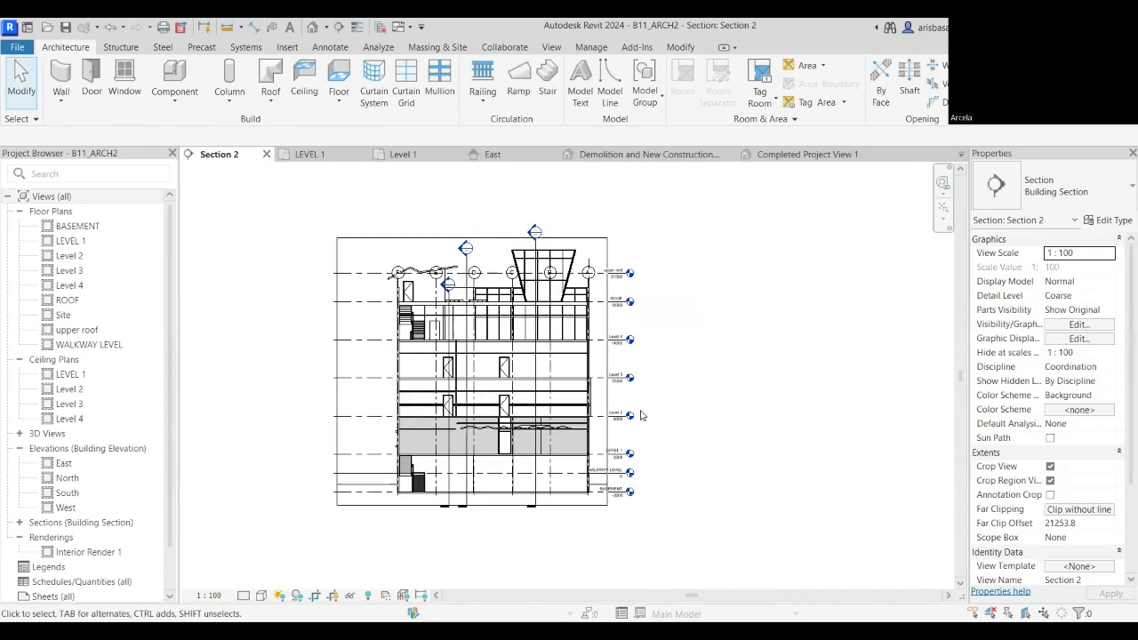
click(606, 378)
drag(607, 374, 632, 374)
drag(486, 506, 486, 536)
click(753, 452)
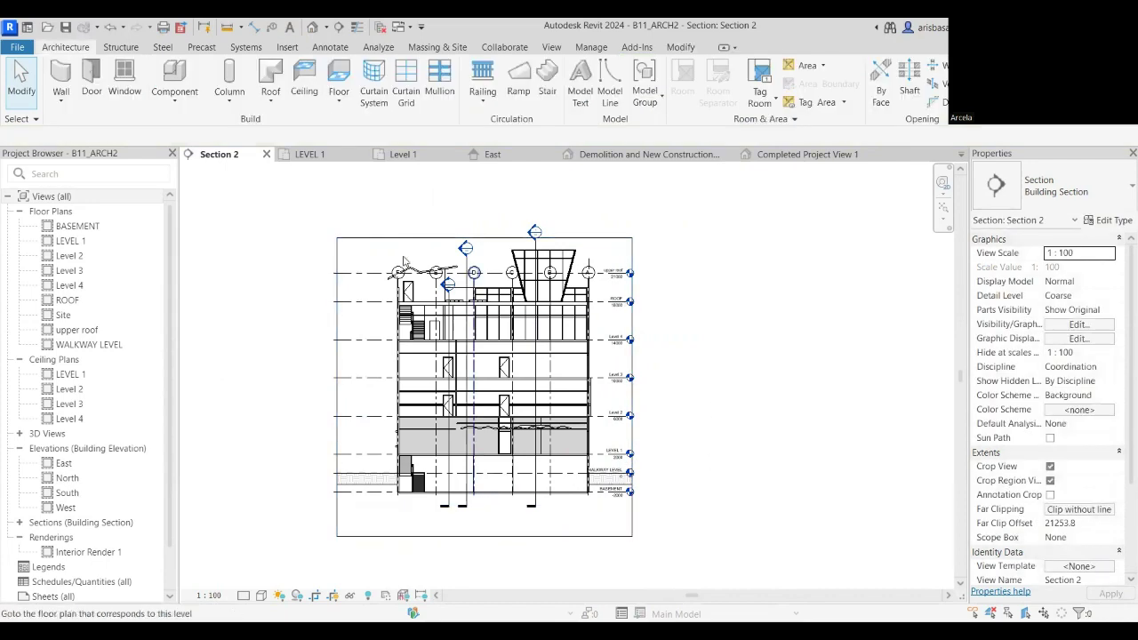
Close the Section 2 and LEVEL 1 views, saving B11_ARCH2 when prompted.
click(267, 154)
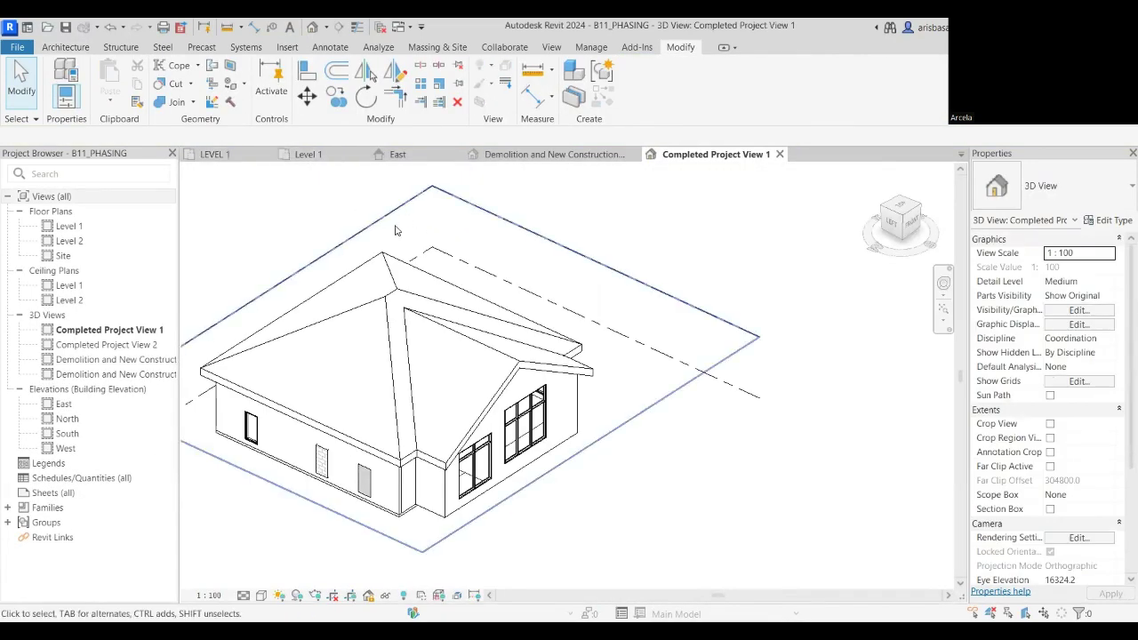
scroll(442, 233, down, 1)
middle_drag(442, 233, 601, 236)
scroll(626, 284, up, 2)
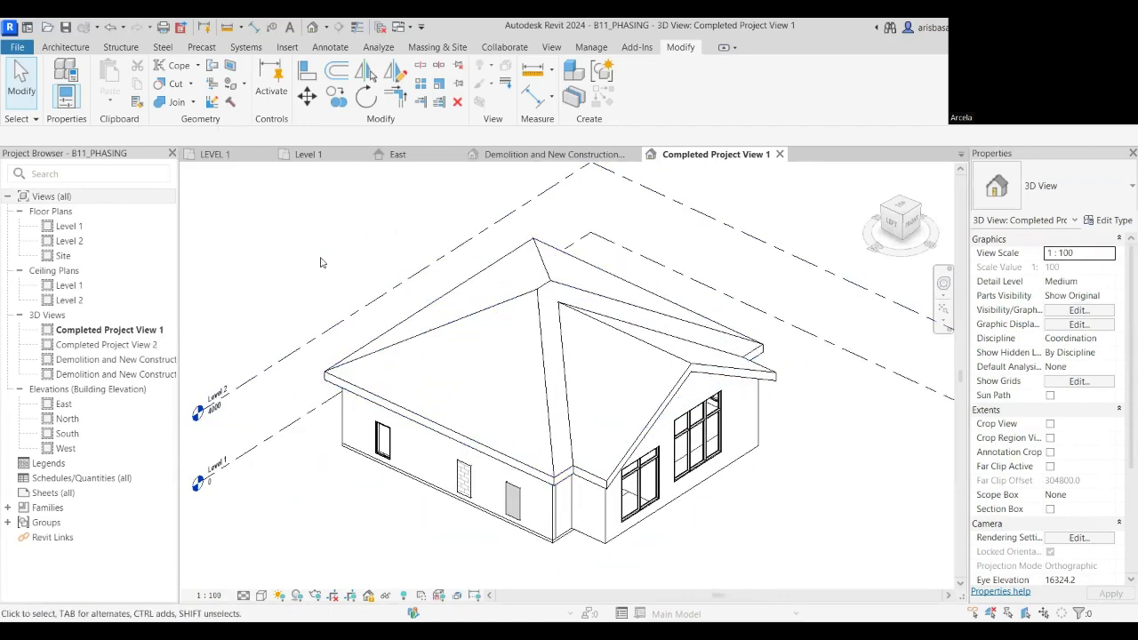
click(236, 157)
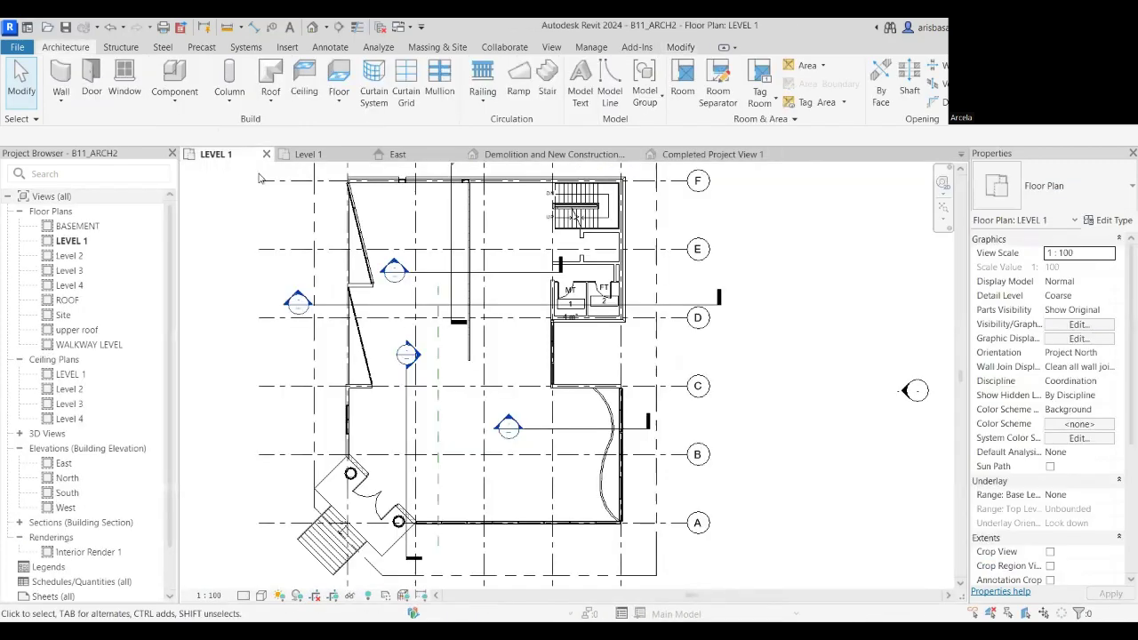
click(266, 153)
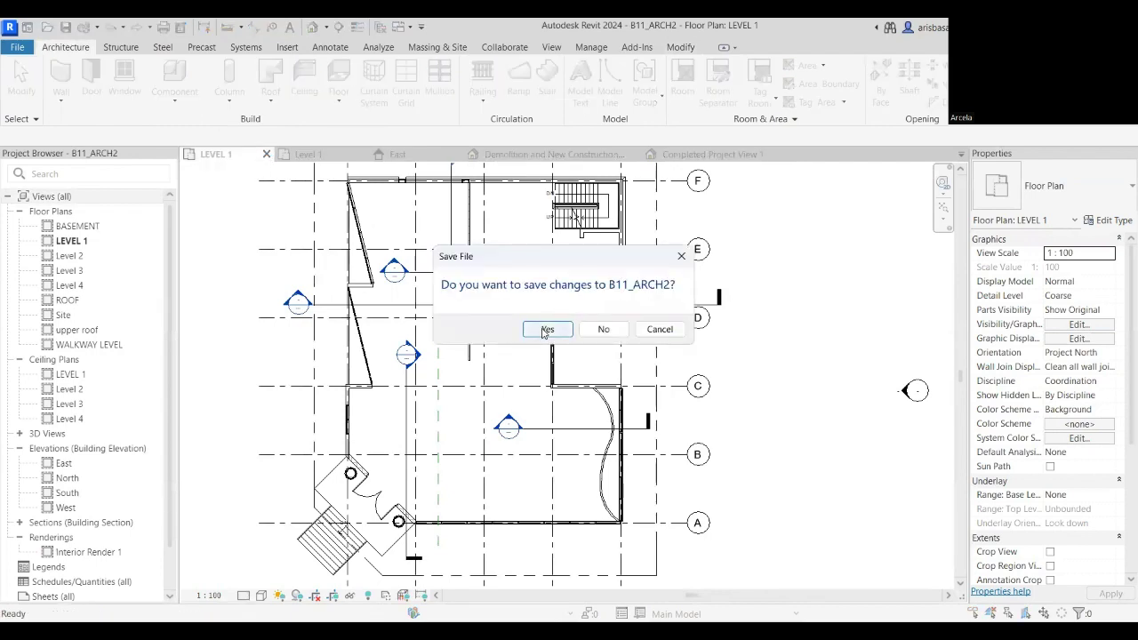
click(546, 330)
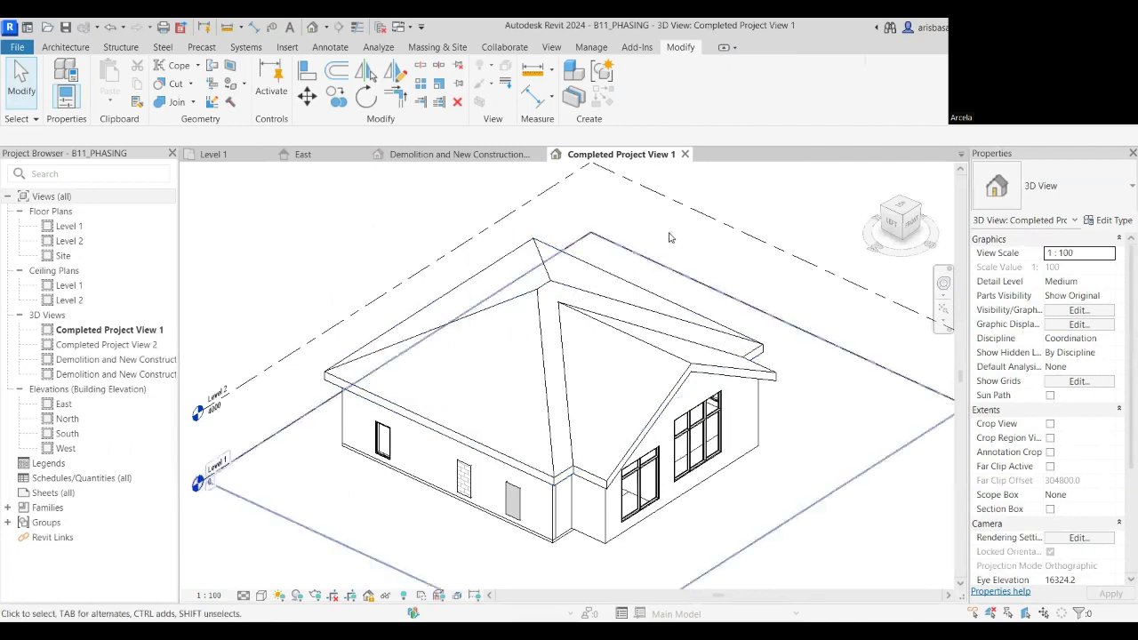
middle_drag(680, 234, 663, 249)
Switch through the Level 1, East and Demolition views to Completed Project View 1.
click(214, 154)
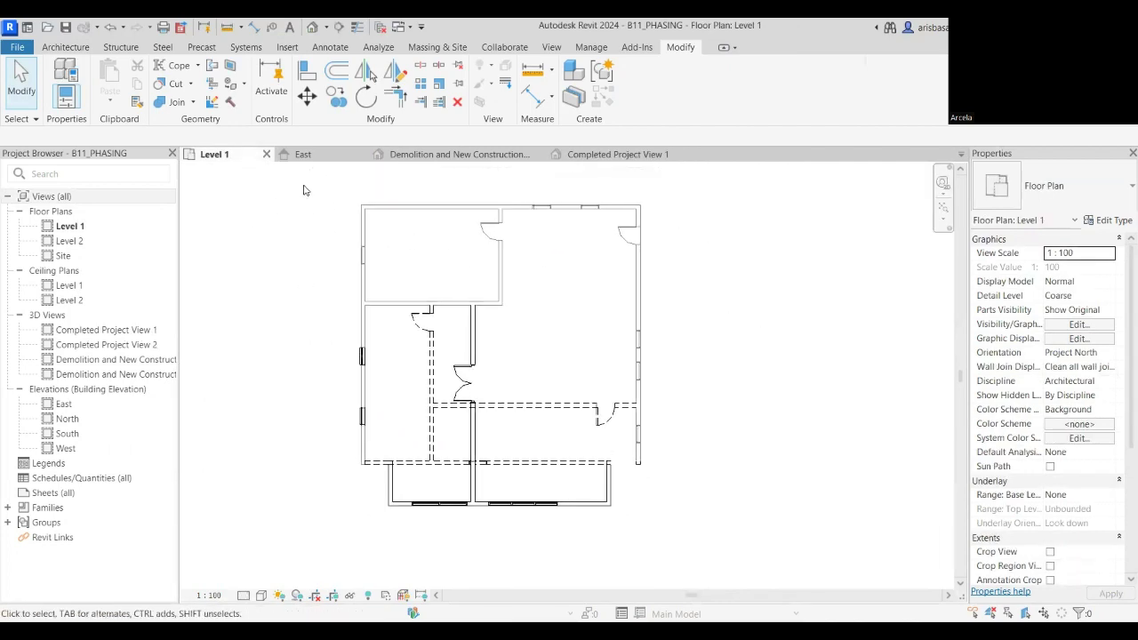
click(304, 155)
click(442, 155)
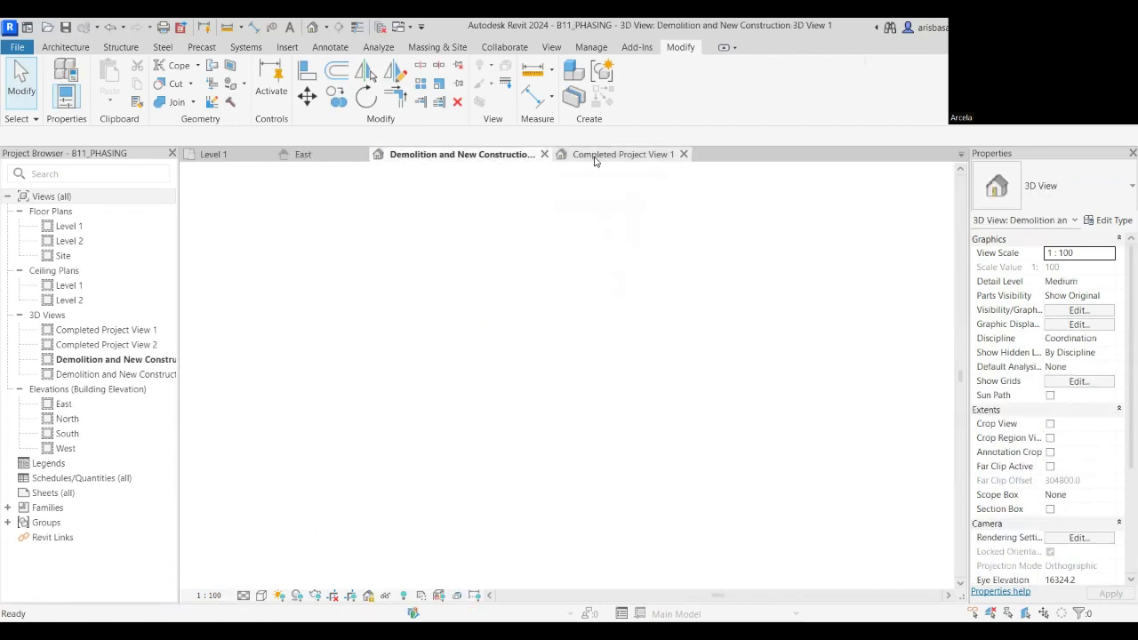
click(576, 154)
scroll(772, 238, down, 2)
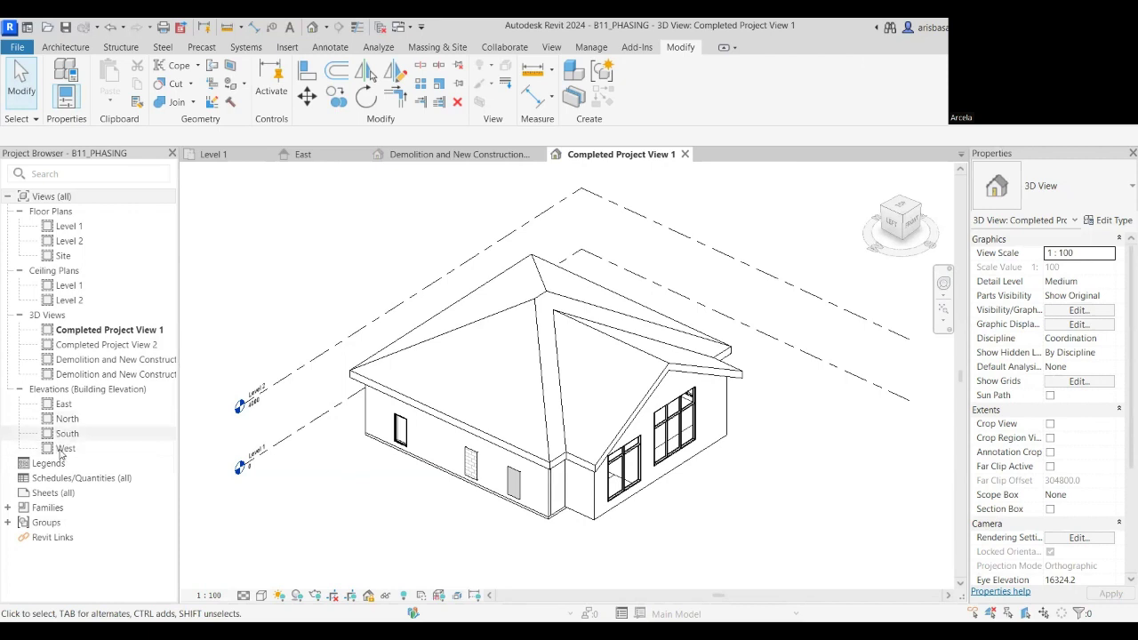
click(51, 500)
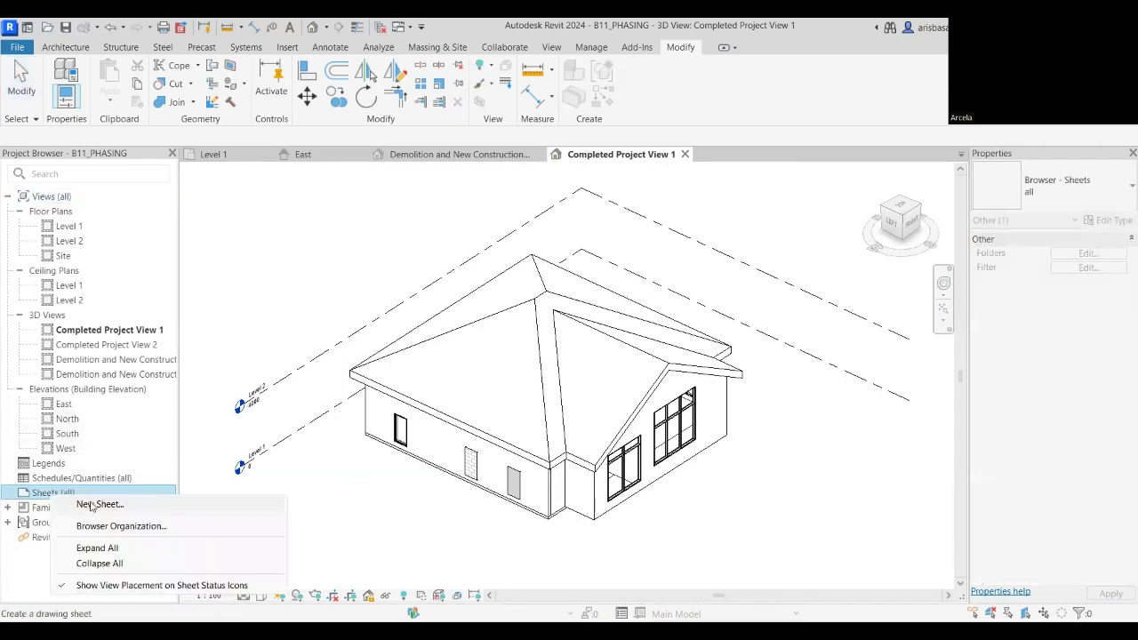
Create a new sheet from Sheets (all) and browse the family loader to US > Titleblocks.
right_click(50, 495)
click(93, 506)
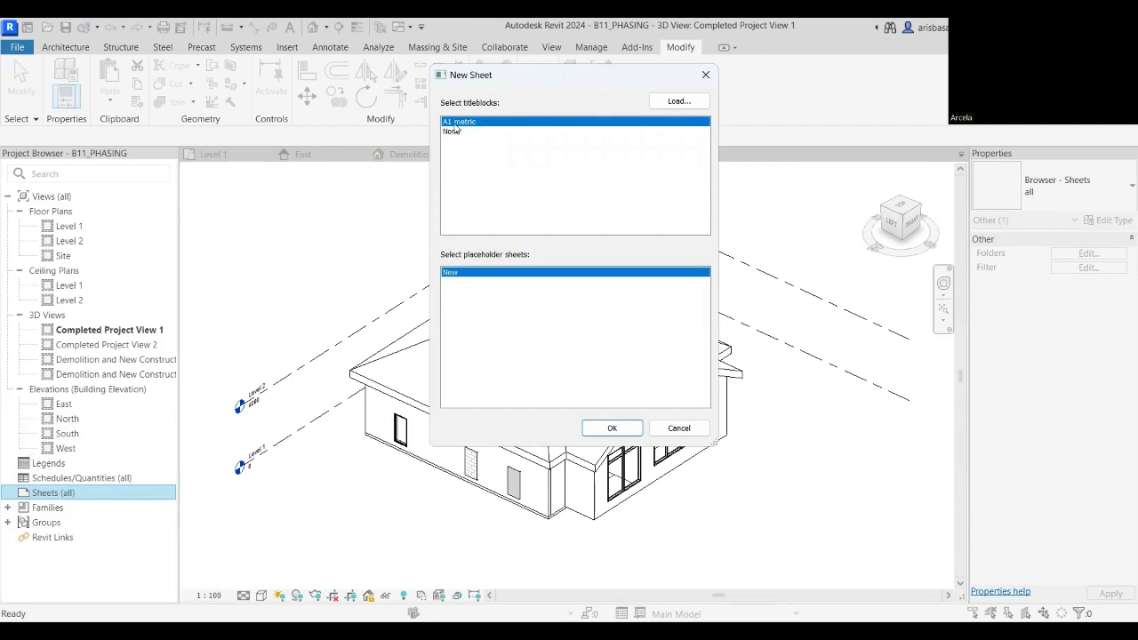
click(676, 102)
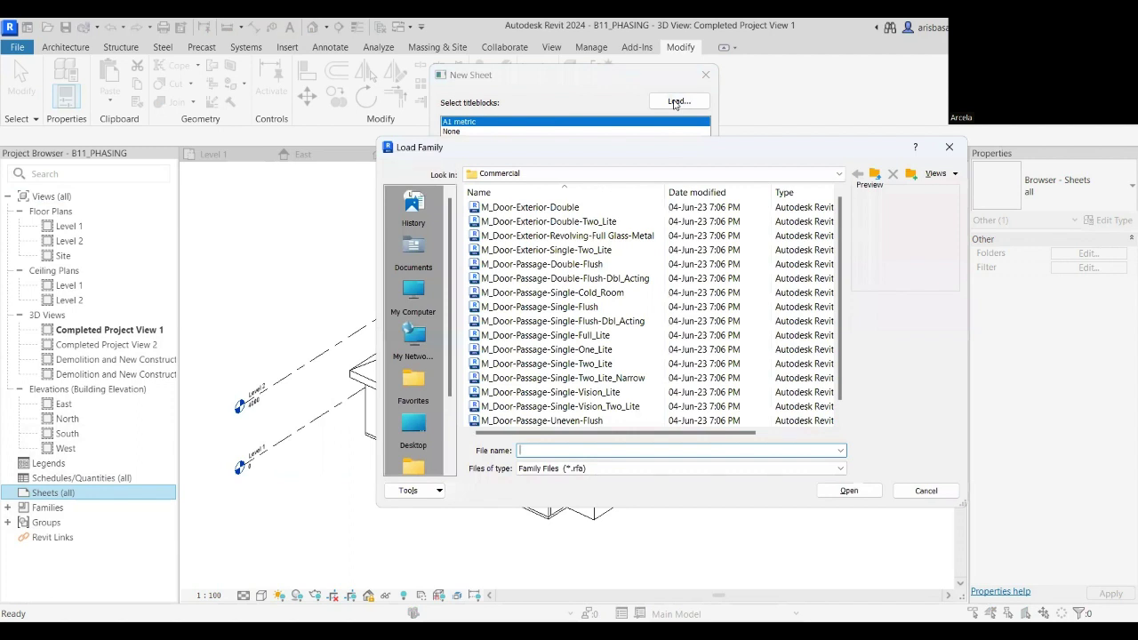
click(840, 175)
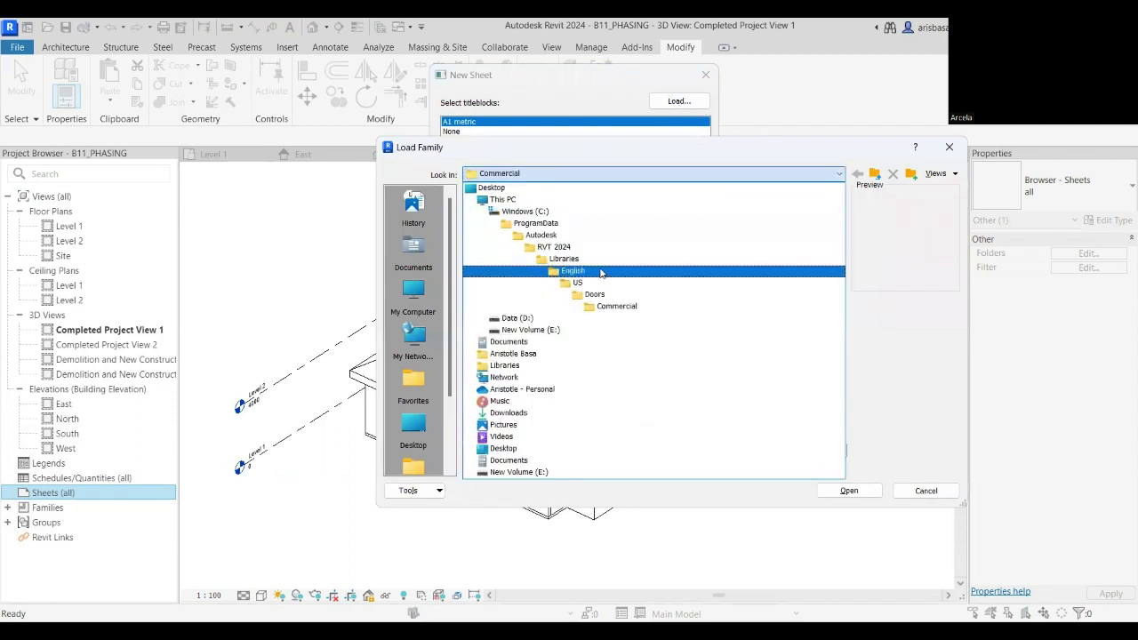
click(580, 283)
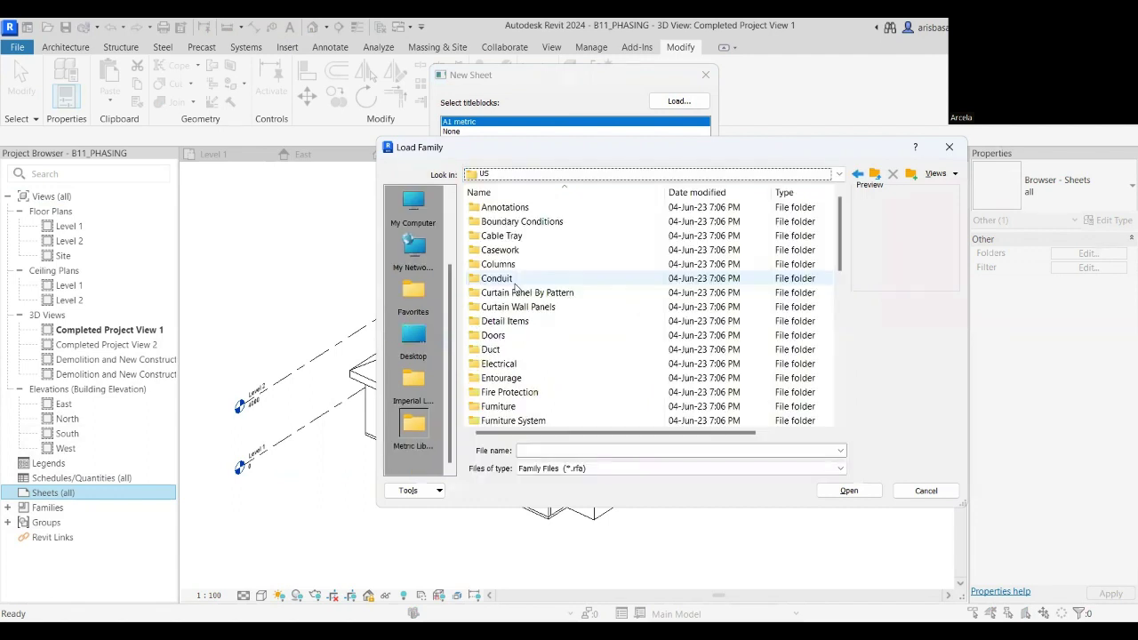
scroll(503, 379, down, 10)
click(503, 379)
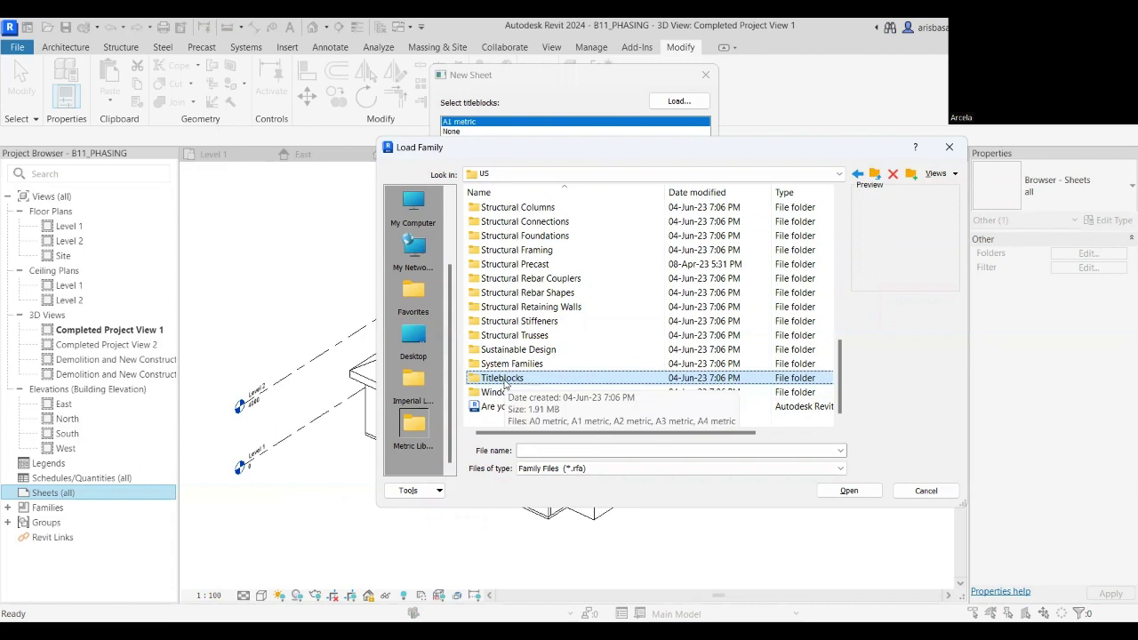
double_click(503, 381)
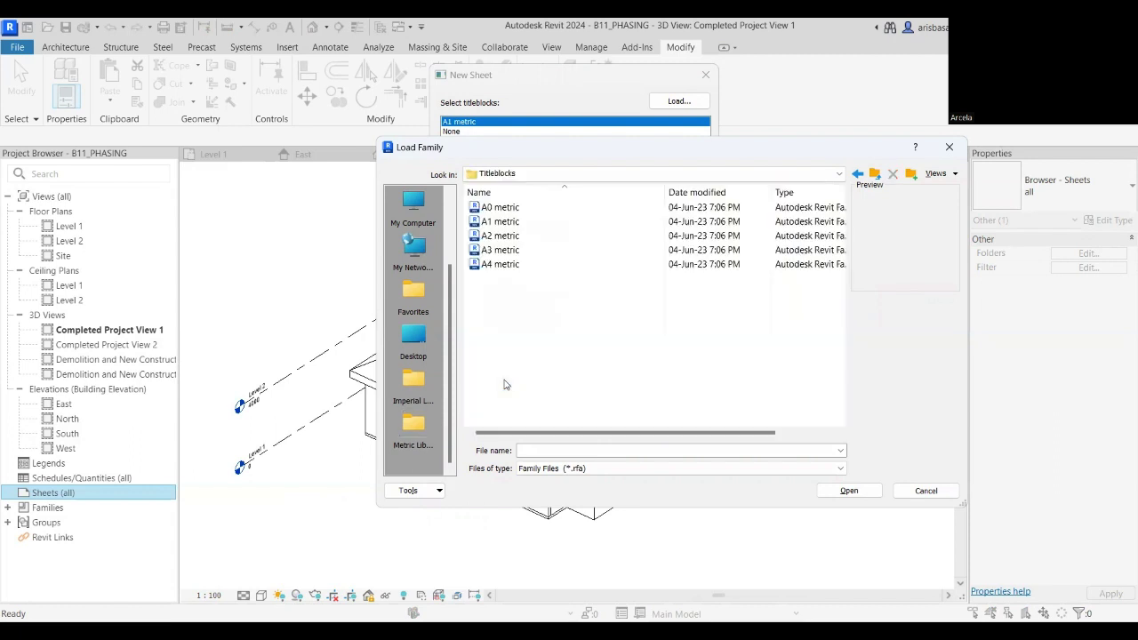
Compare the metric titleblocks and load A3 metric.rfa into the project.
click(503, 252)
click(505, 236)
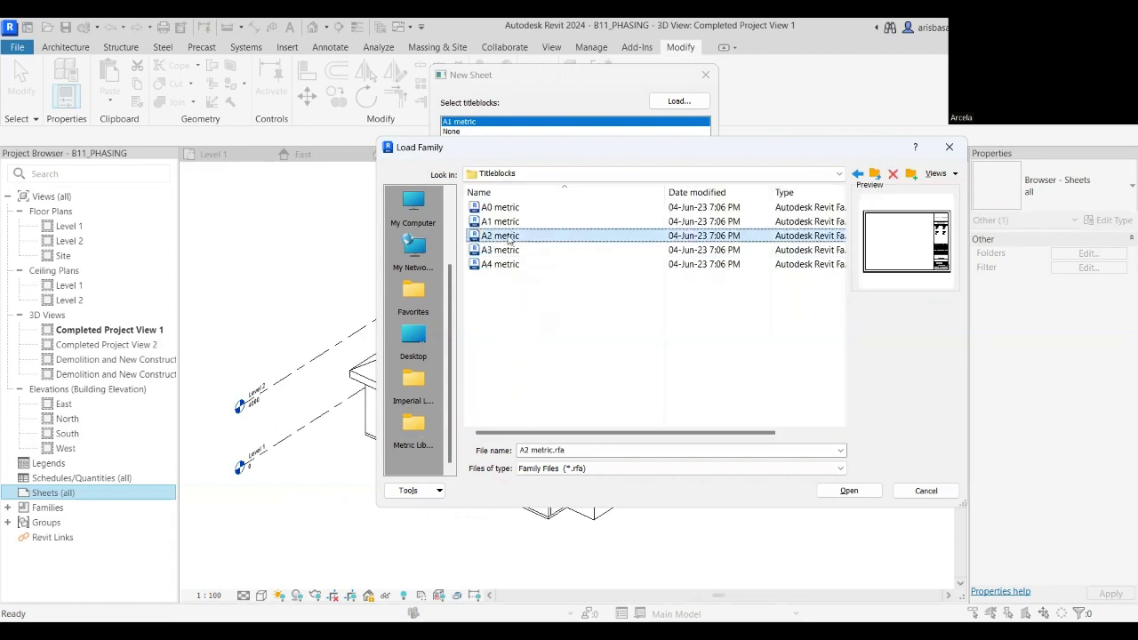
click(507, 250)
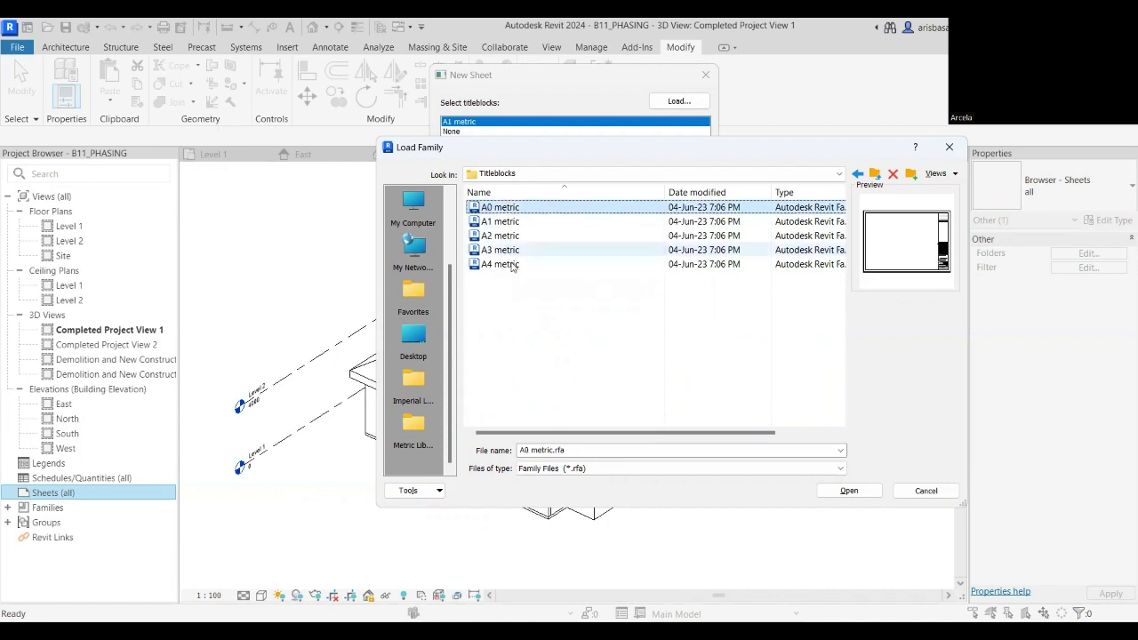
click(510, 265)
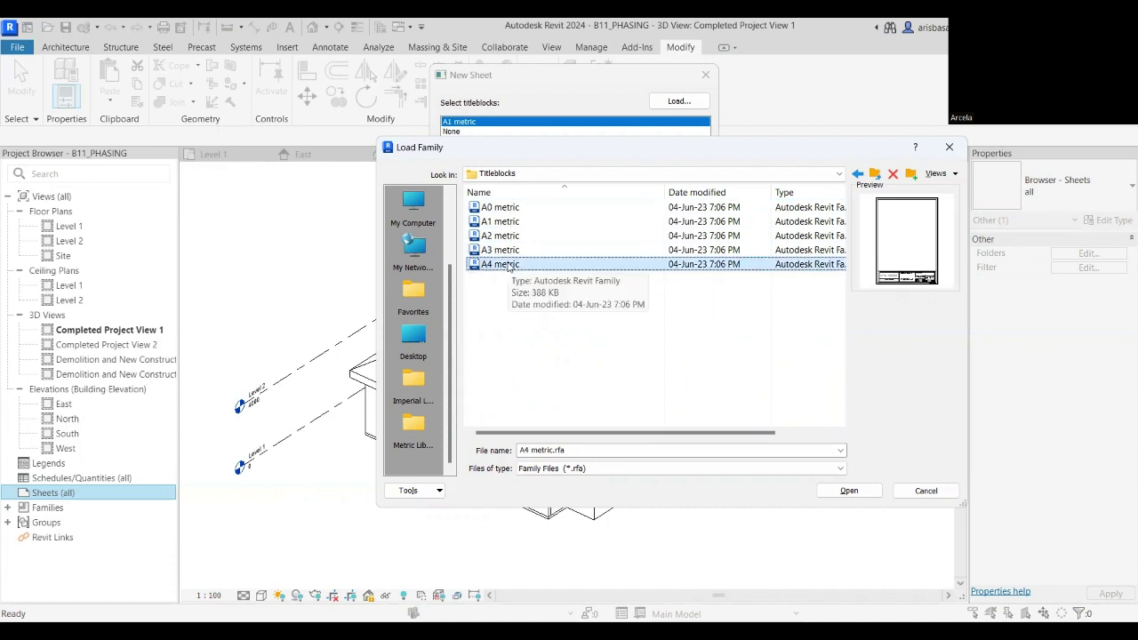
click(501, 251)
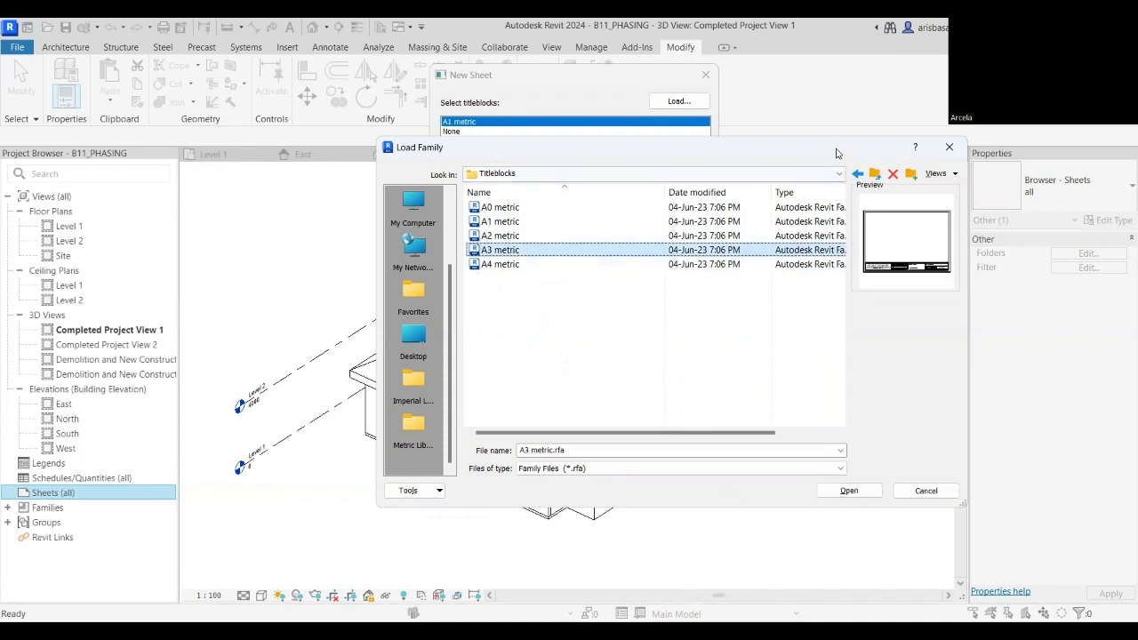
drag(834, 152, 759, 91)
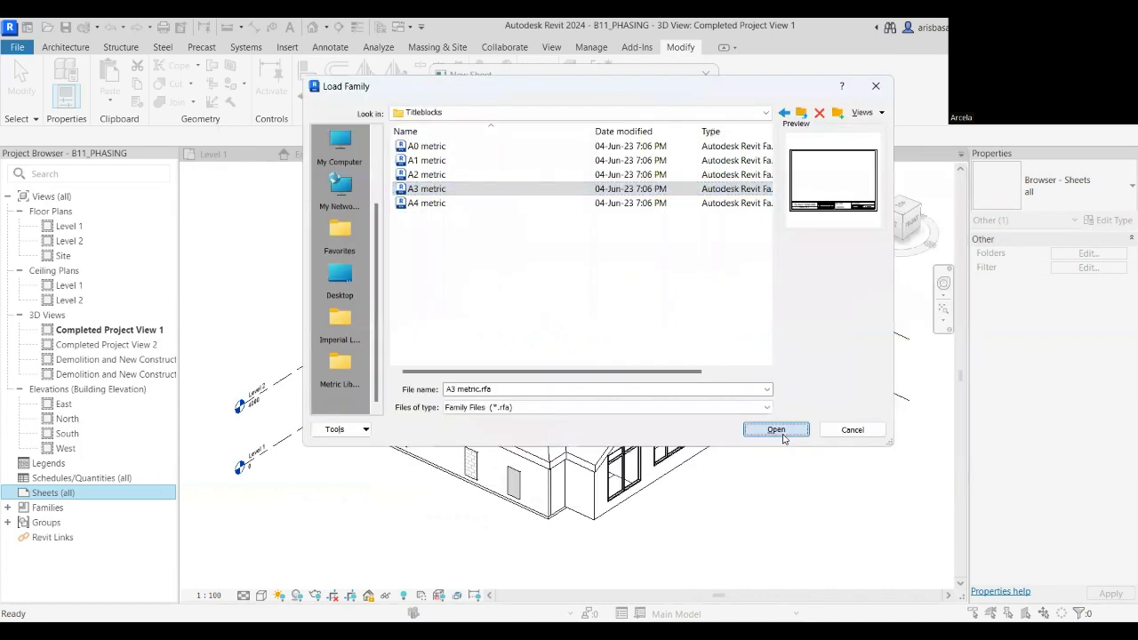
click(781, 435)
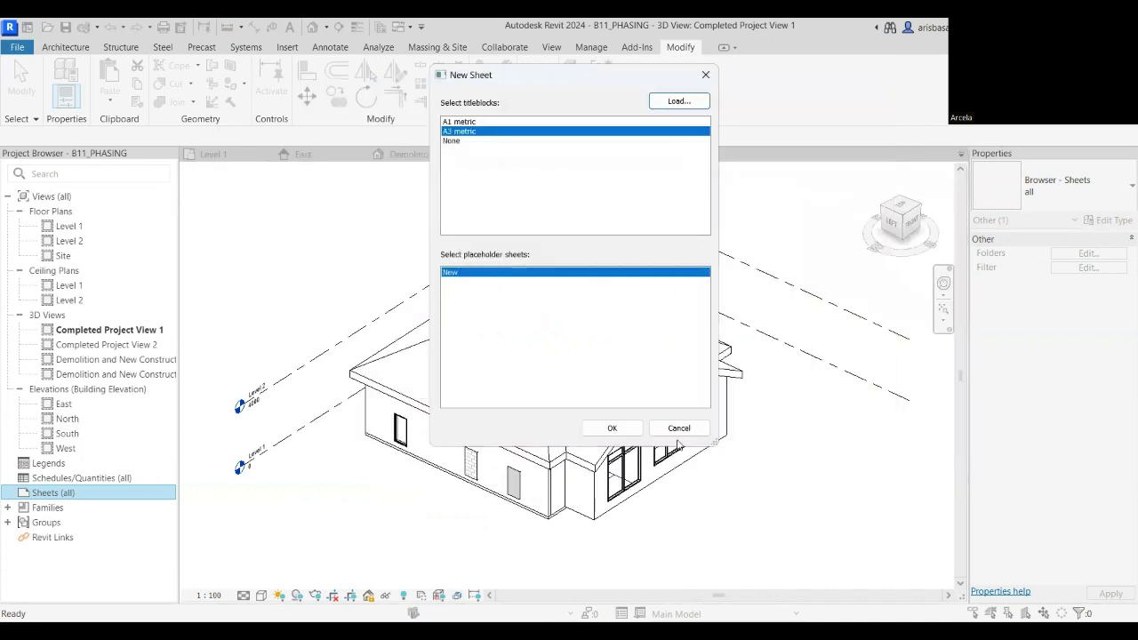
Create sheet A101 with the A3 metric titleblock and zoom to inspect it.
click(625, 432)
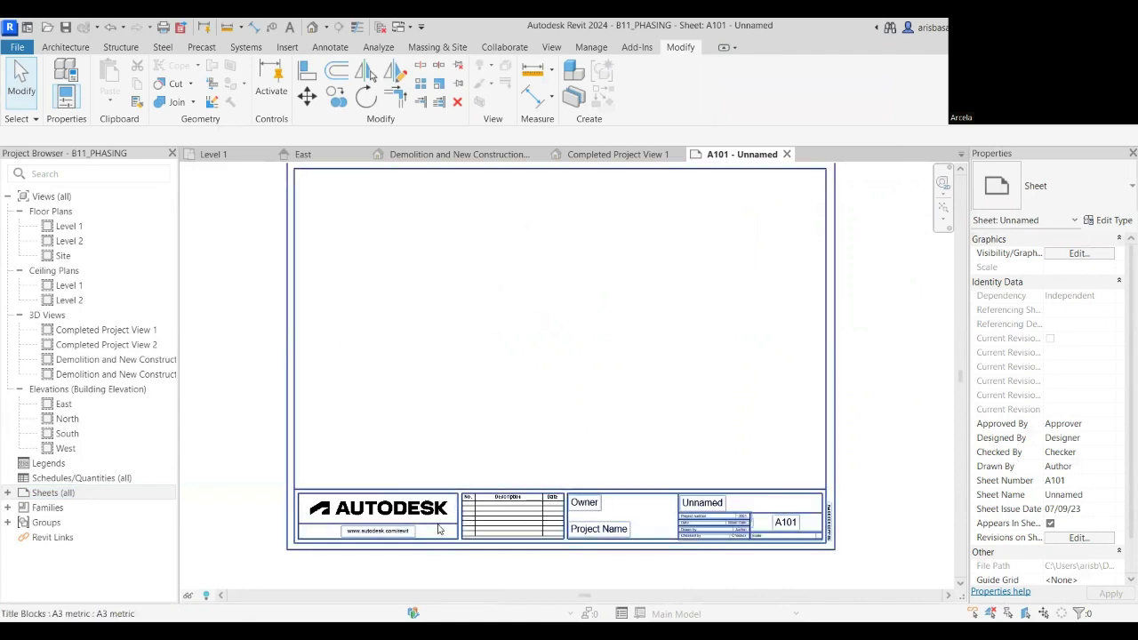
scroll(443, 529, up, 2)
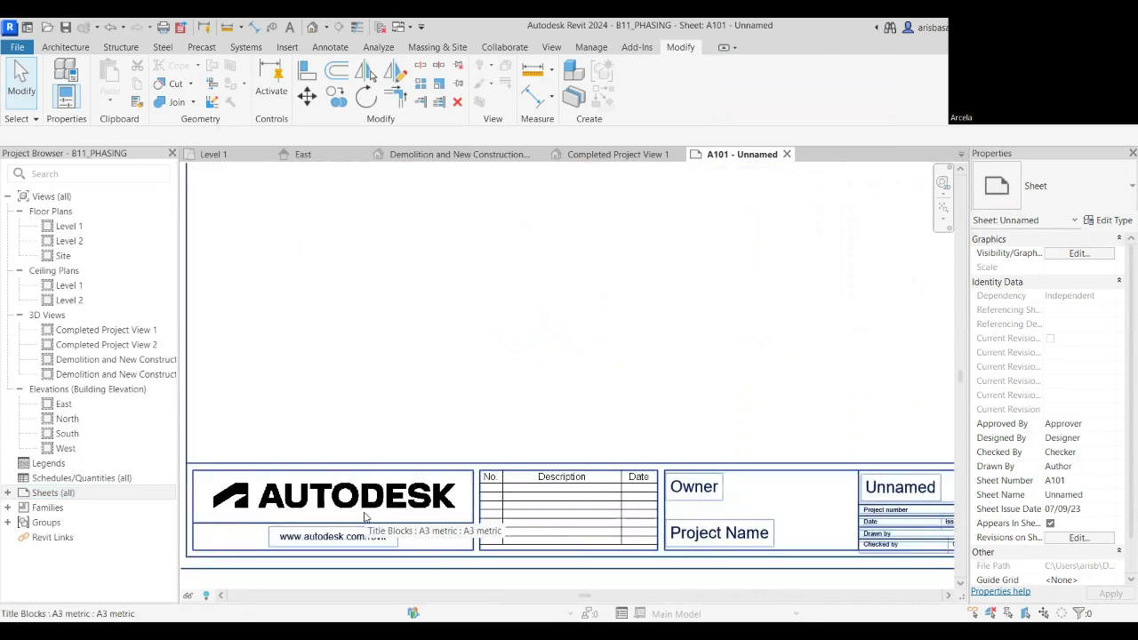
scroll(365, 517, down, 1)
scroll(364, 517, down, 2)
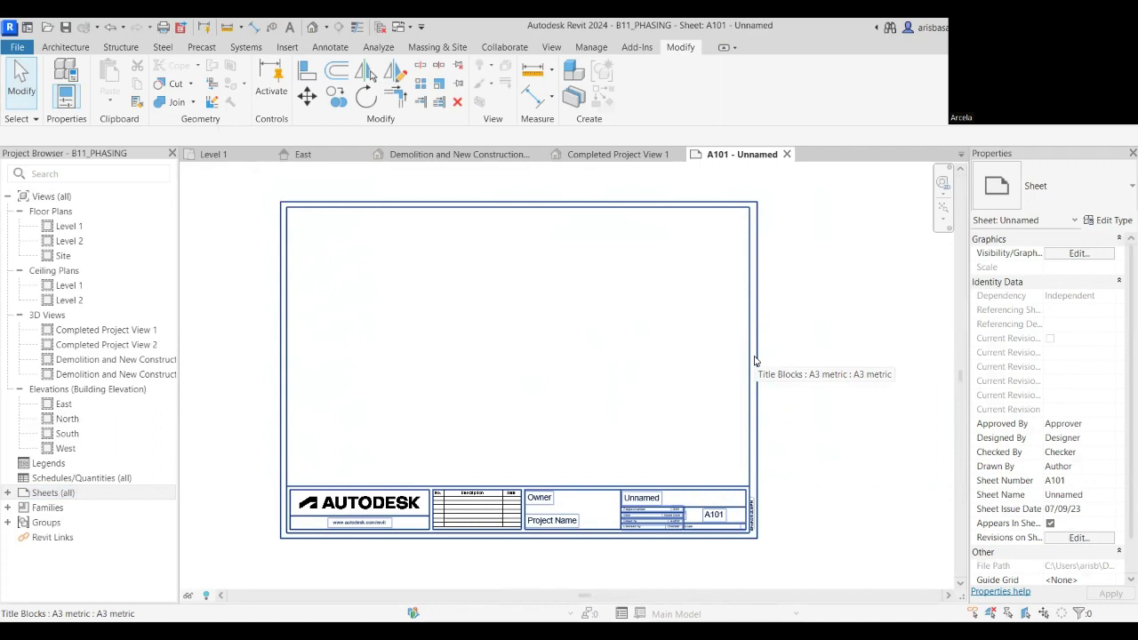
scroll(380, 514, up, 2)
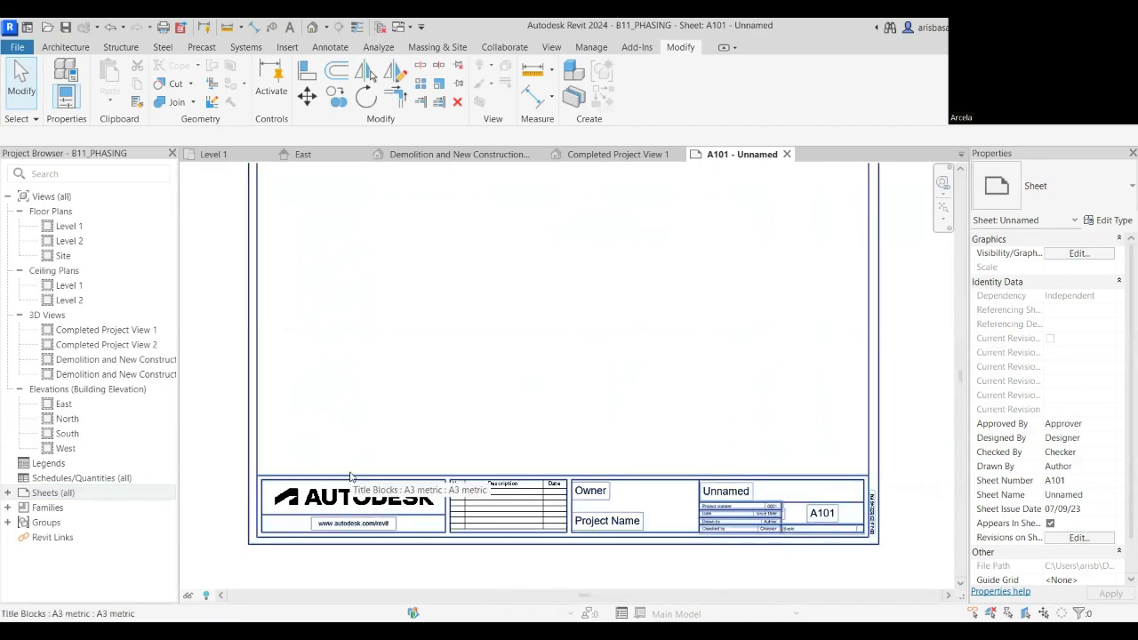
scroll(368, 440, down, 3)
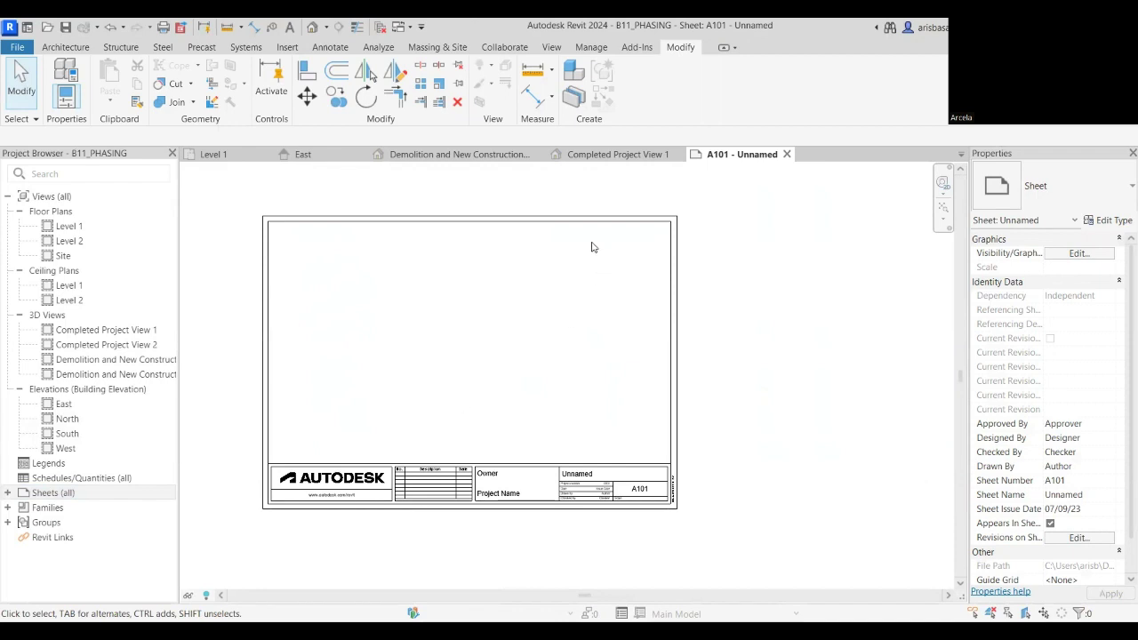
click(549, 226)
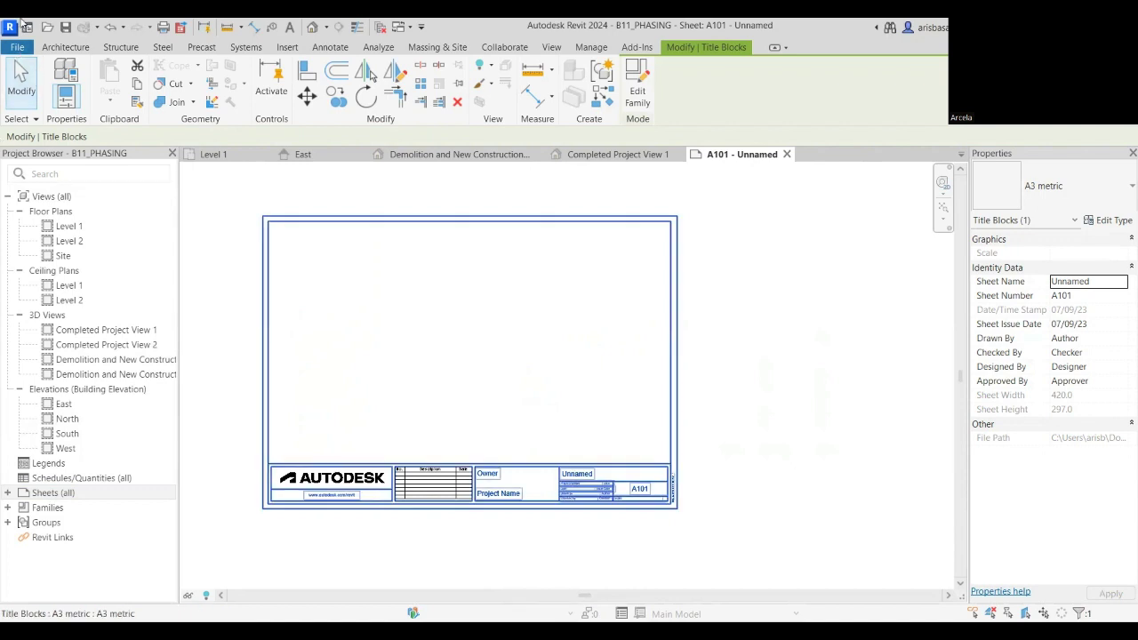
click(17, 50)
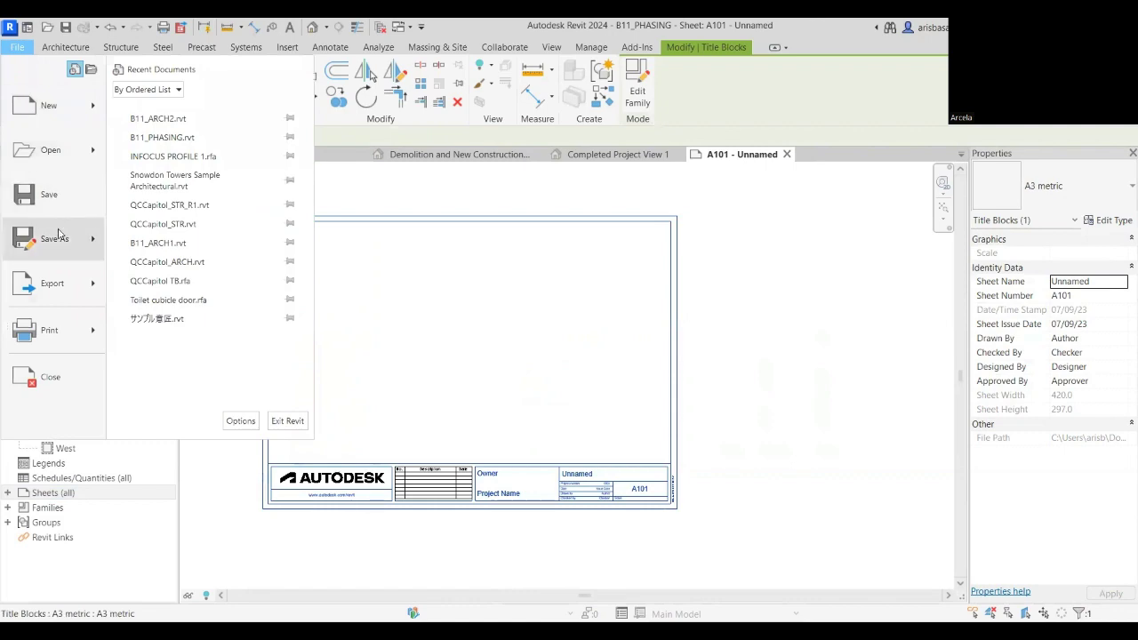
mouse_move(71, 231)
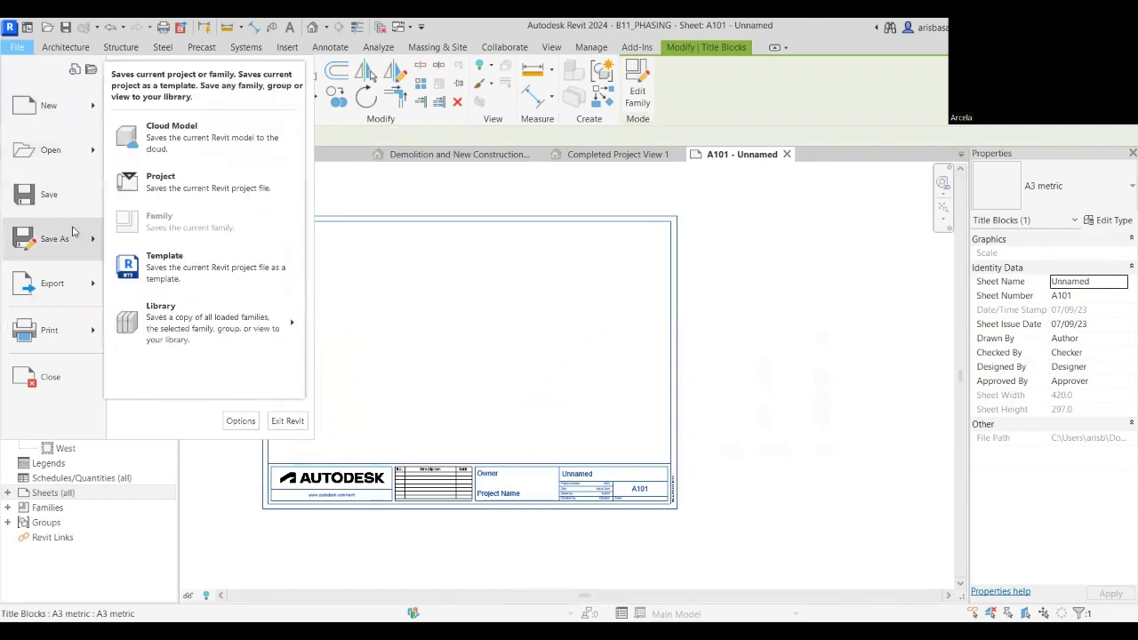
click(201, 190)
key(Escape)
key(Escape)
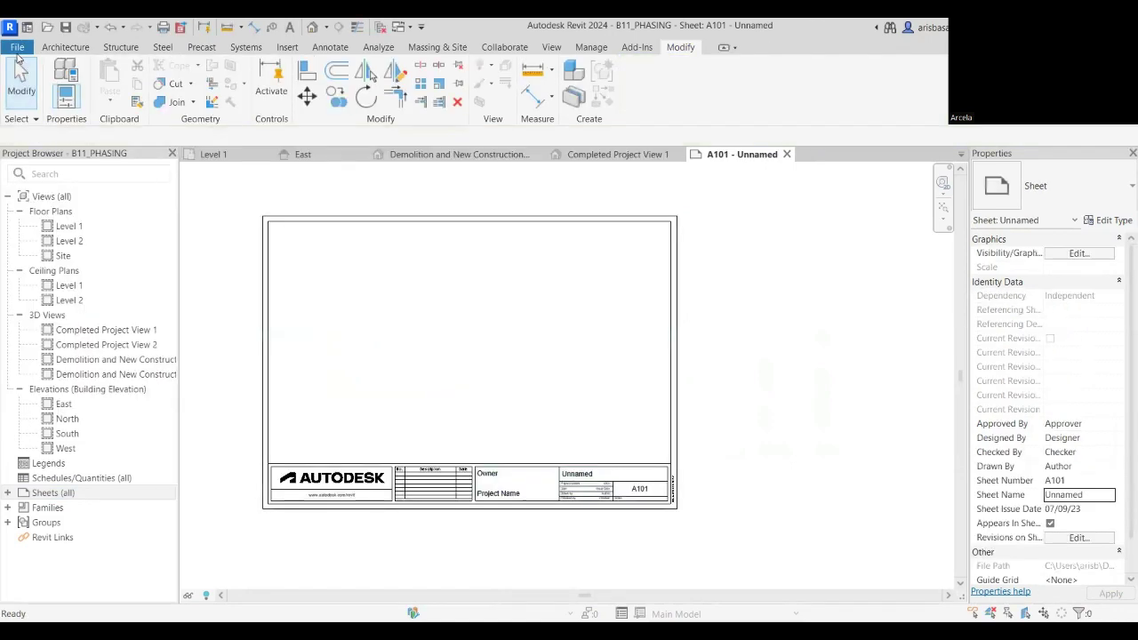
click(20, 49)
mouse_move(55, 238)
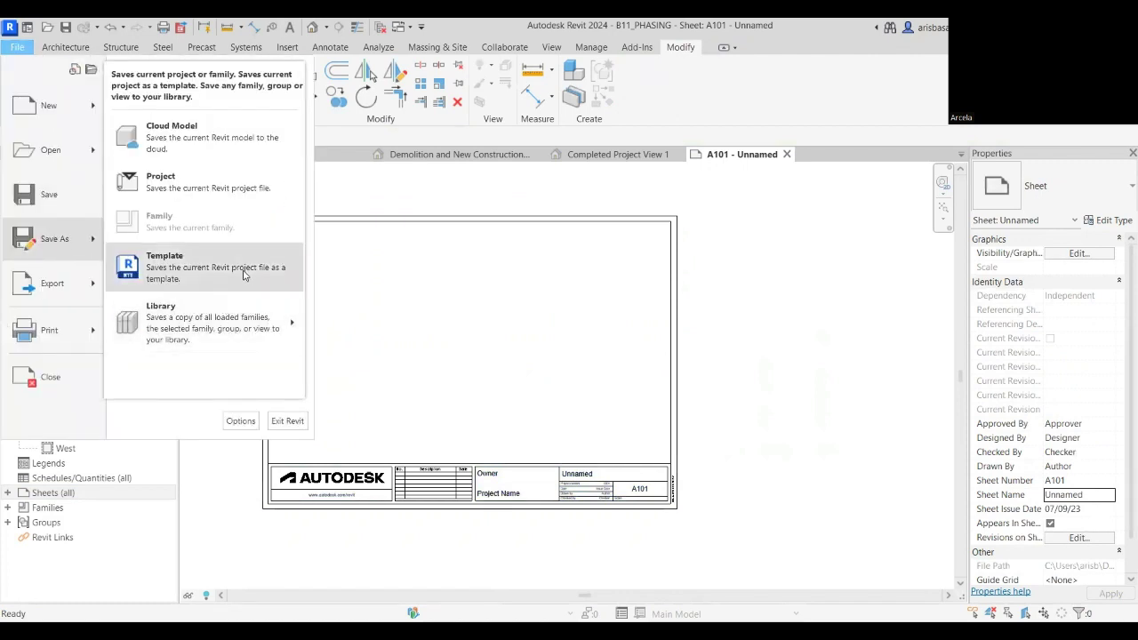
click(571, 230)
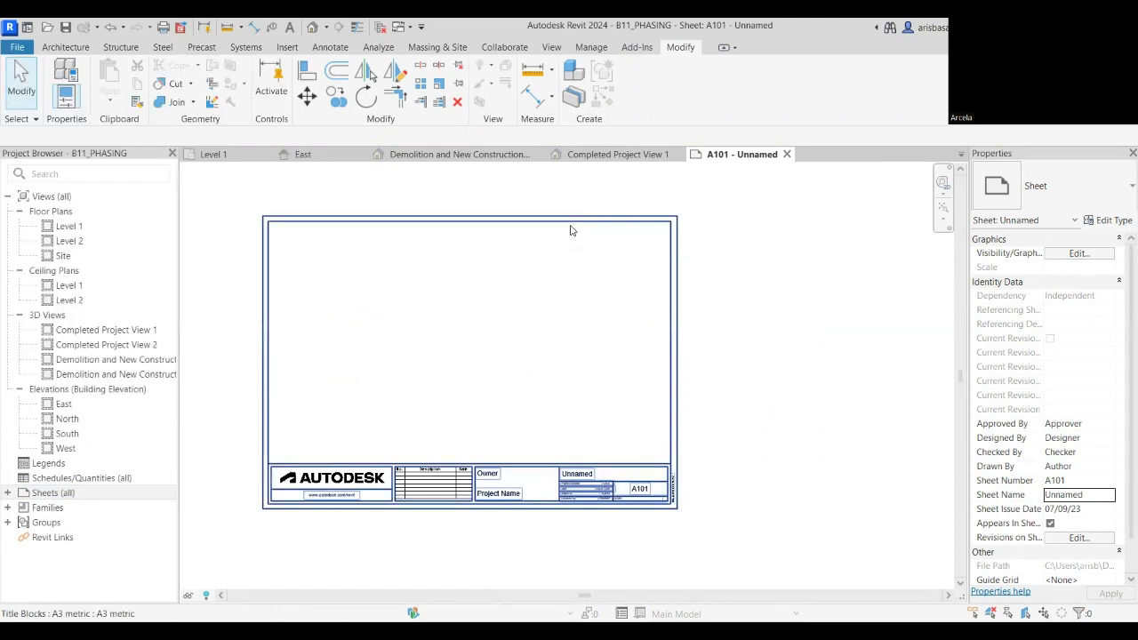
click(572, 230)
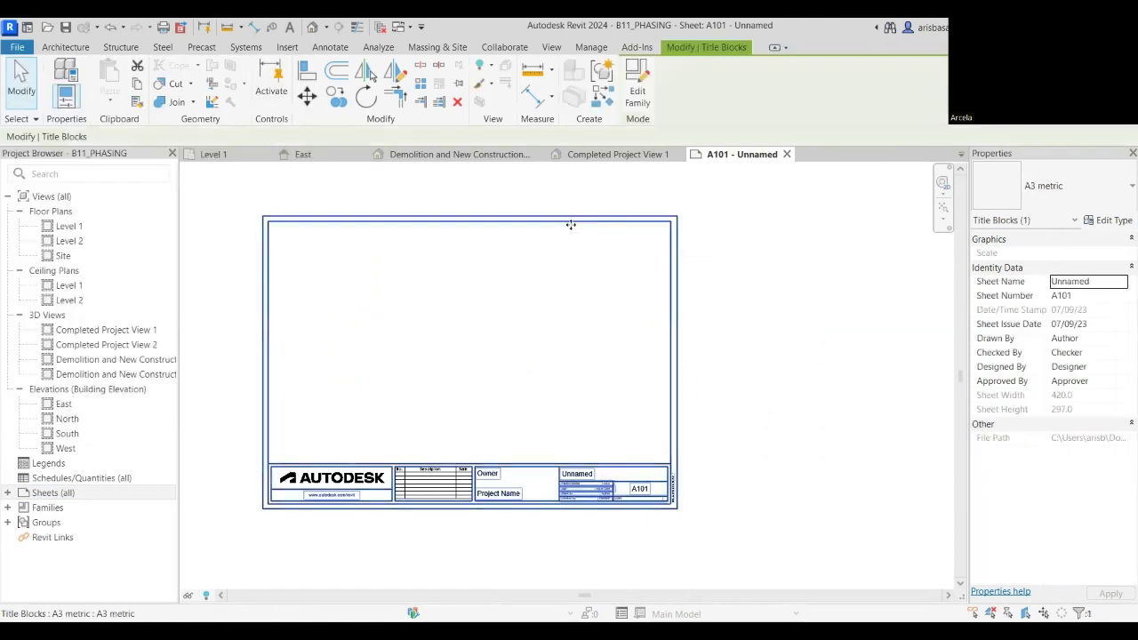
Edit the A3 metric title block family and start saving it as a family.
click(638, 98)
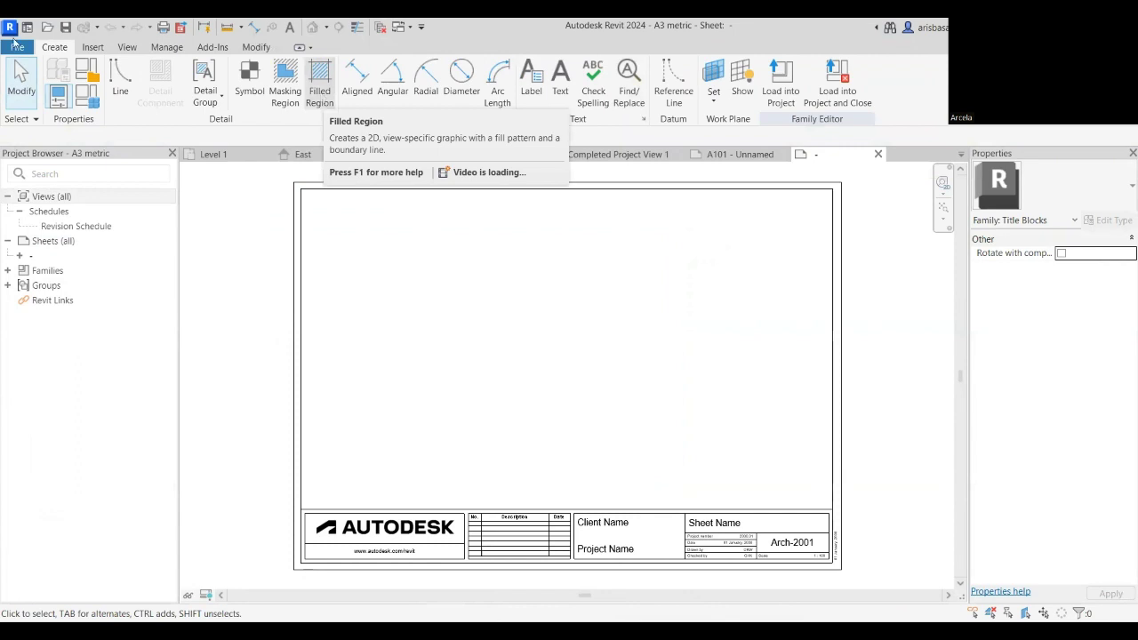
click(13, 48)
mouse_move(34, 249)
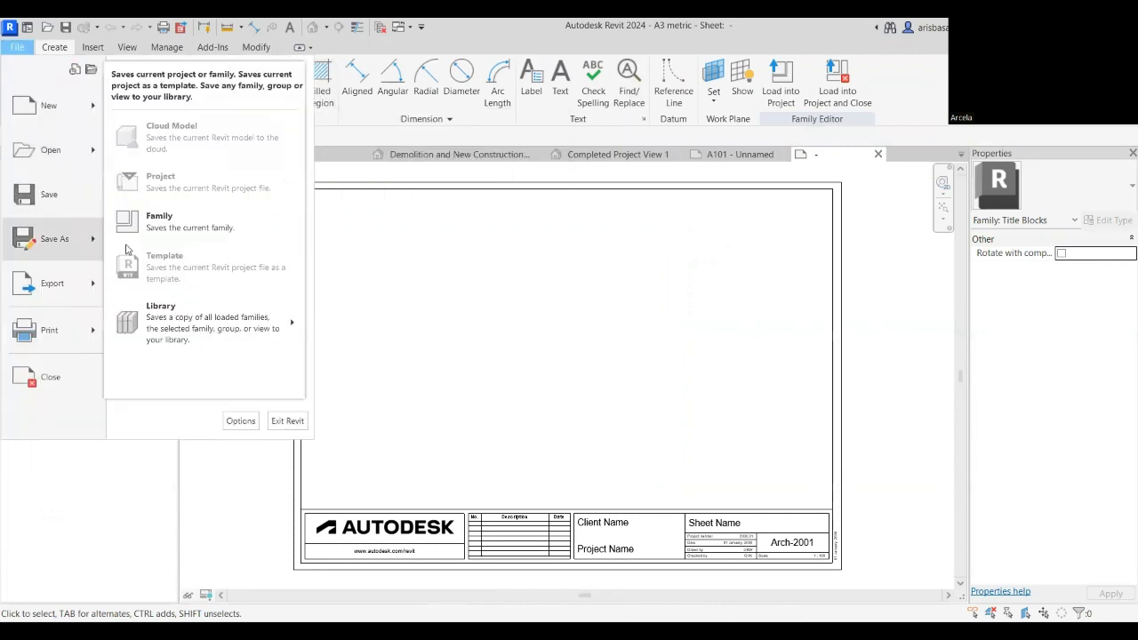
click(216, 231)
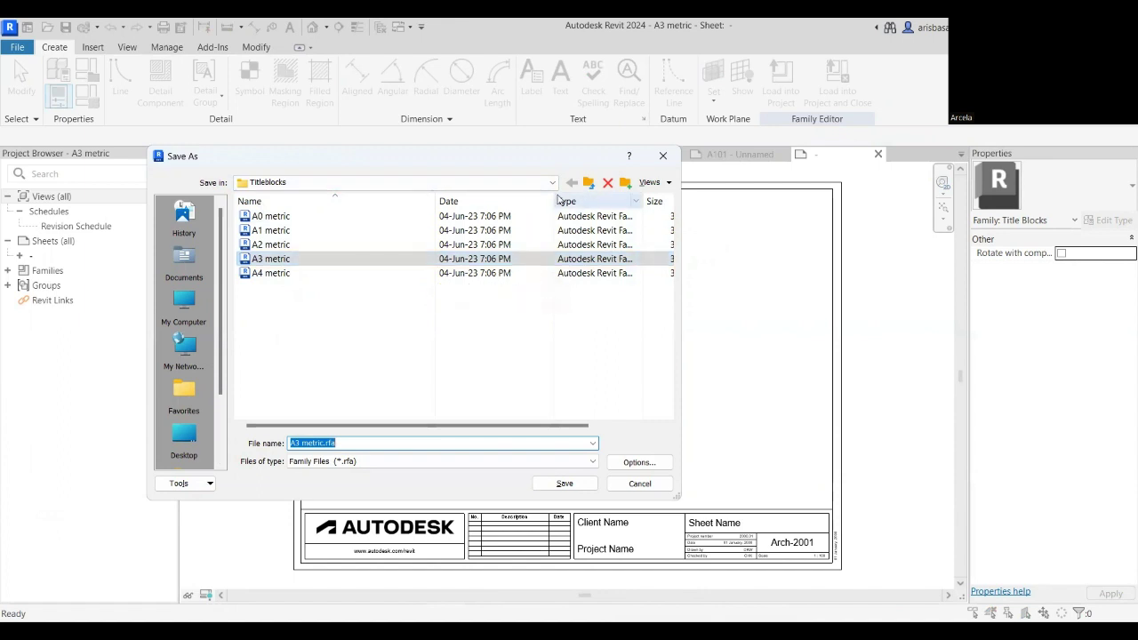
Save to Documents > INFOCUS 2023 as A3 metric_INFOCUS, declining to overwrite the existing file.
click(338, 182)
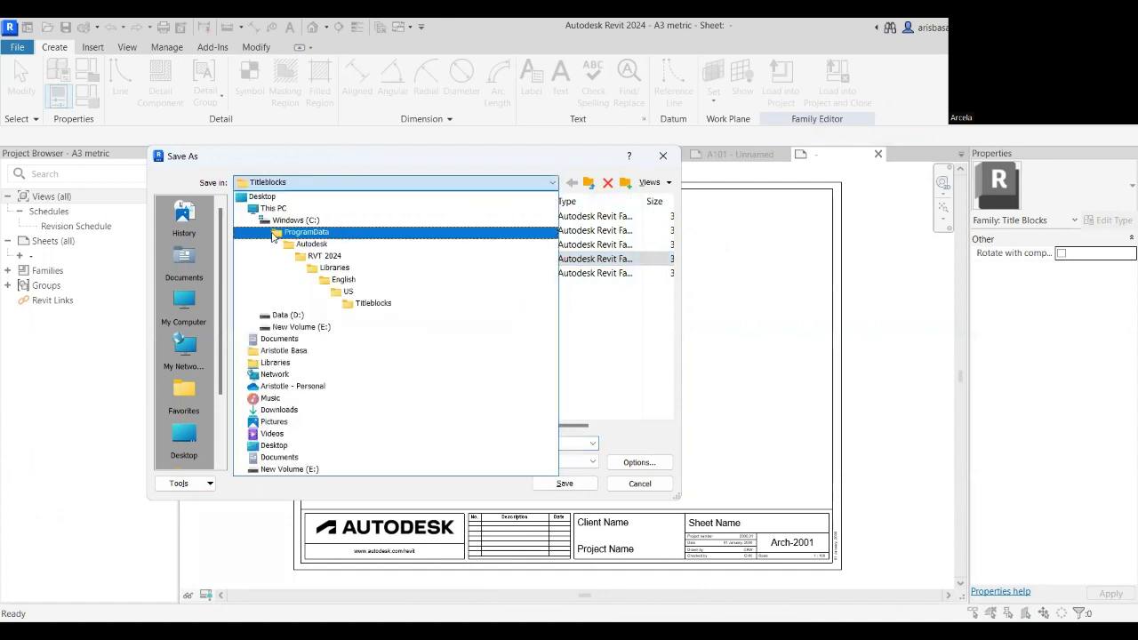
click(201, 261)
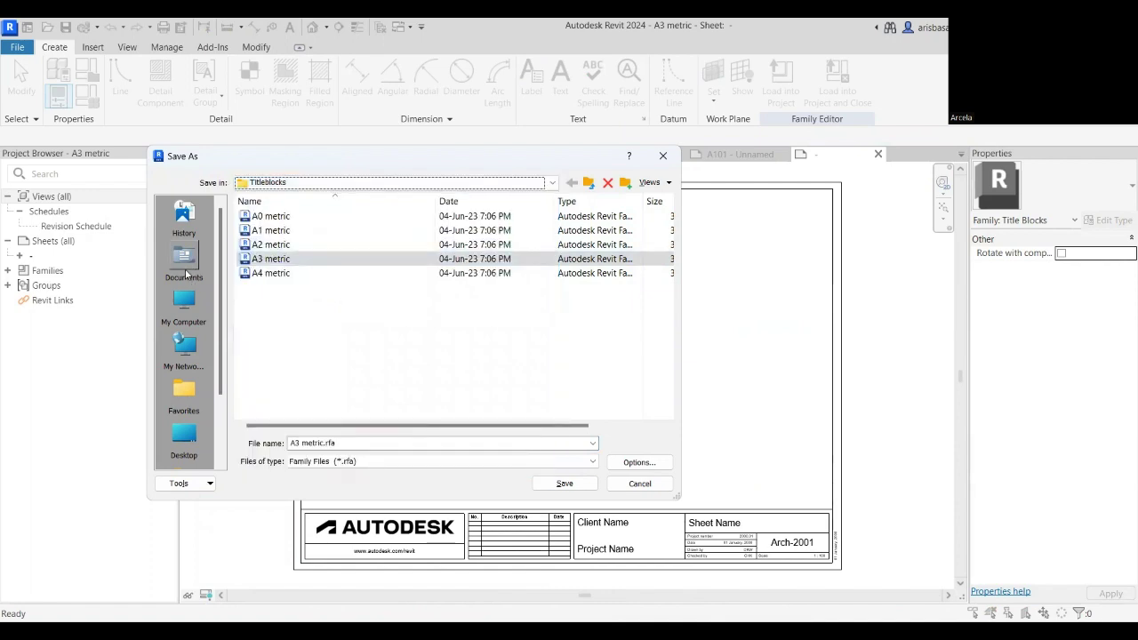
click(186, 264)
double_click(286, 245)
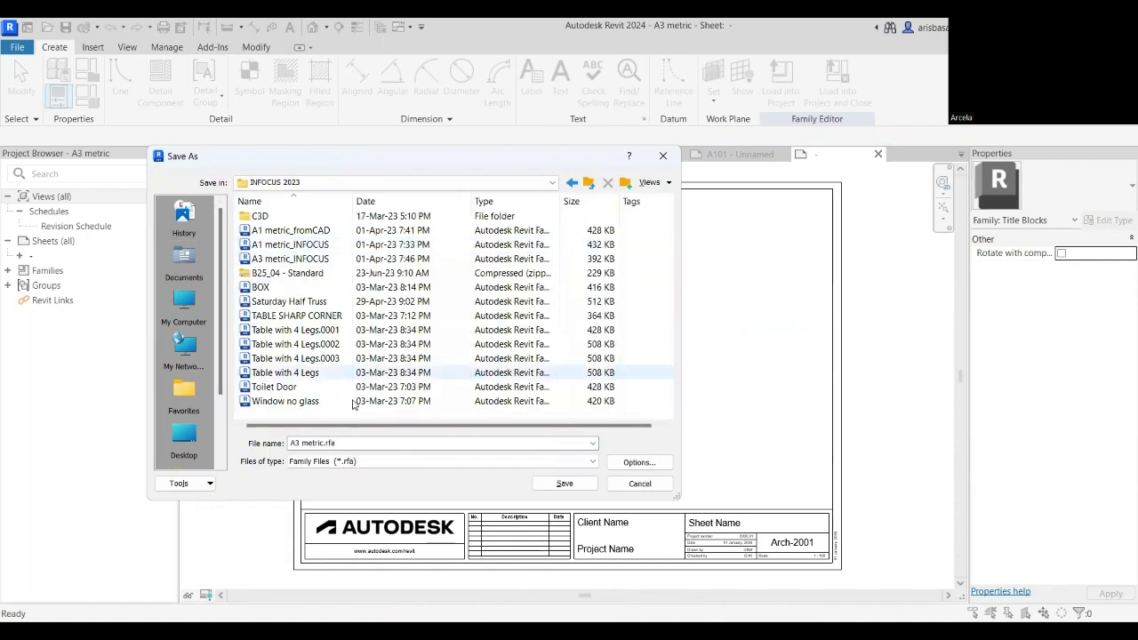
click(350, 444)
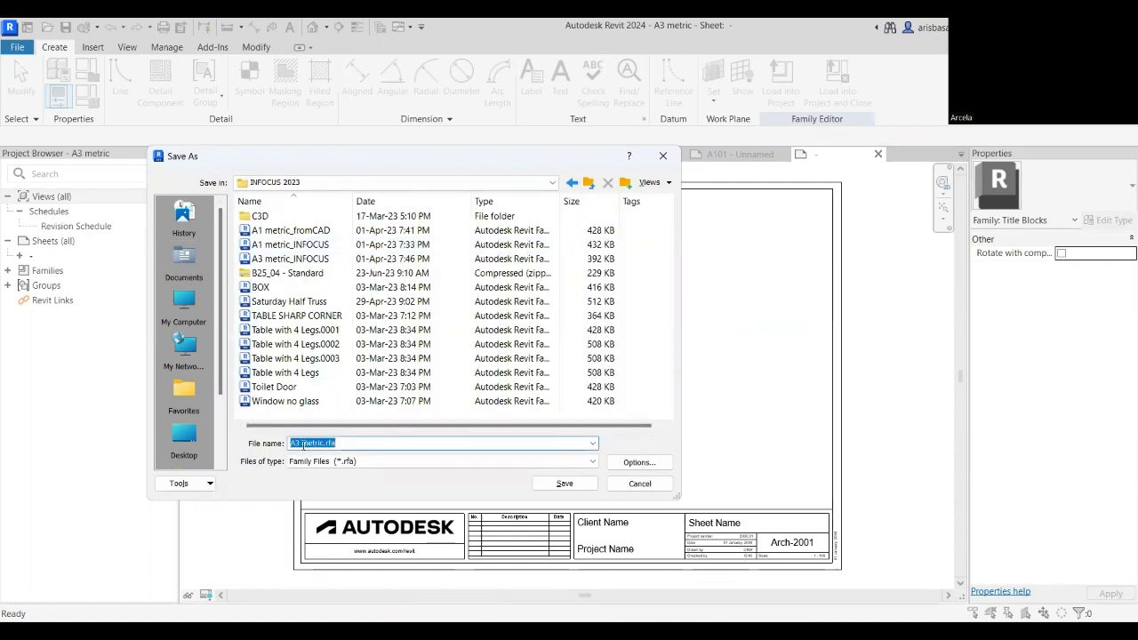
click(360, 443)
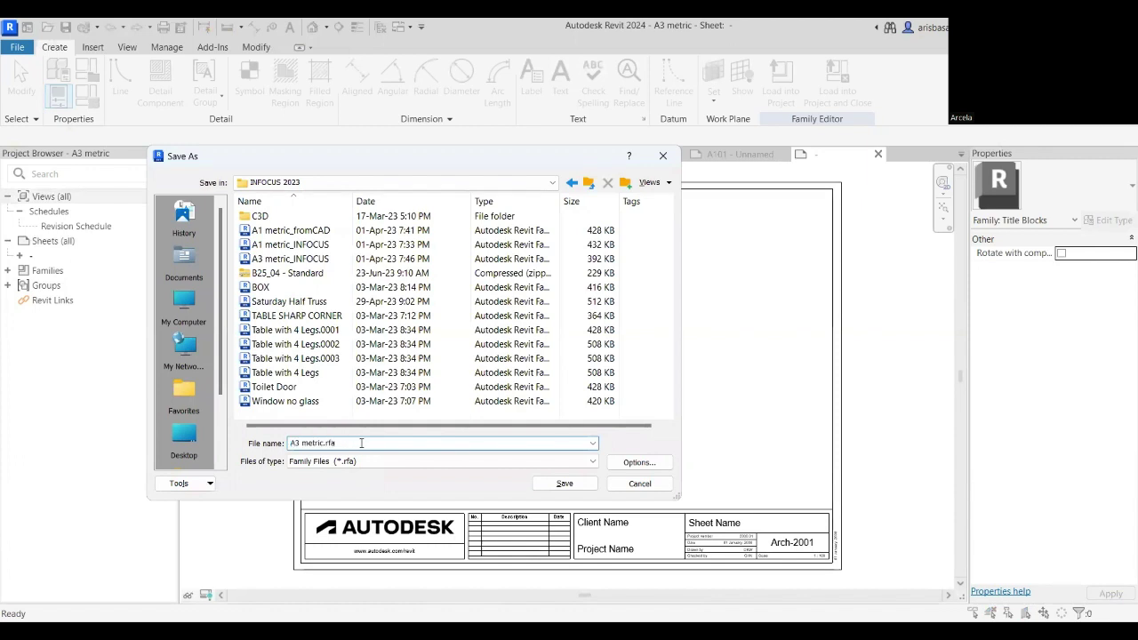
key(BackSpace)
key(BackSpace)
key(BackSpace)
text(_)
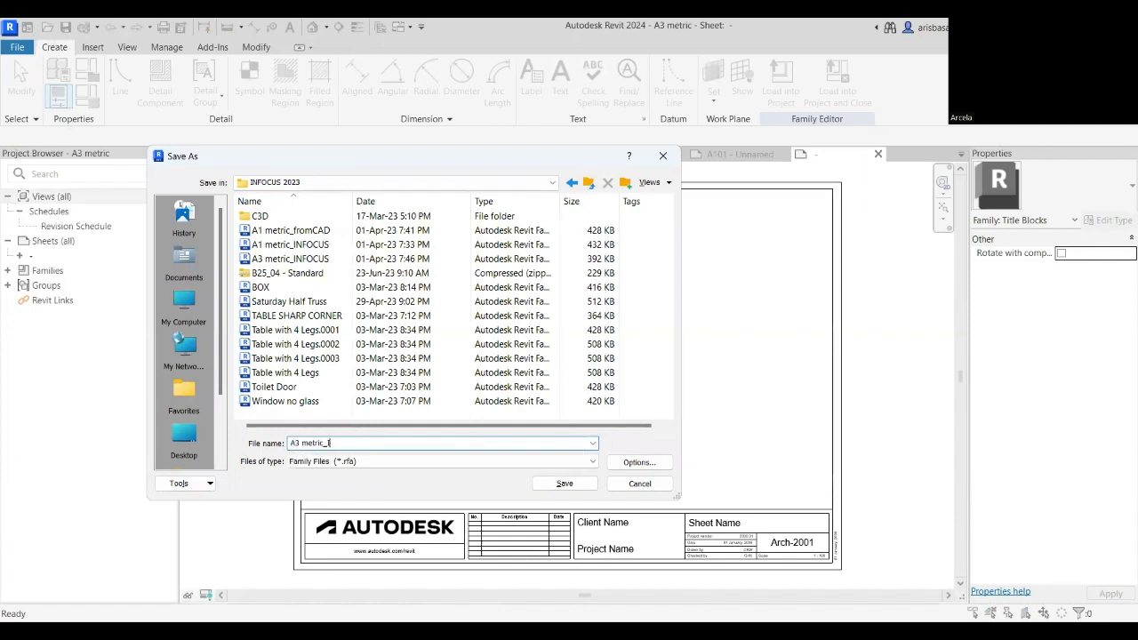
text(INFOCUS)
click(644, 462)
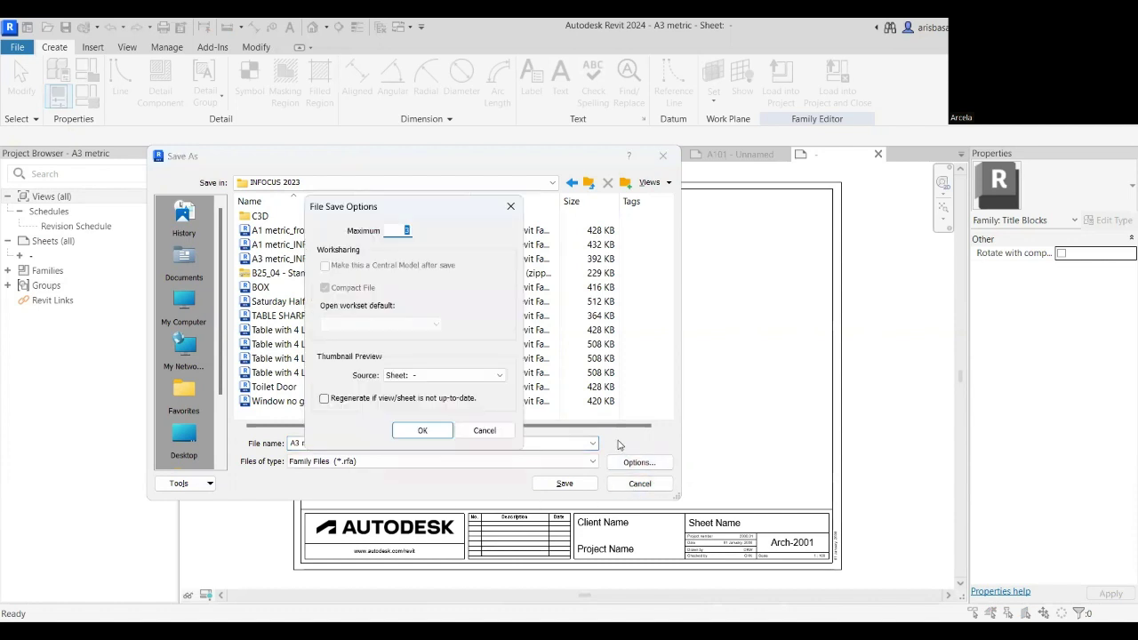
click(576, 485)
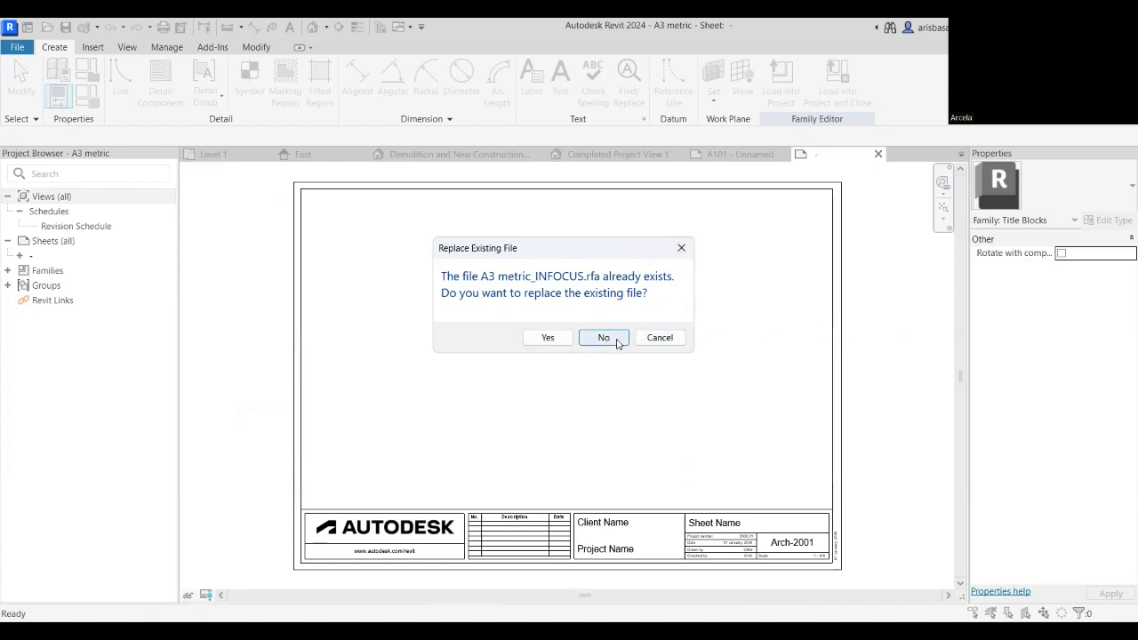
key(Return)
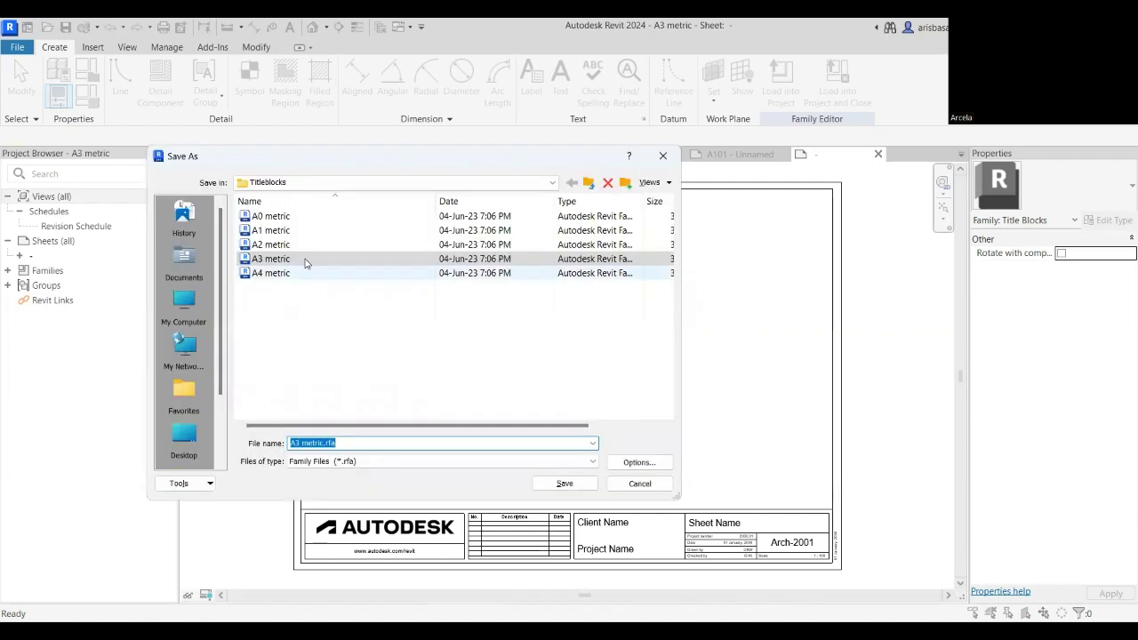
Browse back to INFOCUS 2023 and save the family as A3 metric_INFOCUS_b11.
click(552, 183)
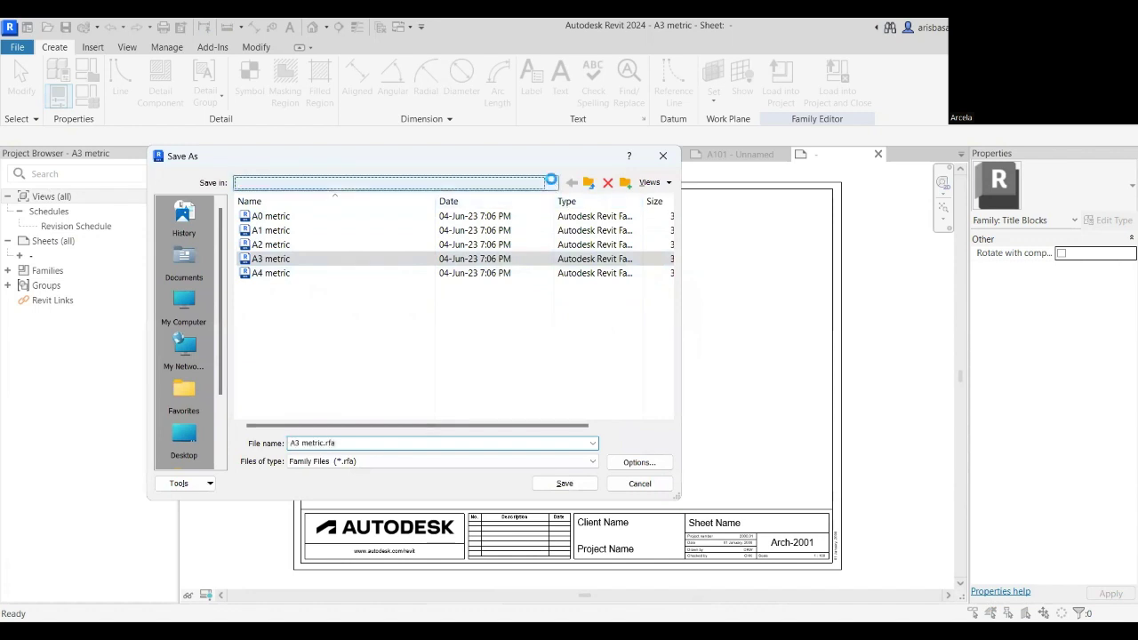
click(180, 267)
double_click(276, 246)
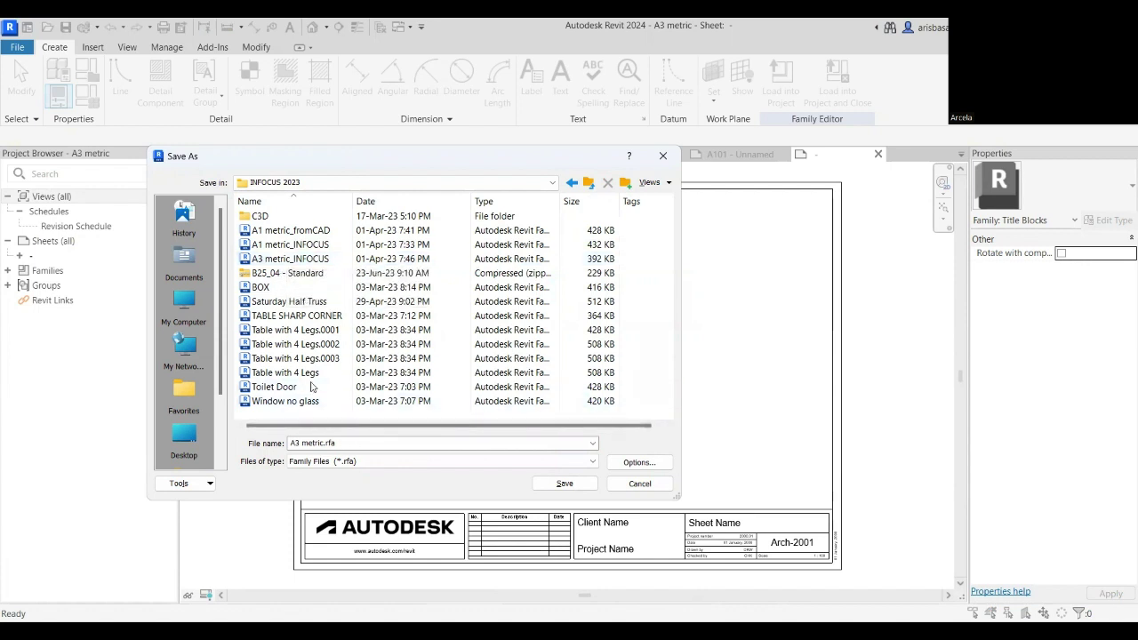
click(307, 259)
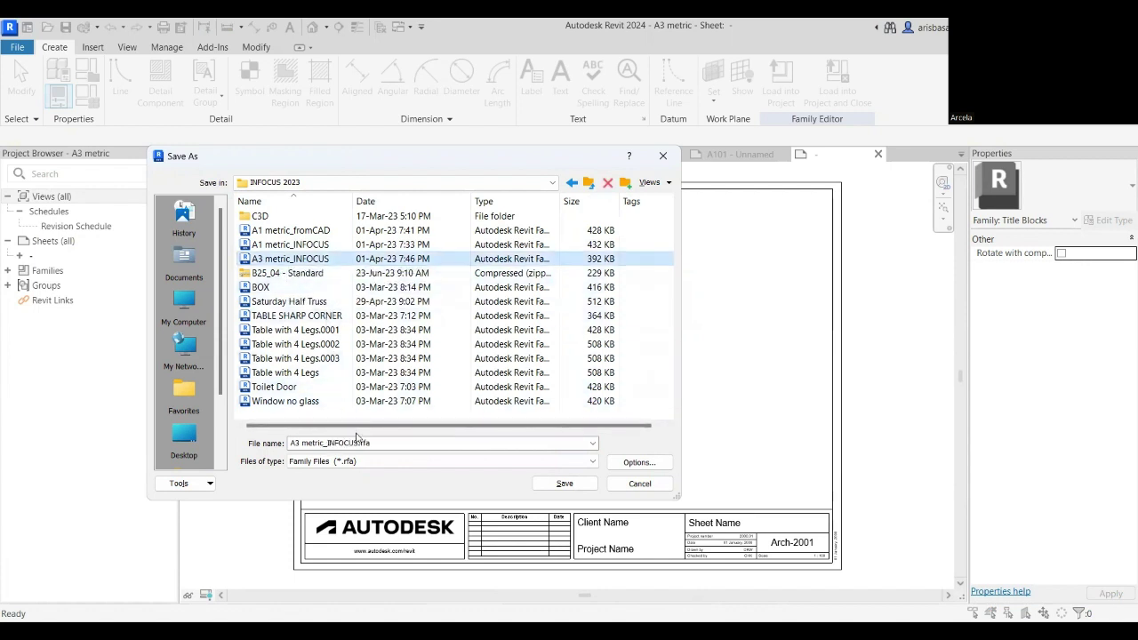
click(389, 444)
click(389, 447)
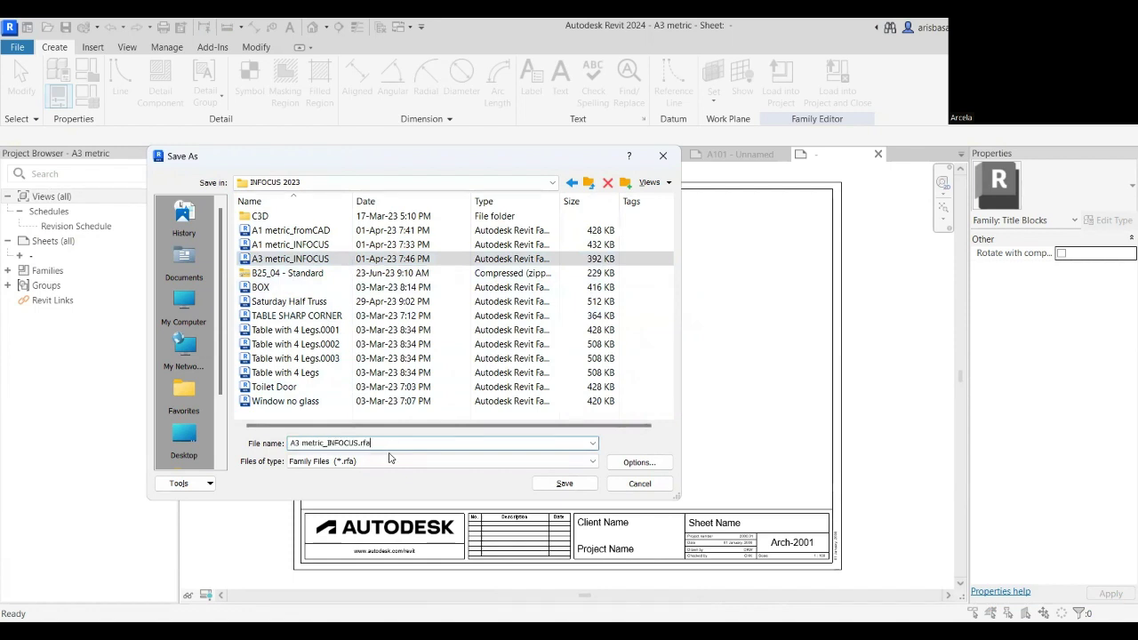
key(BackSpace)
key(BackSpace)
key(BackSpace)
click(639, 462)
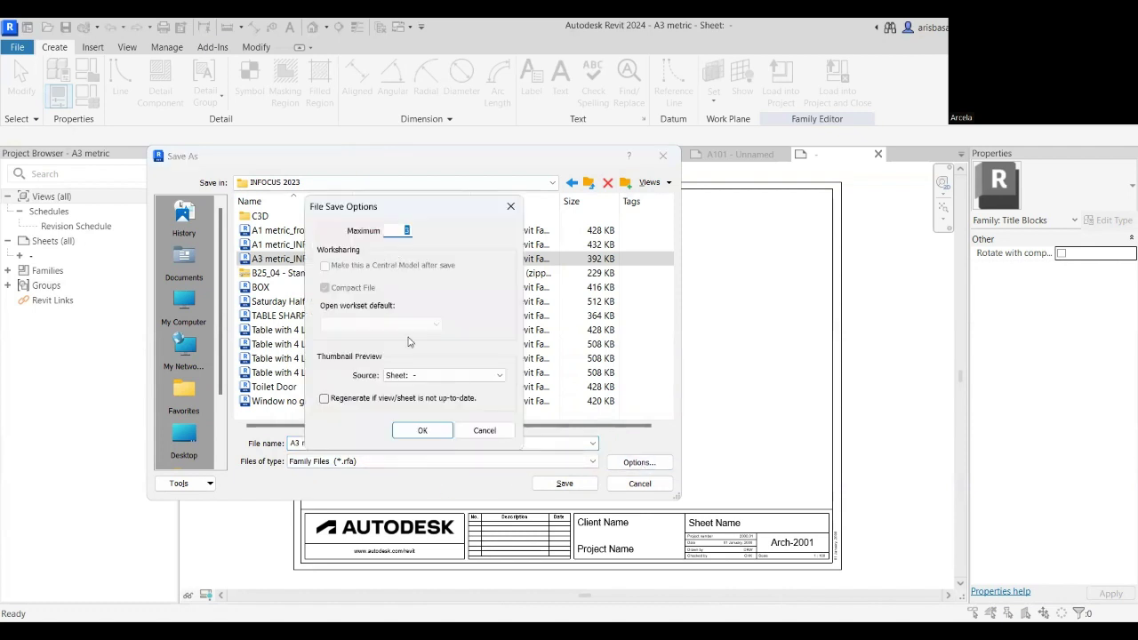
click(409, 430)
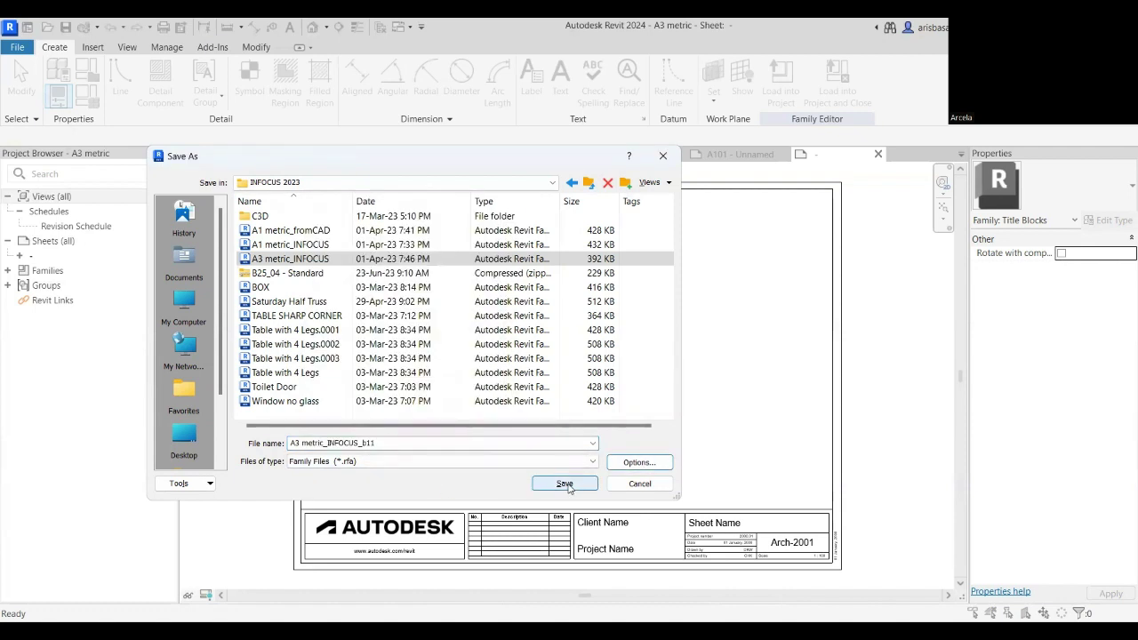
click(566, 484)
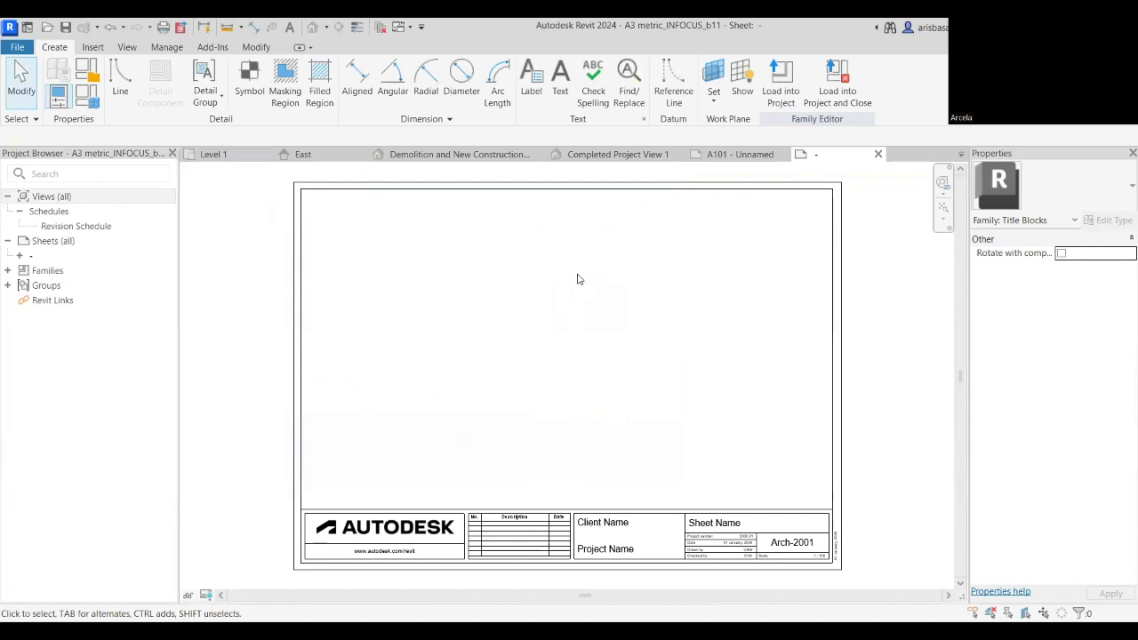
middle_drag(531, 355, 529, 305)
click(417, 459)
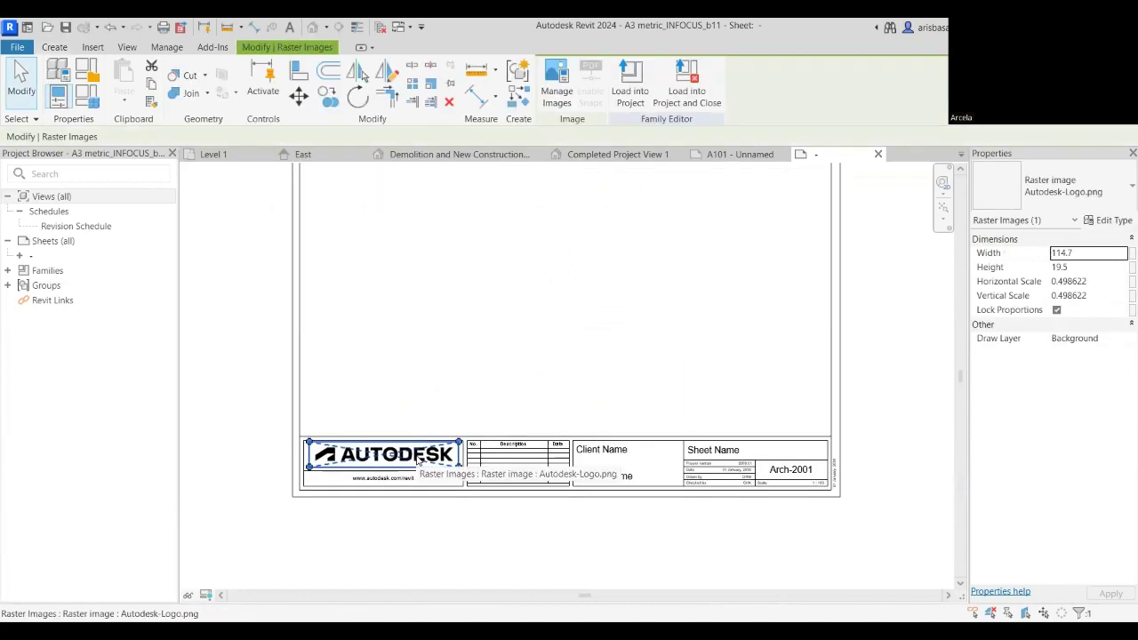
key(Delete)
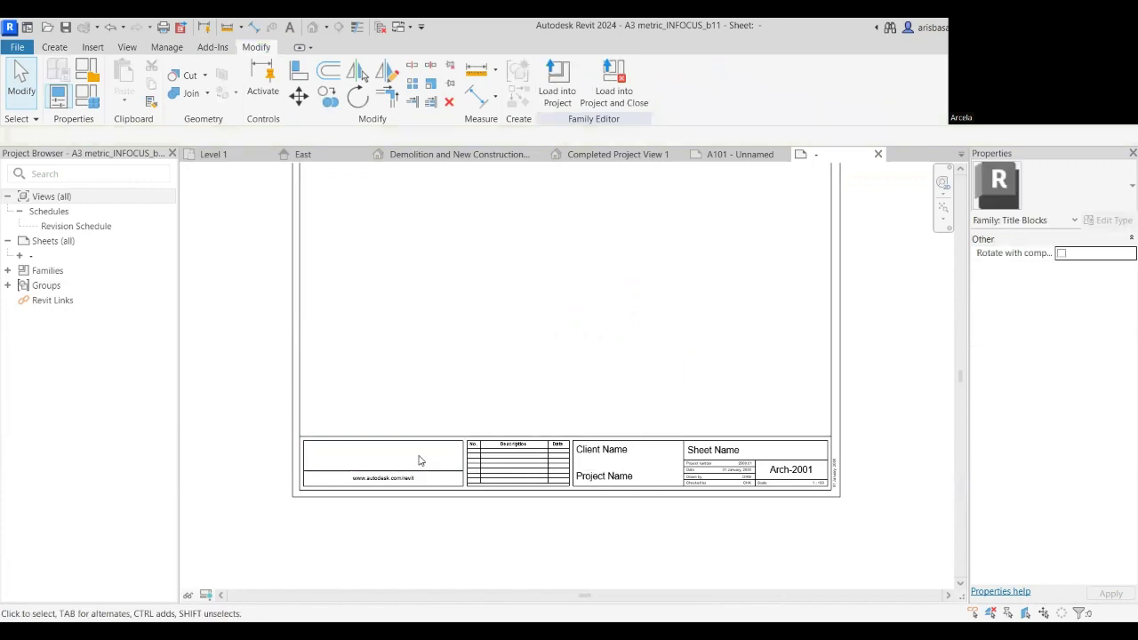
scroll(395, 480, up, 5)
click(394, 475)
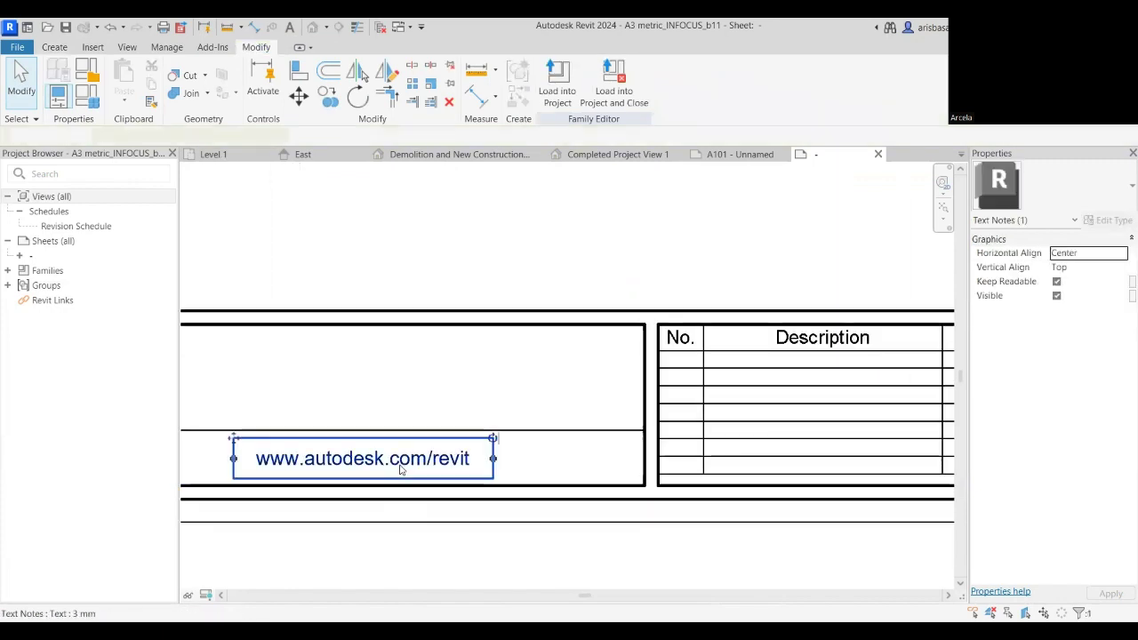
middle_drag(401, 473, 432, 432)
click(430, 435)
double_click(430, 436)
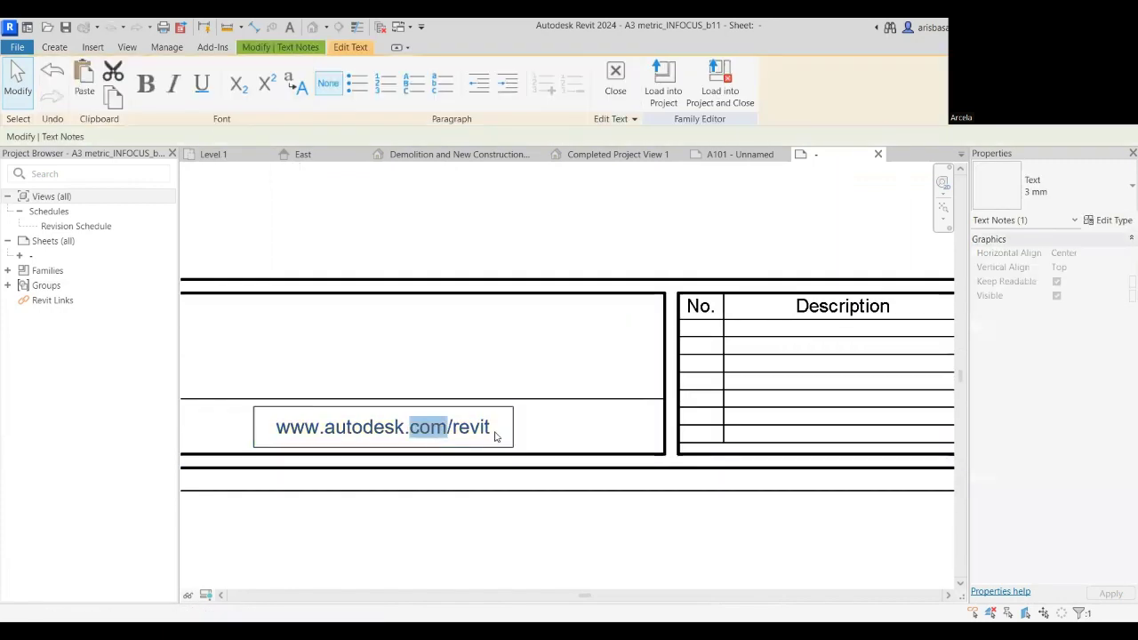
click(499, 437)
drag(495, 435, 273, 438)
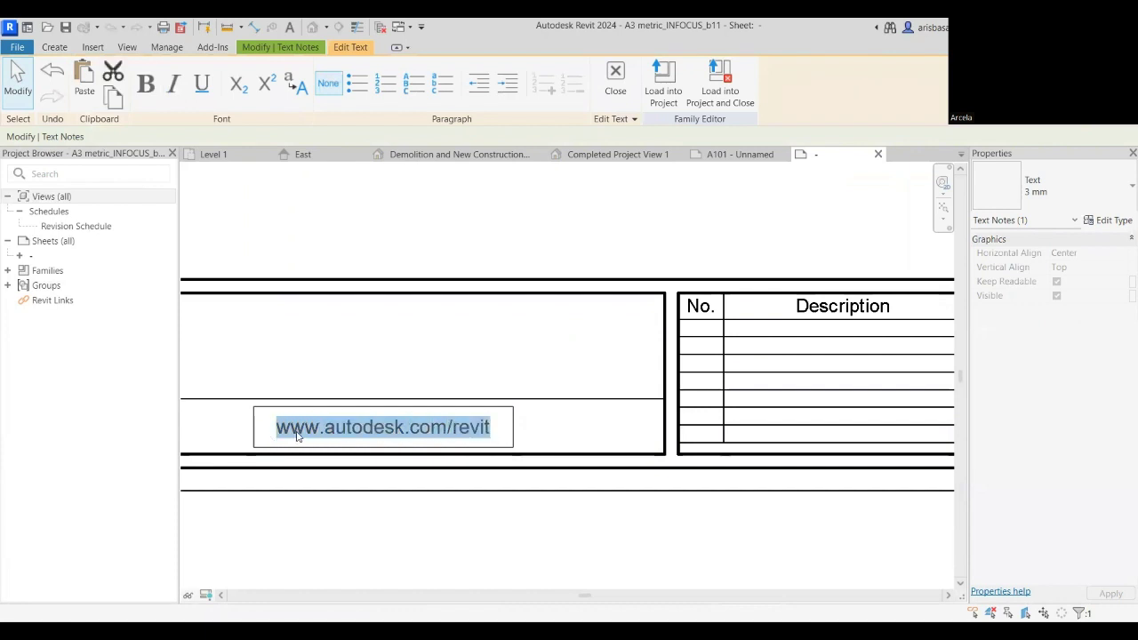
text(IN)
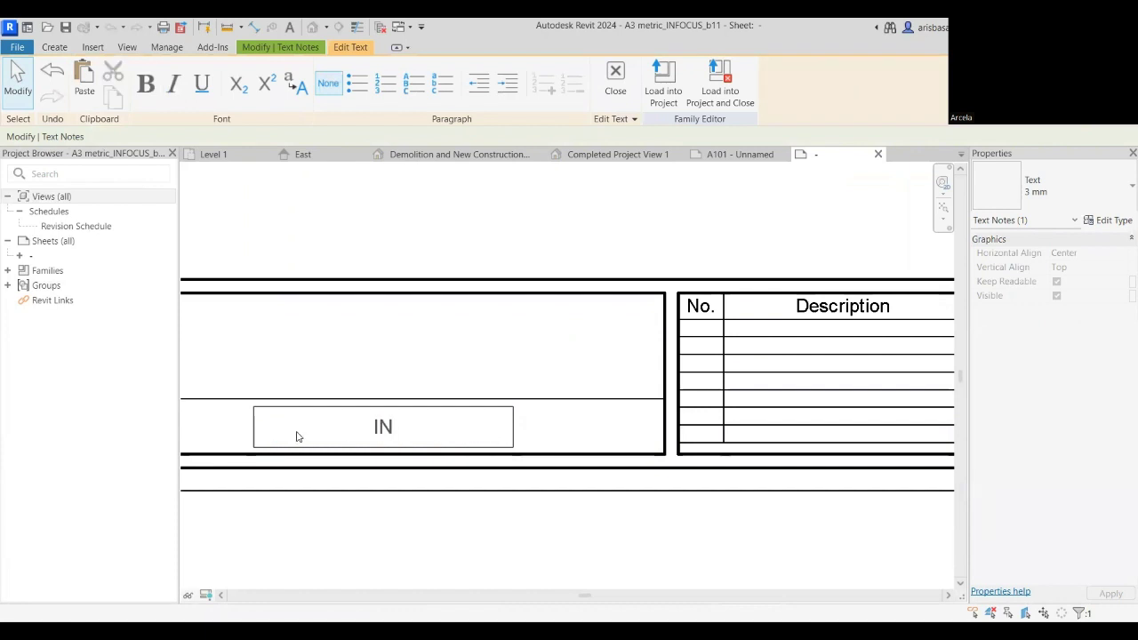
text(FOCUS TRA)
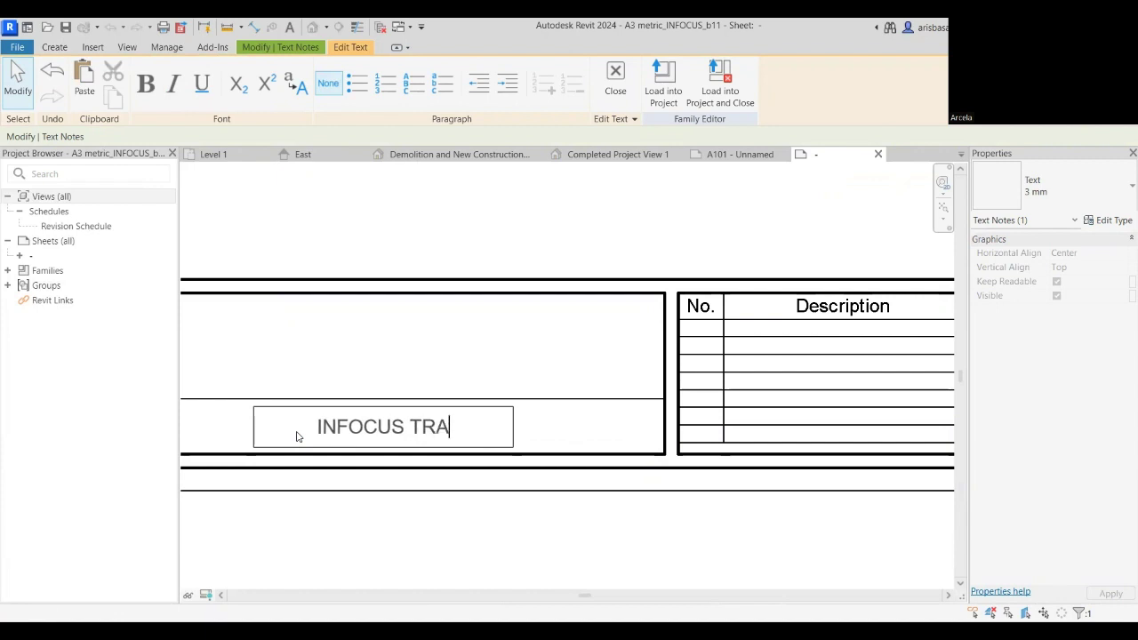
text(INING NCE)
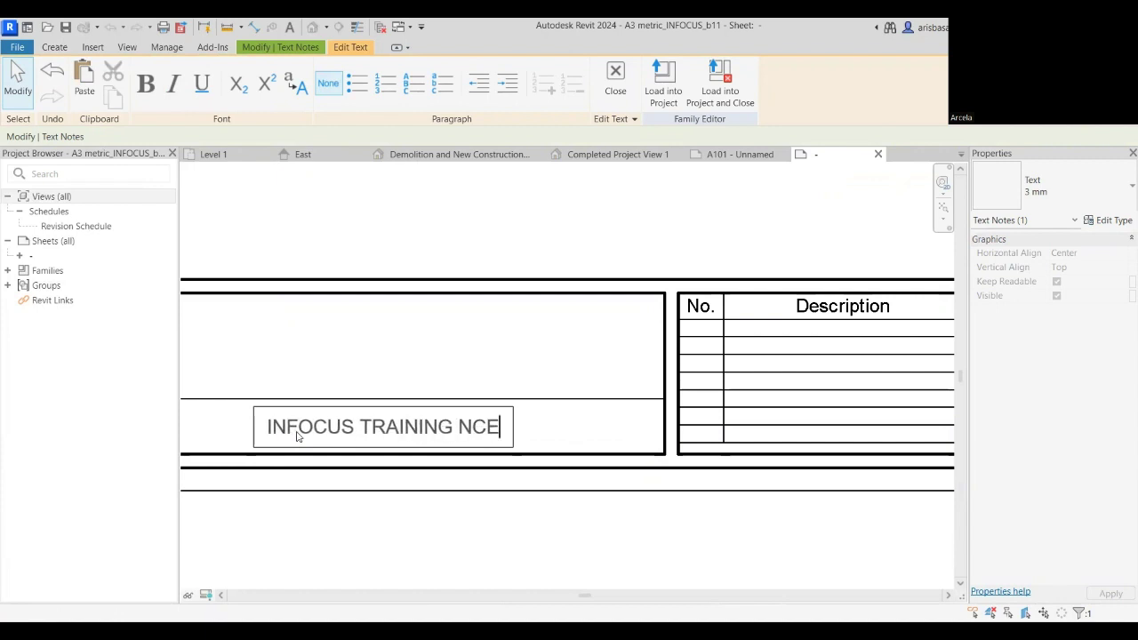
text(N)
key(BackSpace)
key(BackSpace)
key(BackSpace)
key(BackSpace)
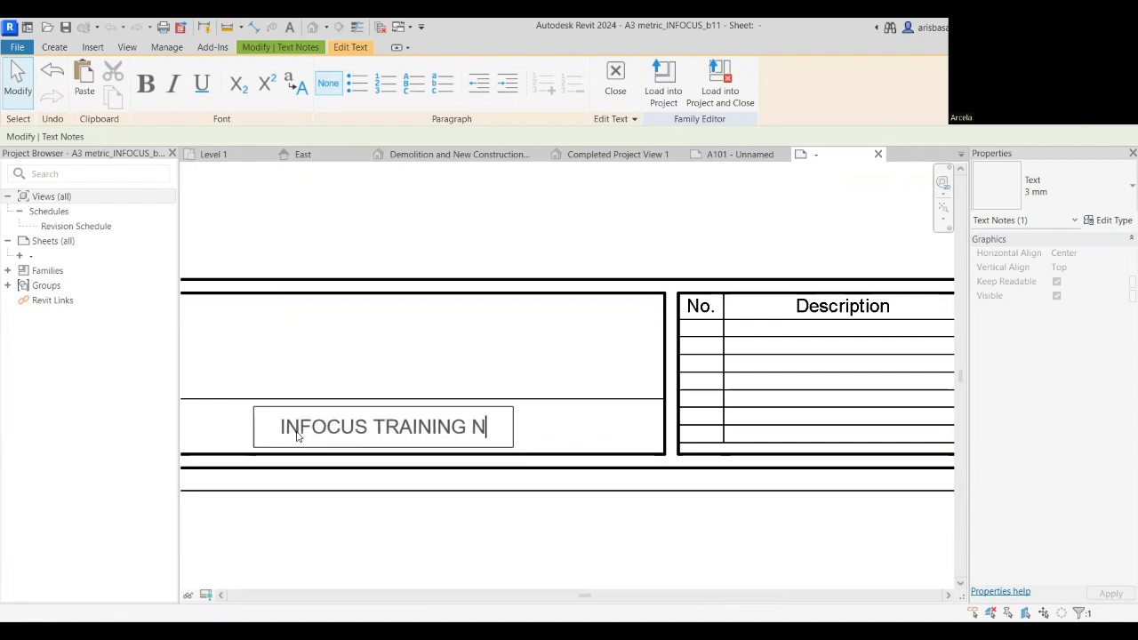
text(CENTE)
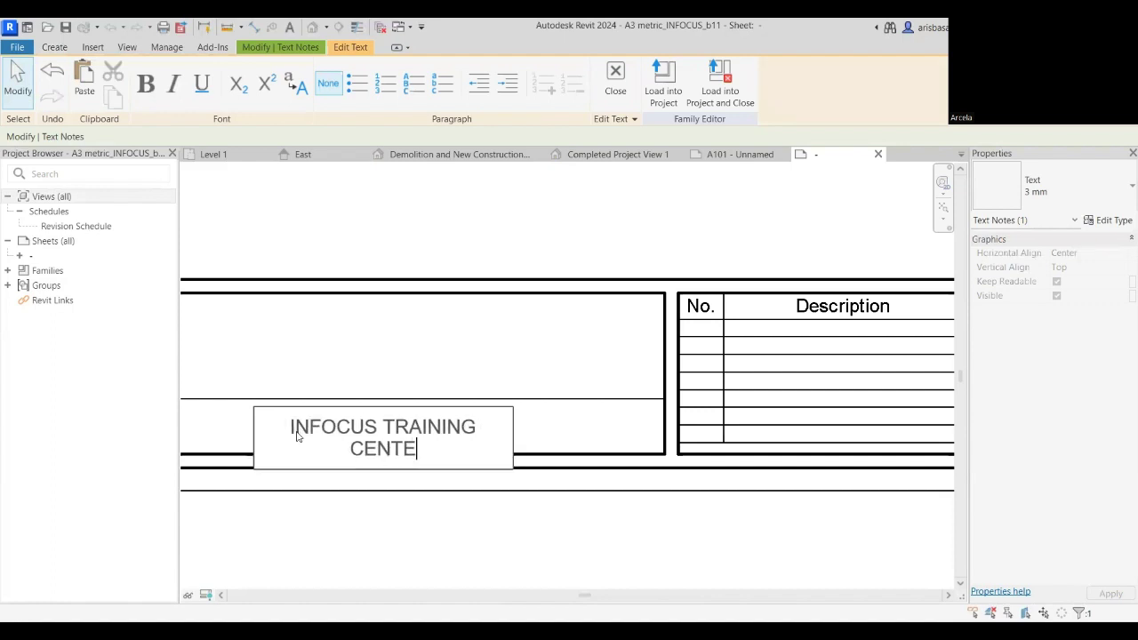
key(BackSpace)
text(RE)
click(572, 415)
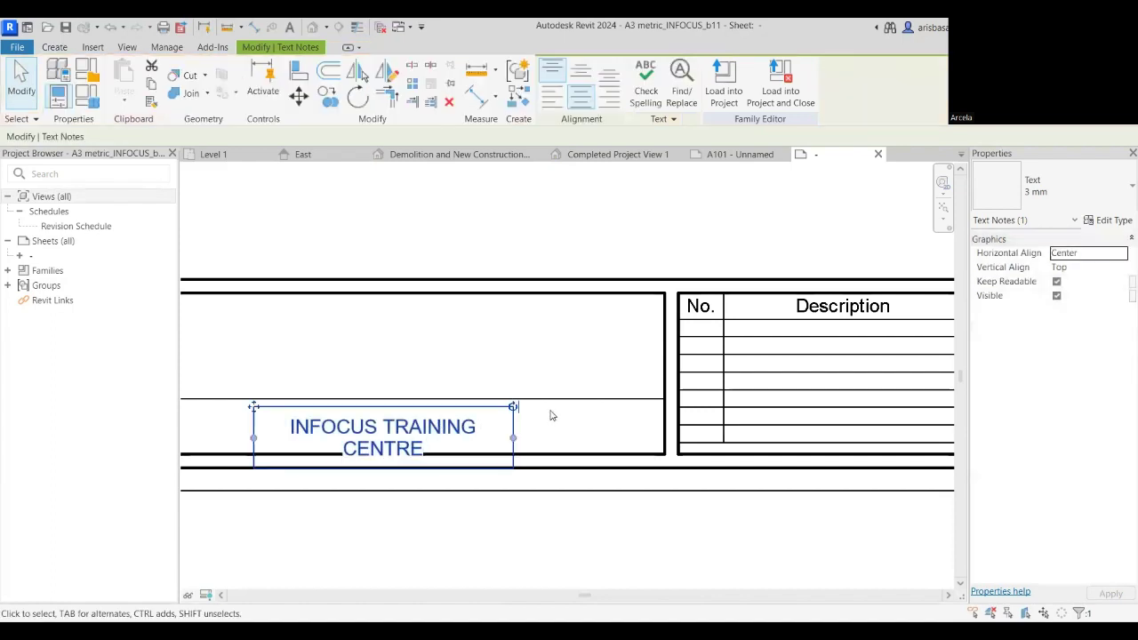
drag(513, 437, 572, 441)
scroll(431, 429, down, 2)
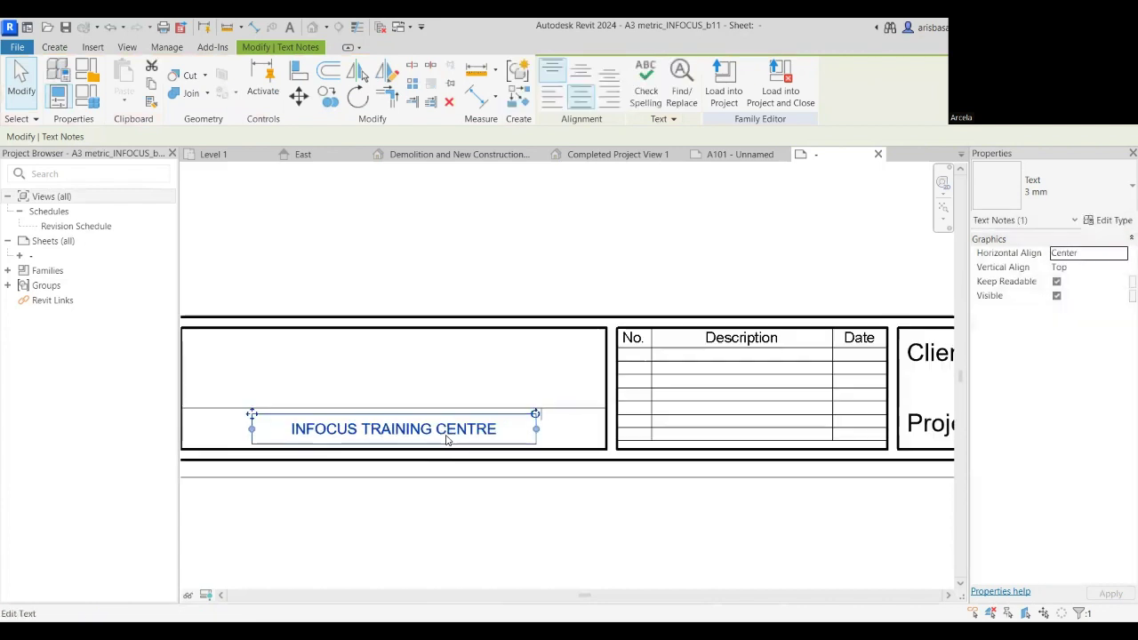
middle_drag(435, 431, 472, 416)
click(474, 496)
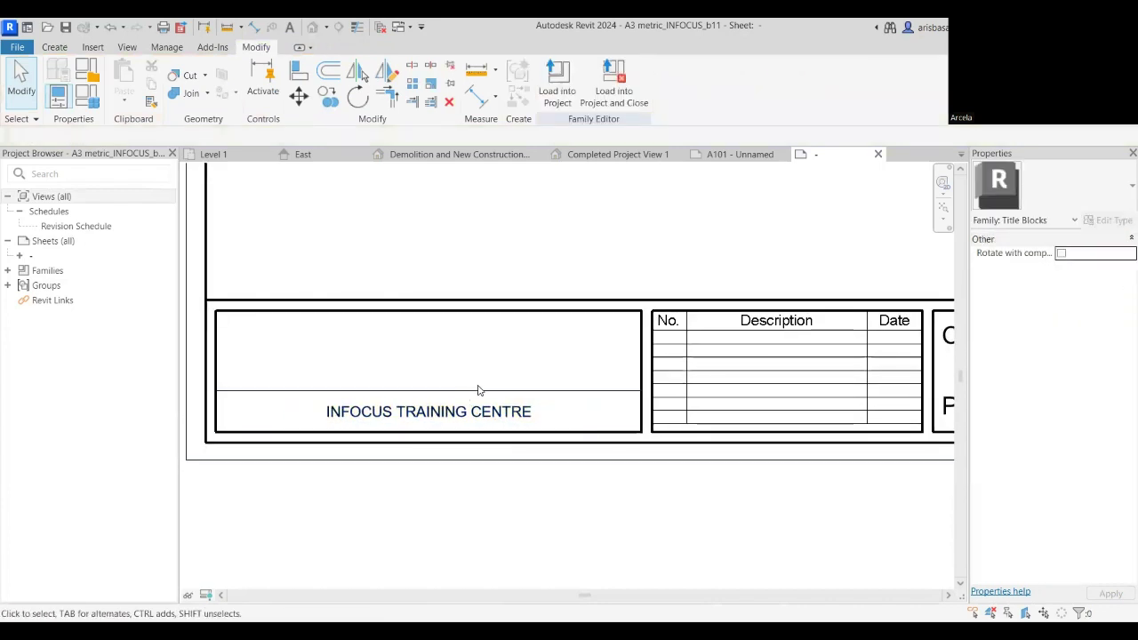
click(483, 391)
key(Escape)
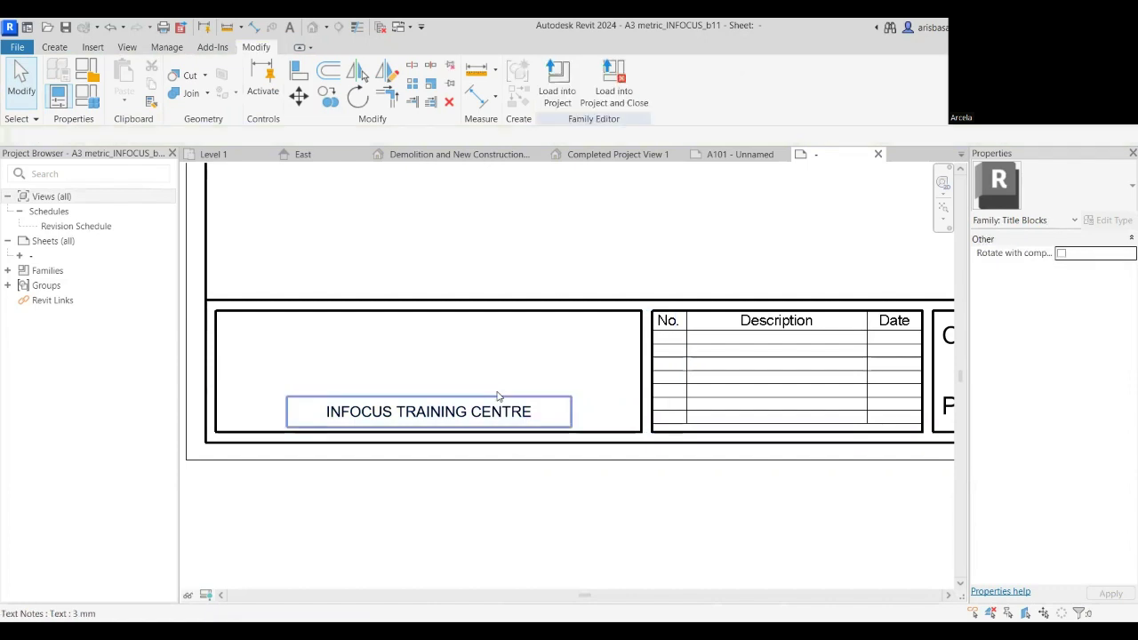
scroll(373, 427, down, 2)
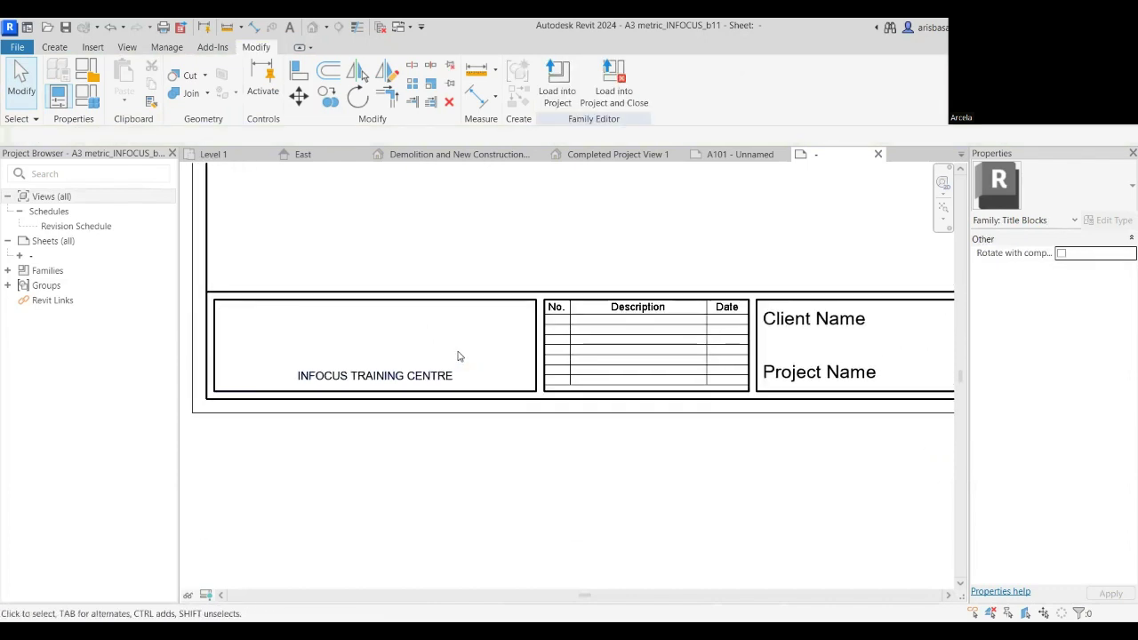
scroll(347, 305, up, 2)
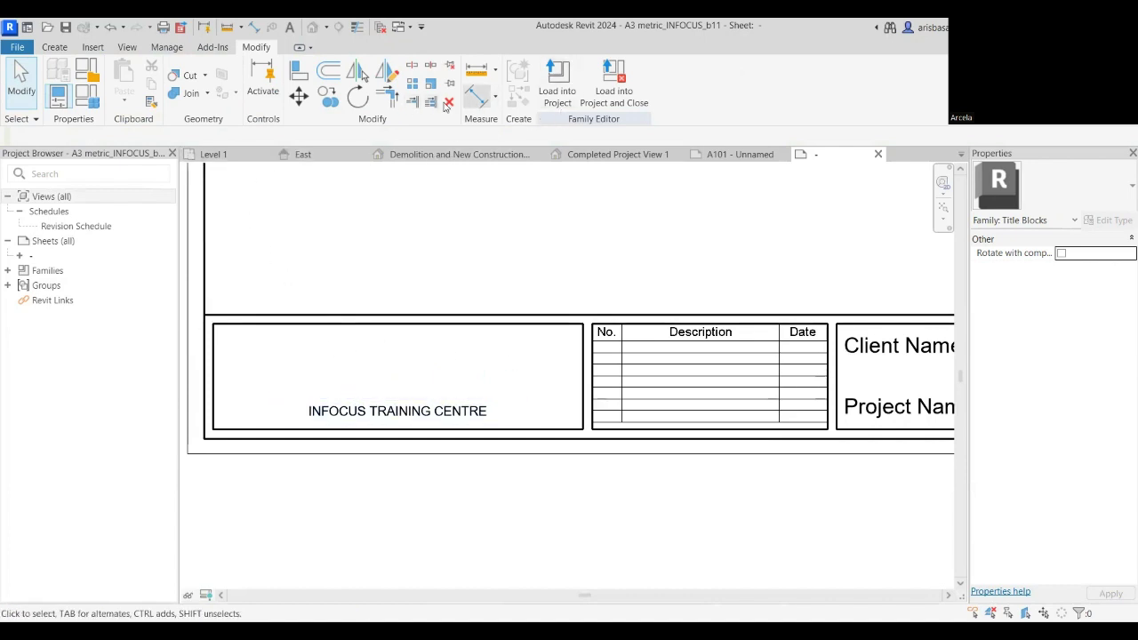
Start Import Image and browse through Documents and Downloads to the Pictures folder.
click(93, 46)
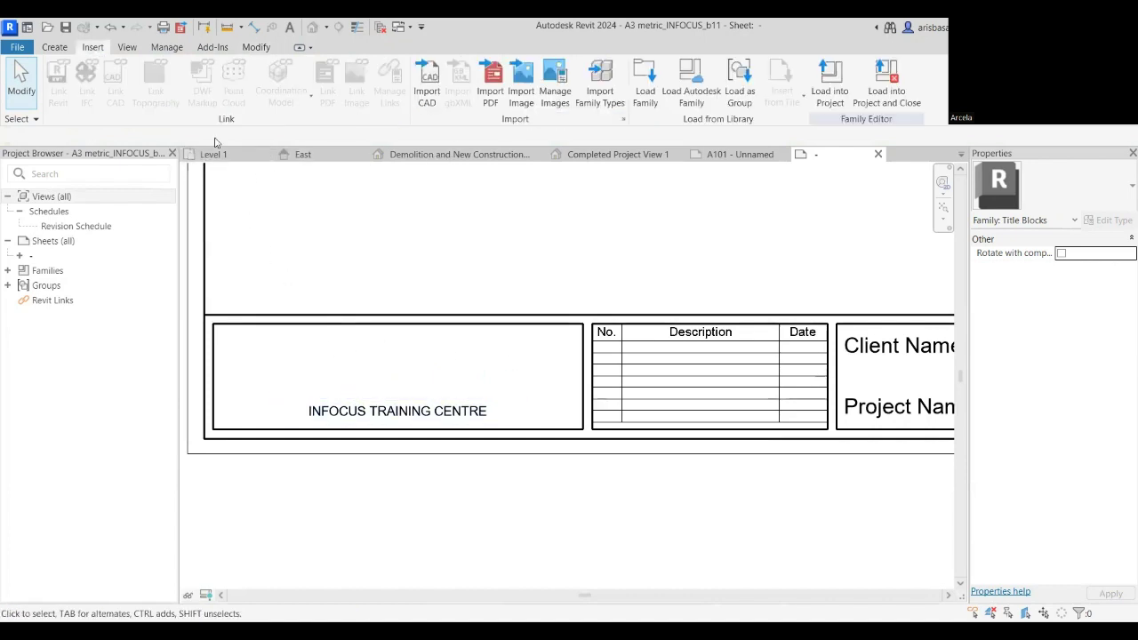
click(522, 102)
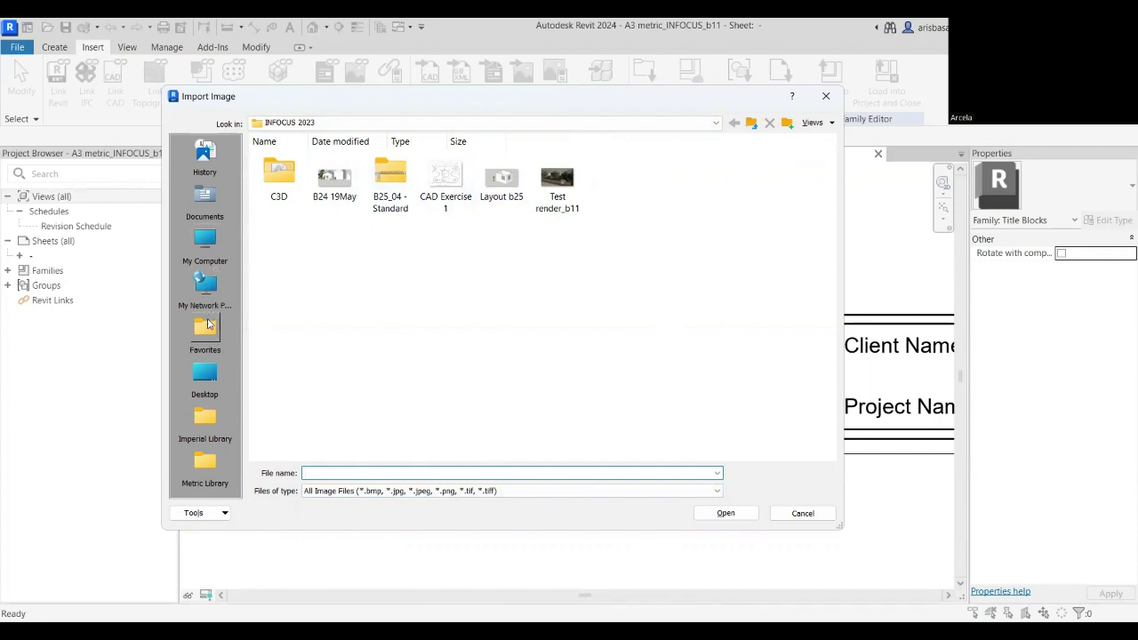
click(206, 203)
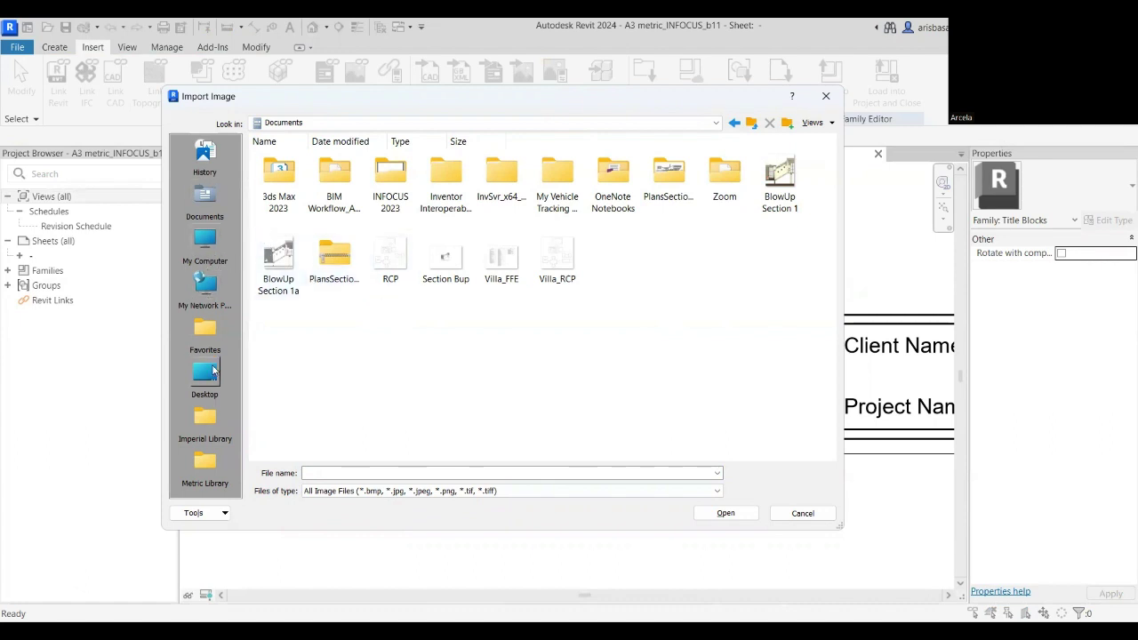
click(507, 123)
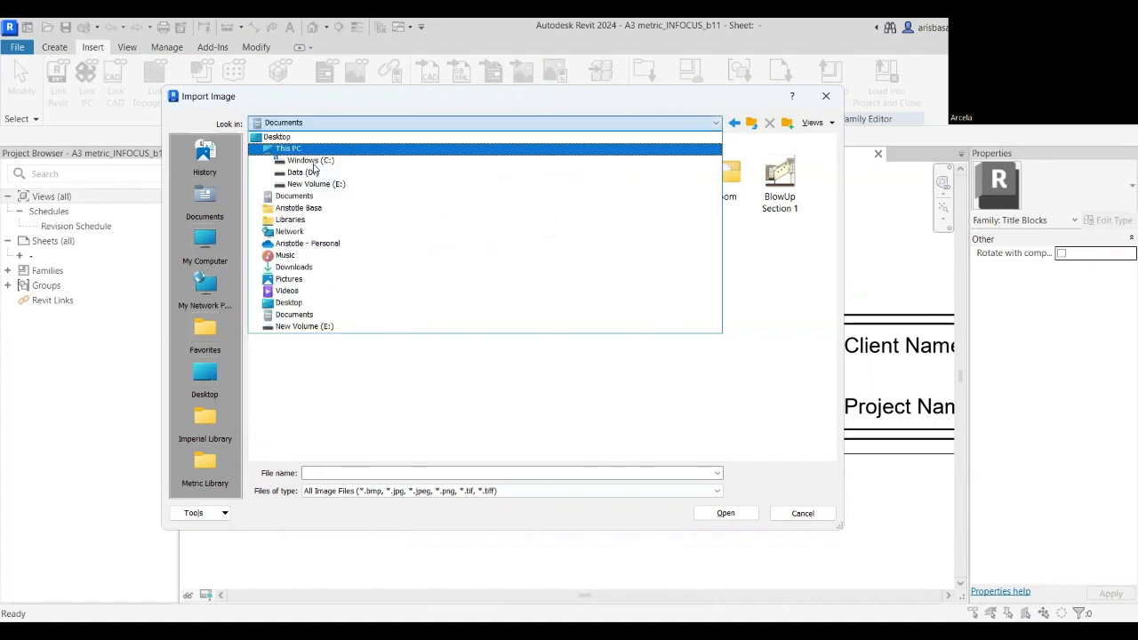
click(296, 267)
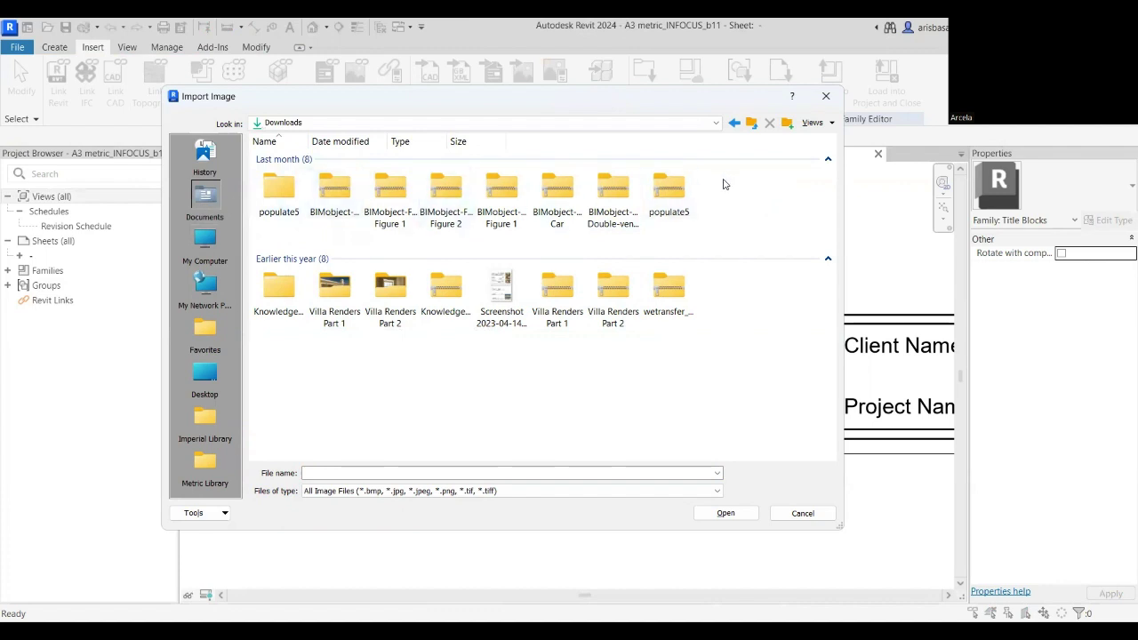
click(716, 122)
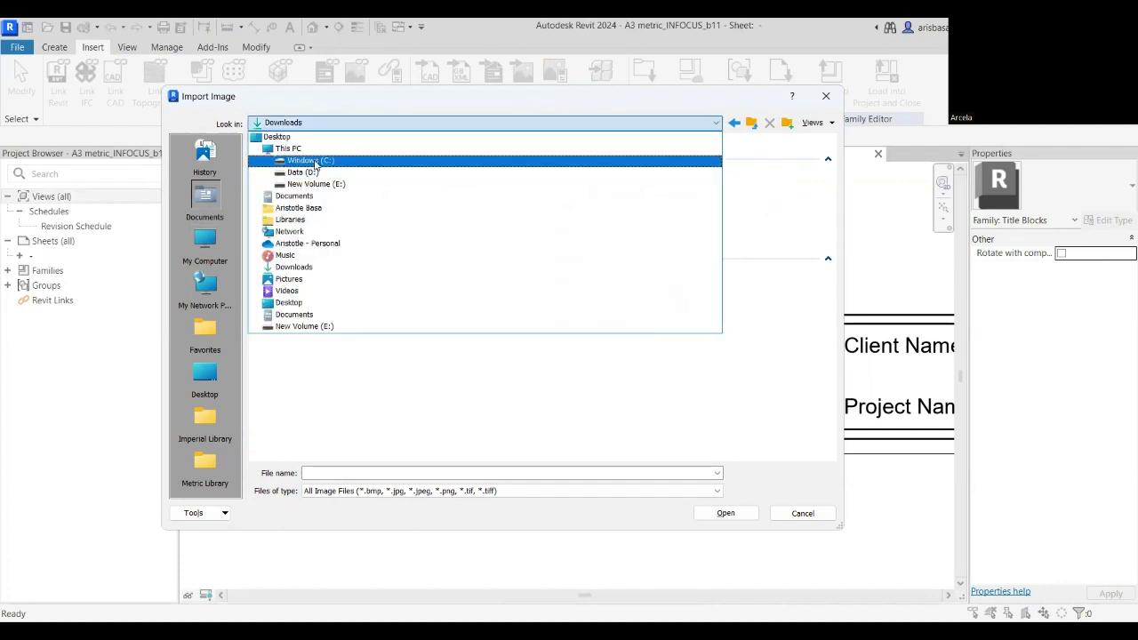
click(304, 280)
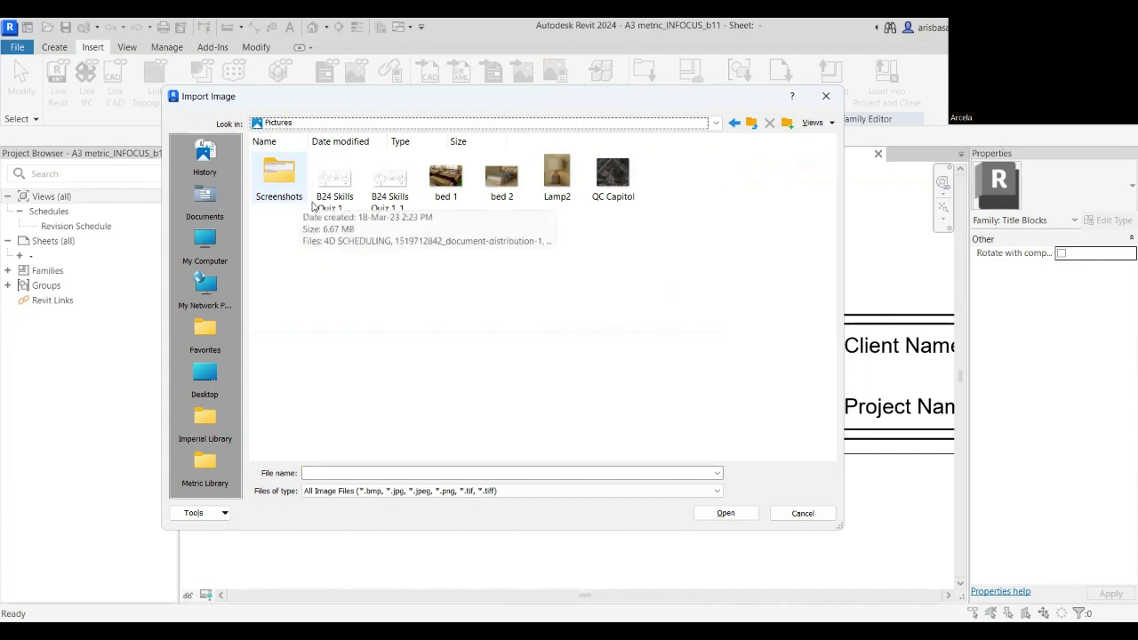
Select OIP.jpg from Pictures > Screenshots and open it for placement.
click(458, 185)
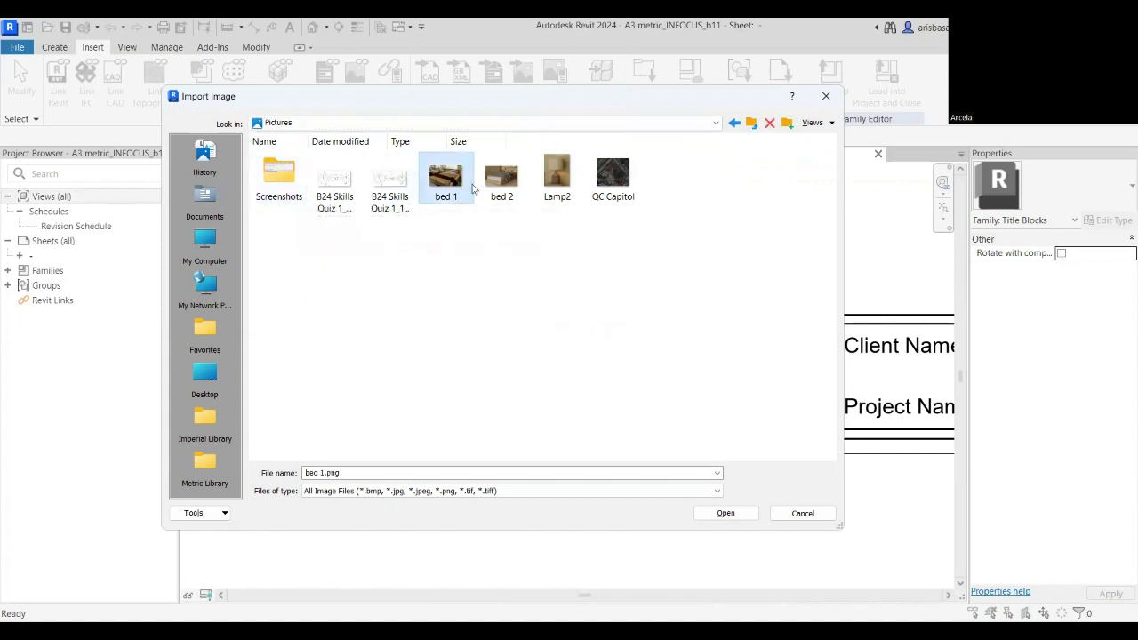
click(516, 190)
click(574, 186)
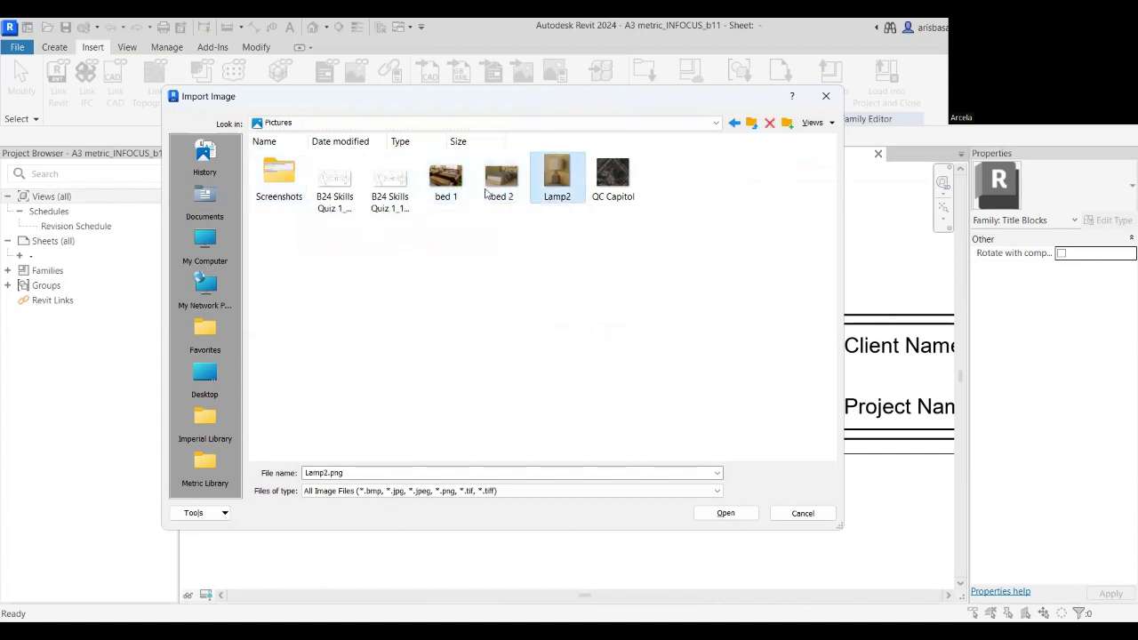
double_click(292, 189)
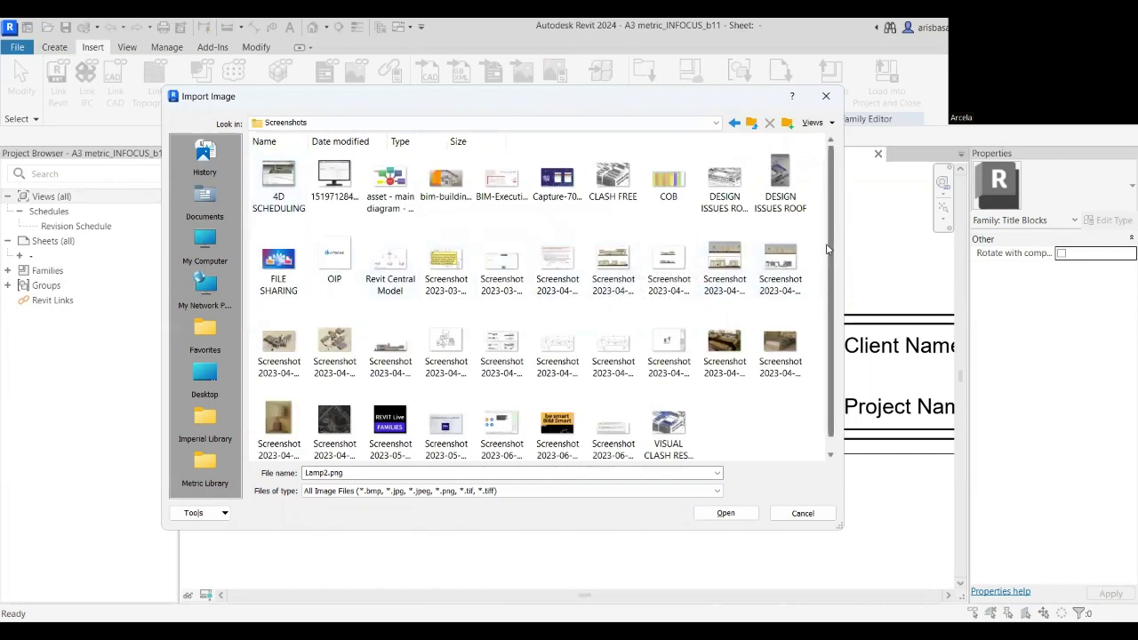
click(341, 252)
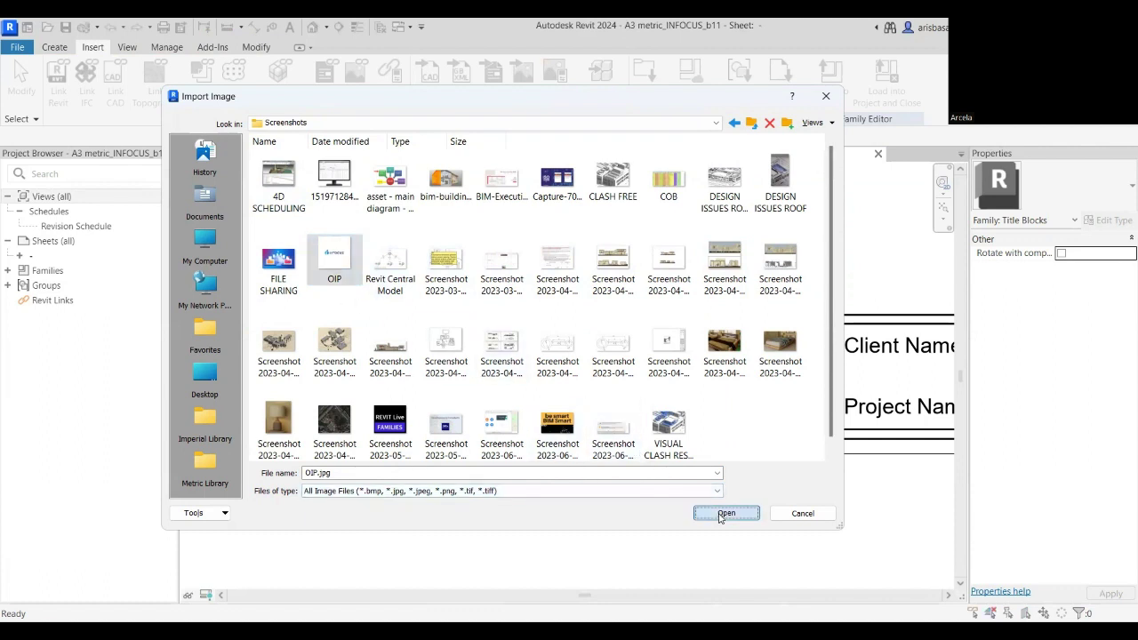
click(721, 515)
Place the OIP.jpg logo on the sheet and move it over the title block's left panel.
scroll(467, 371, down, 3)
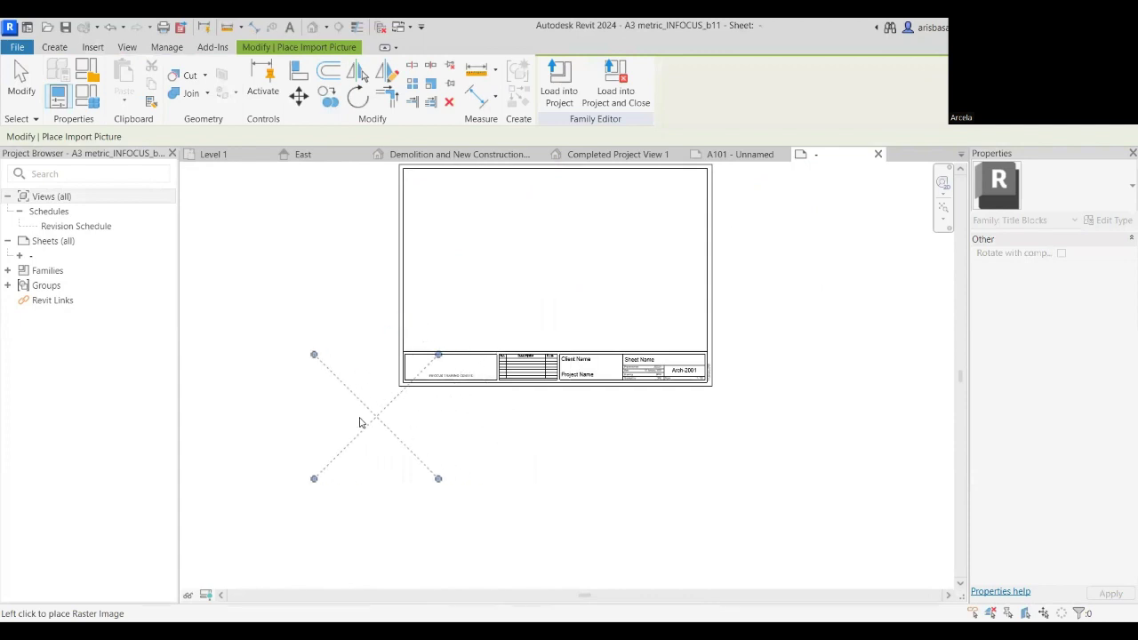
click(352, 419)
scroll(429, 457, up, 2)
middle_drag(429, 461, 583, 437)
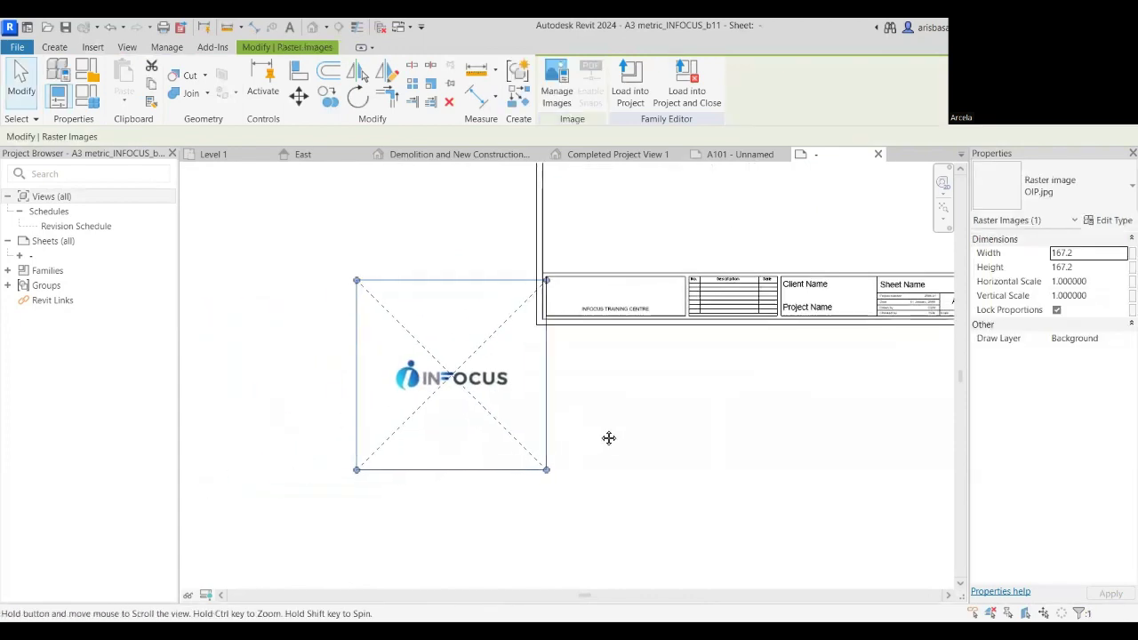
drag(457, 388, 622, 304)
Scale the logo down from 137.8 to 107.8 wide and settle it inside the left panel.
scroll(600, 347, up, 3)
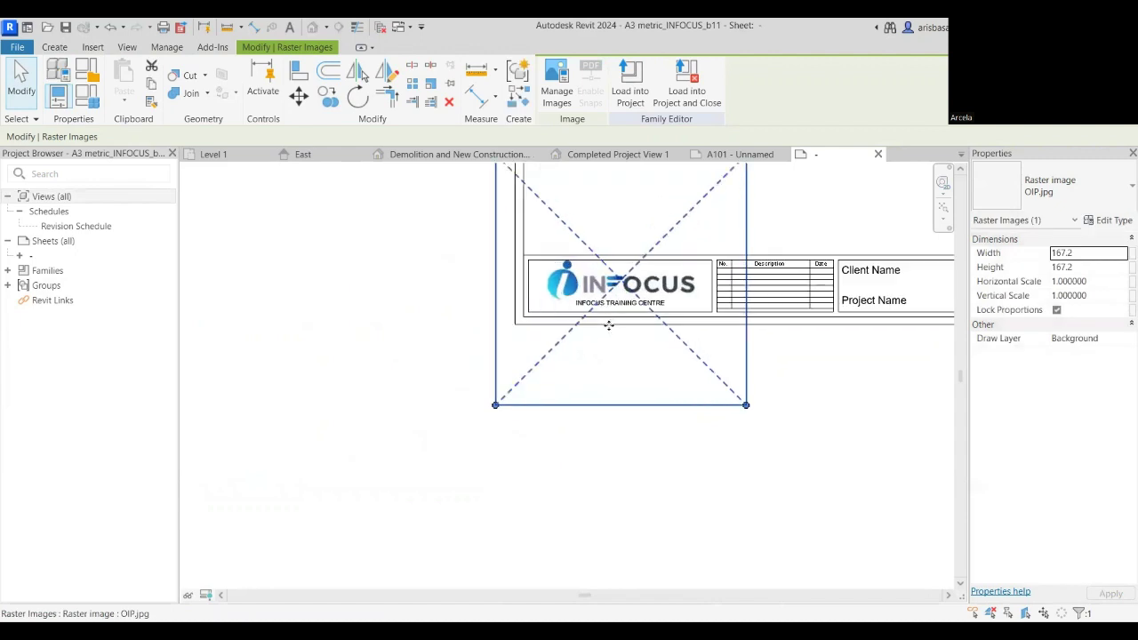
scroll(546, 406, down, 2)
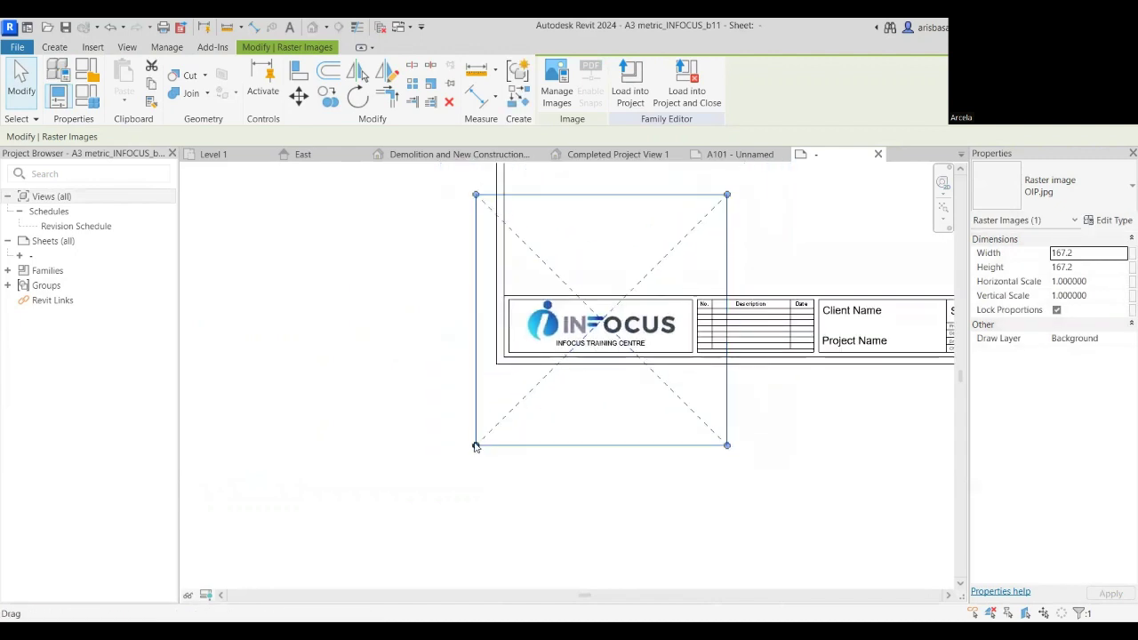
drag(476, 445, 521, 400)
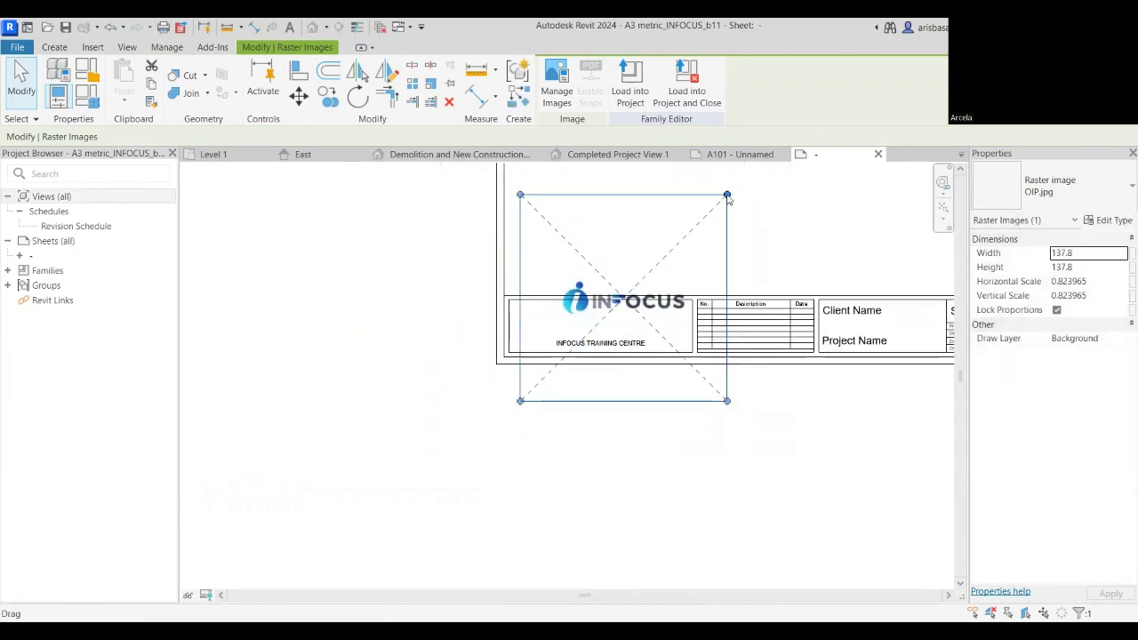
drag(726, 195, 682, 240)
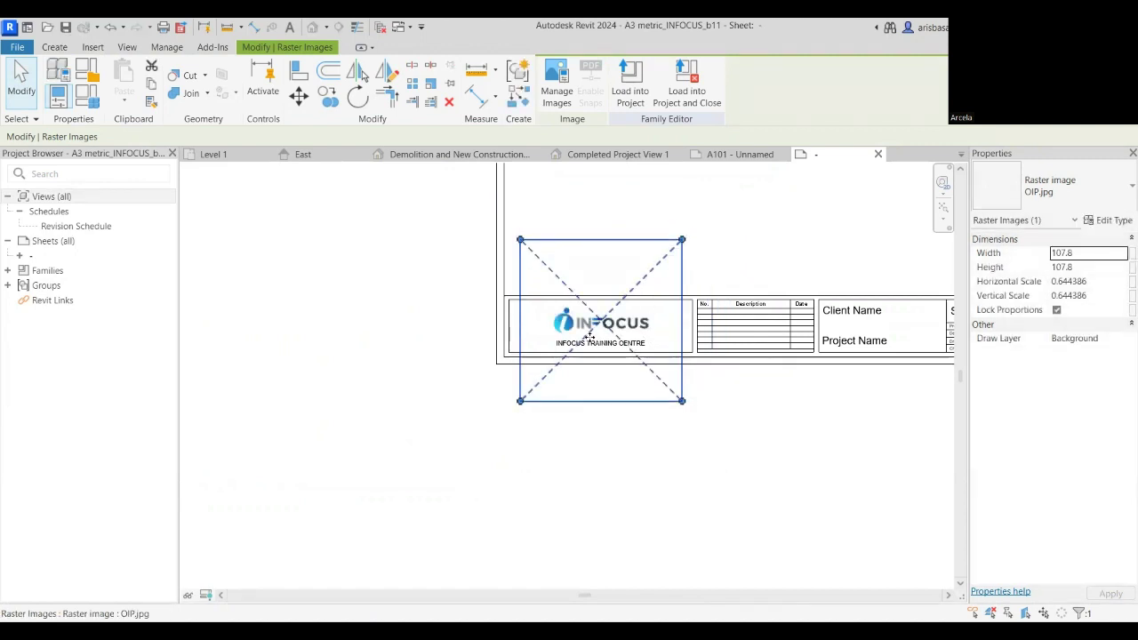
scroll(591, 334, up, 1)
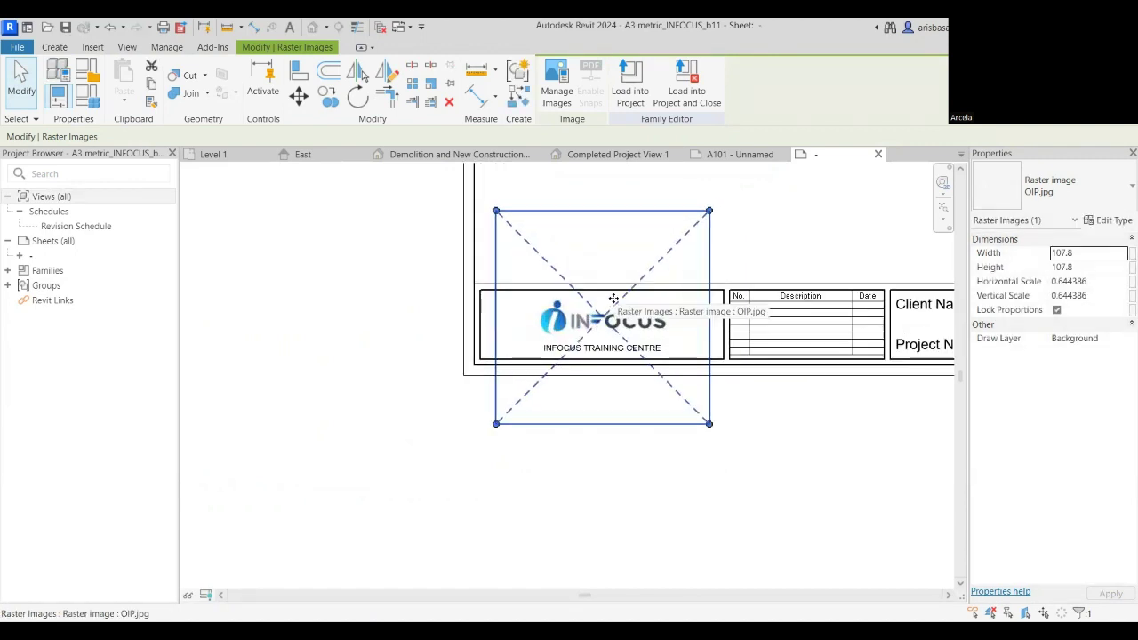
mouse_move(614, 308)
mouse_down()
mouse_move(614, 287)
mouse_move(613, 322)
mouse_up()
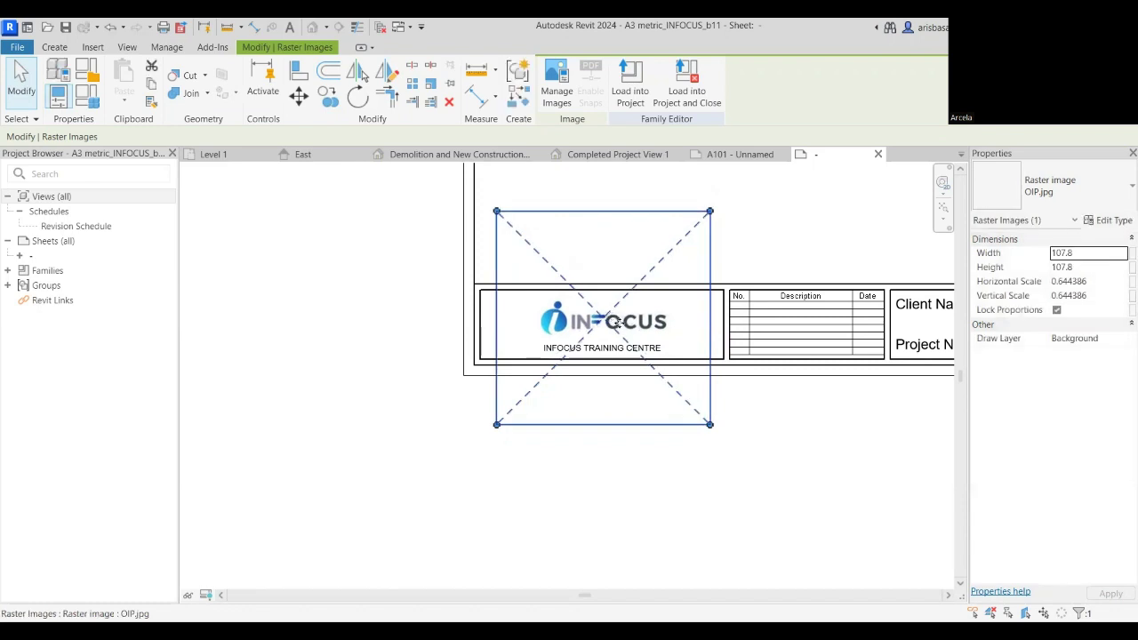
click(675, 444)
scroll(635, 424, down, 1)
middle_drag(636, 424, 462, 421)
scroll(500, 399, up, 1)
scroll(500, 400, down, 1)
scroll(480, 414, down, 1)
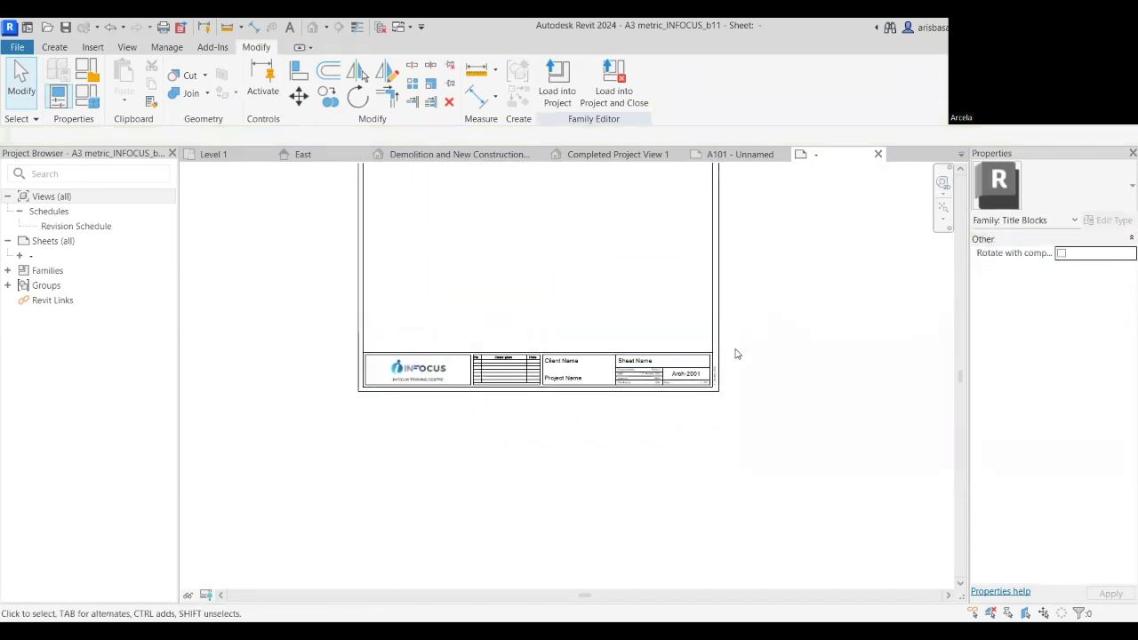
scroll(757, 330, up, 2)
middle_drag(773, 338, 865, 378)
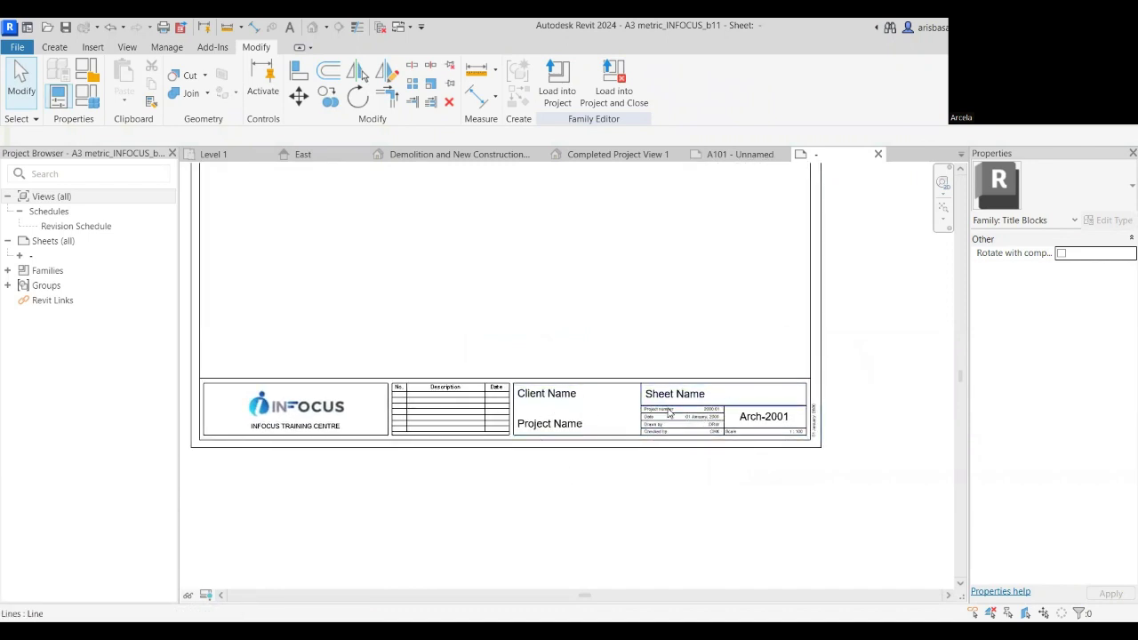
scroll(693, 430, up, 3)
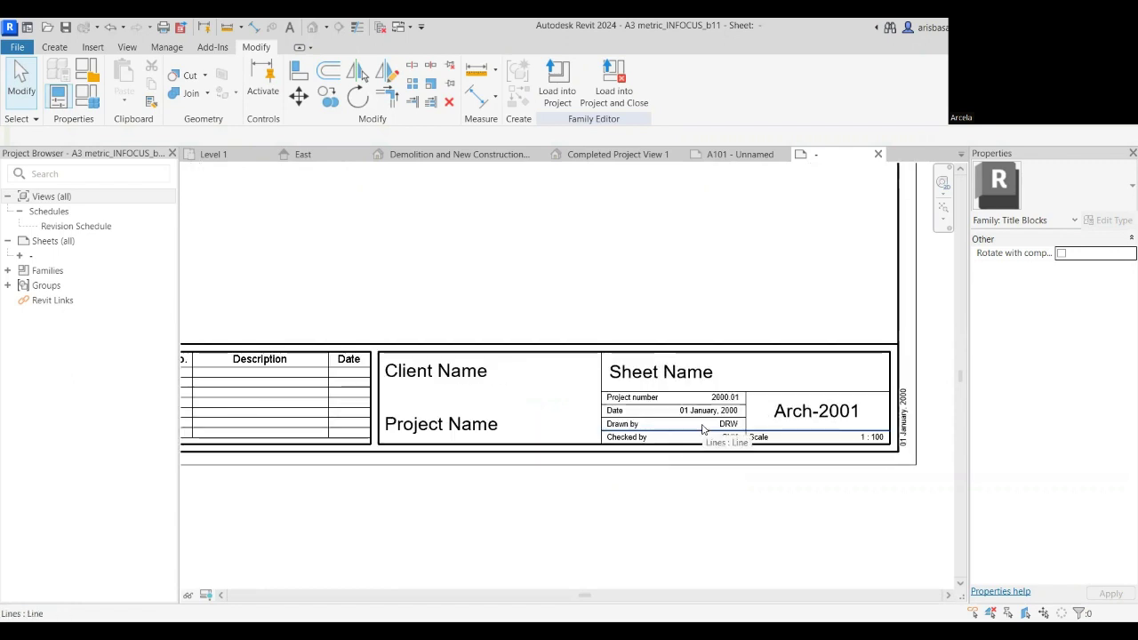
scroll(587, 418, down, 4)
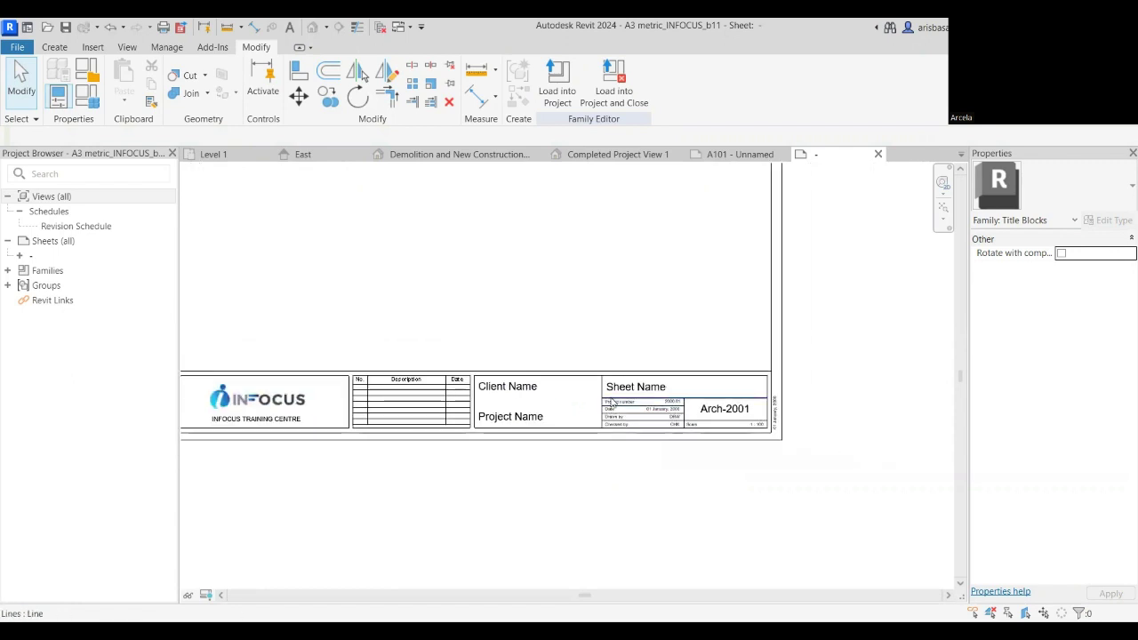
scroll(569, 442, up, 1)
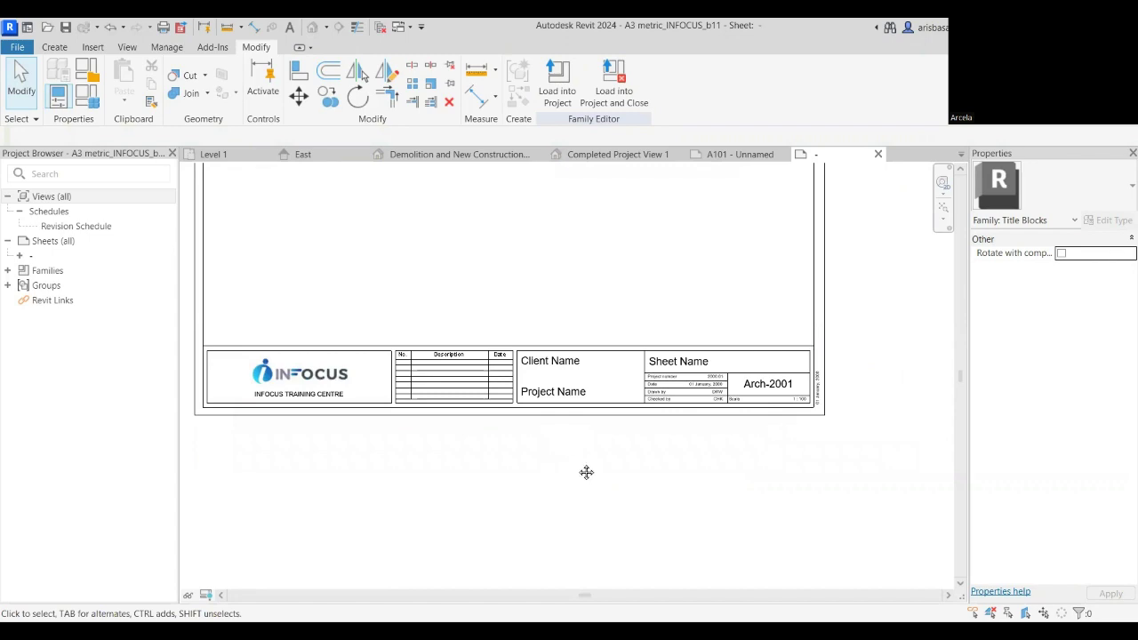
middle_drag(586, 472, 595, 483)
scroll(578, 458, down, 1)
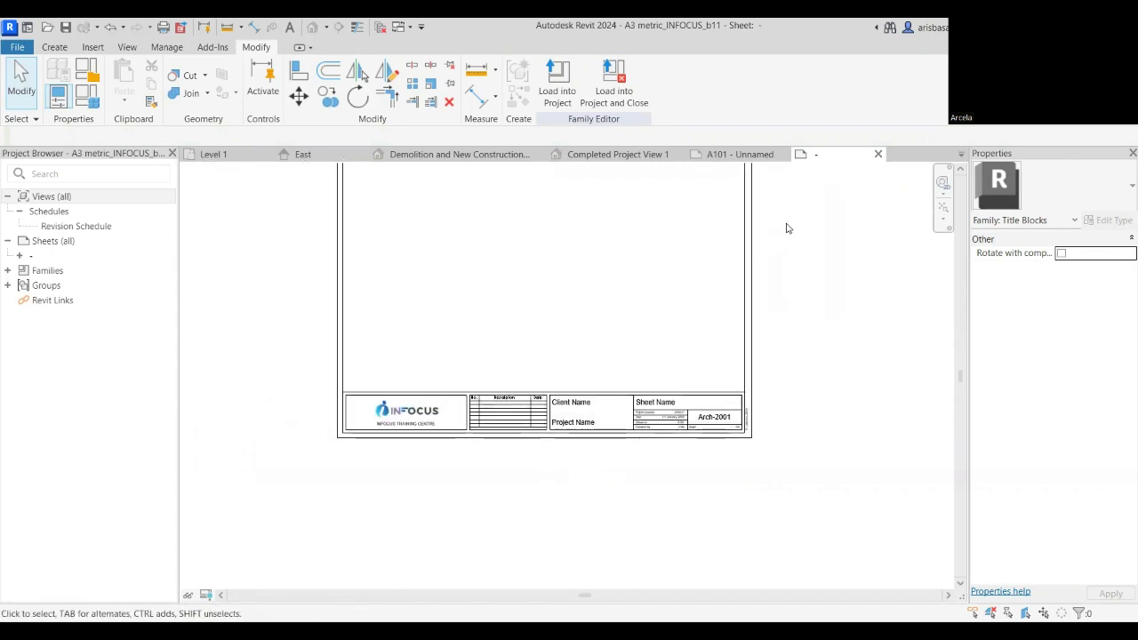
scroll(581, 414, up, 5)
middle_drag(561, 412, 466, 326)
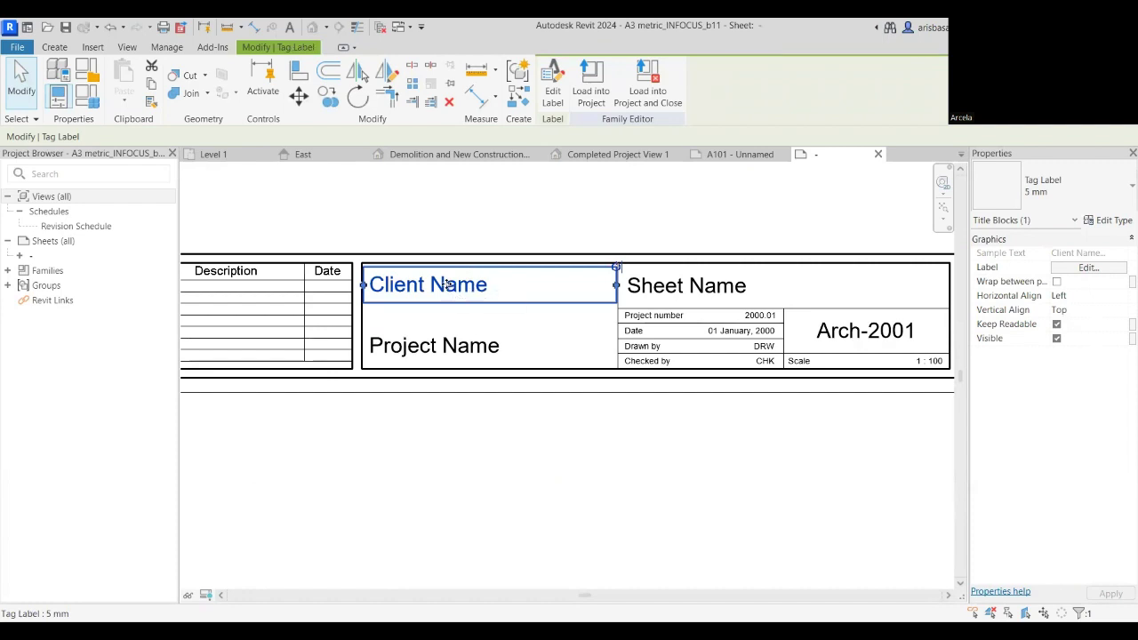
click(542, 445)
scroll(564, 426, down, 5)
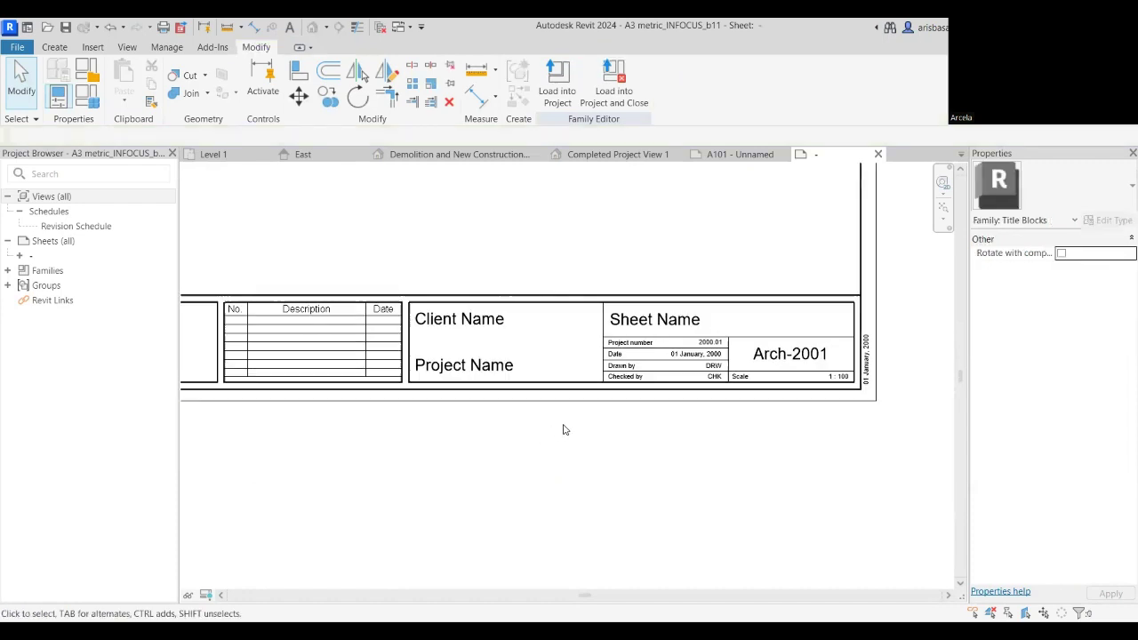
middle_drag(562, 434, 571, 478)
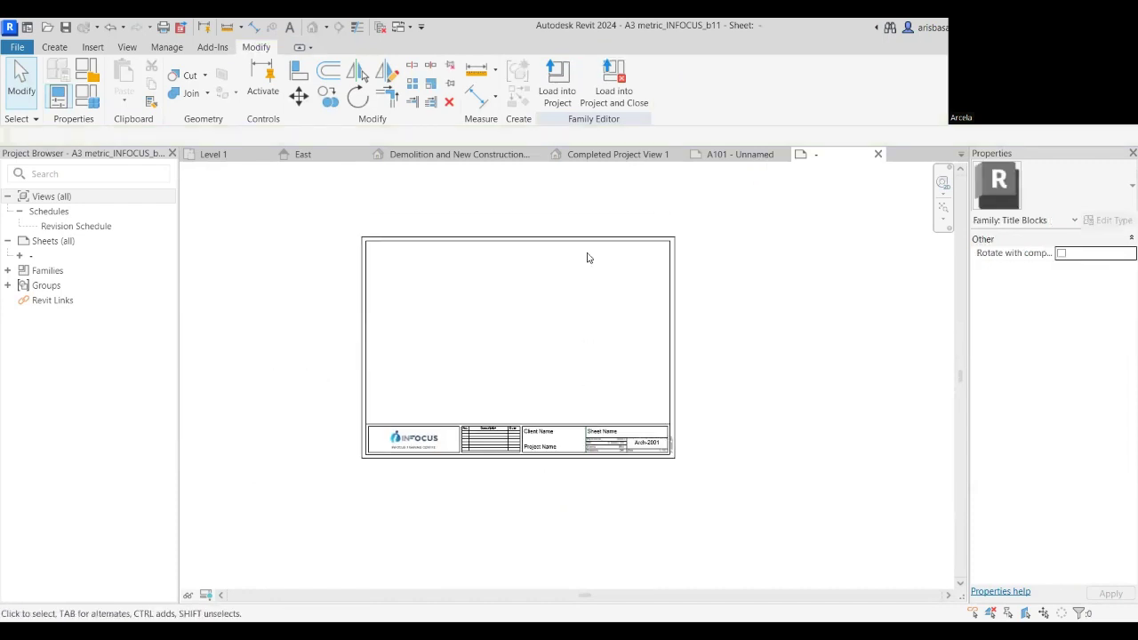
Load the edited title block into B11_PHASING, saving changes, then view sheet A101's title block.
click(605, 105)
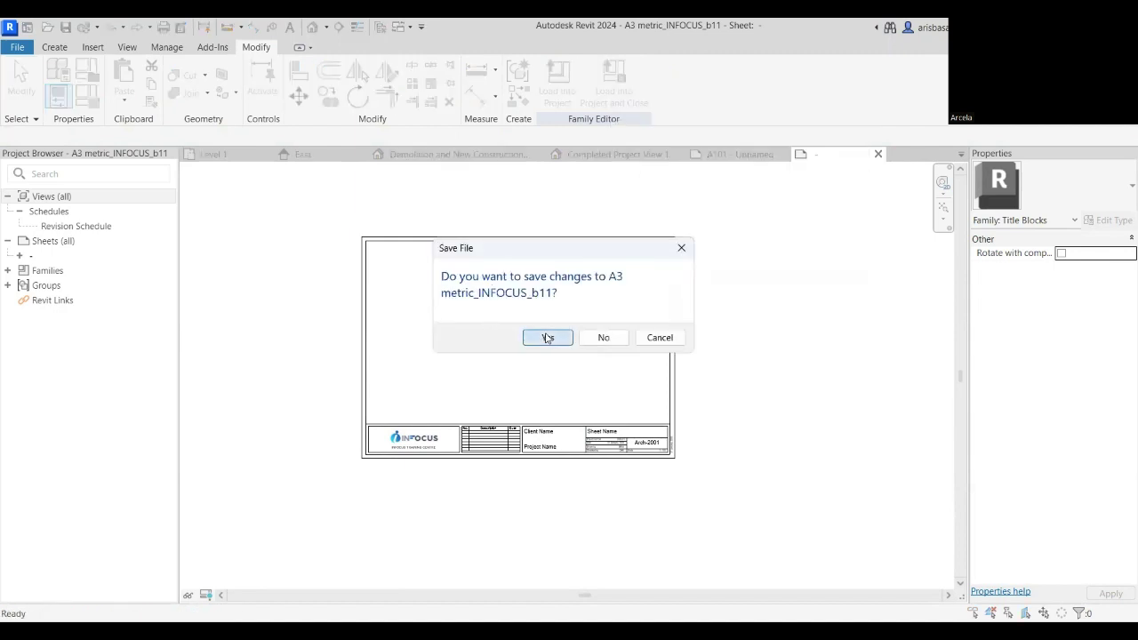
click(548, 338)
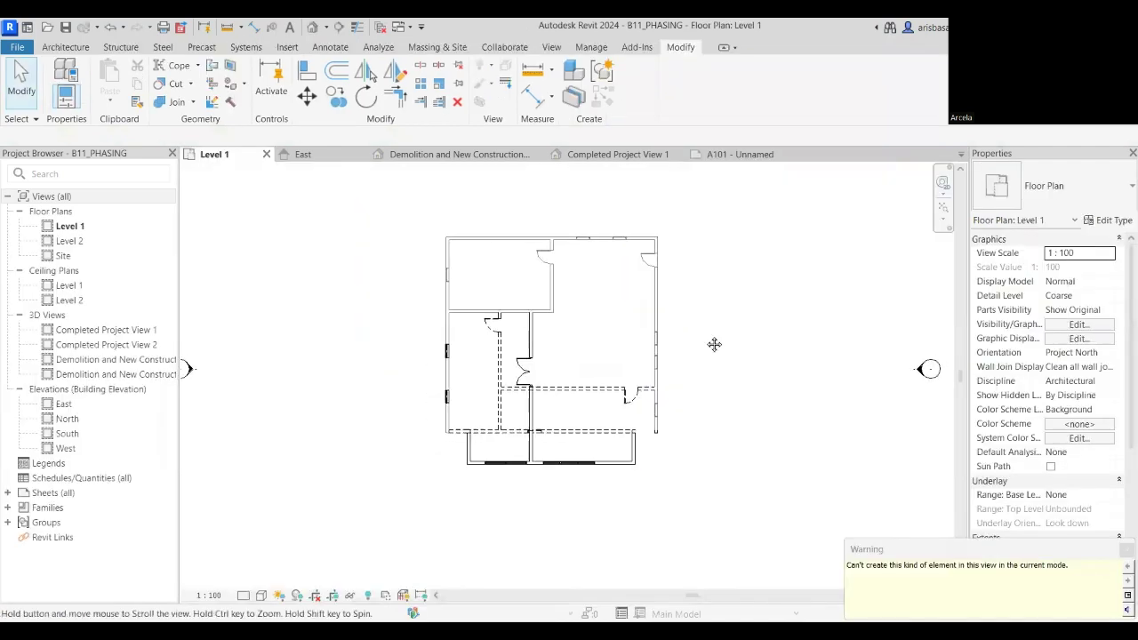
click(738, 154)
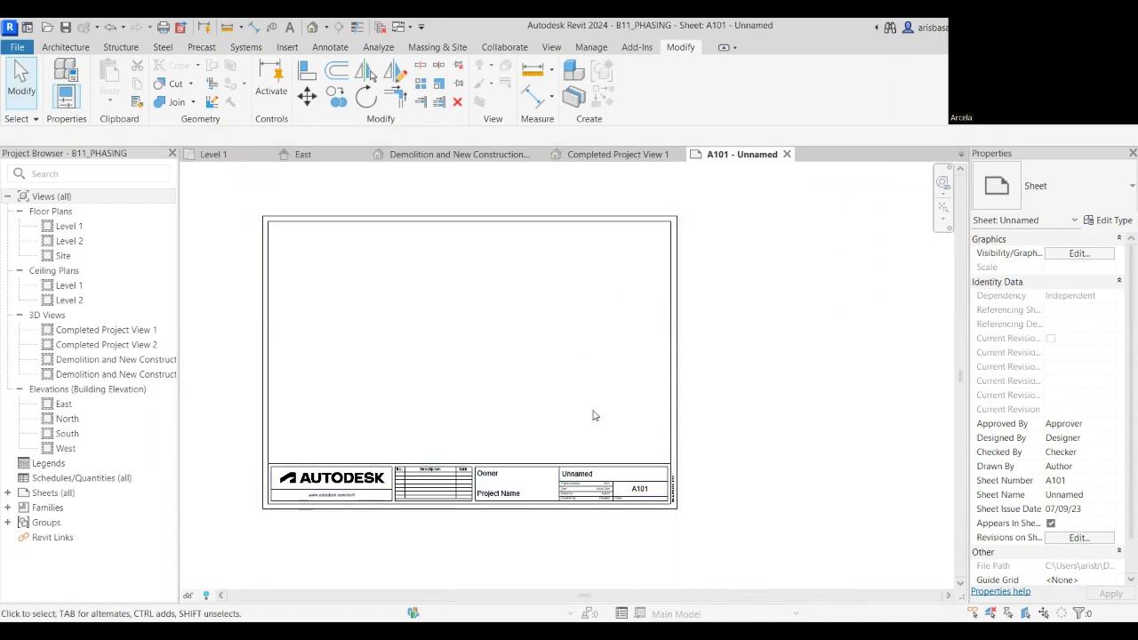
scroll(635, 521, up, 3)
scroll(636, 521, down, 3)
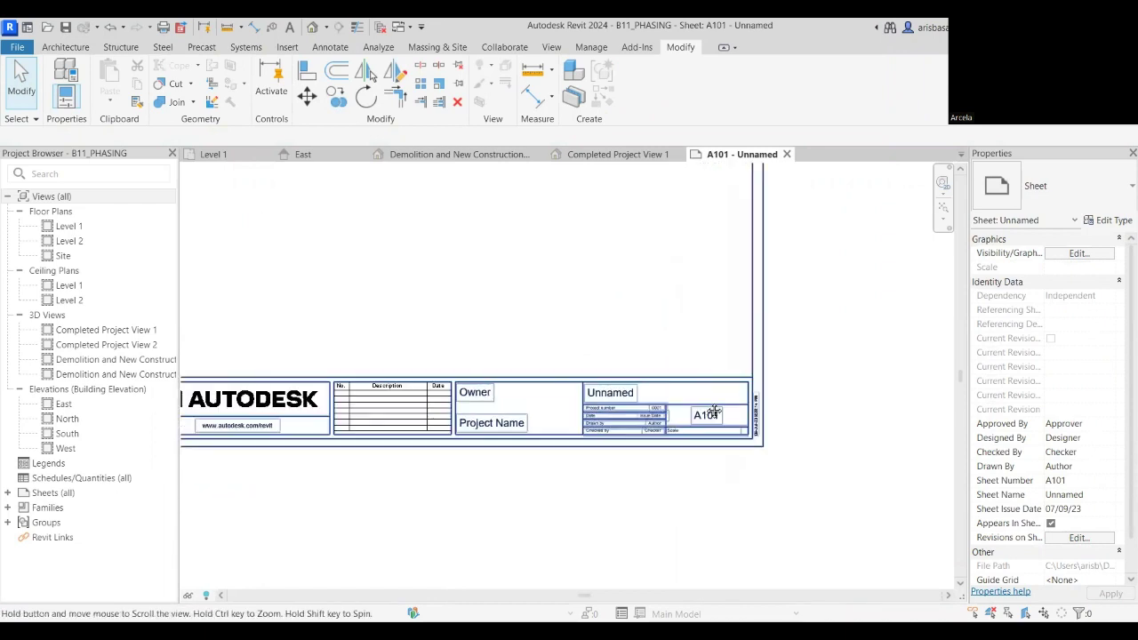
middle_drag(669, 431, 712, 413)
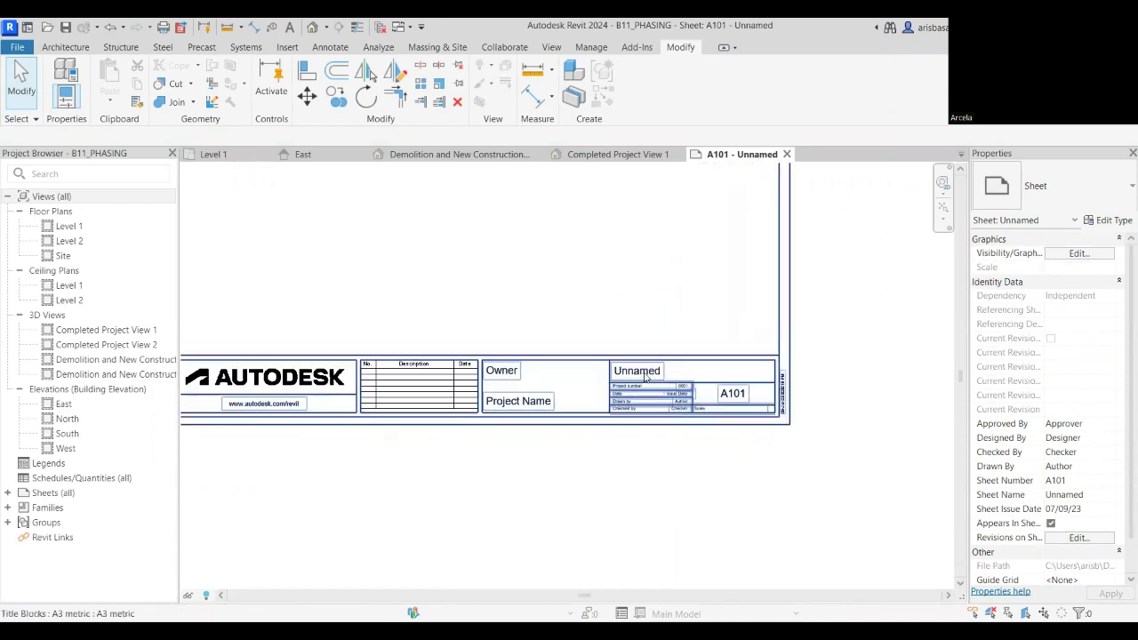
scroll(581, 470, down, 2)
middle_drag(581, 470, 653, 573)
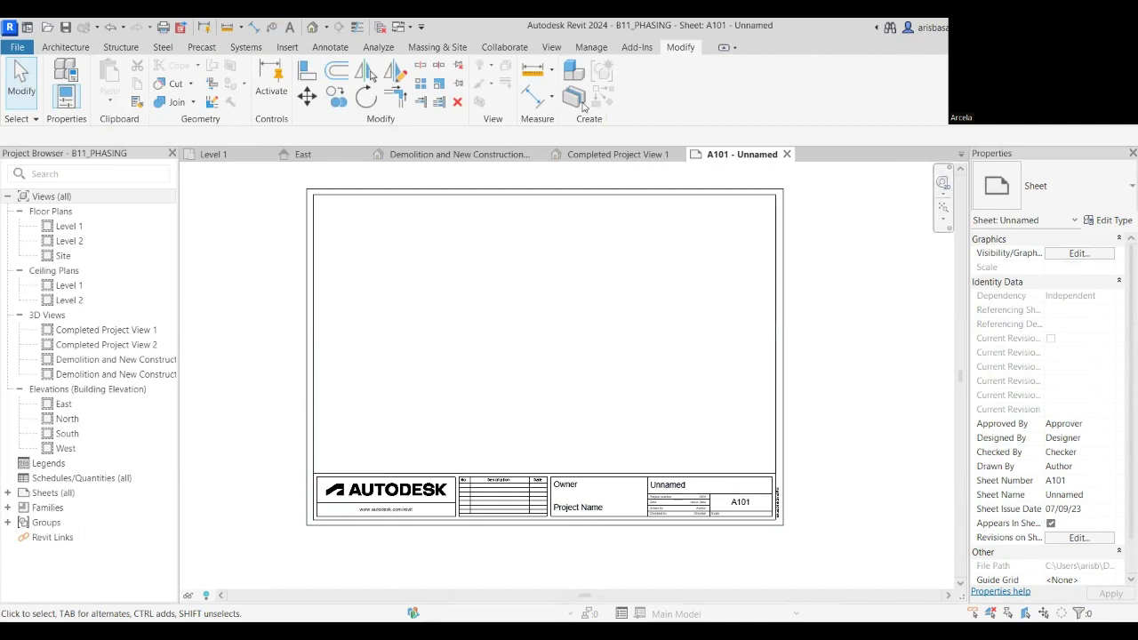
click(551, 48)
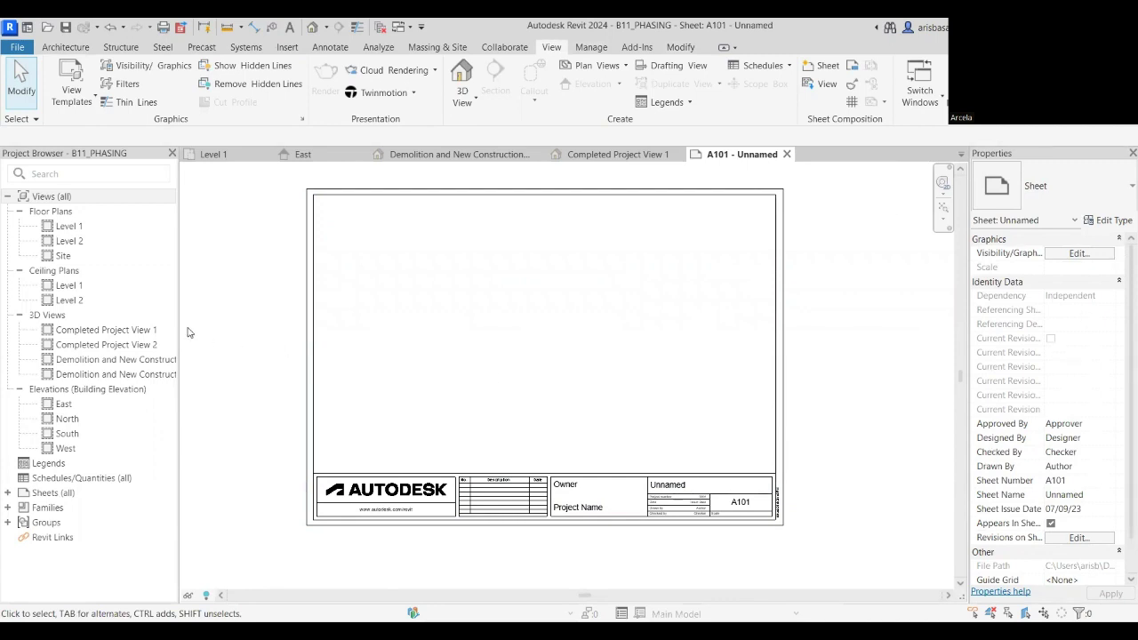
click(70, 330)
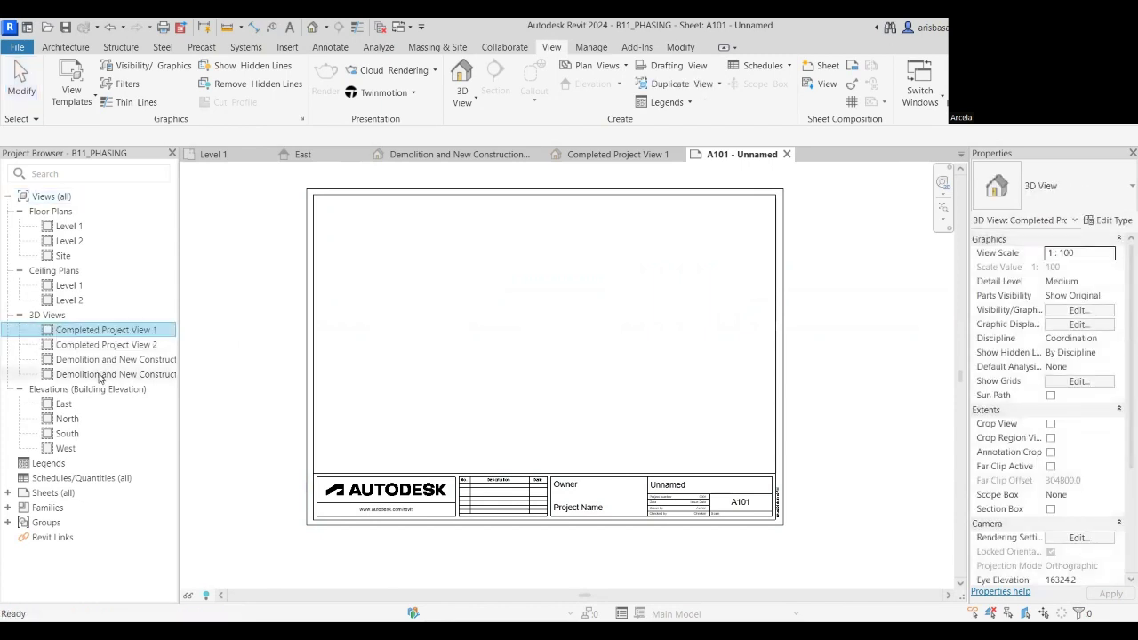
shift+click(105, 374)
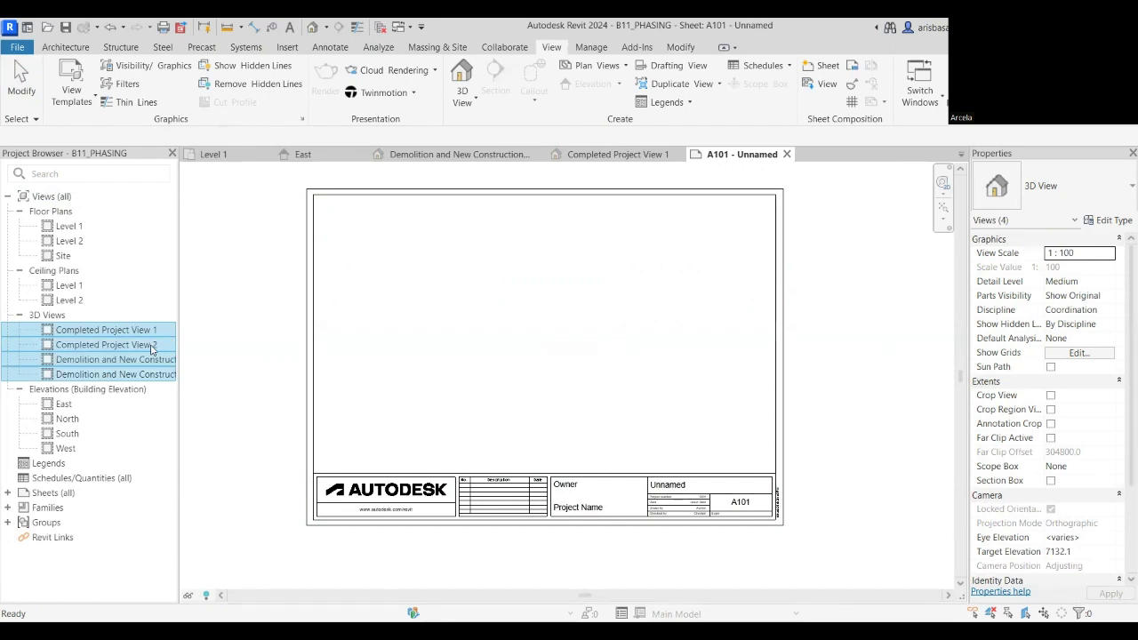
drag(549, 334, 531, 338)
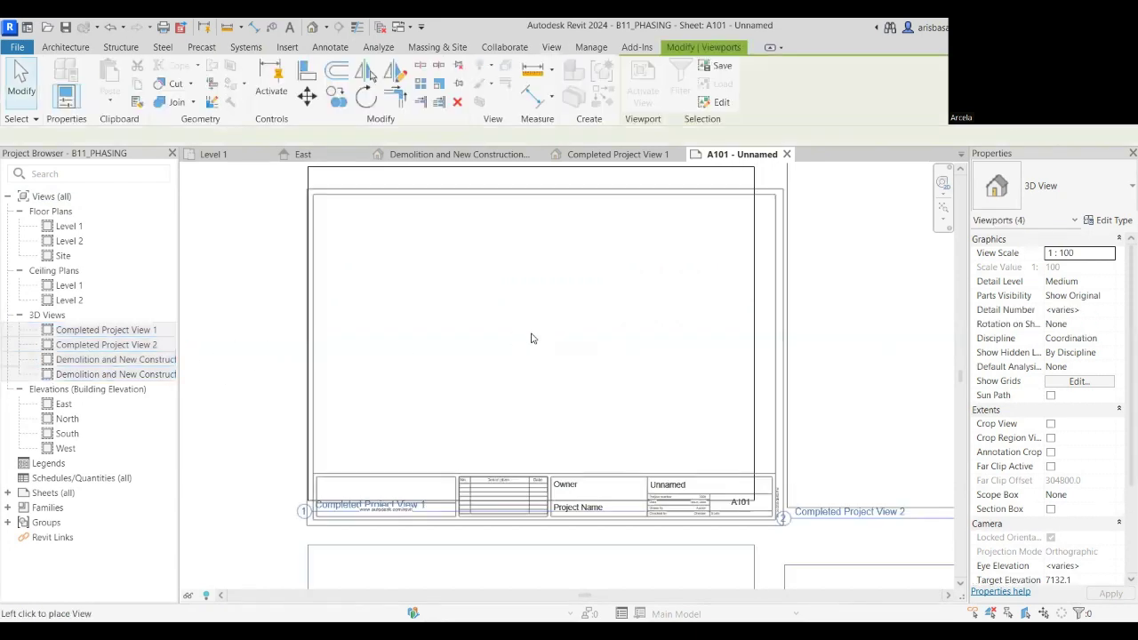
scroll(514, 348, down, 4)
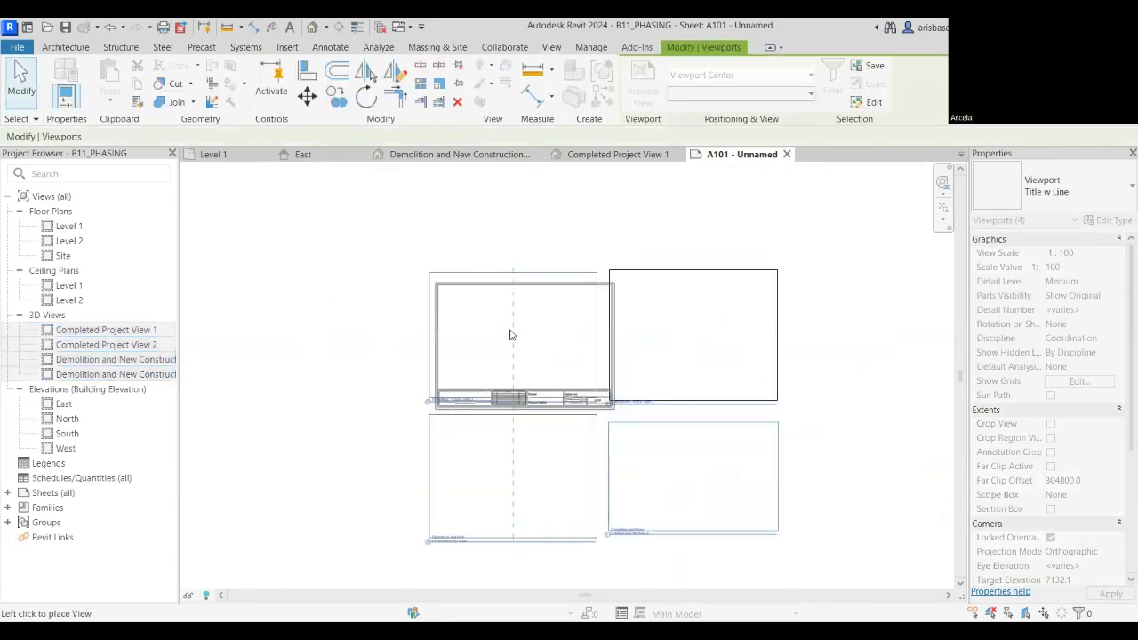
scroll(703, 338, down, 1)
middle_drag(676, 337, 568, 320)
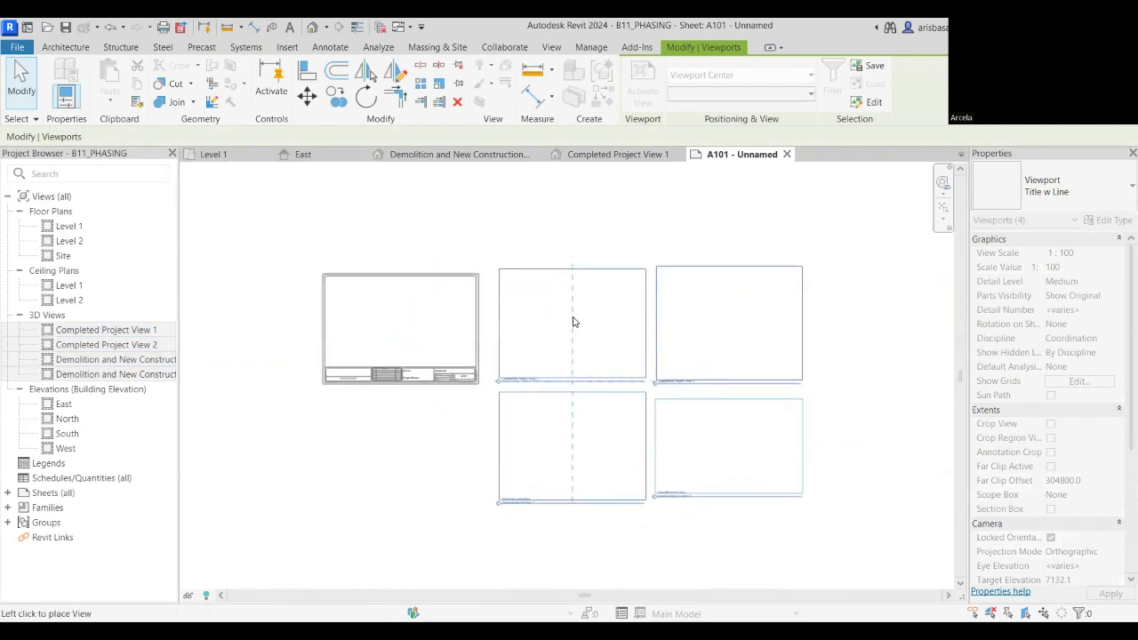
click(573, 322)
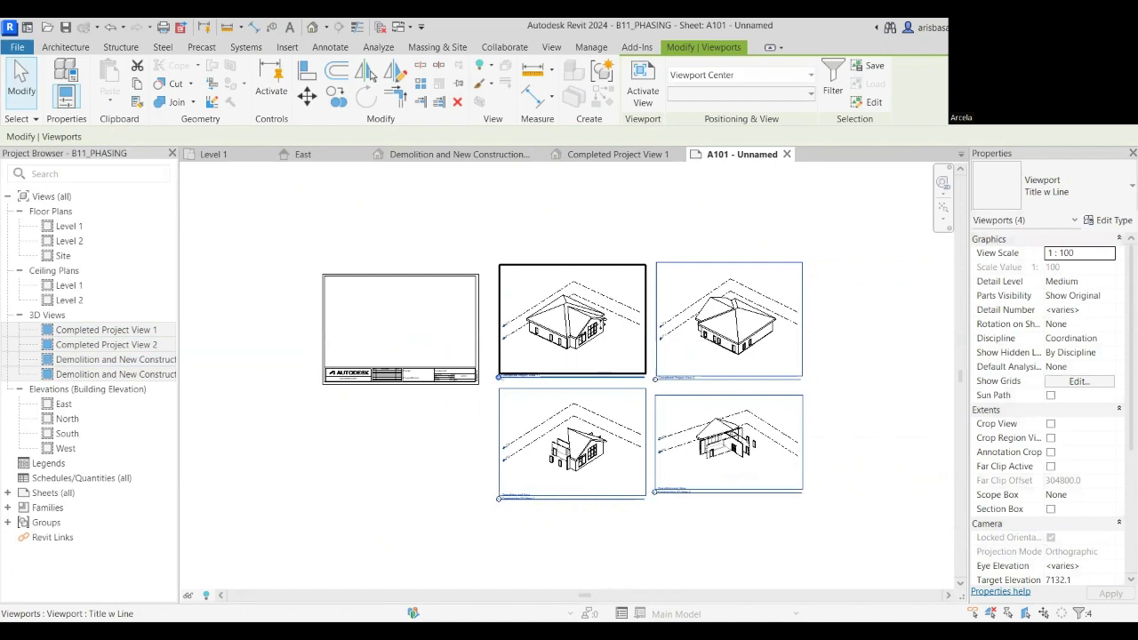
scroll(600, 322, up, 2)
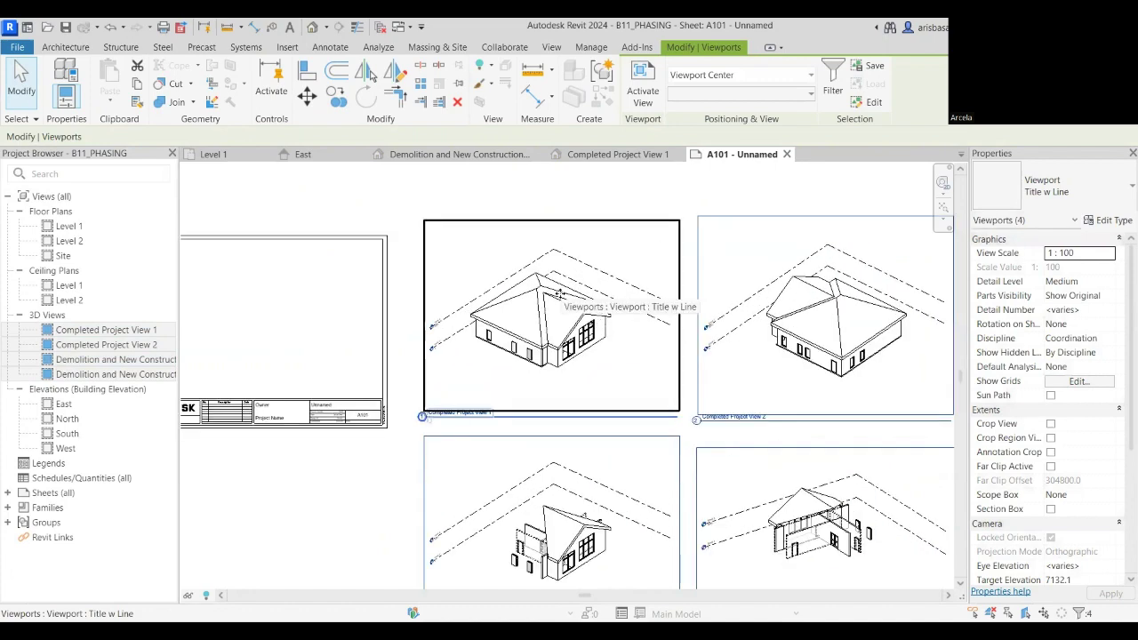
scroll(594, 283, down, 2)
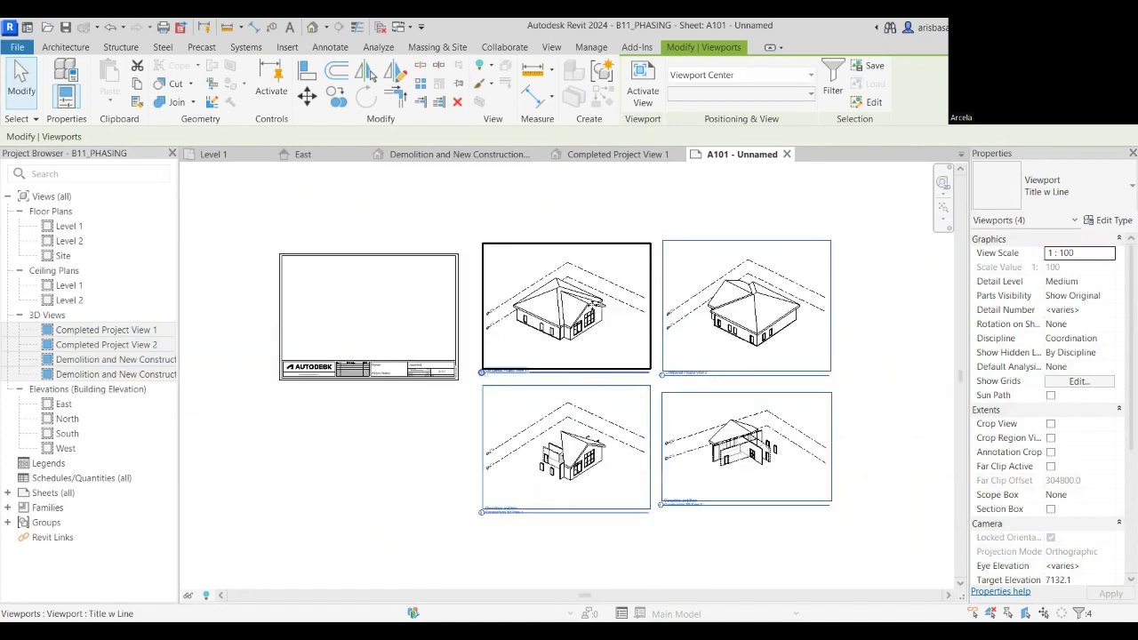
key(ctrl+z)
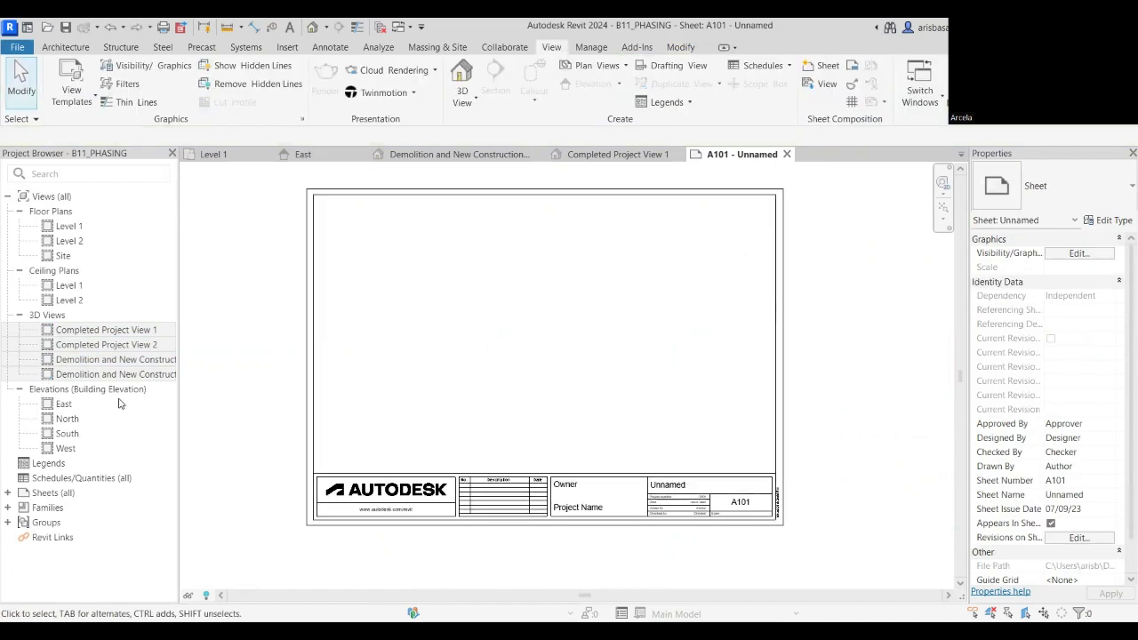
Set Completed Project View 1 and Completed Project View 2 to a 1:200 view scale.
click(127, 334)
double_click(129, 333)
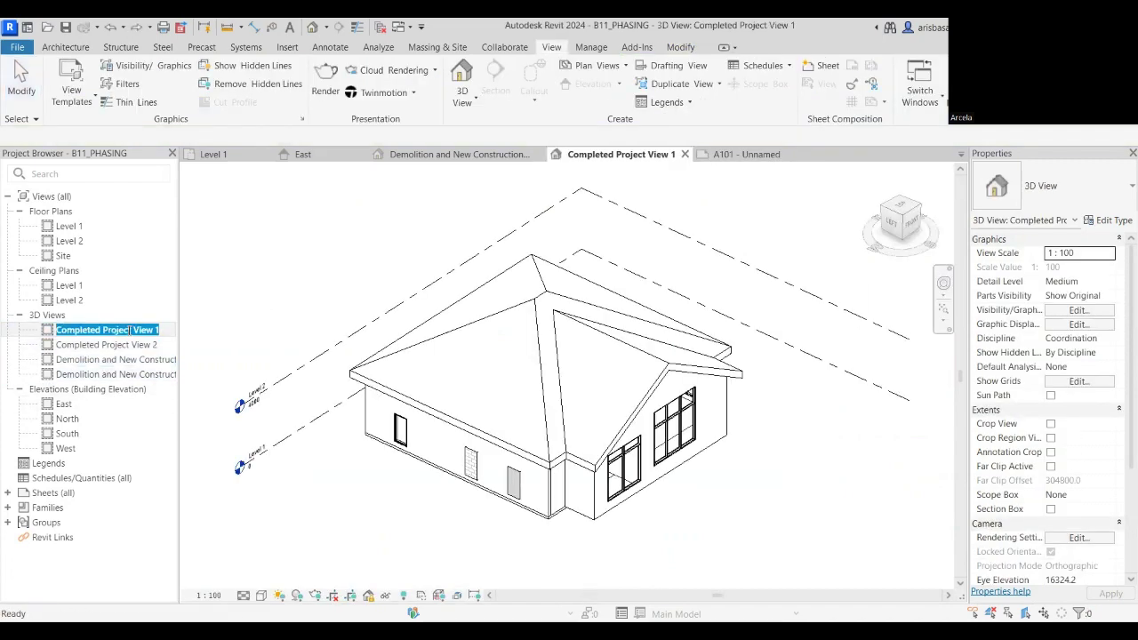
scroll(596, 401, down, 3)
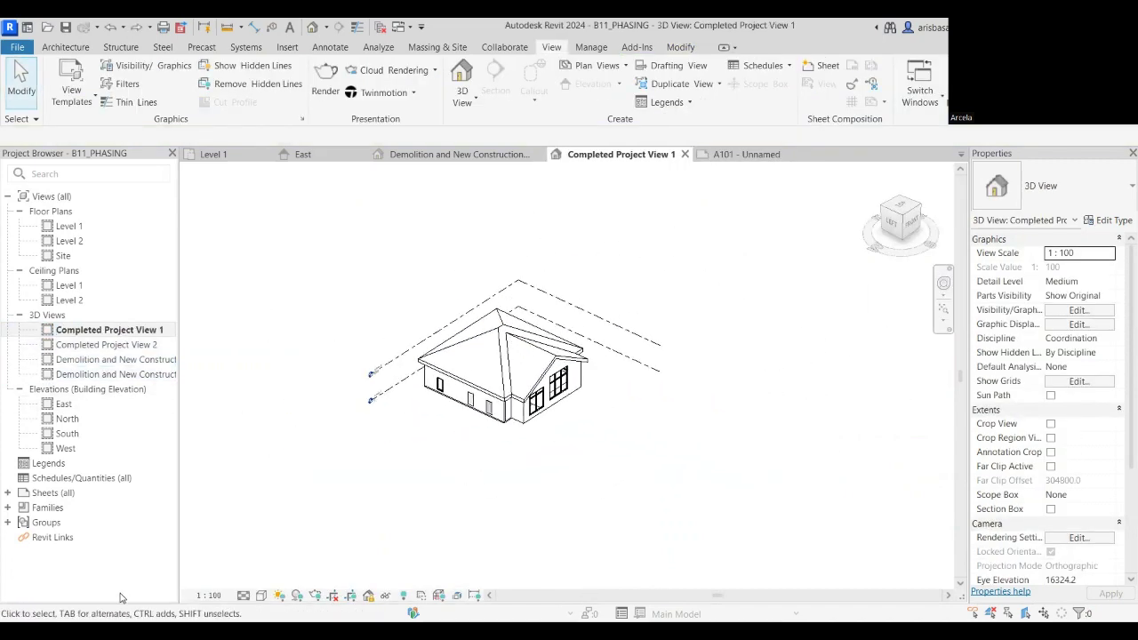
click(207, 596)
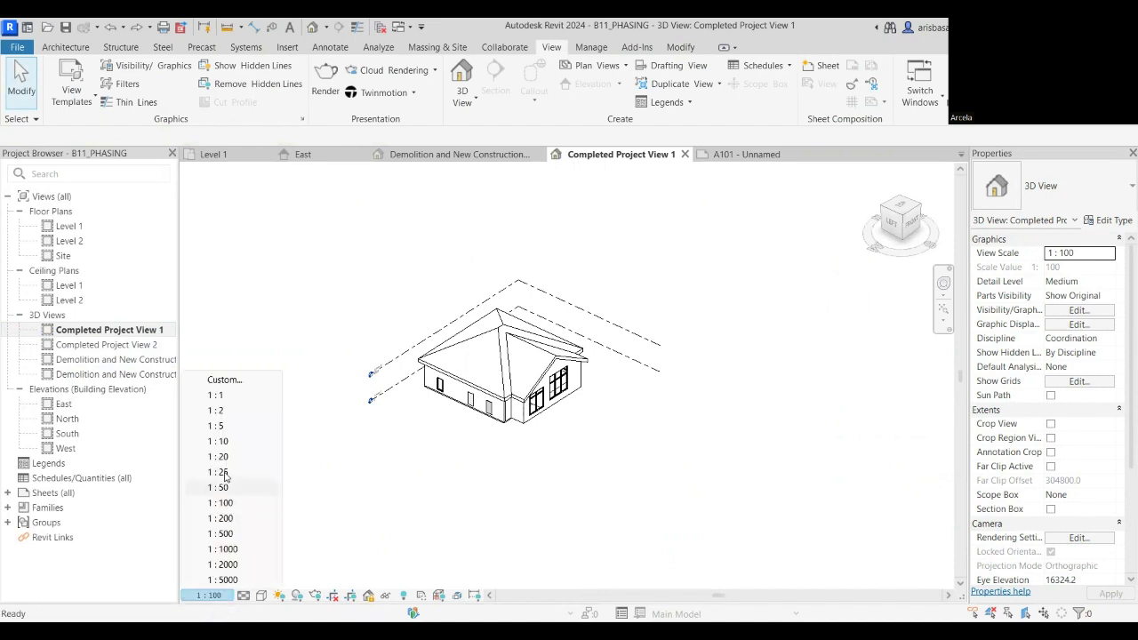
click(222, 519)
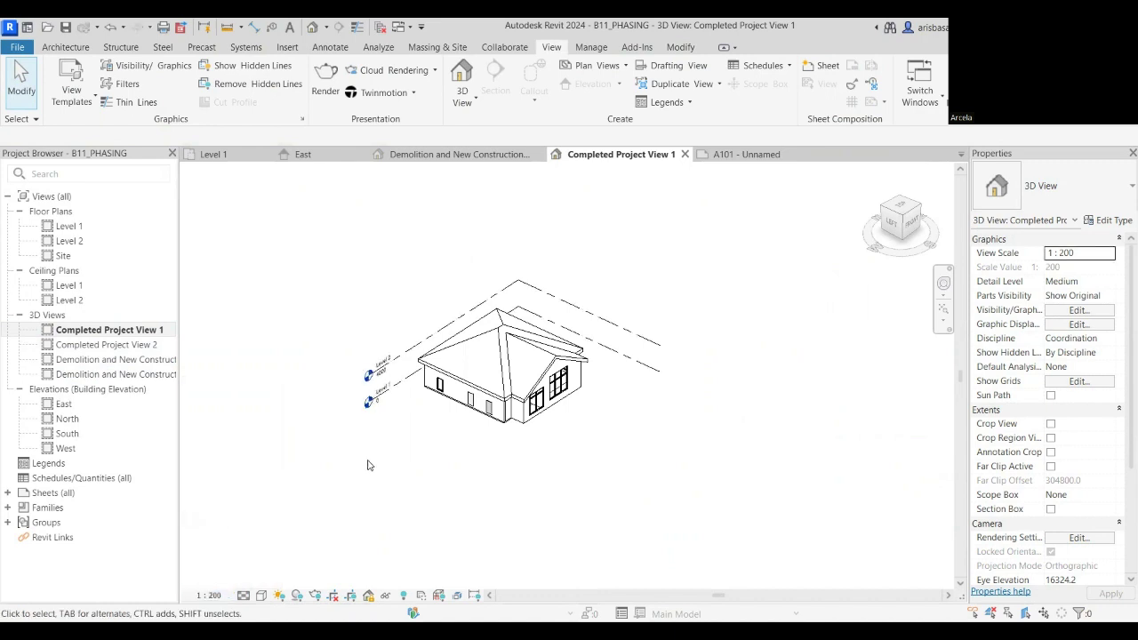
scroll(431, 449, up, 5)
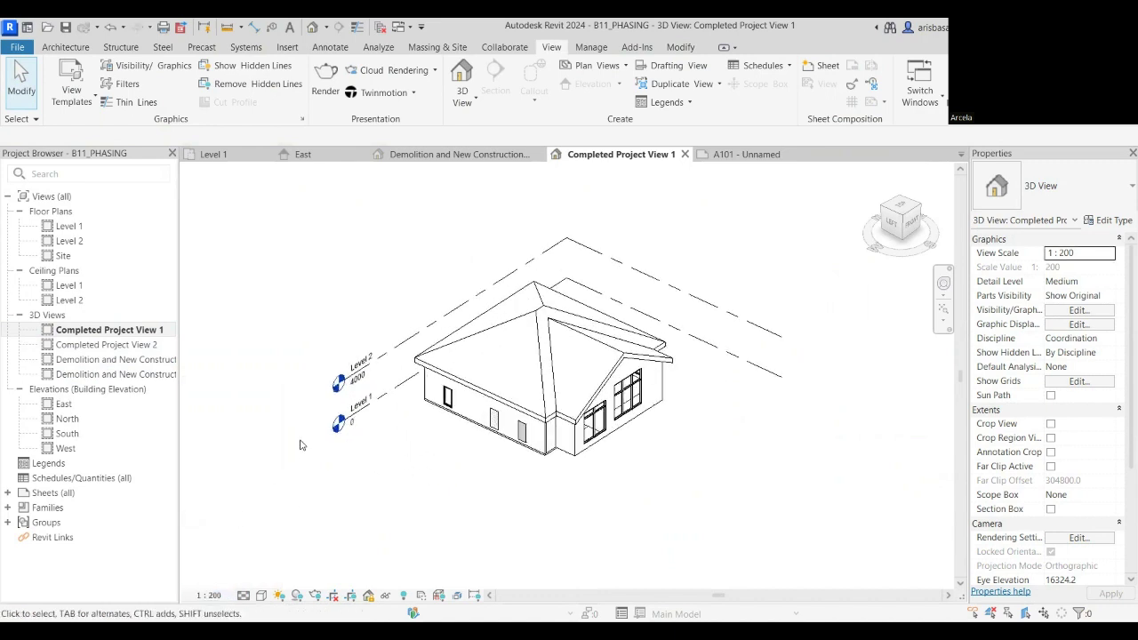
click(97, 347)
double_click(97, 354)
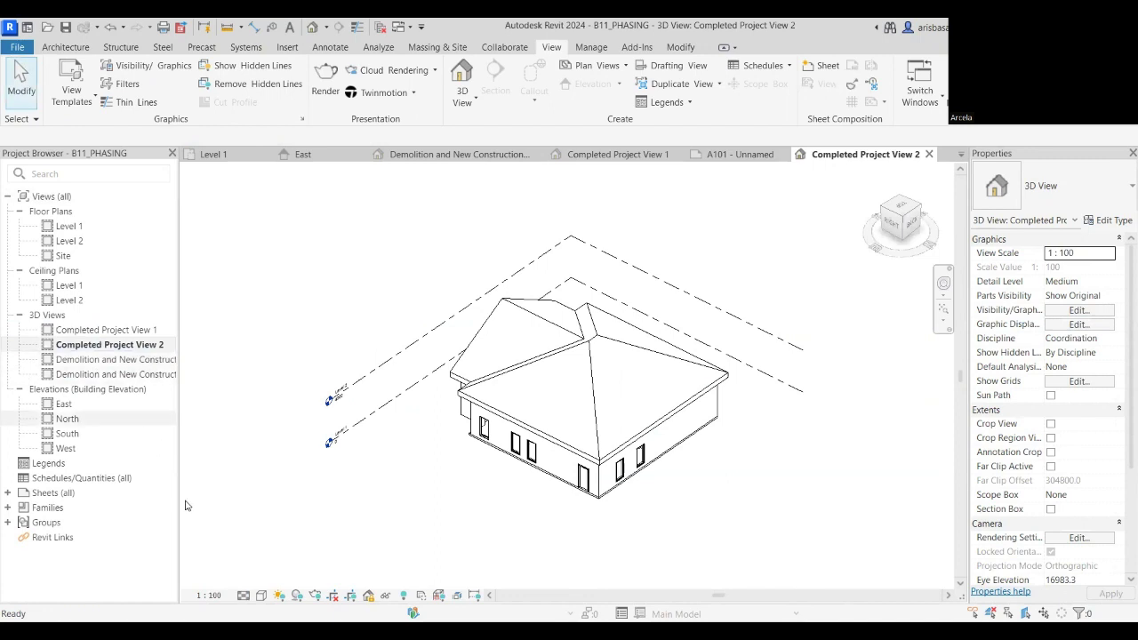
click(209, 595)
click(222, 518)
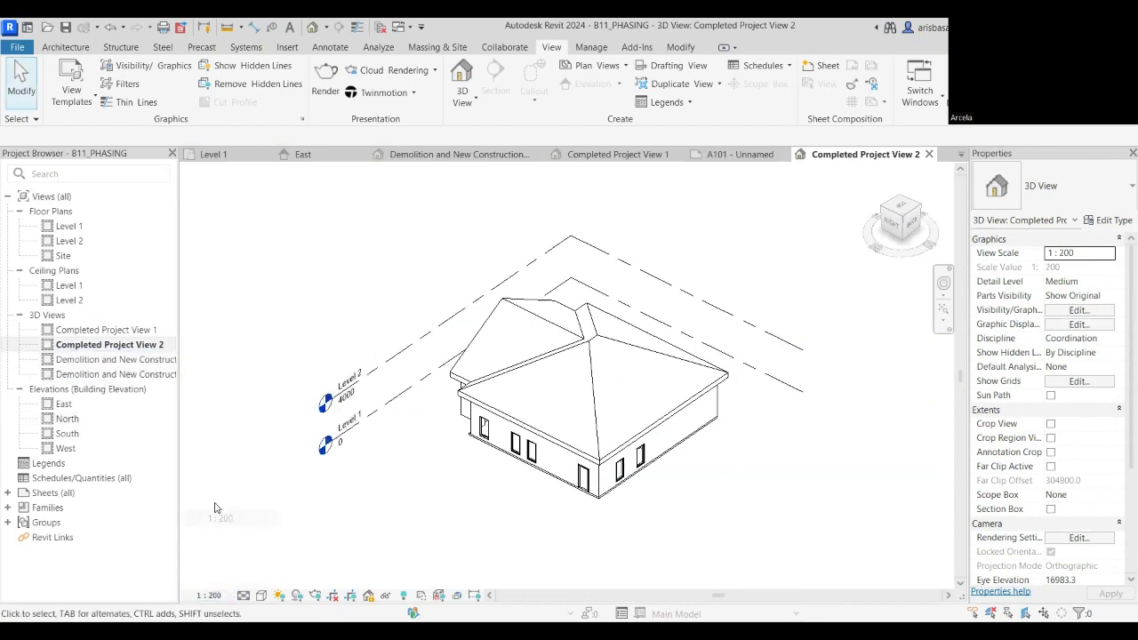
Set the Demolition and New Construction 3D views to 1:200 and return to sheet A101.
double_click(94, 361)
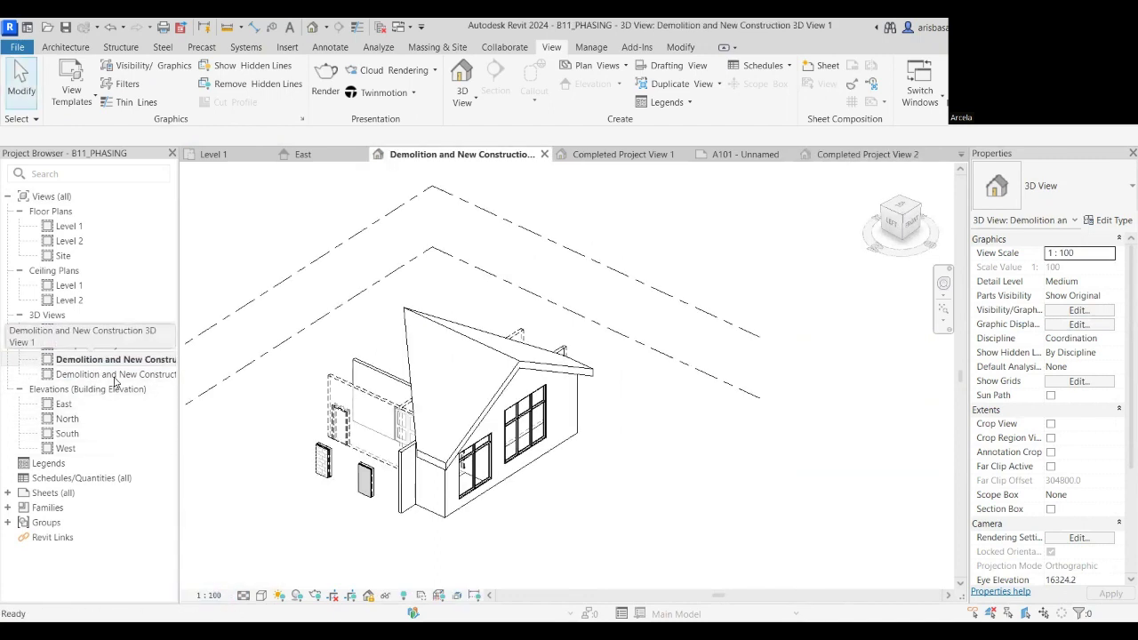
click(209, 595)
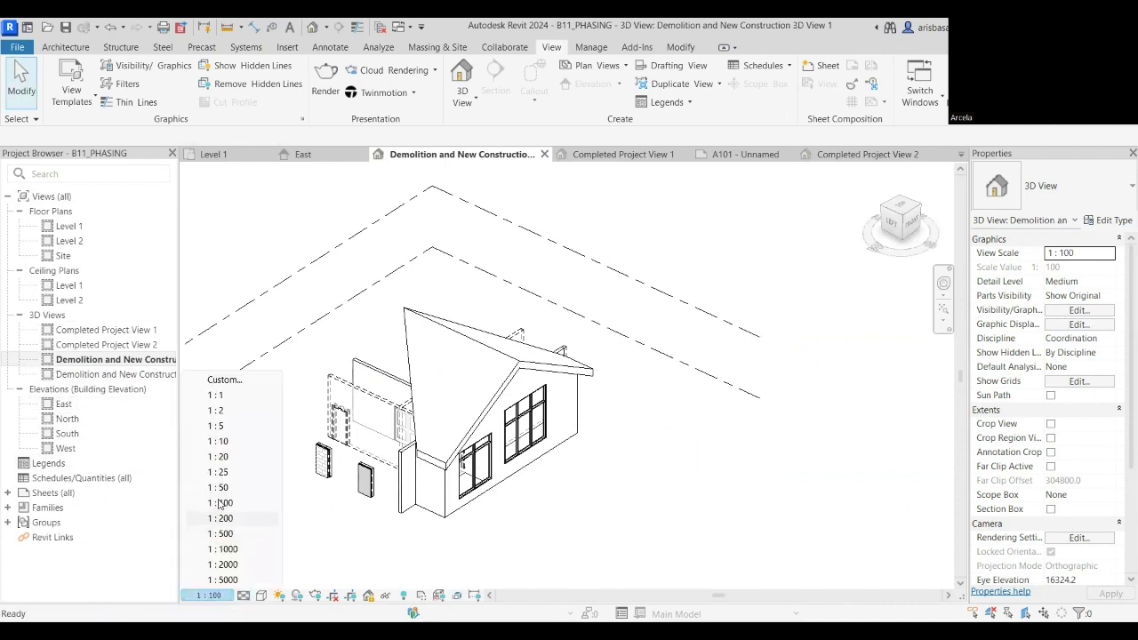
double_click(94, 375)
click(209, 594)
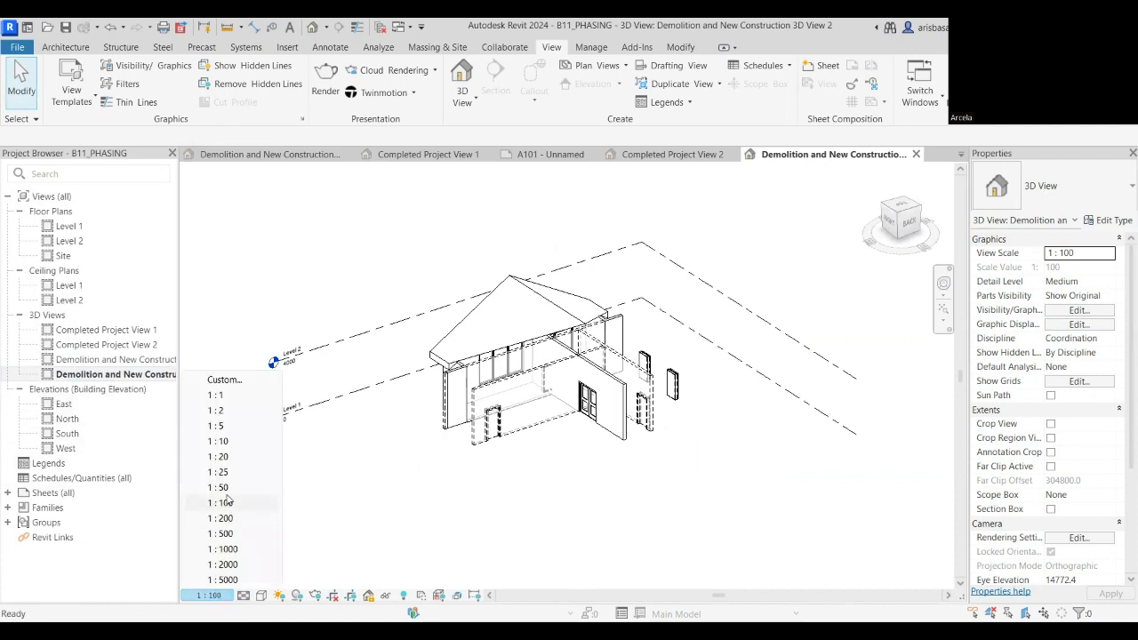
click(223, 518)
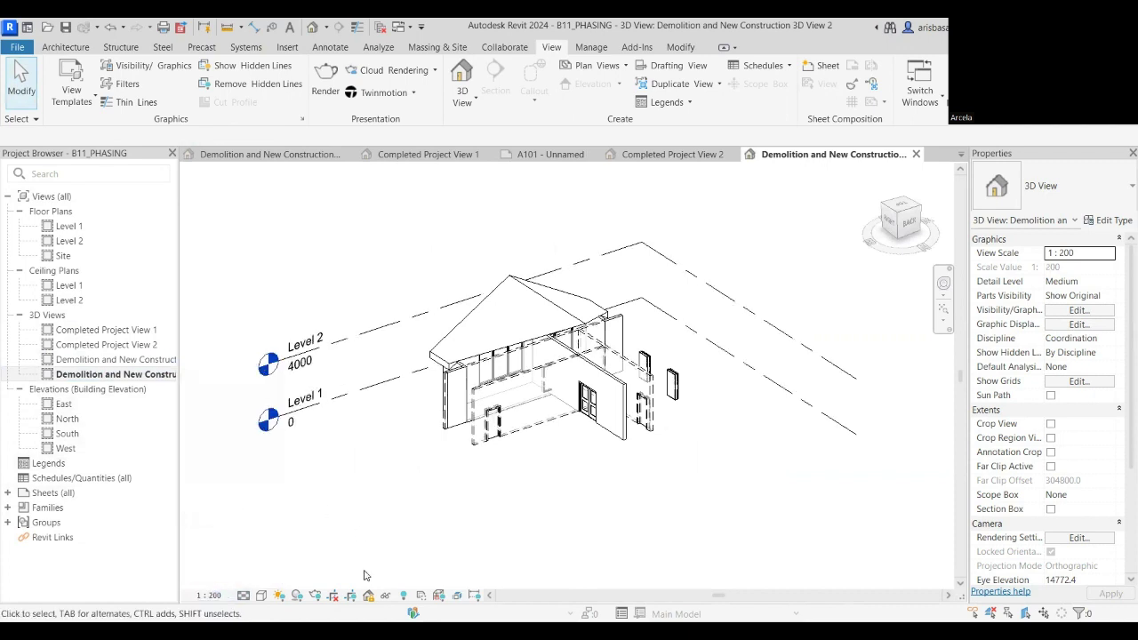
click(545, 155)
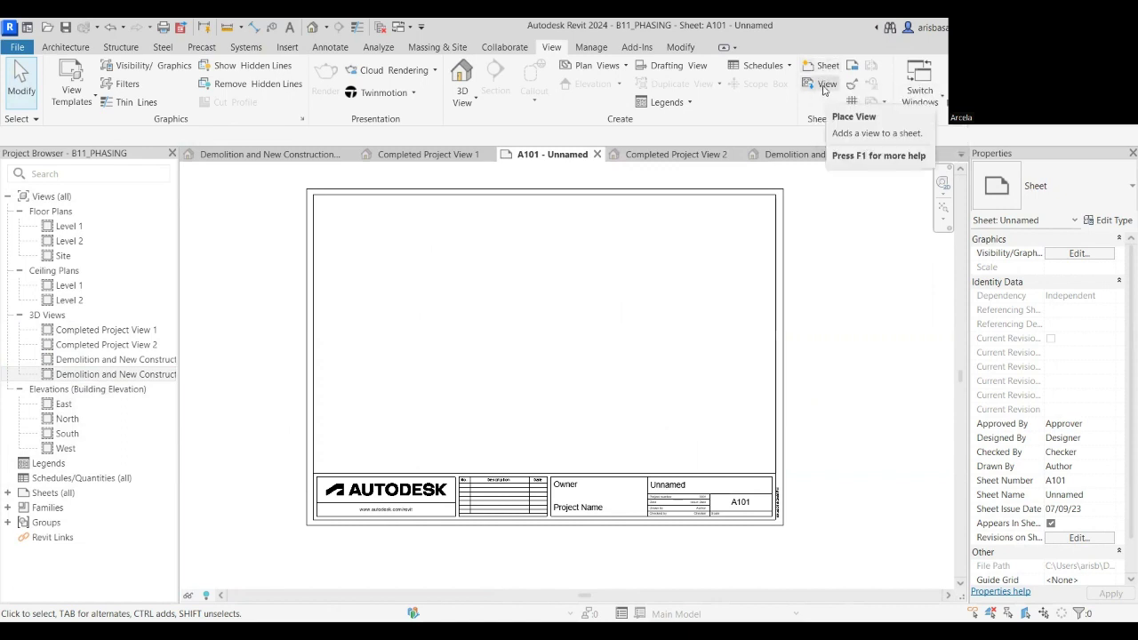
Place the two Completed Project and two Demolition and New Construction 3D views onto sheet A101.
click(824, 86)
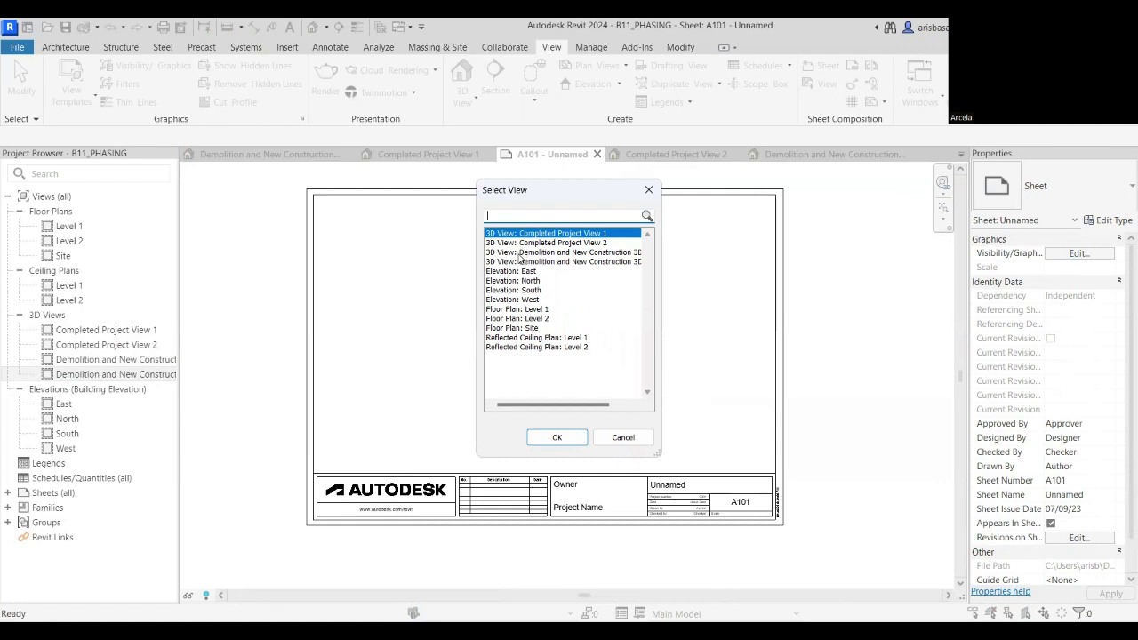
shift+click(508, 262)
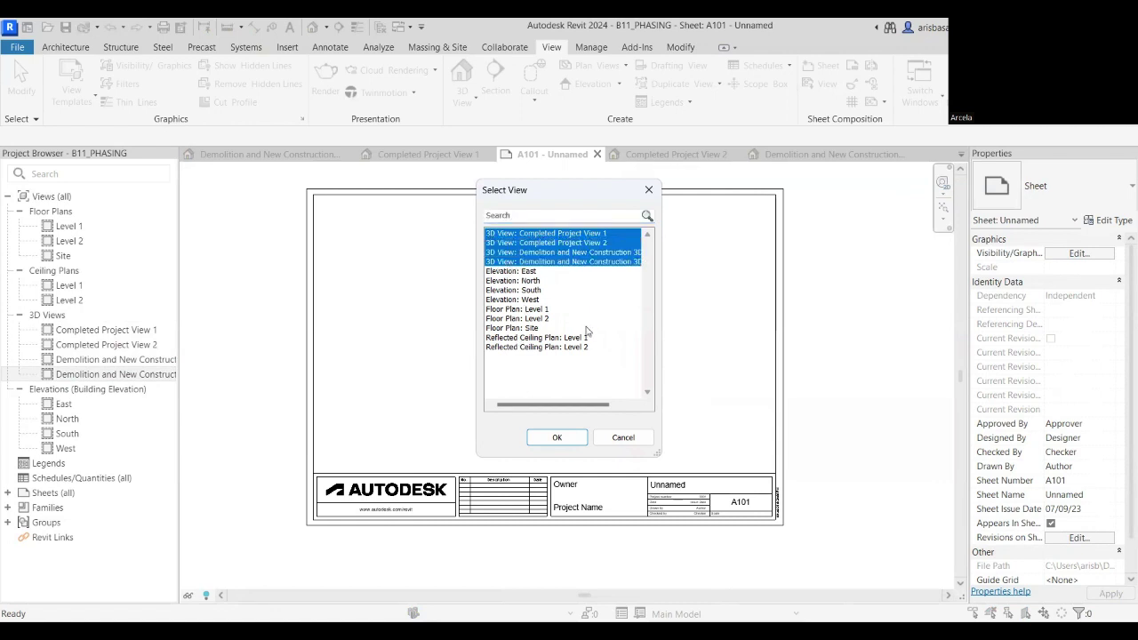
click(558, 438)
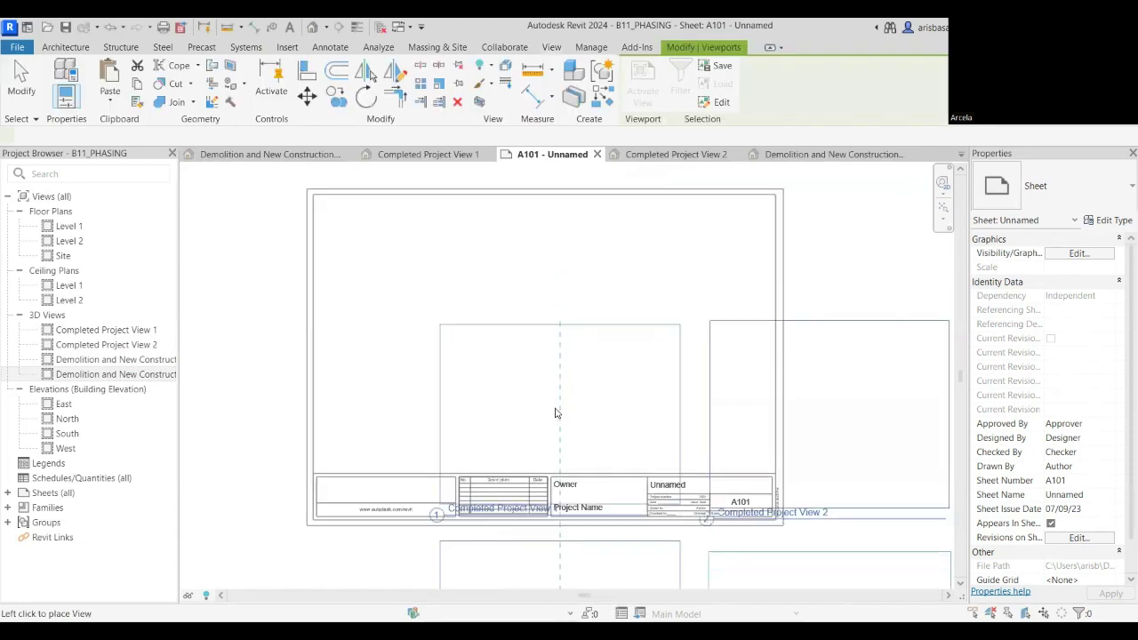
scroll(537, 367, down, 2)
scroll(470, 288, down, 1)
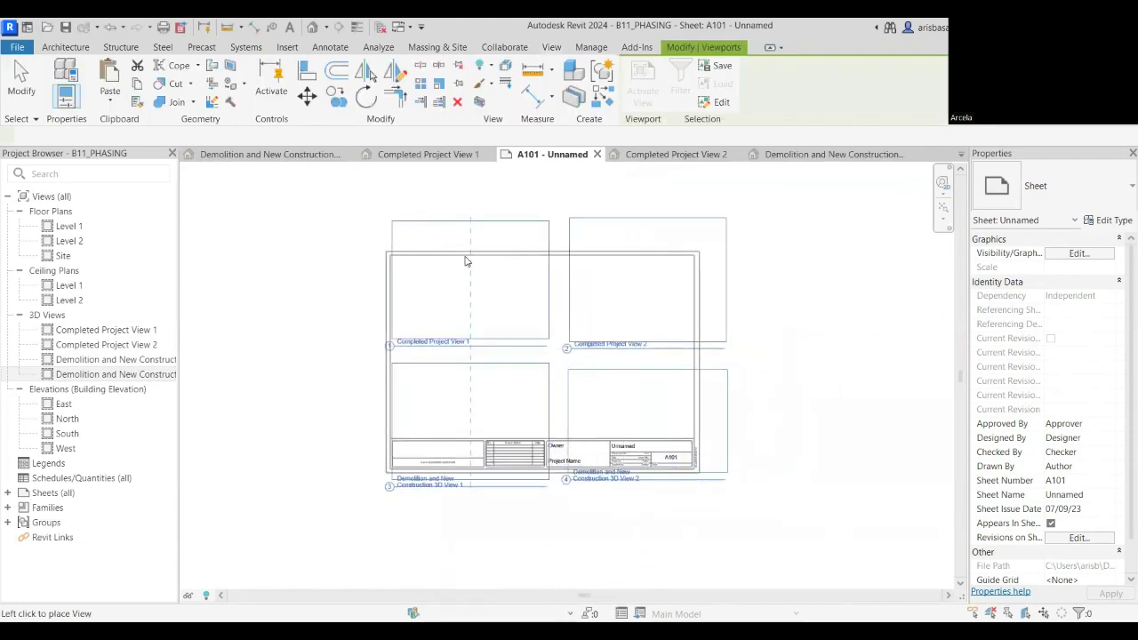
click(463, 260)
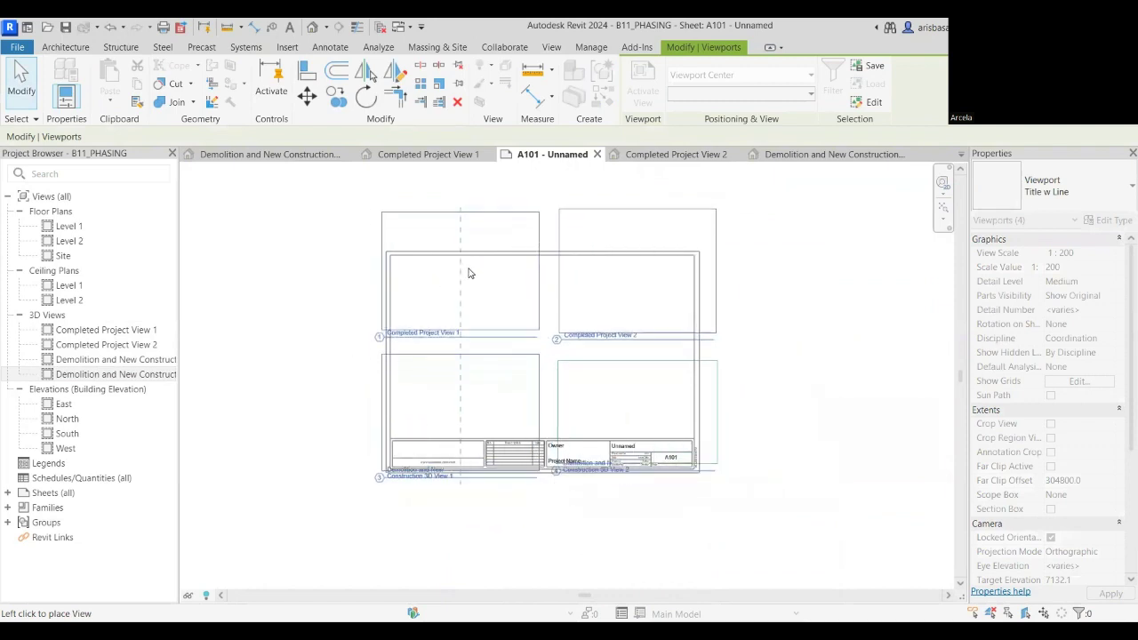
click(474, 223)
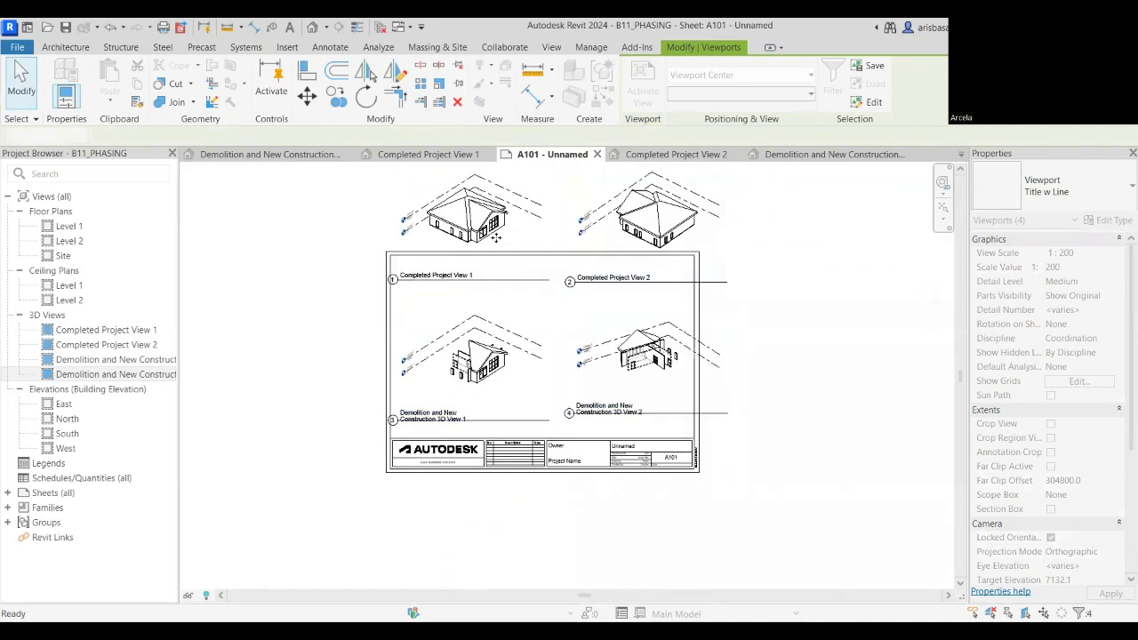
scroll(562, 365, up, 4)
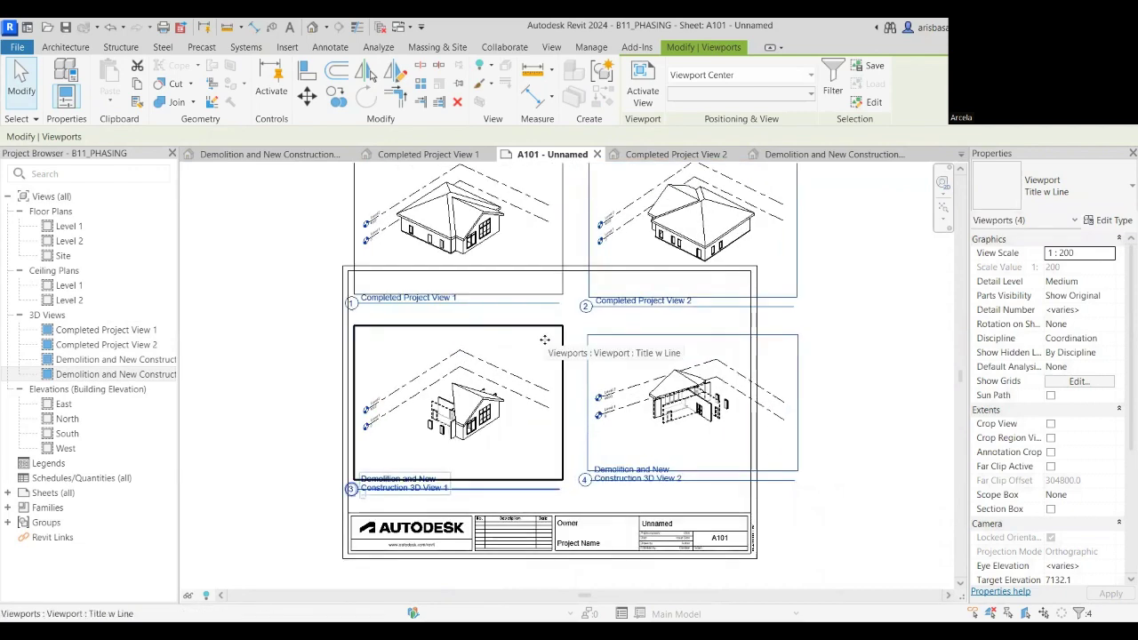
Pull Completed Project View 1's crop edges in around the house, then hide the crop boundary.
click(434, 154)
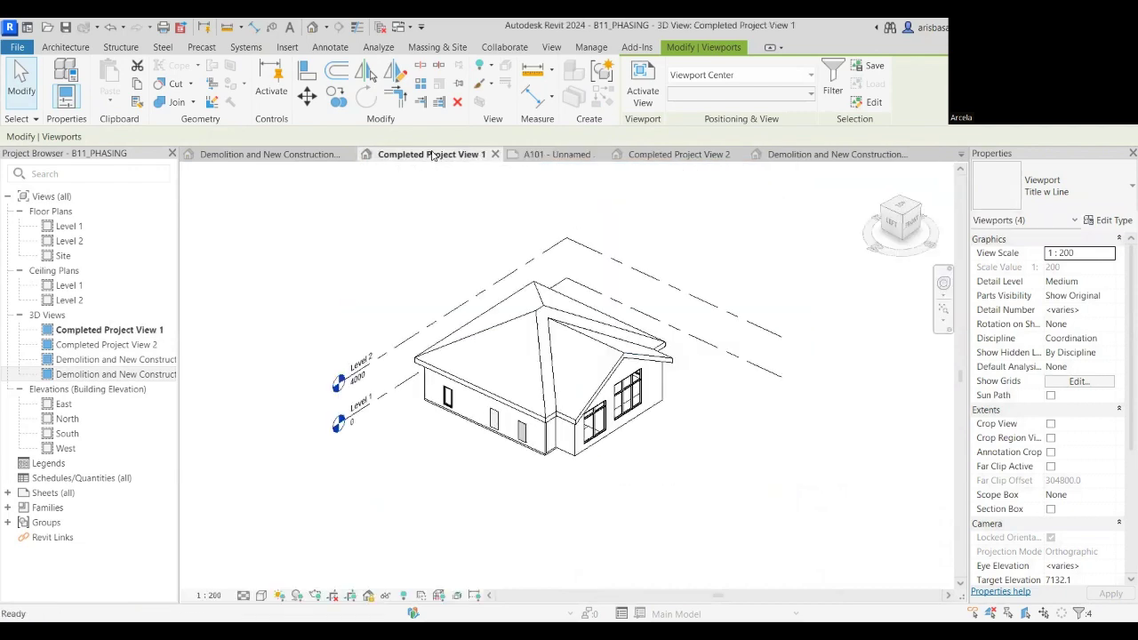
scroll(522, 358, down, 2)
middle_drag(522, 358, 354, 319)
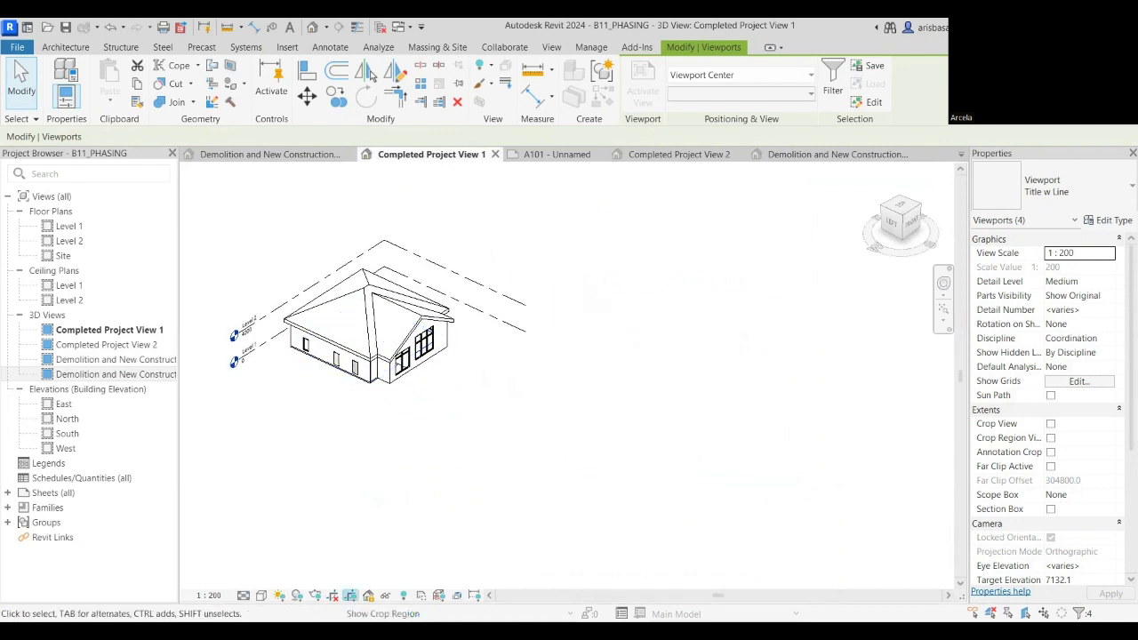
click(351, 595)
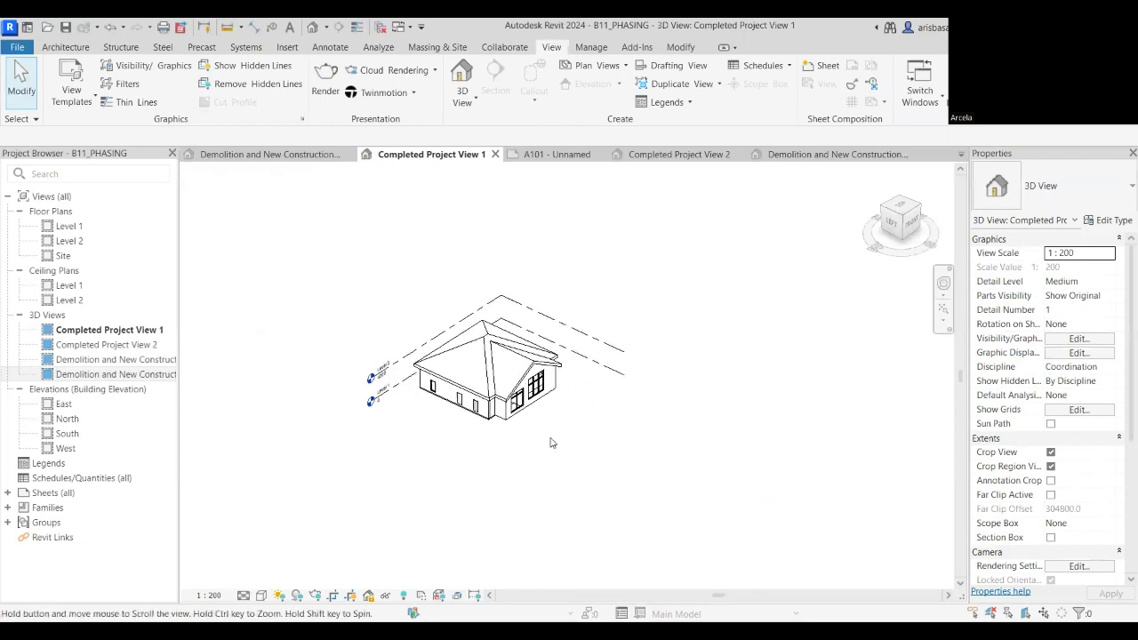
scroll(543, 266, down, 1)
click(538, 240)
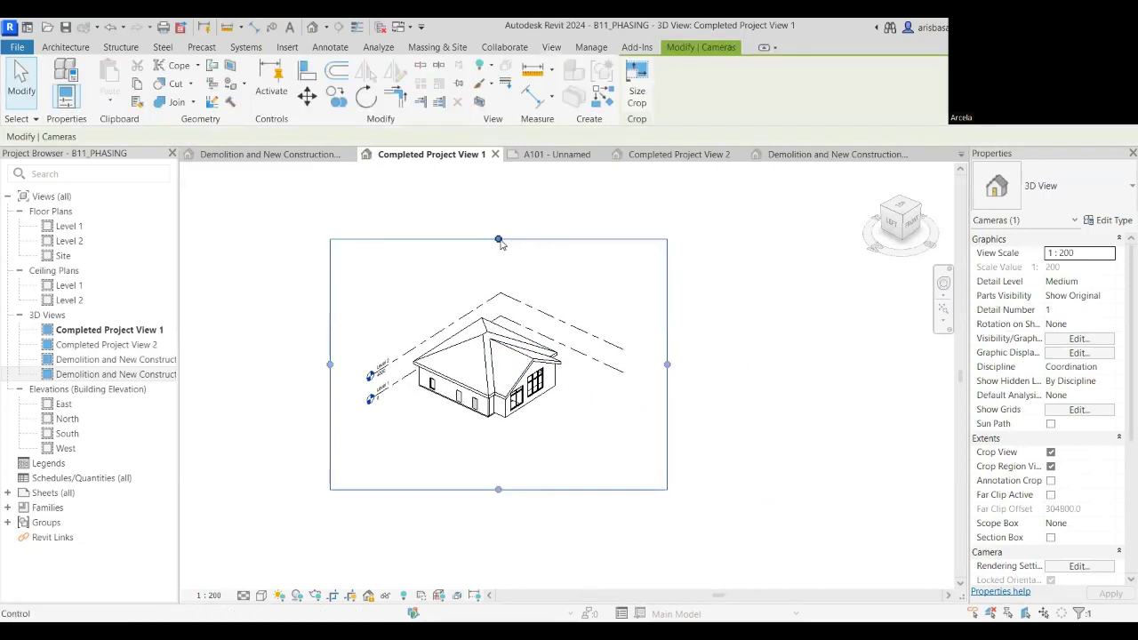
drag(499, 239, 498, 289)
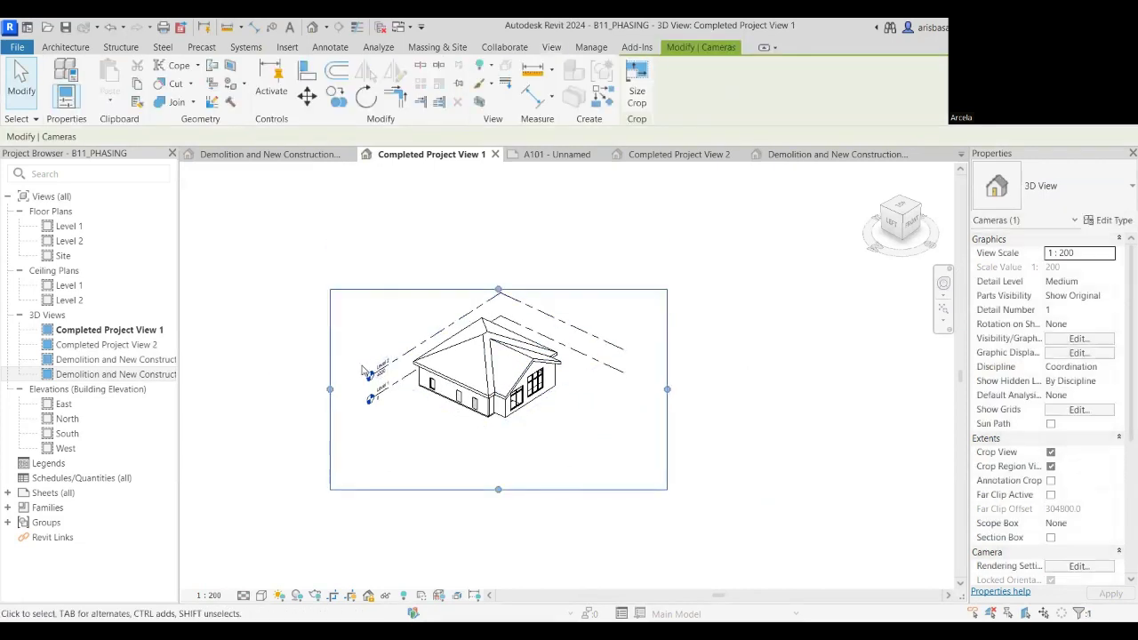
drag(329, 391, 363, 391)
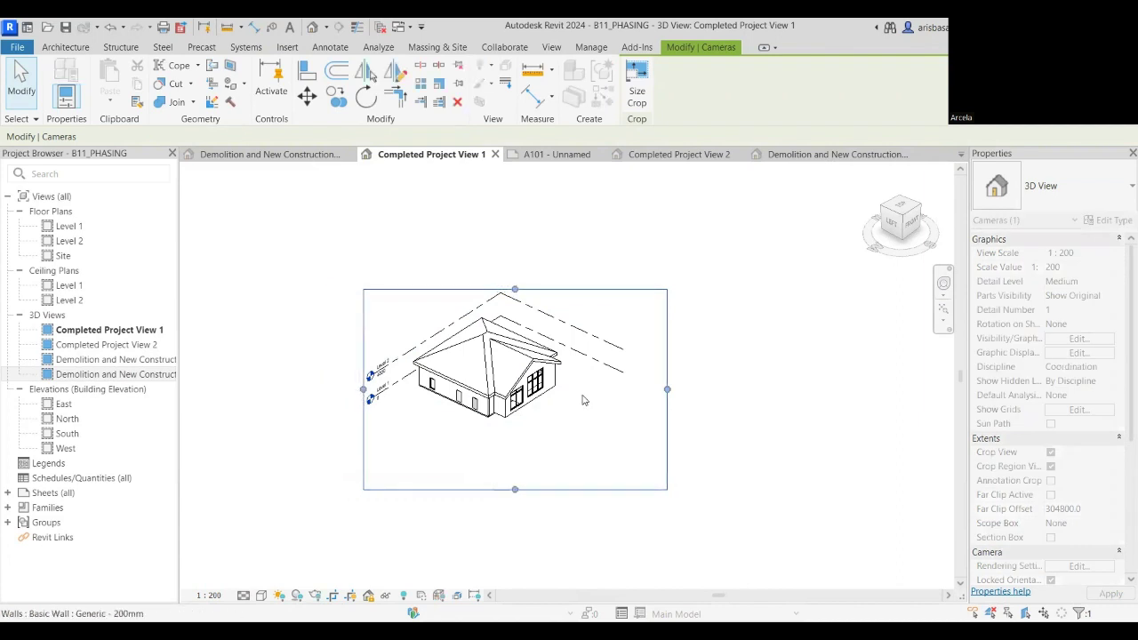
drag(667, 389, 589, 389)
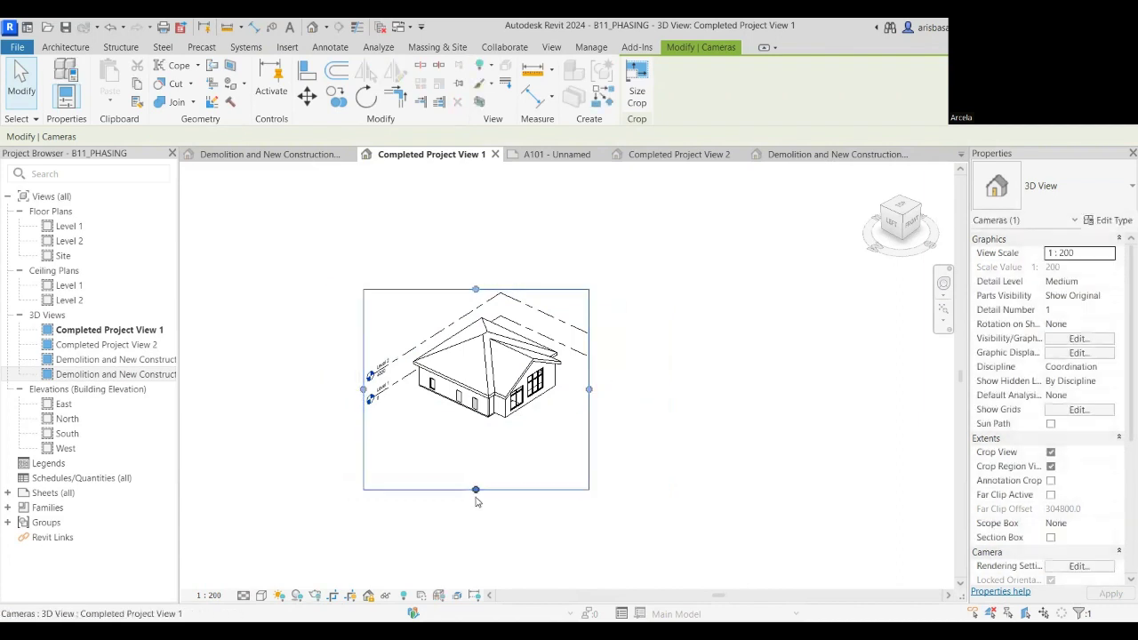
drag(476, 472, 476, 436)
click(608, 472)
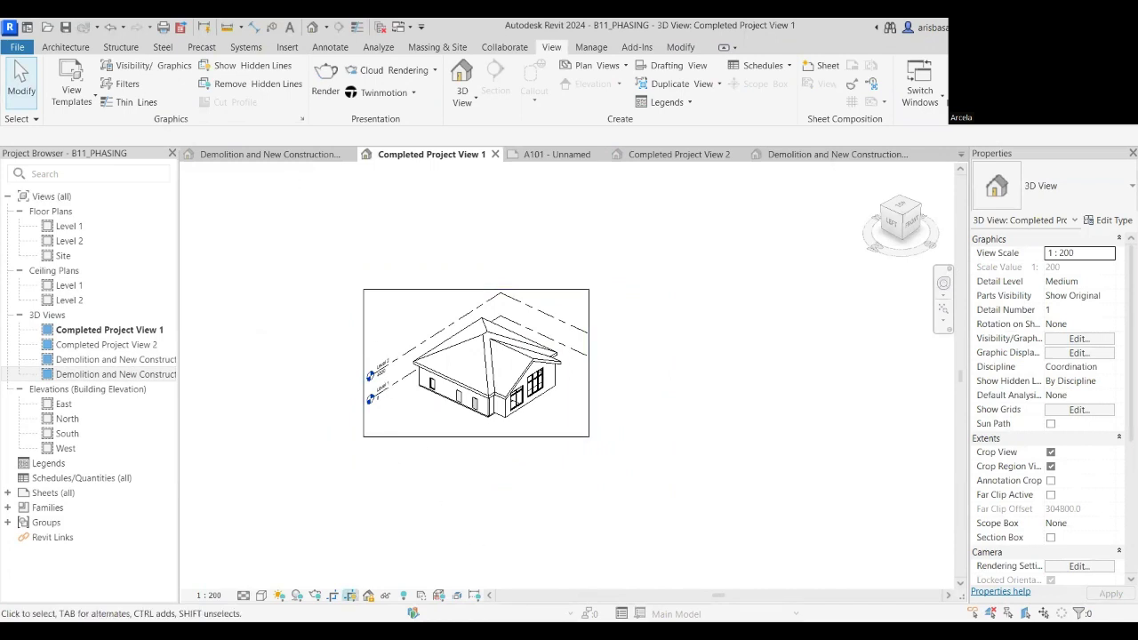
click(350, 595)
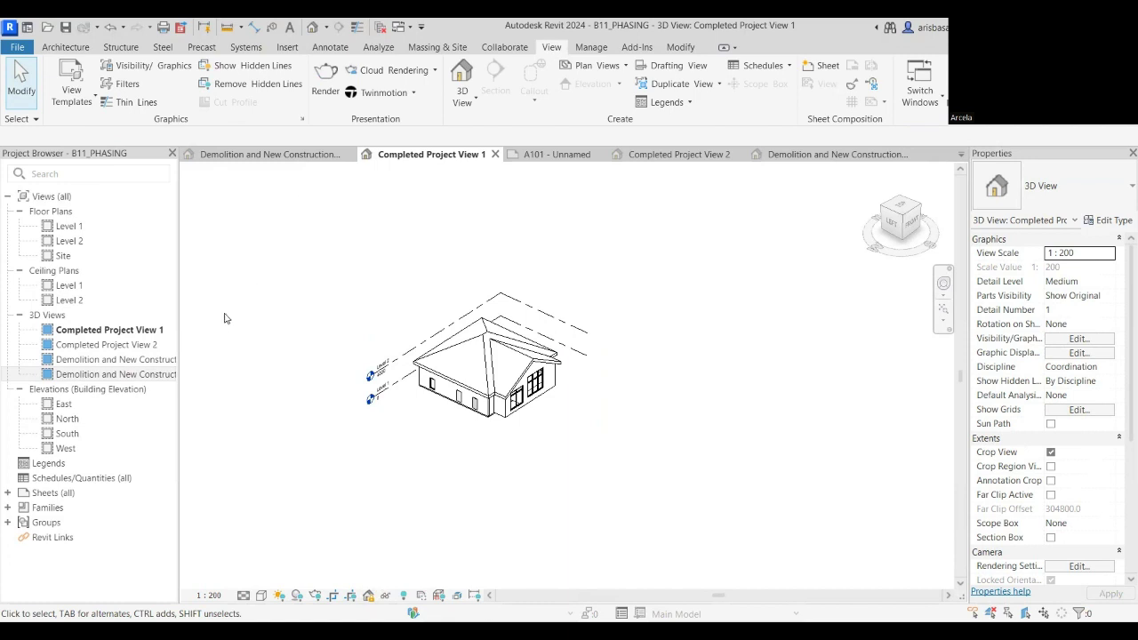
Tighten Completed Project View 2's crop on all four sides around the house and hide the boundary.
double_click(124, 345)
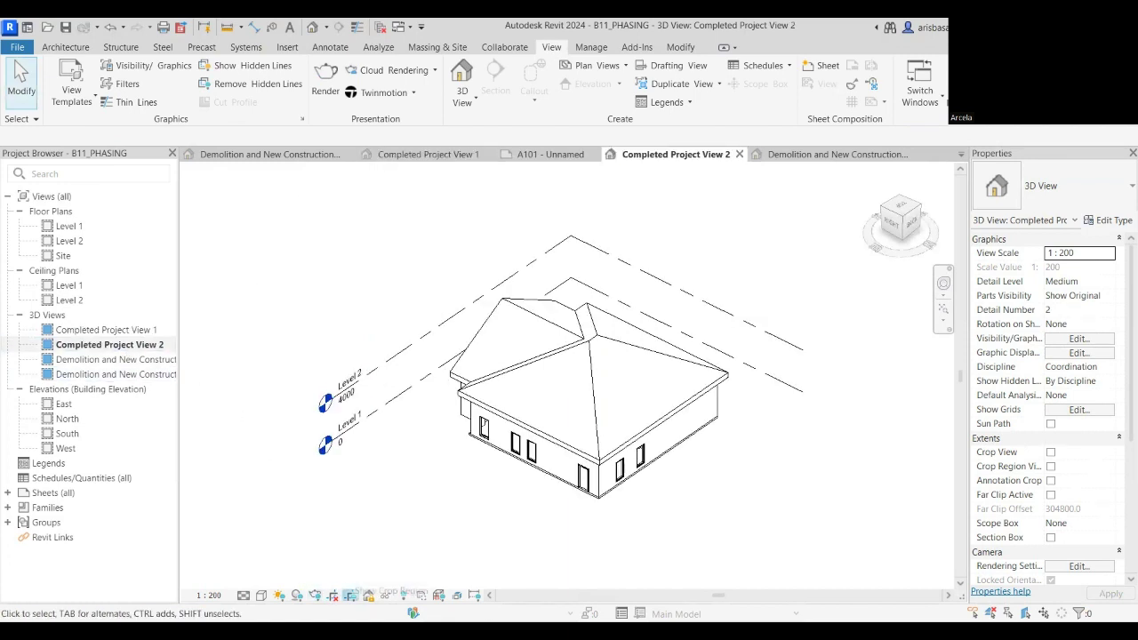
click(351, 595)
scroll(385, 500, down, 3)
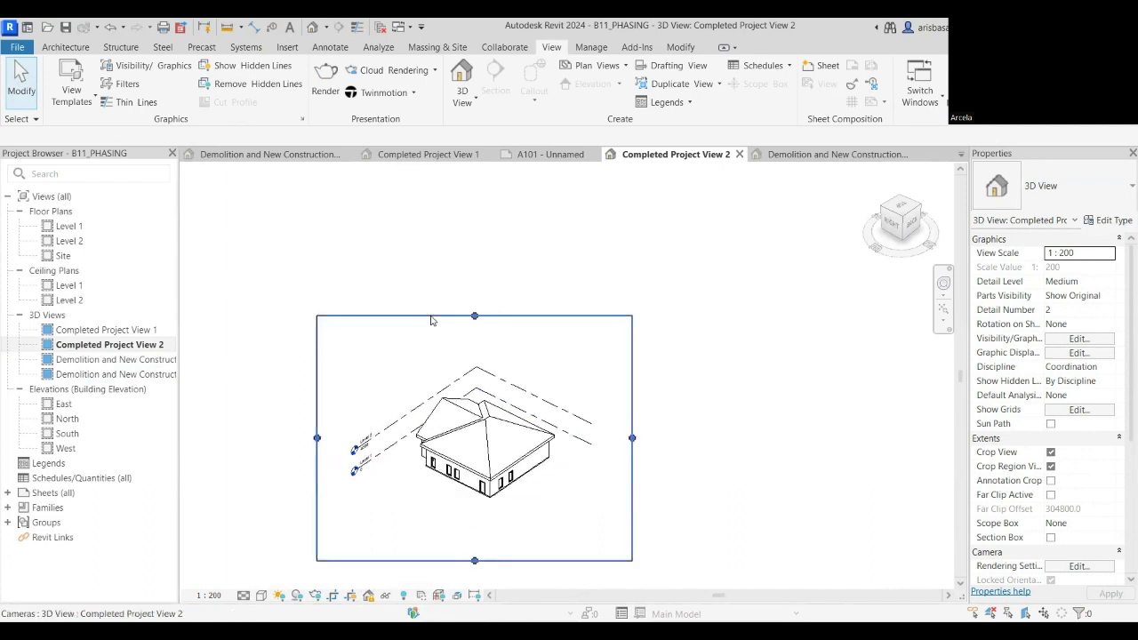
click(469, 316)
drag(474, 317, 474, 370)
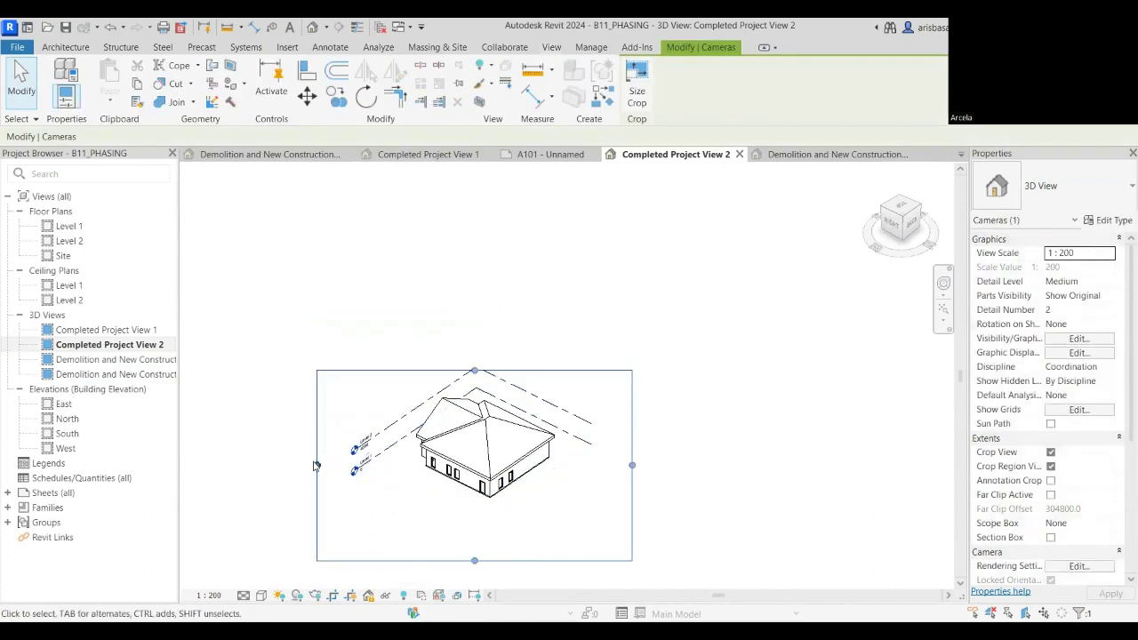
drag(317, 466, 344, 466)
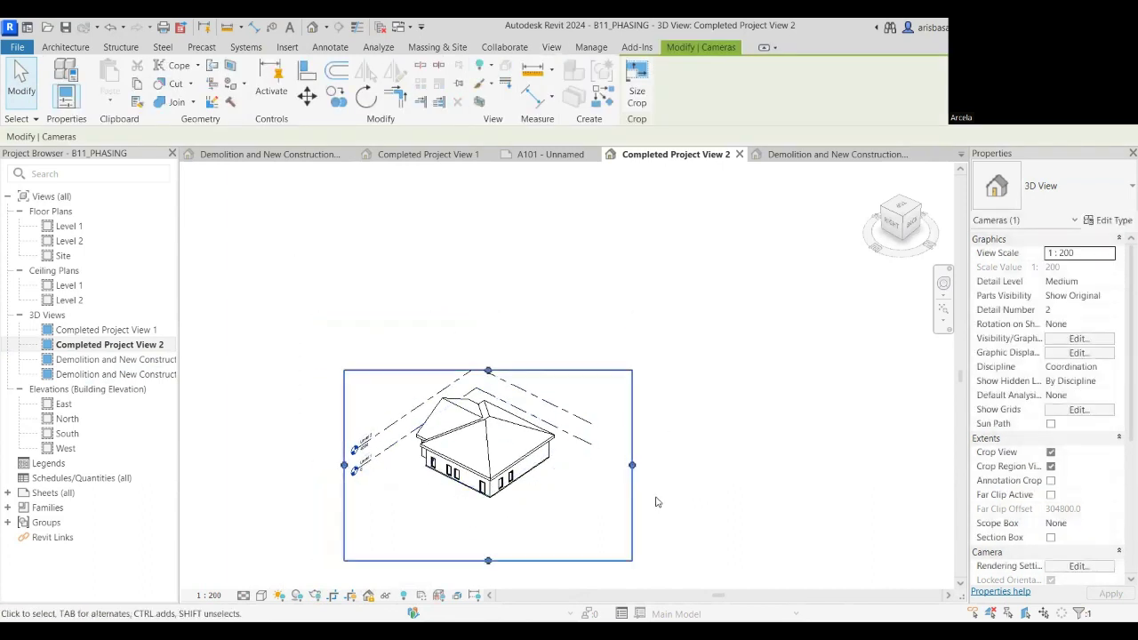
drag(632, 465, 585, 465)
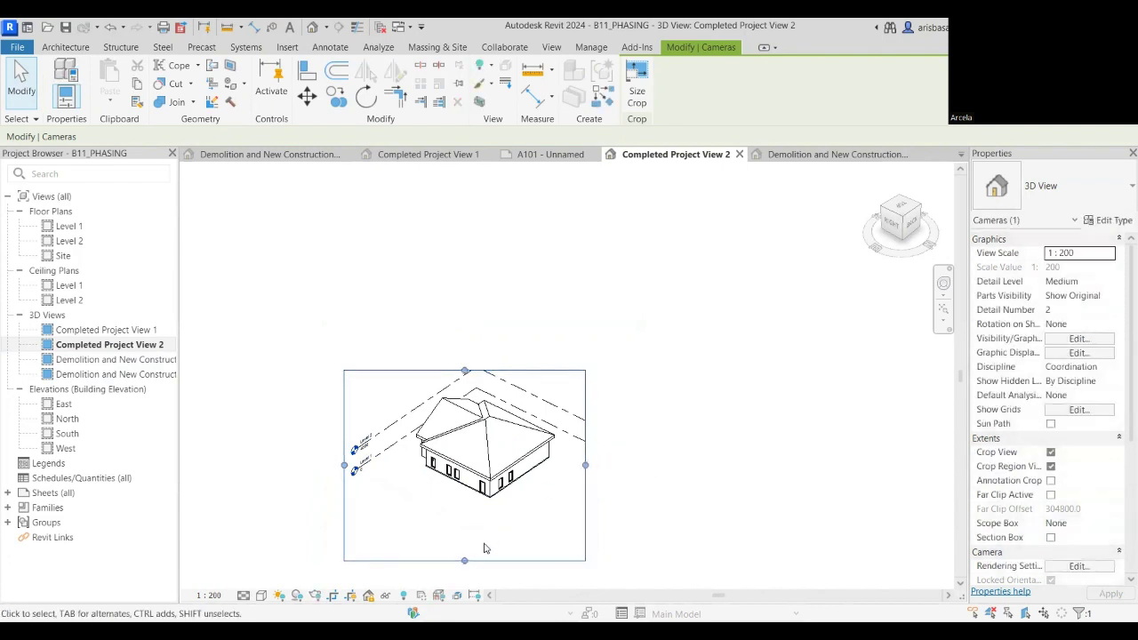
drag(464, 561, 471, 508)
scroll(487, 506, up, 2)
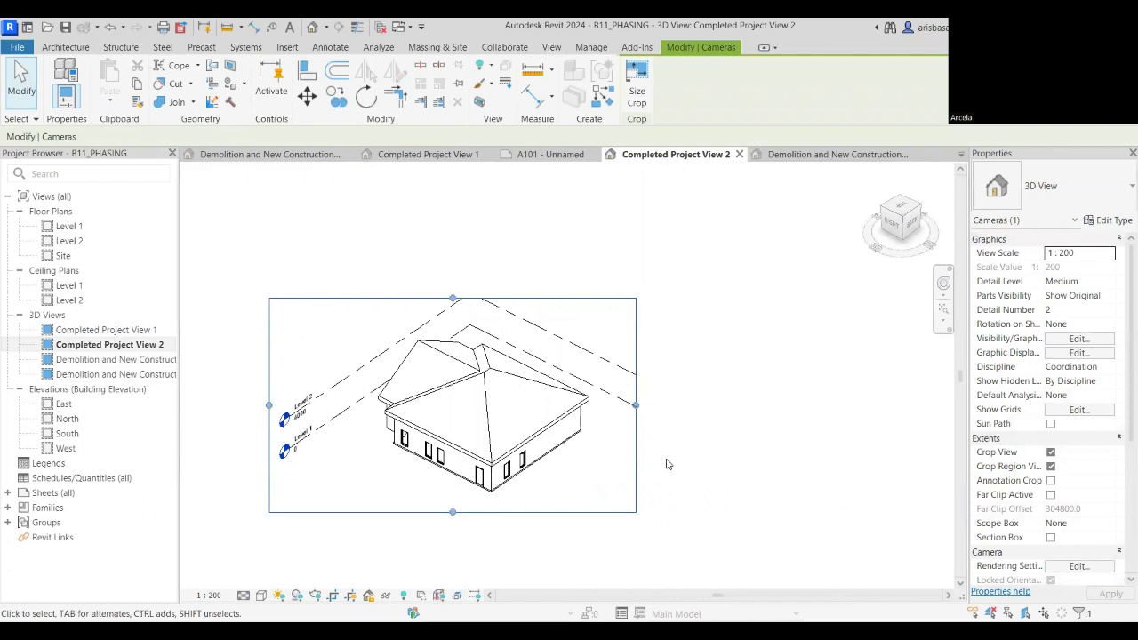
click(538, 538)
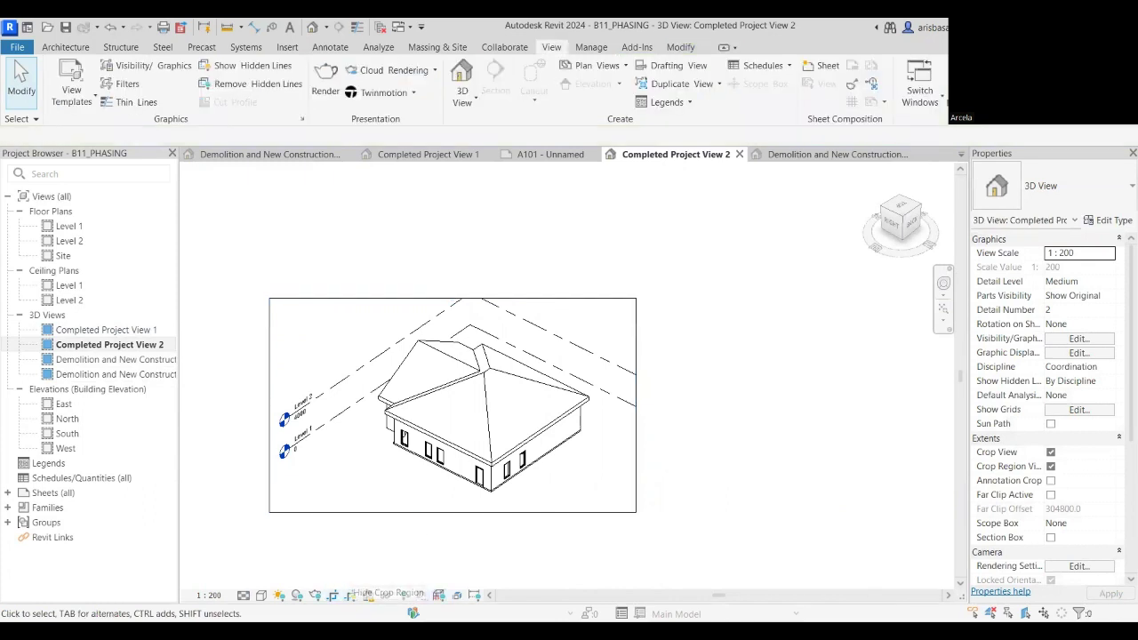
click(350, 594)
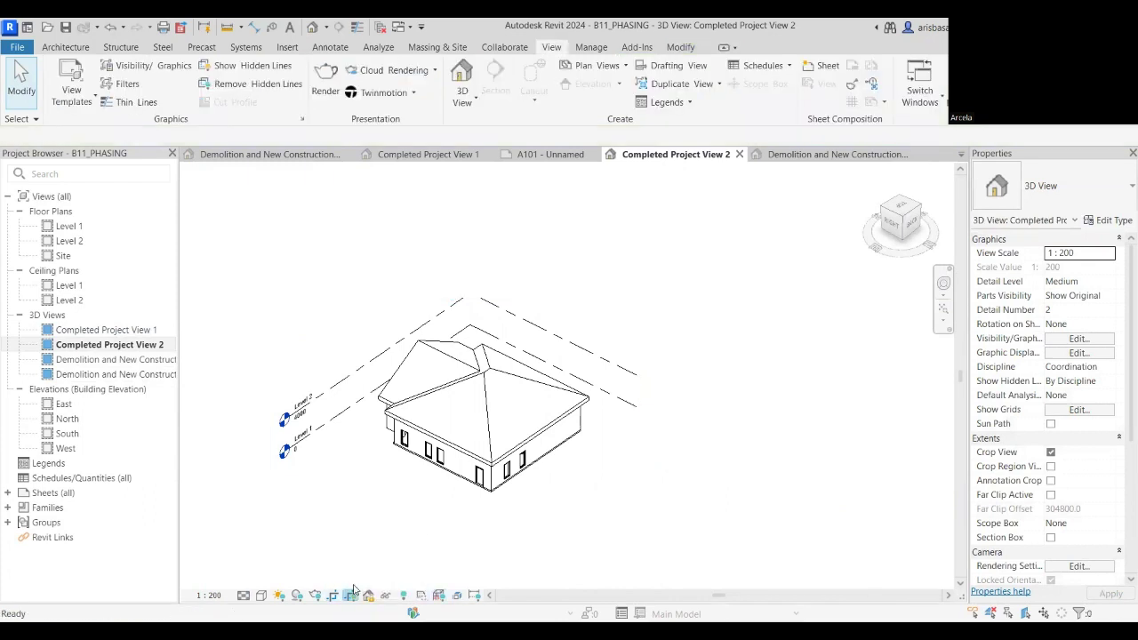
double_click(132, 359)
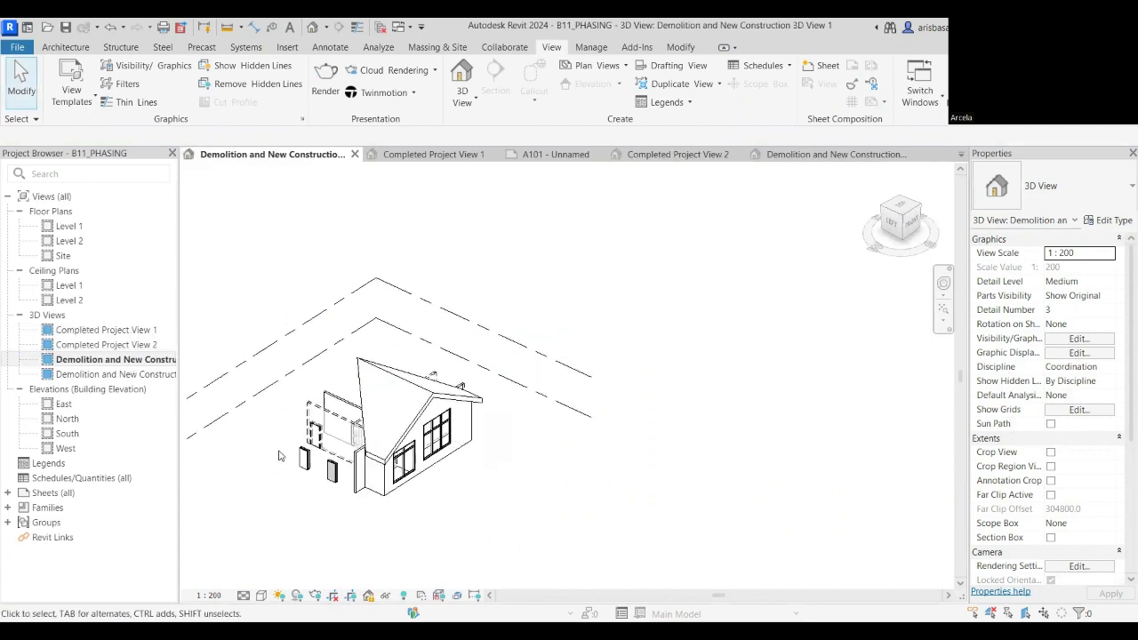
Drag Demolition and New Construction 3D View 1's four crop edges inward, then hide the crop boundary.
click(333, 594)
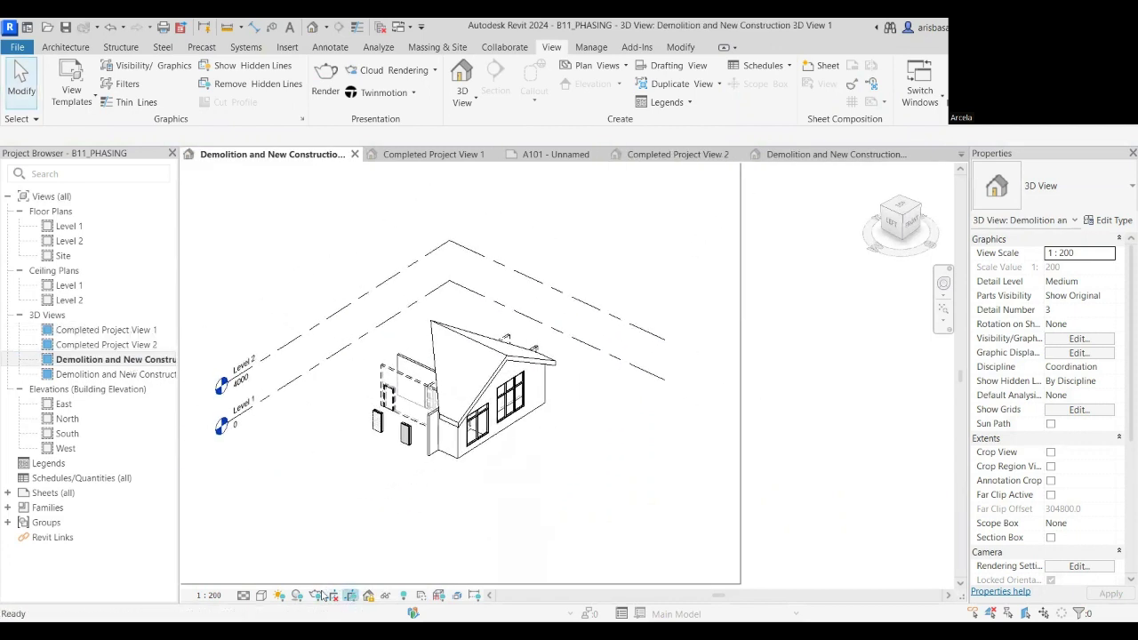
click(350, 595)
click(398, 352)
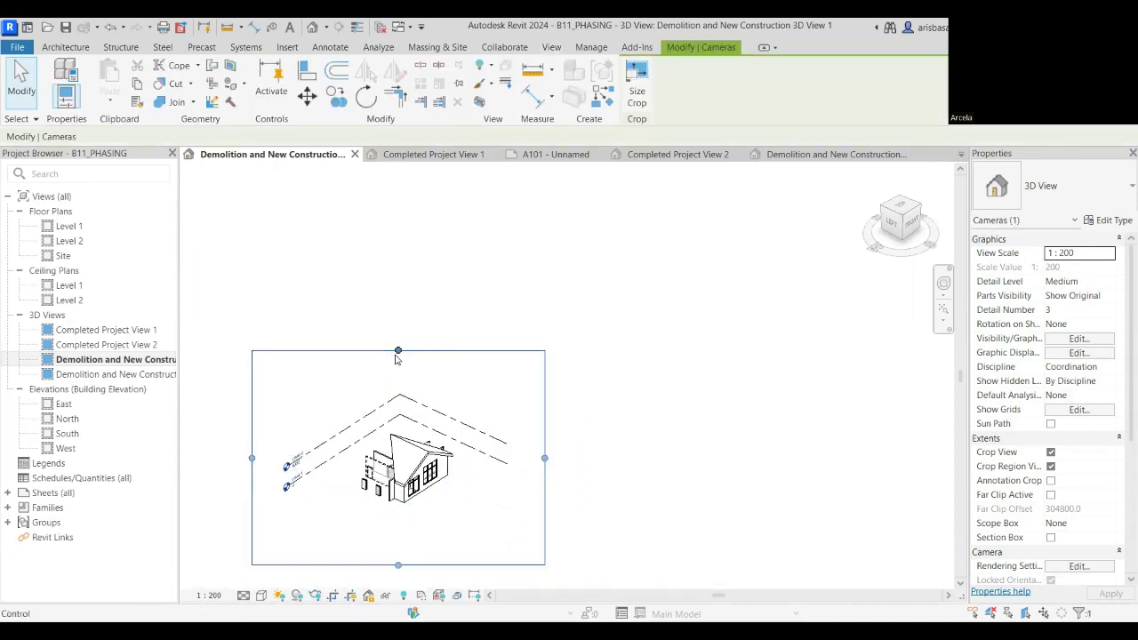
drag(398, 351, 396, 395)
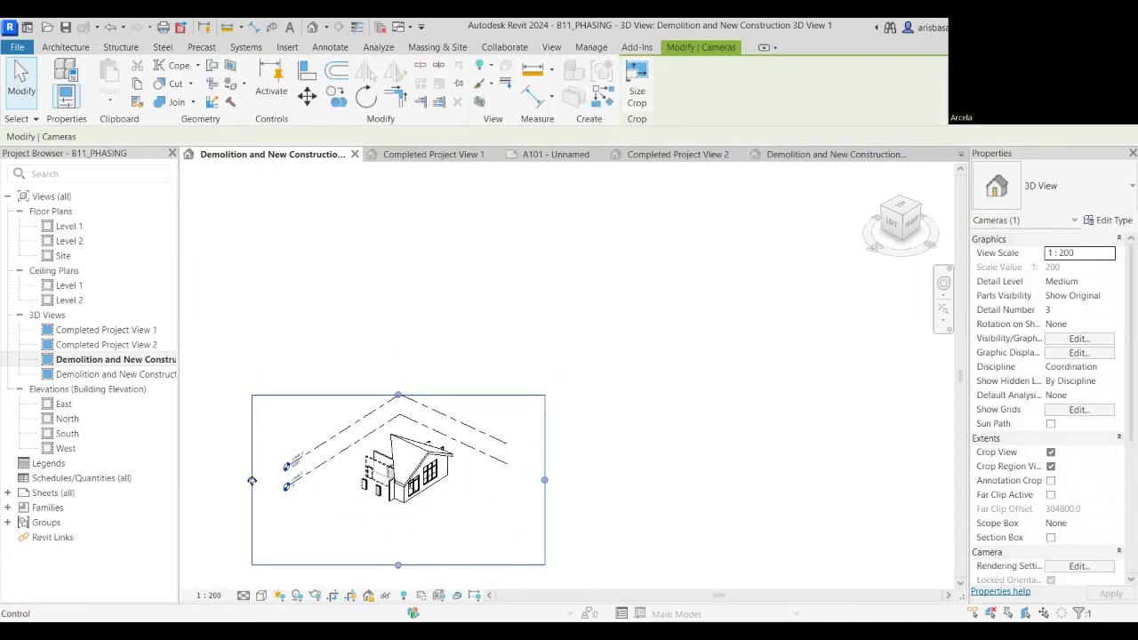
drag(252, 480, 282, 480)
drag(543, 487, 492, 487)
drag(399, 566, 398, 513)
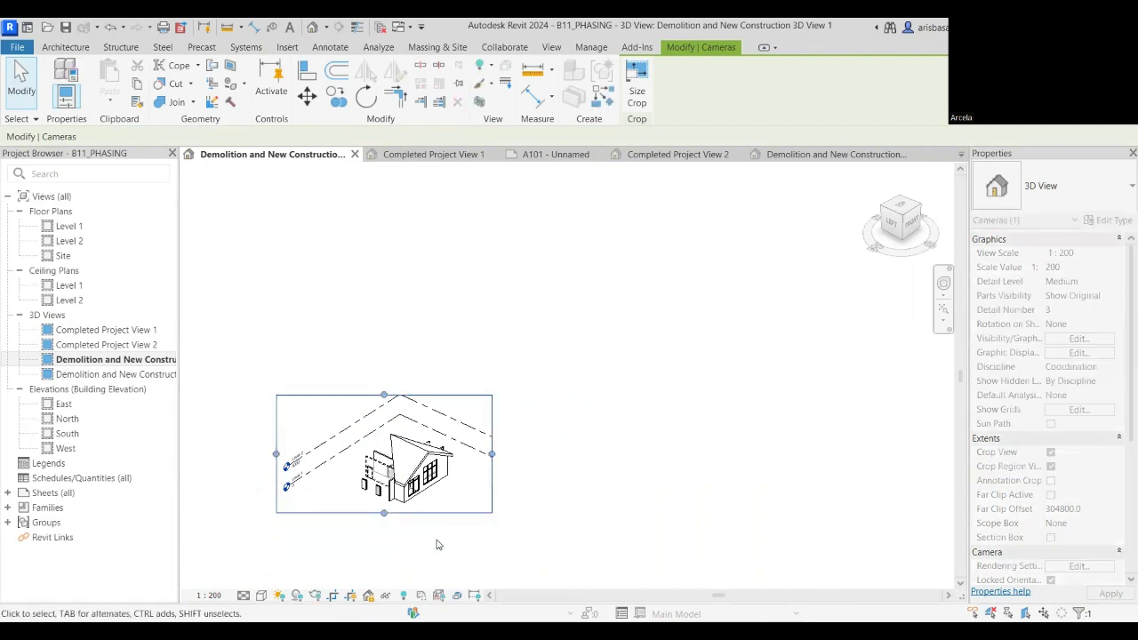
click(436, 541)
click(351, 595)
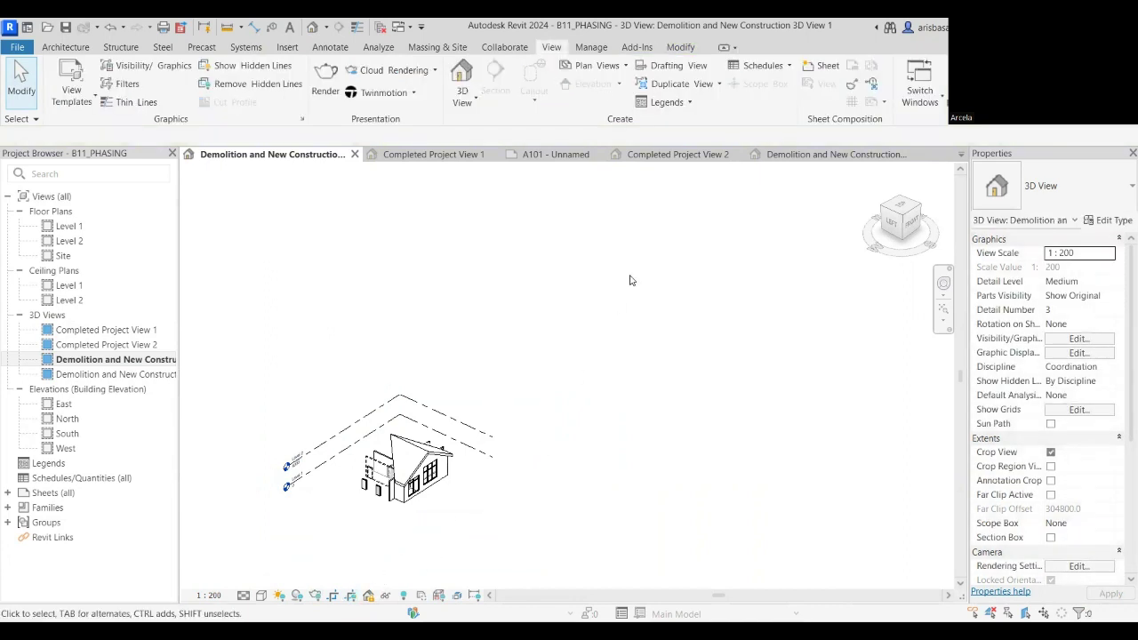
click(149, 373)
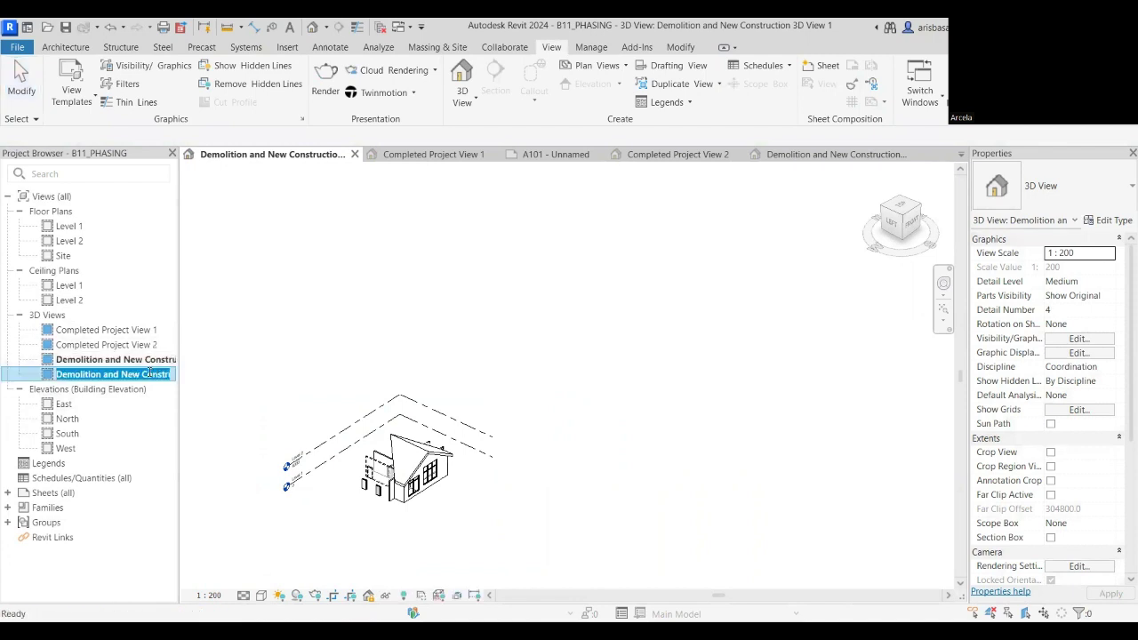
Crop Demolition and New Construction 3D View 2 tightly around the house, hide the boundary, return to A101.
double_click(153, 375)
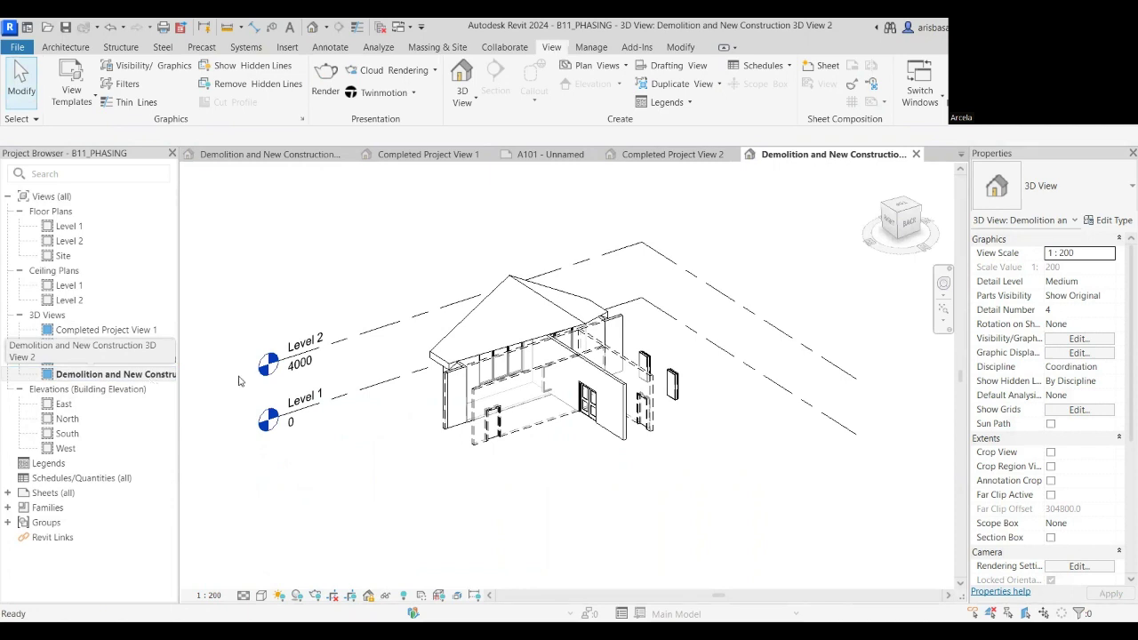
scroll(378, 371, down, 2)
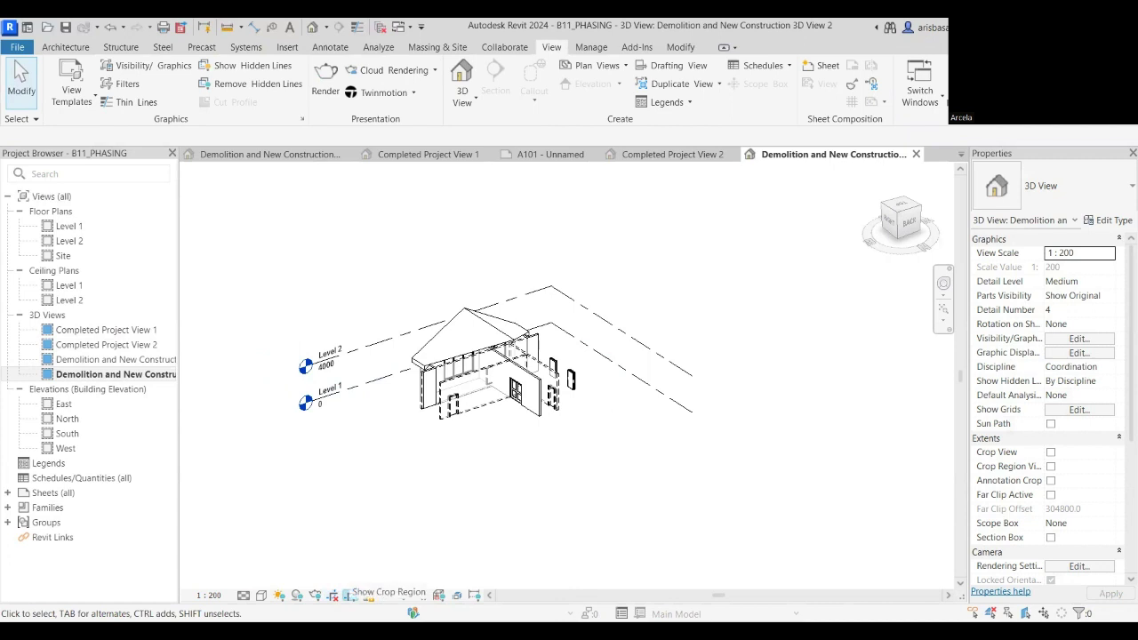
click(350, 596)
click(429, 216)
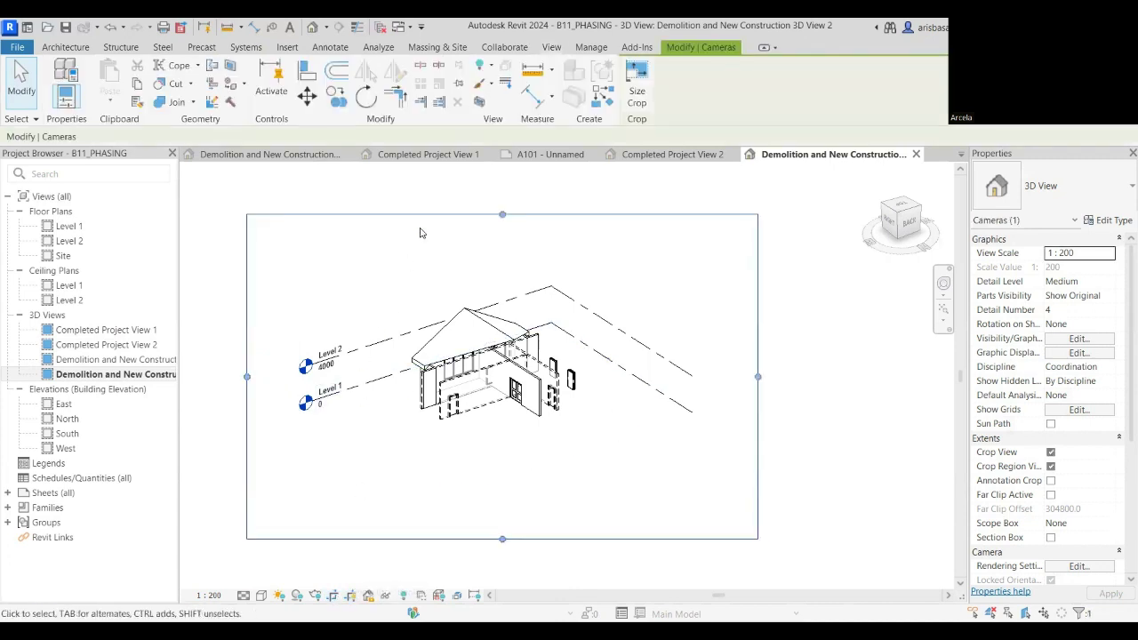
drag(503, 215, 502, 276)
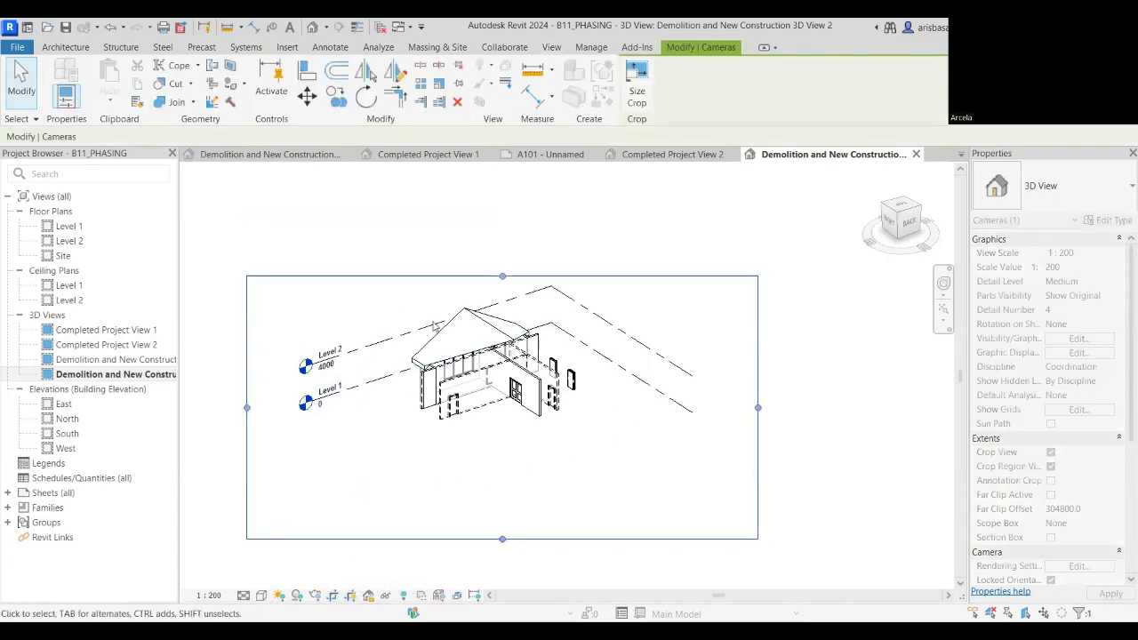
drag(247, 408, 297, 408)
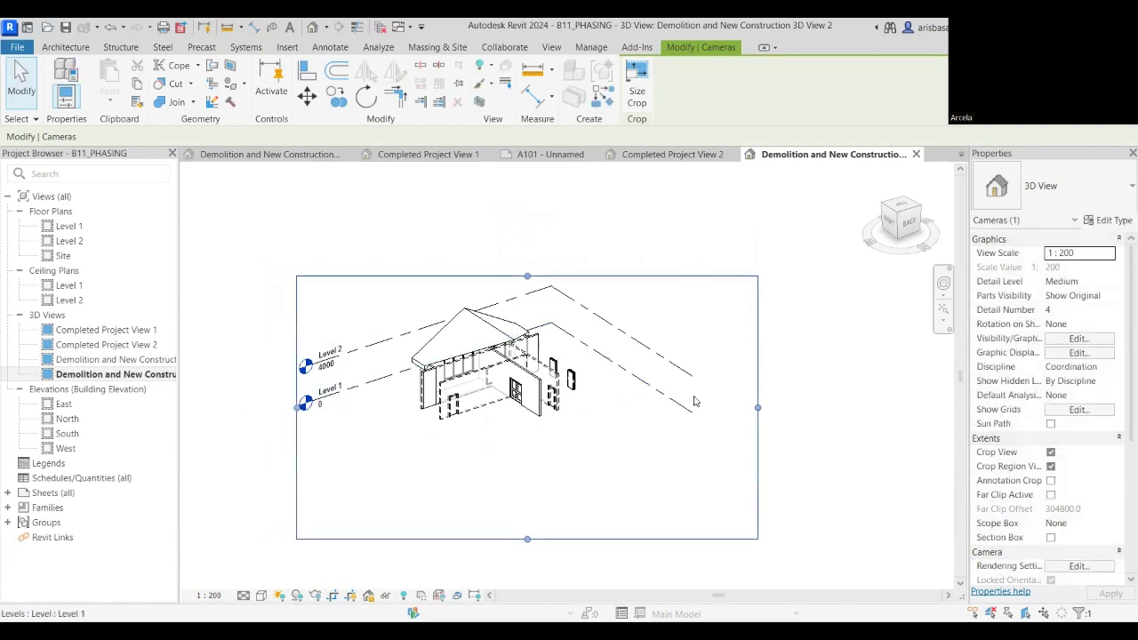
drag(757, 410, 637, 408)
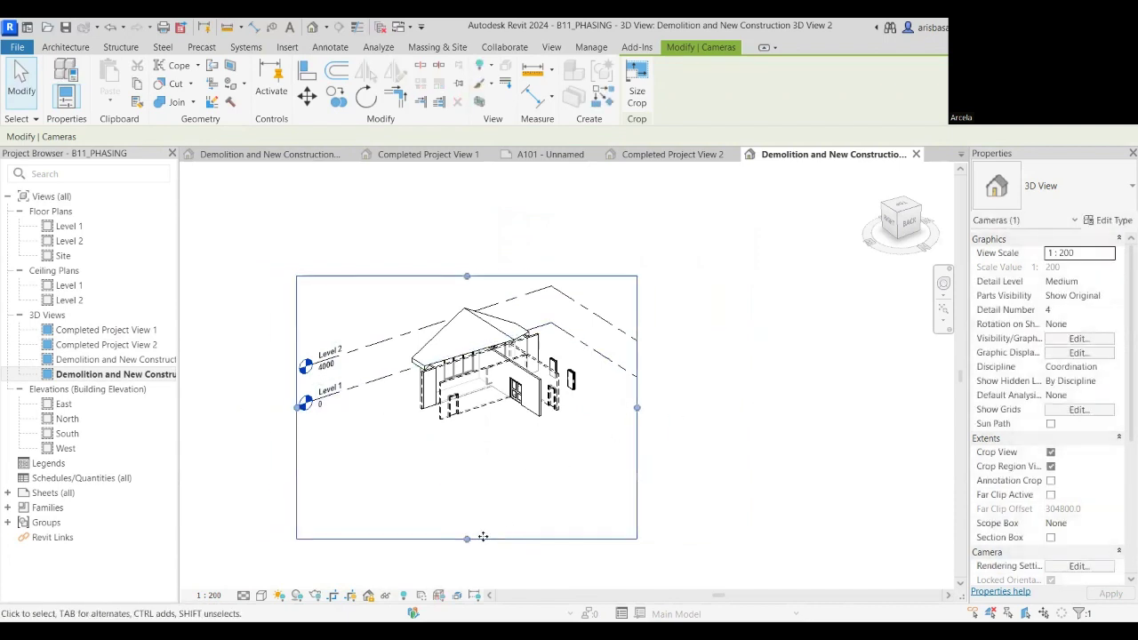
drag(468, 538, 467, 445)
click(472, 495)
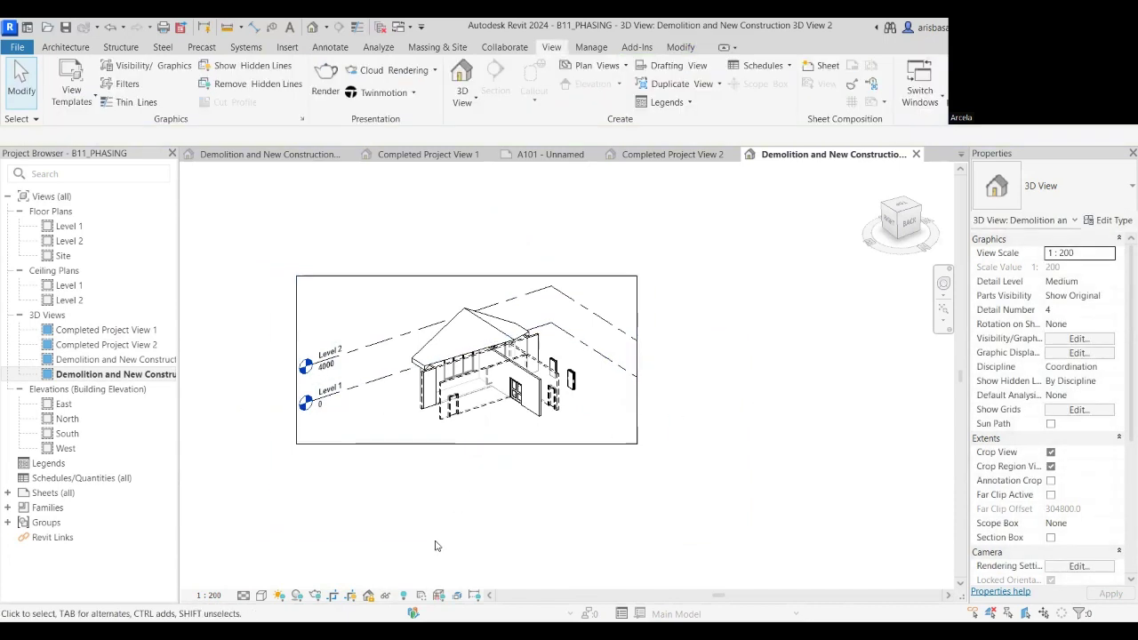
click(350, 596)
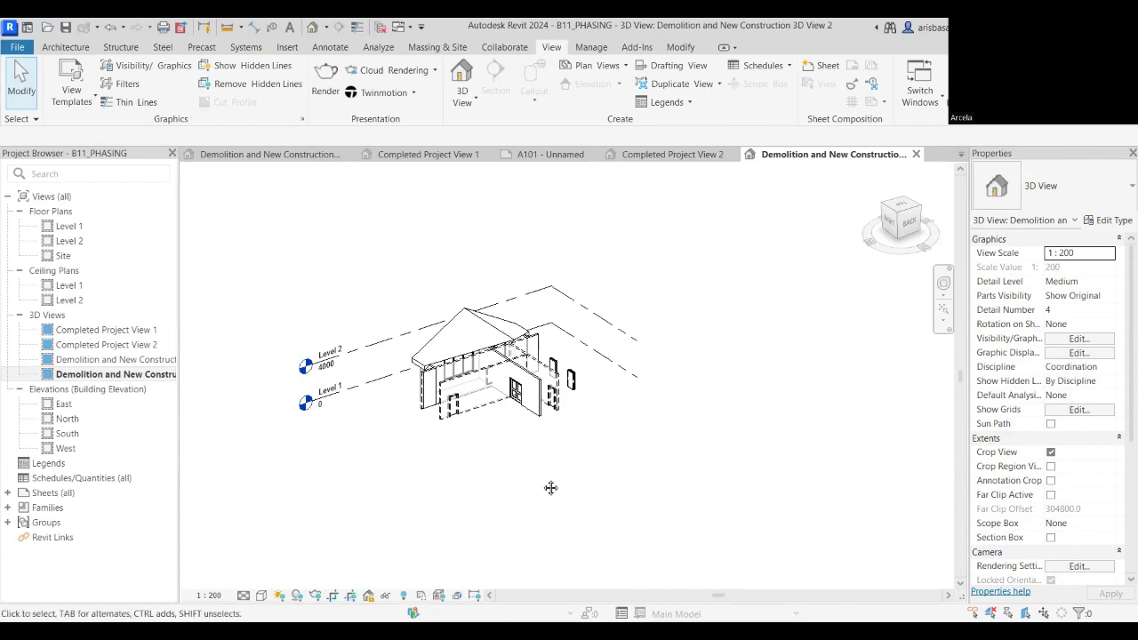
click(538, 154)
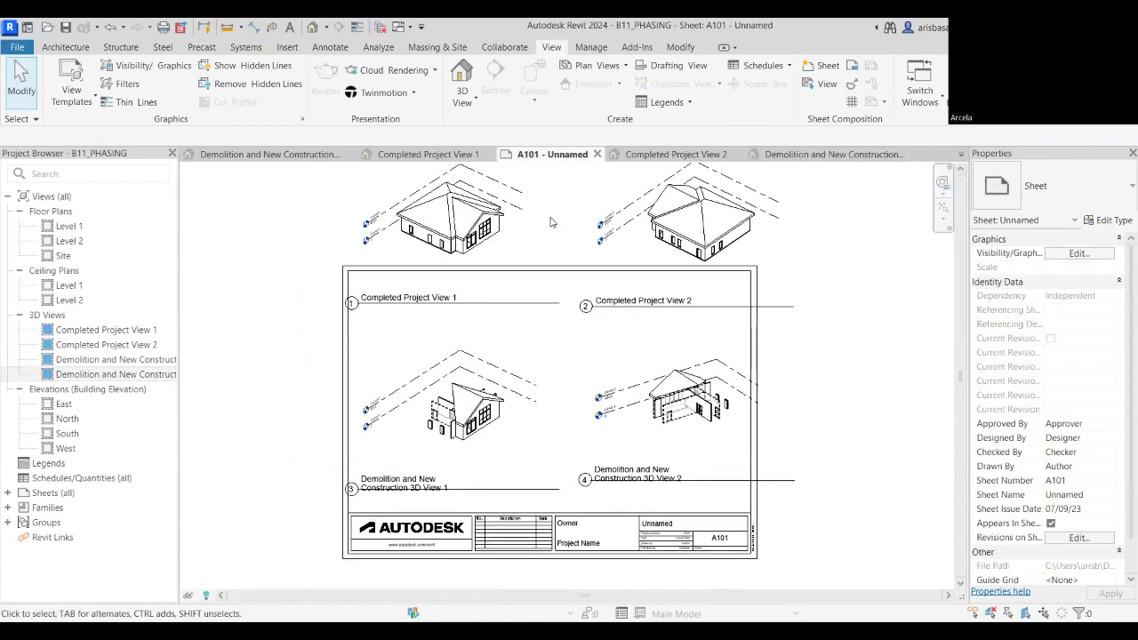
Select the existing 3D viewports on sheet A101 and delete them.
scroll(413, 434, down, 2)
scroll(490, 381, up, 1)
scroll(498, 378, down, 3)
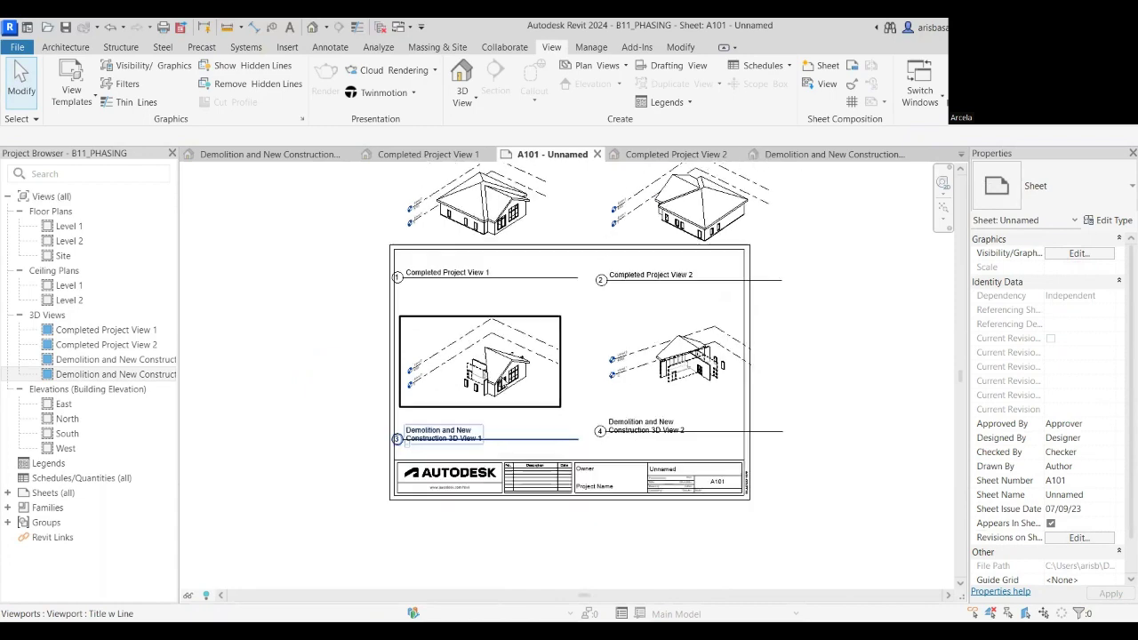
click(509, 365)
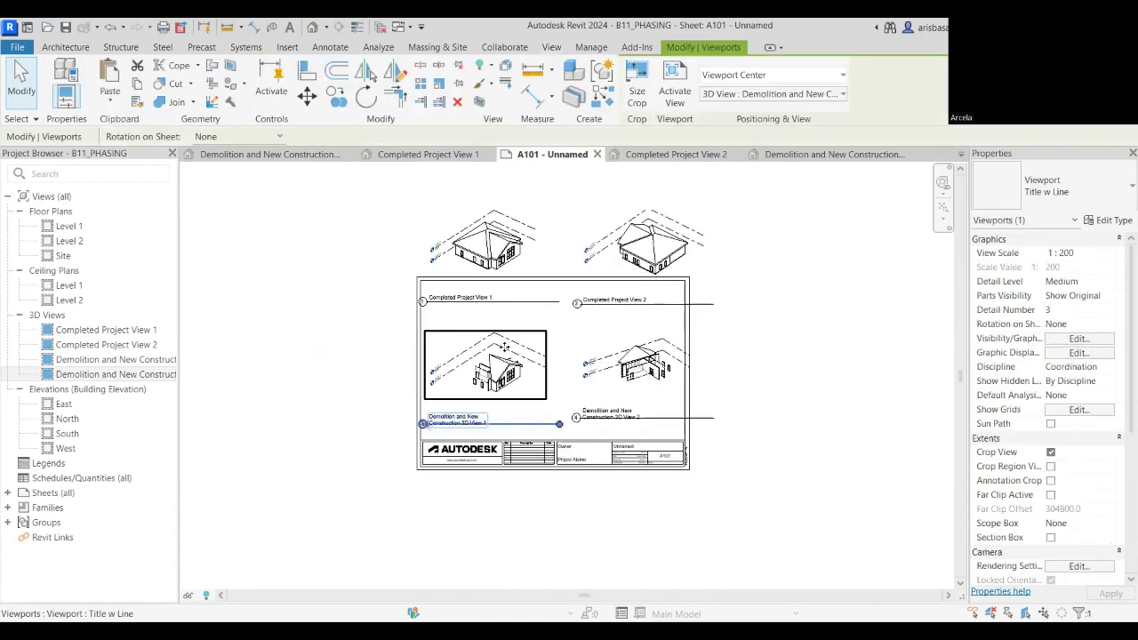
ctrl+click(502, 267)
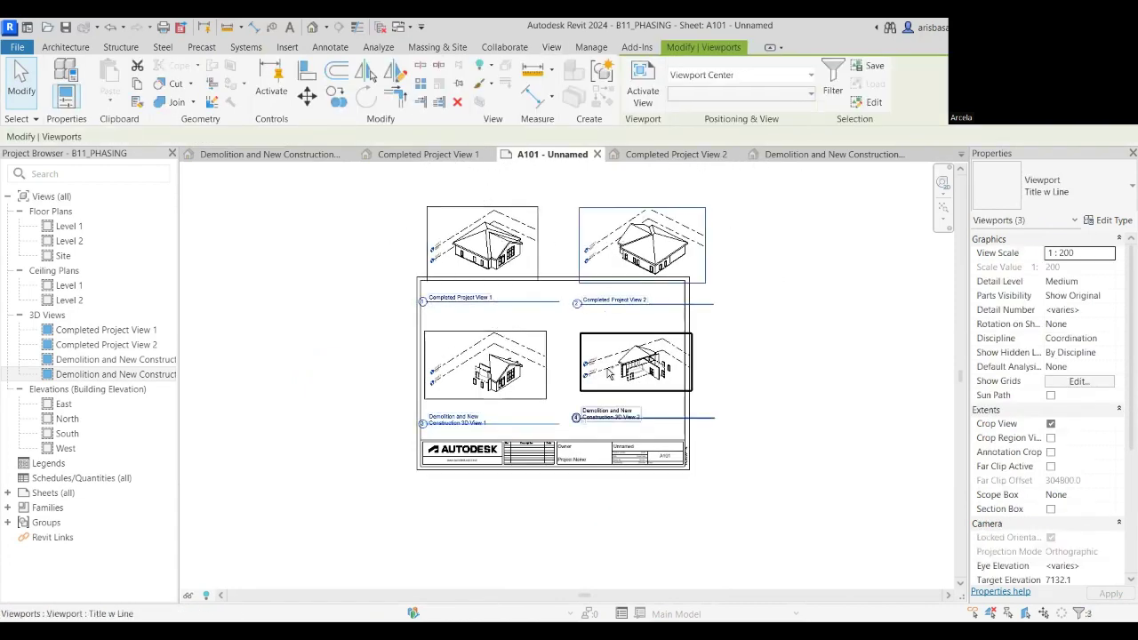
key(Delete)
Place all four cropped 3D views back on sheet A101 as new viewports.
scroll(773, 370, down, 1)
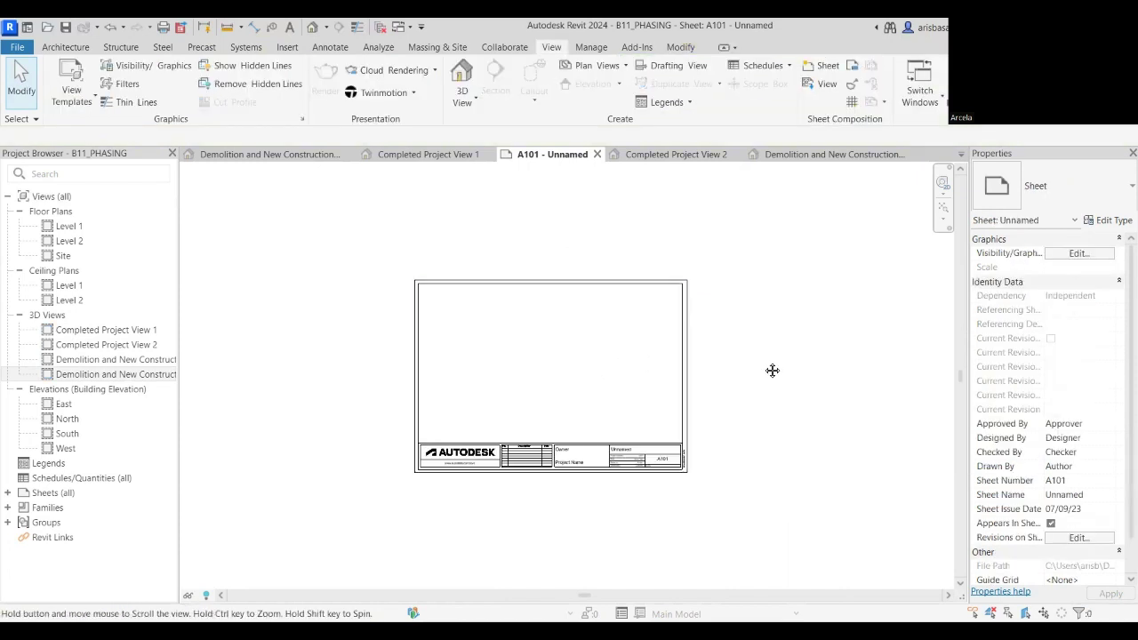
click(824, 85)
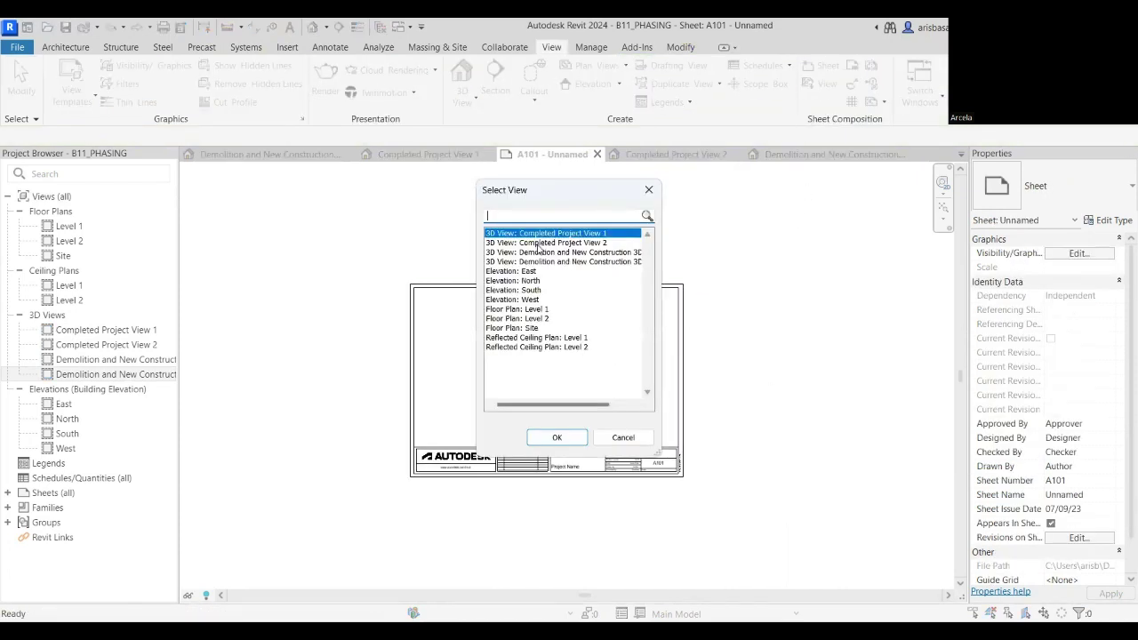
shift+click(537, 245)
shift+click(544, 254)
shift+click(550, 262)
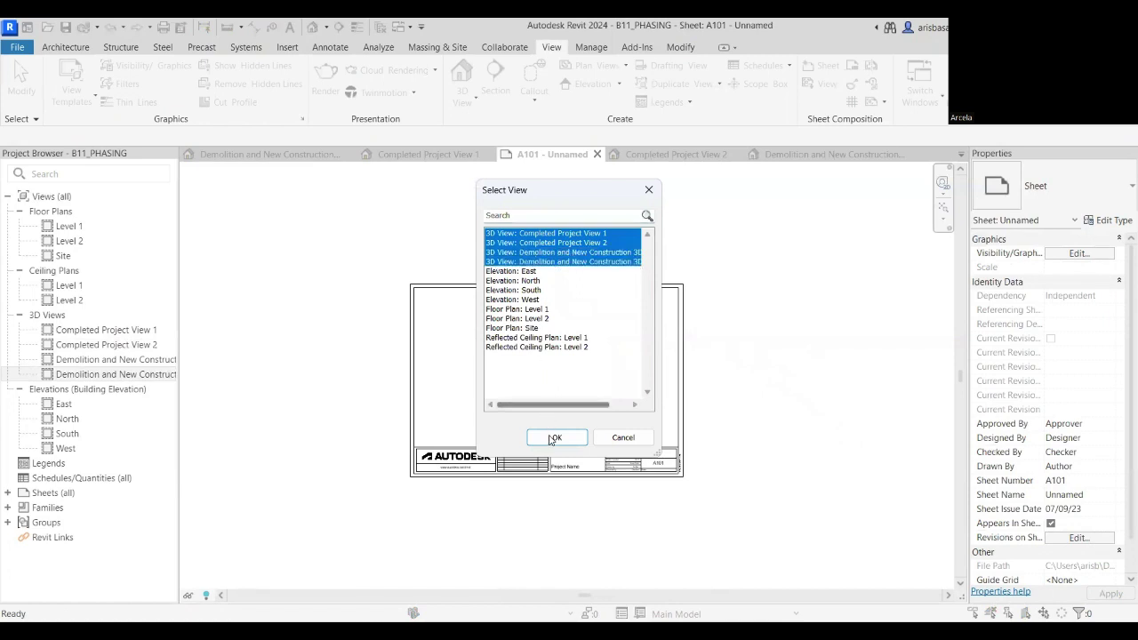
click(553, 438)
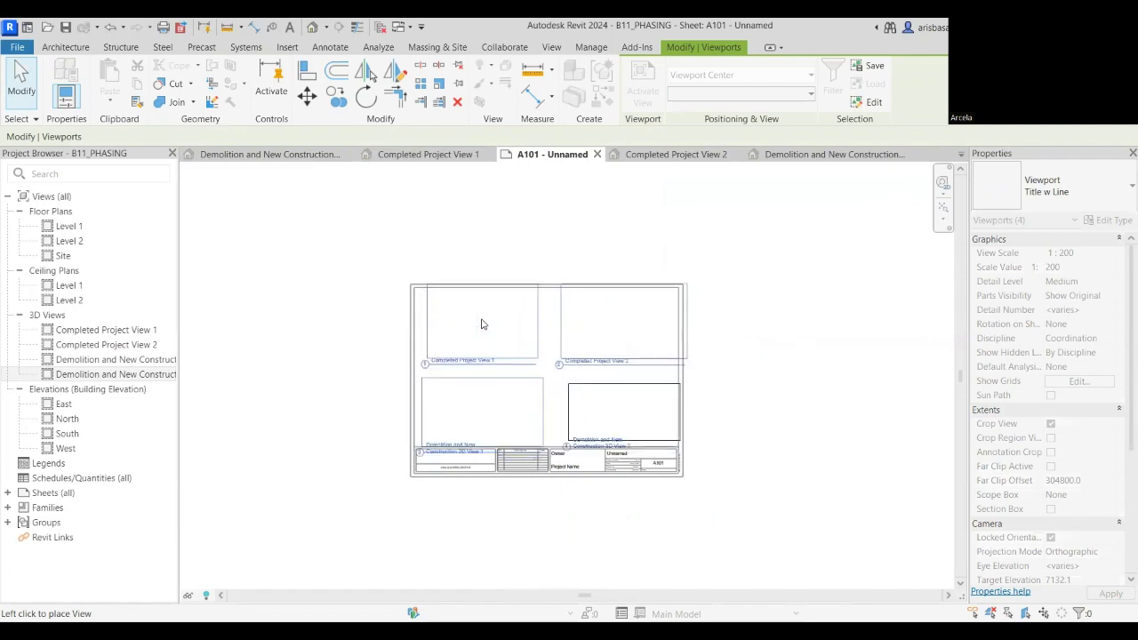
click(478, 317)
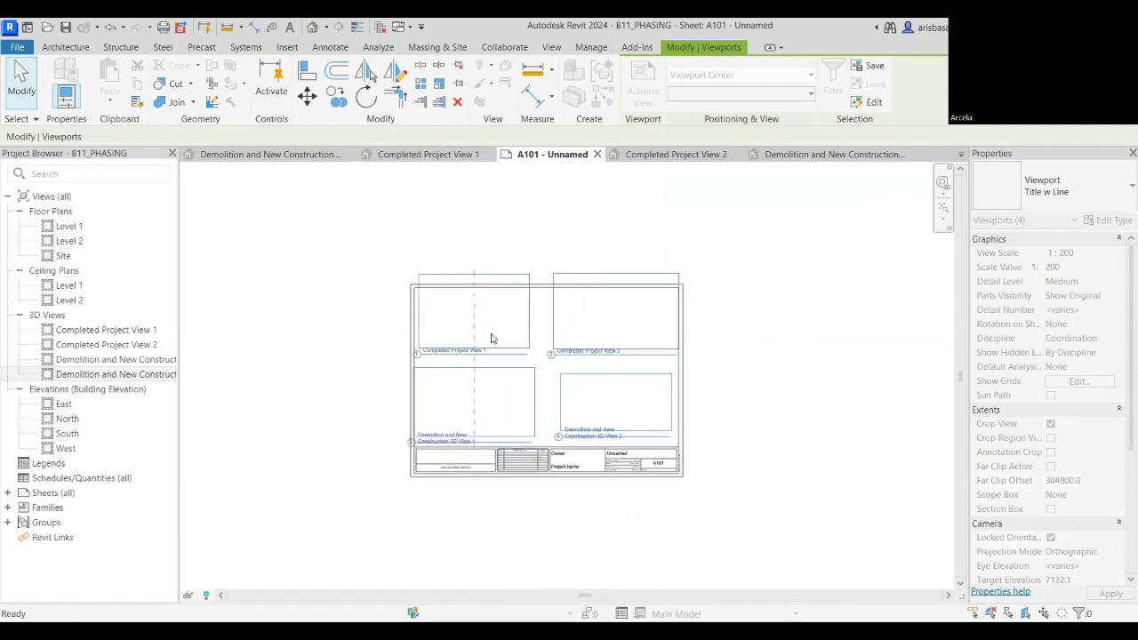
scroll(554, 391, up, 1)
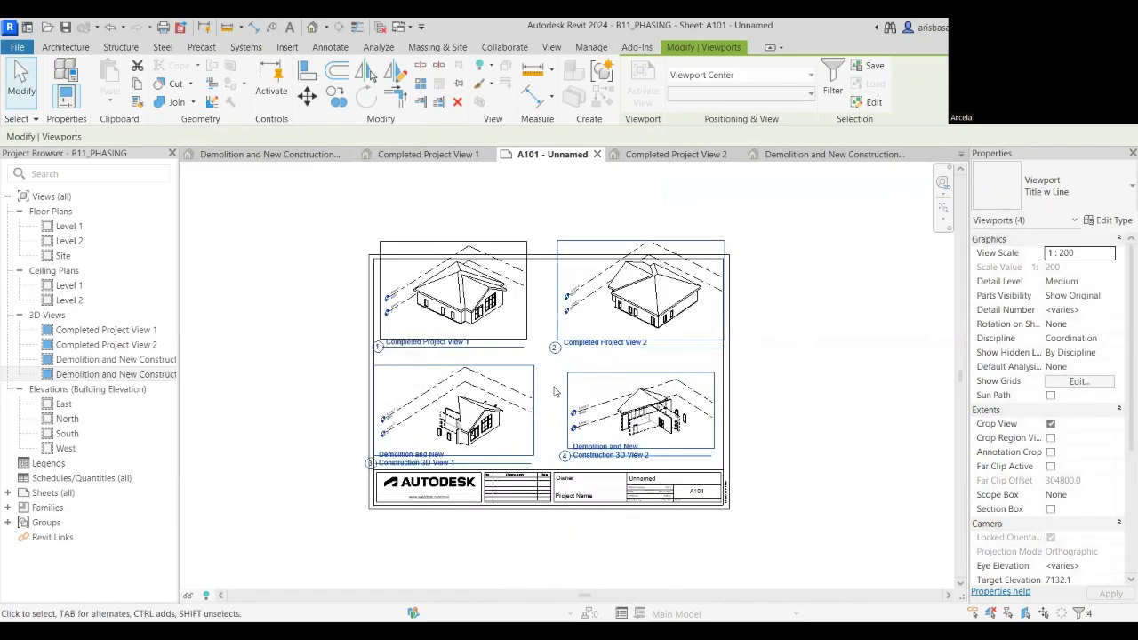
click(782, 366)
scroll(623, 329, up, 2)
scroll(611, 323, up, 1)
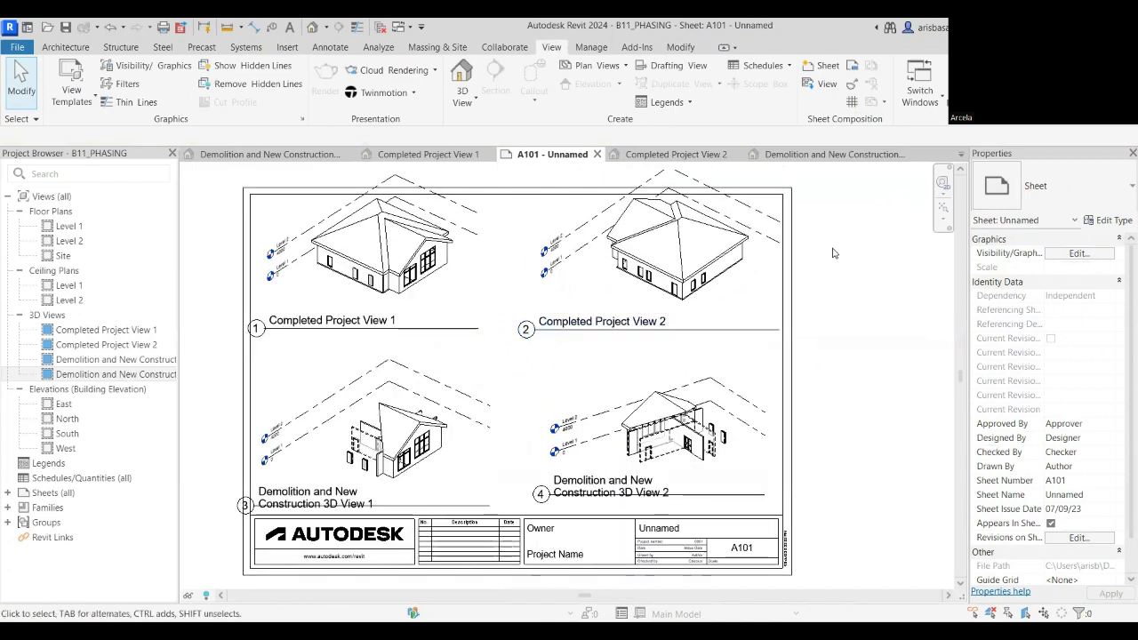
Nudge the Completed Project View 2 and View 1 viewports one step down.
click(704, 292)
key(Down)
key(Down)
key(Down)
key(Down)
key(Down)
key(Down)
key(Down)
key(Down)
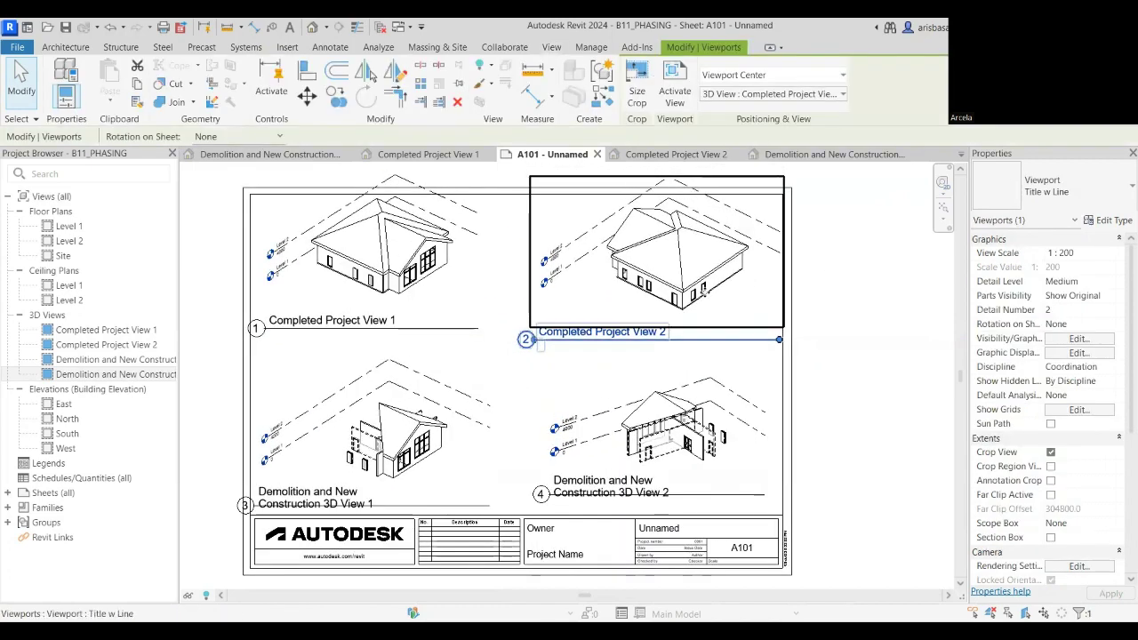
click(409, 309)
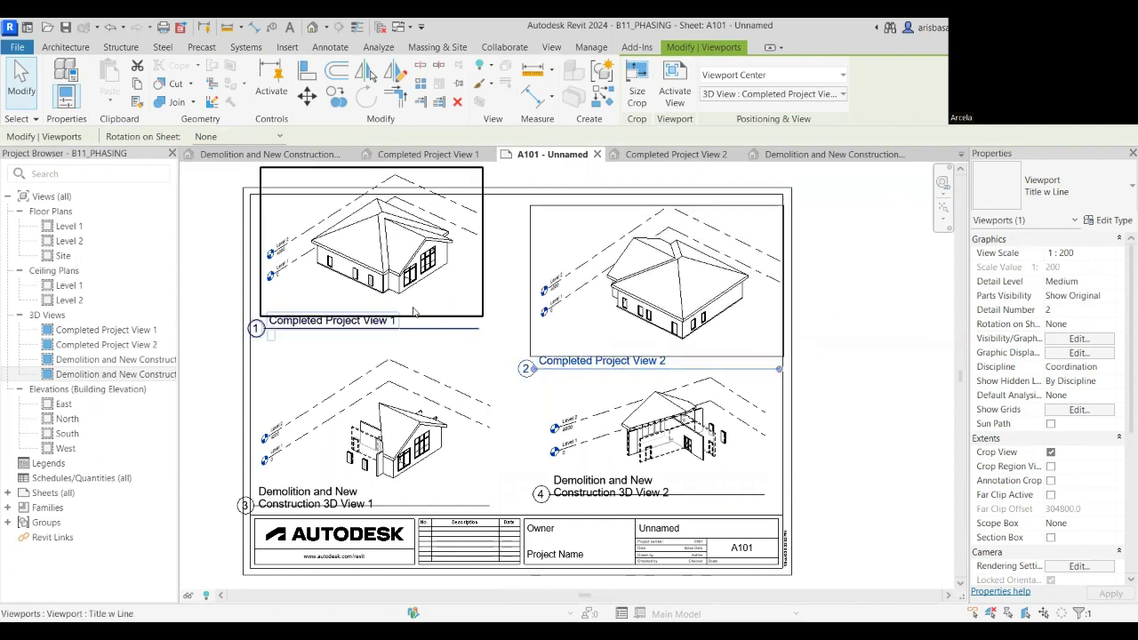
key(Down)
key(Down)
key(Down)
key(Down)
key(Down)
key(Down)
key(Down)
key(Down)
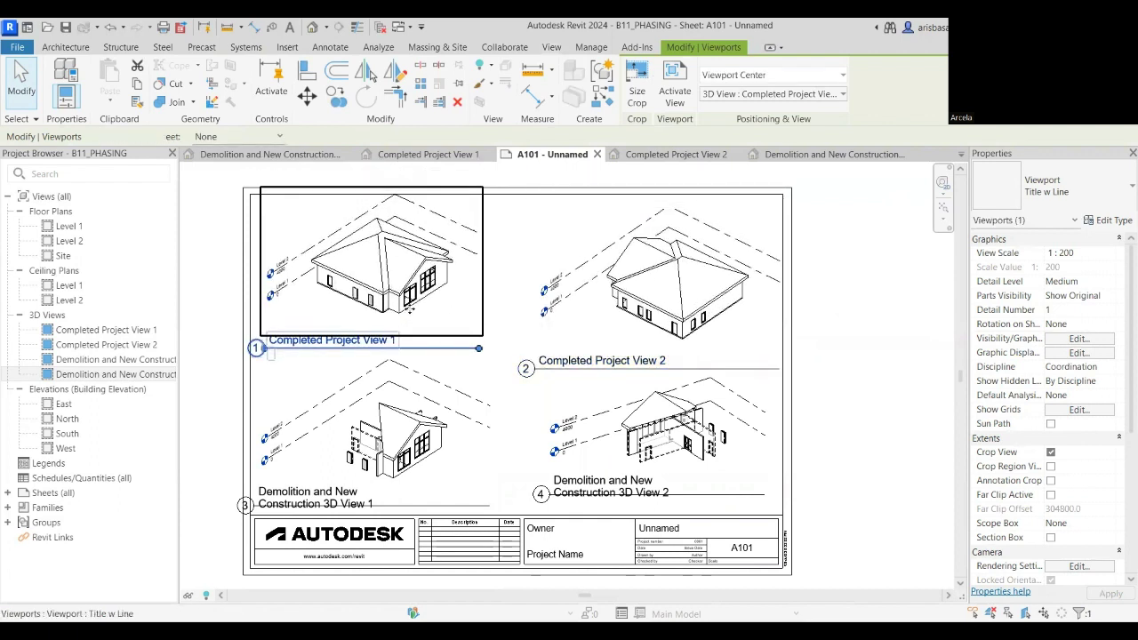
click(857, 382)
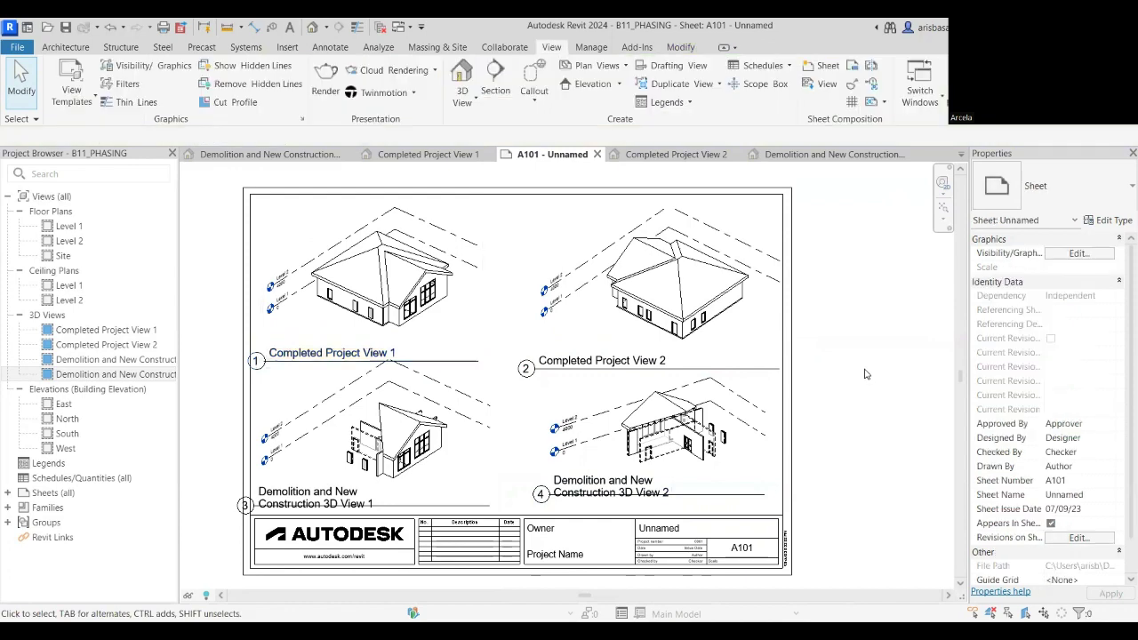
Zoom in on viewport 1's title and select the Completed Project View 1 viewport.
scroll(800, 373, down, 2)
middle_drag(801, 373, 756, 353)
scroll(736, 375, up, 1)
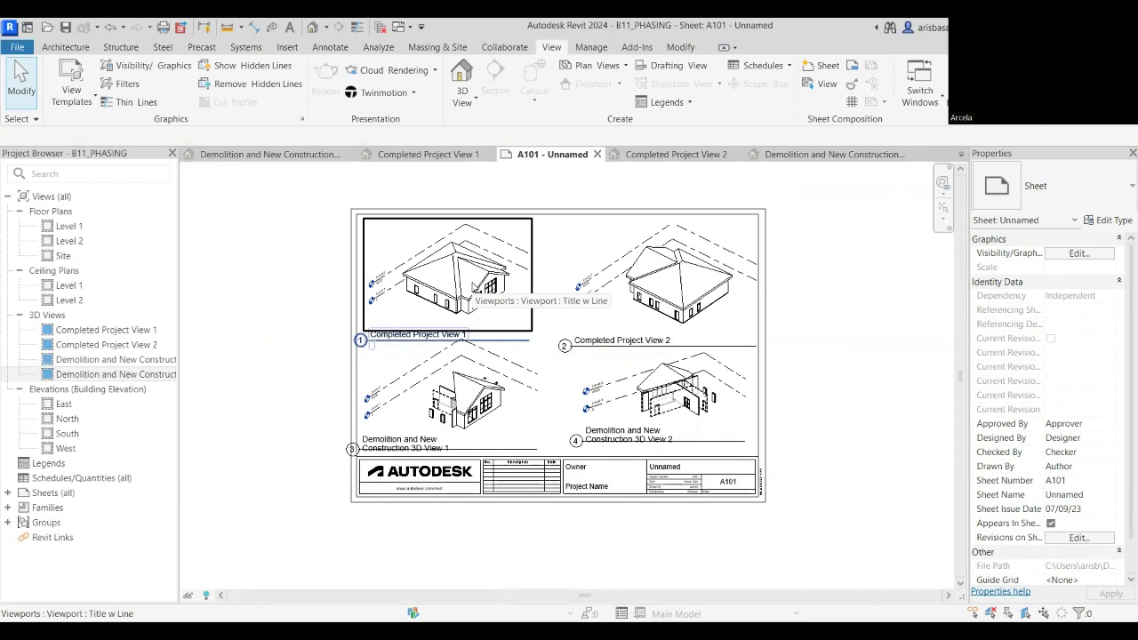
scroll(351, 293, up, 5)
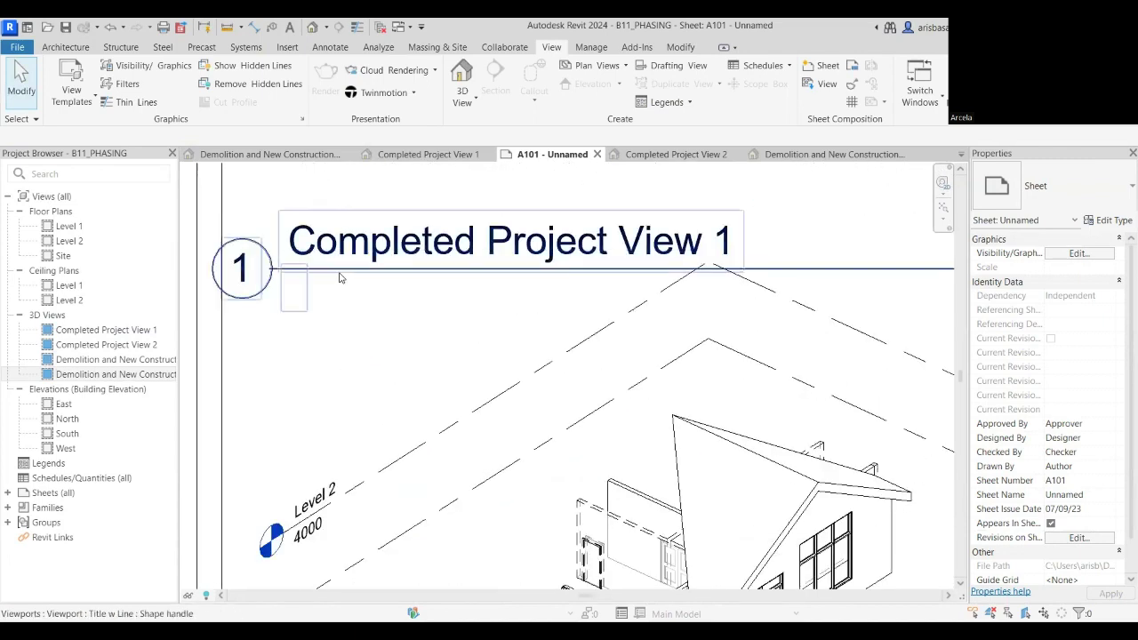
middle_drag(350, 276, 438, 342)
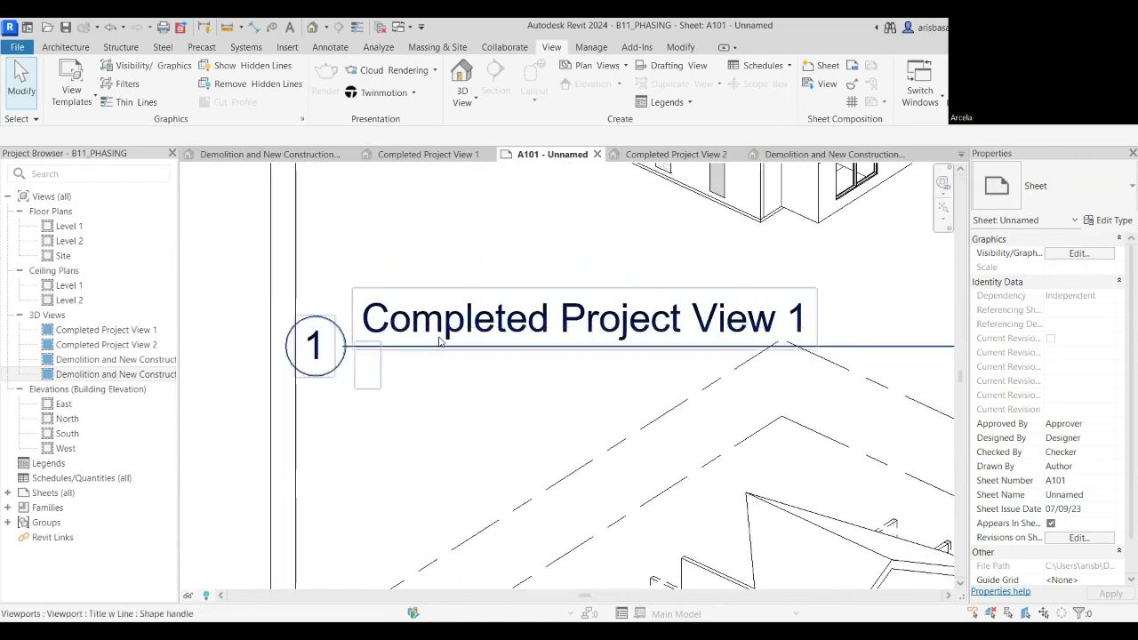
click(441, 355)
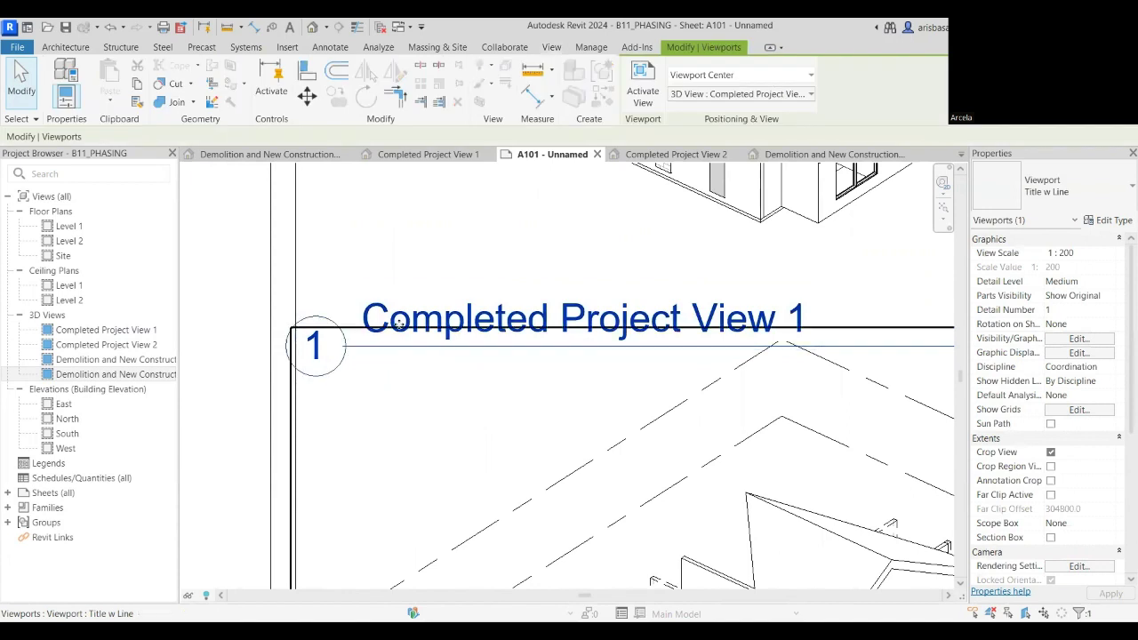
Give the first selected 3D viewport the Viewport: No Title type.
click(1091, 207)
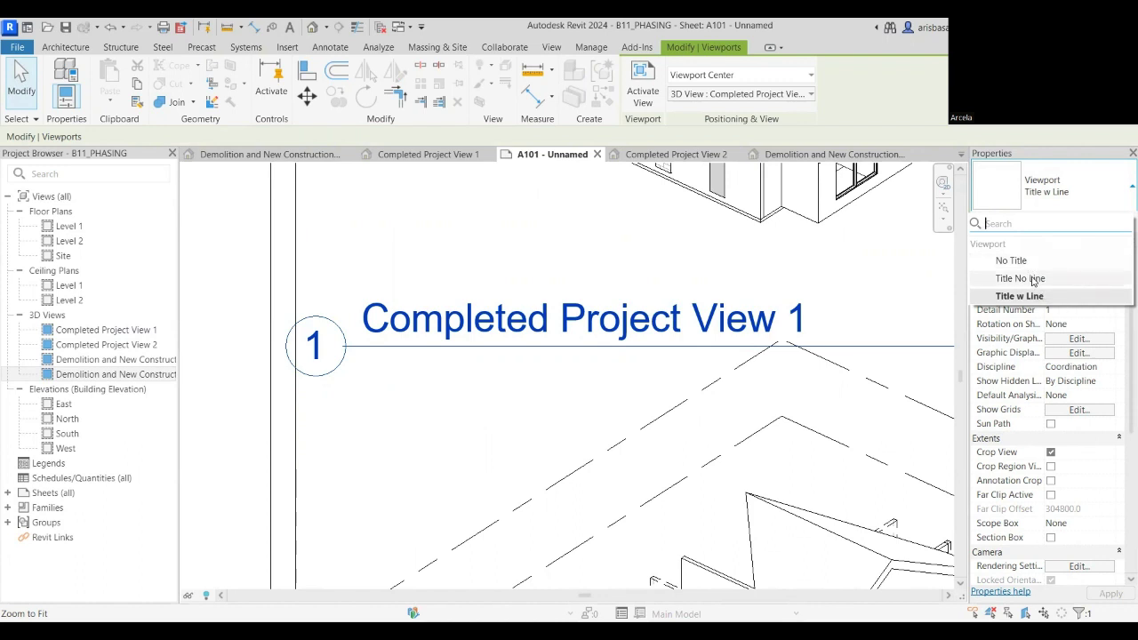
click(1011, 261)
scroll(533, 400, down, 3)
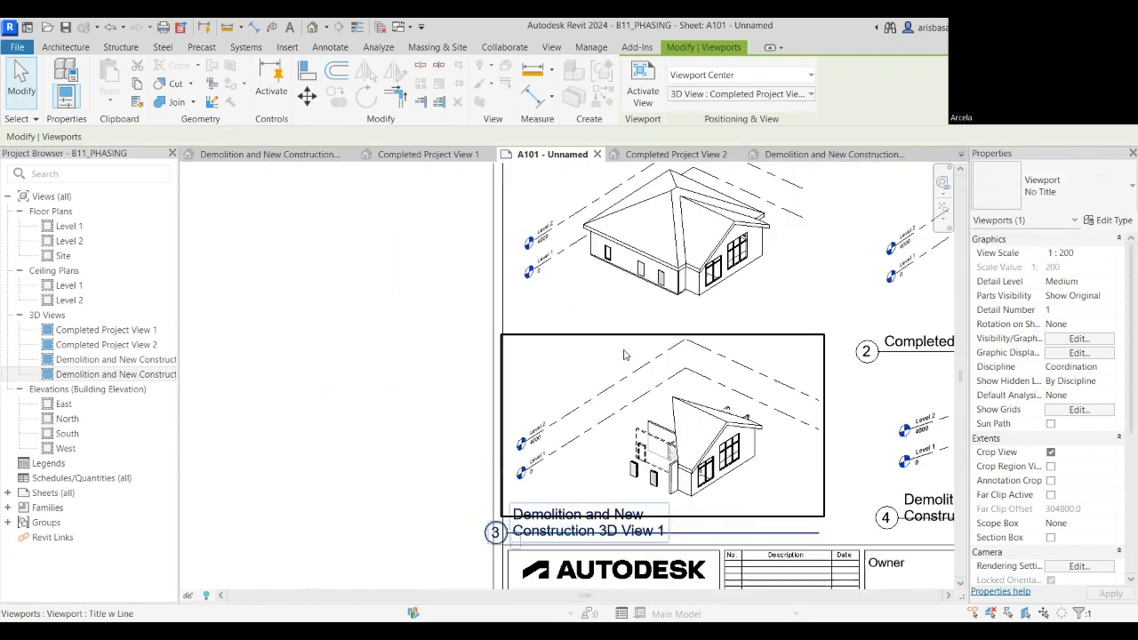
middle_drag(467, 292, 272, 389)
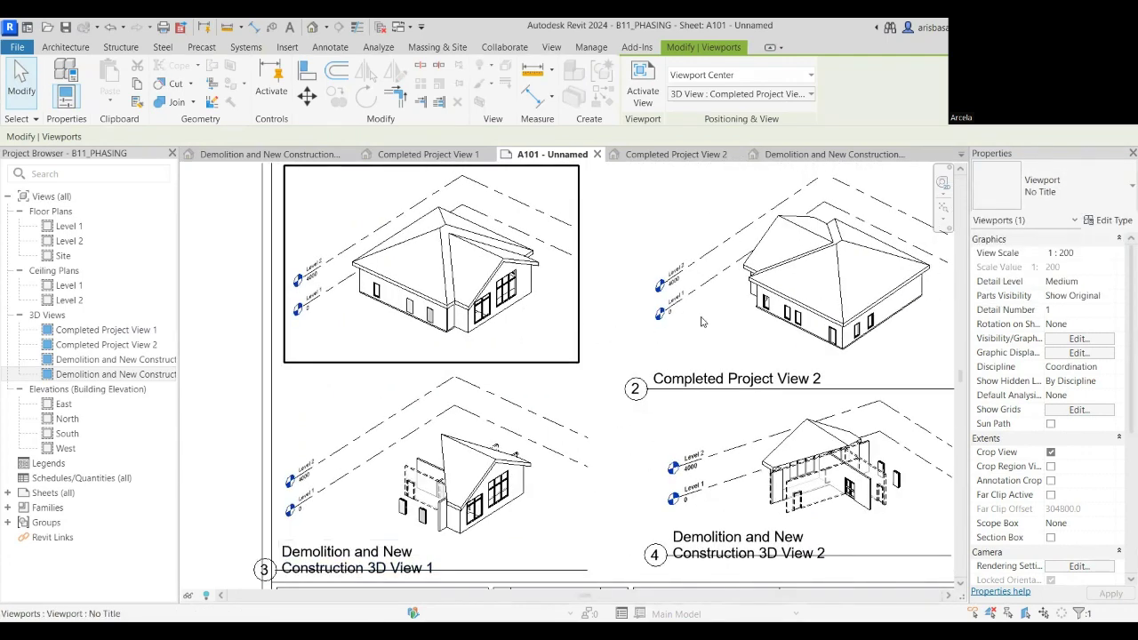
Switch Completed Project View 2 and both demolition viewports to No Title as well.
click(718, 323)
ctrl+click(551, 418)
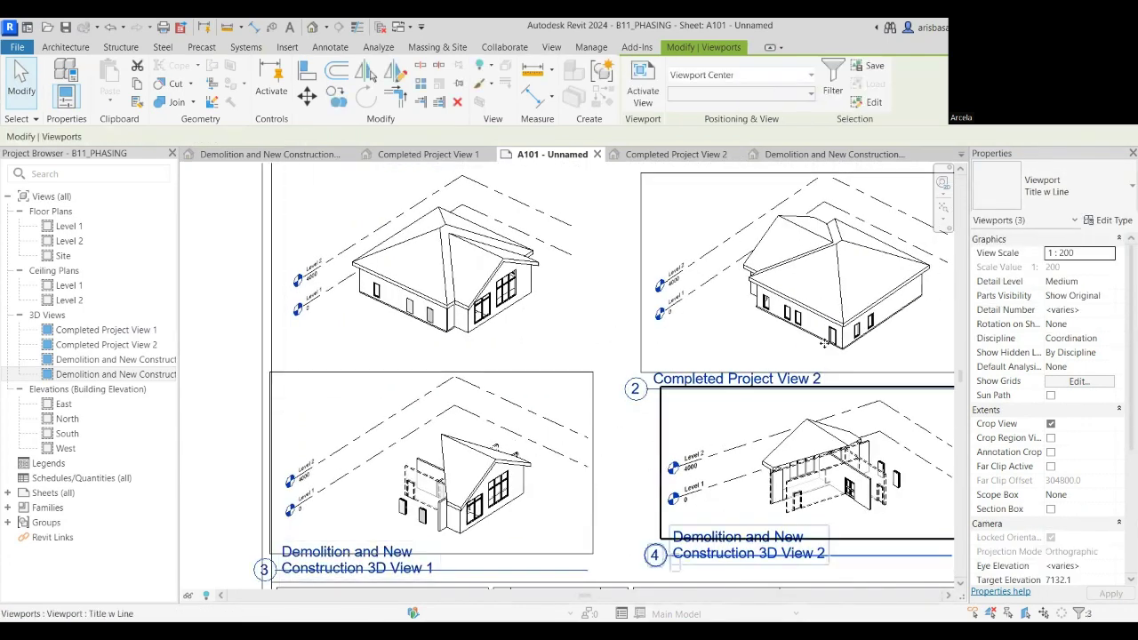
ctrl+click(800, 267)
click(1097, 196)
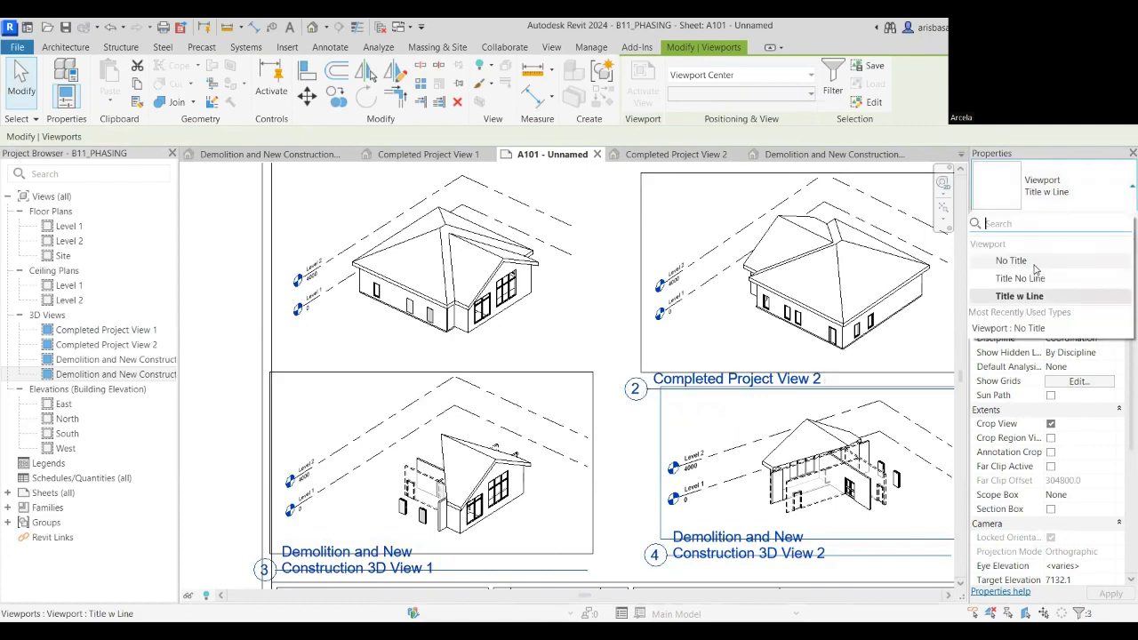
click(1011, 260)
scroll(685, 376, down, 3)
click(315, 312)
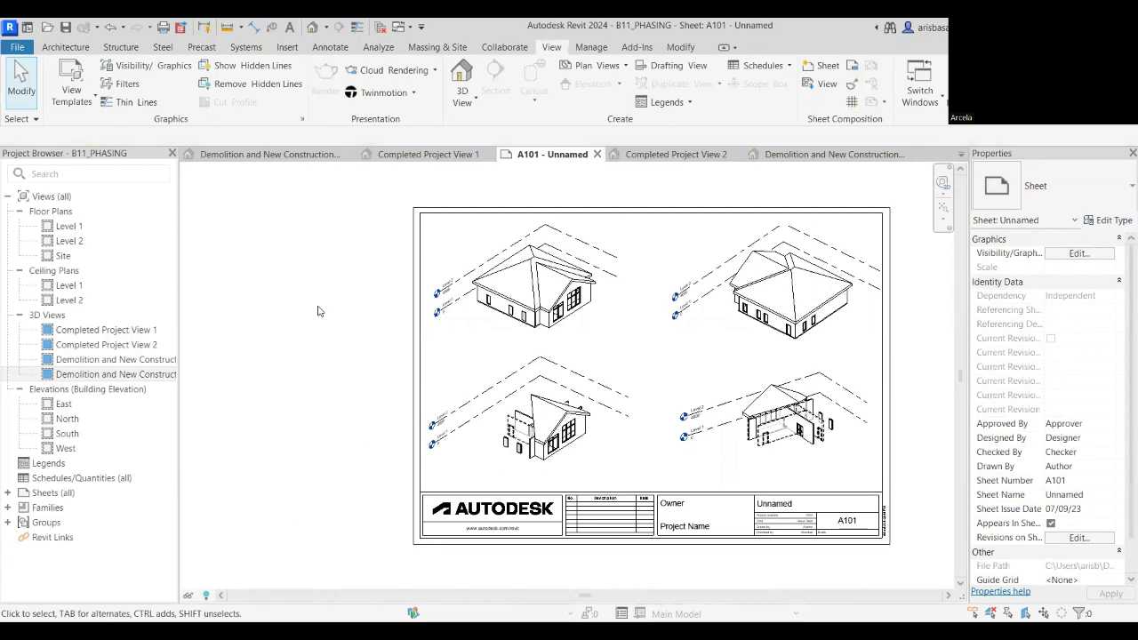
scroll(340, 376, up, 2)
middle_drag(801, 533, 528, 346)
scroll(705, 442, up, 3)
scroll(711, 436, up, 3)
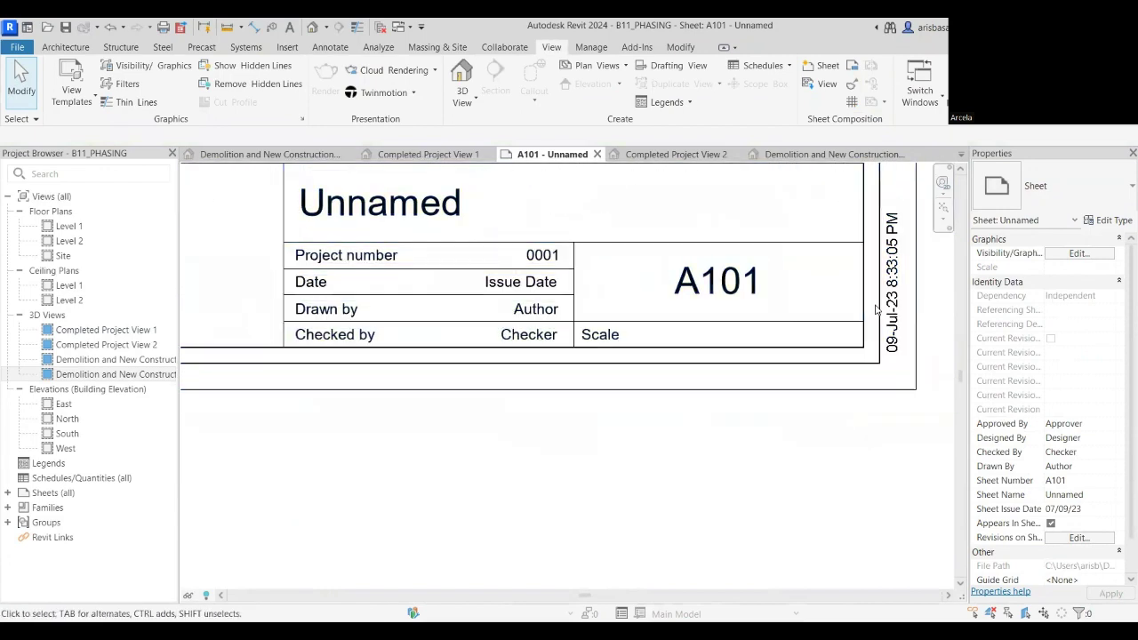
click(826, 344)
scroll(800, 374, down, 4)
middle_drag(780, 396, 754, 490)
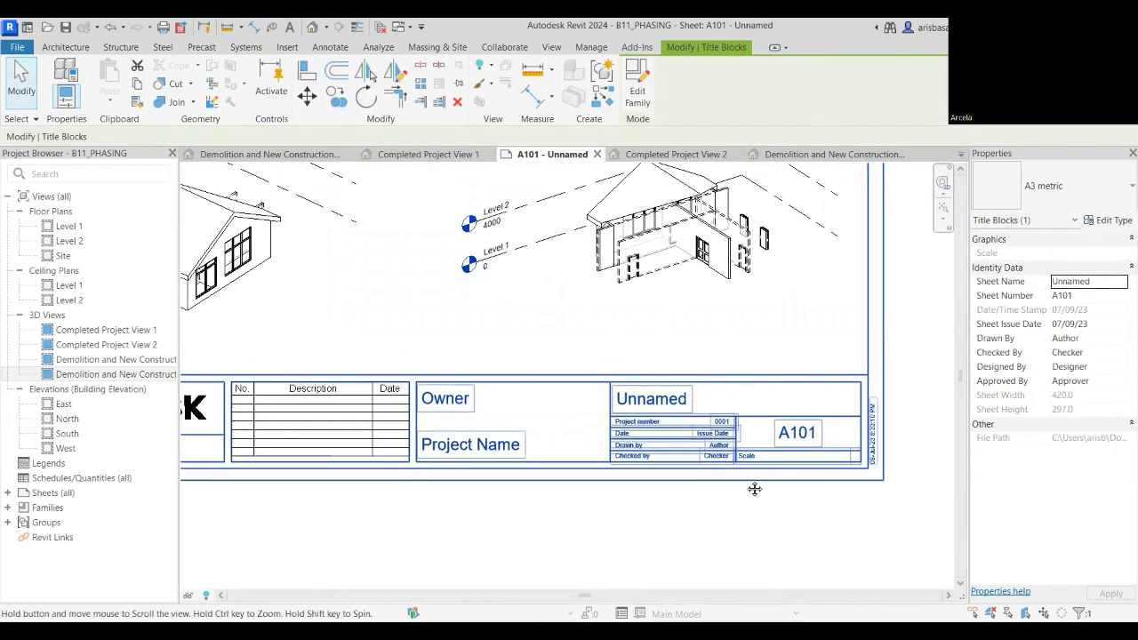
middle_drag(732, 317, 796, 424)
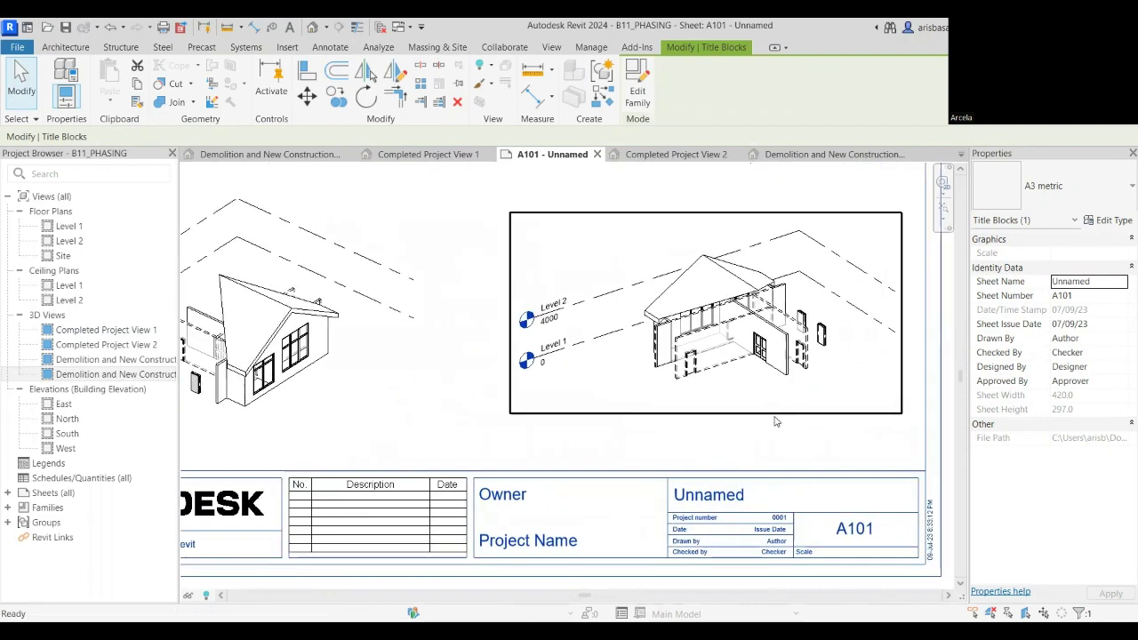
scroll(774, 421, down, 3)
middle_drag(703, 419, 665, 457)
click(876, 334)
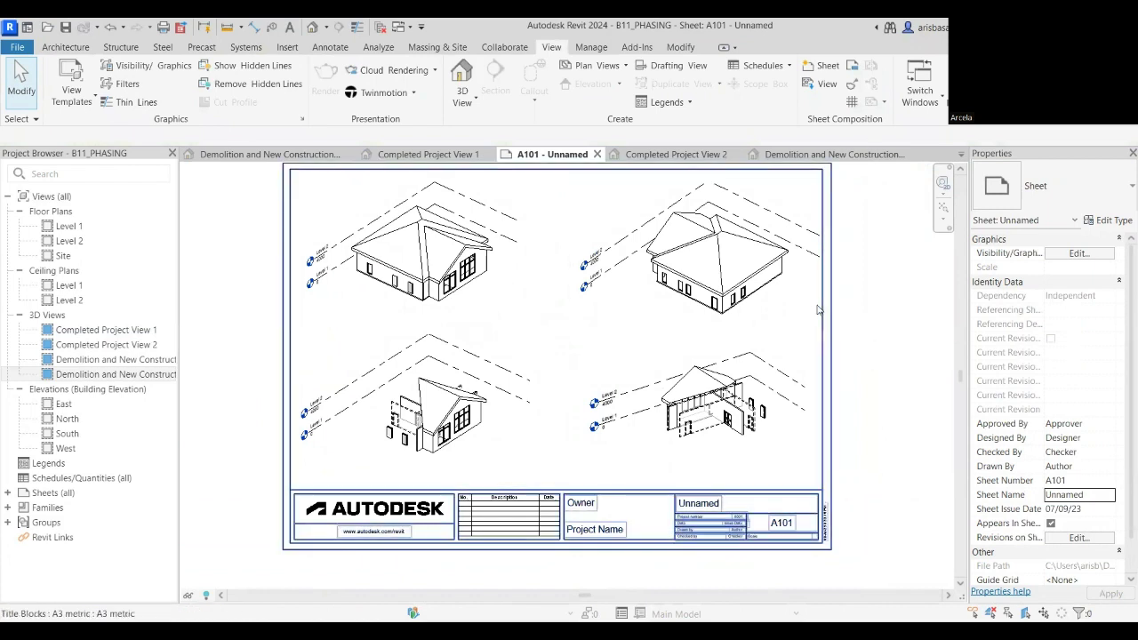
middle_drag(861, 341, 857, 349)
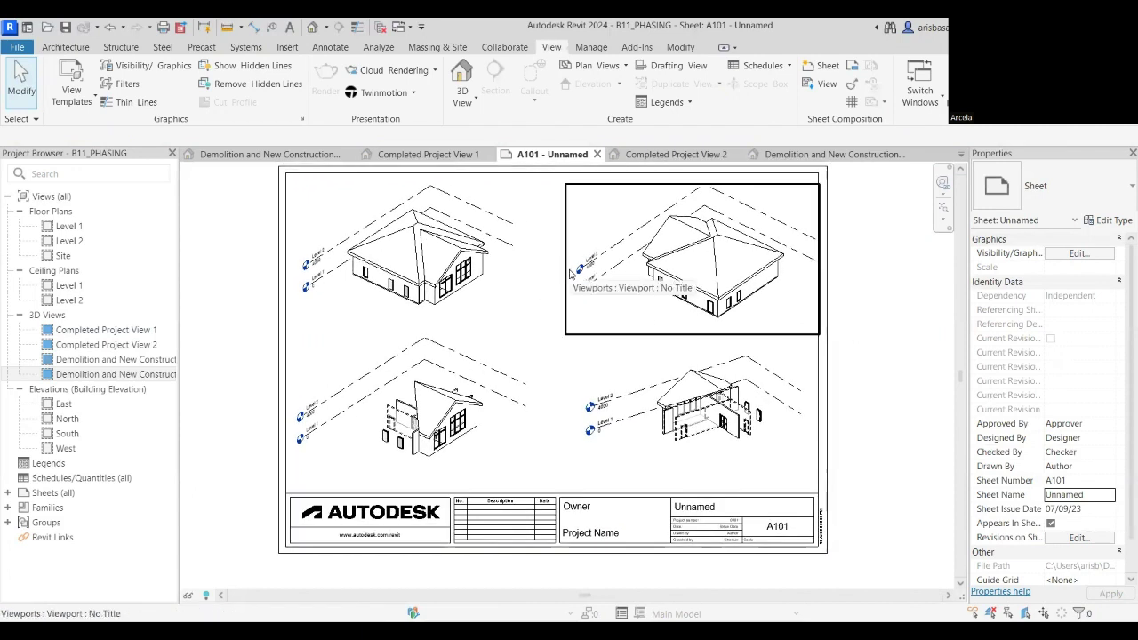
Close the A101 sheet and all open 3D views, saving changes to B11_PHASING.
click(597, 154)
click(904, 155)
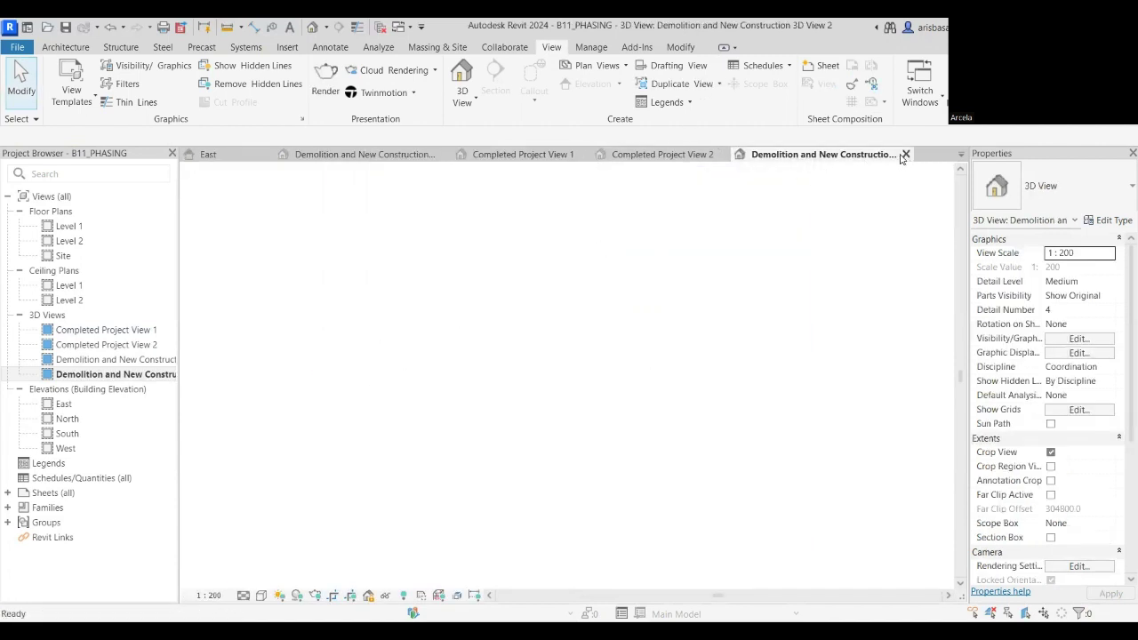
click(545, 155)
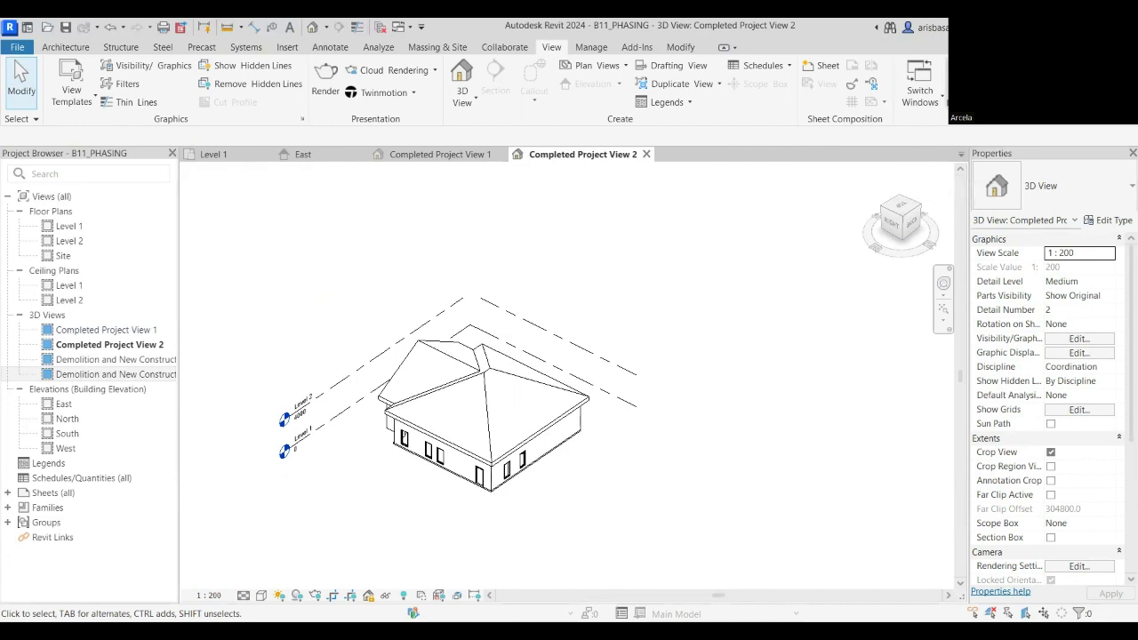
click(961, 154)
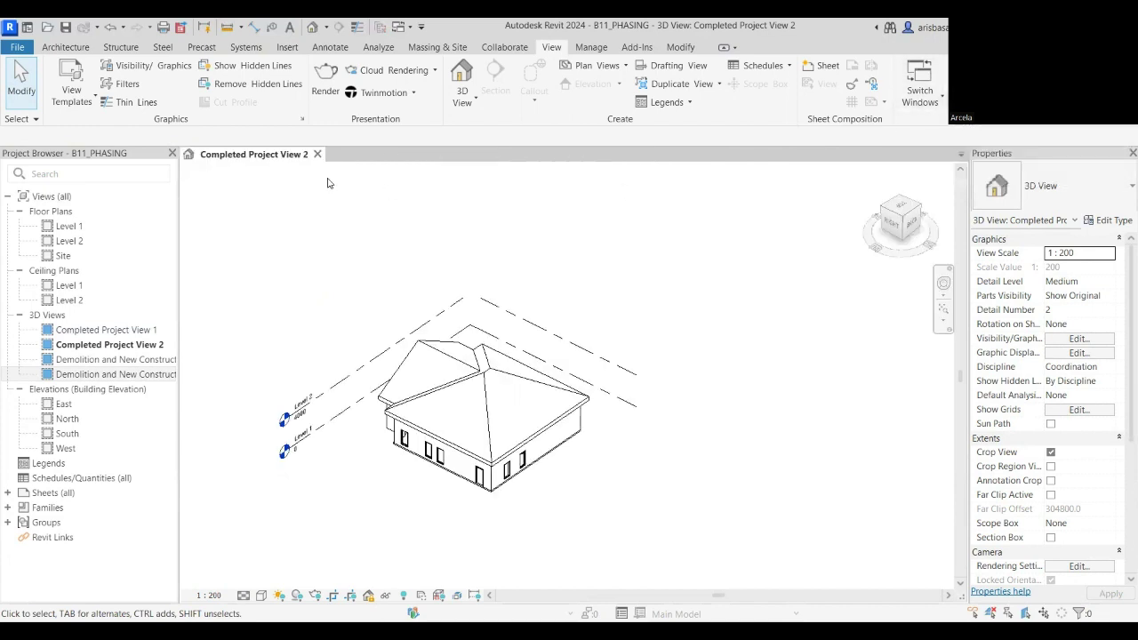
click(318, 155)
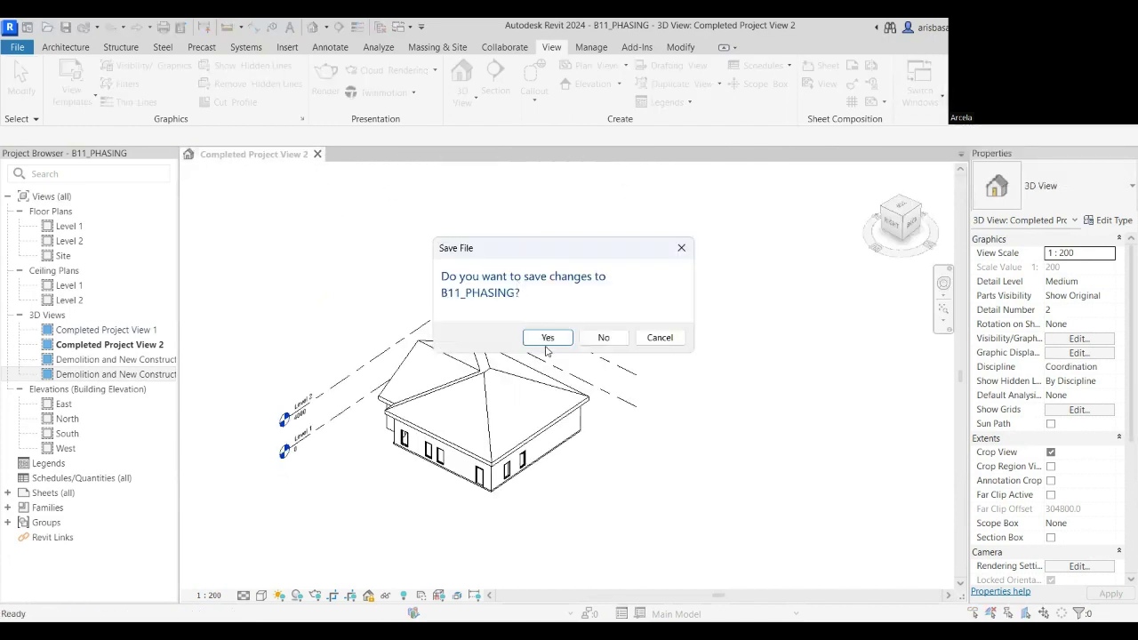
click(550, 339)
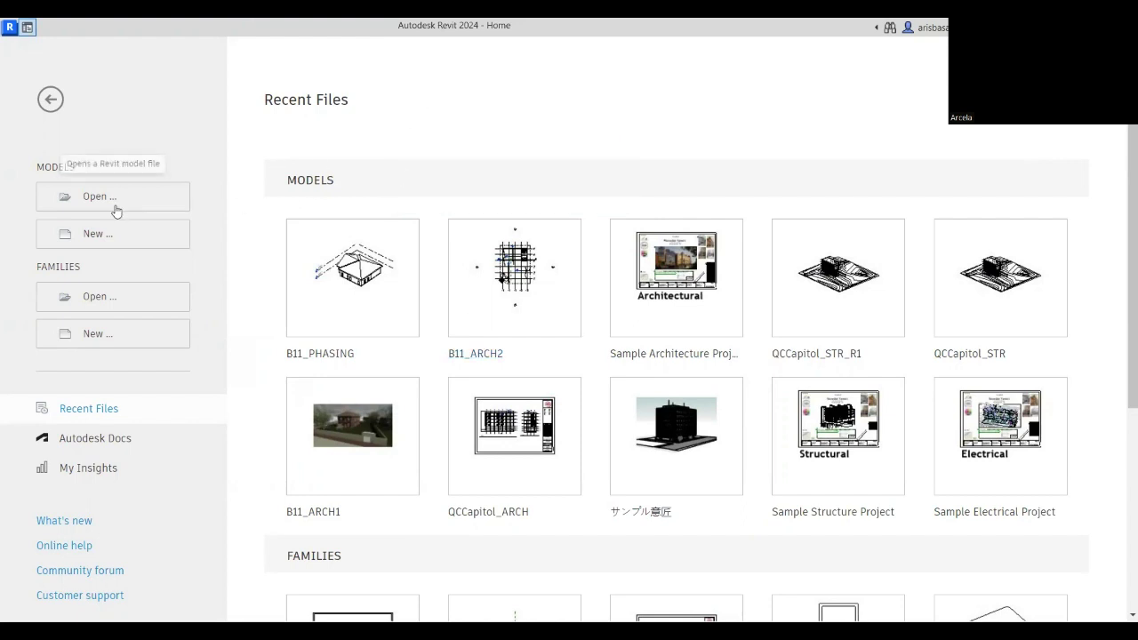
Open B11_ARCH2 from the Home screen and fit its LEVEL 1 plan in view.
click(544, 318)
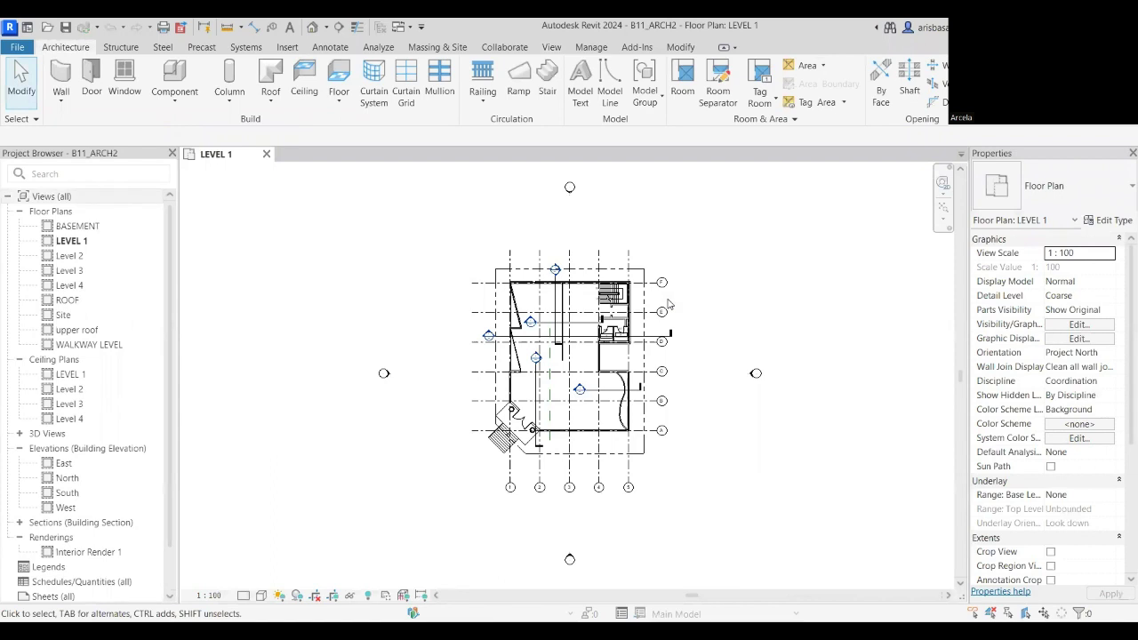
middle_drag(351, 350, 312, 349)
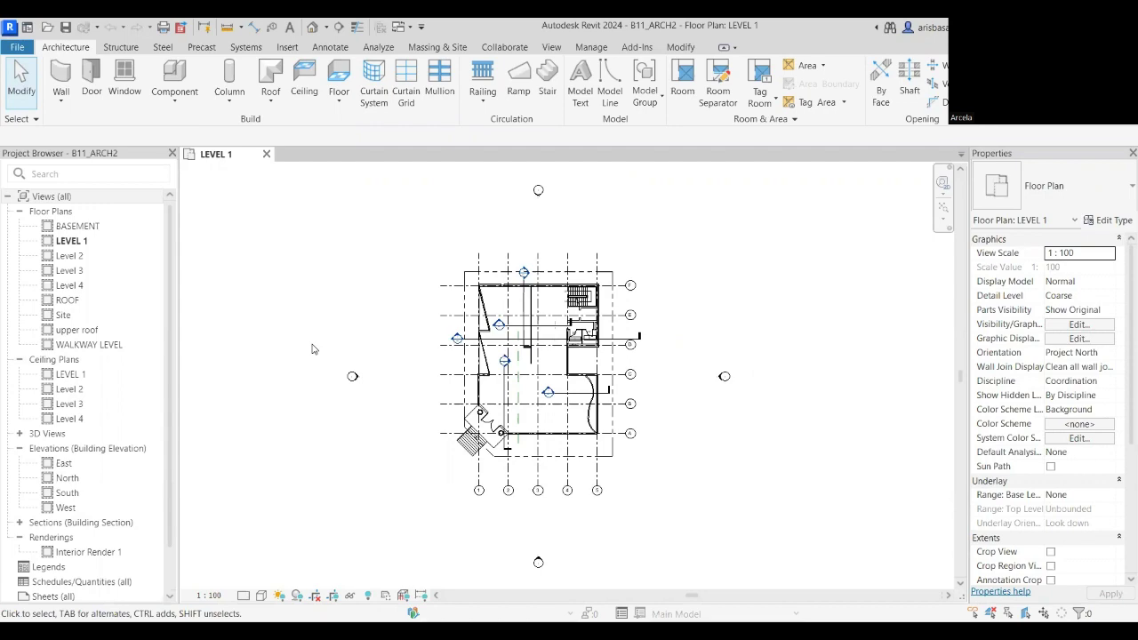
scroll(534, 300, up, 4)
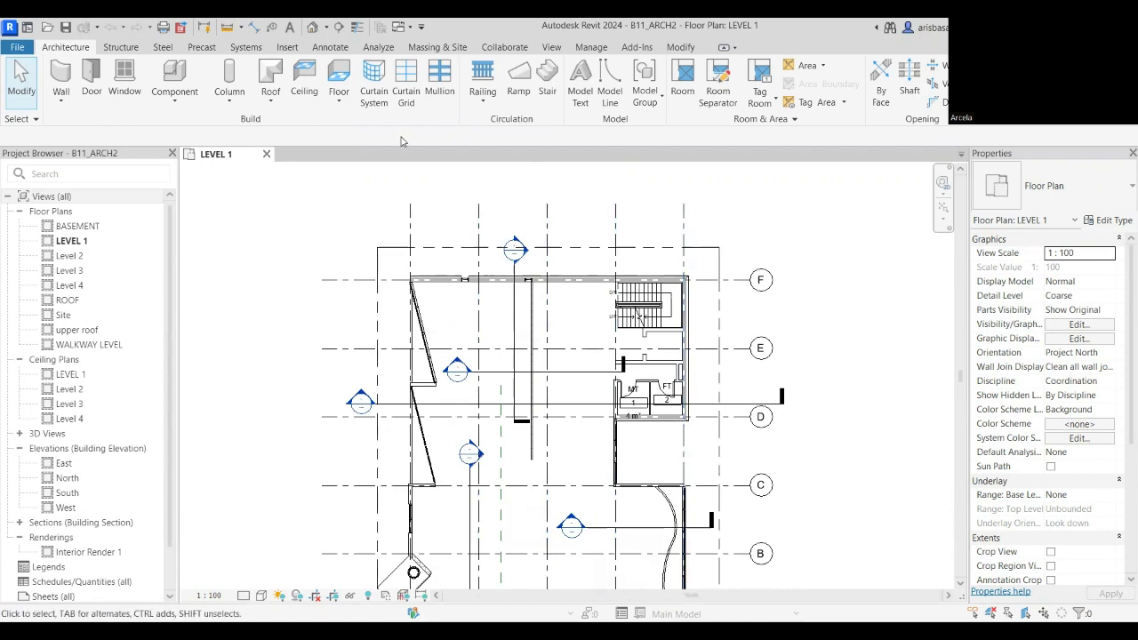
scroll(580, 193, down, 2)
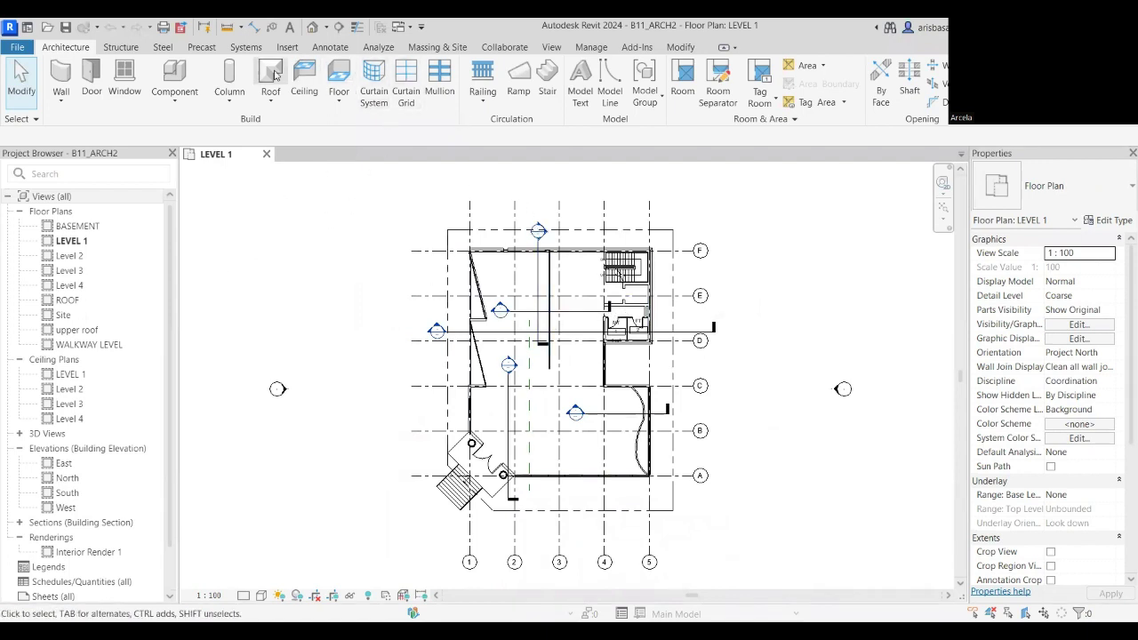
click(329, 49)
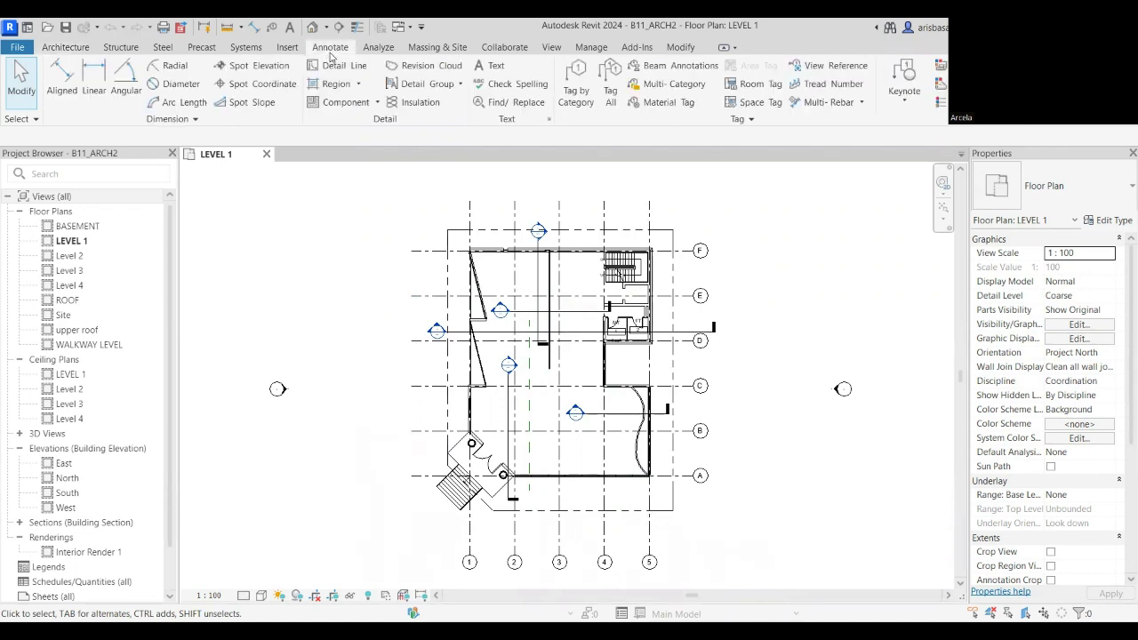
Dimension grids 1 through 5 with an aligned string of 4000 bays above the grid heads.
click(64, 89)
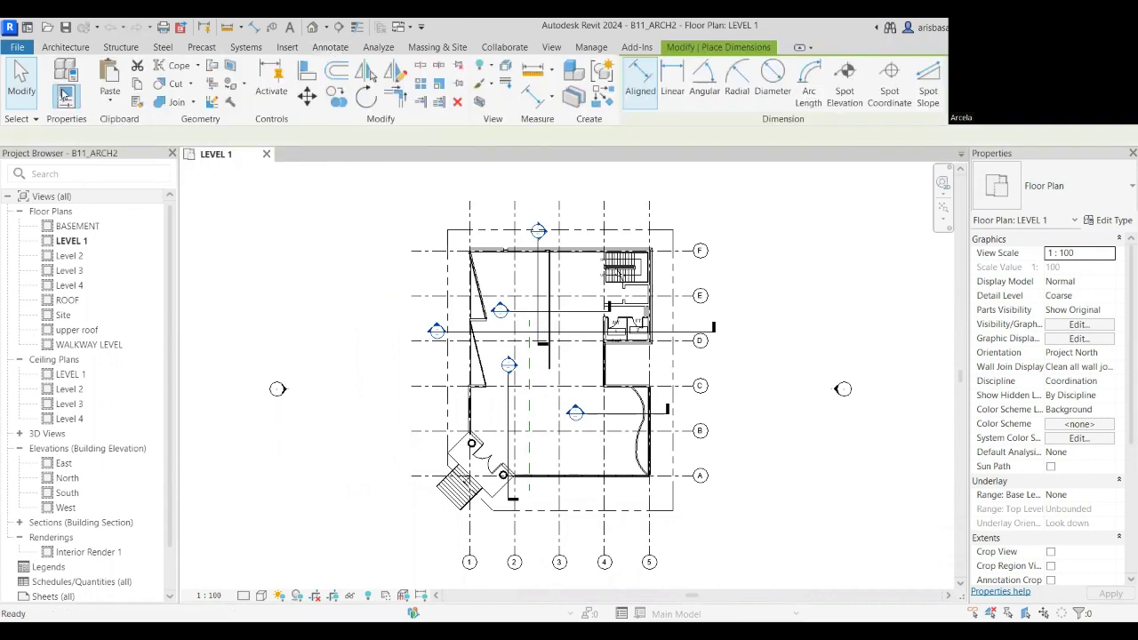
click(469, 216)
click(514, 218)
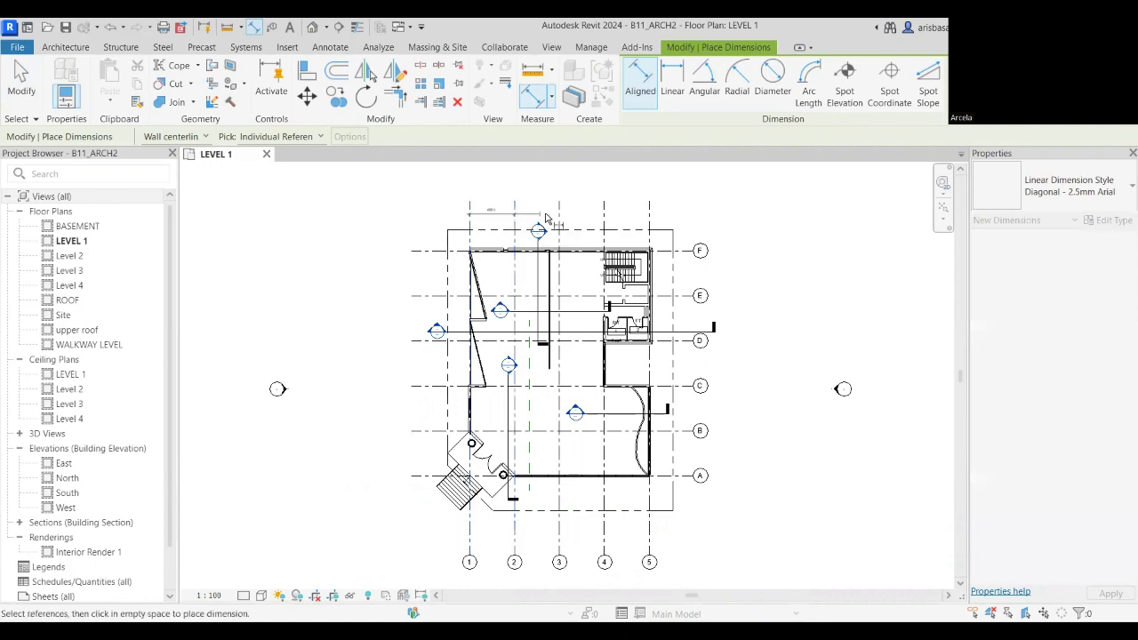
click(559, 218)
click(611, 220)
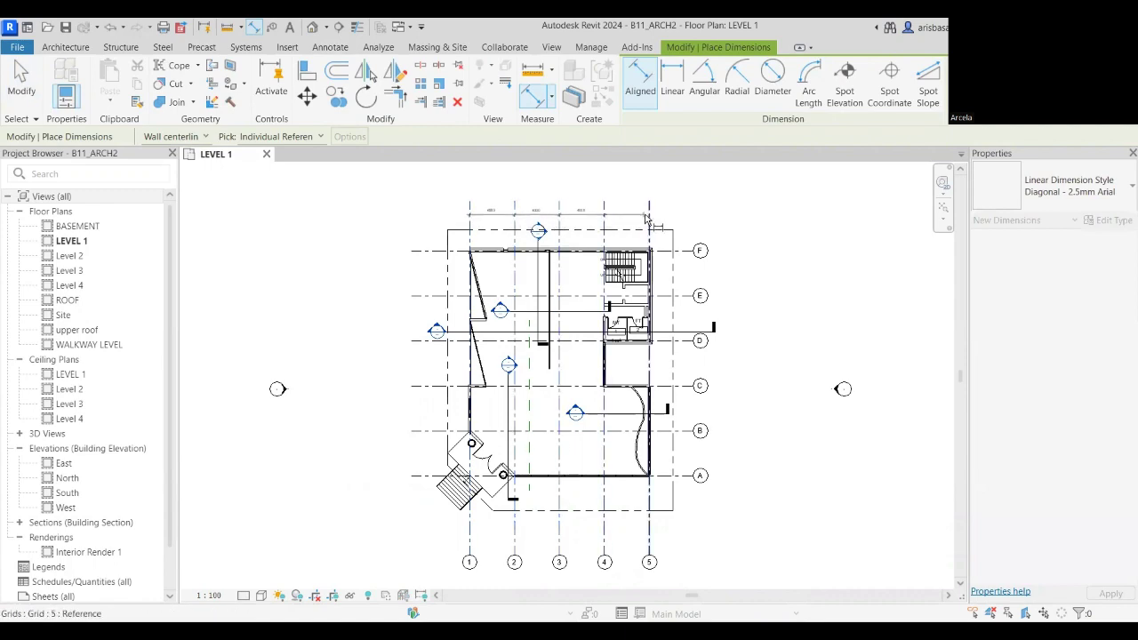
click(650, 220)
click(669, 216)
scroll(668, 203, up, 3)
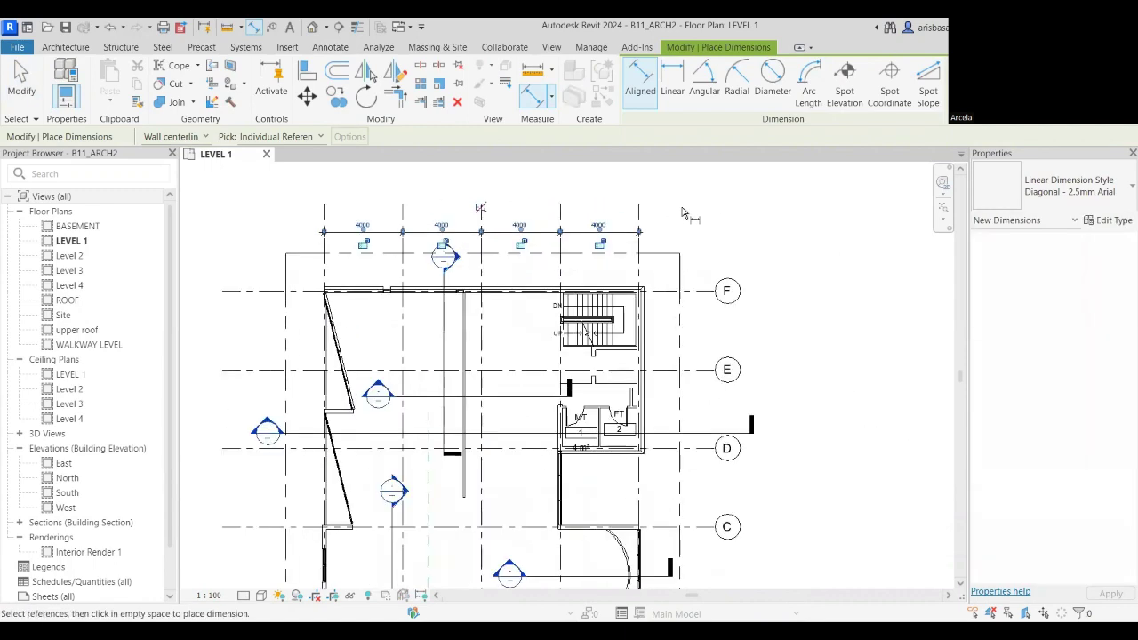
Add a 16000 overall dimension from grid 1 to grid 5 above the first string.
click(418, 242)
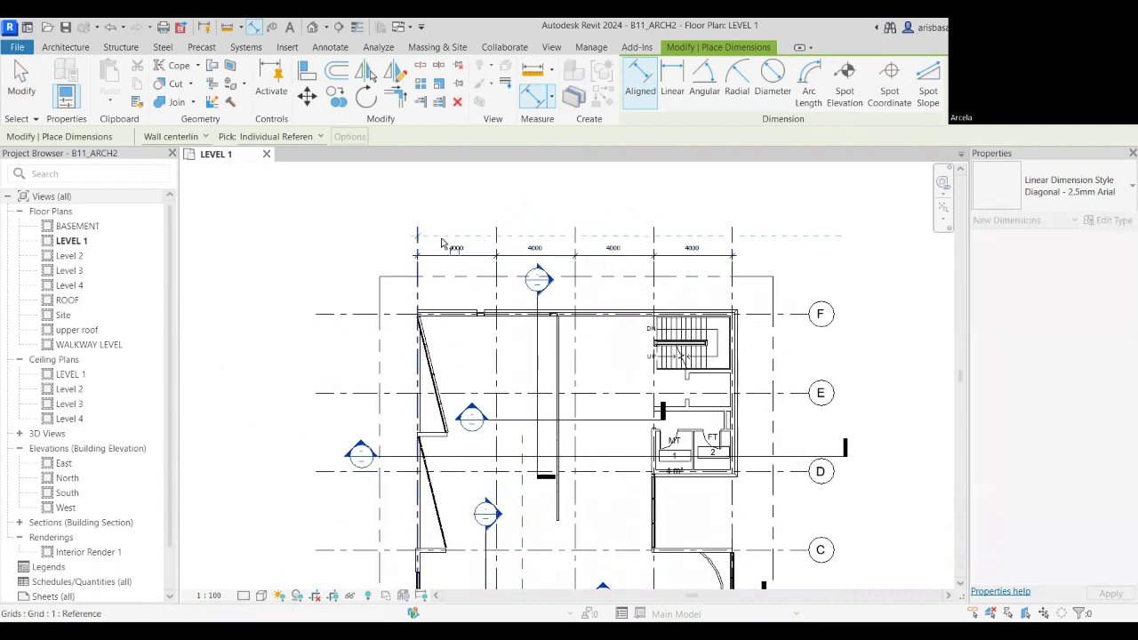
click(738, 241)
click(739, 237)
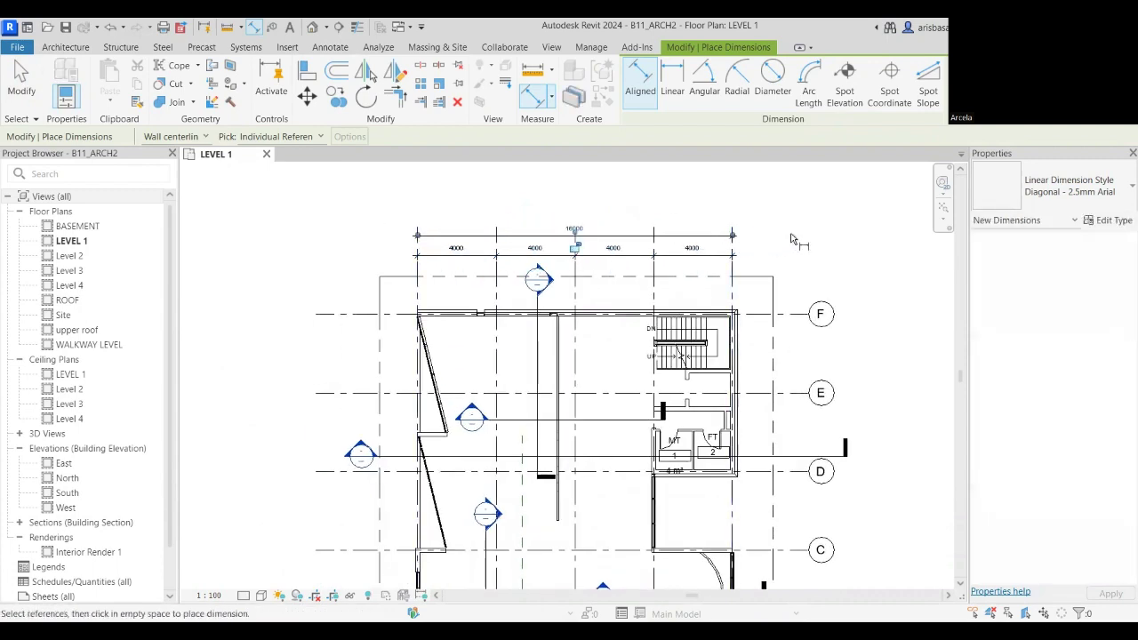
scroll(738, 214, up, 2)
scroll(738, 197, down, 3)
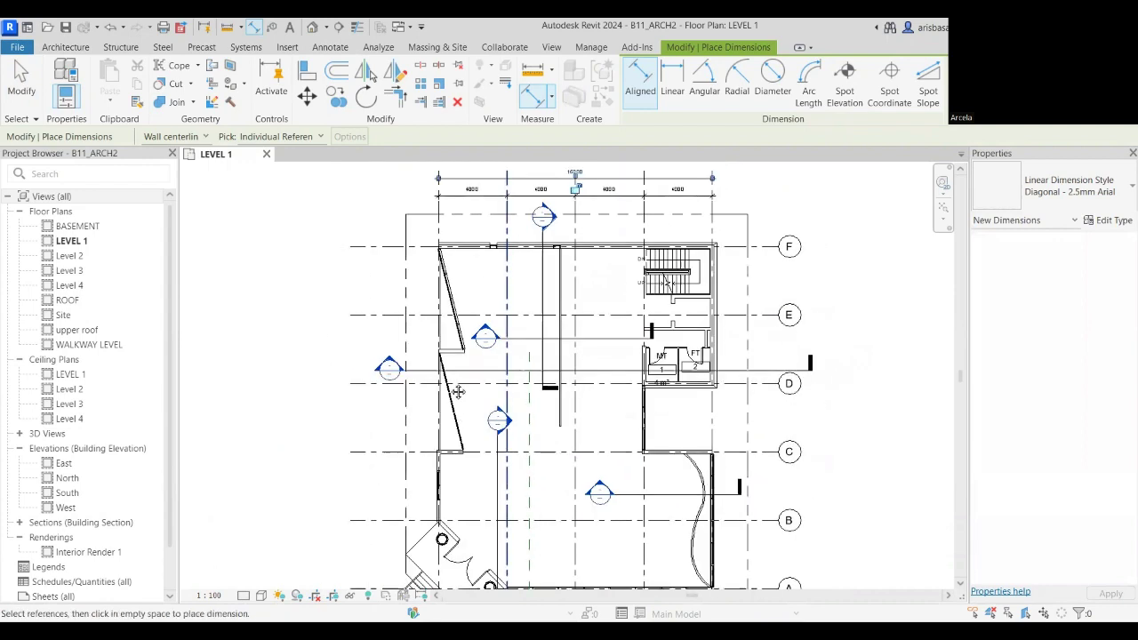
Dimension grids A through F with a vertical string along the plan's left side.
click(360, 484)
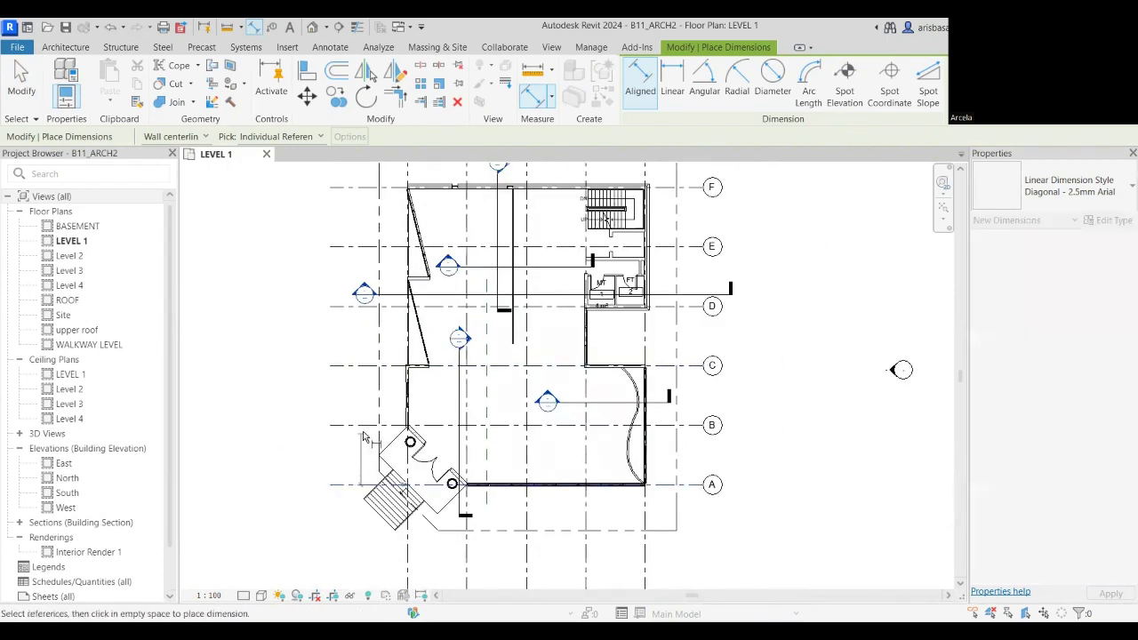
click(358, 425)
click(352, 365)
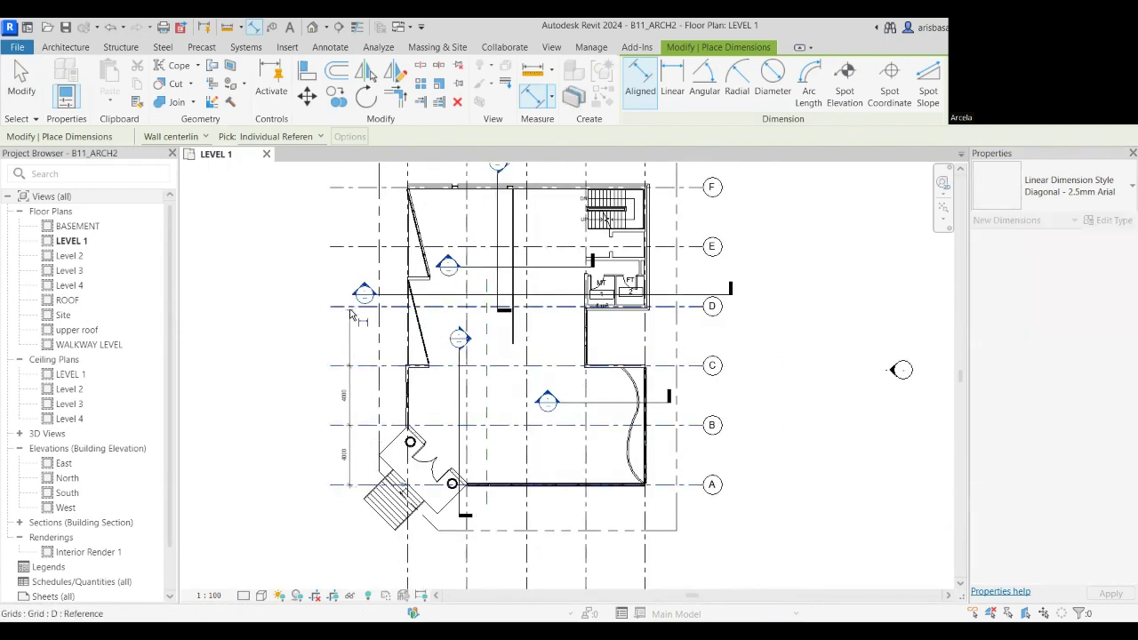
click(353, 306)
click(355, 246)
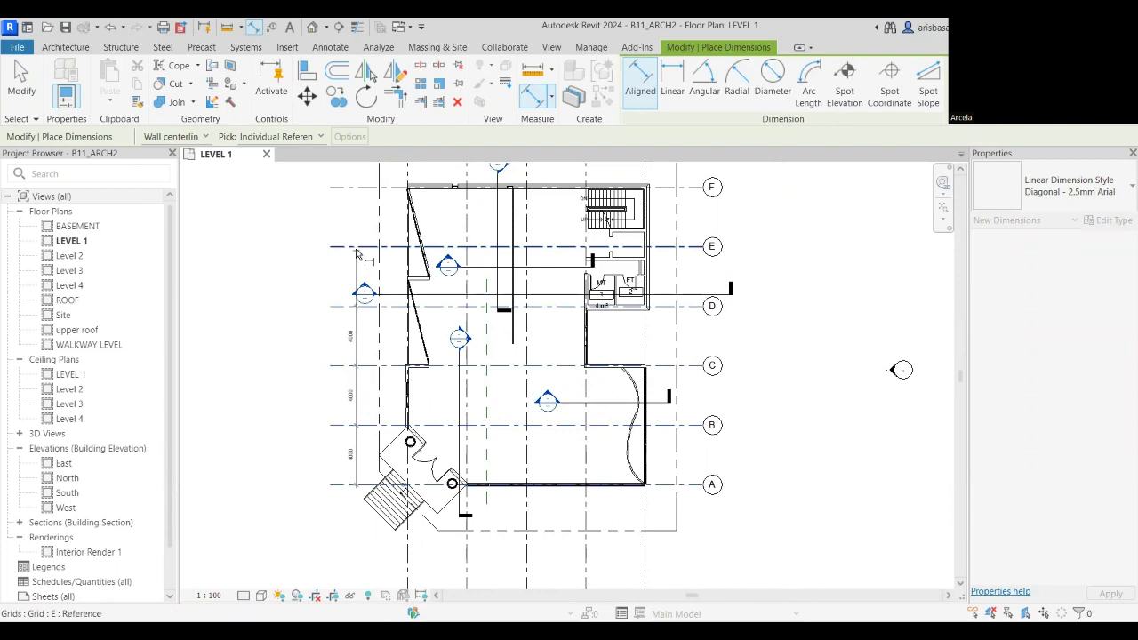
click(356, 203)
middle_drag(355, 203, 354, 278)
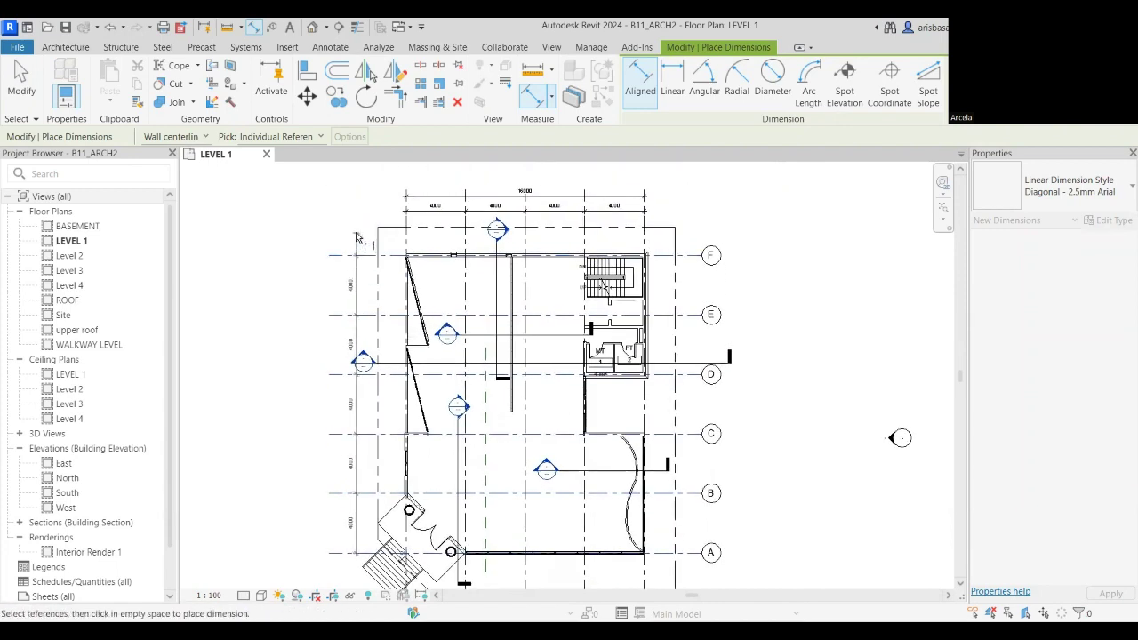
click(355, 280)
Add the 20000 overall vertical dimension across grids A to F and finish dimensioning.
middle_drag(366, 368, 281, 317)
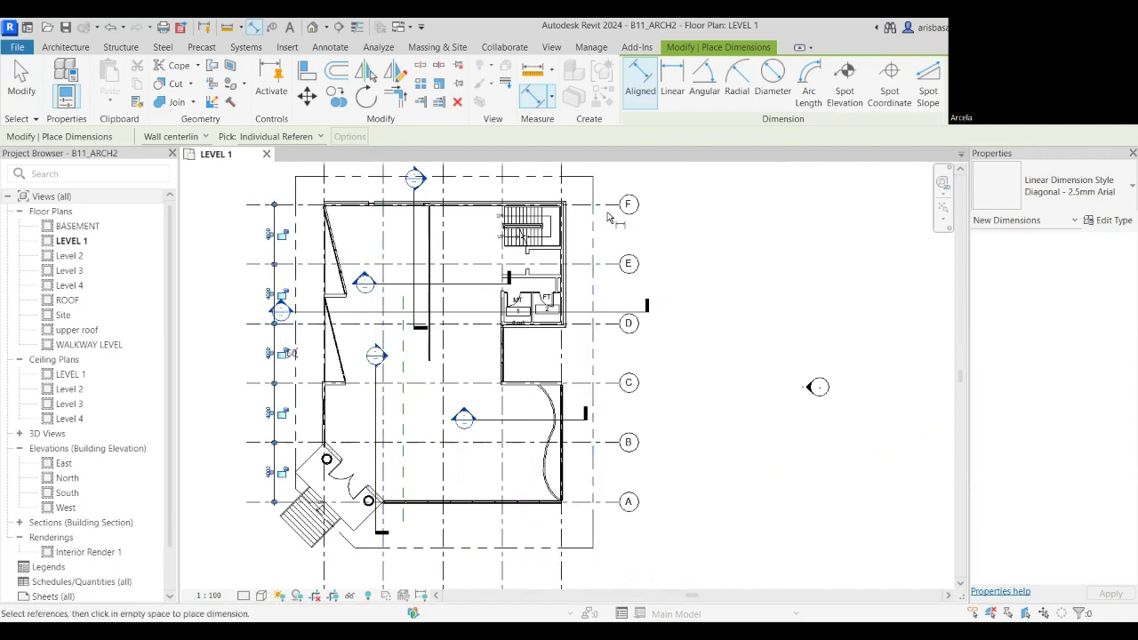
scroll(573, 233, down, 2)
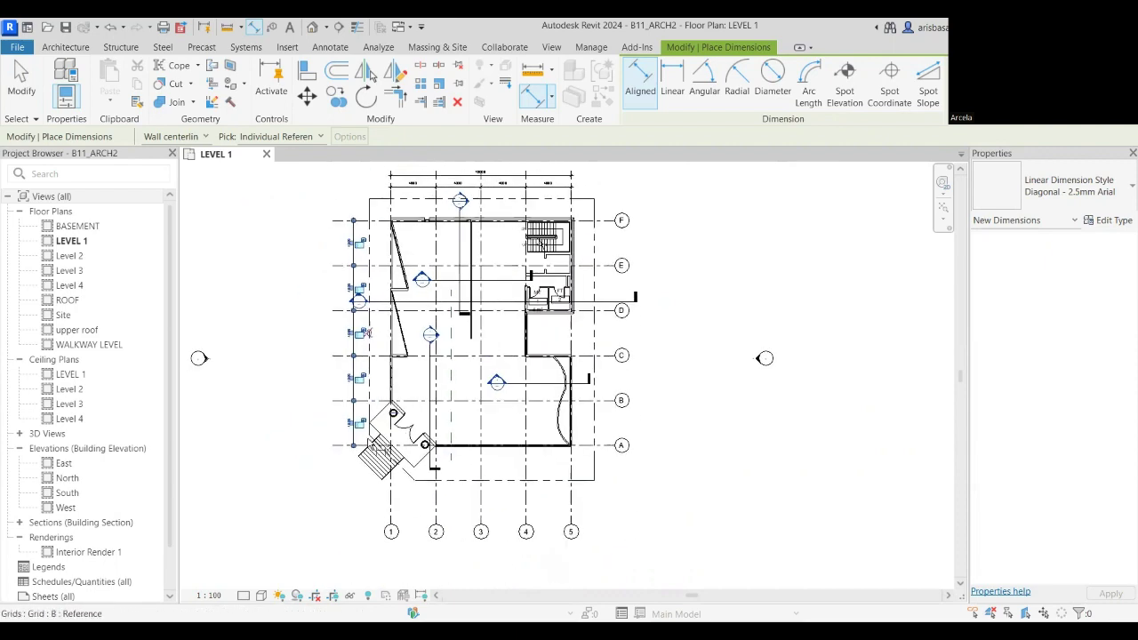
click(339, 440)
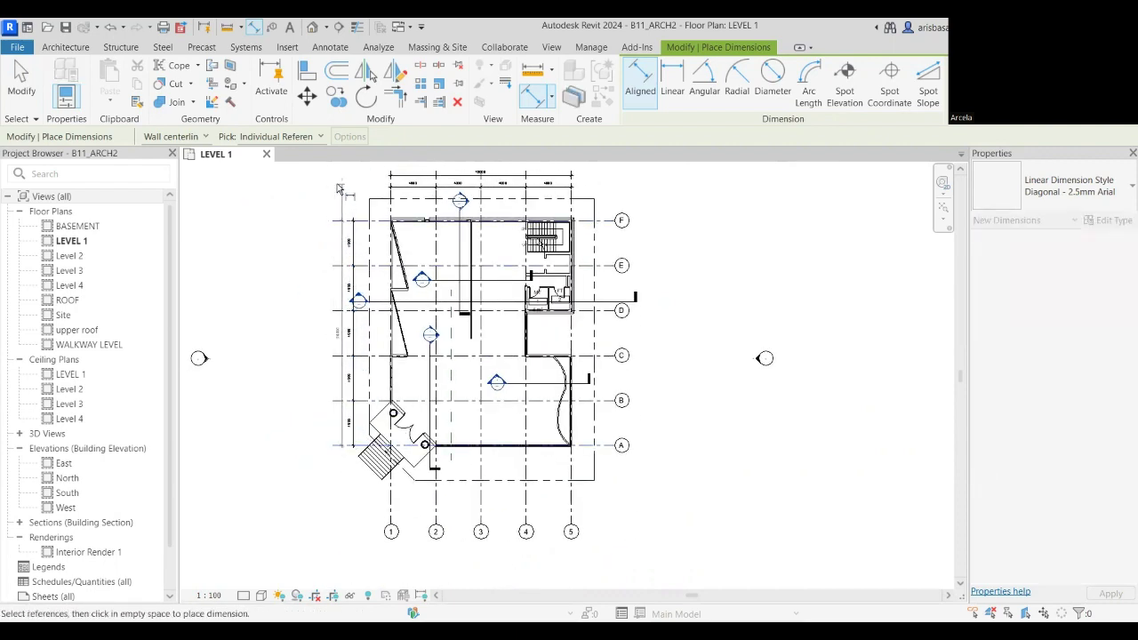
click(339, 220)
scroll(471, 258, up, 3)
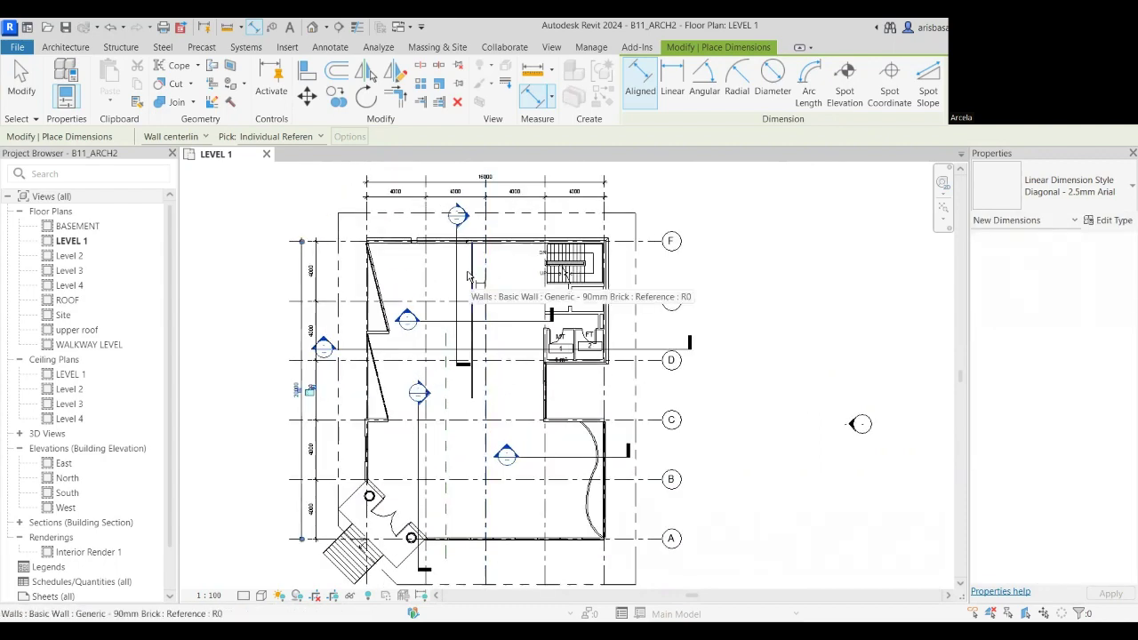
key(Escape)
key(Escape)
scroll(480, 342, up, 1)
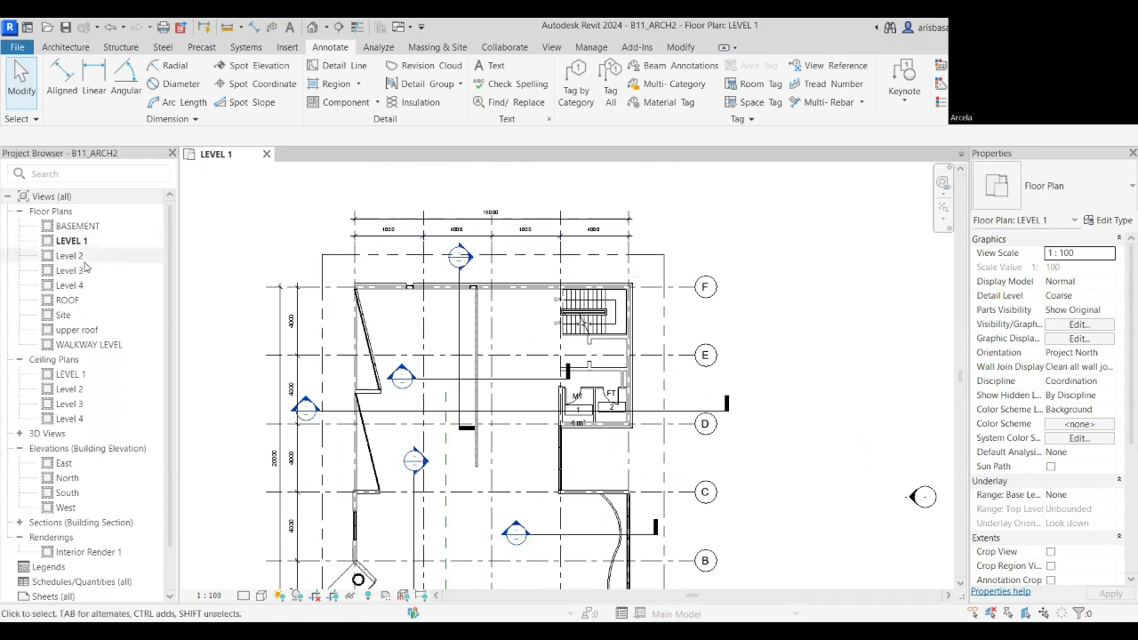
Open the Level 2 floor plan from the Project Browser and centre it in the view.
double_click(76, 259)
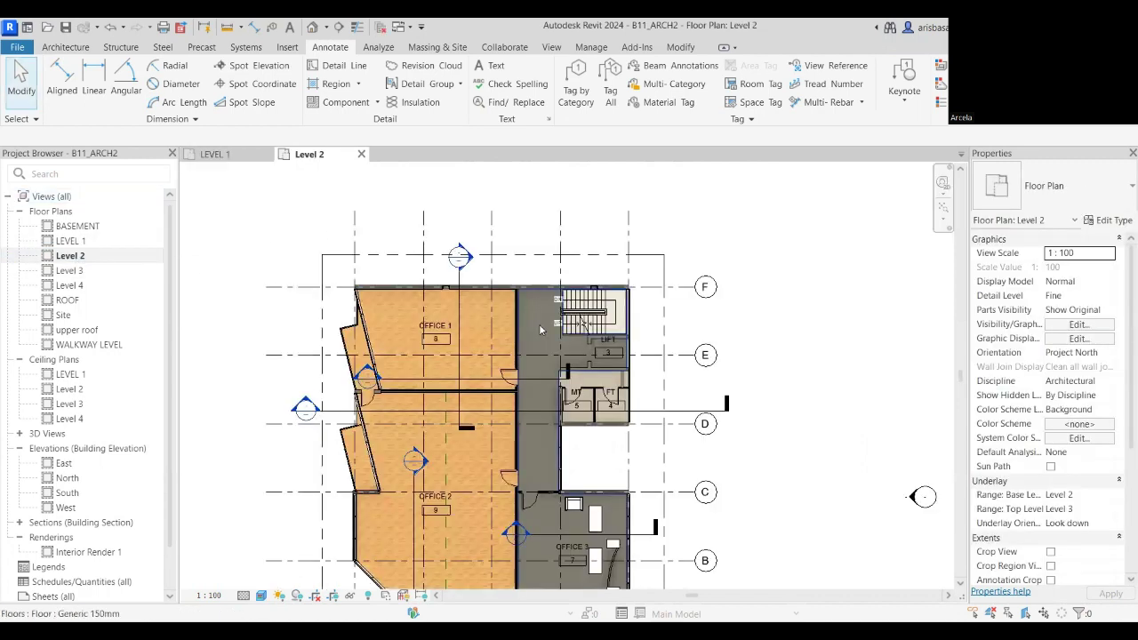
scroll(593, 302, down, 2)
middle_drag(593, 298, 568, 280)
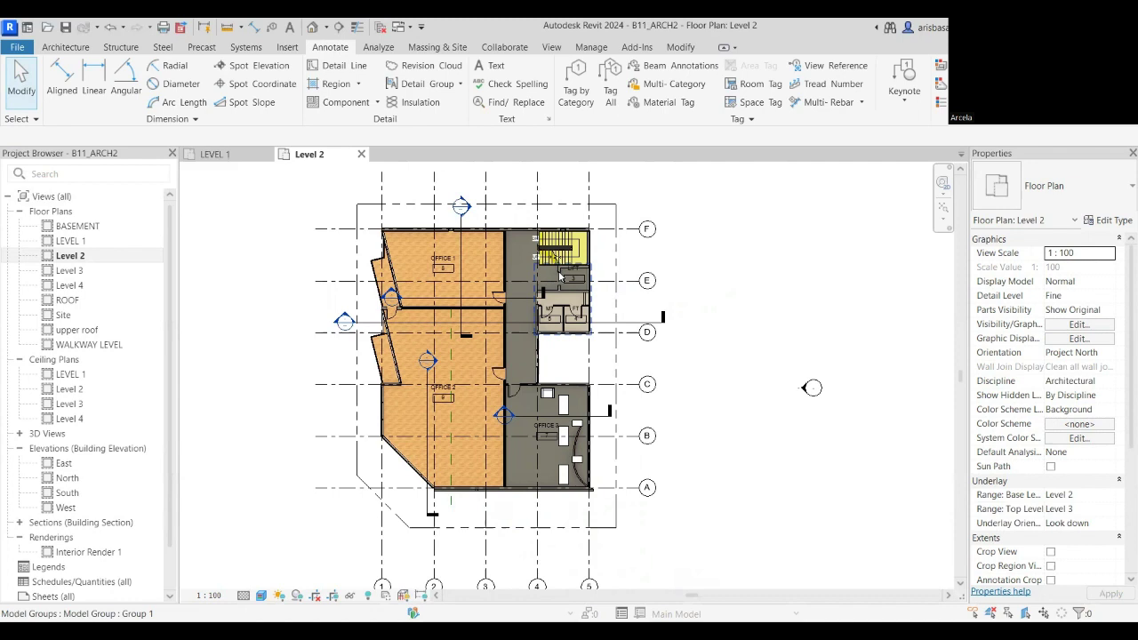
On LEVEL 1, select all four grid dimension strings visible in the view.
click(237, 156)
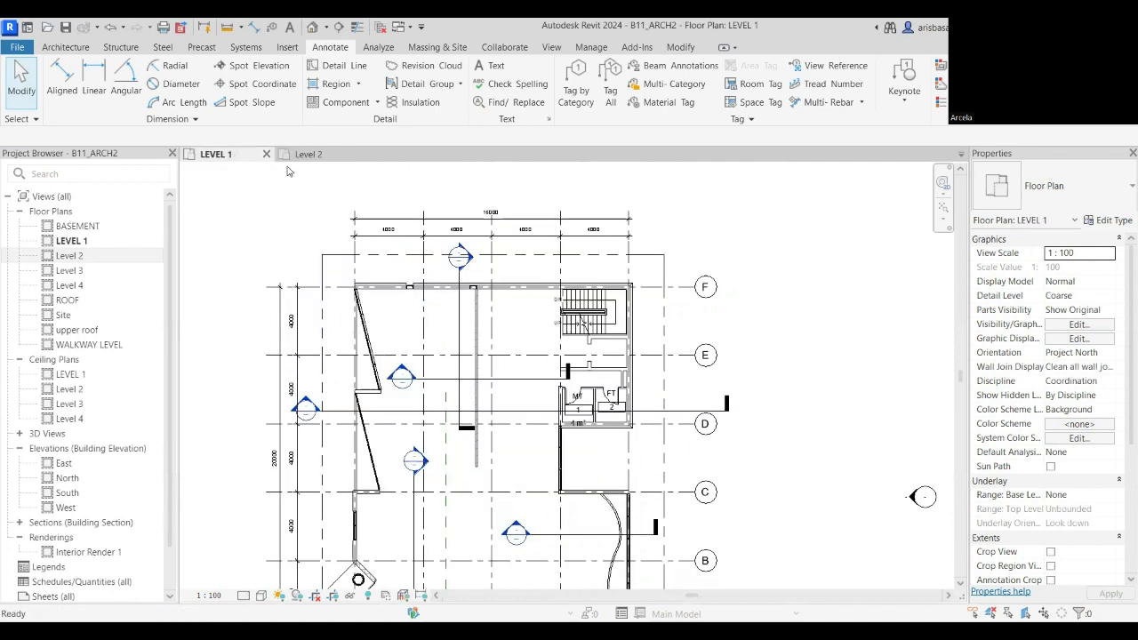
click(407, 217)
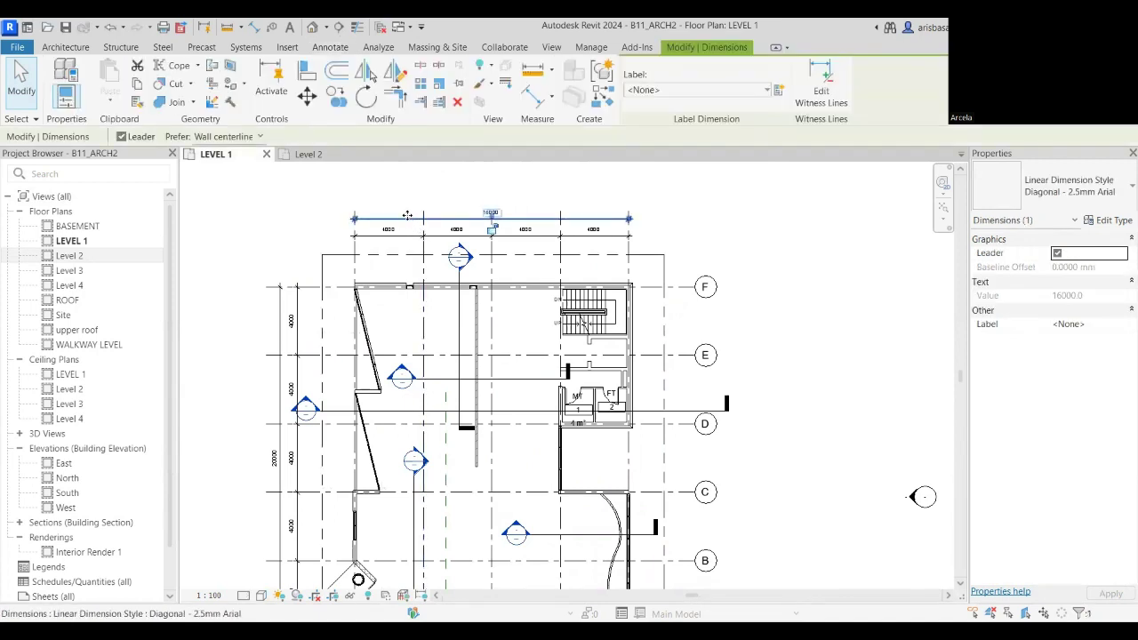
right_click(410, 222)
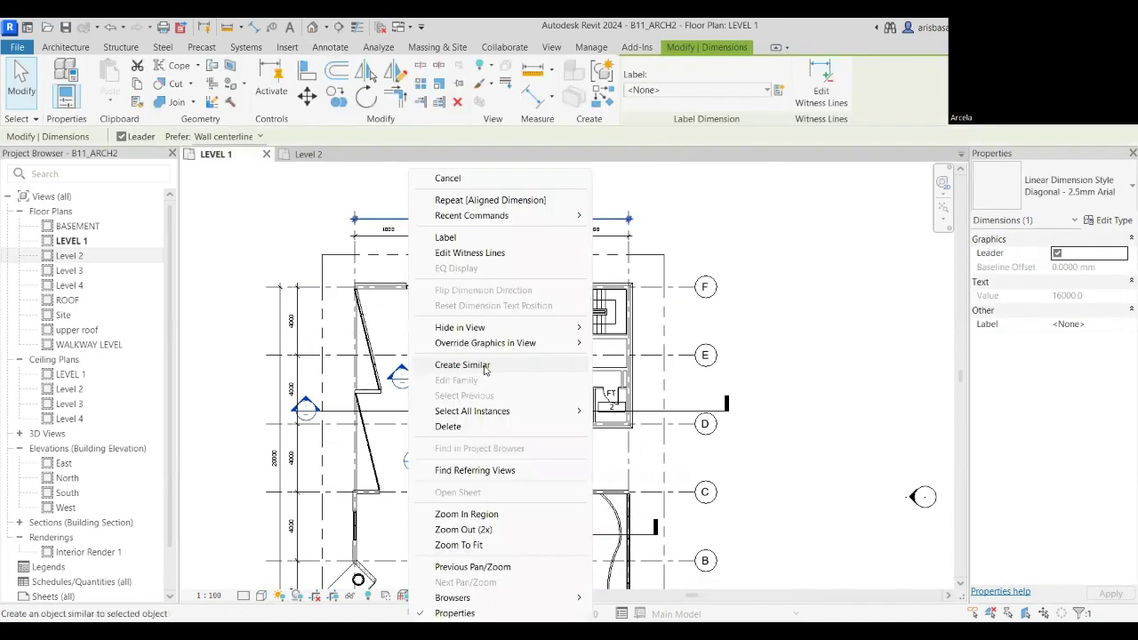
mouse_move(481, 418)
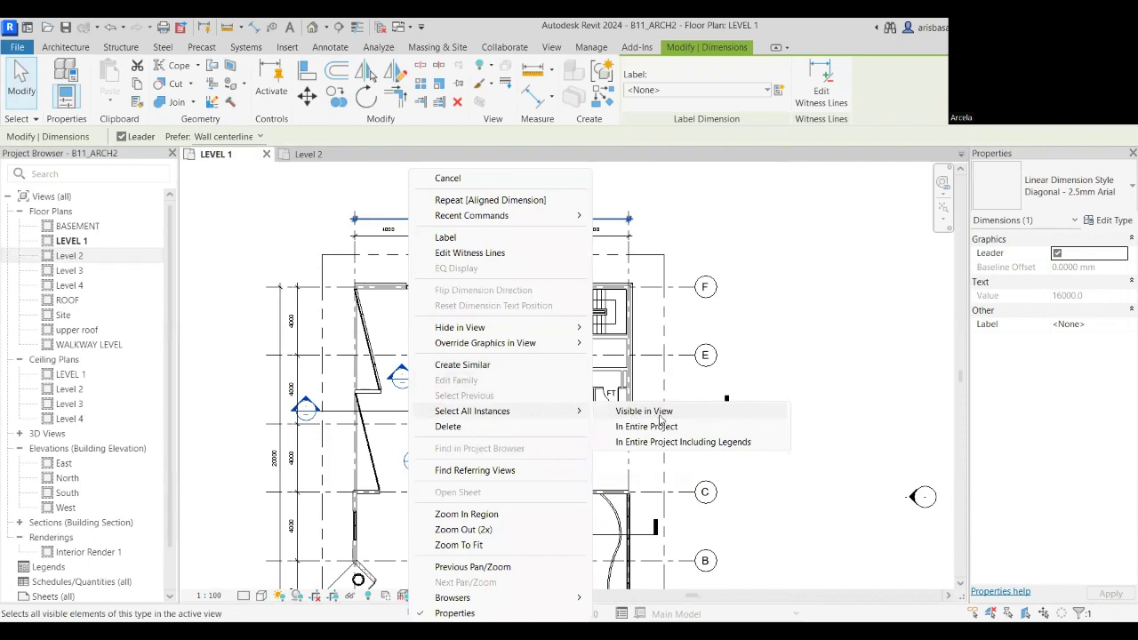
click(707, 409)
scroll(820, 229, down, 1)
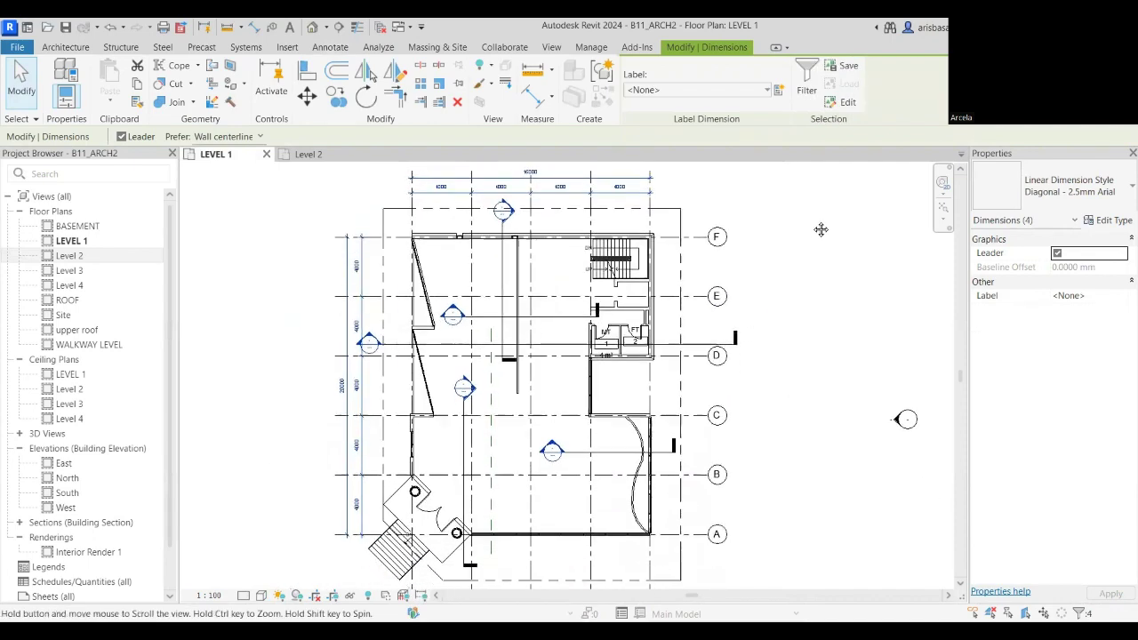
middle_drag(821, 228, 821, 252)
scroll(633, 354, up, 4)
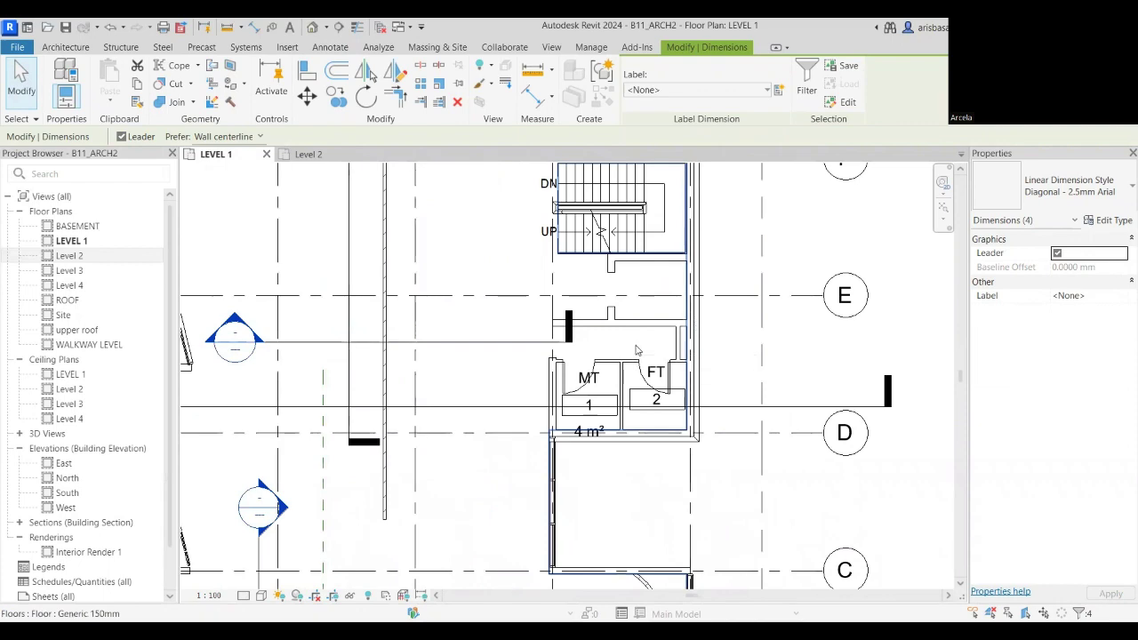
scroll(635, 356, down, 3)
scroll(610, 374, down, 1)
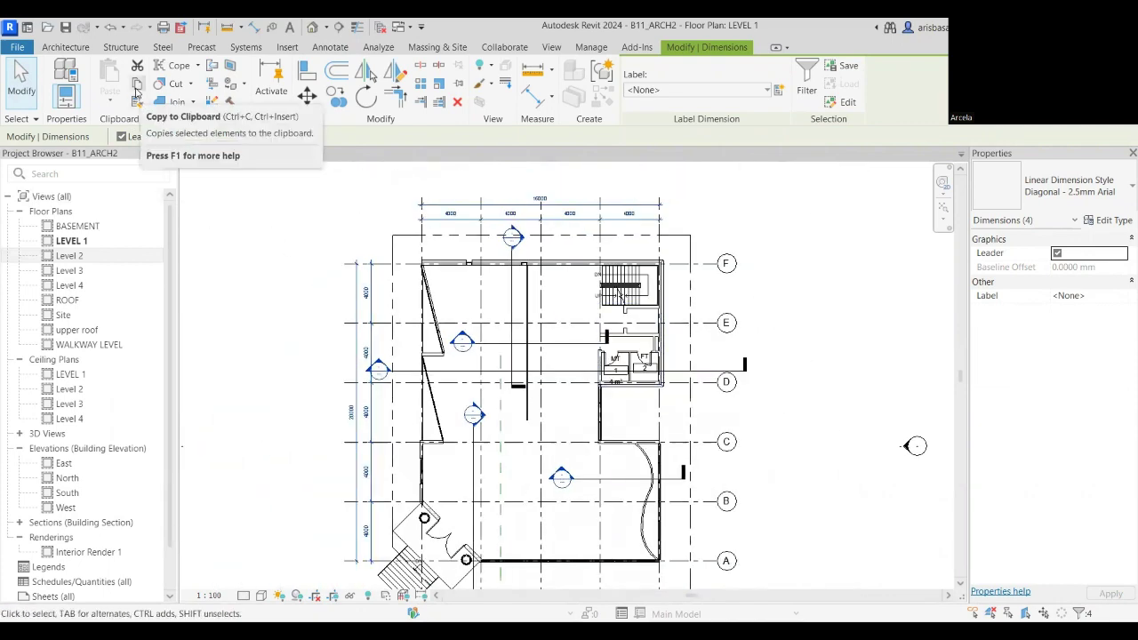
Copy the dimensions and paste them aligned into the Level 2, Level 3, Level 4 and ROOF plans.
click(137, 92)
click(110, 105)
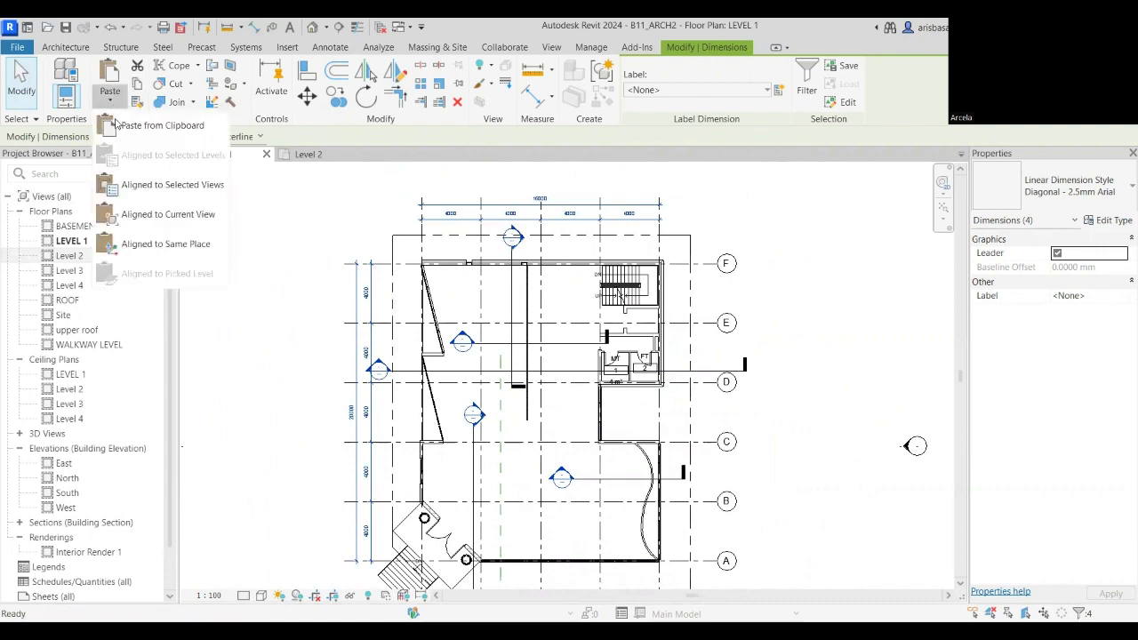
click(161, 187)
click(542, 252)
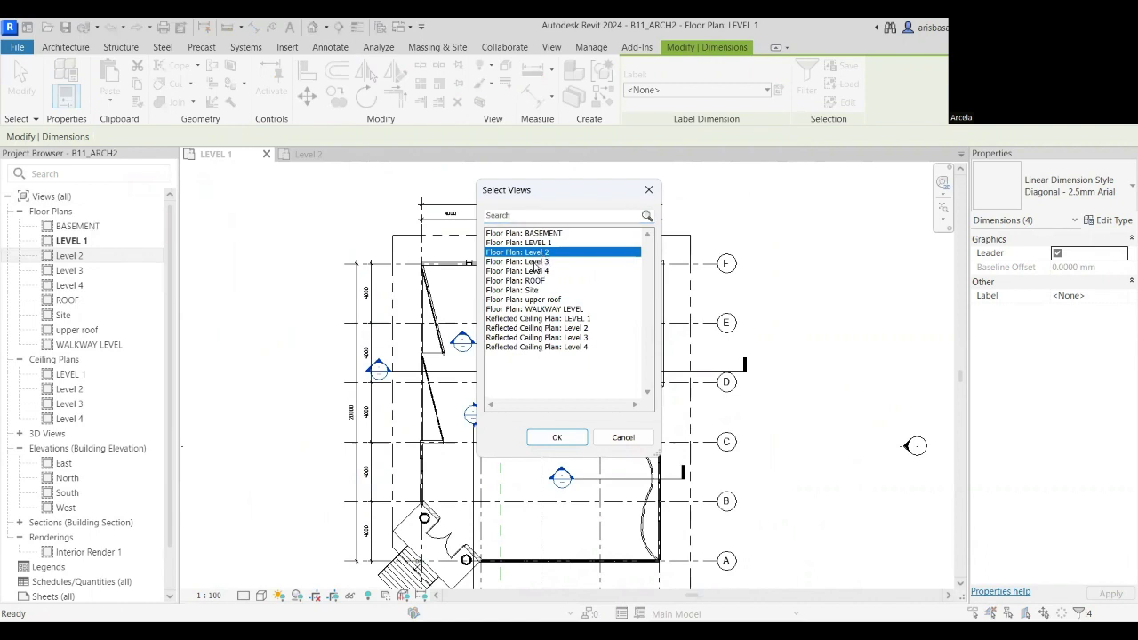
shift+click(536, 263)
shift+click(537, 272)
shift+click(539, 282)
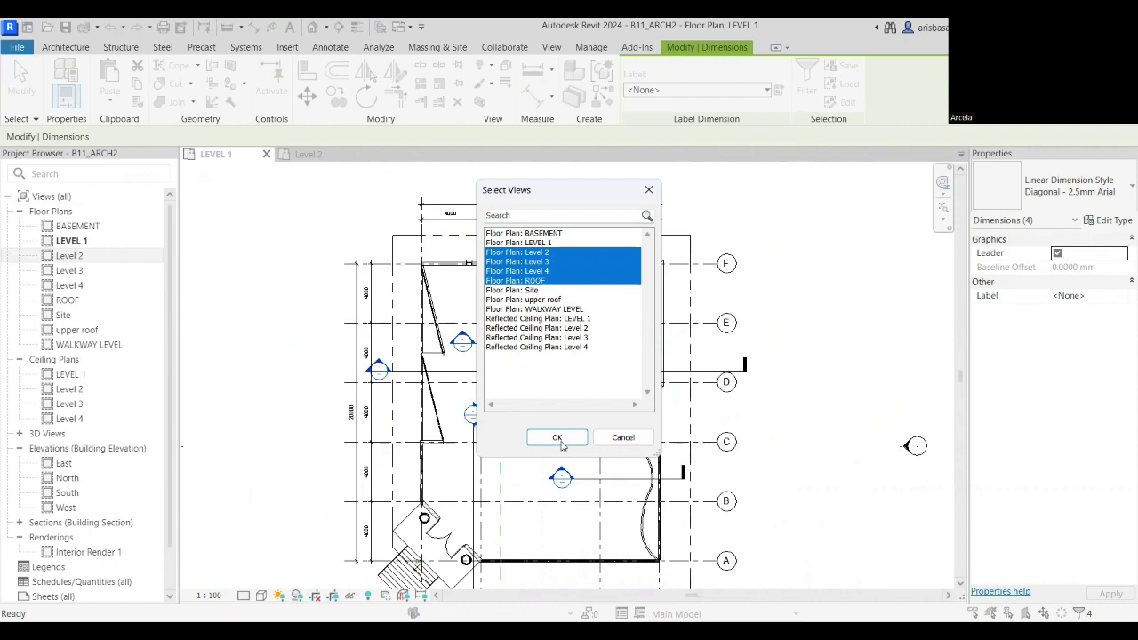
click(558, 438)
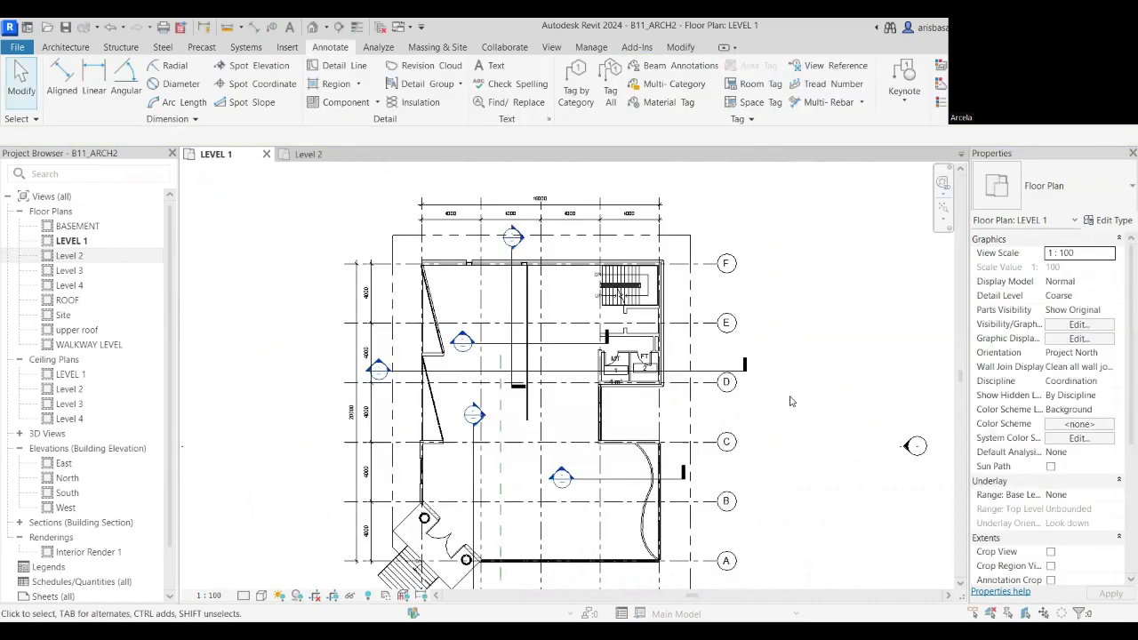
Switch to Level 2 and frame the pasted 4000-bay and 20000 overall grid dimensions.
click(318, 162)
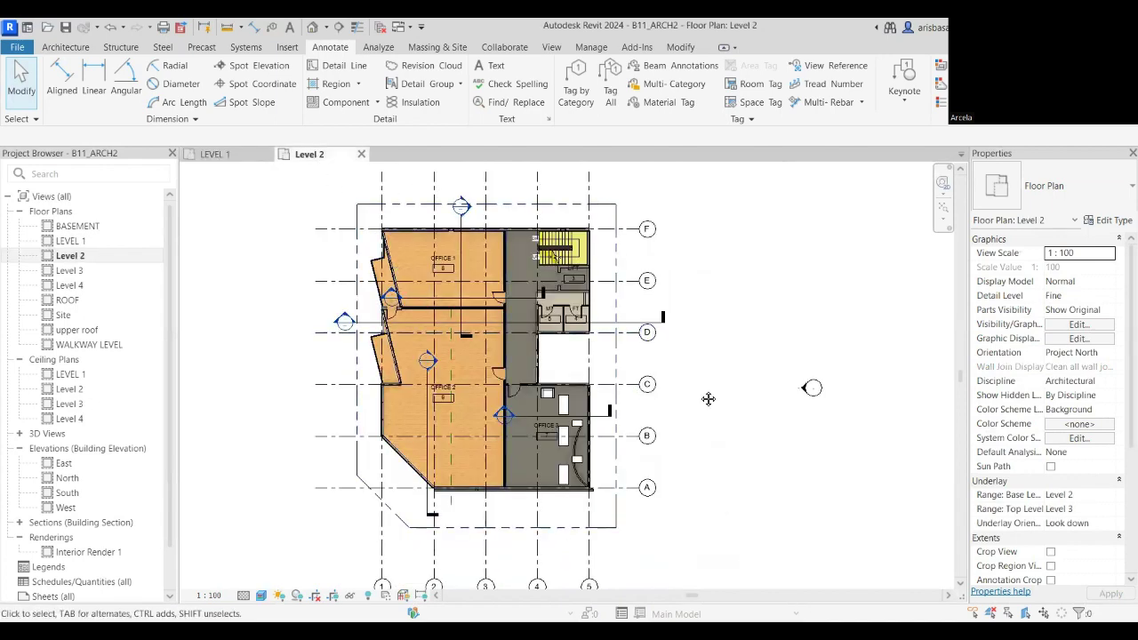
middle_drag(707, 398, 713, 412)
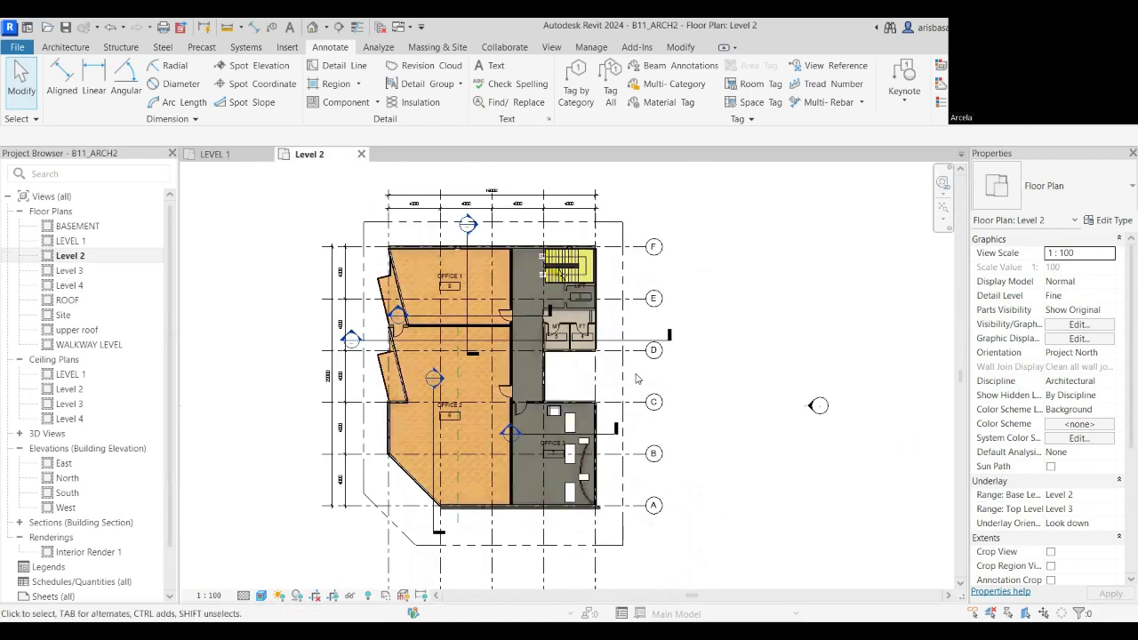
scroll(640, 378, up, 2)
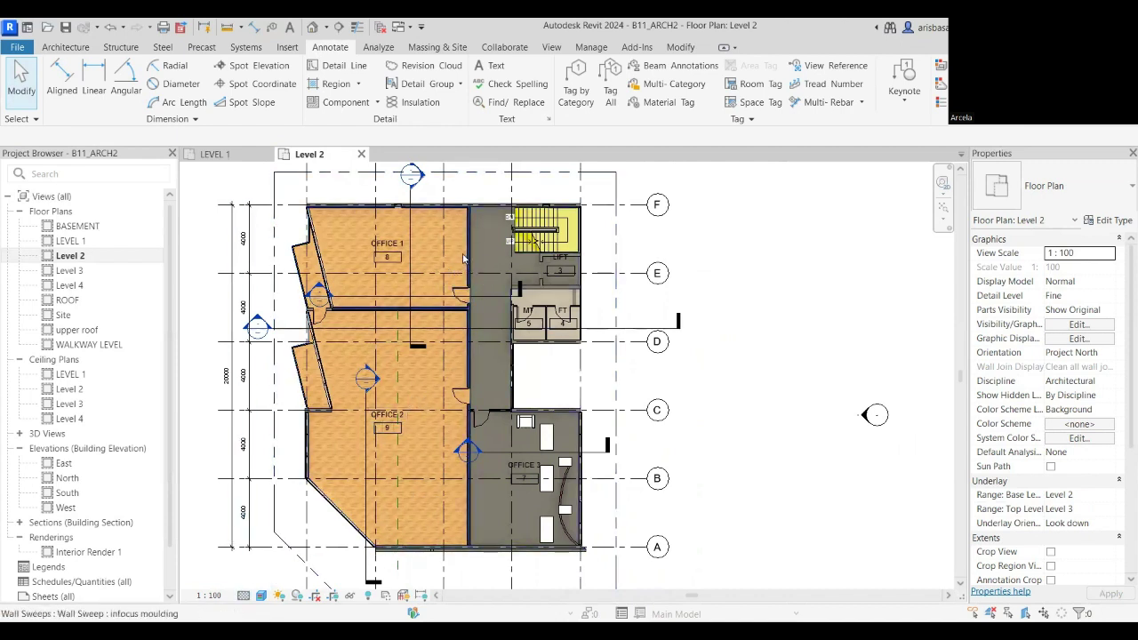
Set the Level 2 plan's visual style to Hidden Line and recentre the view.
click(261, 595)
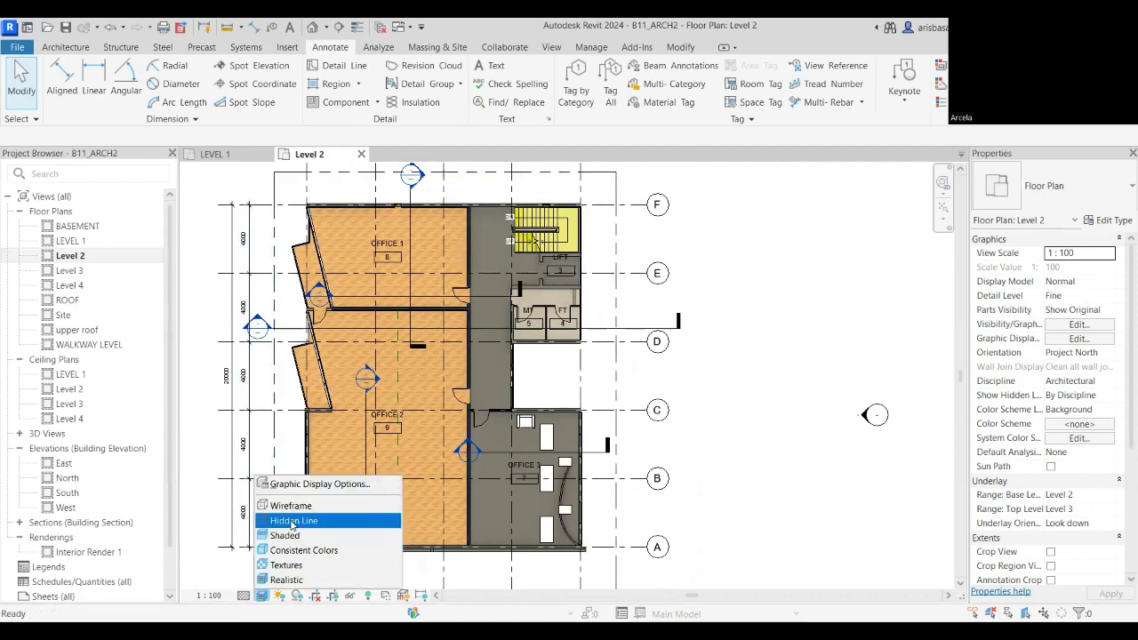
click(291, 522)
scroll(683, 391, down, 1)
middle_drag(725, 422, 742, 414)
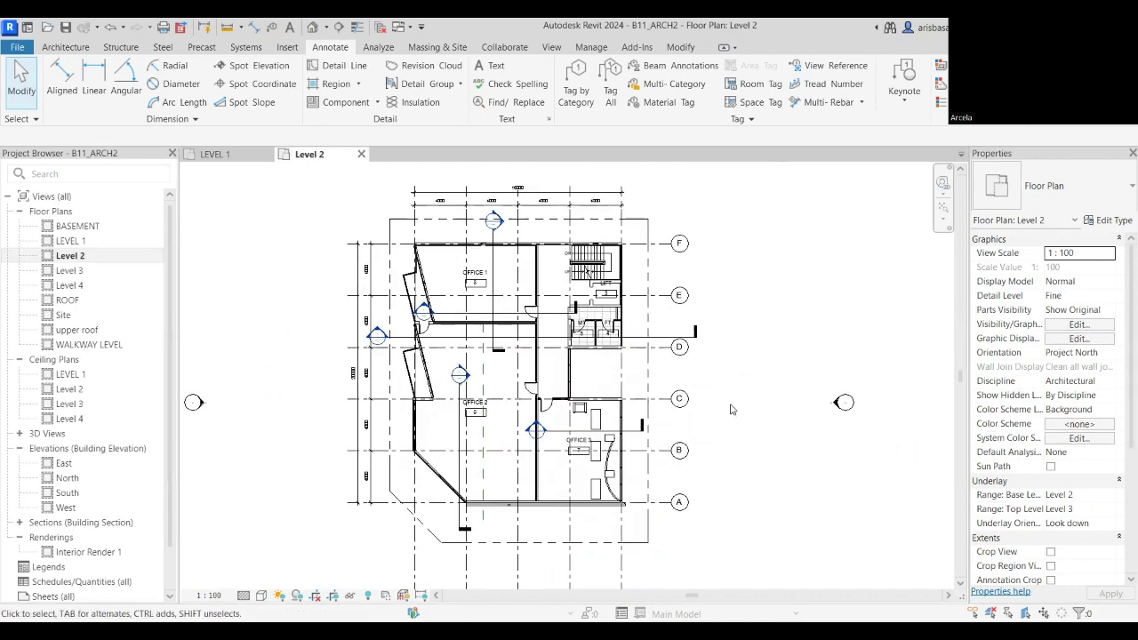
scroll(485, 286, up, 5)
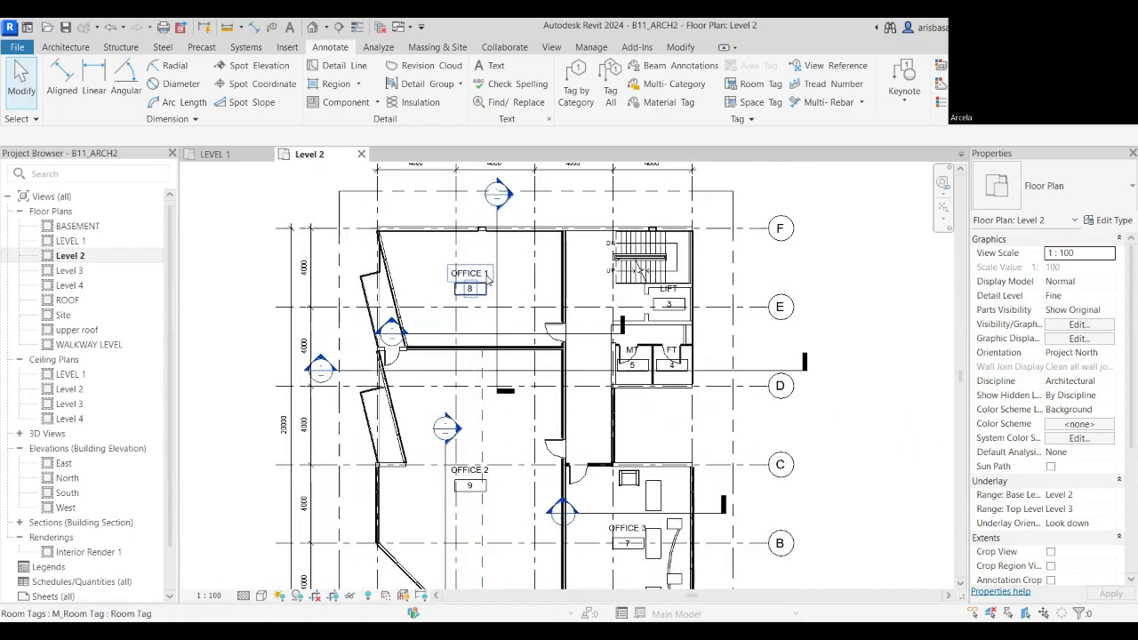
Change the OFFICE 1 room tag to the Room Tag With Area type, showing 51 m².
click(485, 287)
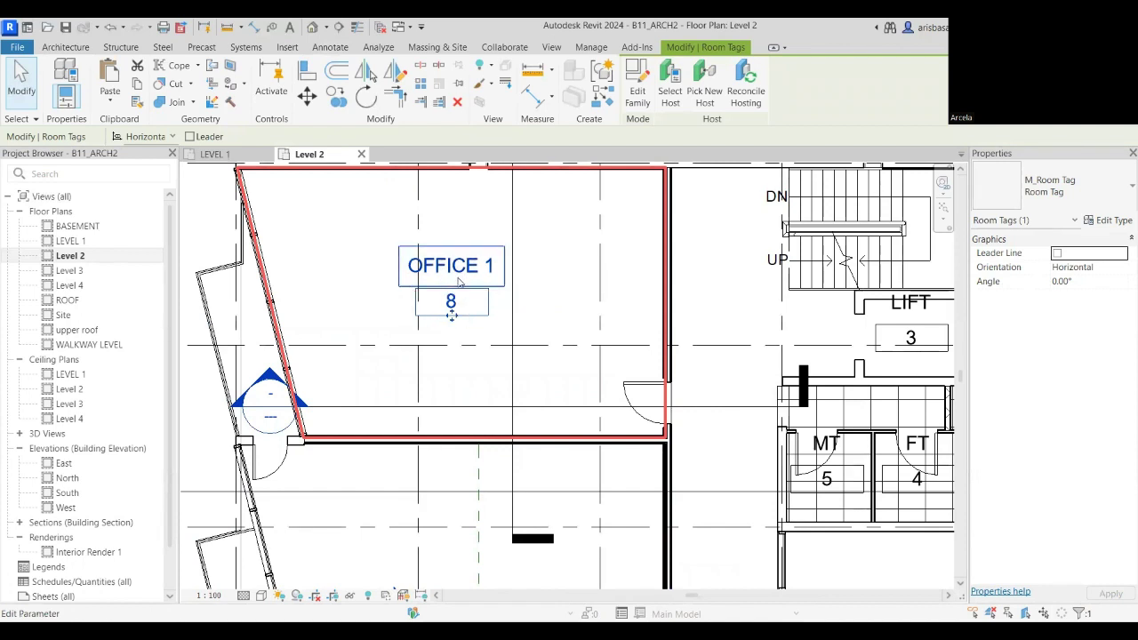
click(1101, 197)
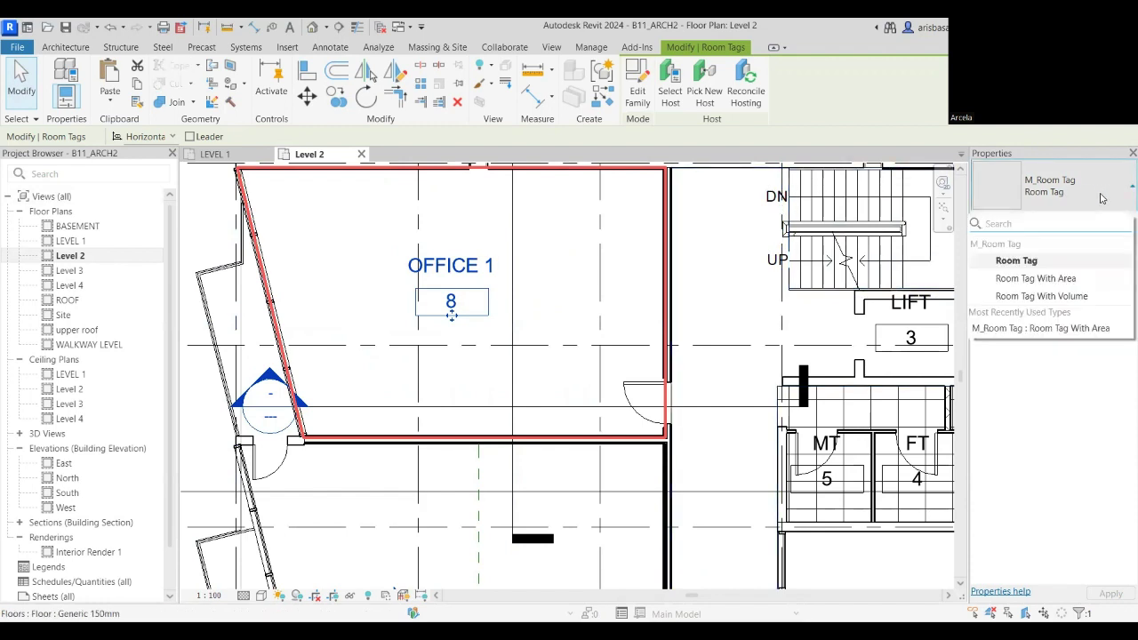
click(1080, 279)
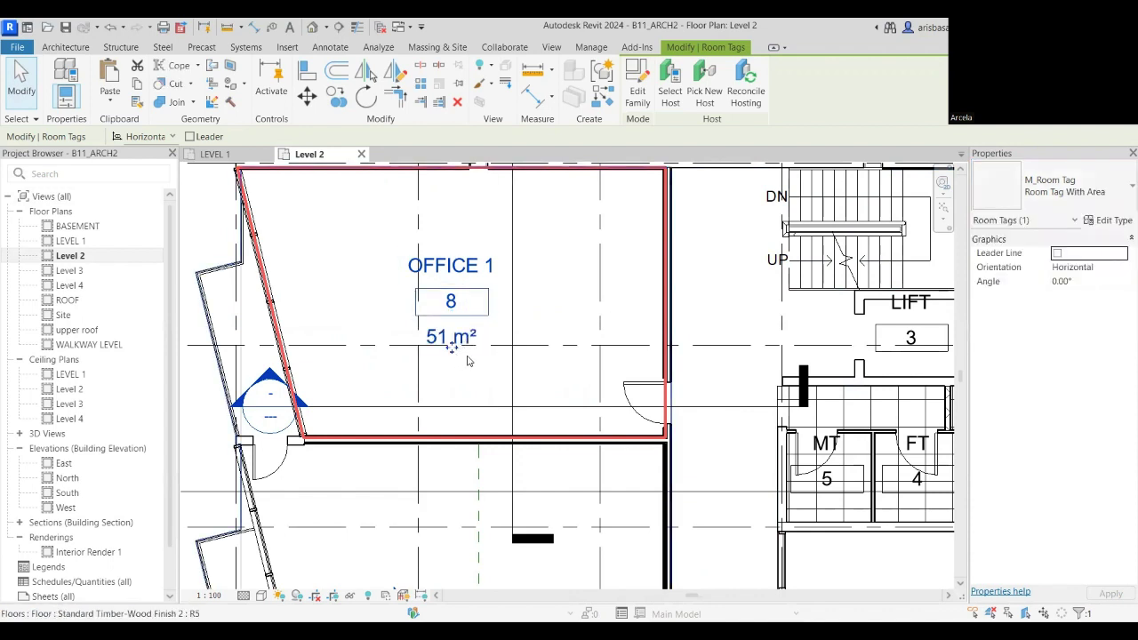
scroll(469, 360, down, 3)
middle_drag(453, 273, 432, 187)
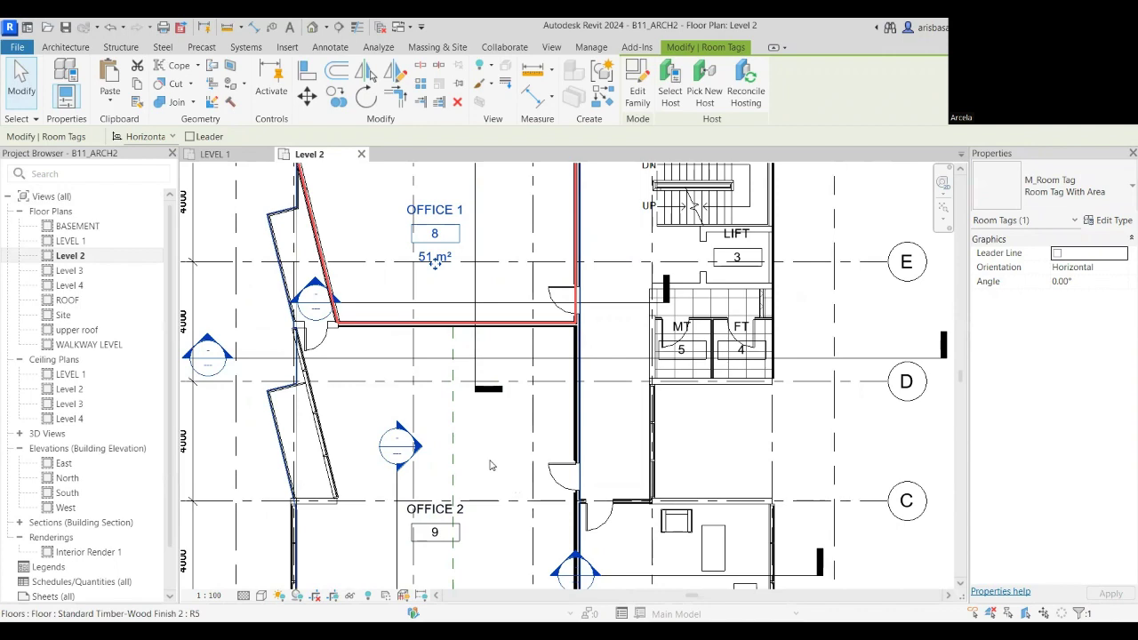
Reselect the OFFICE 1 tag and start Match Type to copy its tag type.
key(Escape)
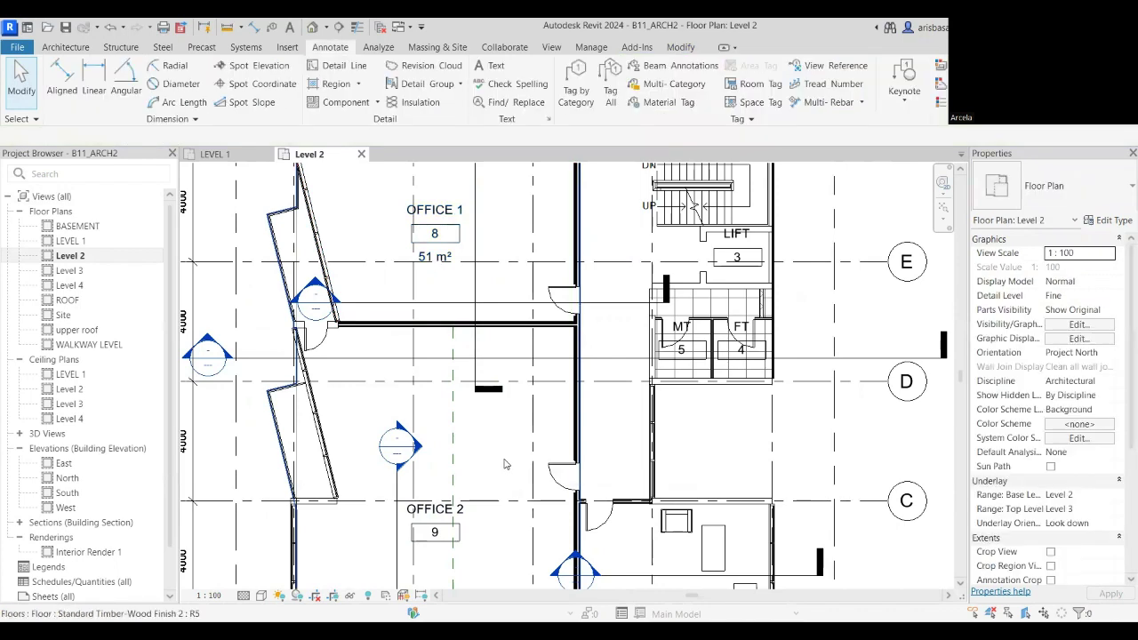
scroll(498, 453, down, 3)
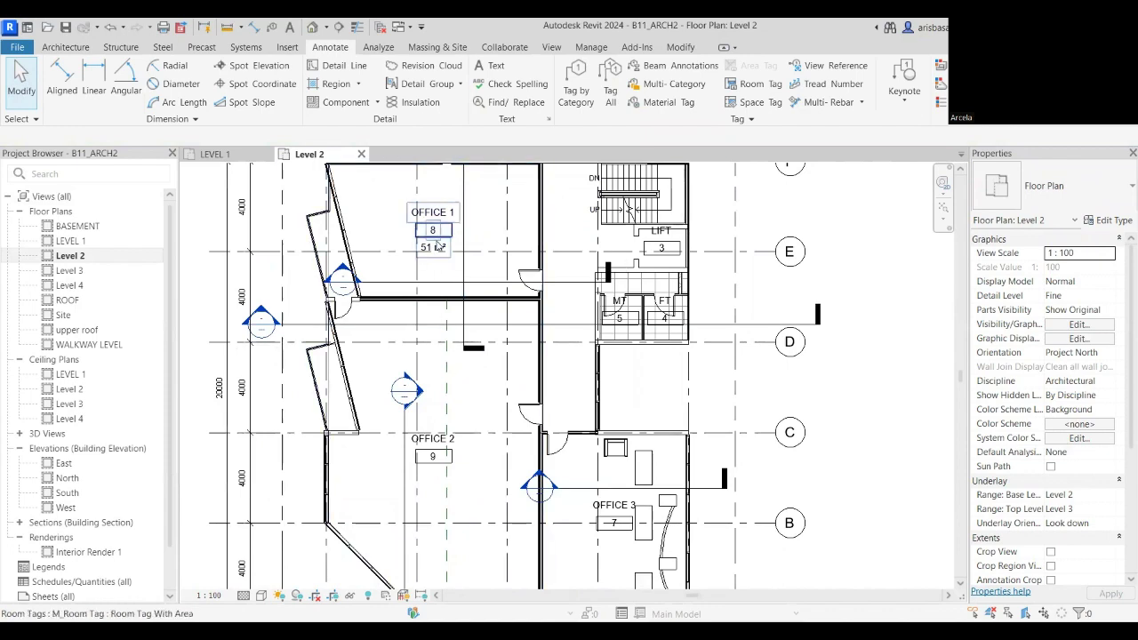
click(437, 247)
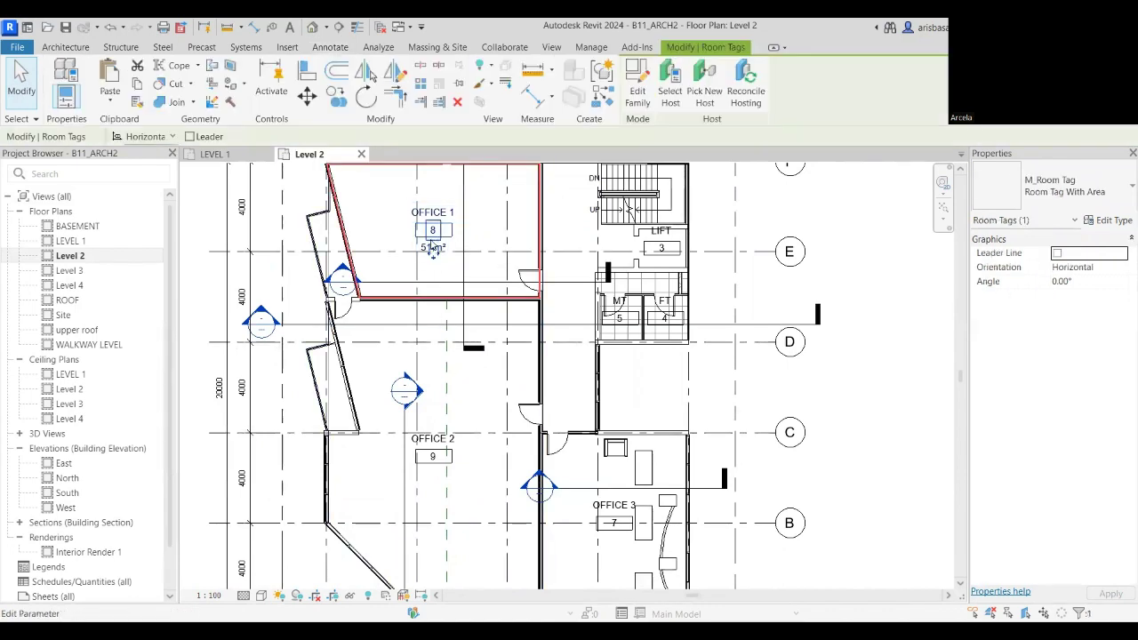
click(137, 103)
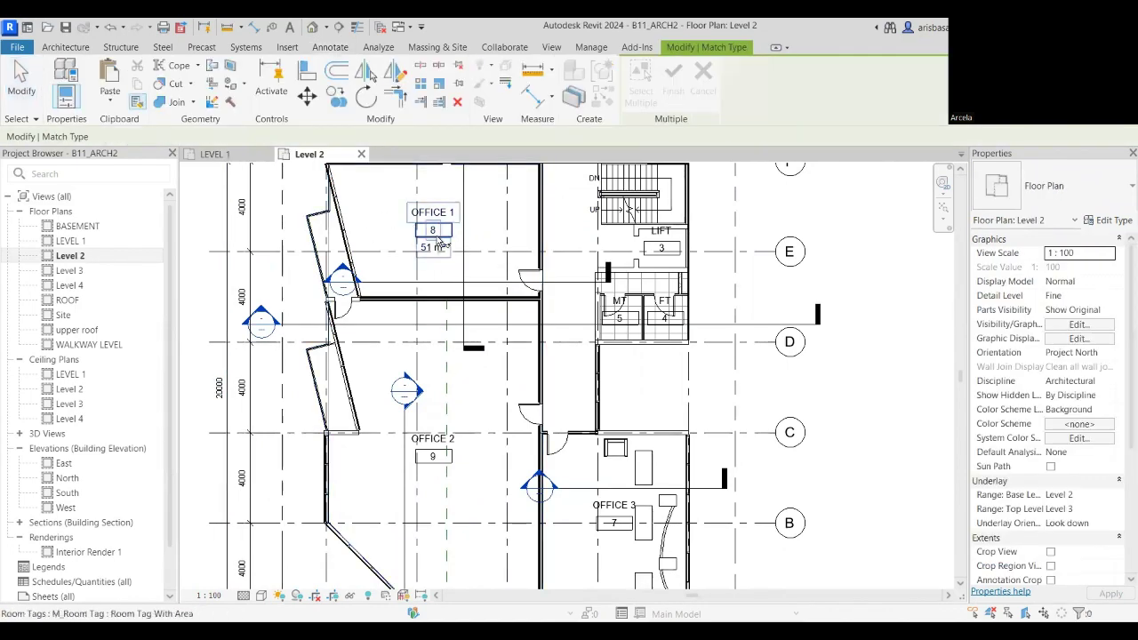
Apply the area tag type to the OFFICE 2 tag, showing 117 m², then exit Match Type.
click(447, 450)
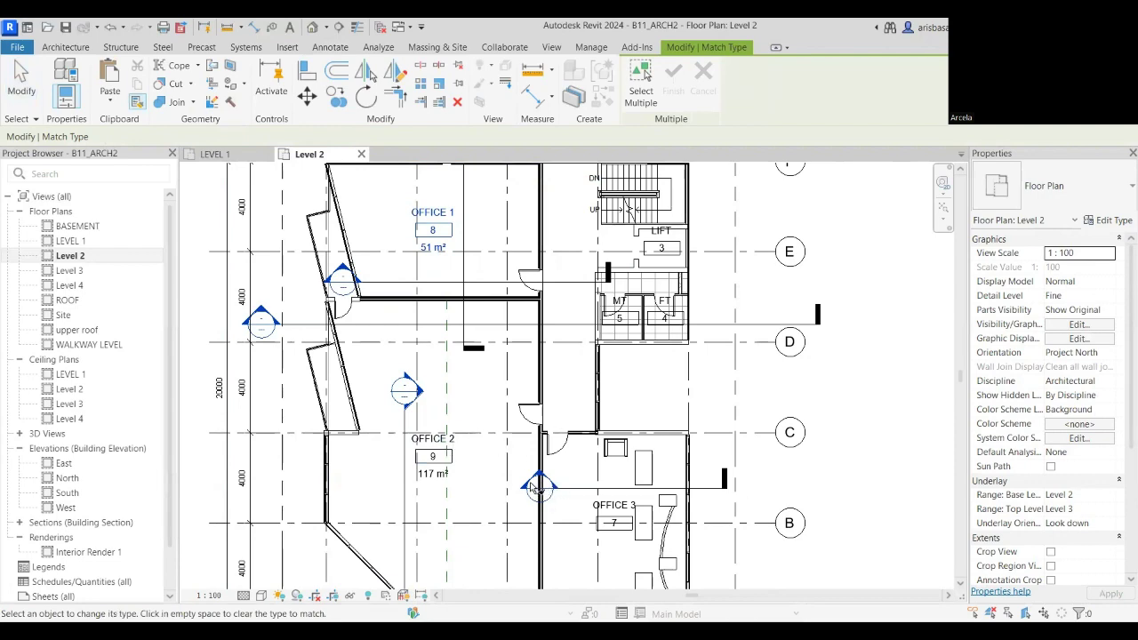
scroll(425, 473, up, 1)
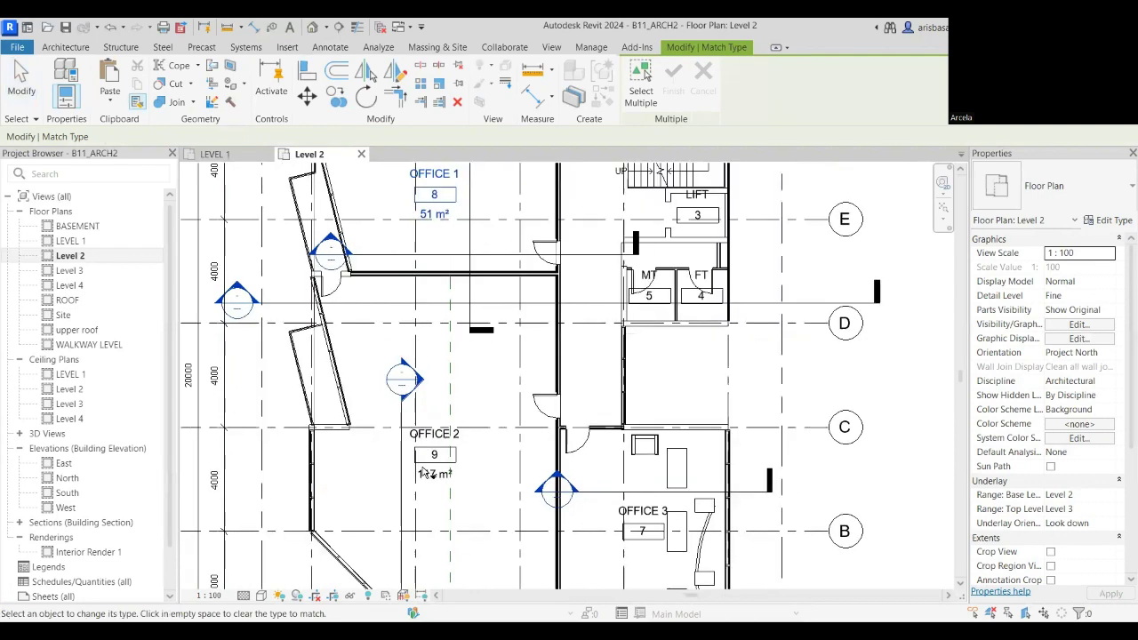
scroll(425, 473, up, 2)
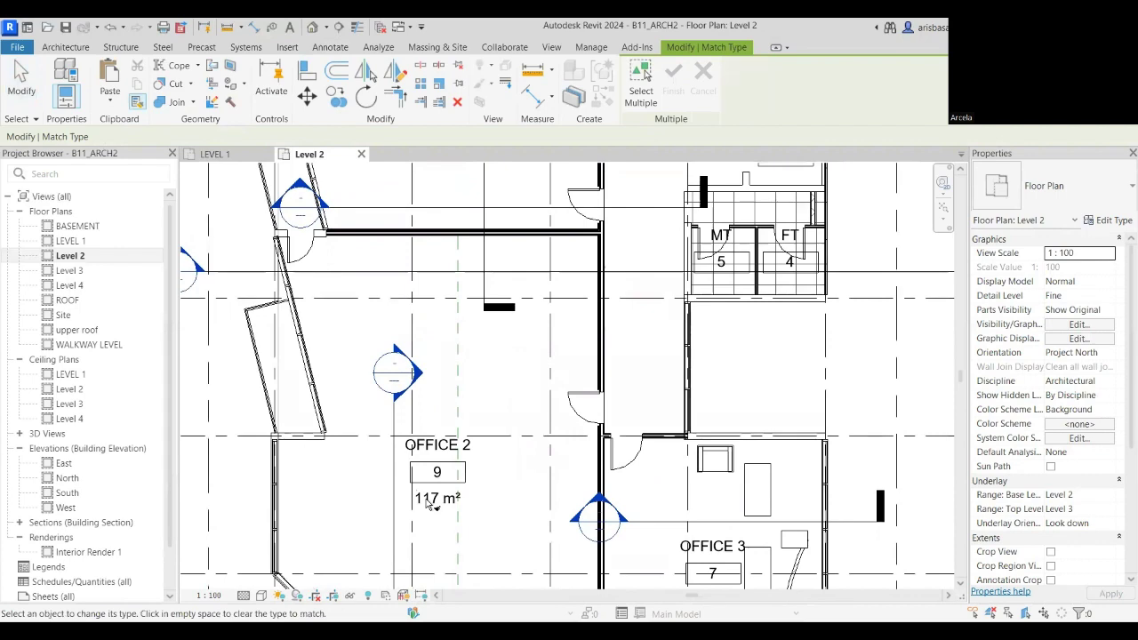
scroll(598, 464, down, 3)
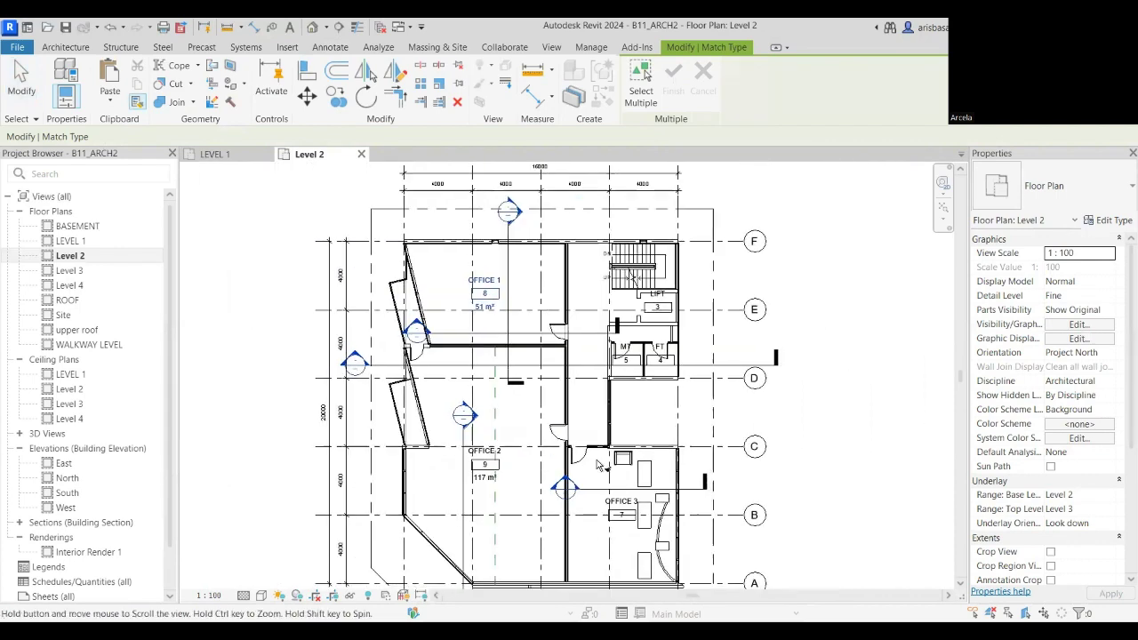
key(Escape)
middle_drag(722, 450, 733, 413)
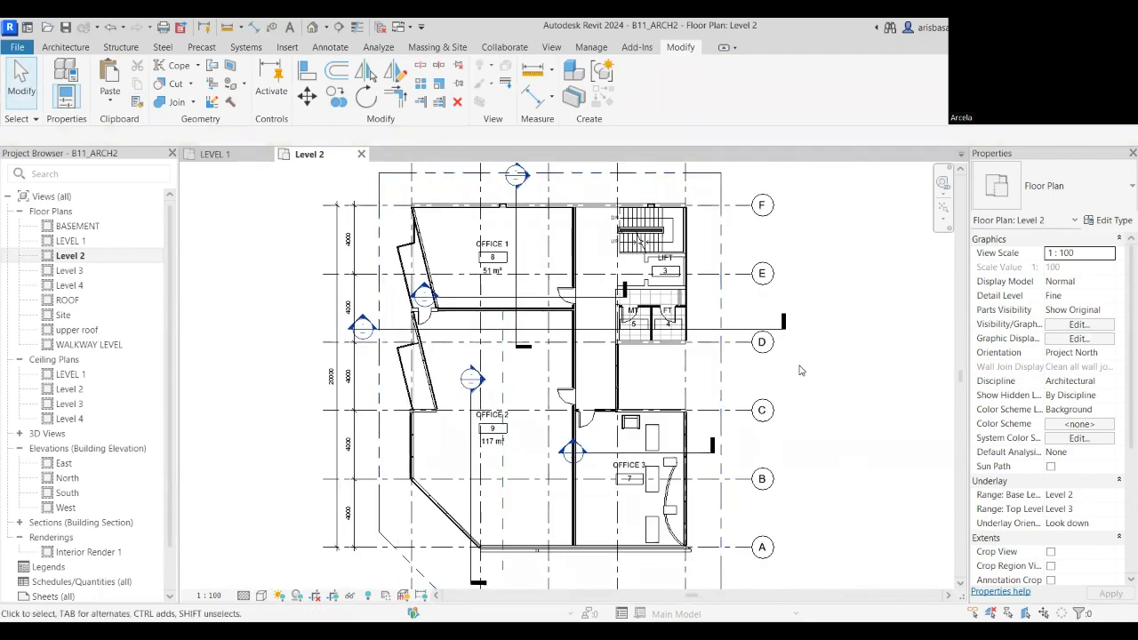
middle_drag(777, 377, 773, 378)
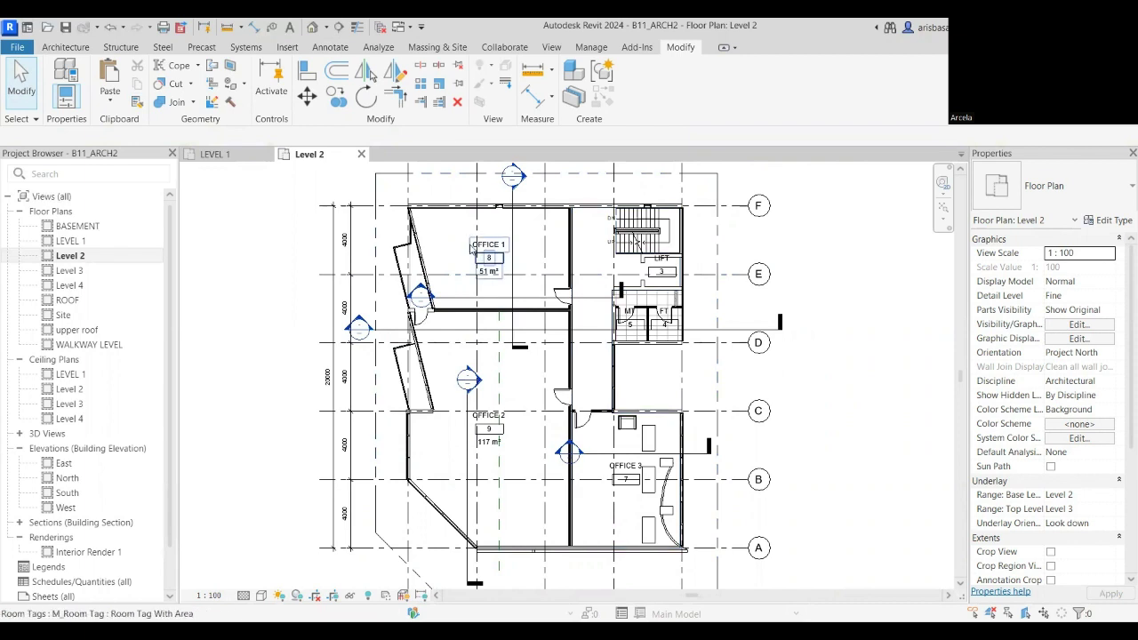
Place a spot elevation reading 10000 at a point inside OFFICE 1.
click(331, 50)
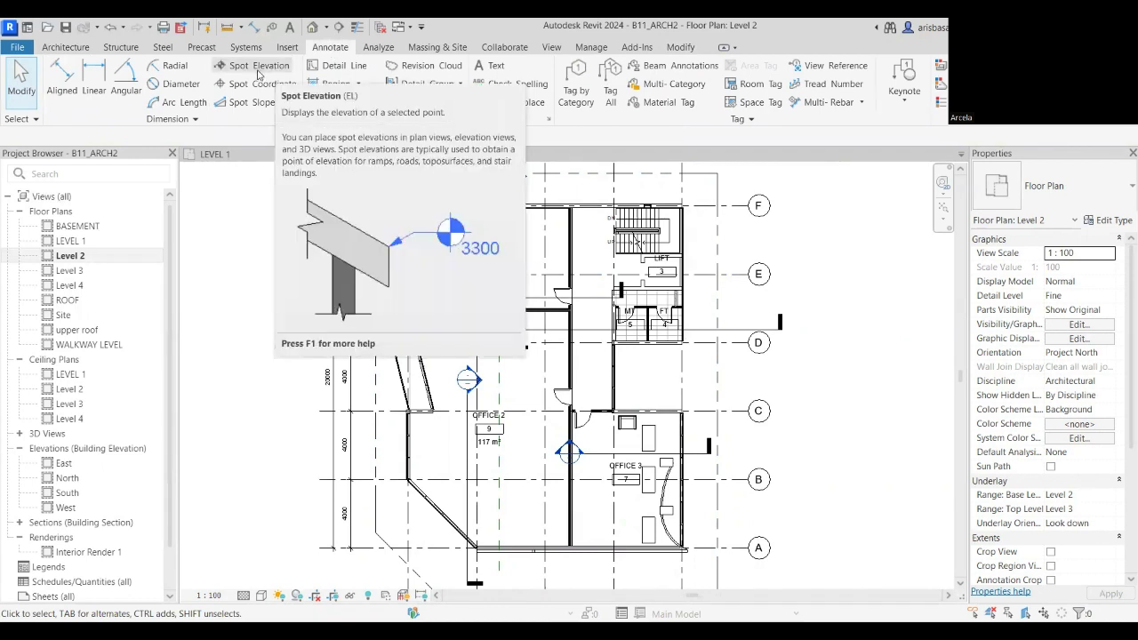
click(259, 75)
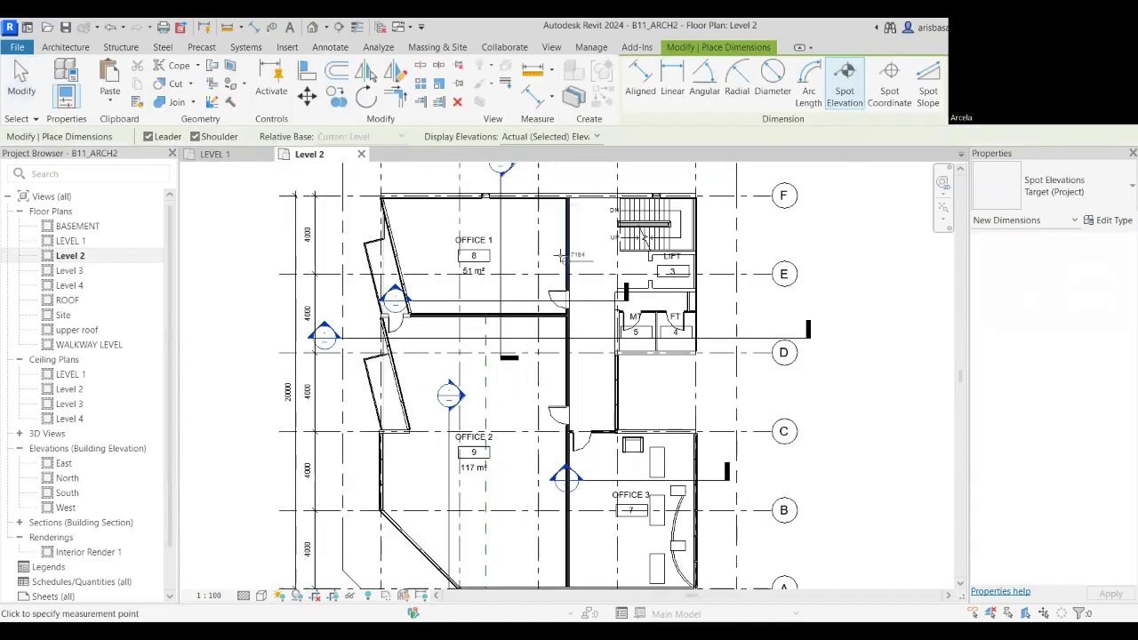
scroll(561, 257, up, 2)
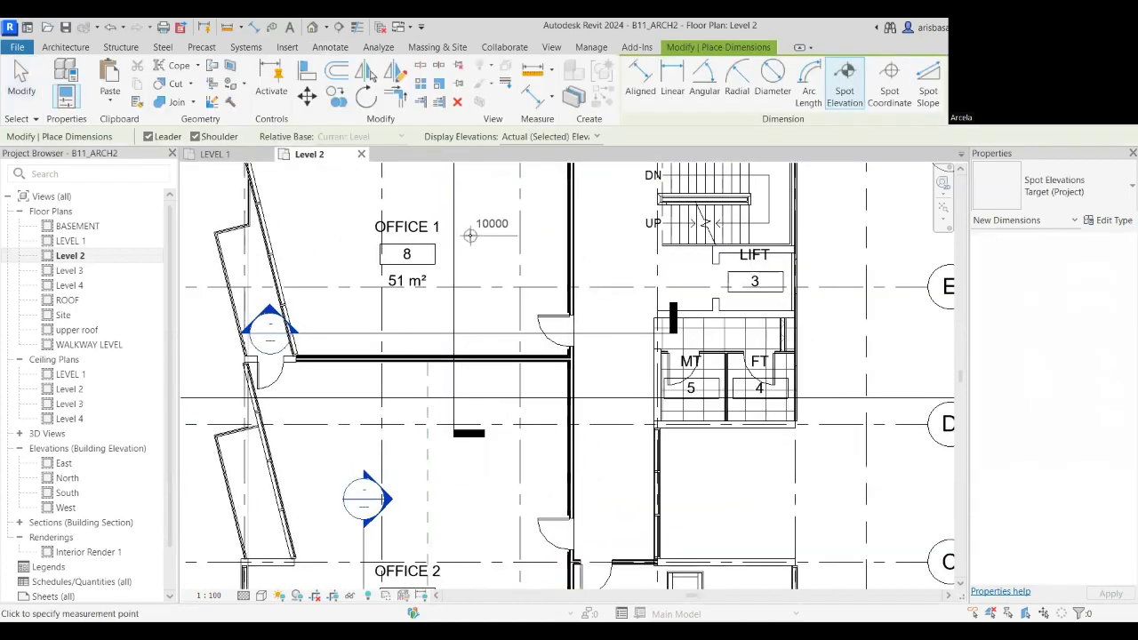
scroll(485, 233, up, 1)
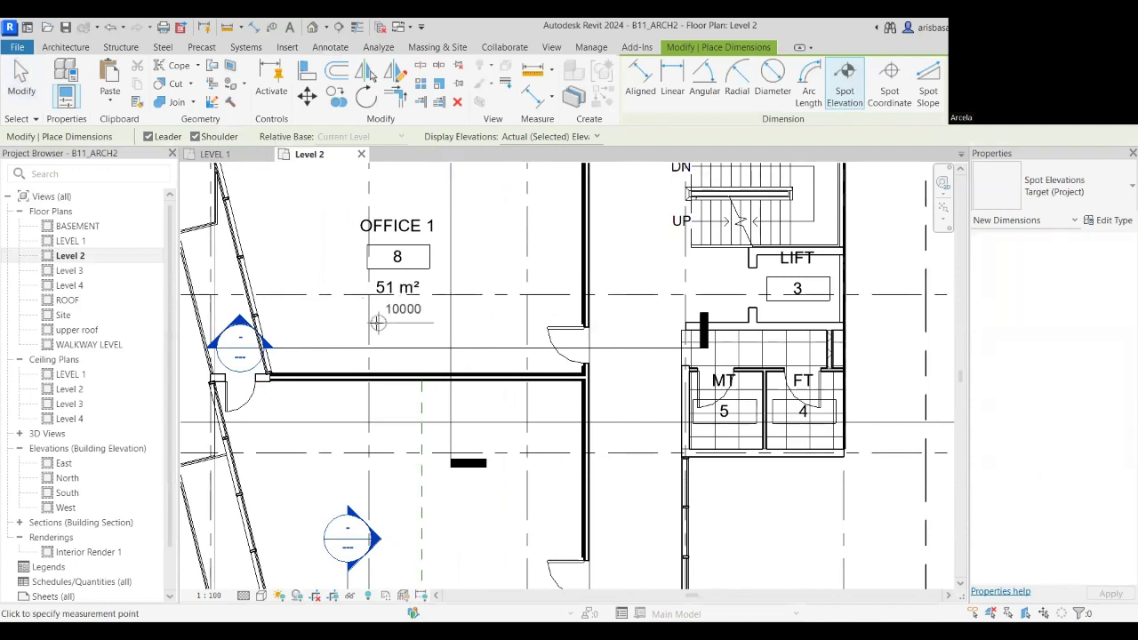
scroll(378, 308, up, 2)
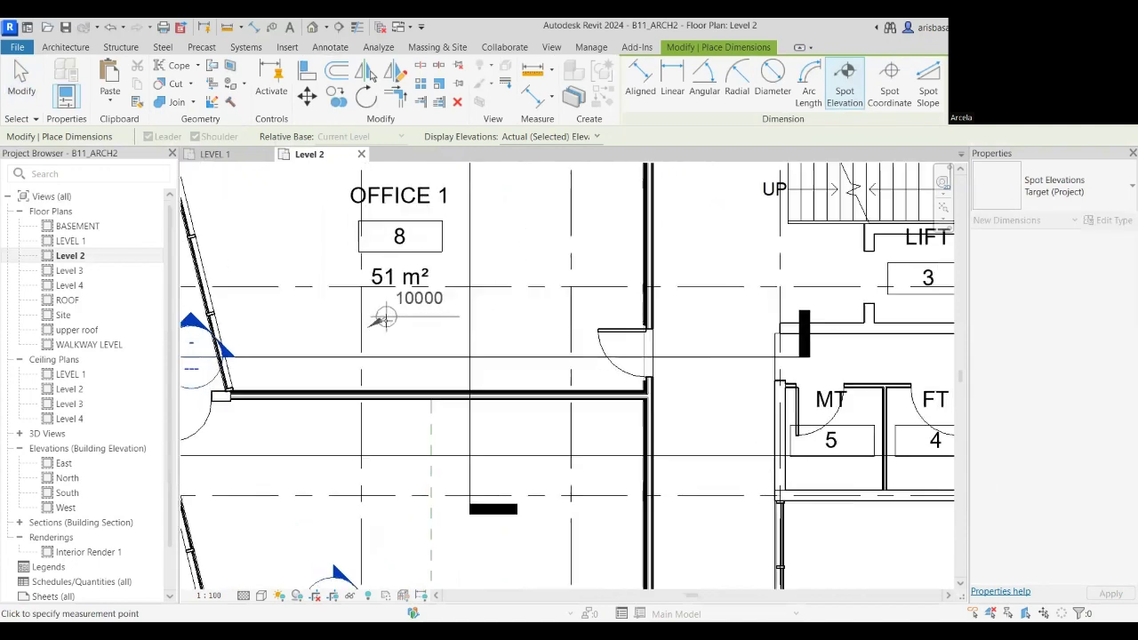
click(382, 306)
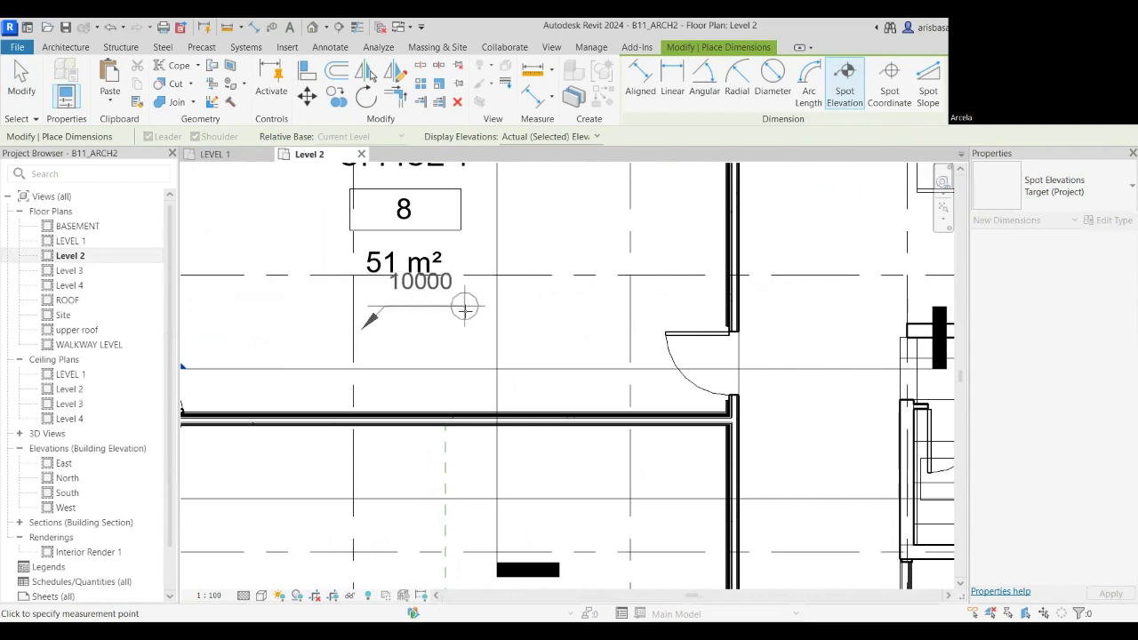
click(479, 308)
scroll(478, 307, down, 2)
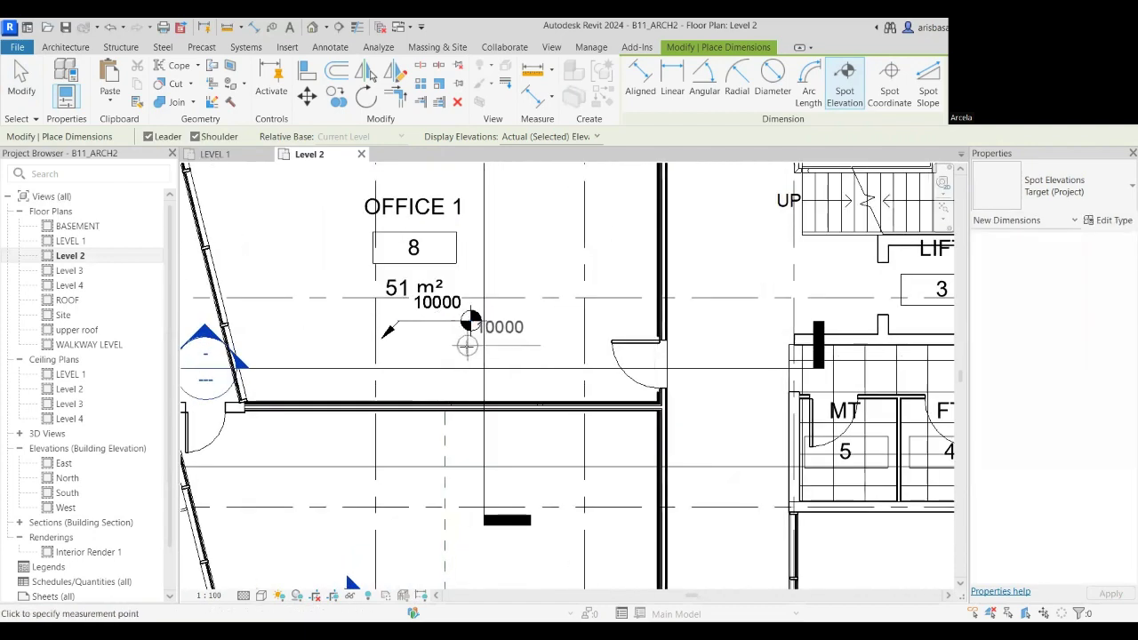
key(Escape)
key(Escape)
Move the spot elevation just below OFFICE 1's 51 m² area label.
scroll(422, 343, up, 1)
click(430, 318)
drag(431, 318, 404, 345)
scroll(396, 331, down, 1)
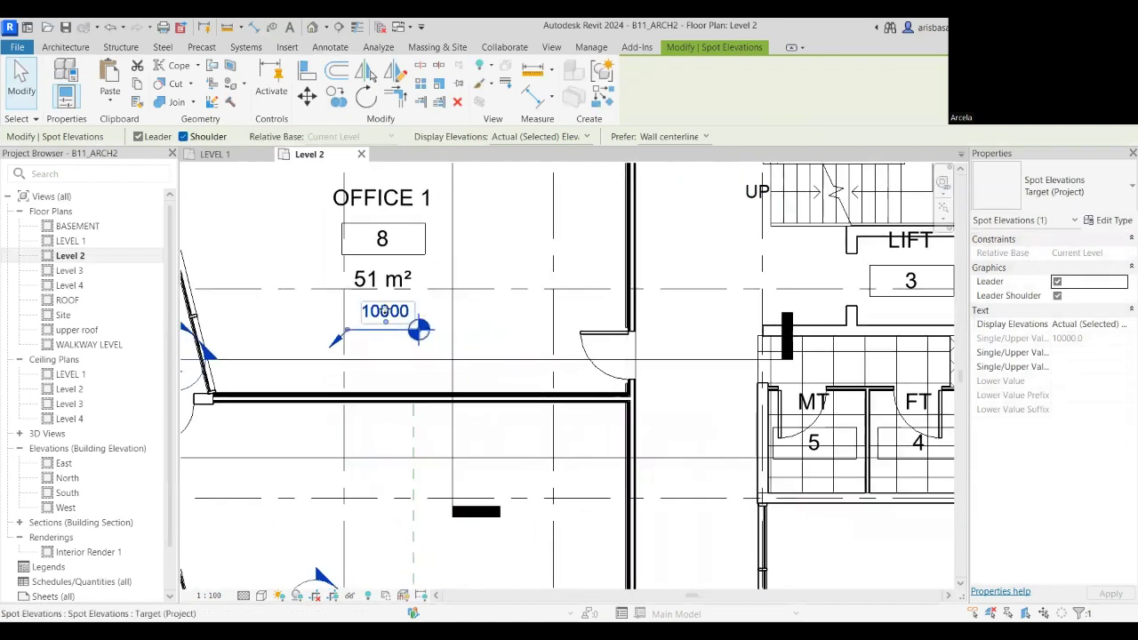
scroll(384, 313, down, 3)
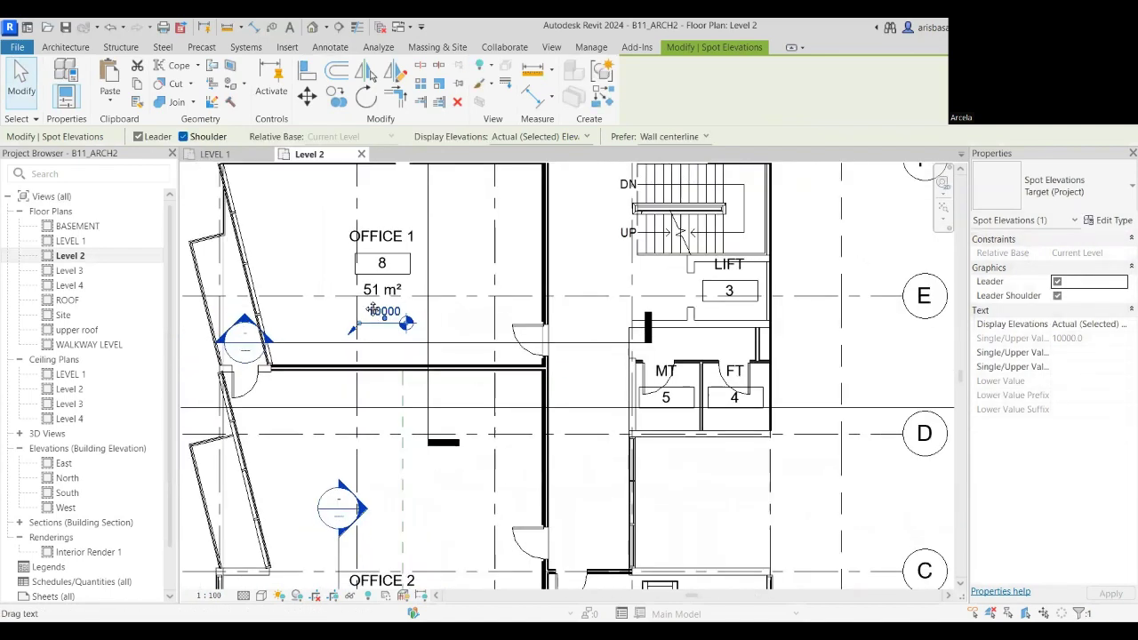
key(Escape)
key(Escape)
scroll(338, 374, down, 2)
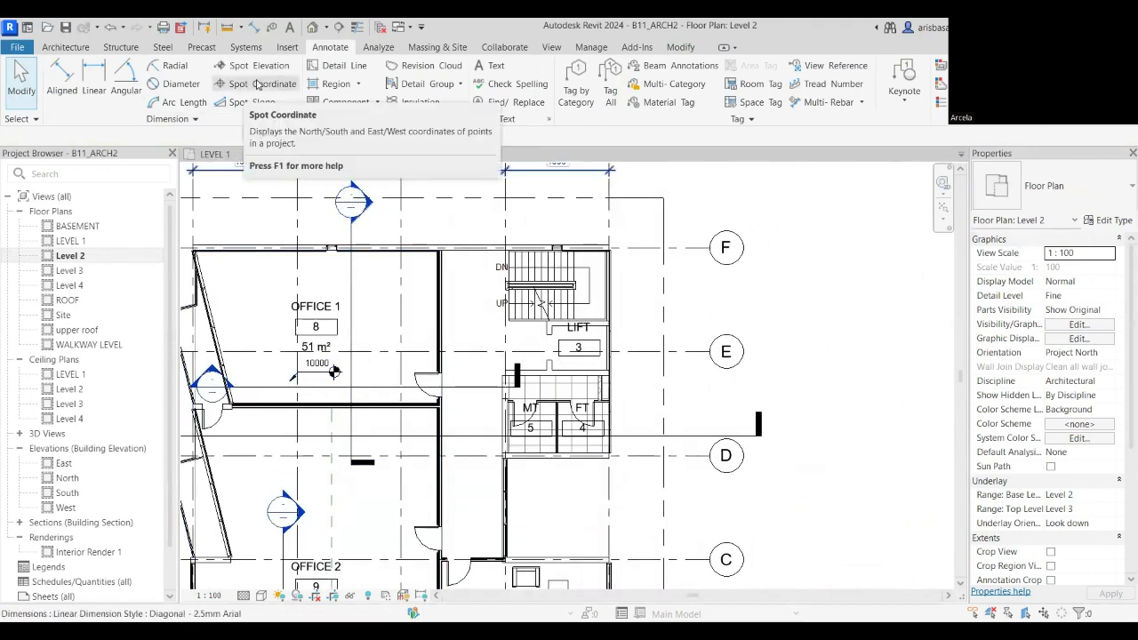
Place a spot coordinate (N 12376, E 7926) at the stair-core wall corner, label above grid F.
click(258, 85)
scroll(622, 245, up, 5)
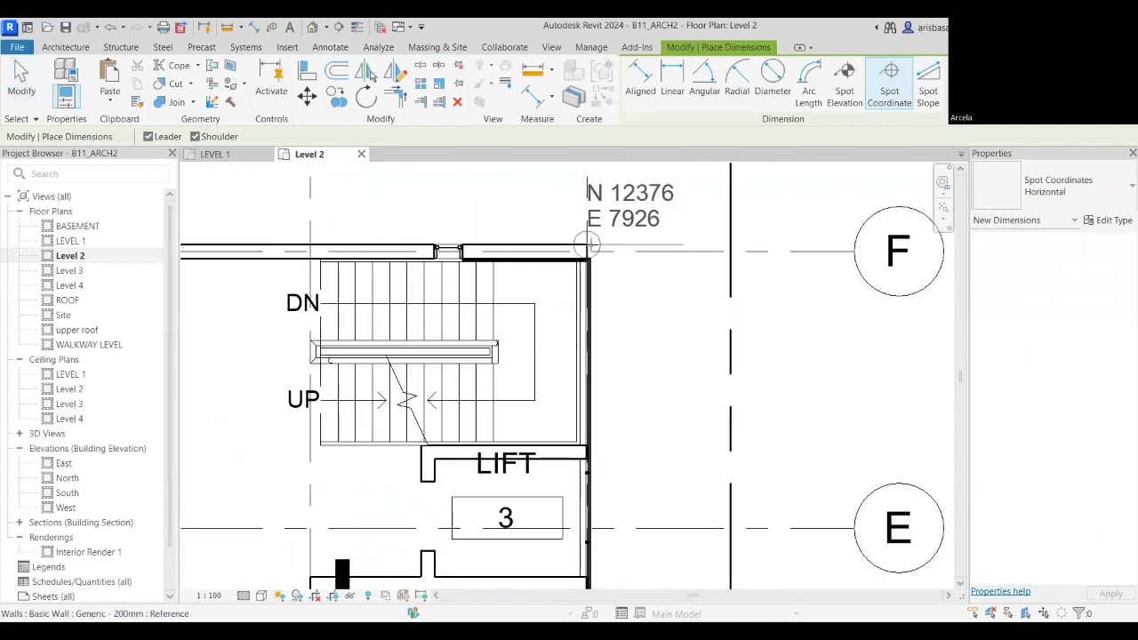
click(588, 245)
scroll(591, 257, down, 2)
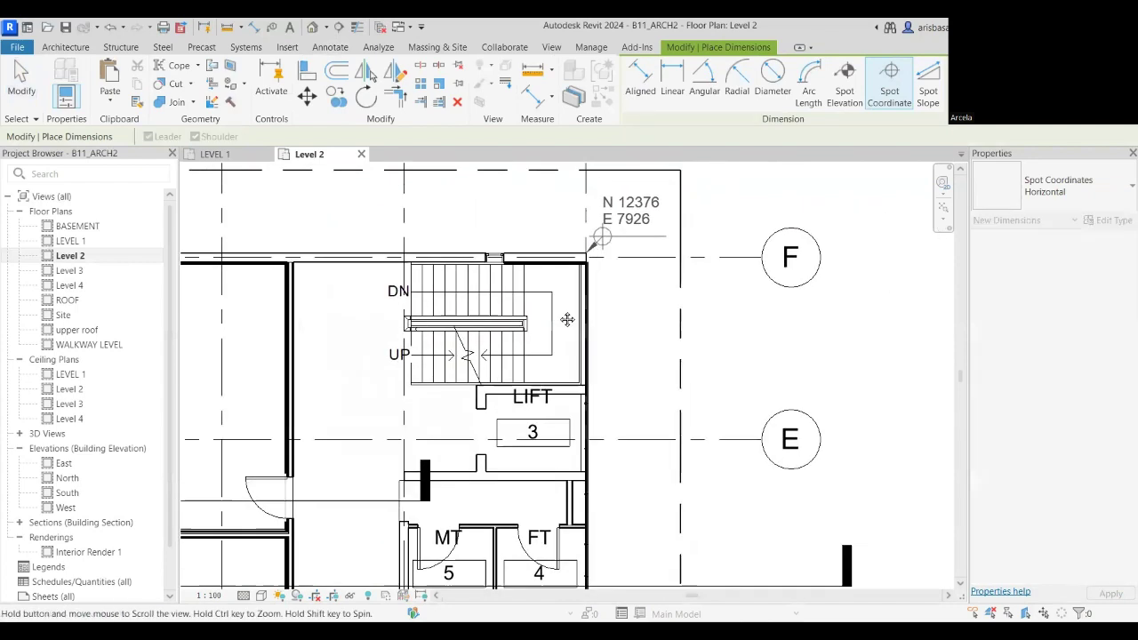
middle_drag(615, 224, 560, 329)
click(601, 261)
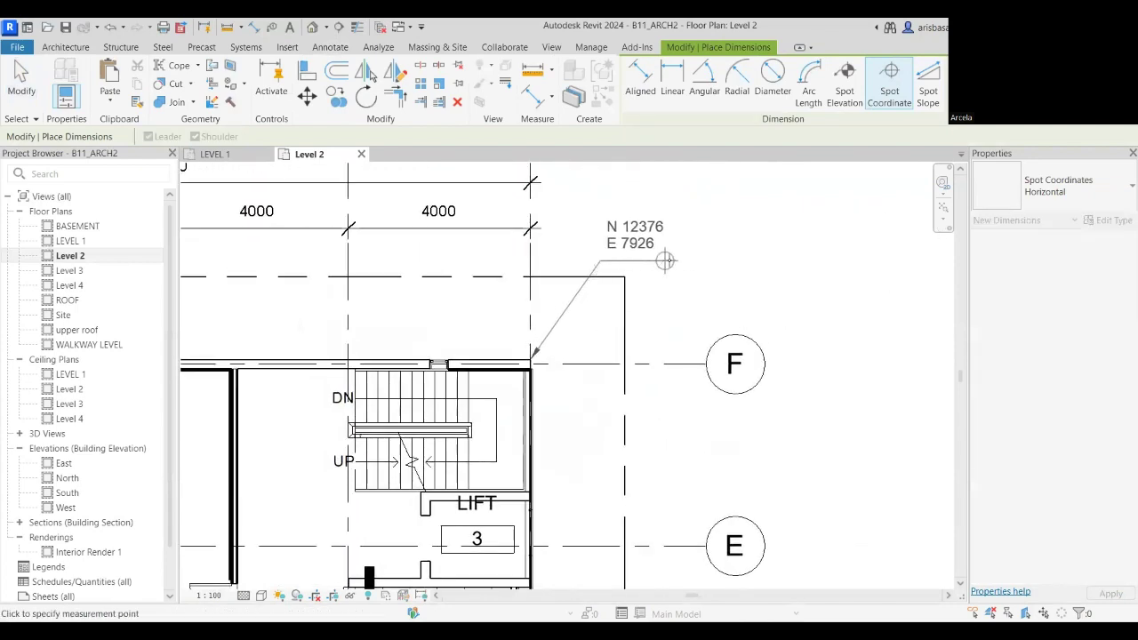
click(704, 261)
key(Escape)
key(Escape)
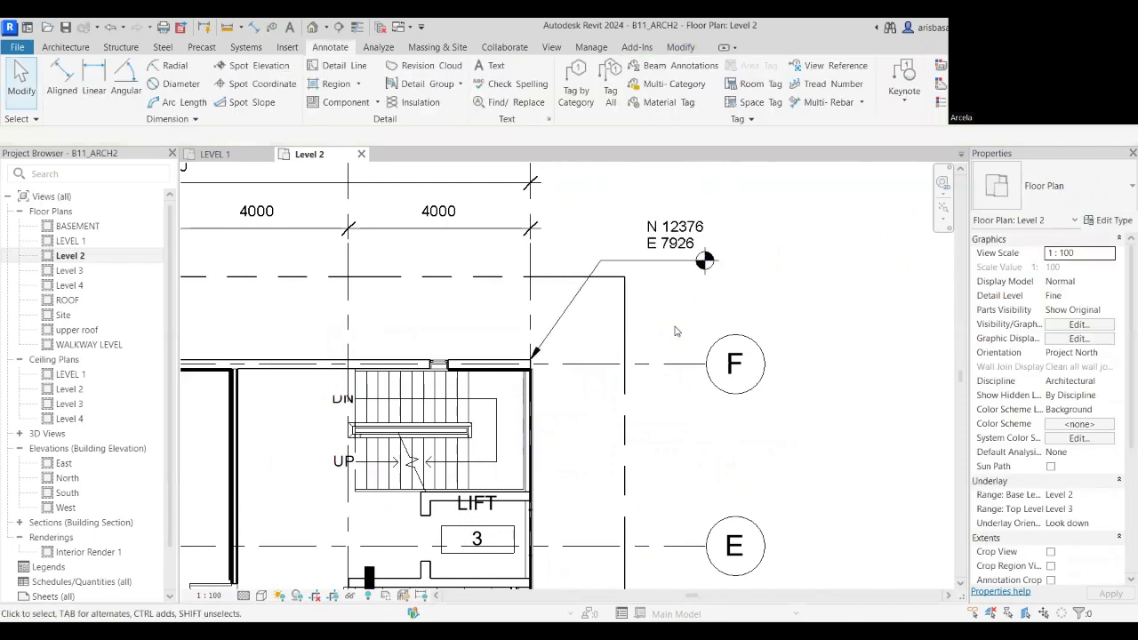
Pan and zoom the plan to review the lower offices and grid bubbles 1–5.
scroll(669, 254, down, 2)
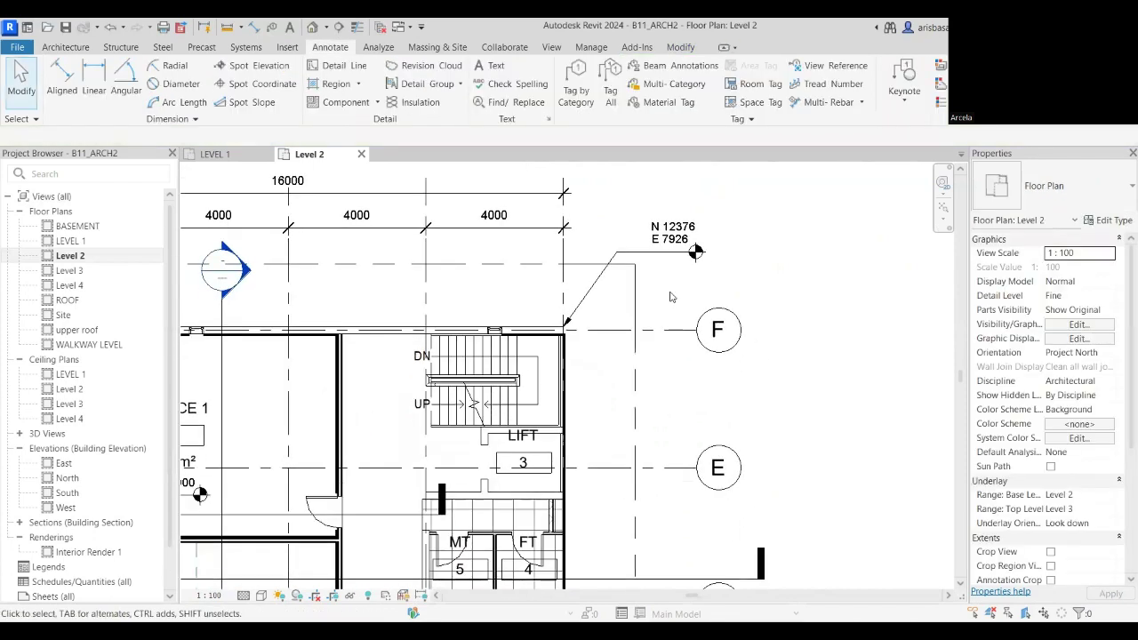
scroll(627, 330, down, 3)
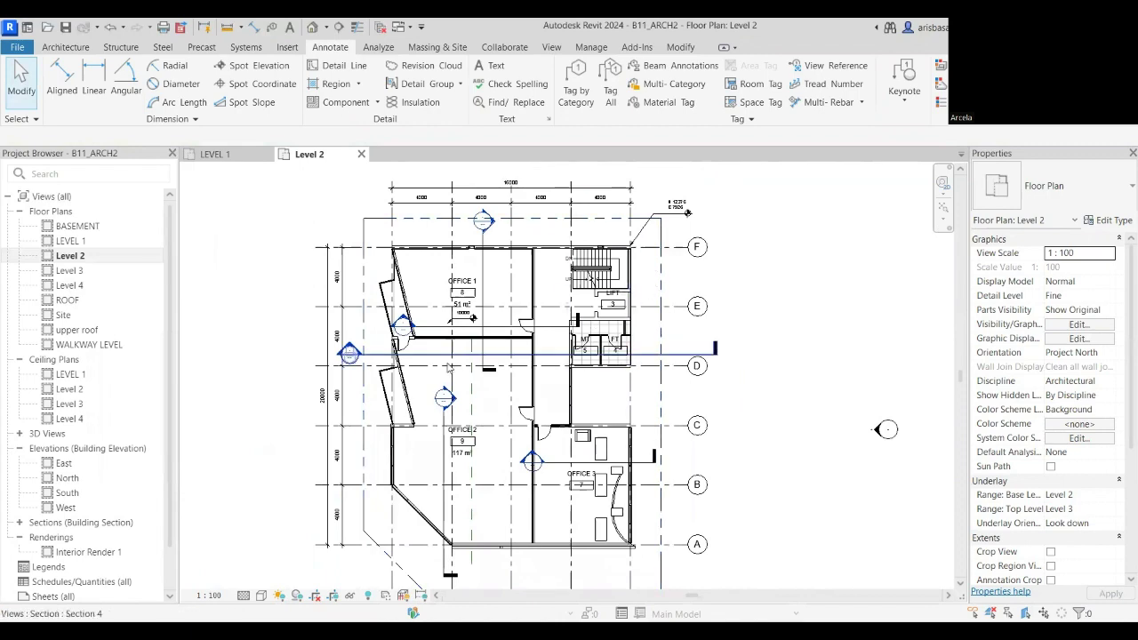
scroll(449, 368, up, 3)
middle_drag(435, 331, 412, 284)
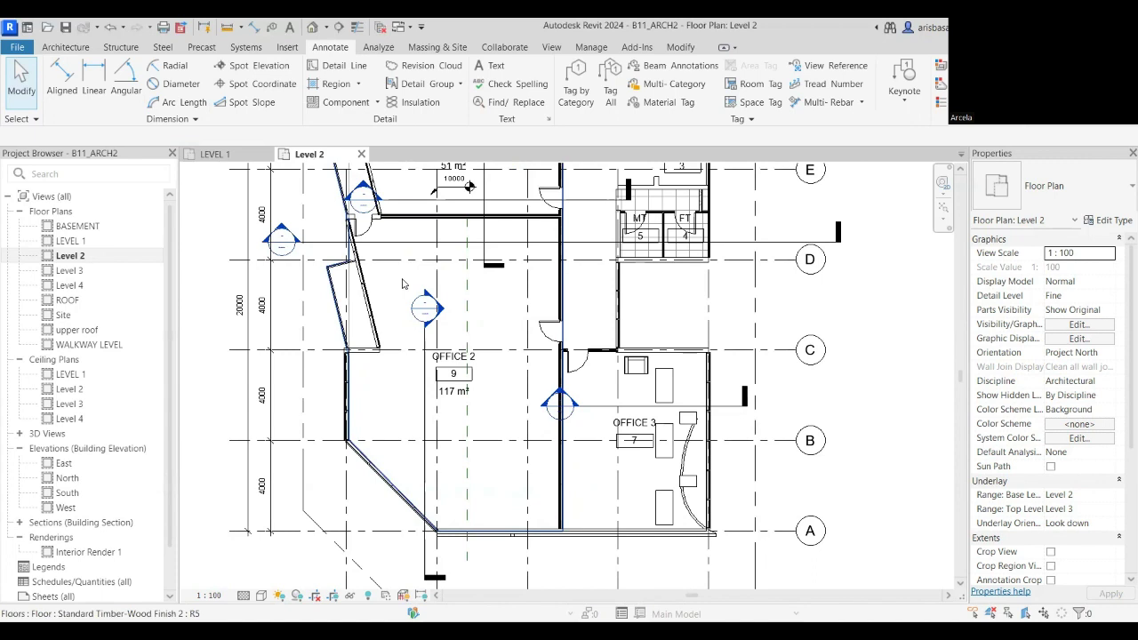
scroll(716, 343, down, 2)
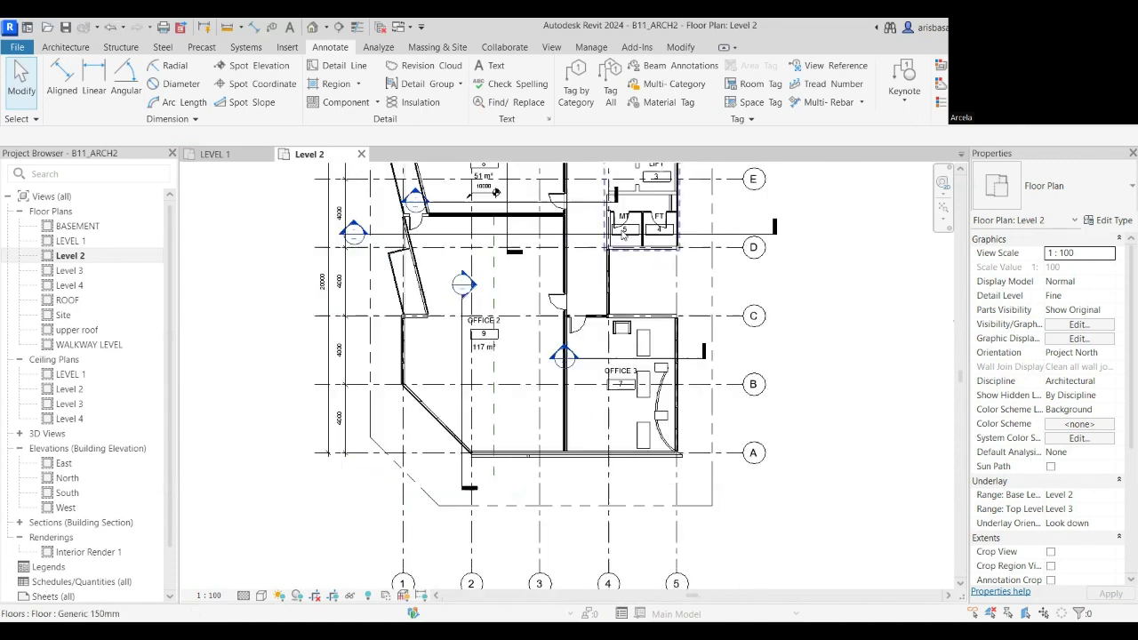
middle_drag(717, 344, 699, 354)
scroll(699, 354, up, 5)
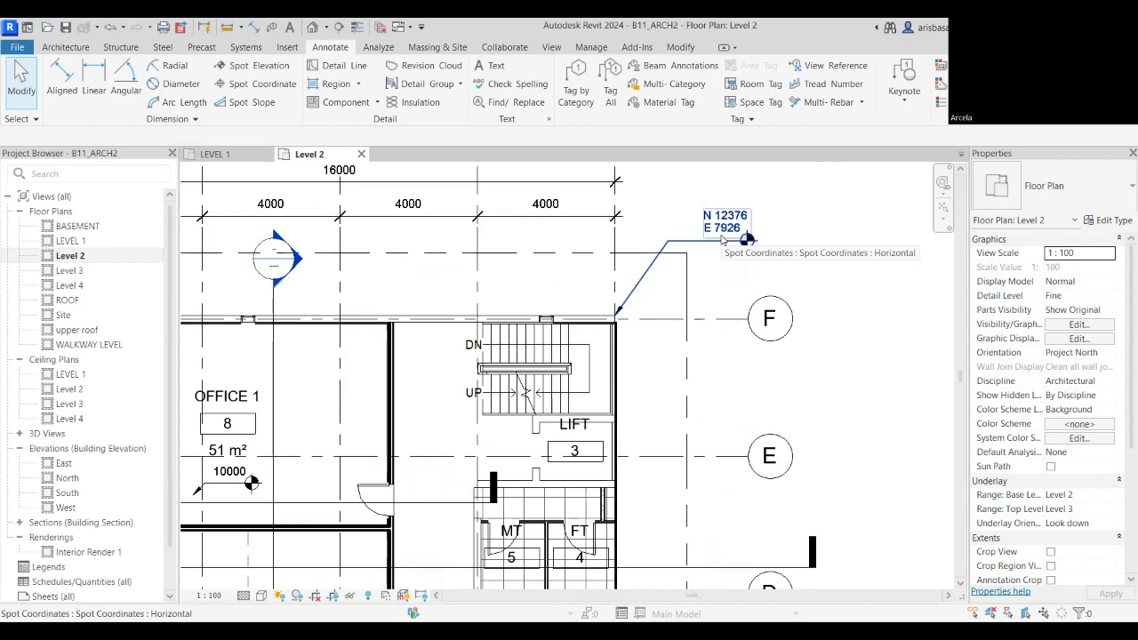
scroll(721, 245, down, 4)
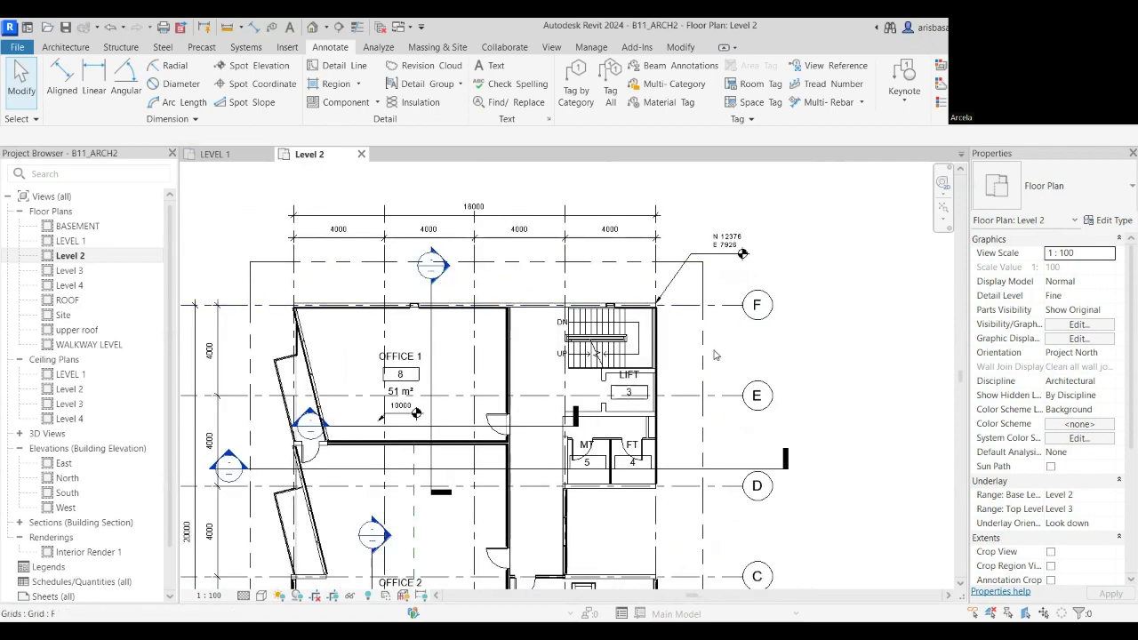
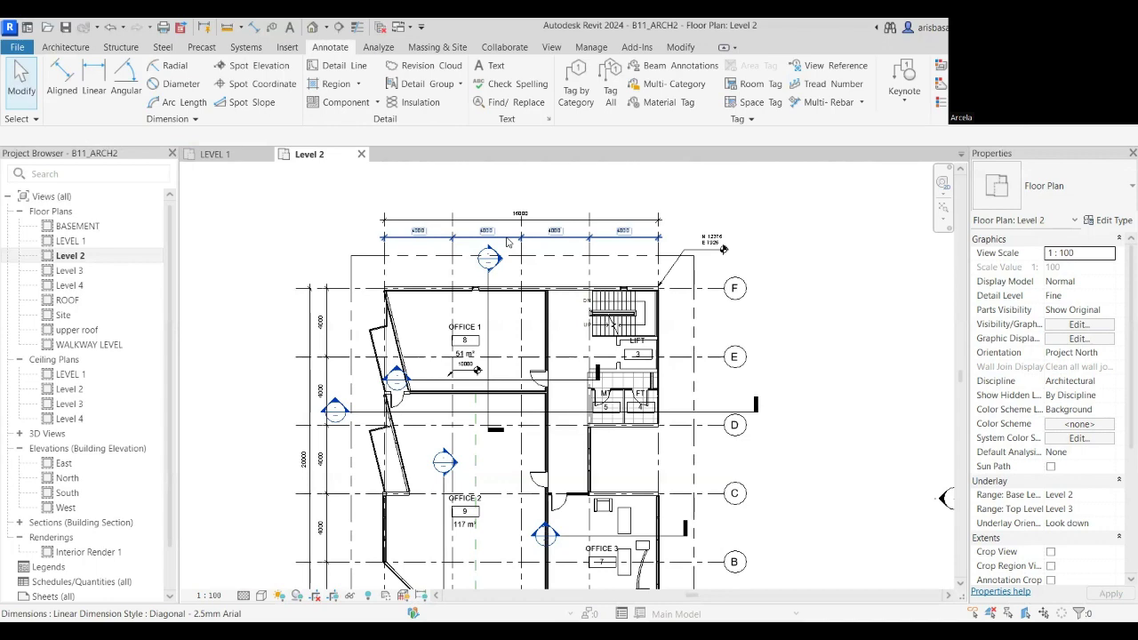
Open the BASEMENT floor plan from the Project Browser.
scroll(724, 374, down, 2)
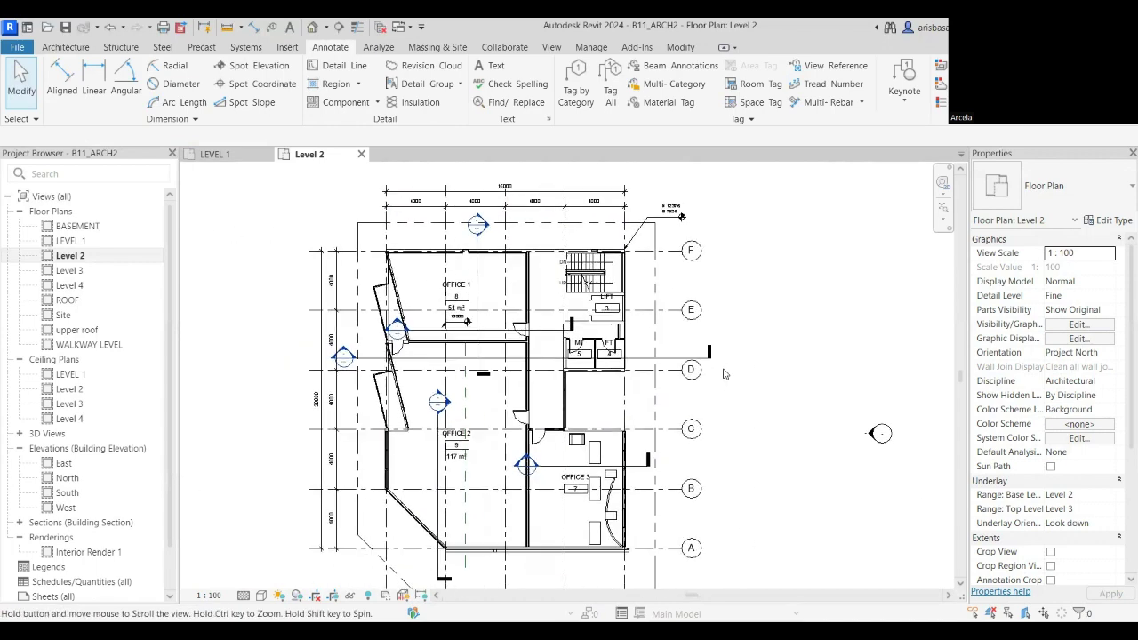
scroll(669, 213, up, 3)
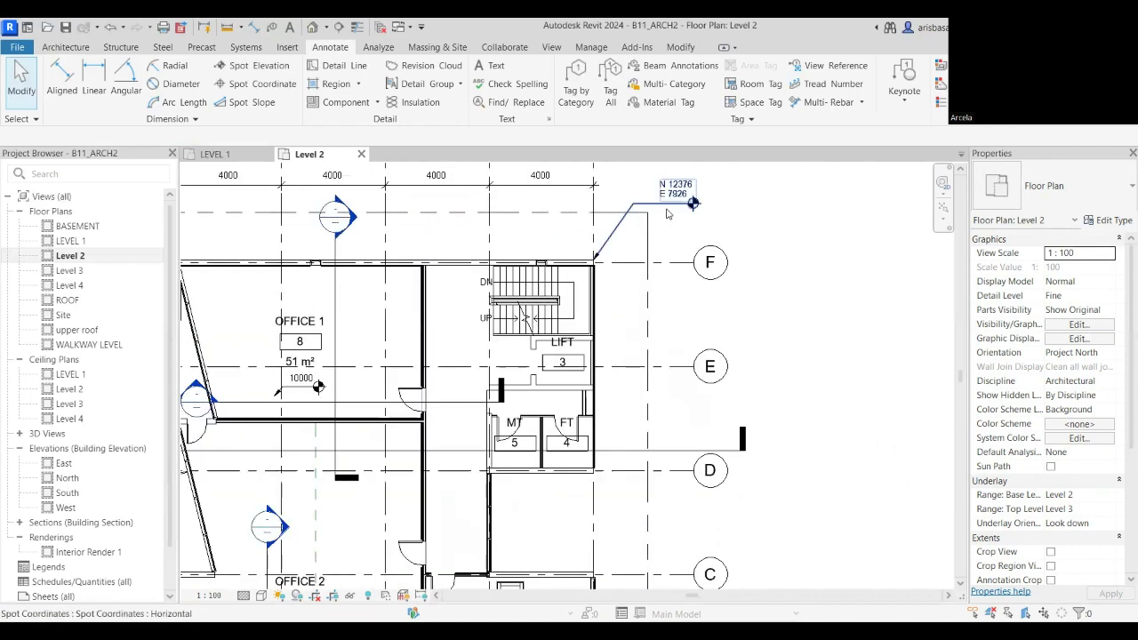
scroll(669, 213, up, 3)
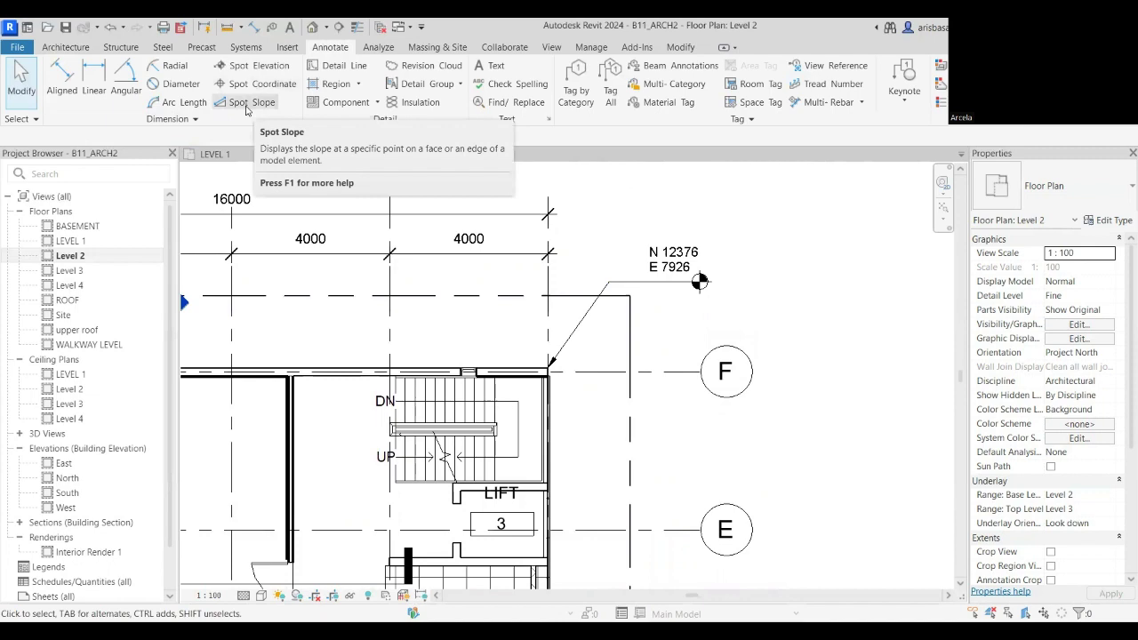
scroll(699, 281, down, 5)
middle_drag(825, 488, 878, 459)
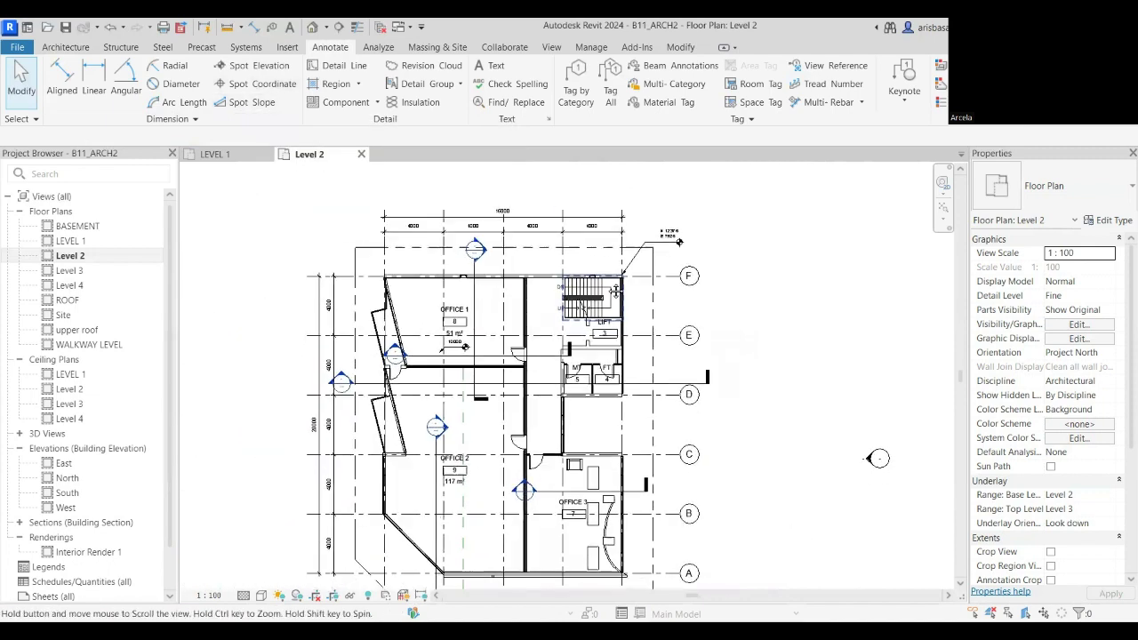
middle_drag(615, 290, 615, 287)
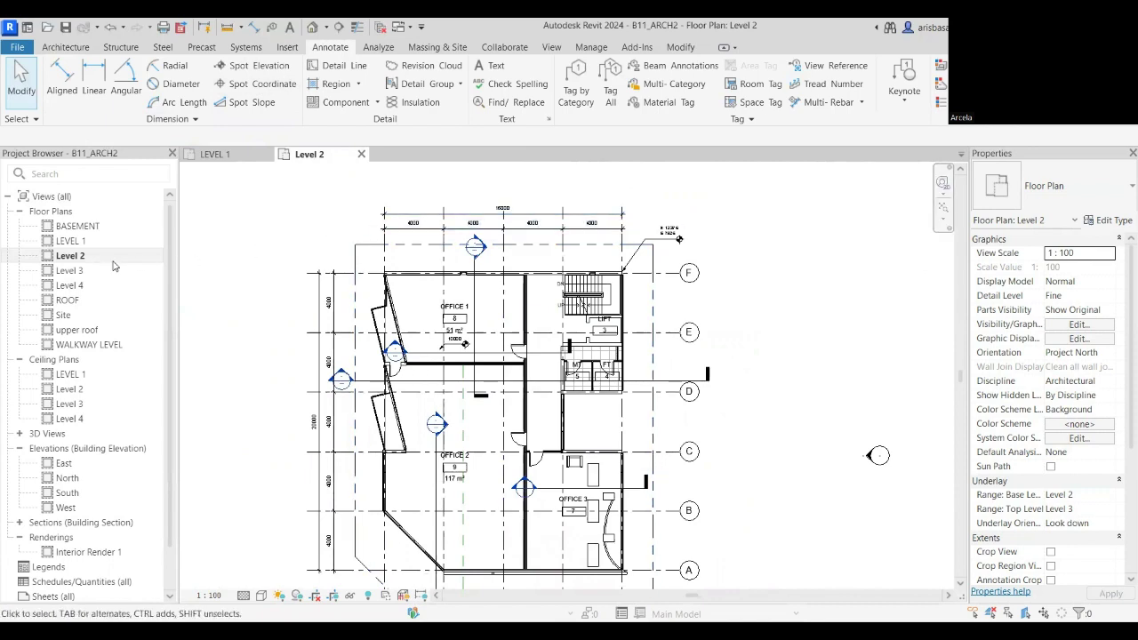
double_click(76, 227)
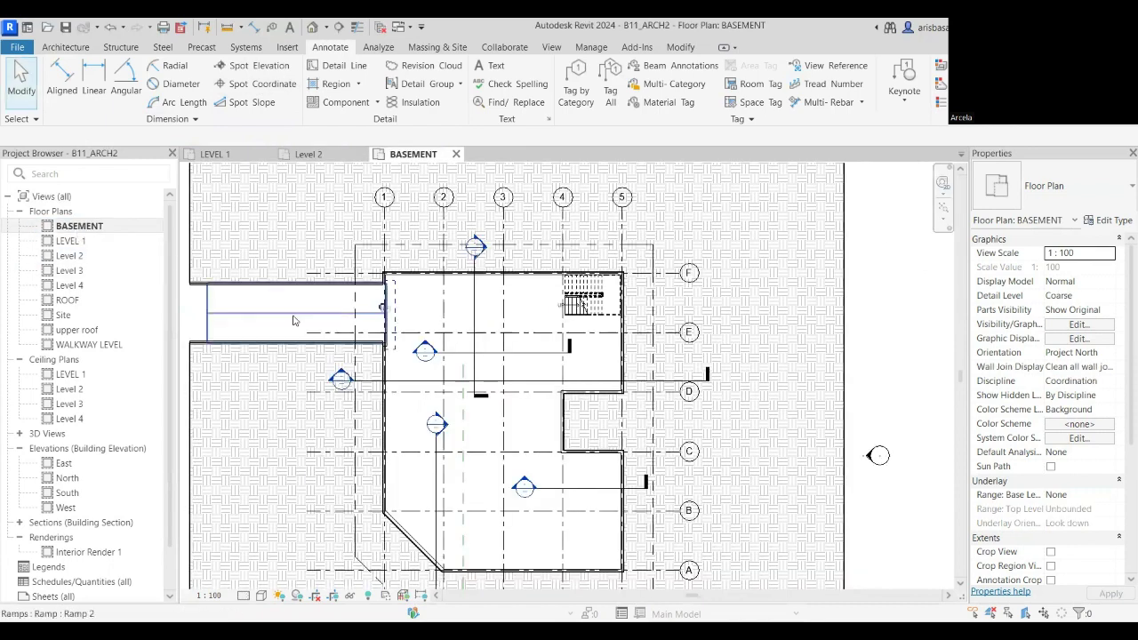
scroll(397, 363, down, 2)
scroll(360, 314, up, 2)
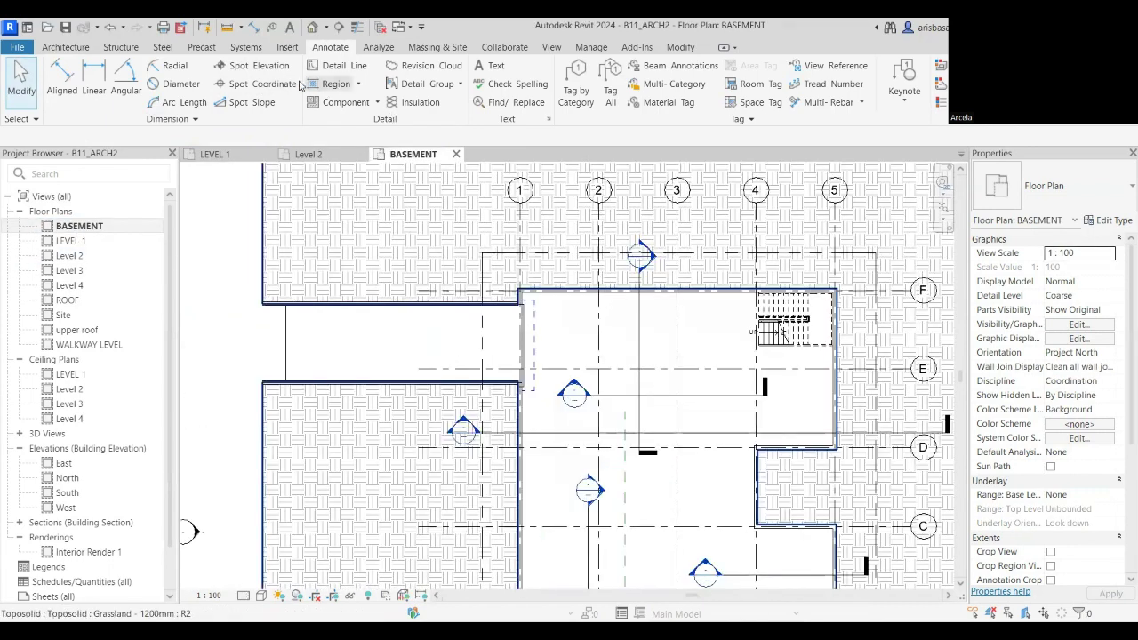
Place a spot slope on the ramp reading 167 / 1000 and select it.
click(255, 102)
scroll(355, 343, up, 5)
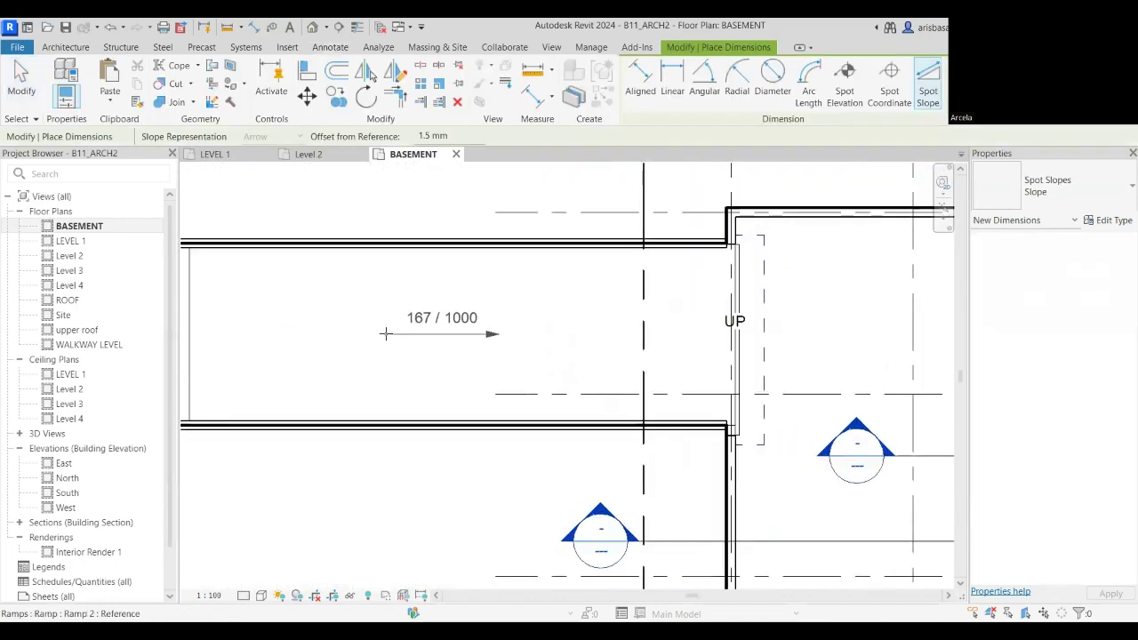
click(379, 337)
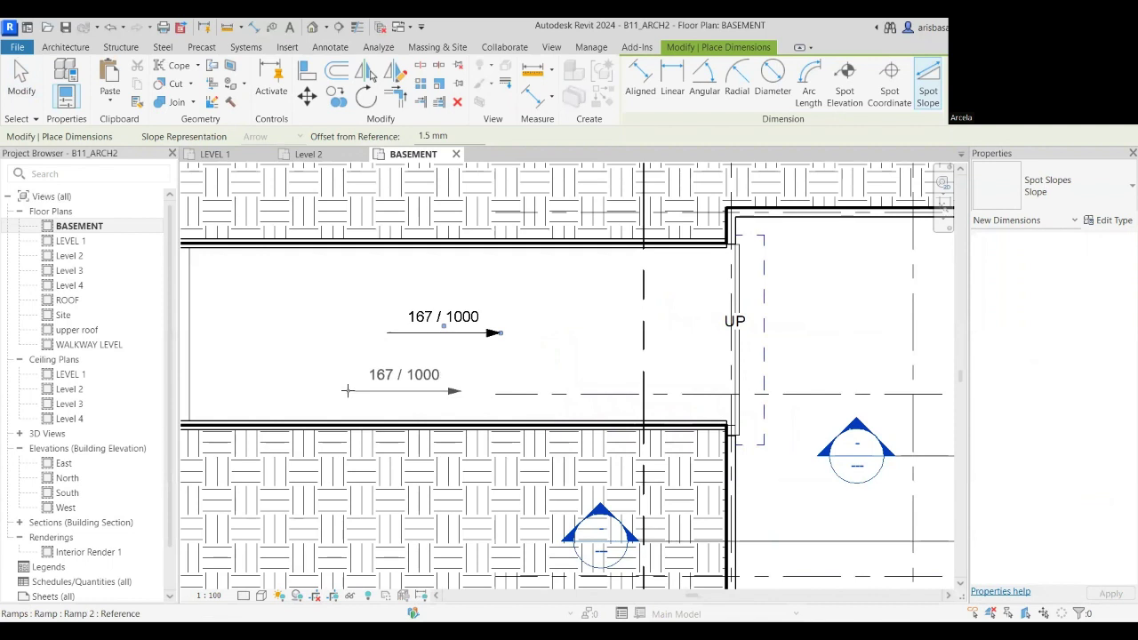
key(Escape)
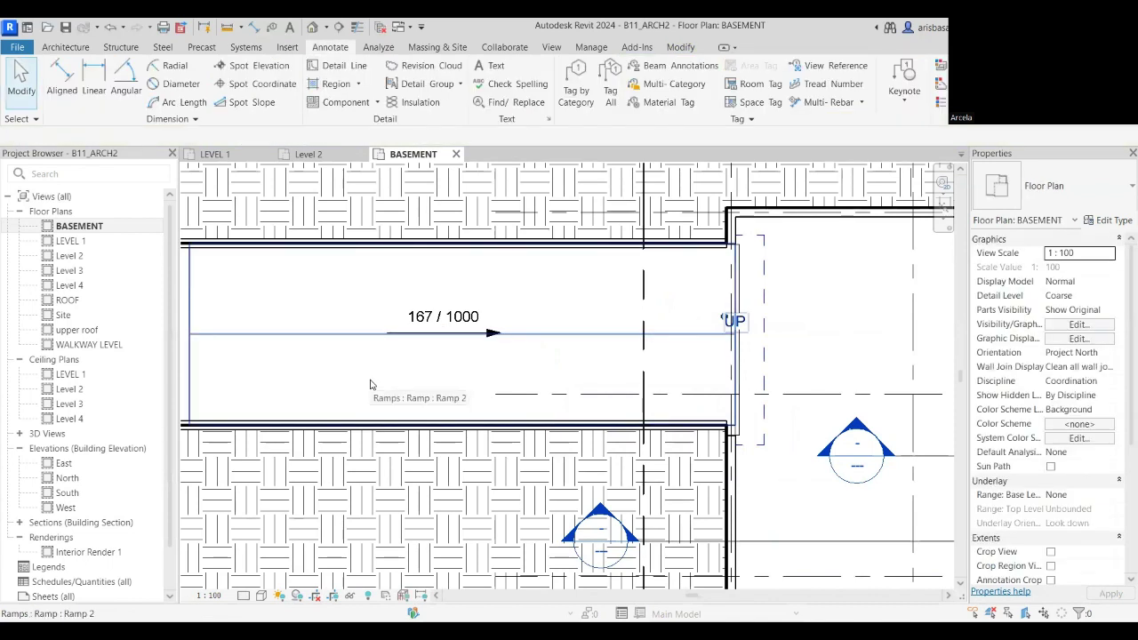
click(444, 320)
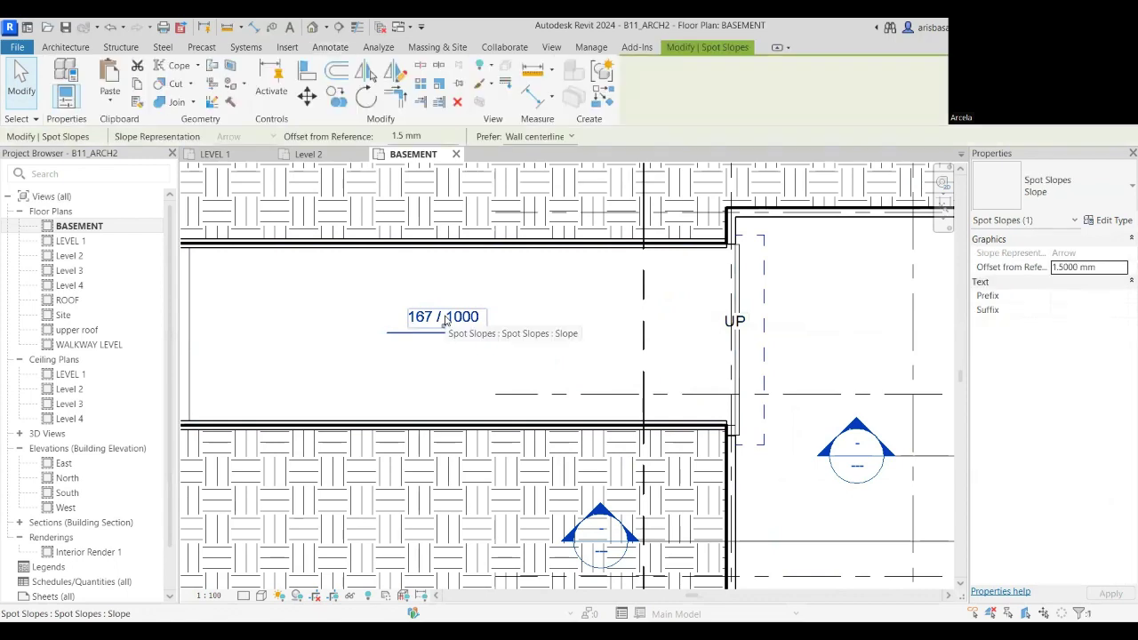
click(1110, 220)
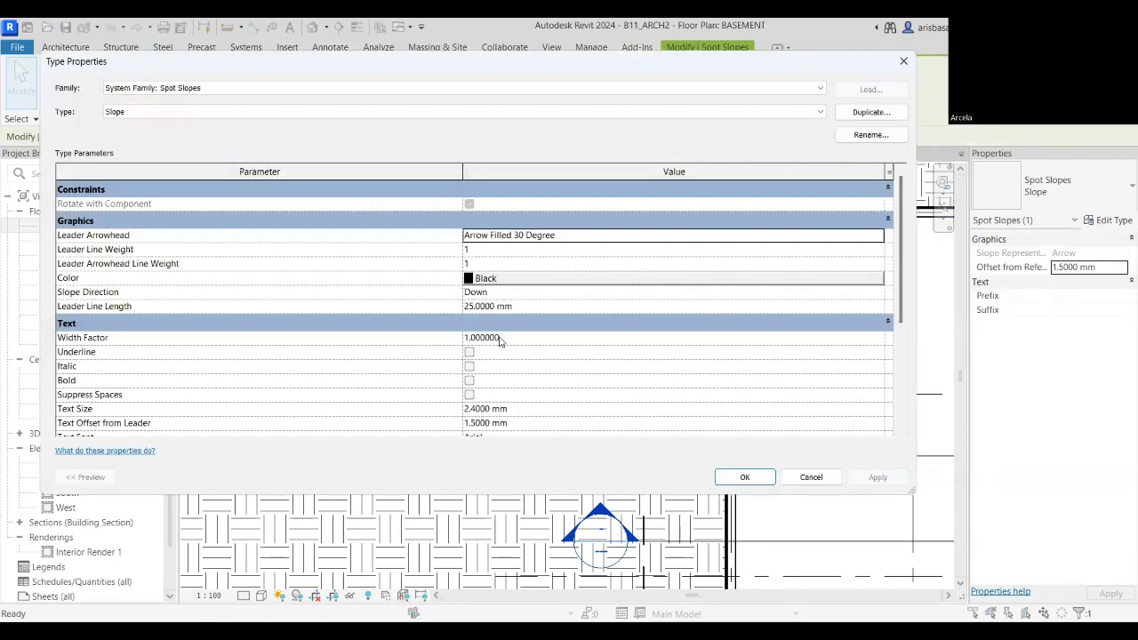
scroll(511, 369, down, 3)
scroll(513, 371, down, 3)
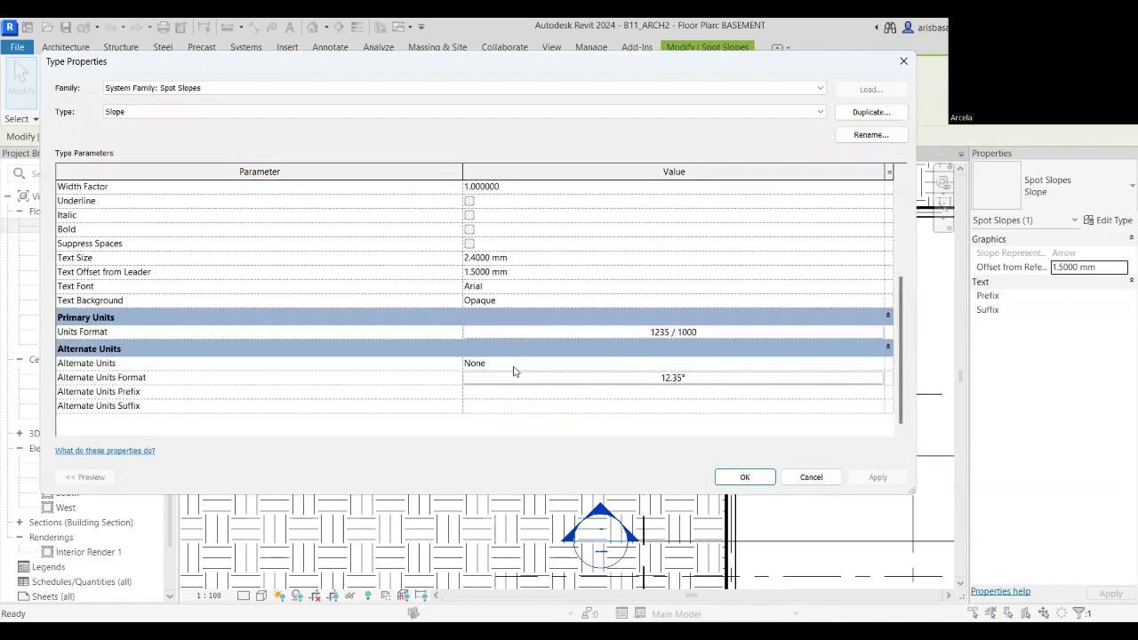
scroll(513, 372, up, 5)
click(904, 61)
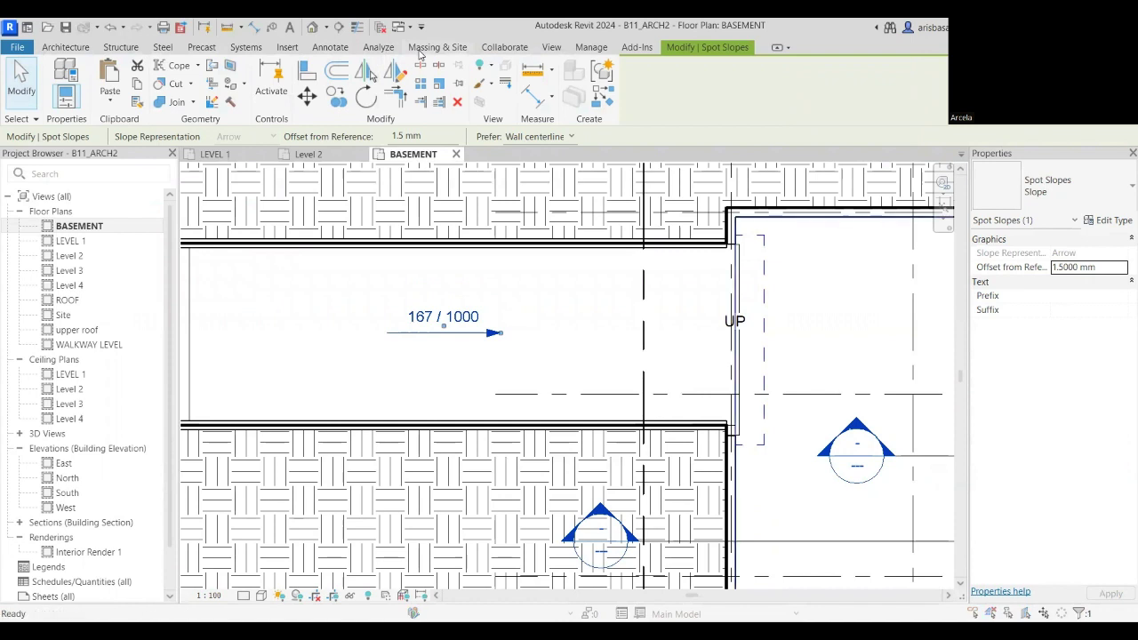
key(u)
key(n)
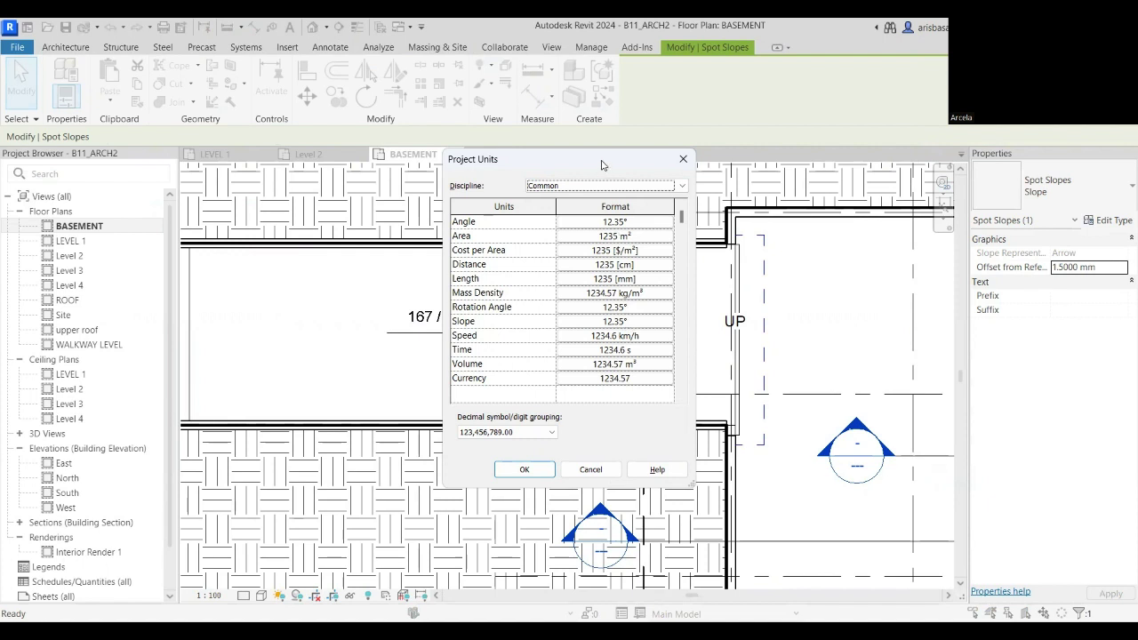
drag(602, 165, 867, 145)
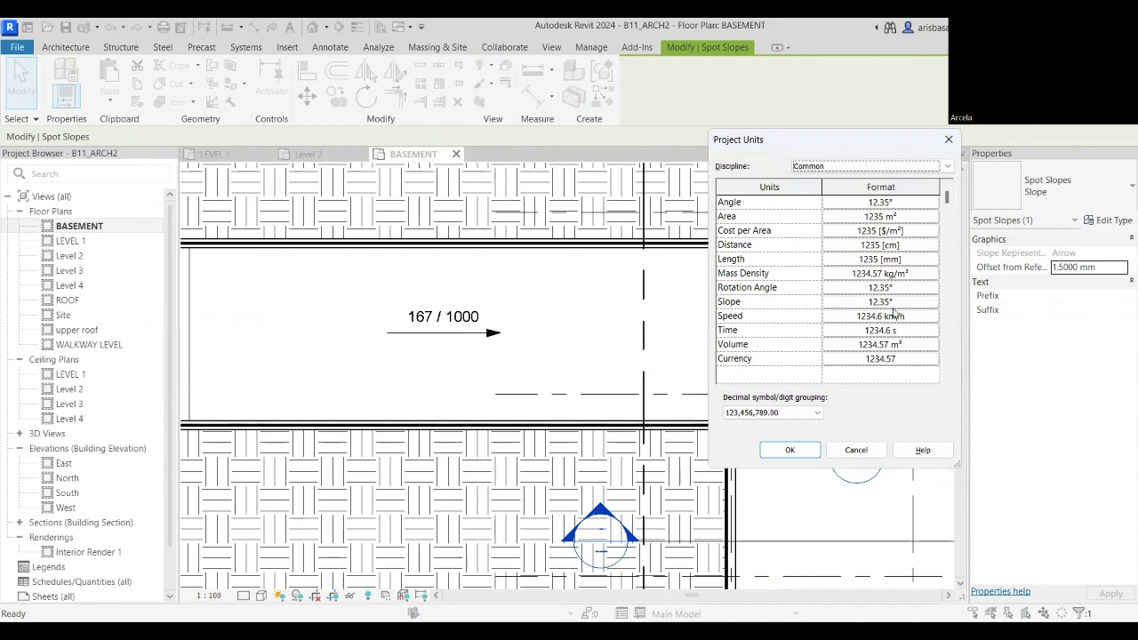
click(919, 302)
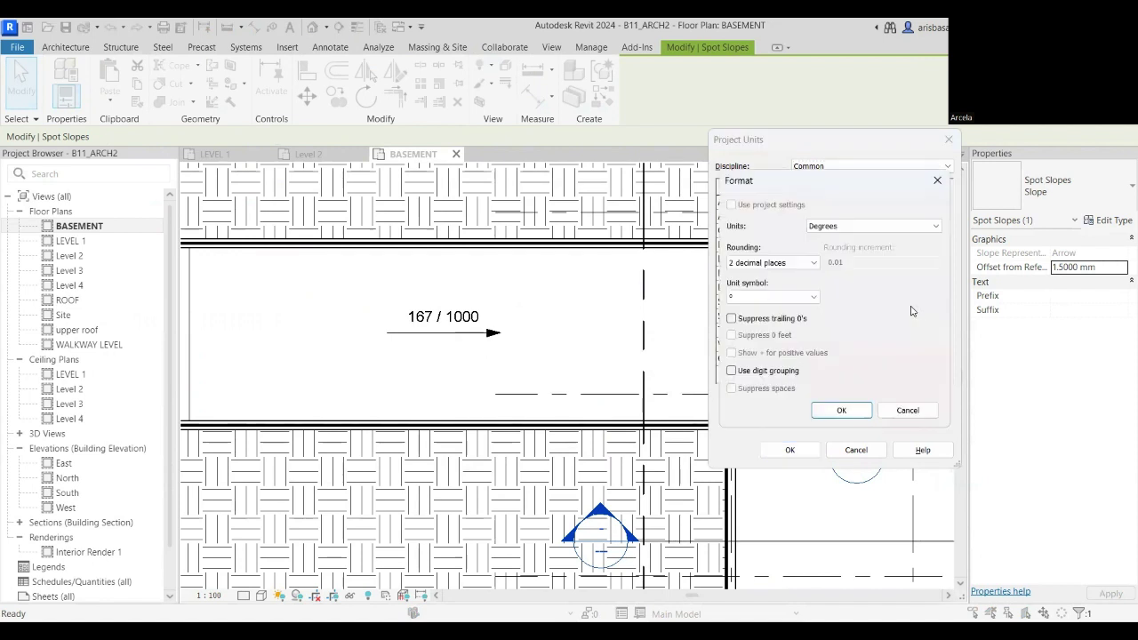
click(907, 230)
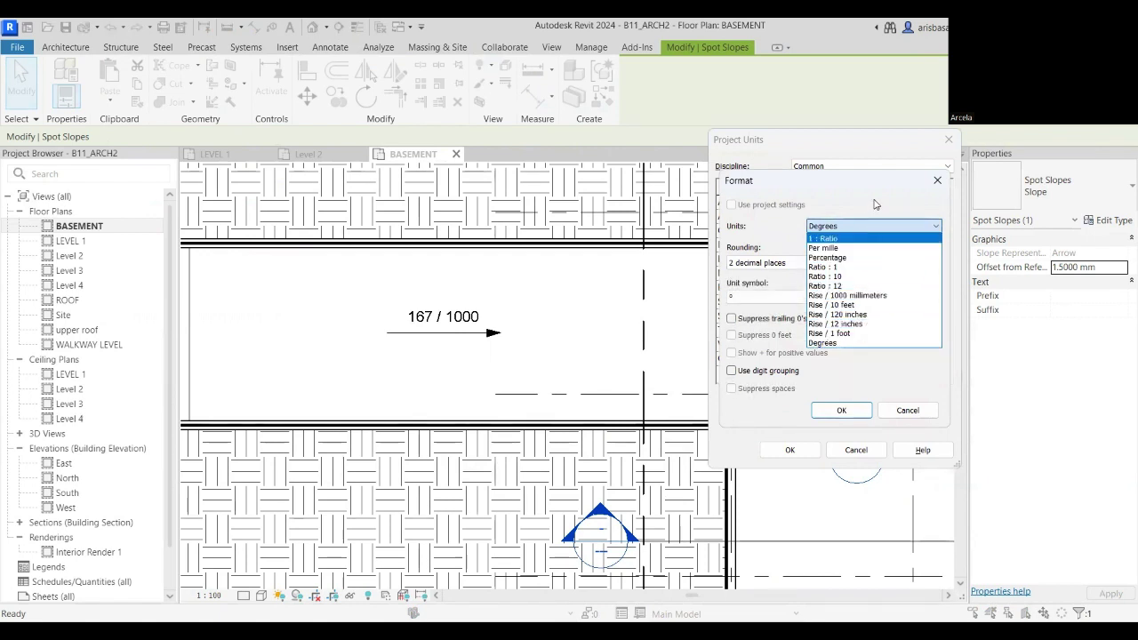
click(879, 225)
click(883, 226)
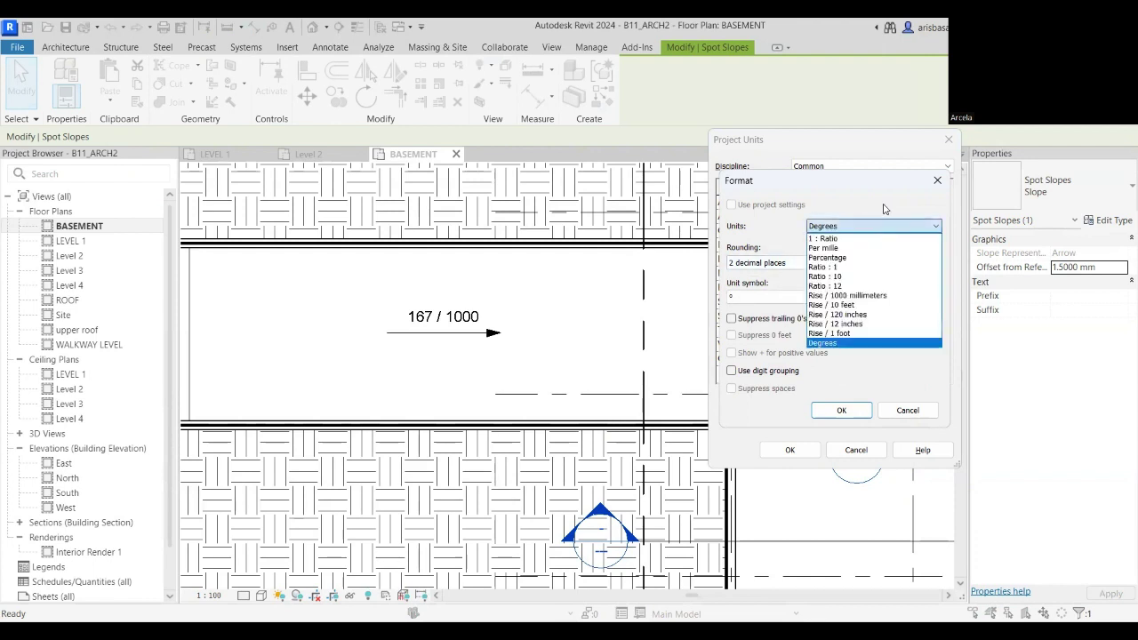
click(845, 341)
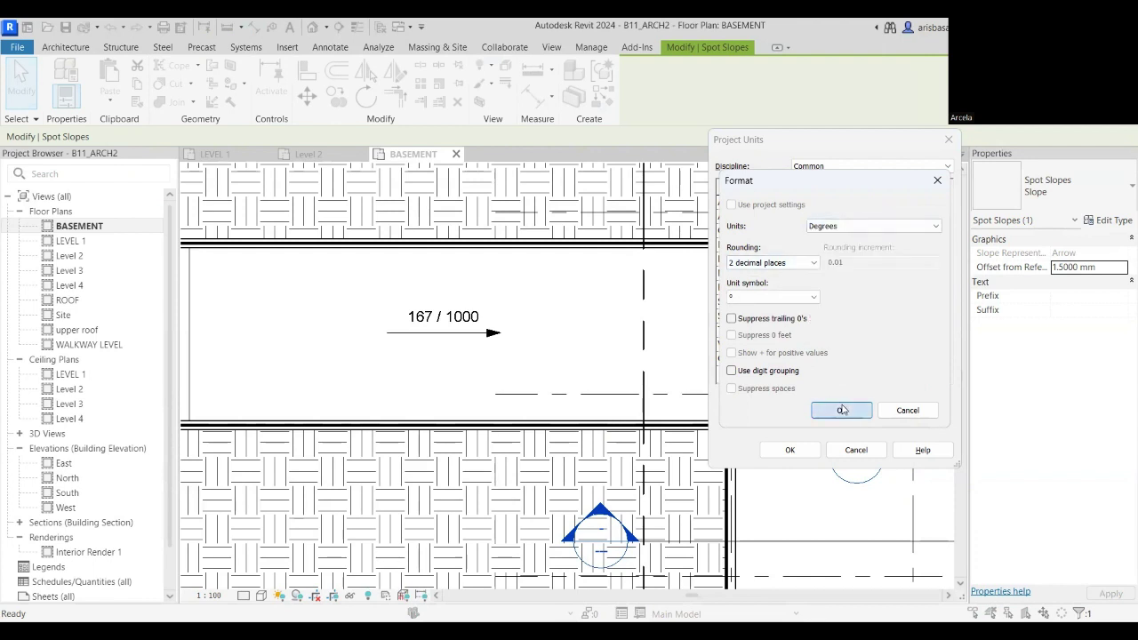
click(842, 410)
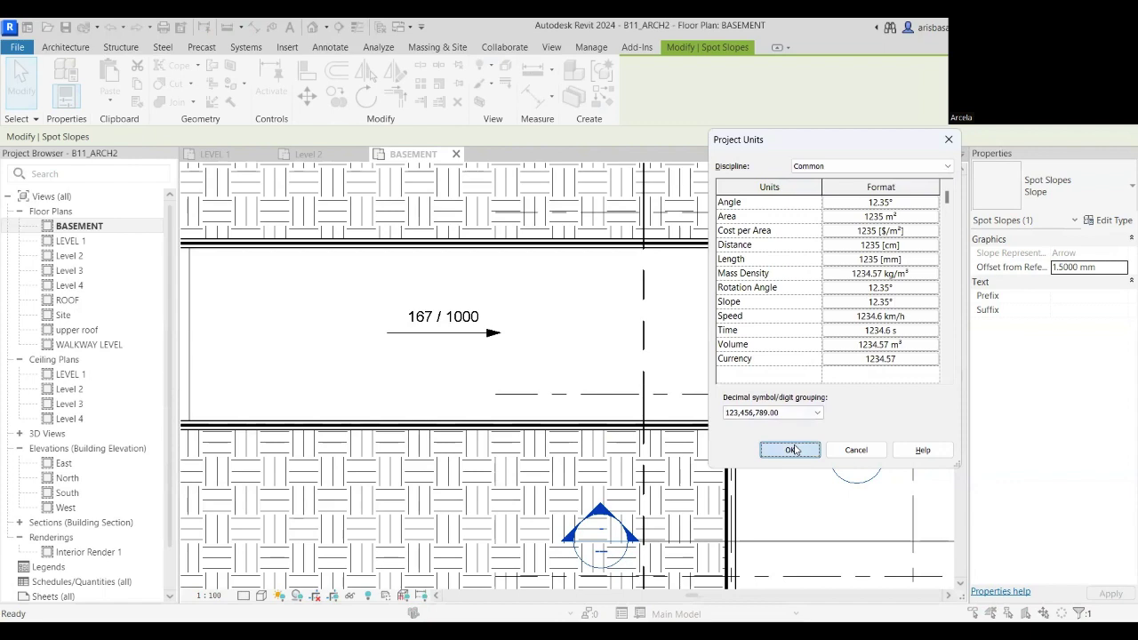
click(791, 450)
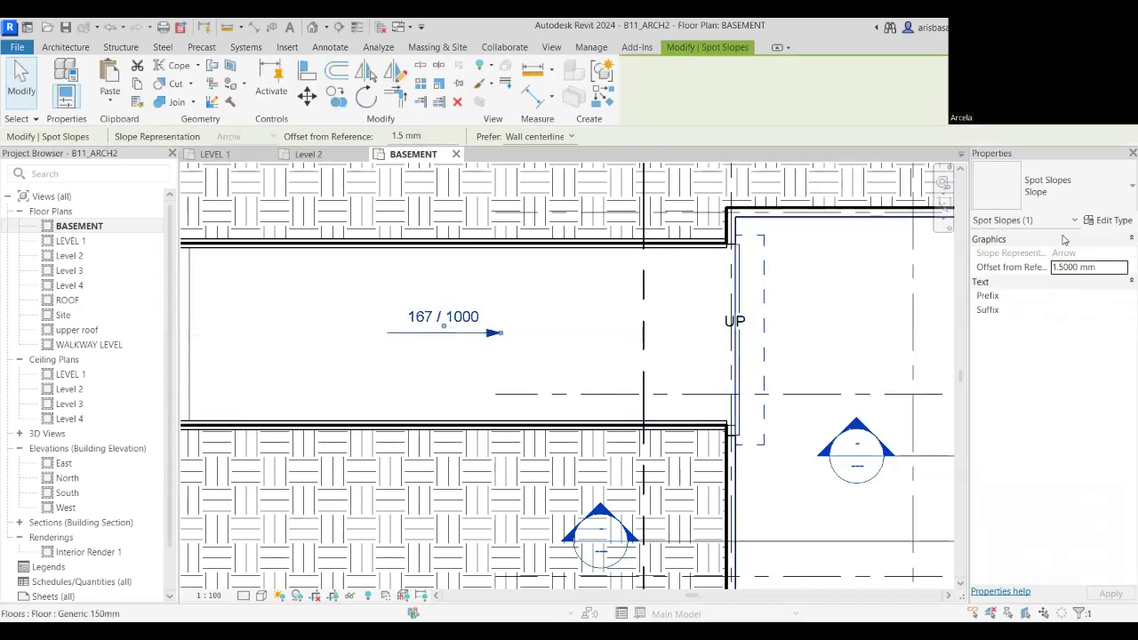
Format the Spot Slope type in Degrees with the ° symbol, rounded to one decimal (9.5°).
click(1089, 220)
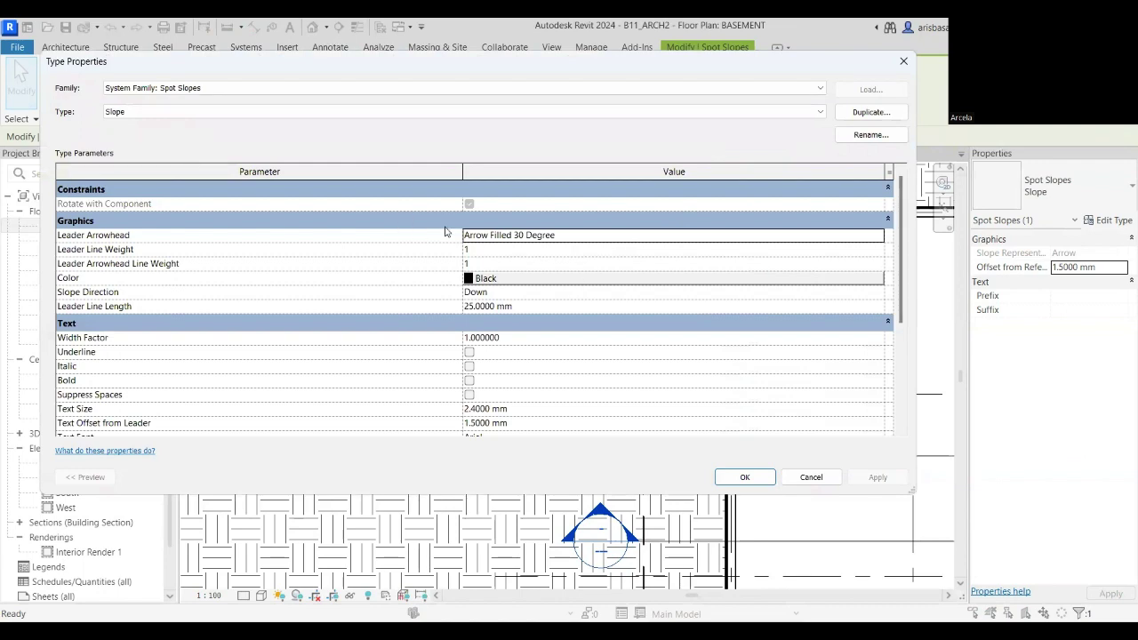
scroll(536, 376, down, 1)
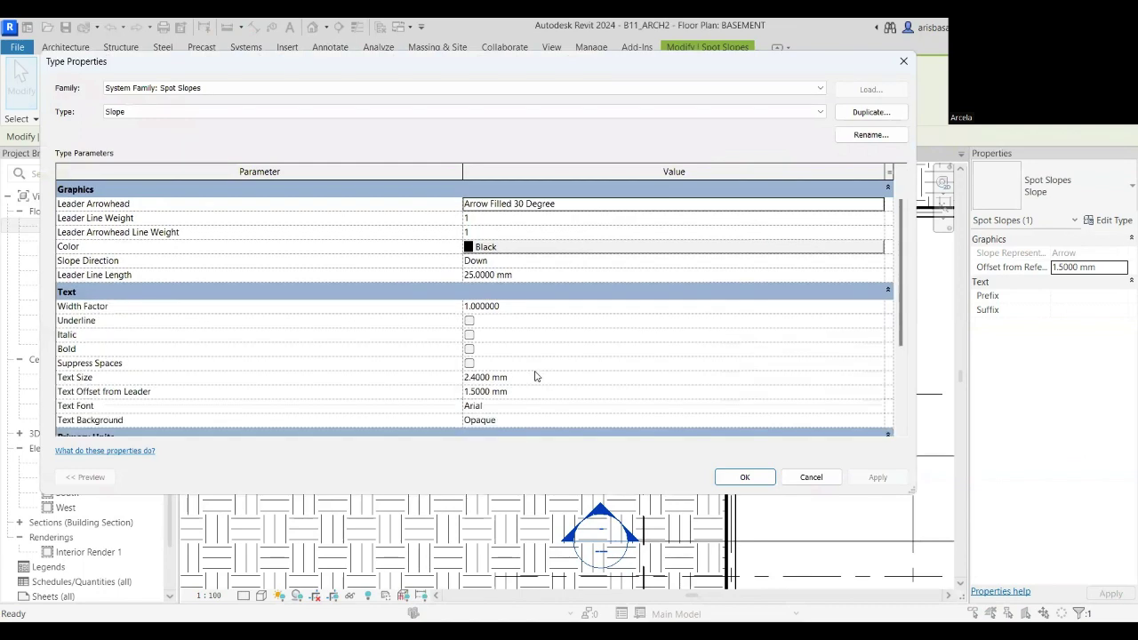
scroll(536, 376, down, 3)
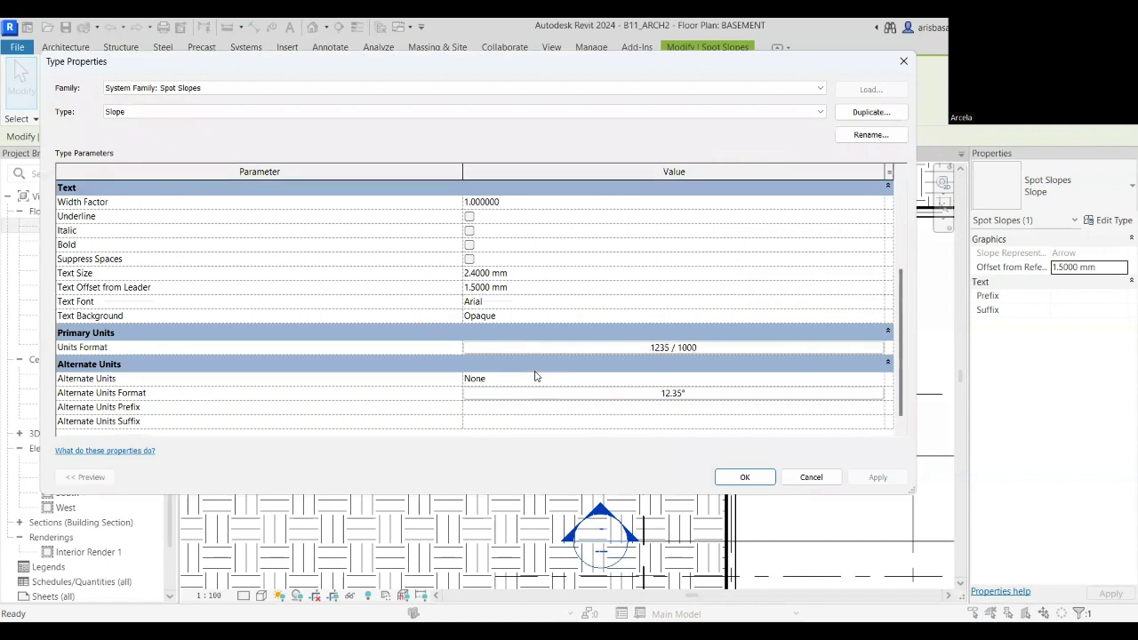
click(772, 350)
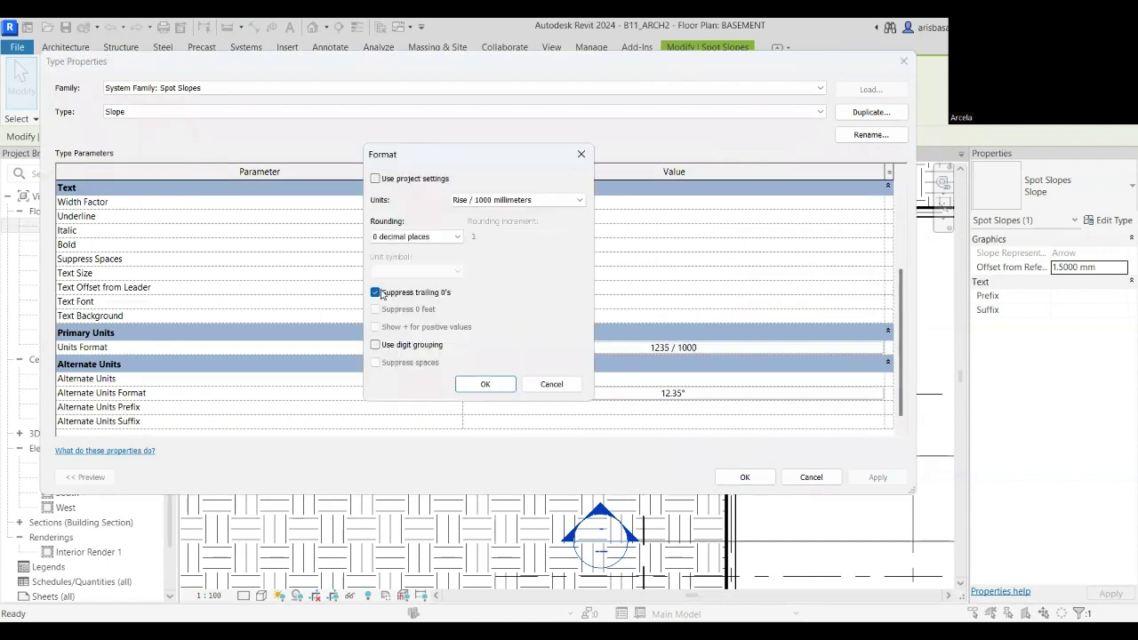
click(579, 202)
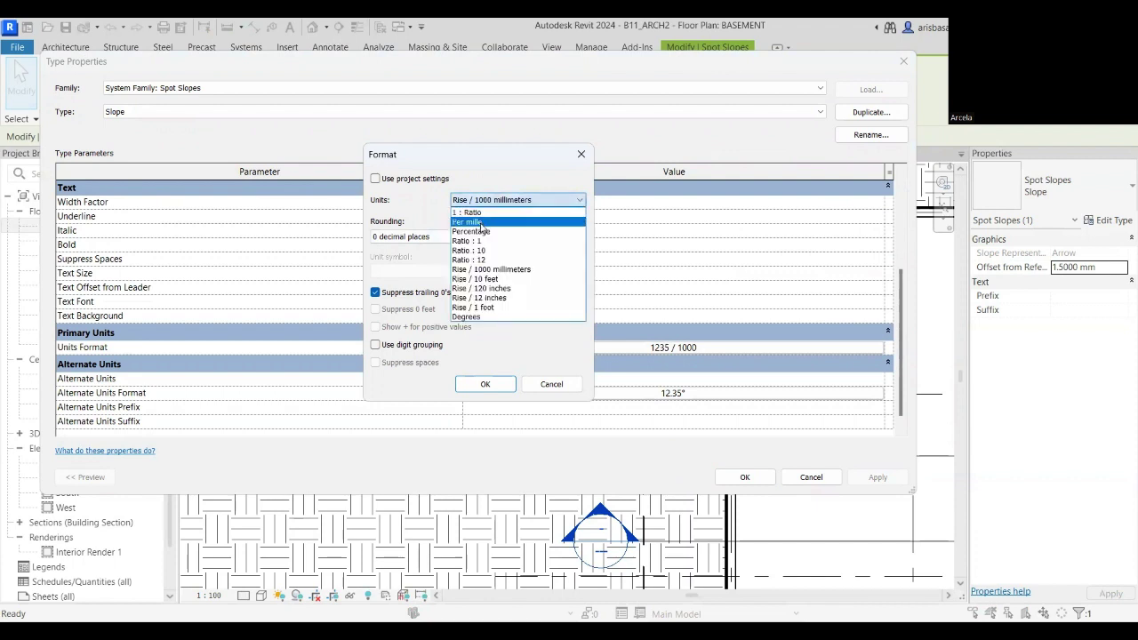
click(483, 318)
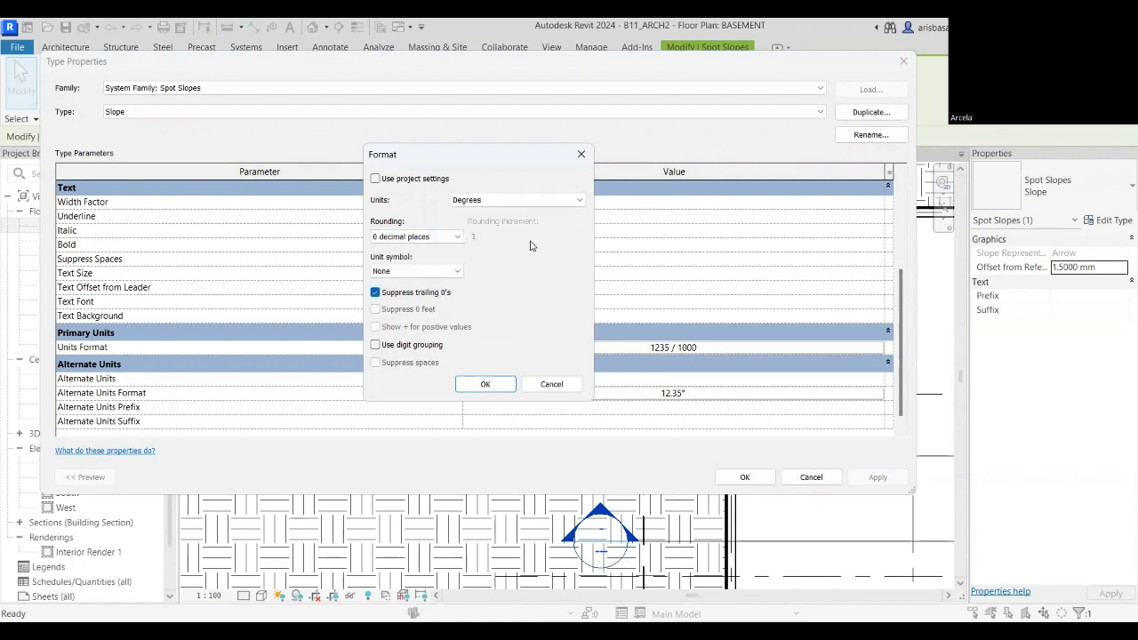
click(461, 271)
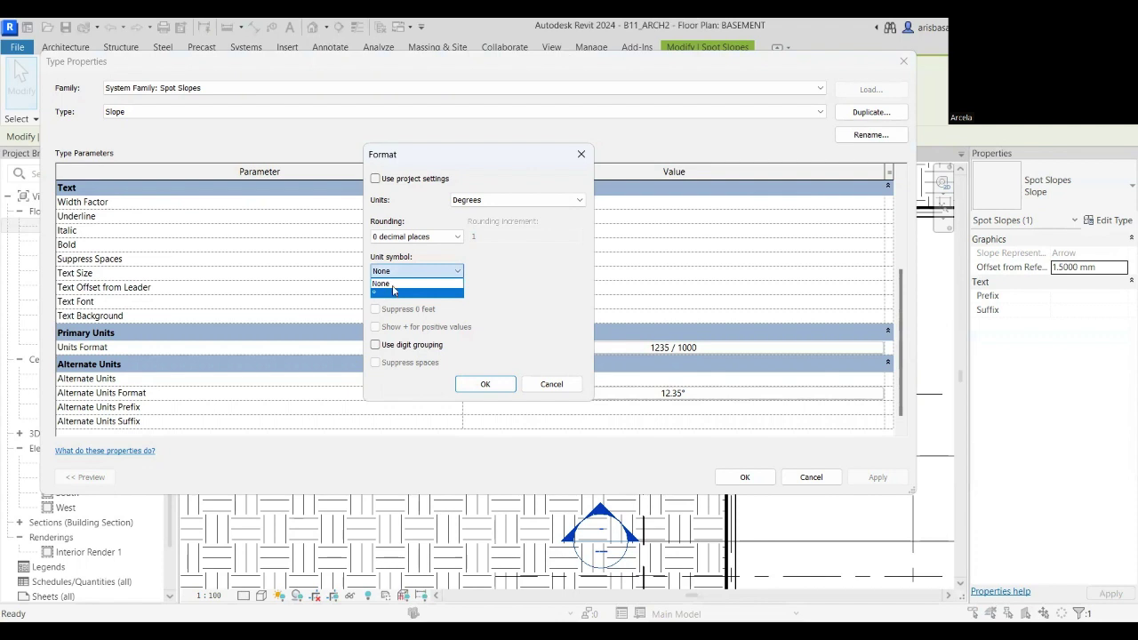
click(392, 290)
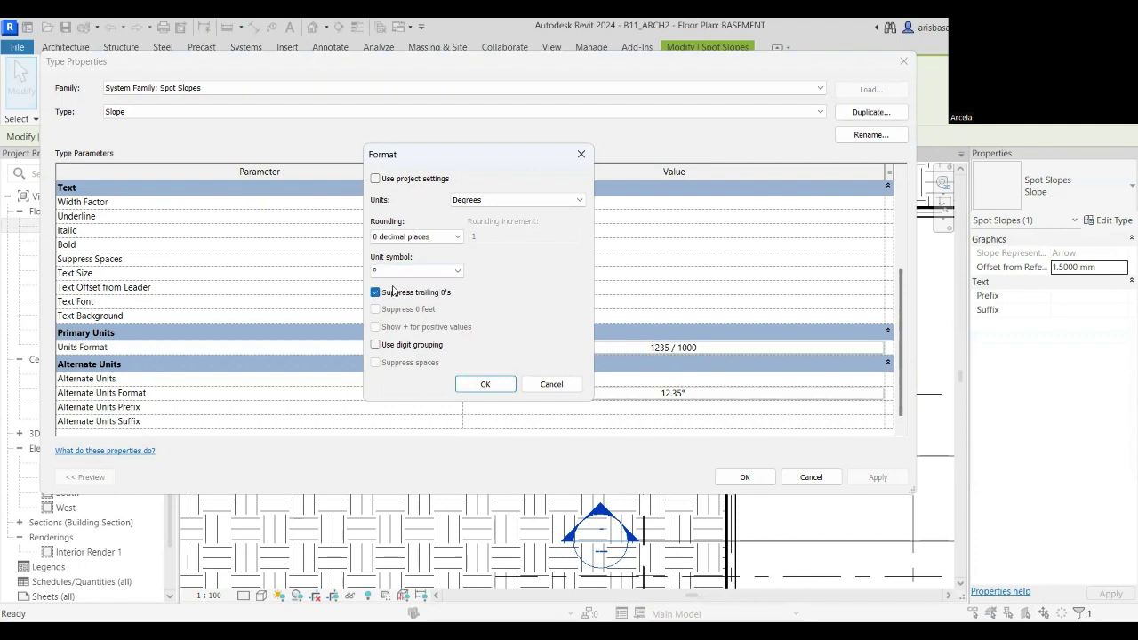
click(453, 237)
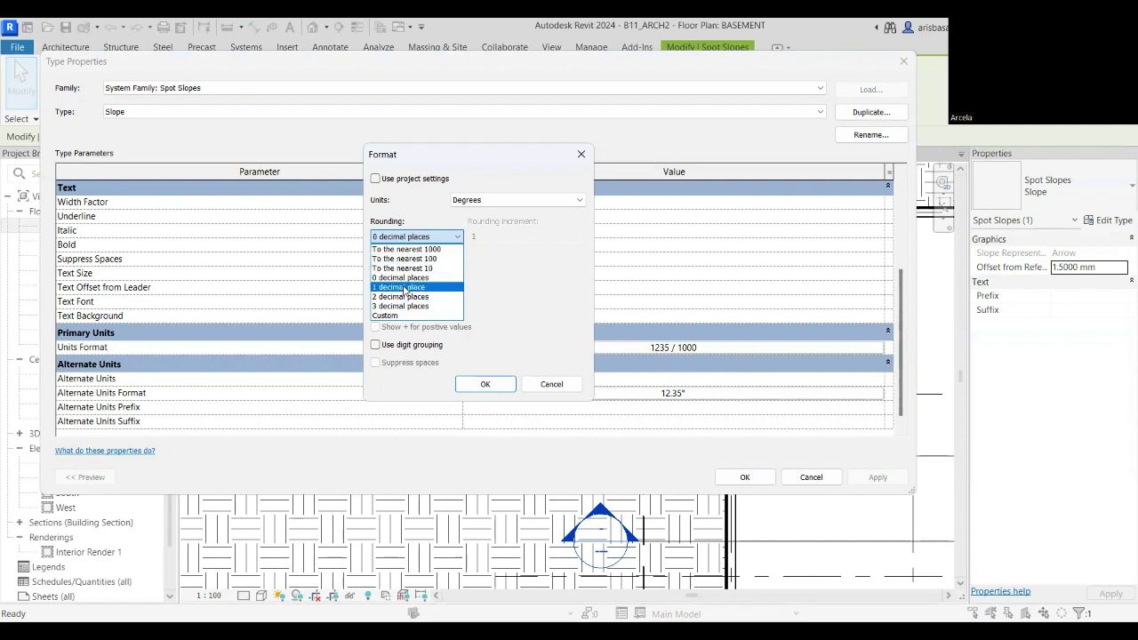
click(405, 288)
click(485, 384)
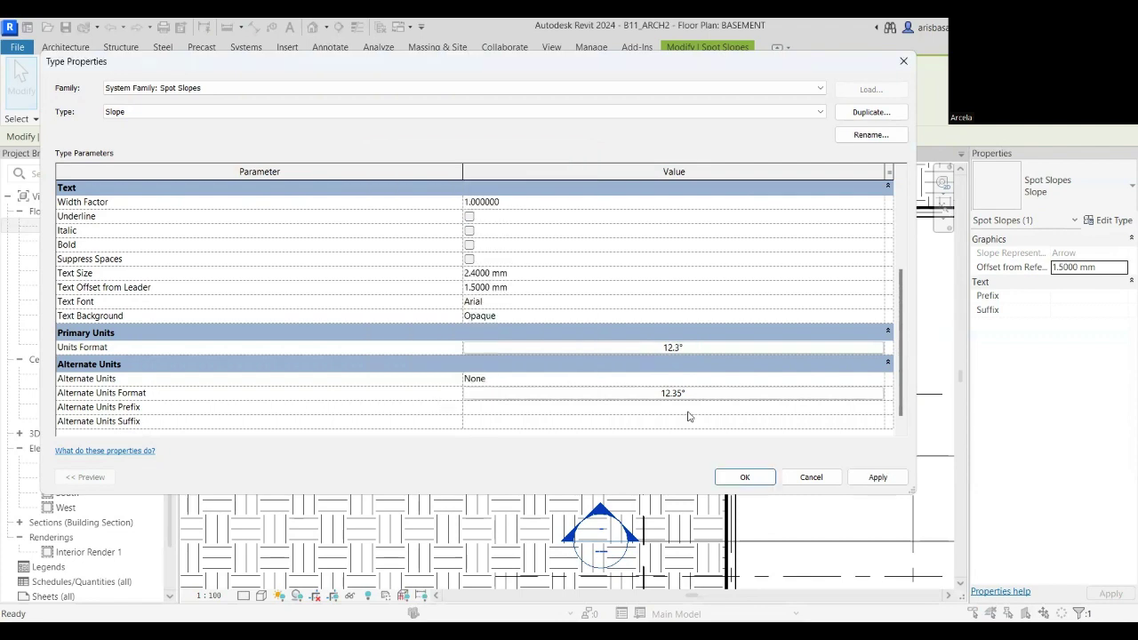
click(744, 476)
scroll(523, 351, up, 3)
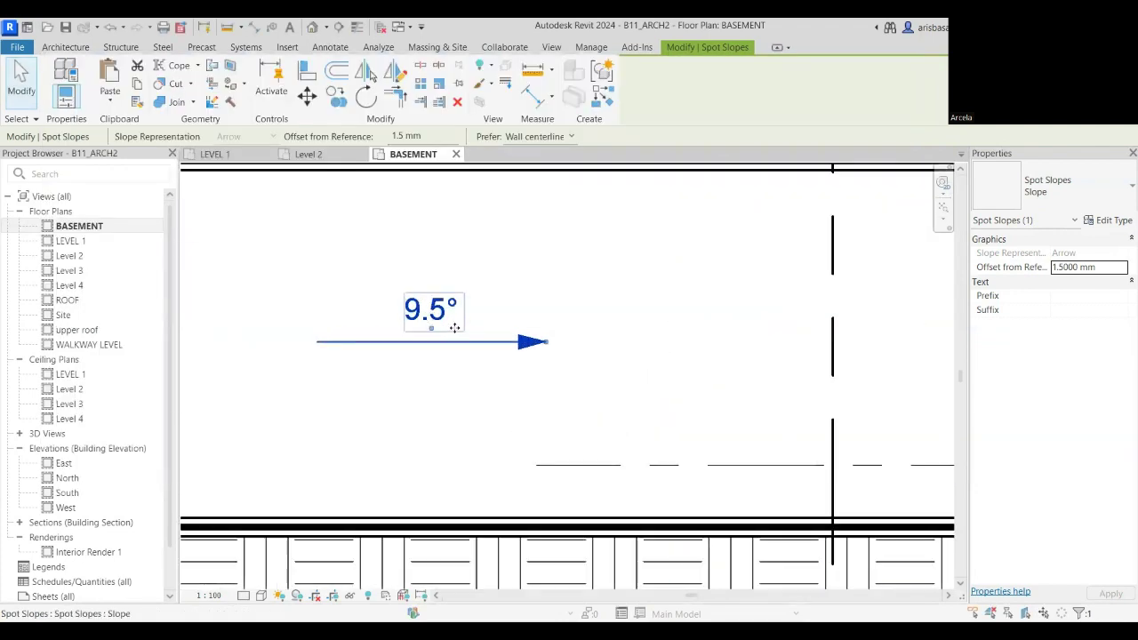
scroll(493, 331, down, 3)
scroll(492, 331, down, 4)
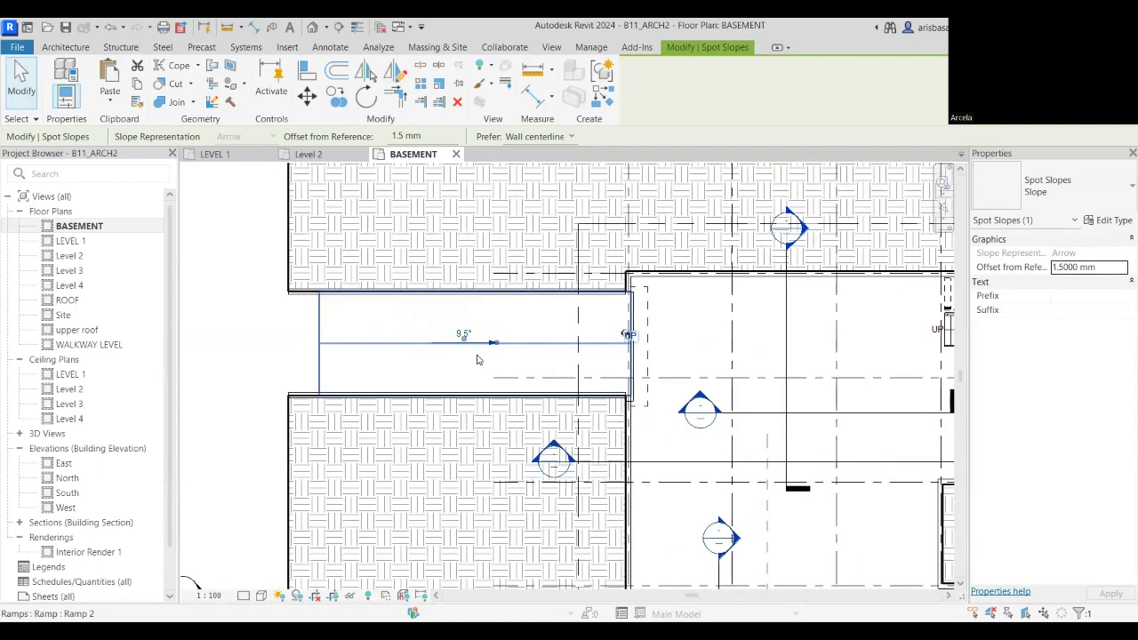
key(Escape)
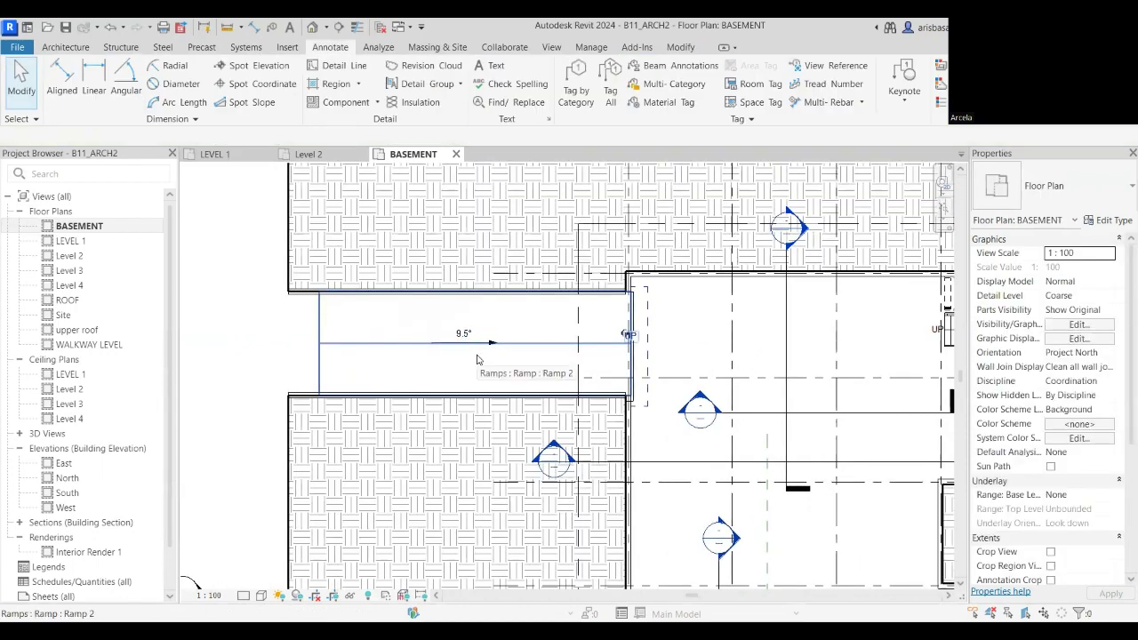
scroll(476, 359, down, 5)
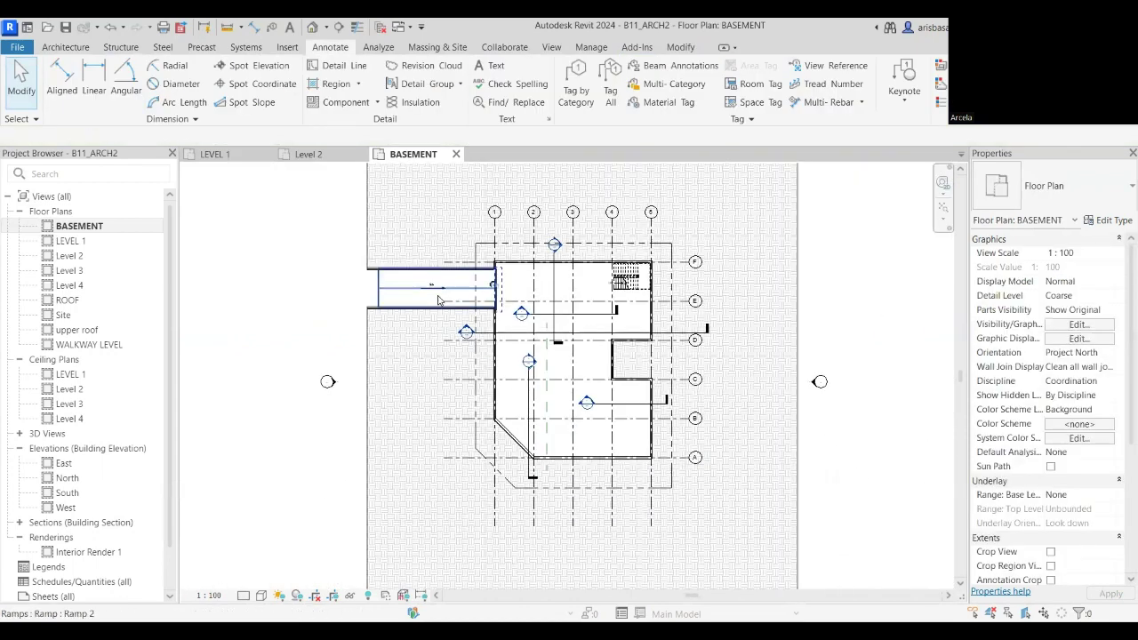
scroll(426, 289, up, 5)
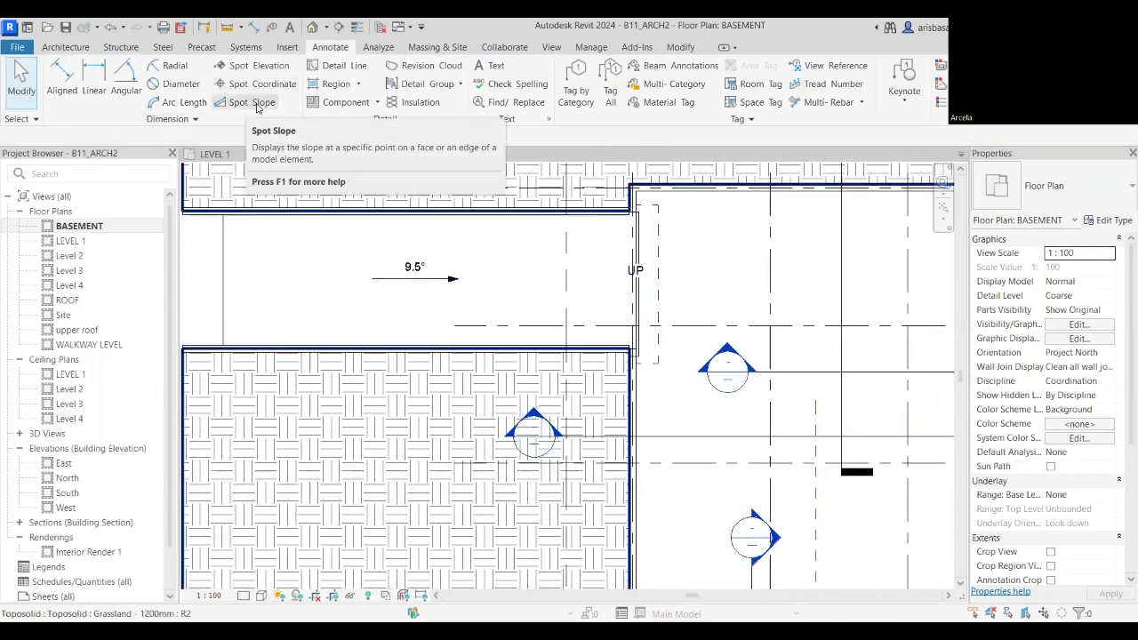
mouse_move(575, 307)
middle_down()
mouse_move(429, 335)
mouse_move(457, 336)
mouse_move(419, 317)
middle_up()
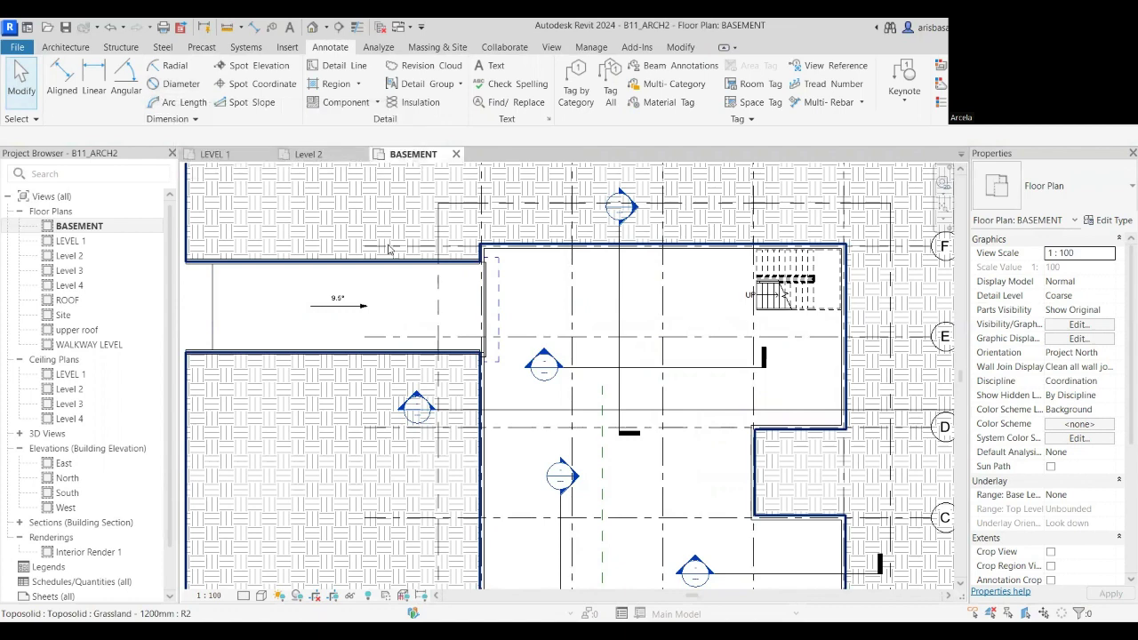
middle_drag(328, 267, 291, 233)
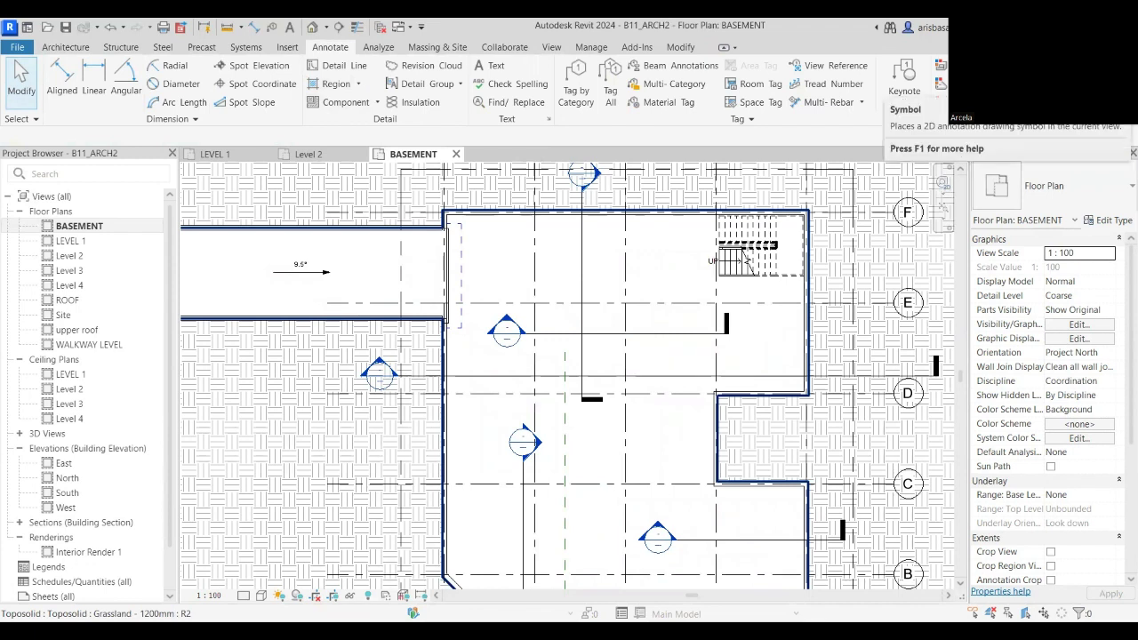
Place an M_Centreline symbol between grid lines 3 and 4 on the basement plan.
click(940, 85)
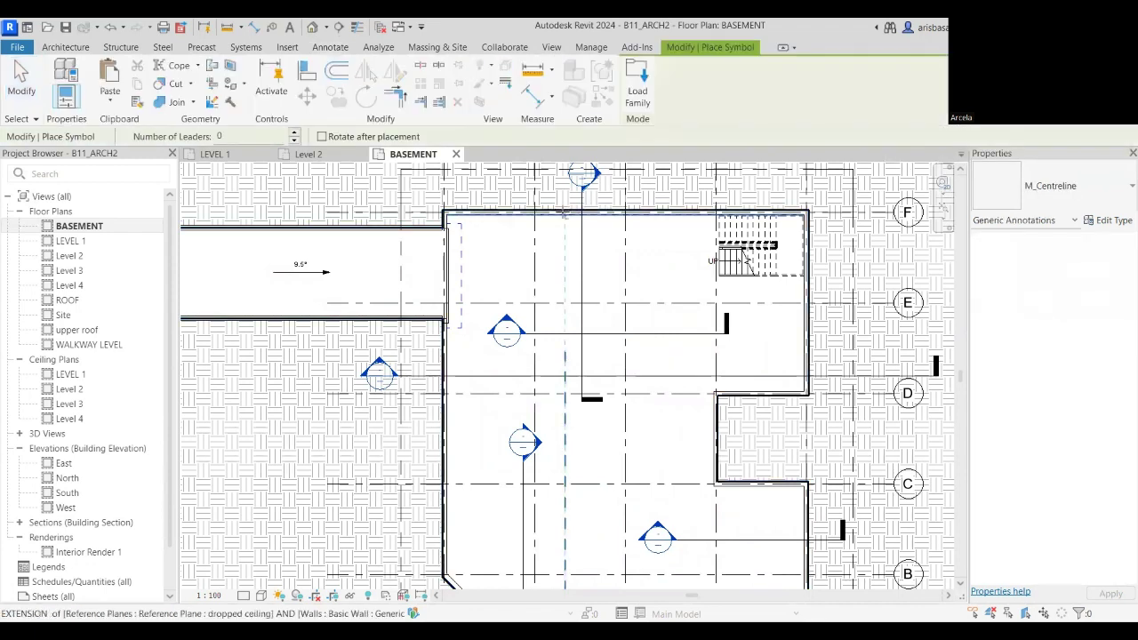
scroll(617, 286, up, 5)
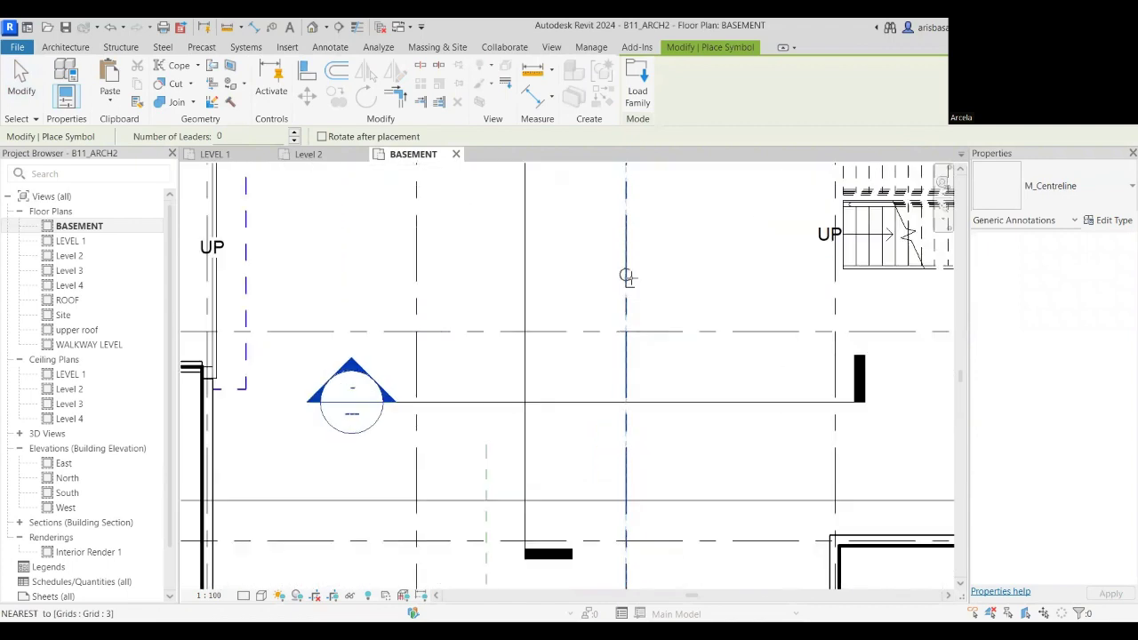
scroll(623, 274, down, 5)
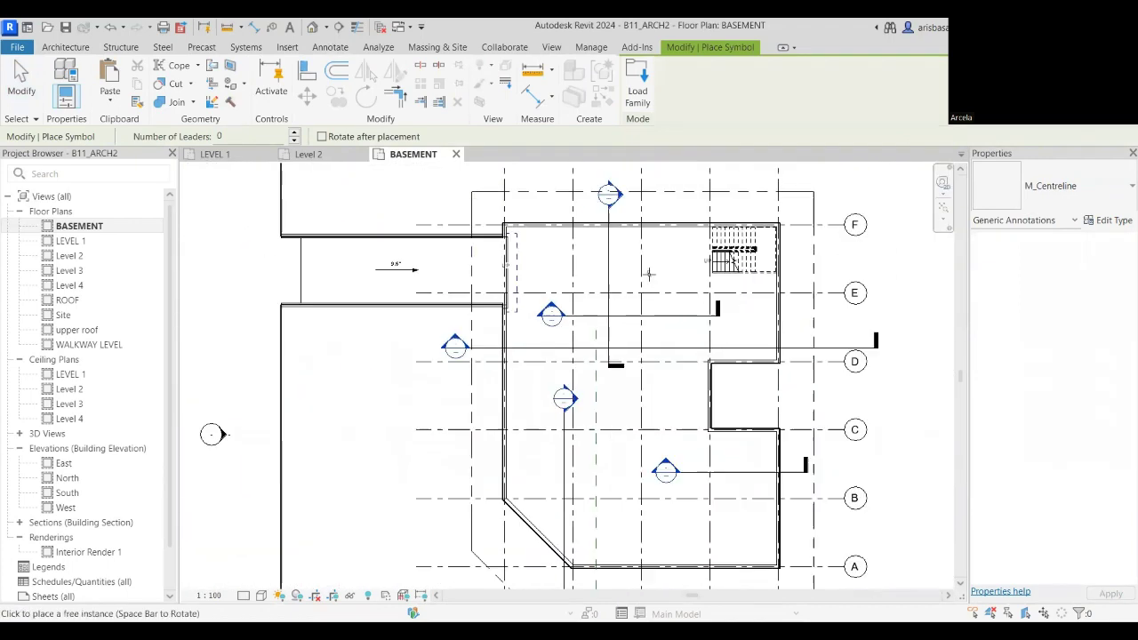
middle_drag(654, 285, 595, 229)
scroll(577, 320, up, 4)
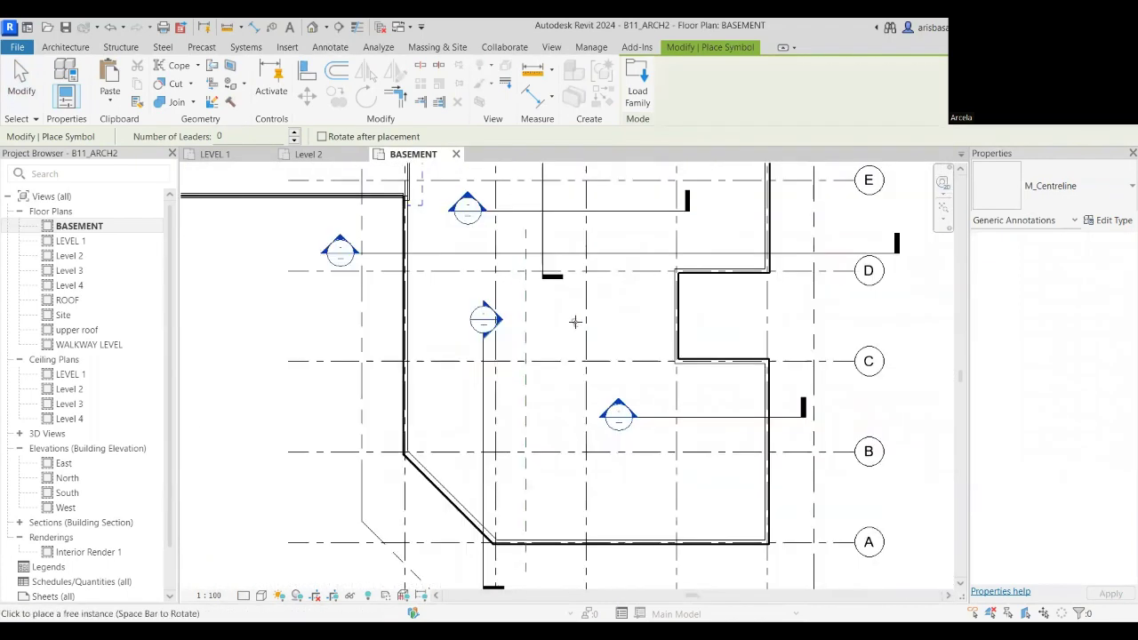
click(593, 325)
scroll(647, 311, up, 3)
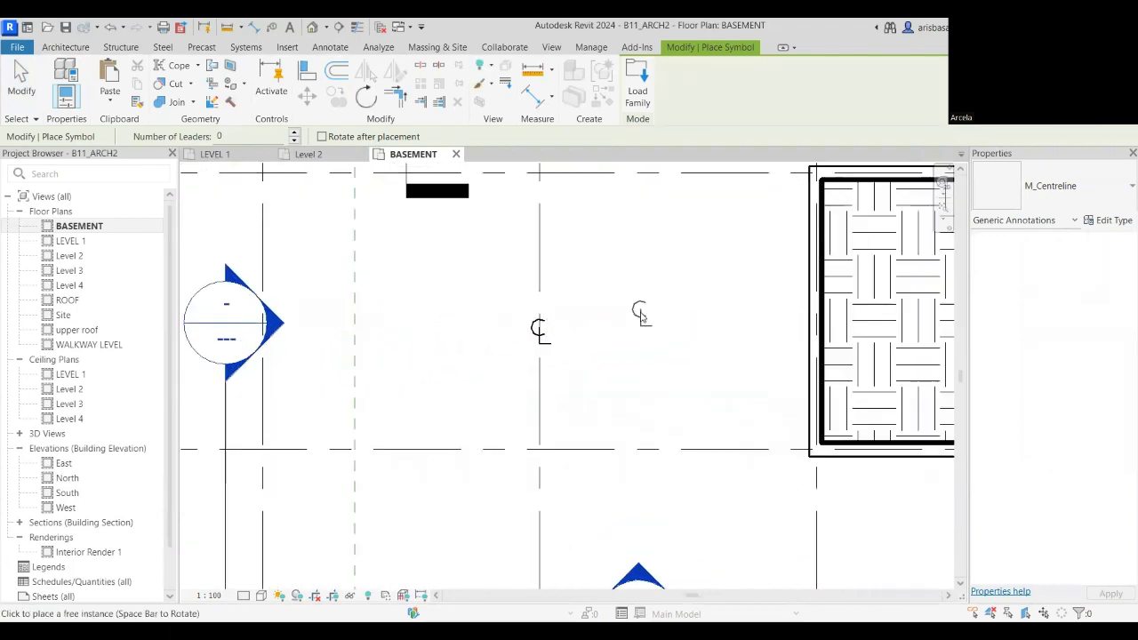
key(Escape)
Restart symbol placement, look through the symbol type list, then cancel.
key(Return)
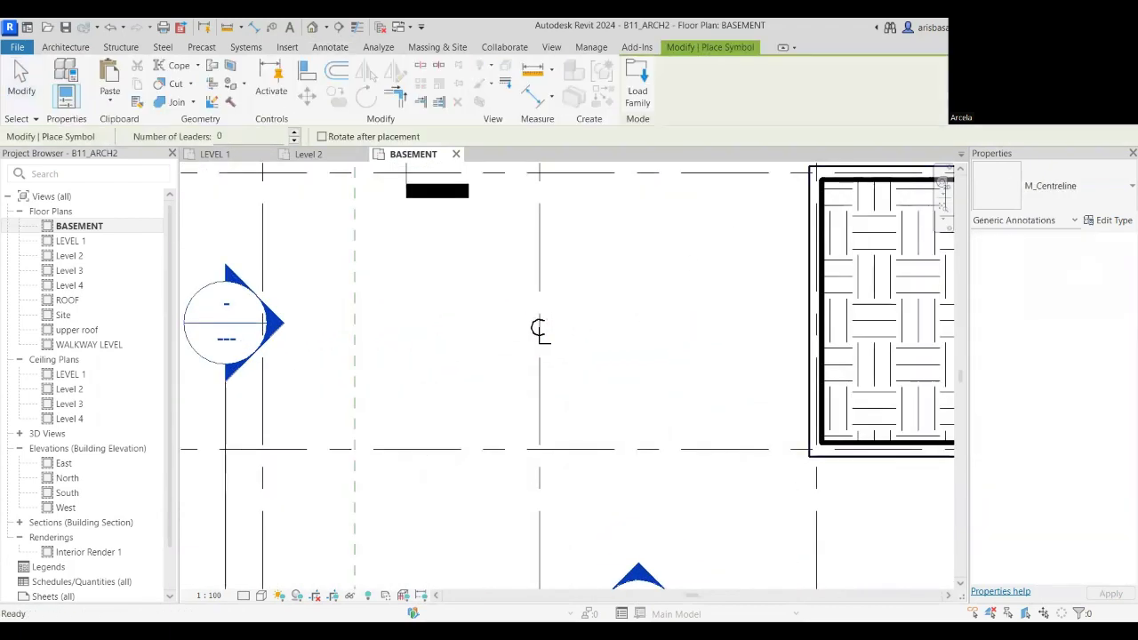
click(1107, 198)
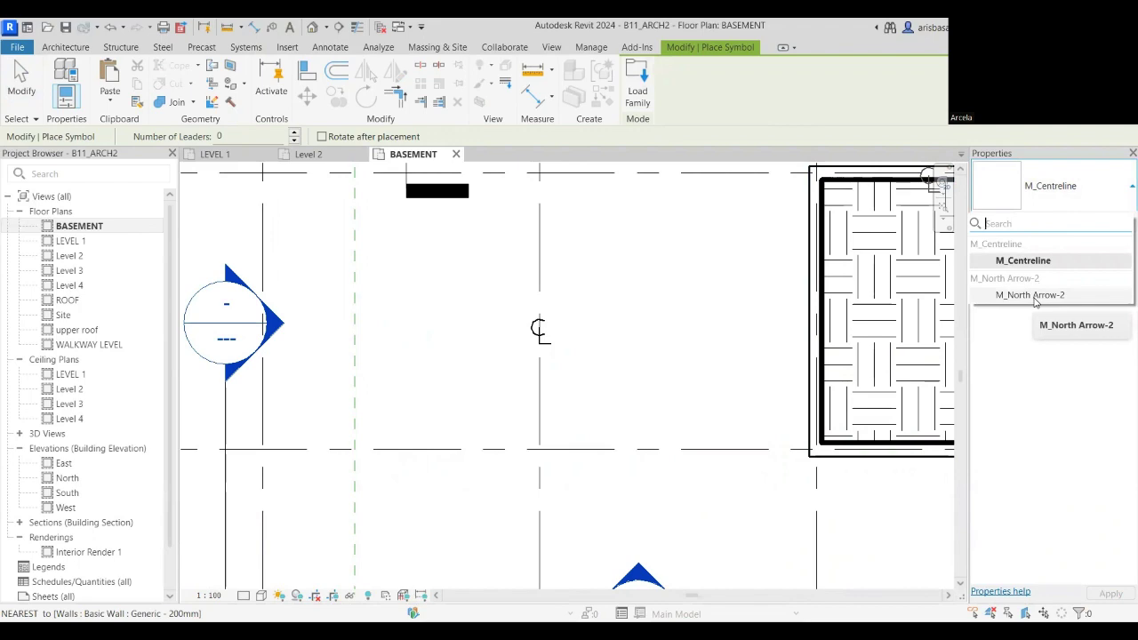
key(Escape)
key(Escape)
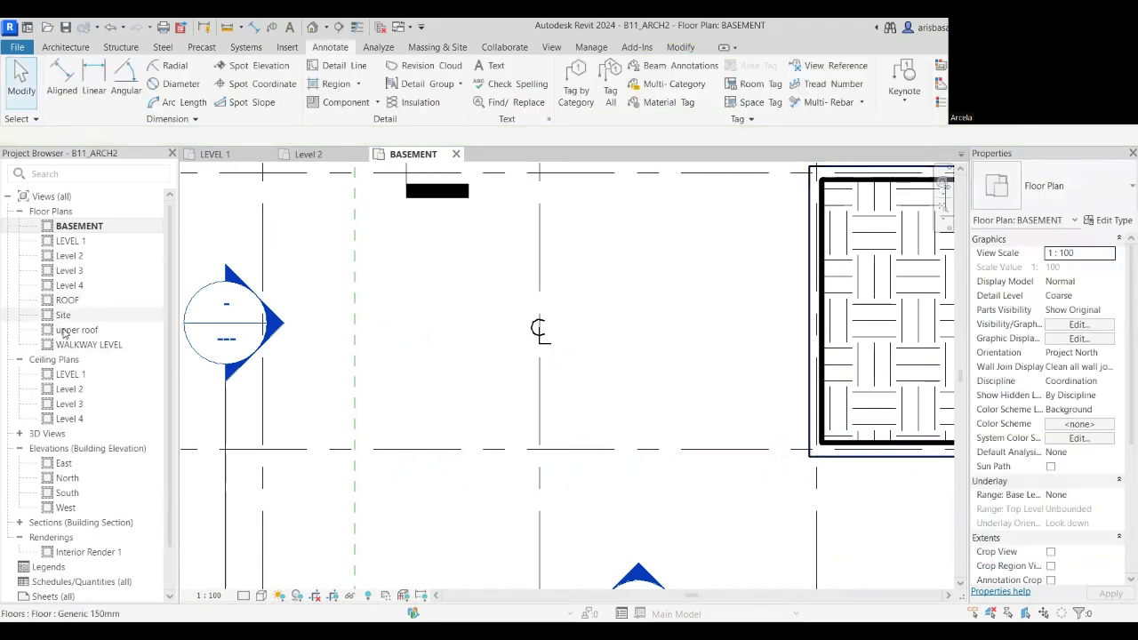
Open the Site floor plan and start an SY symbol placement using the M_North Arrow-2 type.
double_click(63, 315)
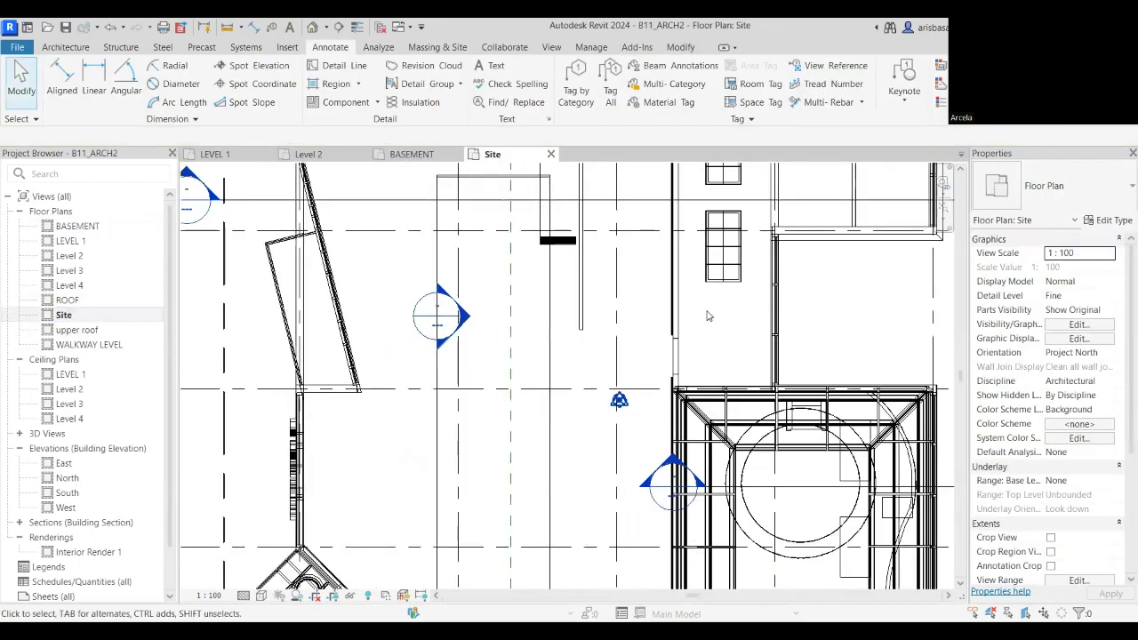
scroll(709, 316, down, 8)
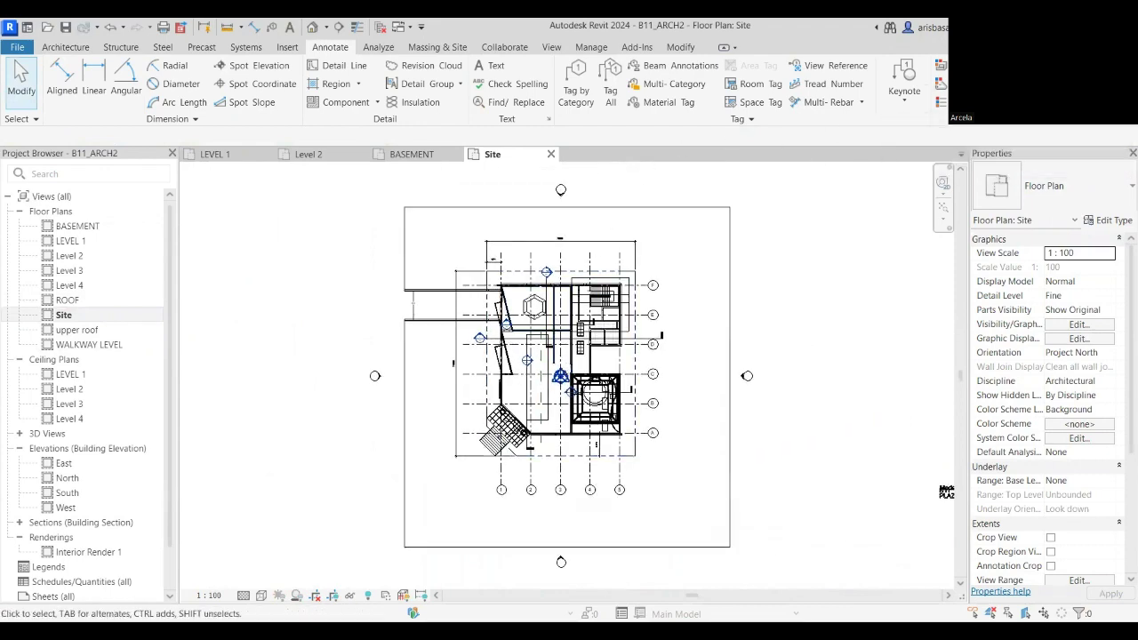
key(s)
key(y)
click(1061, 197)
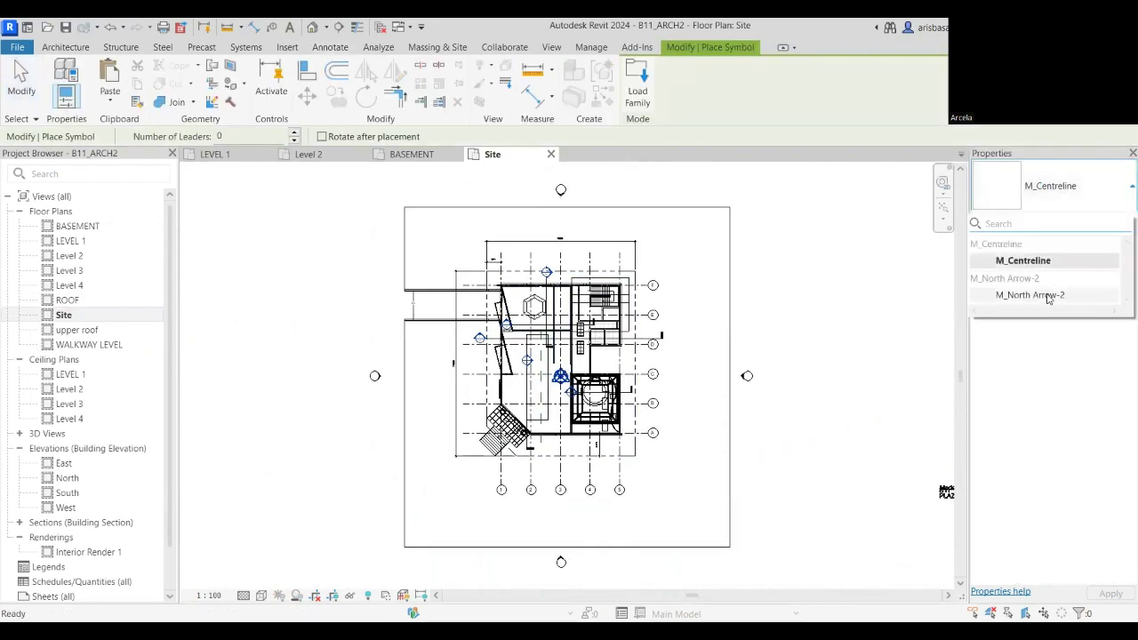
click(1030, 295)
scroll(669, 471, up, 5)
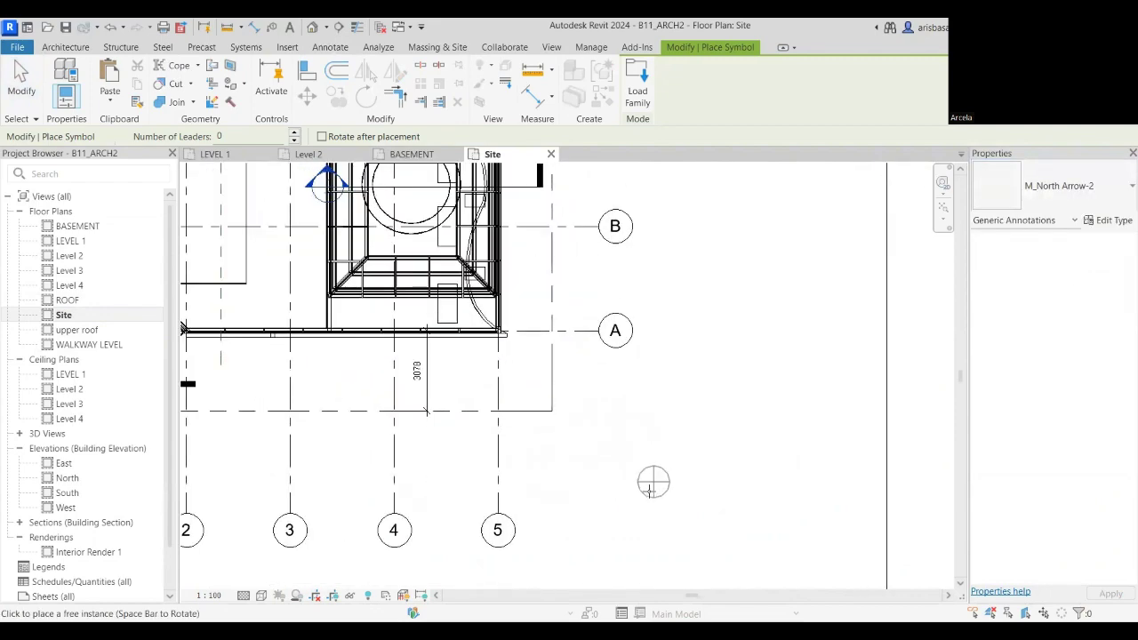
scroll(652, 497, up, 5)
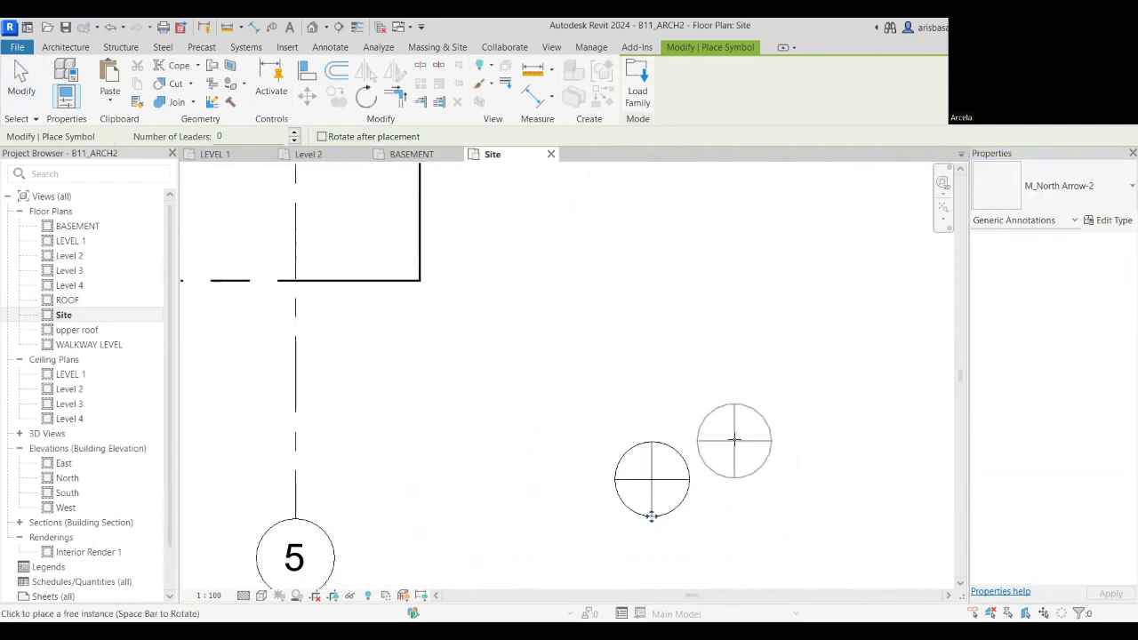
key(Escape)
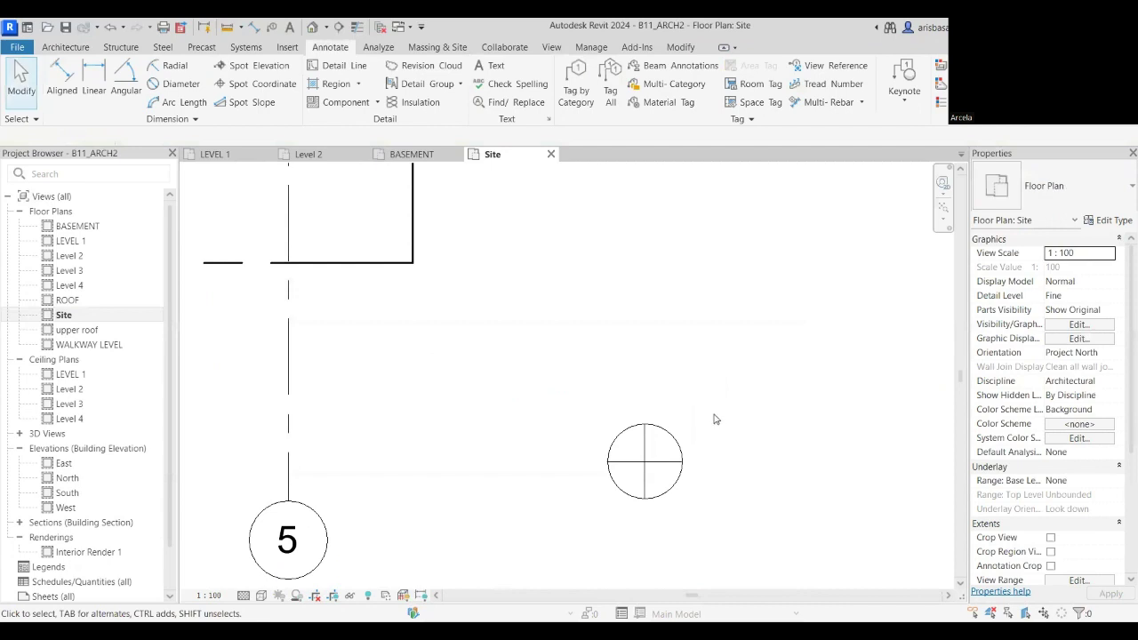
click(971, 85)
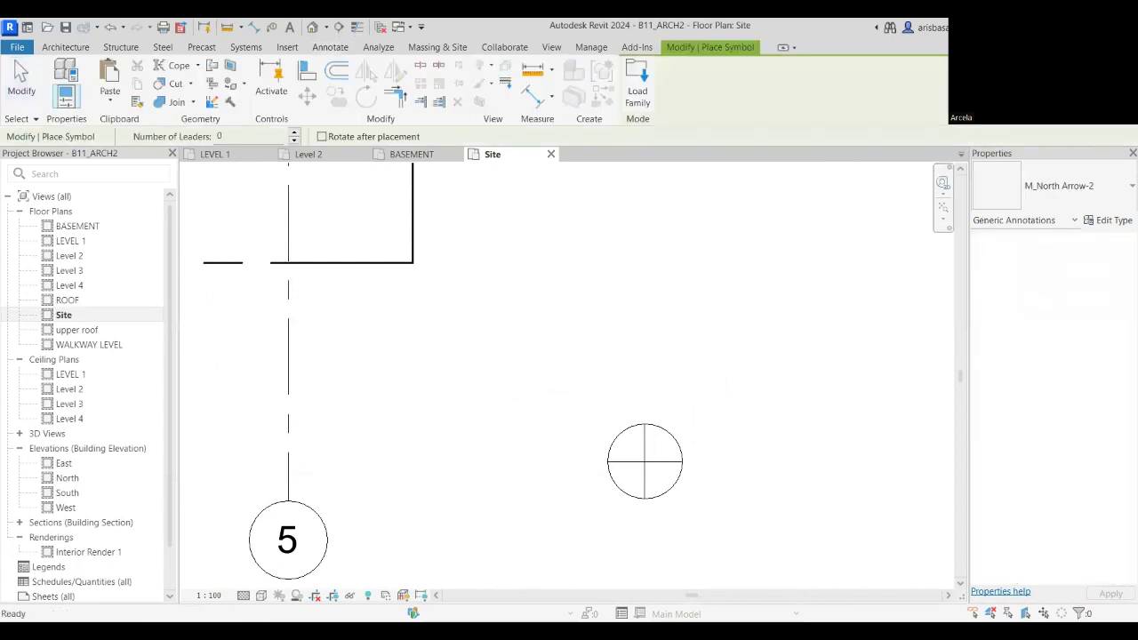
Load M_North Arrow-1.rfa from the library's Annotations folder.
click(639, 106)
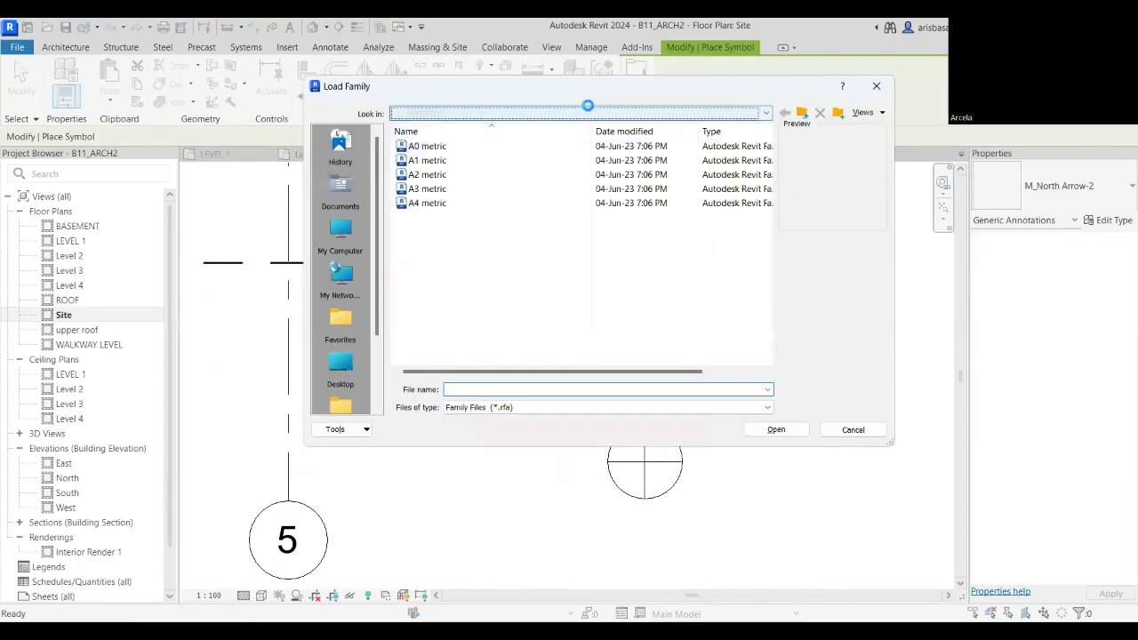
click(588, 106)
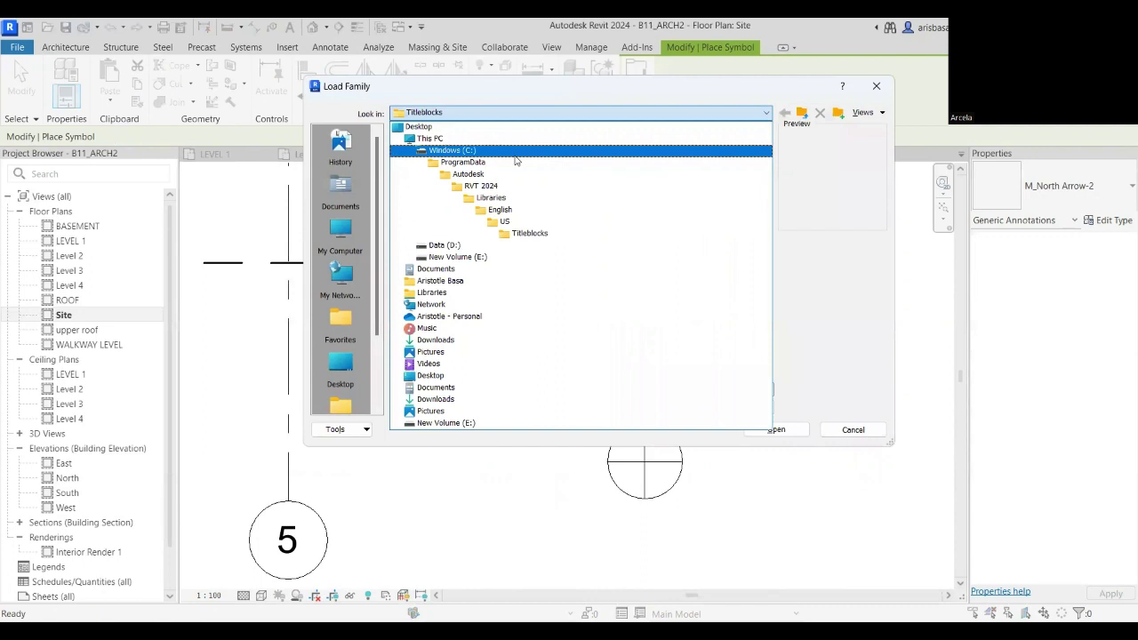
click(511, 222)
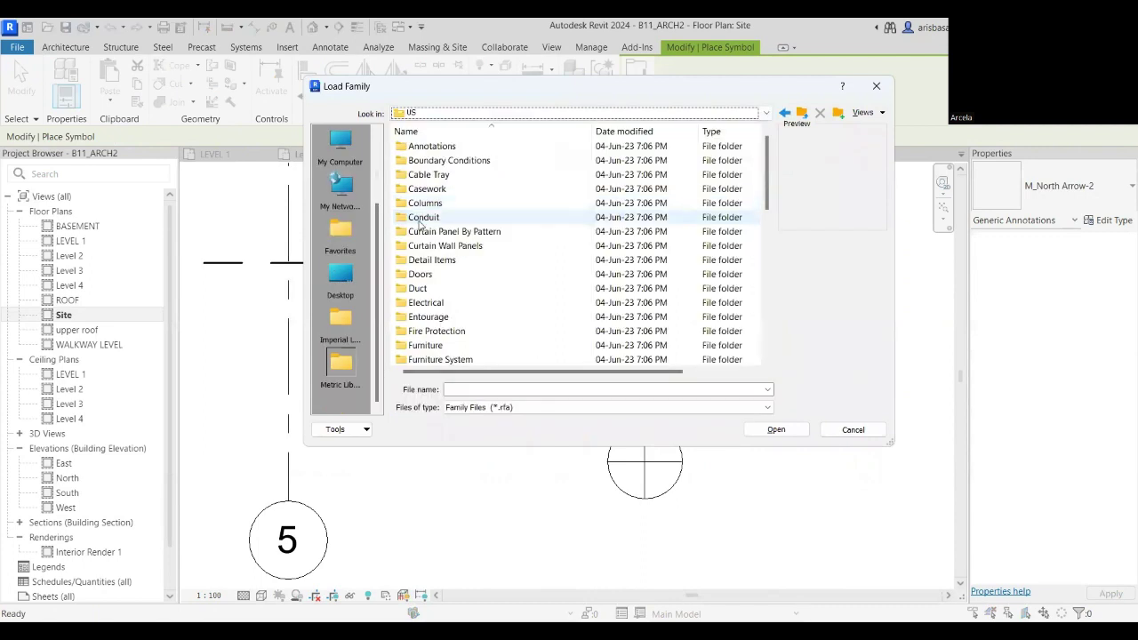
double_click(433, 146)
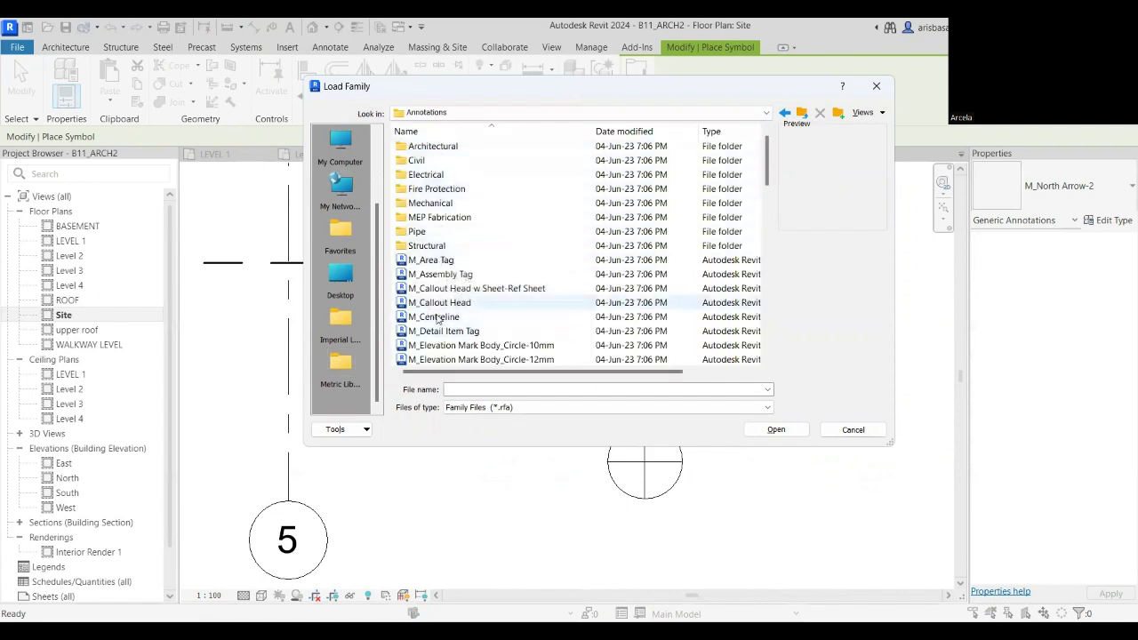
scroll(453, 302, down, 4)
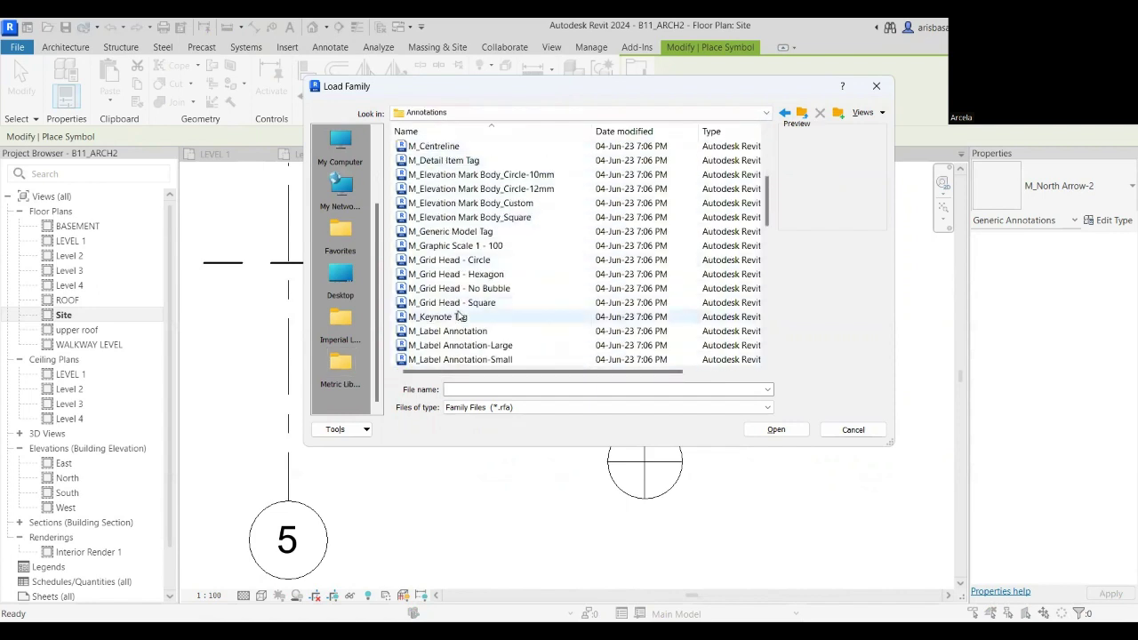
scroll(459, 308, down, 3)
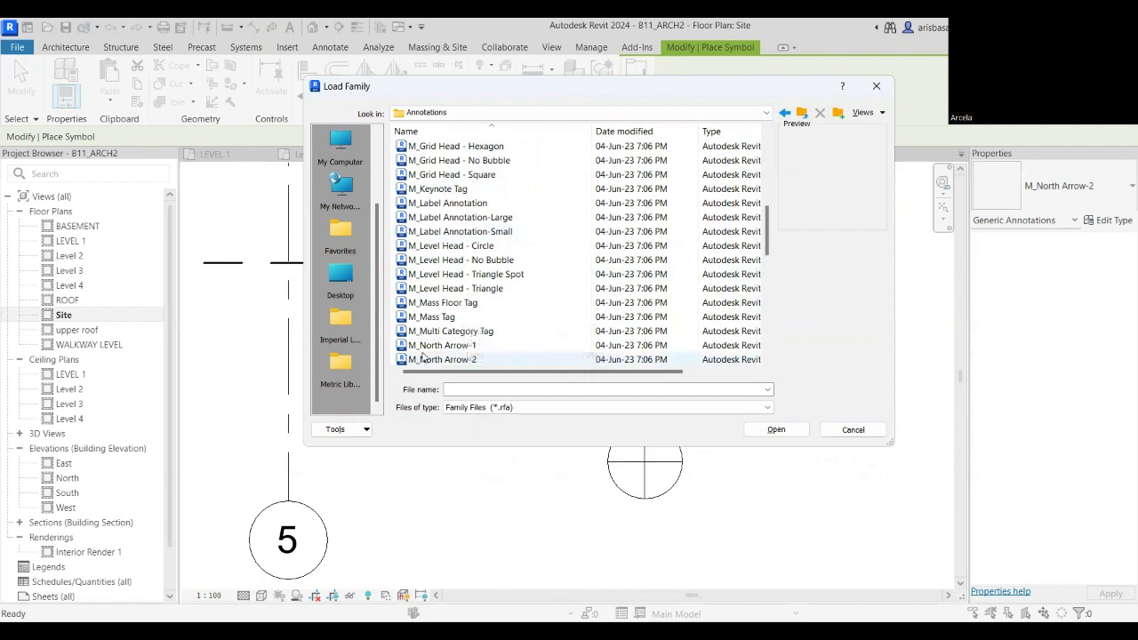
click(447, 359)
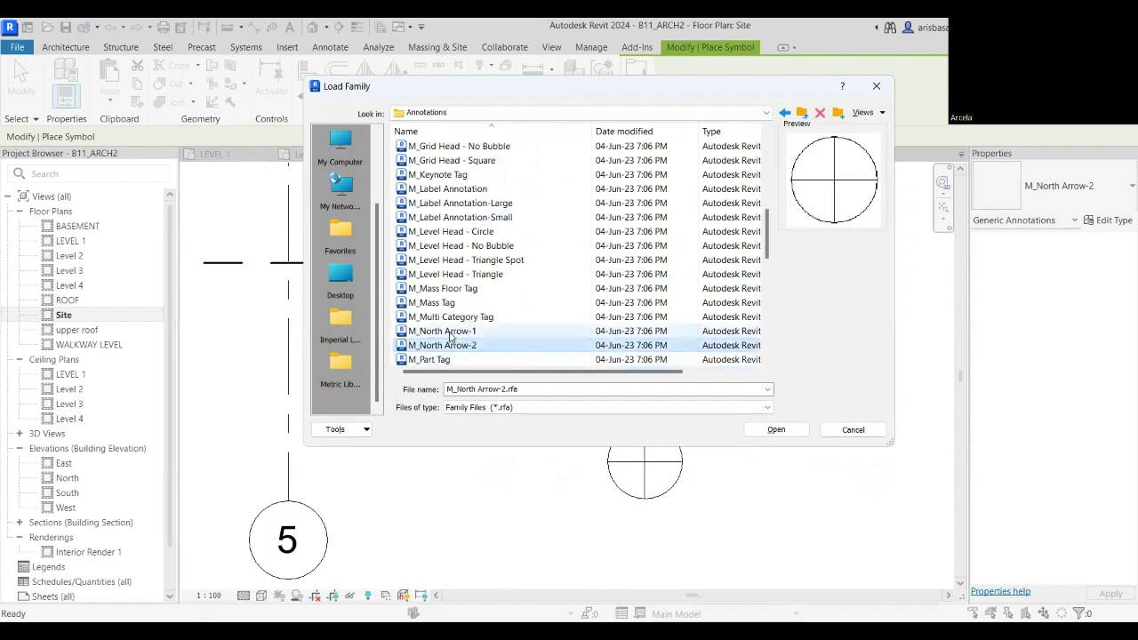
click(451, 331)
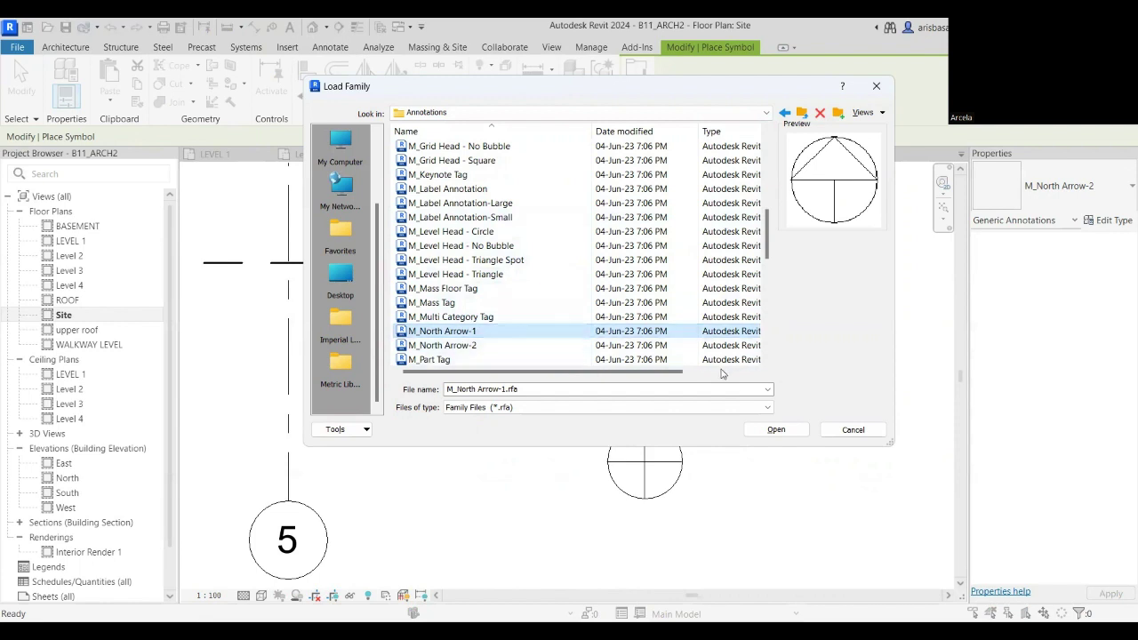
click(776, 429)
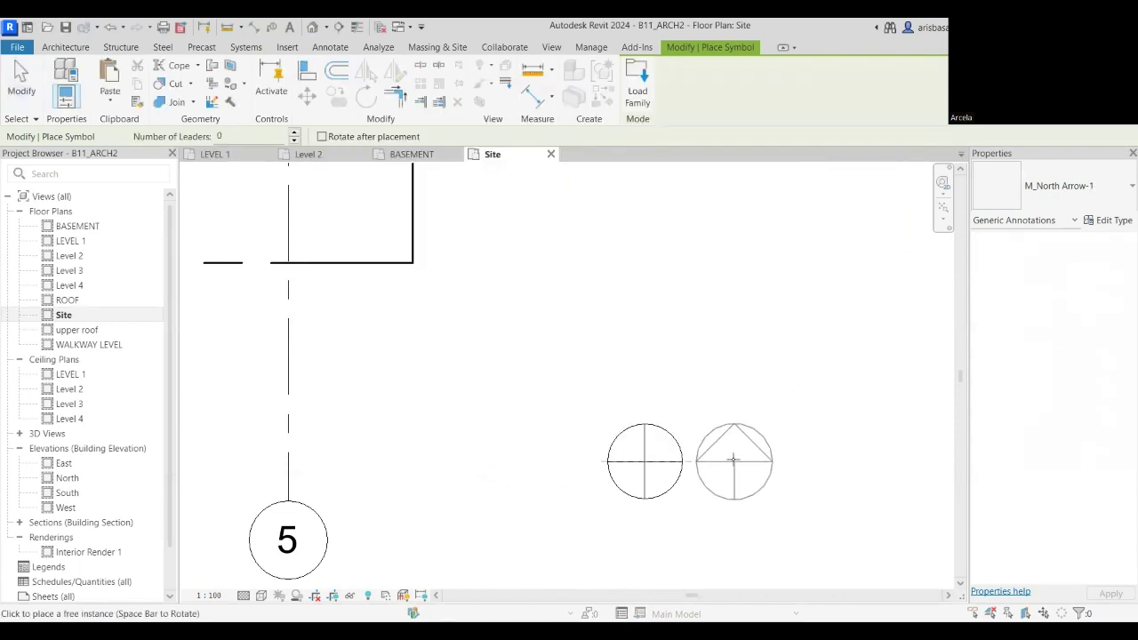
Place a triangle north arrow beside the cross one, then delete and restore the cross arrow.
click(734, 460)
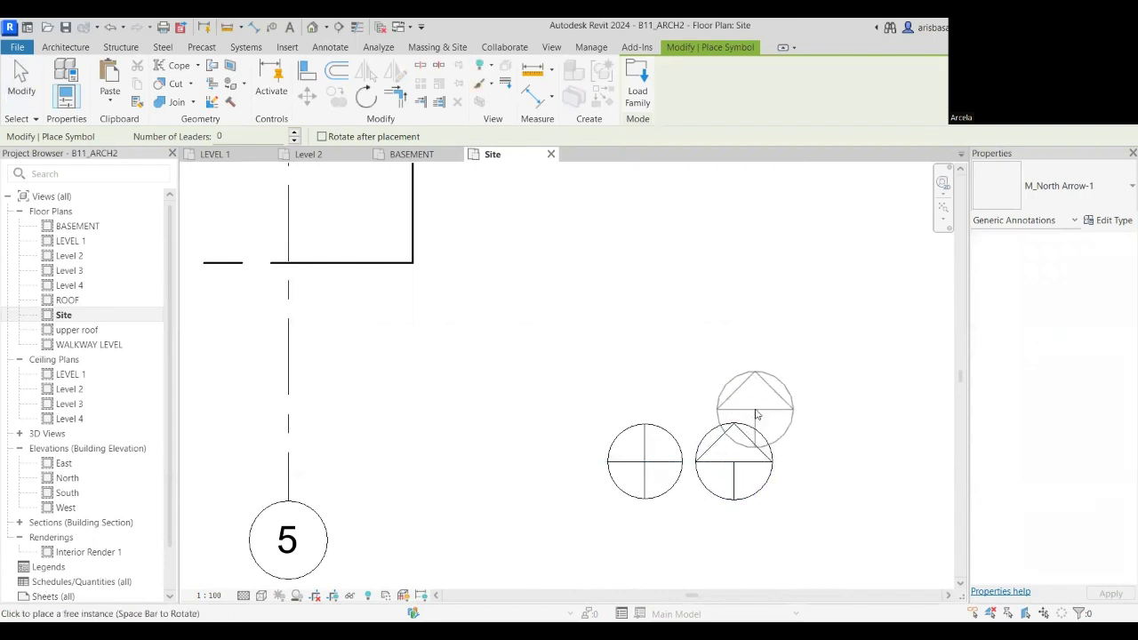
key(Escape)
key(Escape)
scroll(755, 414, down, 1)
click(686, 437)
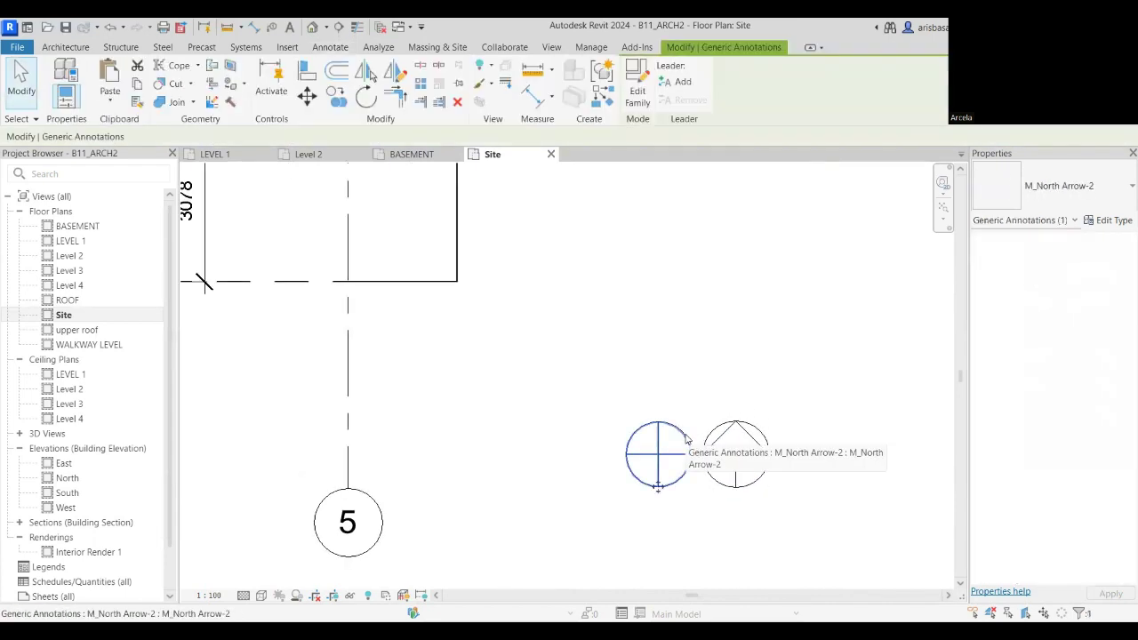
key(Delete)
middle_drag(758, 392, 748, 369)
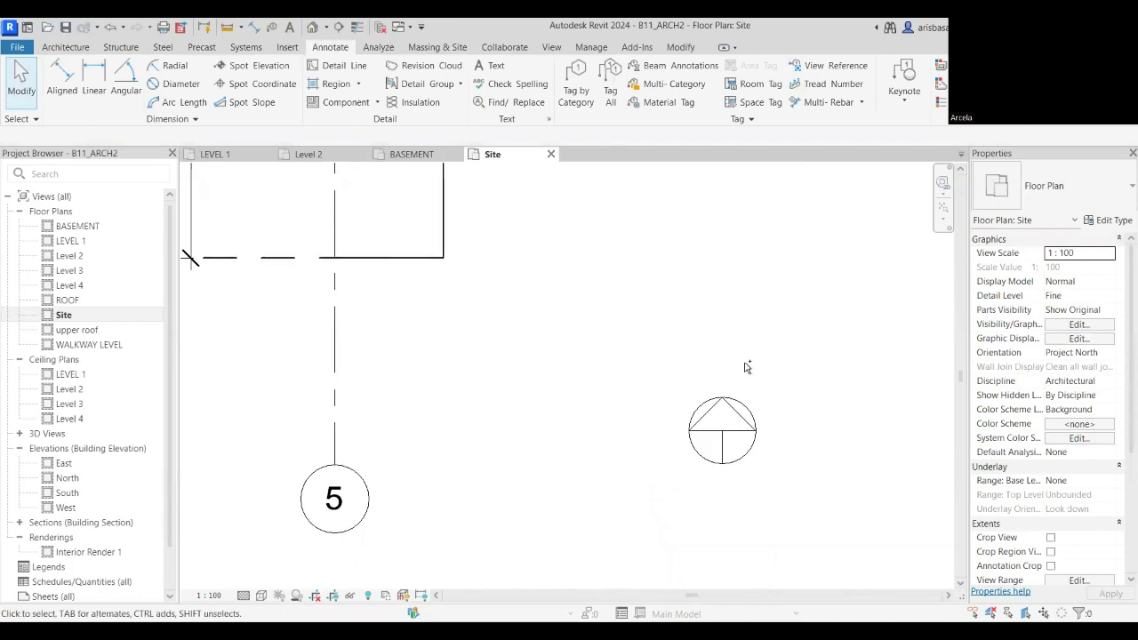
key(ctrl+z)
key(ctrl+z)
Change the cross-style north arrow to the M_North Arrow-1 type.
scroll(745, 368, up, 1)
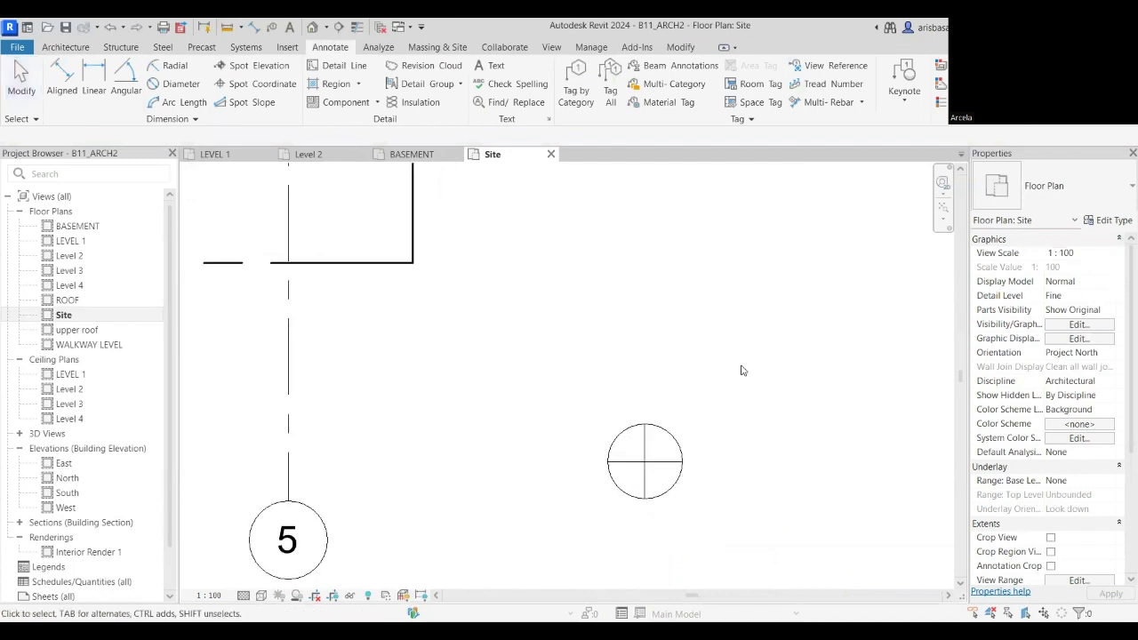
click(672, 434)
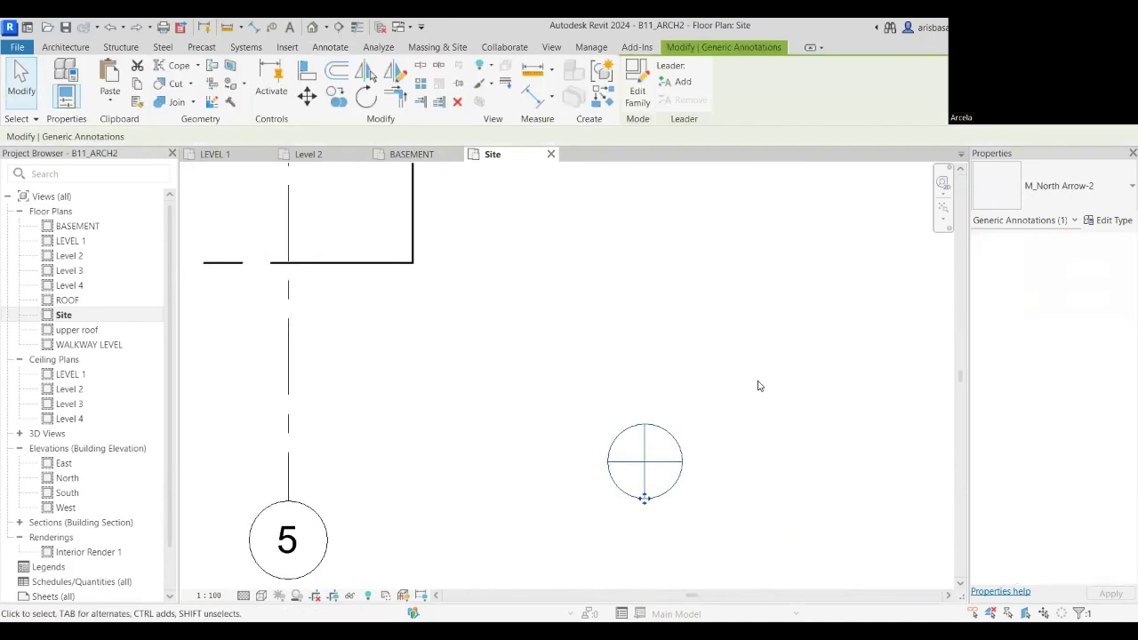
click(1083, 185)
click(1052, 298)
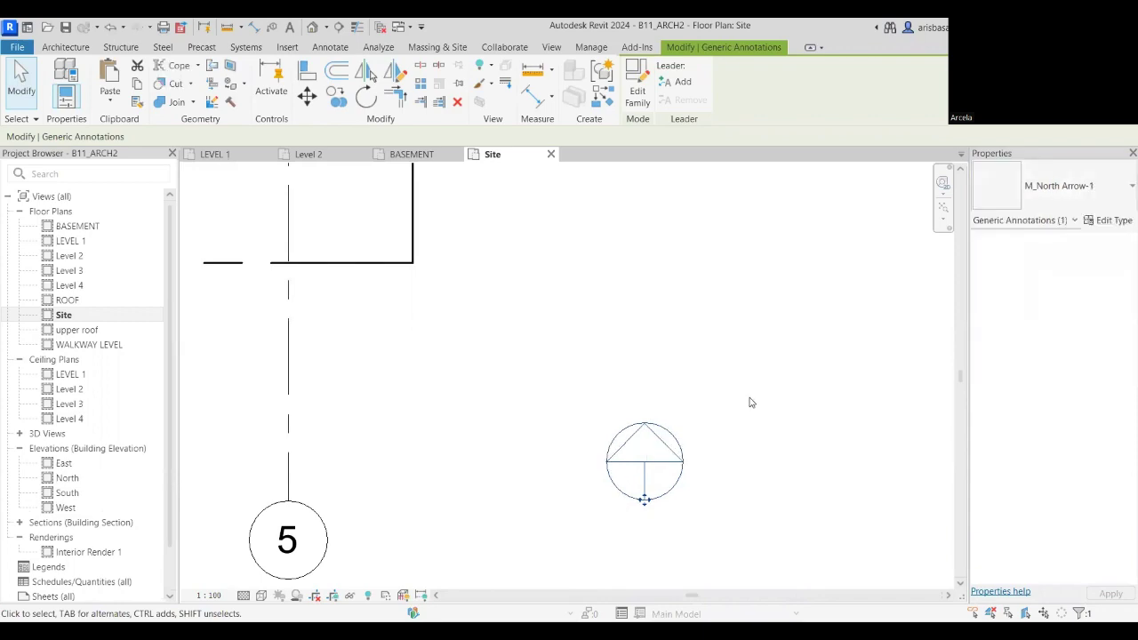
click(758, 400)
Start another Symbol placement and reopen the Load Family library.
scroll(720, 374, down, 2)
scroll(720, 391, down, 2)
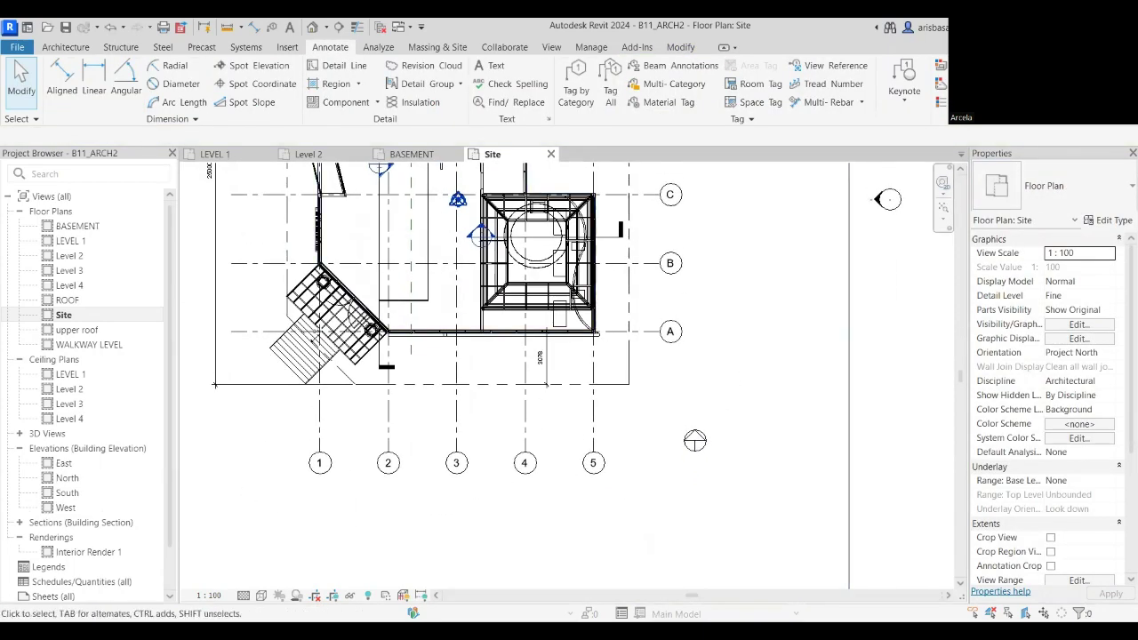
click(940, 111)
click(627, 103)
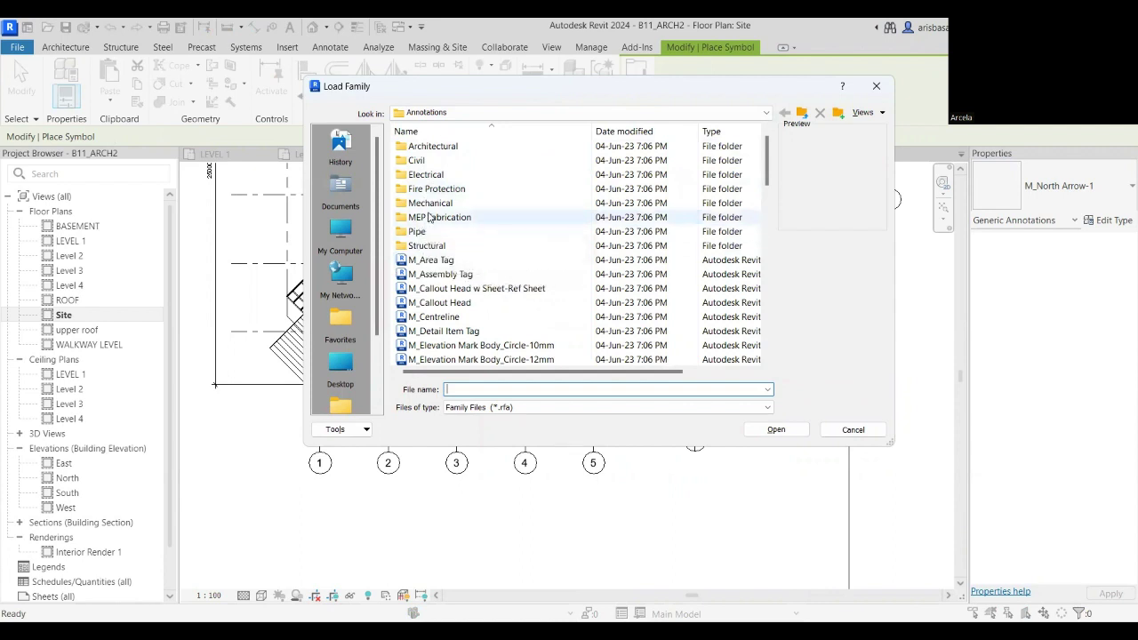
Preview Electrical families like M_Fire Alarm Horn Strobe Annotation 1 and M_Floor Duplex Annotation, loading nothing.
double_click(427, 175)
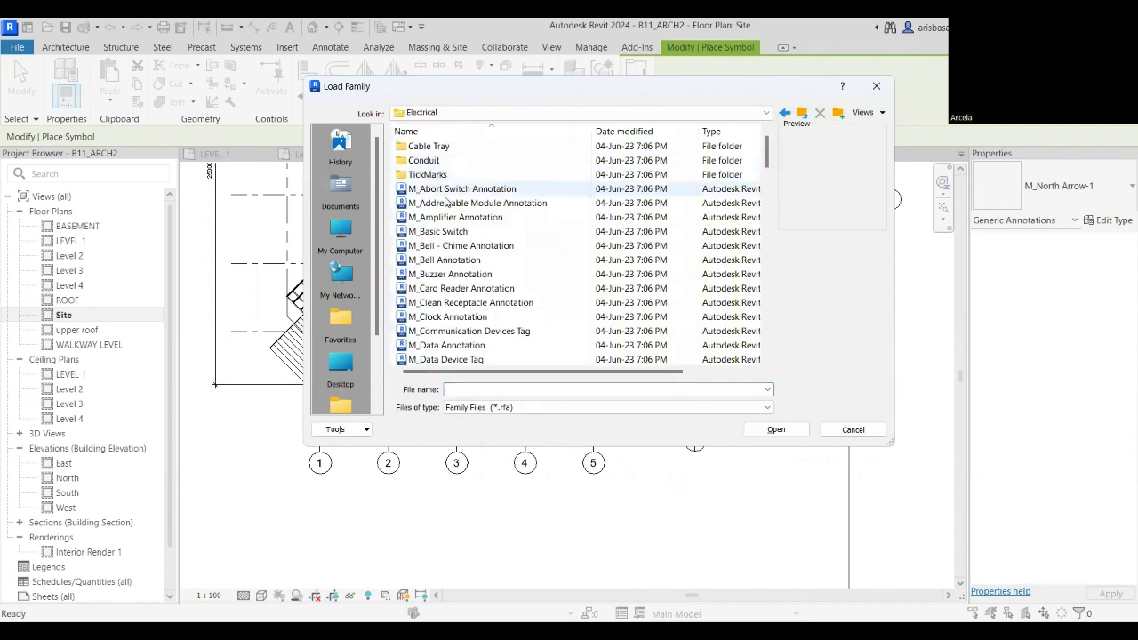
scroll(460, 269, down, 1)
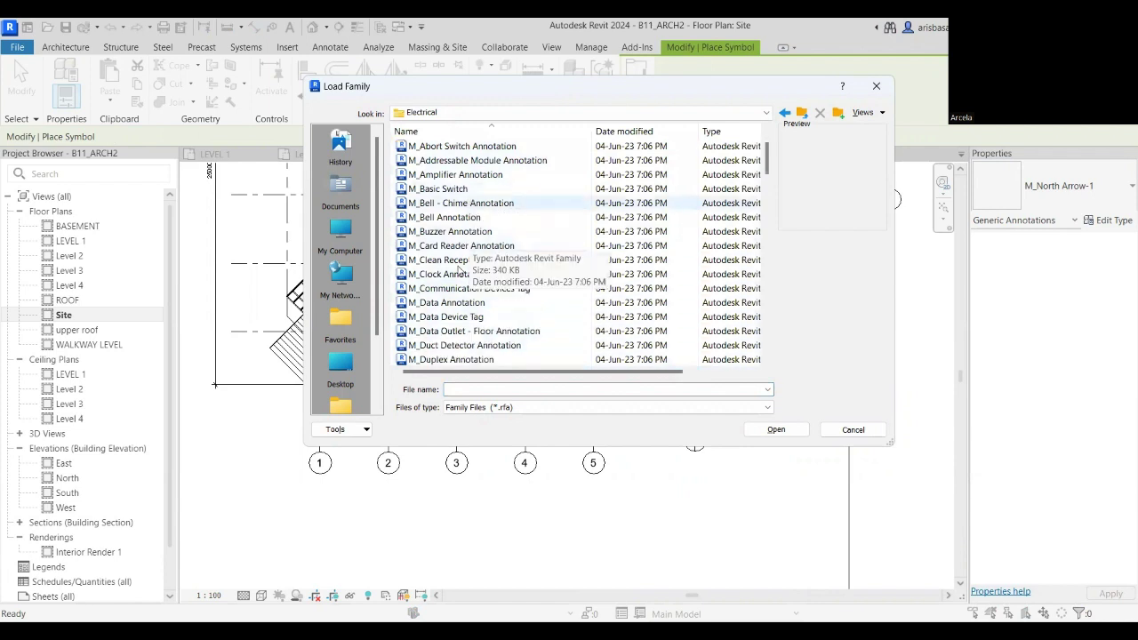
scroll(458, 272, down, 9)
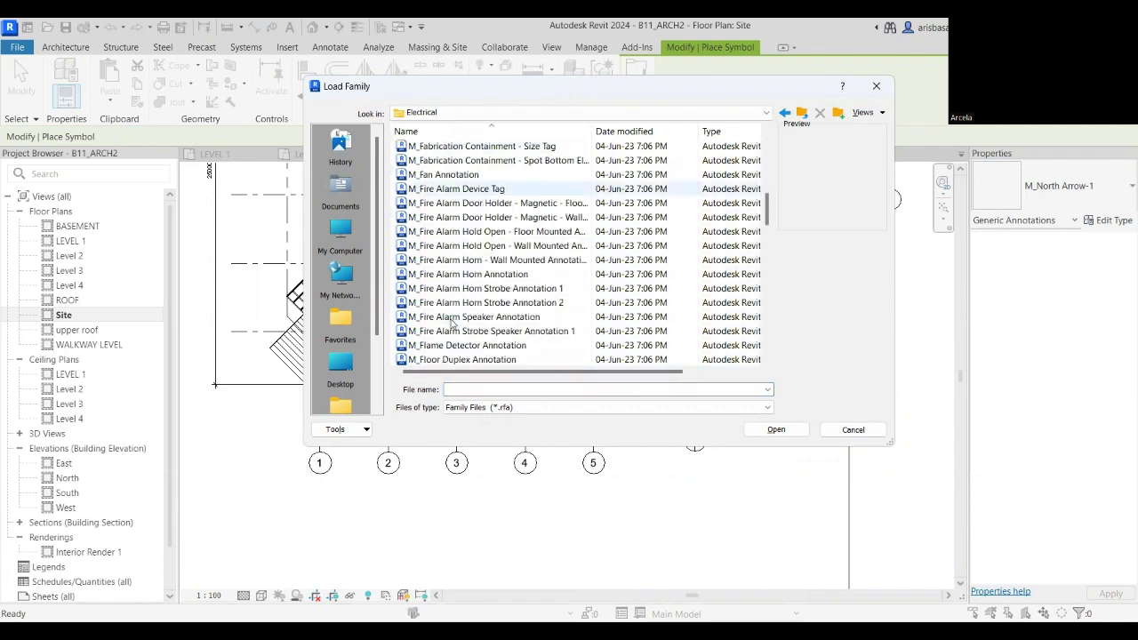
scroll(452, 324, down, 3)
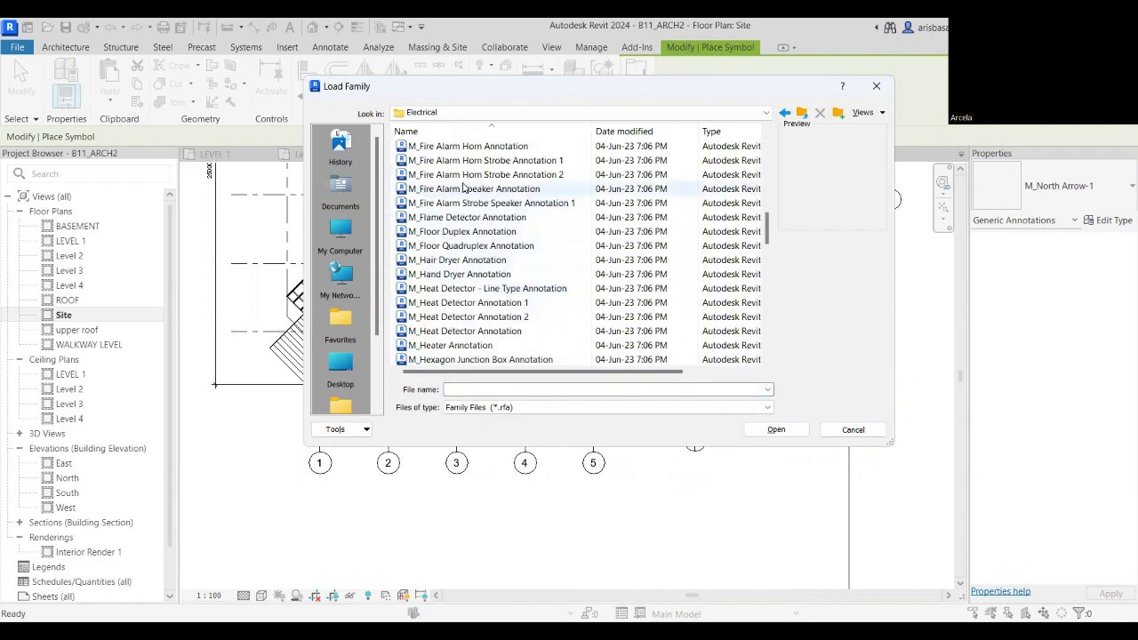
scroll(463, 187, up, 2)
click(481, 246)
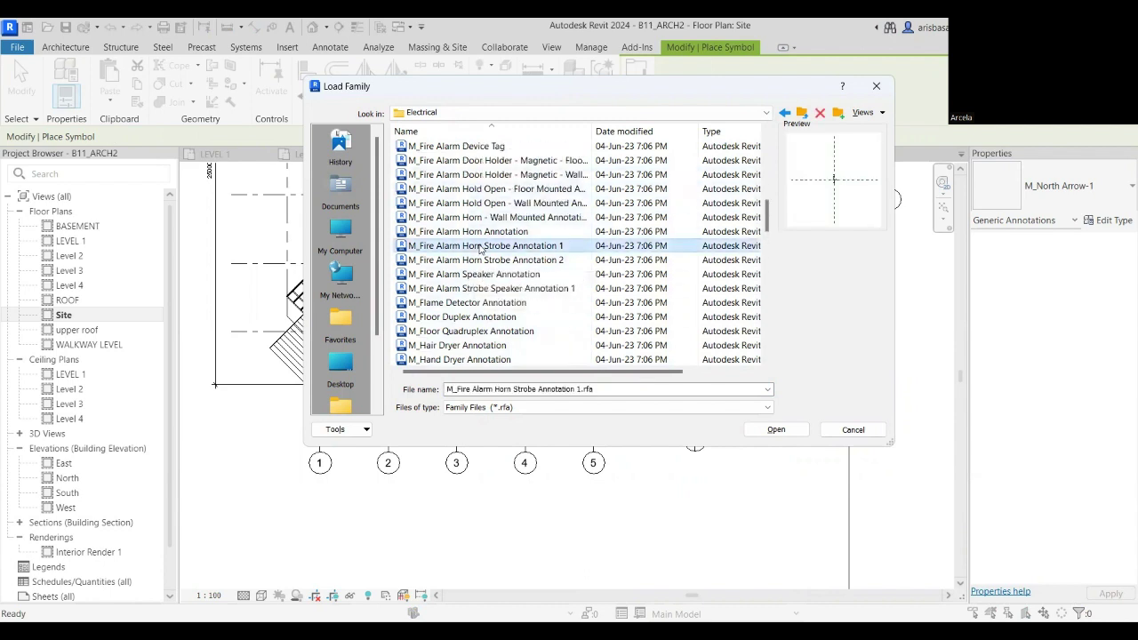
click(494, 289)
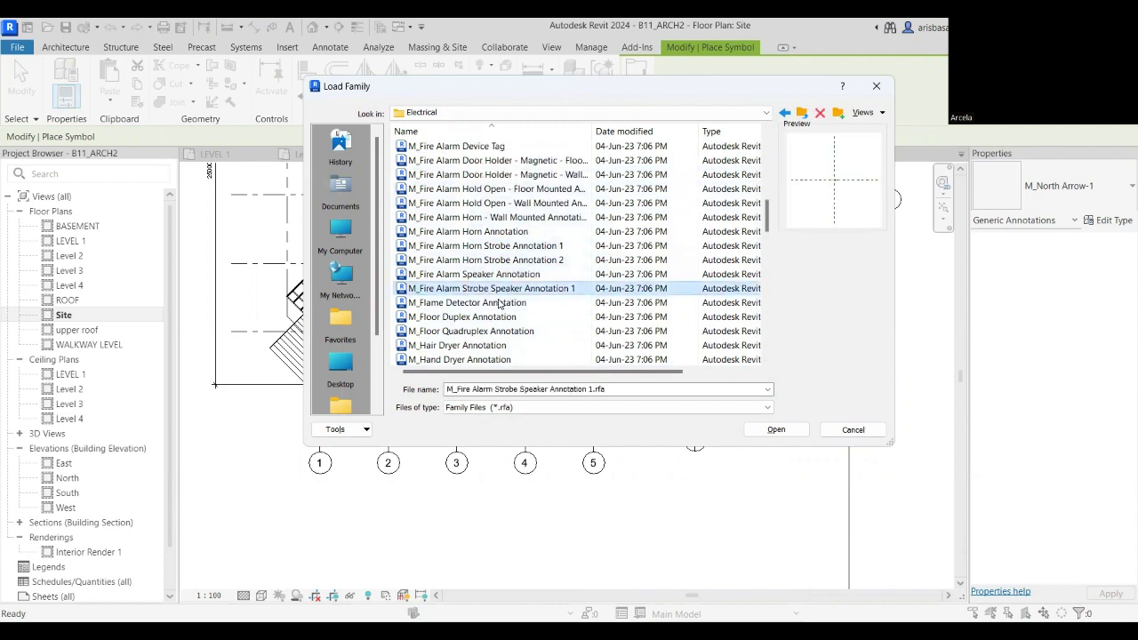
click(494, 318)
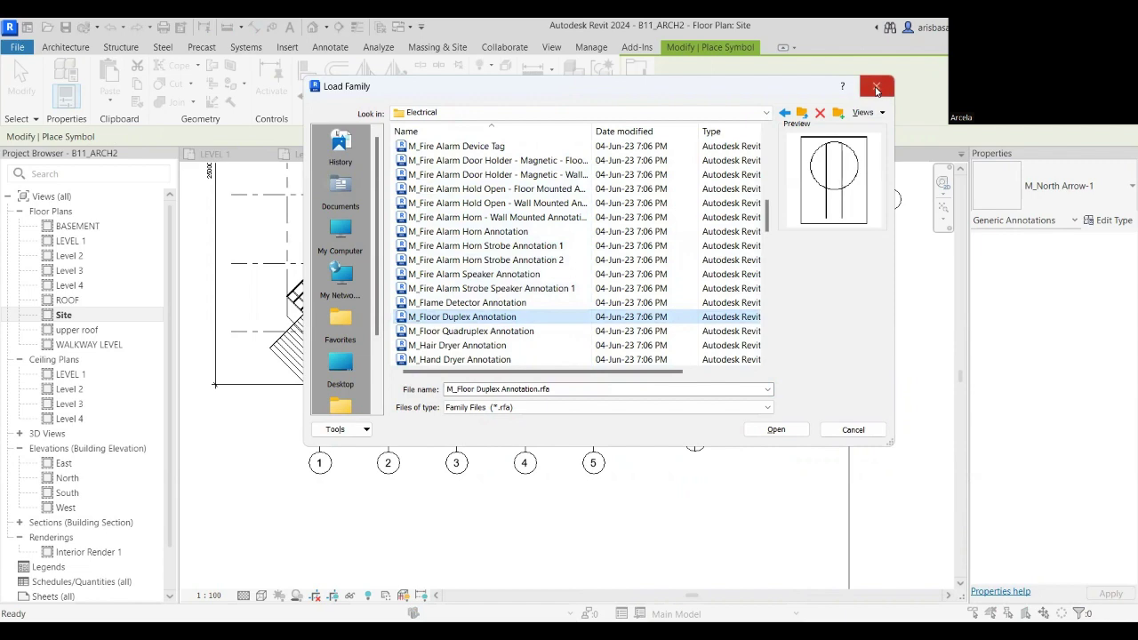
key(Escape)
End symbol placement, reframe the Site plan, and launch the 2.5mm Arial Text tool.
scroll(602, 384, down, 2)
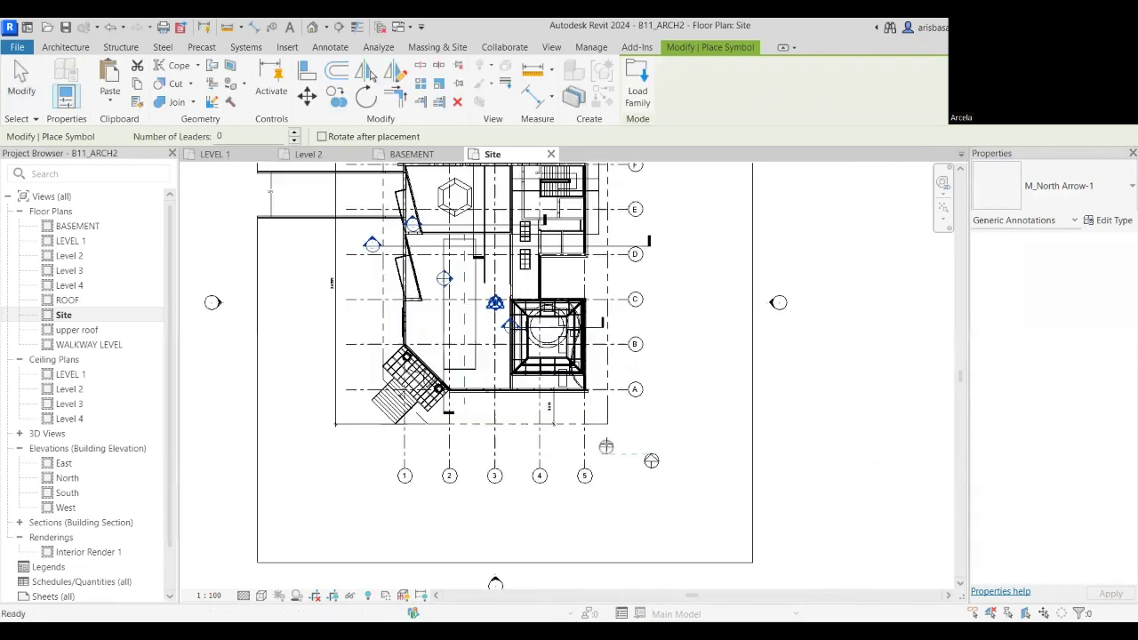
key(Escape)
scroll(605, 439, down, 2)
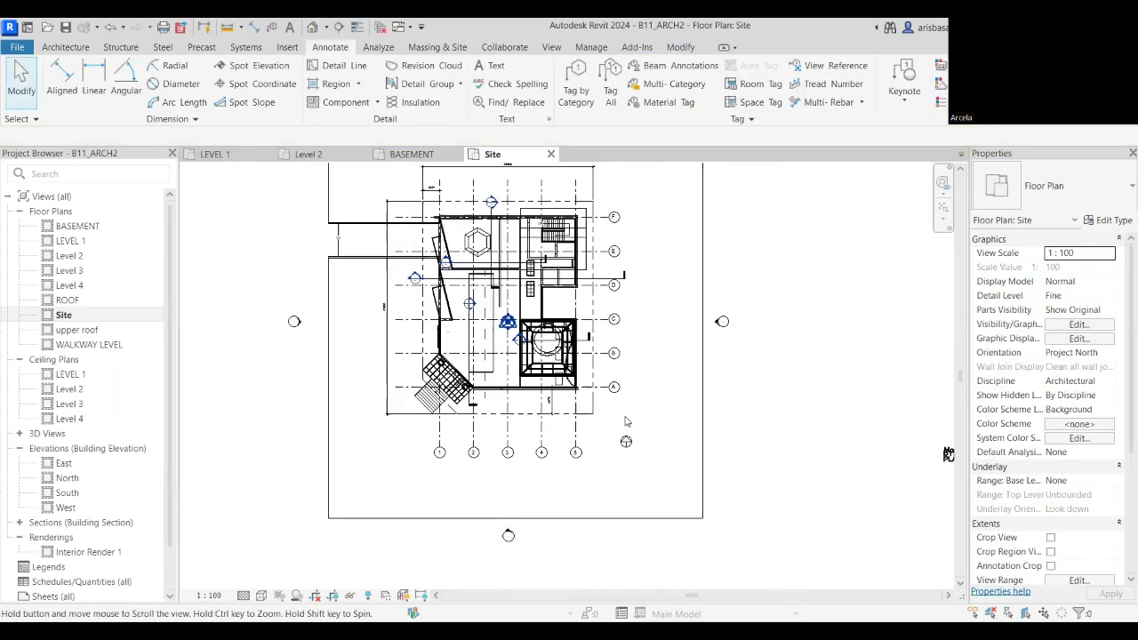
scroll(617, 441, up, 2)
scroll(617, 441, up, 1)
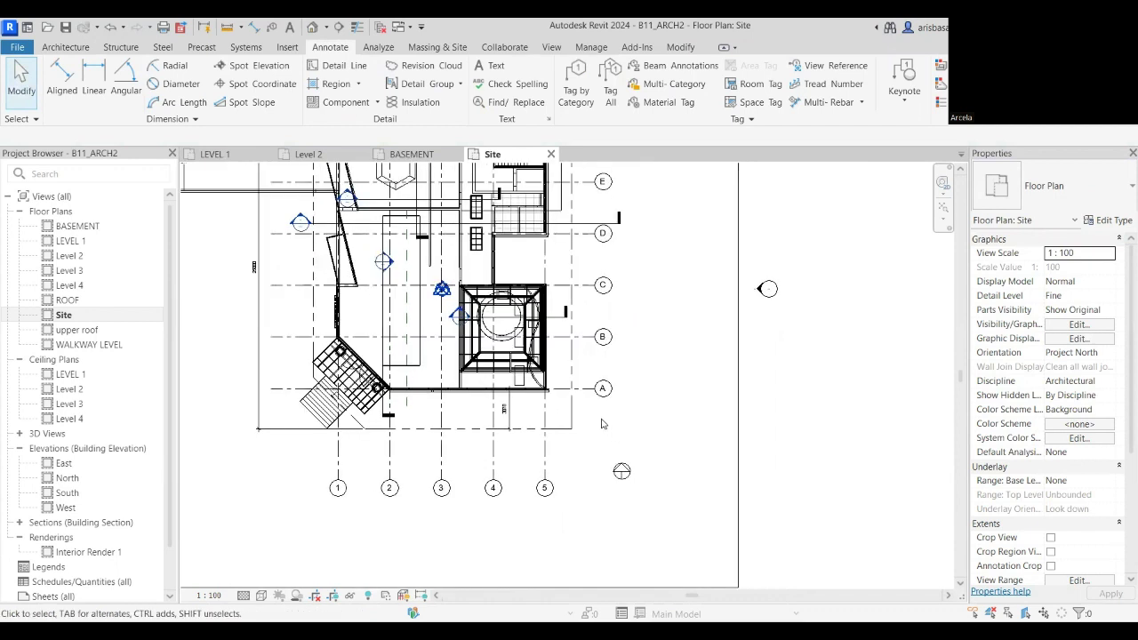
middle_drag(610, 446, 649, 488)
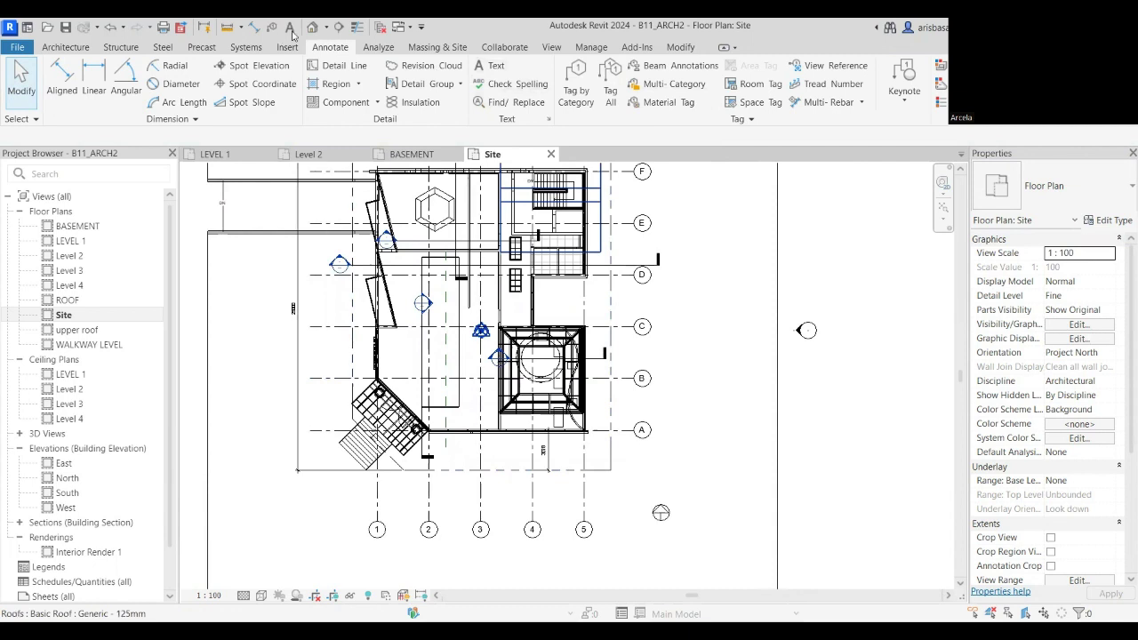
click(66, 47)
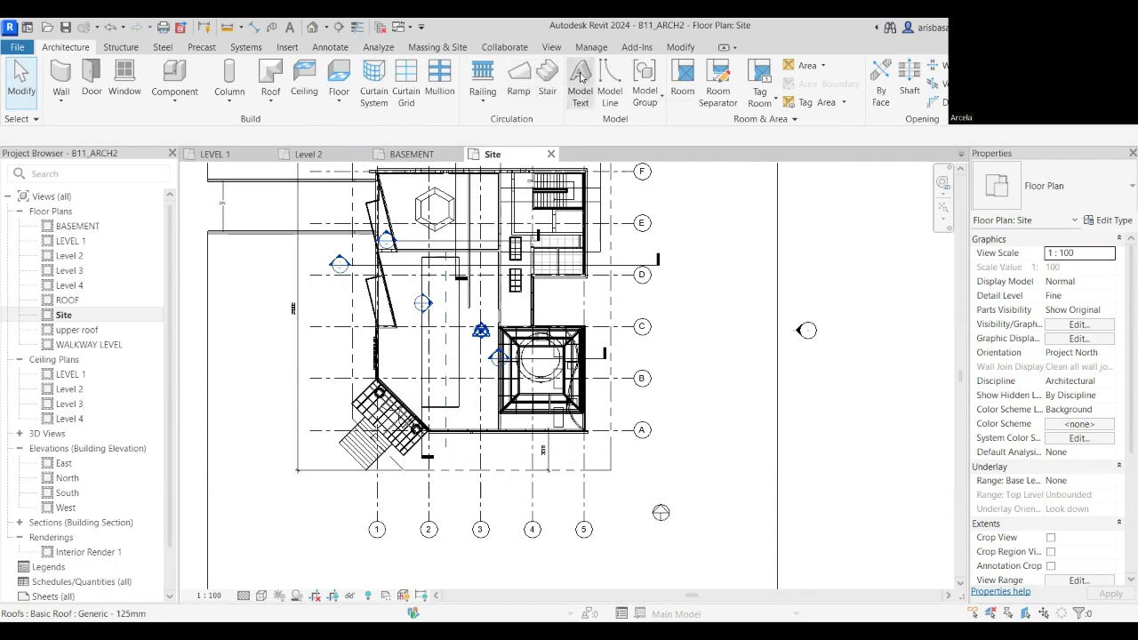
click(328, 49)
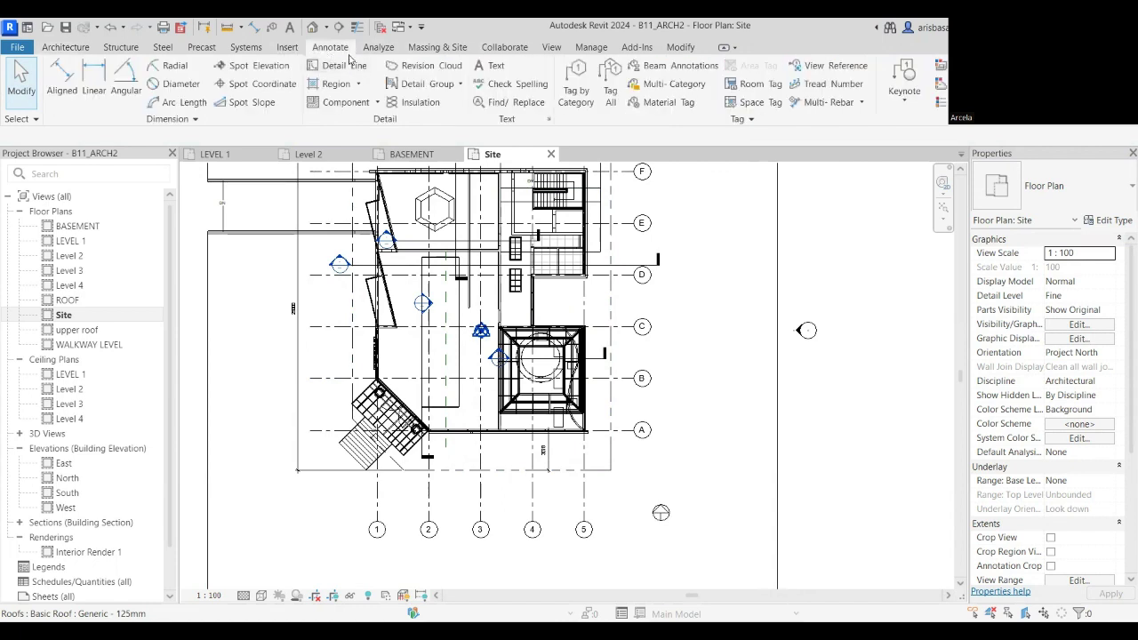
click(496, 67)
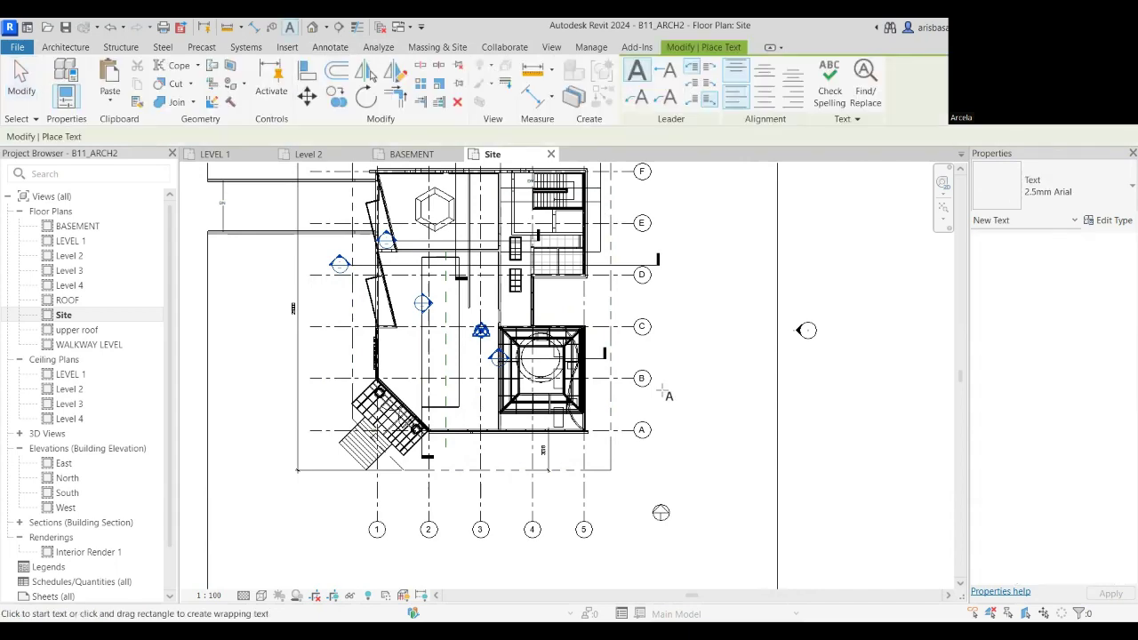
Write the multi-line note 'This is the ICON Training Centre Building' below the stair between grids 1 and 2.
middle_drag(691, 427, 724, 315)
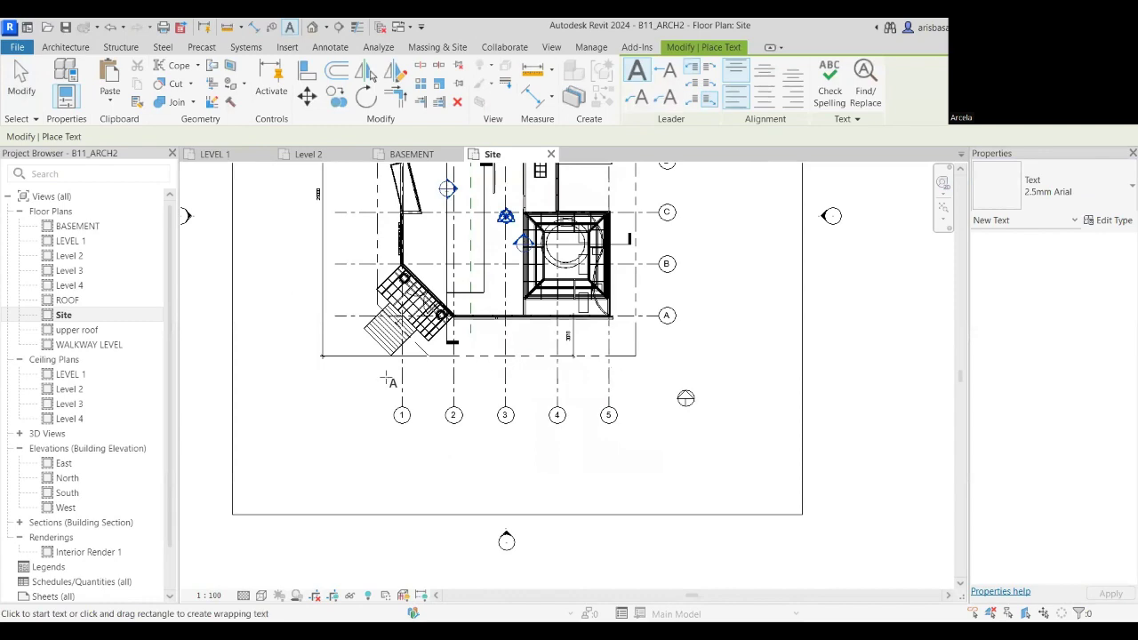
scroll(393, 367, up, 5)
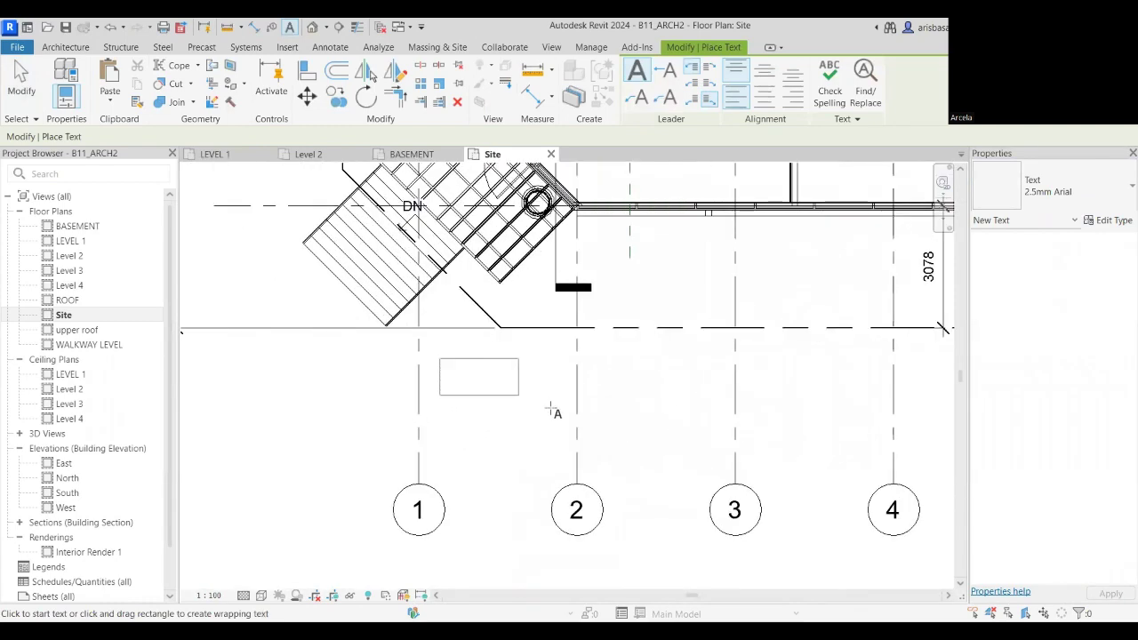
mouse_move(551, 408)
mouse_down()
mouse_move(575, 419)
mouse_move(561, 419)
mouse_up()
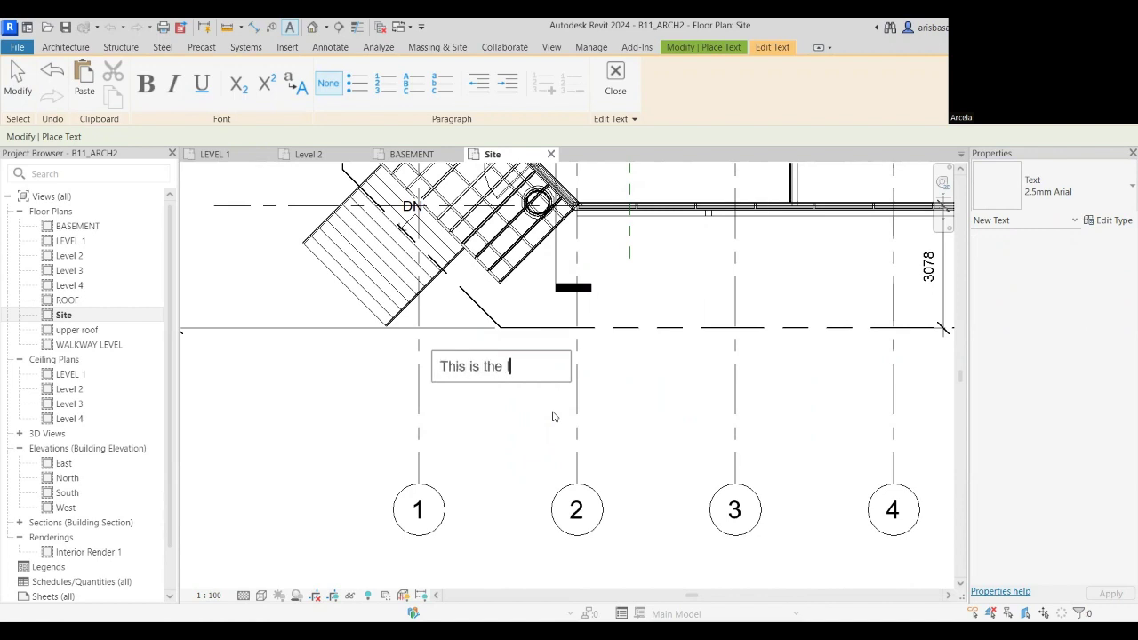
key(Return)
text(Training Centre)
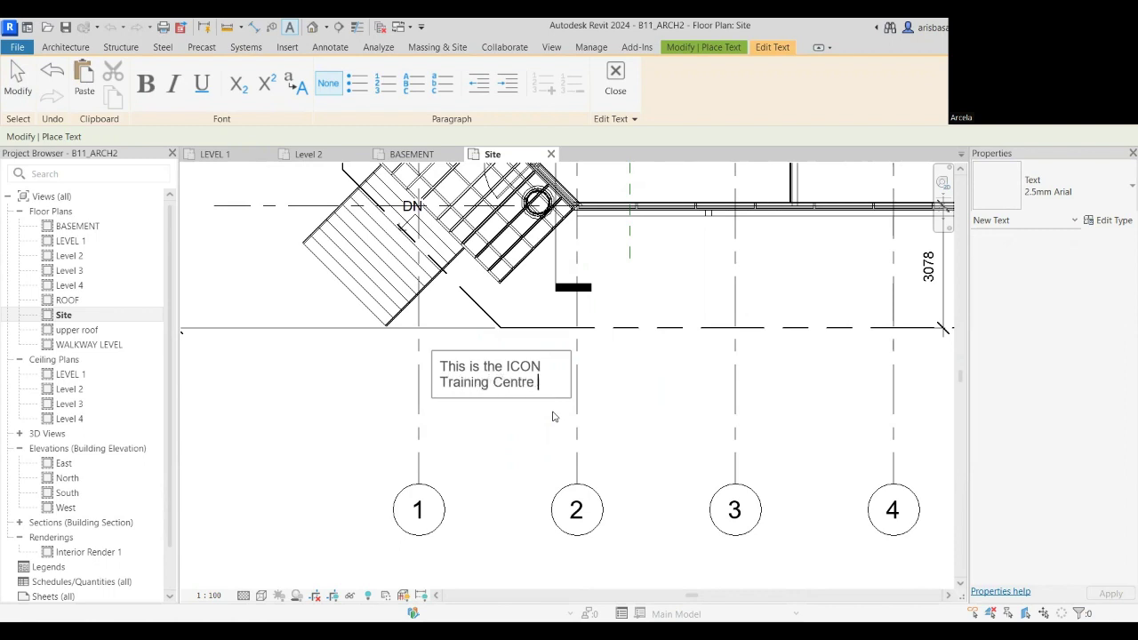
key(Return)
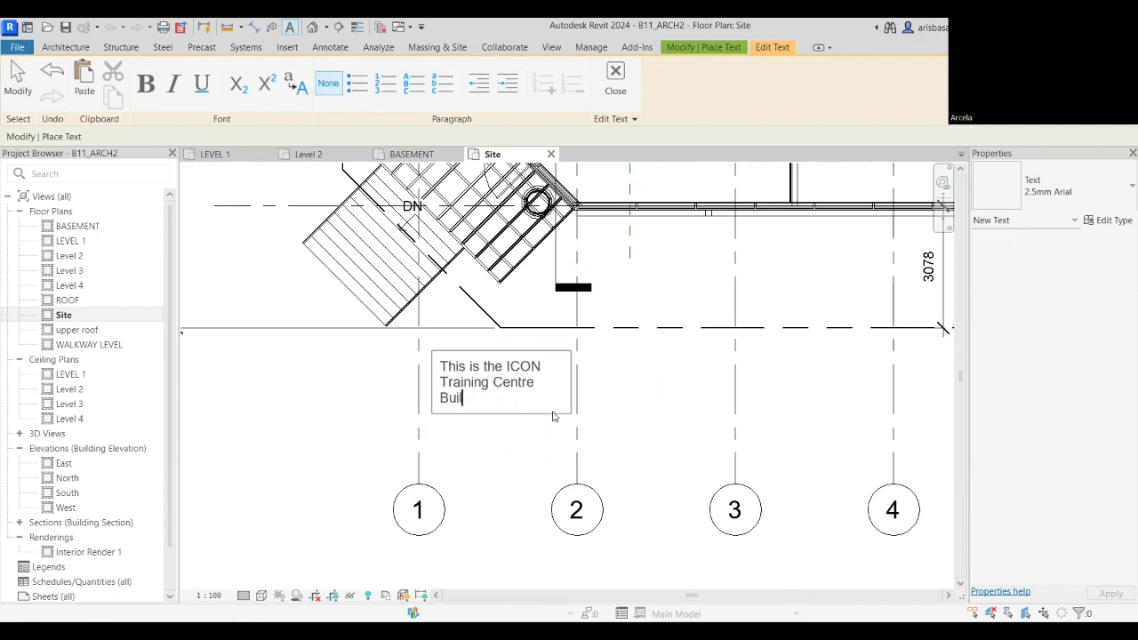
text(Building)
key(Return)
click(639, 400)
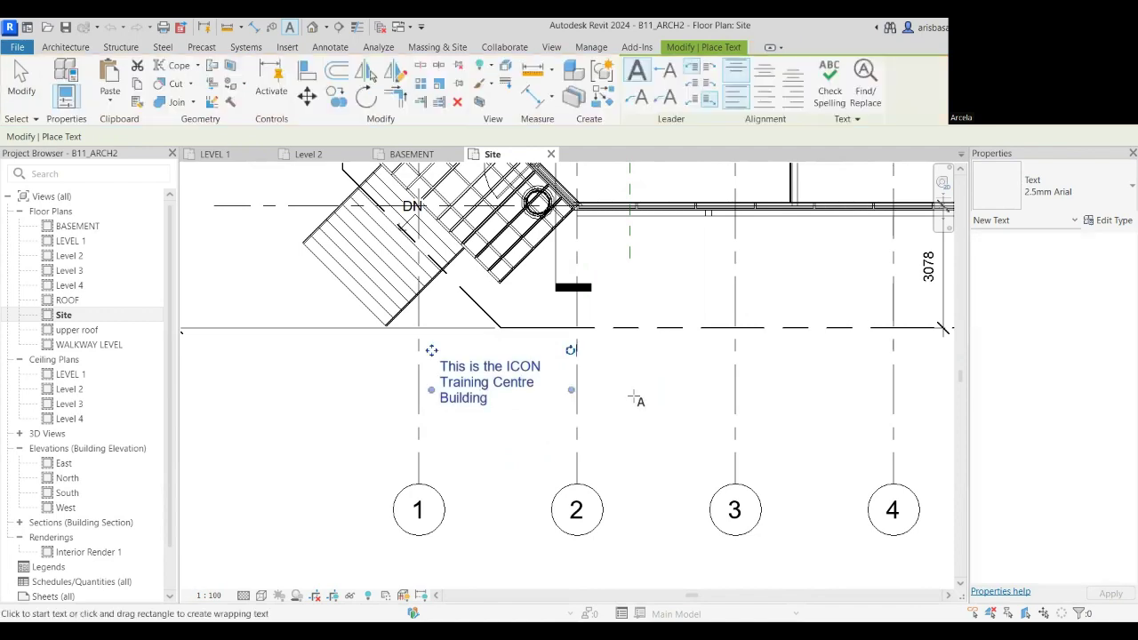
middle_drag(624, 393, 622, 425)
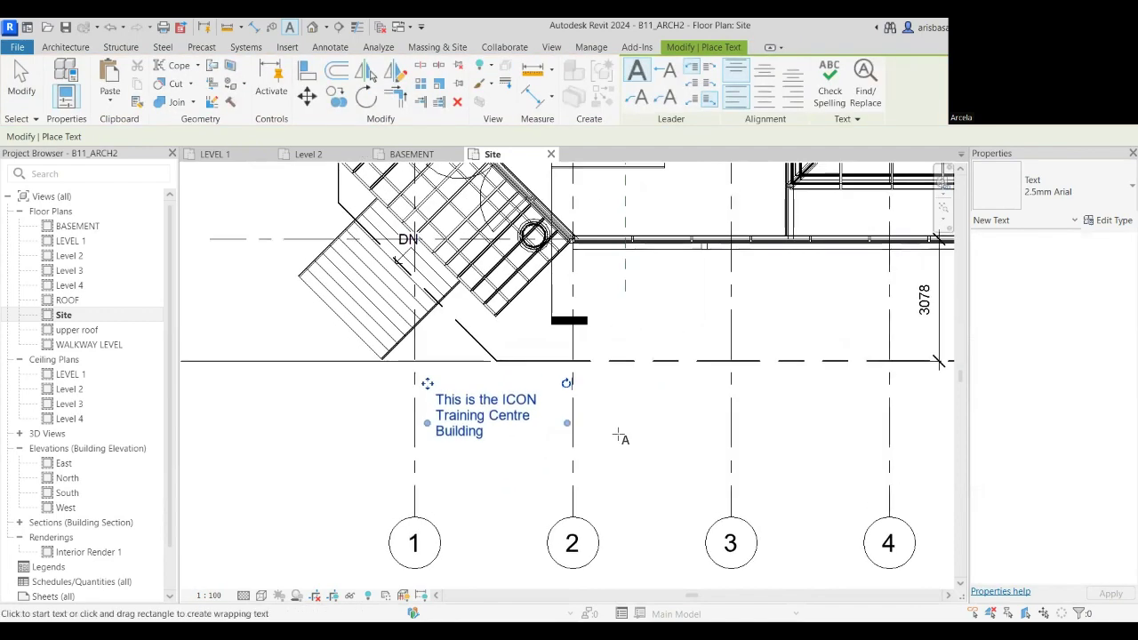
key(Escape)
key(Escape)
Add a left arc leader to the ICON Training Centre note, ending on the staircase edge.
click(497, 416)
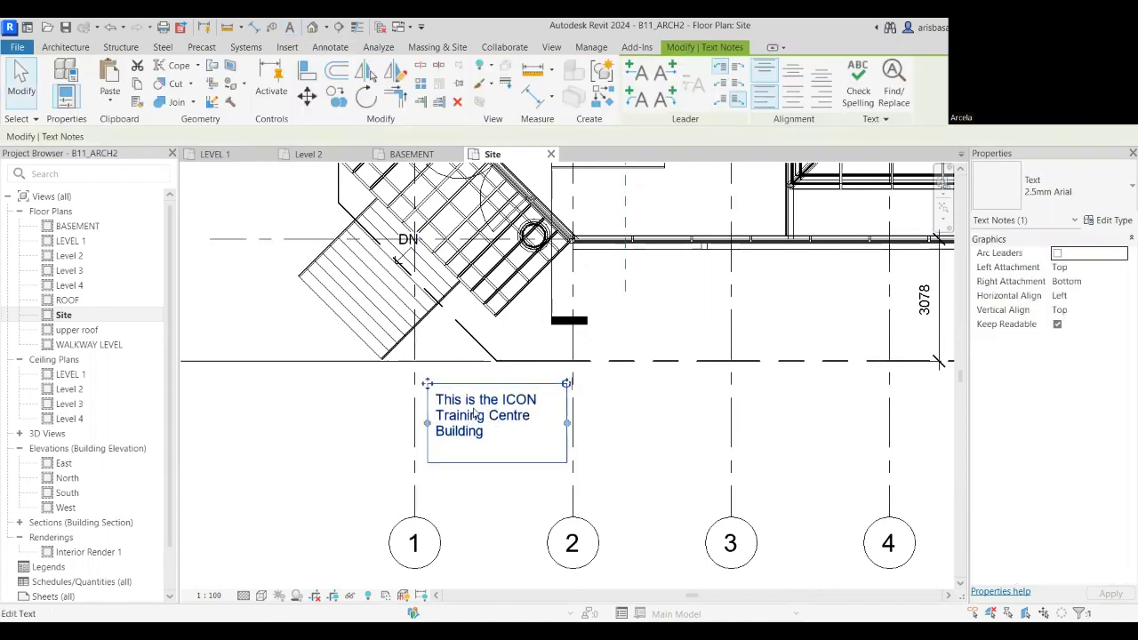
click(638, 105)
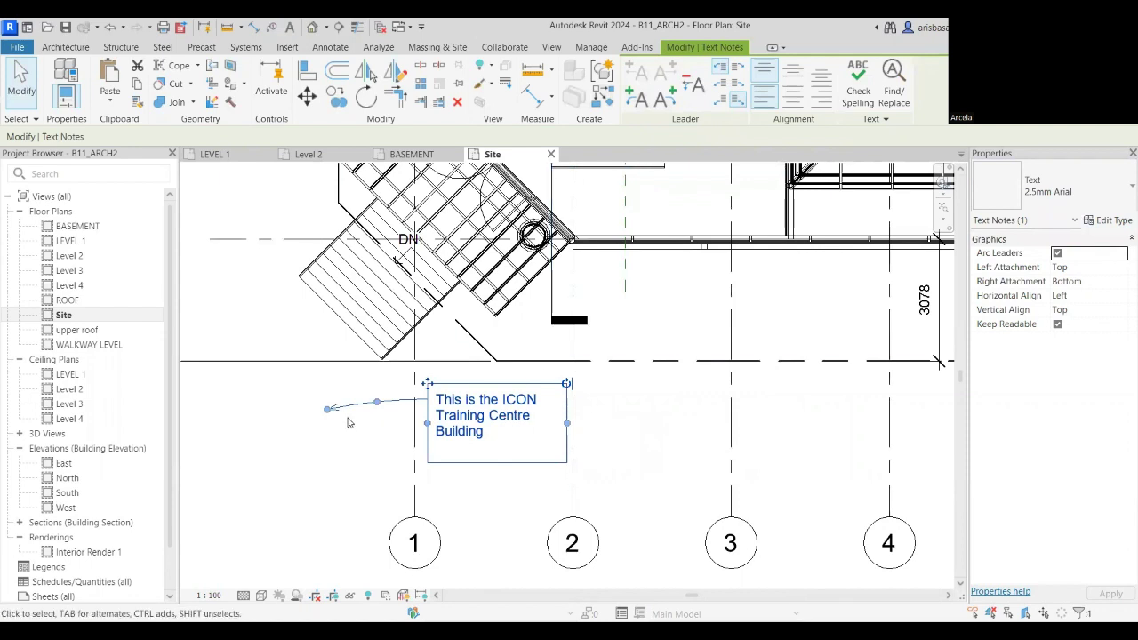
drag(326, 411, 353, 349)
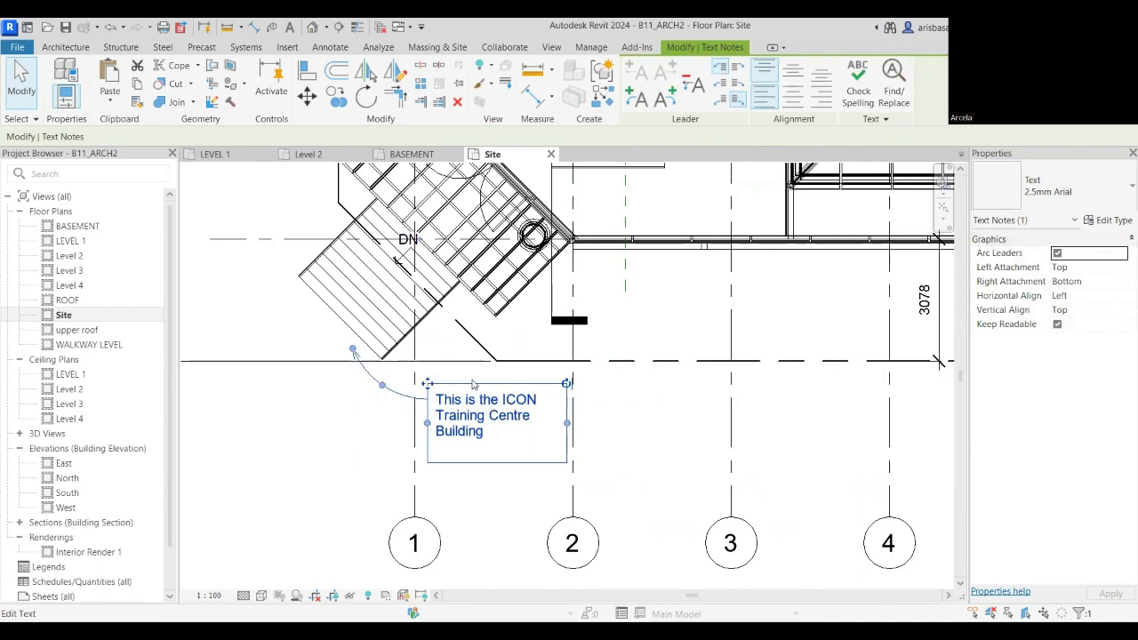
middle_drag(460, 430, 576, 510)
key(Escape)
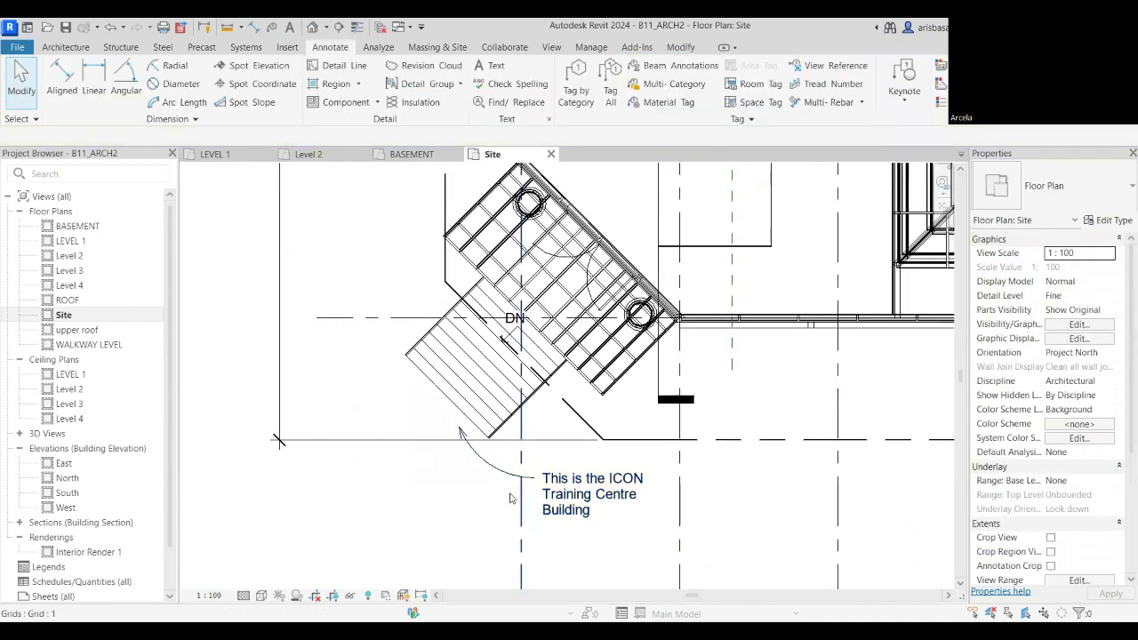
scroll(476, 475, down, 2)
scroll(476, 475, up, 2)
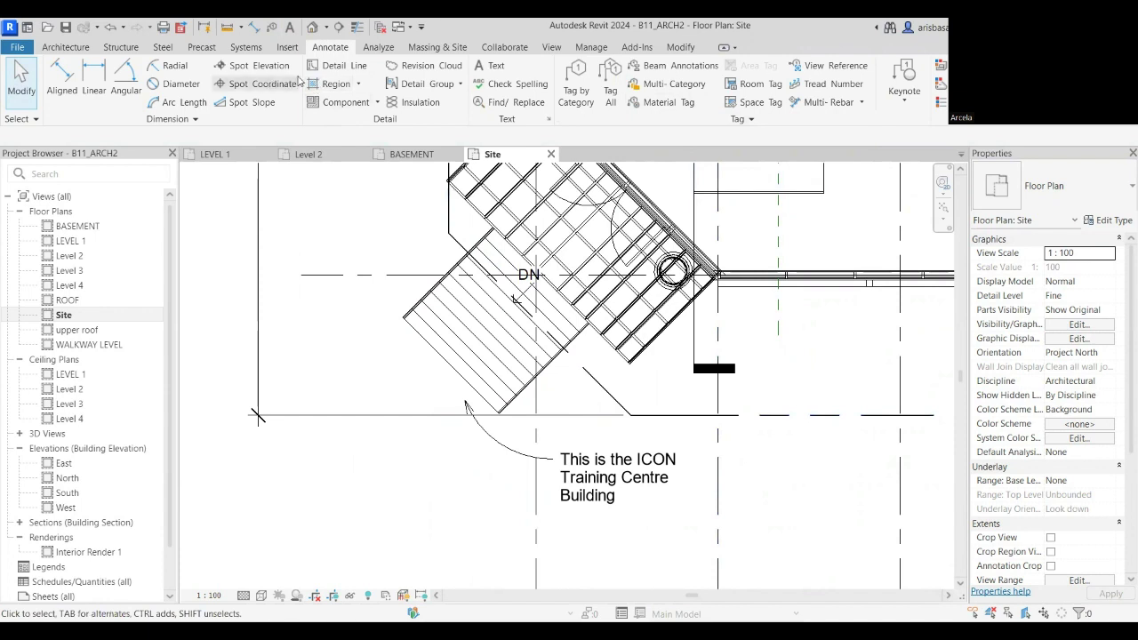
Start an arc-leader text note pointing at the stair, retrying after a cancelled first attempt.
click(497, 67)
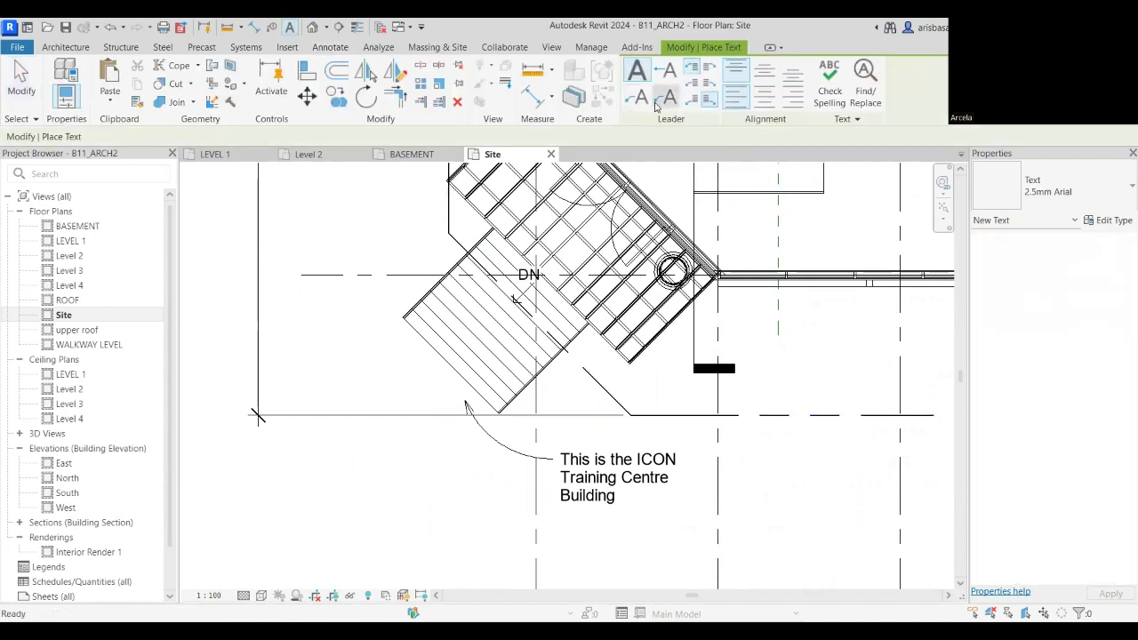
click(664, 99)
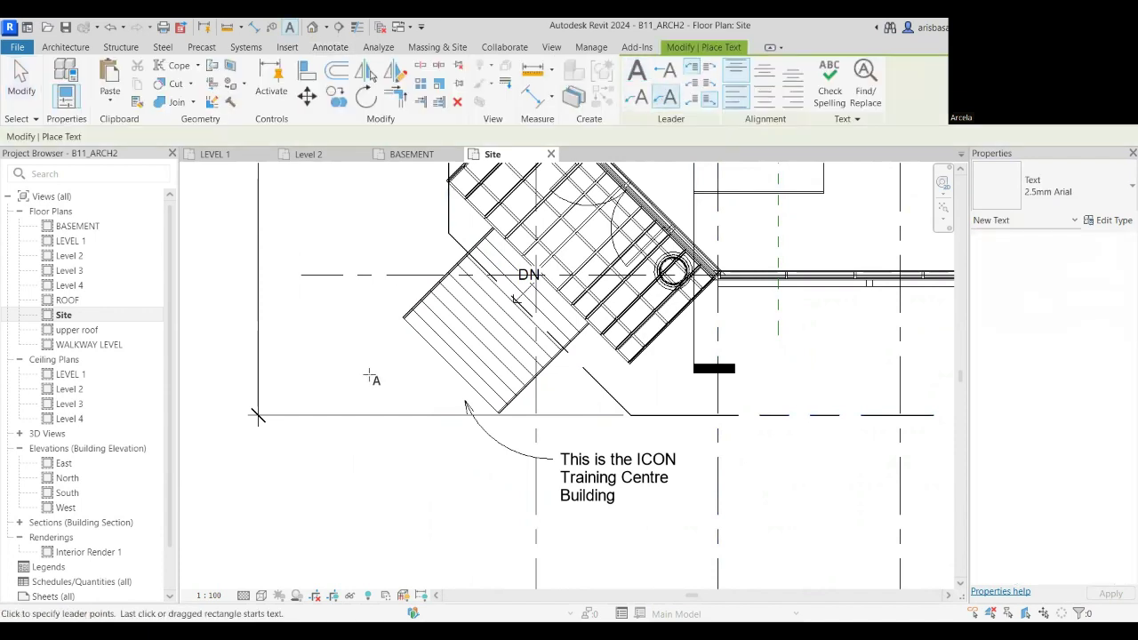
click(301, 357)
key(Escape)
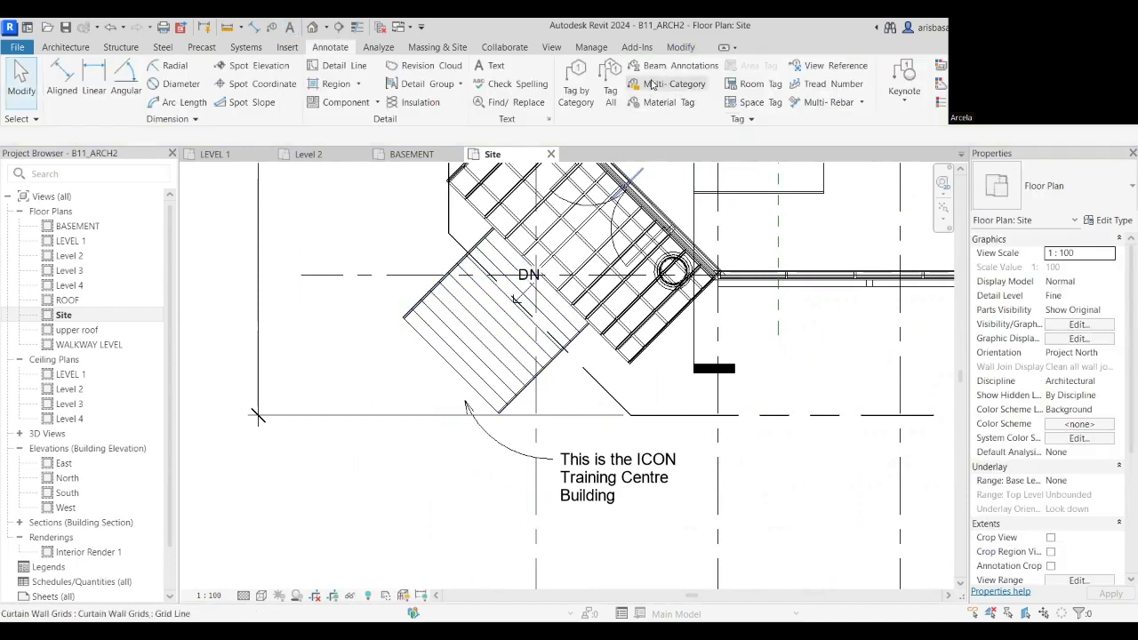
click(489, 68)
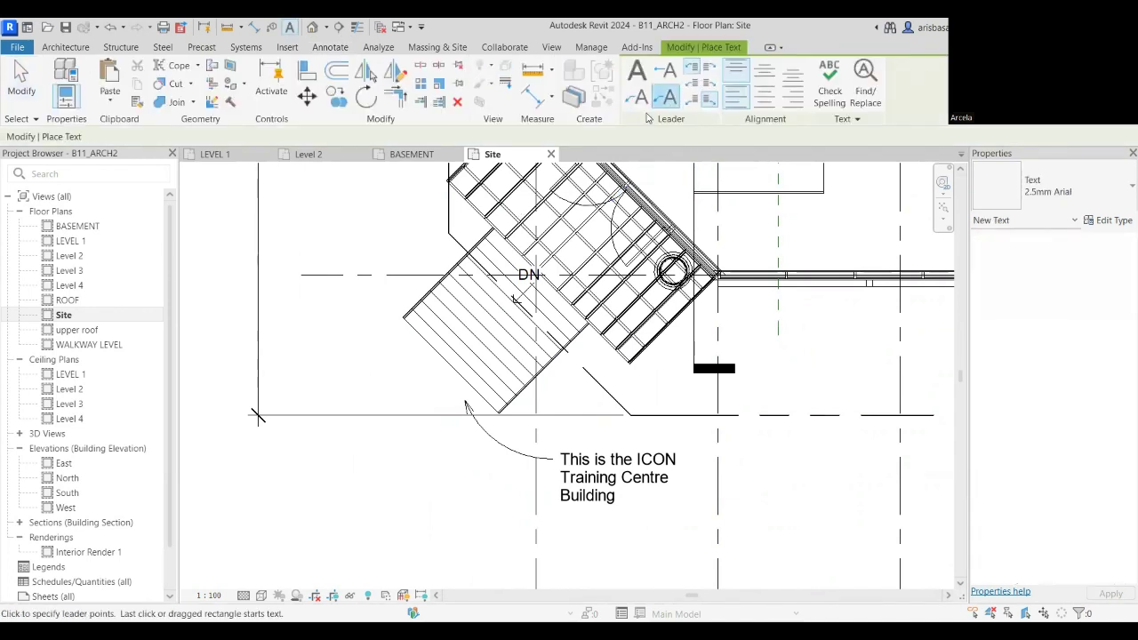
click(396, 386)
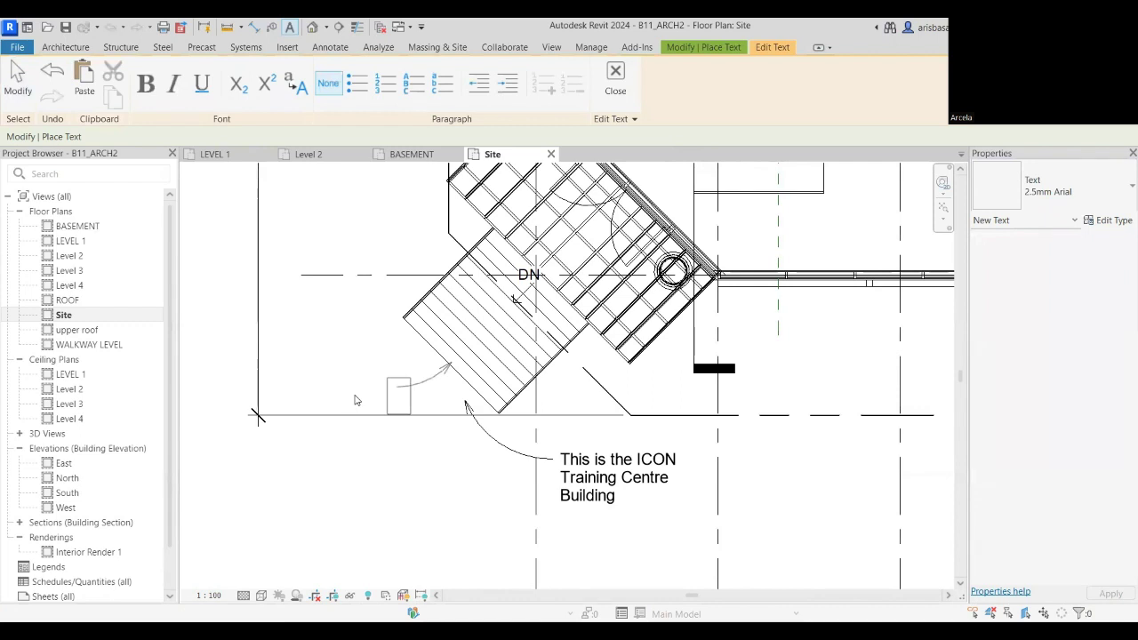
Enter ENTRANCE STAIRCASE on two lines, finish the note and end text placement.
text(ENTRANCE)
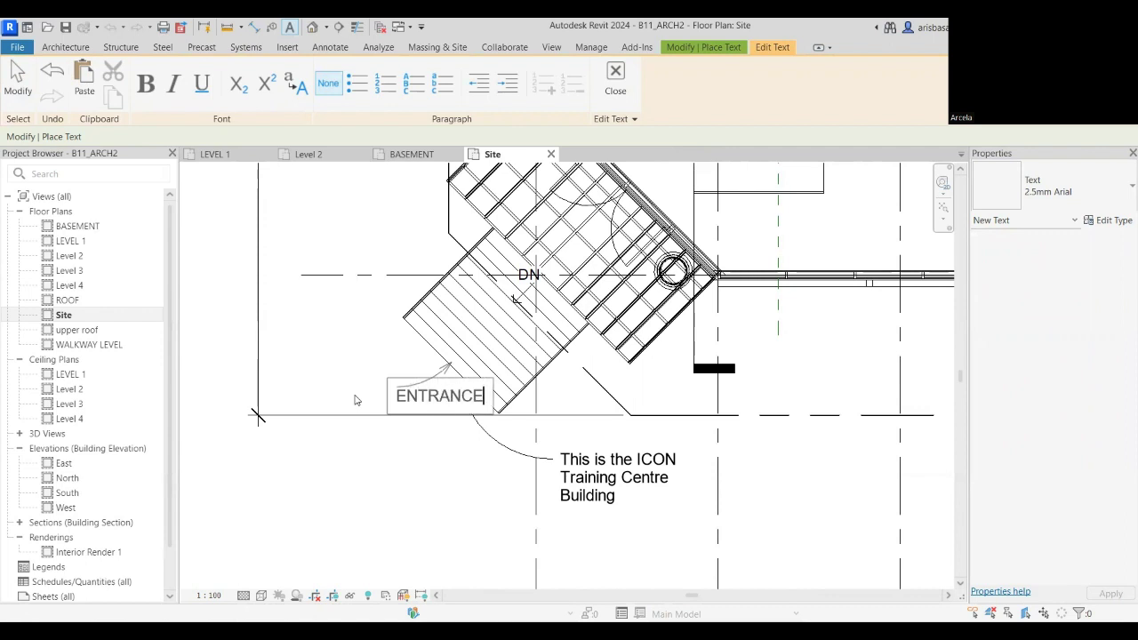
key(Return)
text(STAIRCASE)
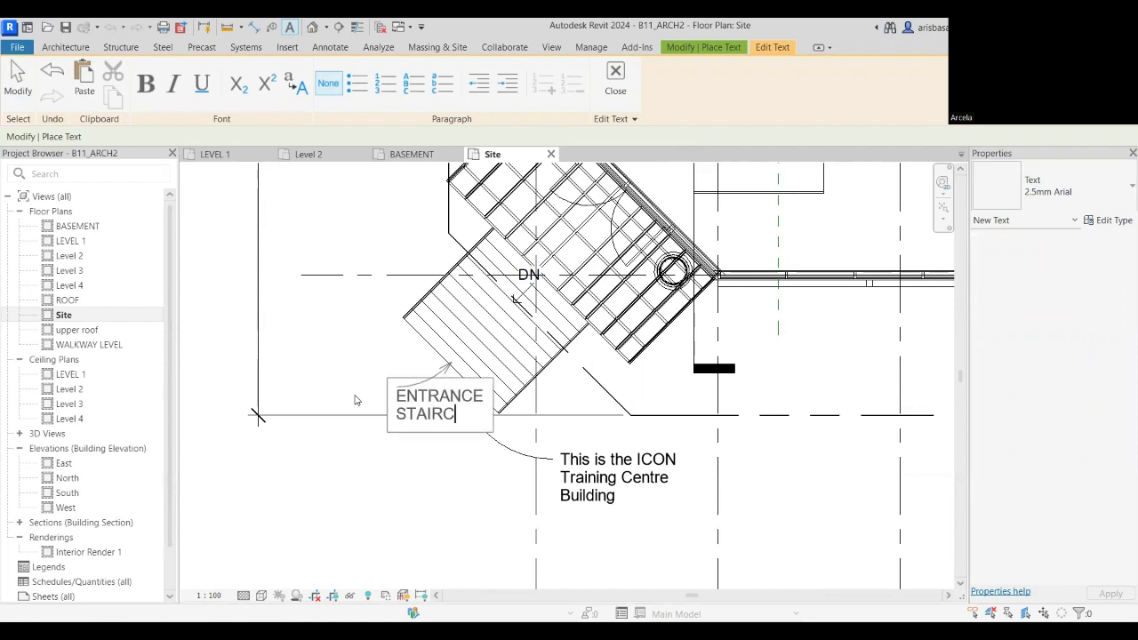
click(425, 512)
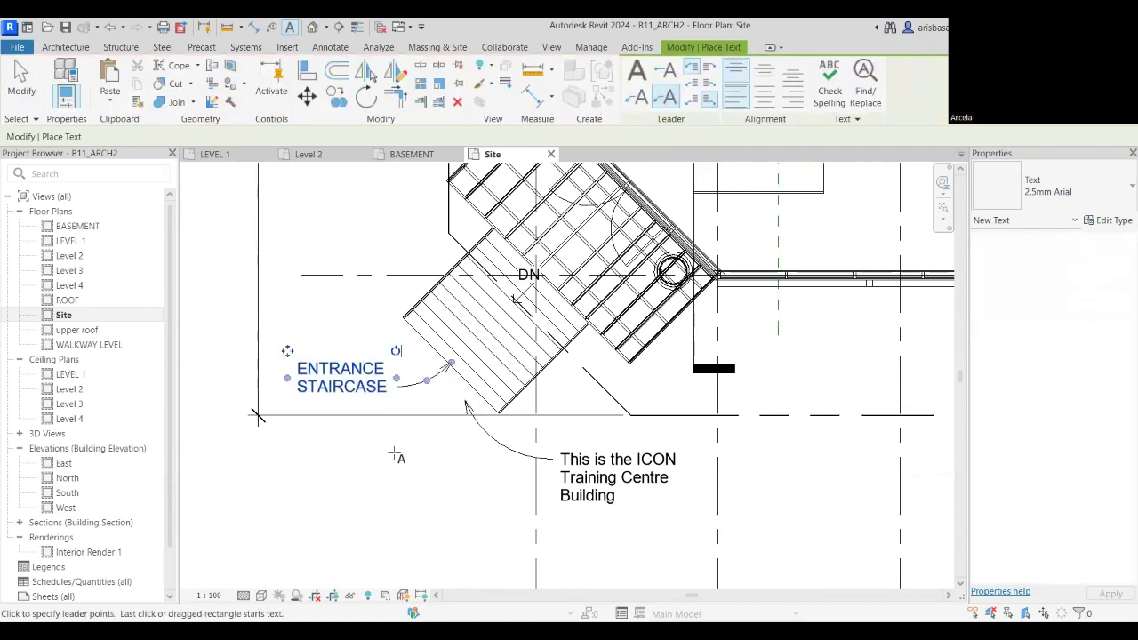
scroll(418, 422, down, 4)
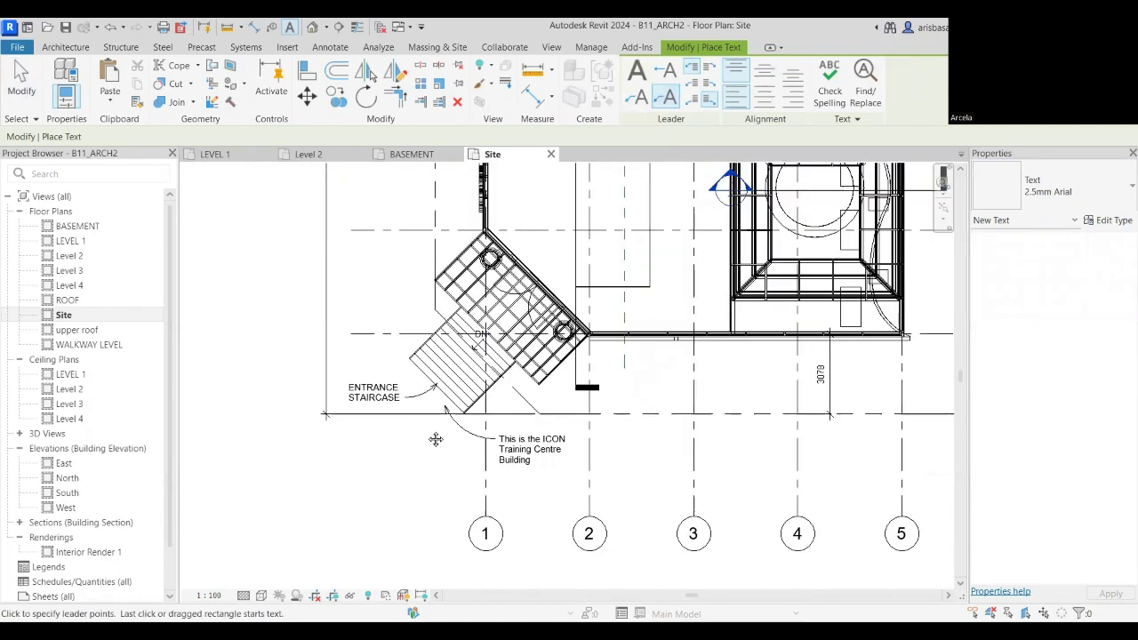
middle_drag(436, 437, 410, 496)
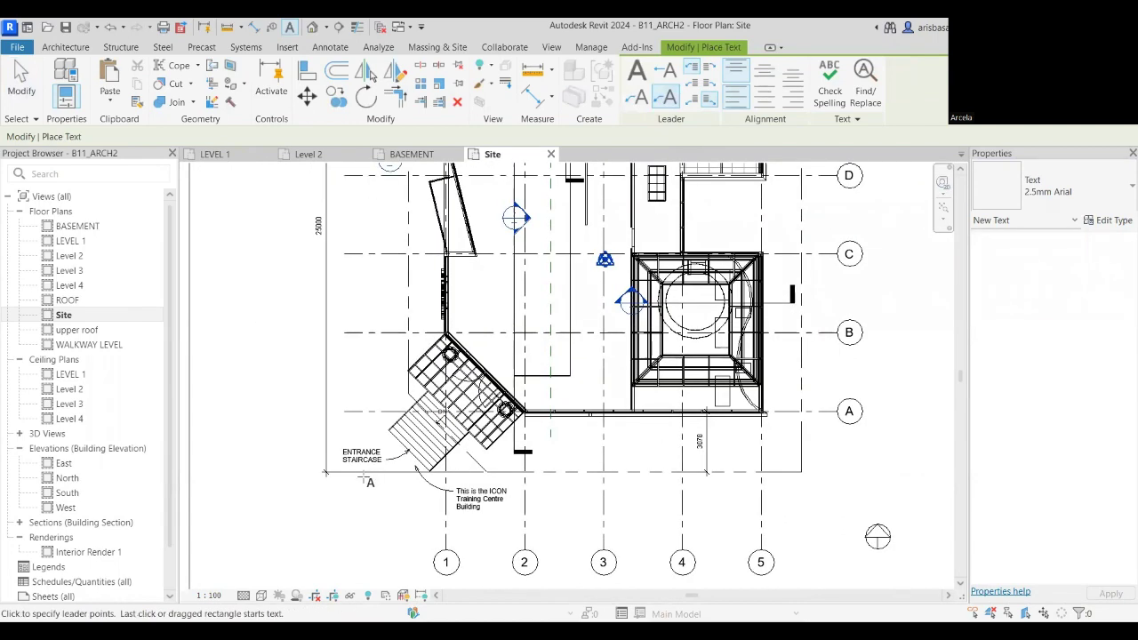
scroll(371, 462, up, 2)
scroll(371, 462, up, 1)
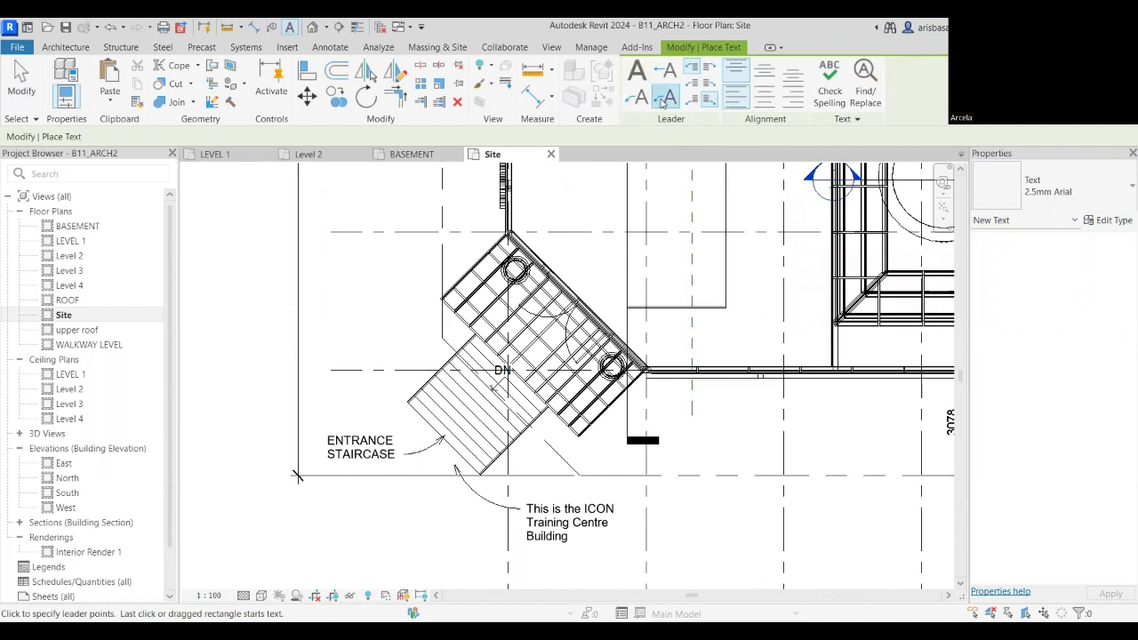
key(Escape)
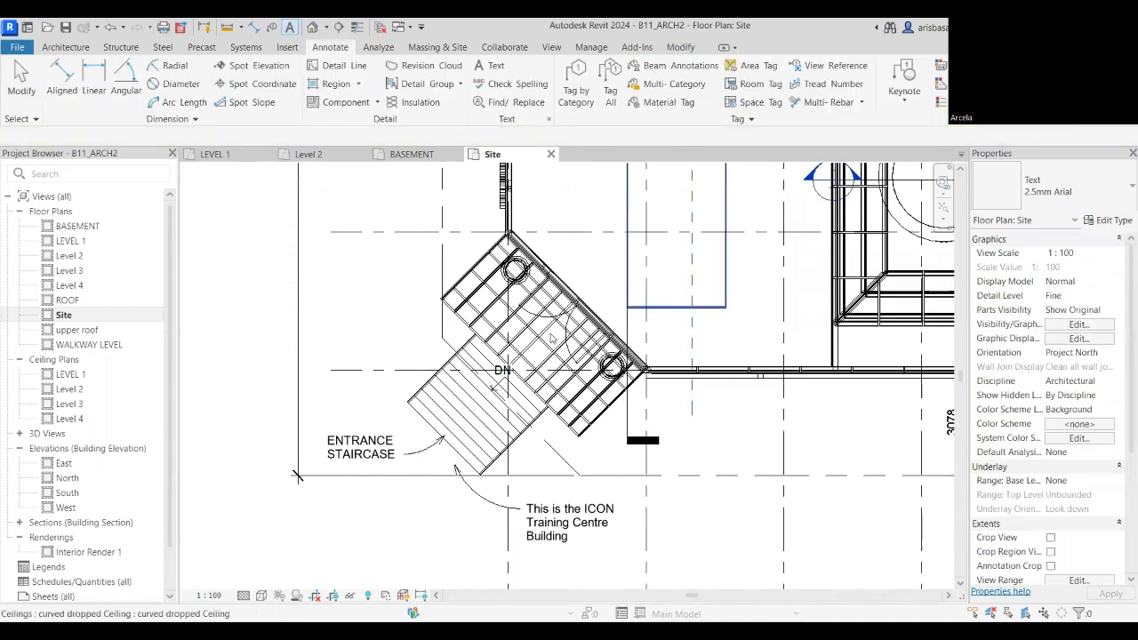
Deselect the ENTRANCE STAIRCASE note, pan across the Site plan, and pick LEVEL 1 in the Project Browser.
click(364, 464)
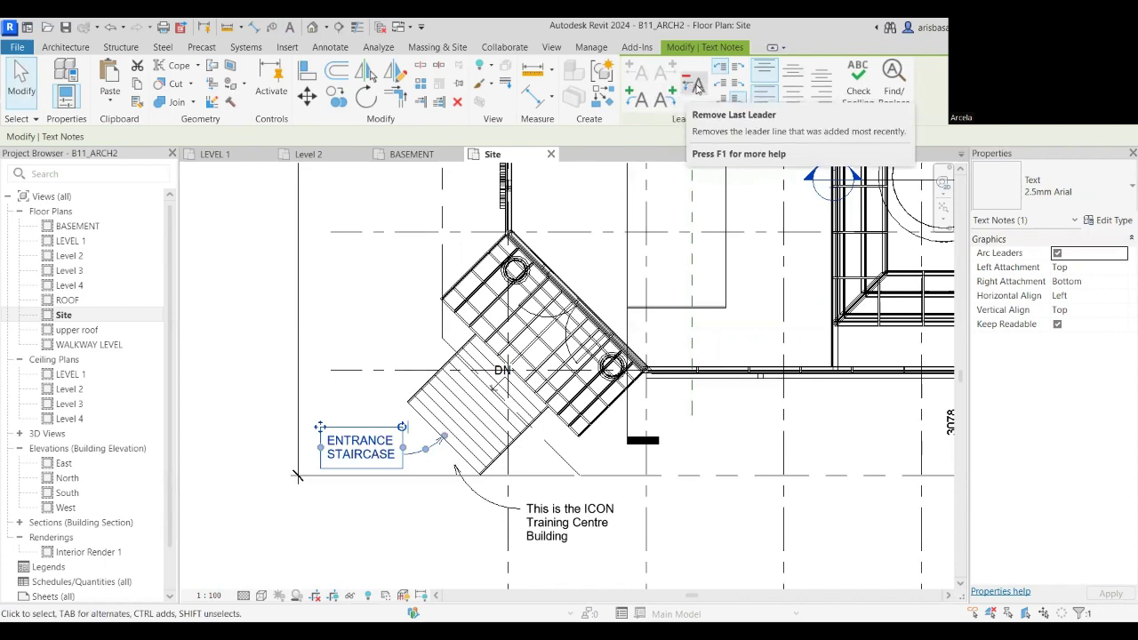
scroll(650, 232, down, 4)
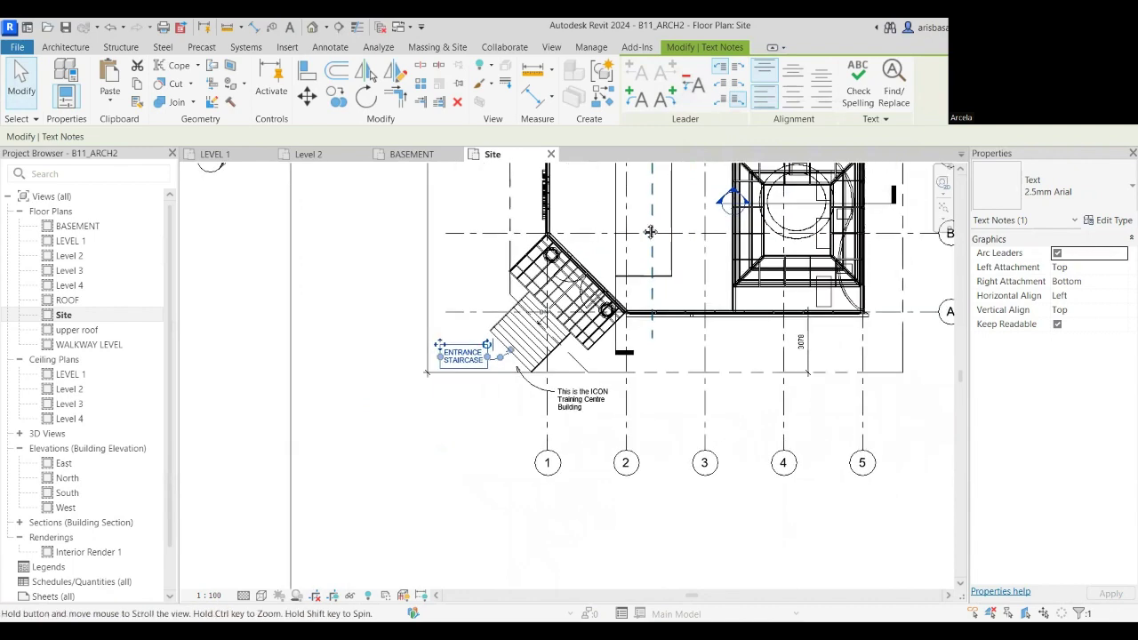
middle_drag(650, 232, 587, 299)
click(595, 290)
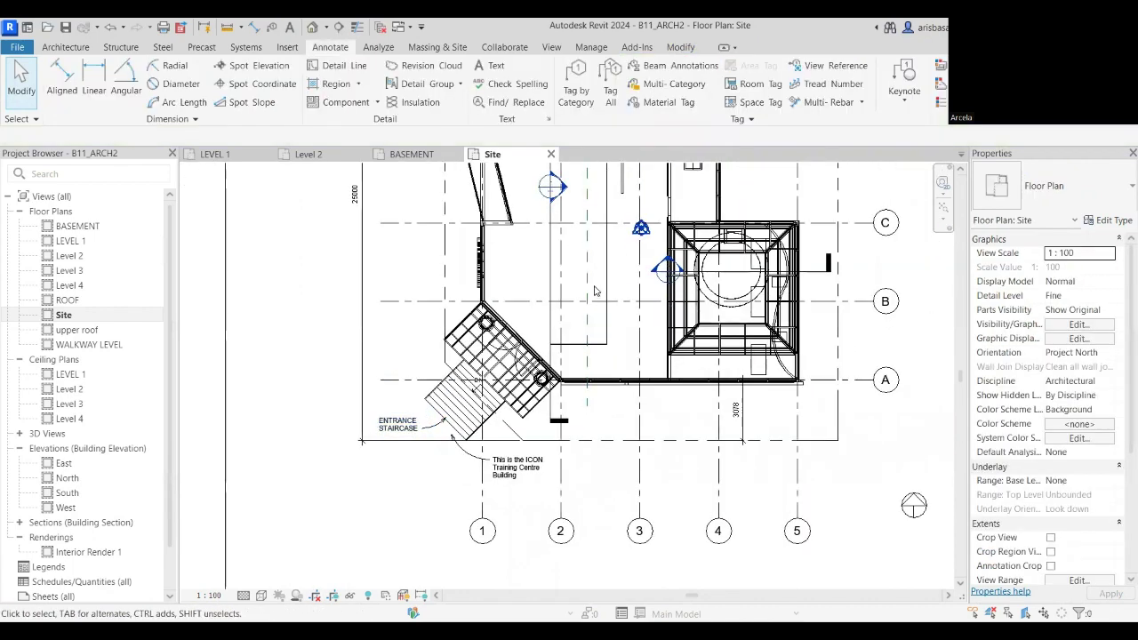
middle_drag(583, 363, 559, 481)
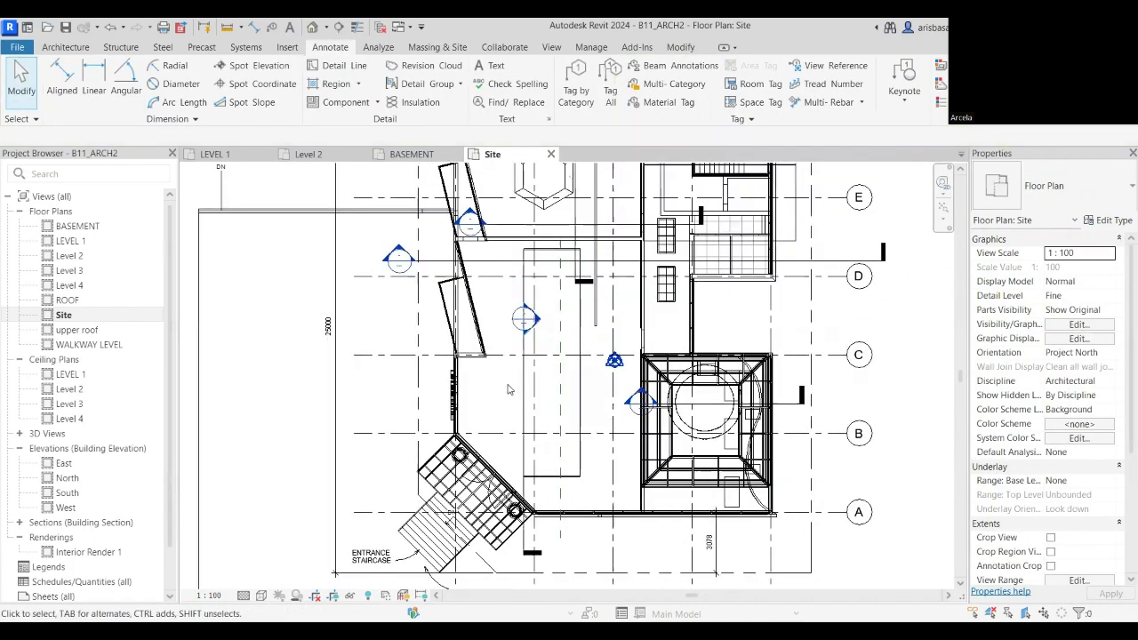
scroll(509, 394, up, 1)
scroll(507, 395, down, 2)
middle_drag(508, 396, 463, 441)
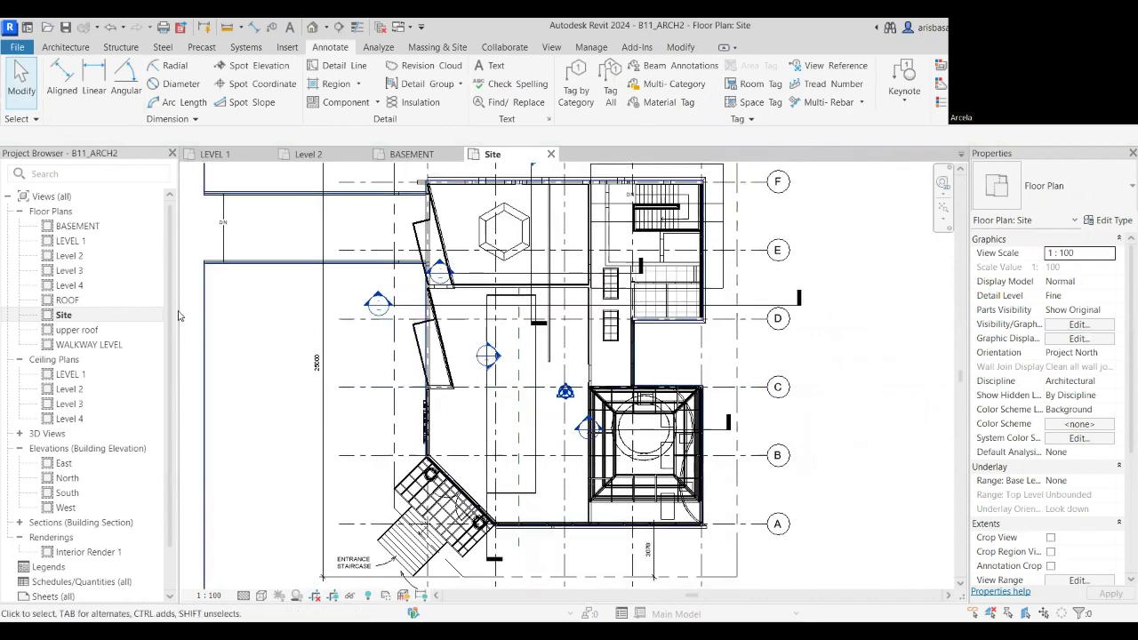
click(78, 243)
Open and frame the LEVEL 1 floor plan, then launch Tag All Not Tagged.
double_click(78, 242)
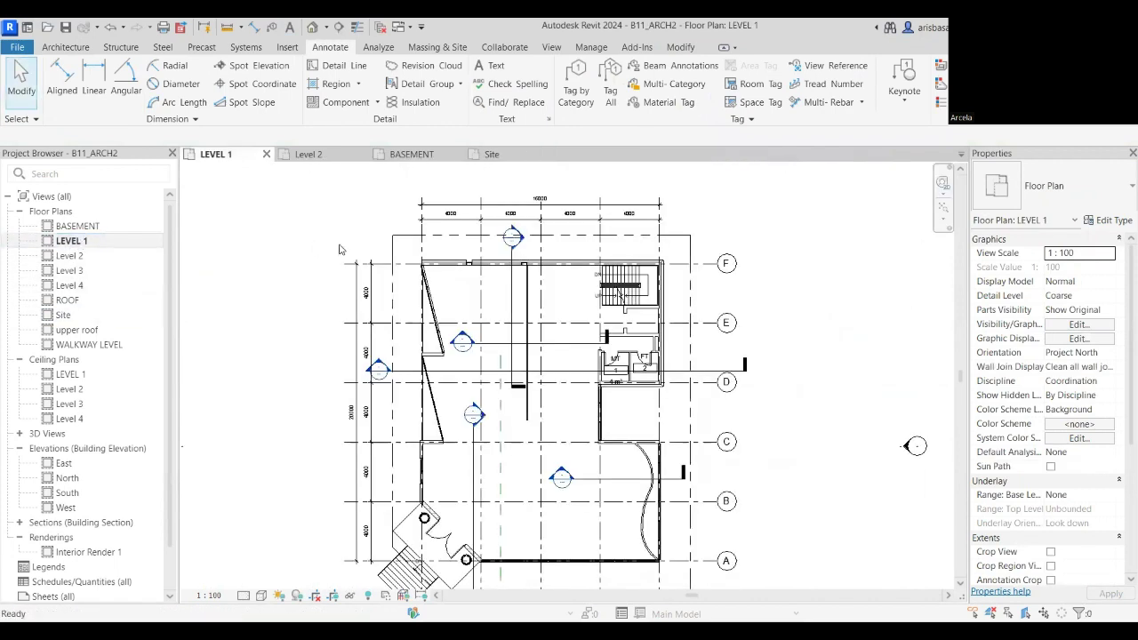
middle_drag(495, 479, 458, 450)
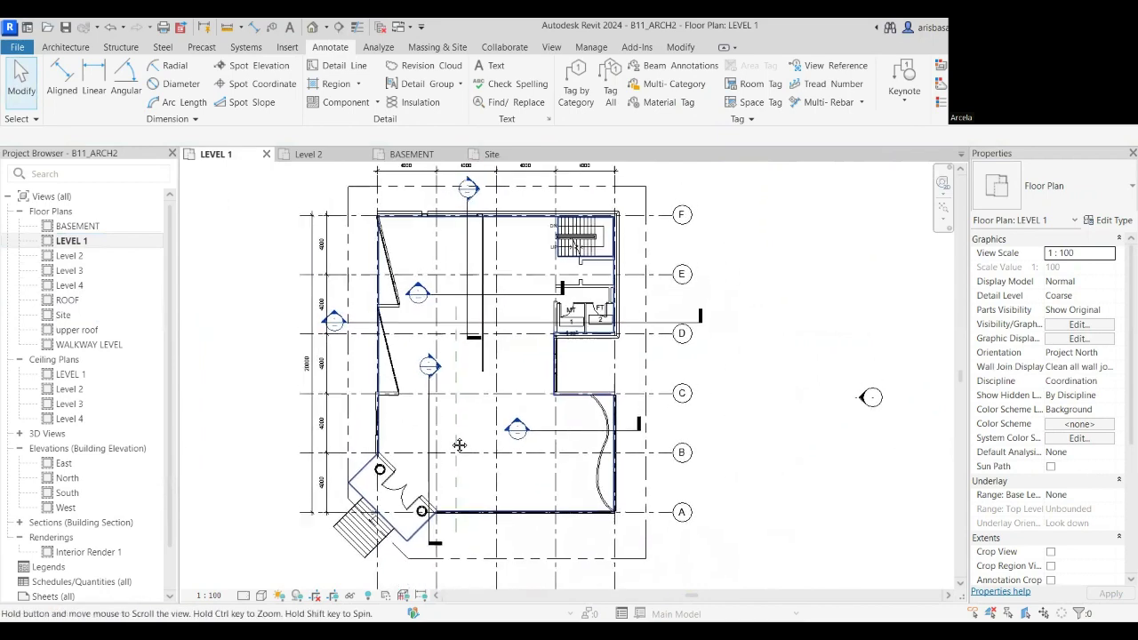
scroll(470, 399, up, 1)
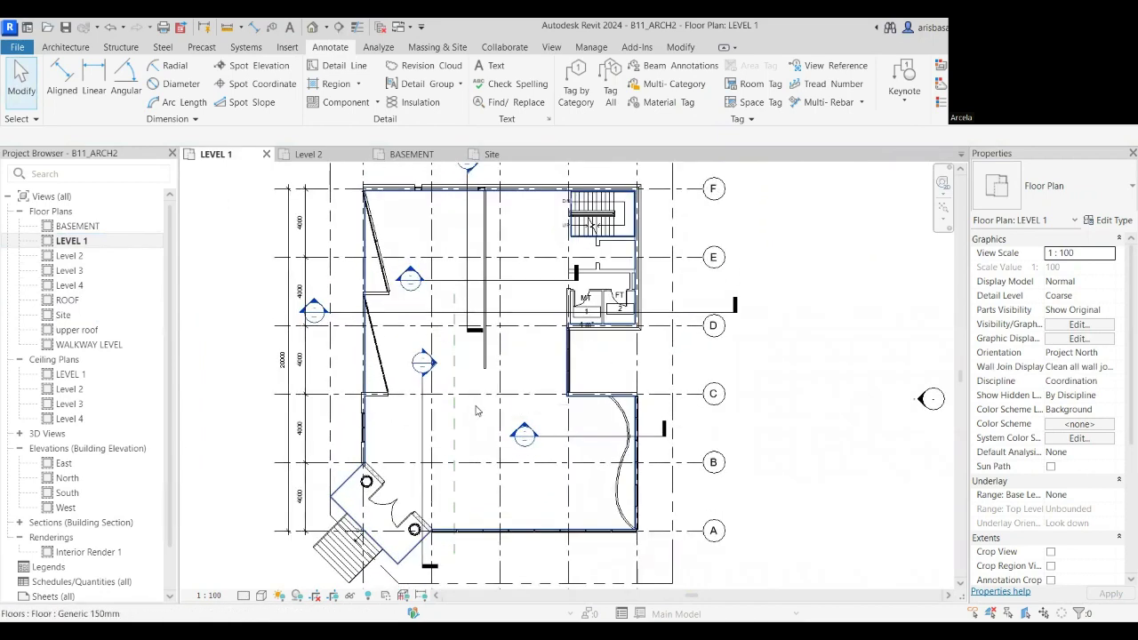
middle_drag(476, 410, 487, 439)
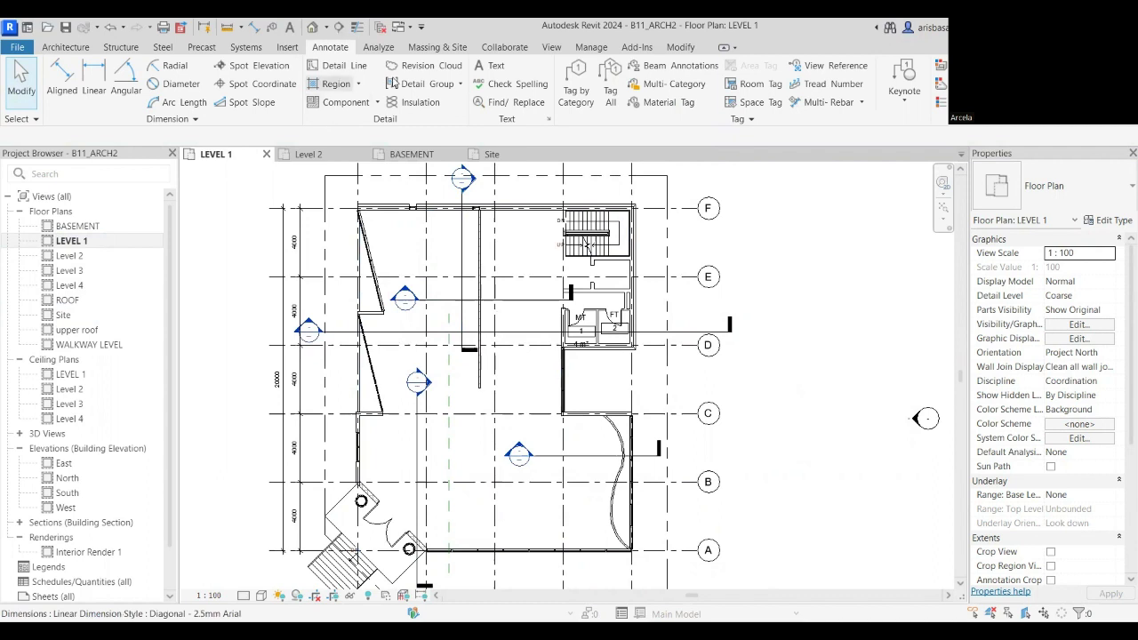
click(611, 92)
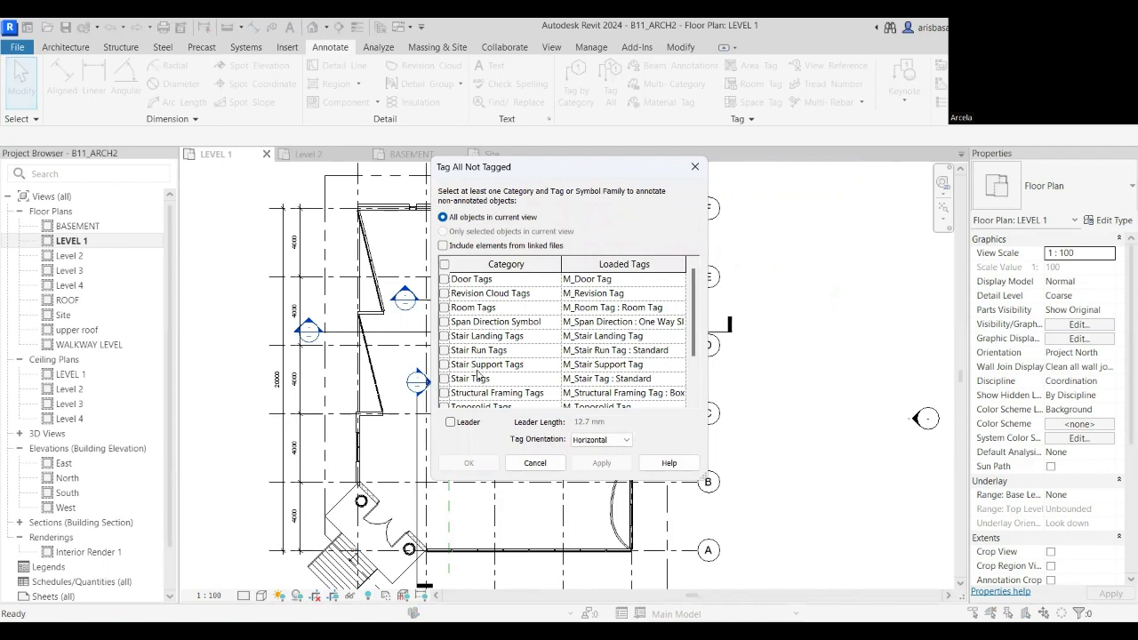
Select Door, Wall and Window Tags in Tag All Not Tagged, then apply and confirm.
click(445, 279)
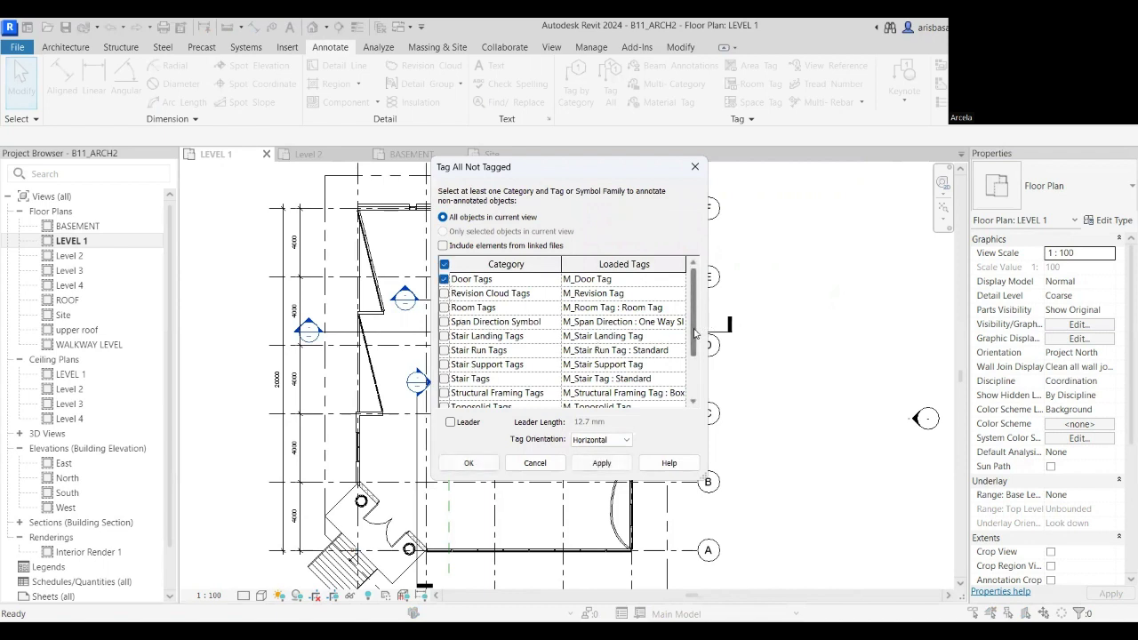
drag(694, 334, 693, 376)
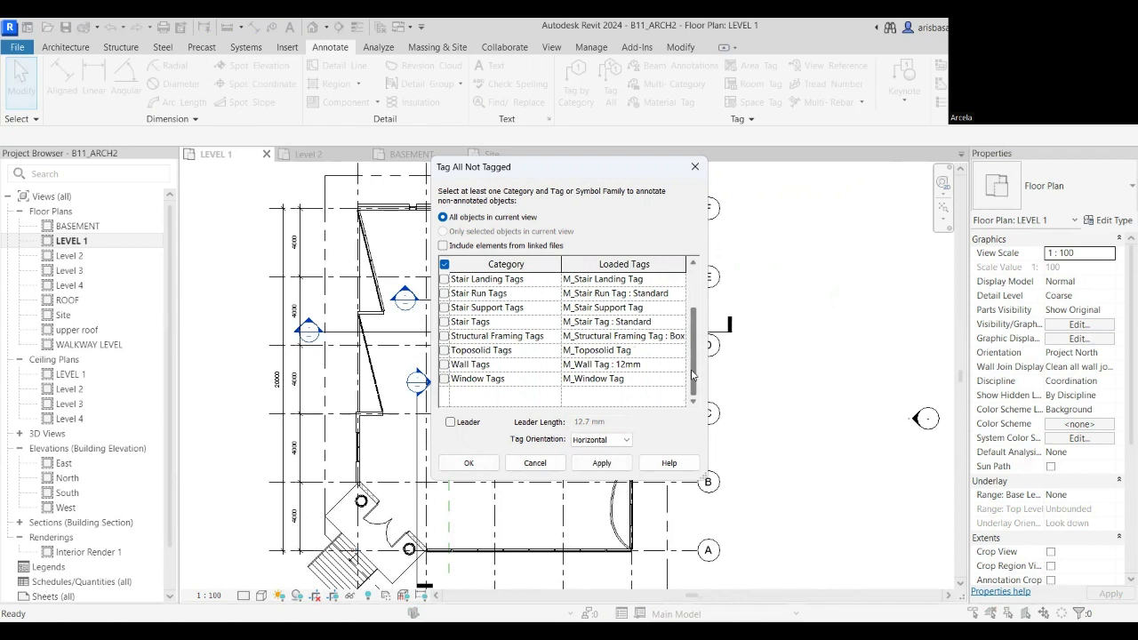
click(444, 365)
click(444, 379)
click(602, 463)
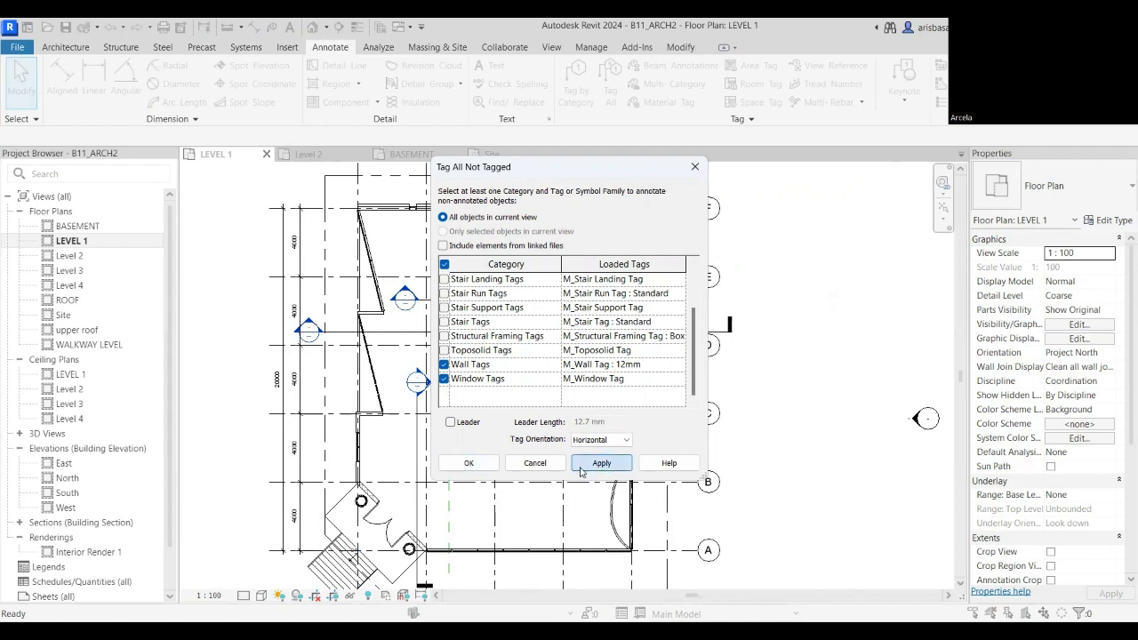
click(469, 463)
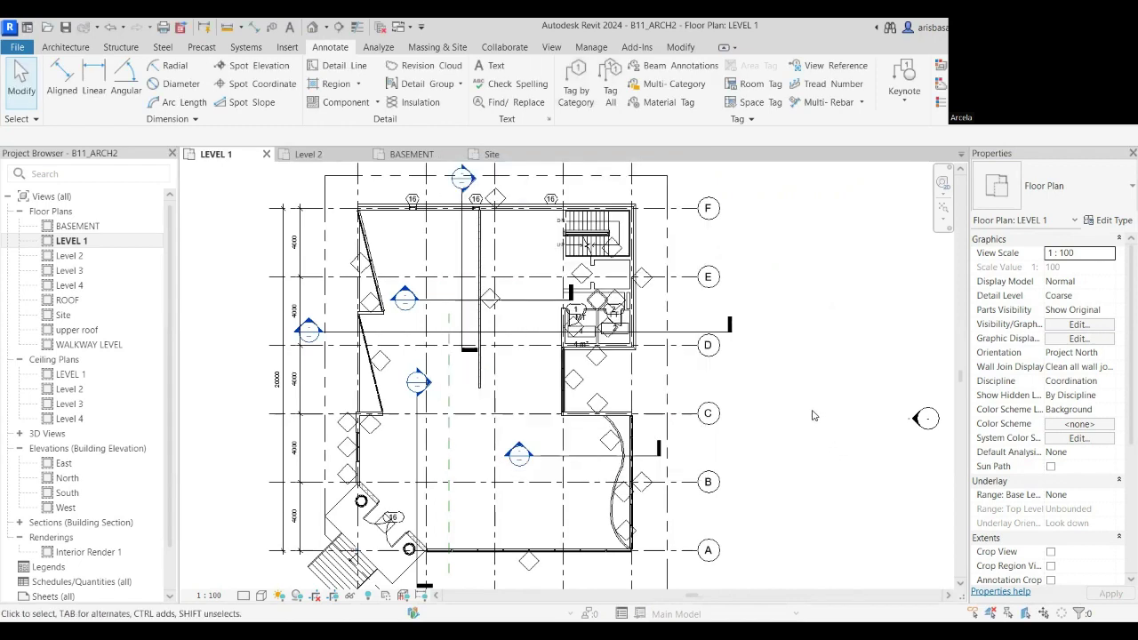
Move door tag 16 clear of its door near the stair.
middle_drag(797, 442, 844, 376)
scroll(444, 444, up, 5)
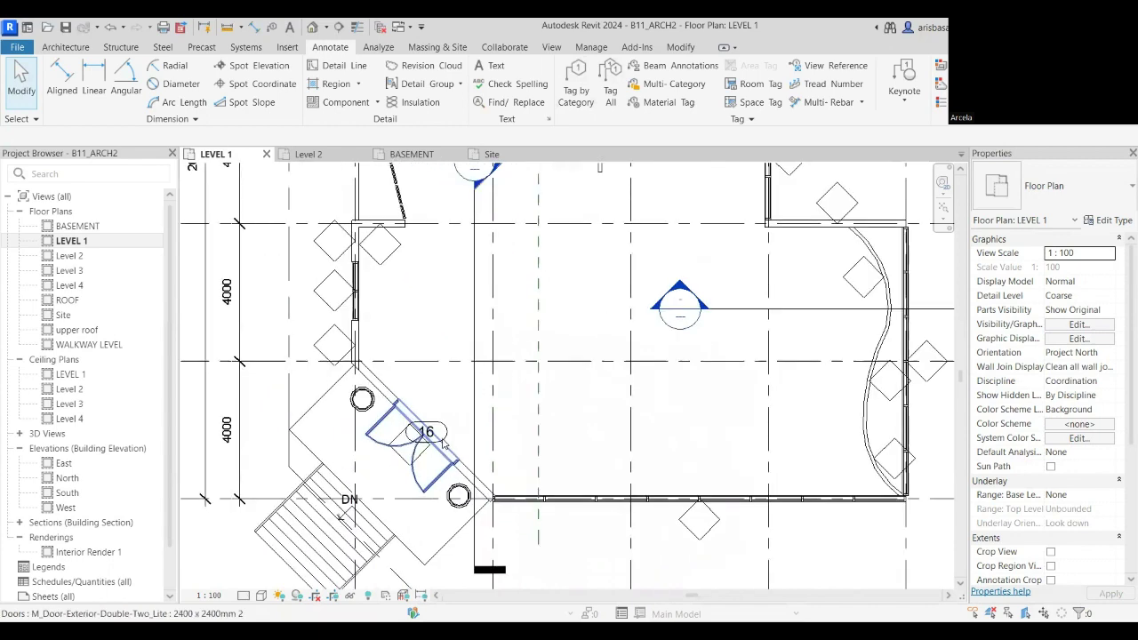
scroll(445, 445, up, 2)
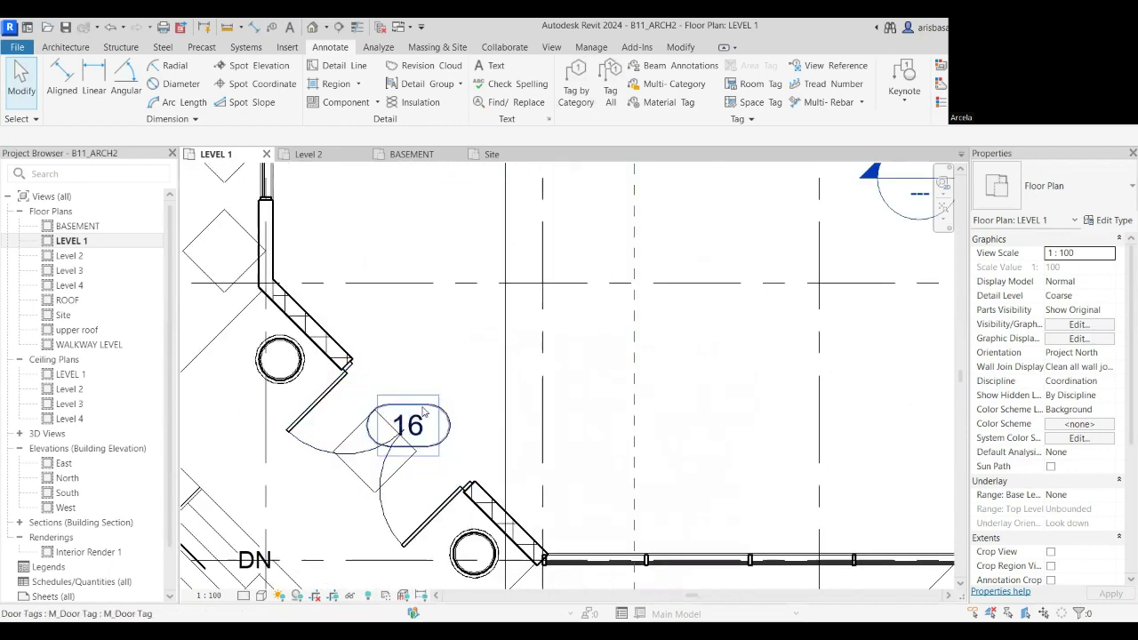
click(408, 434)
drag(408, 449, 447, 412)
scroll(447, 415, down, 2)
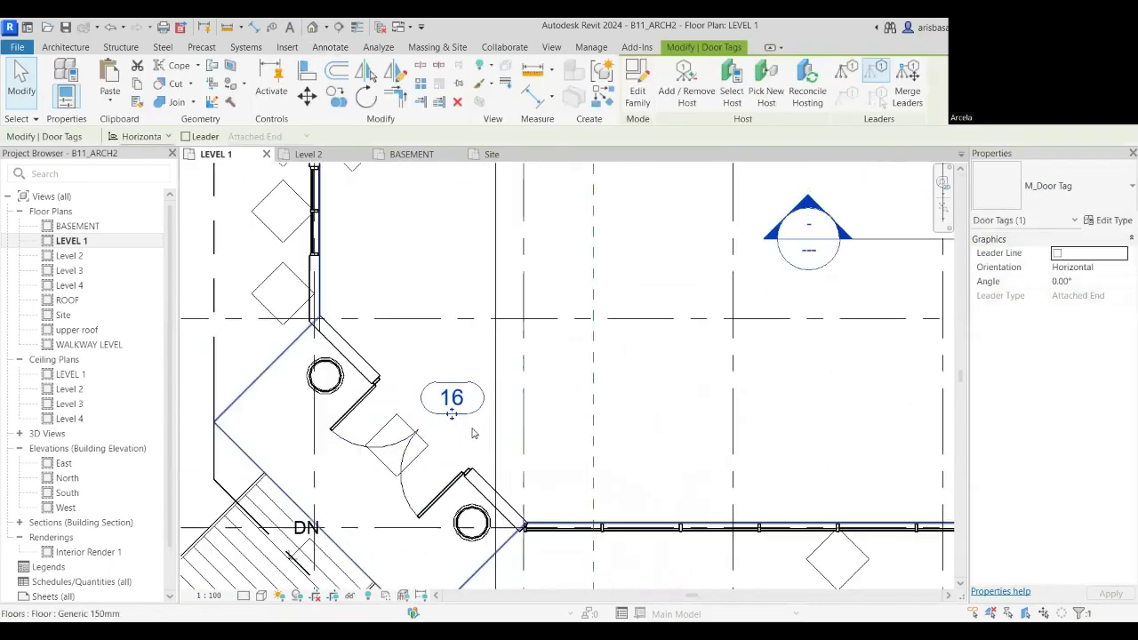
middle_drag(447, 414, 551, 460)
Select the short wall and begin entering a Mark value in its properties.
click(405, 351)
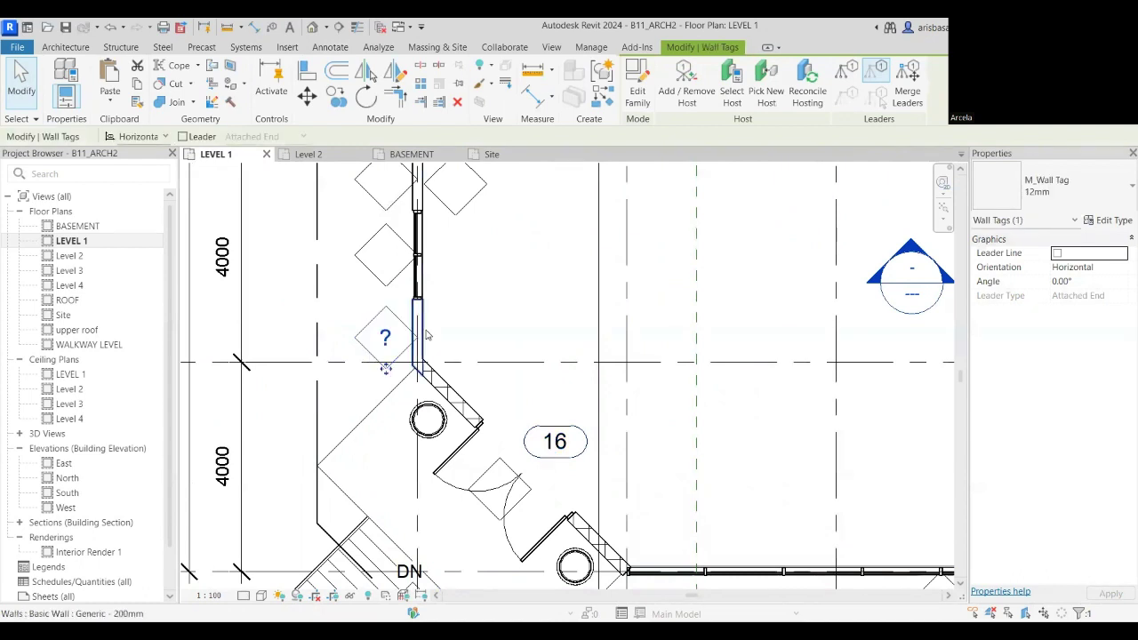
click(433, 323)
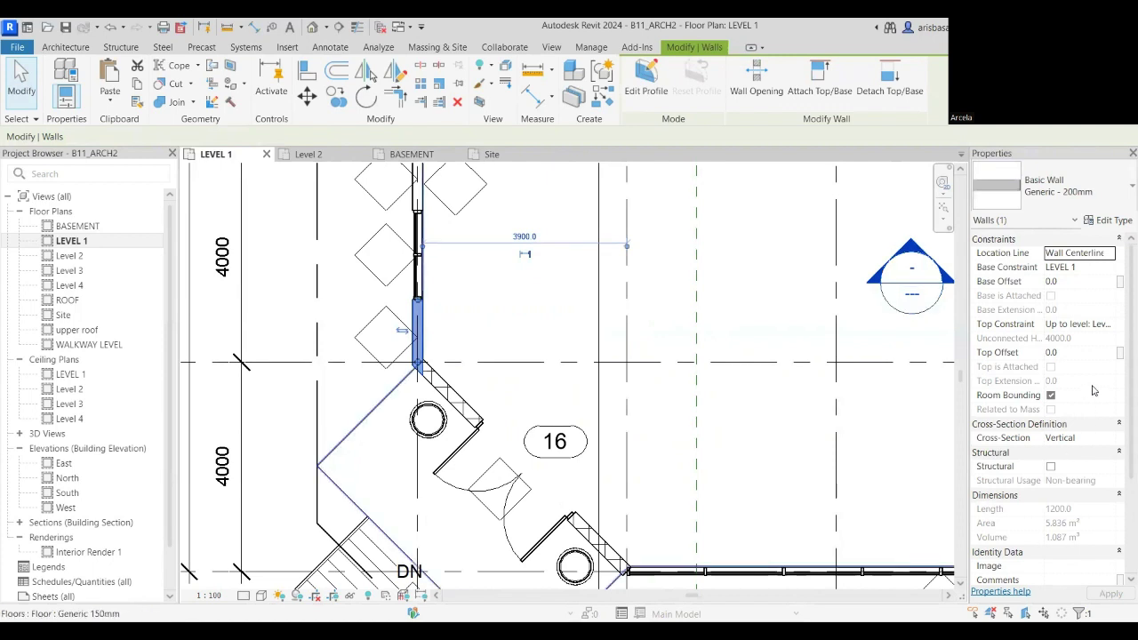
scroll(1094, 390, down, 5)
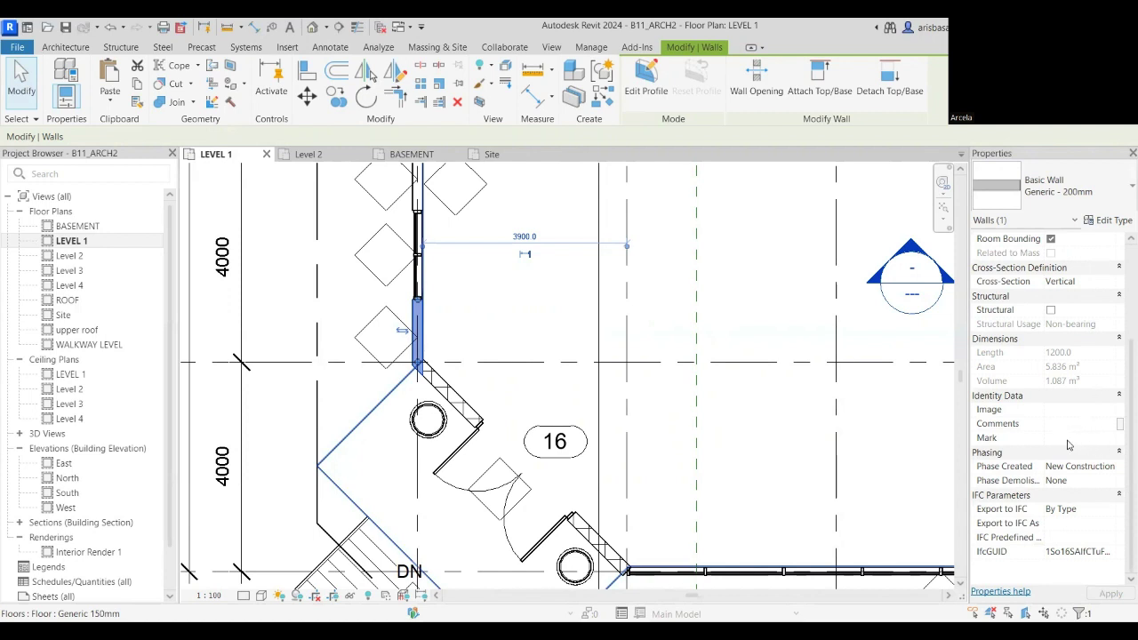
click(1068, 438)
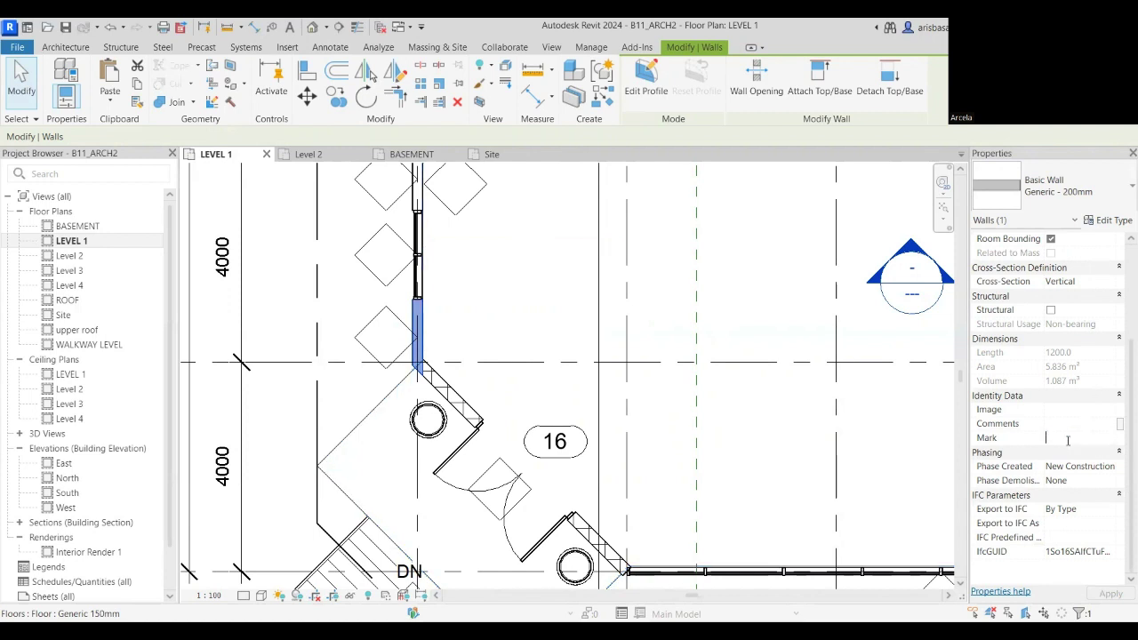
text(w)
click(702, 332)
scroll(703, 399, down, 2)
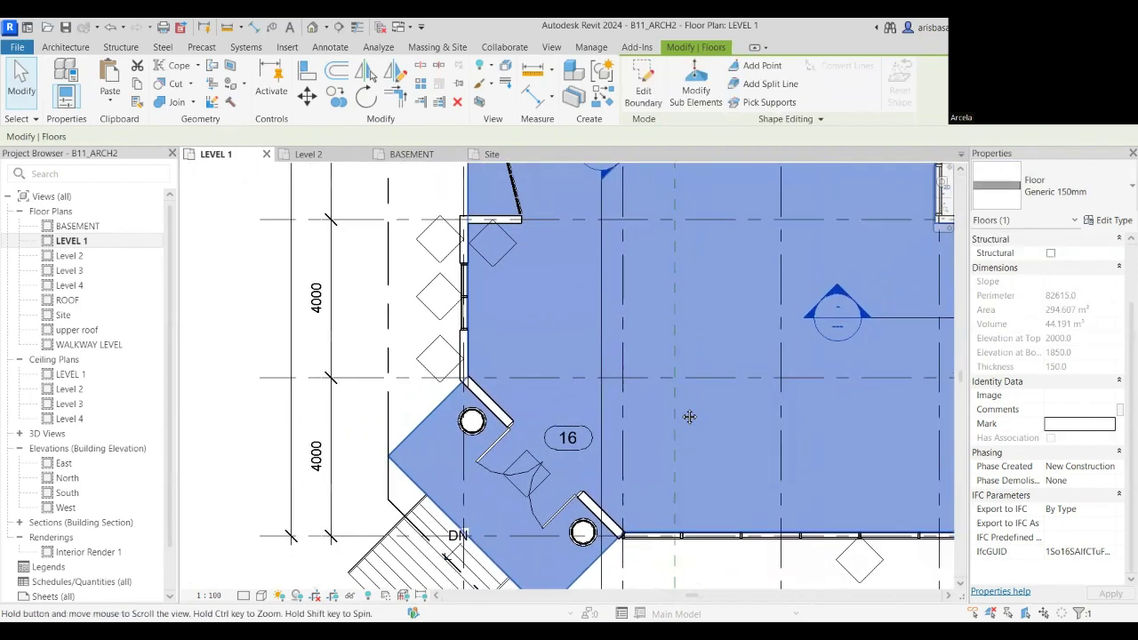
Relabel the short wall's tag W-1 and accept the type parameter change.
click(356, 361)
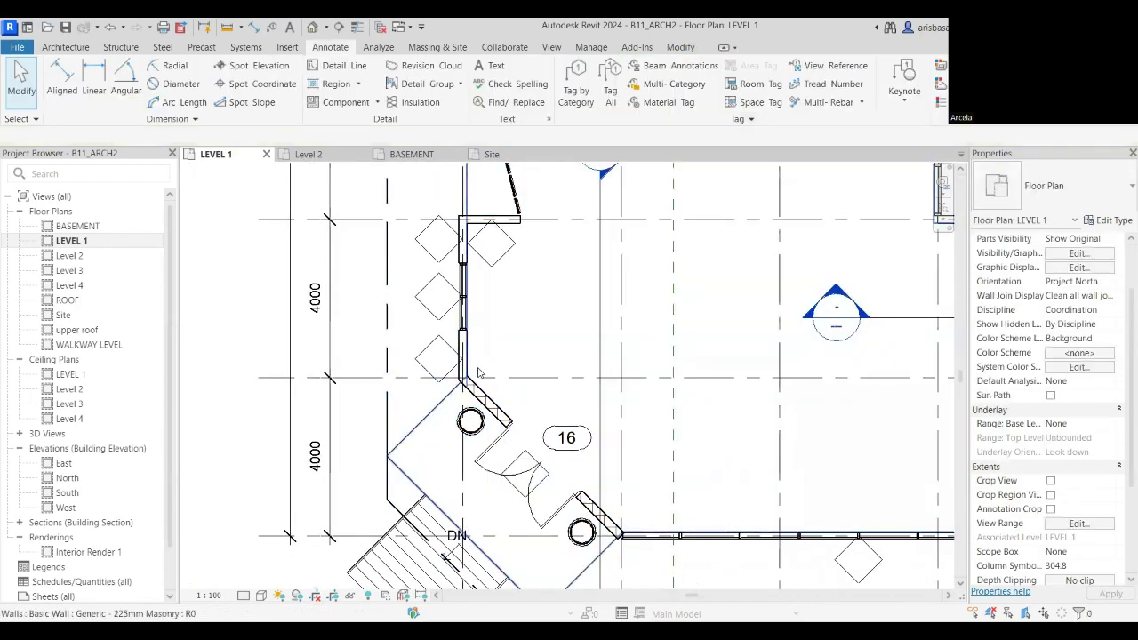
click(464, 356)
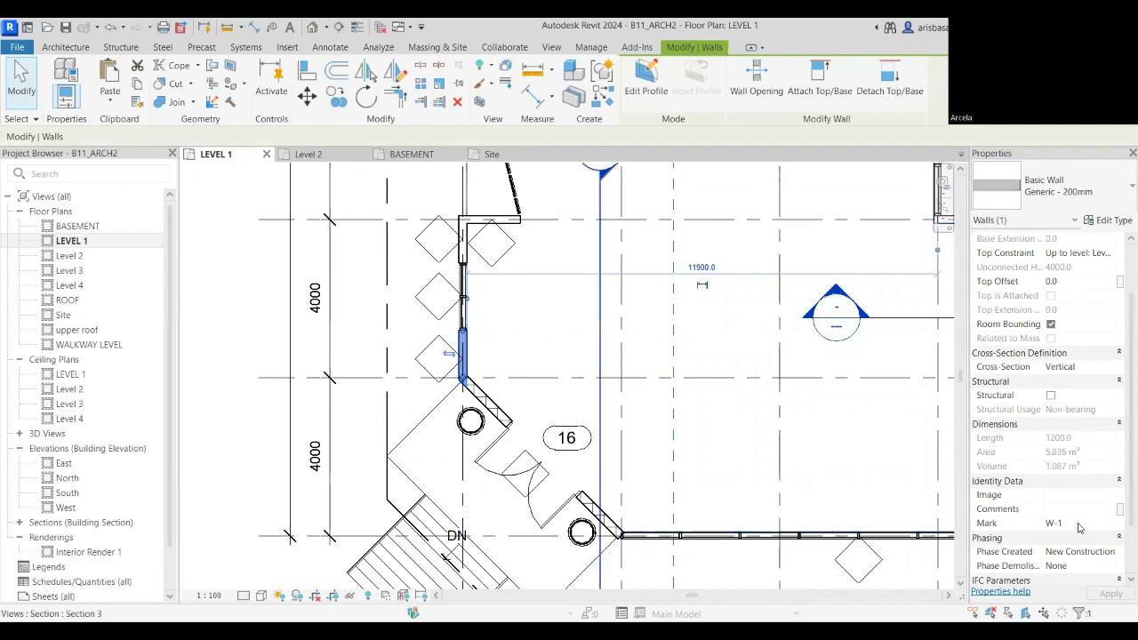
click(439, 360)
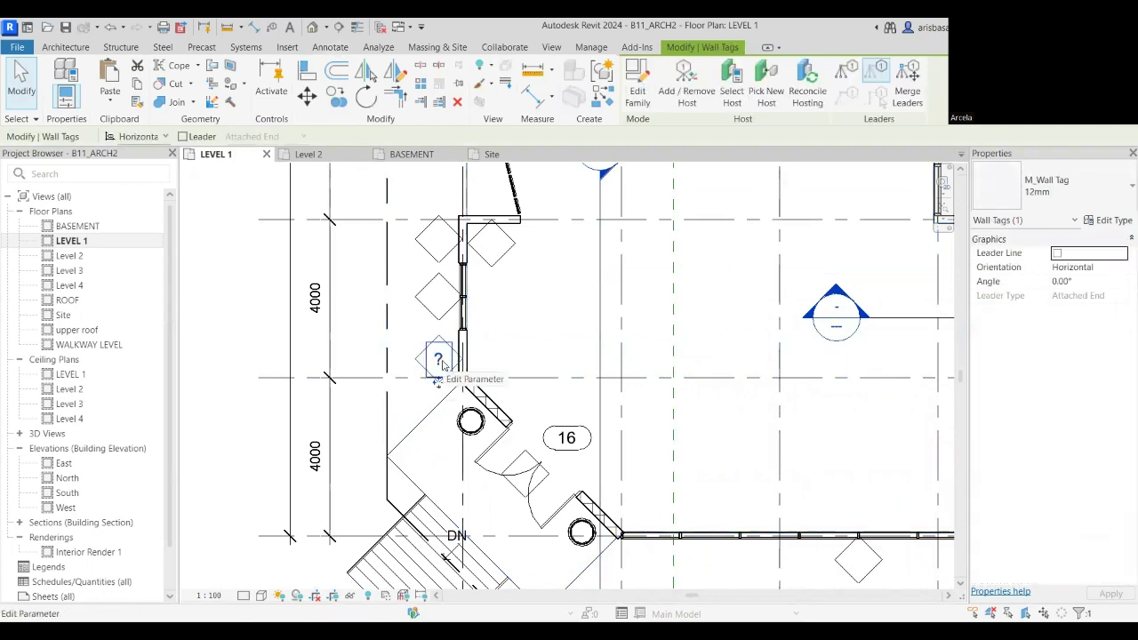
click(441, 361)
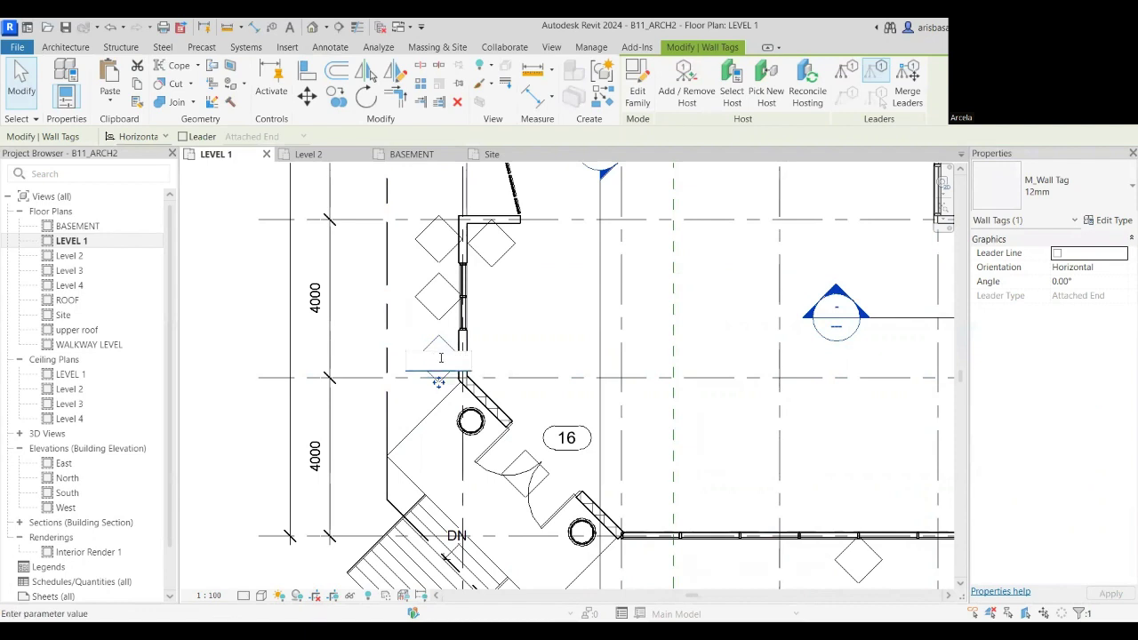
text(W-1)
click(247, 321)
key(Return)
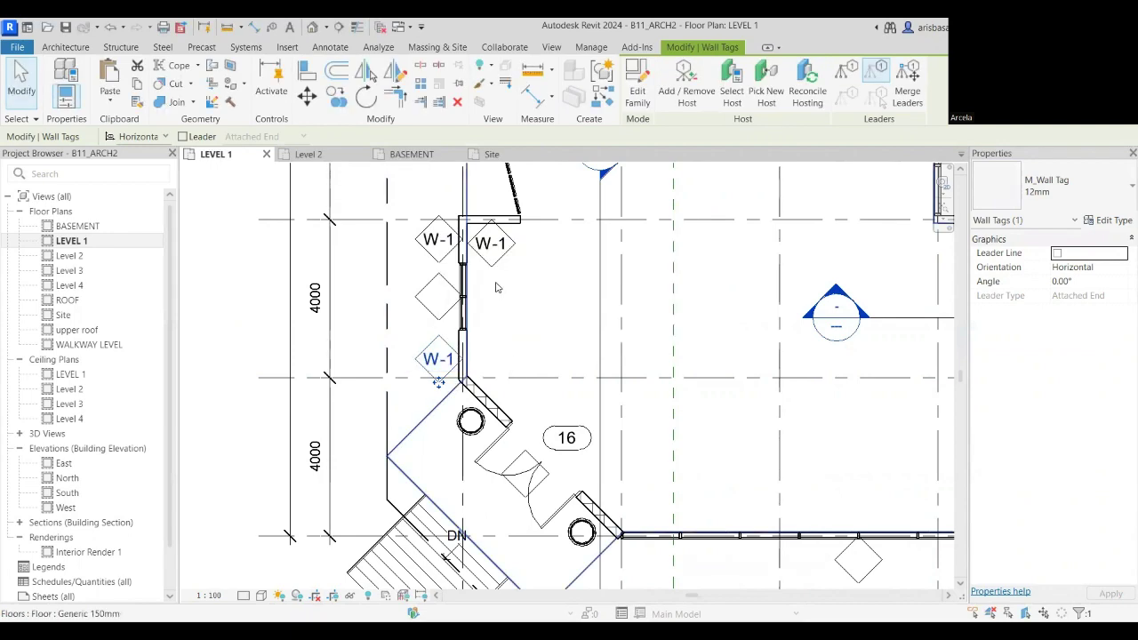
scroll(495, 284, down, 5)
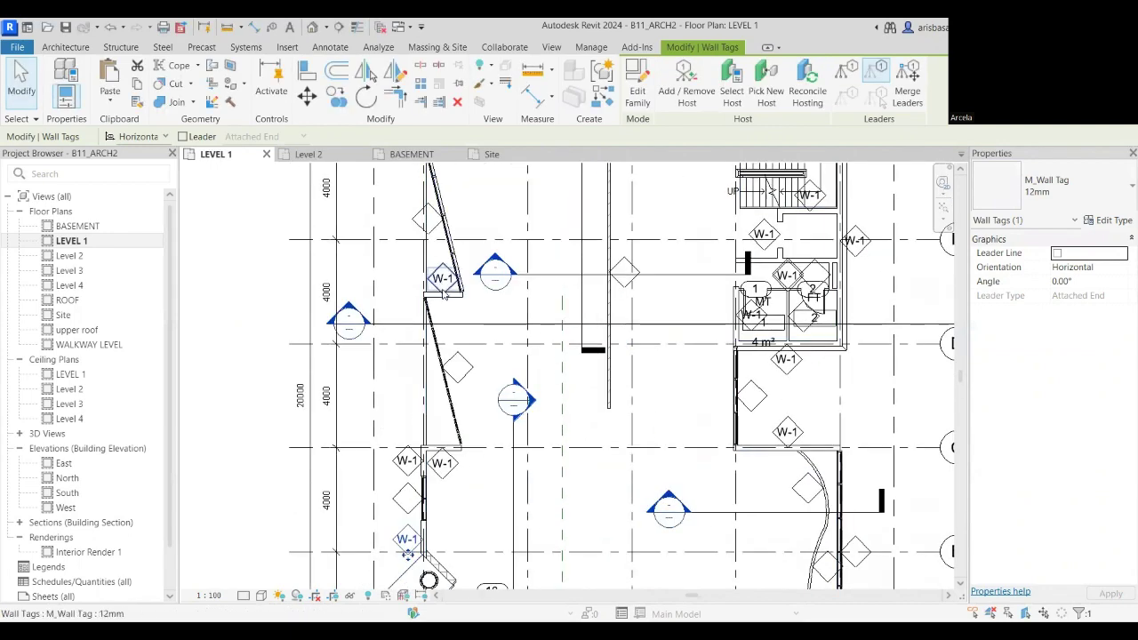
Relabel the sloped wall's tag G-1 and accept the type parameter change.
scroll(454, 293, up, 4)
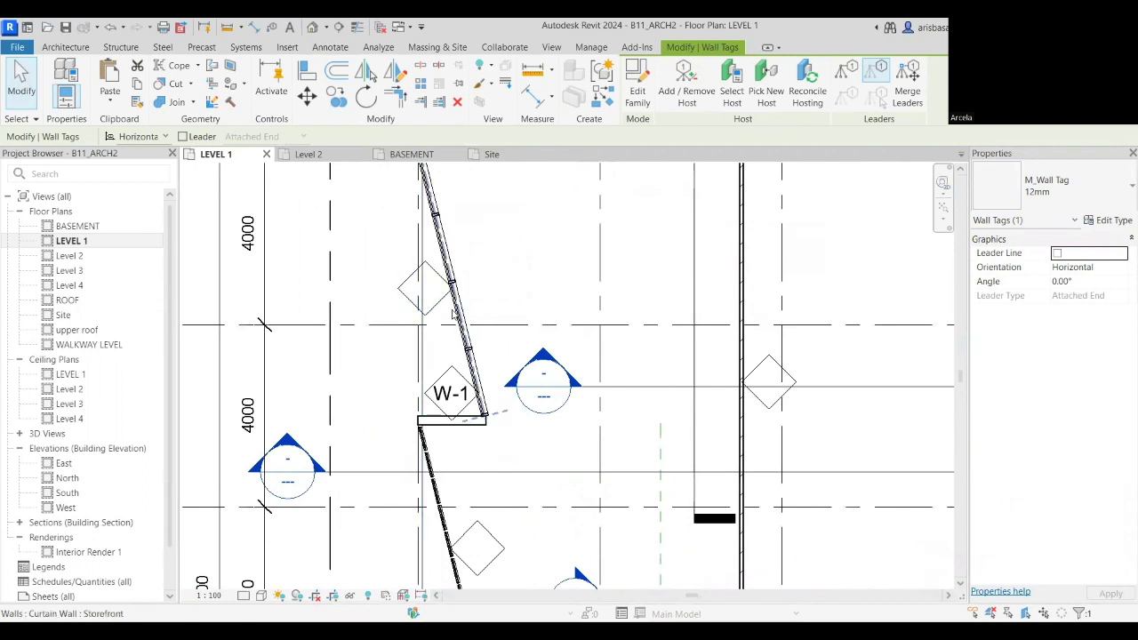
click(436, 305)
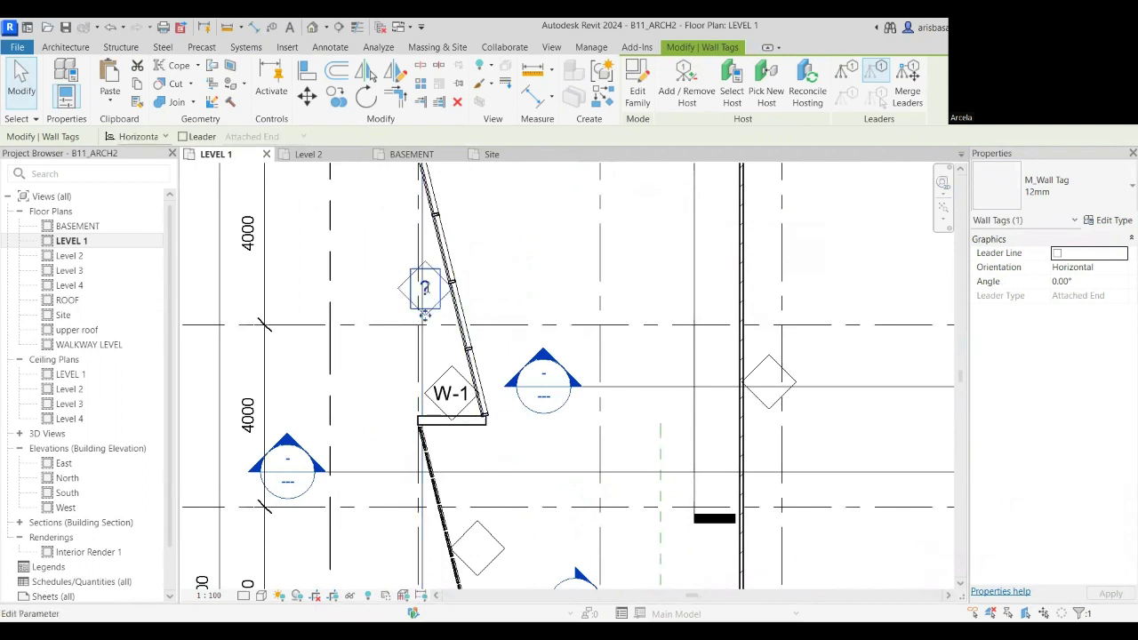
click(425, 289)
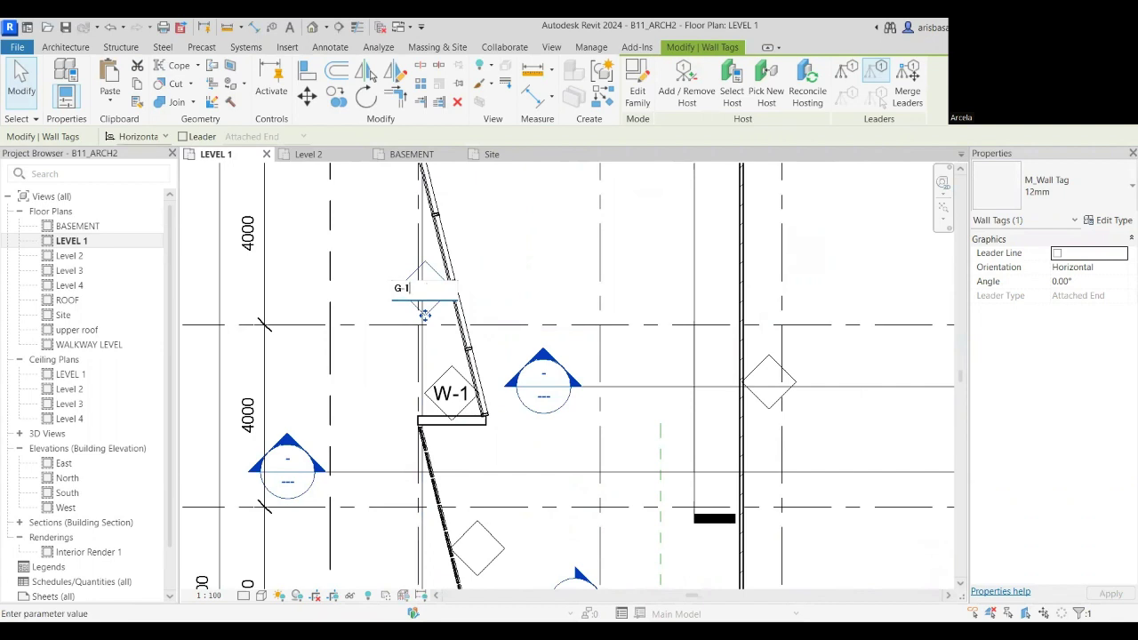
click(358, 247)
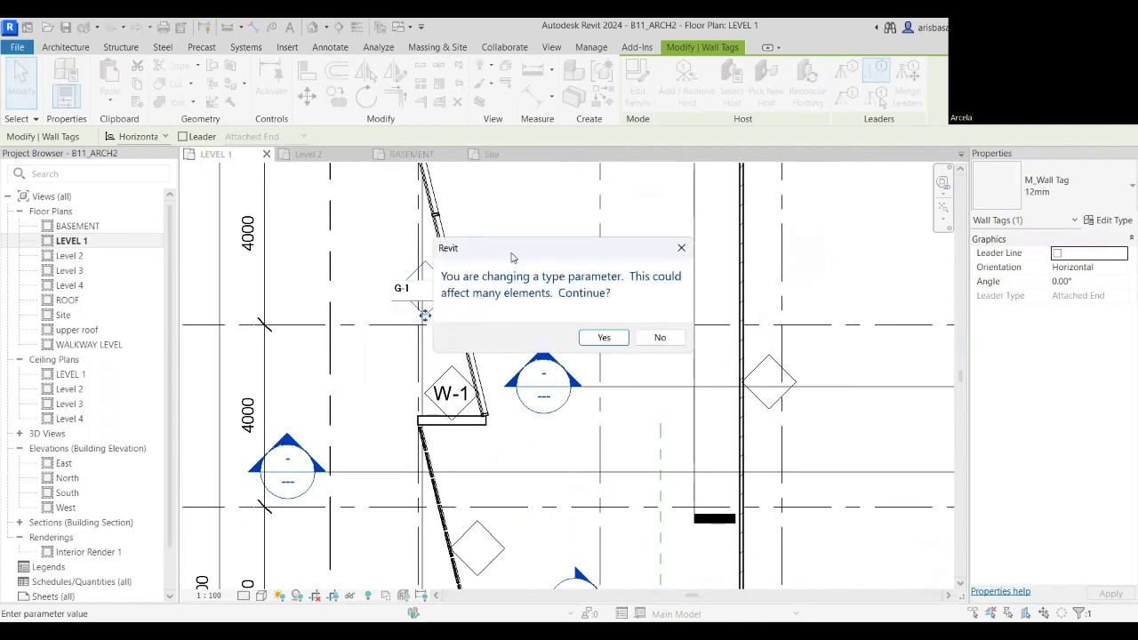
click(603, 338)
scroll(474, 411, down, 5)
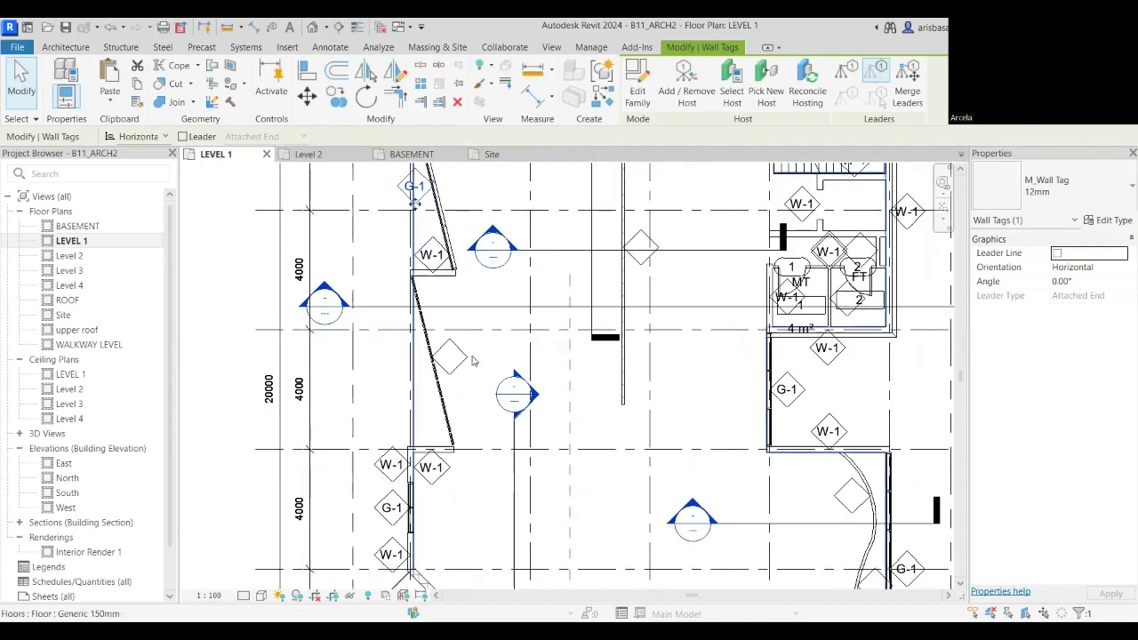
scroll(458, 418, up, 4)
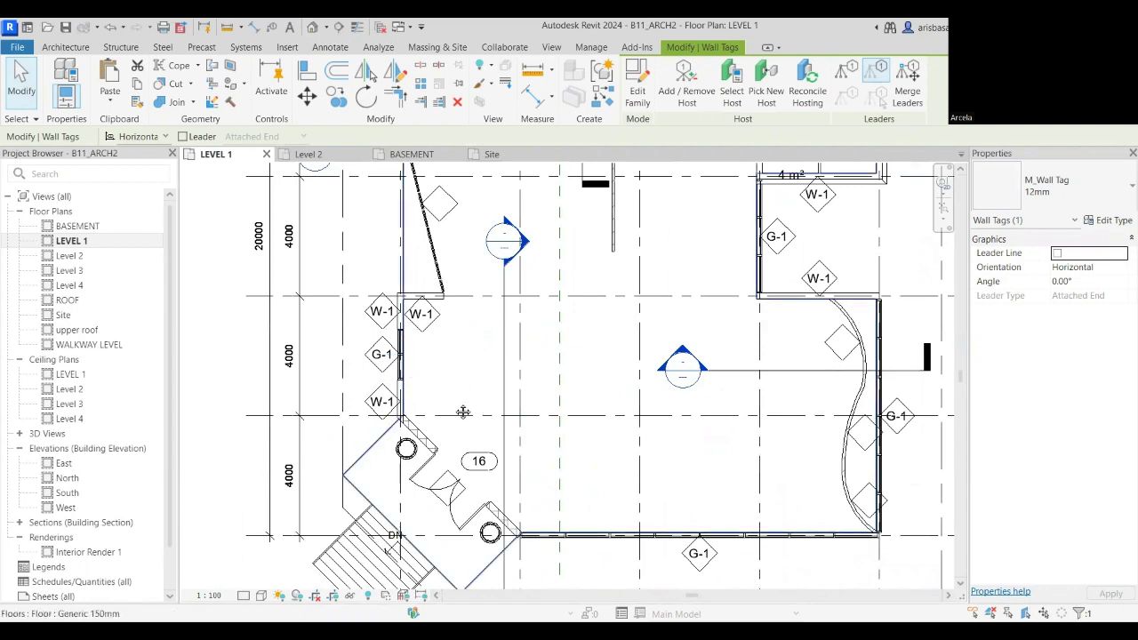
scroll(447, 441, up, 2)
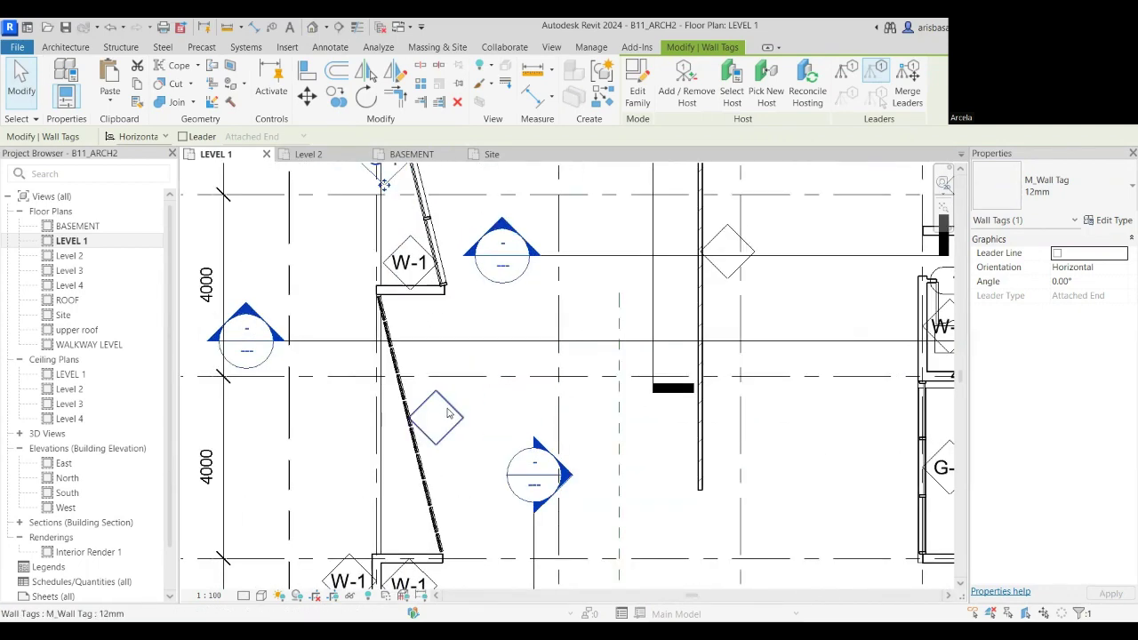
Set the next untagged wall's tag label to G-2 and confirm the type change.
click(447, 421)
click(435, 425)
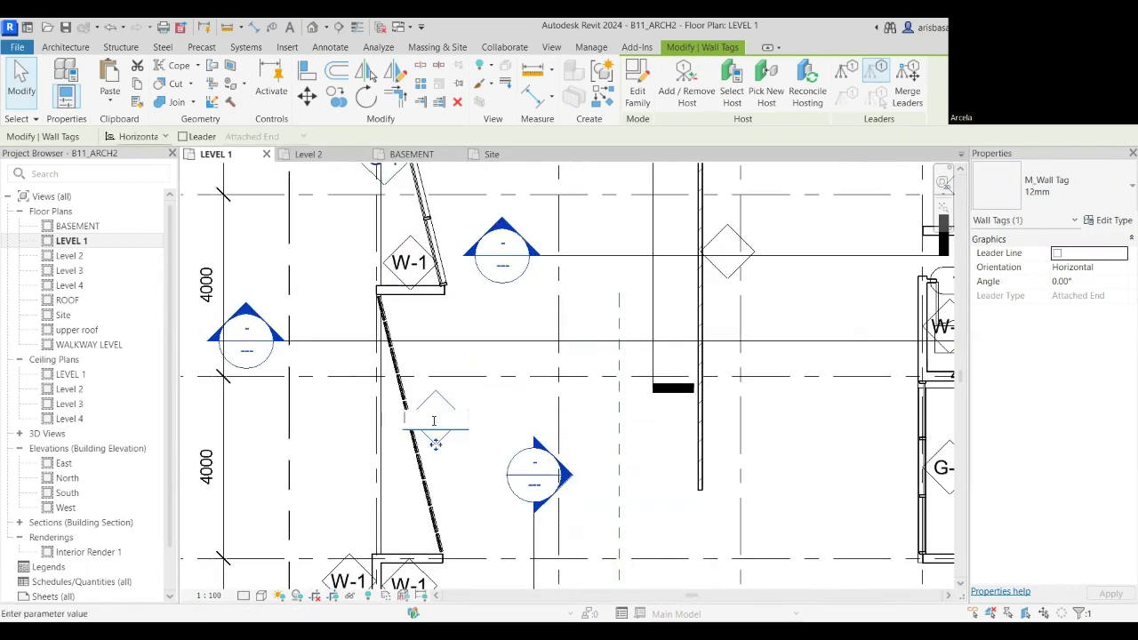
text(G-2)
key(Return)
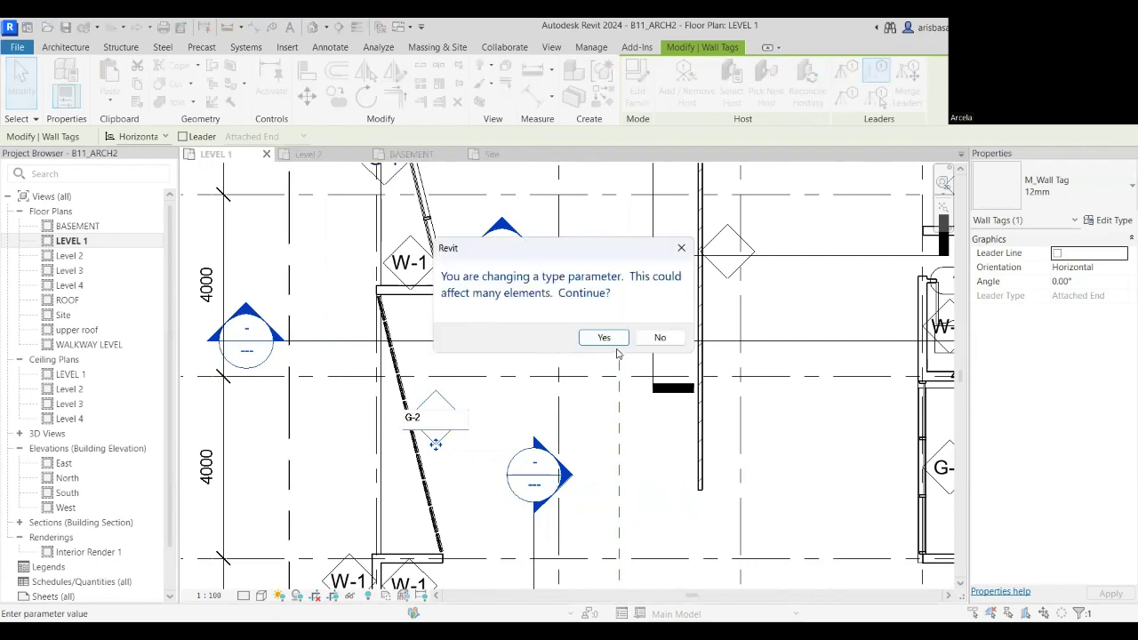
key(Return)
Relabel the curved wall's tag W-2 near the toilet rooms and accept the type change.
middle_drag(922, 338, 585, 245)
scroll(403, 270, up, 3)
middle_drag(404, 270, 423, 363)
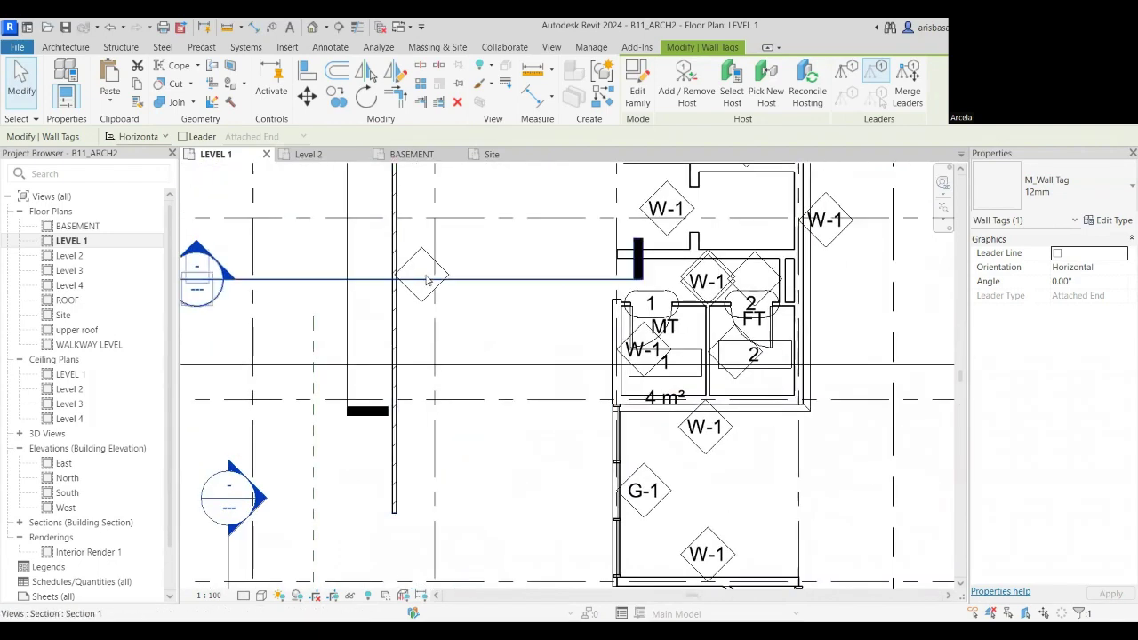
click(422, 276)
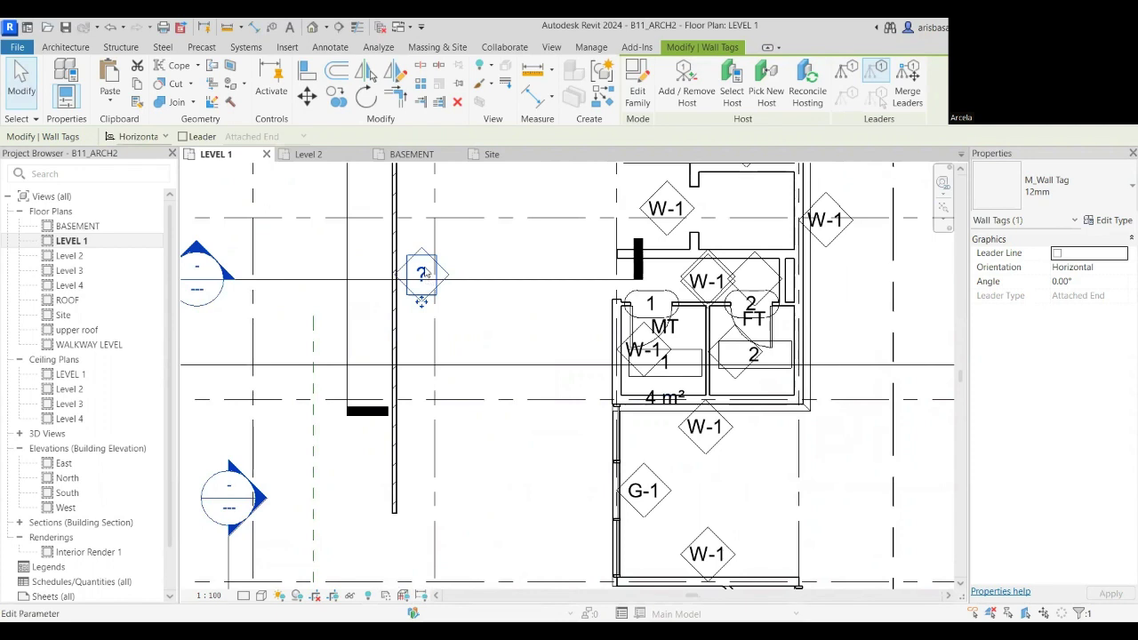
click(424, 273)
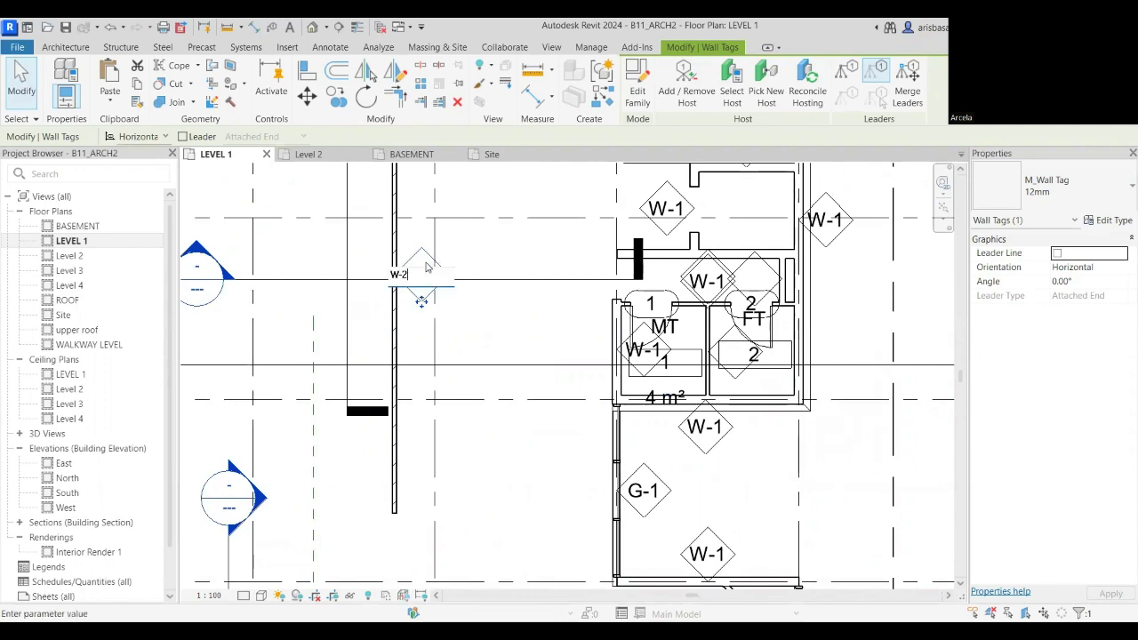
text(W-2)
click(511, 322)
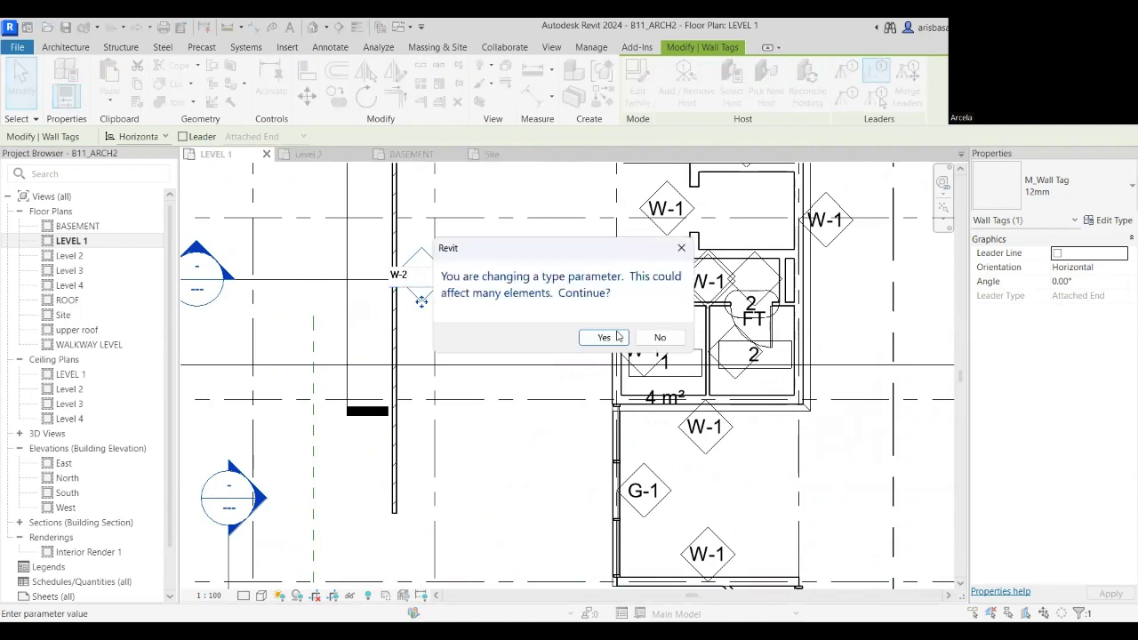
click(672, 337)
scroll(537, 408, down, 1)
scroll(537, 408, down, 1)
middle_drag(516, 414, 605, 318)
Pan and zoom around the tagged LEVEL 1 plan to review grids F to A and the stair.
scroll(627, 308, up, 1)
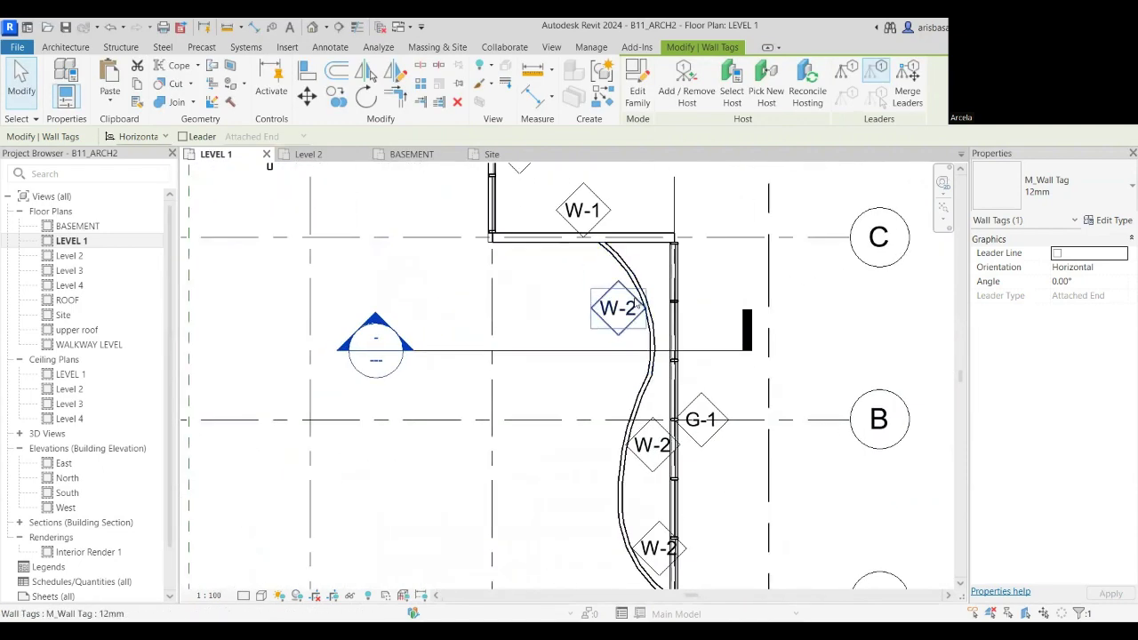
scroll(633, 478, down, 1)
scroll(633, 471, down, 1)
middle_drag(634, 471, 627, 282)
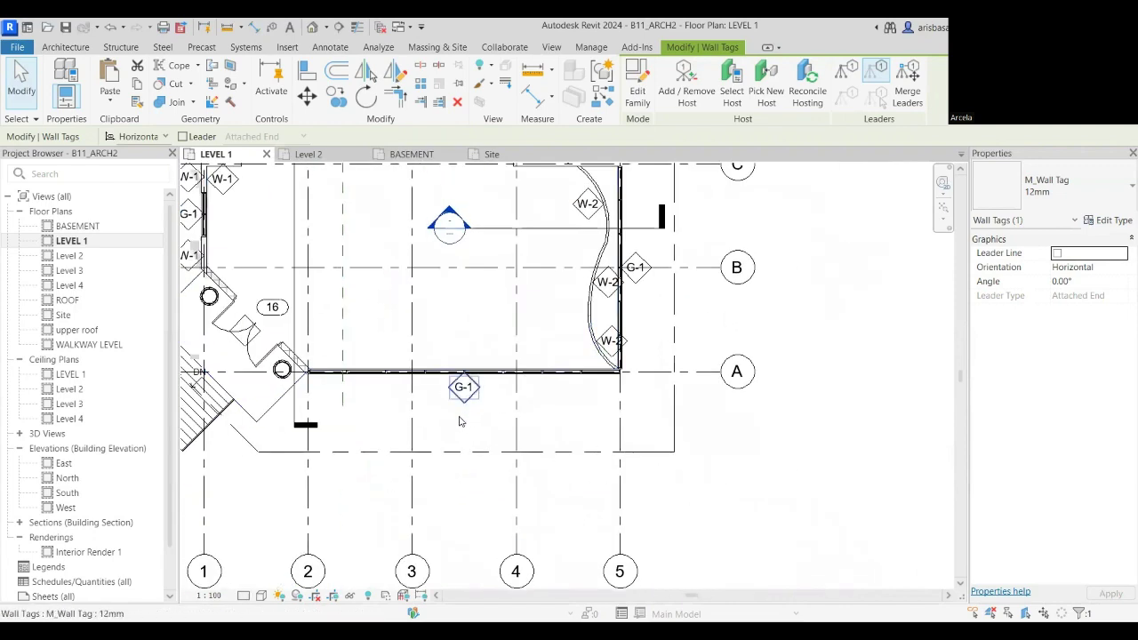
middle_drag(470, 424, 608, 530)
scroll(522, 439, up, 1)
scroll(525, 445, down, 2)
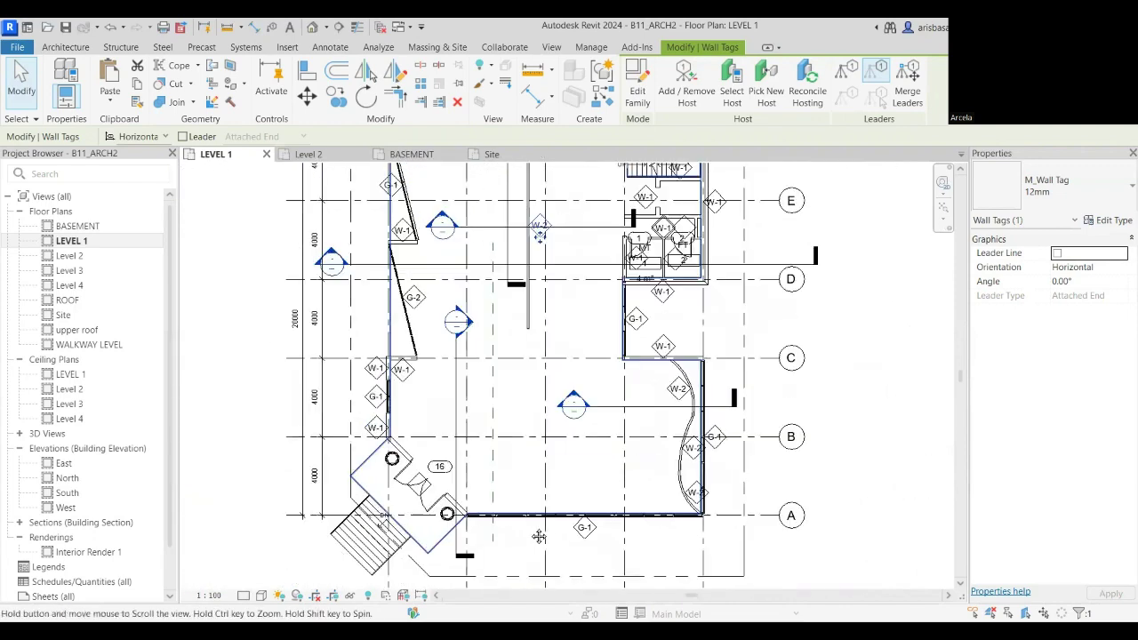
middle_drag(525, 445, 521, 521)
scroll(515, 549, up, 1)
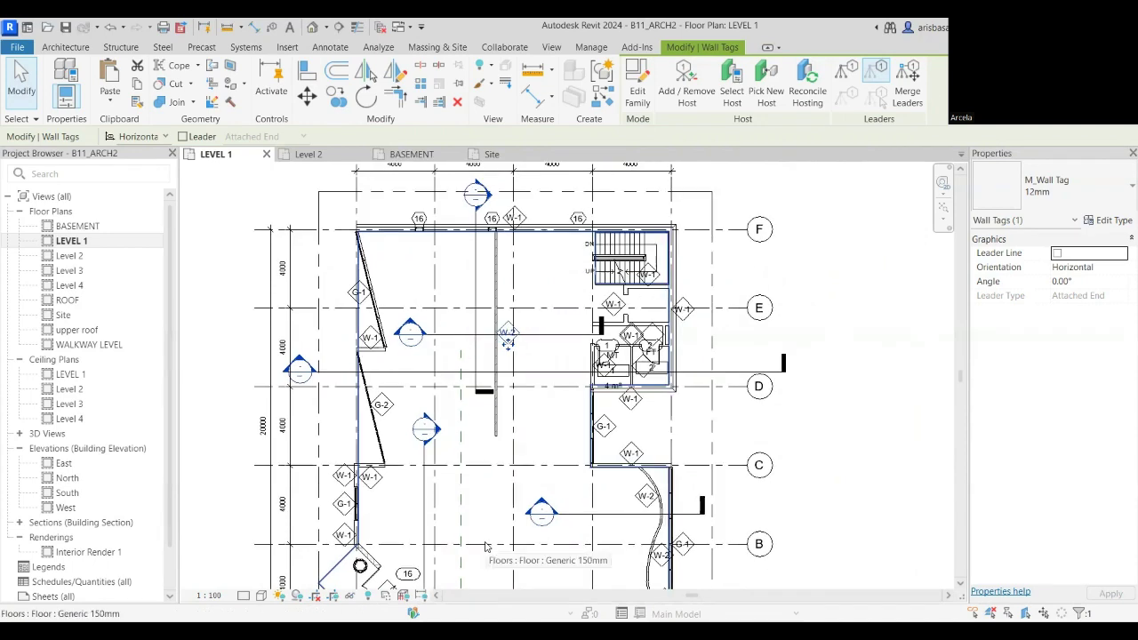
scroll(486, 546, down, 2)
middle_drag(579, 355, 435, 283)
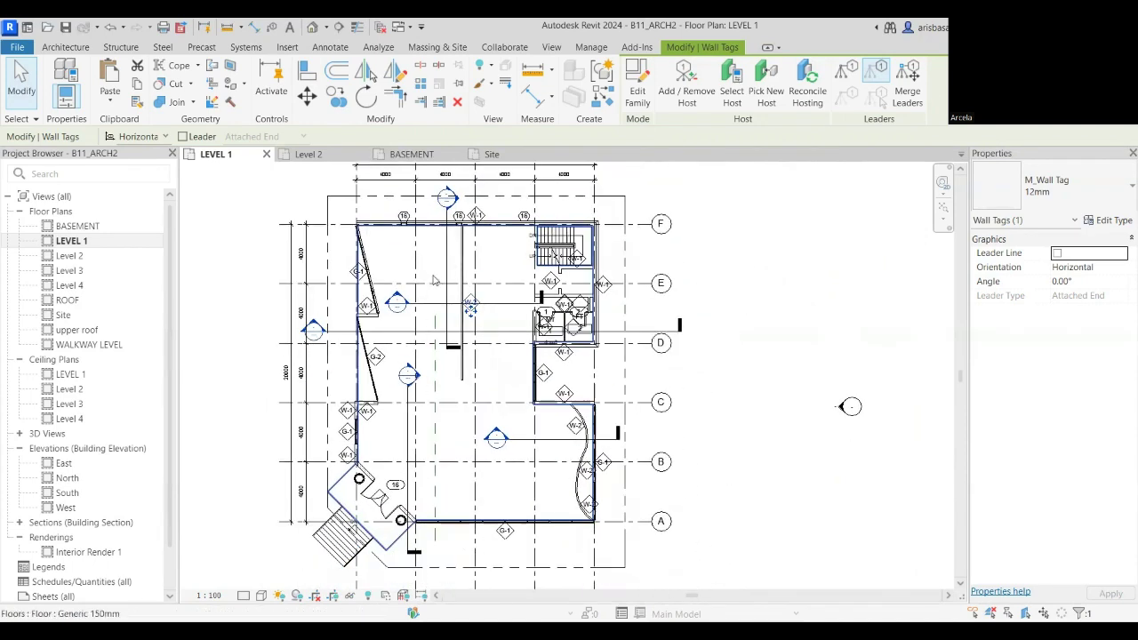
scroll(380, 289, up, 2)
scroll(391, 338, down, 2)
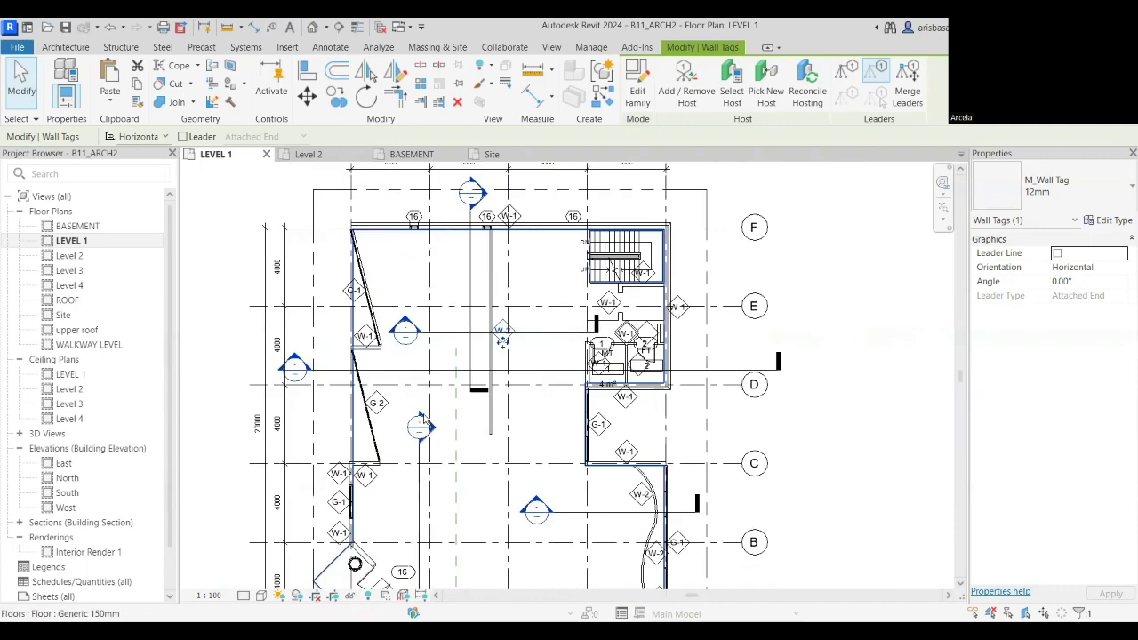
middle_drag(467, 400, 403, 391)
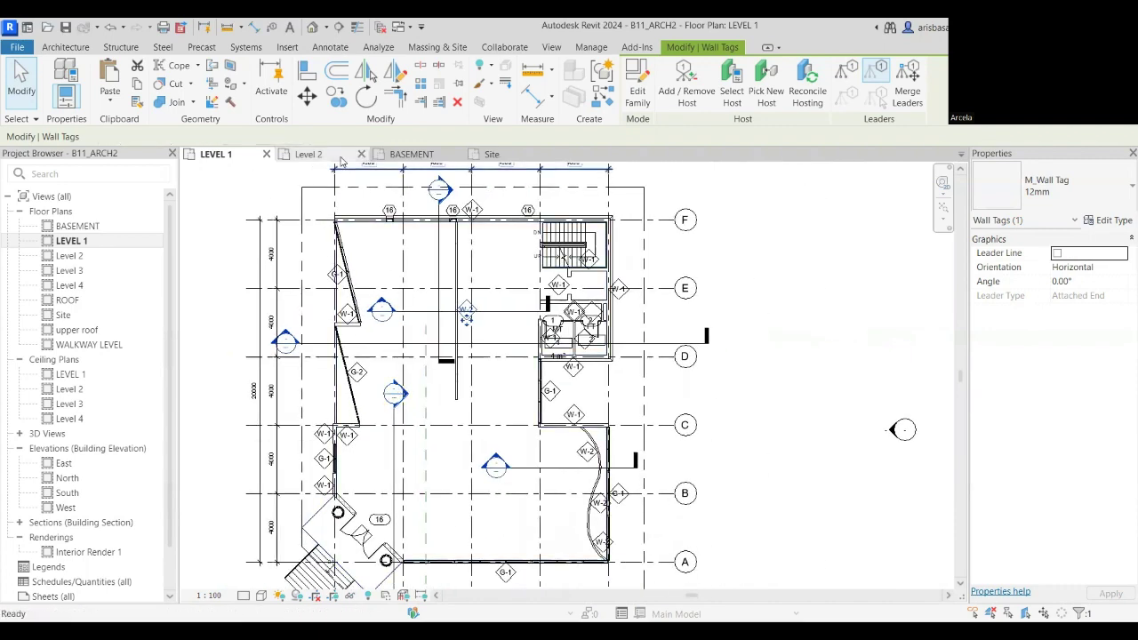
Switch to the Level 2 floor plan and frame it.
click(308, 153)
middle_drag(406, 498, 382, 464)
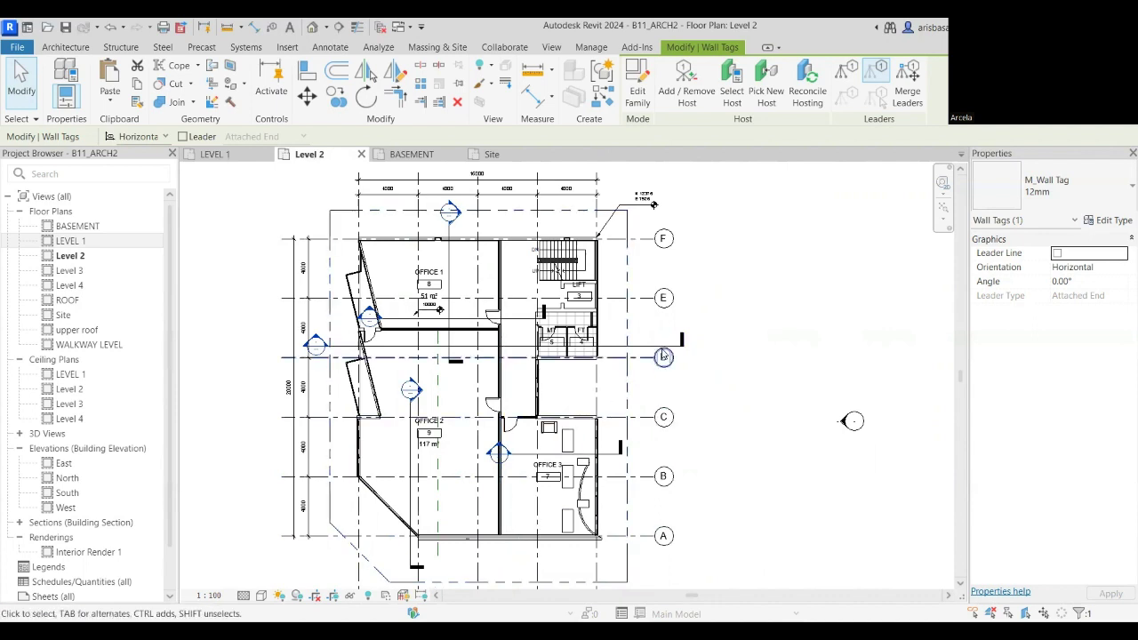
scroll(689, 392, up, 1)
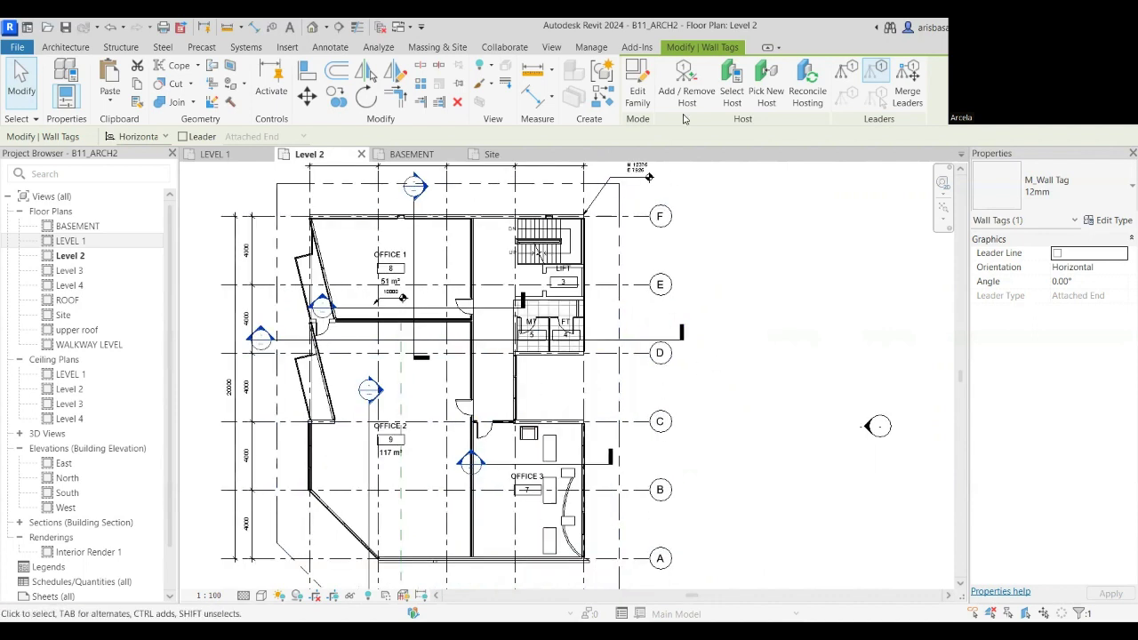
click(329, 50)
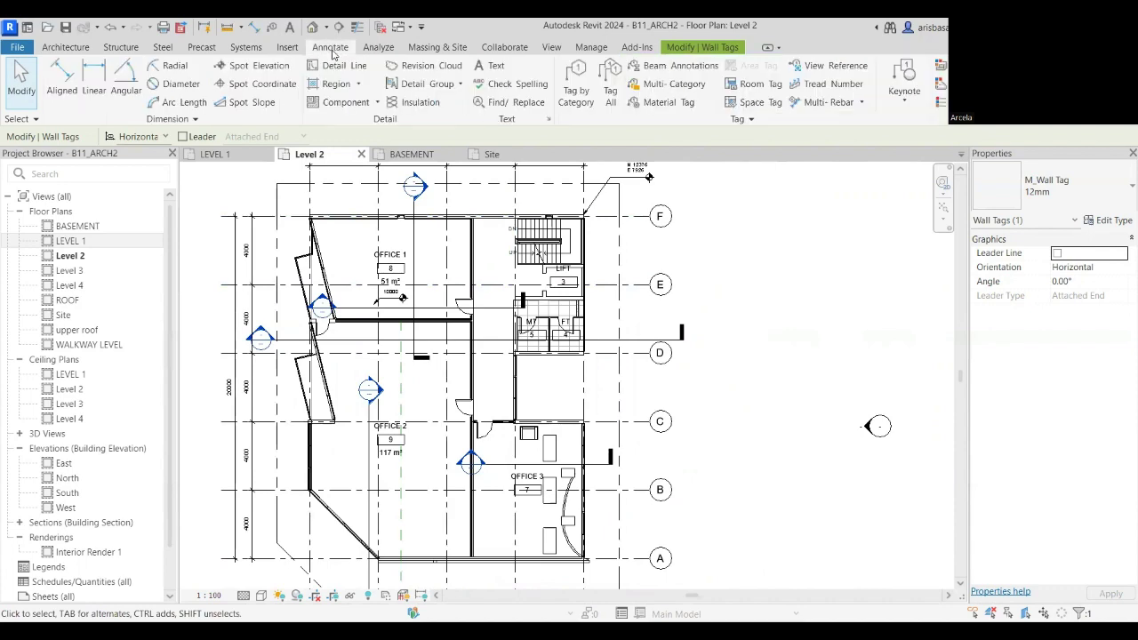
click(610, 96)
click(444, 280)
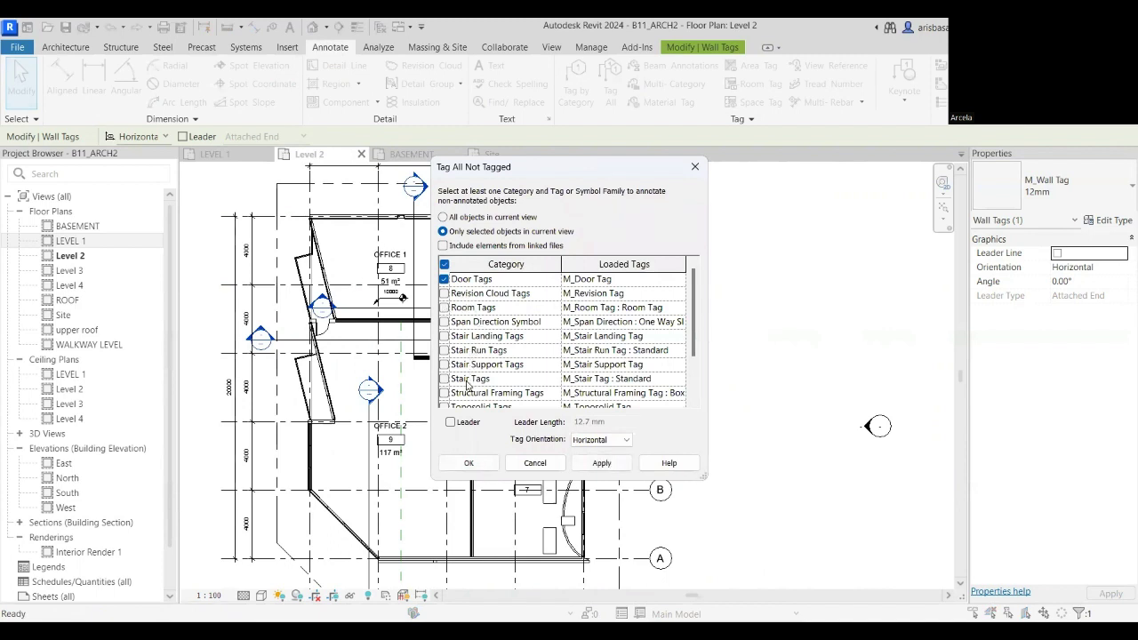
scroll(468, 384, down, 1)
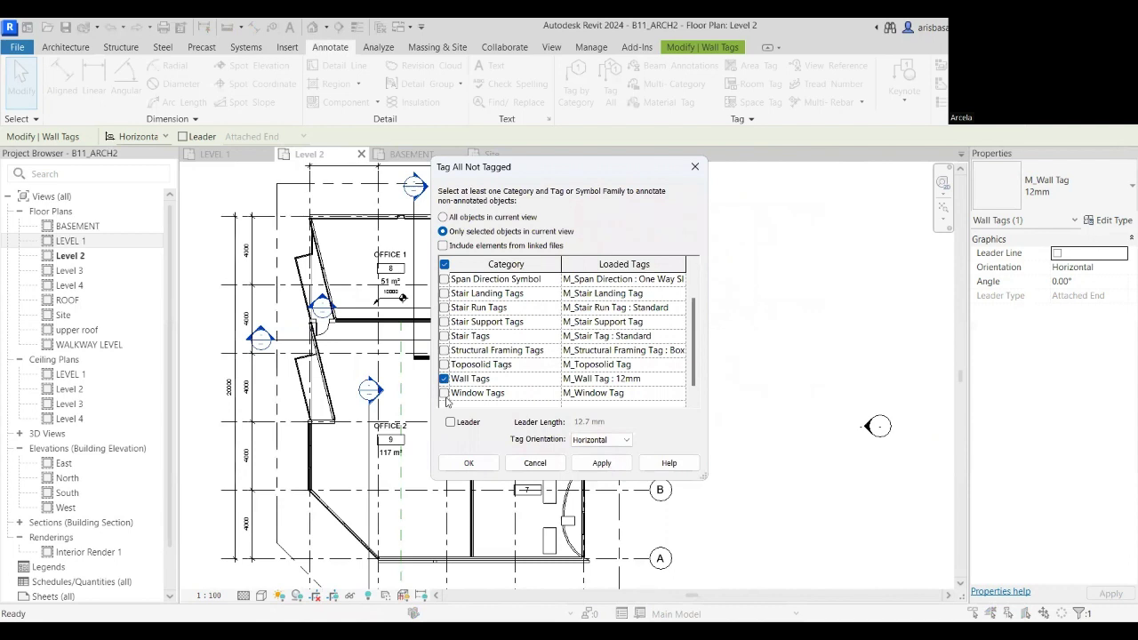
click(602, 462)
click(471, 463)
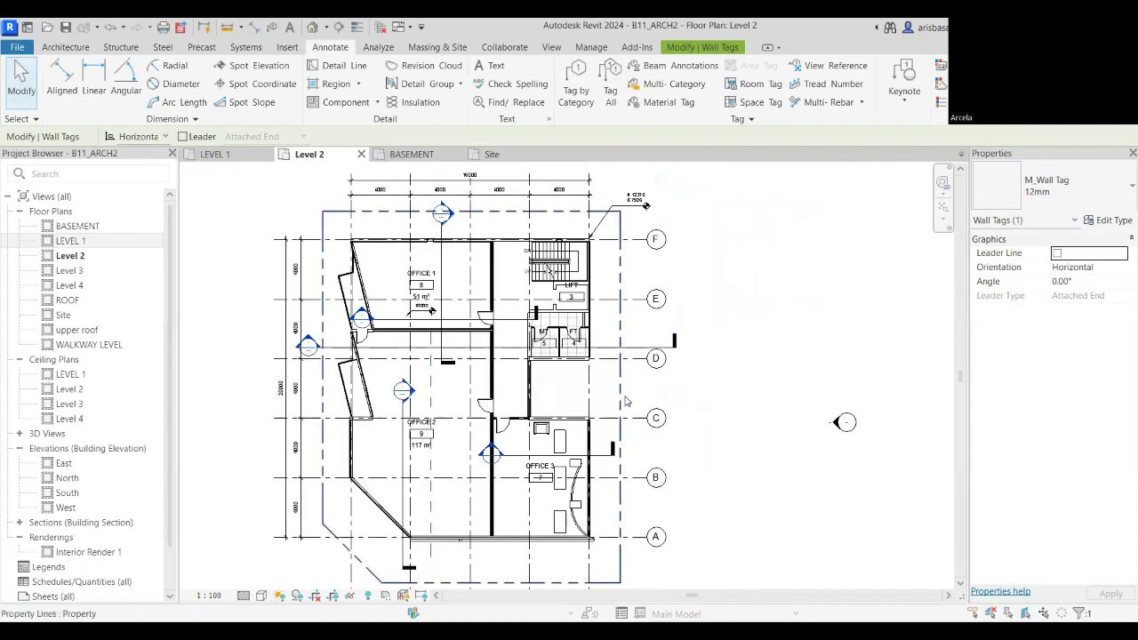
middle_drag(581, 390, 594, 388)
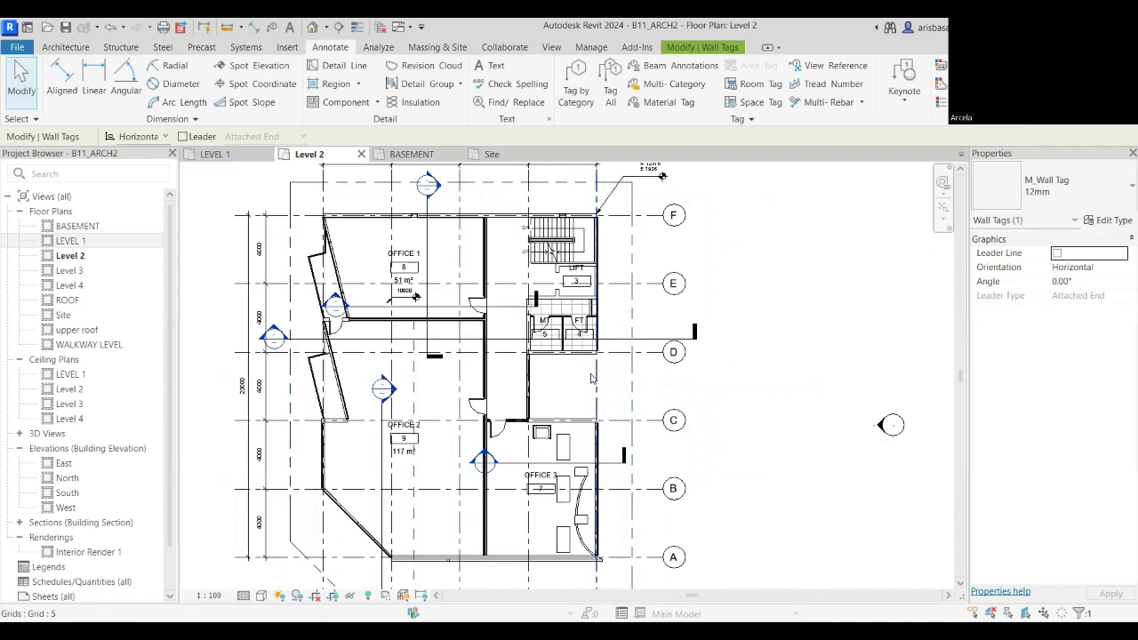
scroll(576, 388, down, 2)
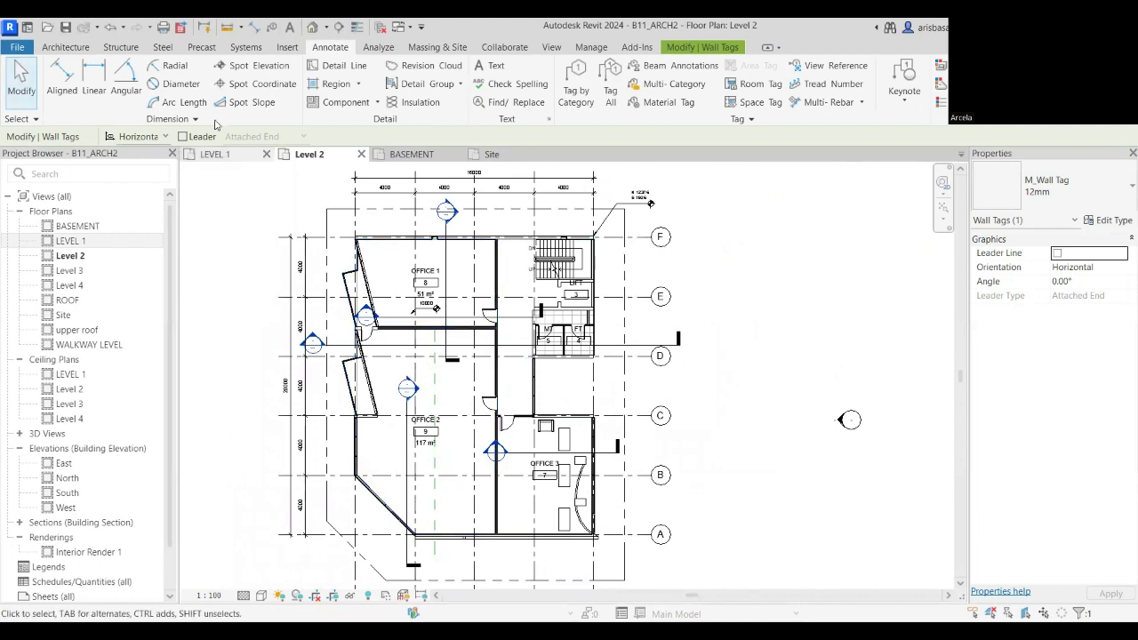
click(65, 29)
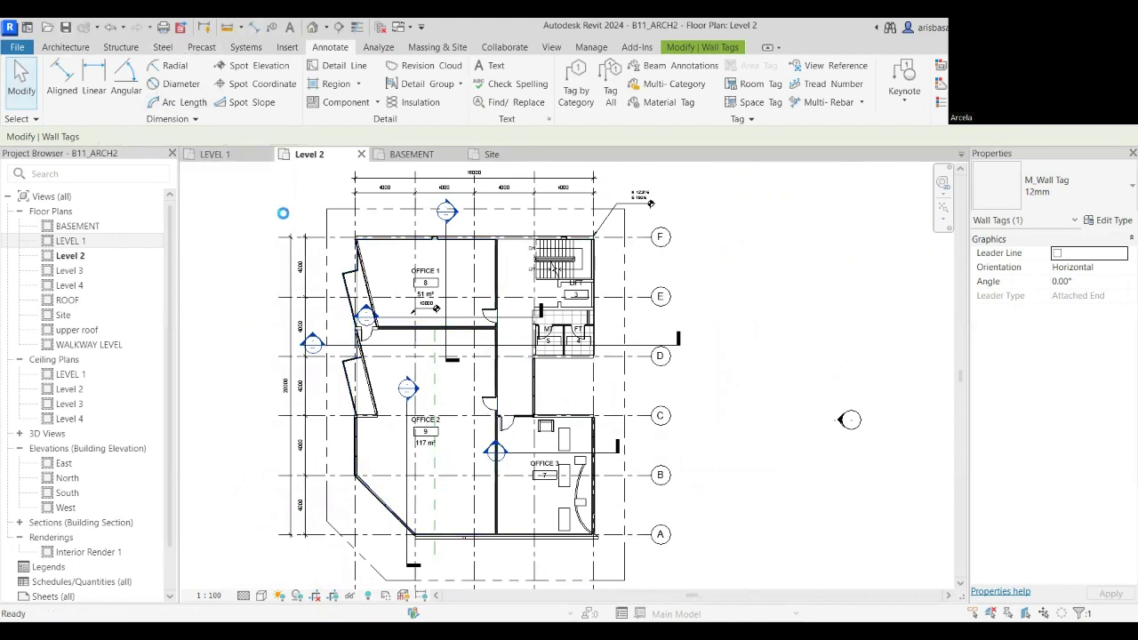
click(314, 280)
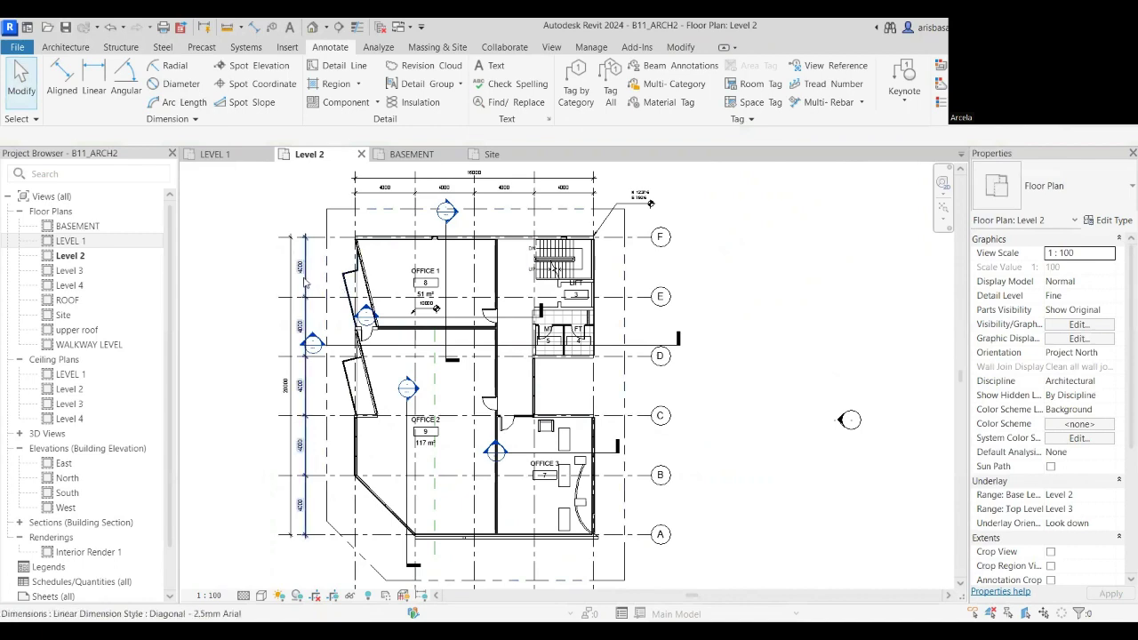
click(233, 155)
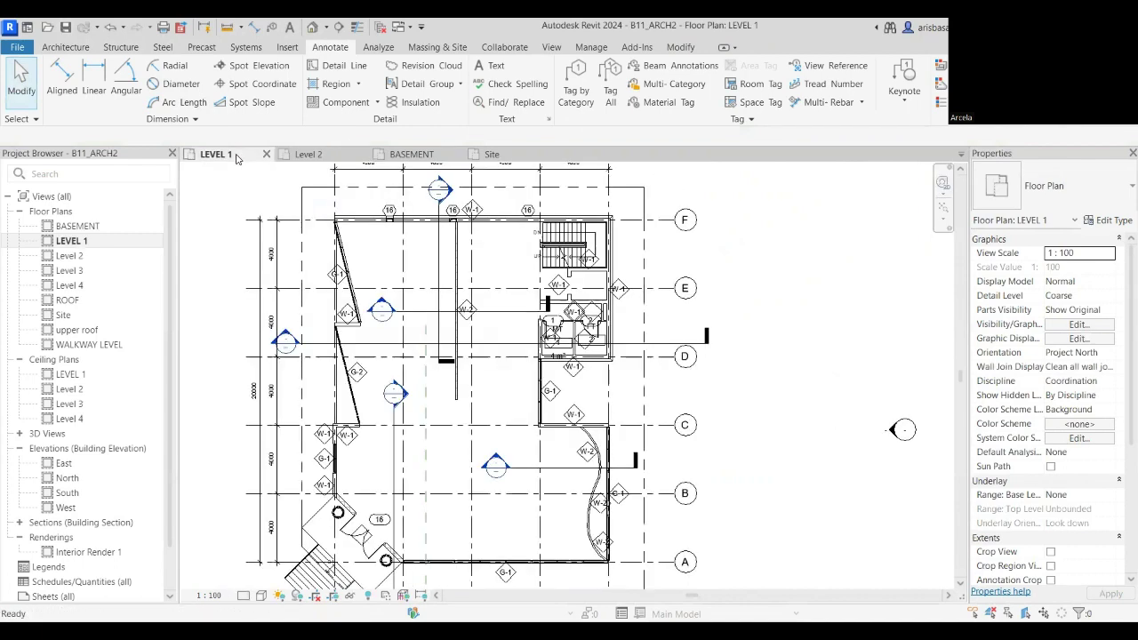
click(321, 155)
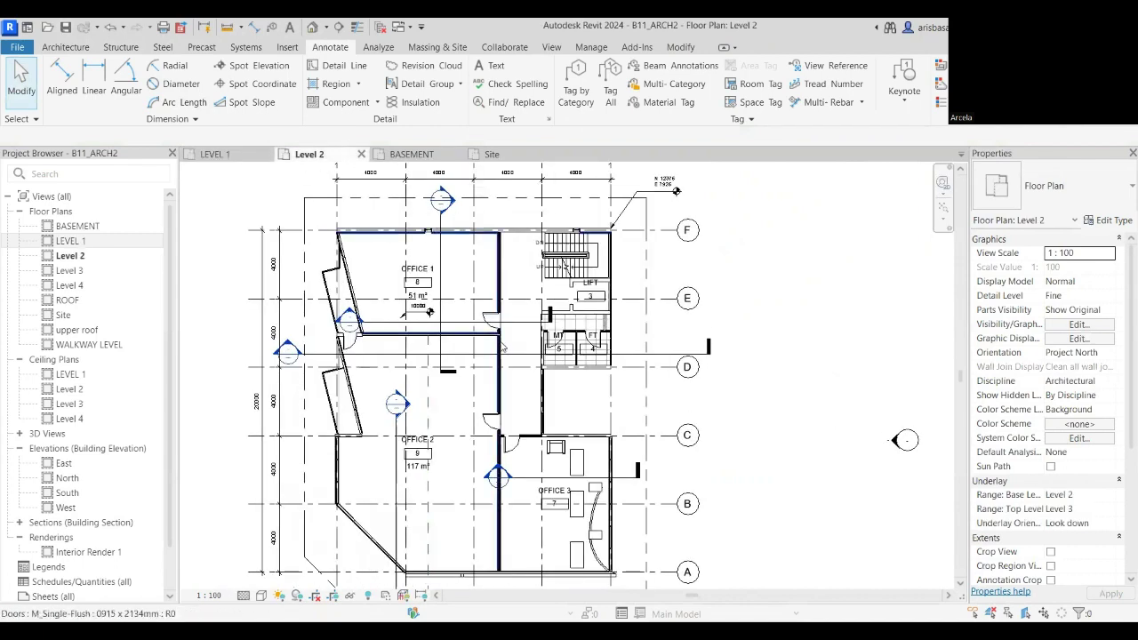
Run Tag All on Level 2 with Door, Wall and Window Tags, applying and confirming.
click(612, 104)
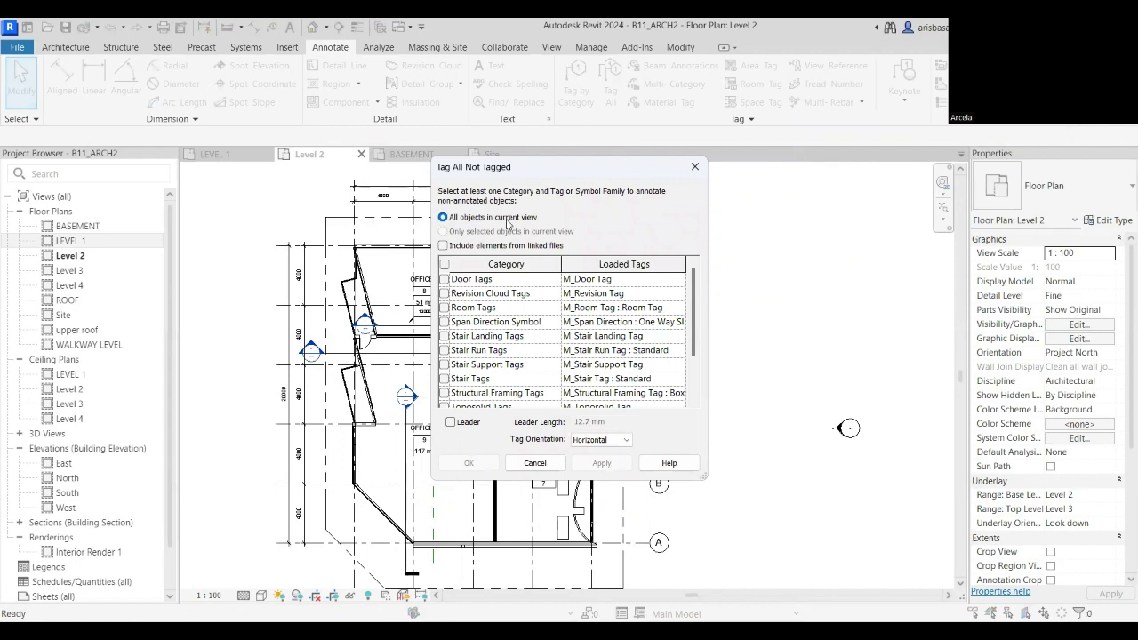
click(444, 280)
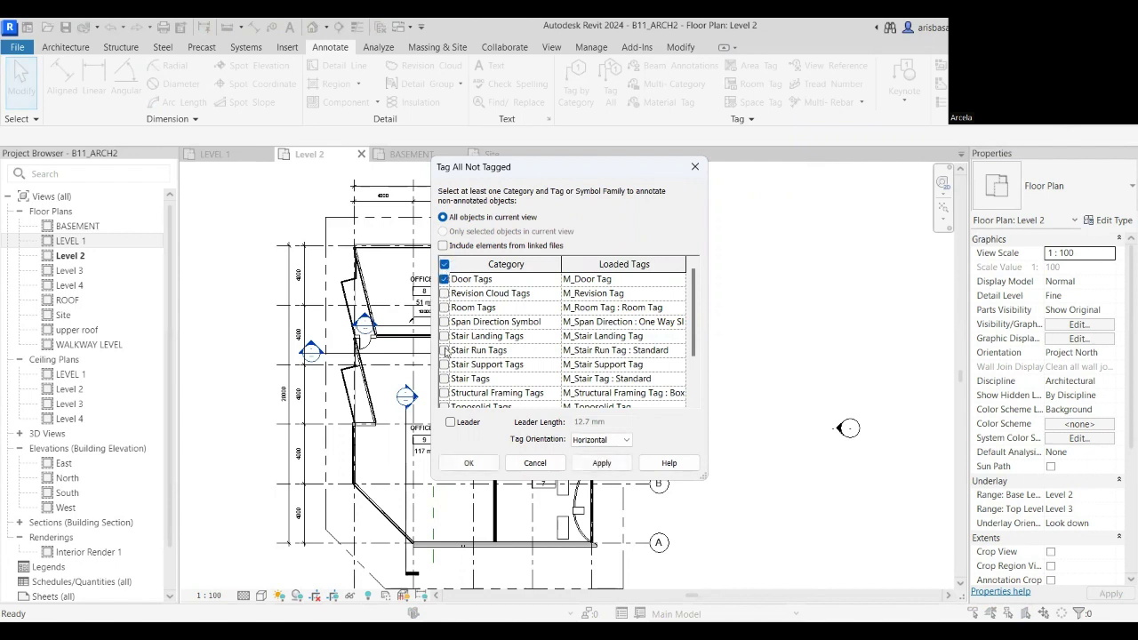
scroll(445, 391, down, 2)
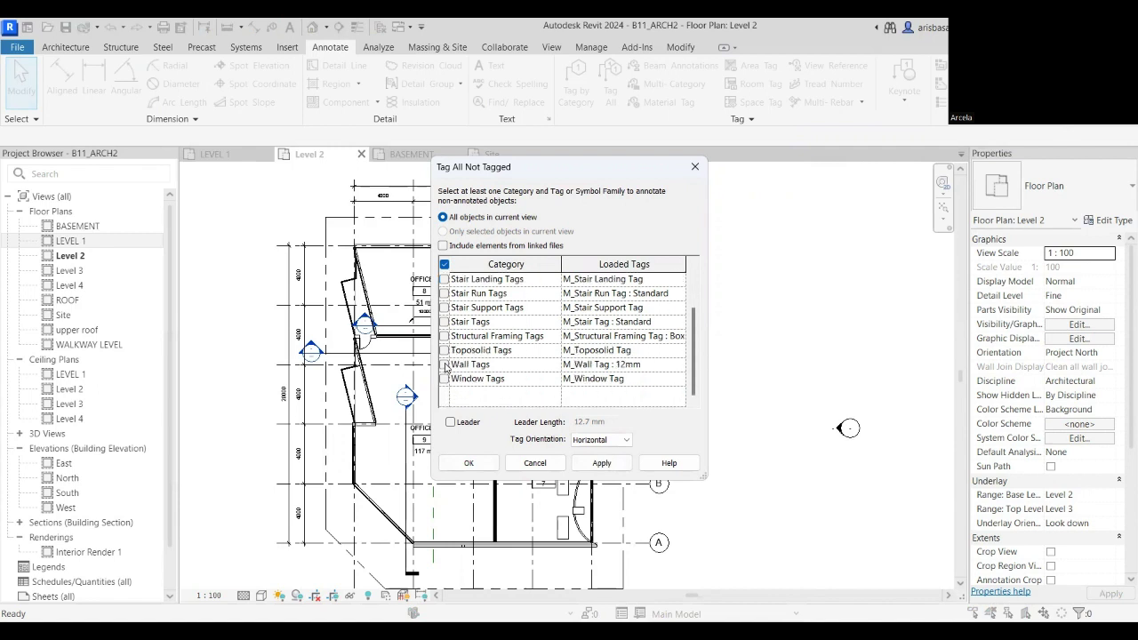
click(445, 364)
click(443, 378)
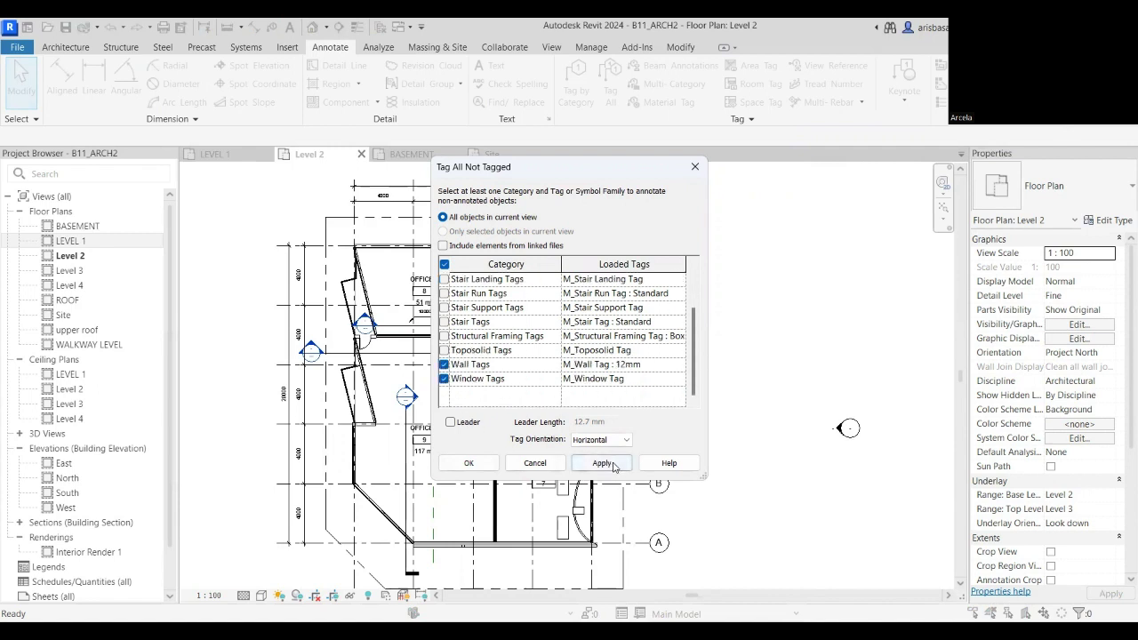
click(601, 465)
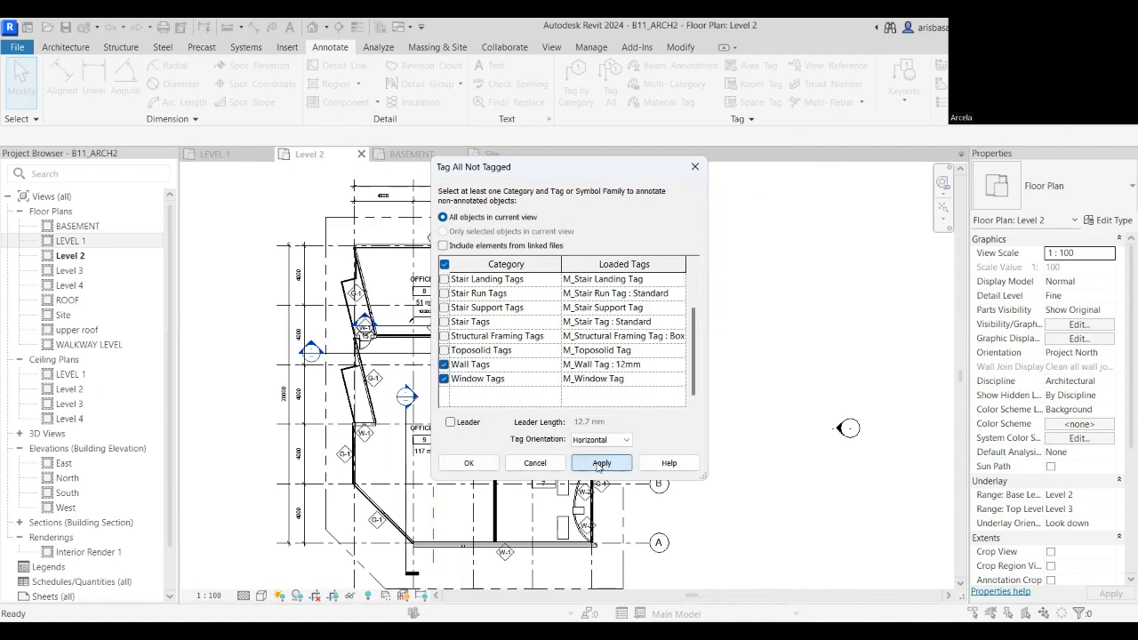
click(469, 463)
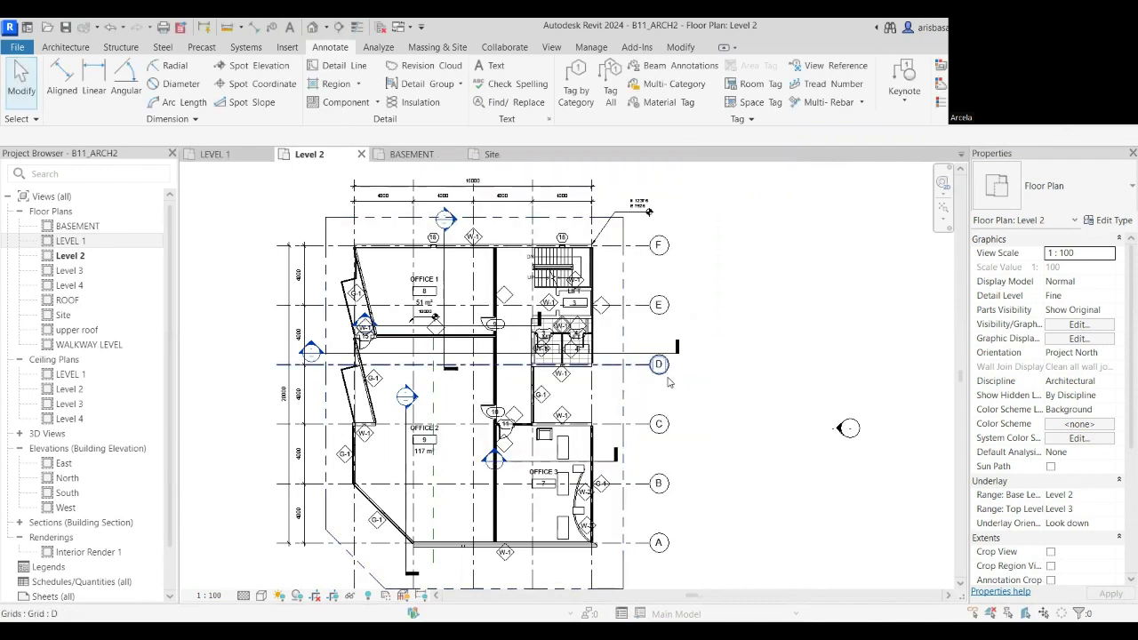
scroll(393, 425, up, 5)
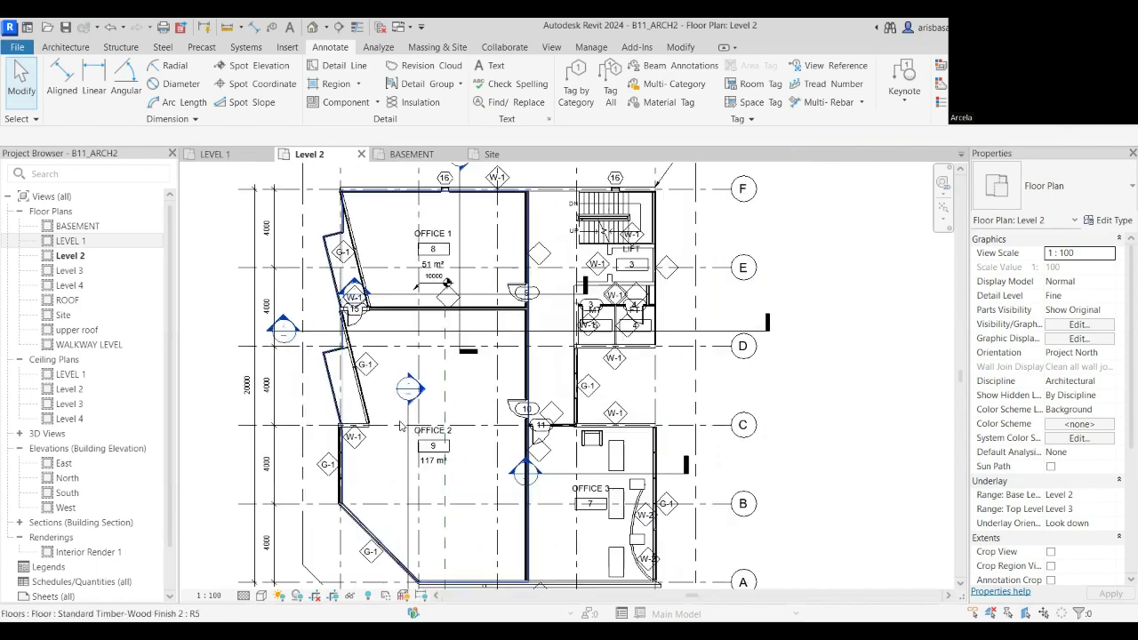
scroll(401, 352, down, 5)
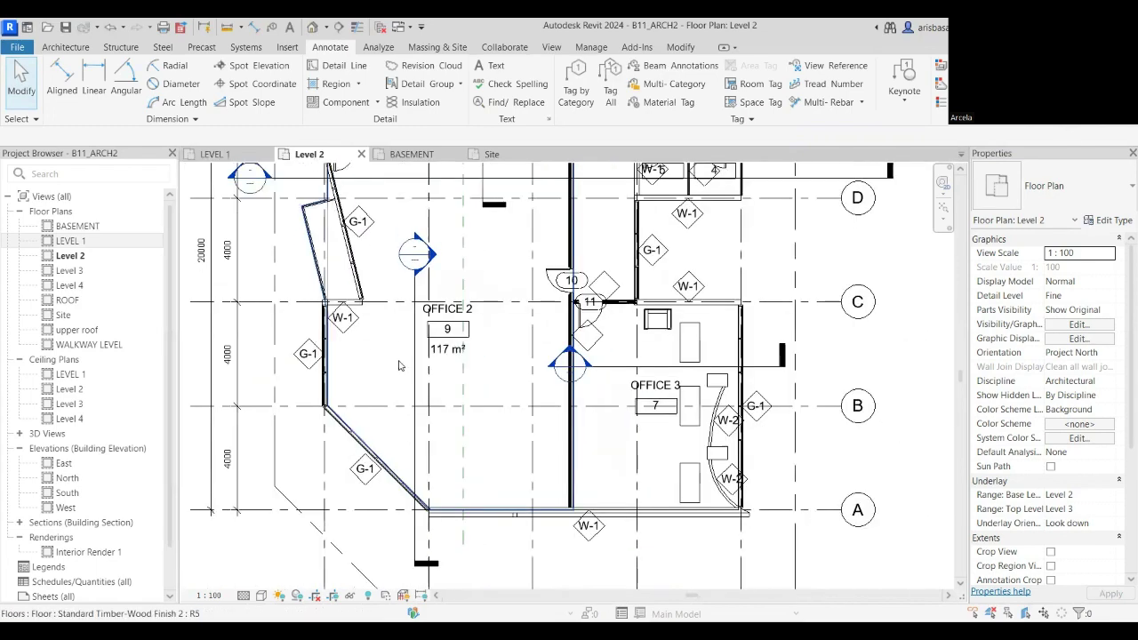
middle_drag(401, 352, 389, 492)
scroll(388, 492, down, 2)
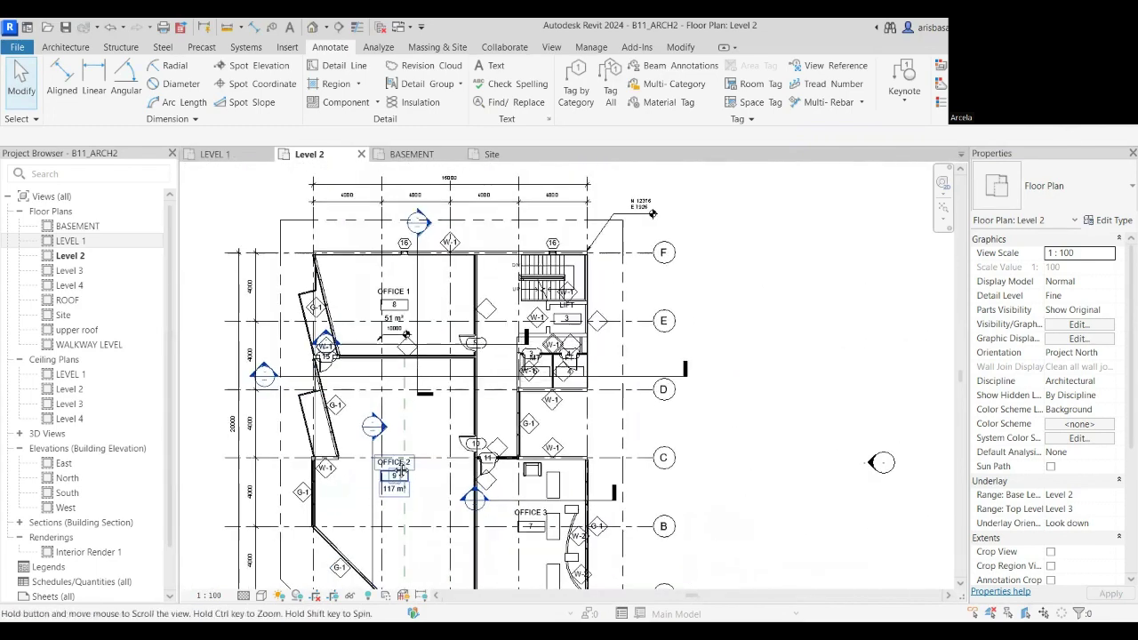
middle_drag(660, 407, 666, 371)
scroll(680, 405, down, 1)
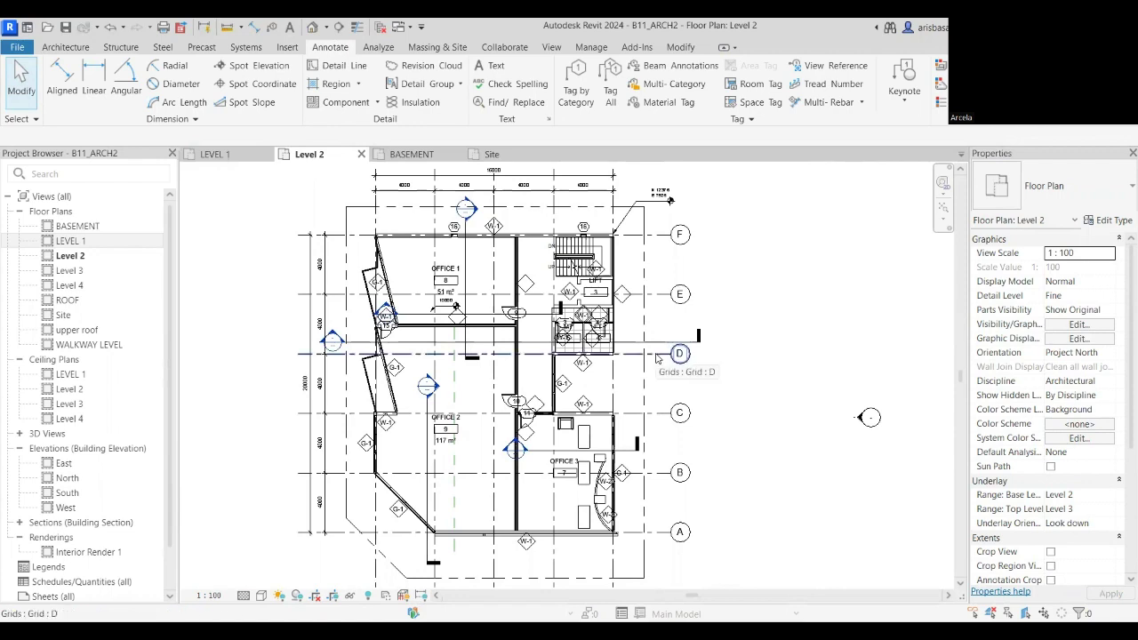
scroll(574, 307, down, 4)
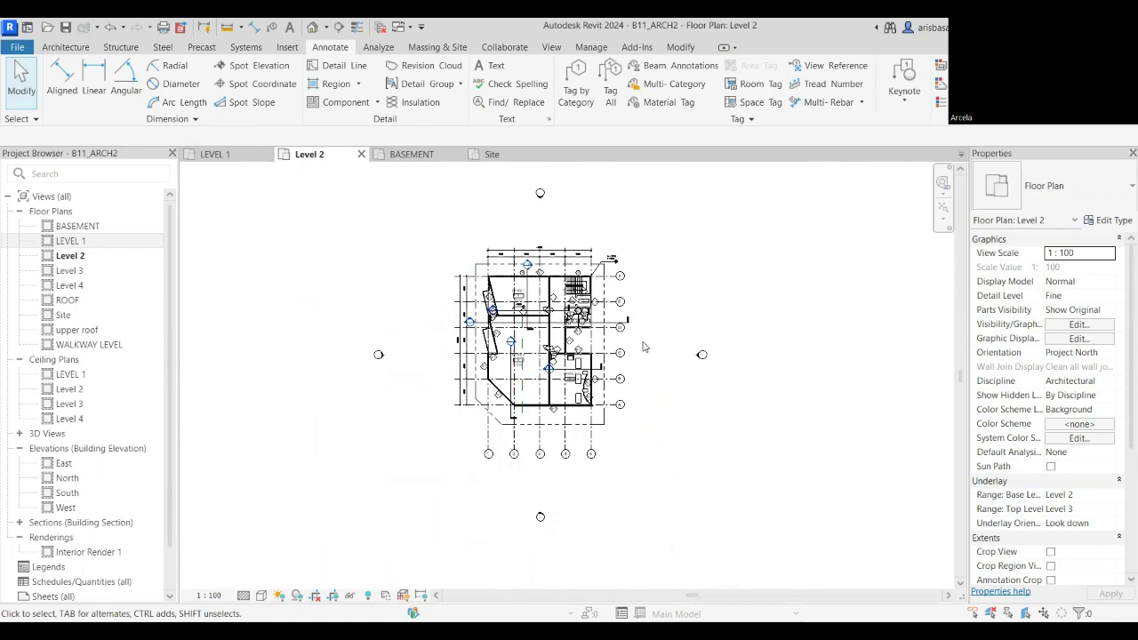
scroll(644, 347, up, 4)
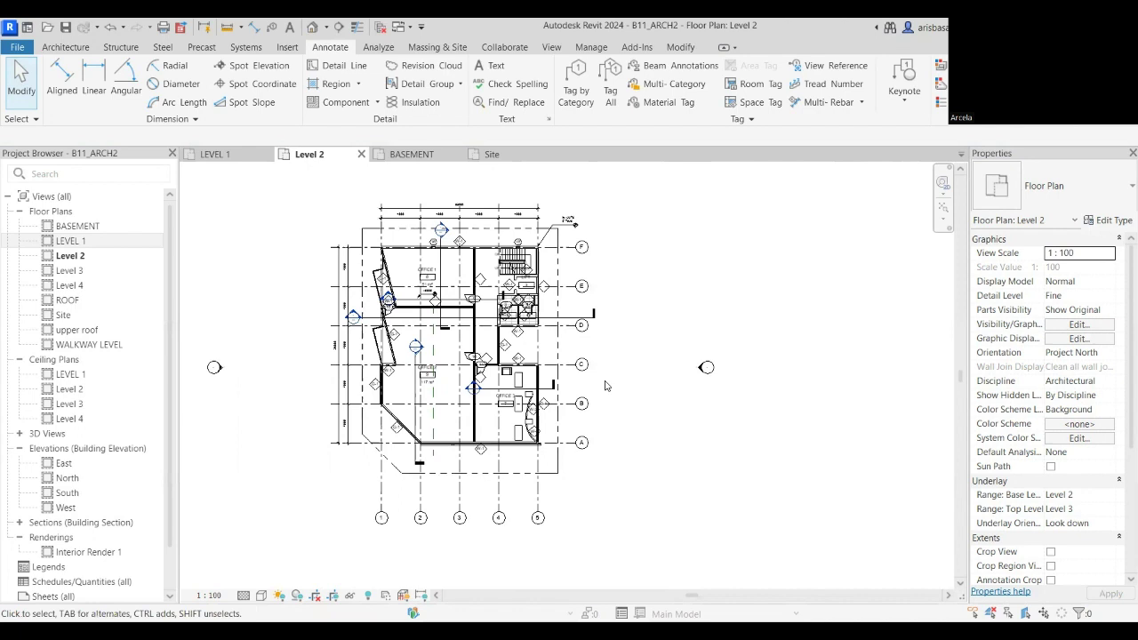
scroll(496, 387, down, 2)
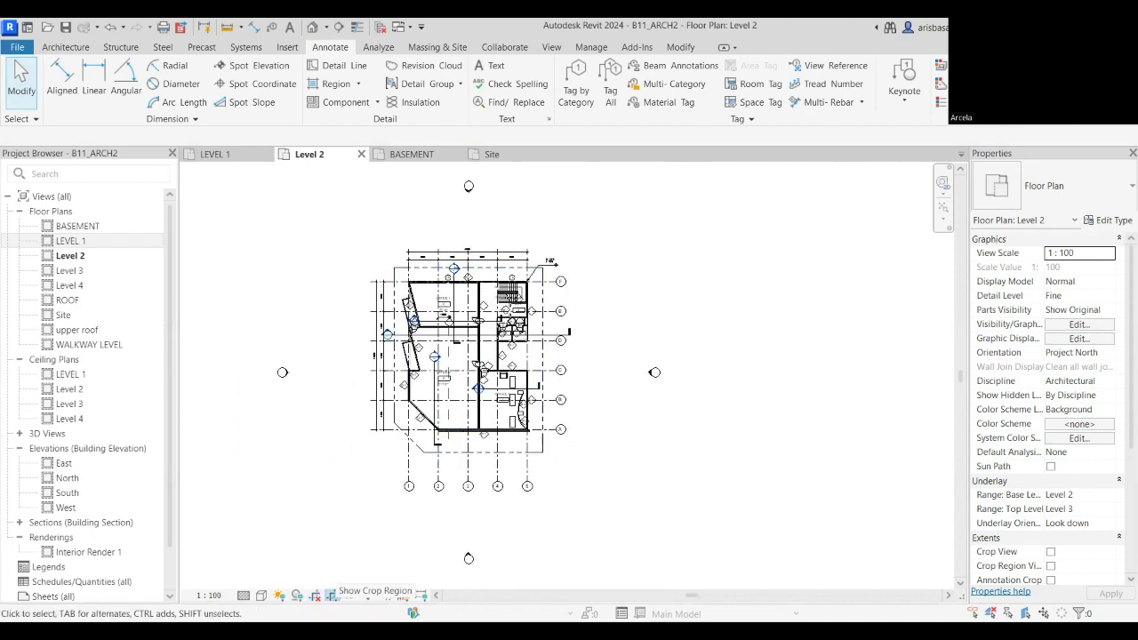
Show Level 2's crop region and drag its top, left, bottom and right edges in to the building.
click(332, 595)
scroll(623, 409, down, 4)
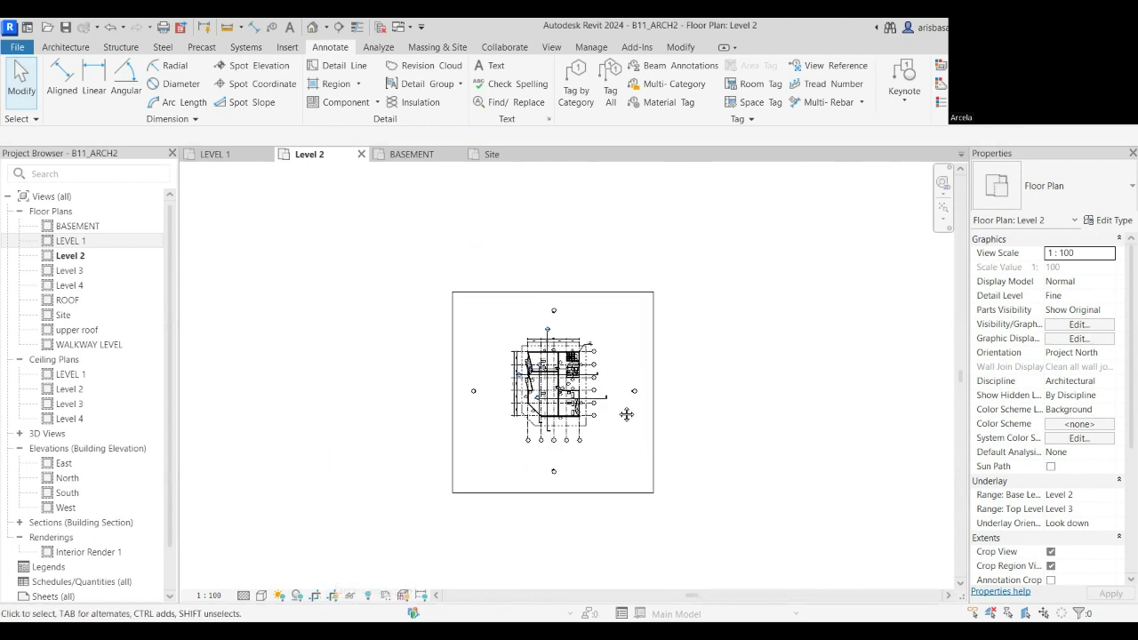
scroll(534, 323, up, 2)
click(495, 253)
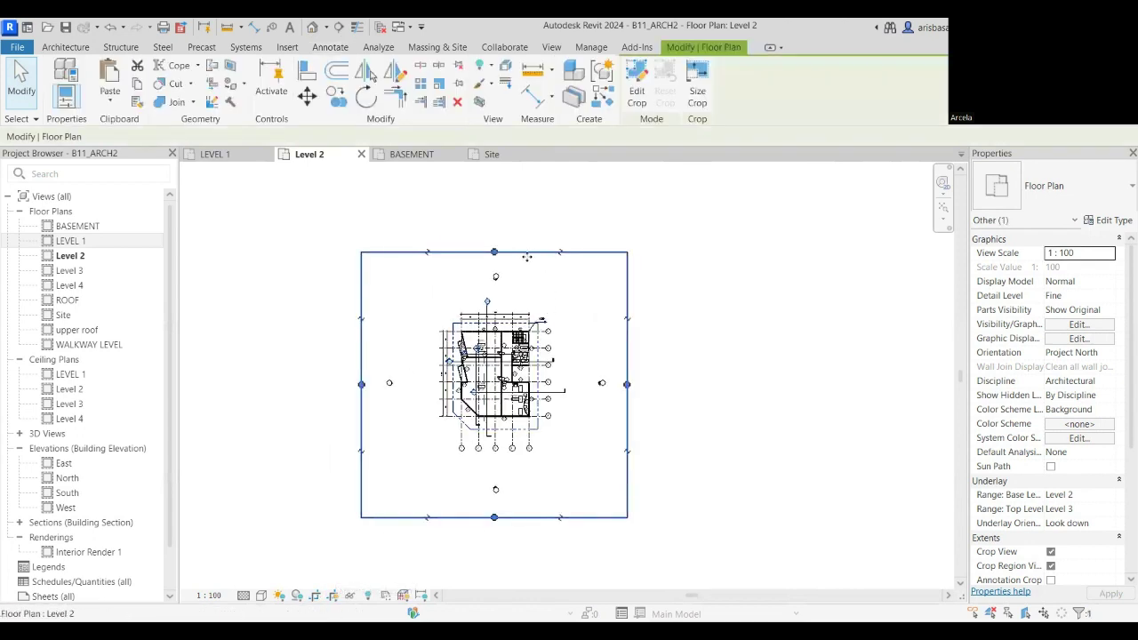
drag(495, 253, 495, 307)
drag(362, 412, 435, 411)
drag(530, 516, 528, 457)
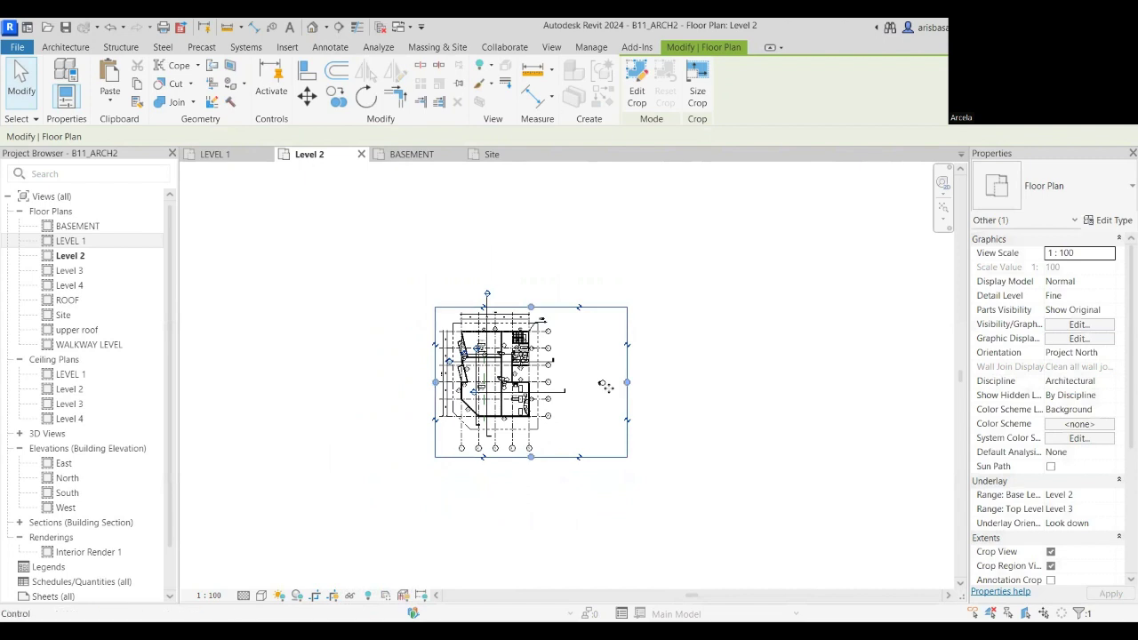
drag(627, 383, 562, 400)
scroll(567, 427, up, 3)
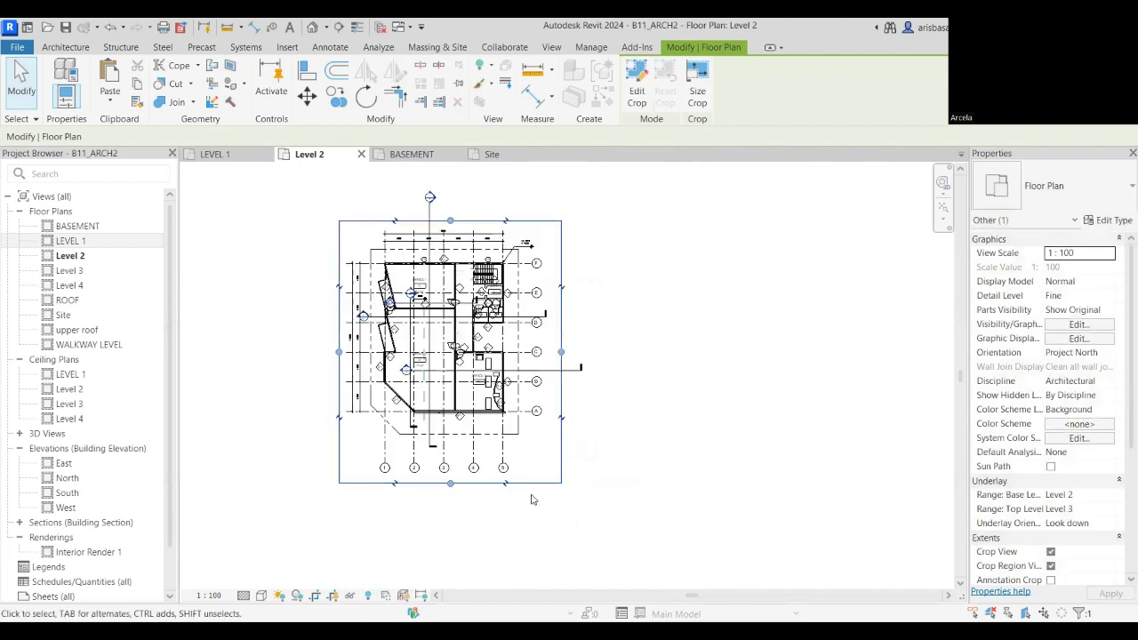
Hide the Level 2 crop region and switch to the BASEMENT plan.
click(462, 538)
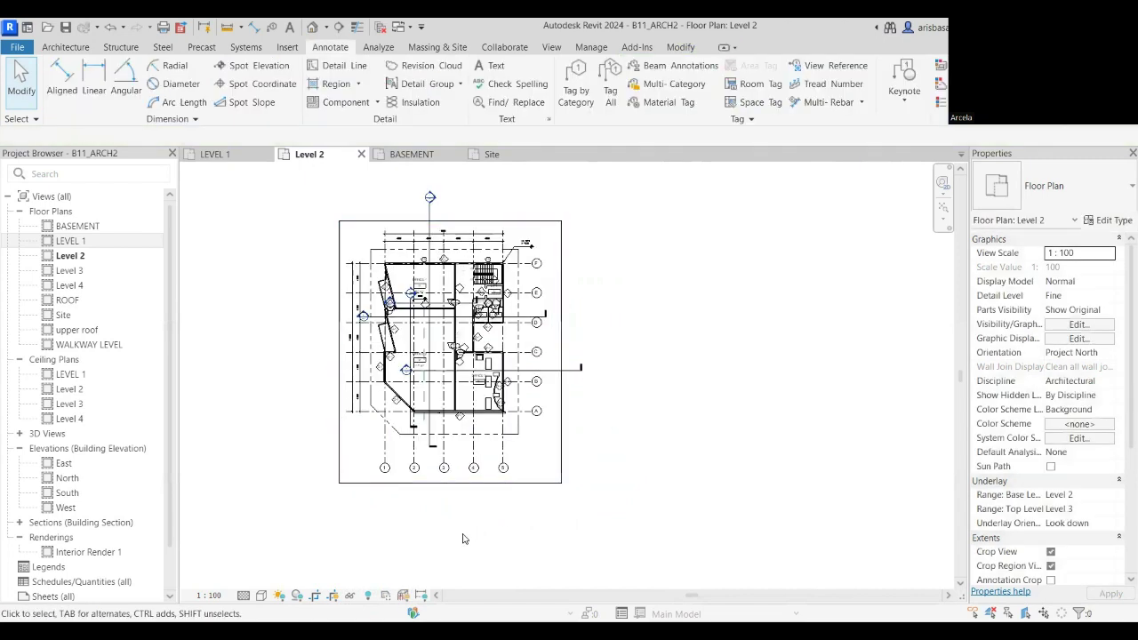
click(333, 595)
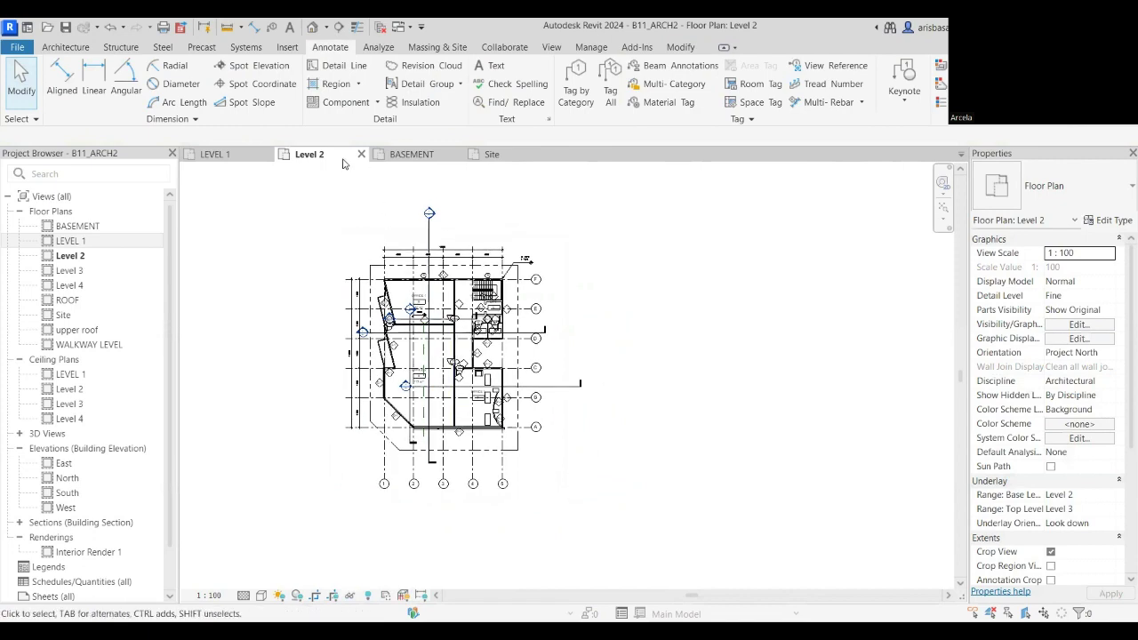
click(413, 156)
Show the BASEMENT crop region and pull its top, left and right edges toward the building.
scroll(457, 323, down, 8)
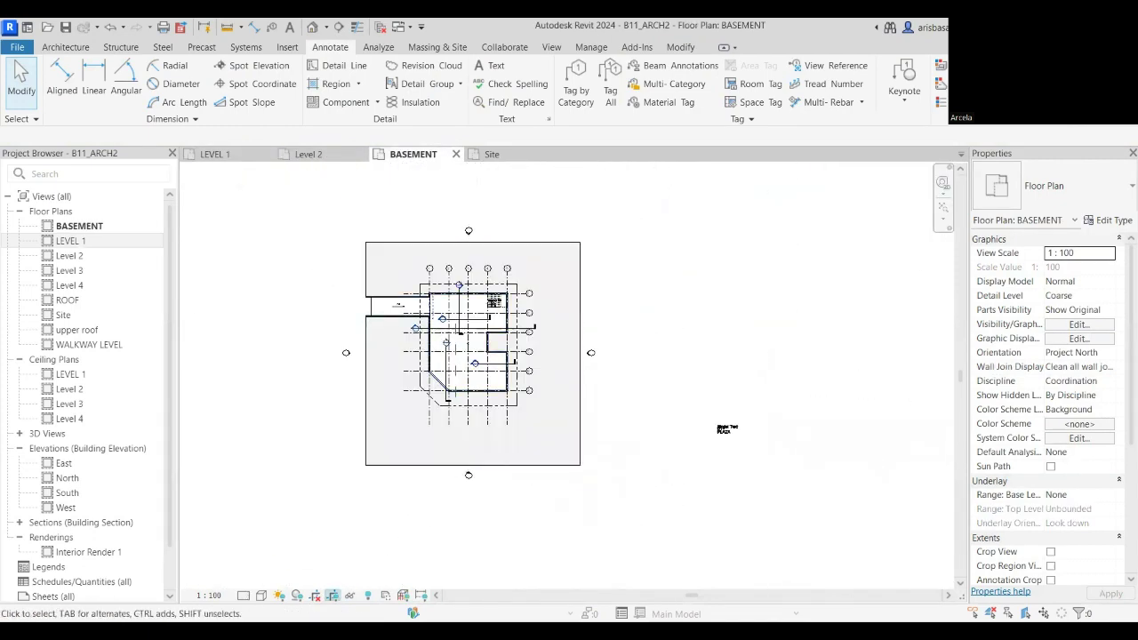
click(333, 595)
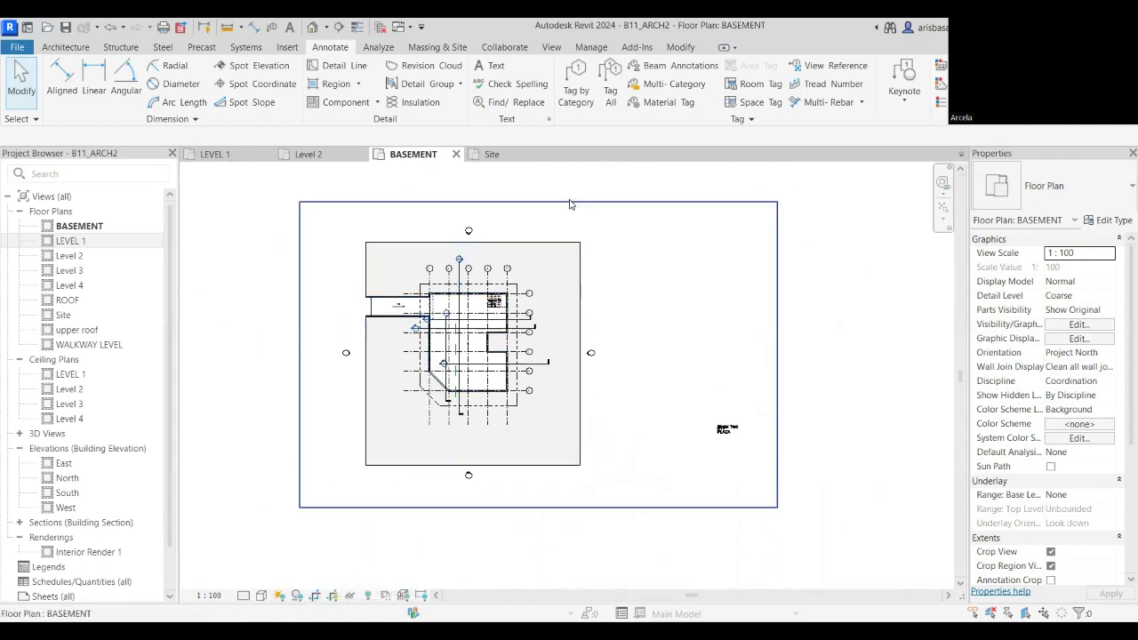
click(538, 202)
drag(538, 203, 538, 252)
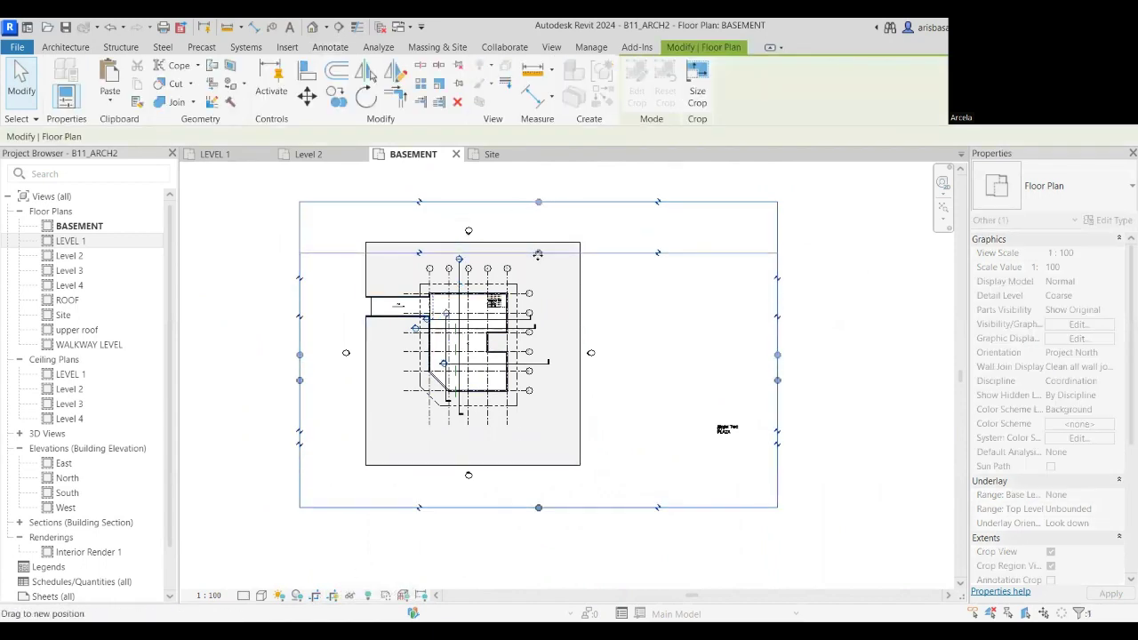
drag(300, 383, 368, 382)
scroll(403, 330, up, 2)
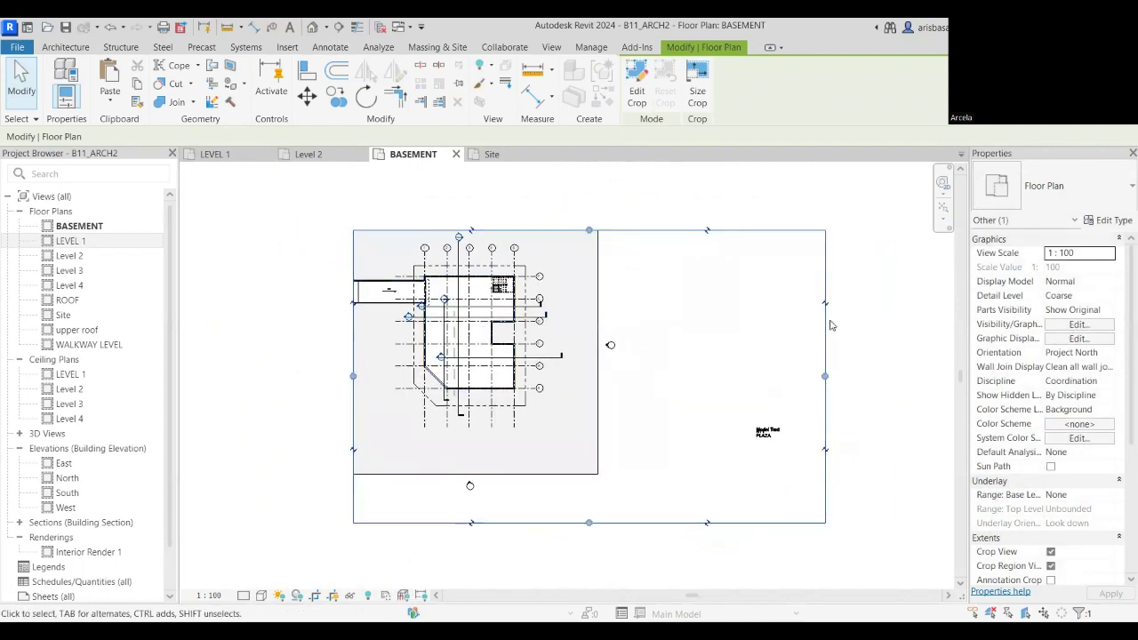
middle_drag(824, 381, 737, 335)
drag(745, 336, 750, 360)
Pull the right crop edge past the PLAZA model text and raise the bottom edge to the building.
scroll(685, 400, up, 2)
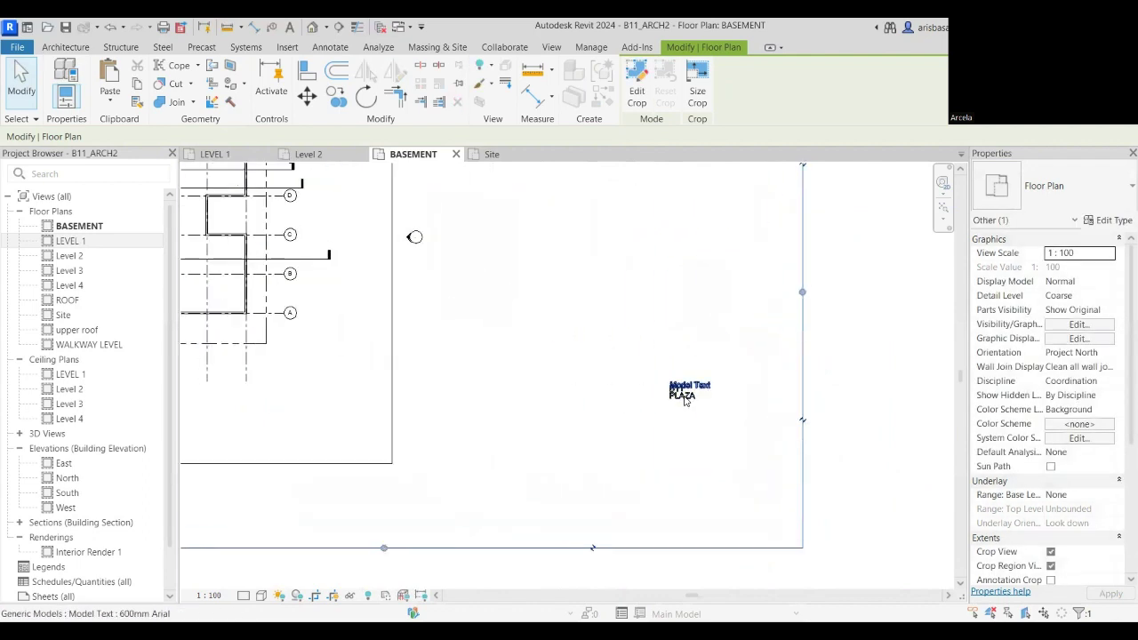
scroll(685, 400, up, 2)
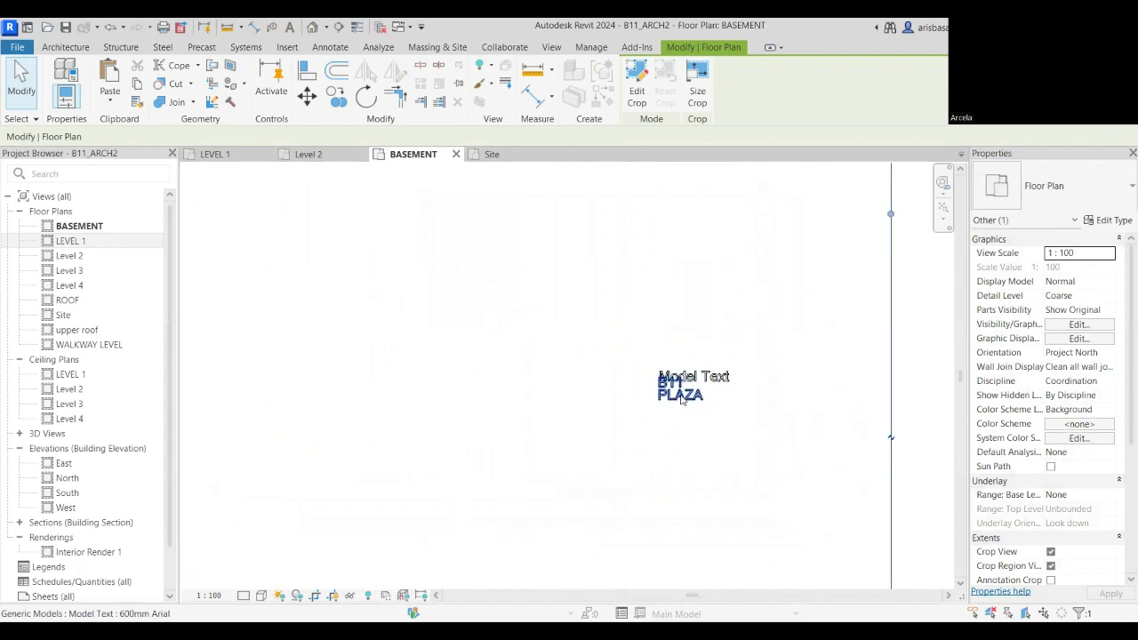
click(680, 396)
key(Escape)
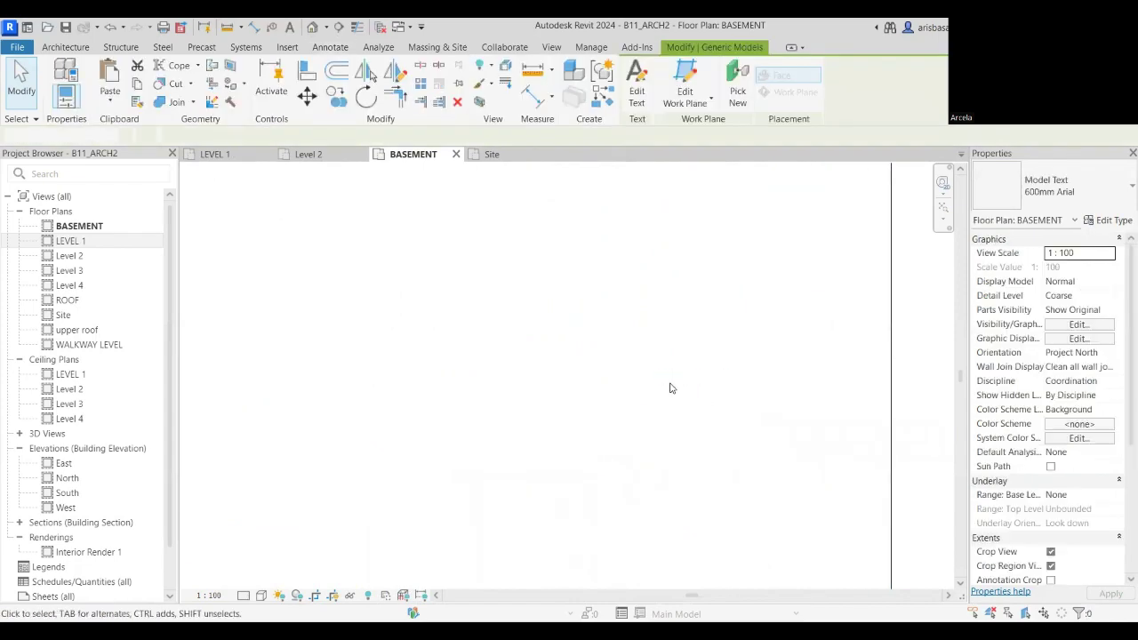
scroll(554, 386, down, 5)
click(672, 349)
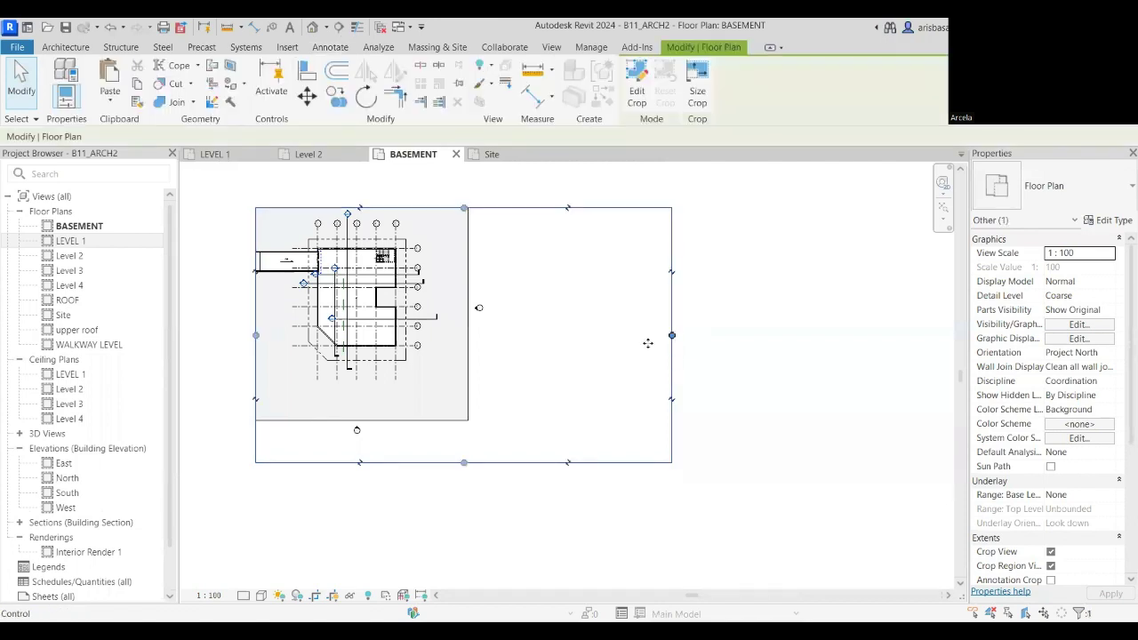
drag(672, 336, 442, 336)
drag(349, 462, 504, 393)
click(504, 393)
middle_drag(508, 389, 523, 366)
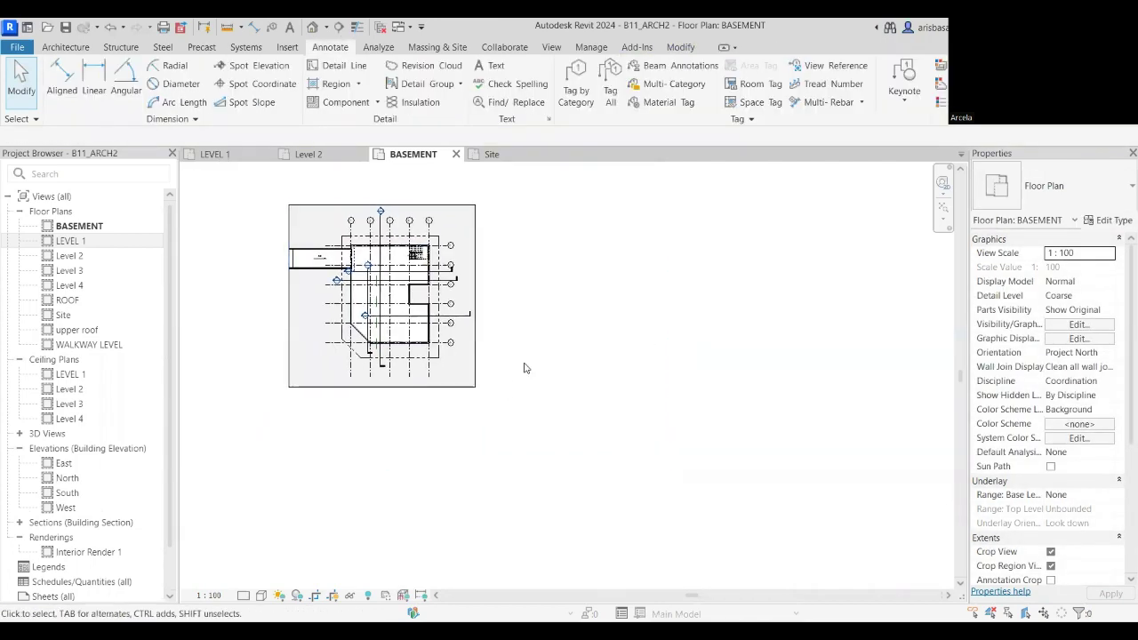
Tighten the LEVEL 1 plan's crop region around the building from the left, right and bottom.
click(242, 156)
scroll(441, 340, down, 6)
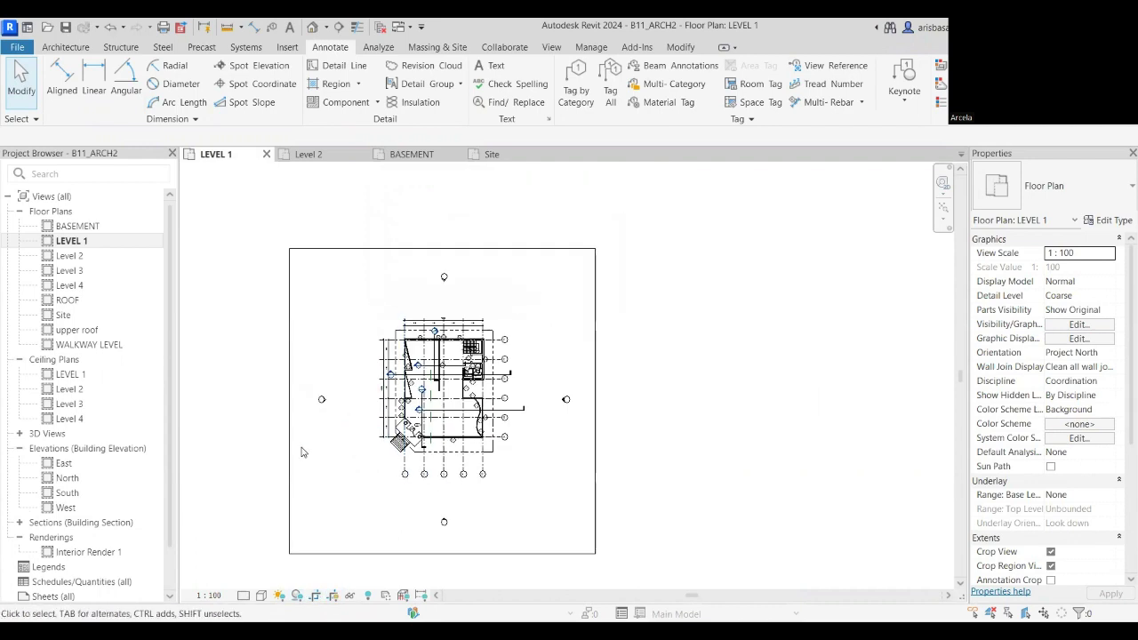
click(290, 402)
mouse_move(290, 407)
mouse_down()
mouse_move(380, 410)
mouse_move(371, 402)
mouse_up()
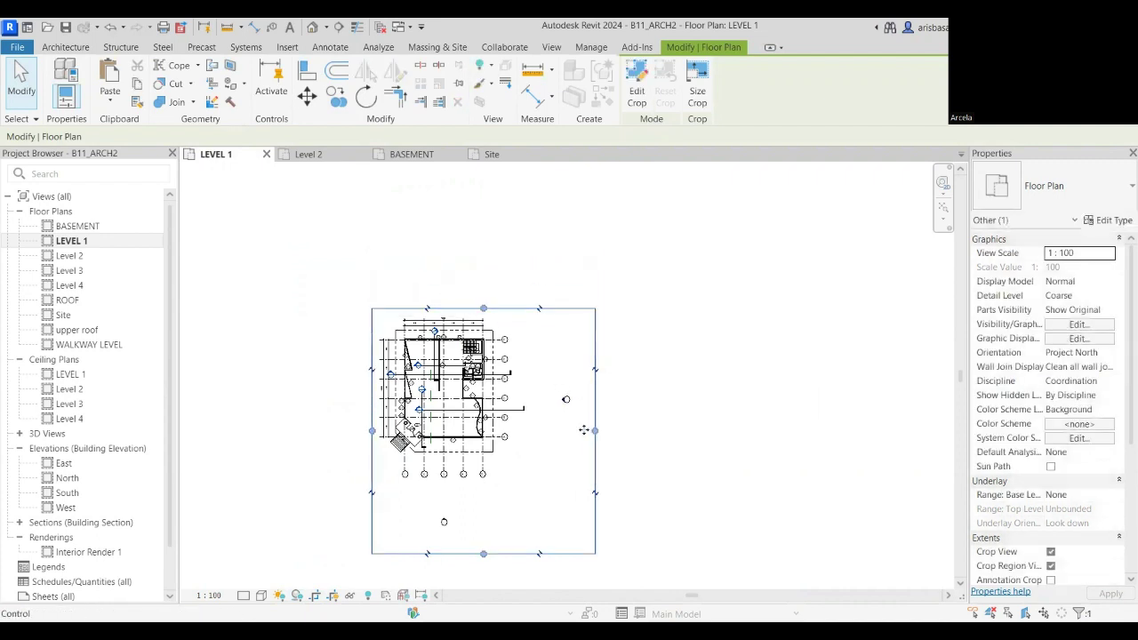
drag(594, 432, 528, 445)
drag(460, 538, 458, 478)
click(575, 469)
Hide the LEVEL 1 crop boundary and return to the Level 2 plan.
scroll(545, 480, up, 1)
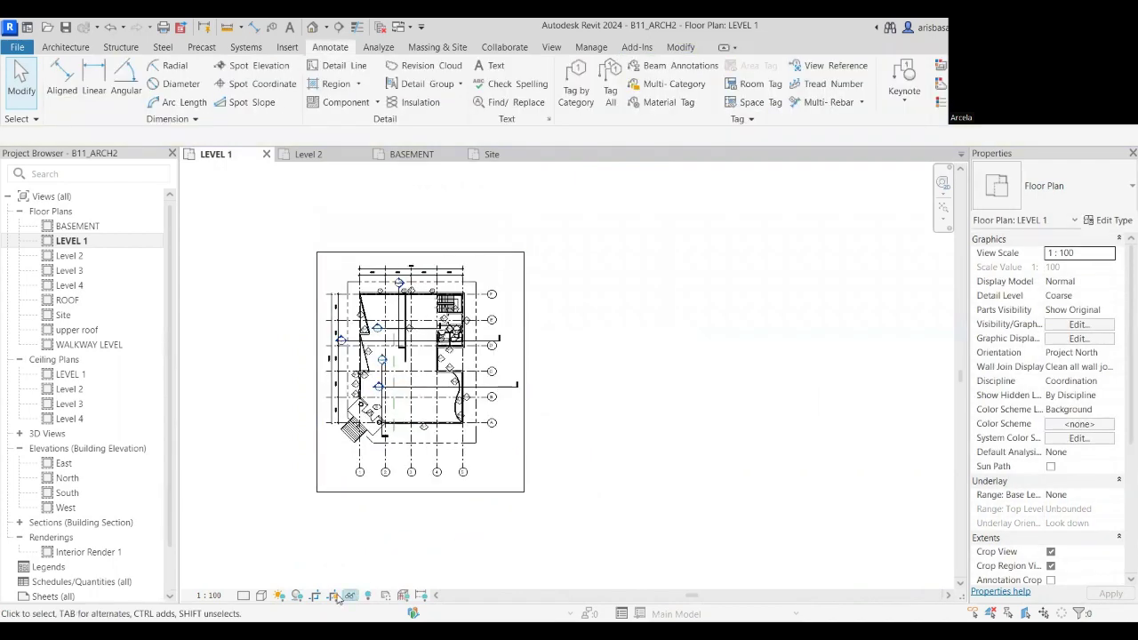
click(332, 595)
scroll(556, 455, up, 3)
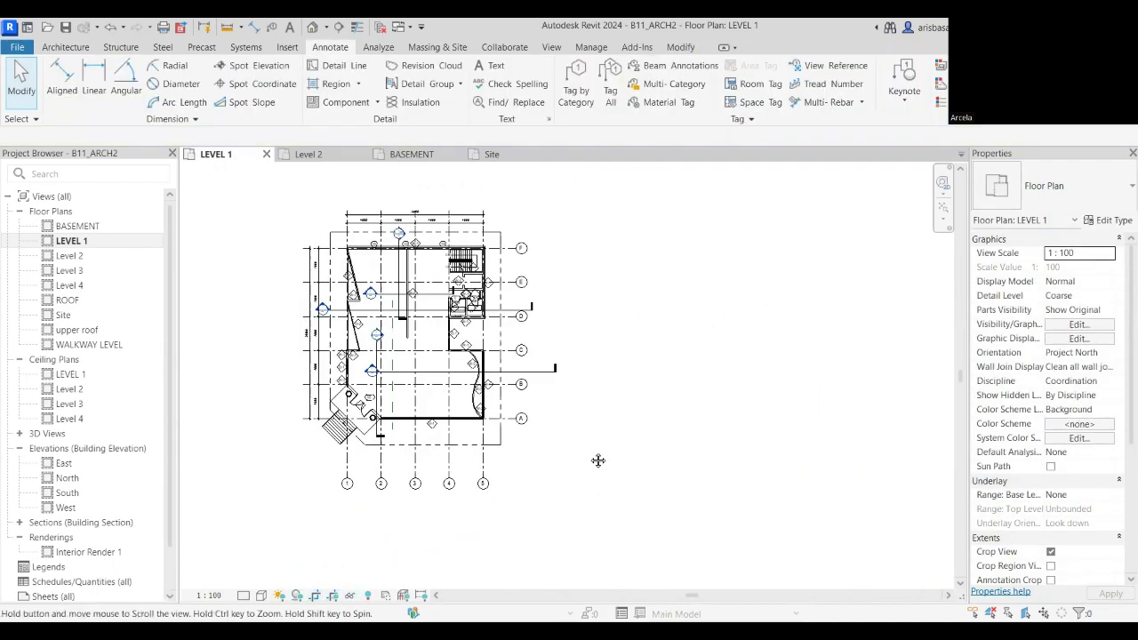
click(322, 158)
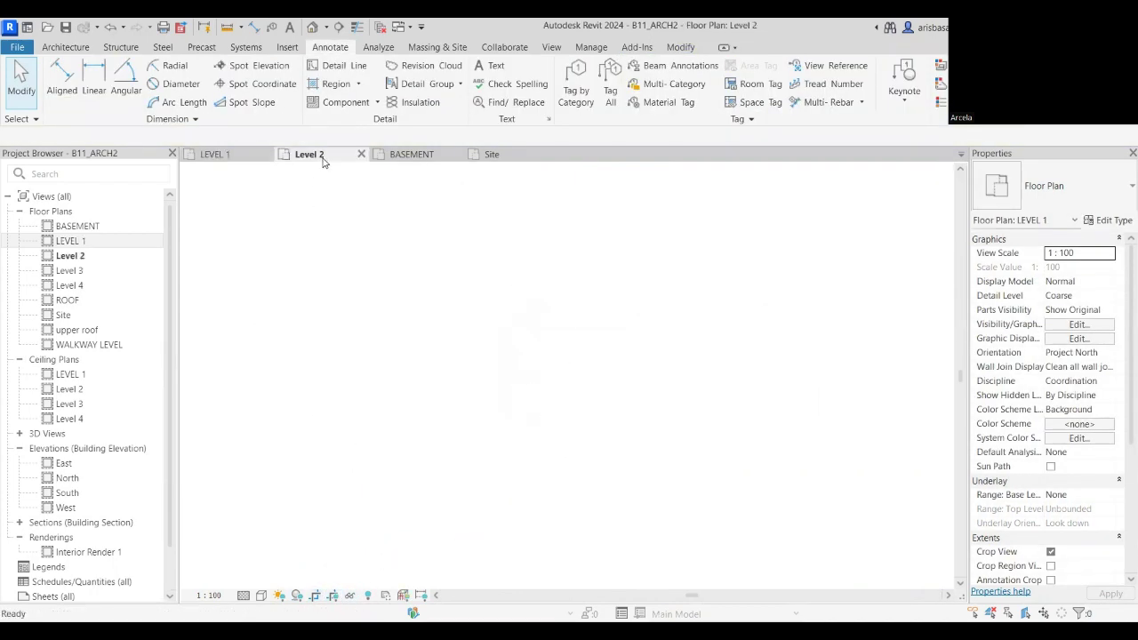
Go via BASEMENT to the Site floor plan and switch on its visible crop region.
click(408, 155)
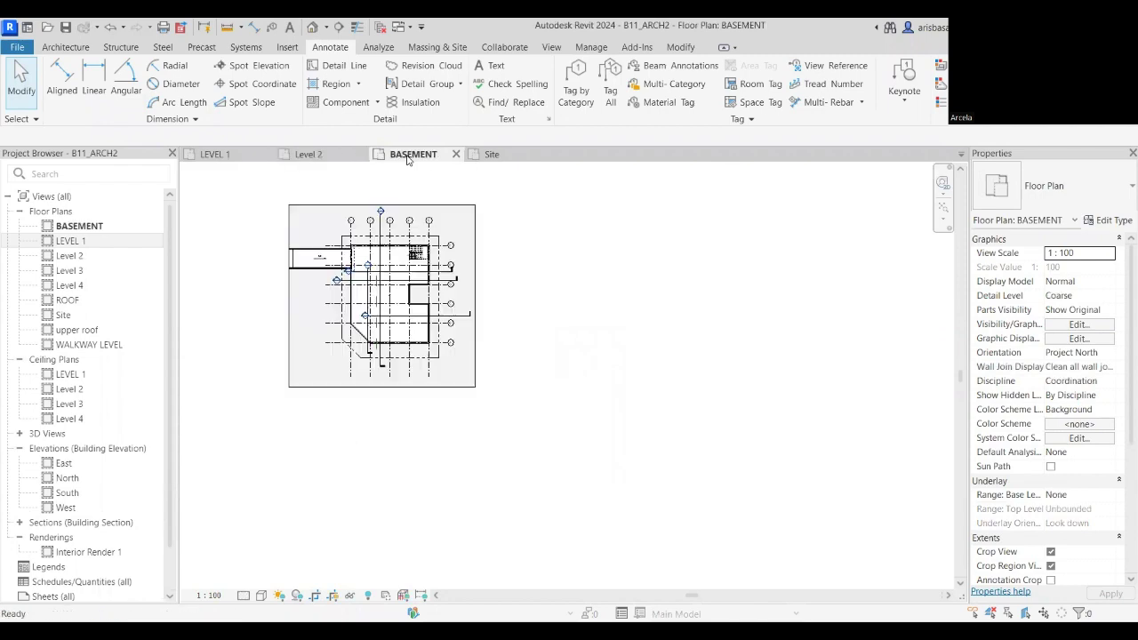
click(491, 155)
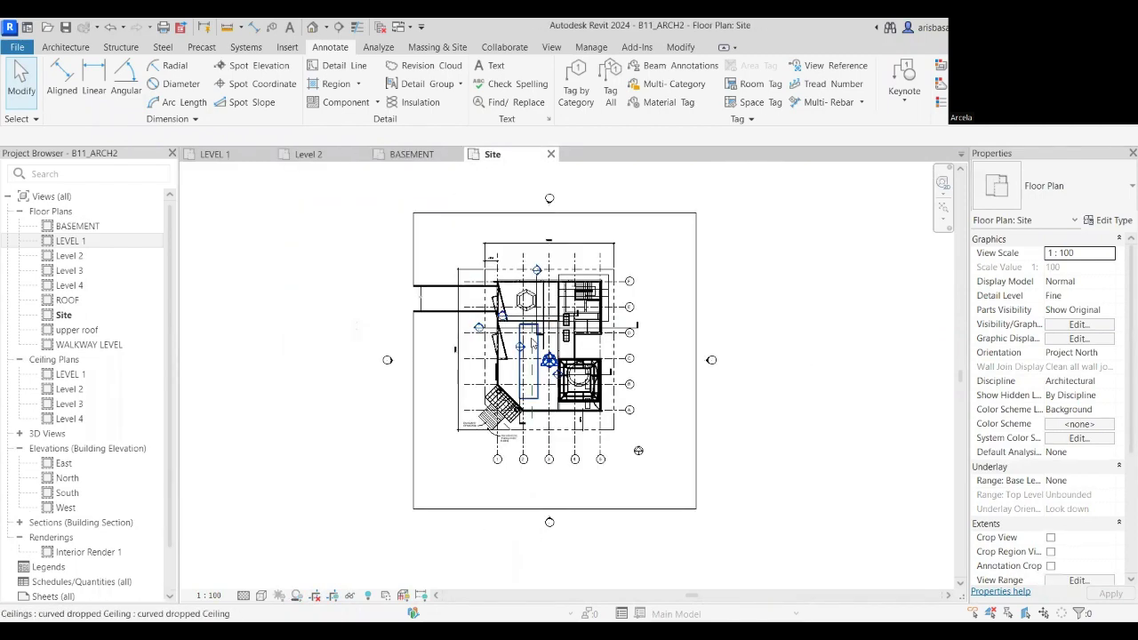
click(332, 595)
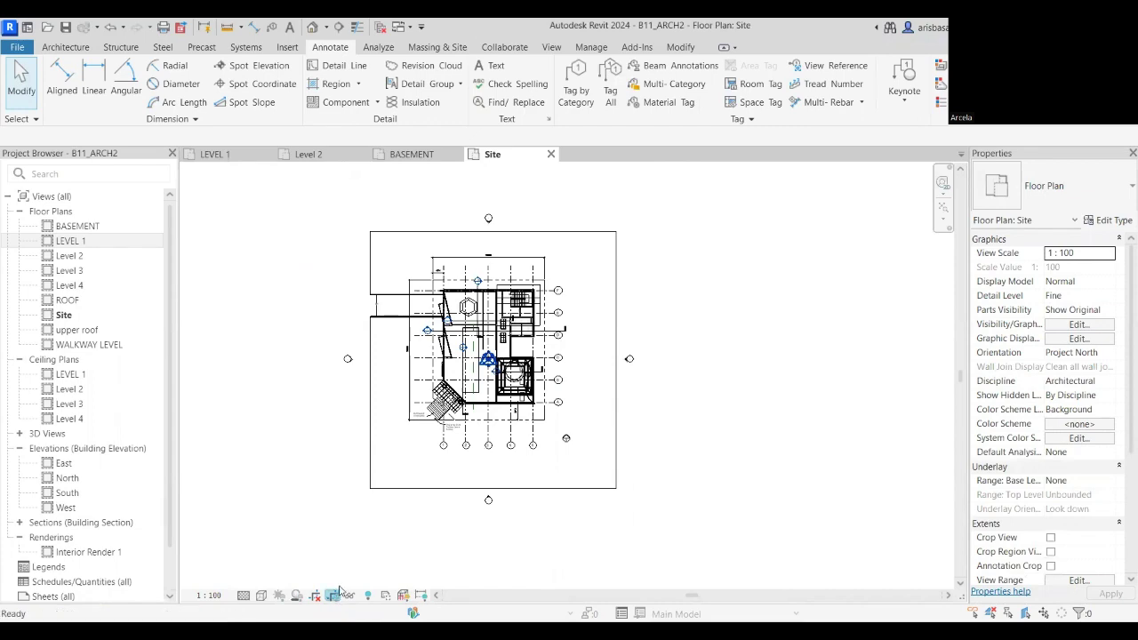
scroll(411, 449, up, 2)
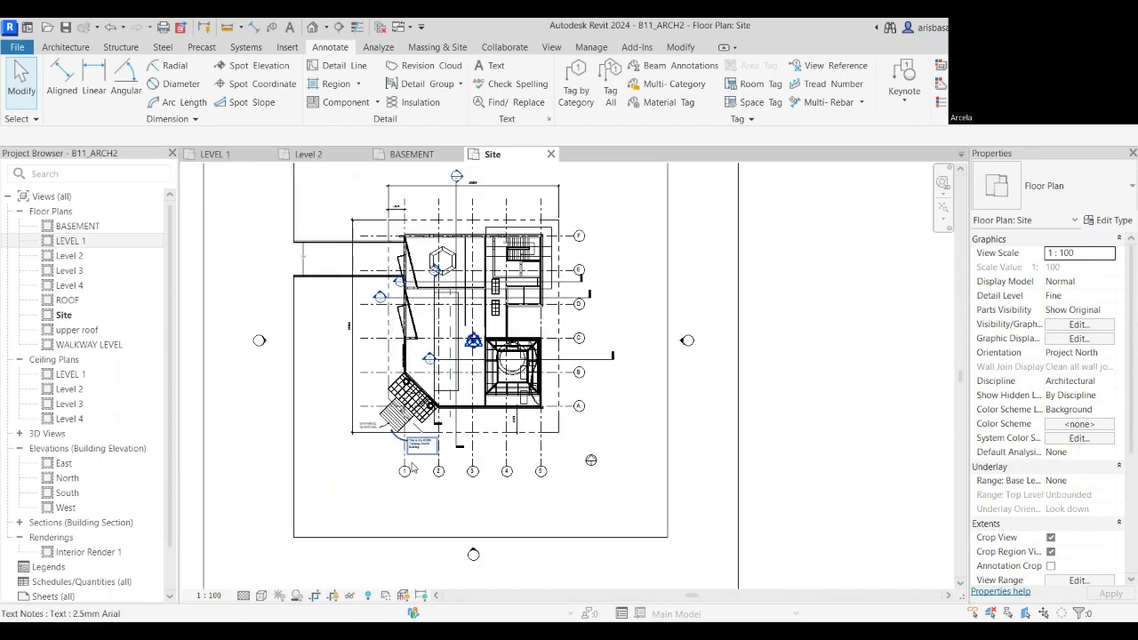
scroll(365, 417, up, 2)
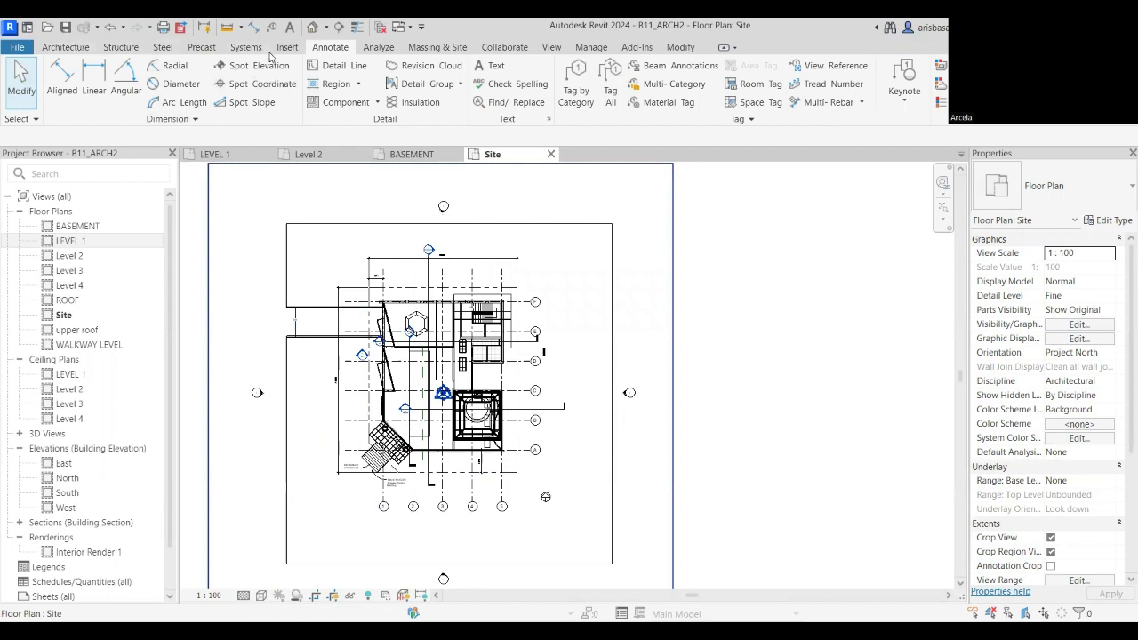
click(441, 48)
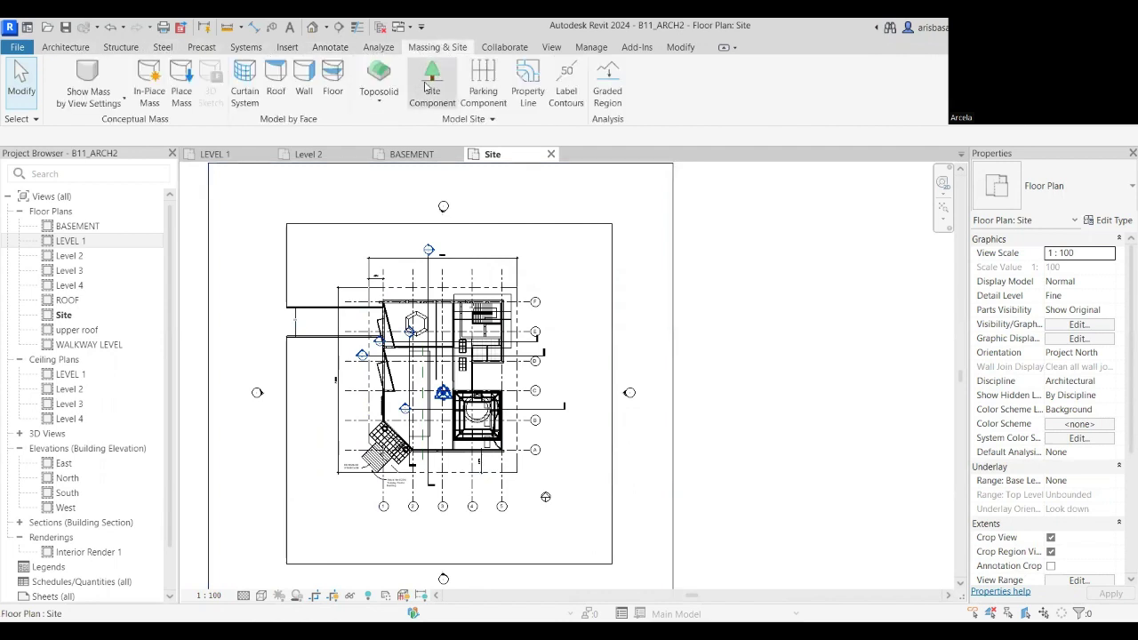
Place a second M_RPC Tree - Deciduous Scarlet Oak near the top of the building.
click(427, 84)
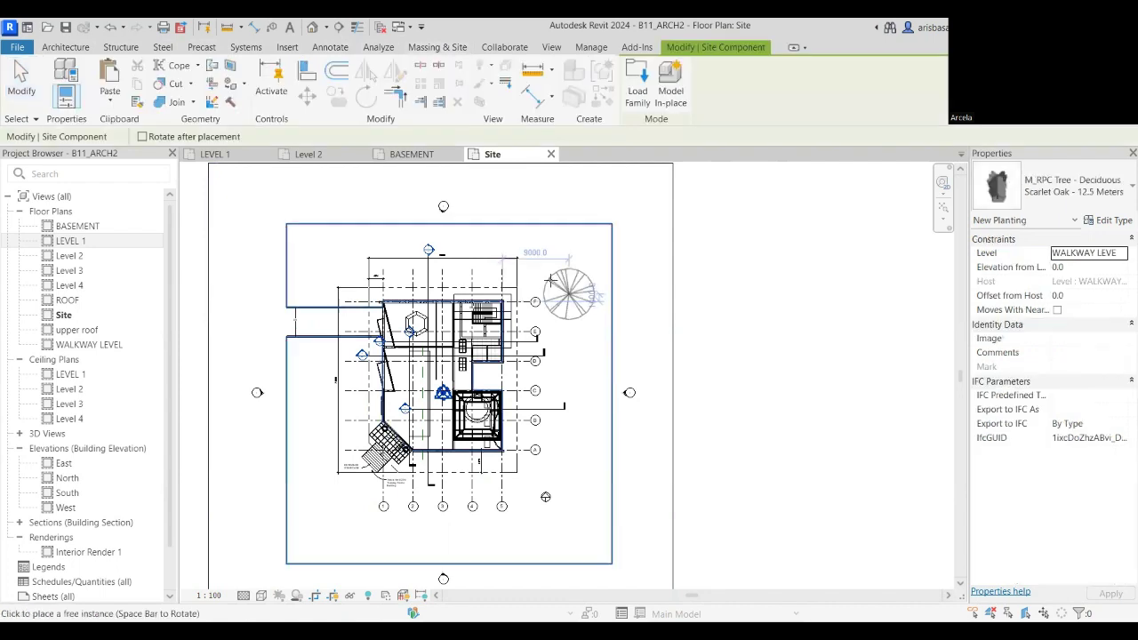
click(493, 251)
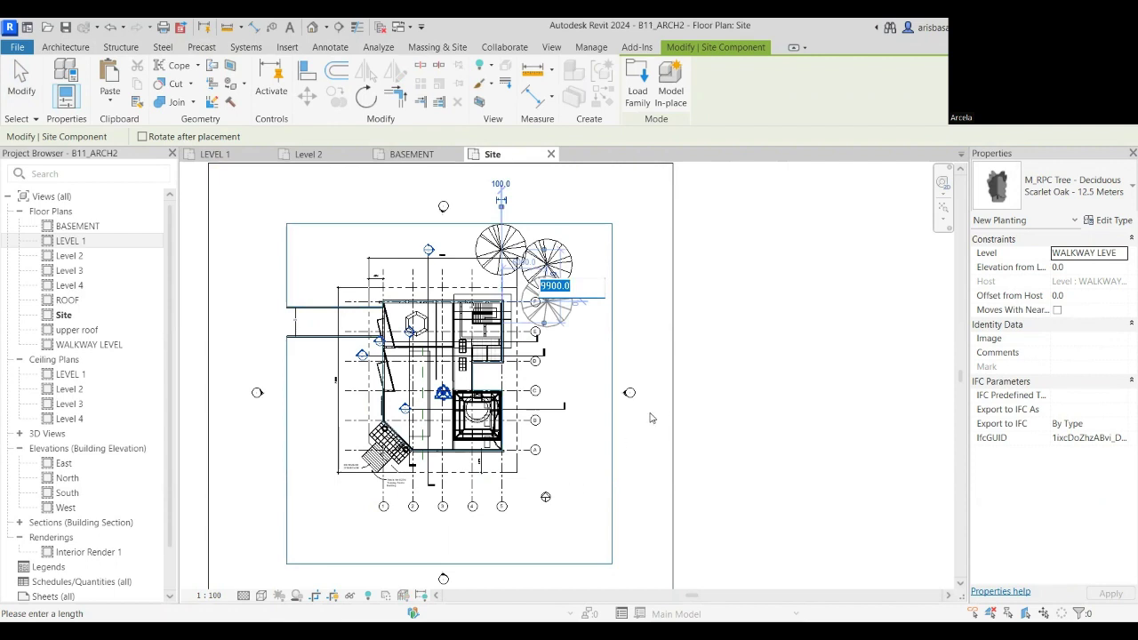
key(Escape)
key(Escape)
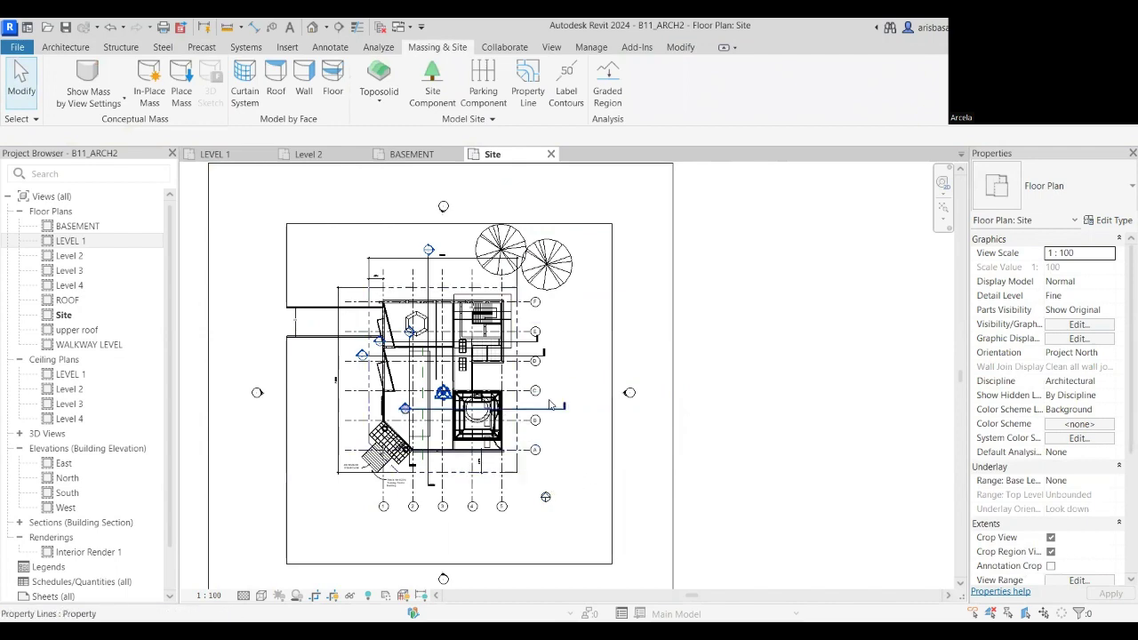
Drag the Site plan's top, left, right and bottom crop edges in toward the building.
scroll(605, 259, down, 2)
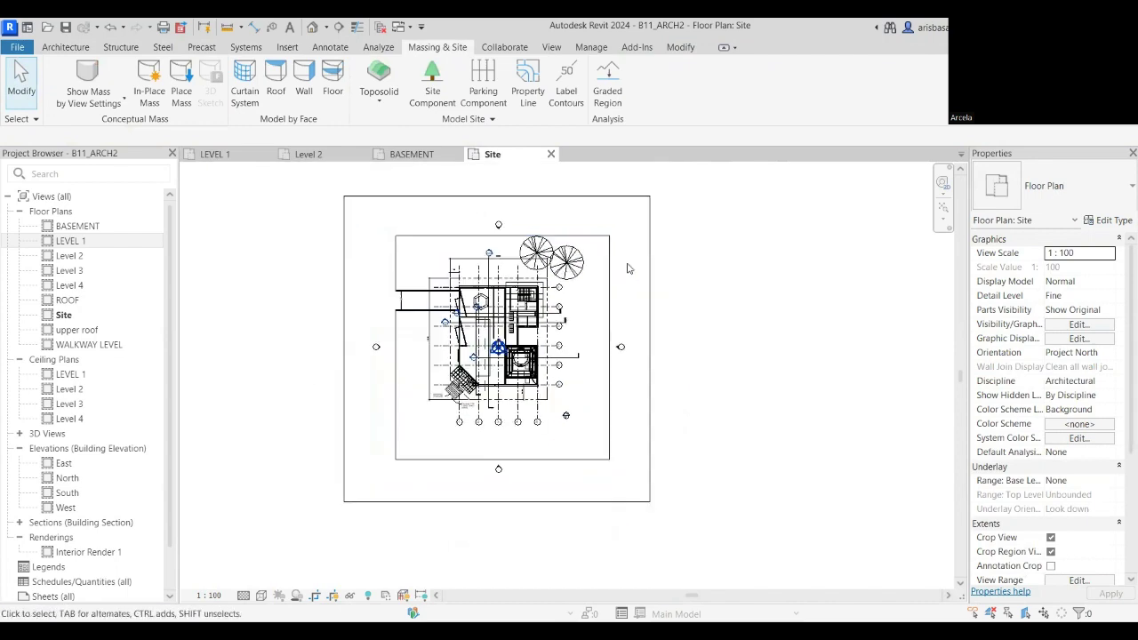
click(650, 252)
drag(497, 196, 478, 239)
drag(344, 368, 399, 371)
drag(609, 382, 601, 382)
drag(501, 501, 503, 438)
scroll(519, 418, up, 5)
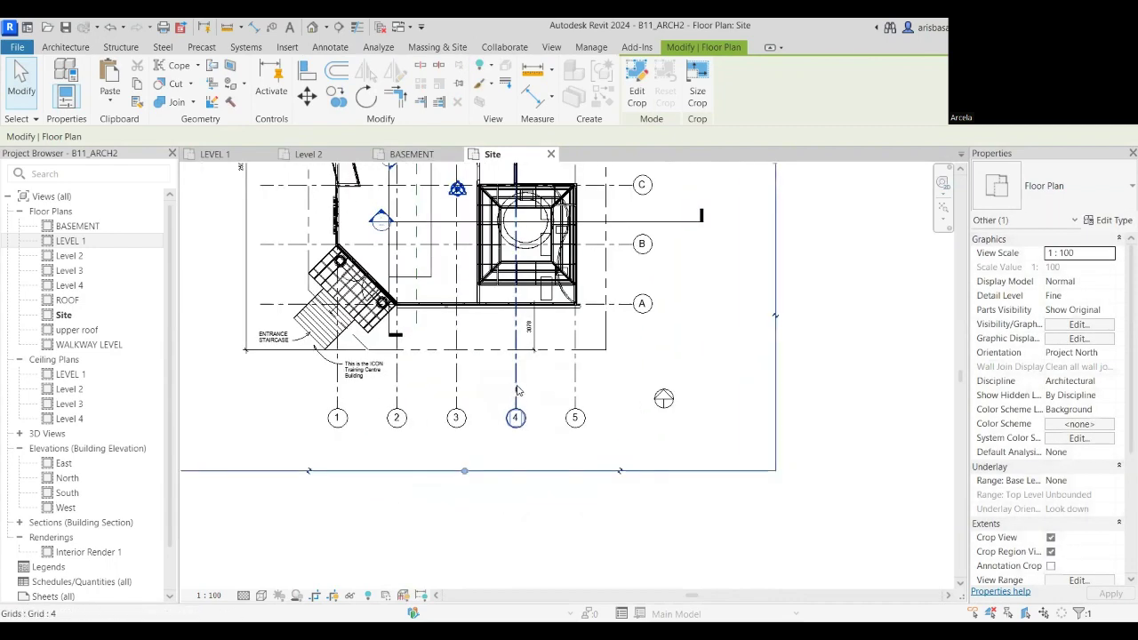
scroll(516, 388, down, 2)
scroll(517, 516, down, 4)
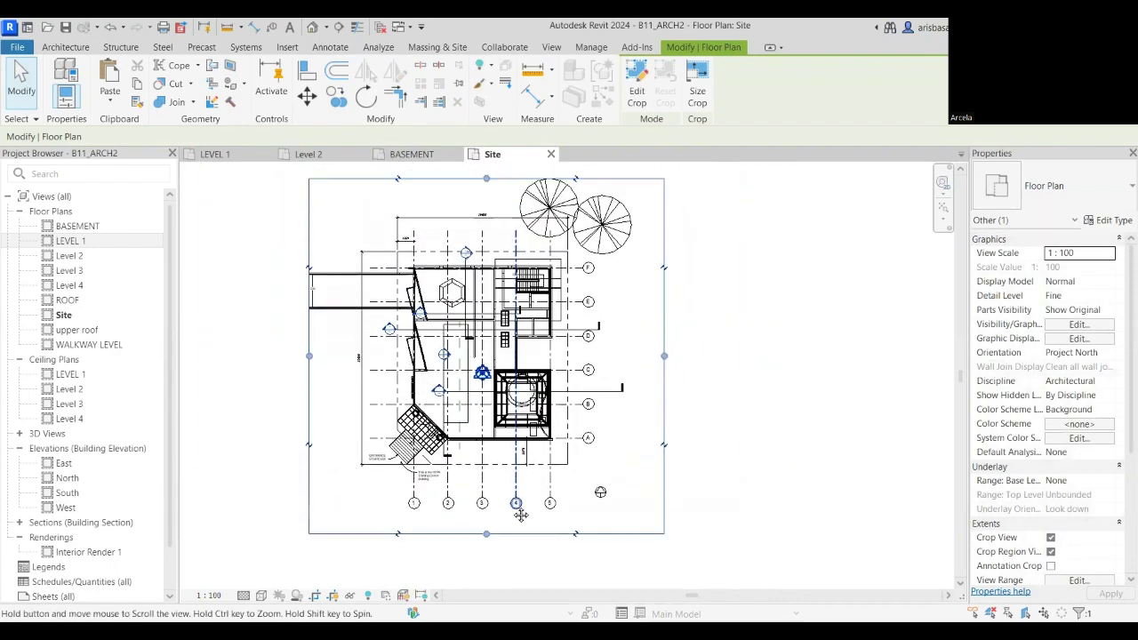
scroll(519, 519, down, 1)
Hide the Site crop boundary and set the plan scale to 1 : 200.
click(500, 534)
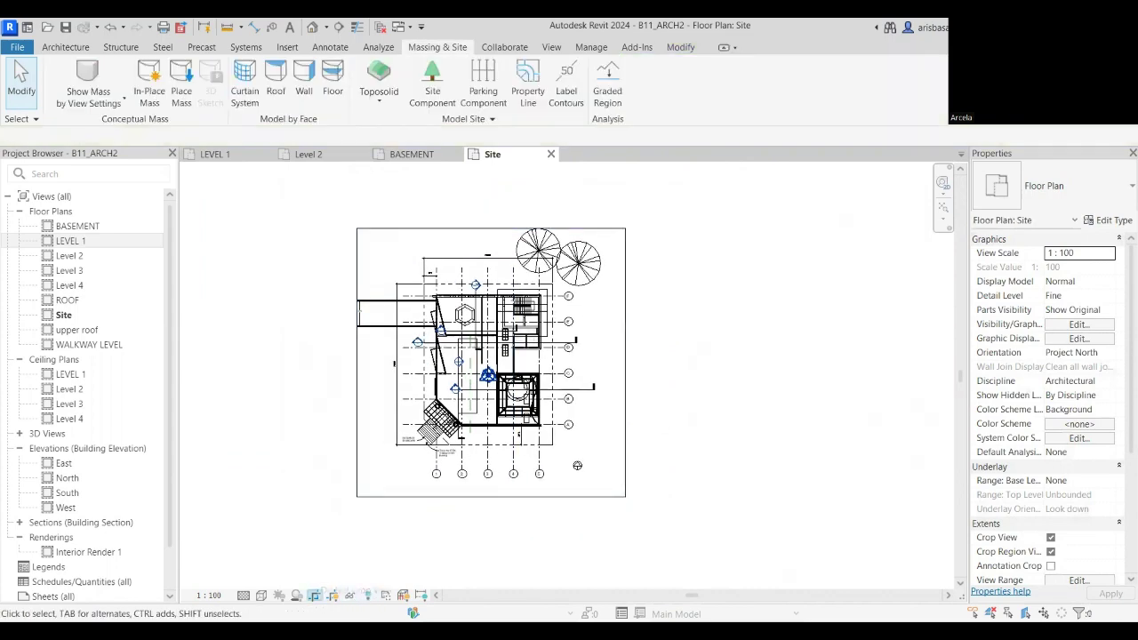
click(331, 594)
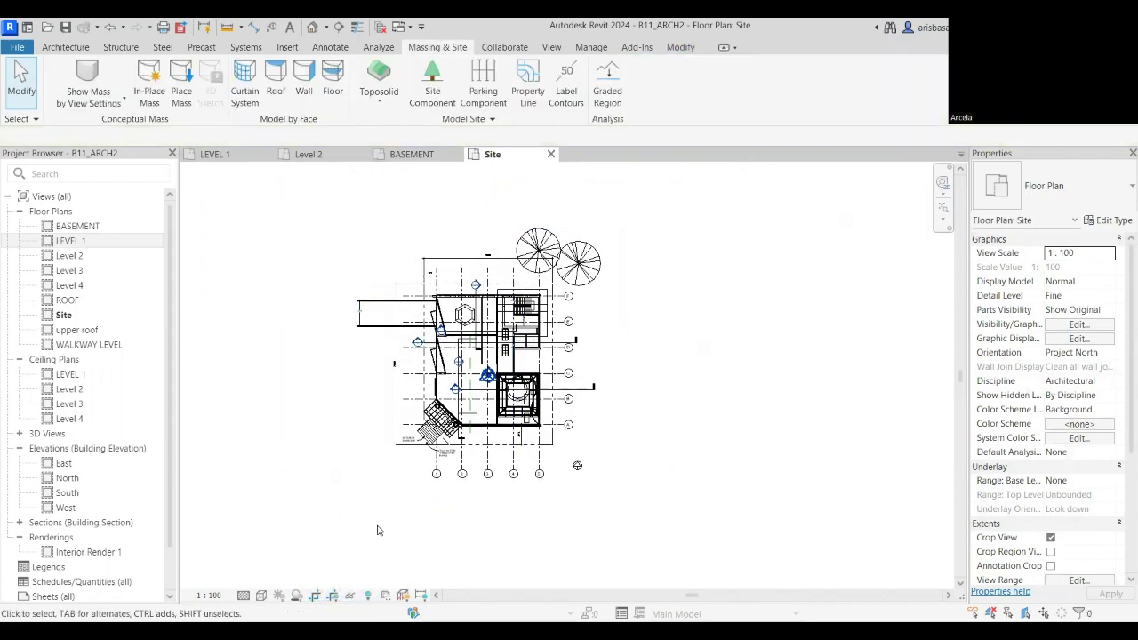
scroll(376, 498, down, 1)
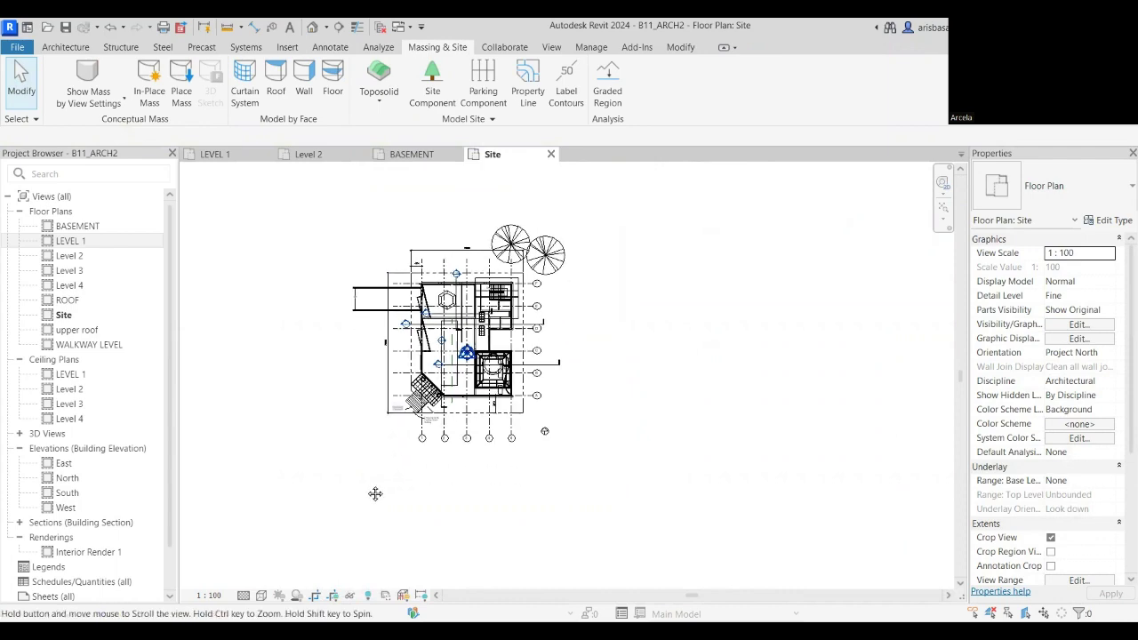
click(210, 595)
click(231, 516)
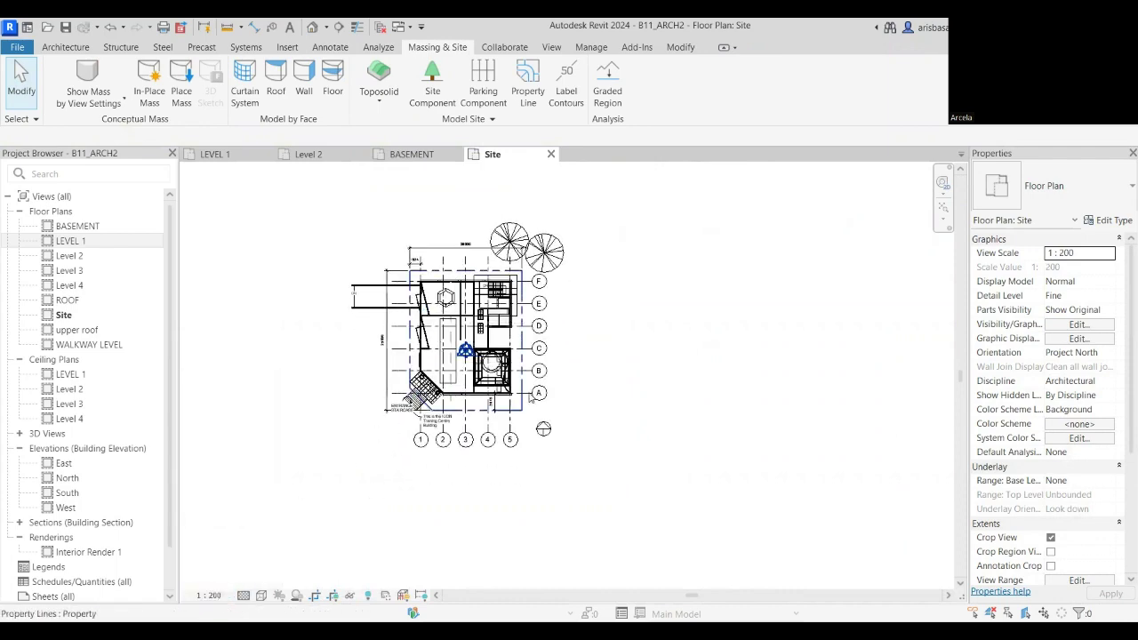
scroll(531, 397, up, 2)
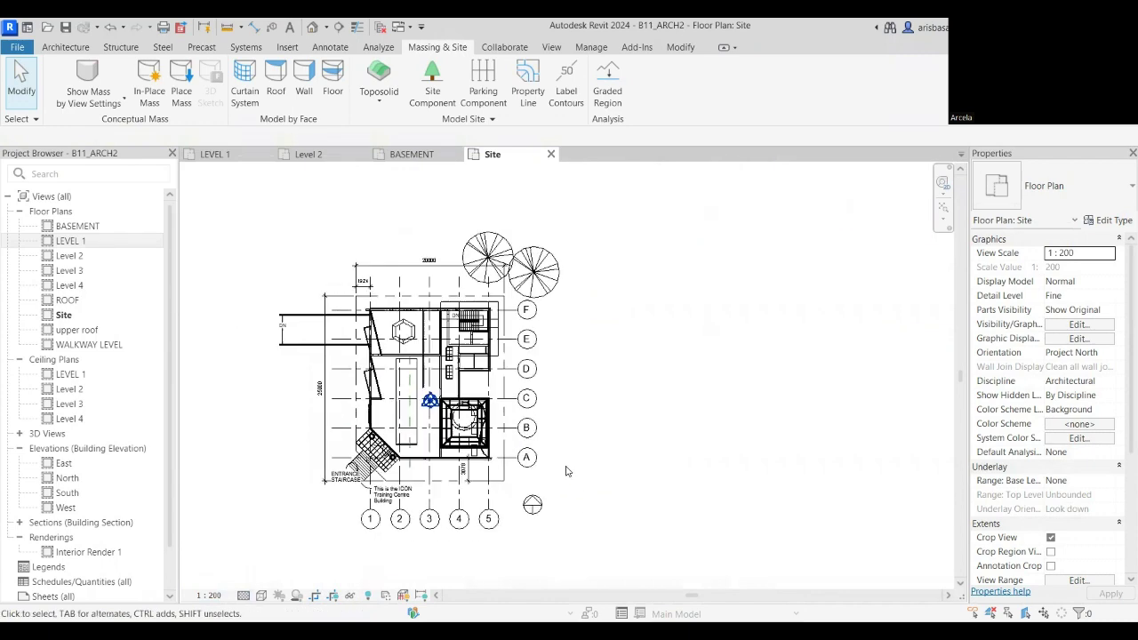
Cycle through the BASEMENT, Level 2 and LEVEL 1 floor plans.
middle_drag(566, 471, 528, 457)
scroll(439, 376, down, 1)
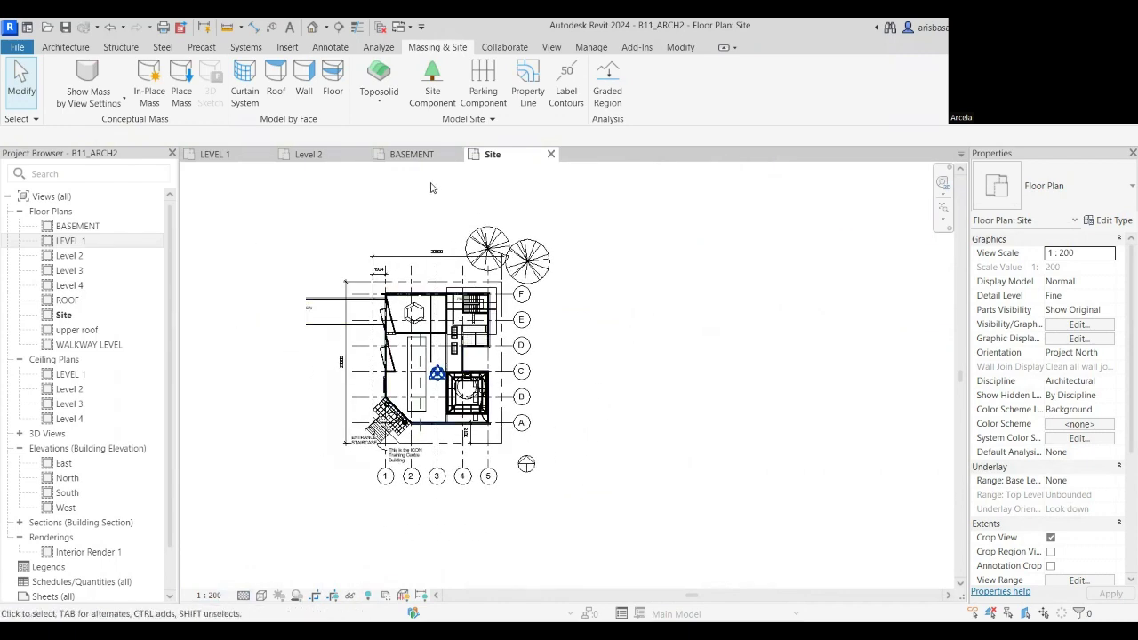
click(438, 157)
click(337, 155)
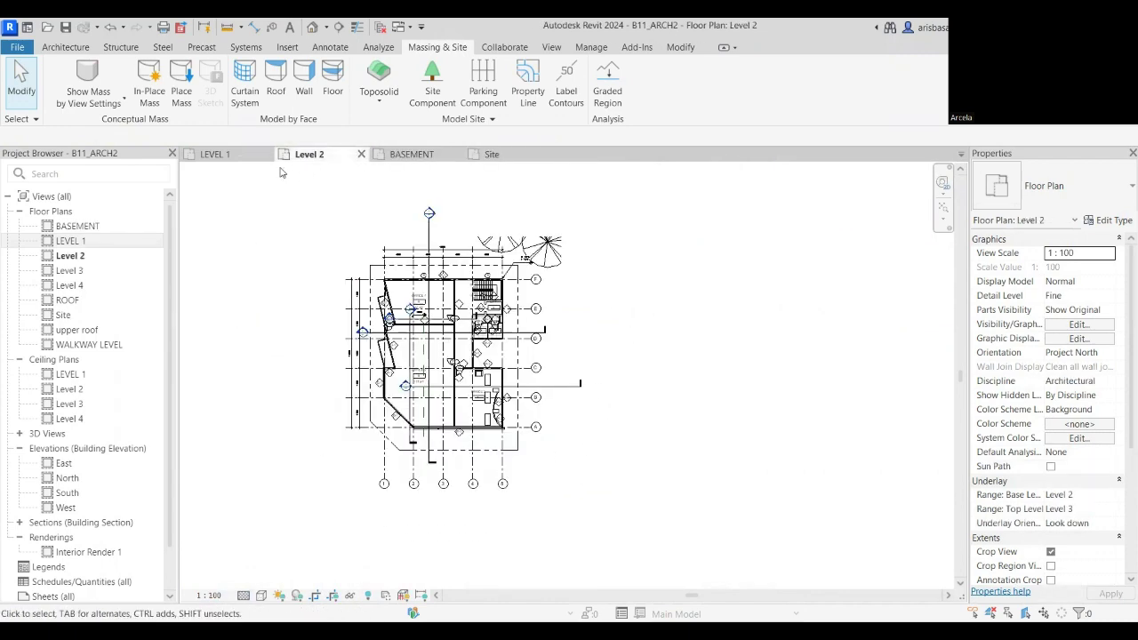
click(215, 154)
scroll(479, 384, down, 2)
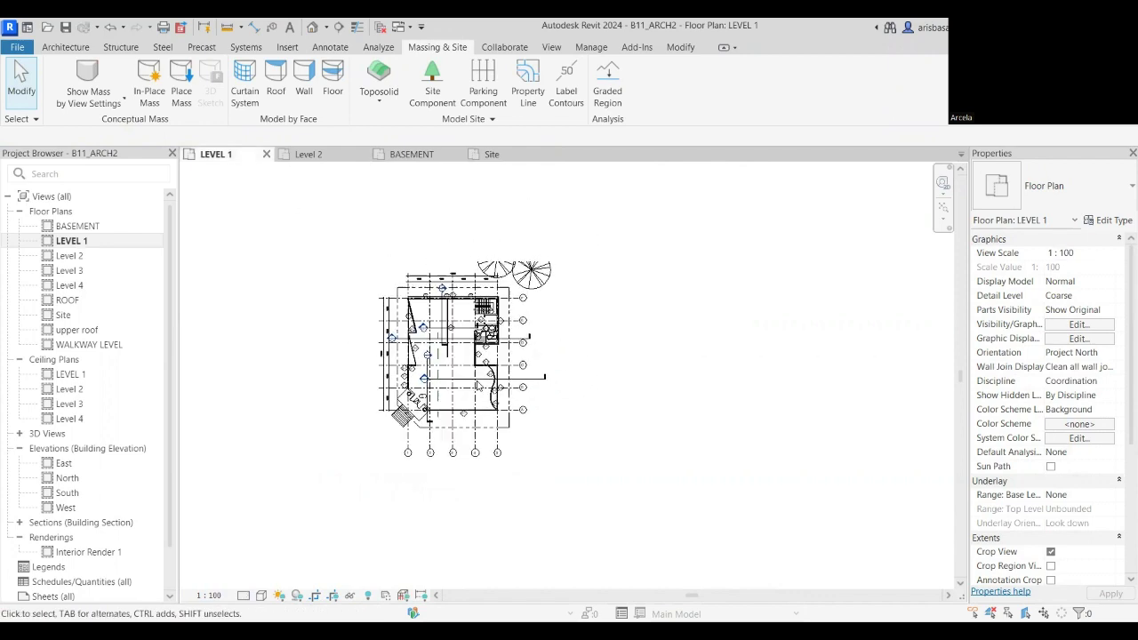
scroll(80, 512, down, 1)
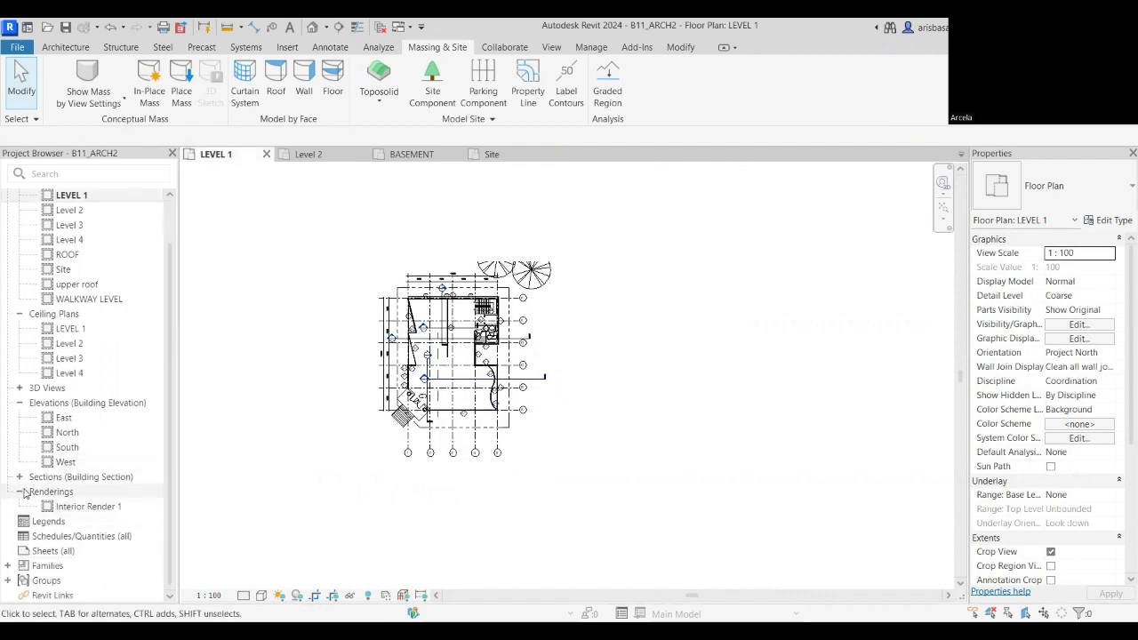
Open Interior Render 1 and 3D Views 2, 1 and 7 from the Project Browser.
double_click(89, 506)
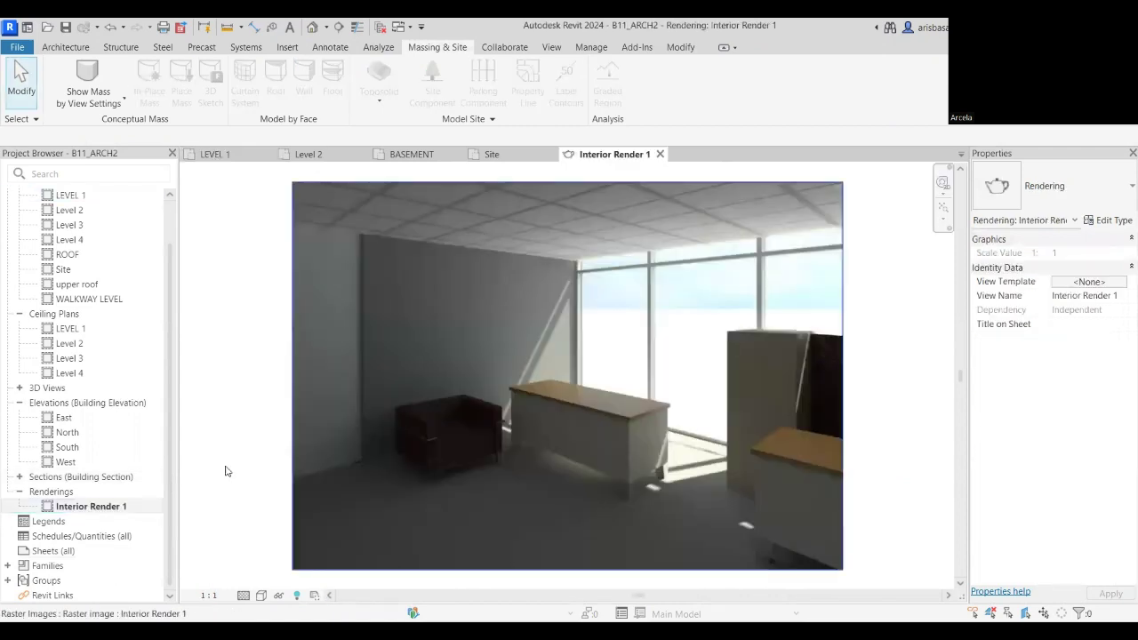
click(19, 492)
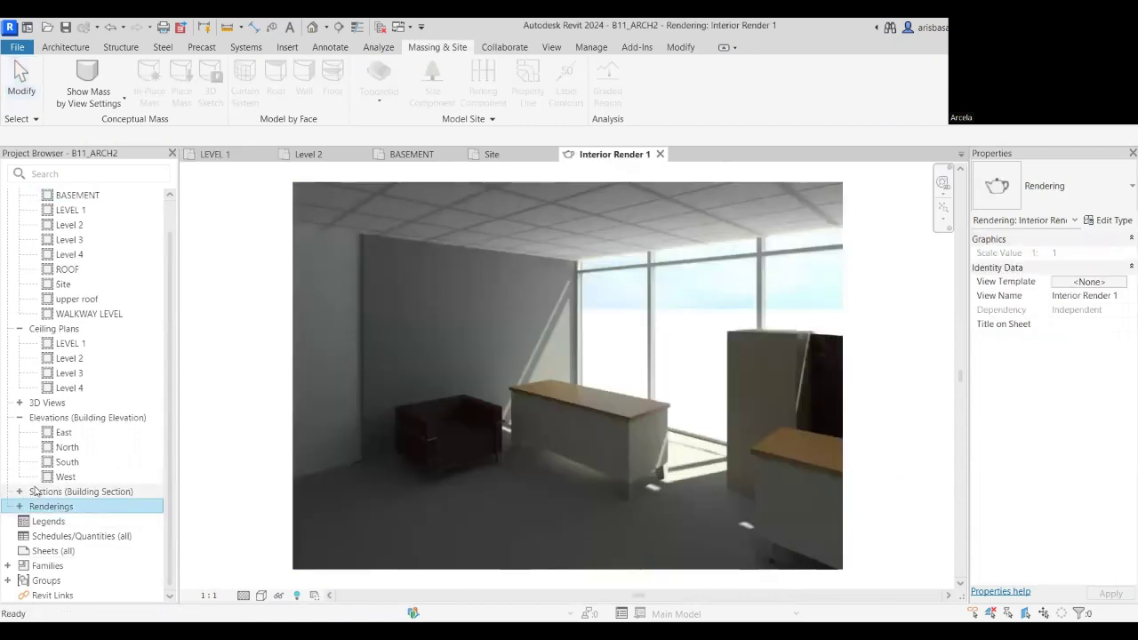
click(18, 403)
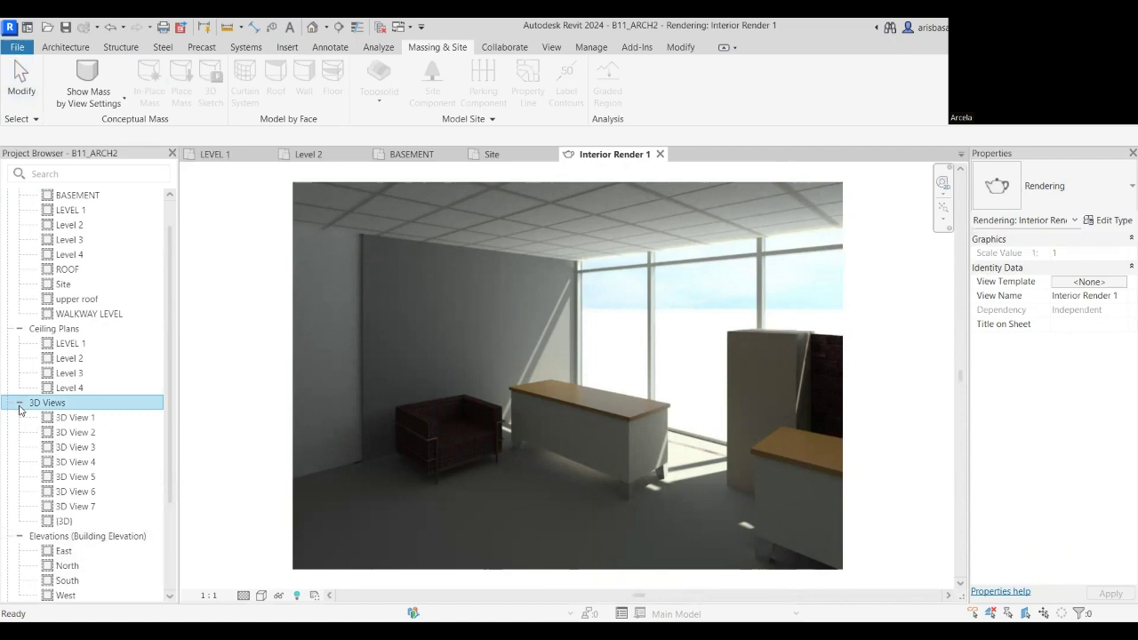
double_click(79, 433)
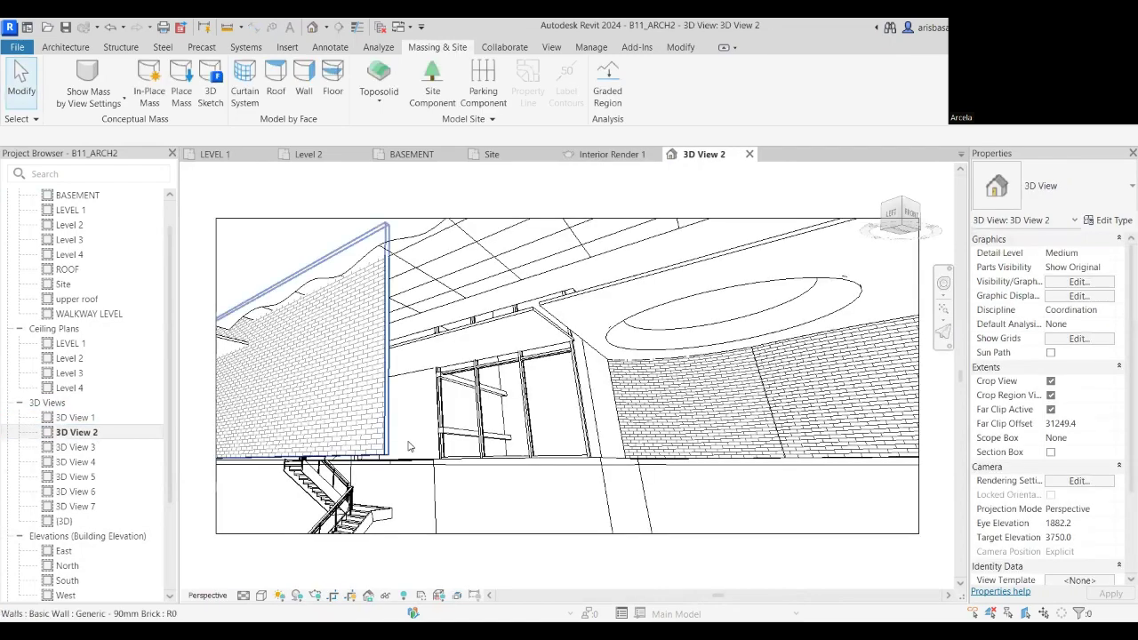
double_click(78, 417)
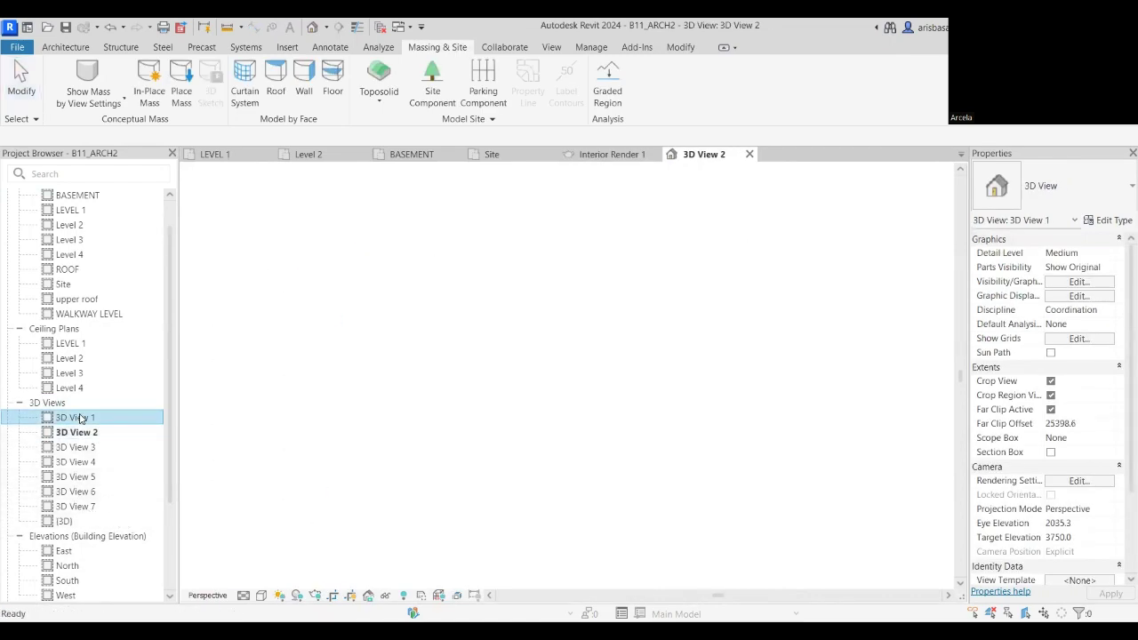
double_click(80, 507)
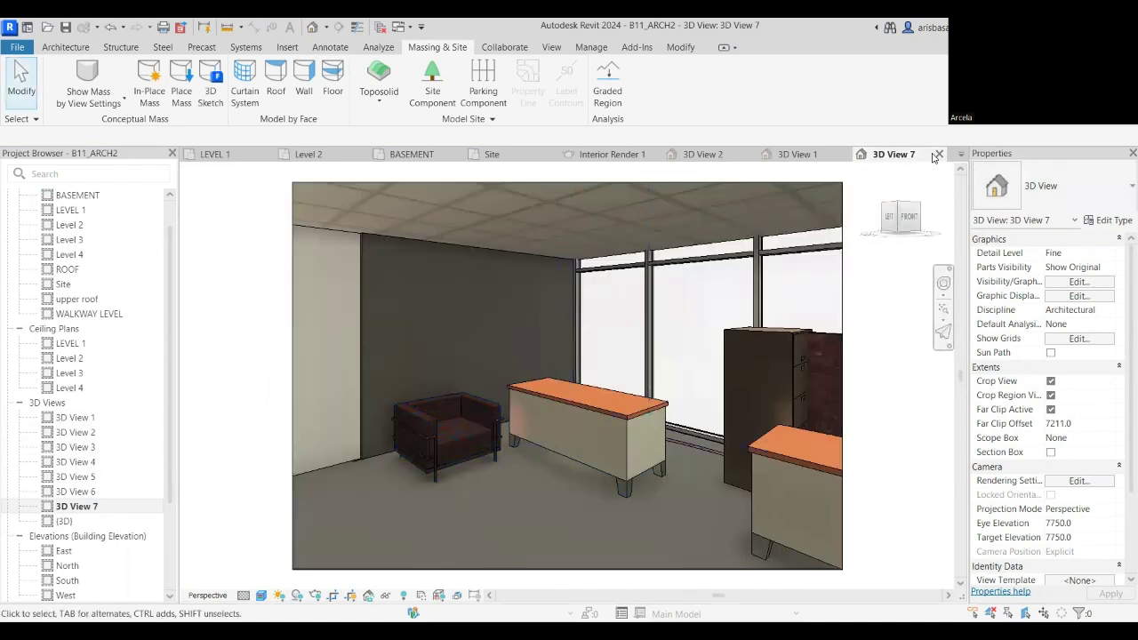
Close 3D View 7, 3D View 1, 3D View 2 and Interior Render 1.
click(940, 156)
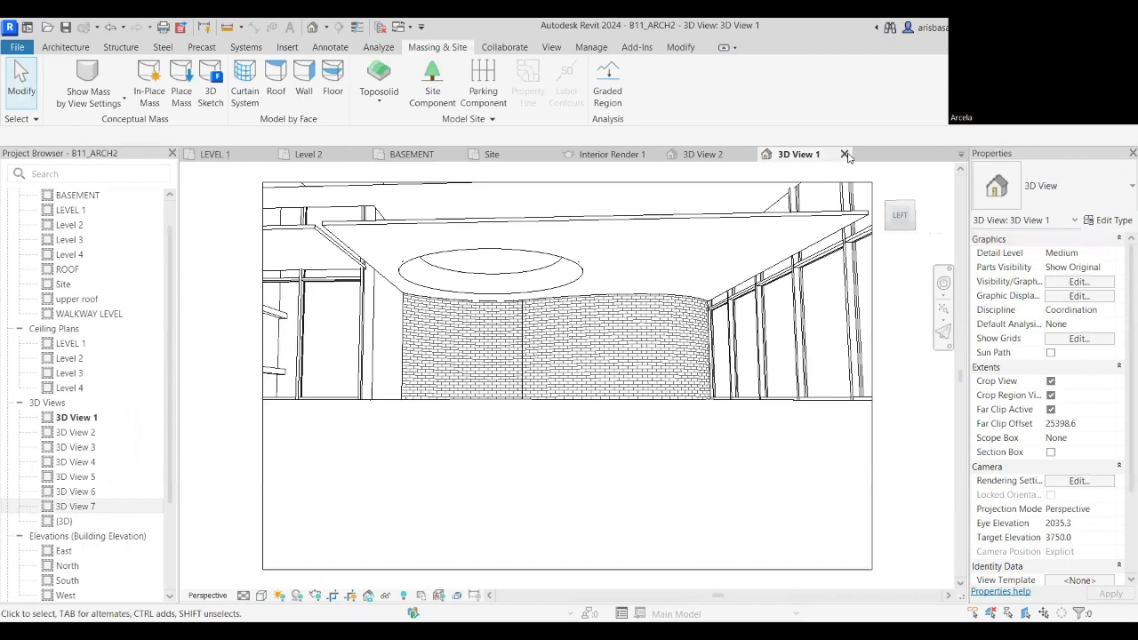
click(853, 154)
click(750, 154)
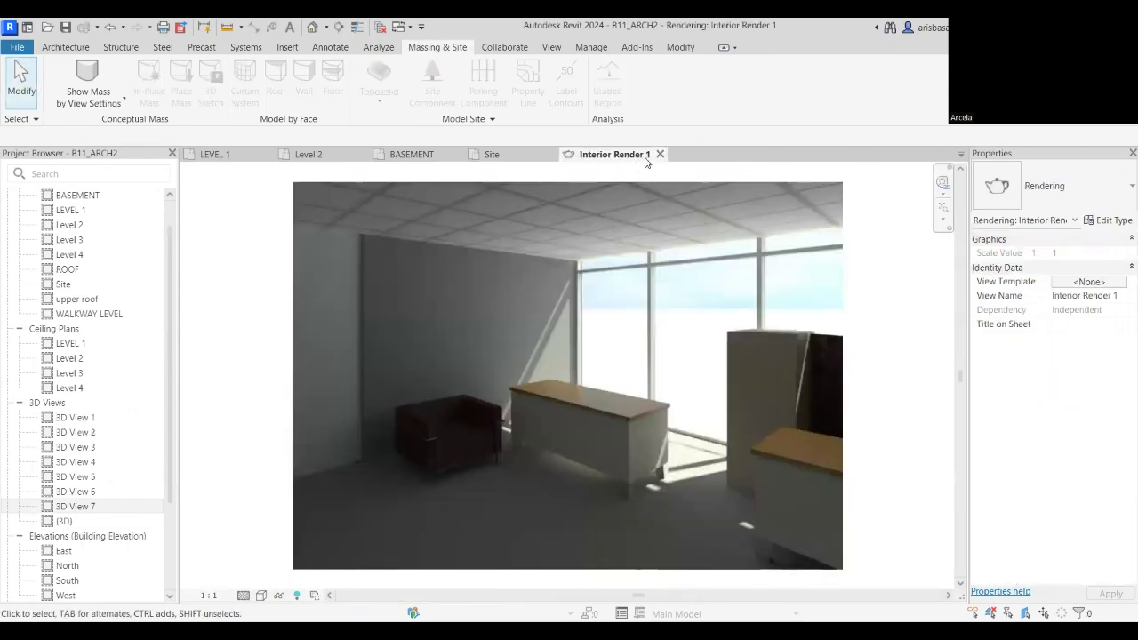
click(661, 155)
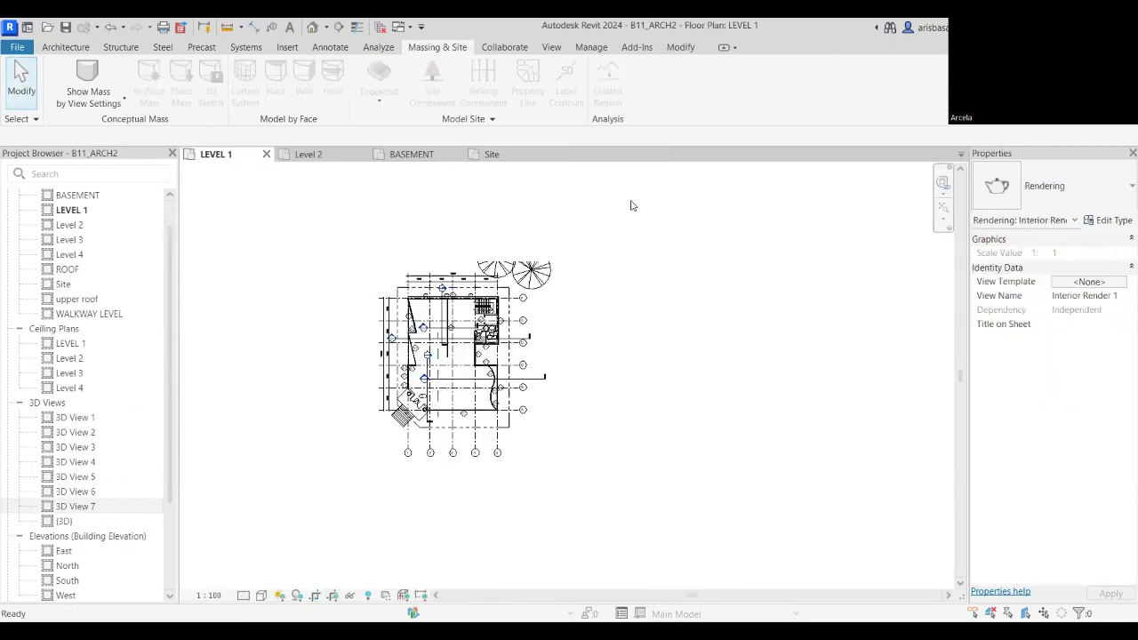
scroll(471, 441, up, 1)
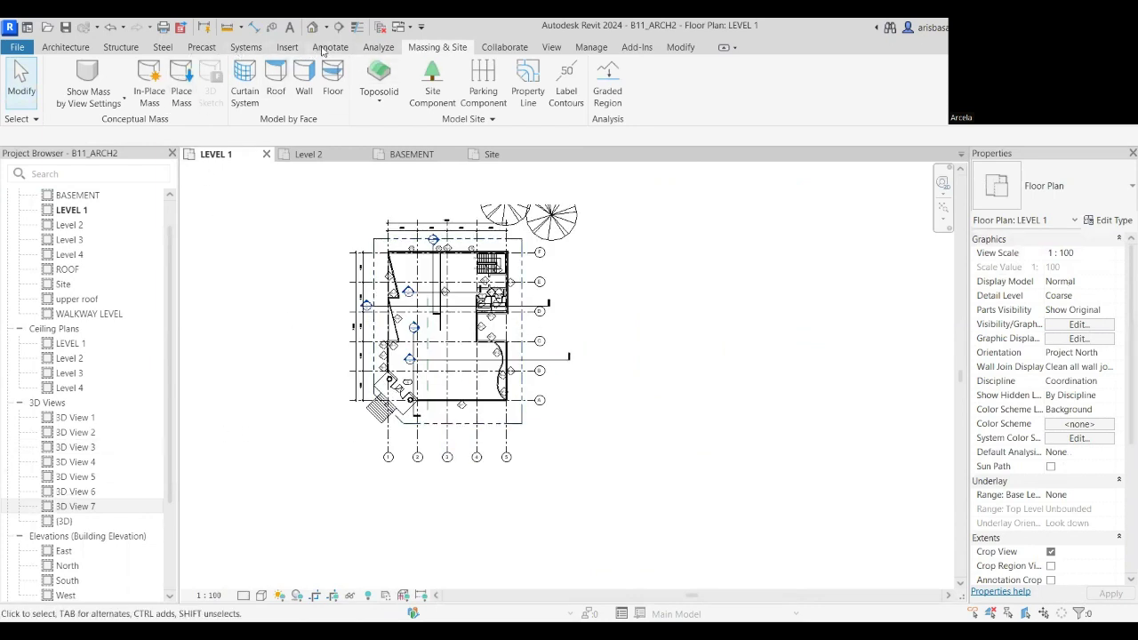
Place a perspective camera below-left of the building aimed at it, creating 3D View 8.
click(551, 46)
click(474, 105)
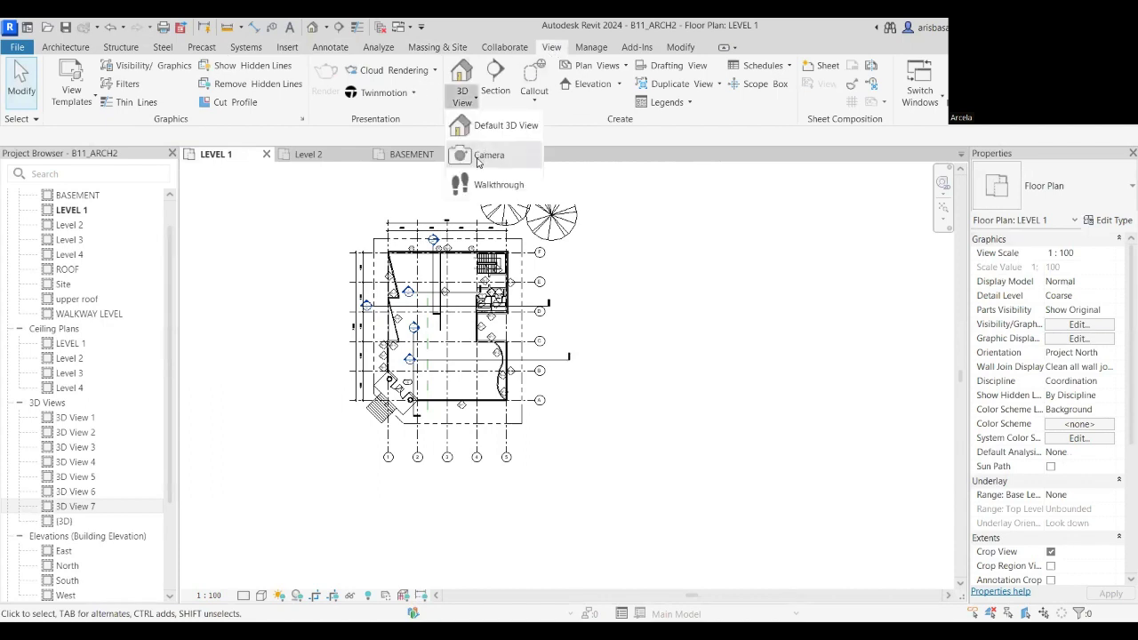
click(482, 152)
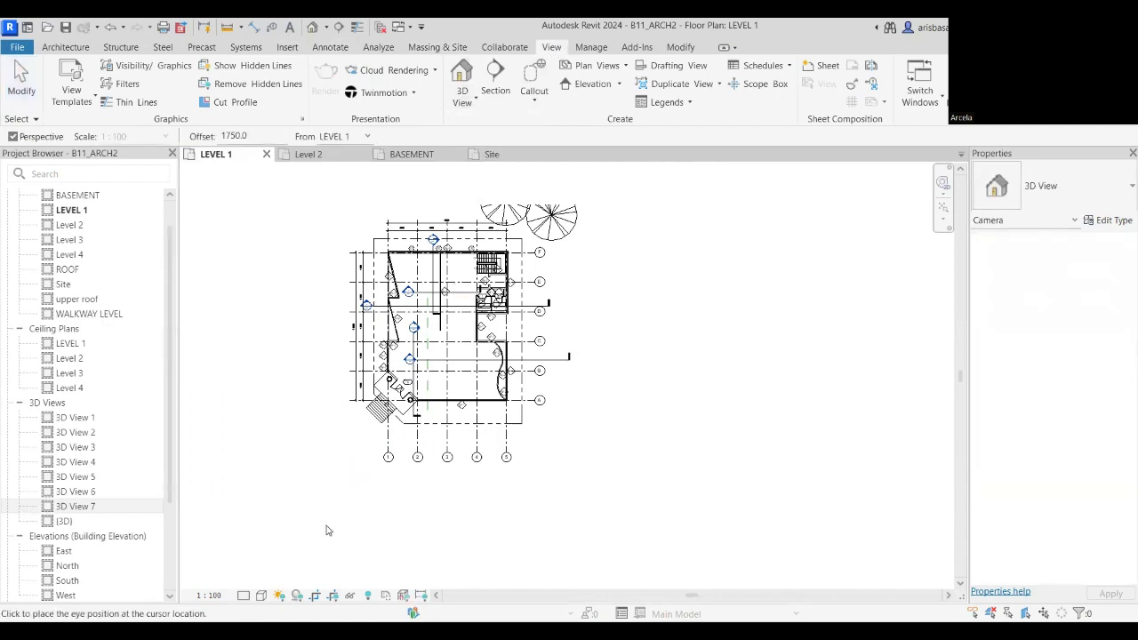
scroll(374, 512, down, 3)
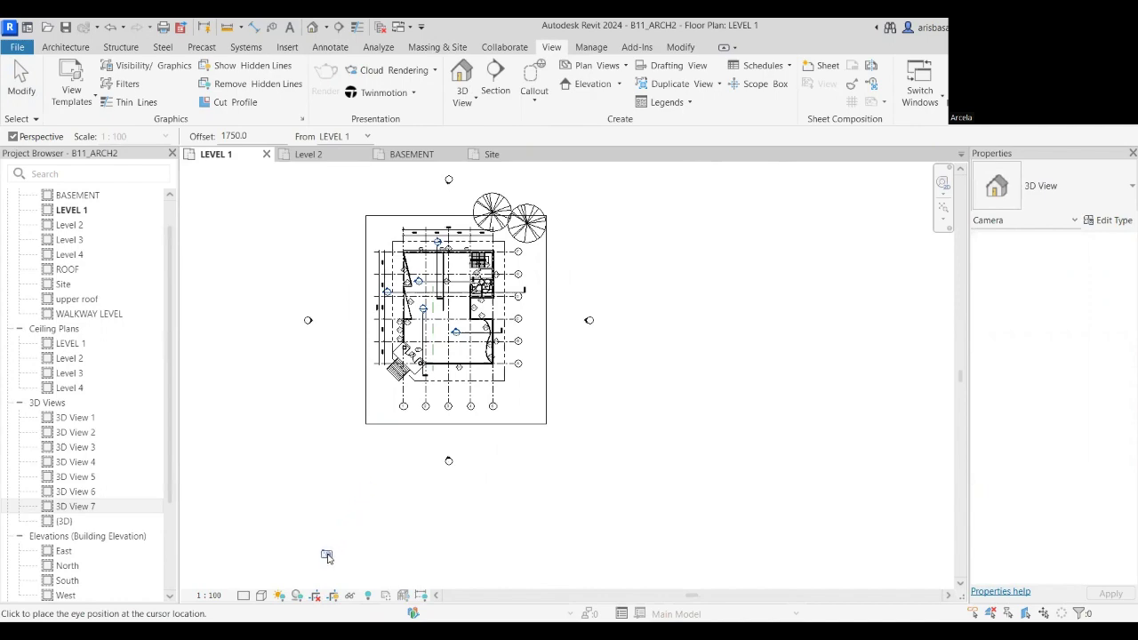
click(327, 556)
click(507, 209)
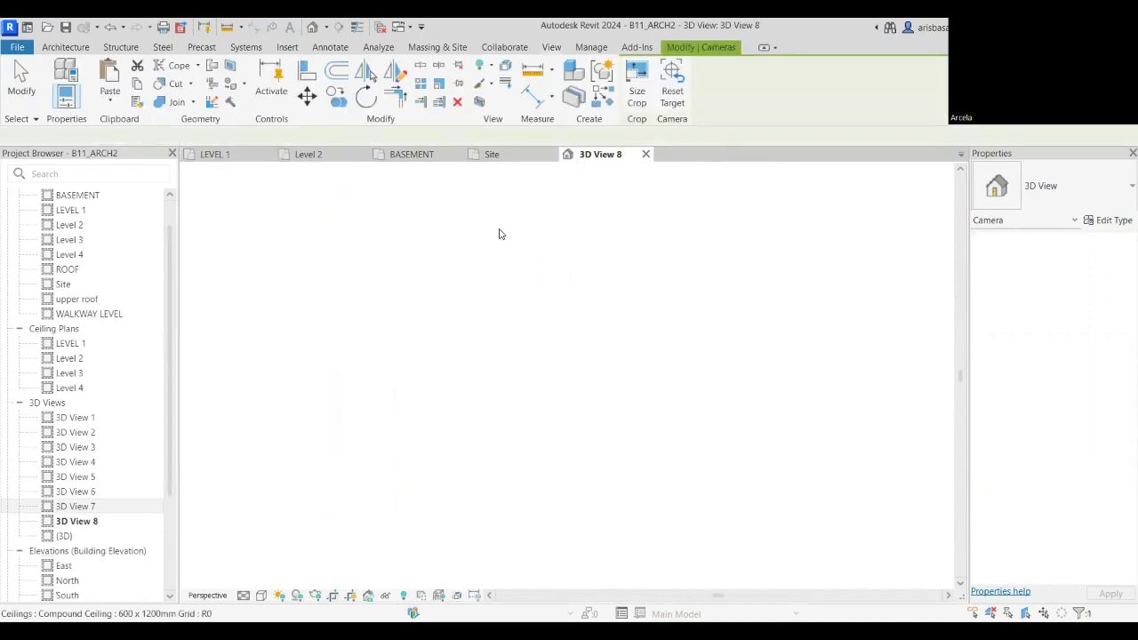
Tighten 3D View 8's crop around the building, including the roof, and centre it.
scroll(583, 342, down, 3)
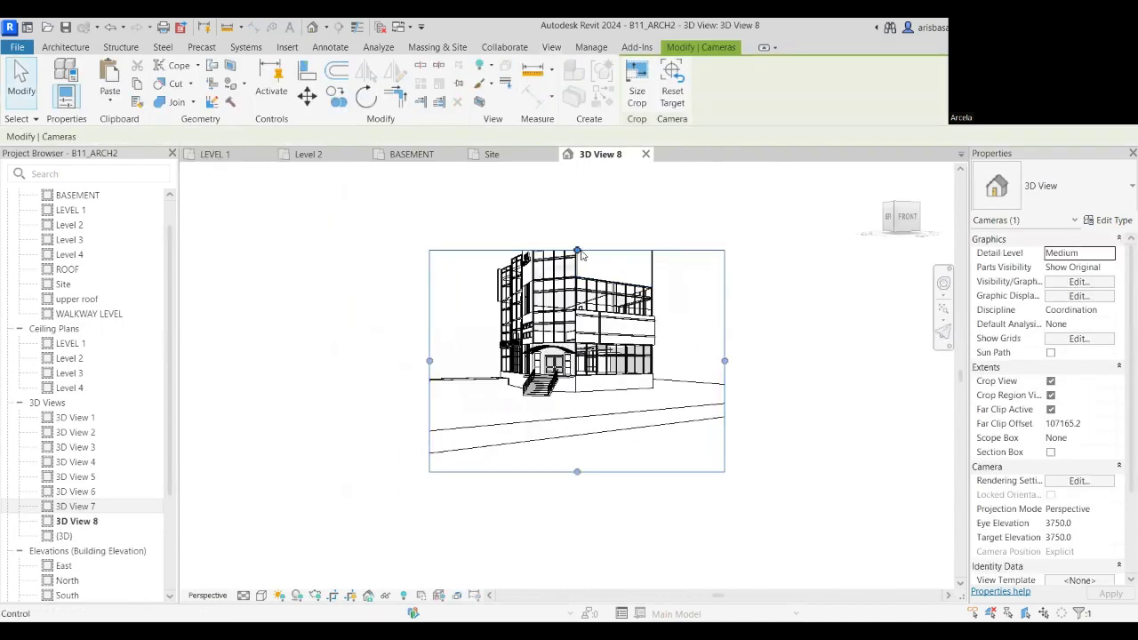
drag(581, 253, 578, 185)
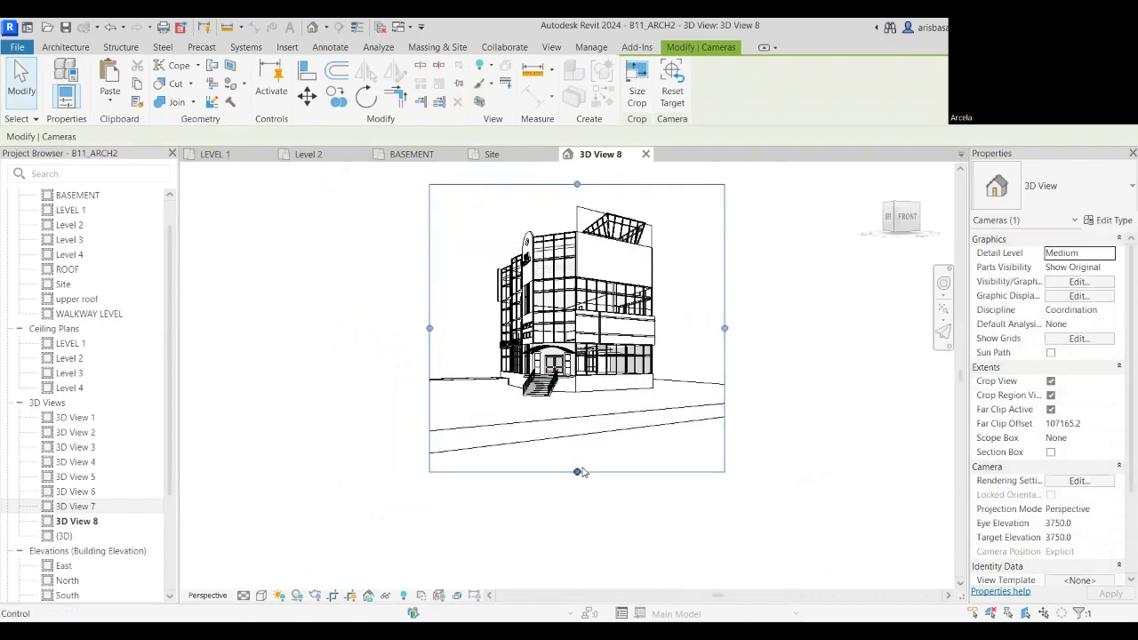
drag(577, 472, 579, 431)
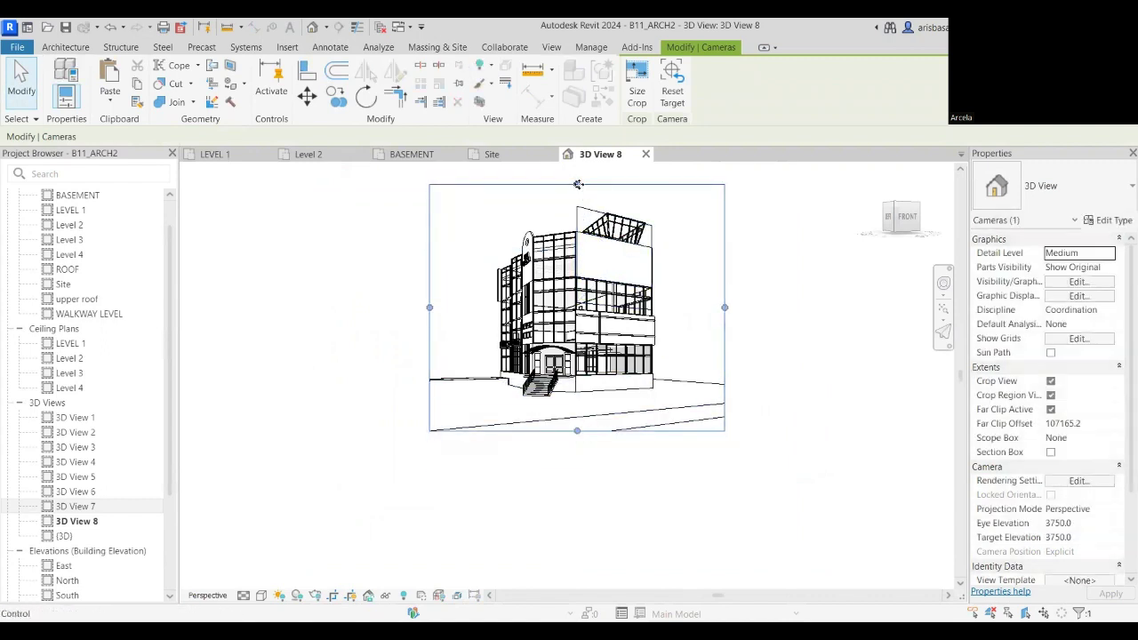
drag(578, 184, 579, 190)
drag(431, 310, 463, 310)
drag(725, 311, 693, 310)
click(654, 398)
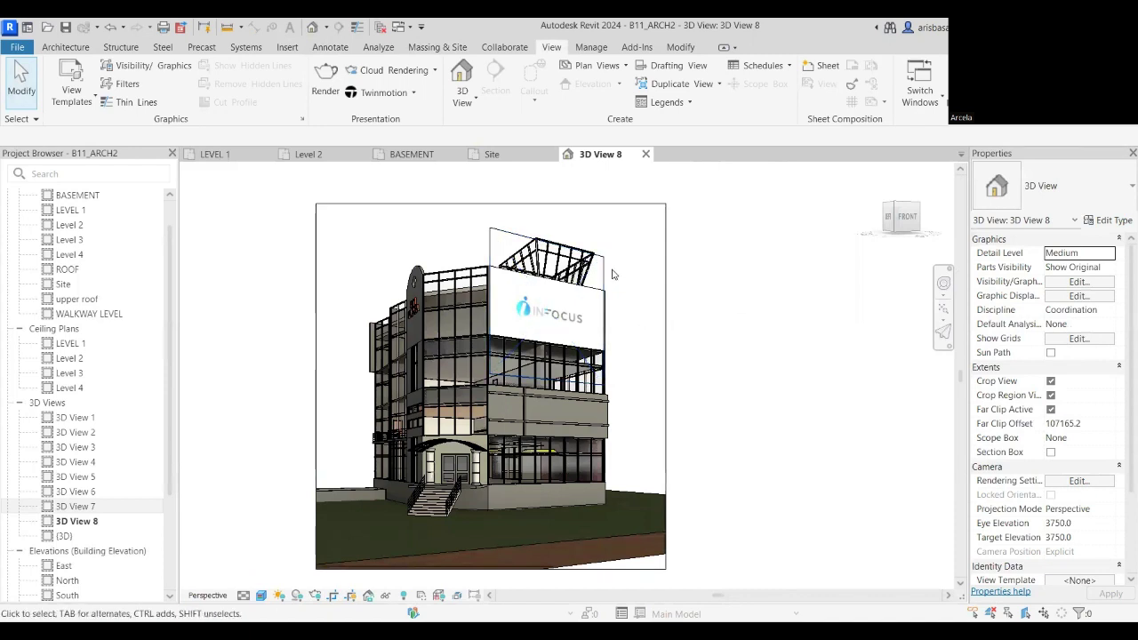
middle_drag(754, 304, 759, 302)
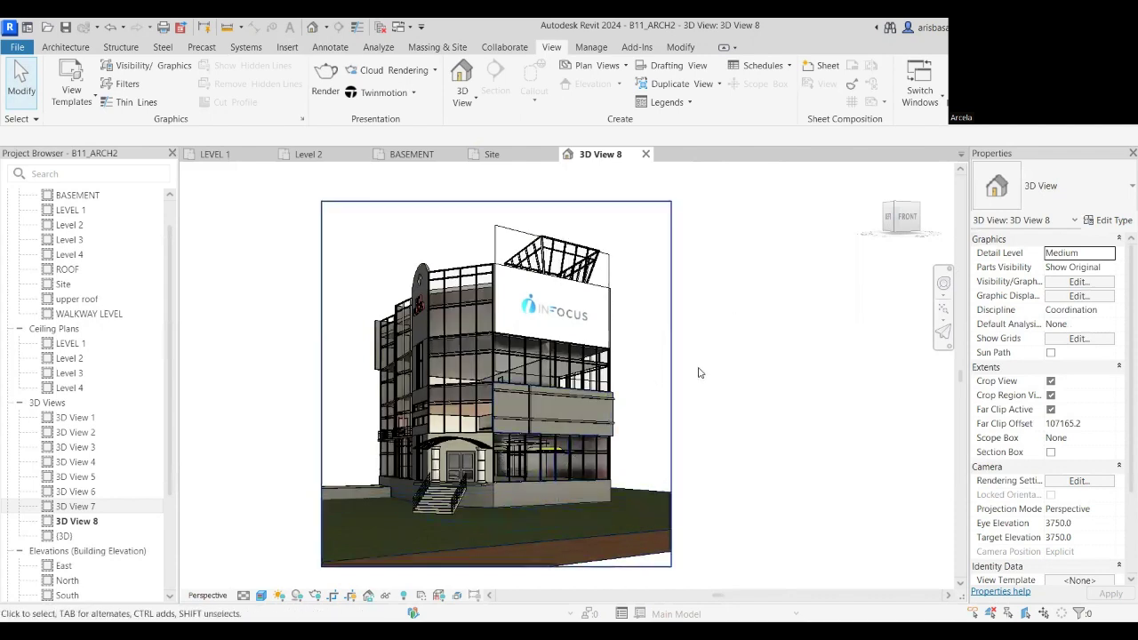
middle_drag(699, 373, 711, 345)
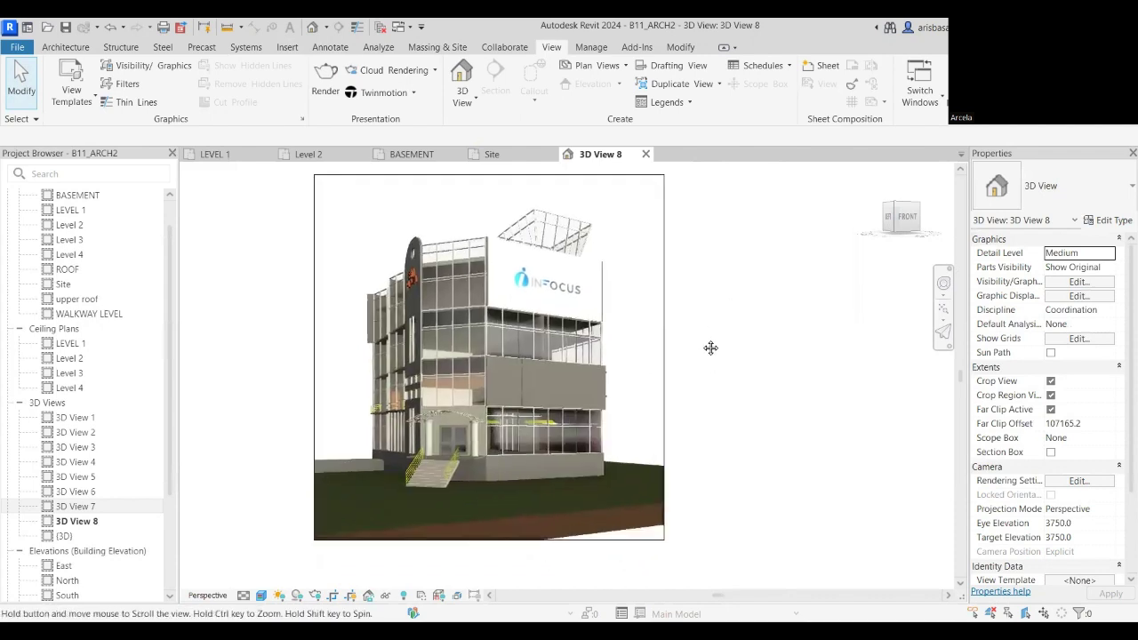
Set 3D View 8 to the Hidden Line visual style, then go to the Site plan.
click(262, 594)
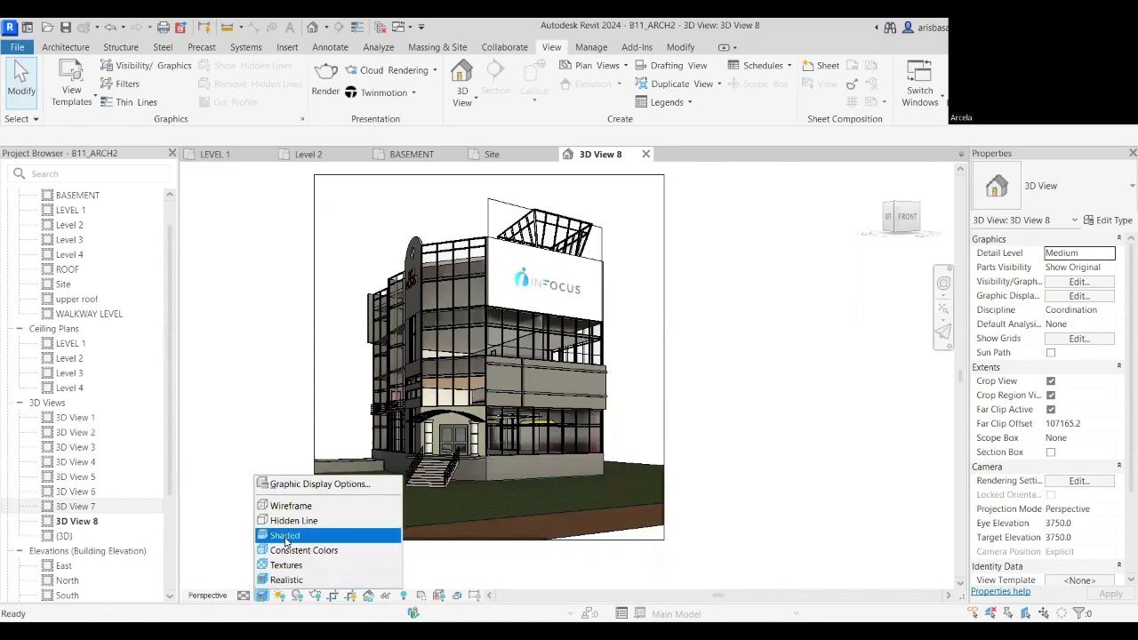
click(293, 520)
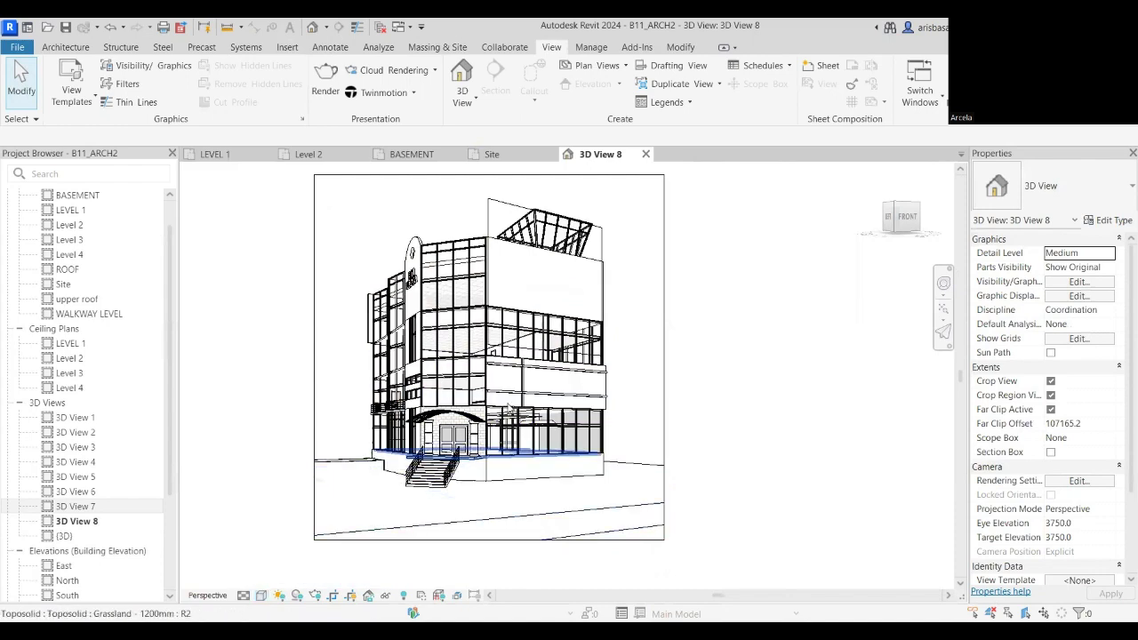
middle_drag(691, 327, 682, 362)
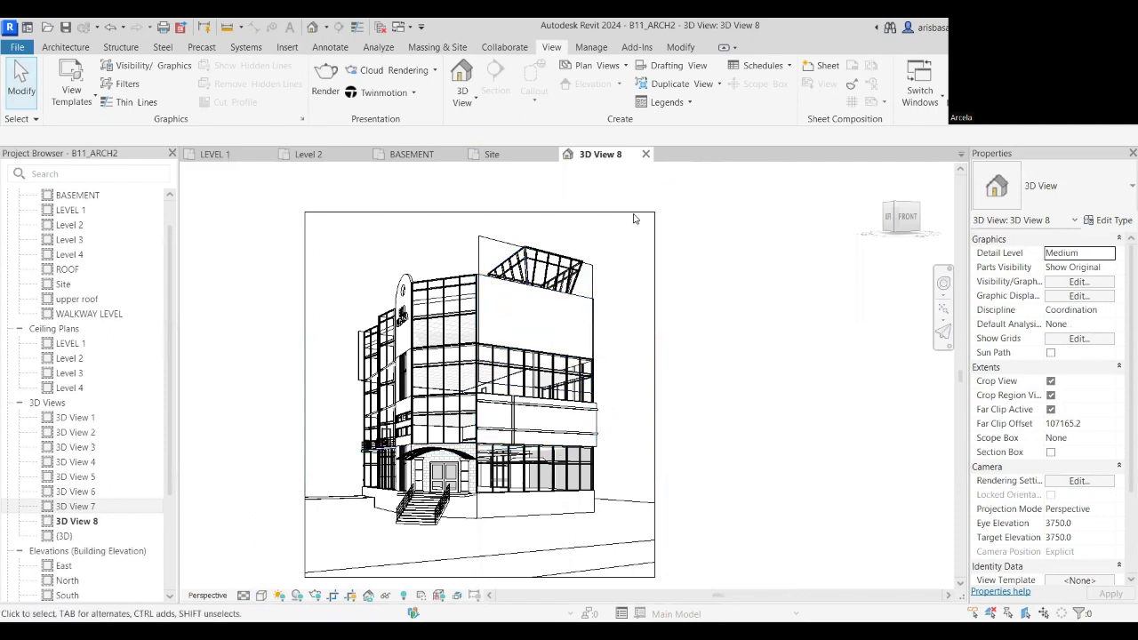
click(489, 154)
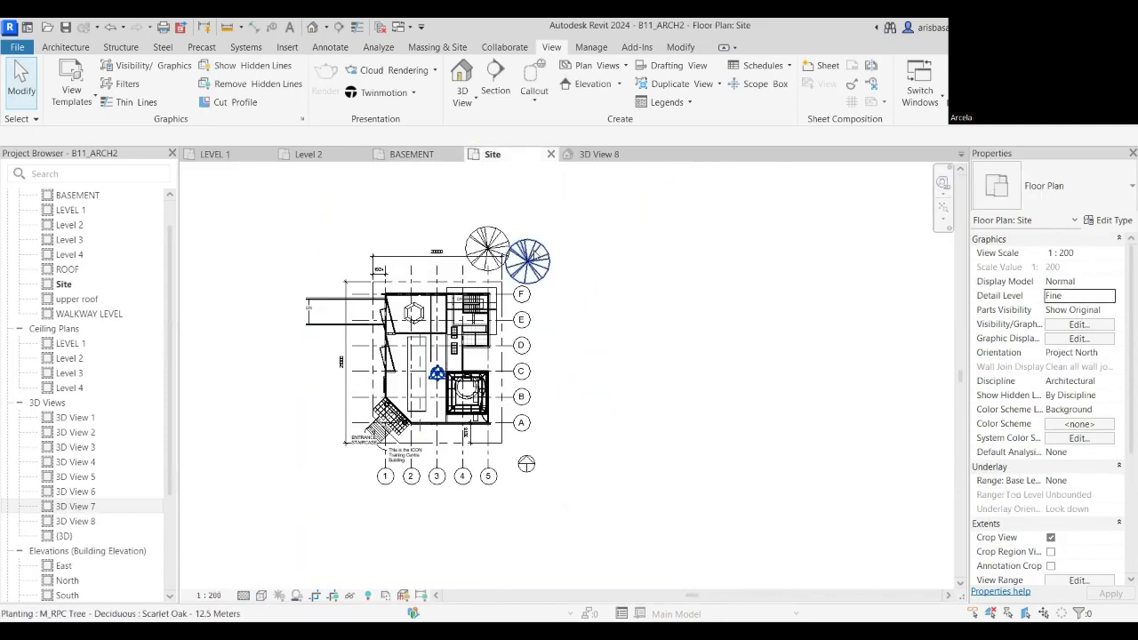
Reposition the tree beside the building's upper corner toward the lower right.
click(529, 253)
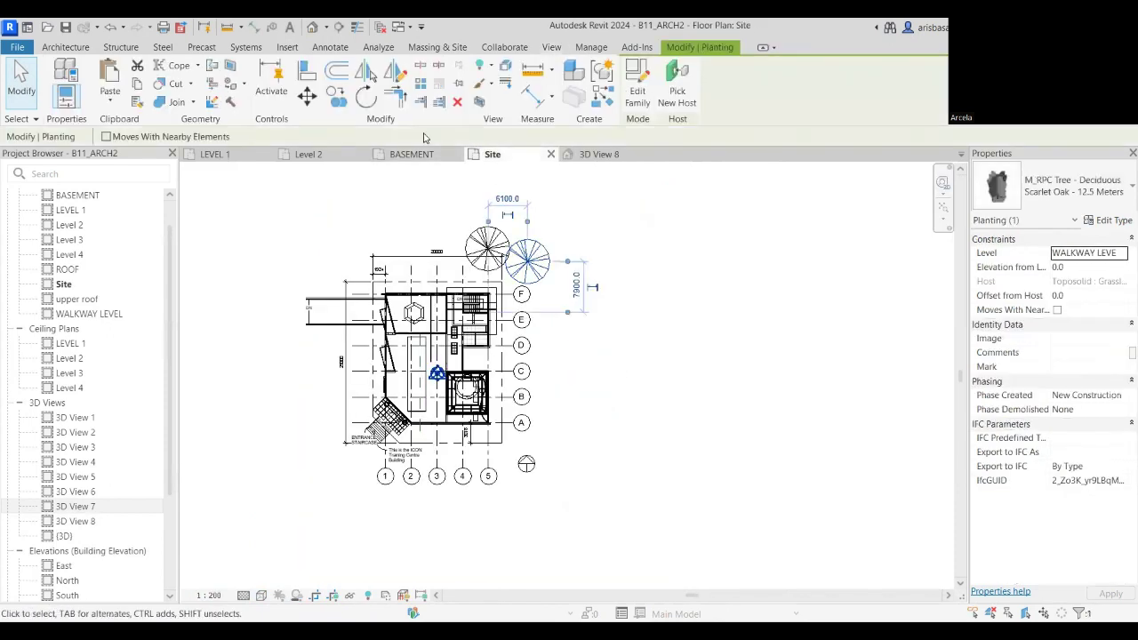
key(m)
key(v)
click(564, 272)
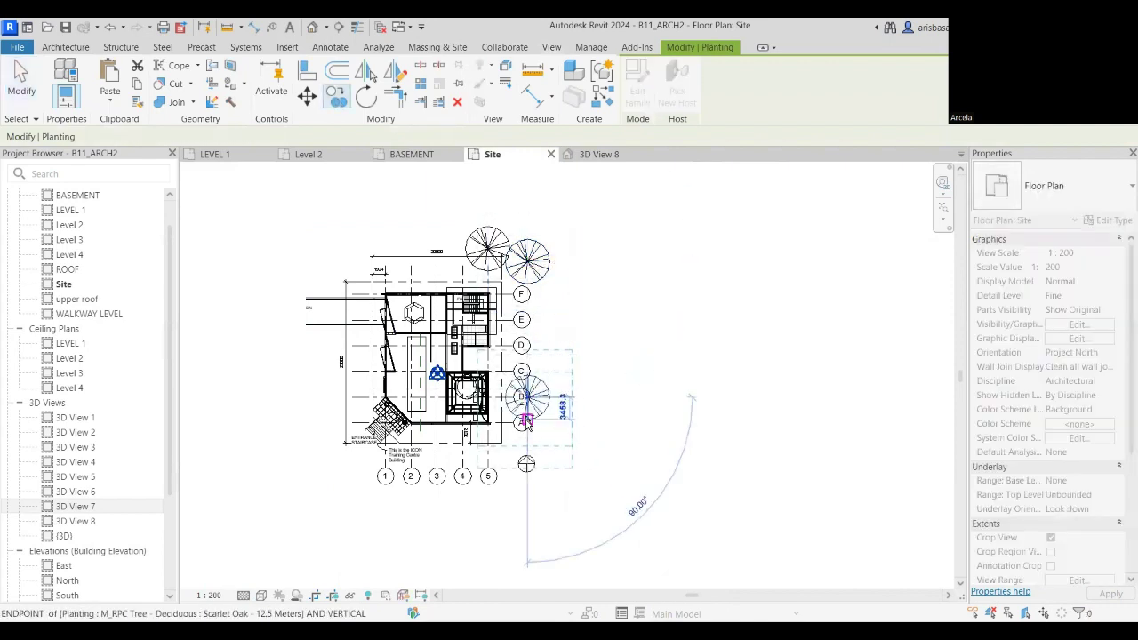
click(354, 289)
Copy trees to the plan's top-left, then view them in 3D View 8.
key(c)
key(o)
click(354, 266)
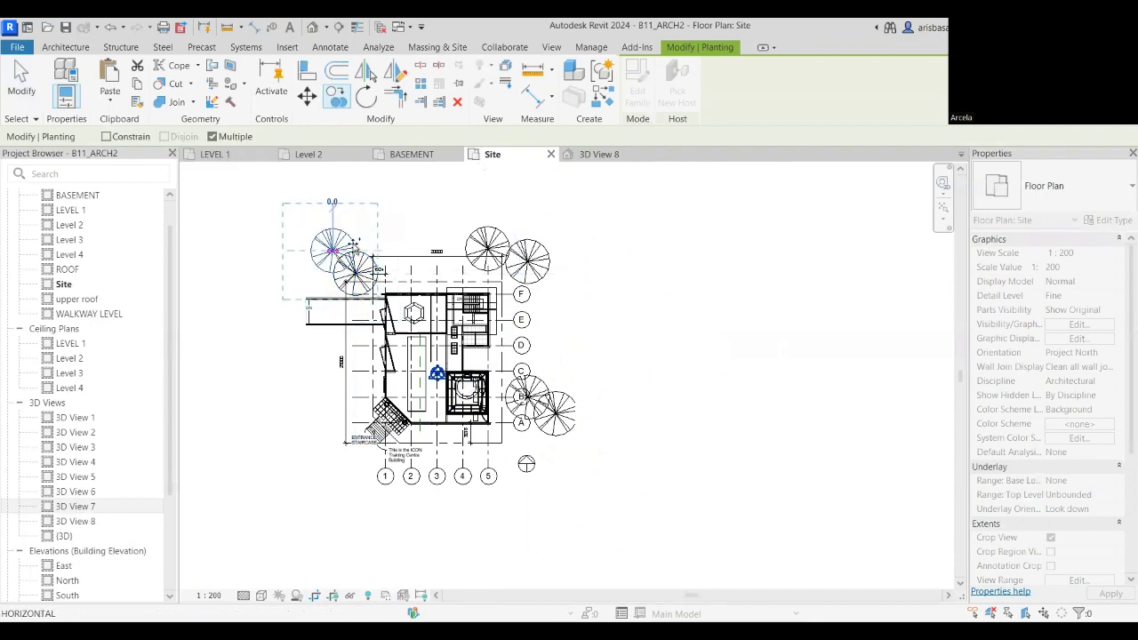
click(602, 155)
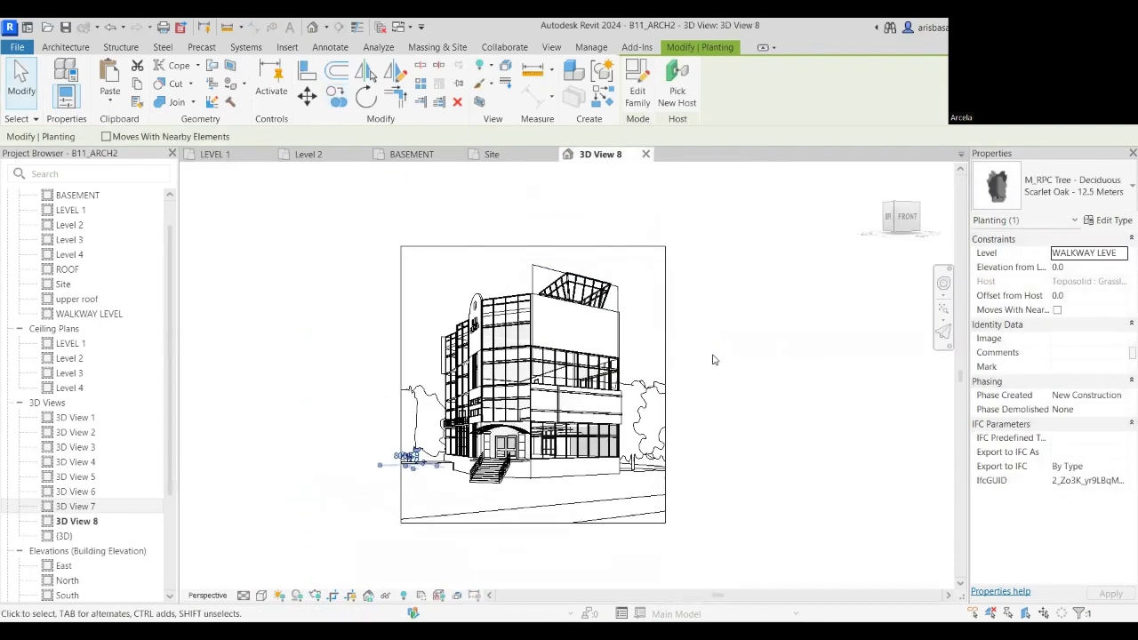
click(714, 356)
scroll(684, 331, up, 2)
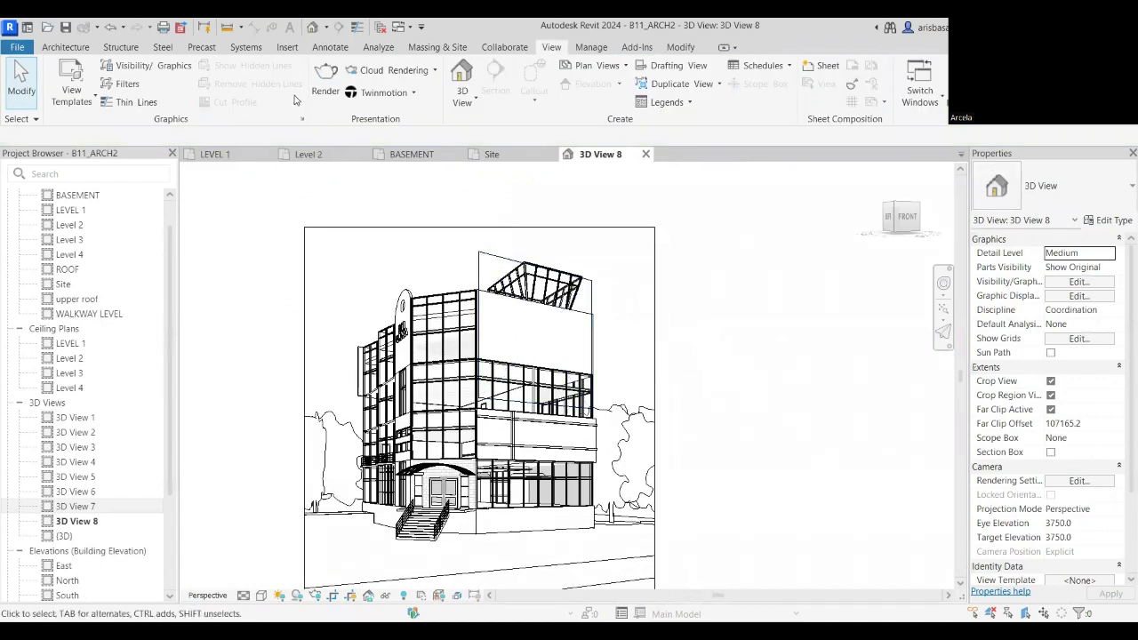
Render 3D View 8 at High quality, Printer 150 DPI, with a Sky: Very Cloudy background.
click(325, 84)
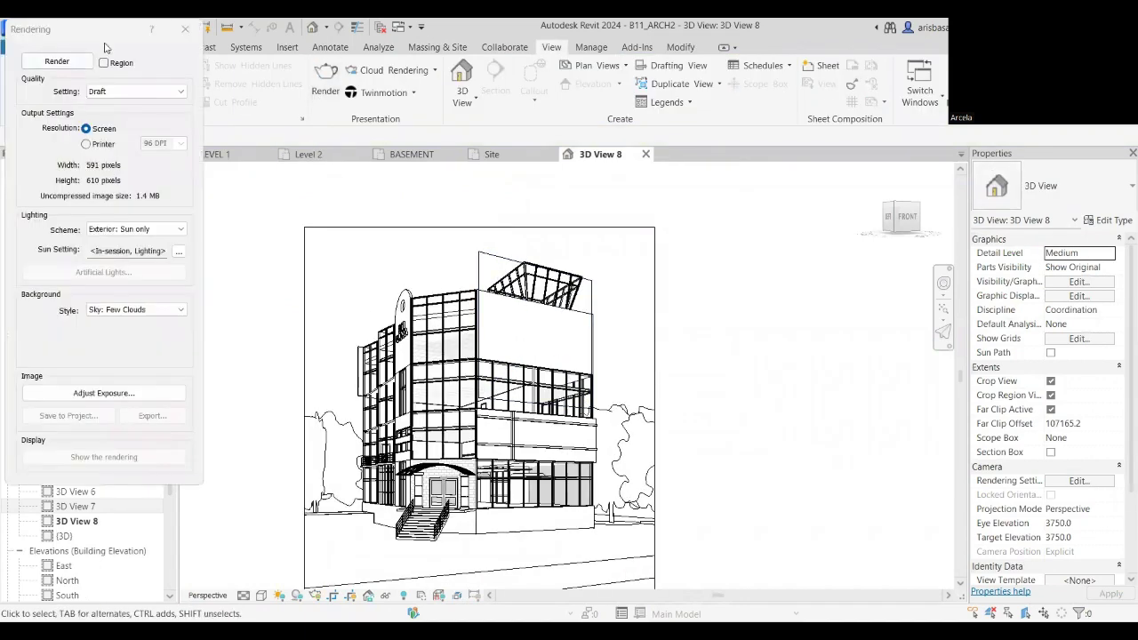
click(147, 91)
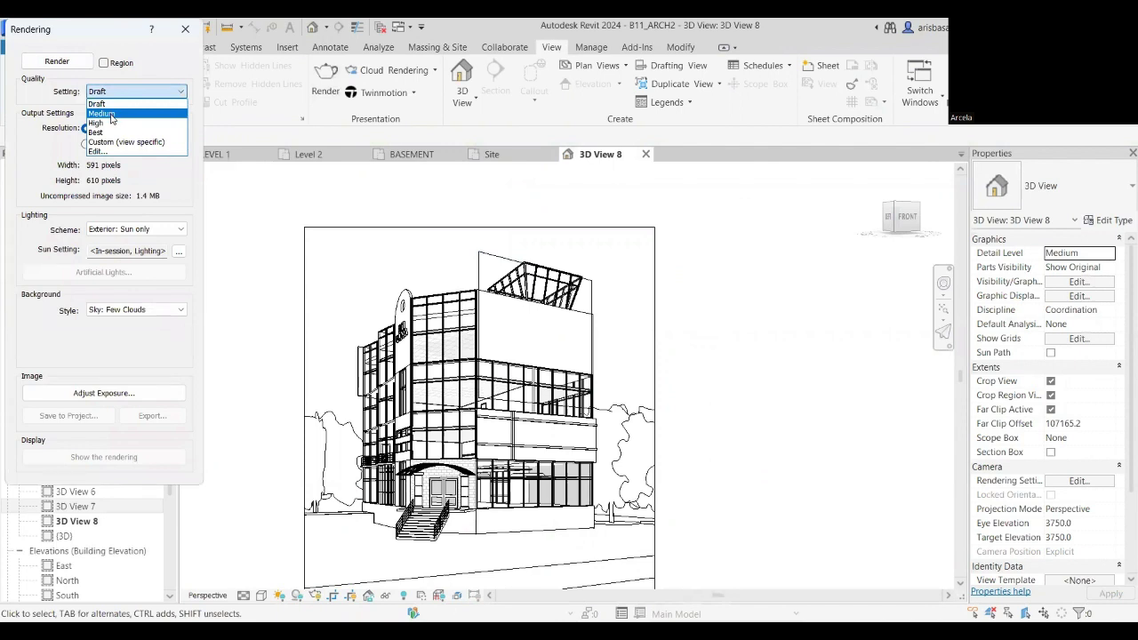
click(111, 115)
click(156, 91)
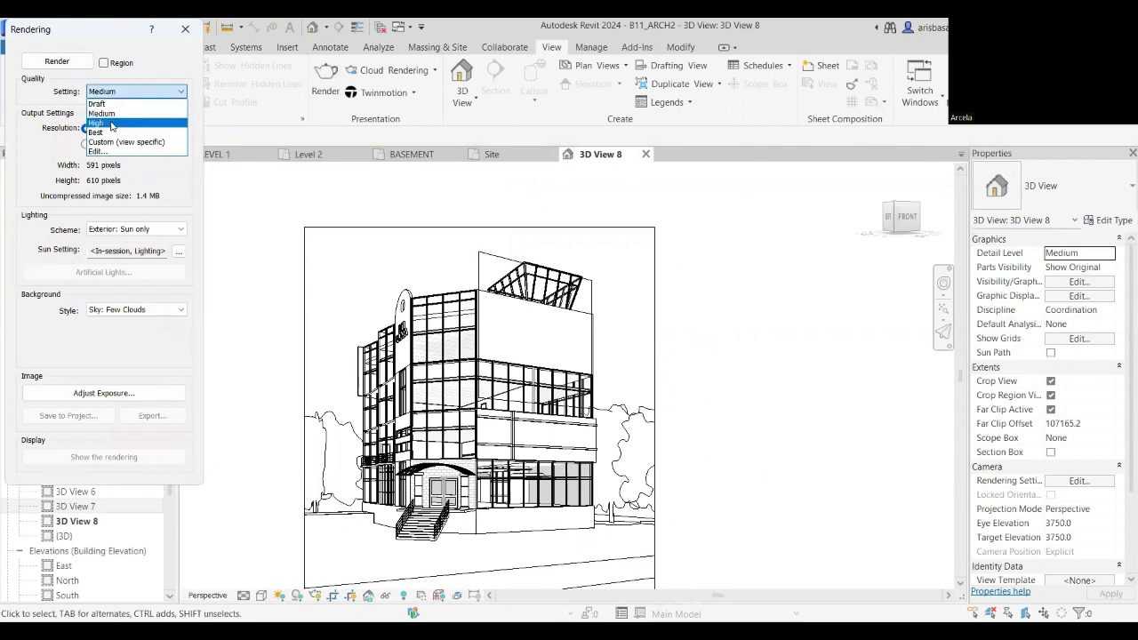
click(112, 124)
click(160, 230)
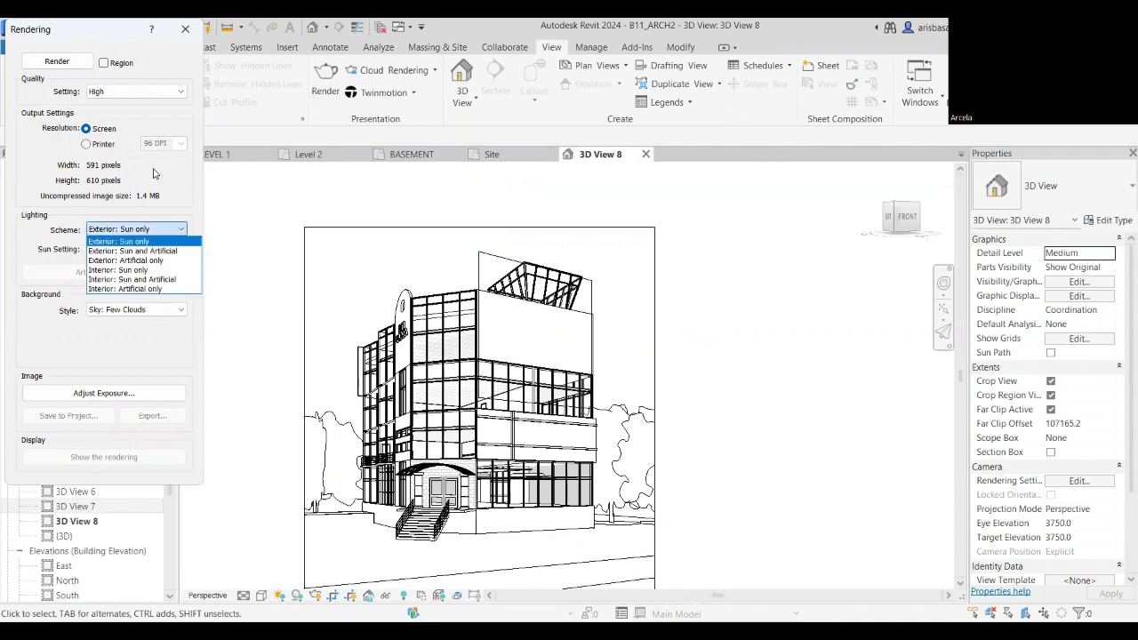
click(87, 144)
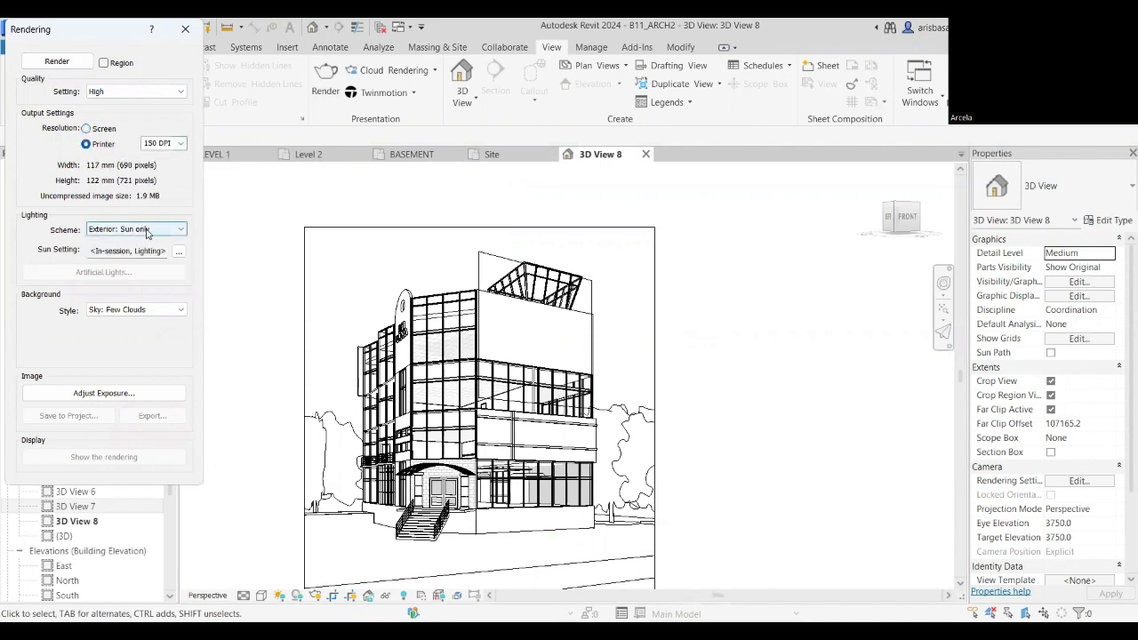
click(156, 311)
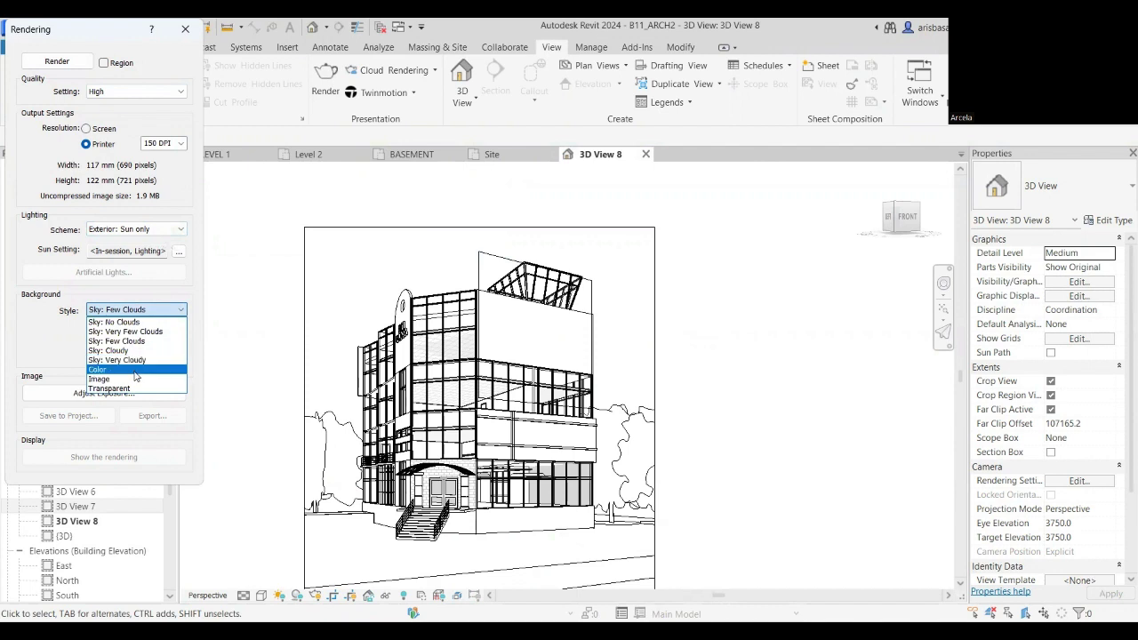
click(137, 360)
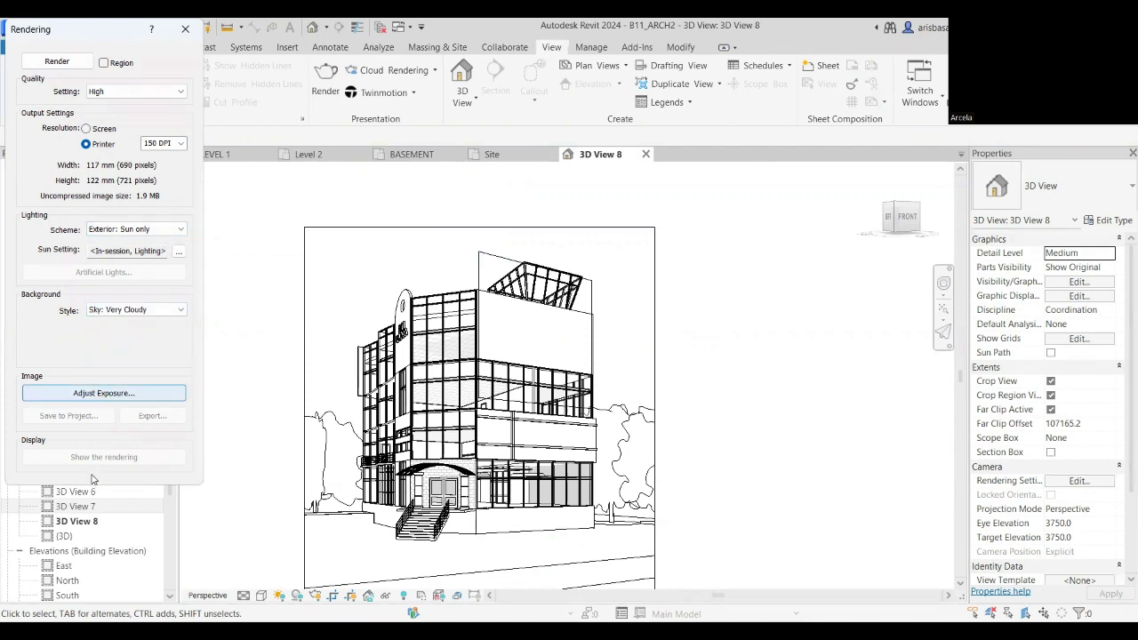
click(57, 62)
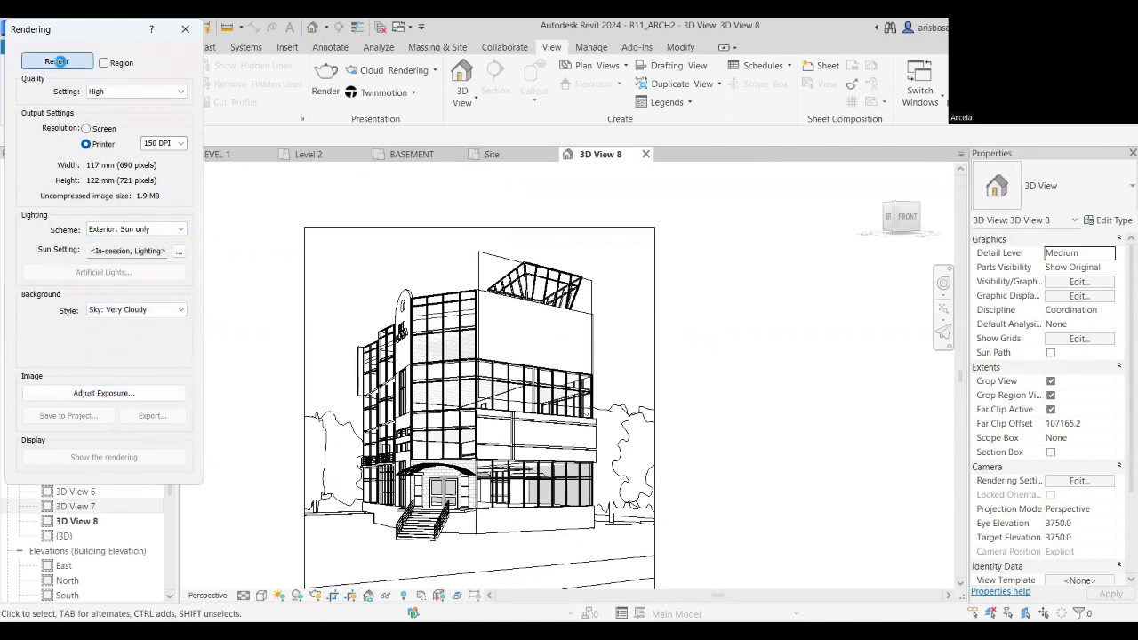
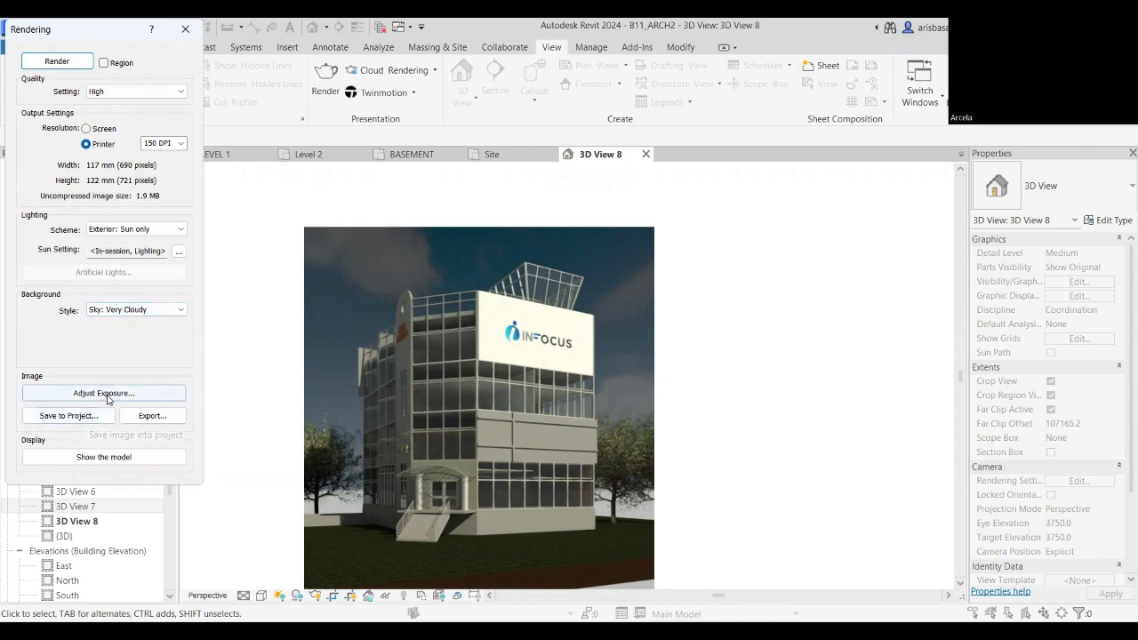
Set the render's exposure value to 11.5, then raise it to 12.5.
click(108, 396)
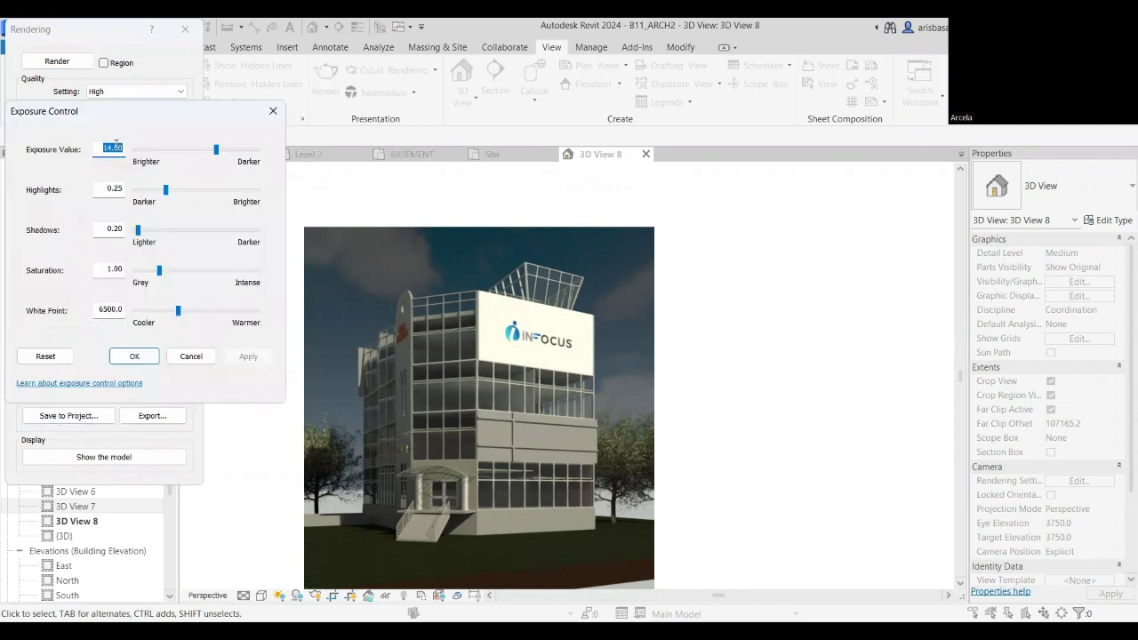
text(11.5)
click(117, 359)
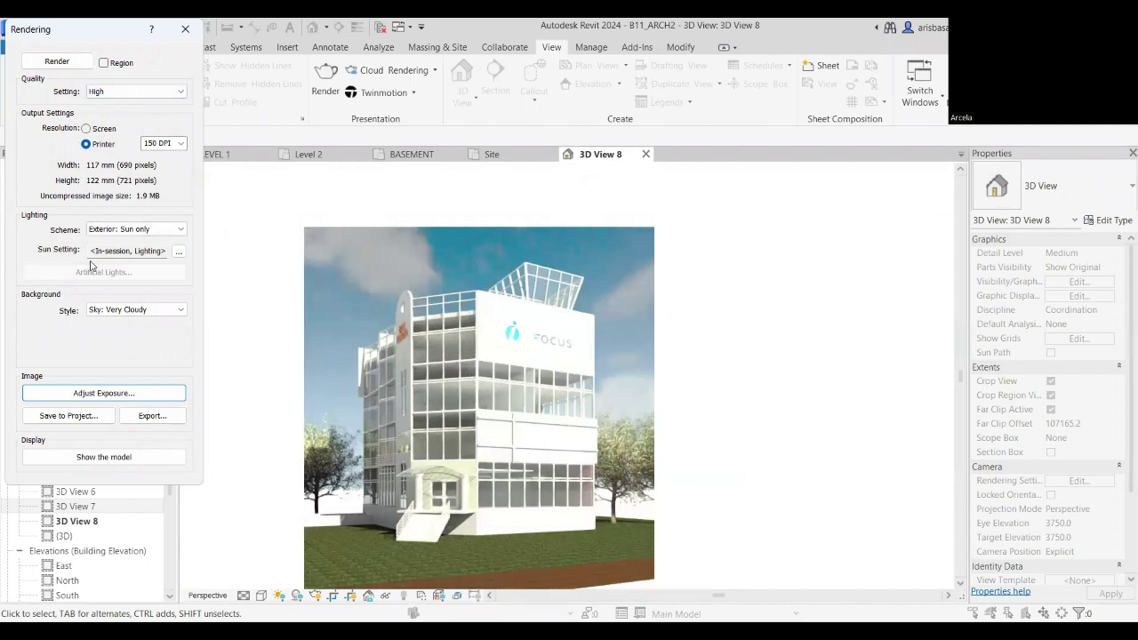
click(104, 393)
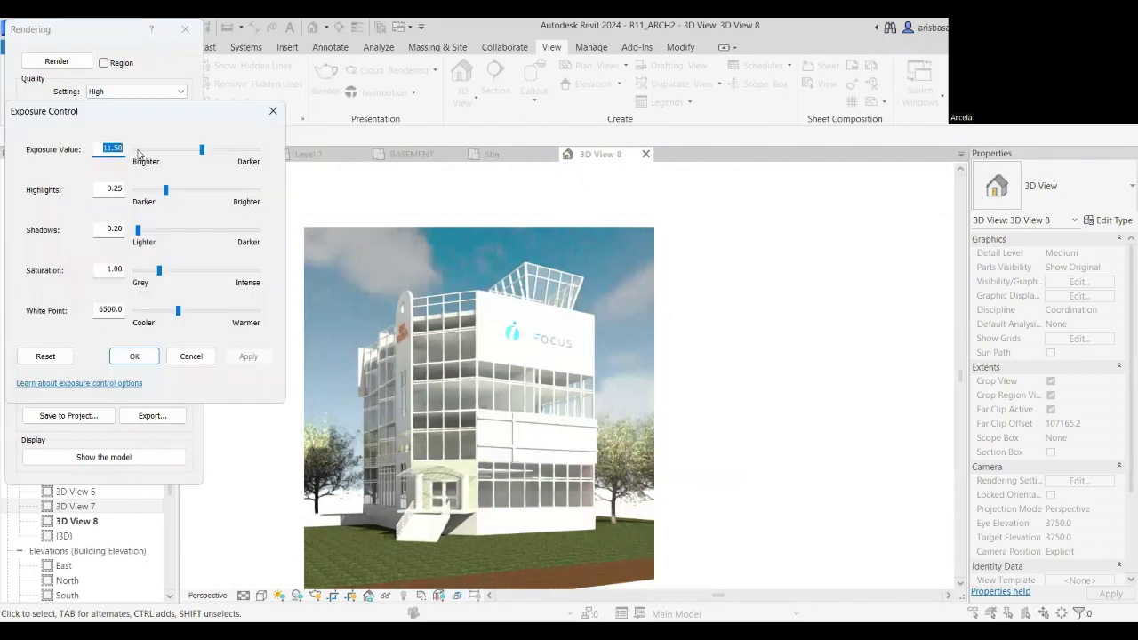
text(12)
click(147, 362)
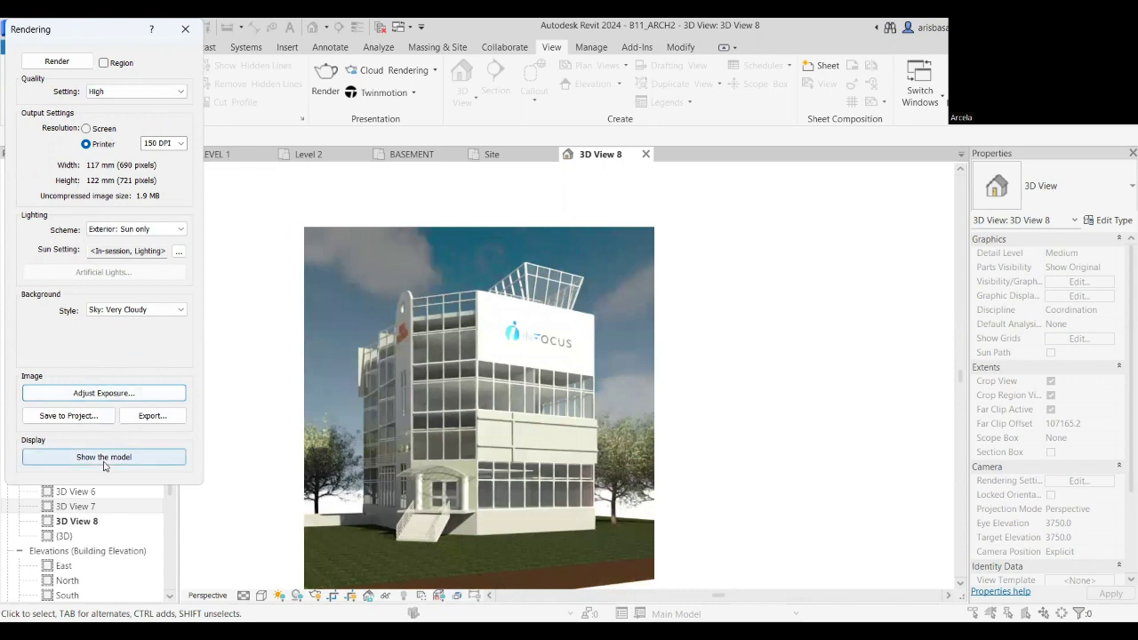
Save the rendered image to the project as PERSPECTIVE.
click(83, 416)
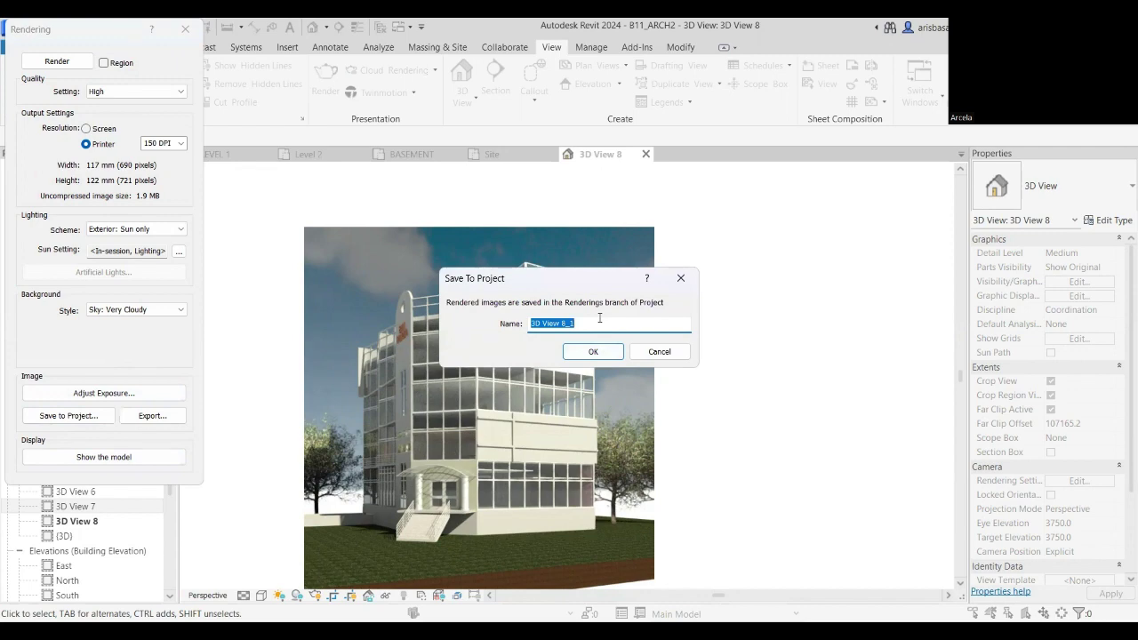
text(PERSPECTIVE)
click(608, 356)
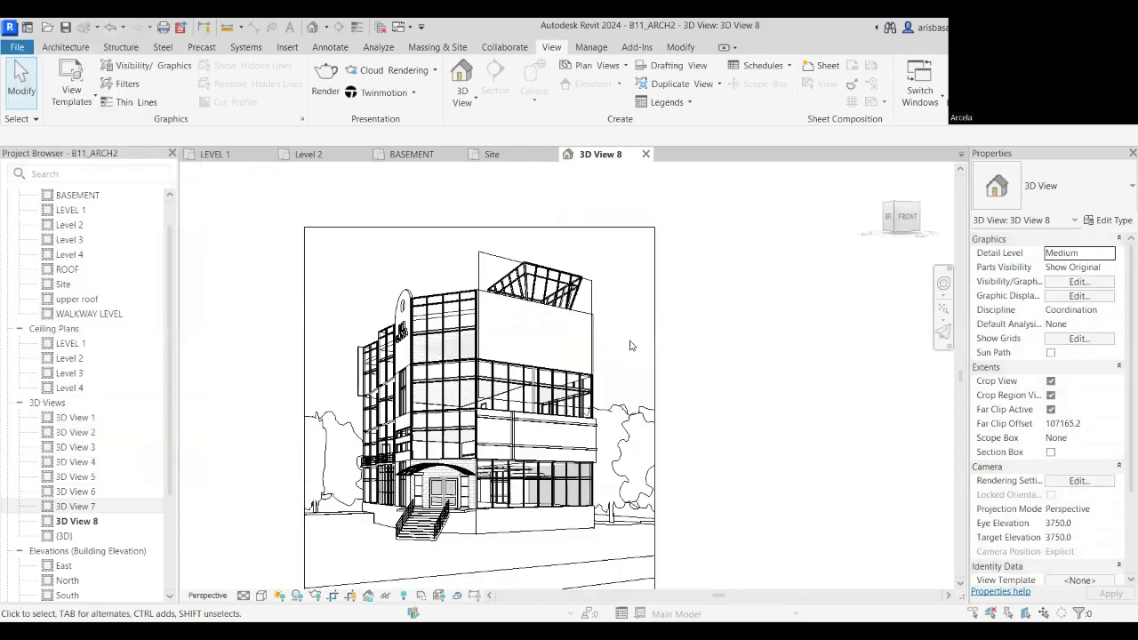
Open the PERSPECTIVE and Interior Render 1 renderings to compare, then close PERSPECTIVE.
scroll(51, 454, down, 3)
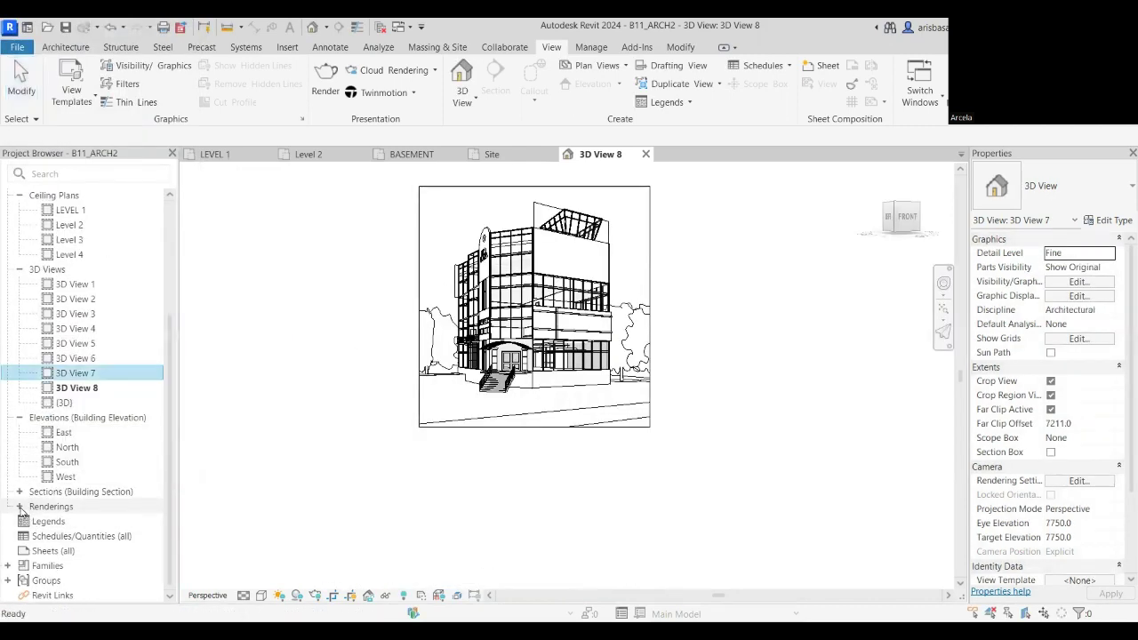
click(19, 506)
double_click(82, 536)
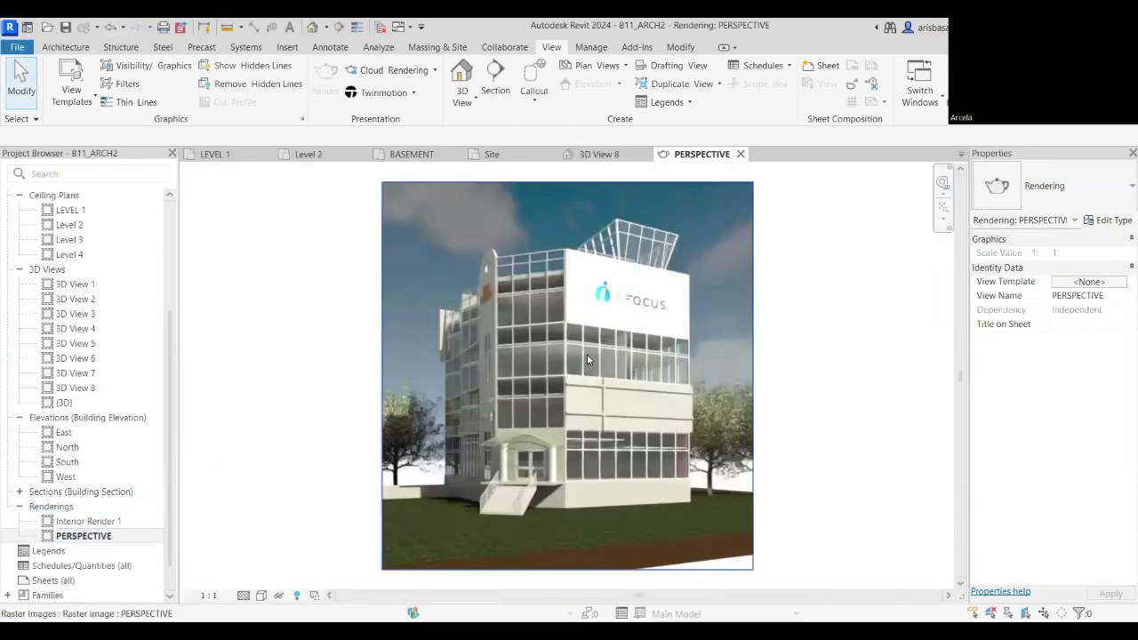
click(75, 522)
double_click(75, 522)
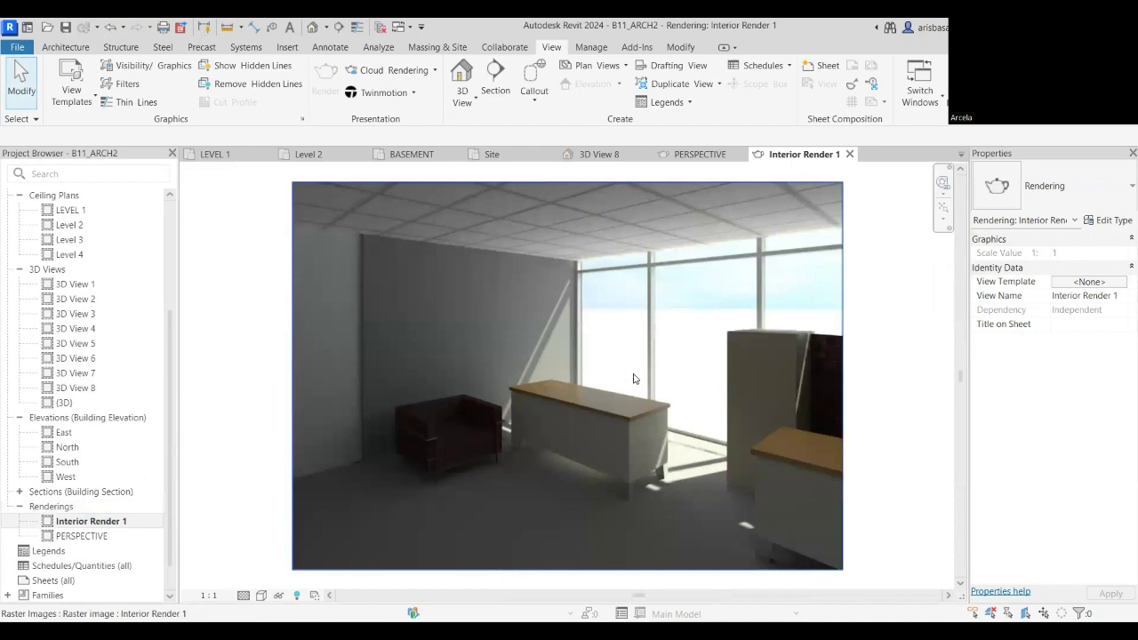
scroll(253, 383, down, 1)
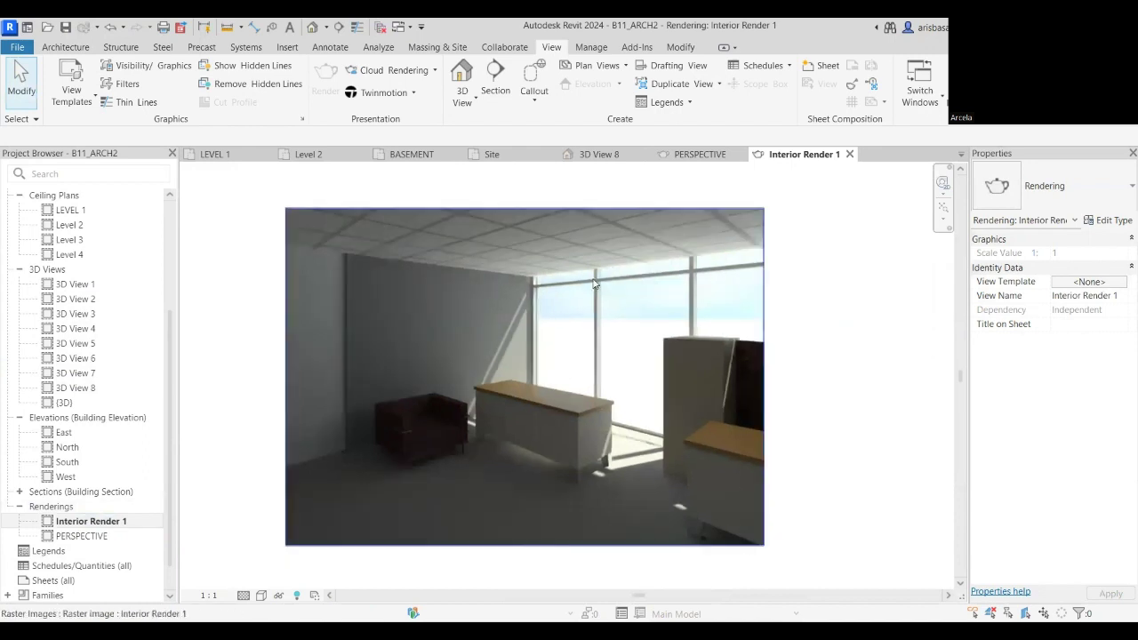
click(724, 159)
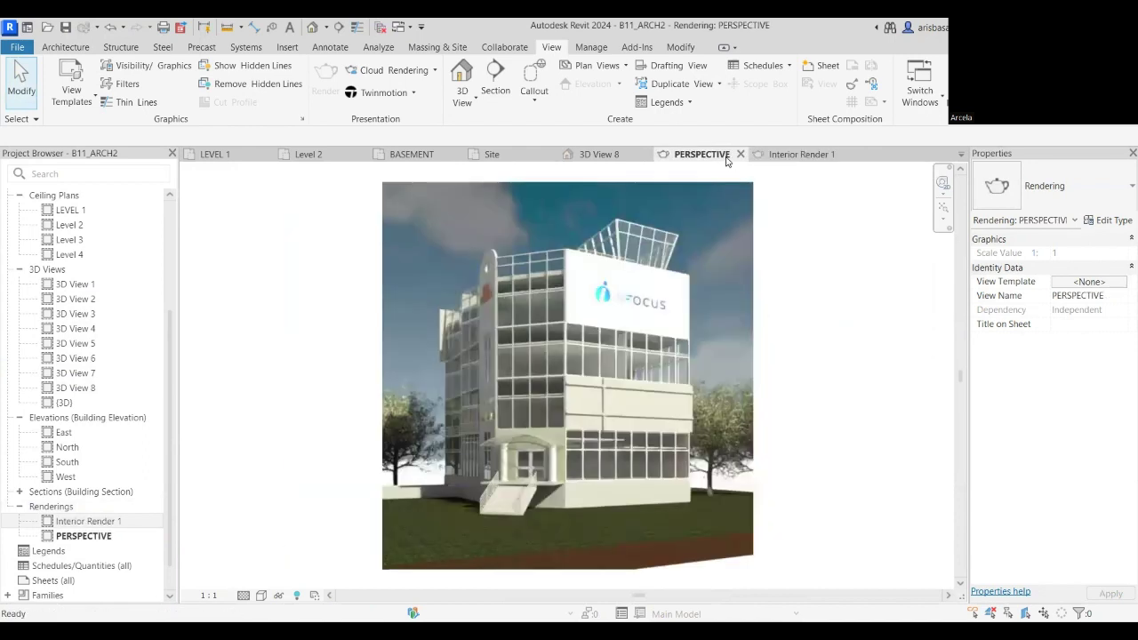
click(740, 155)
Close the Interior Render 1, 3D View 8 and Site view tabs.
click(754, 155)
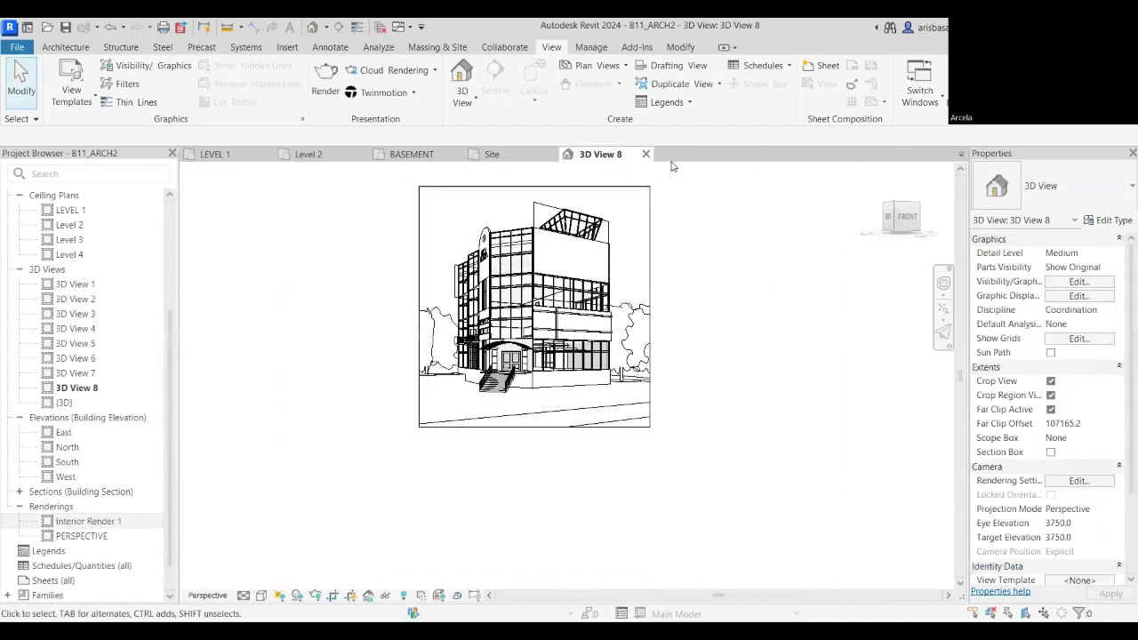
click(647, 155)
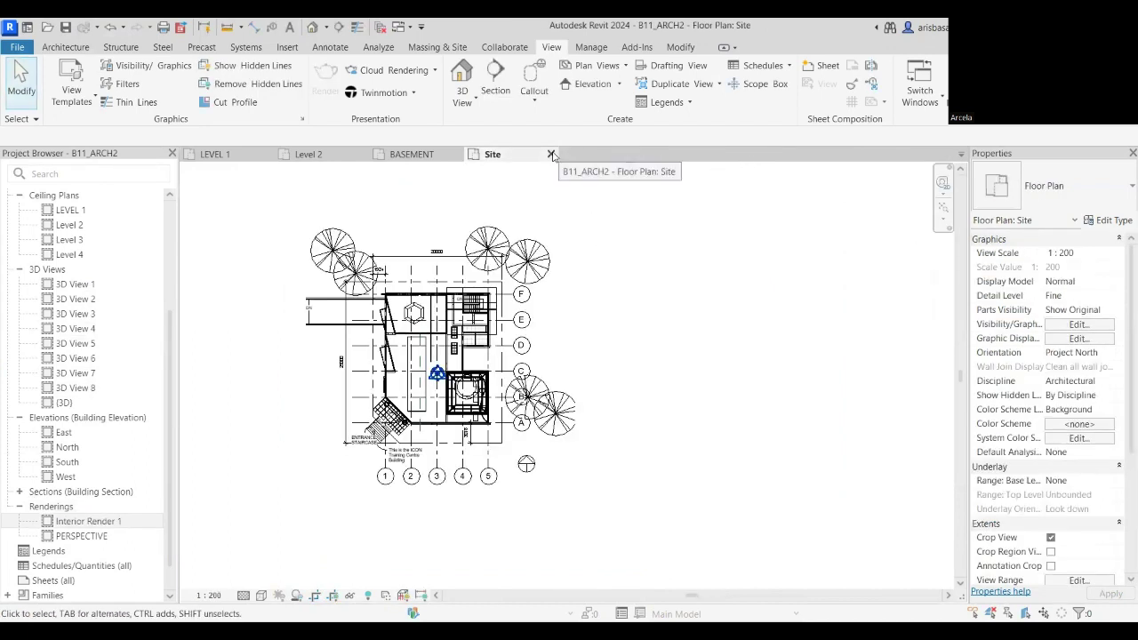
click(551, 155)
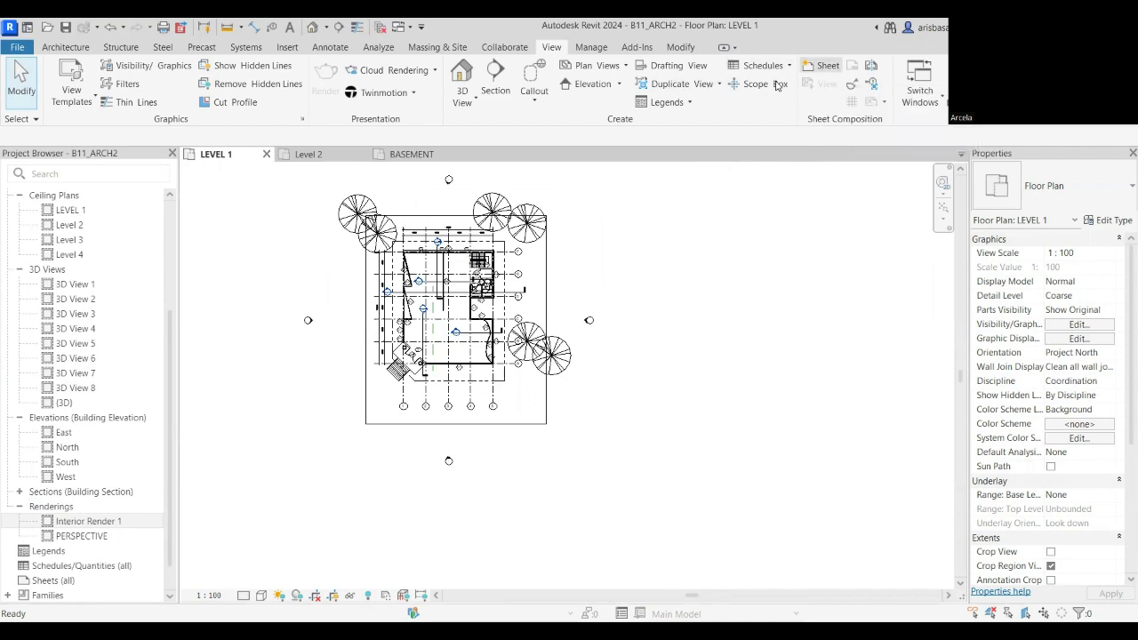
Create a new sheet using the A0 metric title block loaded from US\Titleblocks.
click(819, 67)
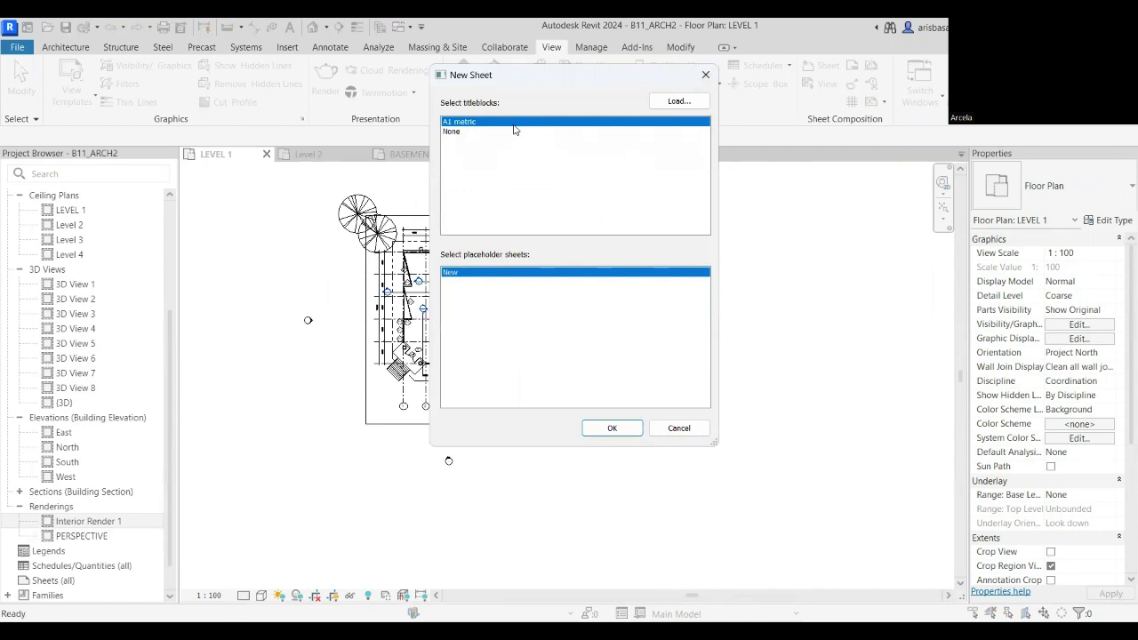
click(671, 100)
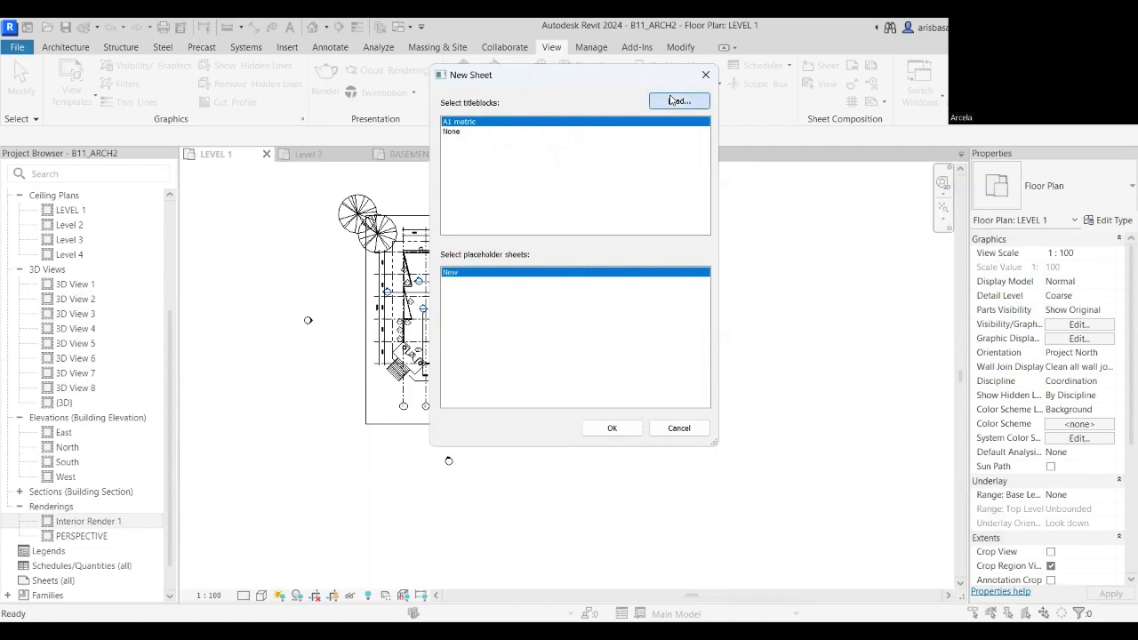
click(529, 115)
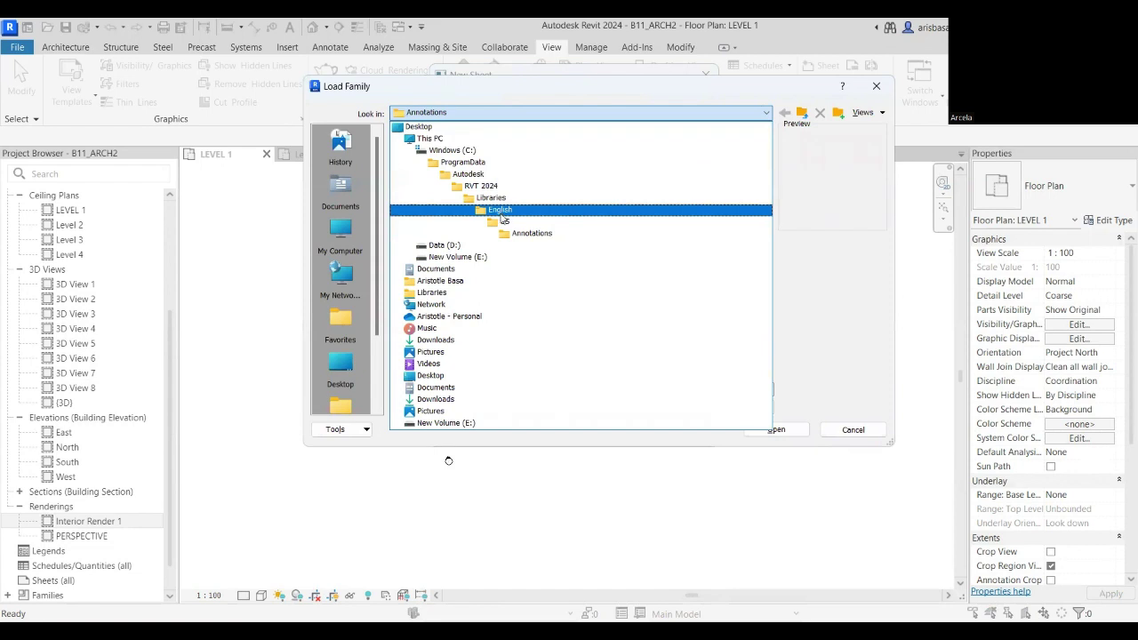
click(500, 224)
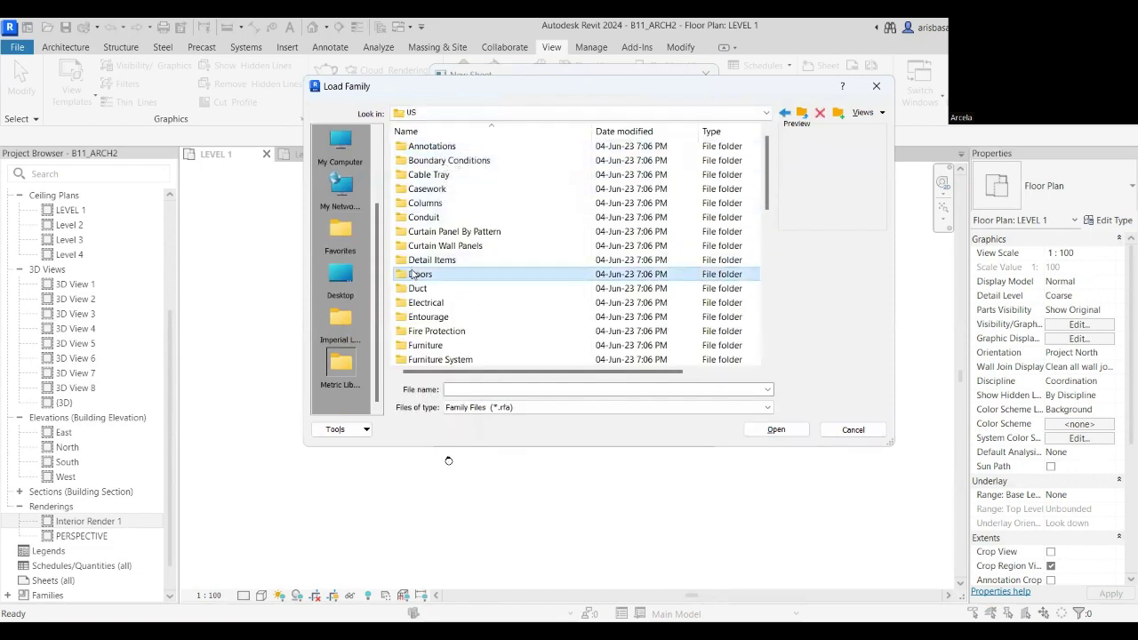
scroll(418, 285, down, 10)
click(427, 318)
double_click(428, 318)
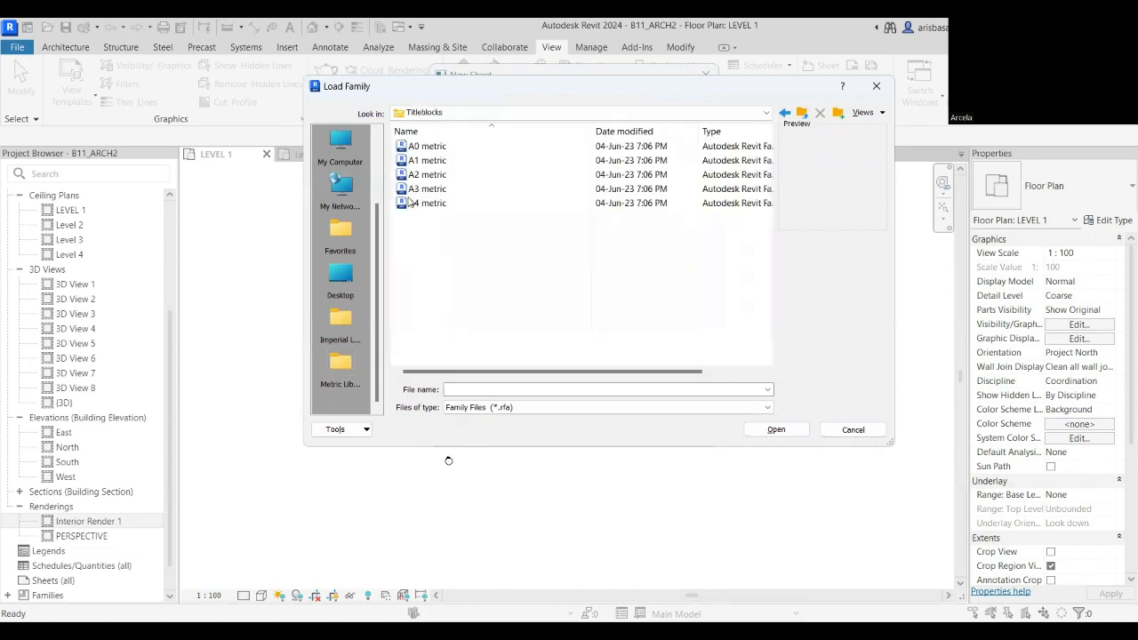
click(429, 147)
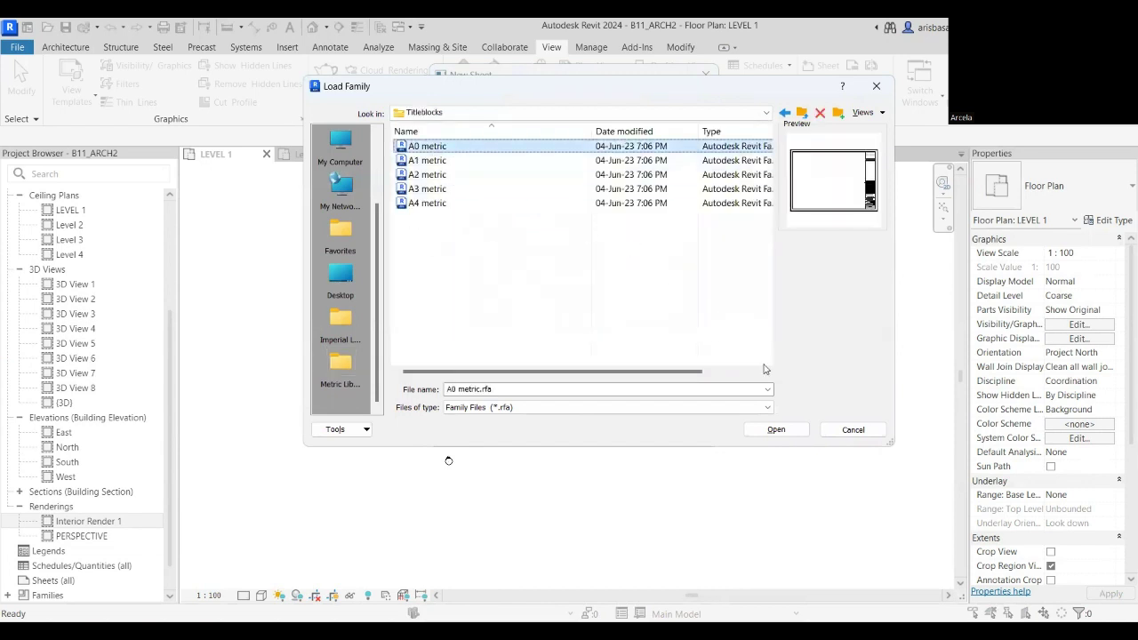
click(777, 431)
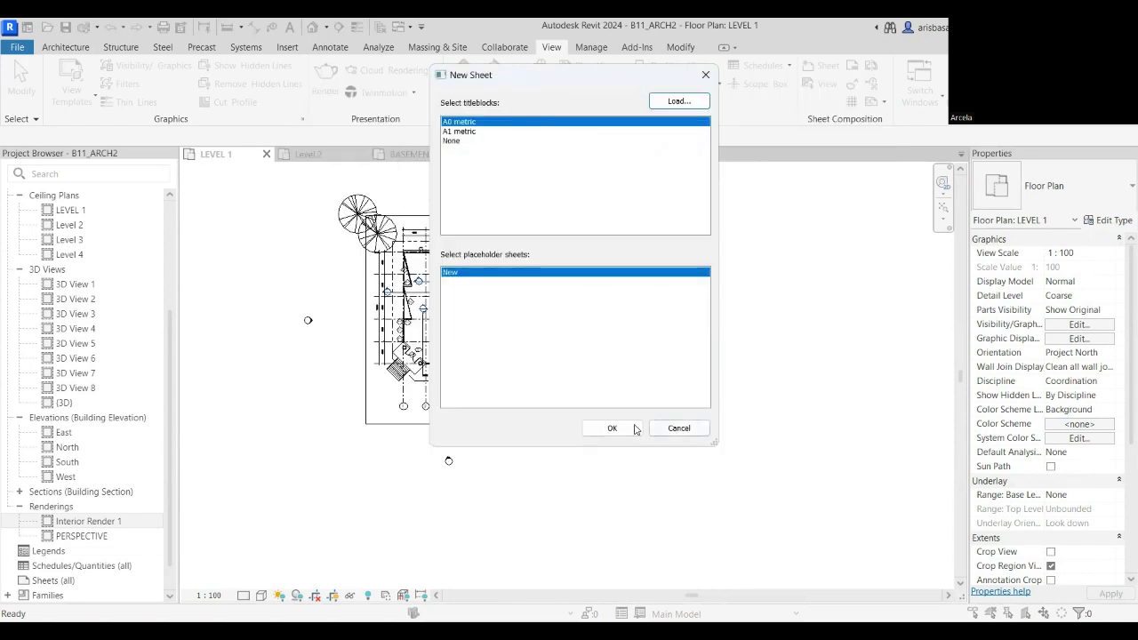
click(612, 428)
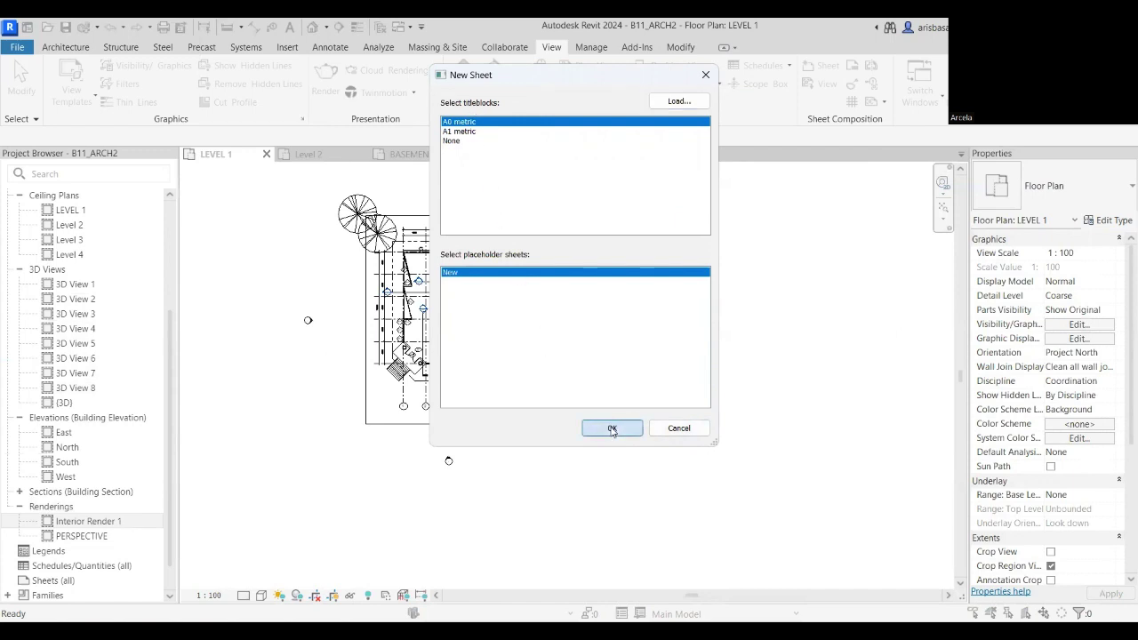
scroll(605, 430, down, 1)
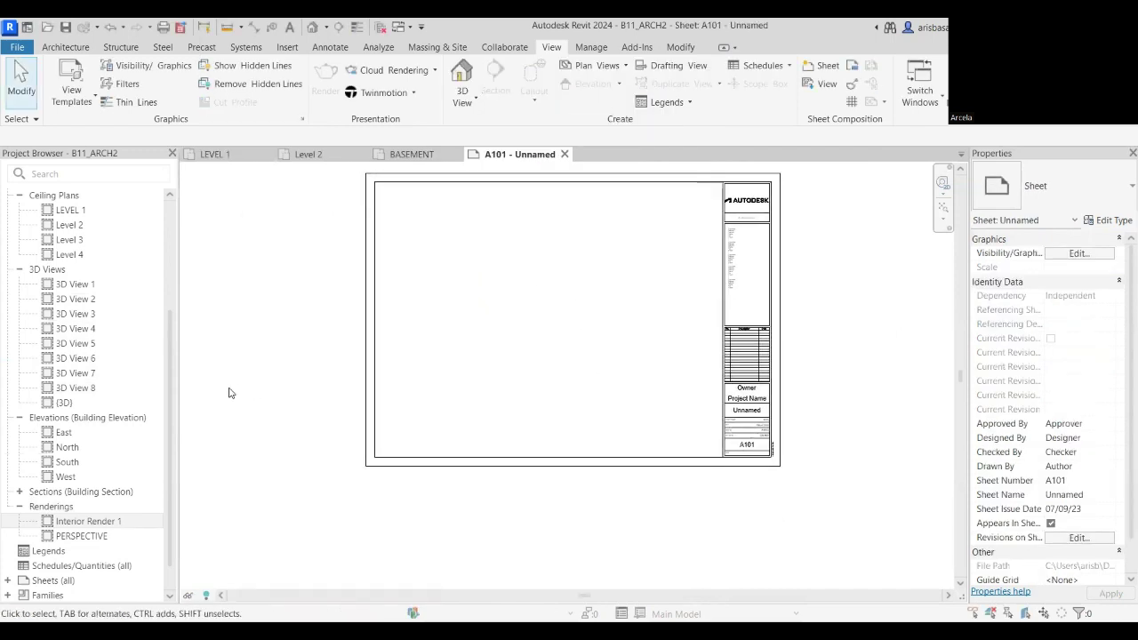
Select BASEMENT, LEVEL 1, Level 2, Site, Interior Render 1 and PERSPECTIVE in the Project Browser.
click(166, 396)
scroll(134, 284, up, 4)
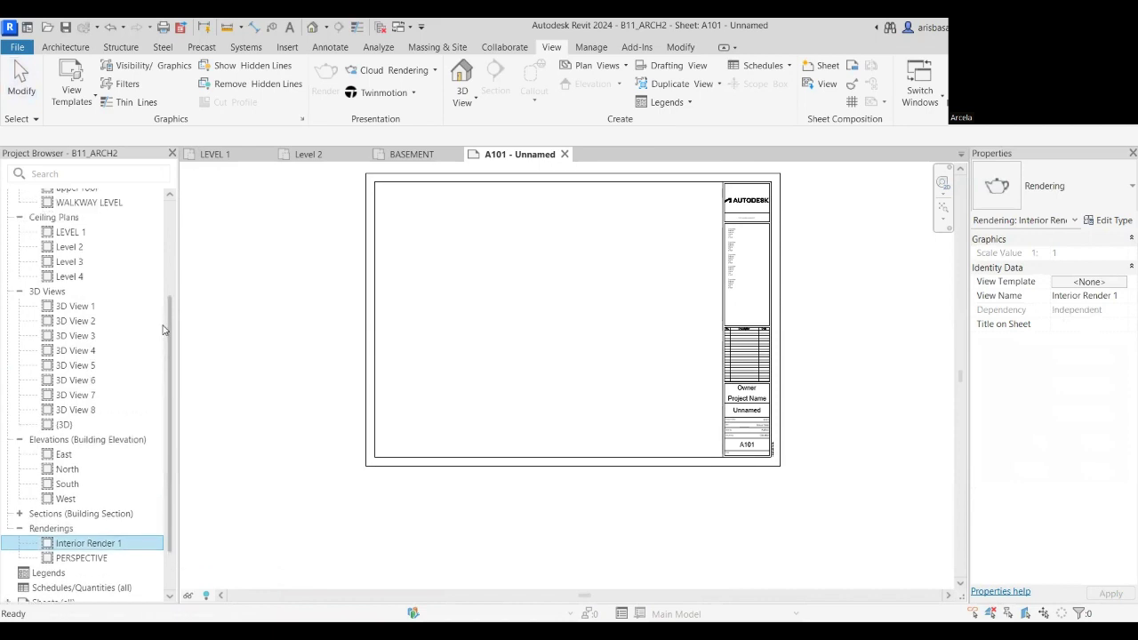
click(80, 227)
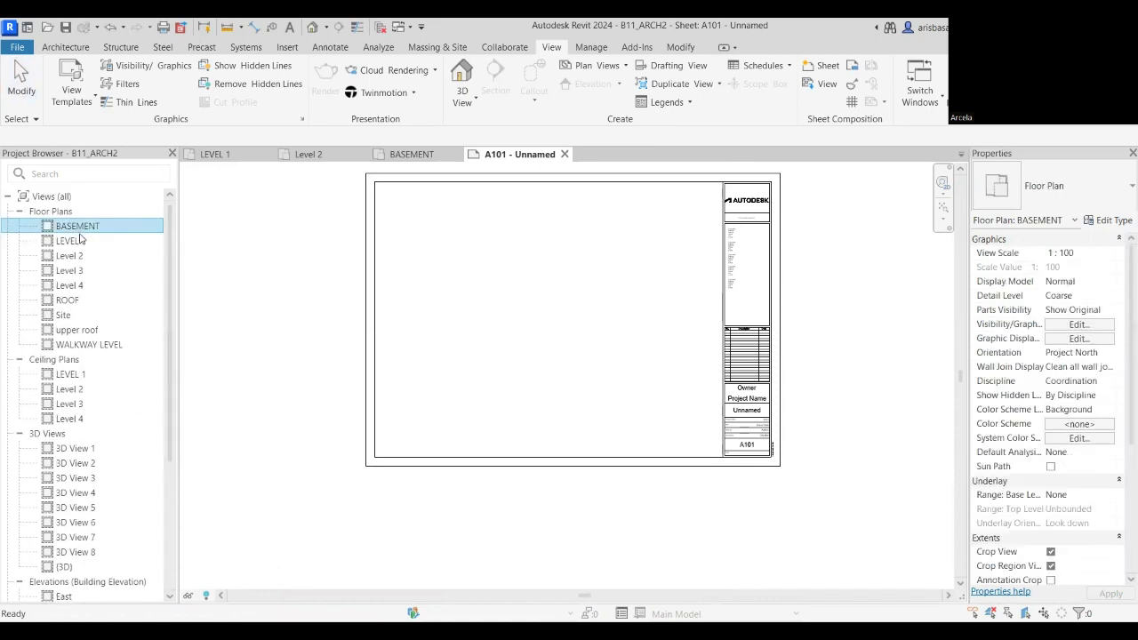
ctrl+click(82, 242)
ctrl+click(78, 256)
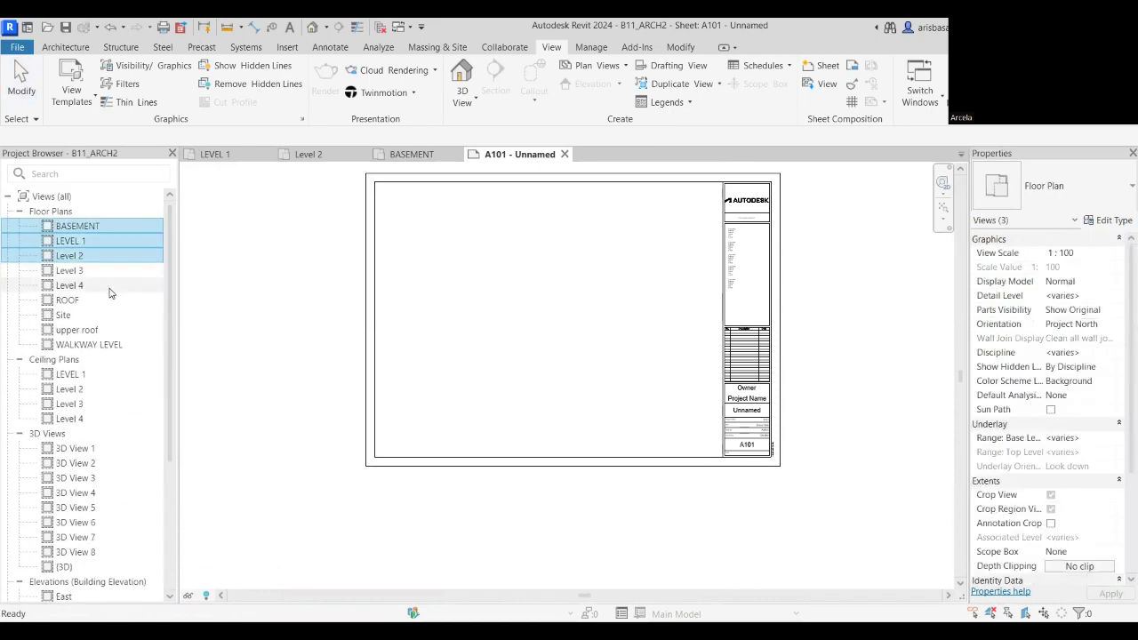
ctrl+click(78, 317)
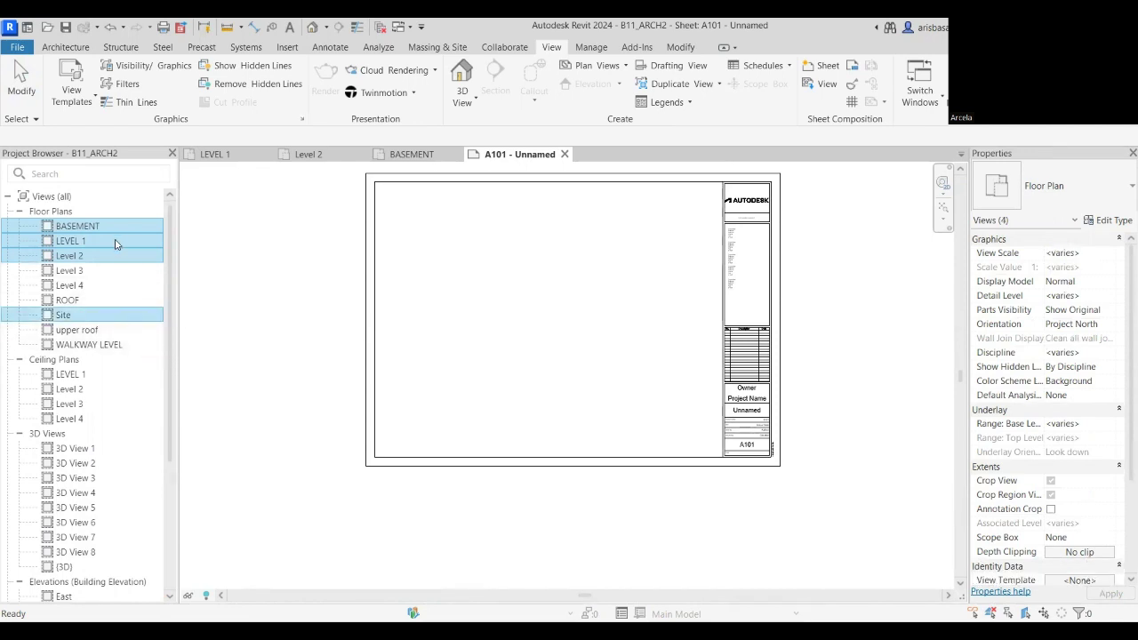
scroll(151, 355, down, 2)
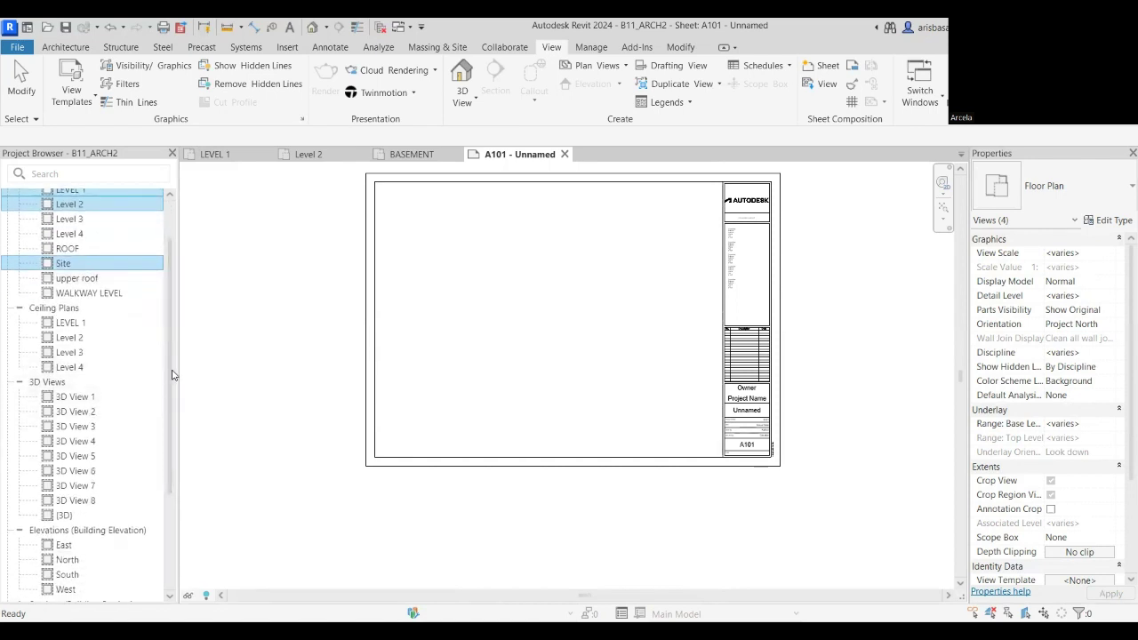
scroll(156, 427, down, 5)
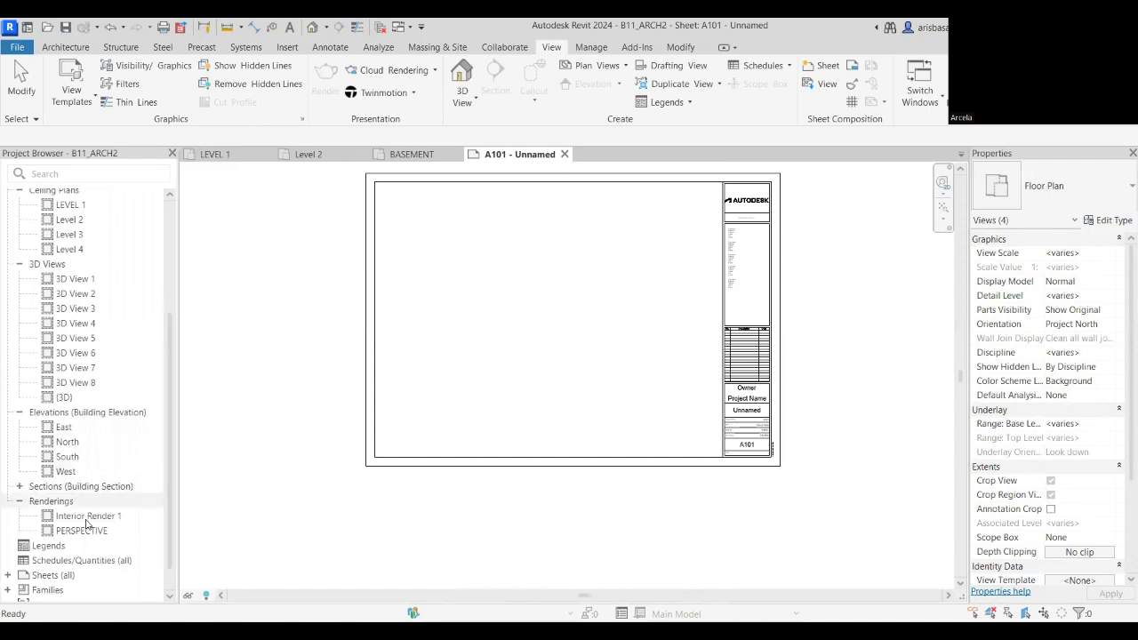
ctrl+click(87, 516)
ctrl+click(93, 529)
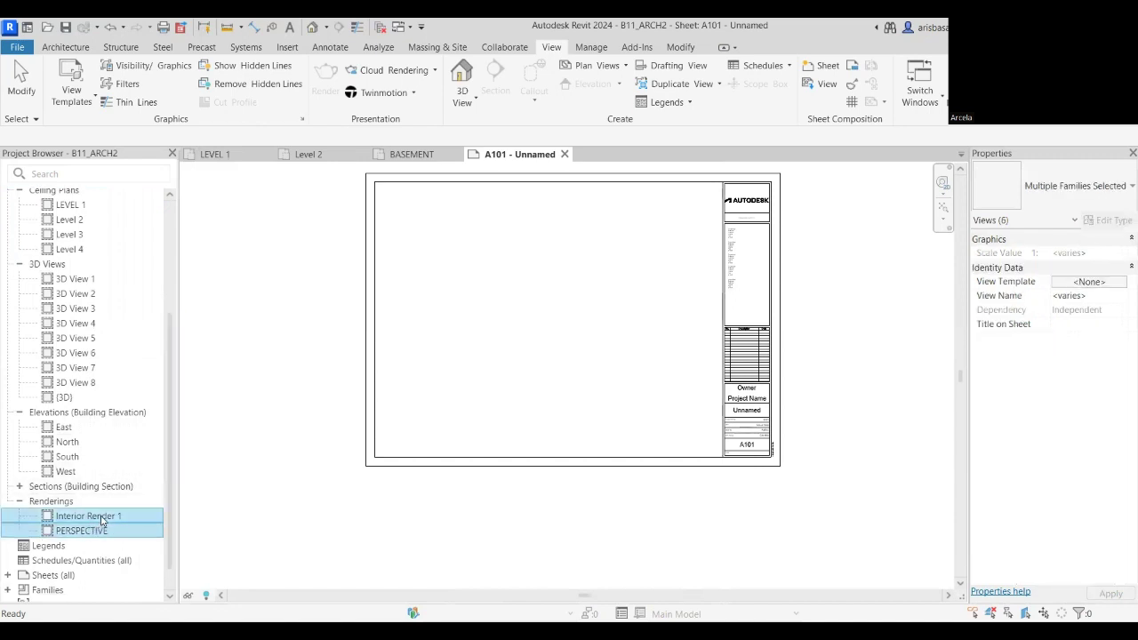
Place the six selected views onto sheet A101.
drag(580, 360, 580, 356)
scroll(547, 316, down, 2)
scroll(545, 313, down, 1)
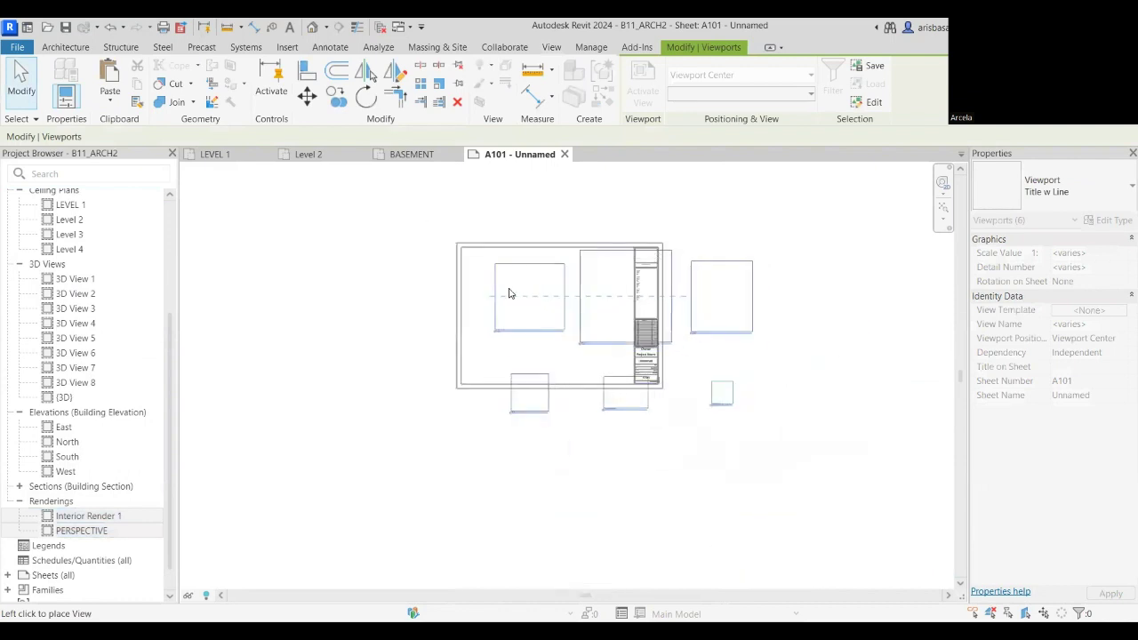
scroll(707, 308, down, 1)
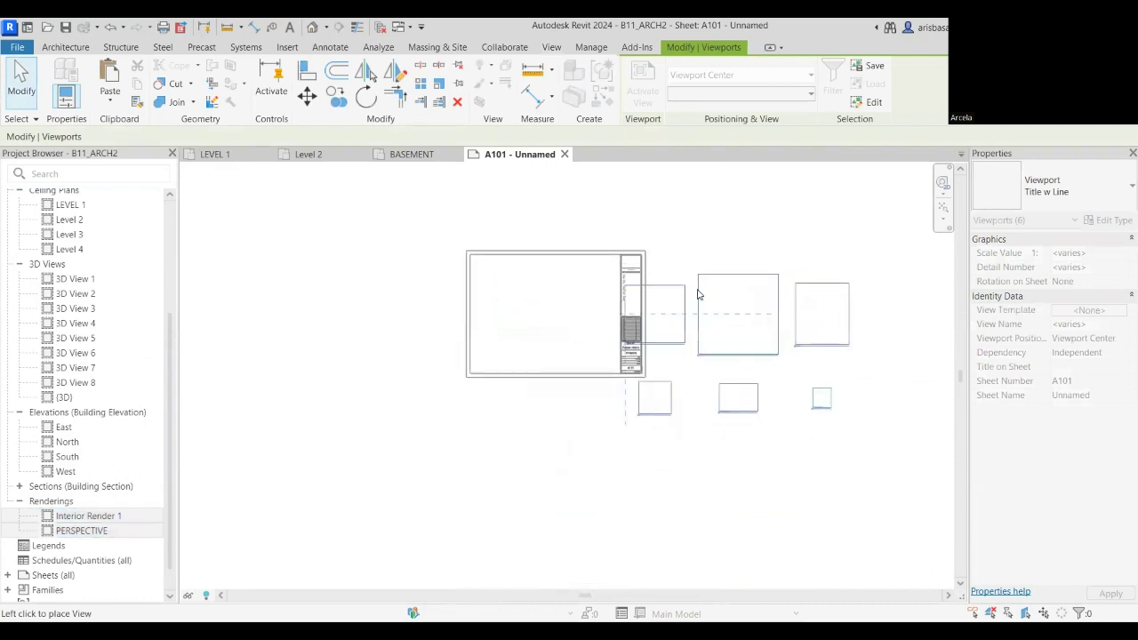
click(729, 316)
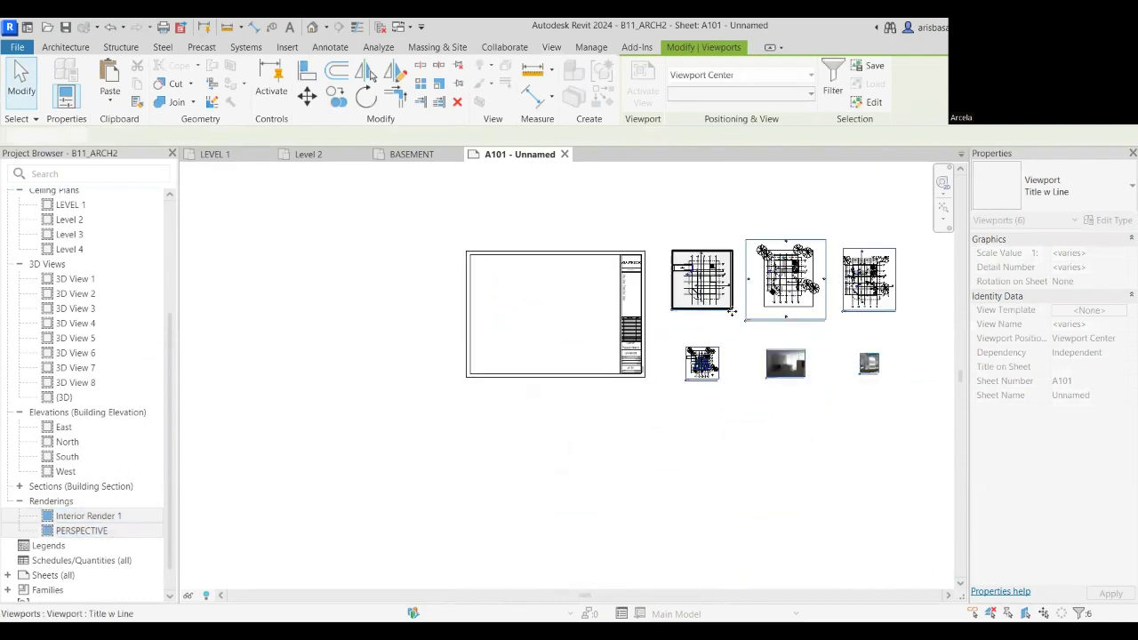
scroll(731, 311, up, 1)
scroll(730, 311, up, 1)
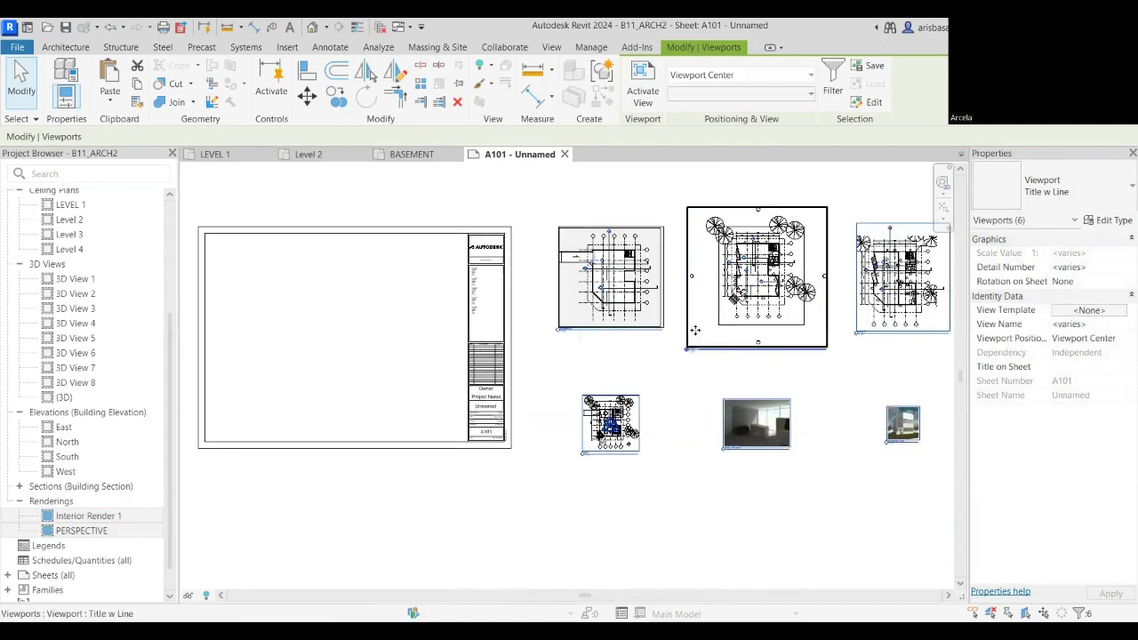
scroll(658, 356, up, 1)
click(658, 352)
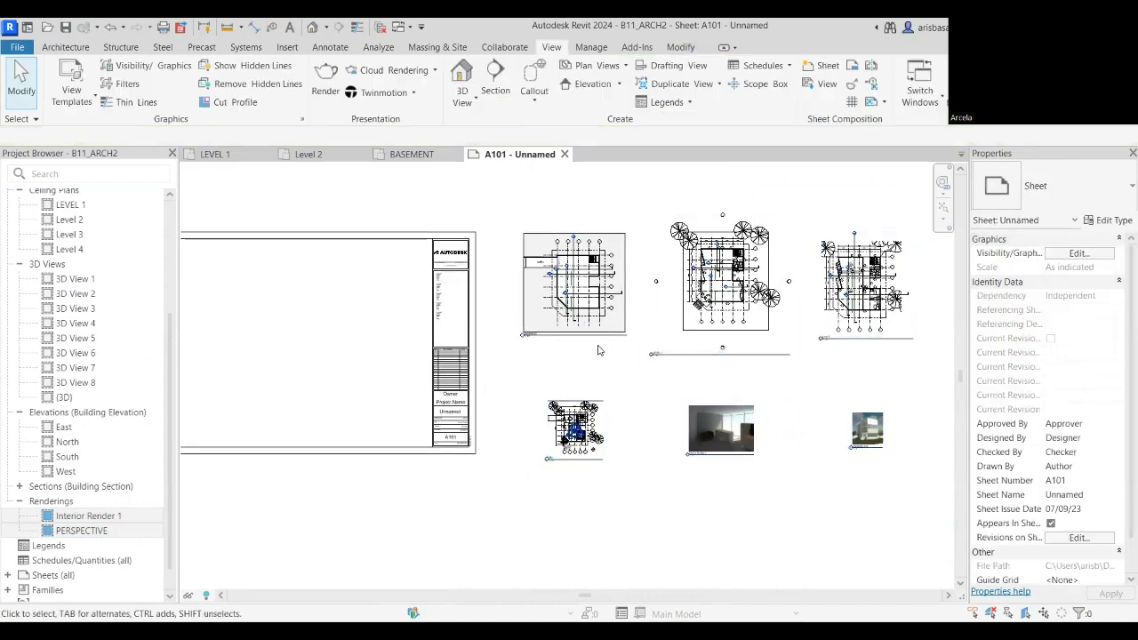
scroll(658, 350, down, 1)
middle_drag(658, 351, 704, 348)
Move the BASEMENT, LEVEL 1 and Level 2 viewports into the title block.
click(649, 328)
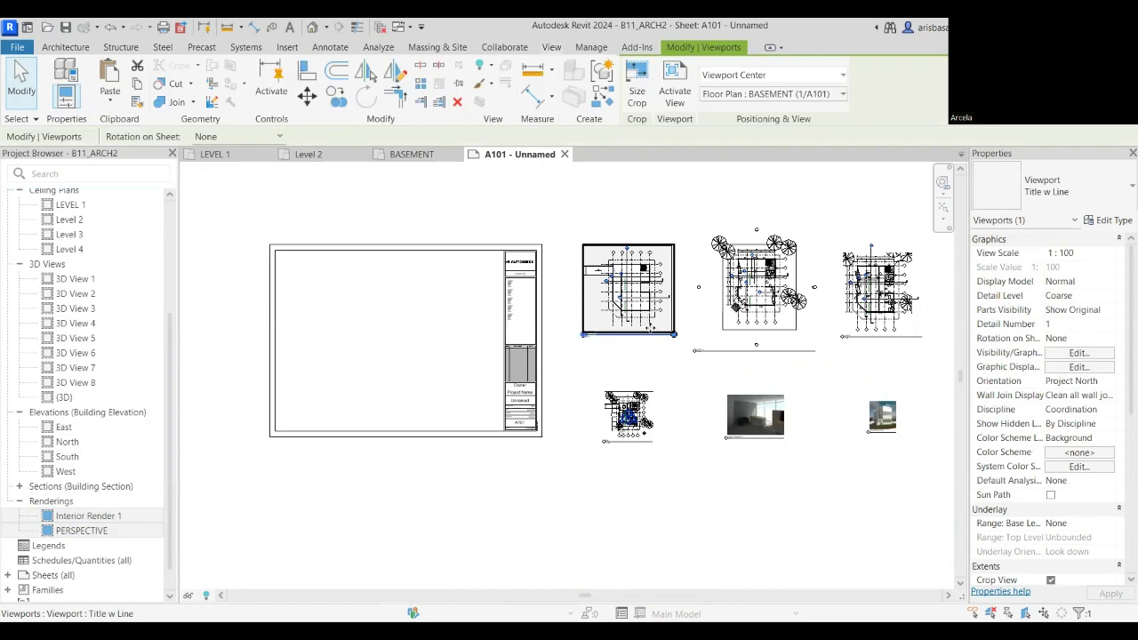
drag(662, 299, 367, 319)
click(720, 320)
drag(720, 320, 444, 343)
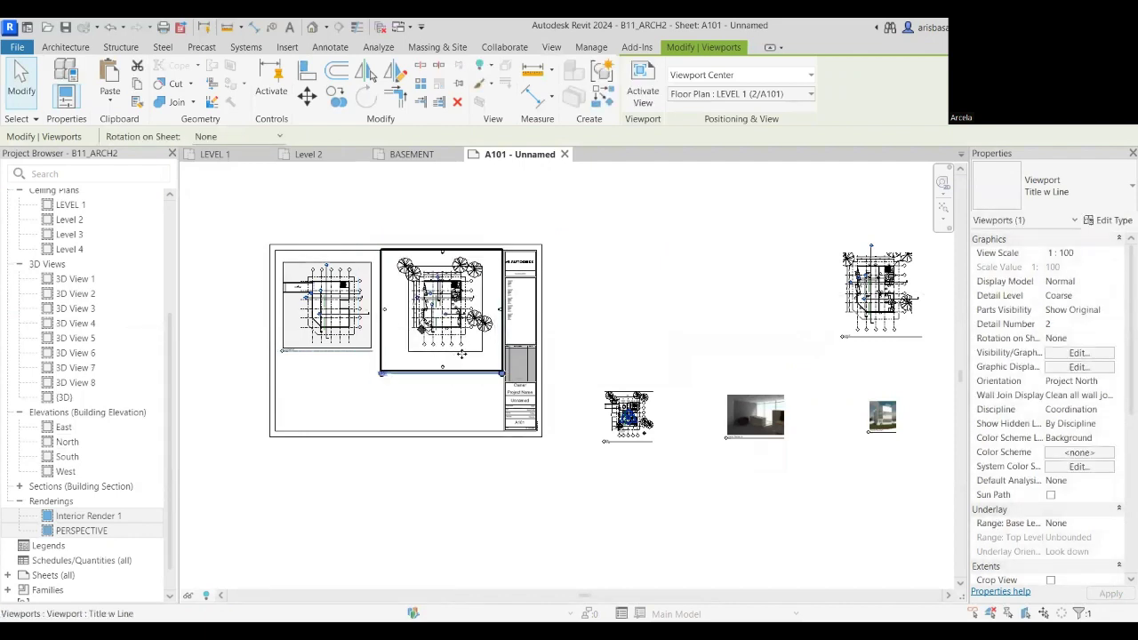
click(880, 289)
drag(899, 319, 342, 428)
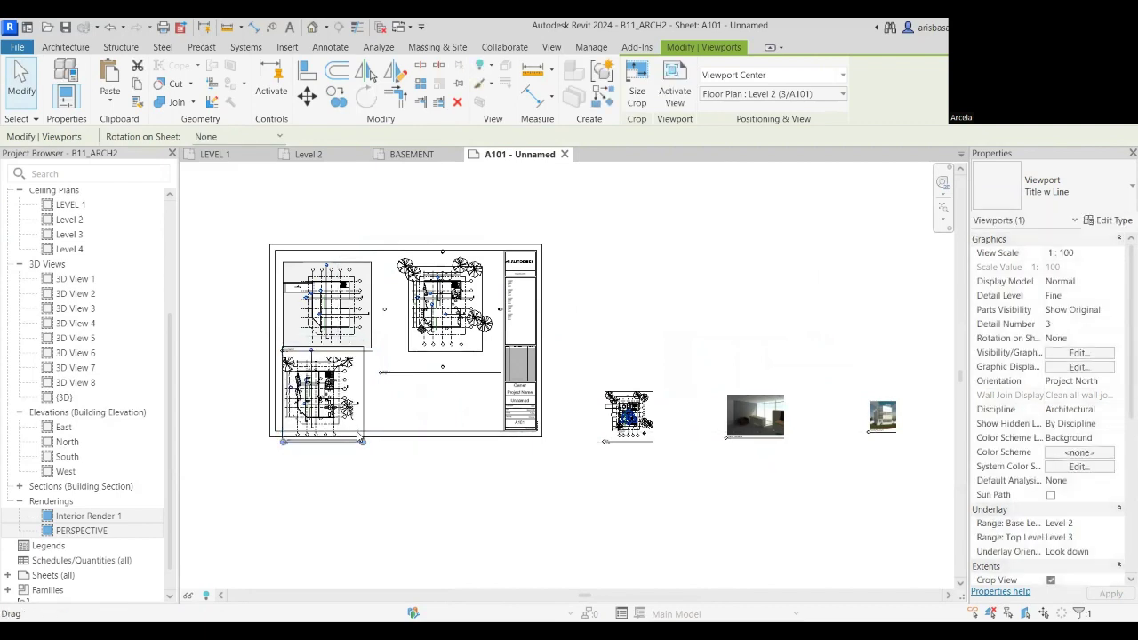
scroll(347, 428, up, 3)
scroll(501, 415, down, 3)
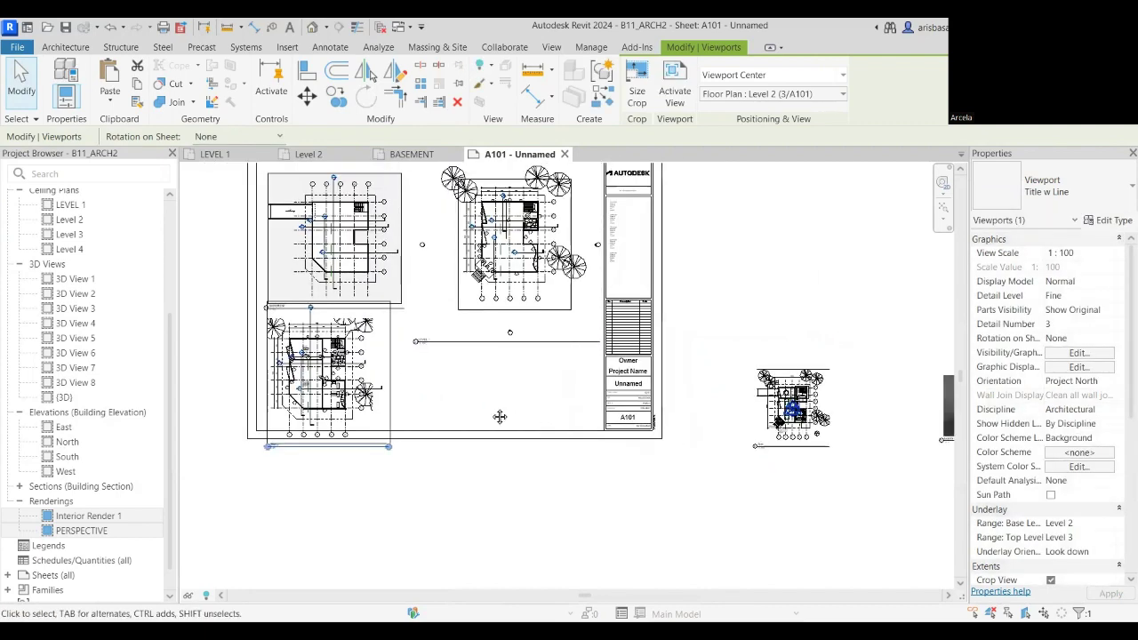
click(536, 470)
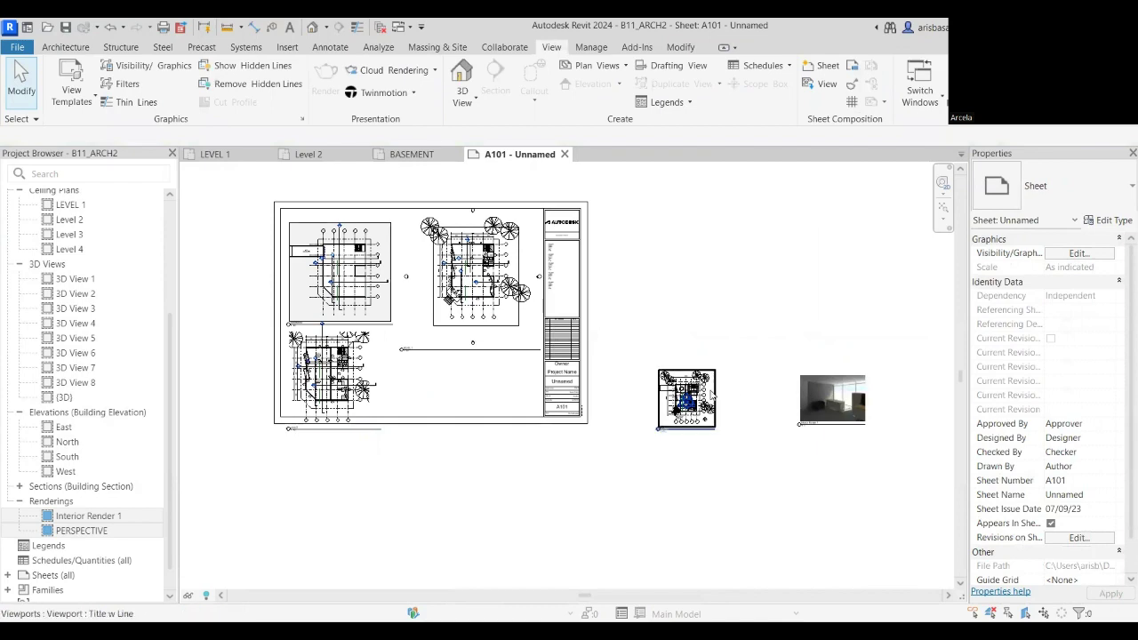
scroll(612, 298, up, 3)
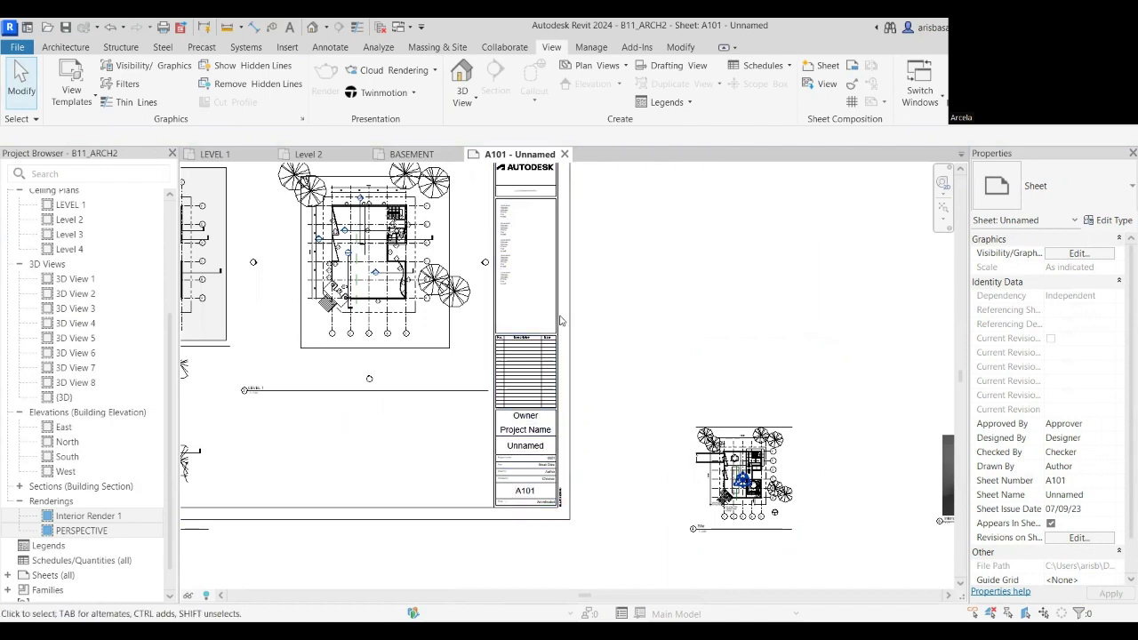
middle_drag(642, 320, 610, 259)
click(738, 396)
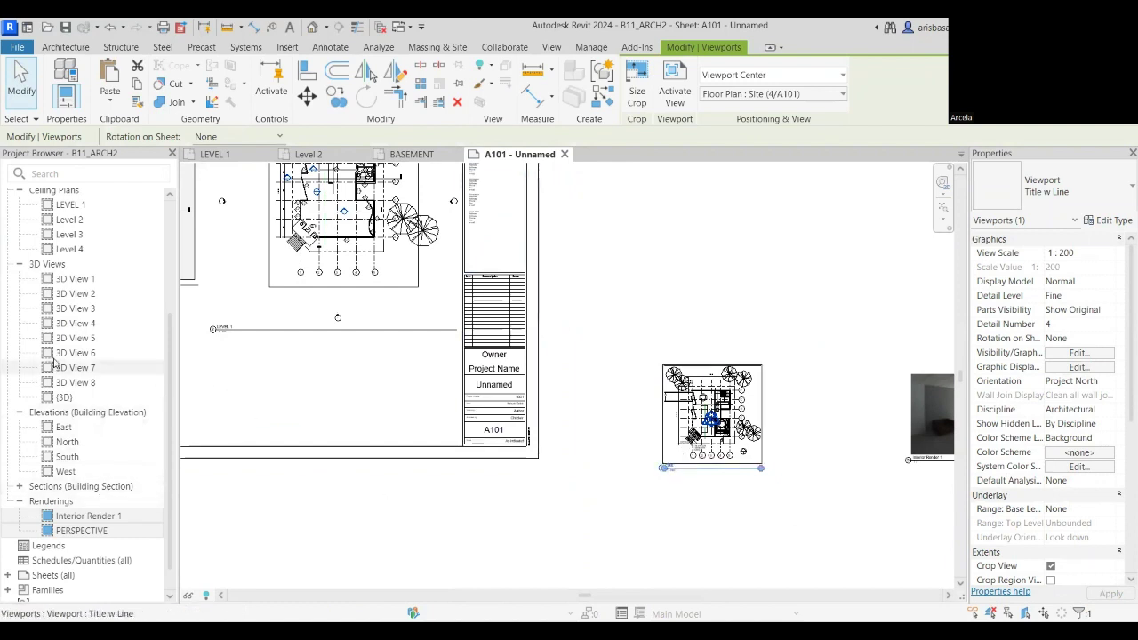
Duplicate the Site floor plan as a new view.
scroll(68, 350, up, 4)
right_click(99, 315)
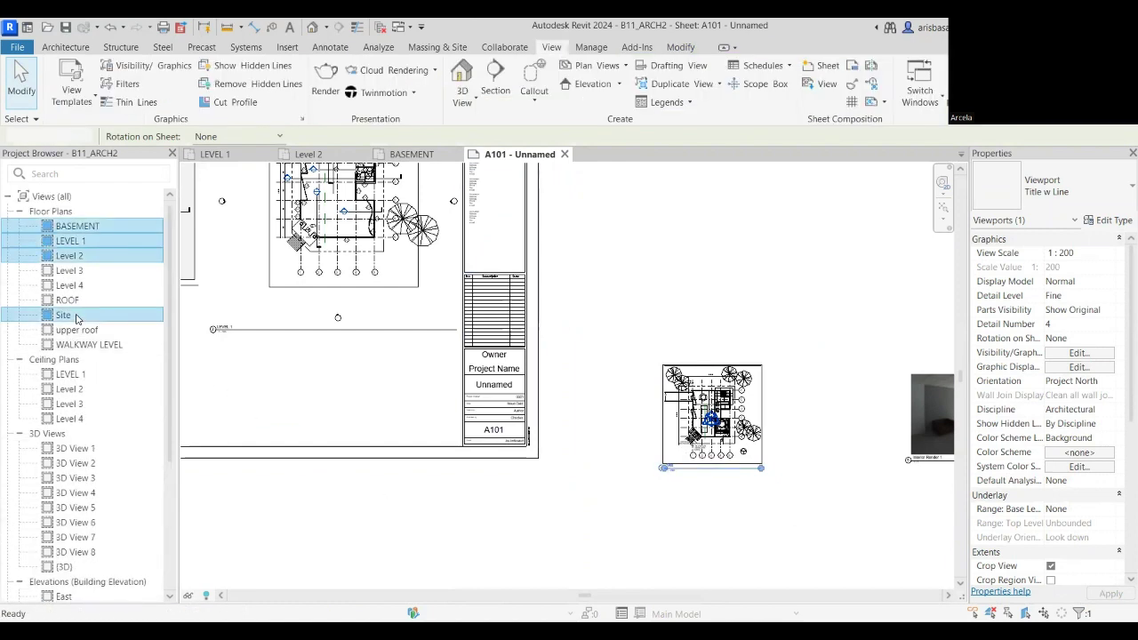
click(94, 322)
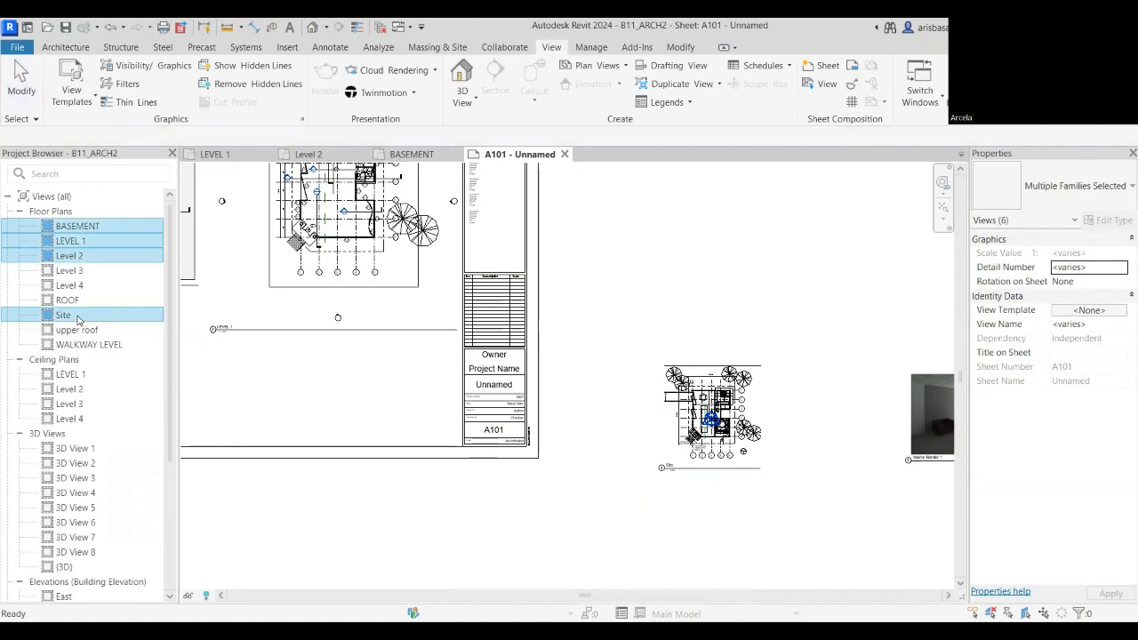
click(91, 318)
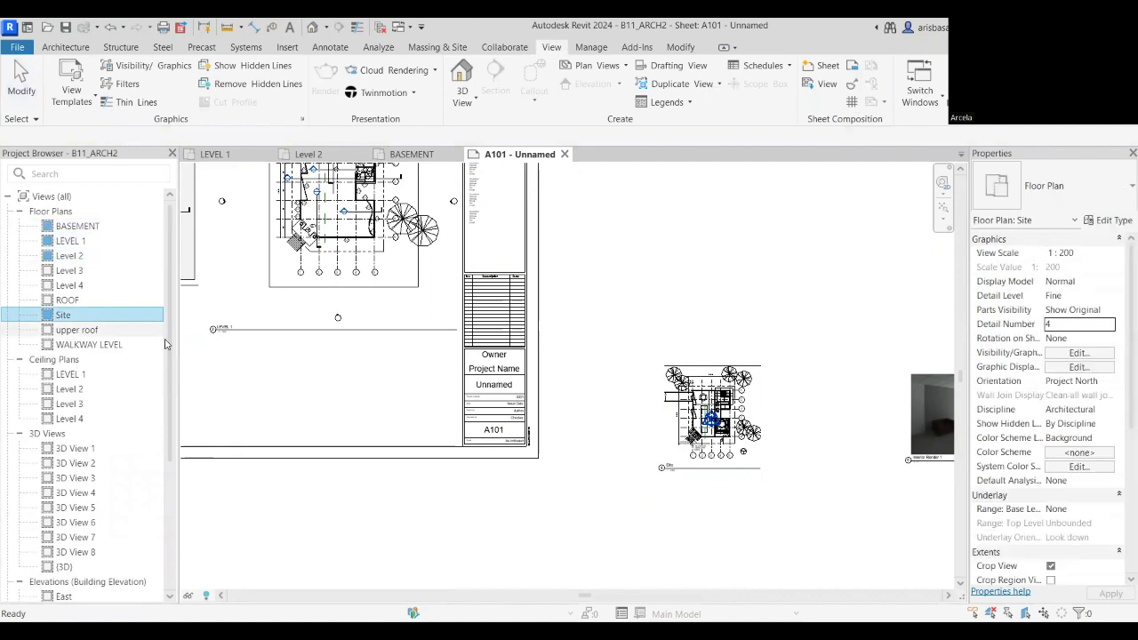
right_click(85, 317)
mouse_move(156, 404)
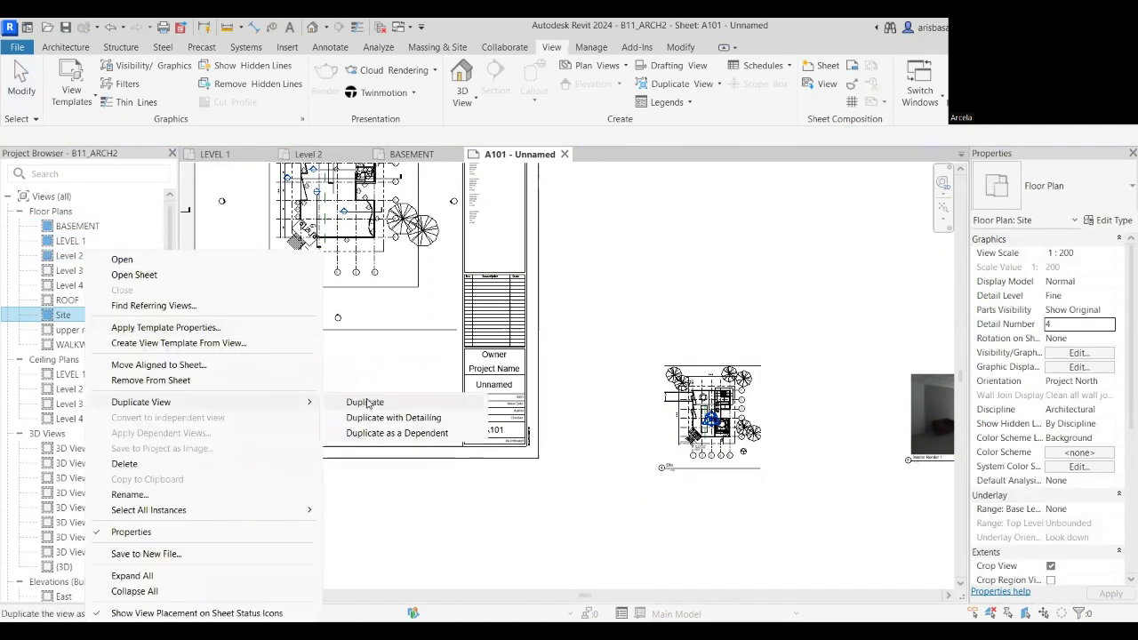
click(373, 405)
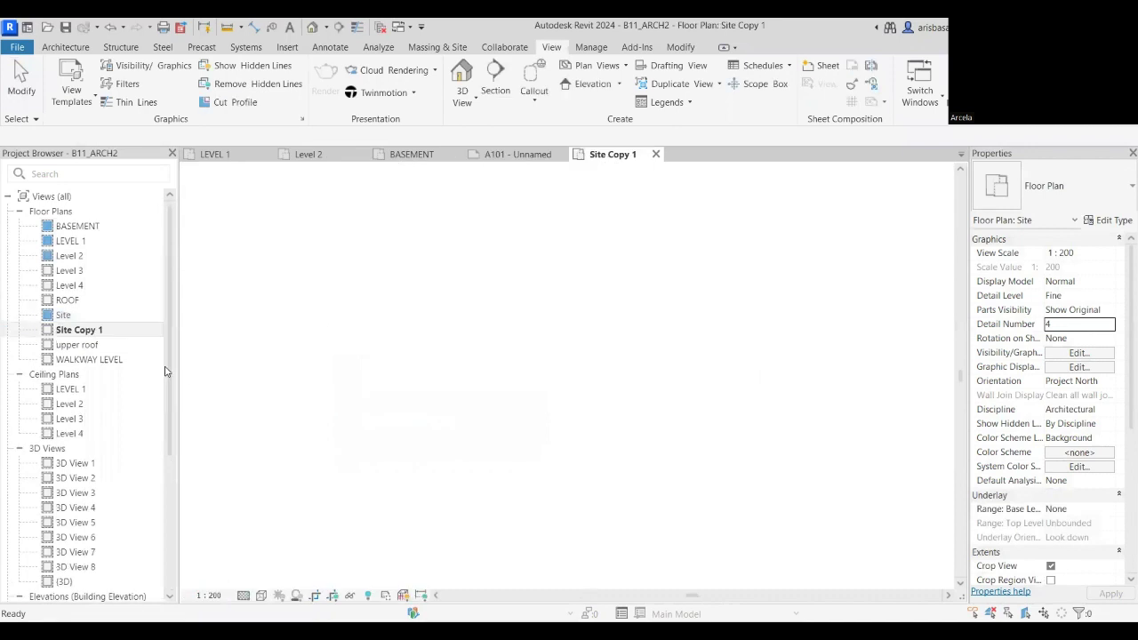
Rename Site Copy 1 to KEY PLAN.
click(108, 331)
right_click(108, 331)
click(151, 491)
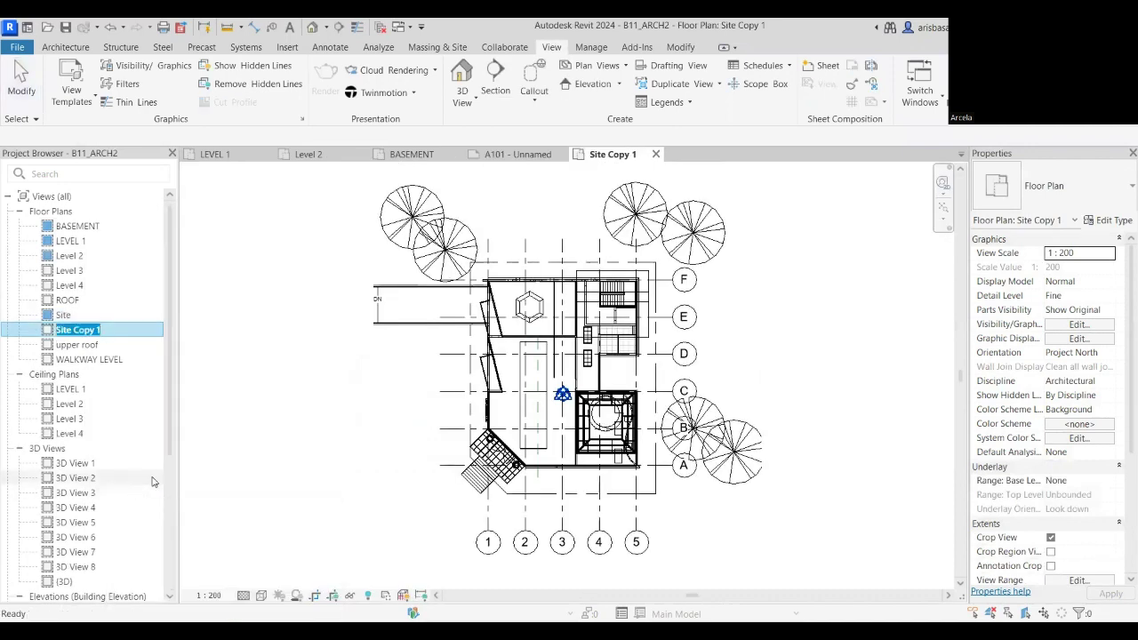
text(keY PLAN)
Confirm the KEY PLAN name and set its view scale to 1:500.
key(Return)
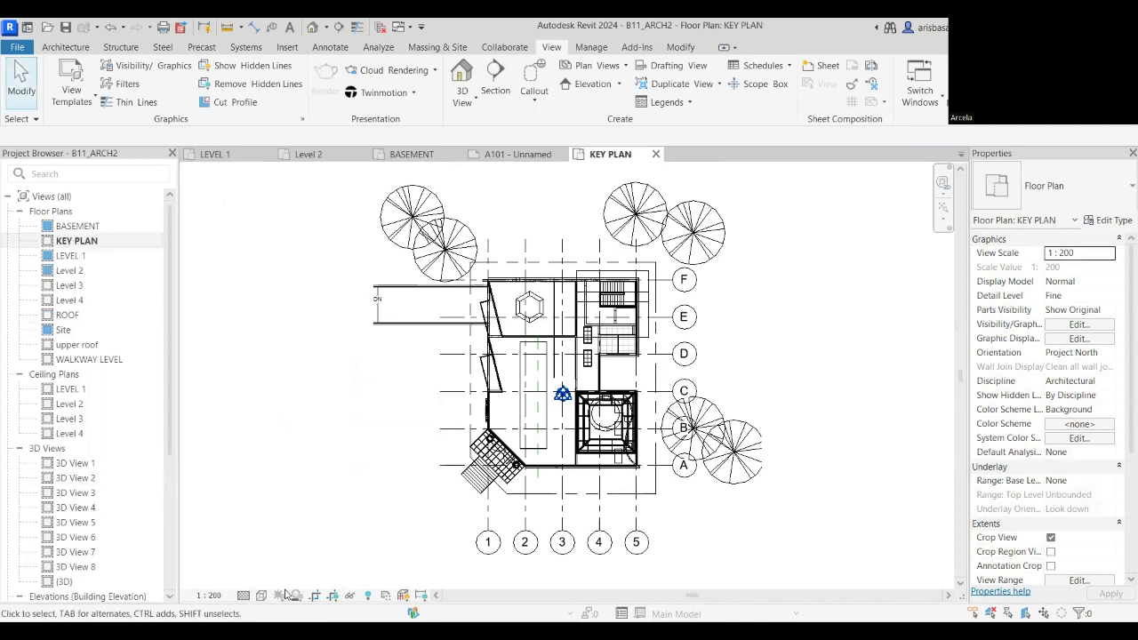
click(213, 598)
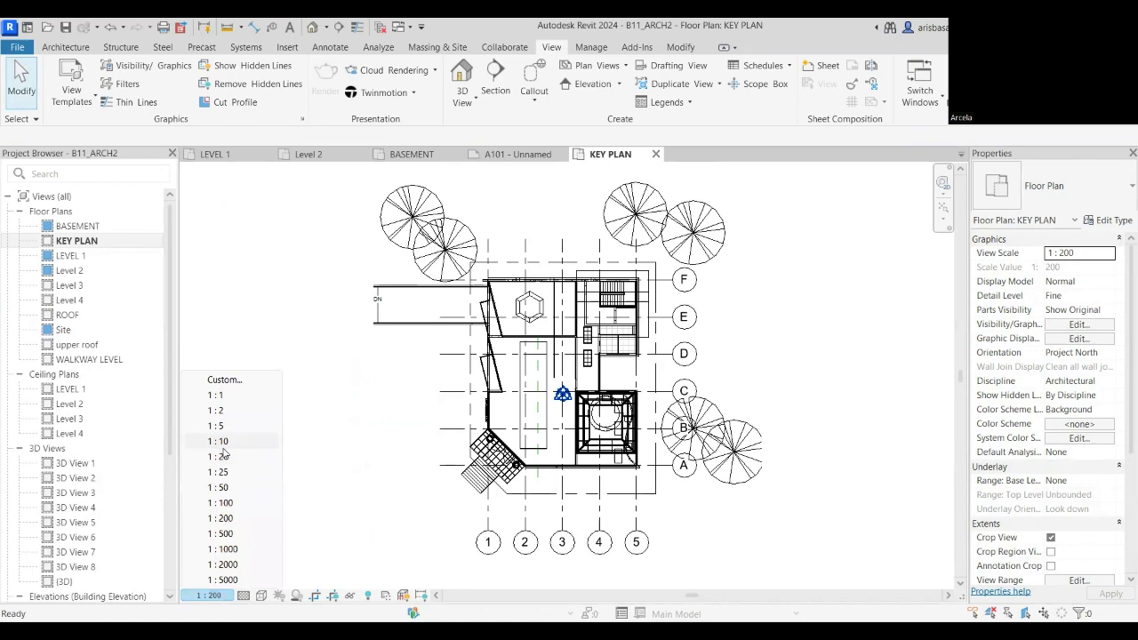
click(223, 534)
scroll(325, 378, down, 3)
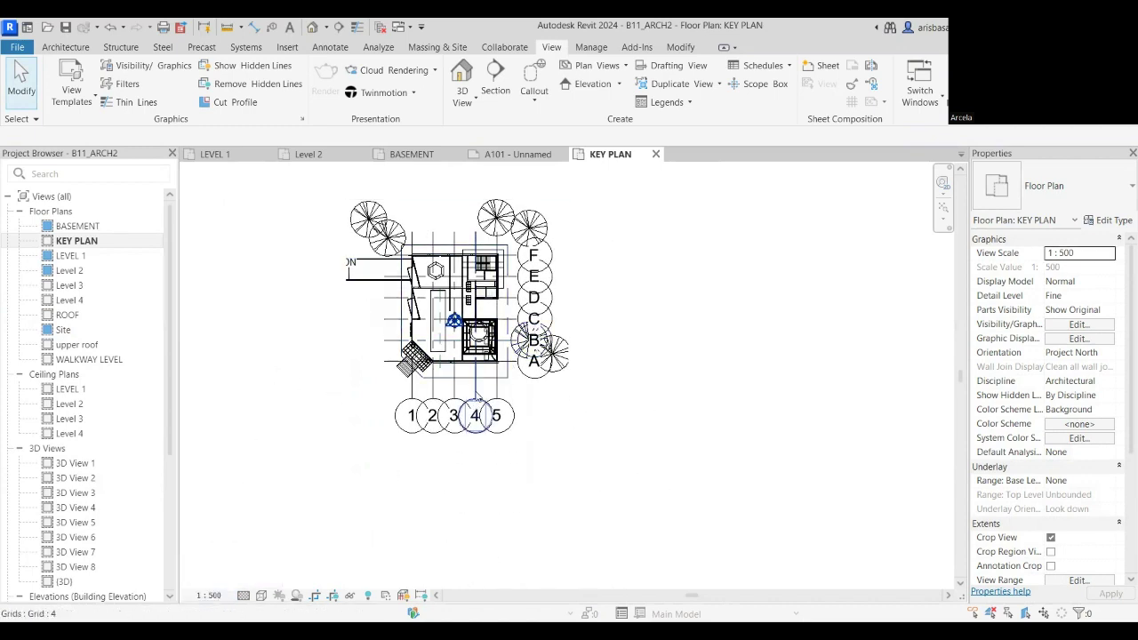
Hide the grid and tree categories in the KEY PLAN view.
click(476, 397)
right_click(476, 398)
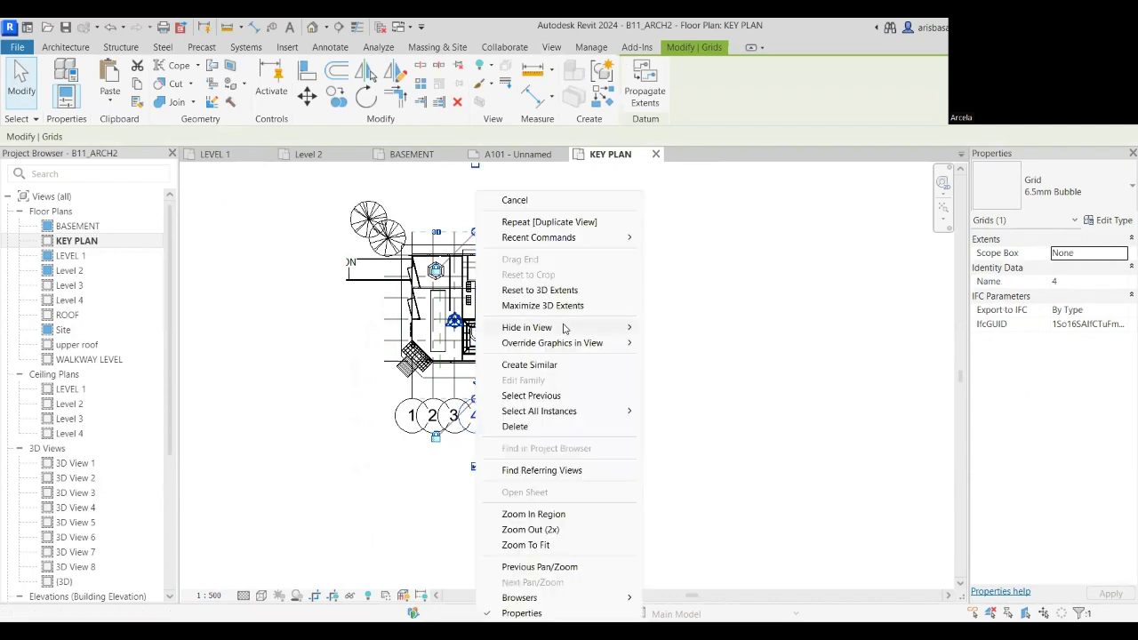
mouse_move(564, 329)
click(684, 343)
click(529, 227)
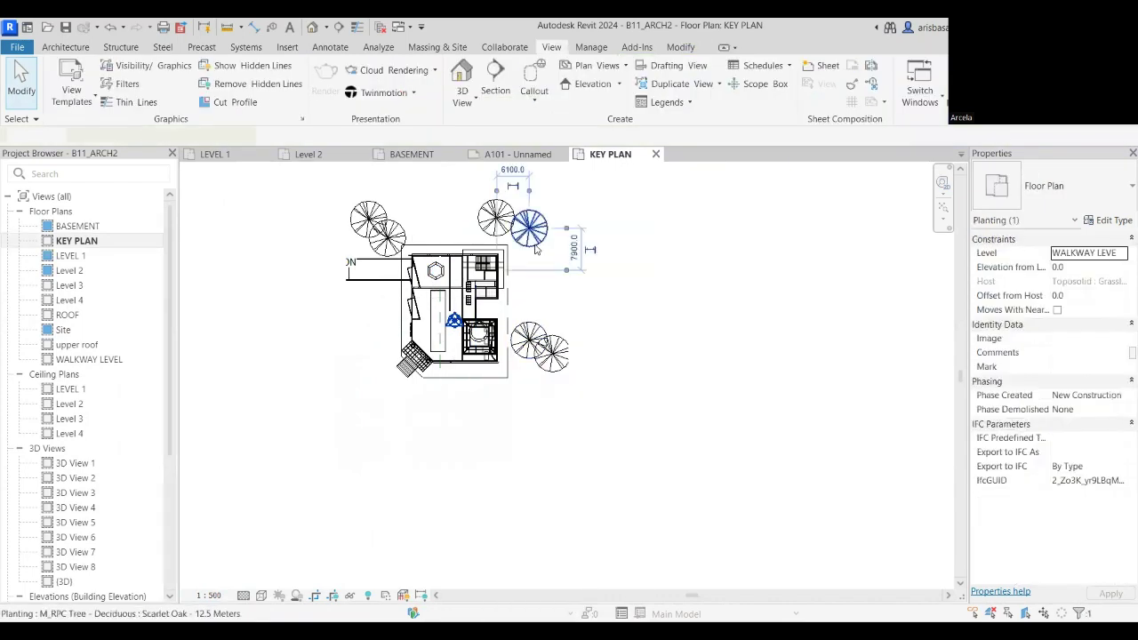
right_click(536, 315)
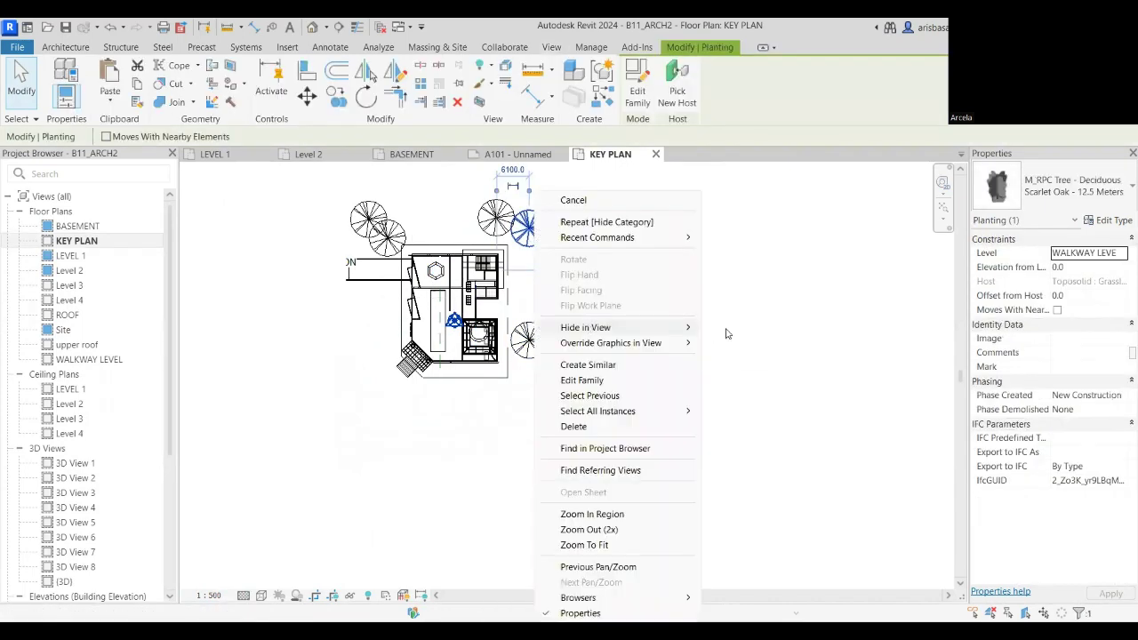
mouse_move(690, 329)
click(742, 344)
scroll(384, 291, up, 3)
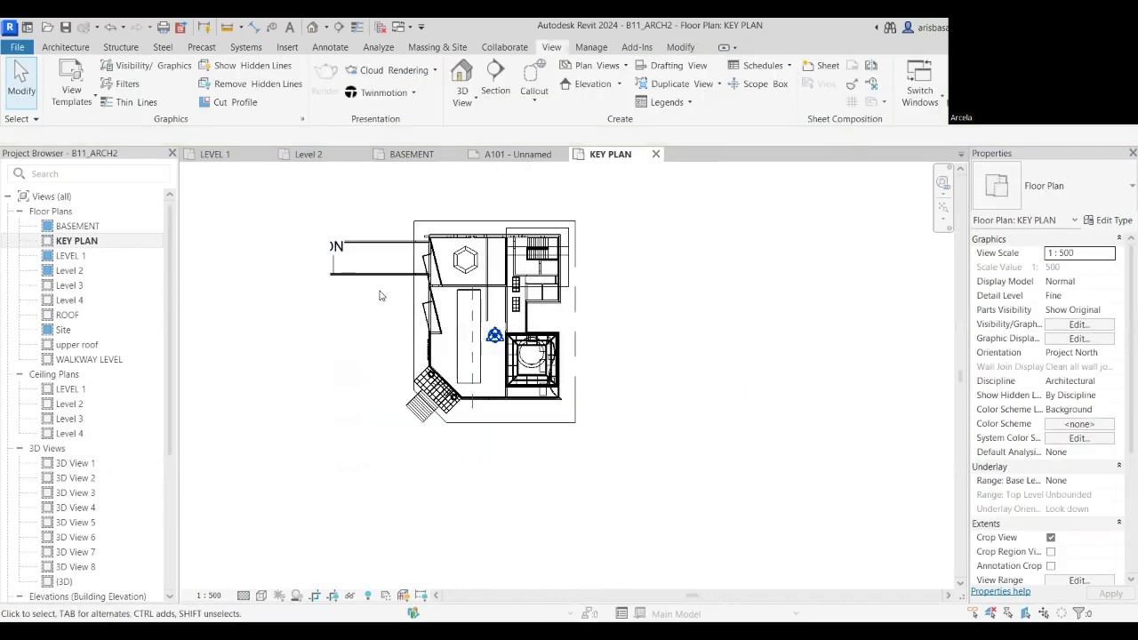
Hide the lines around the N label in view, then close KEY PLAN.
click(374, 271)
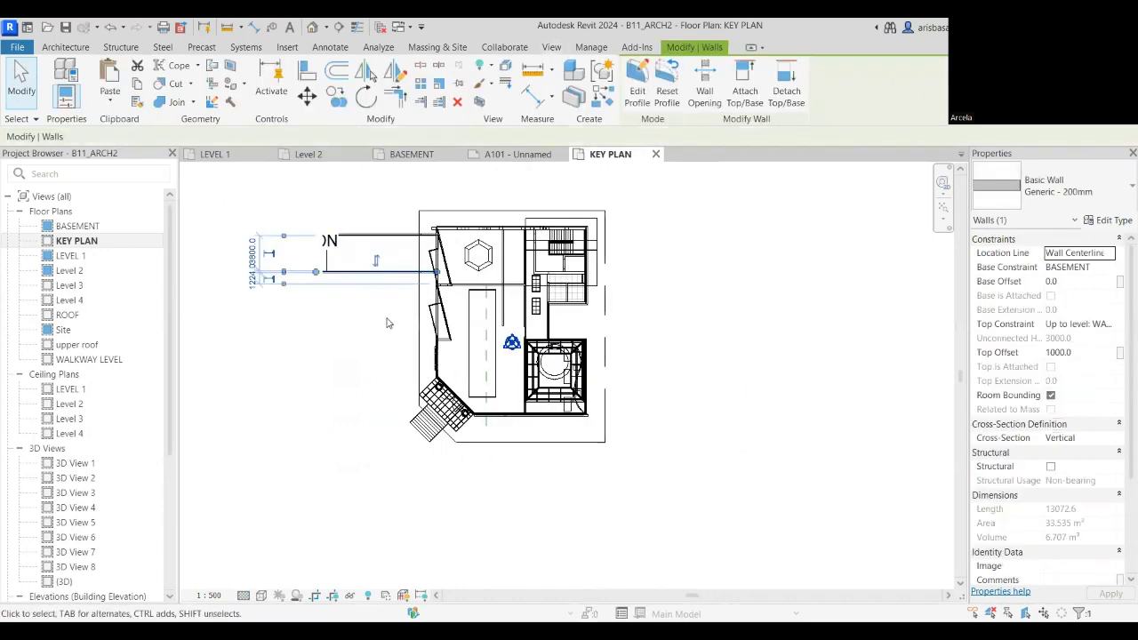
click(381, 326)
drag(380, 325, 317, 222)
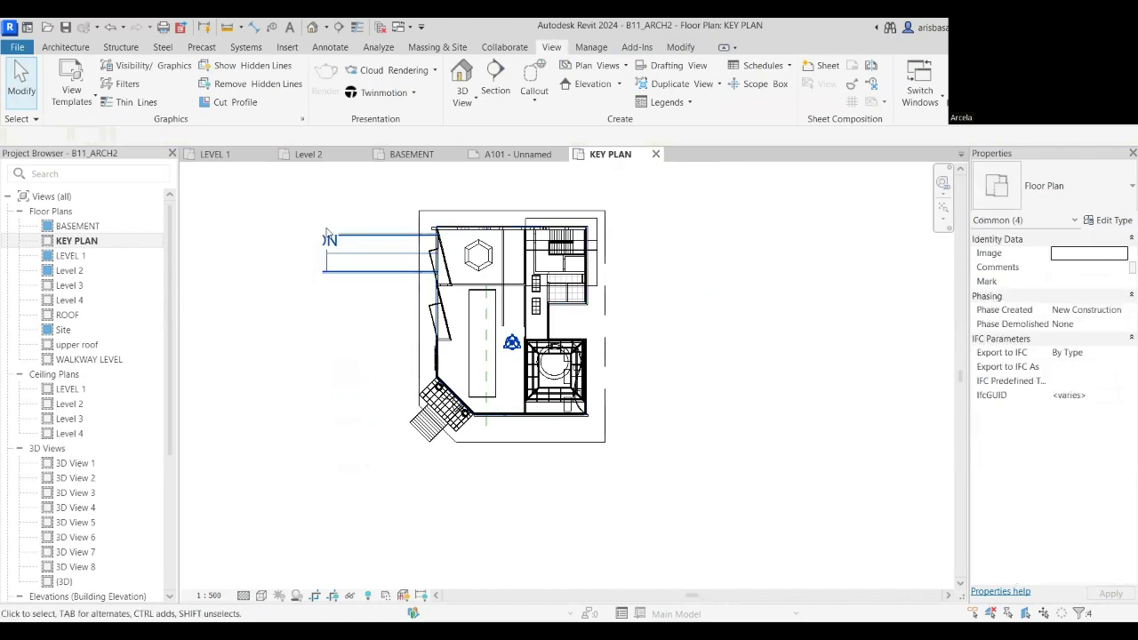
right_click(389, 248)
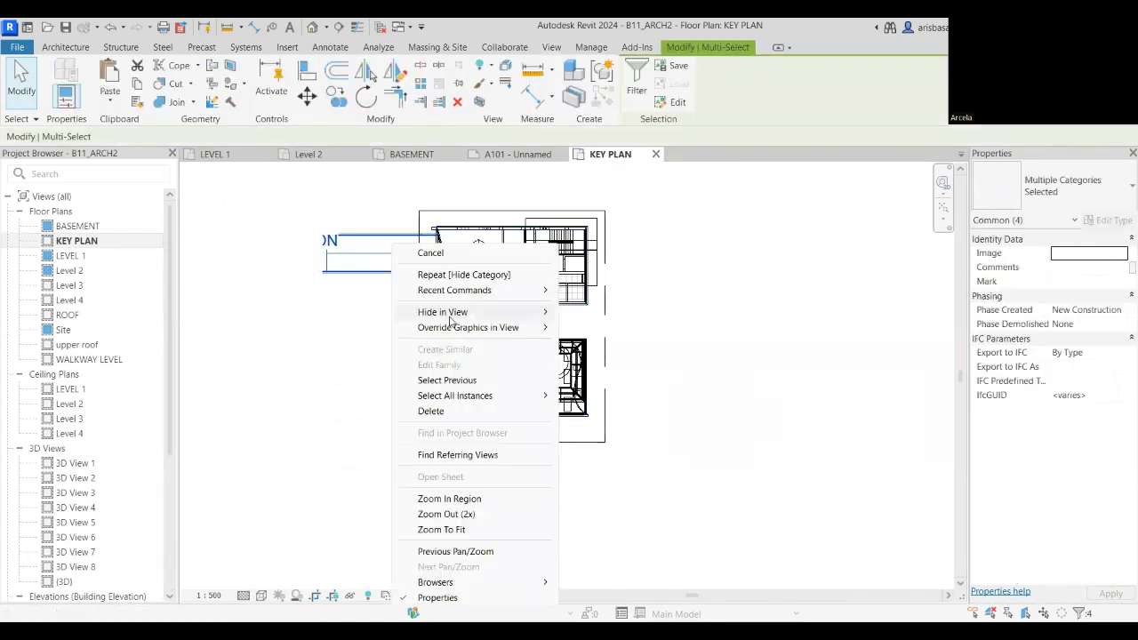
click(597, 311)
middle_drag(518, 508, 518, 540)
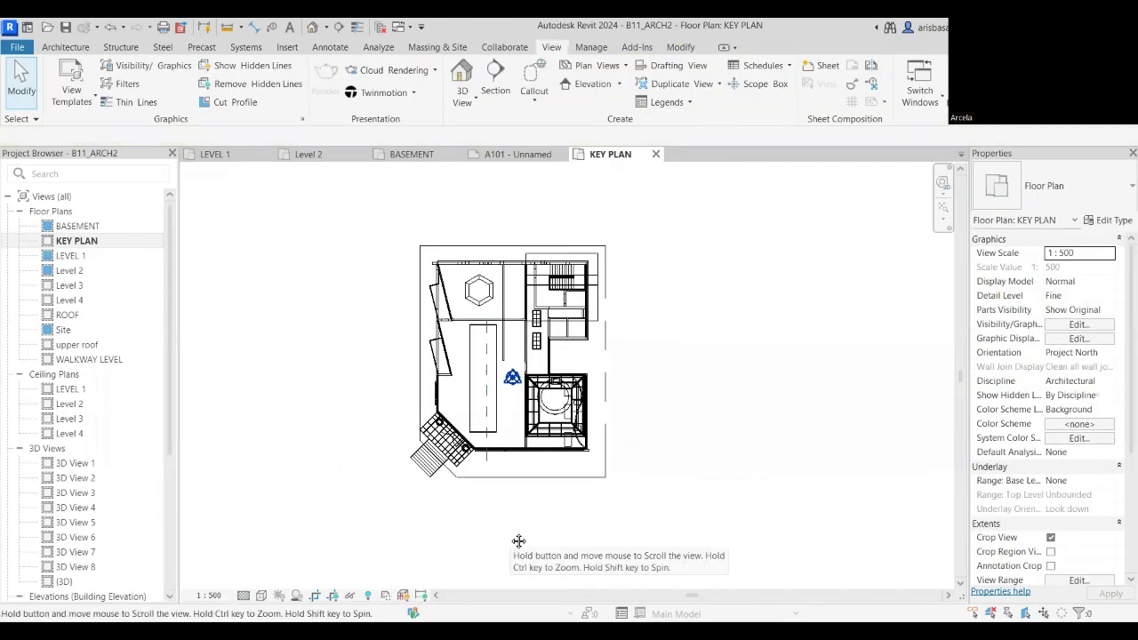
scroll(635, 466, down, 3)
scroll(465, 506, down, 2)
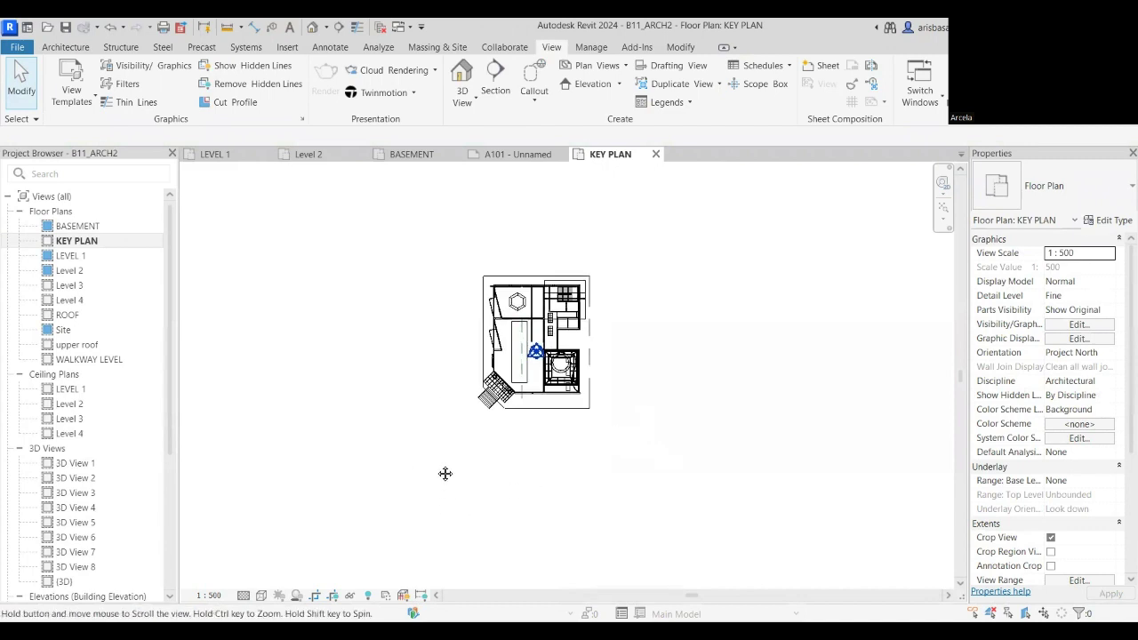
middle_drag(446, 474, 445, 473)
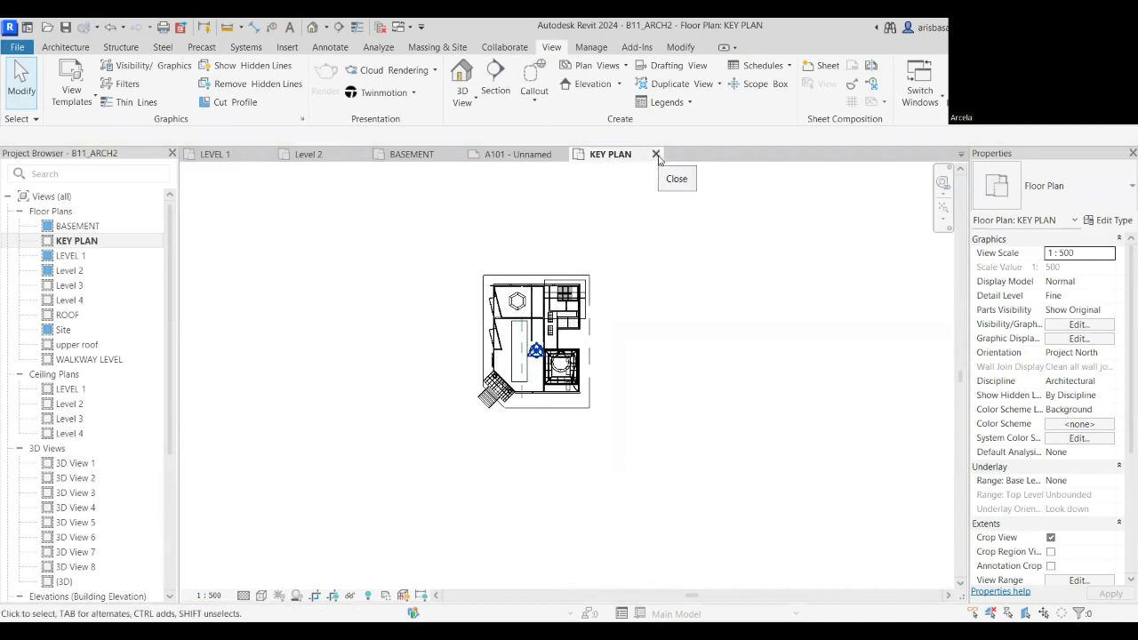
click(657, 155)
Drop the 1:500 KEY PLAN viewport into the title block's side panel on A101.
scroll(676, 368, down, 3)
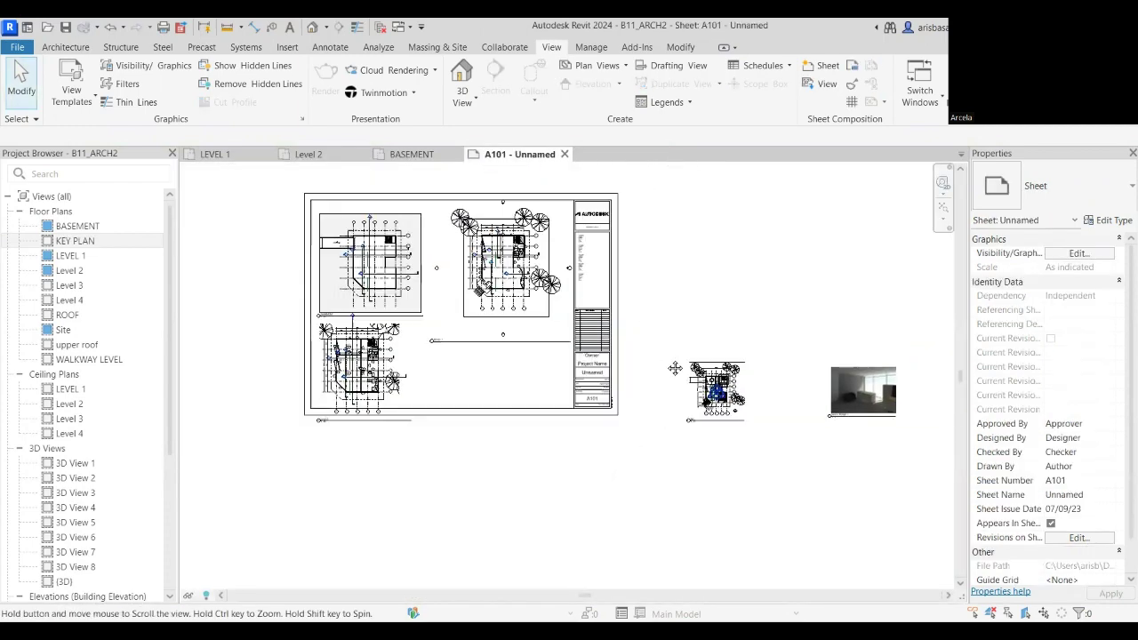
middle_drag(675, 368, 668, 376)
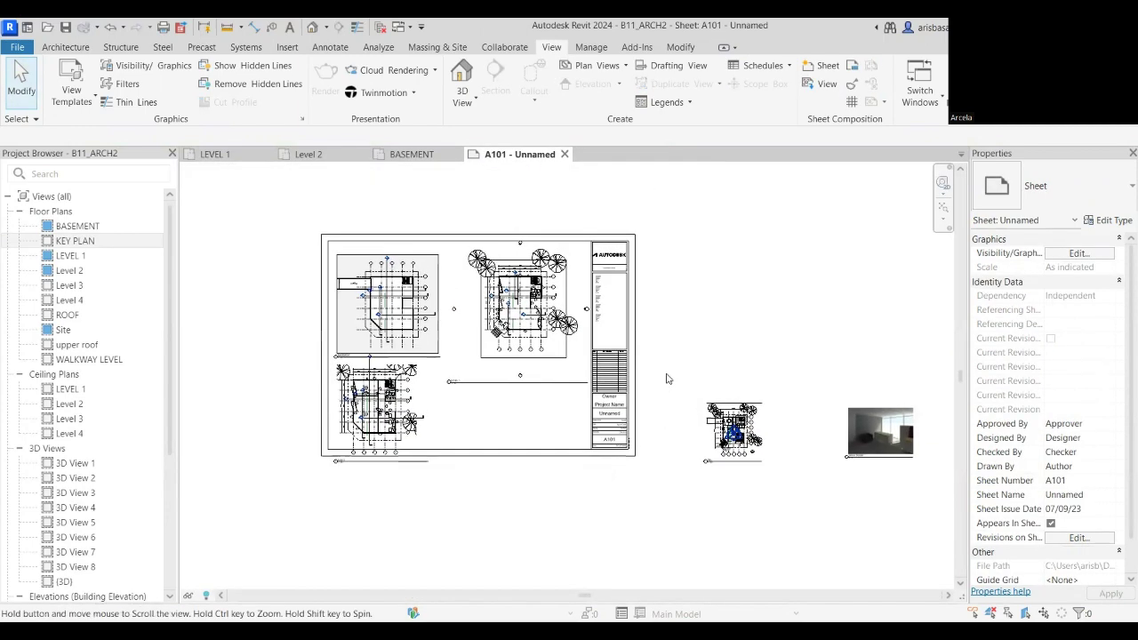
click(76, 243)
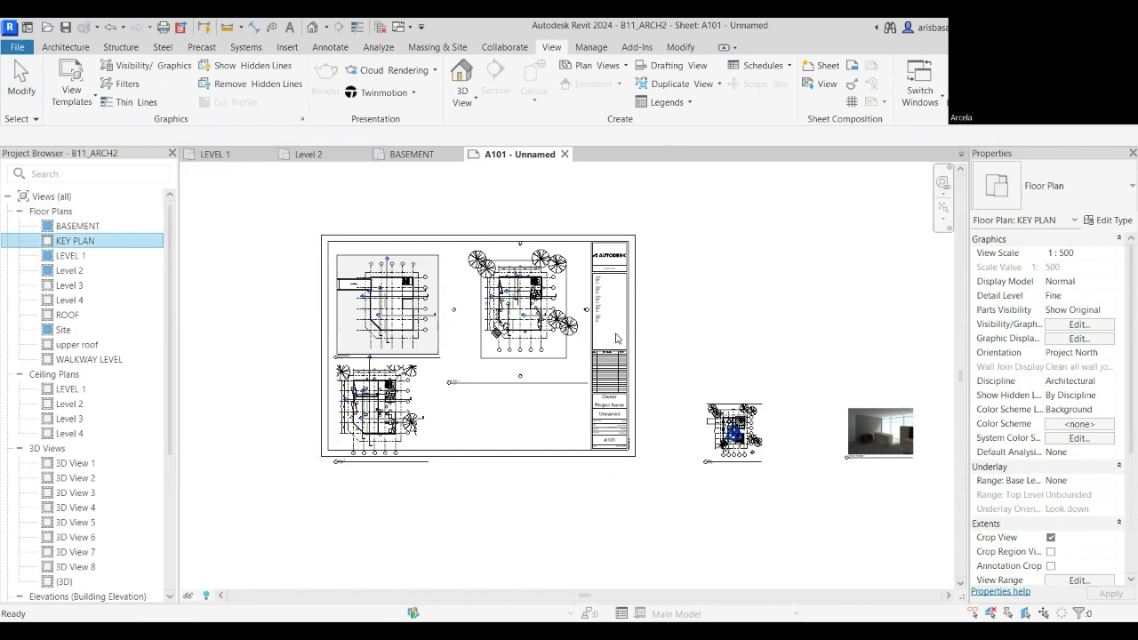
drag(616, 338, 616, 338)
scroll(616, 340, up, 5)
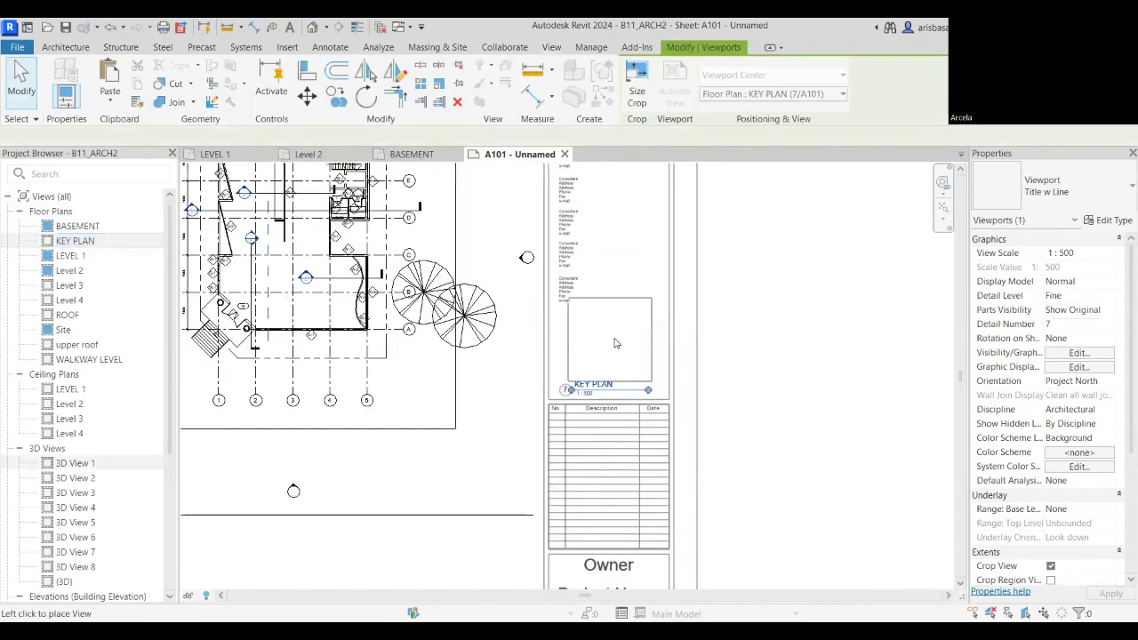
click(616, 343)
scroll(799, 343, down, 2)
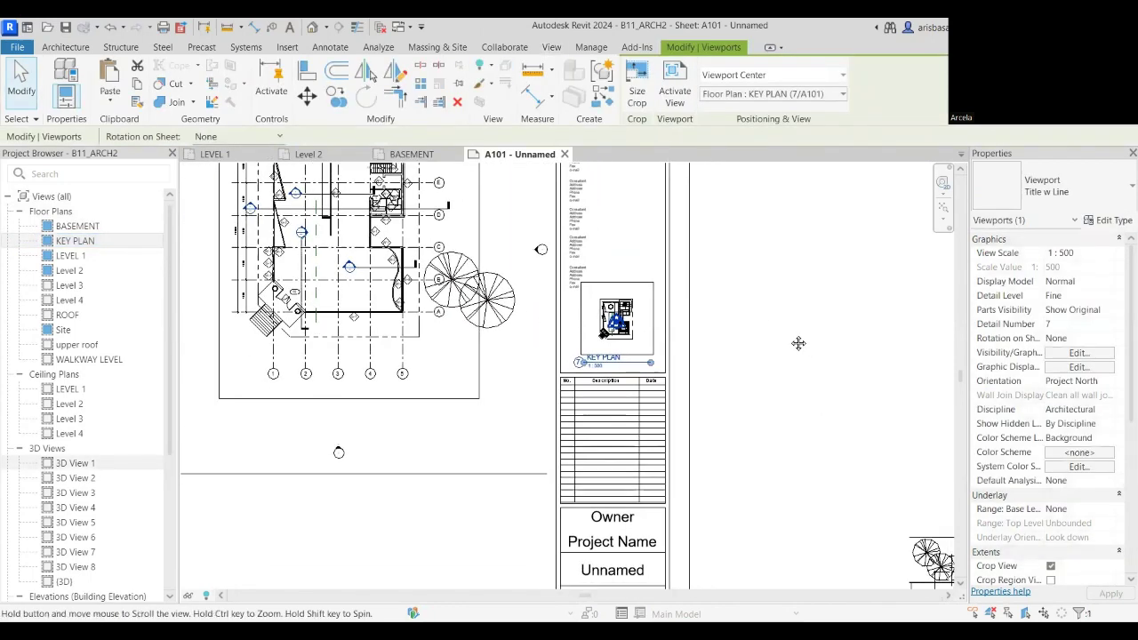
click(786, 338)
scroll(728, 314, down, 3)
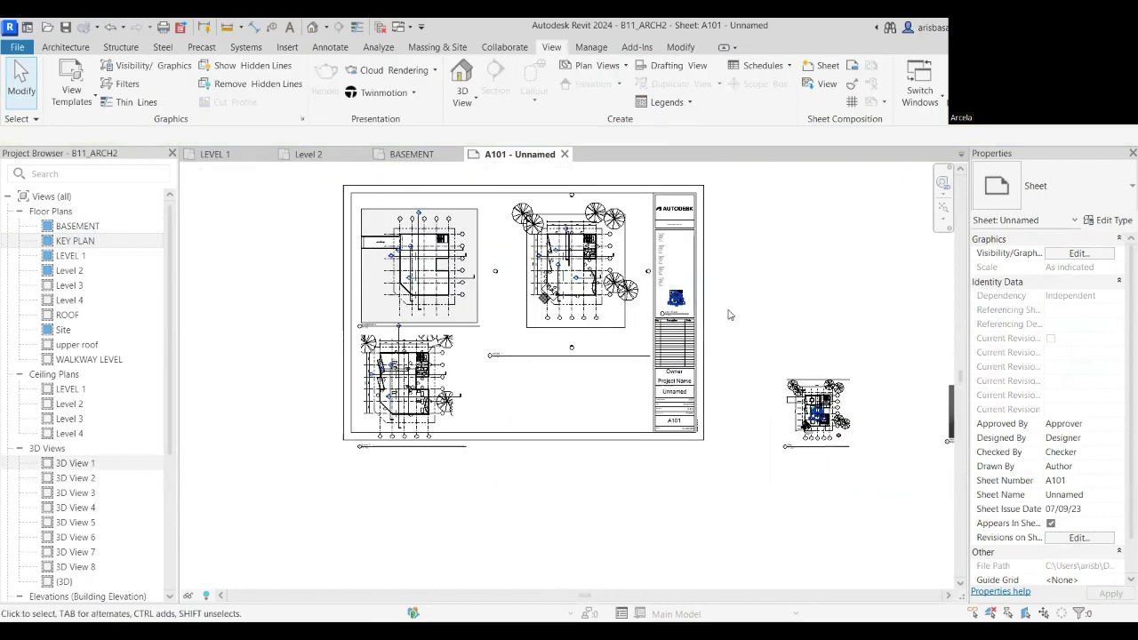
Move the Interior Render 1 viewport onto the sheet and enlarge its image.
scroll(730, 314, down, 2)
middle_drag(856, 390, 750, 364)
click(749, 362)
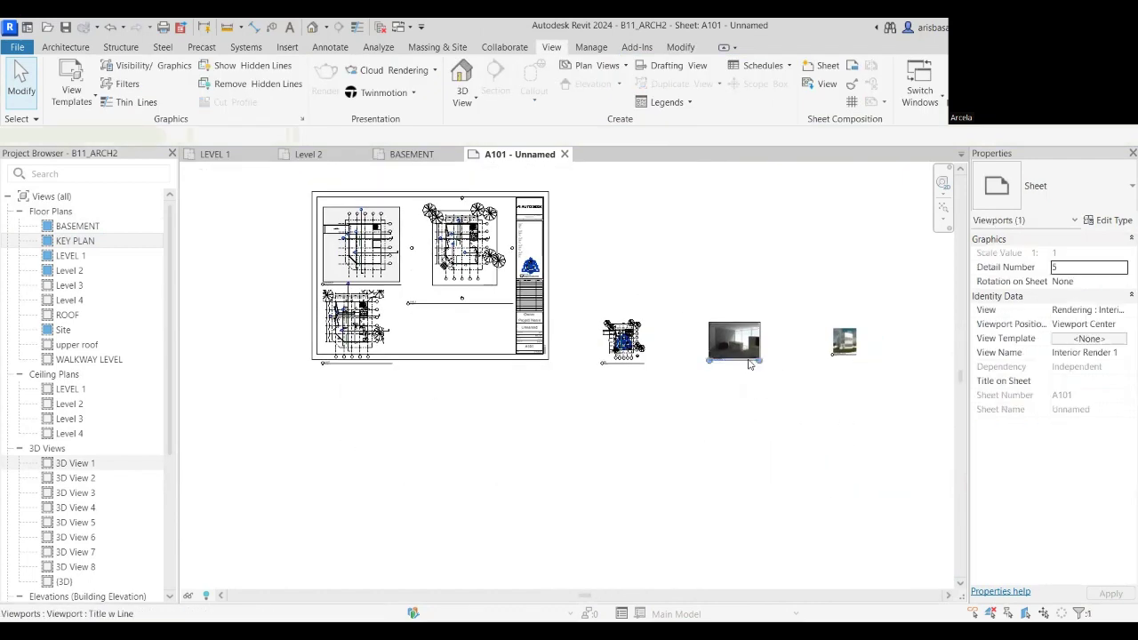
drag(749, 364, 440, 346)
scroll(441, 348, up, 5)
click(388, 406)
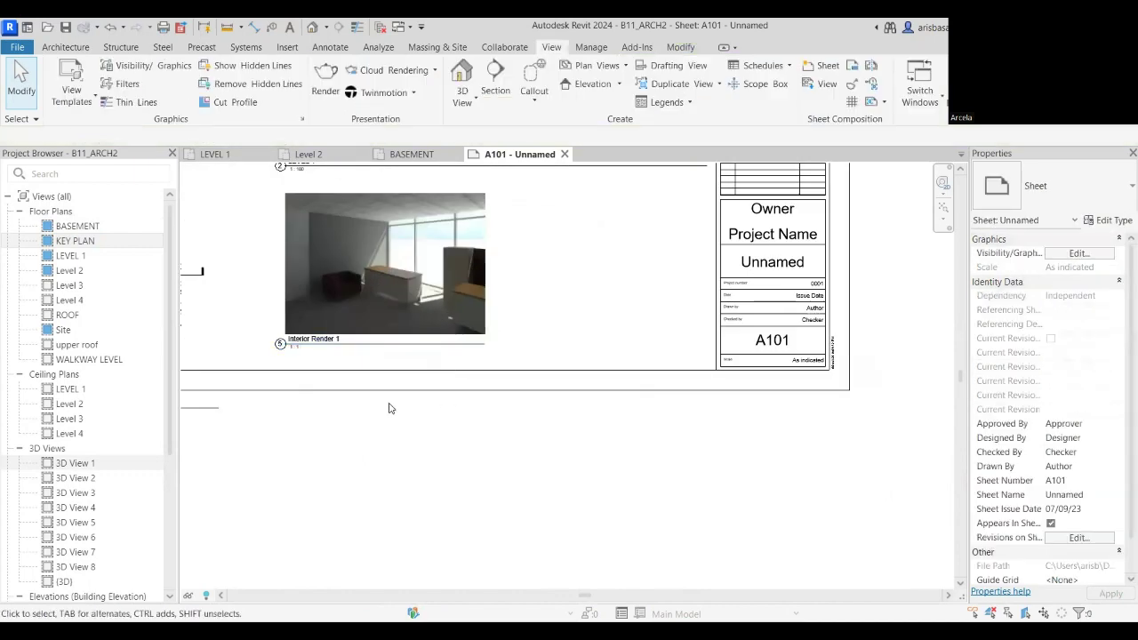
click(380, 288)
double_click(380, 287)
click(381, 283)
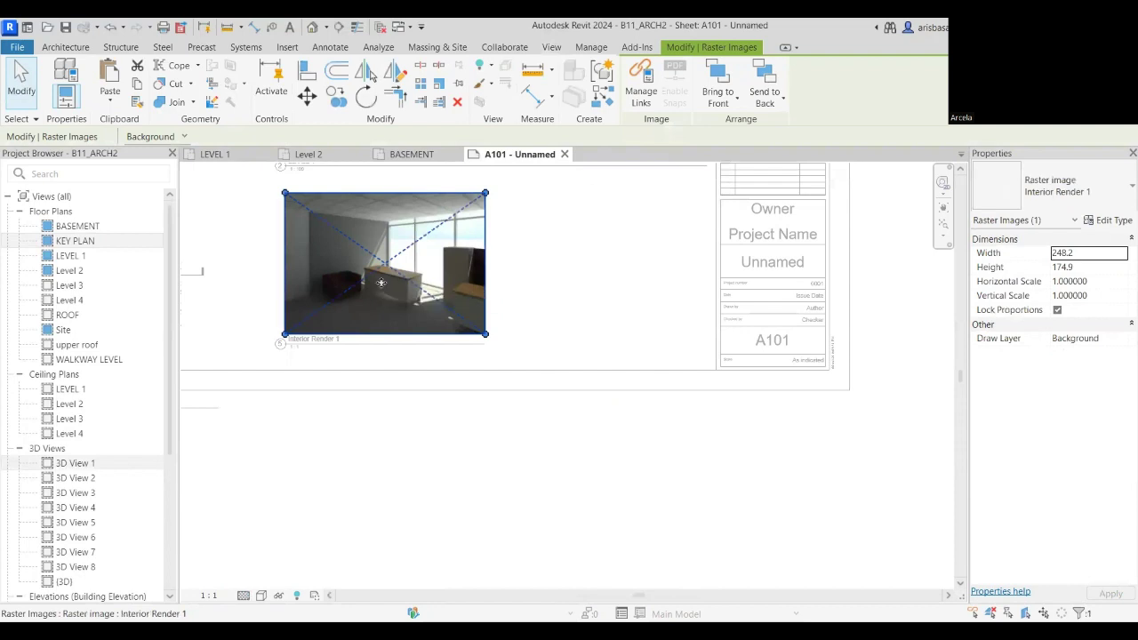
mouse_move(486, 203)
mouse_down()
mouse_move(519, 178)
mouse_move(458, 224)
mouse_move(501, 193)
mouse_up()
scroll(440, 326, down, 3)
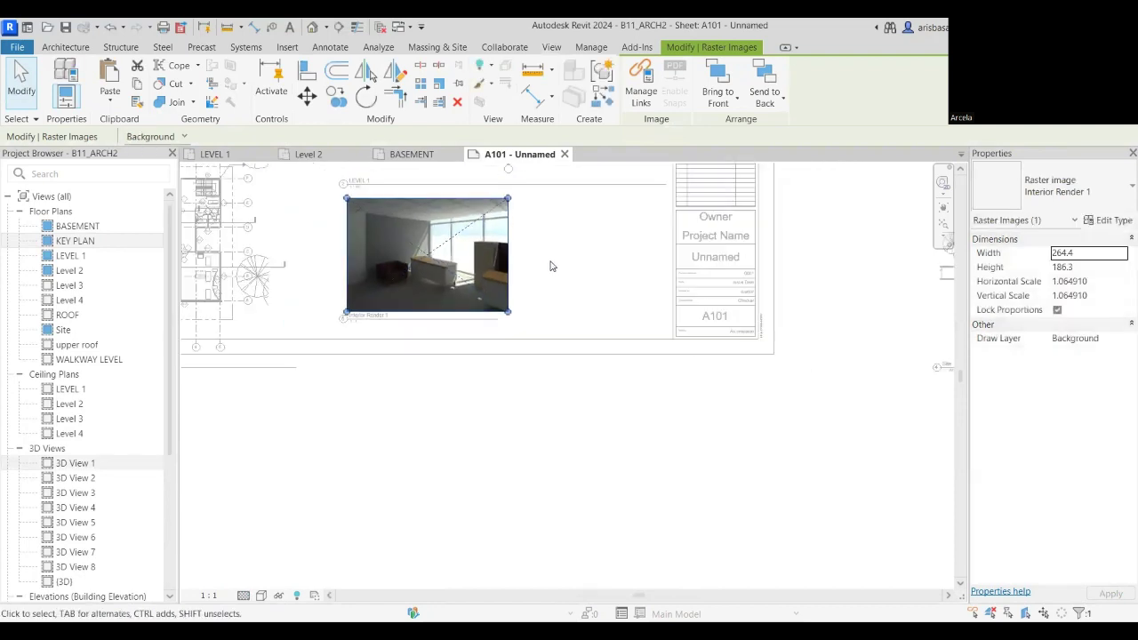
scroll(440, 326, down, 2)
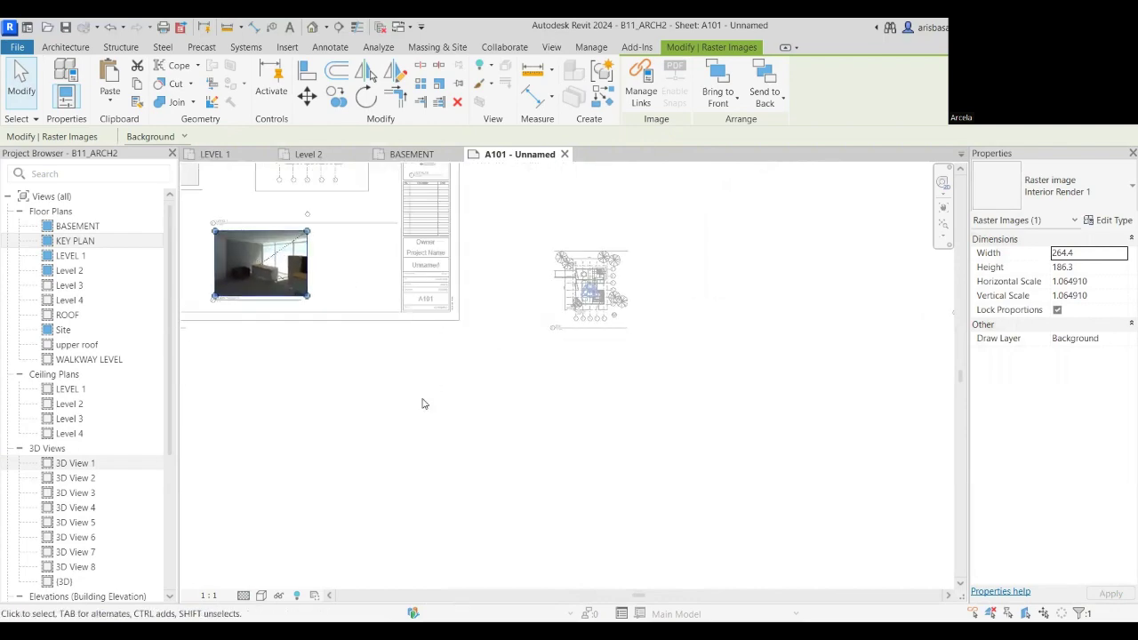
click(503, 401)
Move the PERSPECTIVE viewport beside the interior render and enlarge it to 186.0 wide.
middle_drag(504, 401, 545, 380)
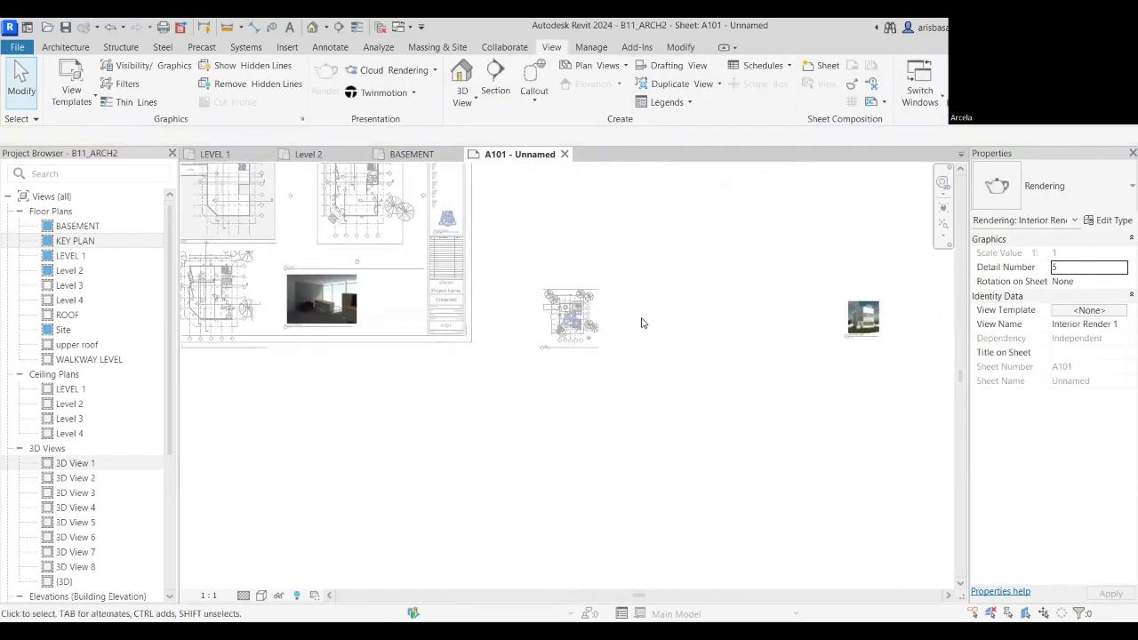
click(688, 251)
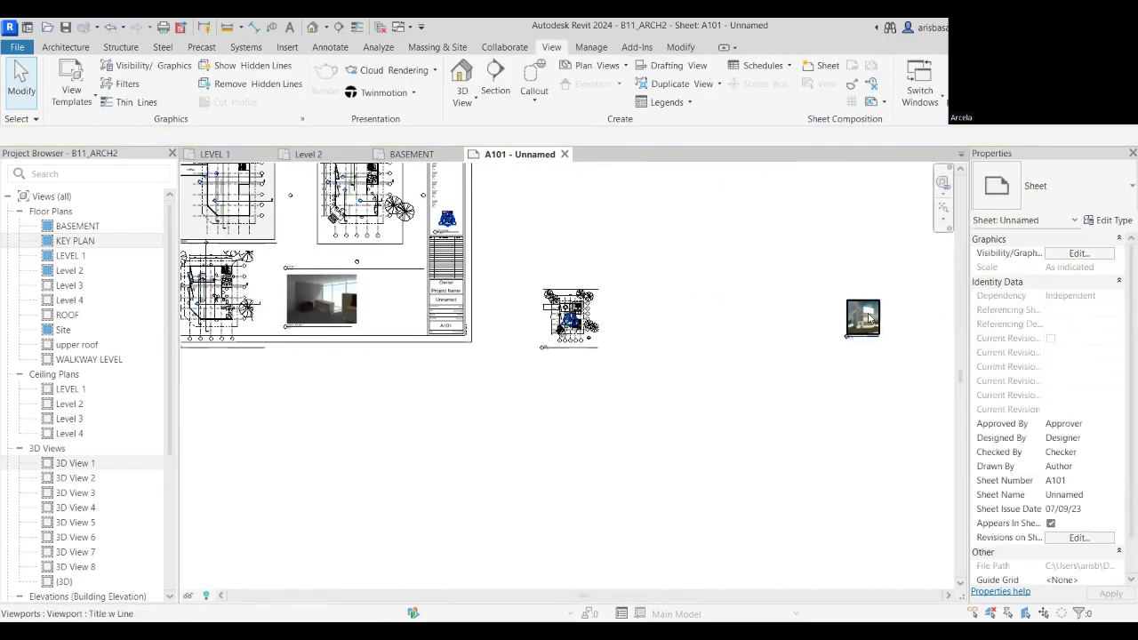
click(864, 318)
drag(863, 318, 409, 307)
scroll(409, 307, up, 2)
scroll(396, 289, up, 2)
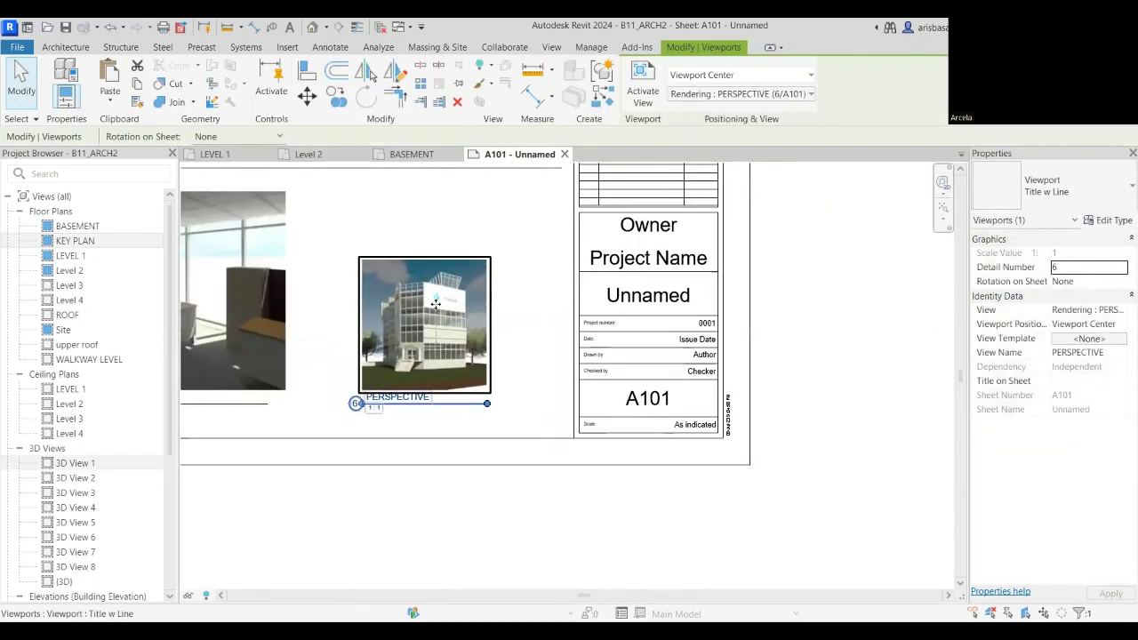
click(456, 281)
drag(486, 260, 553, 192)
scroll(537, 218, down, 1)
middle_drag(539, 242, 535, 308)
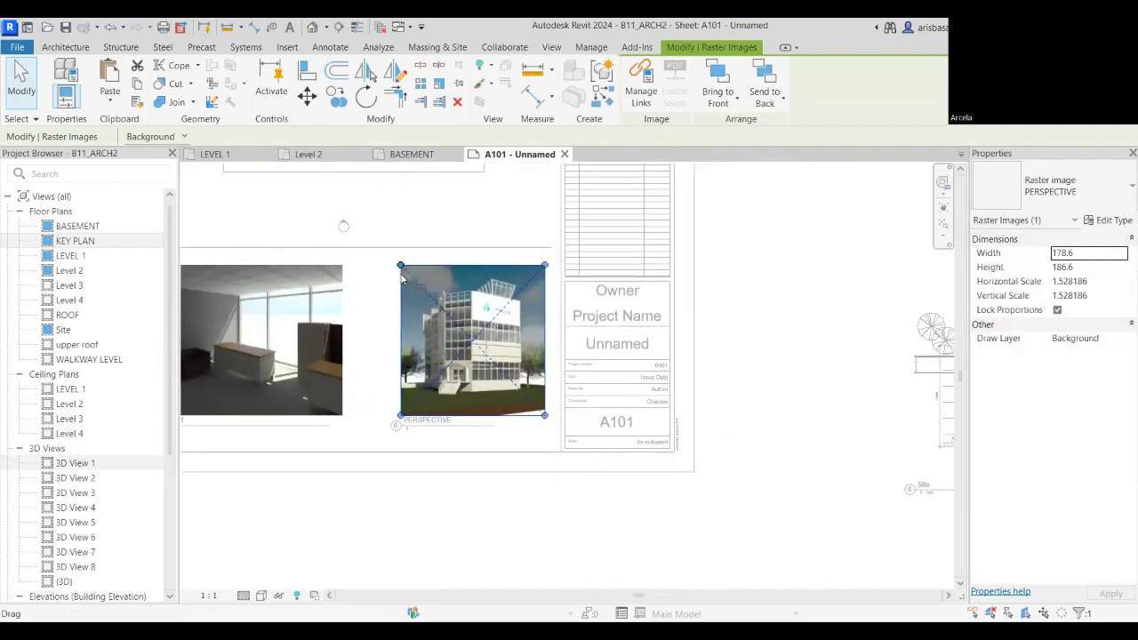
mouse_move(404, 277)
mouse_down()
mouse_move(397, 264)
mouse_move(396, 276)
mouse_up()
scroll(452, 480, down, 2)
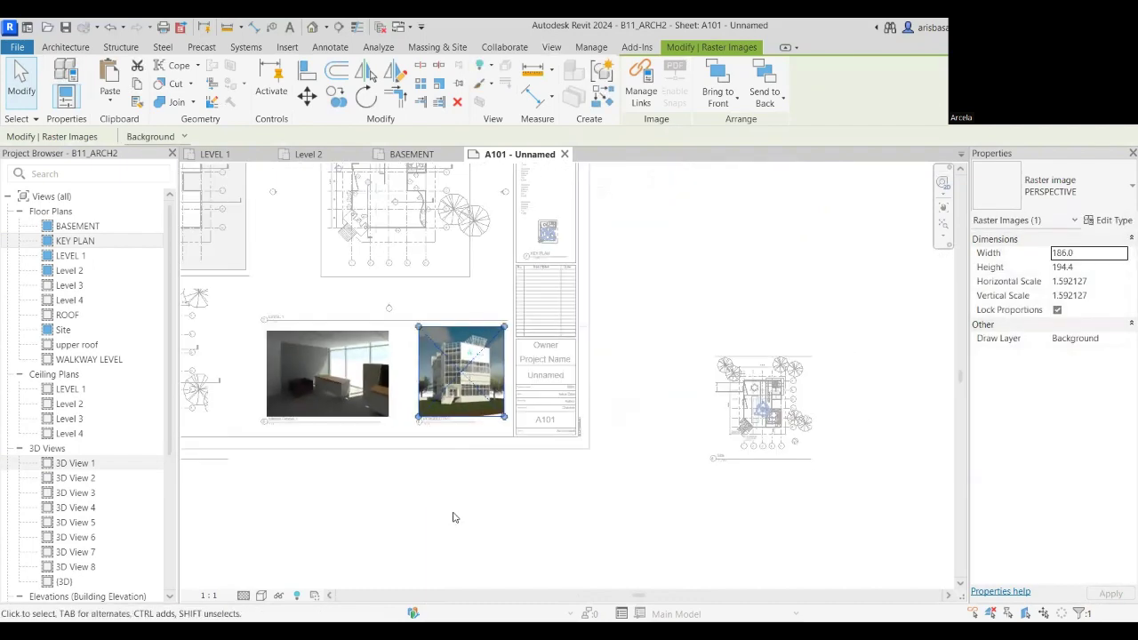
click(447, 460)
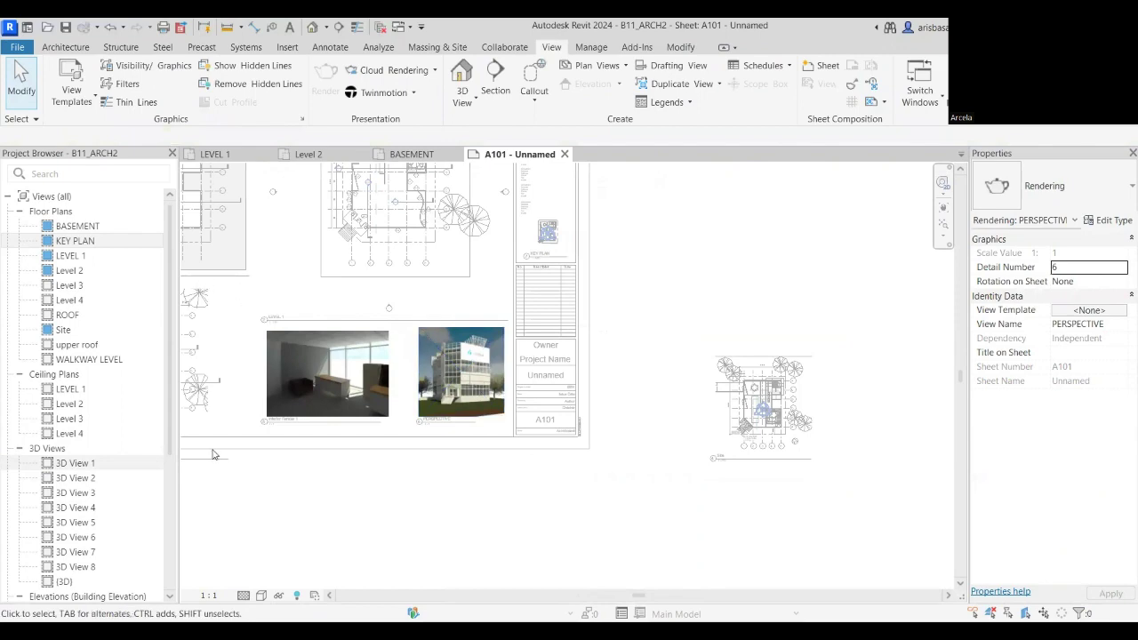
scroll(436, 440, down, 2)
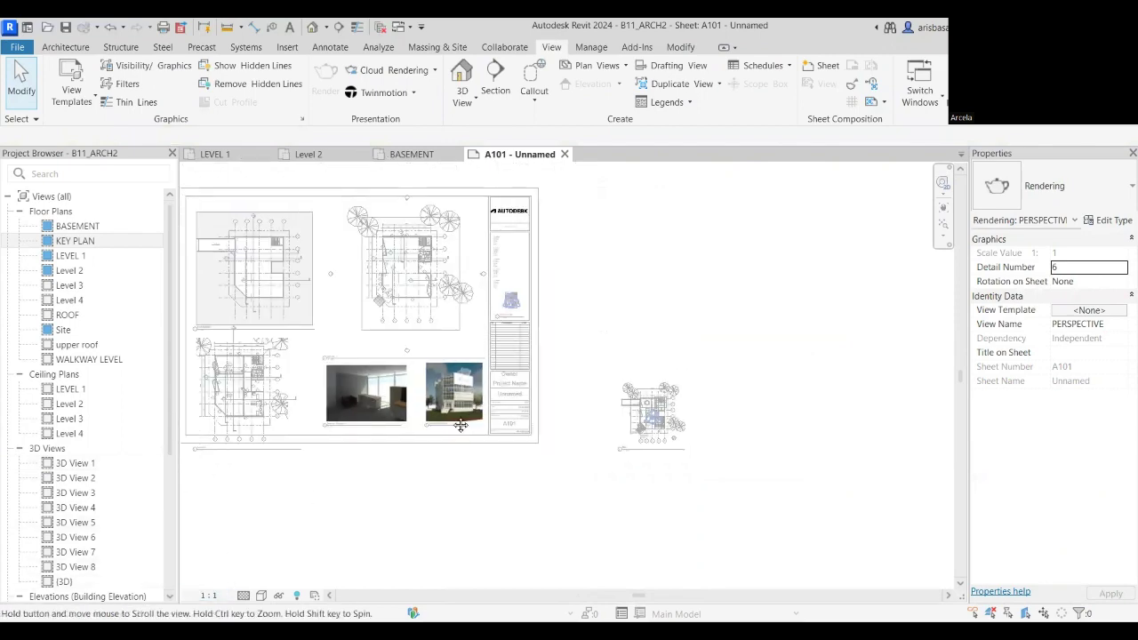
scroll(418, 386, up, 3)
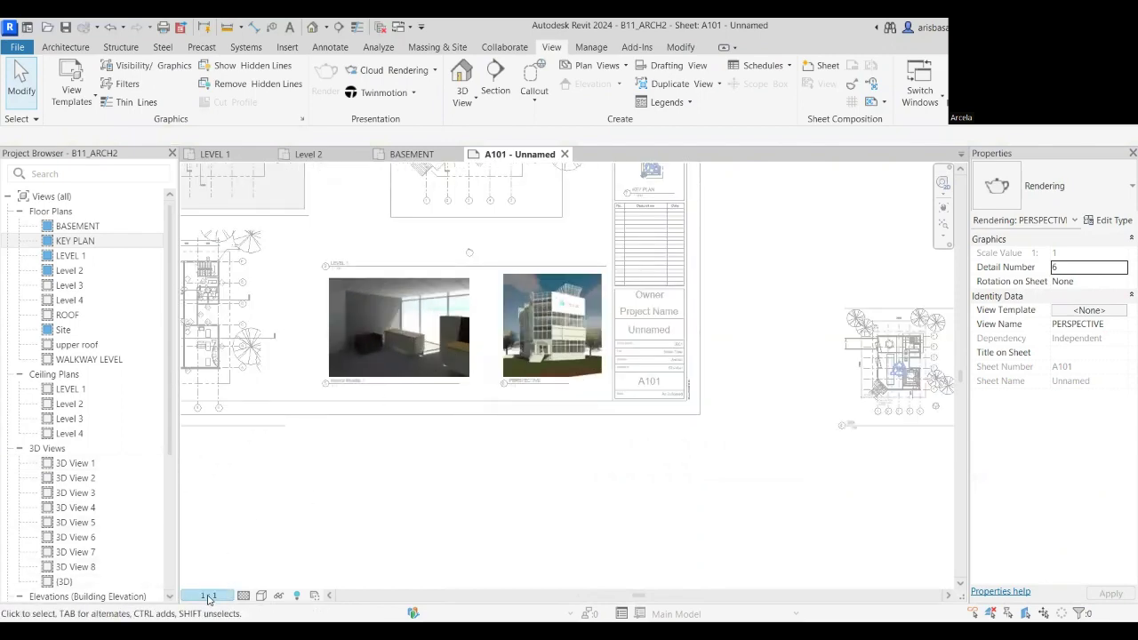
scroll(534, 394, down, 1)
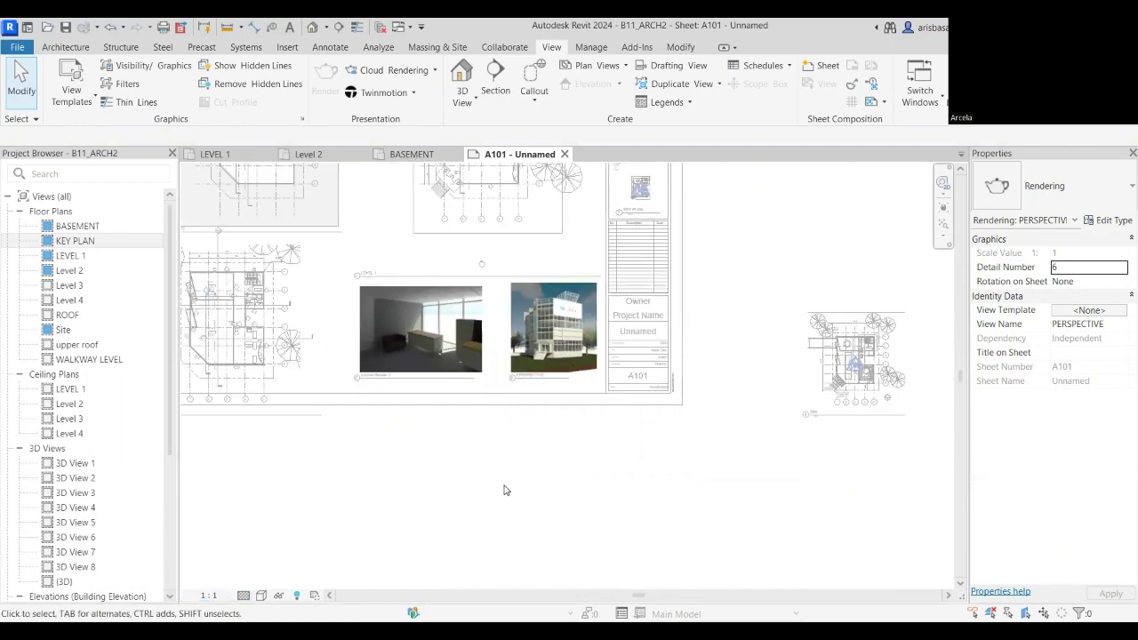
scroll(545, 450, down, 3)
Set the BASEMENT view on sheet A101 to a custom 1:150 scale.
click(656, 307)
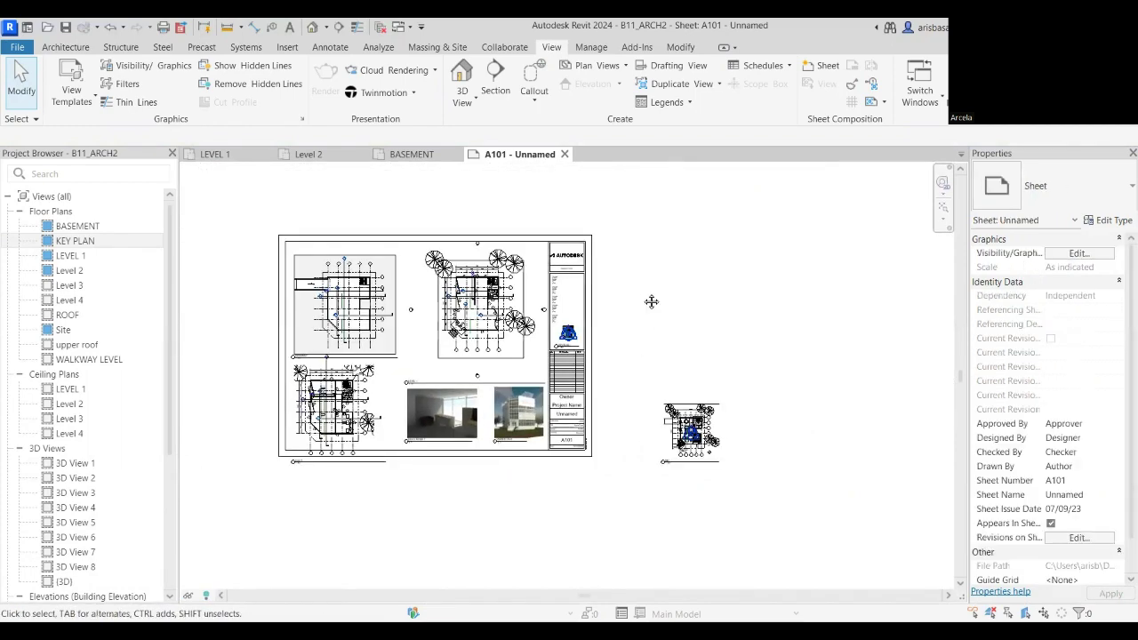
middle_drag(653, 303, 636, 283)
click(400, 298)
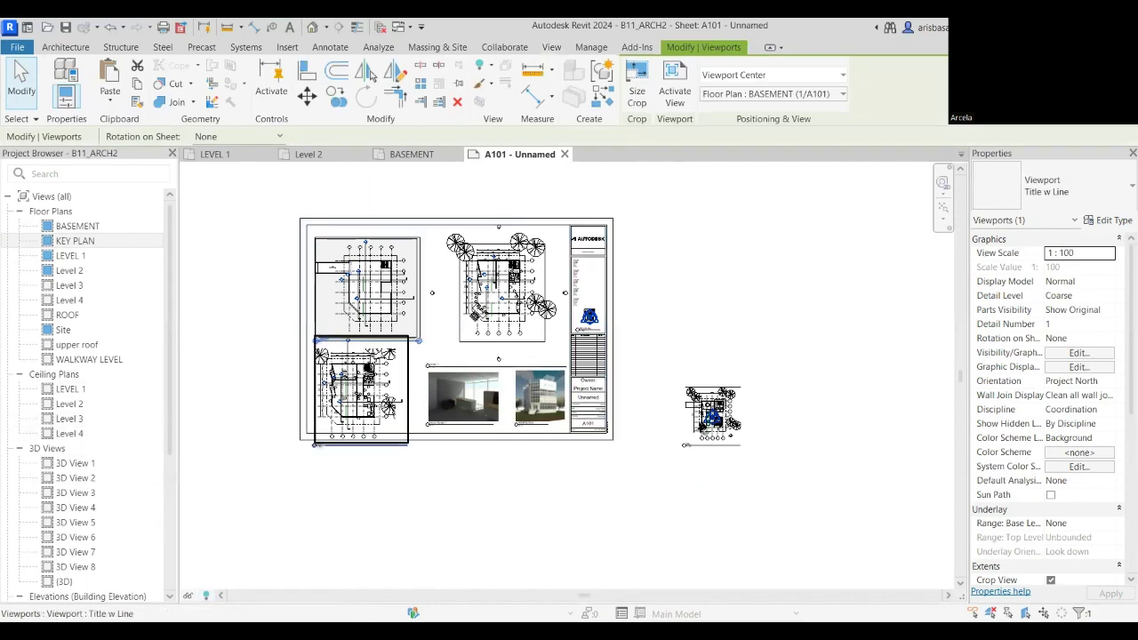
double_click(402, 322)
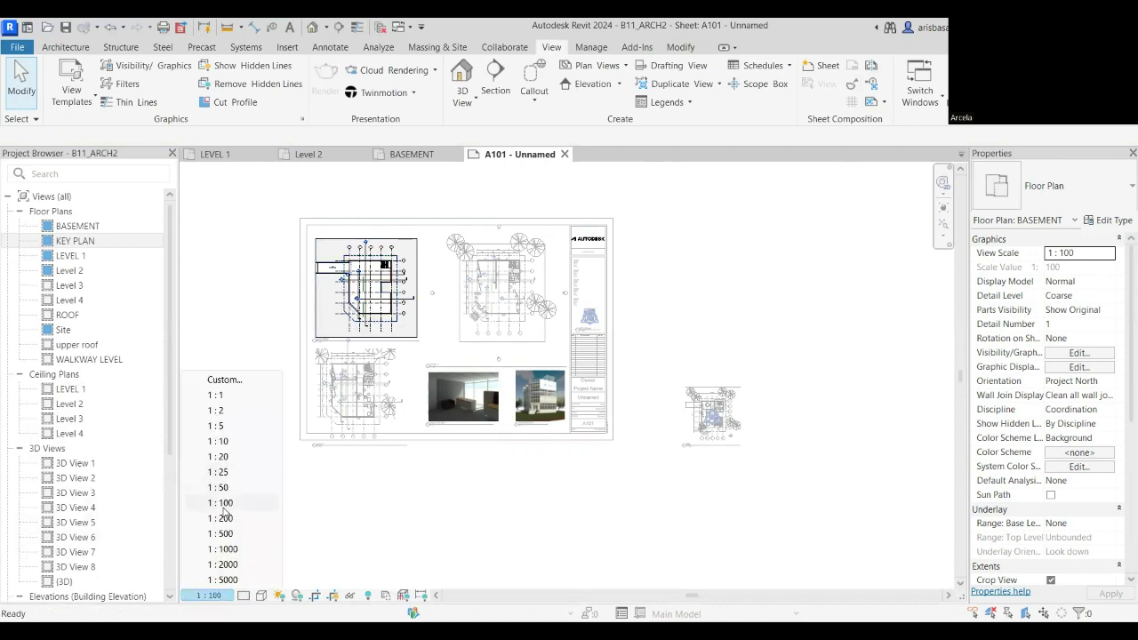
click(221, 519)
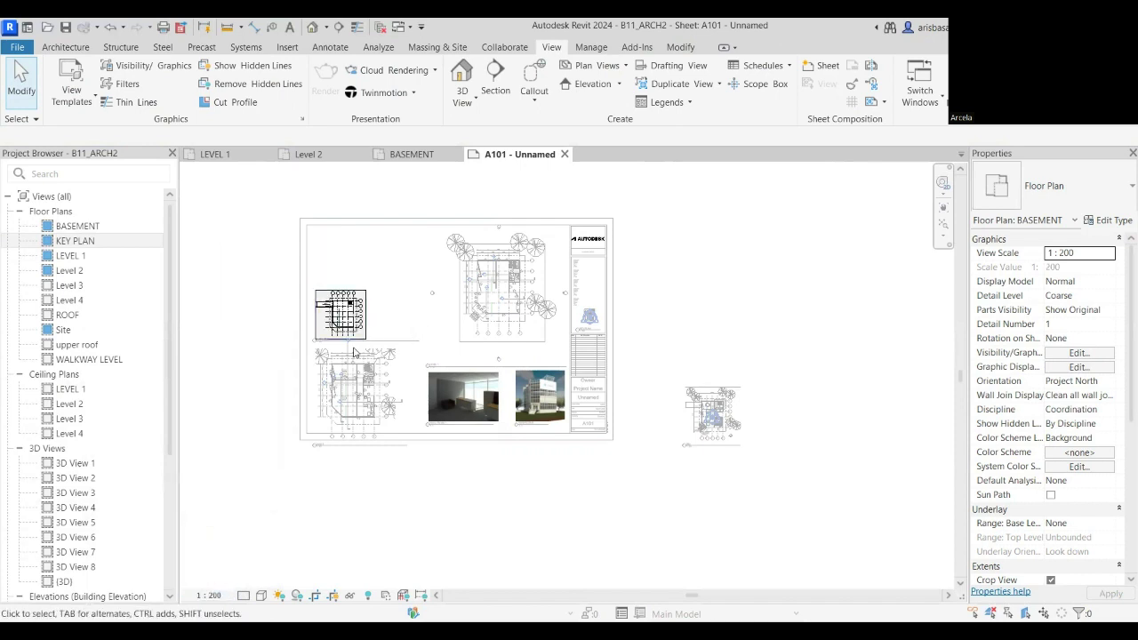
click(210, 595)
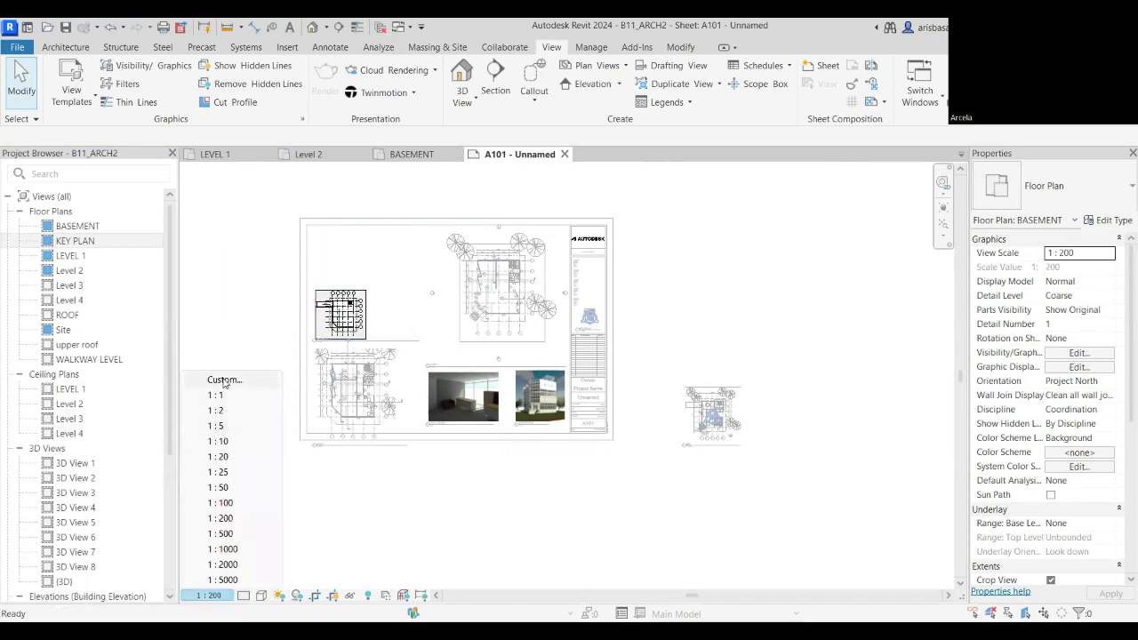
click(223, 379)
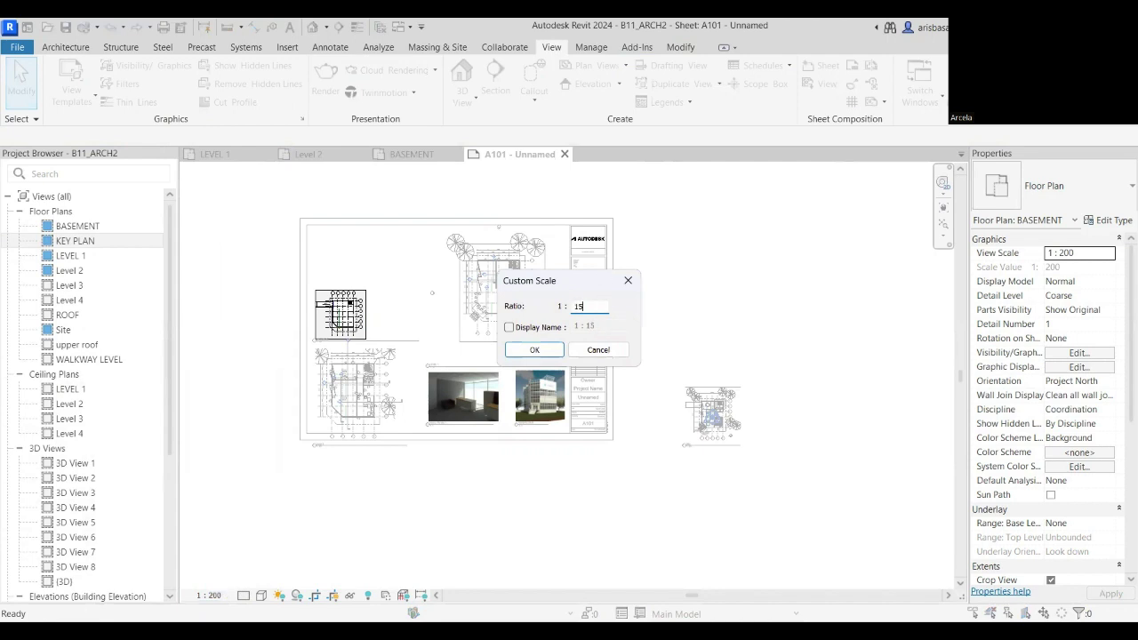
click(535, 349)
scroll(455, 325, up, 3)
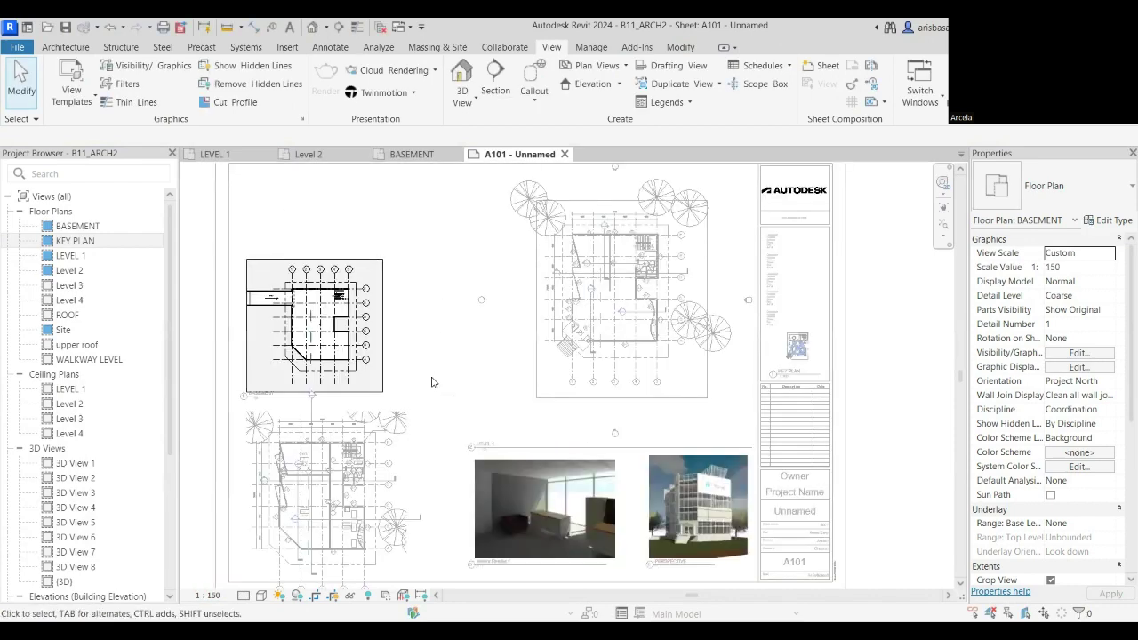
scroll(454, 326, down, 1)
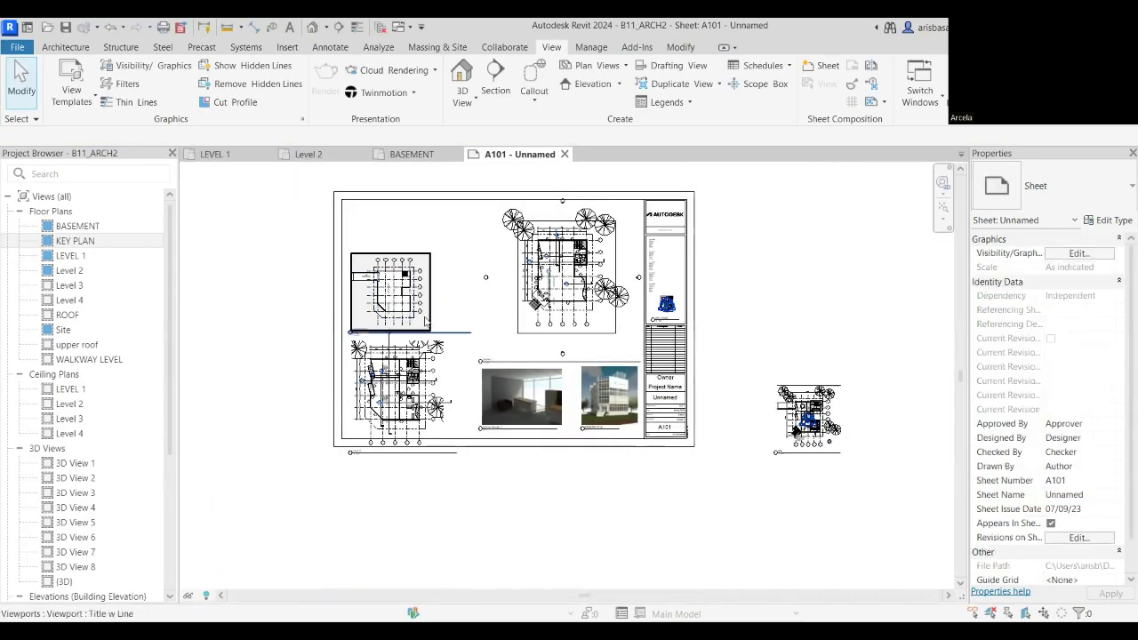
Move the BASEMENT viewport up on the sheet.
click(430, 325)
drag(432, 326, 454, 295)
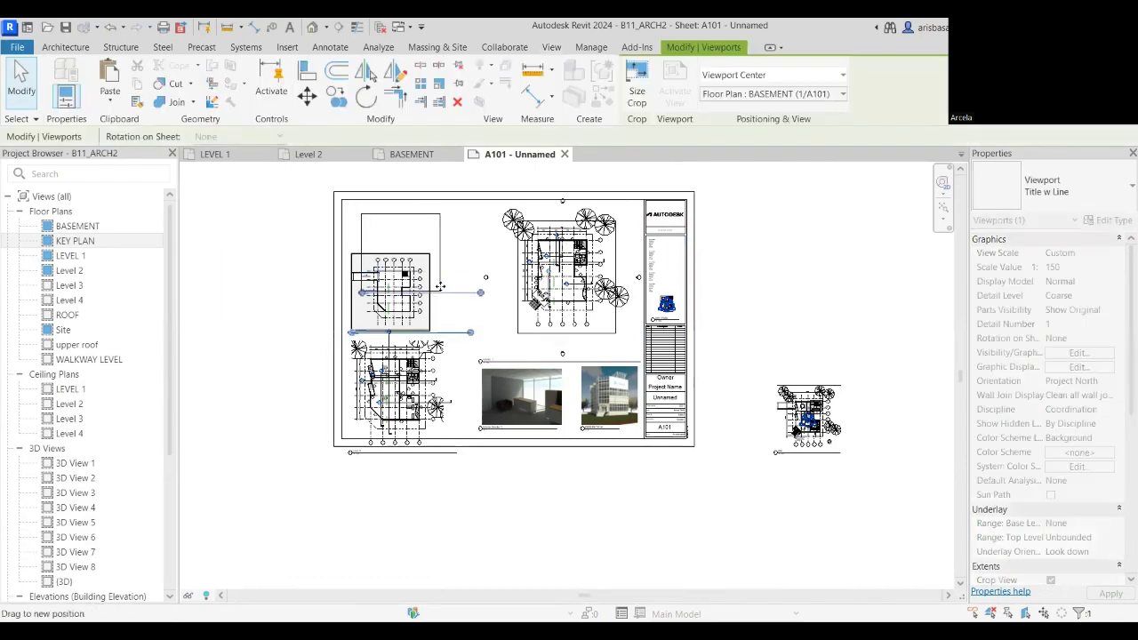
scroll(401, 420, up, 4)
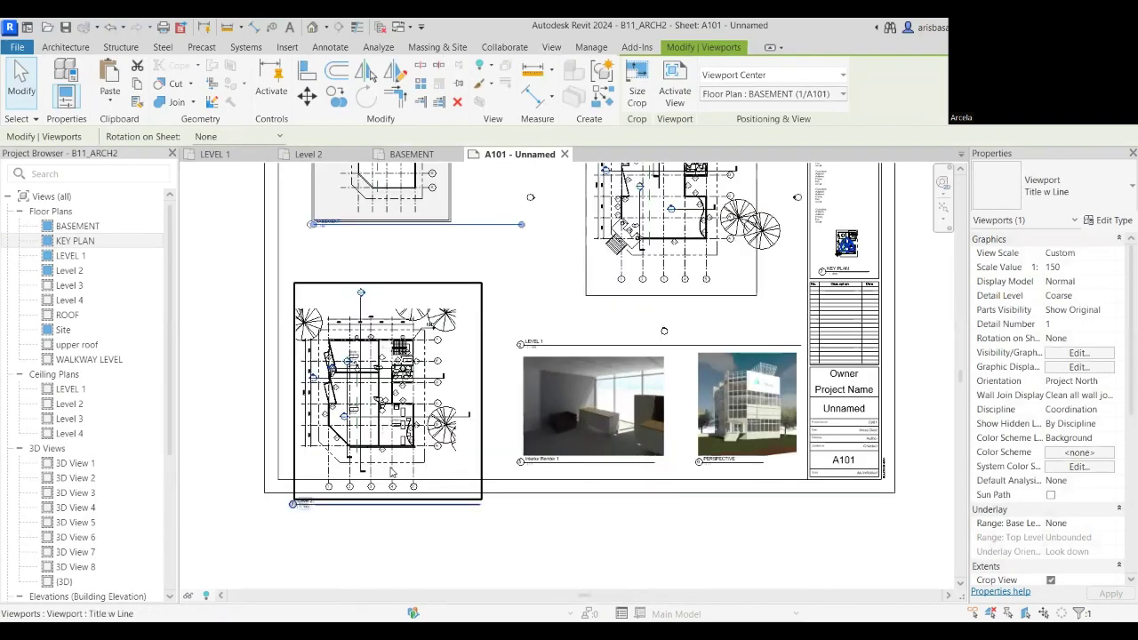
scroll(276, 537, up, 5)
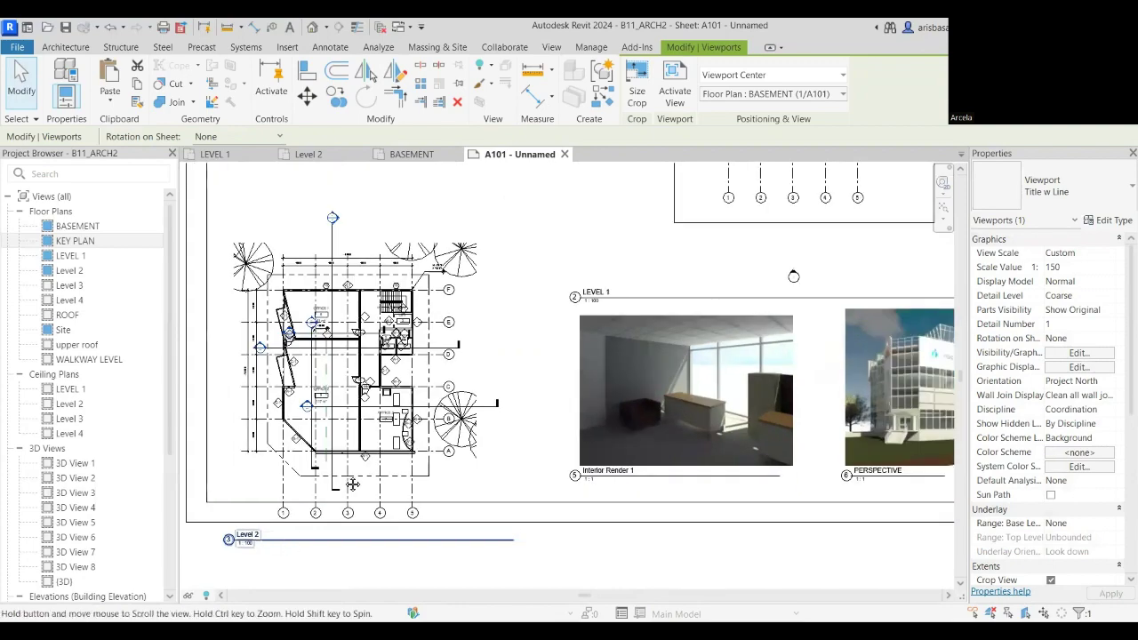
scroll(335, 446, down, 5)
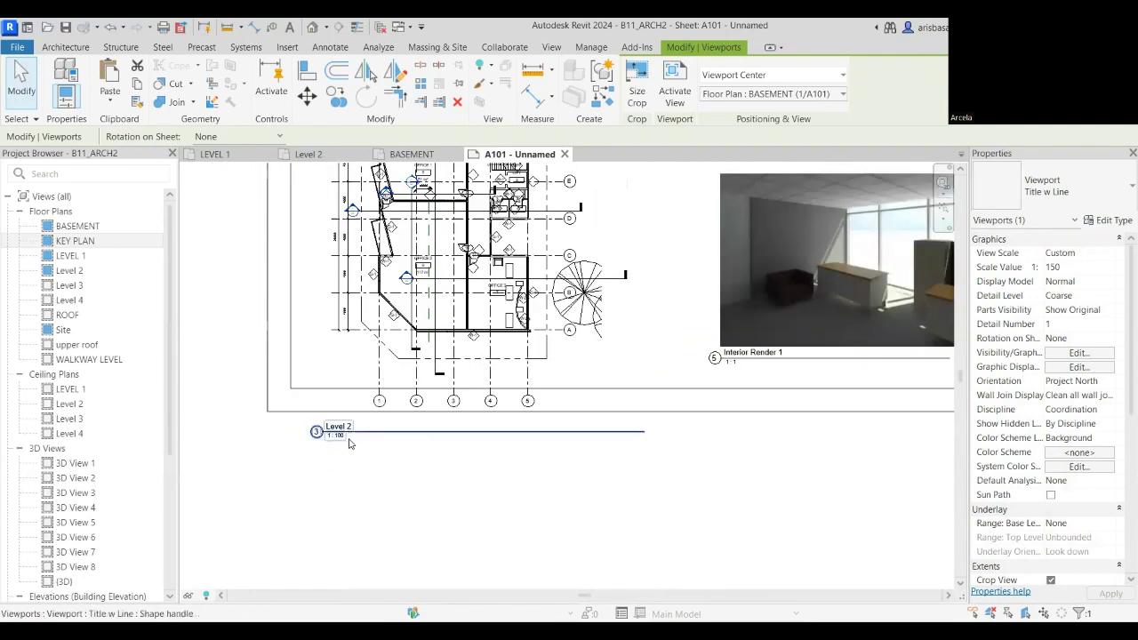
scroll(372, 214, up, 4)
scroll(427, 374, up, 3)
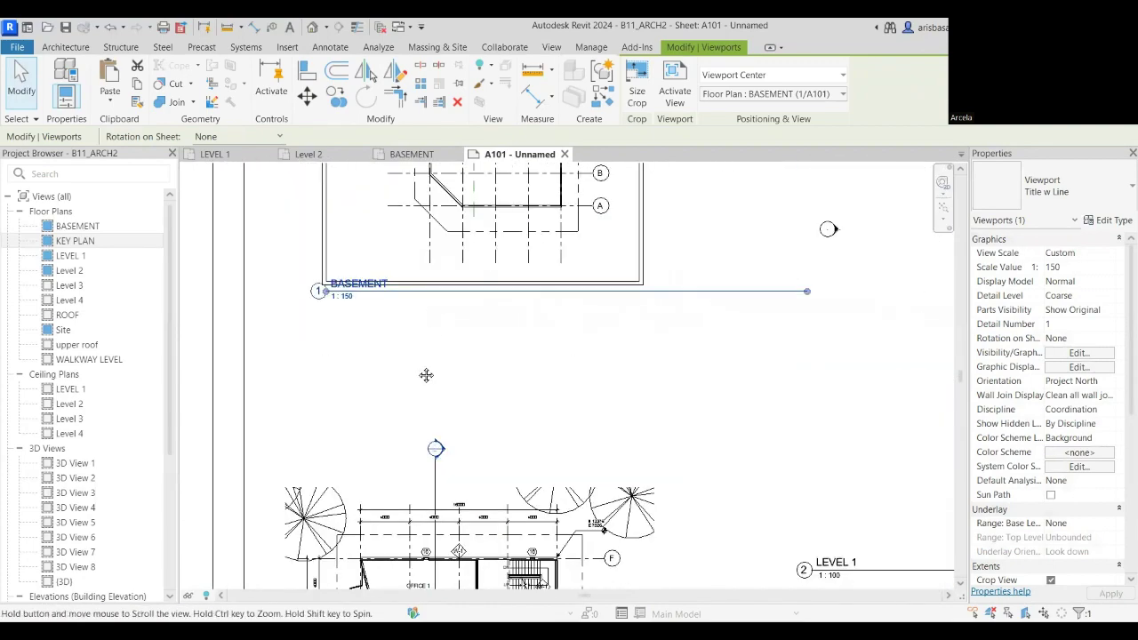
Shorten the BASEMENT title line to the plan's width, lower the title, and activate LEVEL 1.
drag(801, 337, 645, 353)
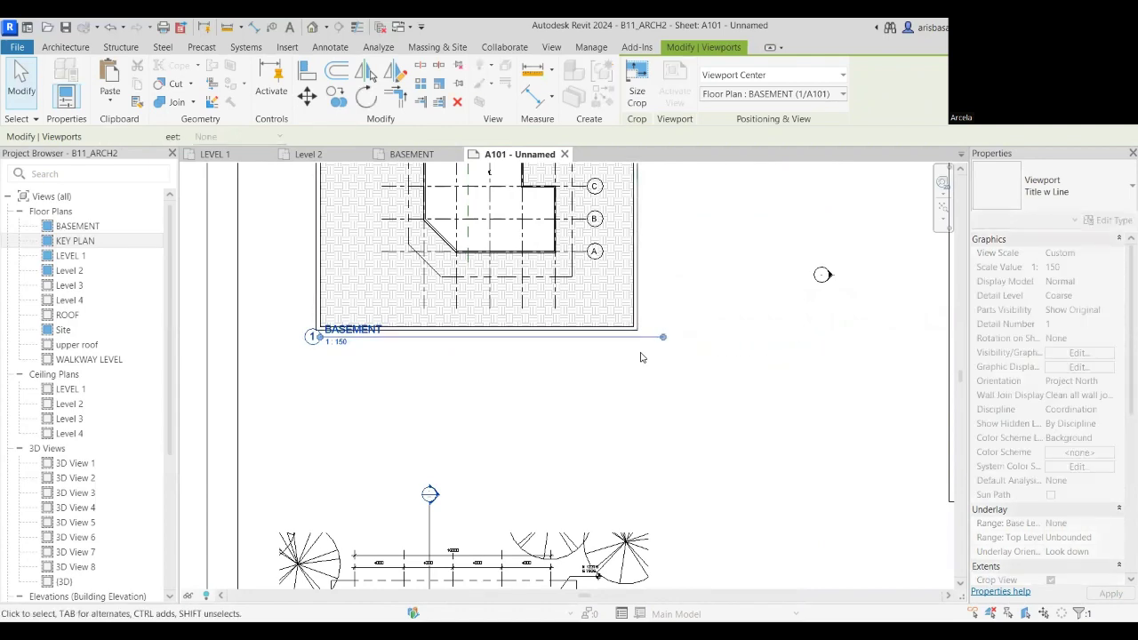
scroll(561, 355, down, 2)
click(267, 355)
click(439, 353)
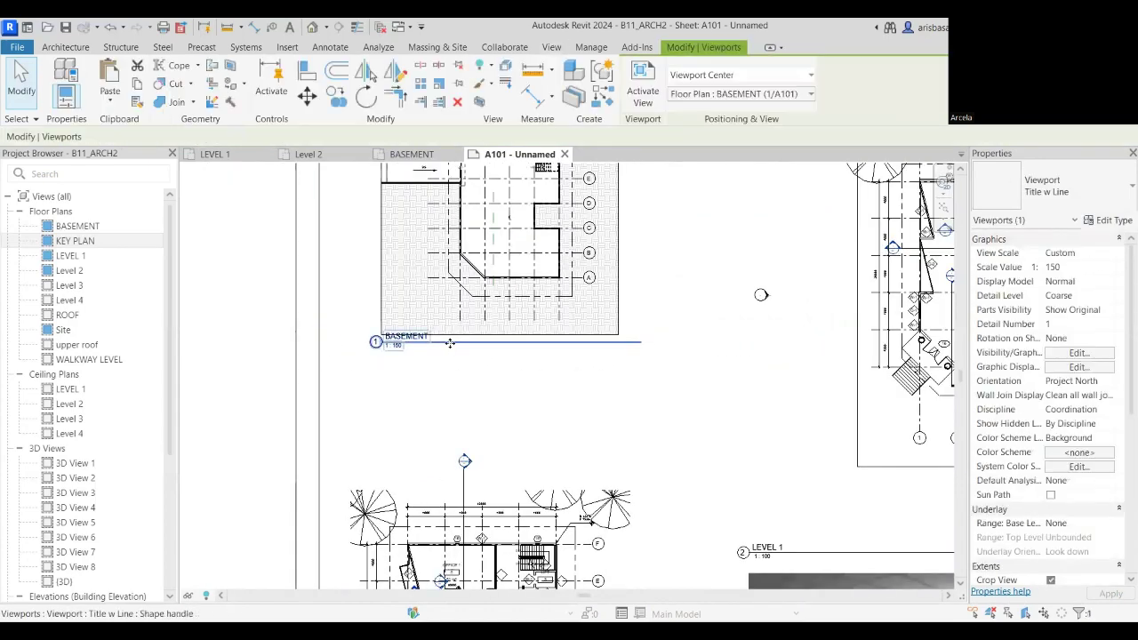
drag(439, 353, 463, 371)
scroll(475, 381, down, 1)
scroll(474, 380, down, 4)
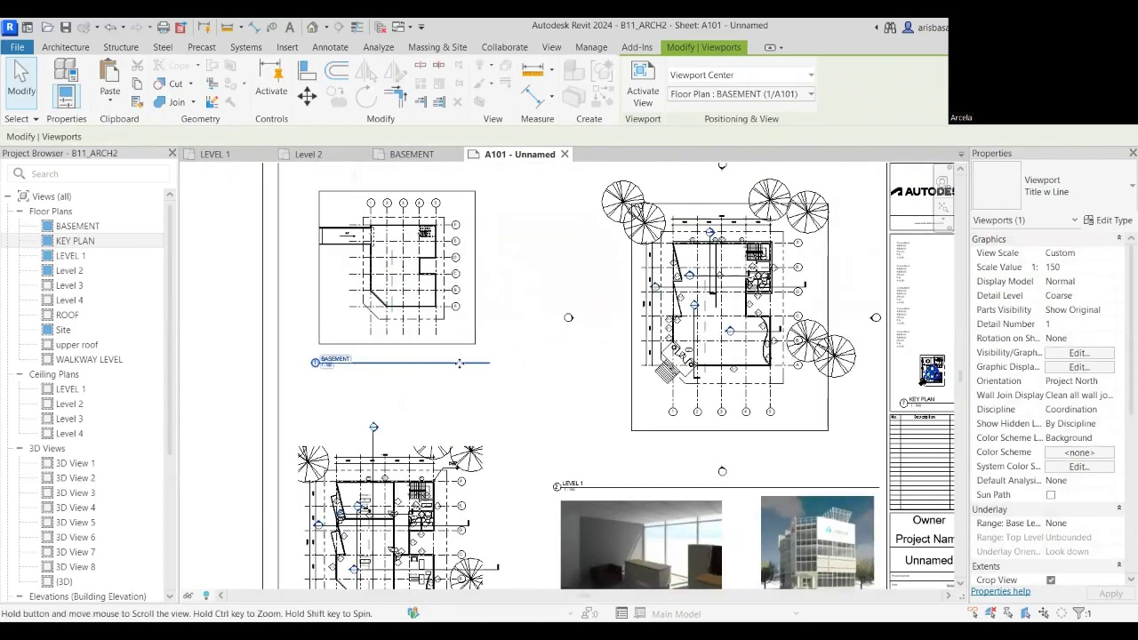
scroll(604, 378, up, 1)
scroll(605, 378, up, 2)
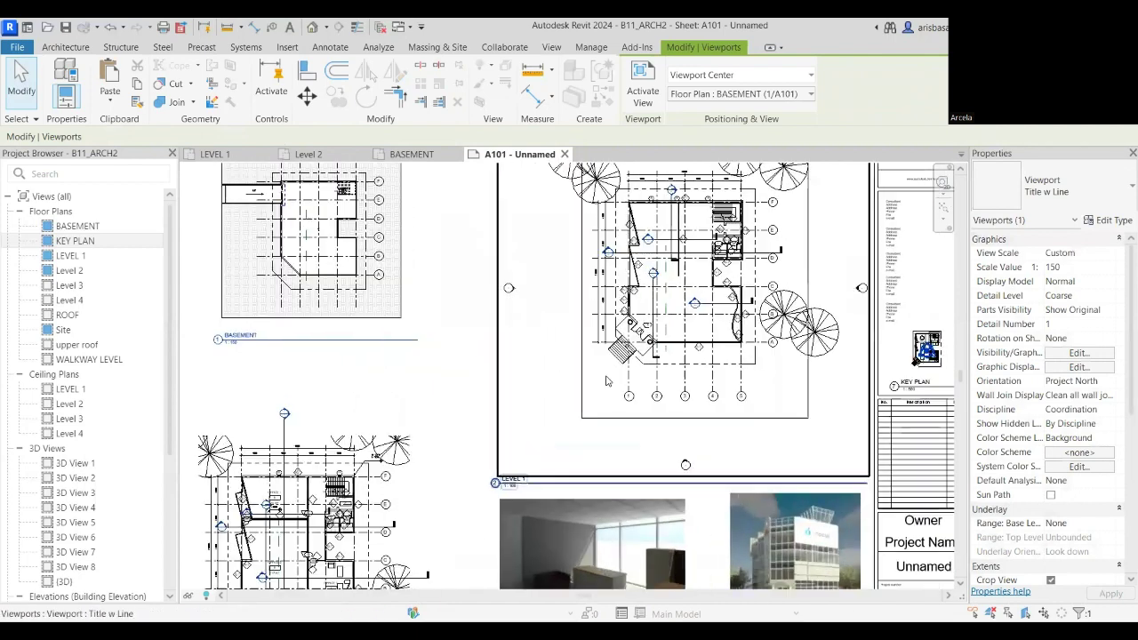
double_click(560, 377)
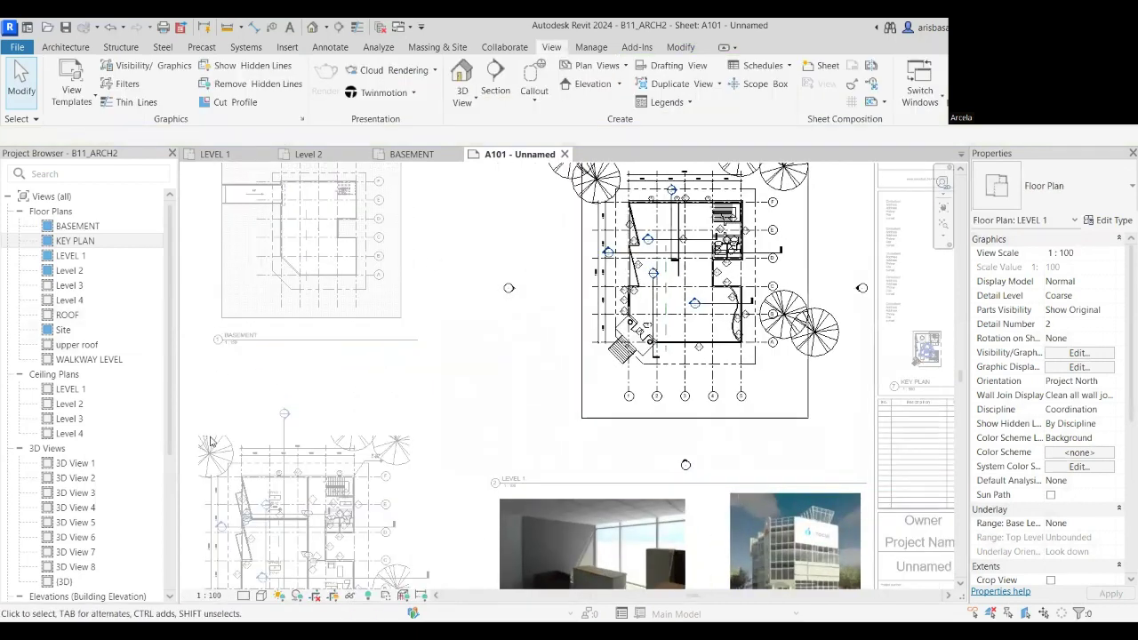
Set the LEVEL 1 view to a custom 1:150 scale and deactivate it.
click(210, 595)
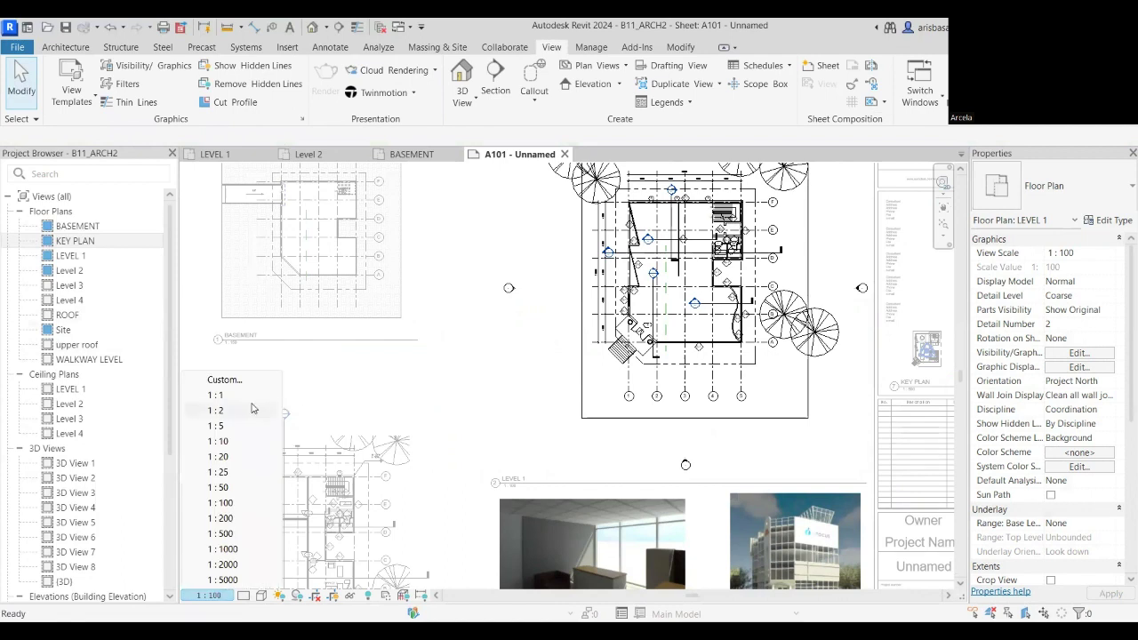
click(236, 382)
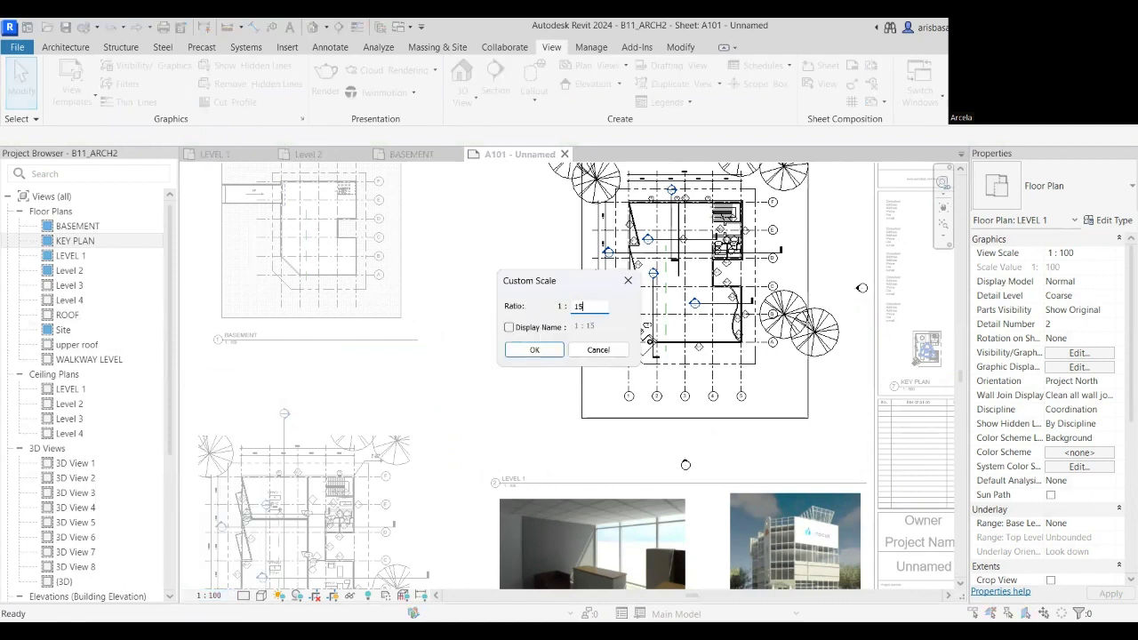
click(534, 349)
scroll(754, 291, down, 6)
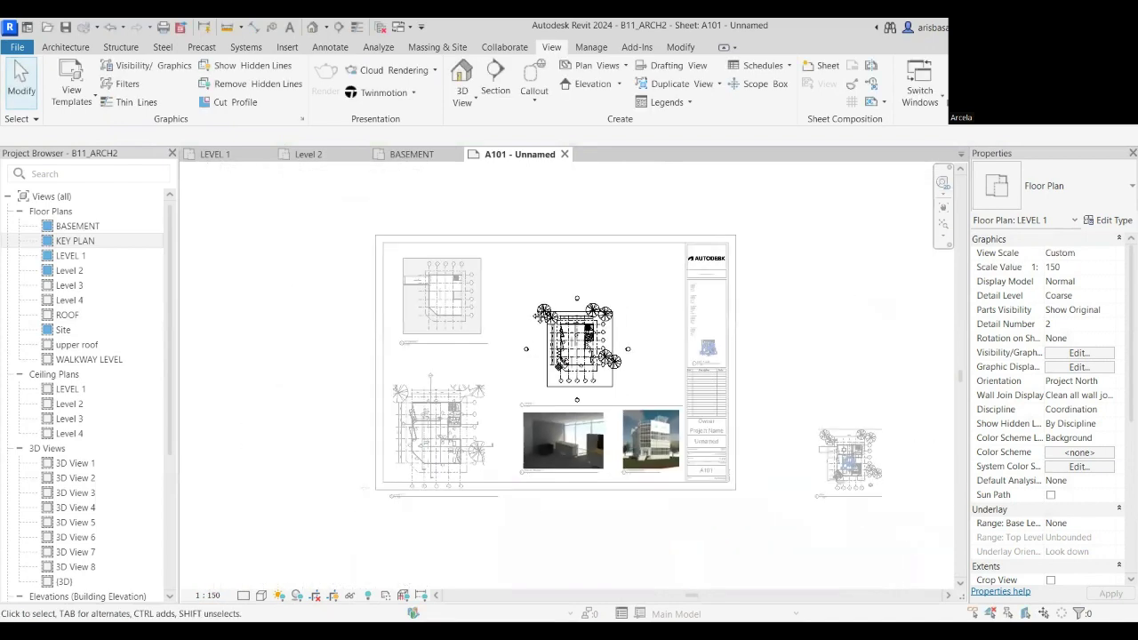
double_click(773, 284)
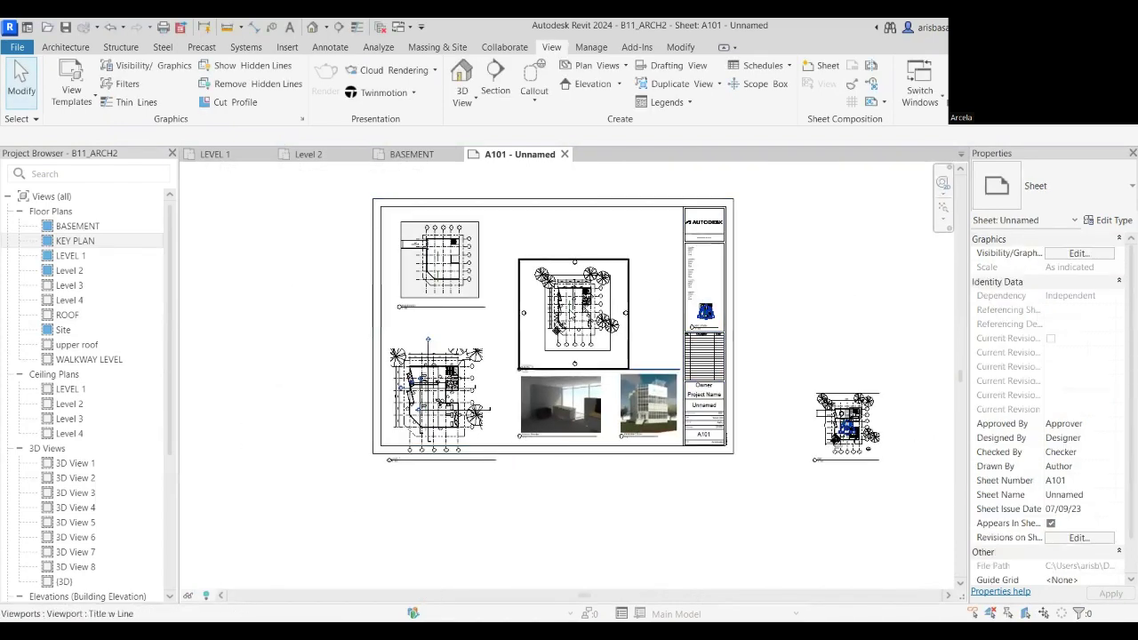
Move LEVEL 1 to the sheet top, place Site at upper right, shift Interior Render left.
click(522, 367)
drag(569, 322, 546, 272)
click(845, 423)
scroll(841, 427, up, 3)
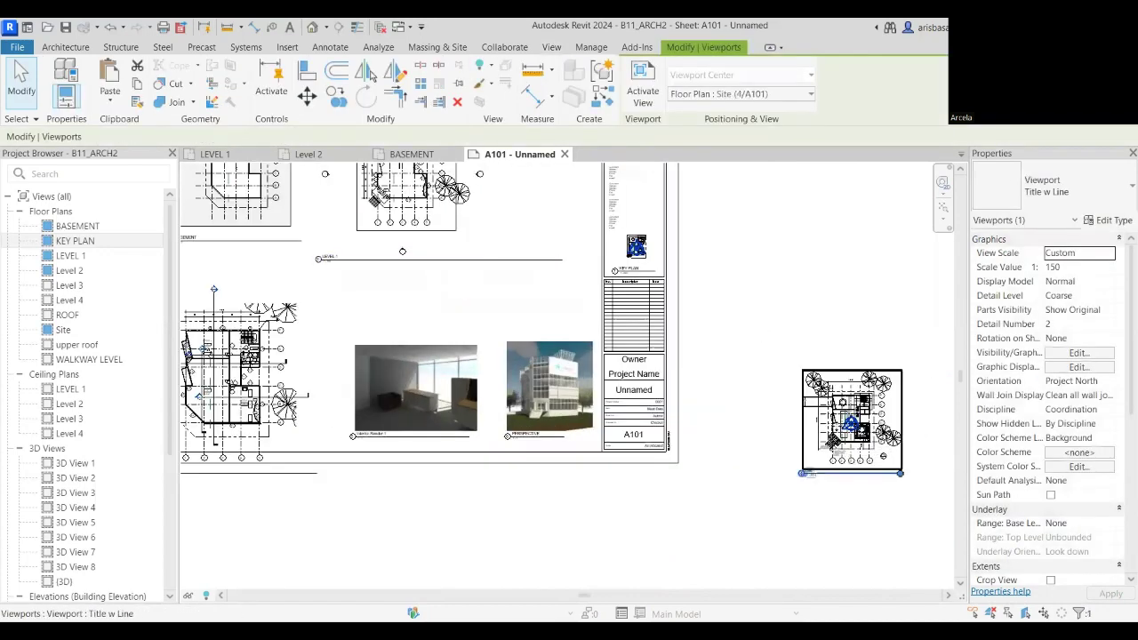
scroll(844, 424, down, 3)
drag(850, 425, 644, 264)
middle_drag(569, 381, 557, 361)
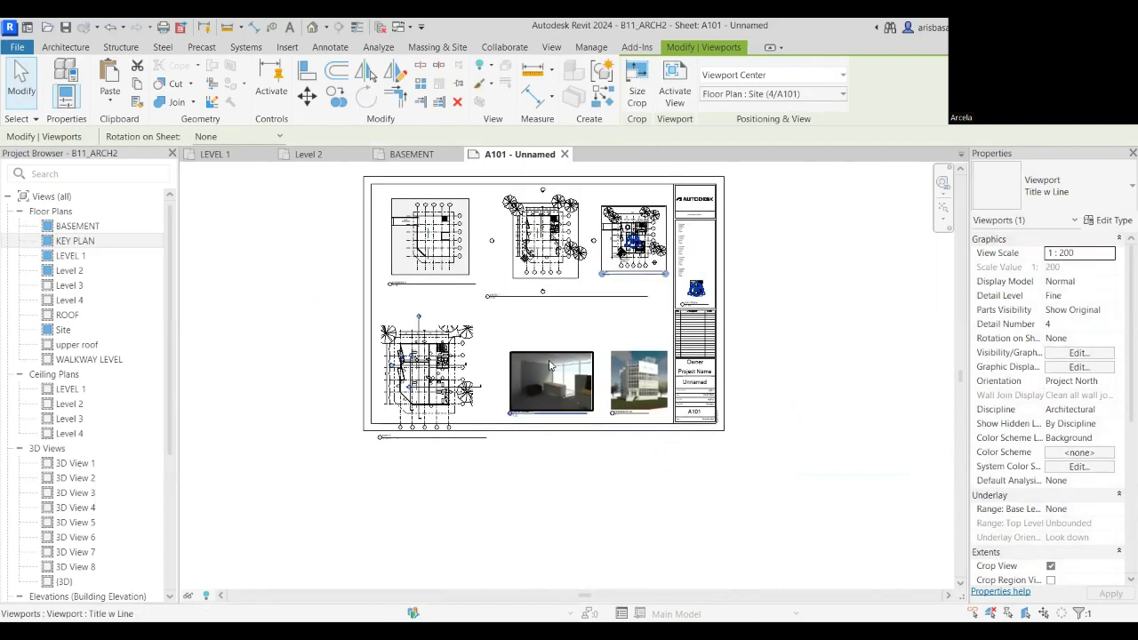
click(554, 360)
scroll(554, 360, up, 1)
drag(554, 360, 536, 360)
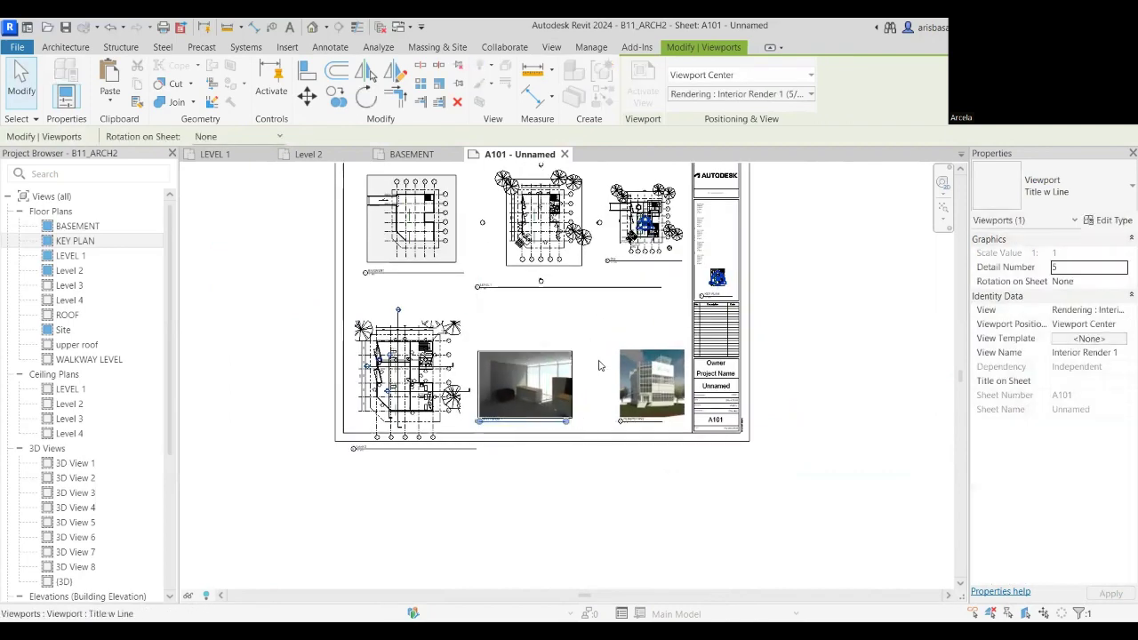
Enlarge the PERSPECTIVE image inside its viewport to 297.7 wide.
click(641, 359)
double_click(654, 364)
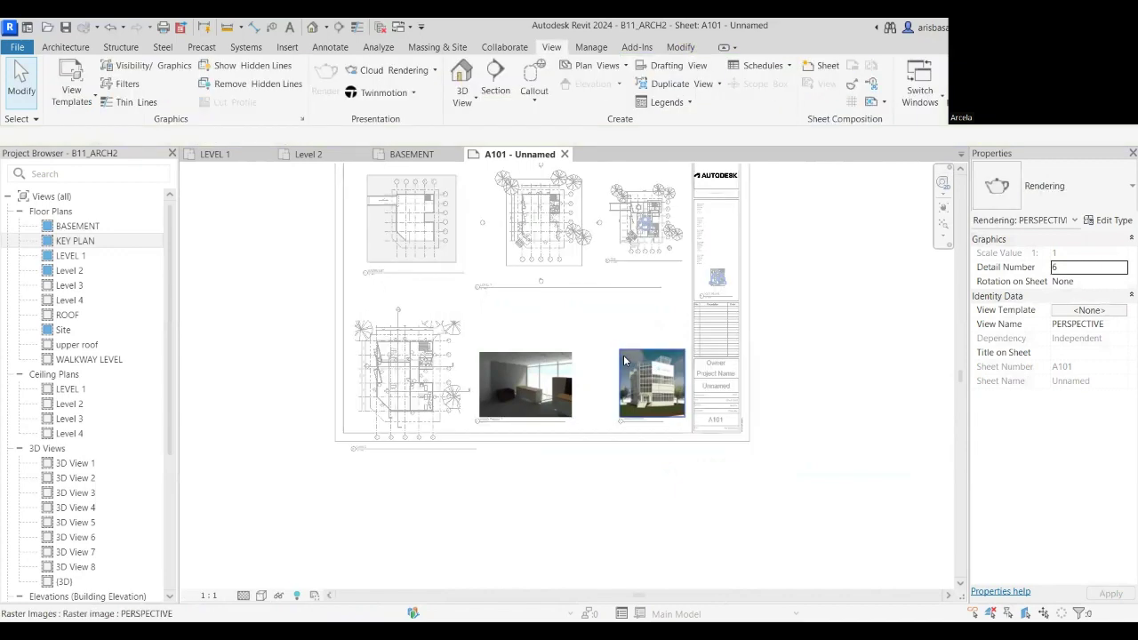
click(620, 354)
drag(621, 353, 581, 308)
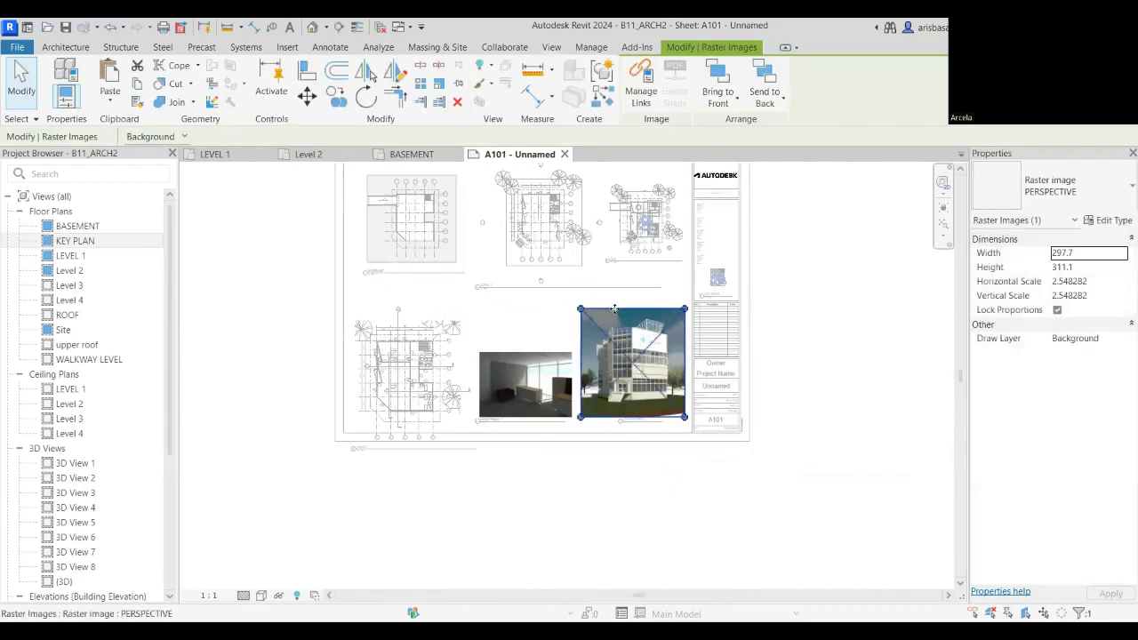
double_click(794, 366)
middle_drag(792, 389, 785, 436)
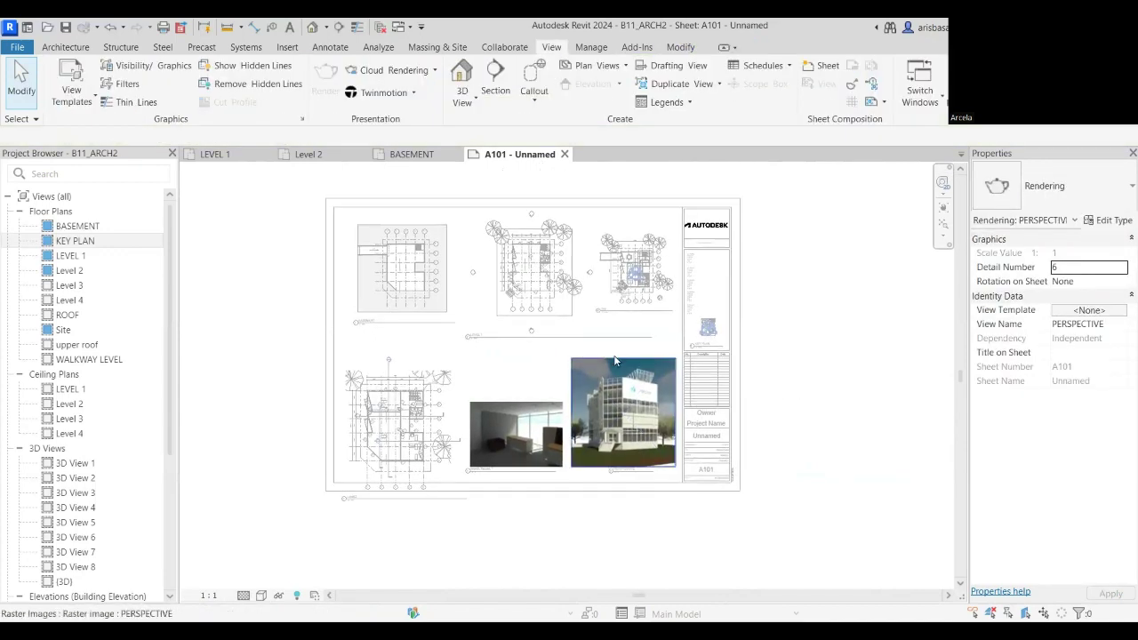
scroll(520, 362, up, 3)
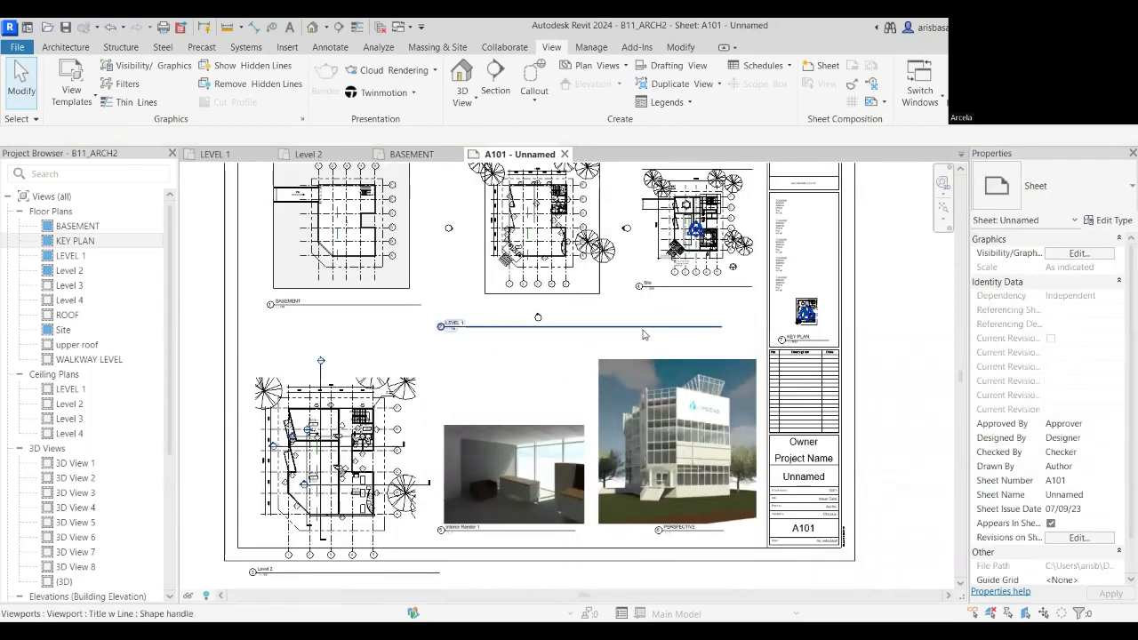
Move the LEVEL 1 viewport title up and to the right.
click(708, 353)
click(700, 348)
click(682, 327)
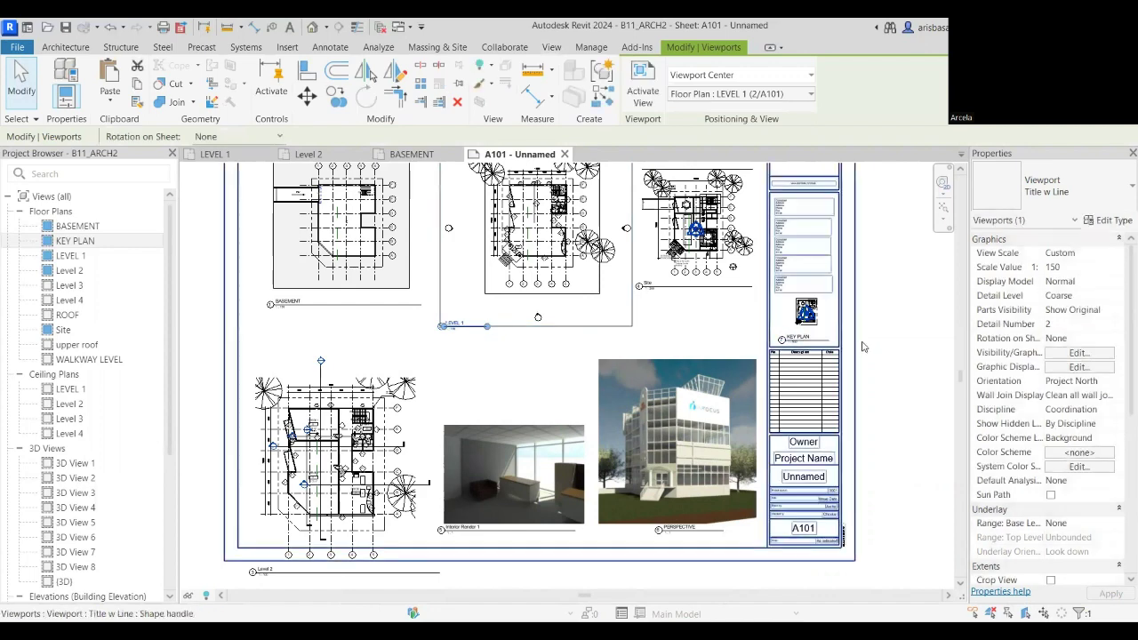
click(889, 343)
scroll(889, 342, down, 1)
scroll(833, 355, down, 1)
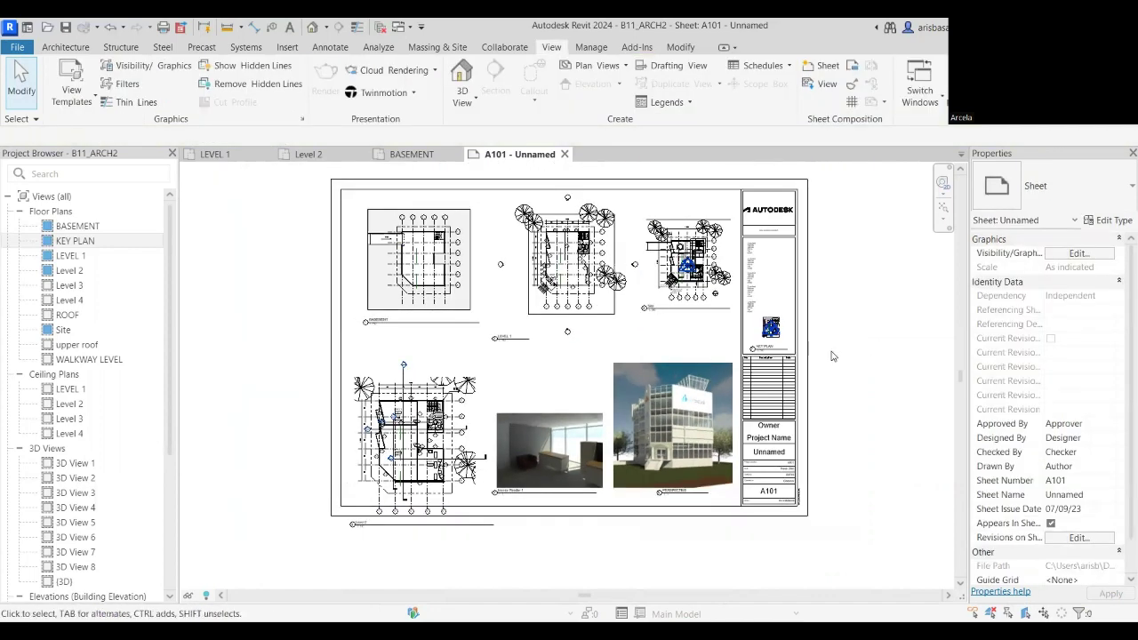
scroll(547, 367, up, 3)
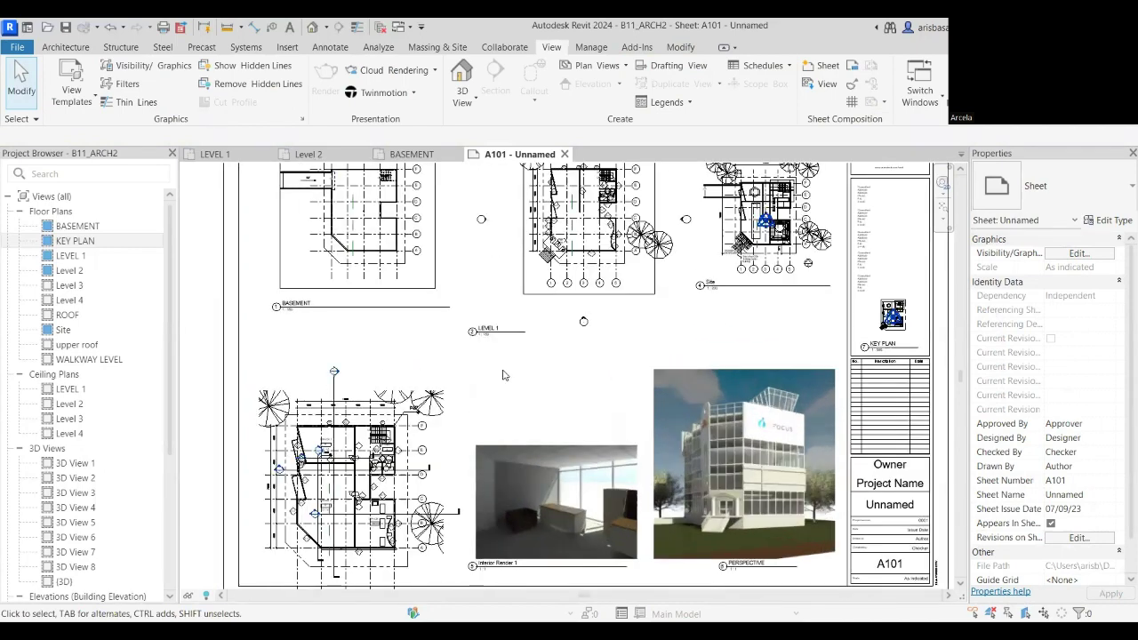
click(500, 360)
drag(500, 360, 543, 331)
scroll(465, 387, down, 2)
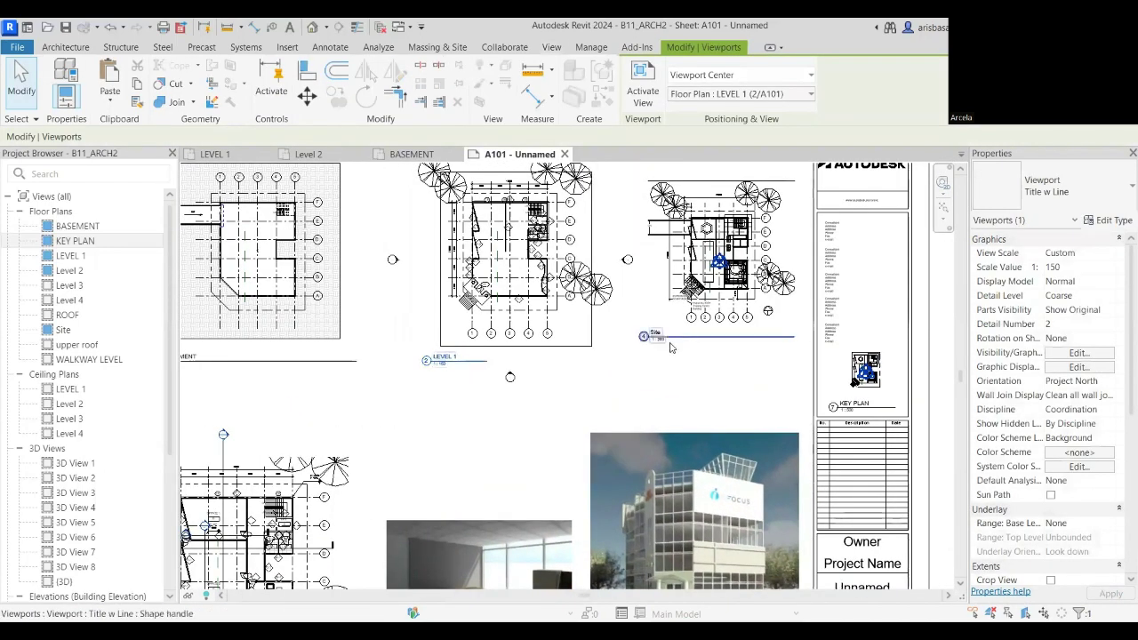
scroll(673, 346, down, 2)
Adjust the Level 2 viewport so it sits higher on sheet A101.
middle_drag(634, 325, 639, 284)
click(374, 435)
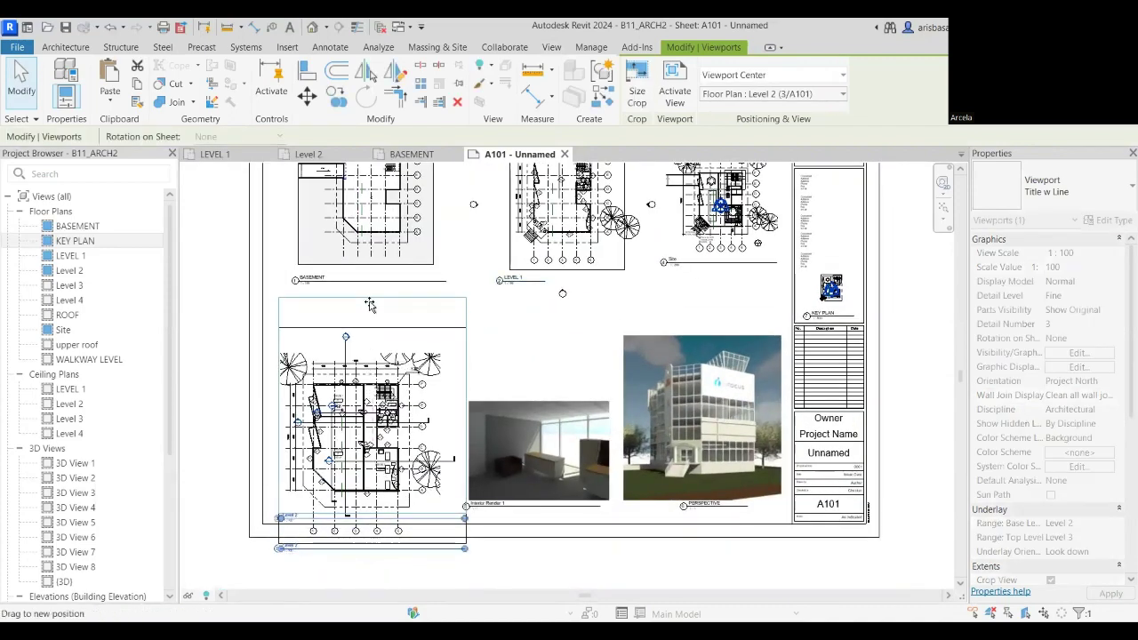
scroll(396, 382, down, 1)
click(415, 529)
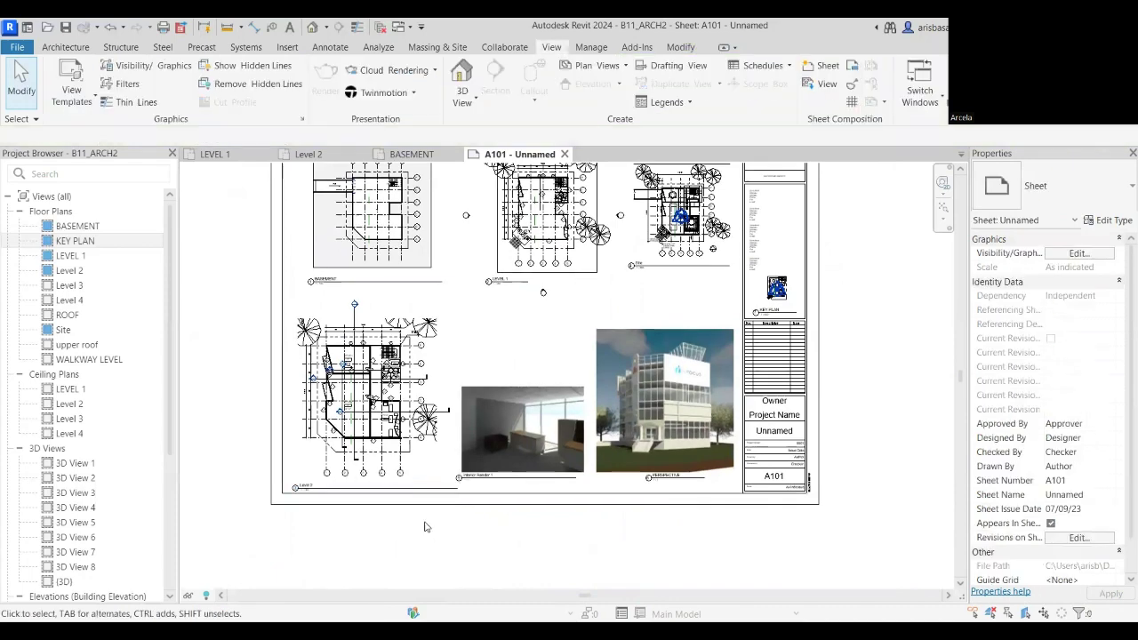
scroll(424, 525, down, 2)
scroll(462, 409, up, 2)
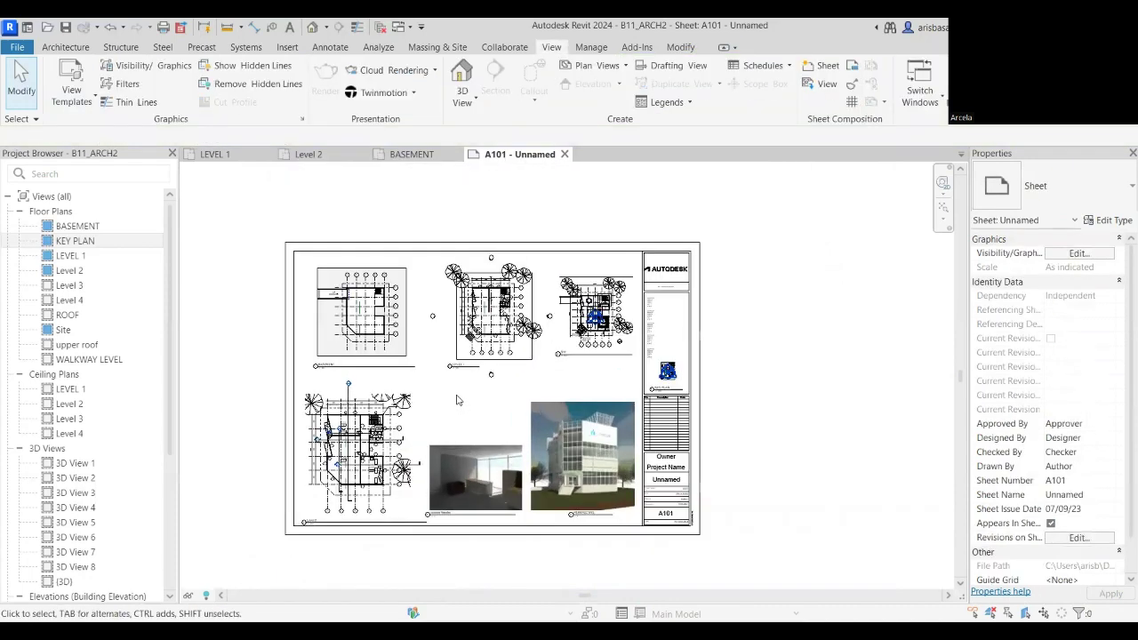
scroll(661, 363, down, 2)
scroll(661, 363, up, 3)
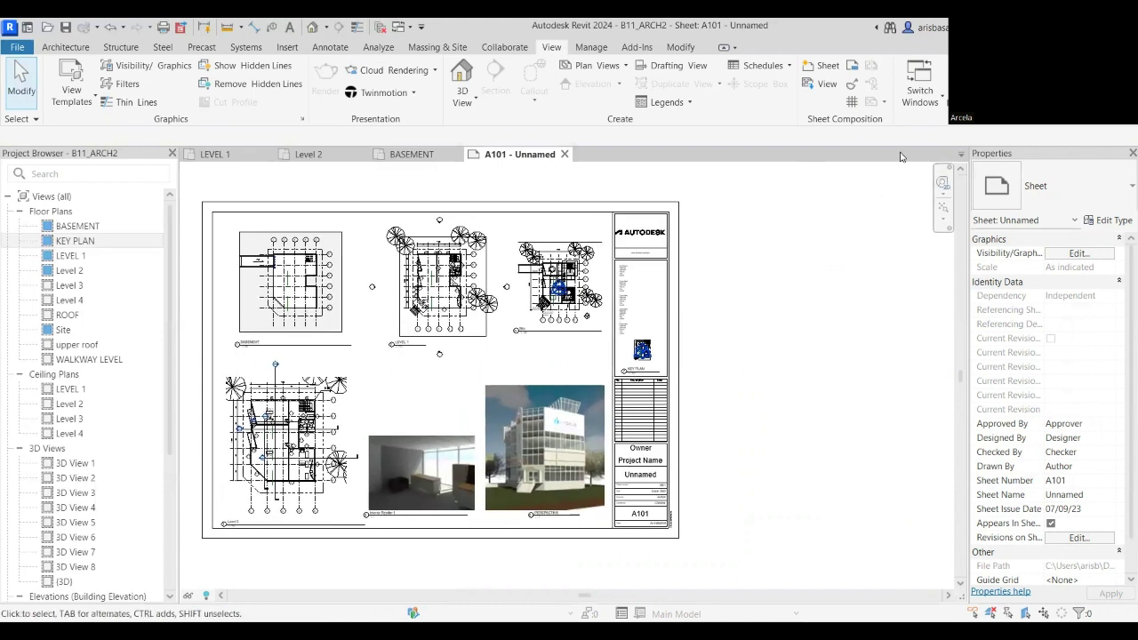
Expand Sheets (all) and create new A0 metric sheet A102.
click(787, 69)
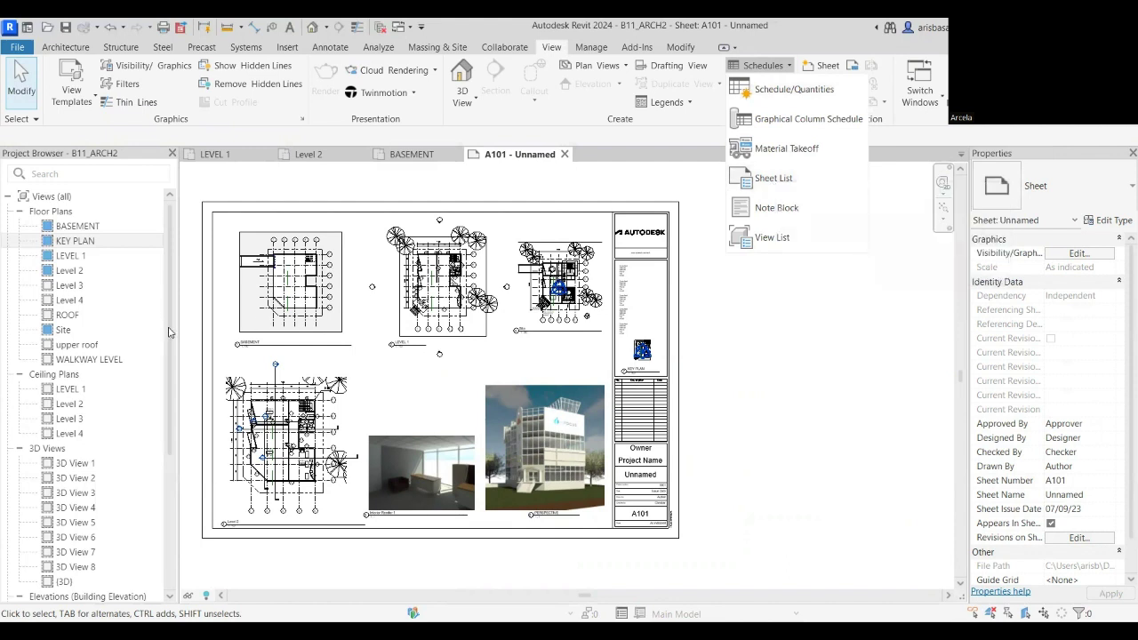
drag(169, 332, 160, 500)
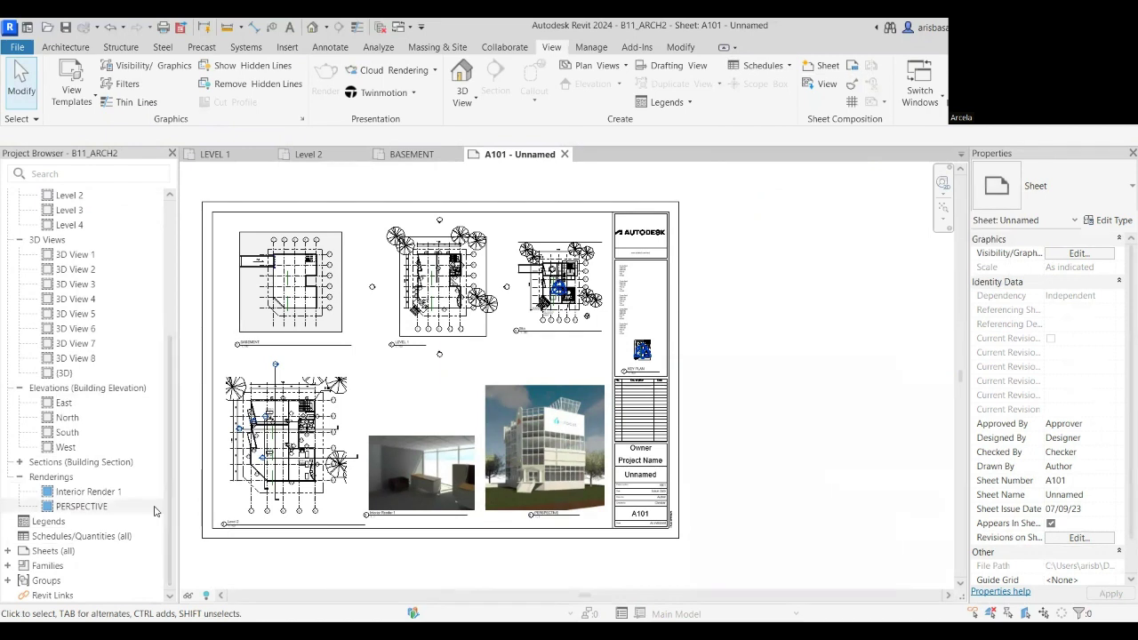
click(7, 551)
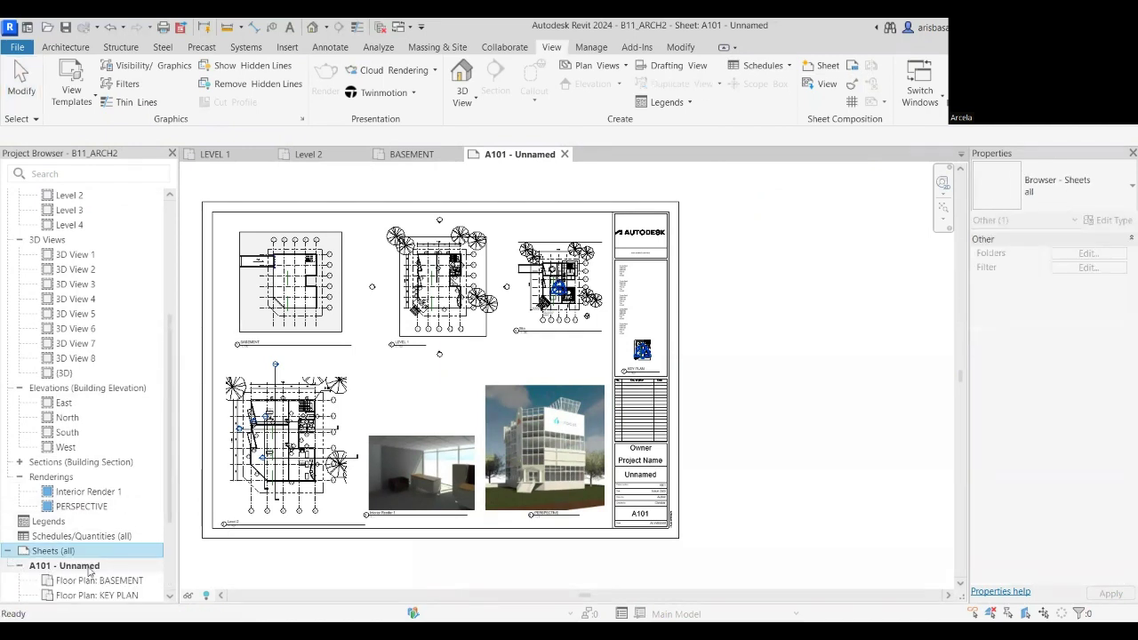
scroll(89, 573, down, 3)
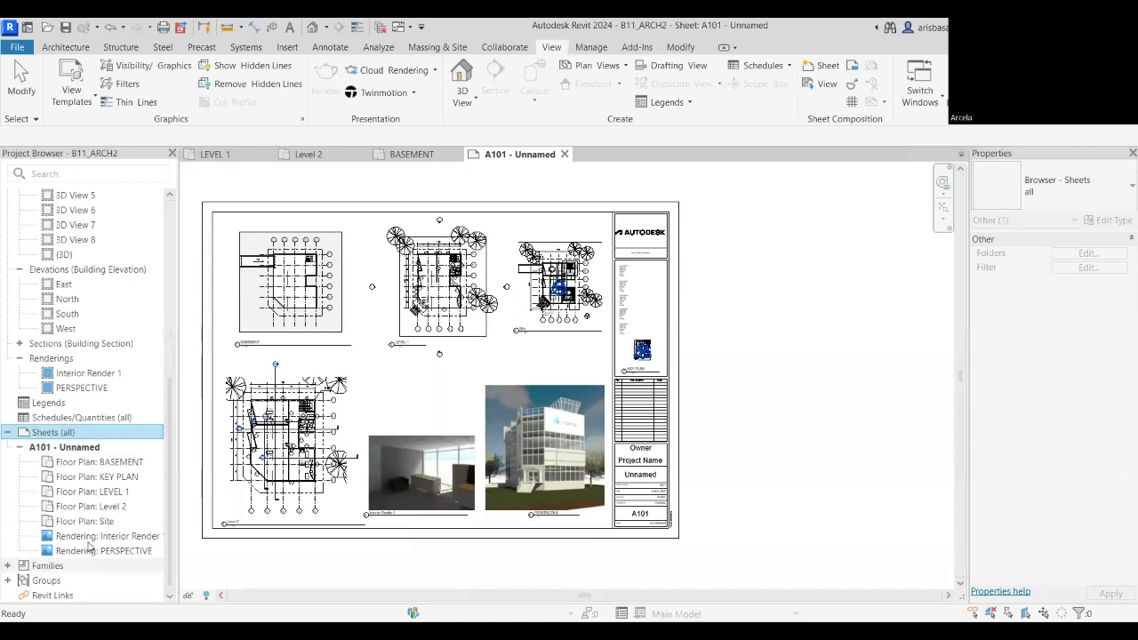
right_click(63, 449)
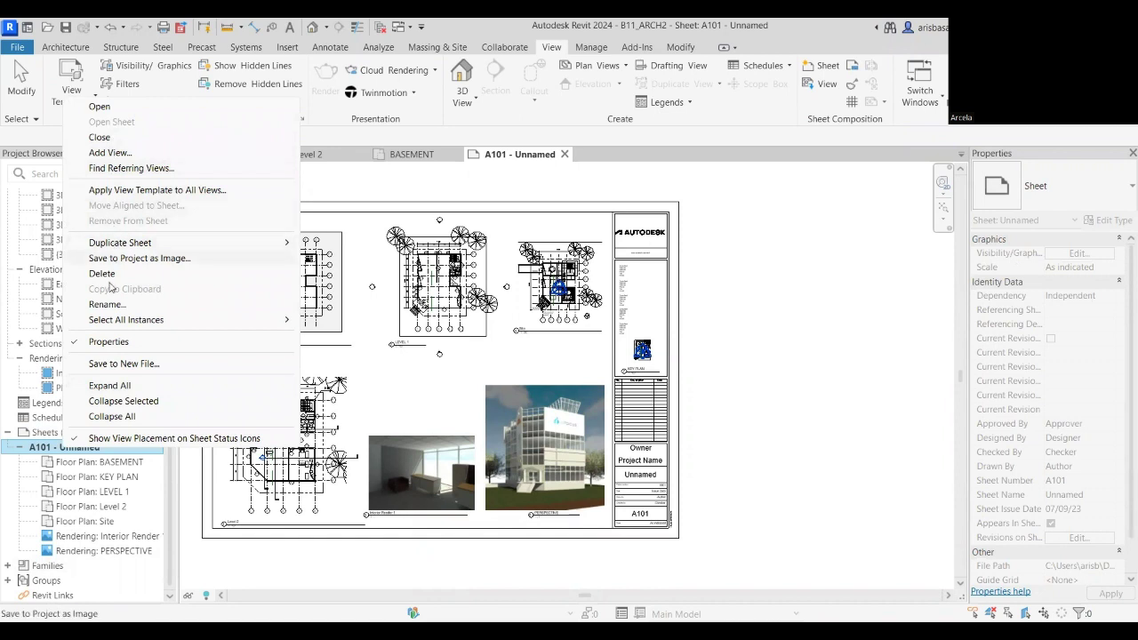
click(41, 434)
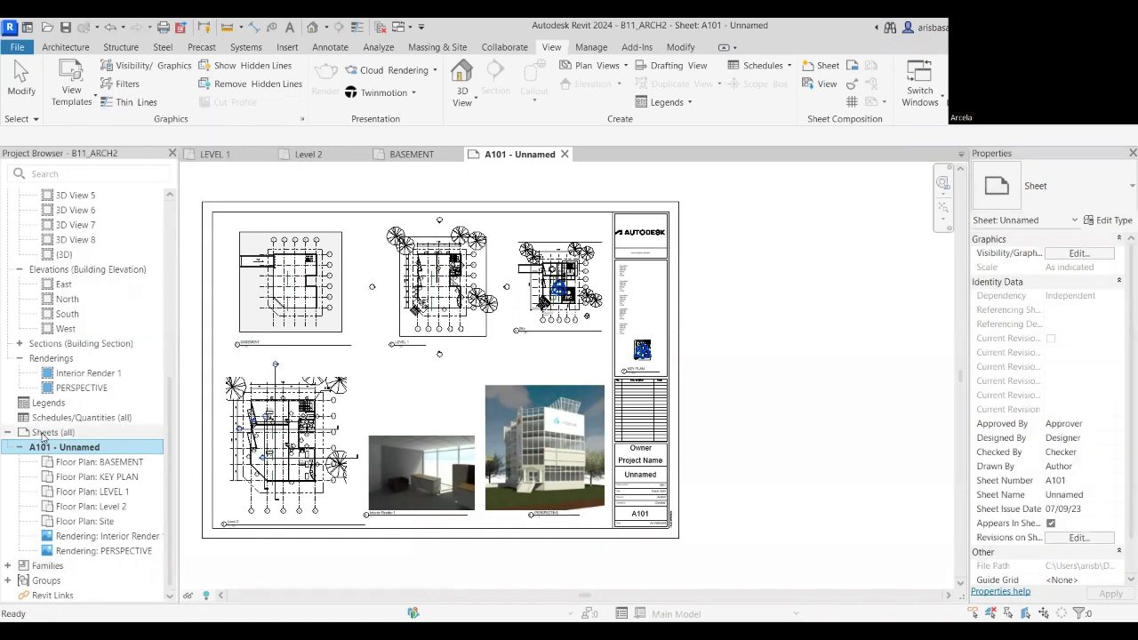
right_click(44, 433)
click(90, 442)
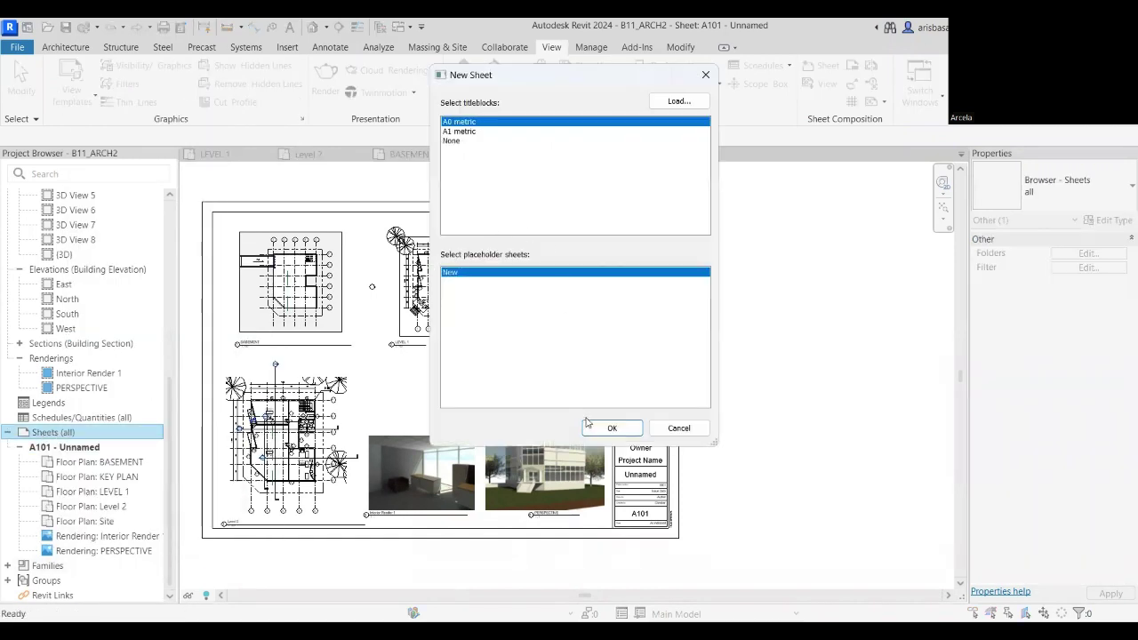
click(611, 429)
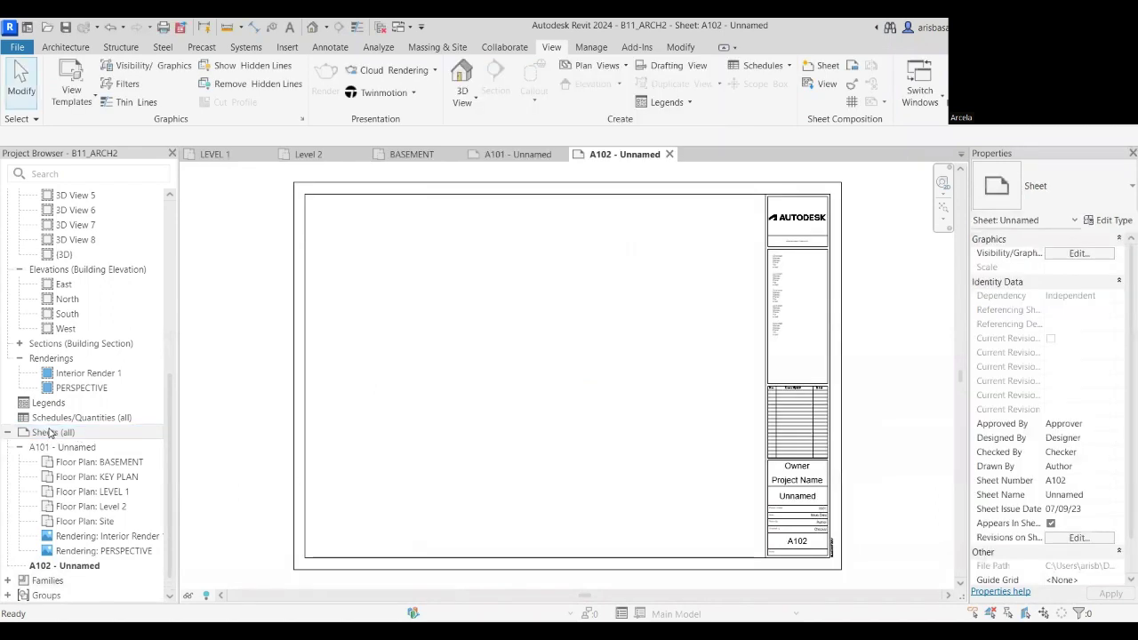
Add A0 metric sheets A103 and A104, then close the A104, A103 and A102 views.
right_click(45, 434)
click(89, 441)
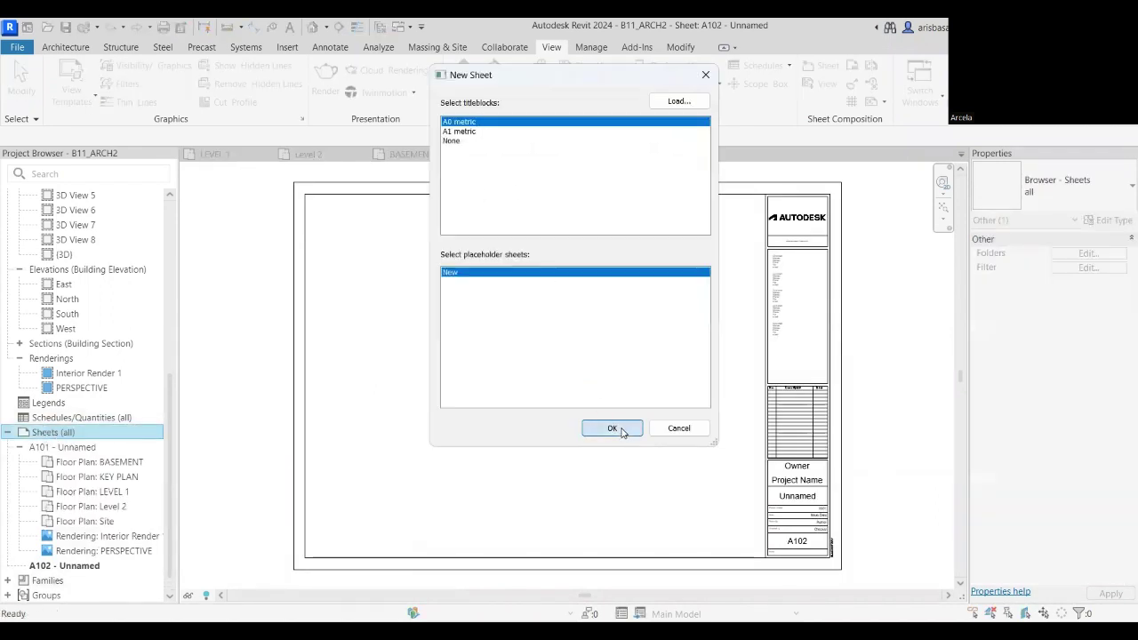
key(Return)
right_click(69, 433)
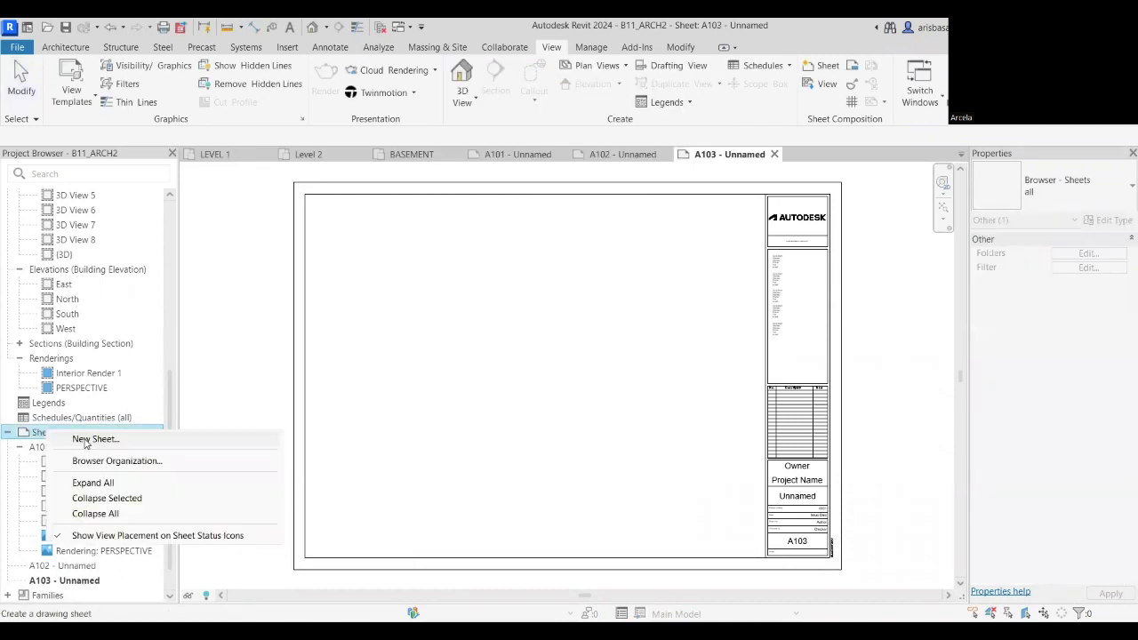
click(78, 438)
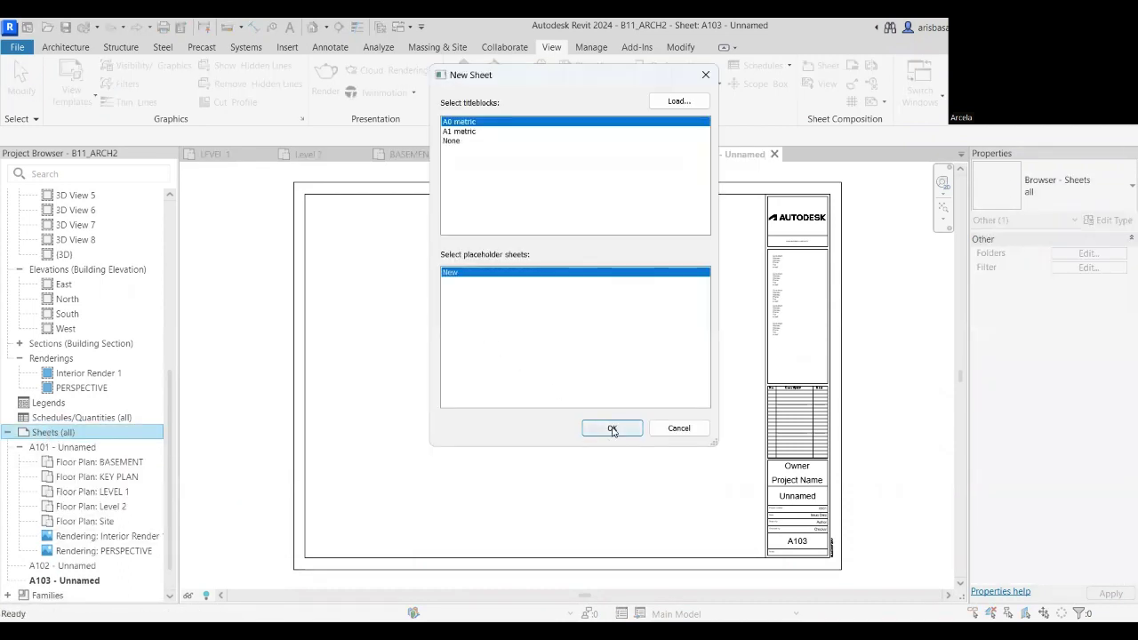
click(611, 429)
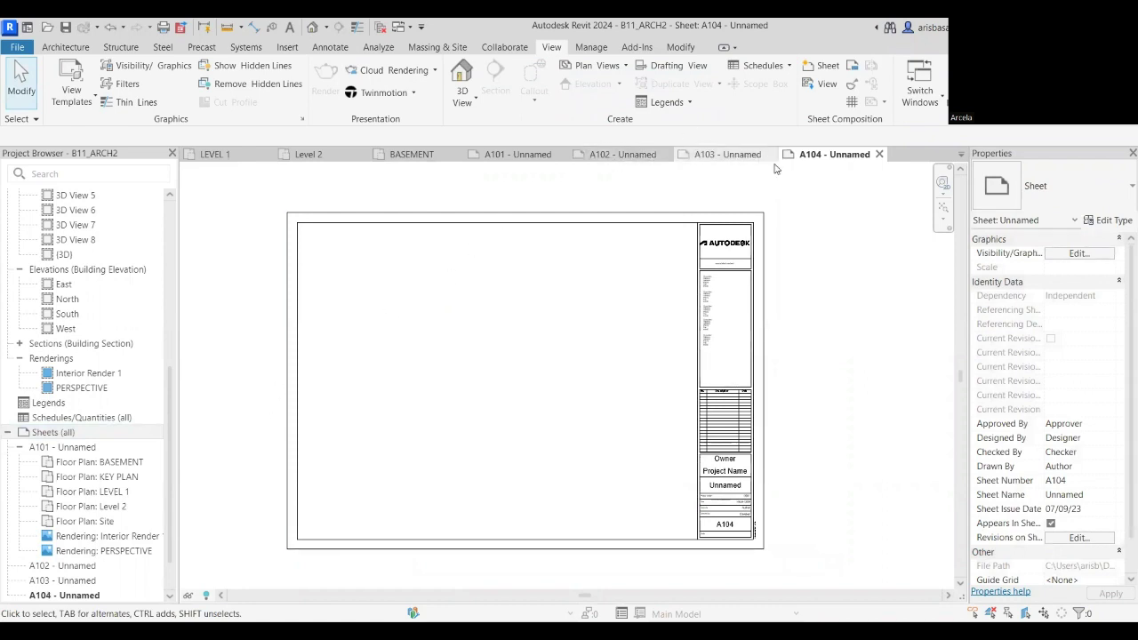
click(879, 155)
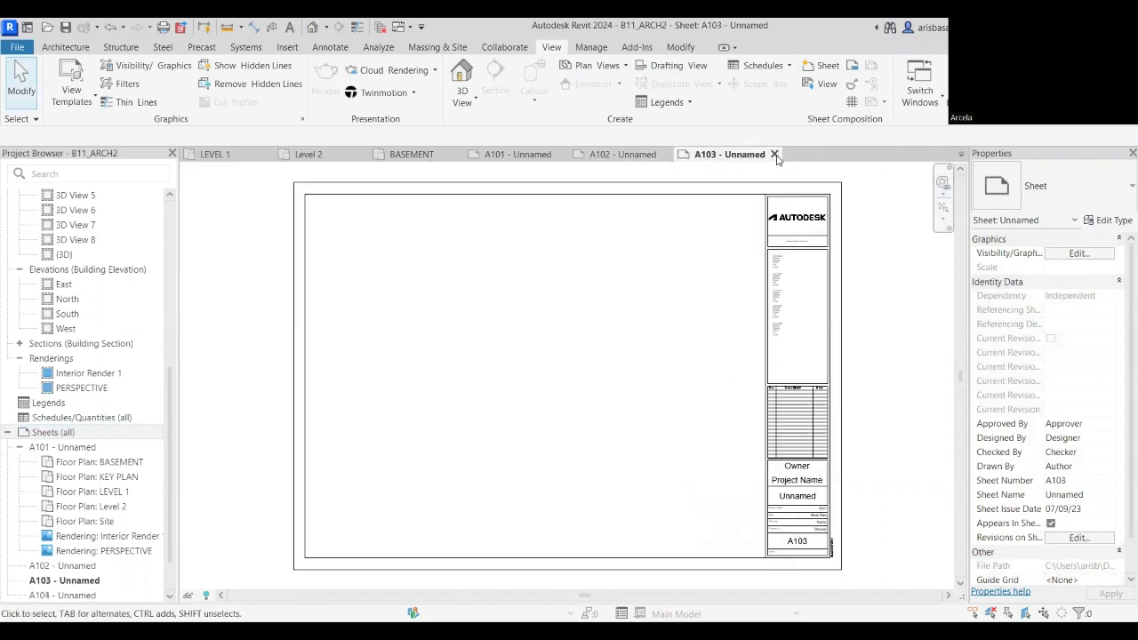
click(774, 155)
click(670, 155)
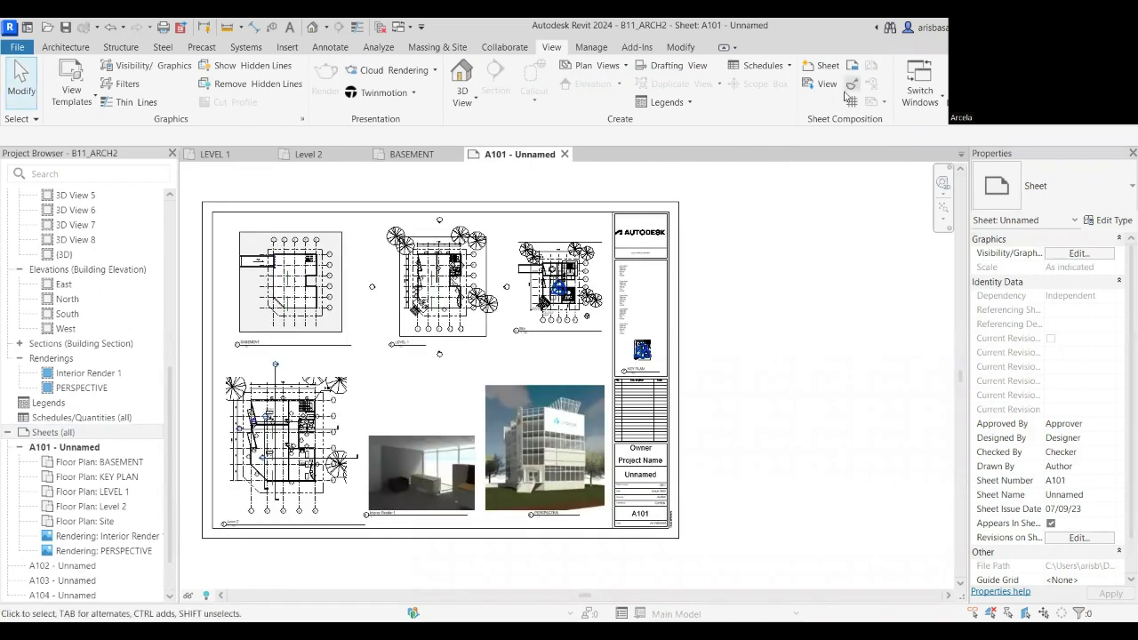
Create a Sheet List schedule with Sheet Number and Sheet Name fields.
click(772, 65)
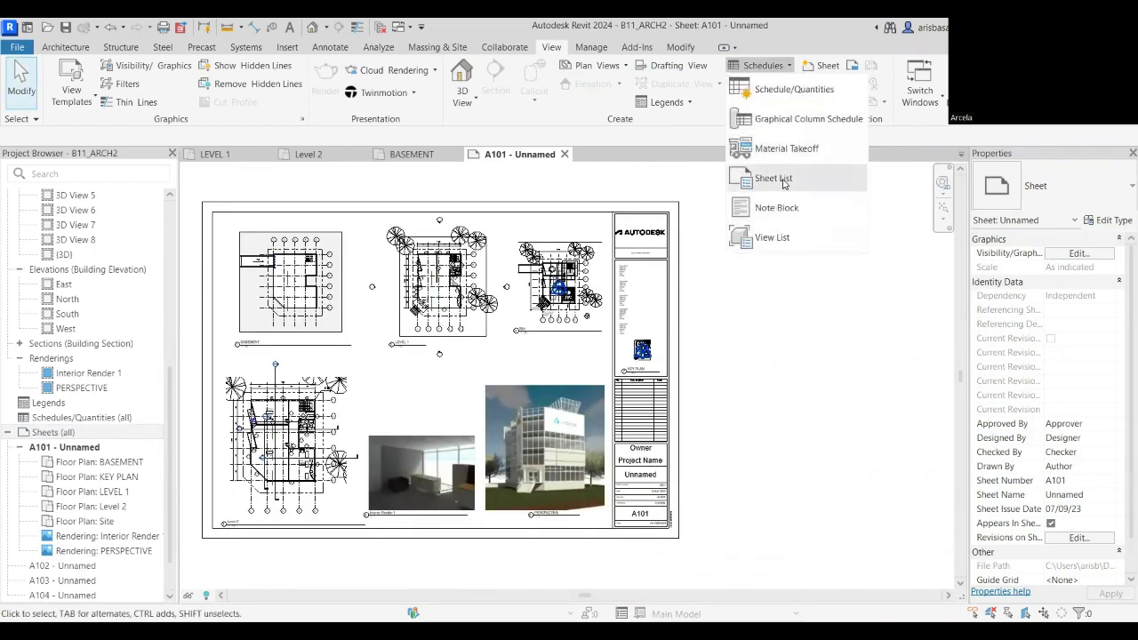
click(783, 182)
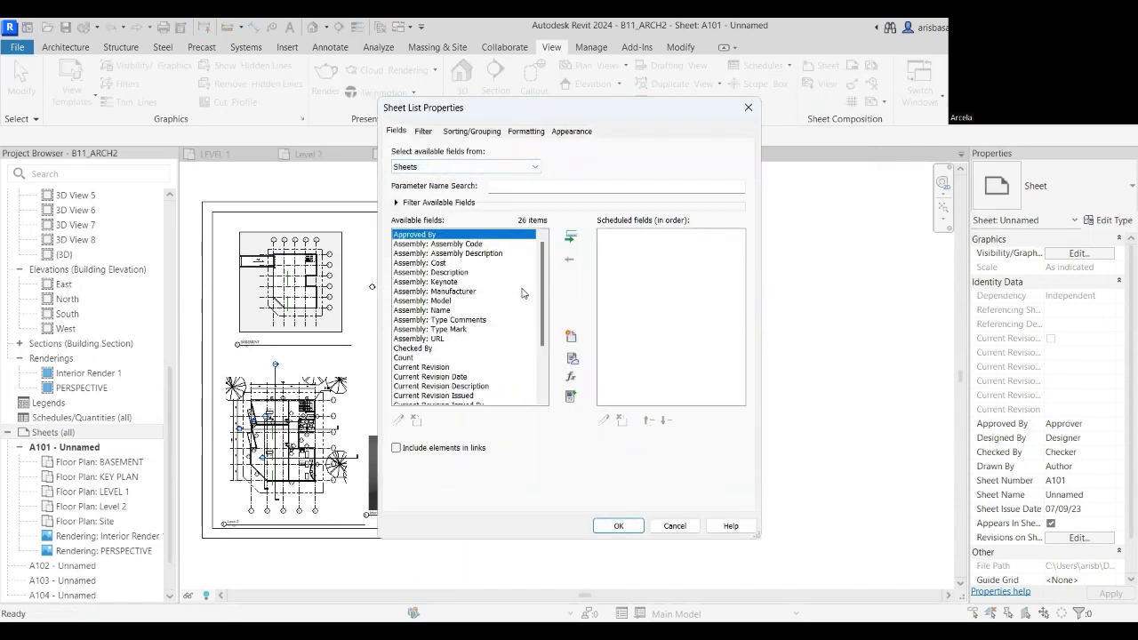
drag(543, 301, 544, 348)
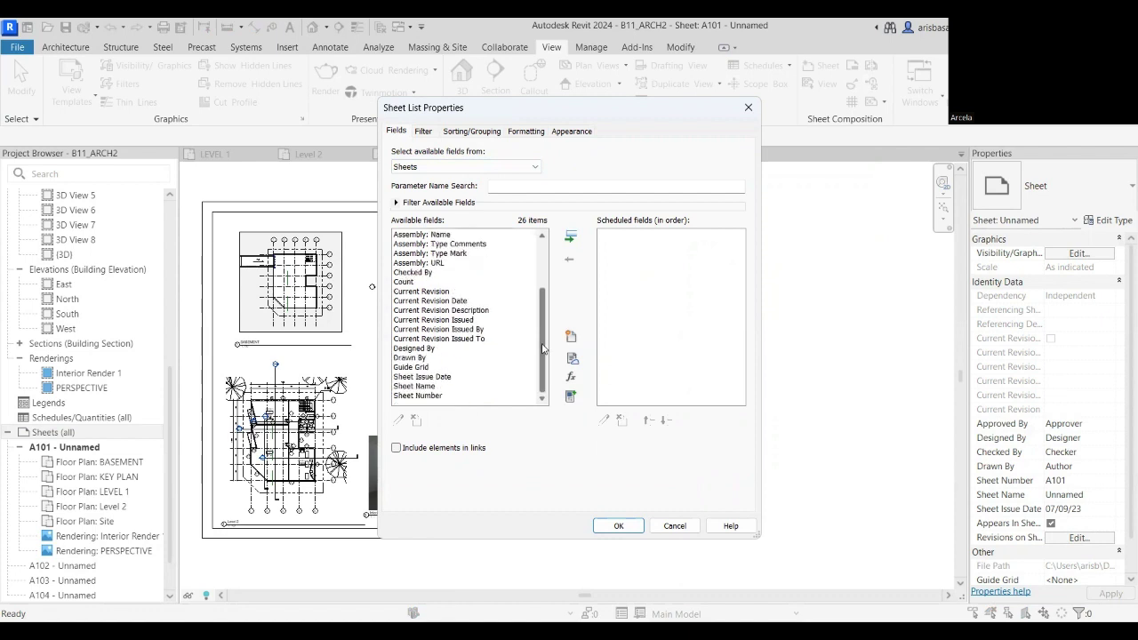
click(427, 395)
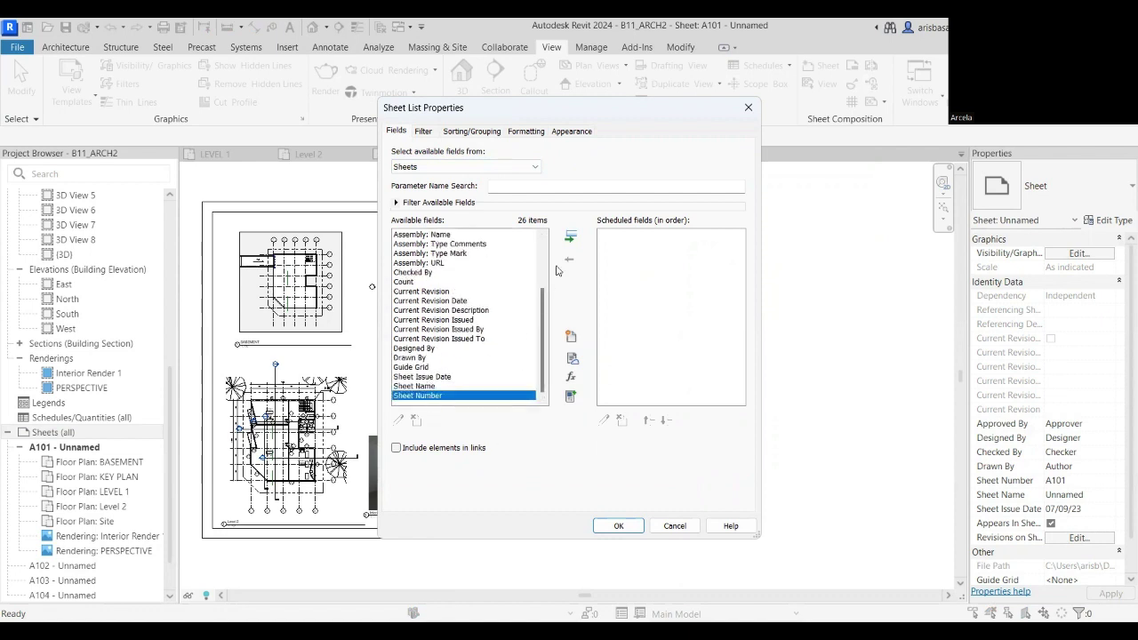
click(573, 238)
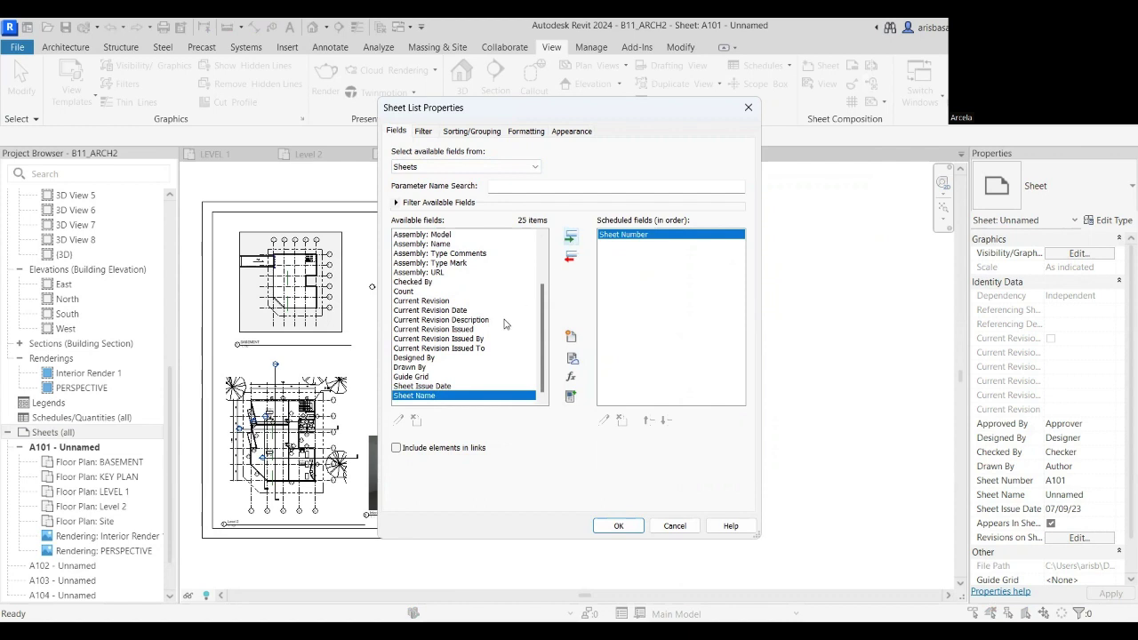
click(572, 238)
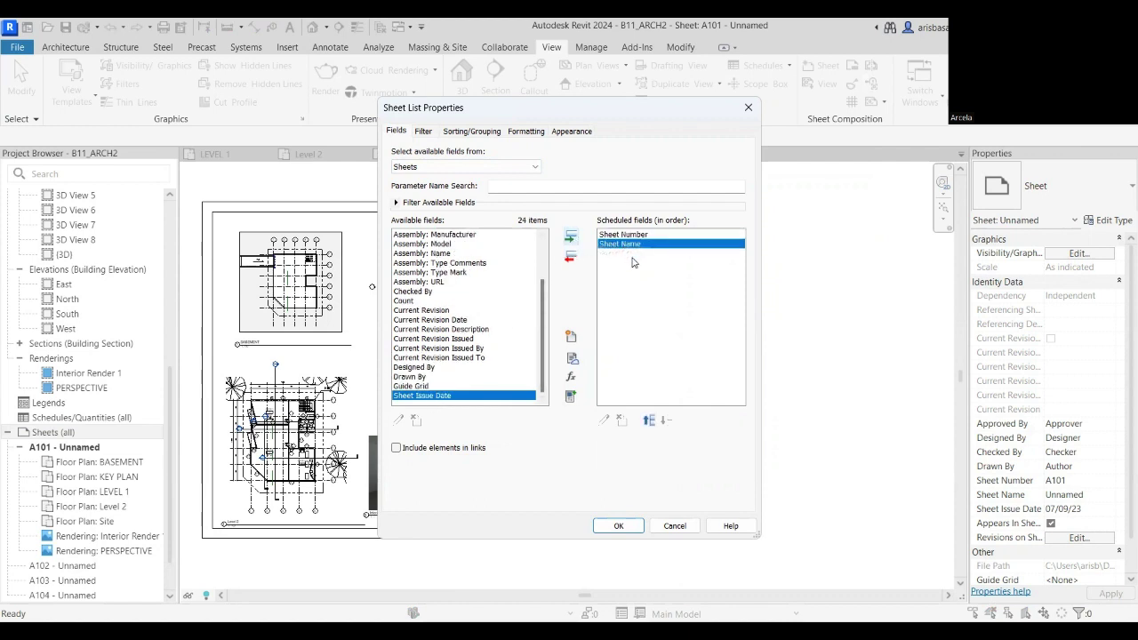
click(619, 526)
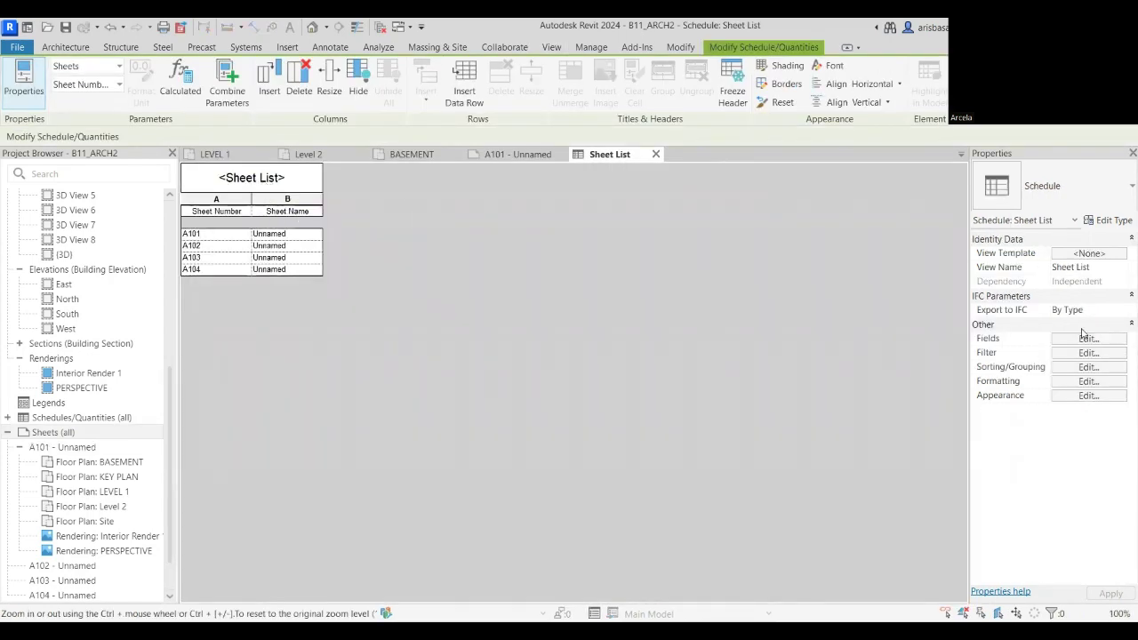
Close the Sheet List view and select the sheets group in the Project Browser.
click(656, 154)
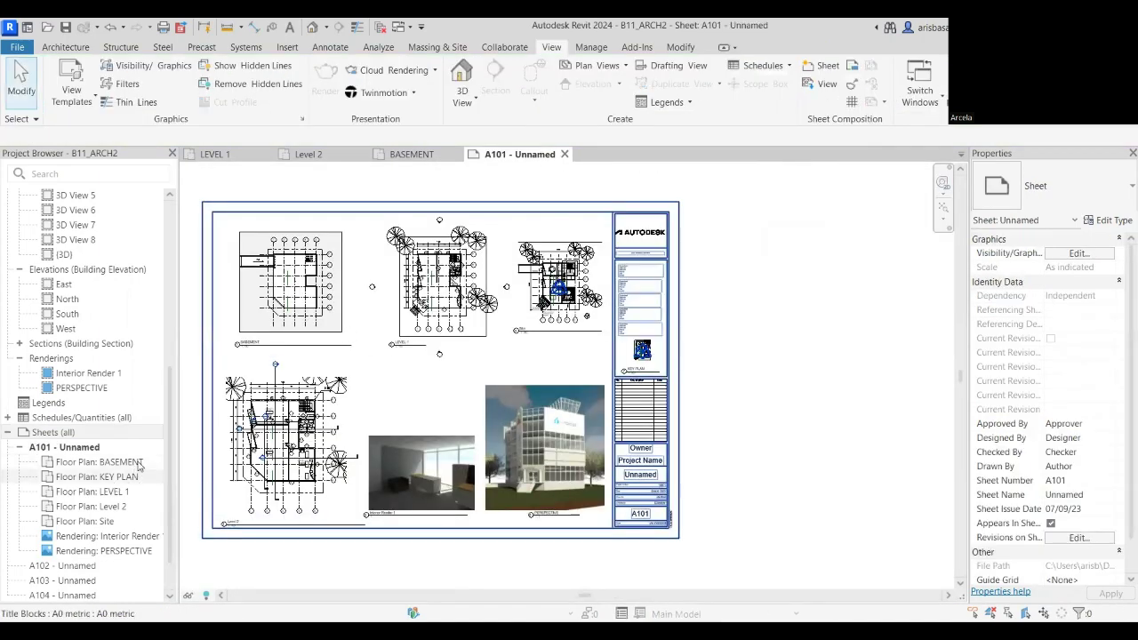
scroll(89, 418, down, 1)
click(40, 388)
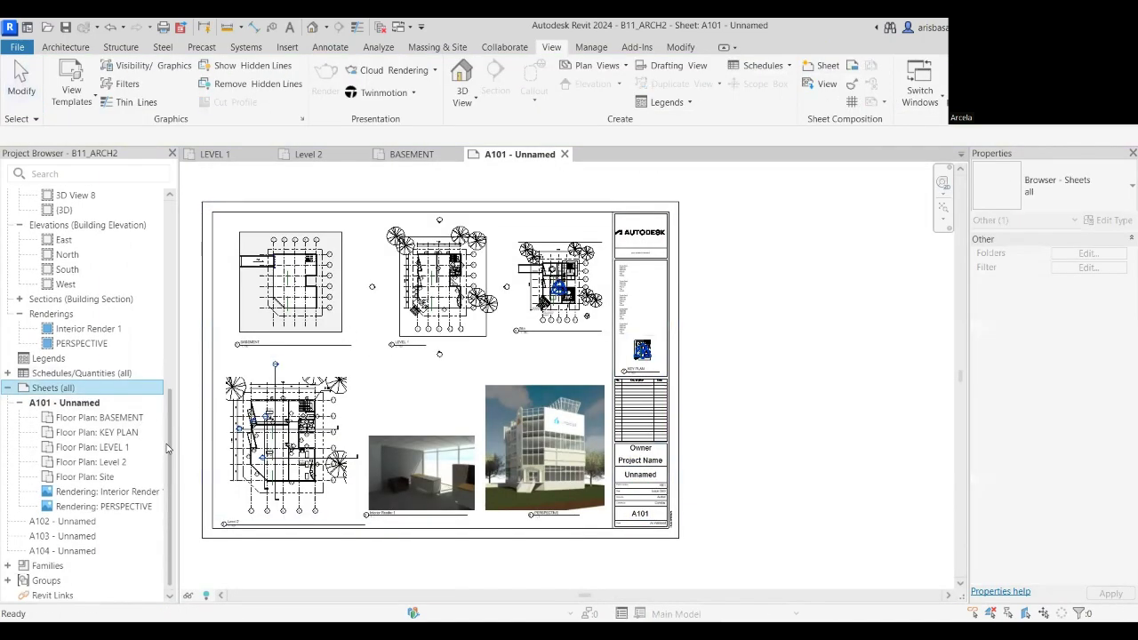
Expand Schedules/Quantities (all) in the Project Browser to reveal Sheet List.
double_click(35, 374)
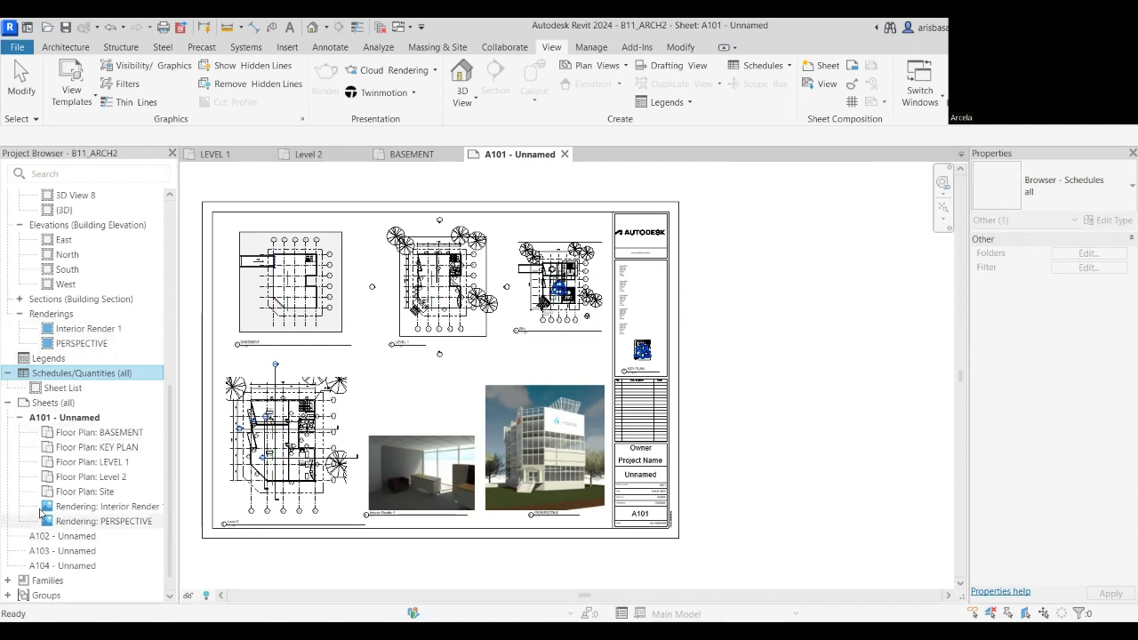
Drag the Sheet List schedule onto sheet A101 and place it below the LEVEL 1 plan.
click(60, 392)
click(50, 391)
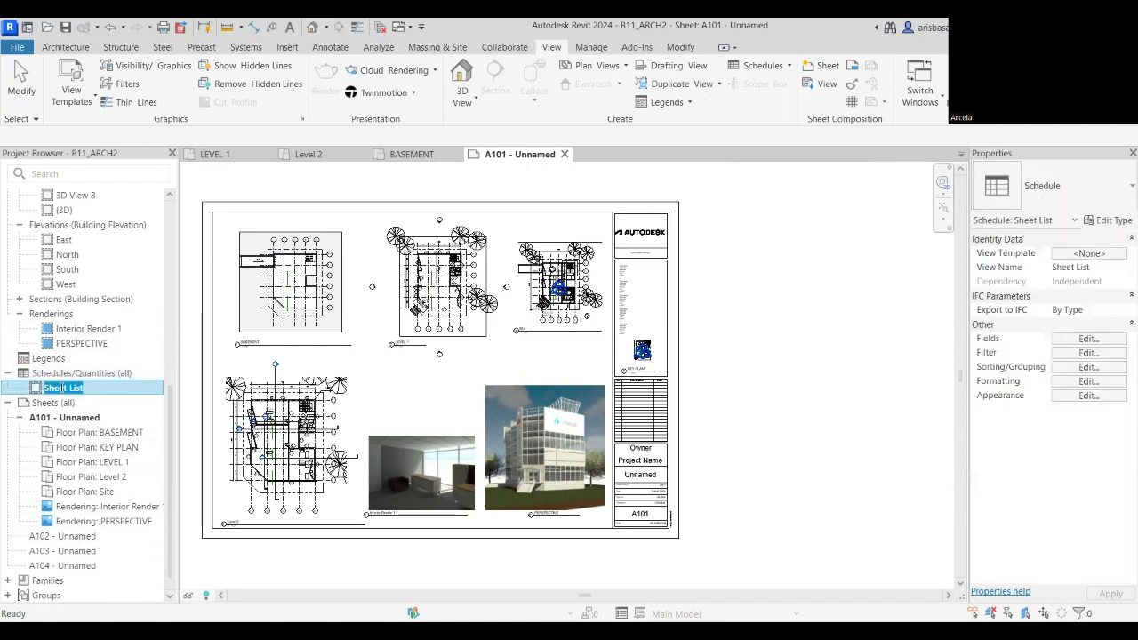
drag(43, 394, 422, 398)
scroll(418, 400, up, 1)
scroll(418, 400, up, 5)
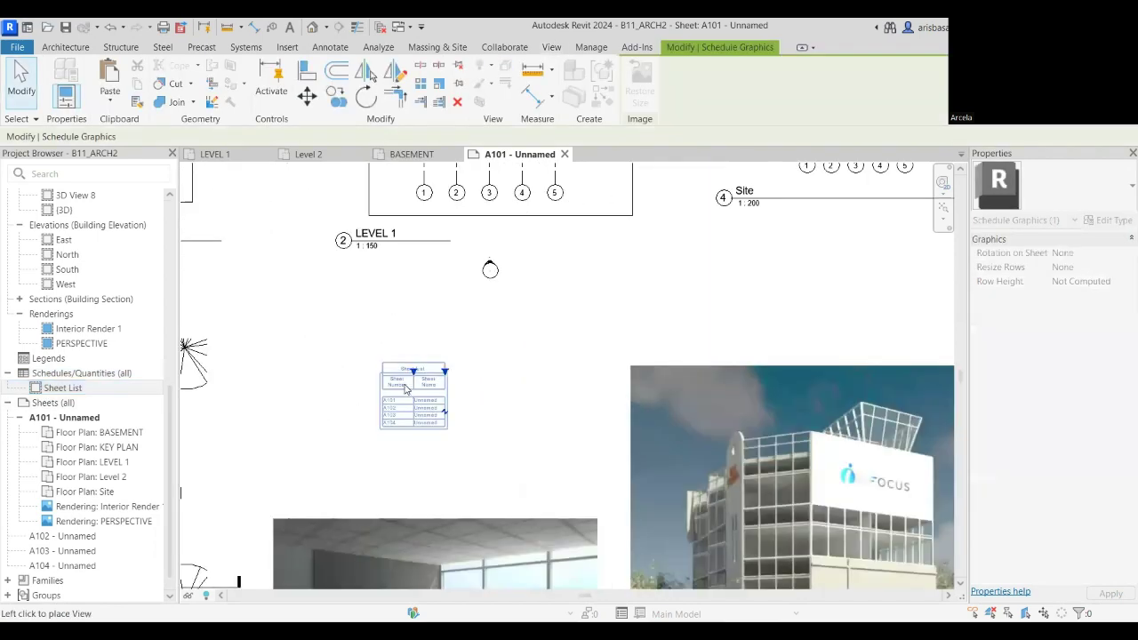
click(440, 296)
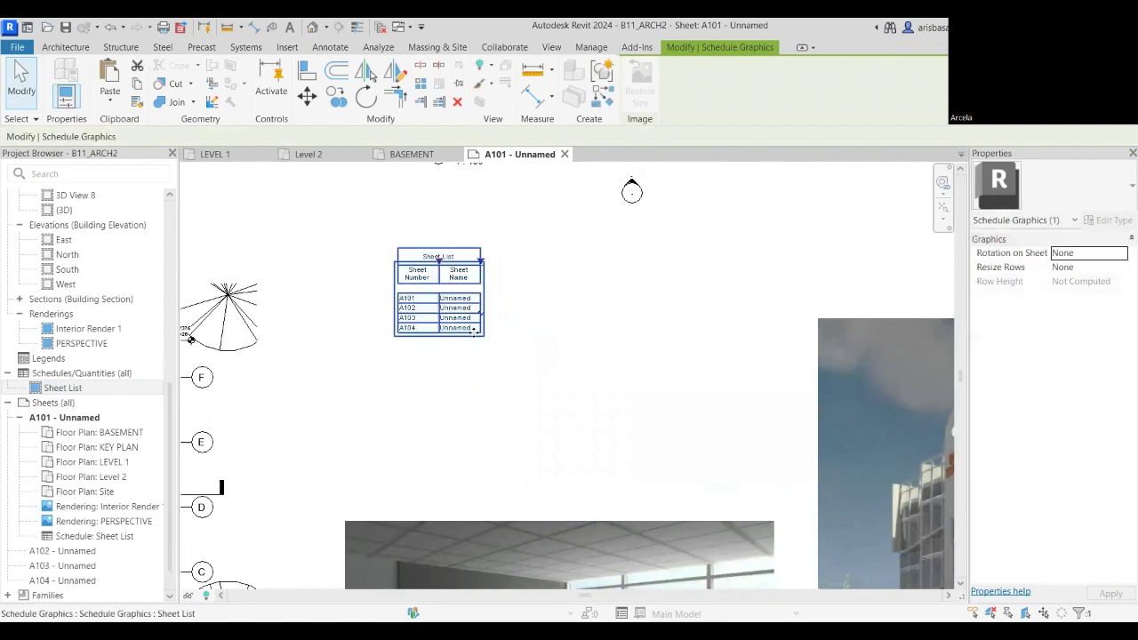
Widen the Sheet Name and Sheet Number columns and nudge the schedule slightly up.
drag(481, 263, 674, 272)
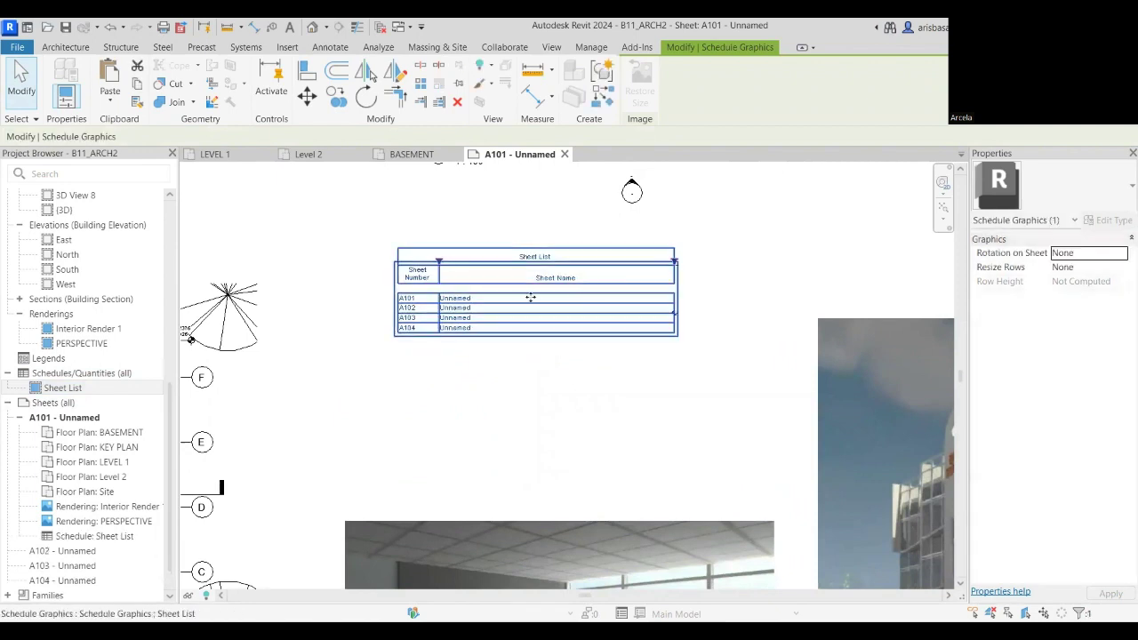
drag(438, 263, 527, 264)
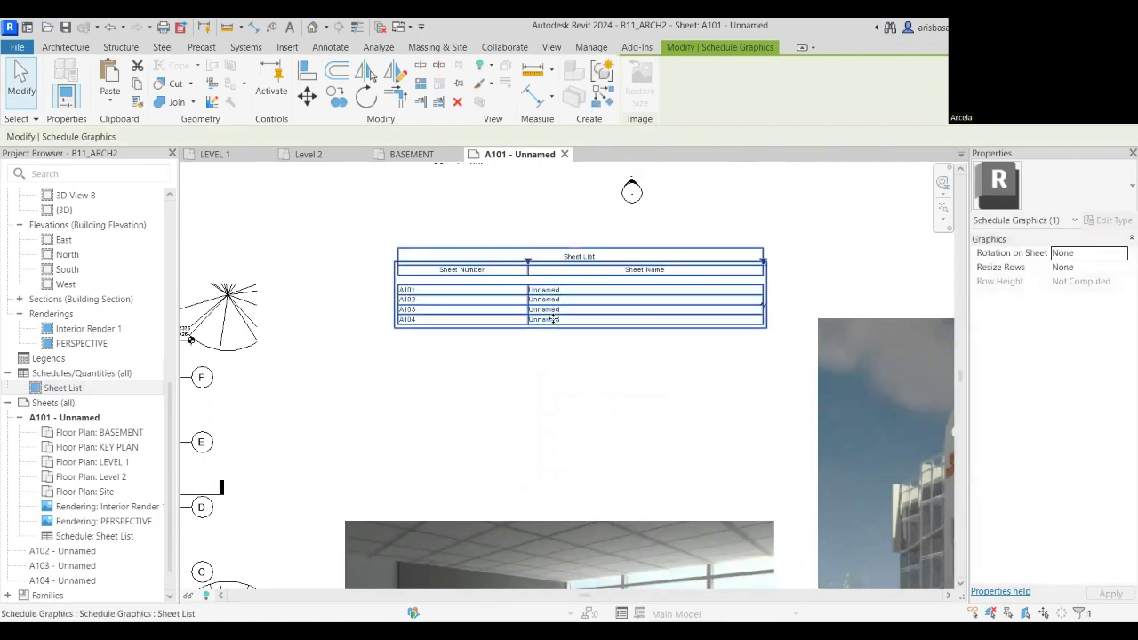
click(536, 356)
scroll(556, 400, down, 5)
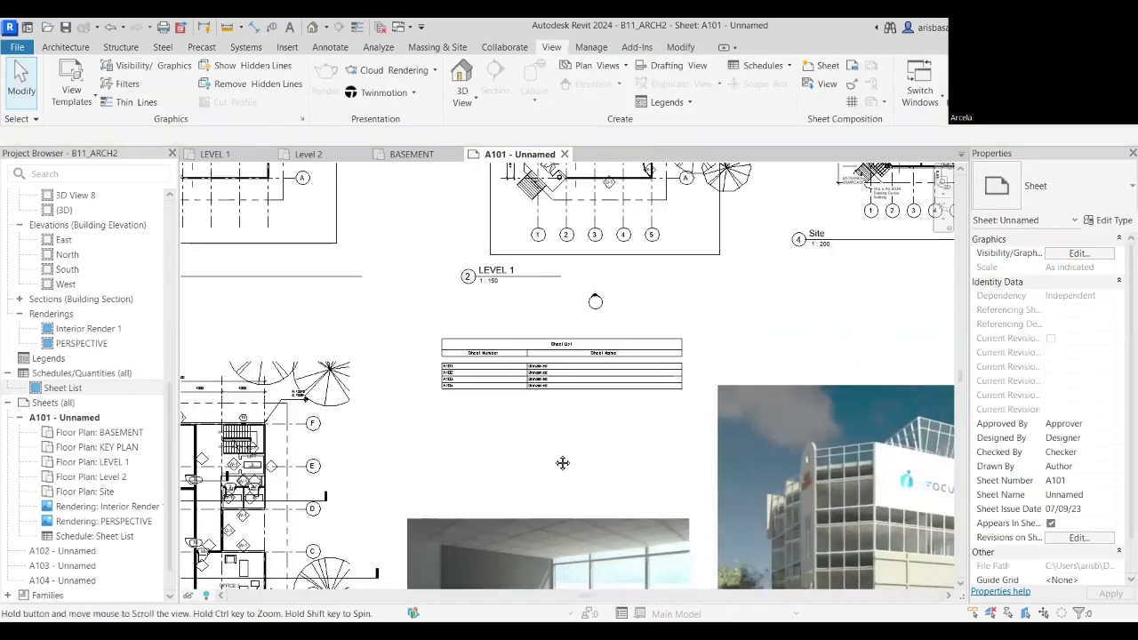
scroll(447, 398, down, 3)
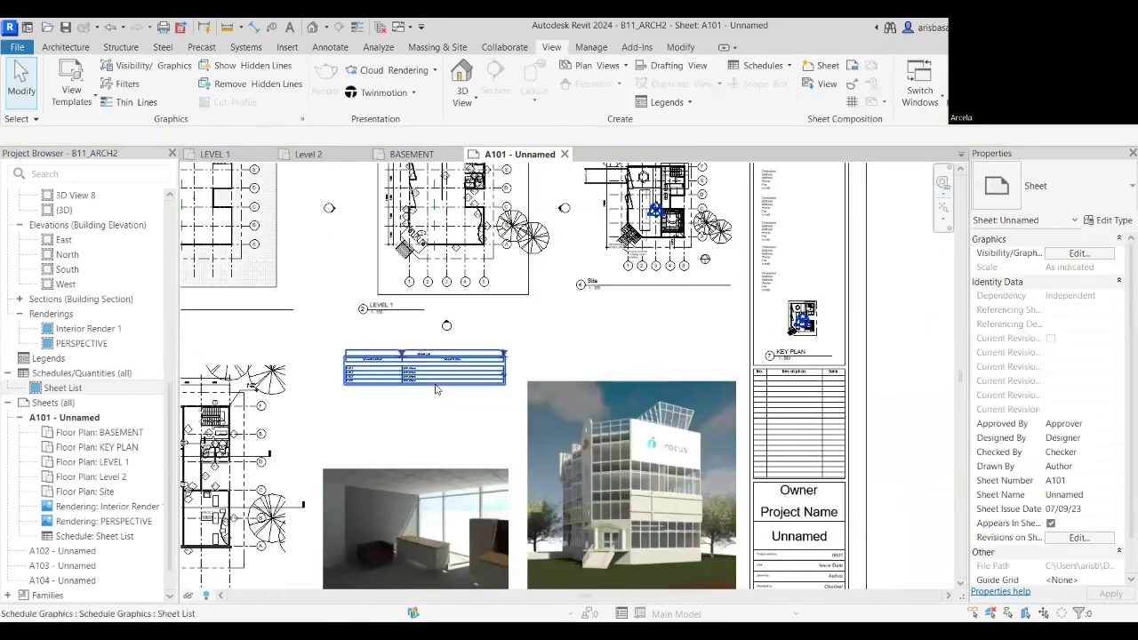
click(442, 381)
drag(441, 381, 436, 370)
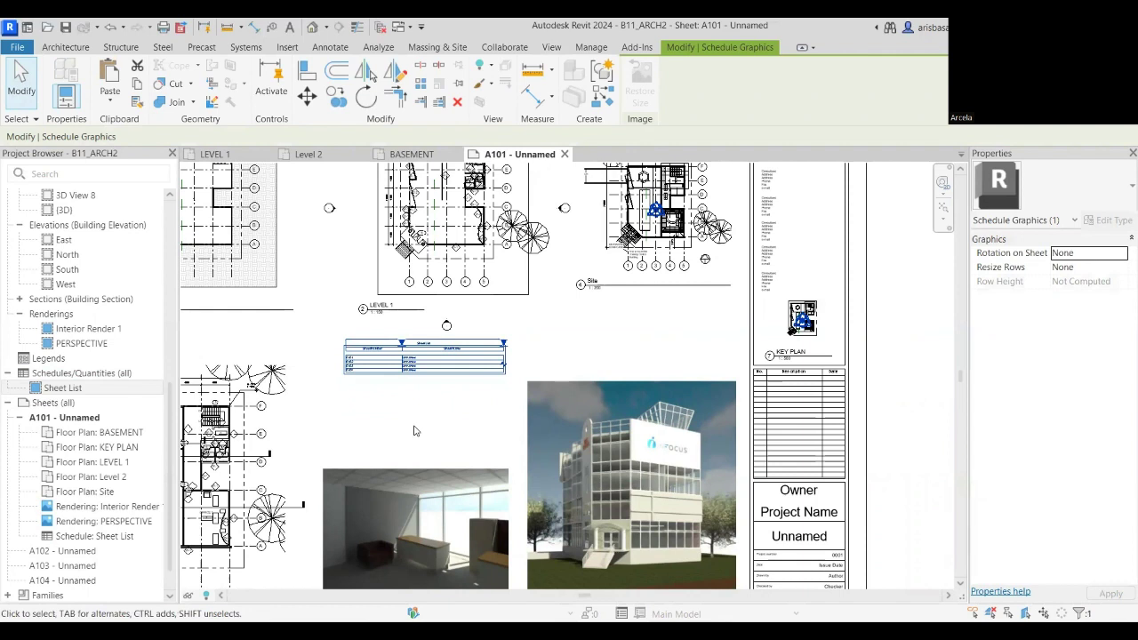
key(Escape)
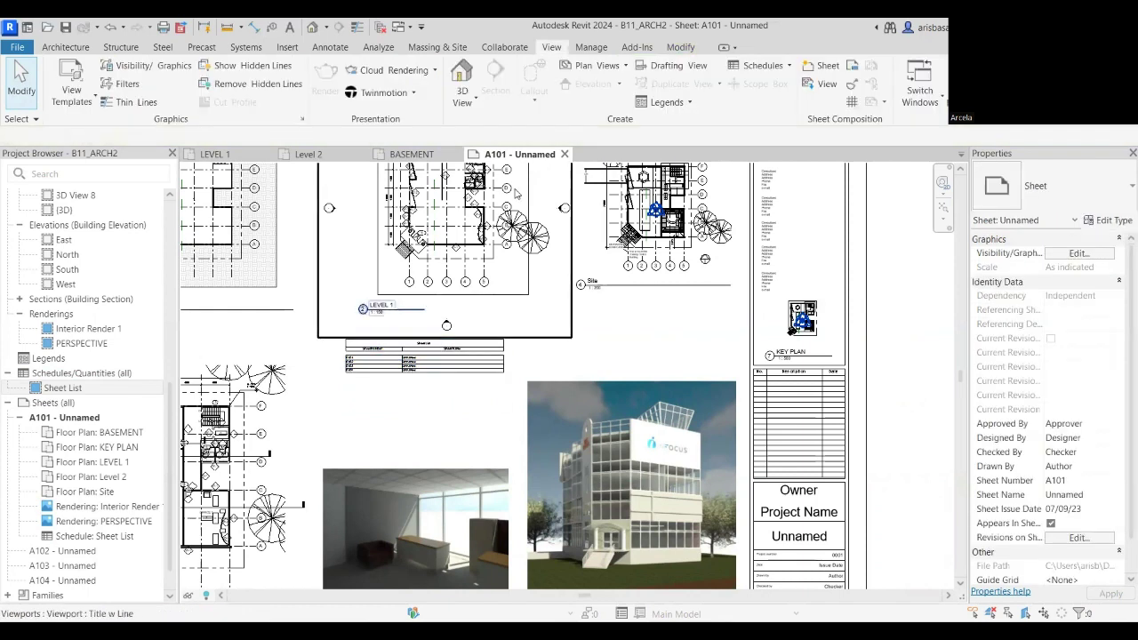
Create a new building components schedule for the Doors category.
click(782, 67)
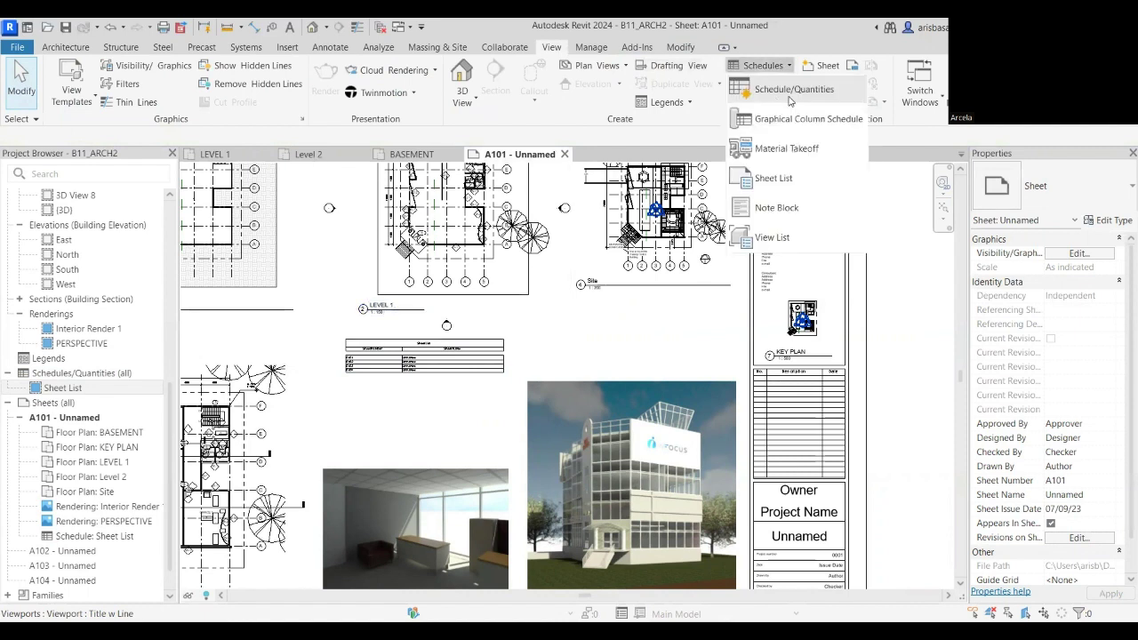
click(794, 90)
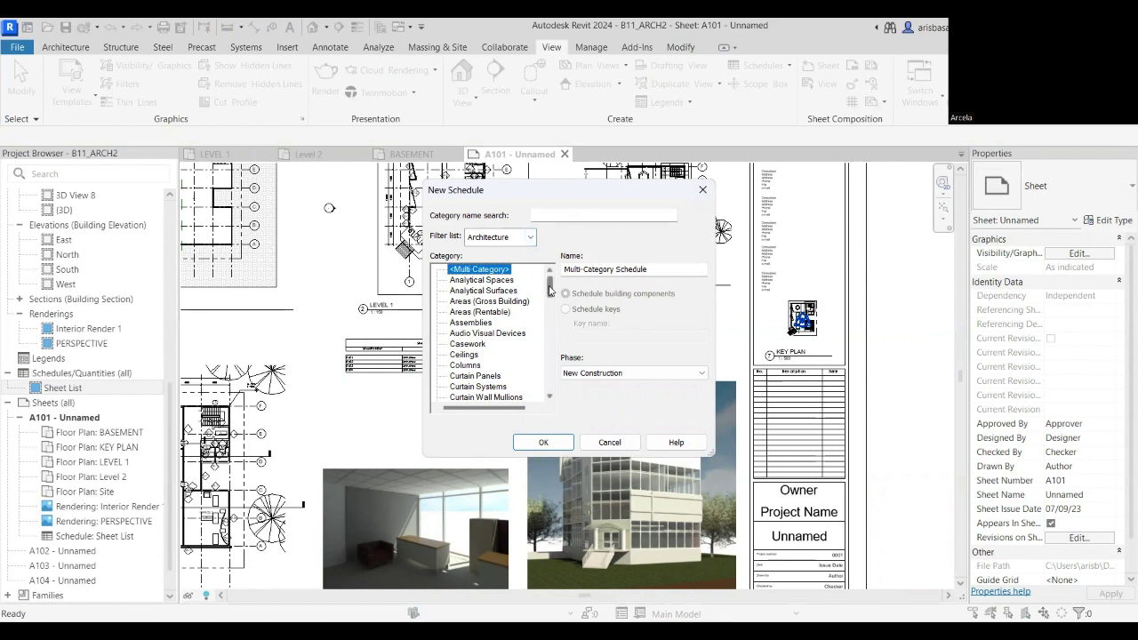
mouse_move(549, 291)
mouse_down()
mouse_move(549, 358)
mouse_move(549, 311)
mouse_up()
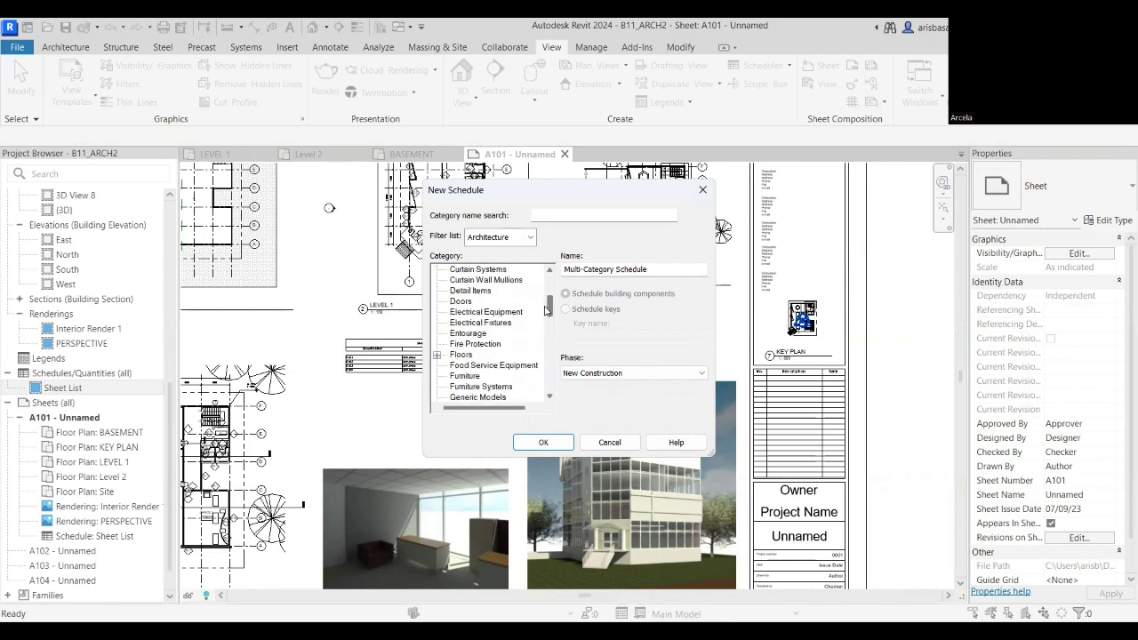
click(461, 302)
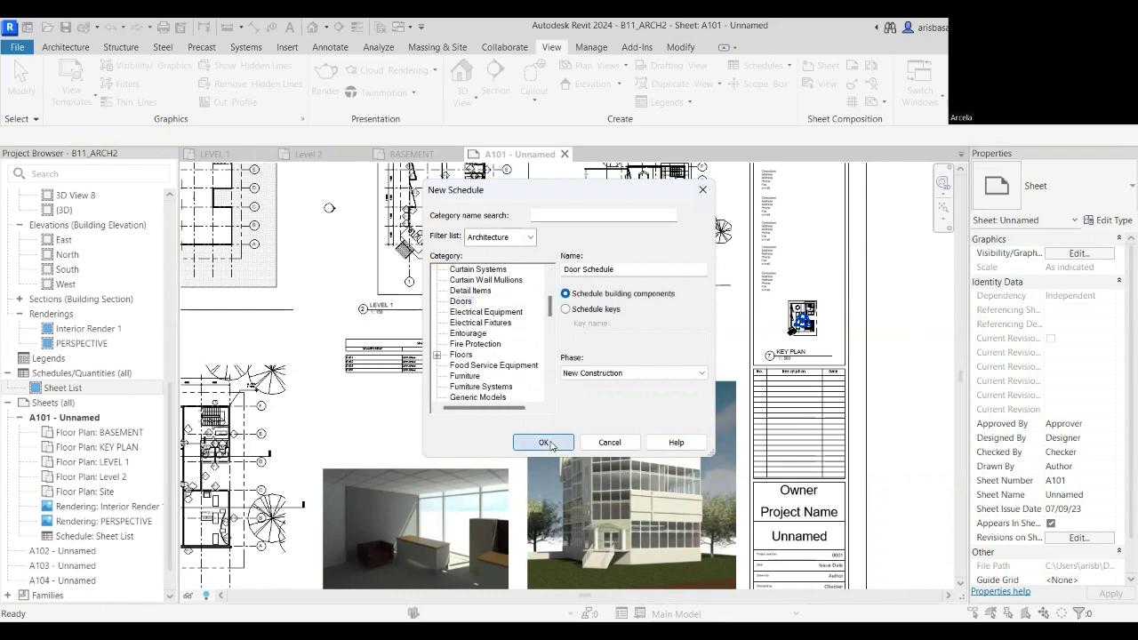
key(Return)
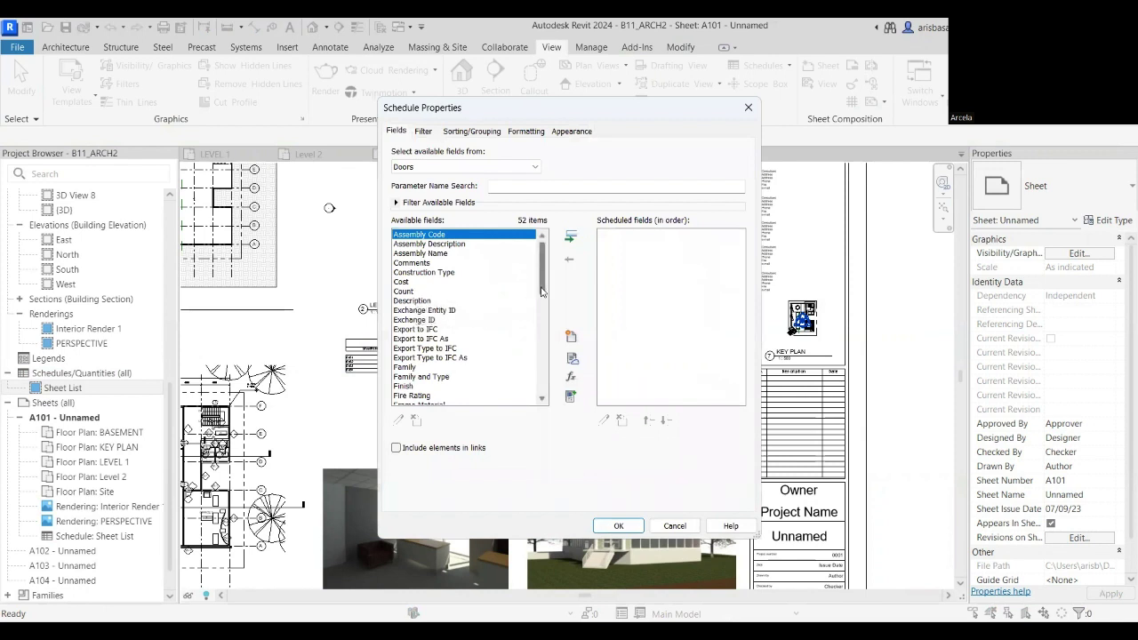
Add Assembly Description, Count and Description to the door schedule's fields.
click(444, 245)
click(570, 238)
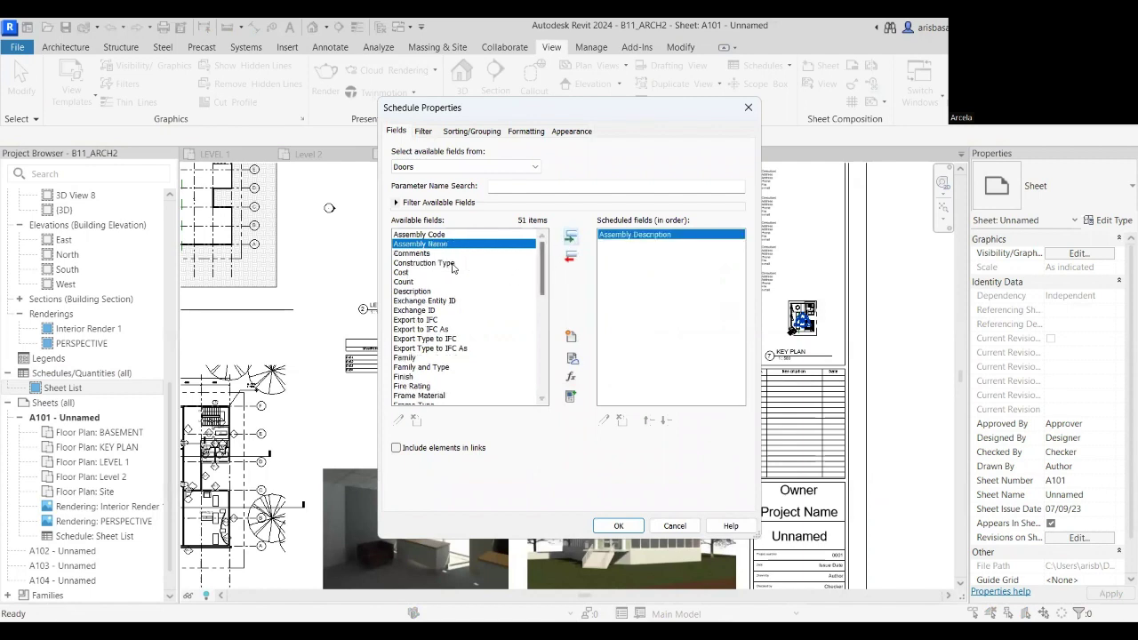
scroll(498, 284, down, 2)
scroll(445, 271, up, 1)
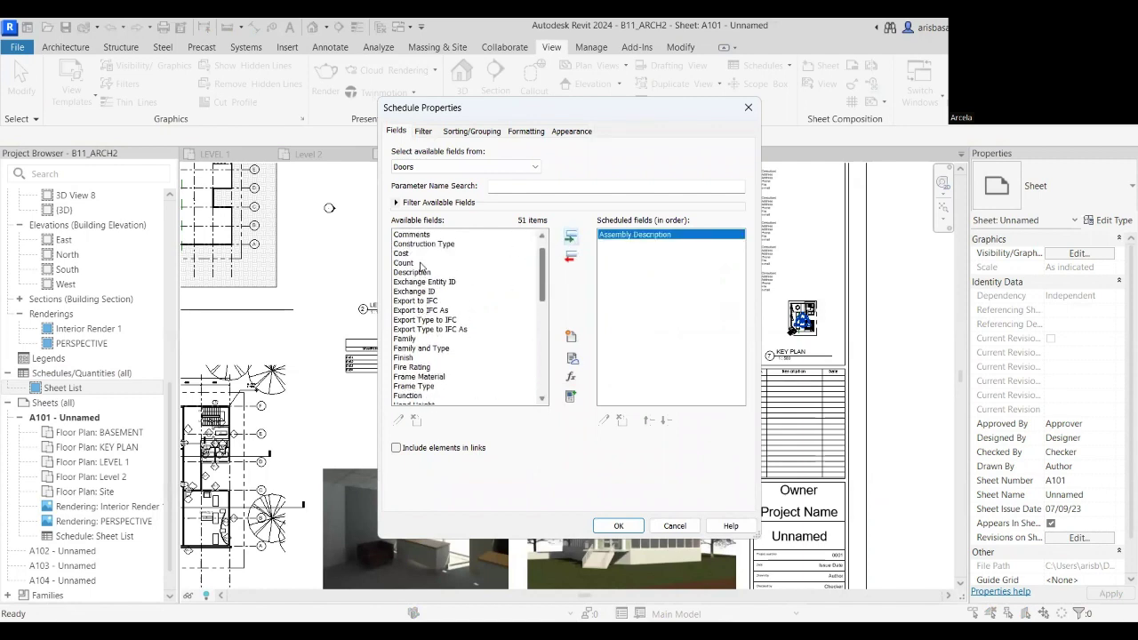
click(423, 263)
click(570, 238)
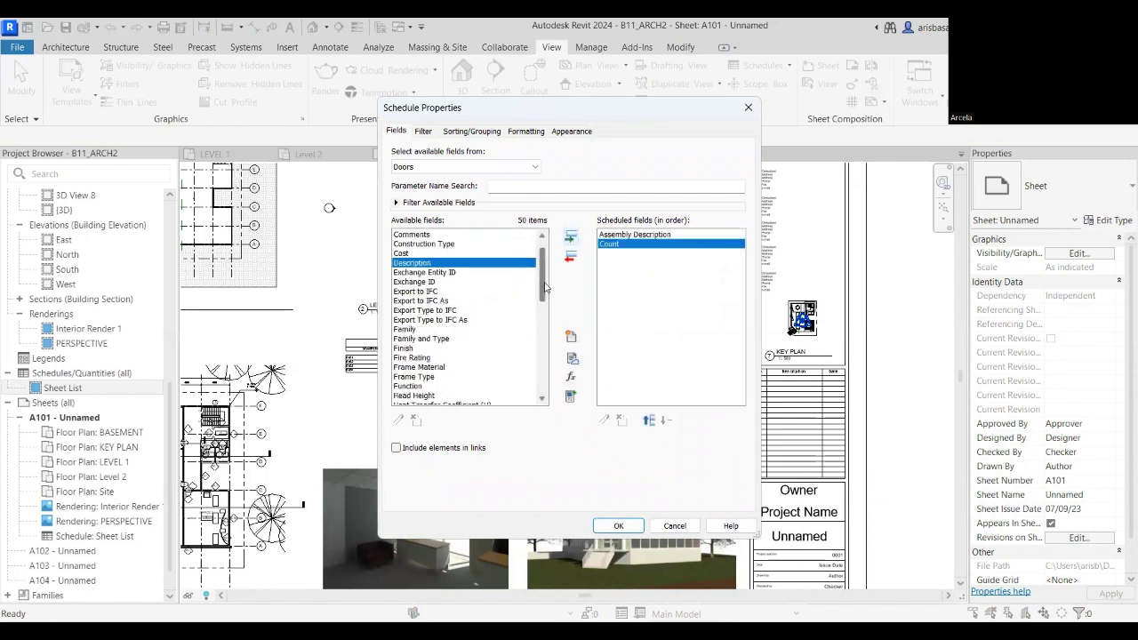
click(570, 238)
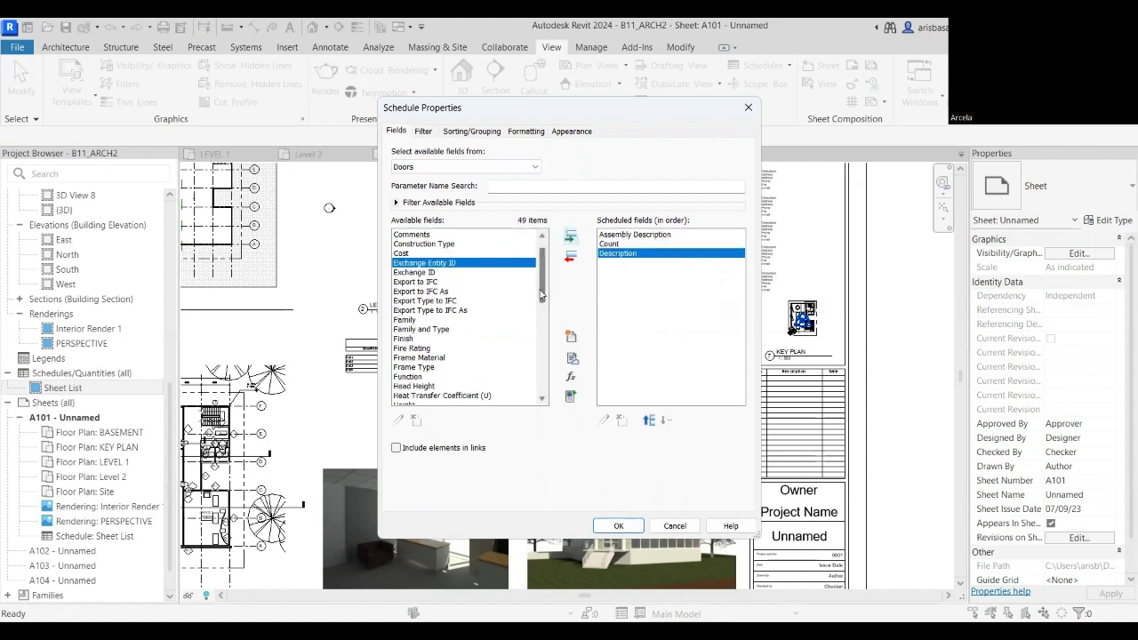
drag(543, 295, 531, 388)
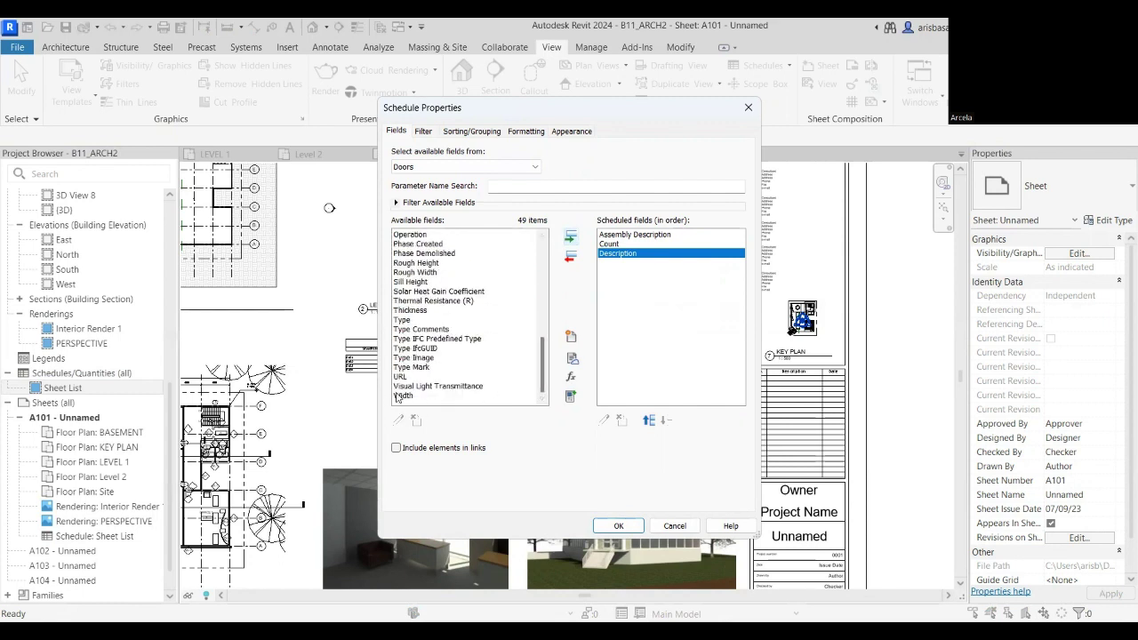
Add Width and Height to the scheduled fields.
click(472, 395)
click(570, 238)
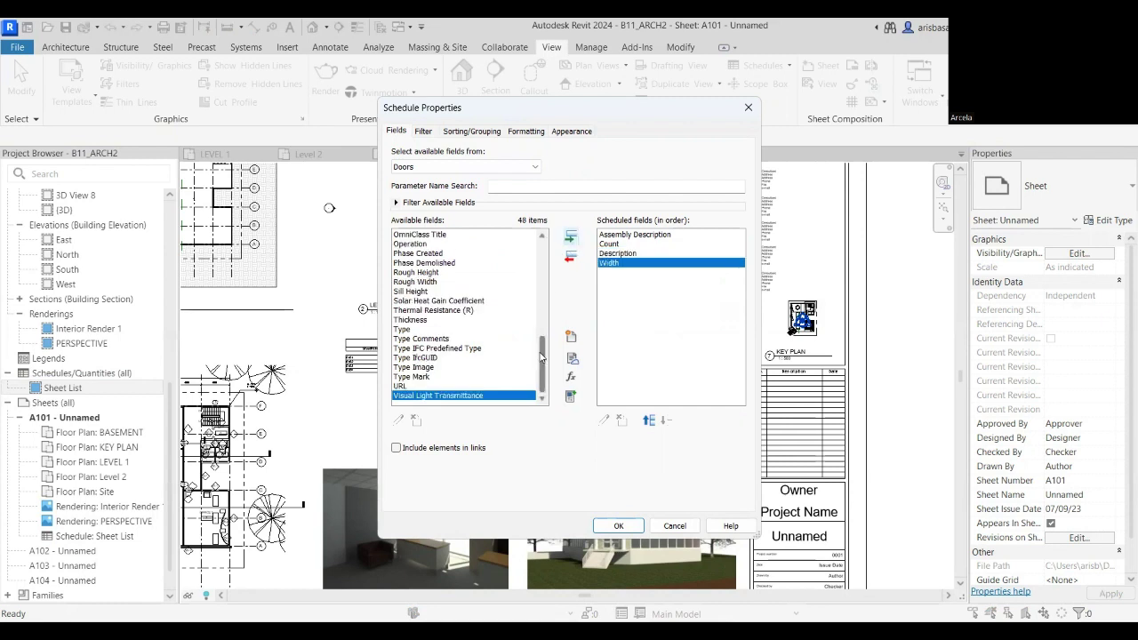
drag(543, 353, 546, 330)
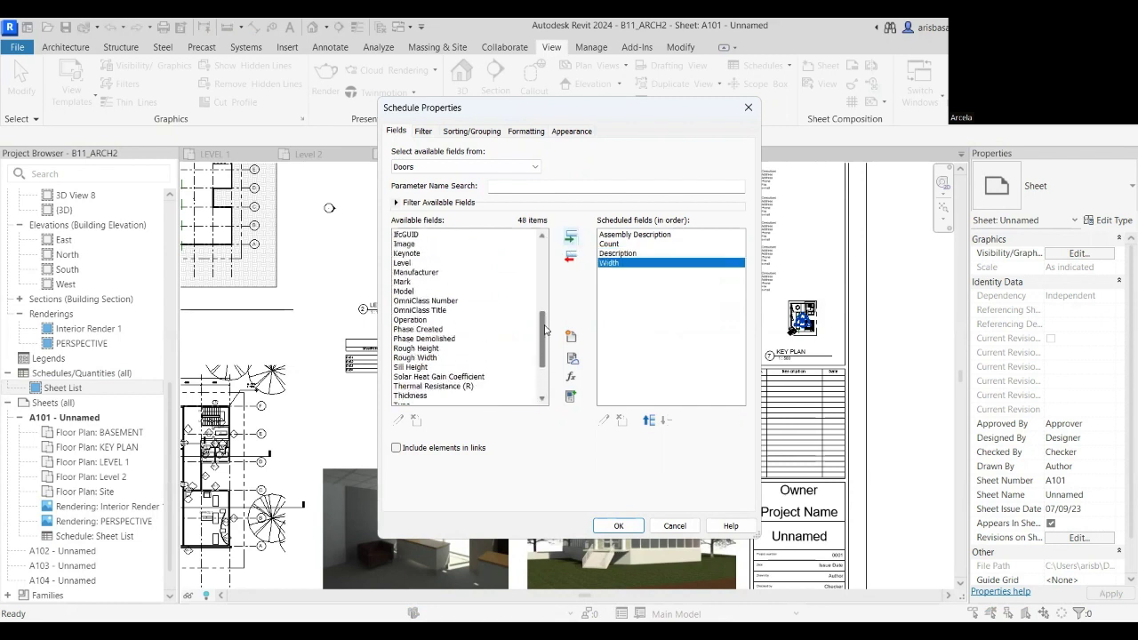
scroll(545, 330, up, 1)
click(407, 305)
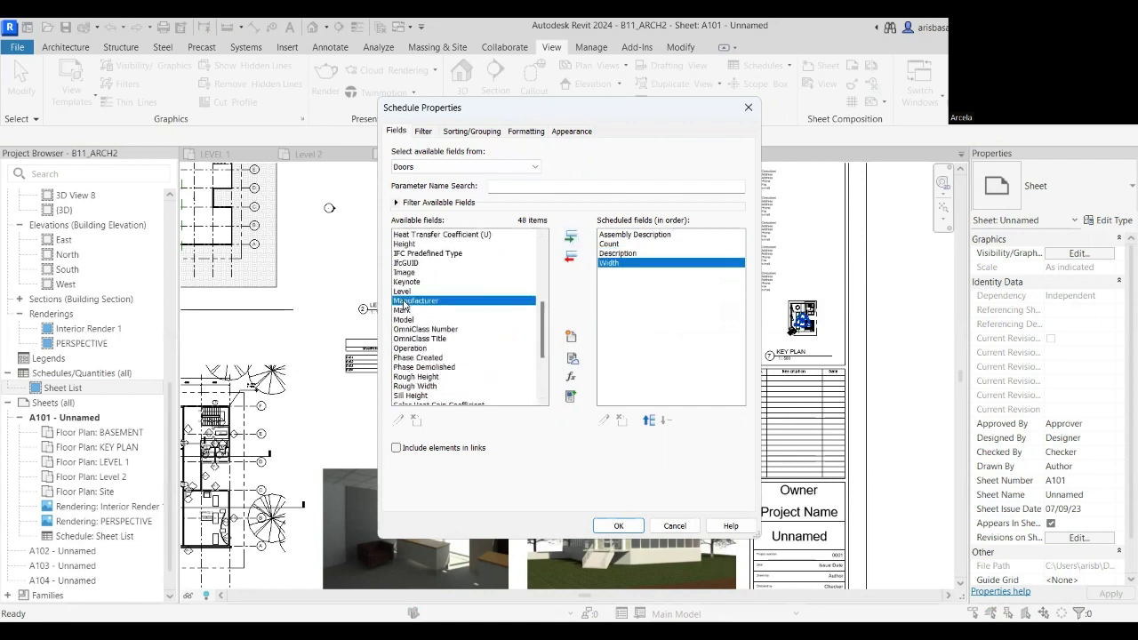
ctrl+click(414, 235)
scroll(414, 240, up, 1)
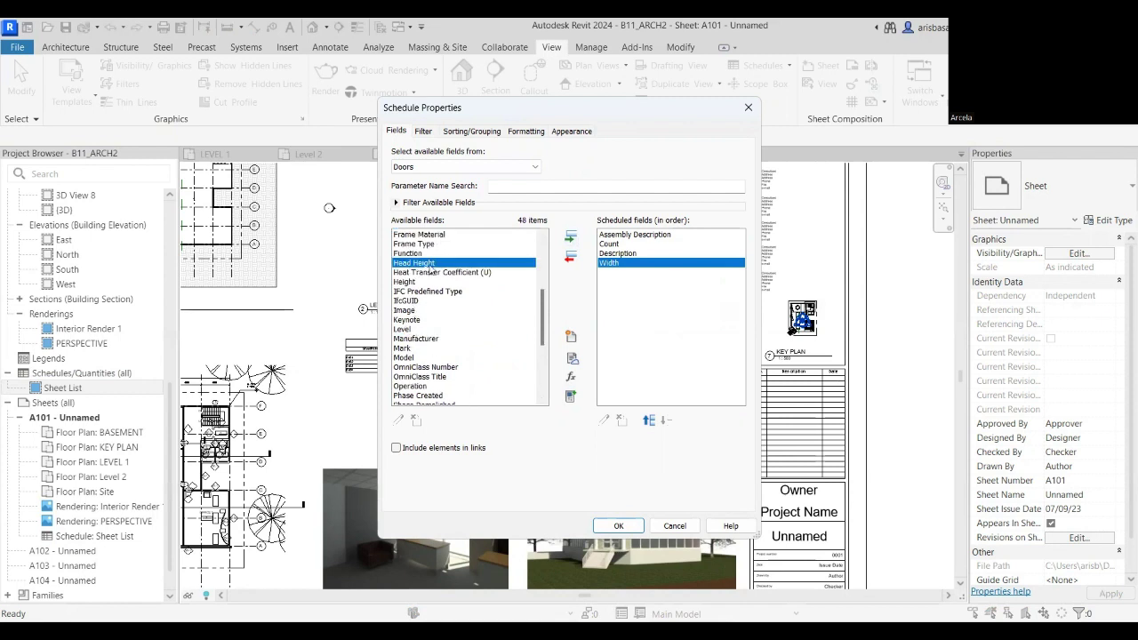
click(405, 282)
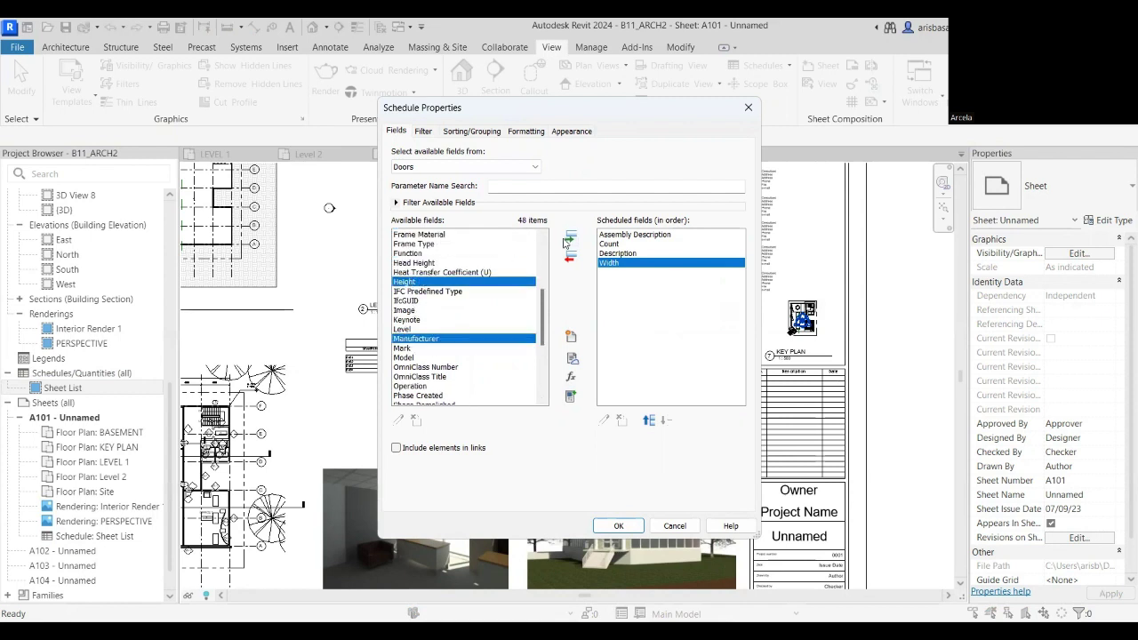
click(570, 237)
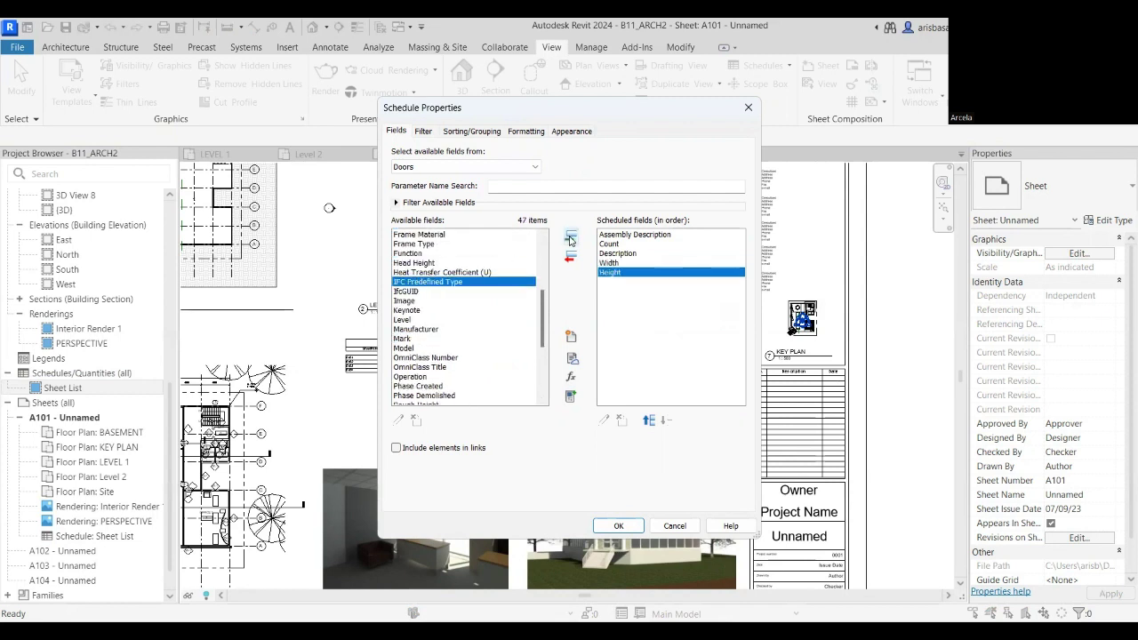
Move Description to the top and Count to the end, then apply the fields.
click(620, 254)
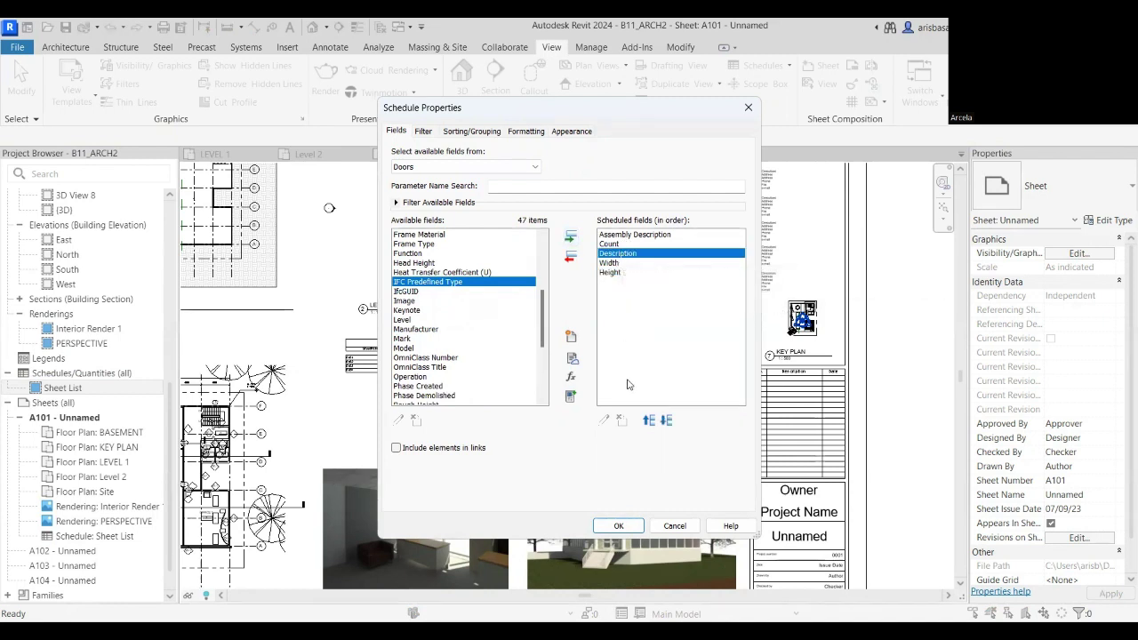
click(648, 421)
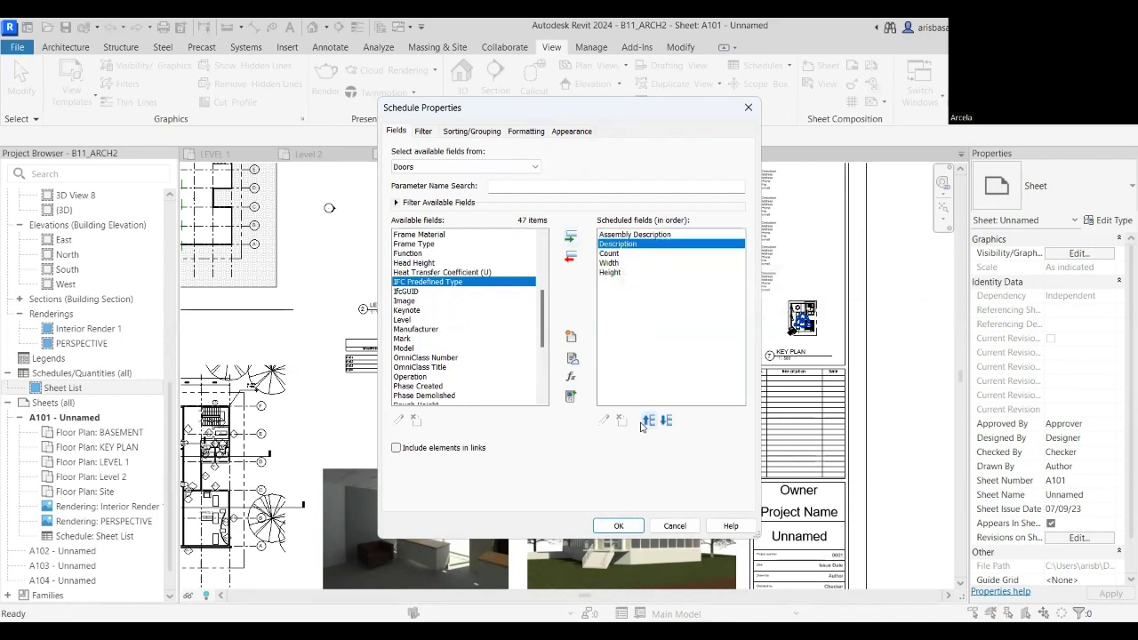
click(644, 424)
click(610, 254)
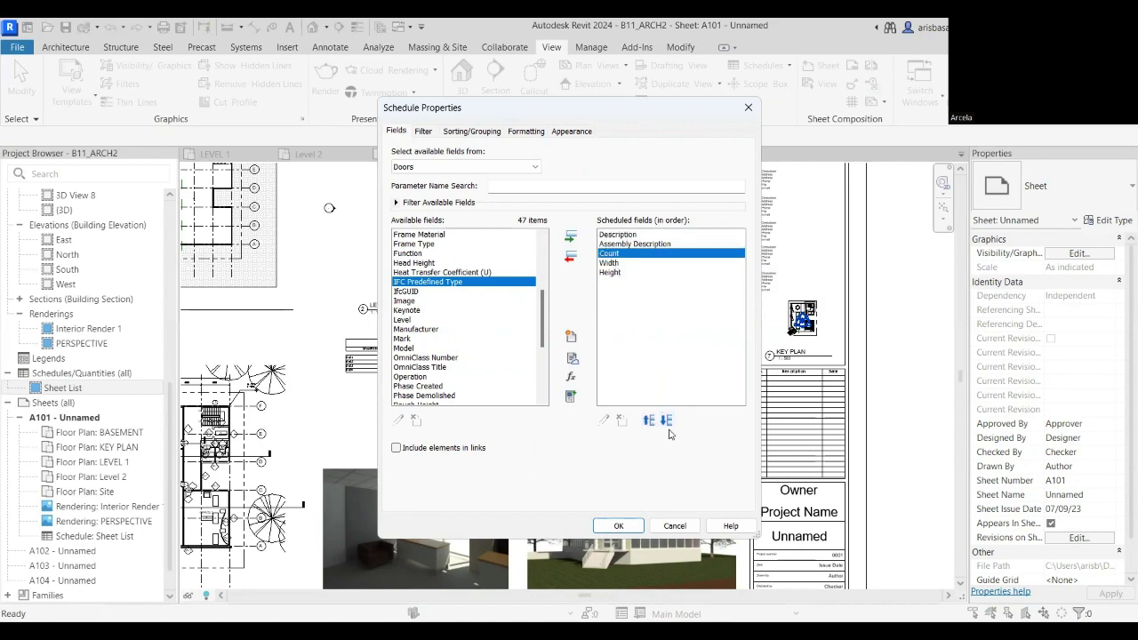
click(667, 420)
click(667, 421)
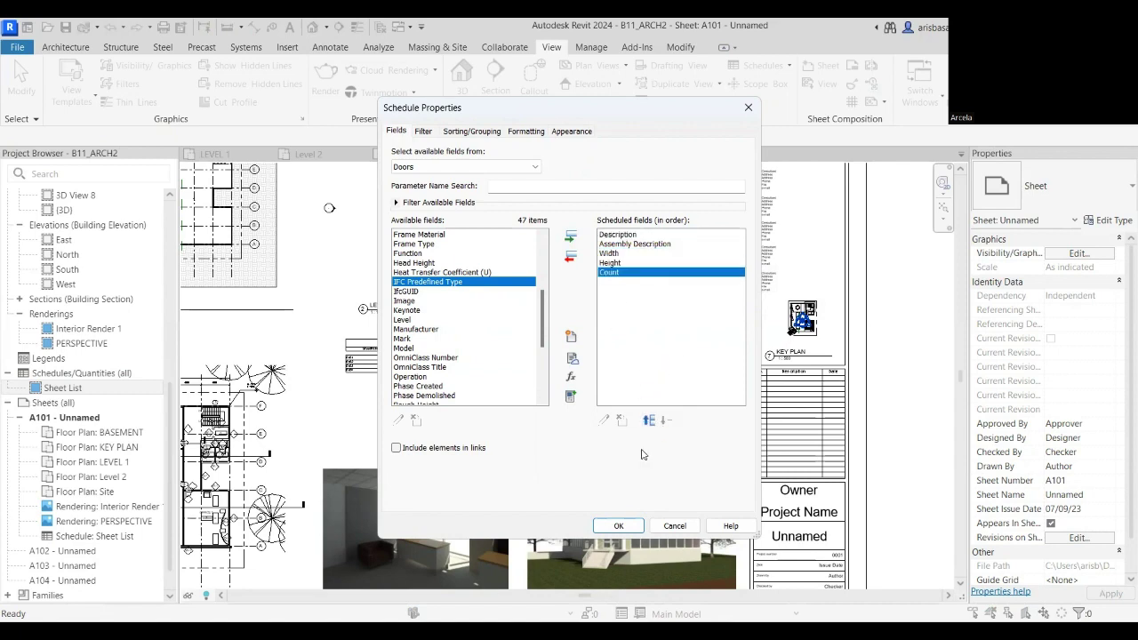
click(619, 526)
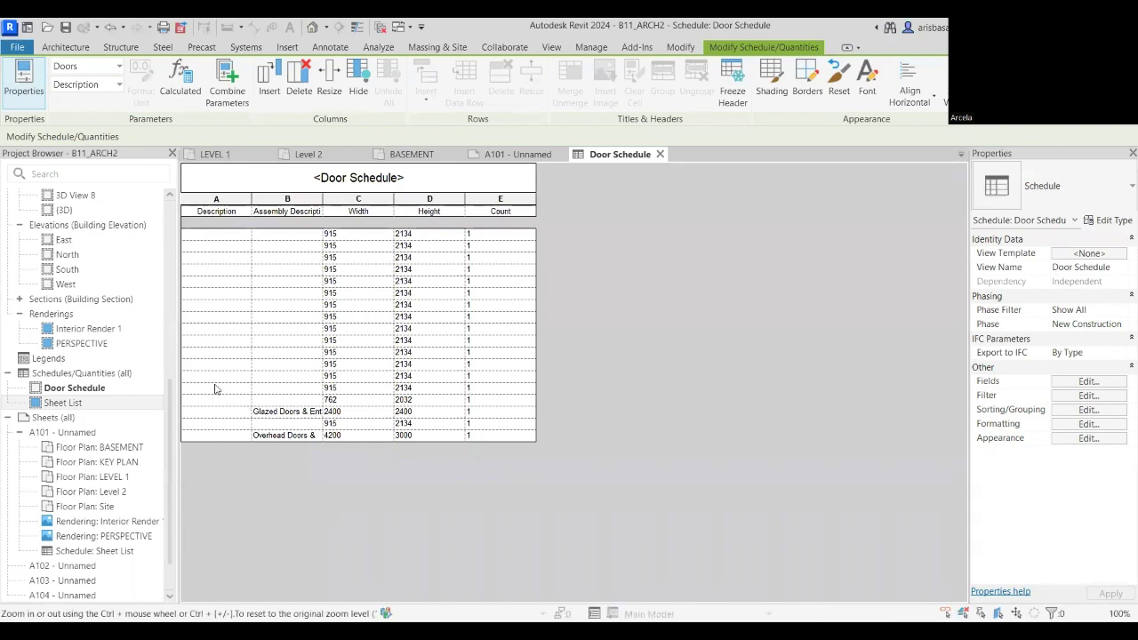
Hide the schedule's Description column and shift the Sheet List right on sheet A101.
click(230, 204)
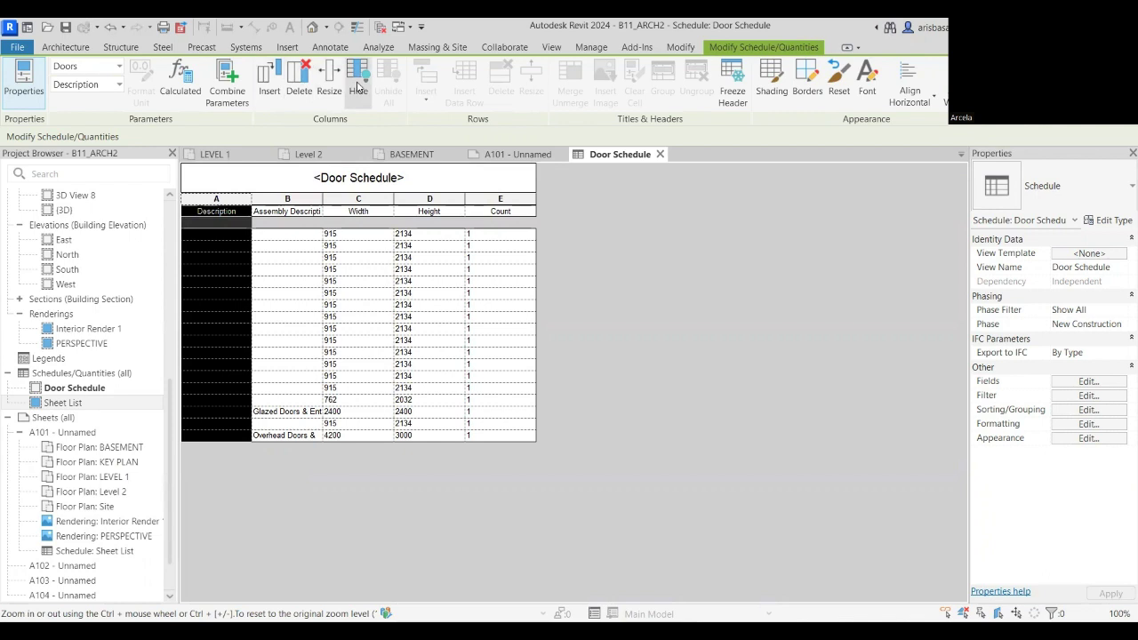
click(358, 86)
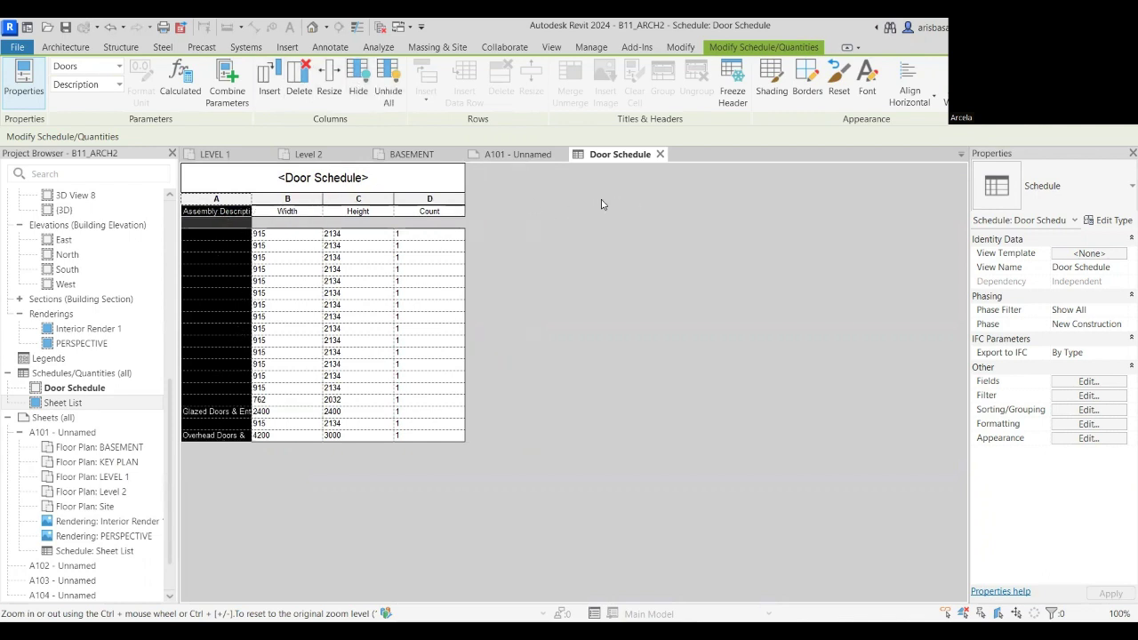
click(507, 154)
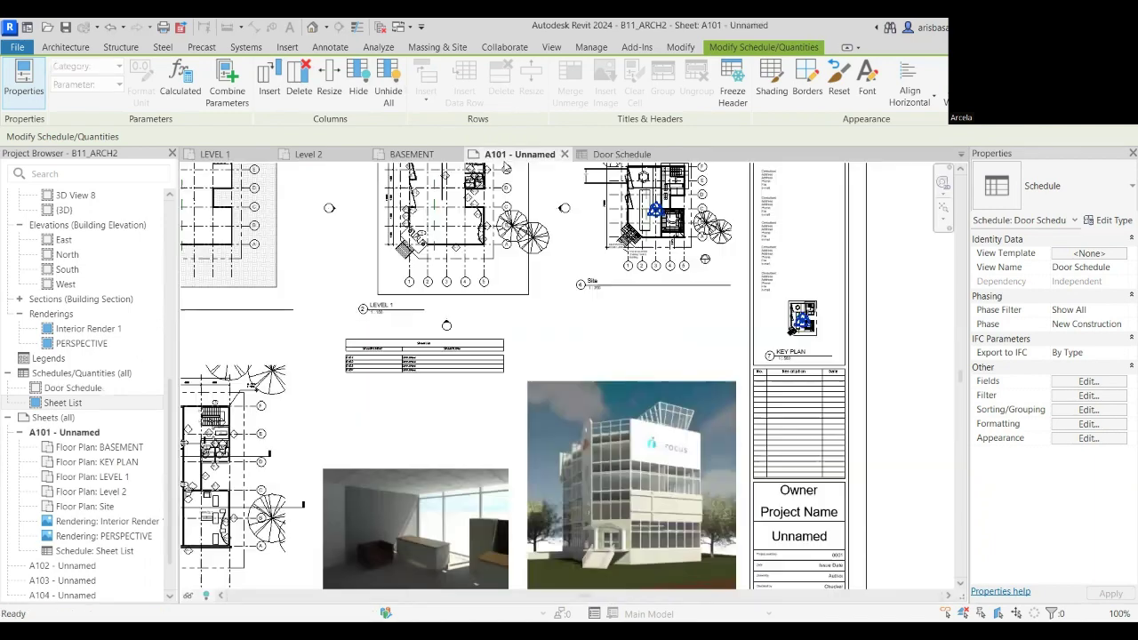
click(459, 352)
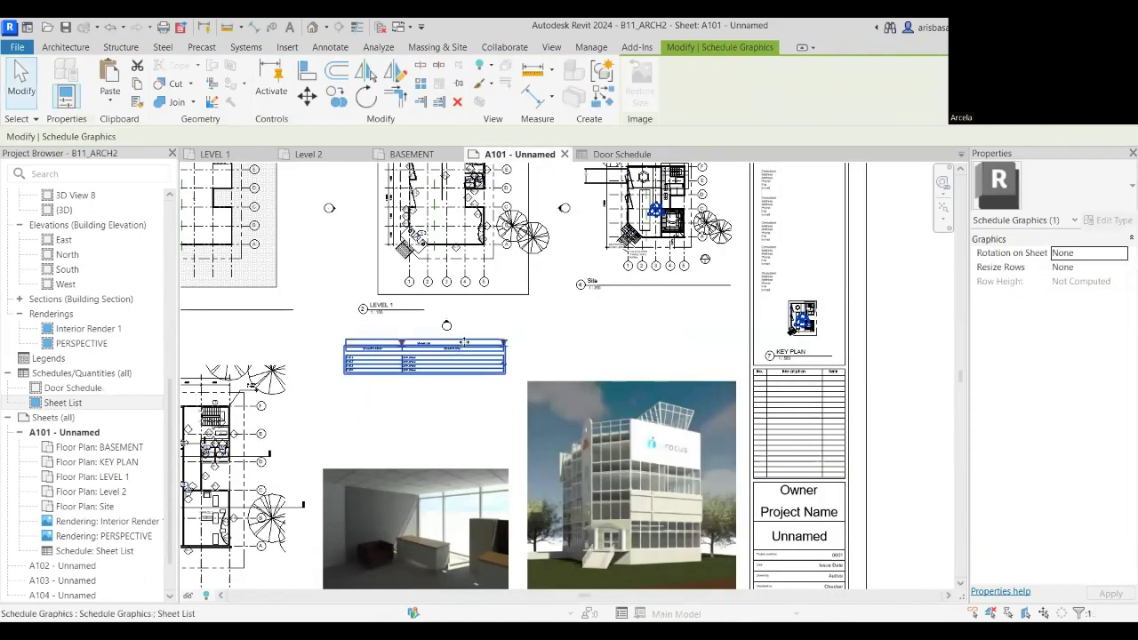
drag(463, 341, 681, 331)
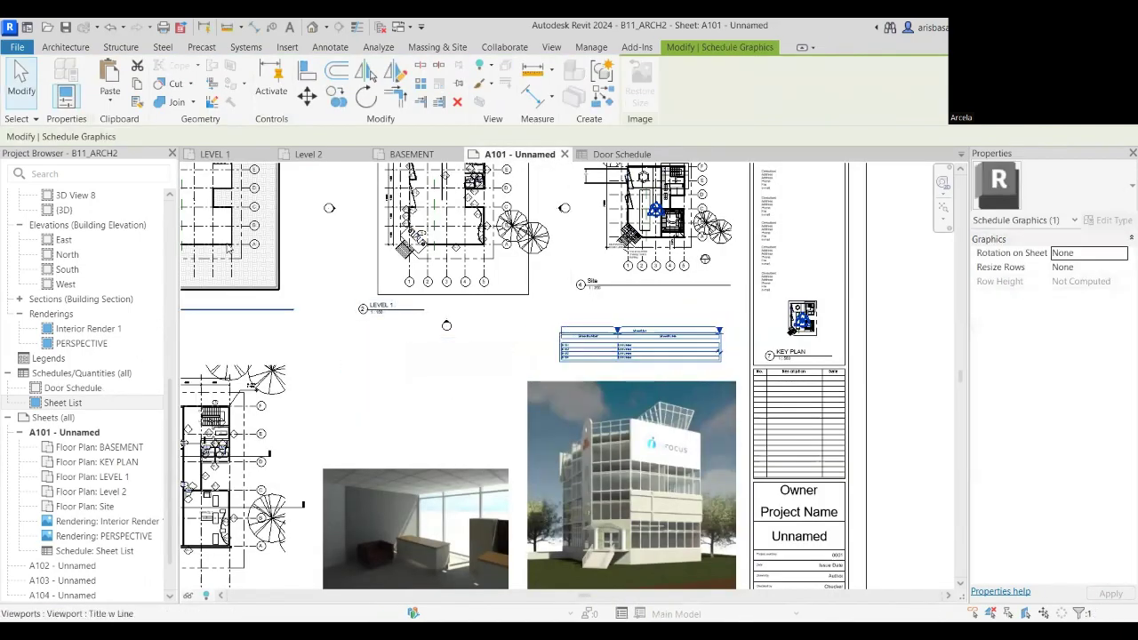
Place the Door Schedule below LEVEL 1 on A101 and adjust its Count, Height and Width columns.
click(63, 389)
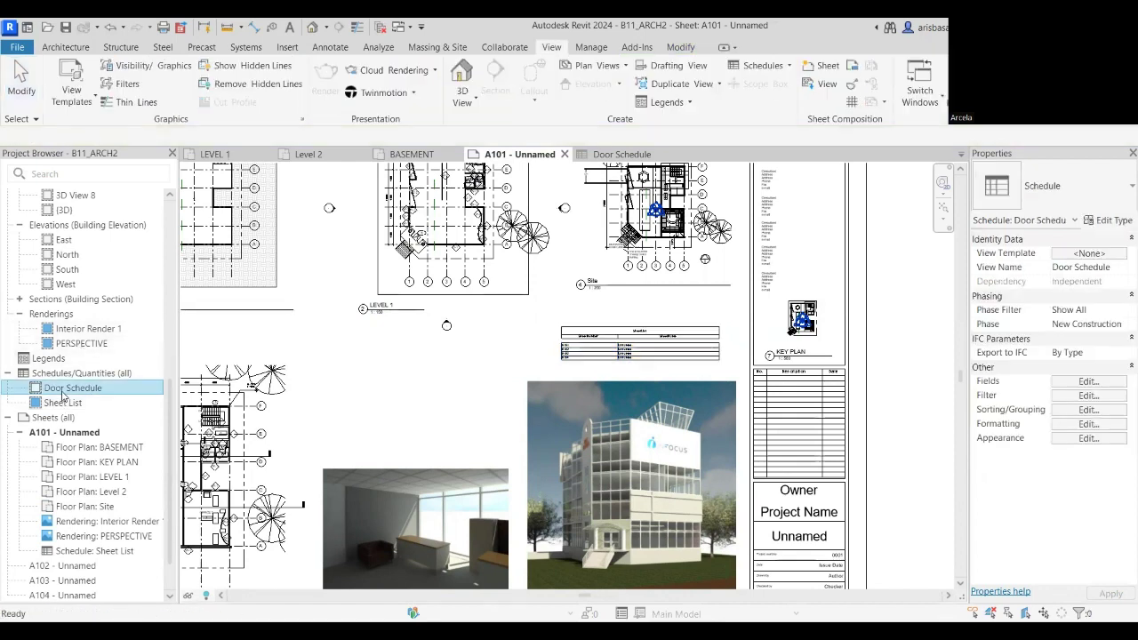
drag(377, 418, 380, 409)
click(382, 404)
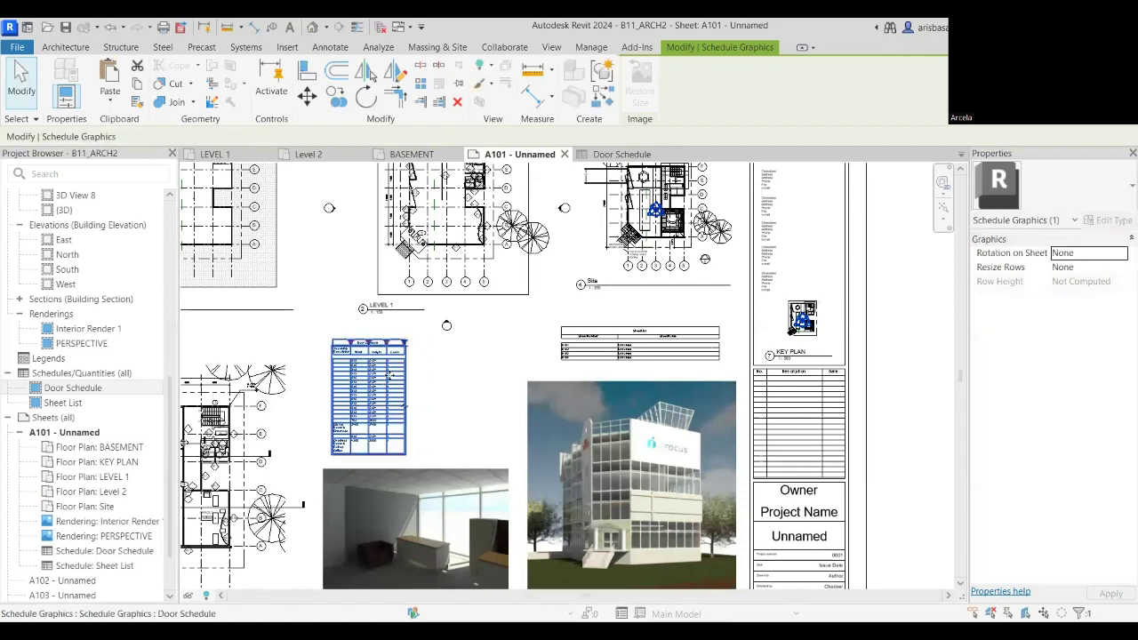
scroll(390, 375, up, 3)
drag(422, 322, 582, 328)
drag(387, 317, 500, 329)
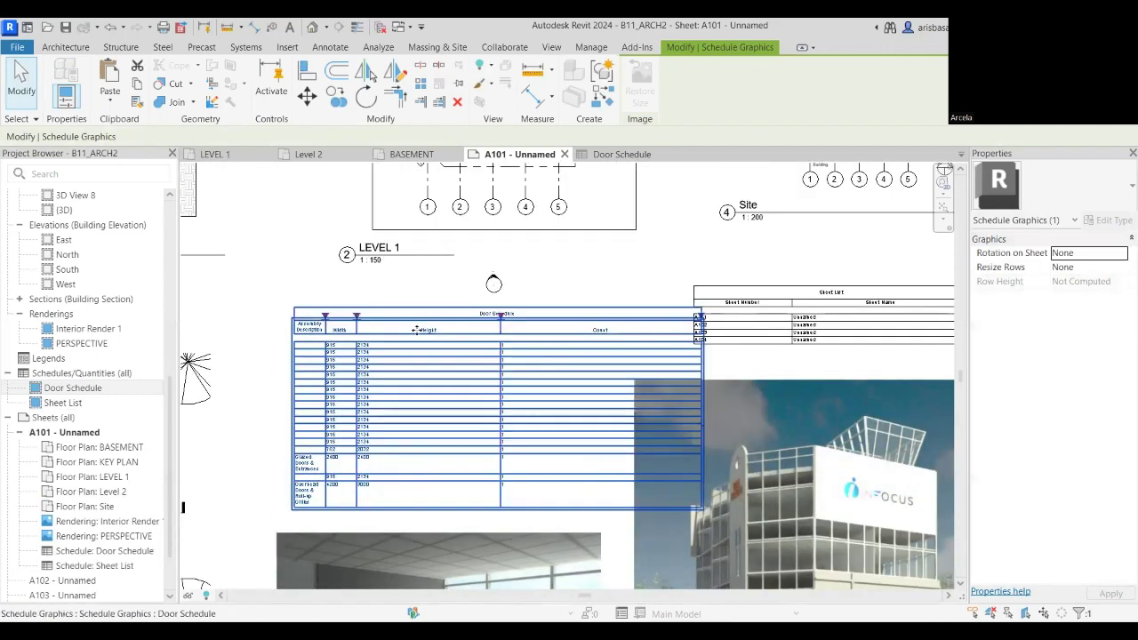
drag(700, 318, 592, 320)
drag(351, 327, 396, 328)
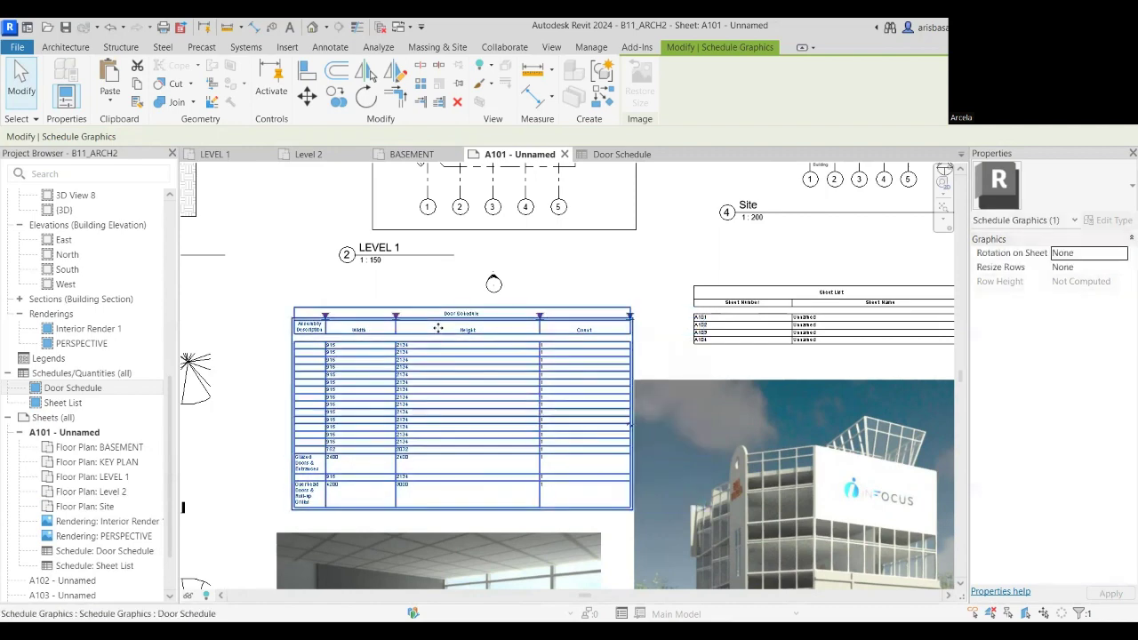
drag(576, 307, 555, 313)
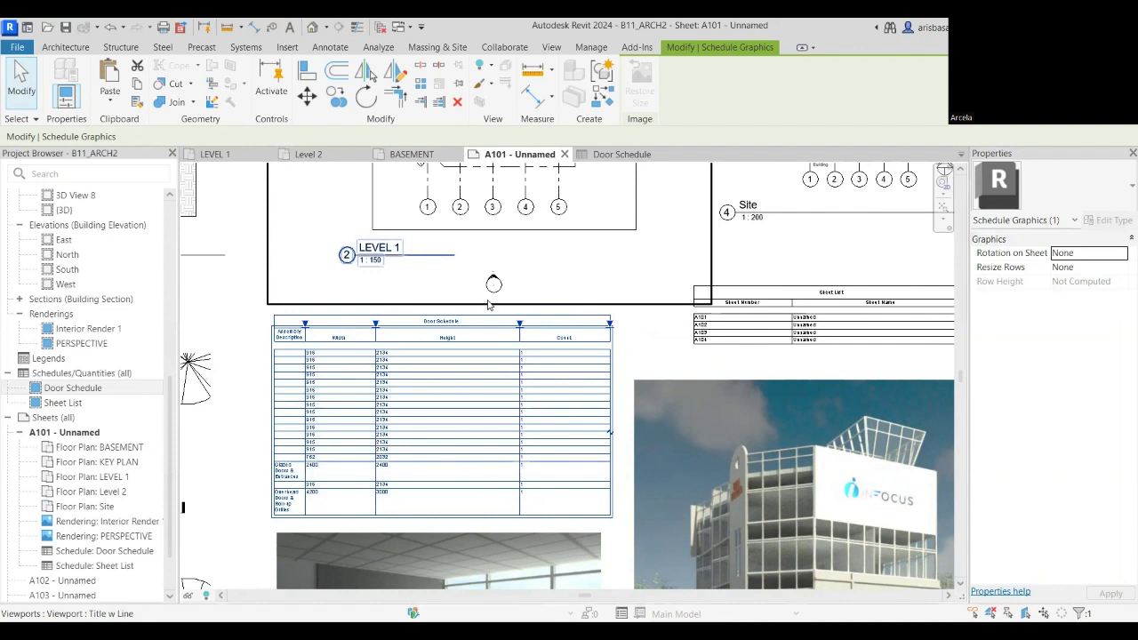
scroll(578, 287, down, 5)
Review the PDF Export settings for sheet A101 and close them without exporting.
click(756, 312)
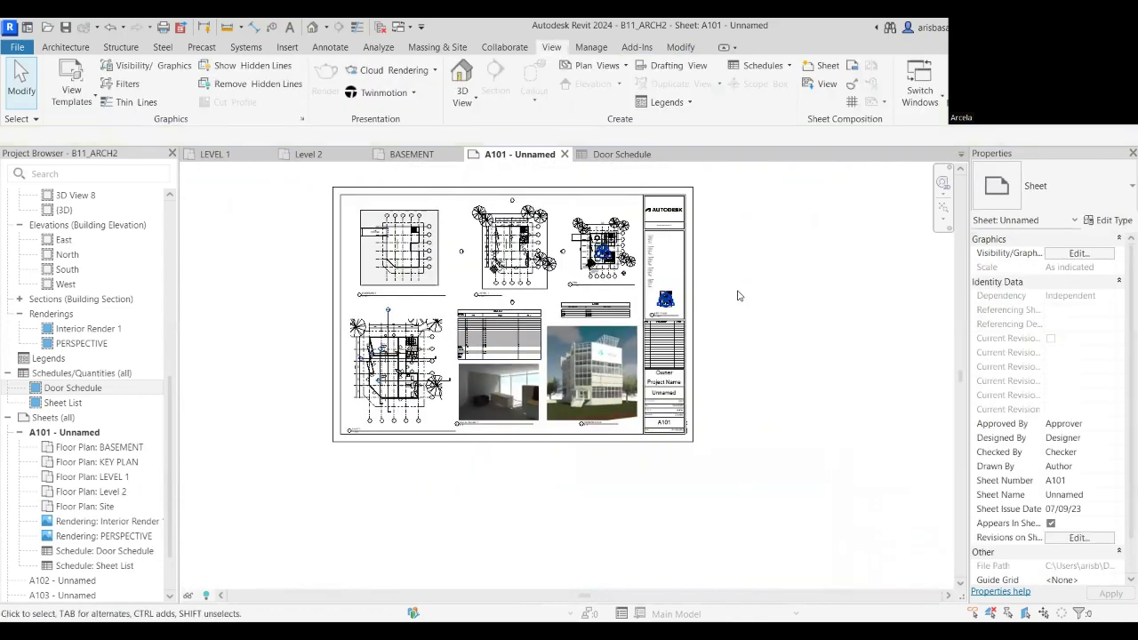
scroll(788, 380, up, 2)
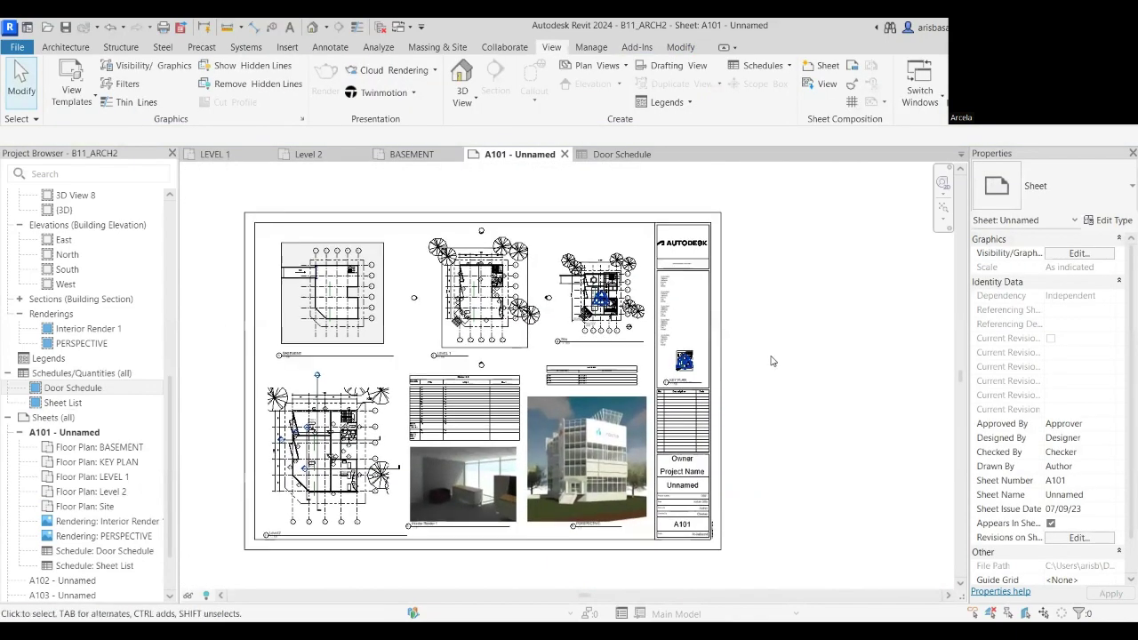
scroll(758, 356, up, 1)
middle_drag(757, 362, 812, 361)
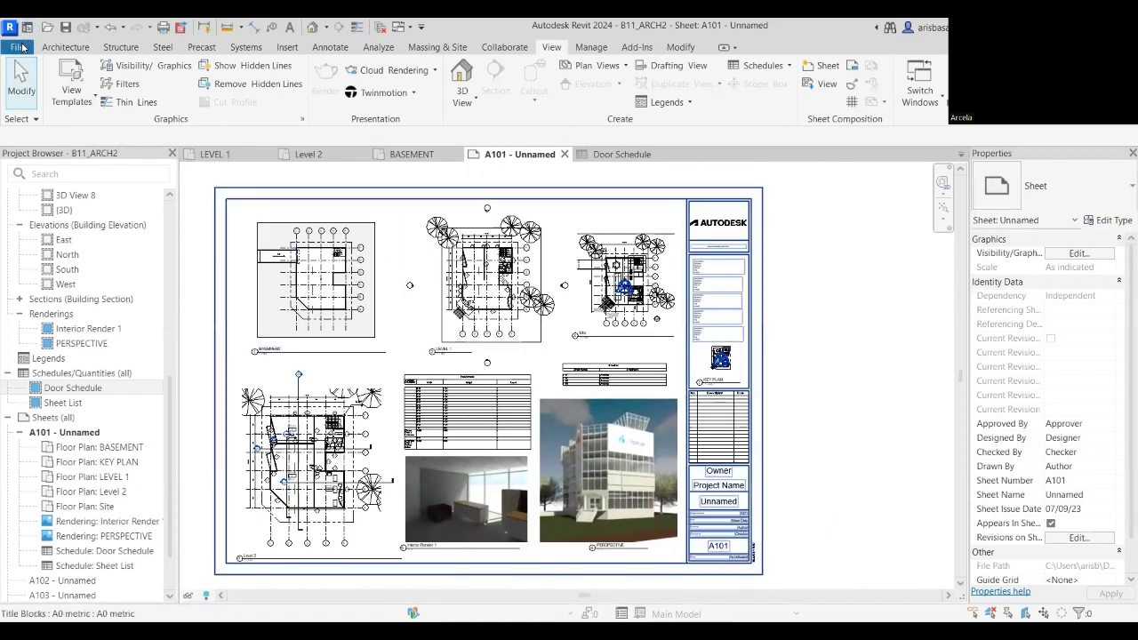
click(25, 47)
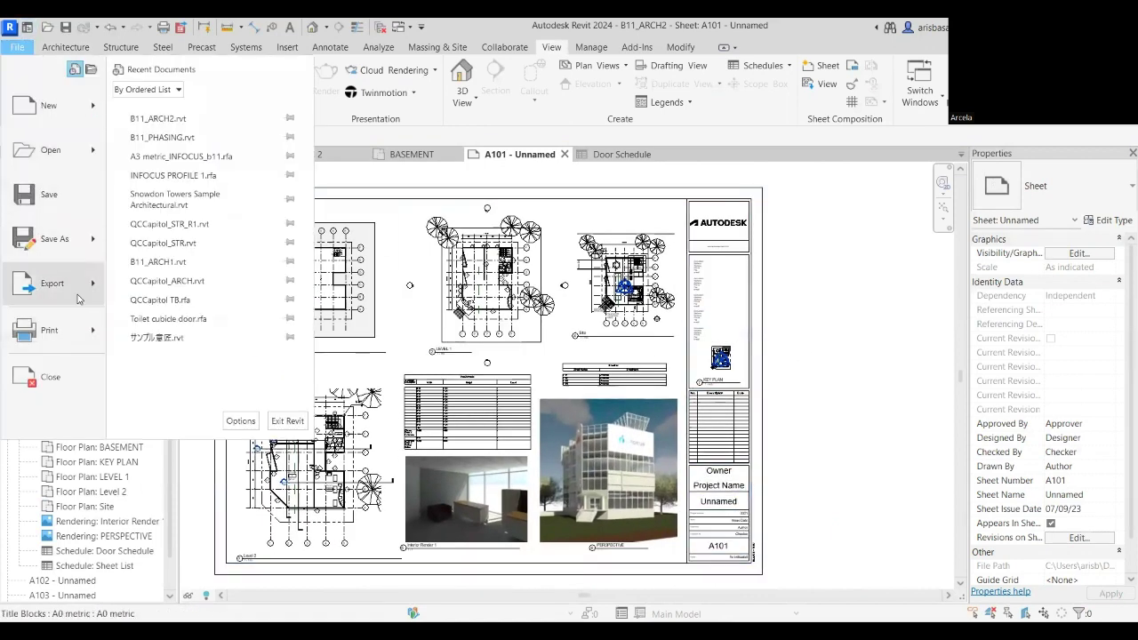
mouse_move(80, 299)
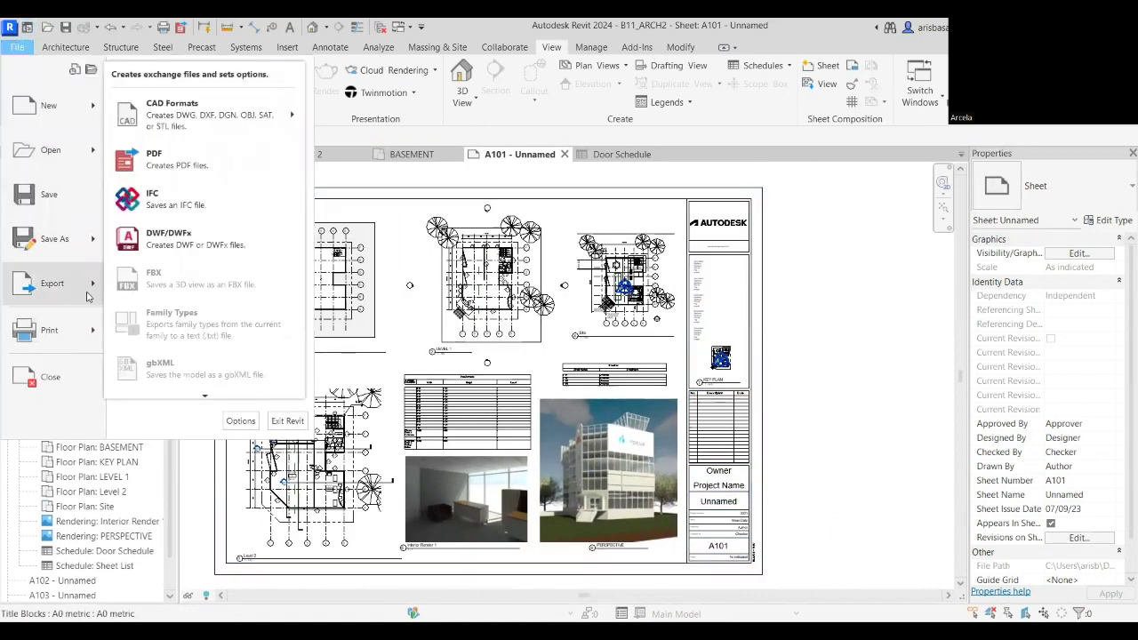
click(179, 164)
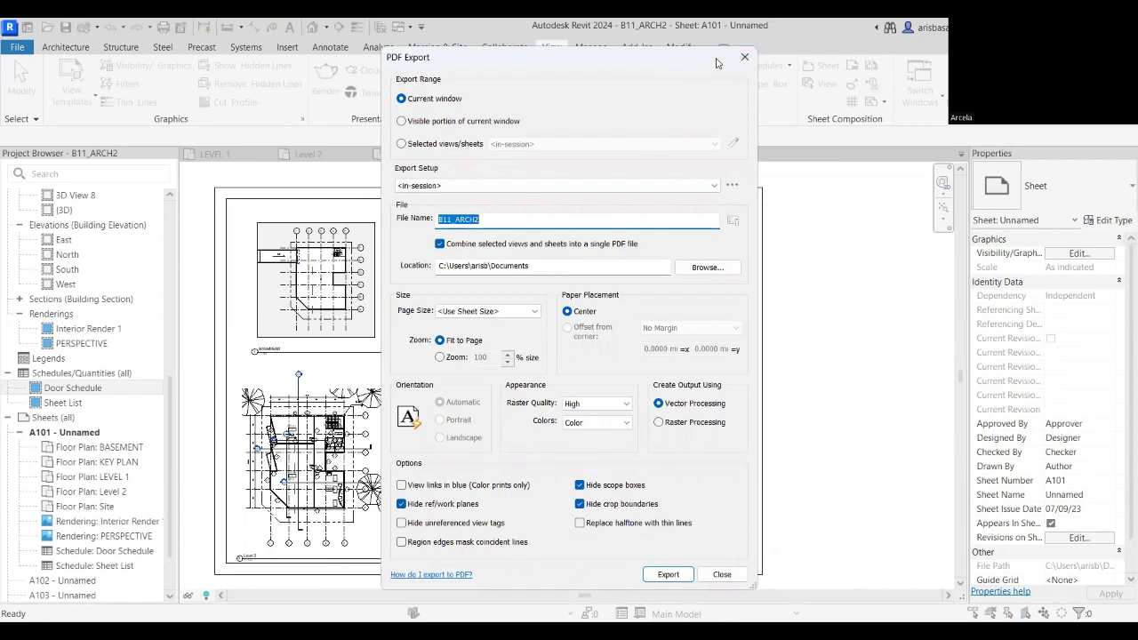
click(746, 60)
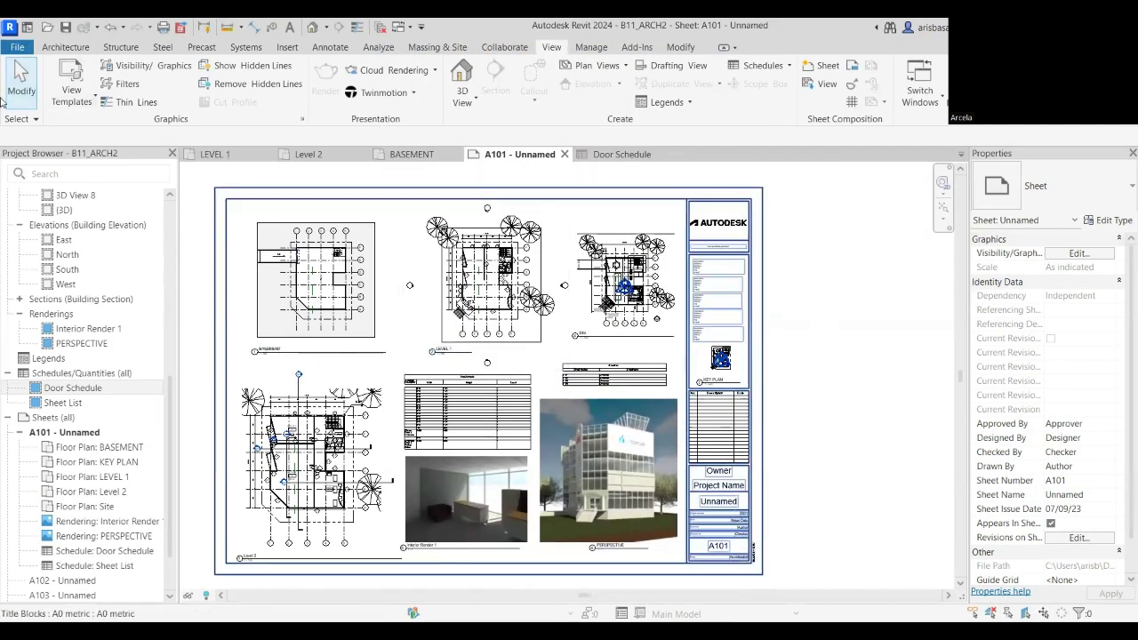
Start a DWG export of the sheet and browse to Documents\INFOCUS 2023.
click(17, 47)
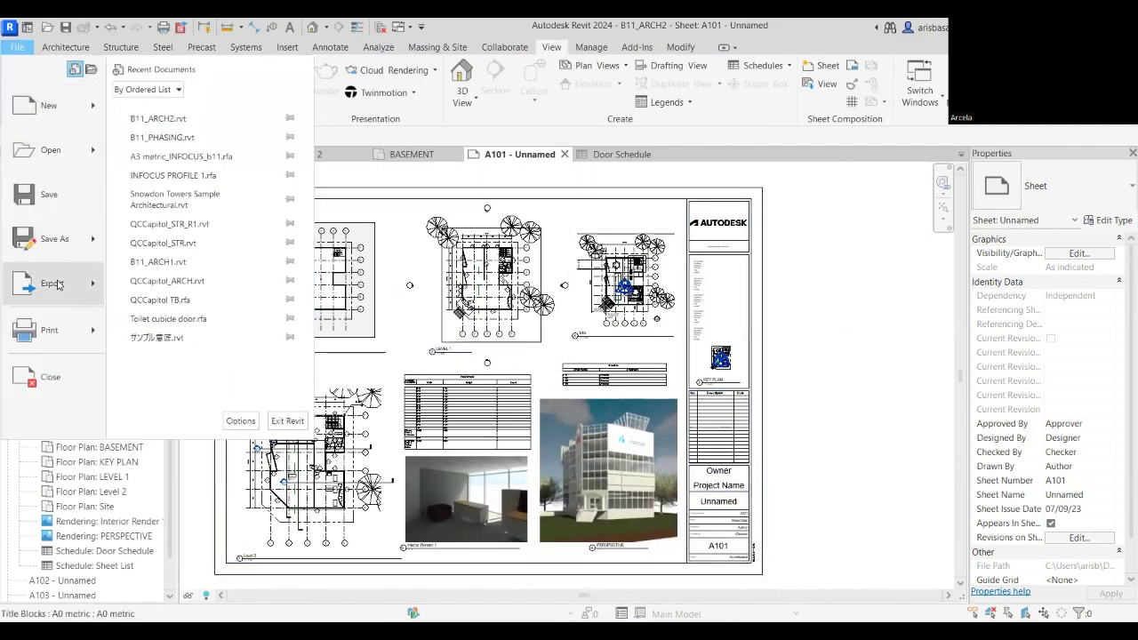
mouse_move(53, 283)
mouse_move(221, 131)
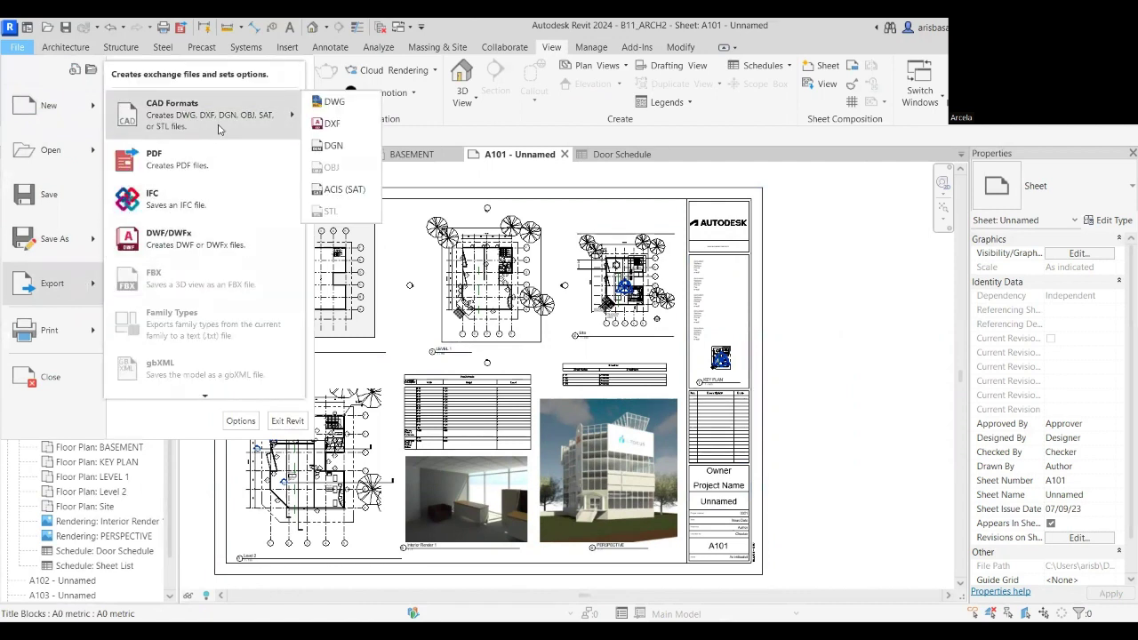
click(335, 103)
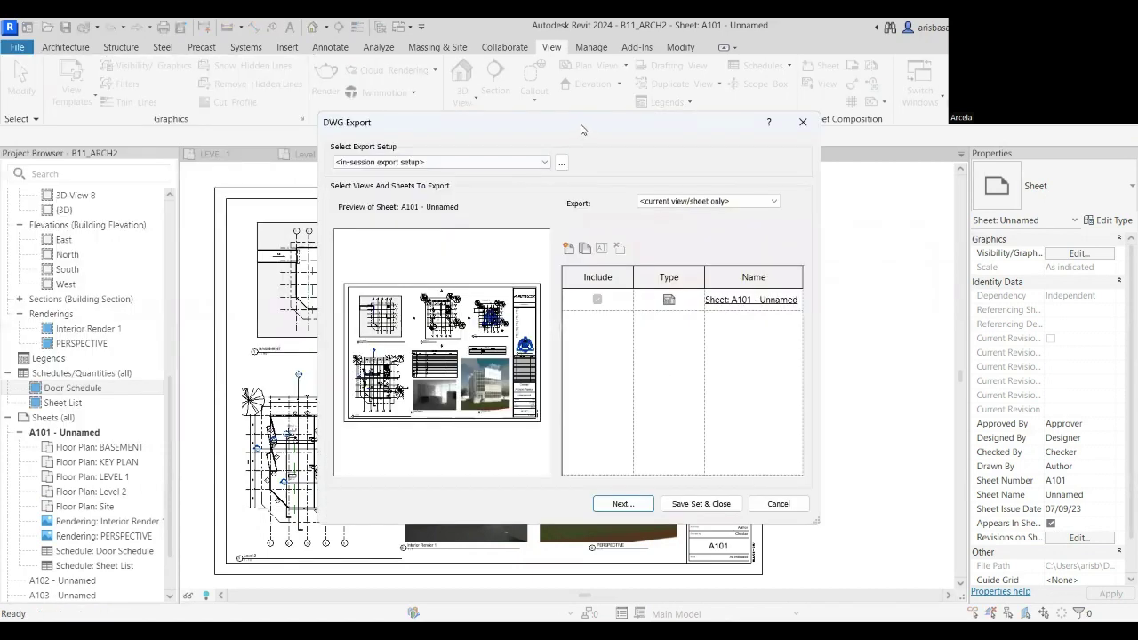
click(620, 499)
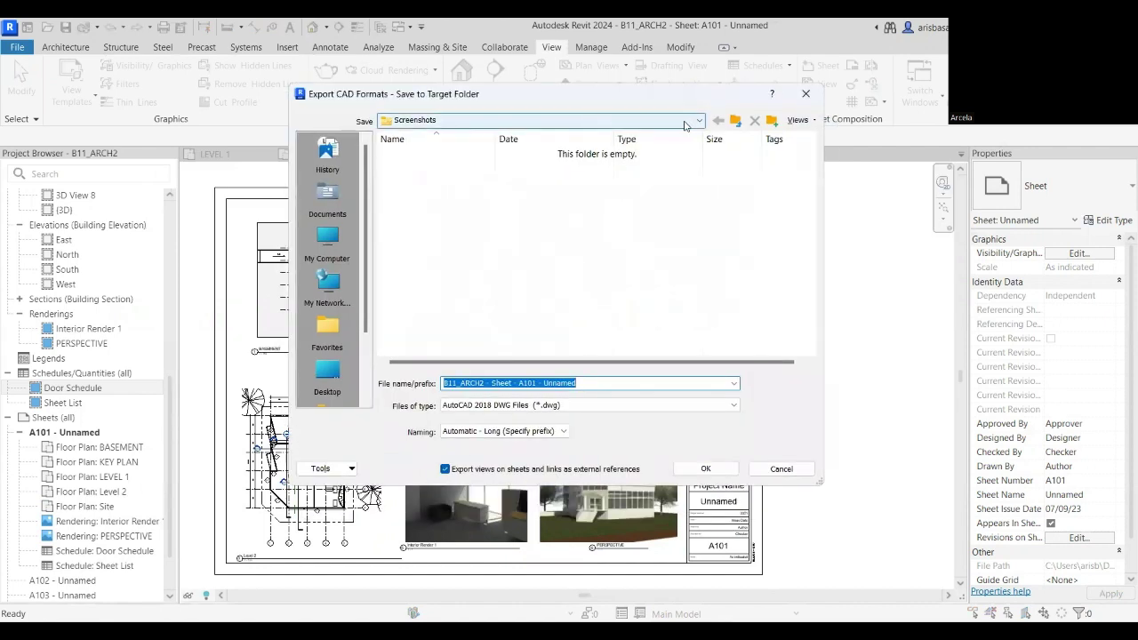
click(693, 122)
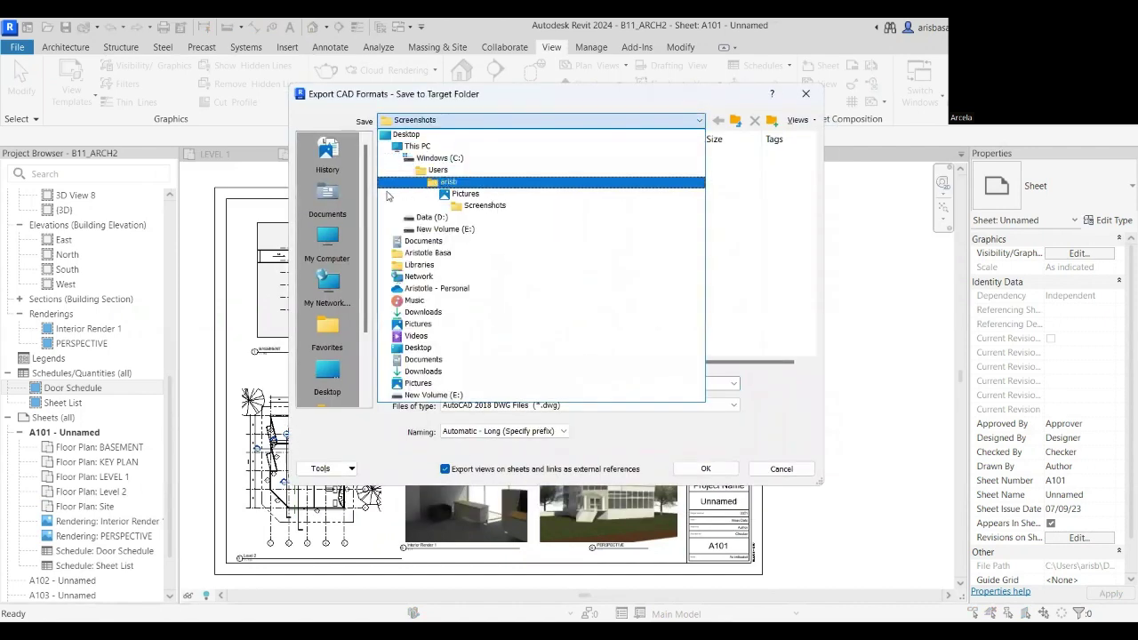
click(328, 203)
click(328, 201)
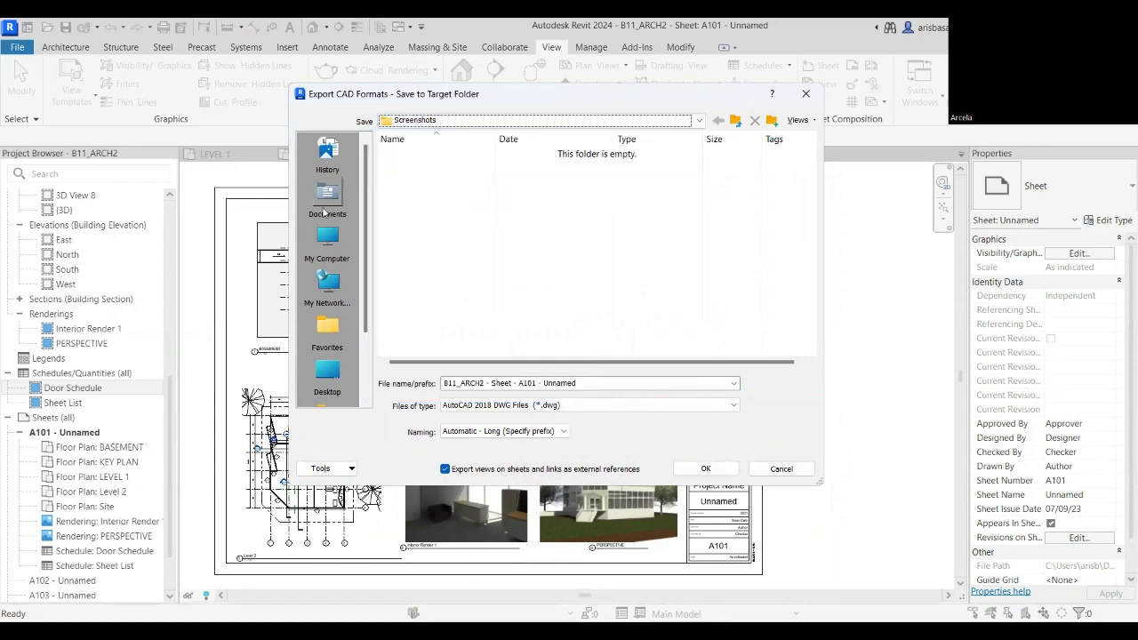
double_click(418, 182)
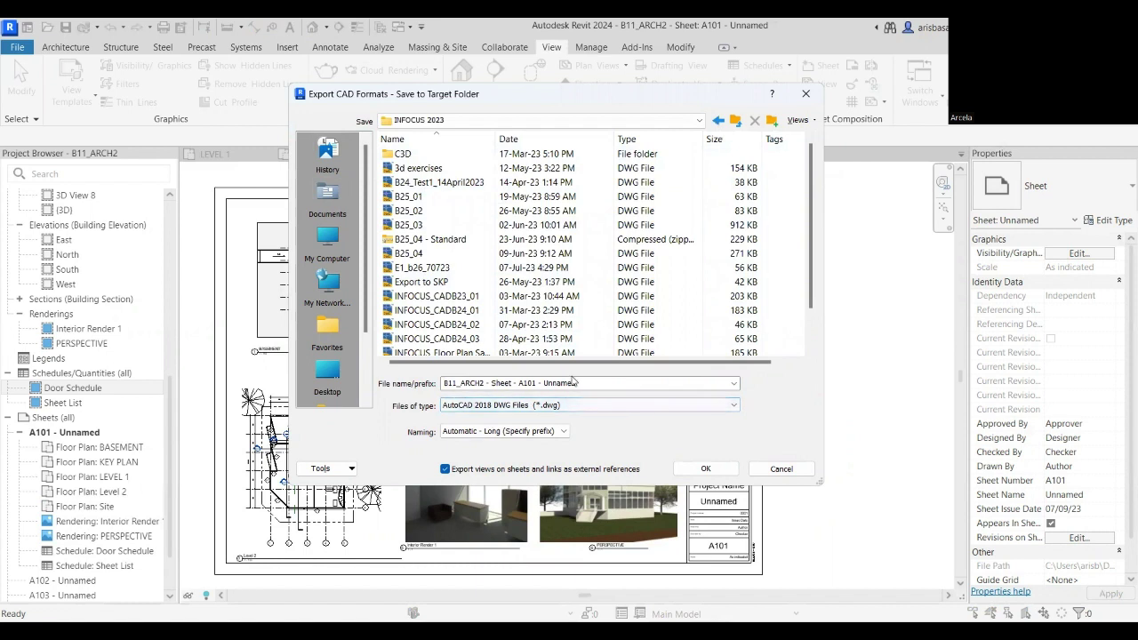
Set file naming to Manual and enter the name B11 CAD EXPORT 1.
click(560, 432)
click(486, 453)
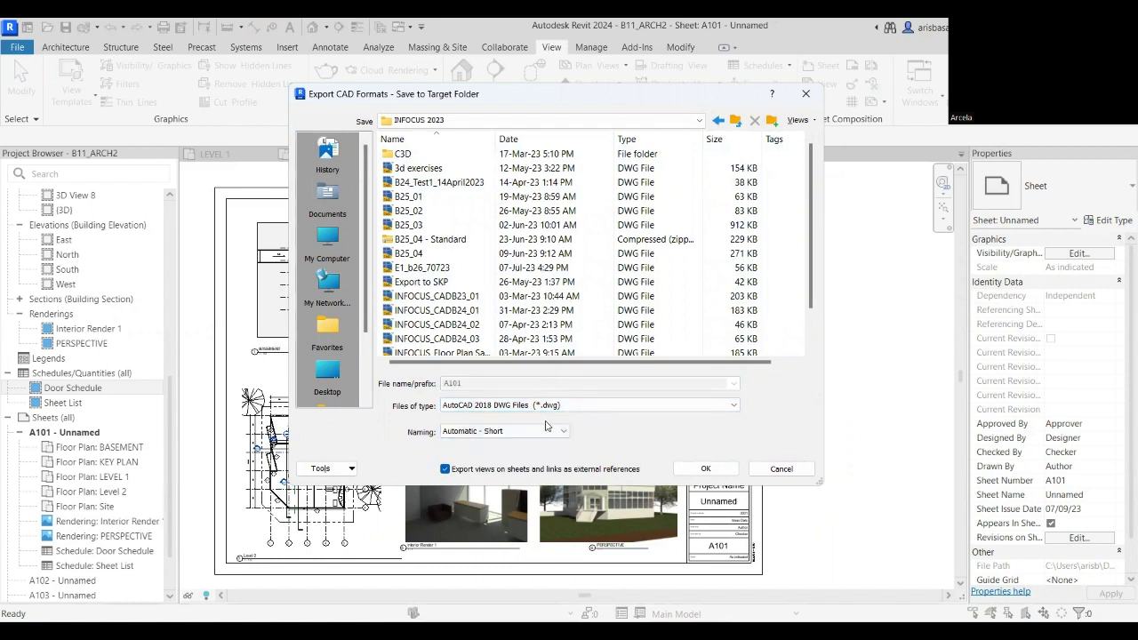
click(502, 433)
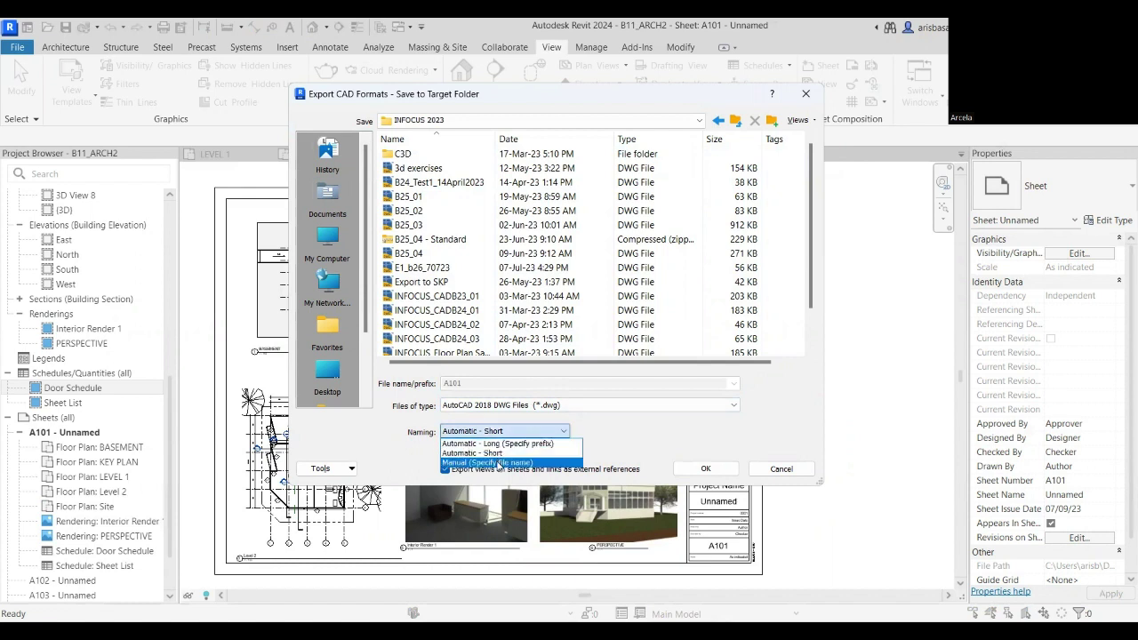
click(500, 463)
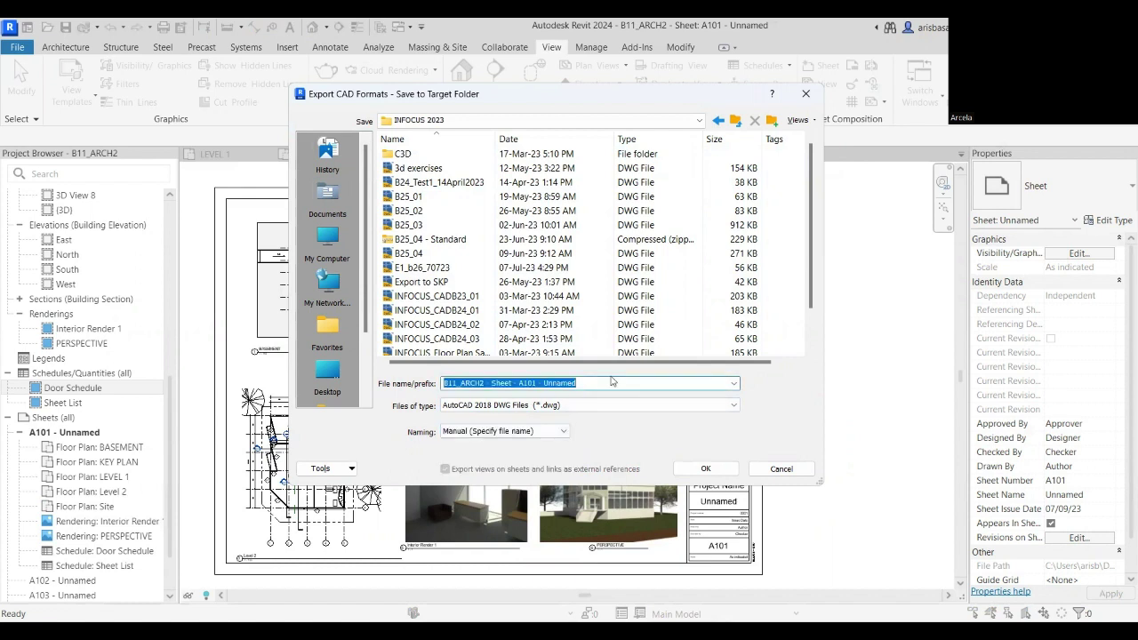
text(b1)
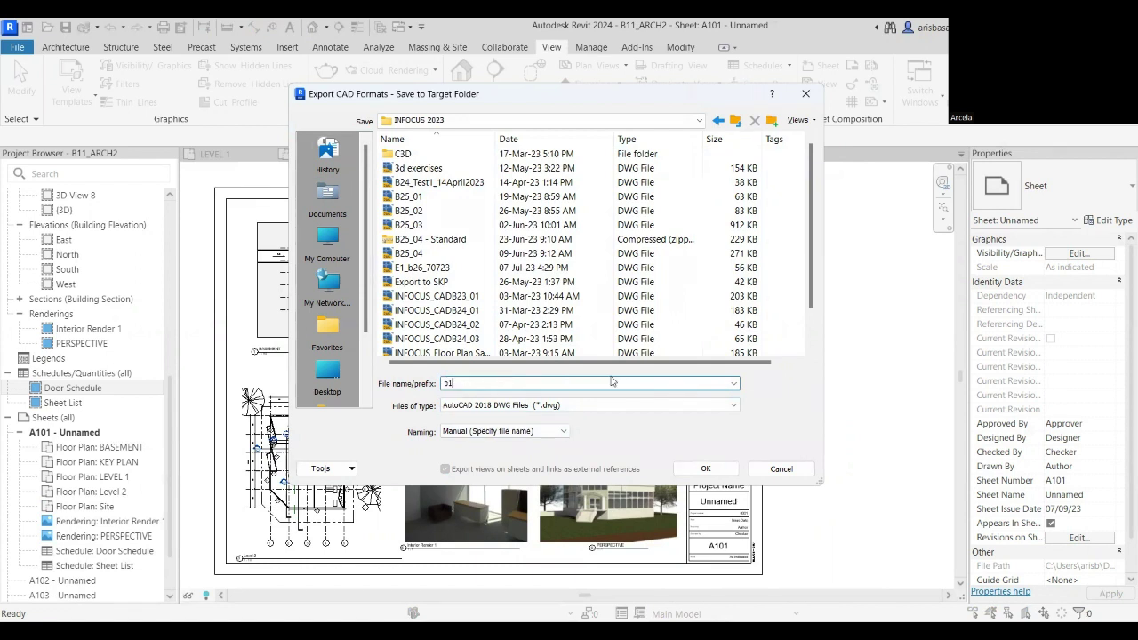
text(1 CAD EXPORT 1)
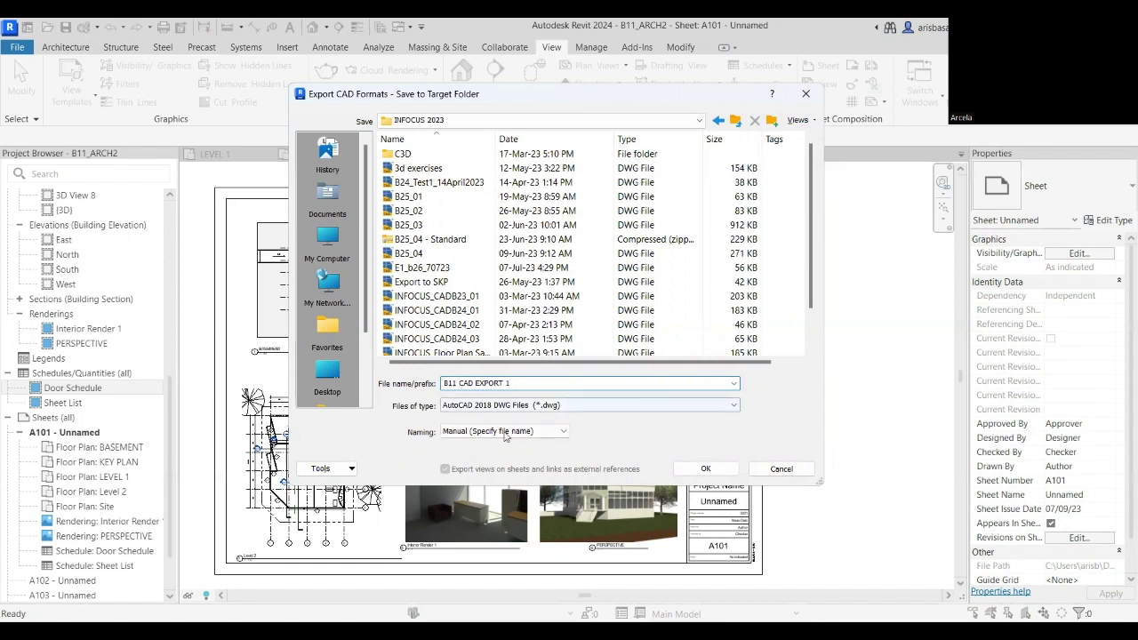
Choose AutoCAD 2018 DWG as the format and run the export.
click(649, 408)
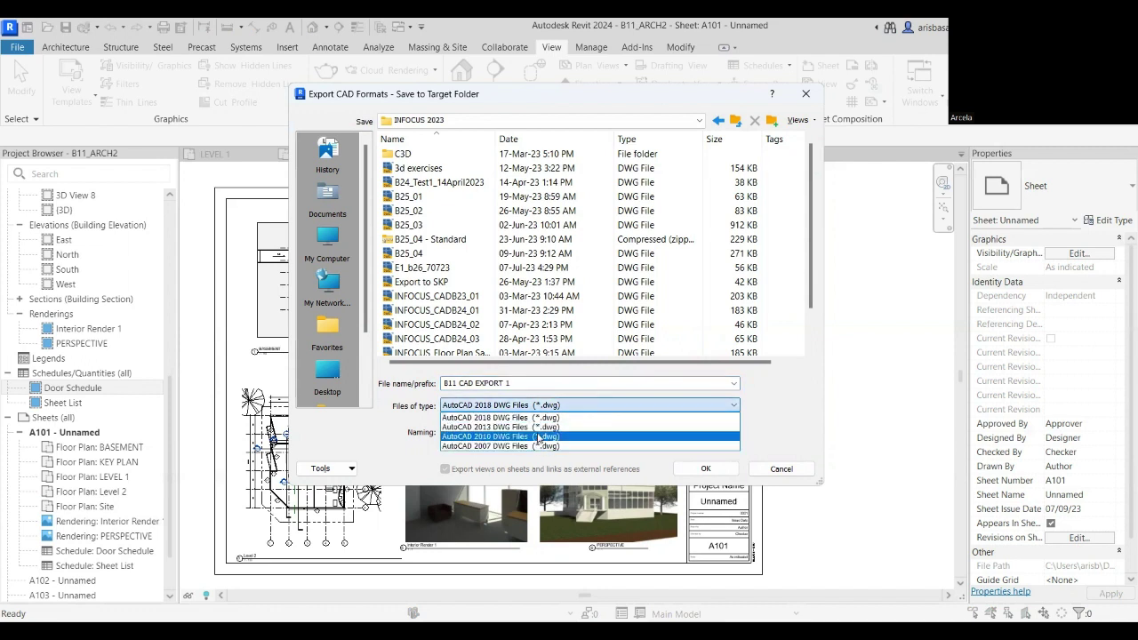
click(553, 427)
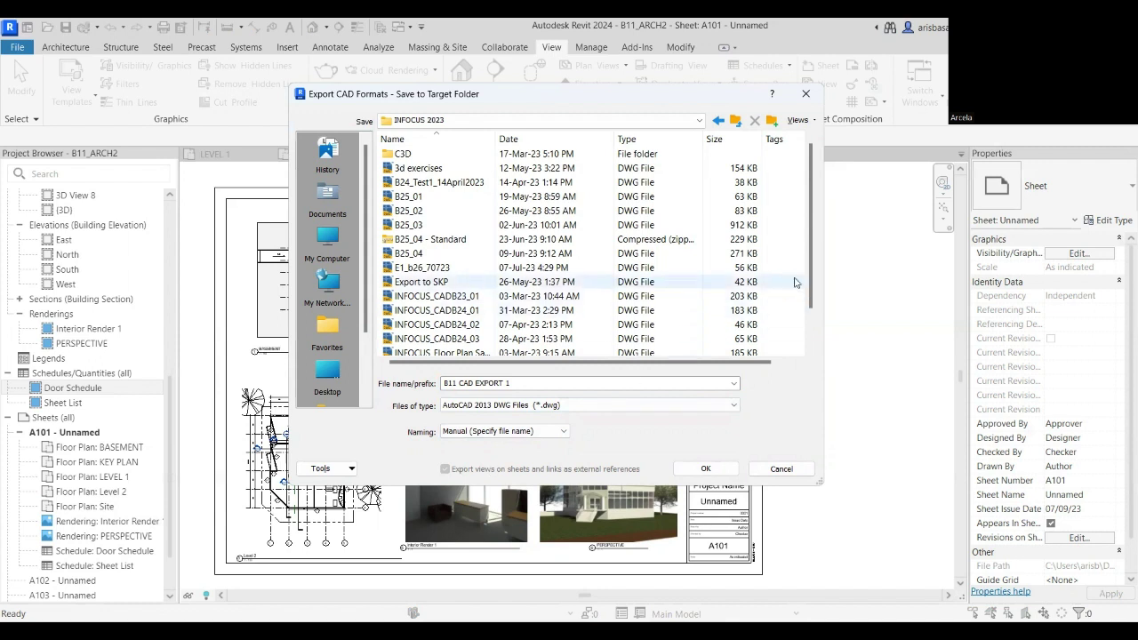
click(623, 407)
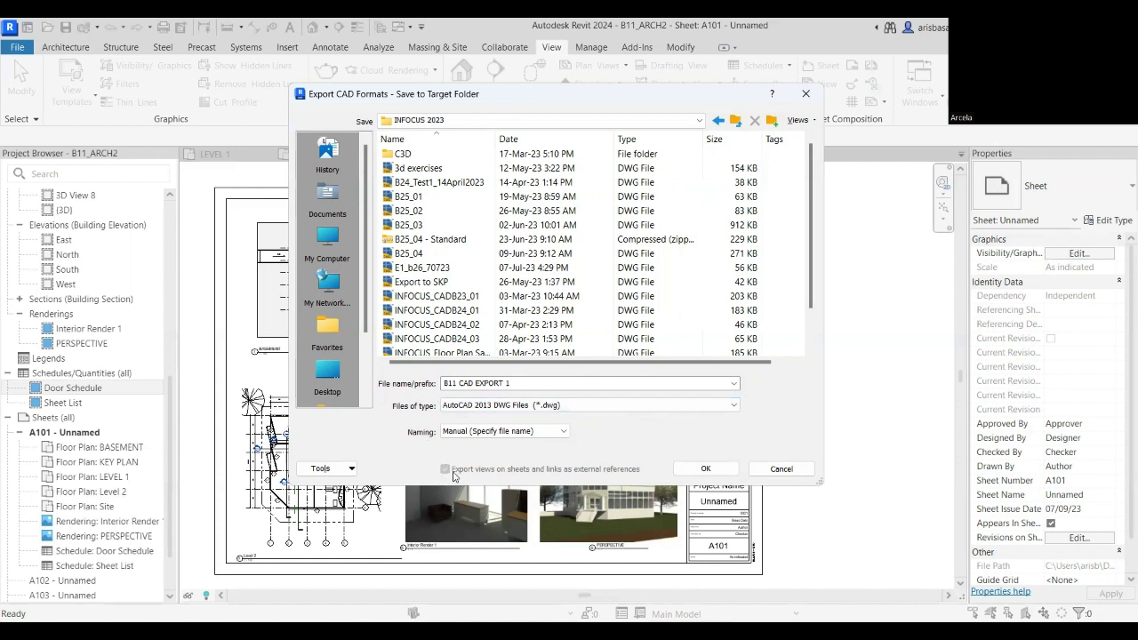
click(618, 408)
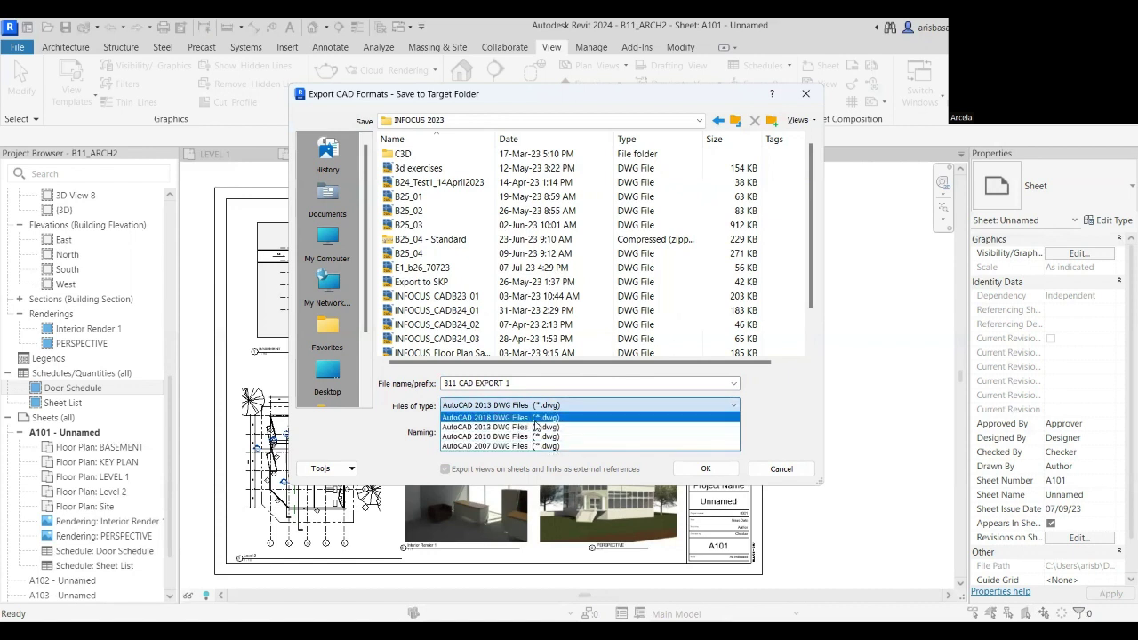
click(537, 418)
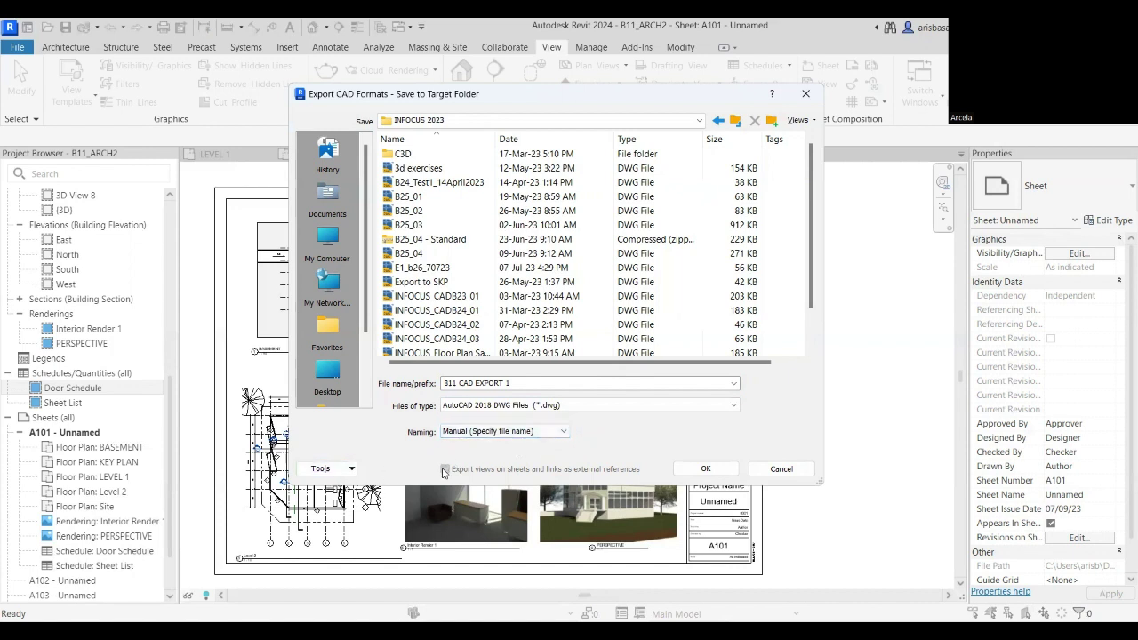
click(352, 469)
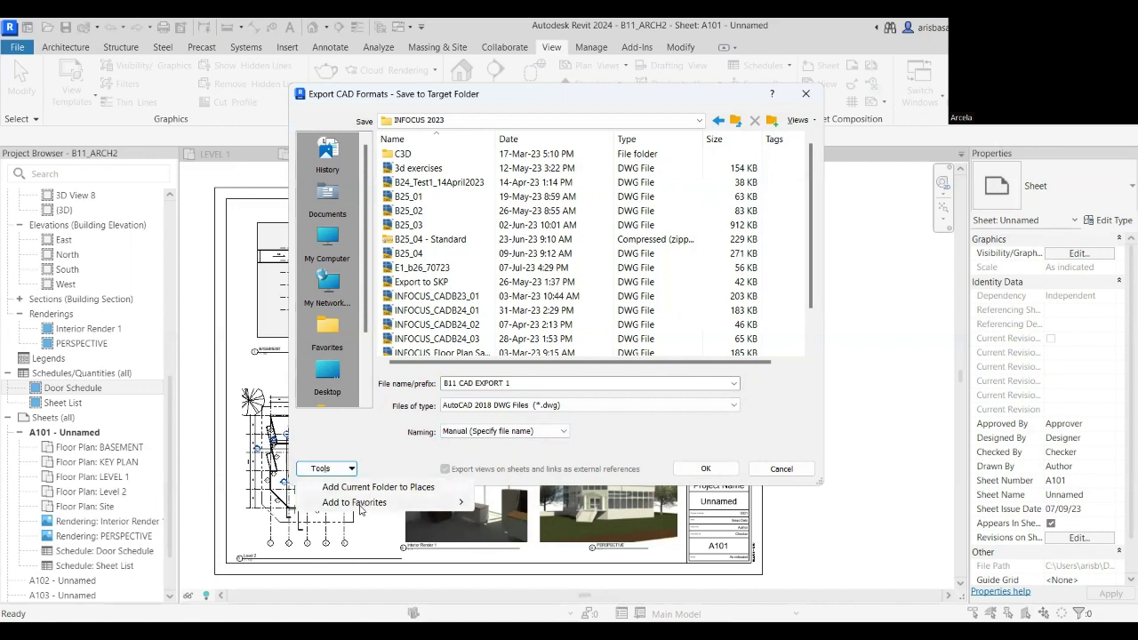
click(379, 469)
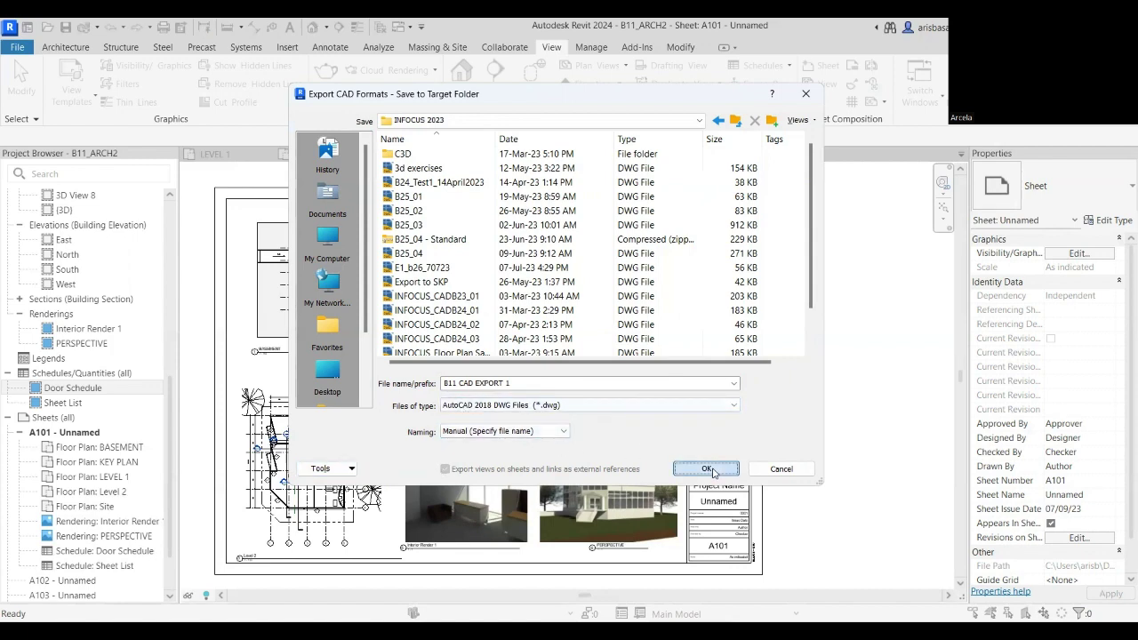
click(705, 468)
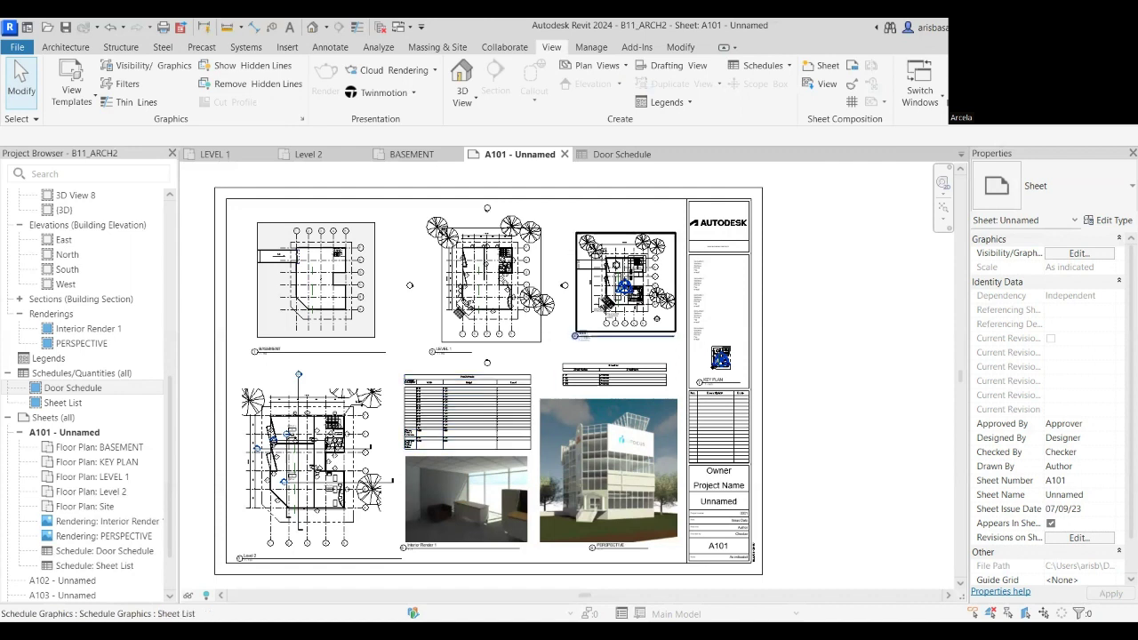
Run Transmit model(s) from the Add-Ins eTransmit panel, which asks to close open models.
click(648, 48)
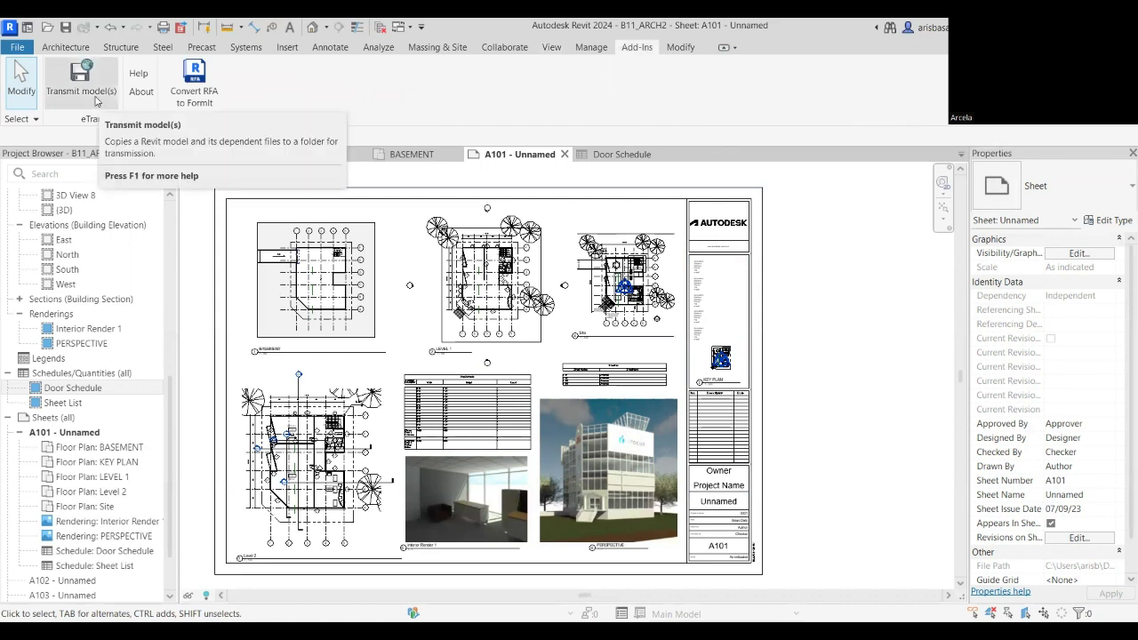
click(90, 90)
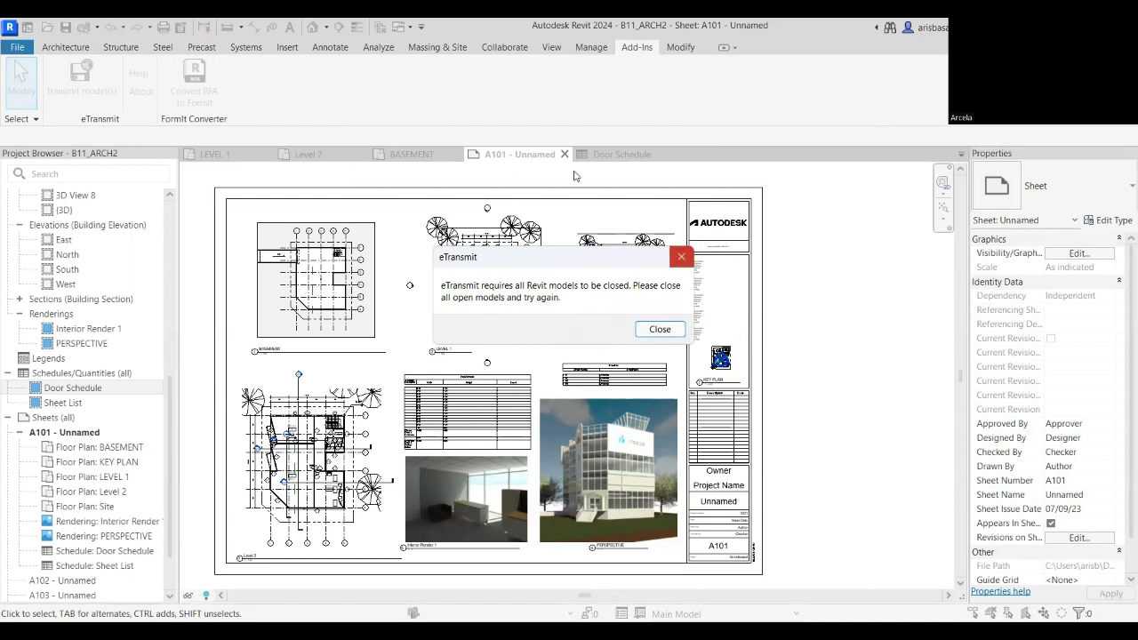
Dismiss the eTransmit warning and close the A101, BASEMENT, Level 2 and LEVEL 1 views.
key(Escape)
click(564, 154)
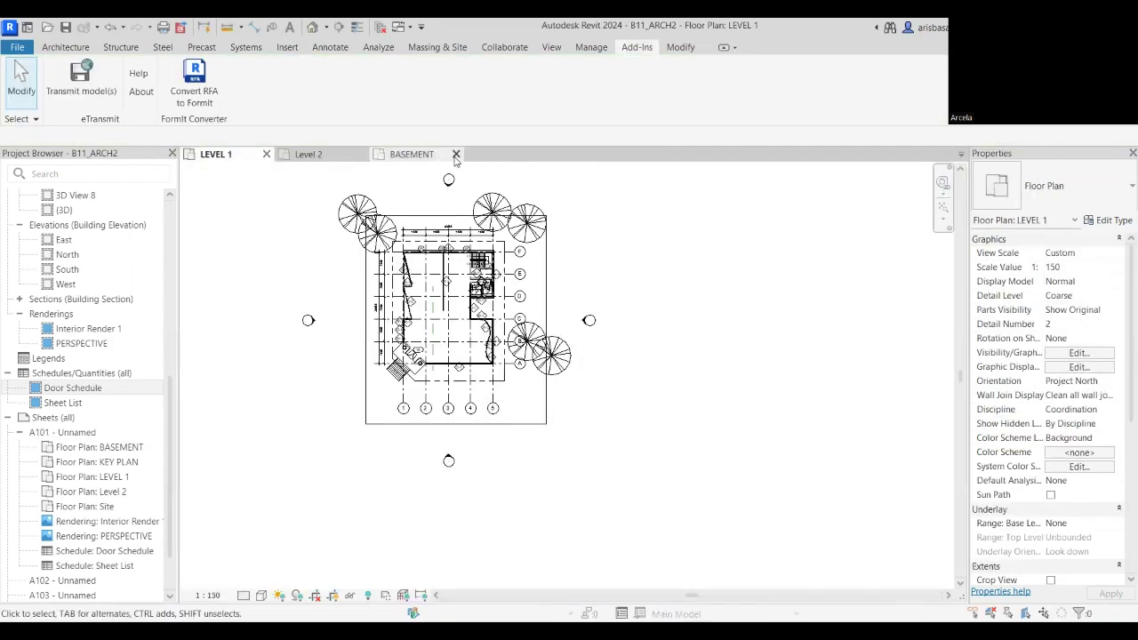
click(456, 154)
click(361, 154)
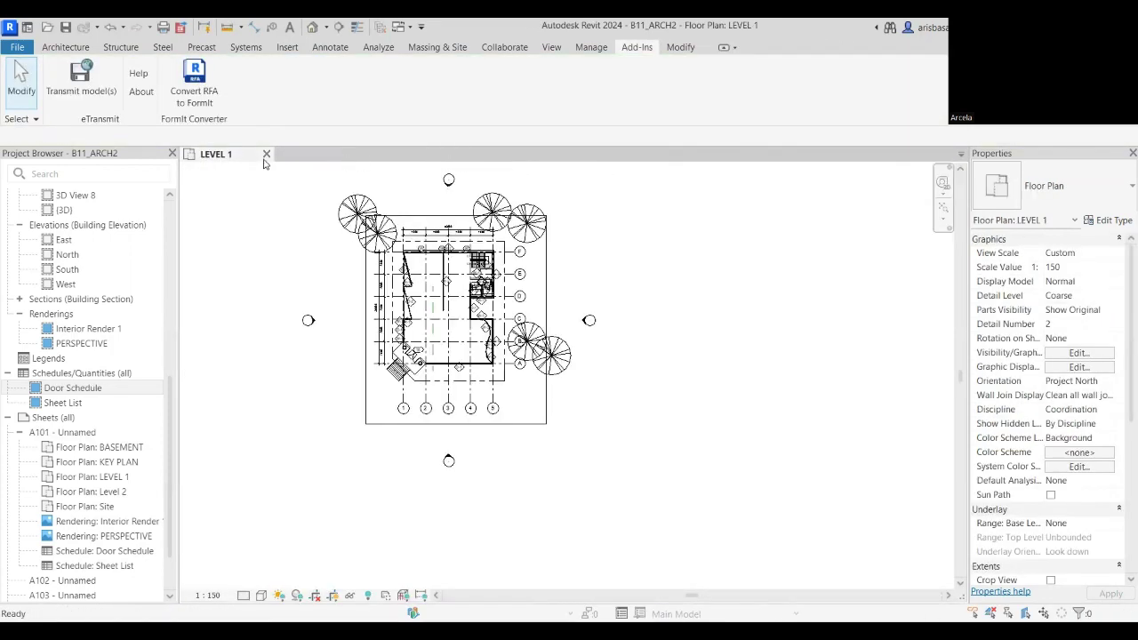
click(266, 154)
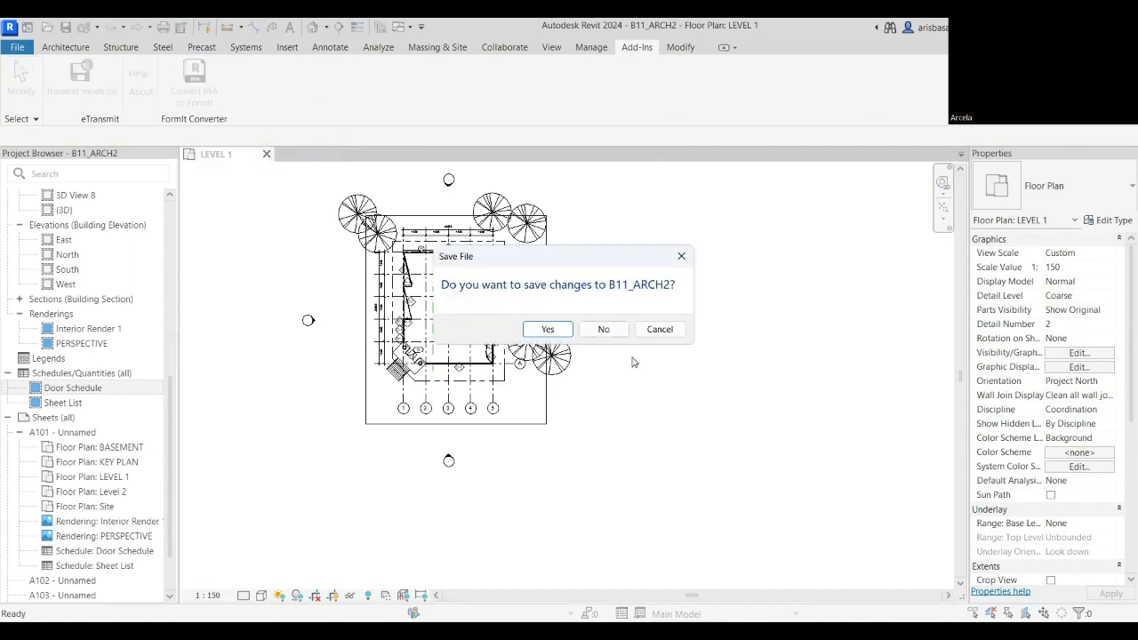
Save changes to B11_ARCH2 and leave the Home screen for an empty workspace.
click(549, 329)
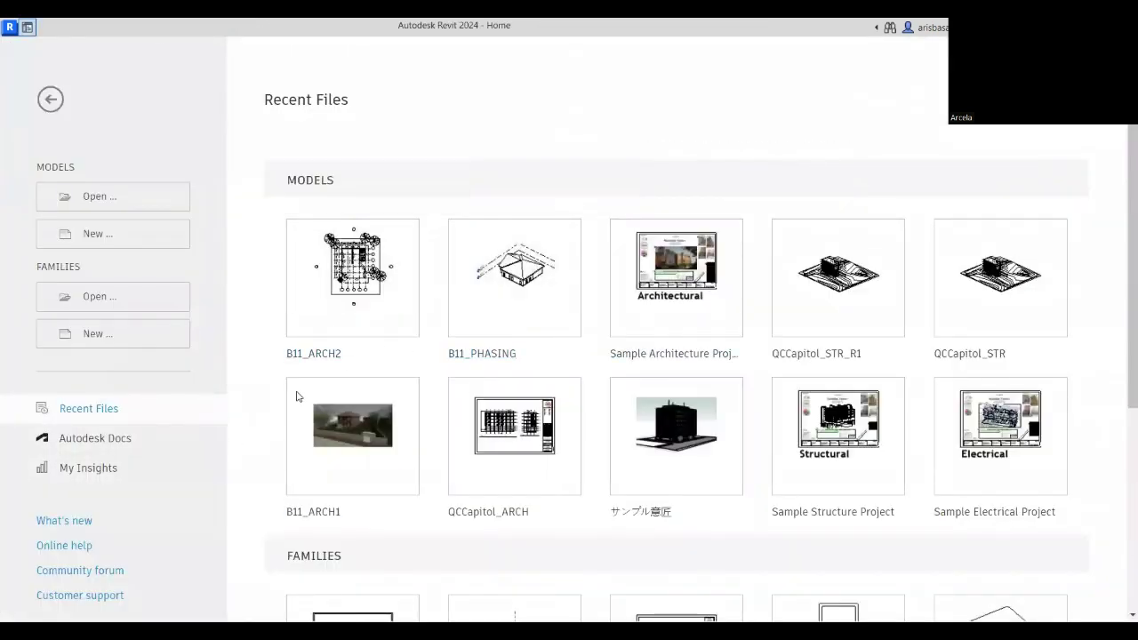
scroll(774, 476, down, 4)
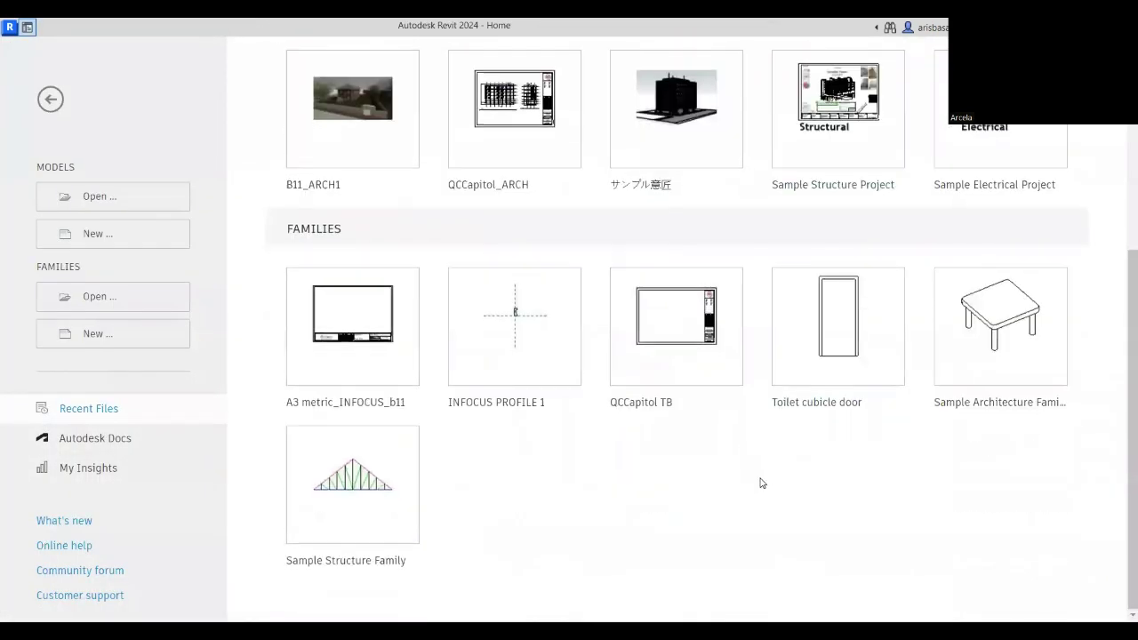
scroll(676, 427, up, 4)
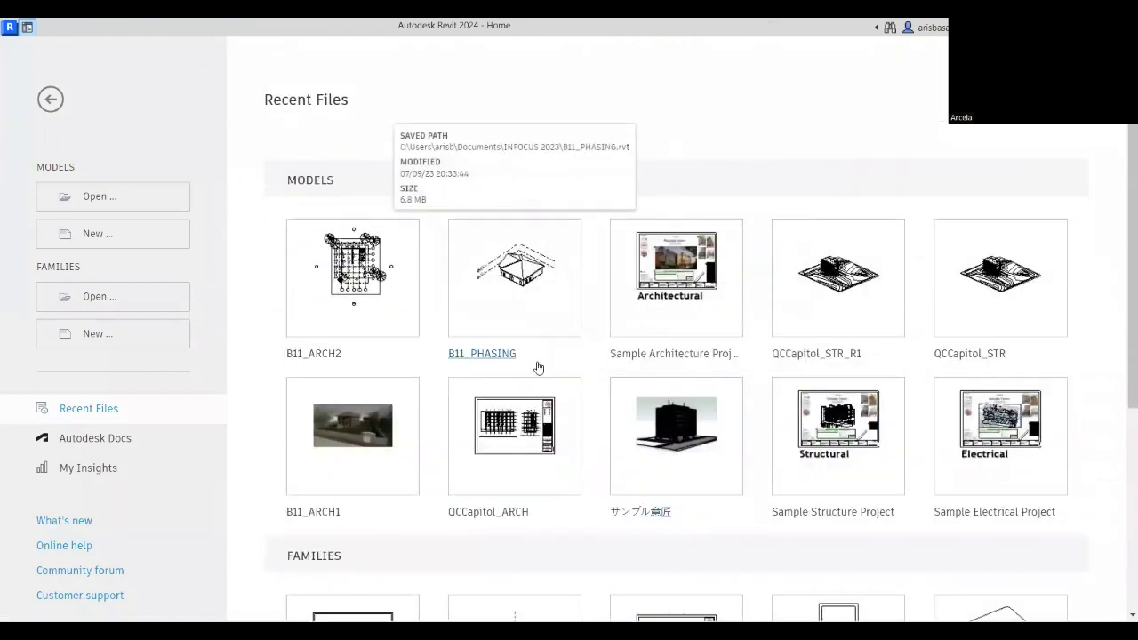
click(28, 29)
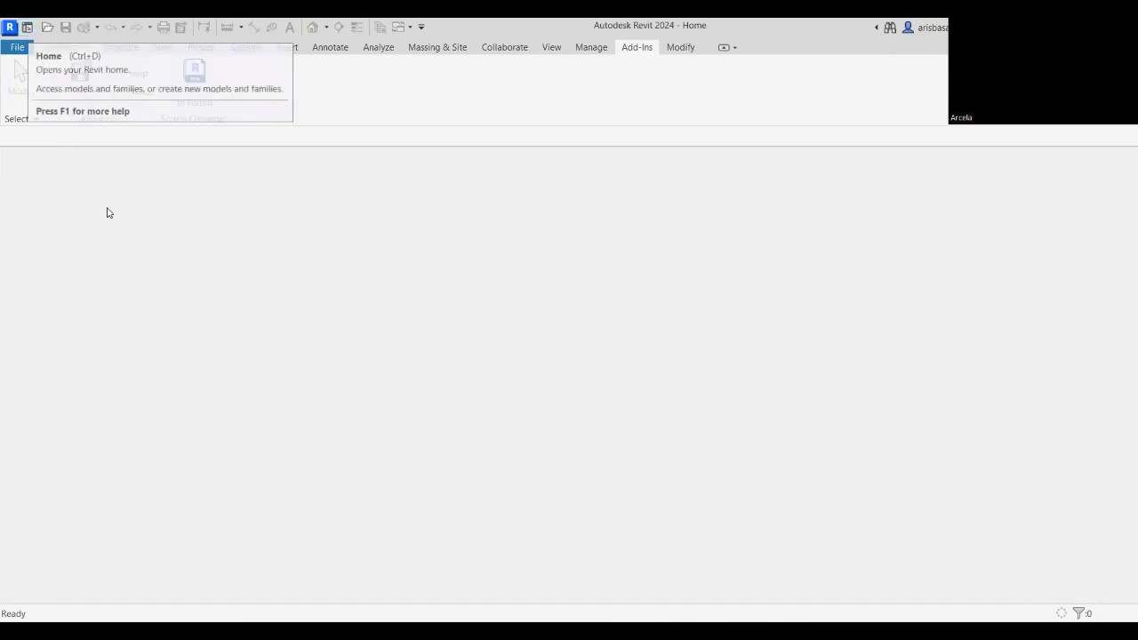
Start eTransmit and browse into the INFOCUS 2023 folder for the model.
click(89, 98)
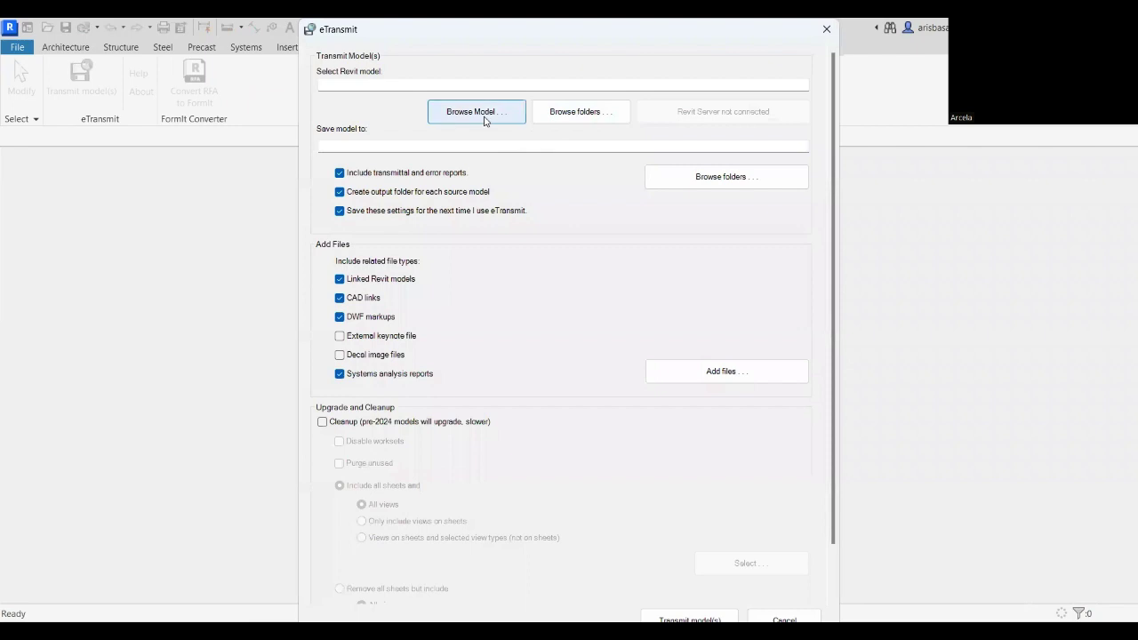
click(487, 116)
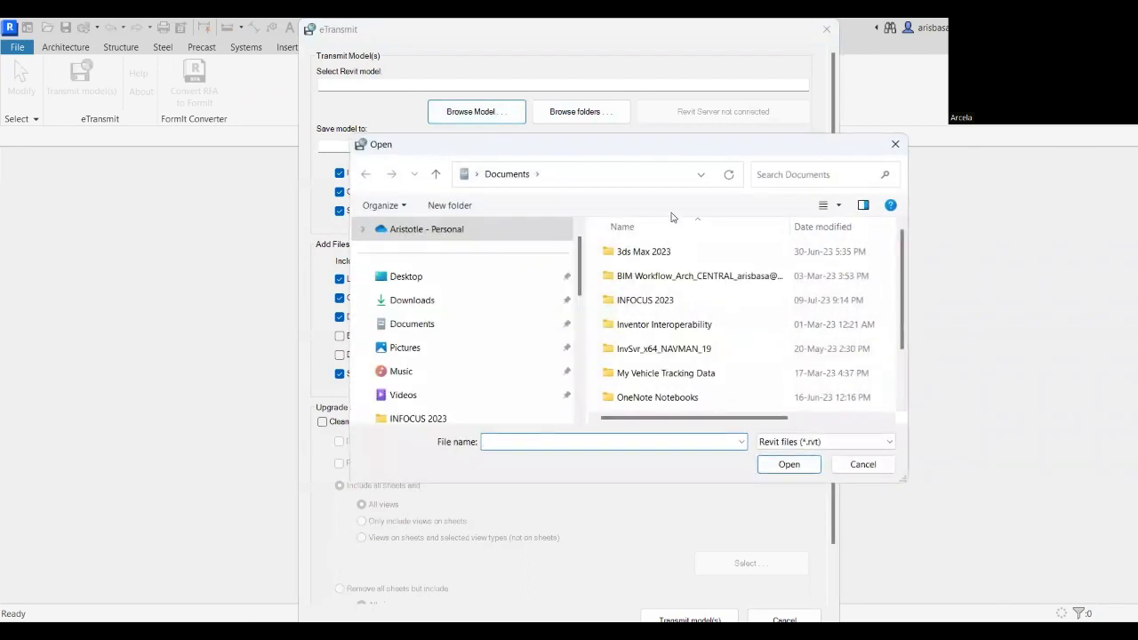
double_click(662, 300)
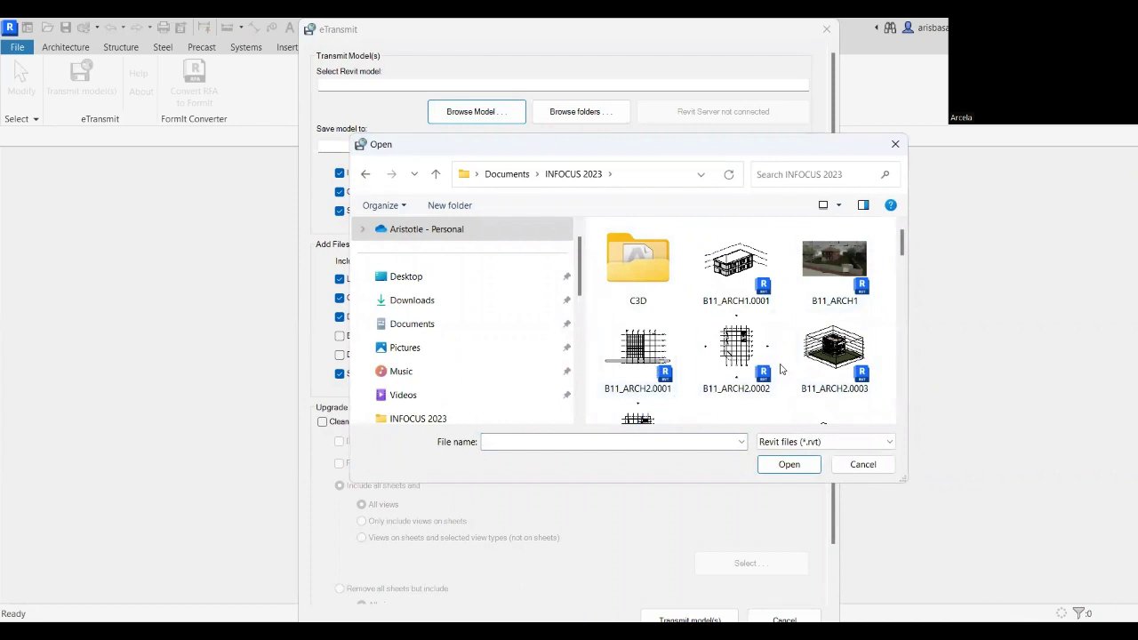
click(823, 290)
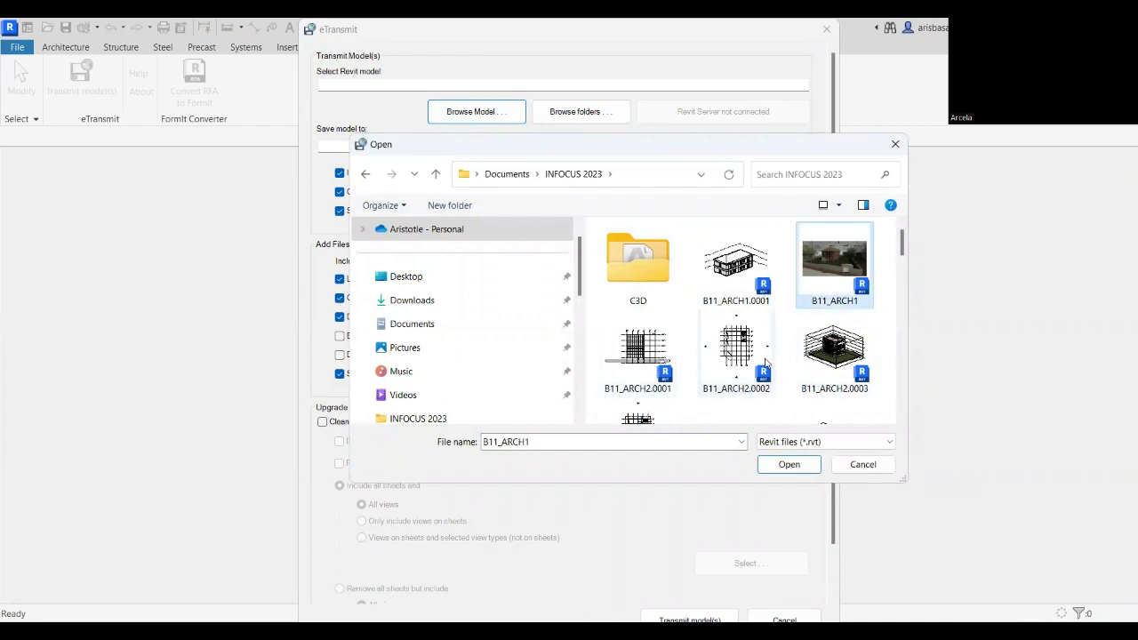
scroll(676, 391, down, 1)
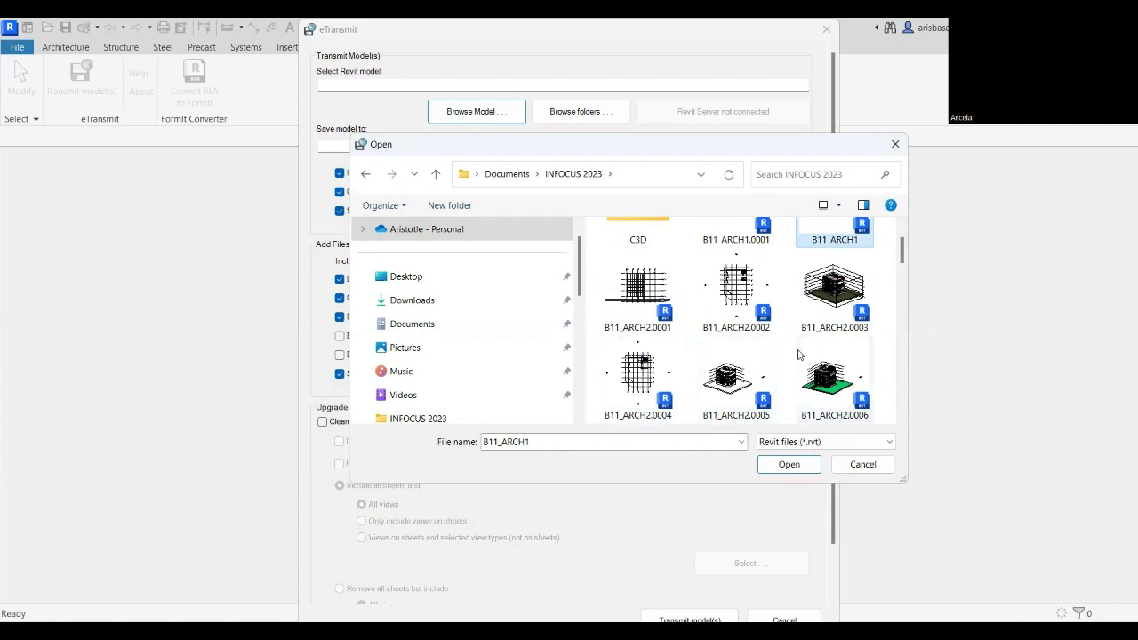
scroll(799, 356, down, 1)
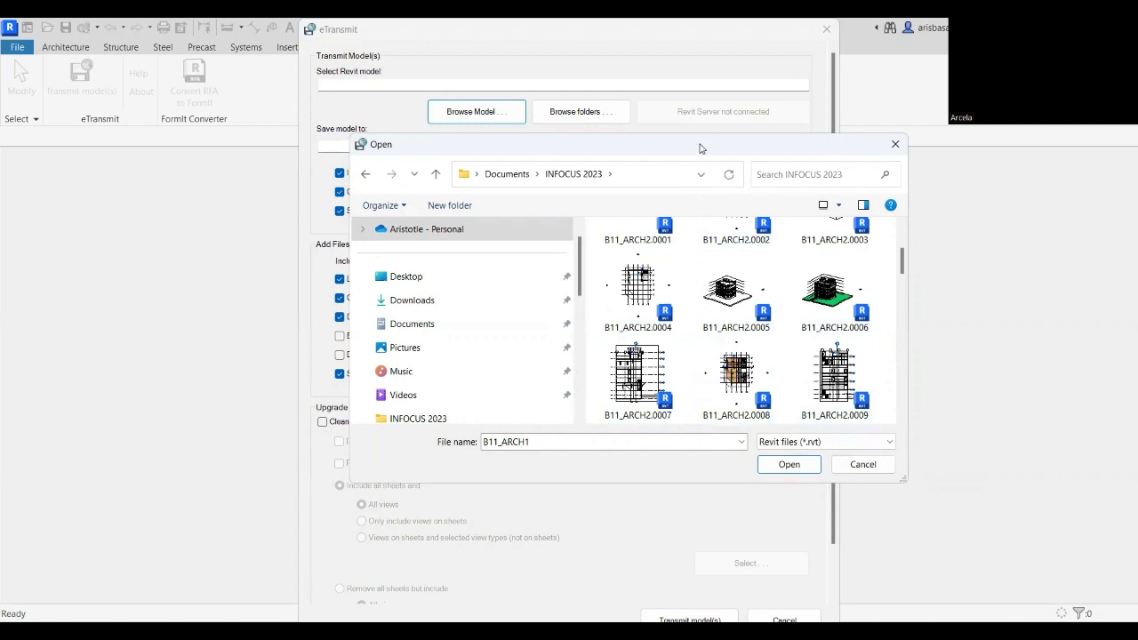
drag(702, 149, 618, 76)
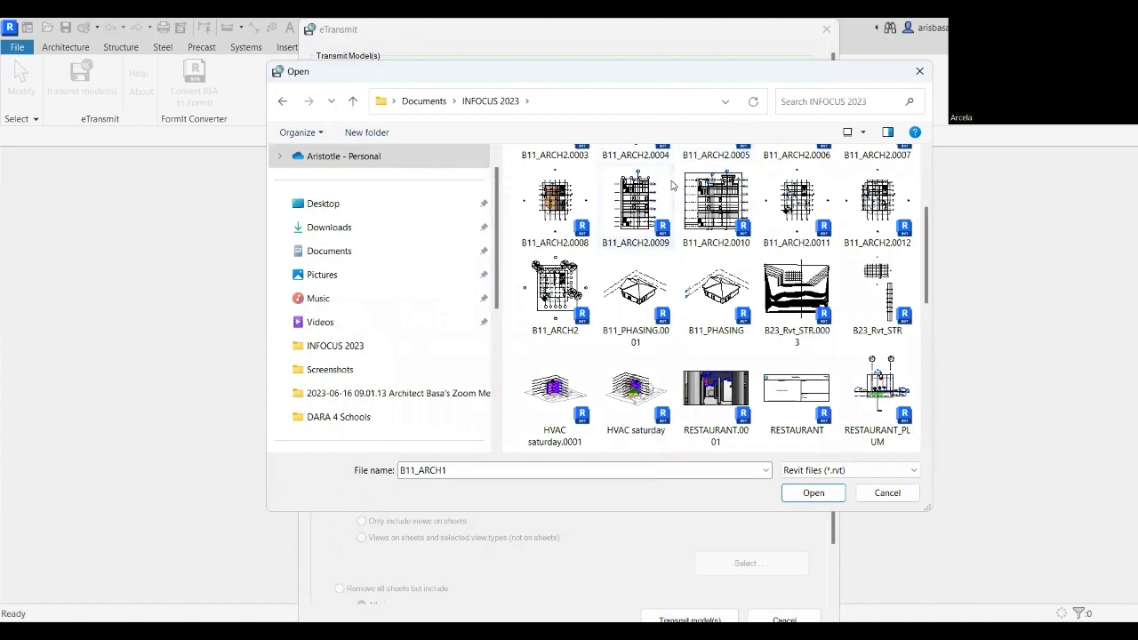
Switch the file list to Details view and pick B11_ARCH2.
right_click(674, 184)
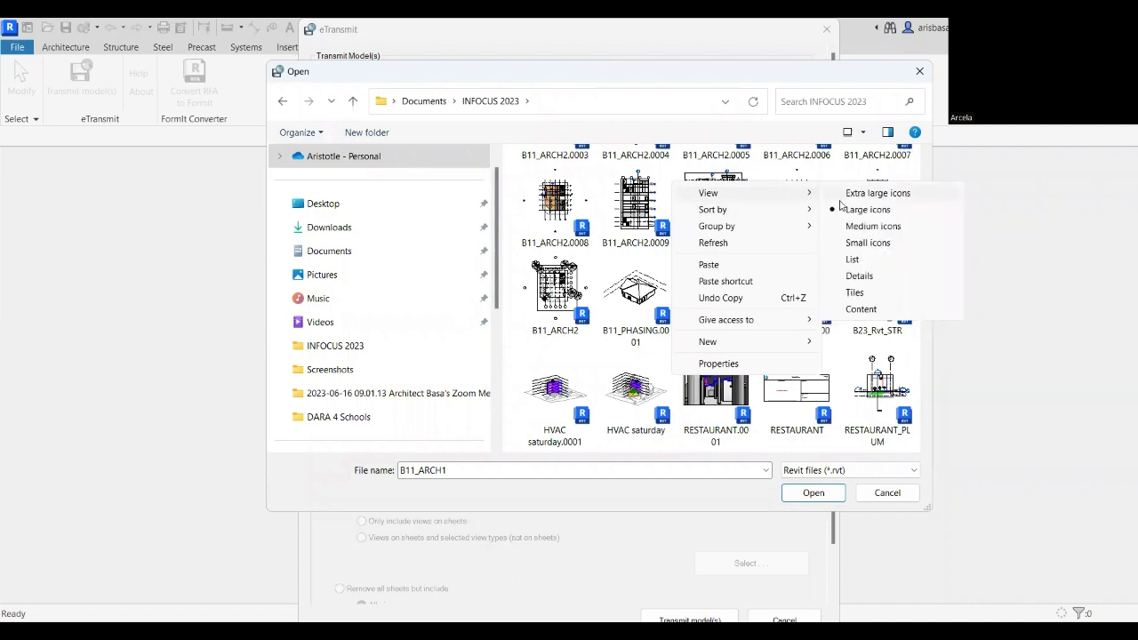
click(856, 277)
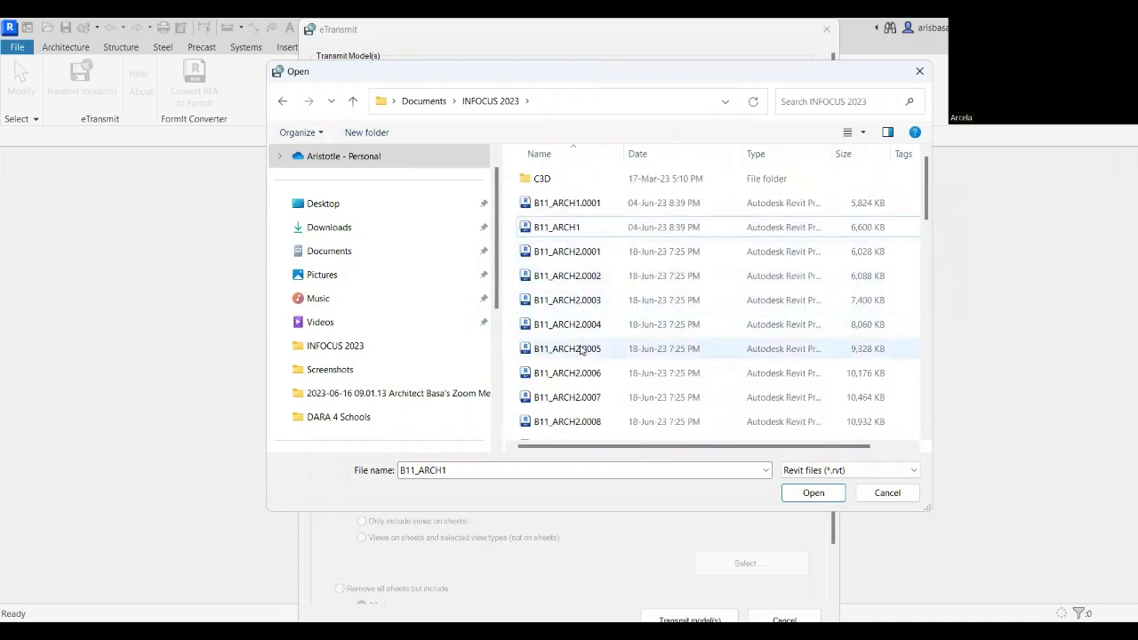
scroll(592, 404, down, 2)
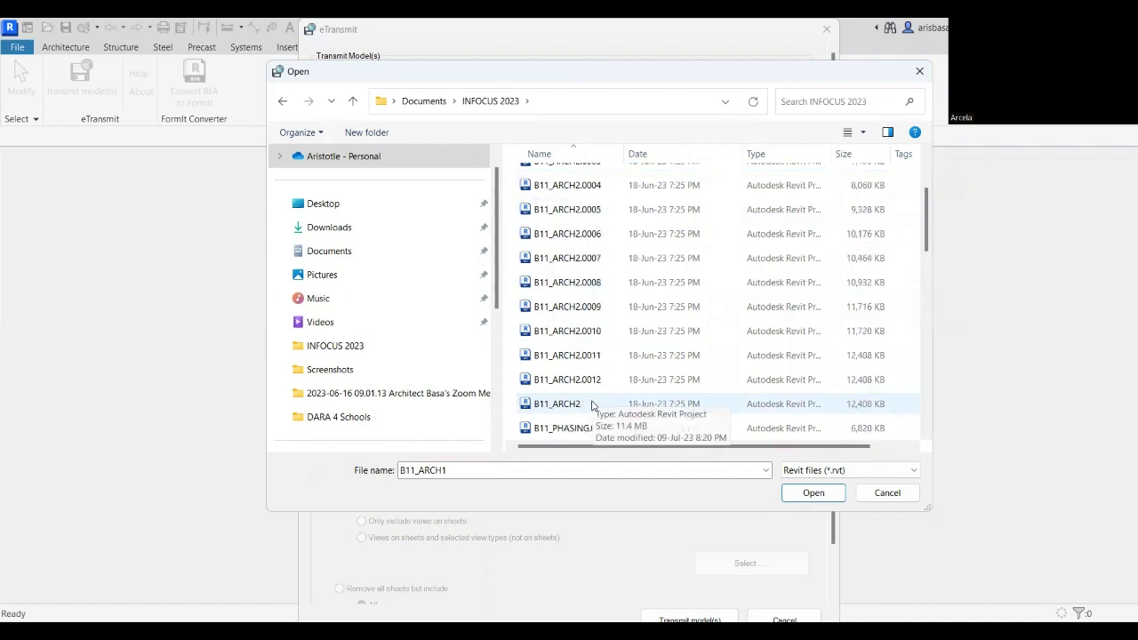
click(582, 409)
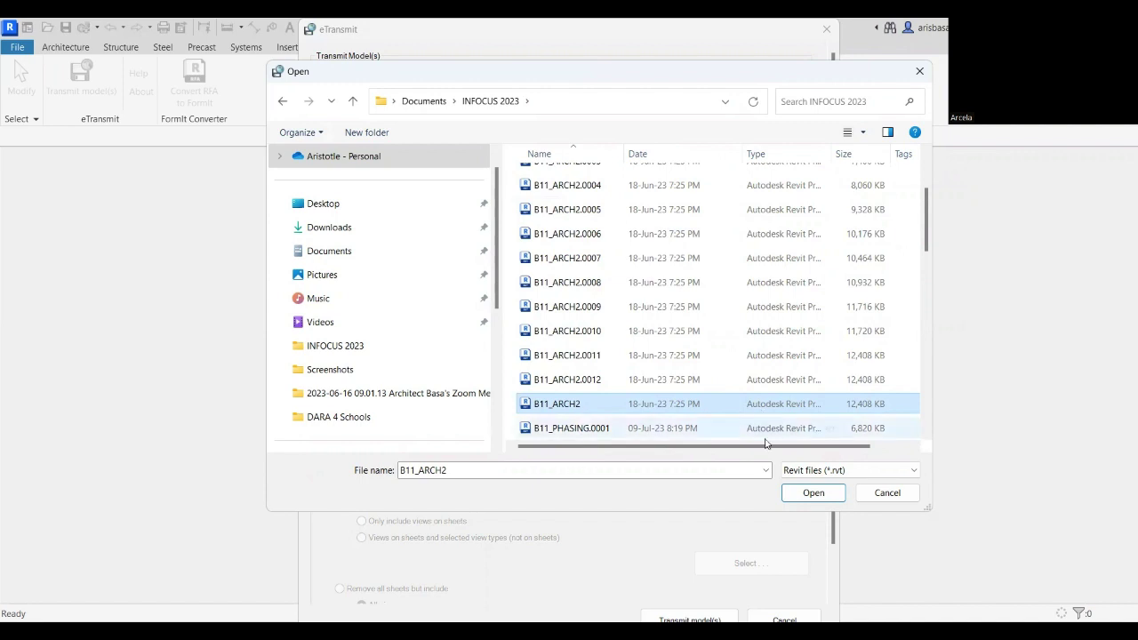
drag(736, 448, 698, 440)
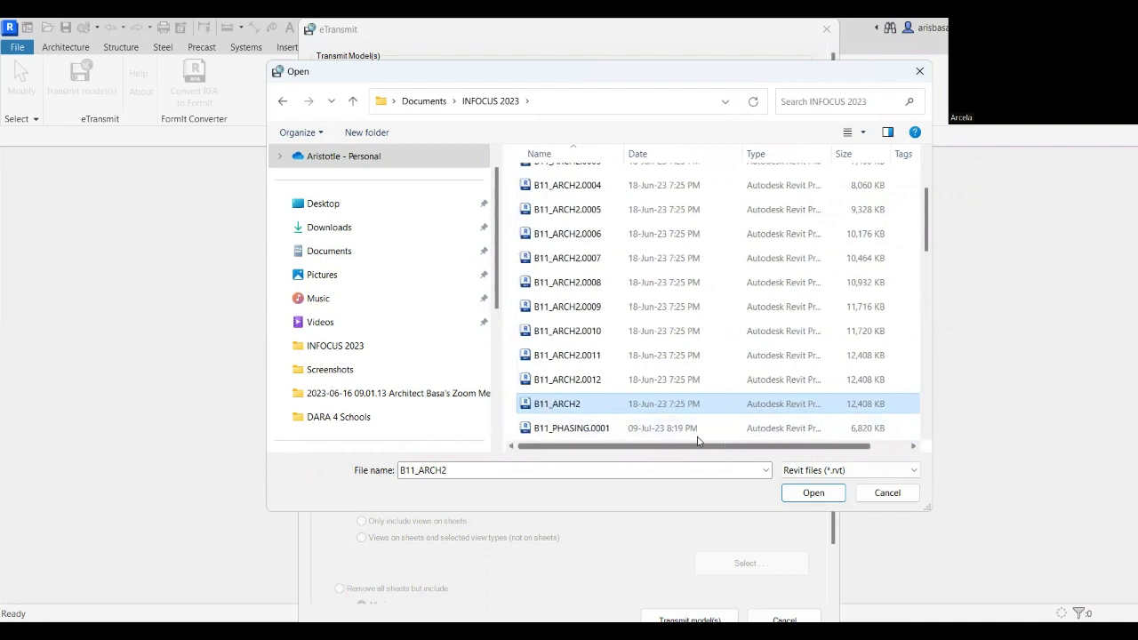
Reselect B11_ARCH2.rvt, cancel the accidental rename, and load it into eTransmit.
scroll(655, 381, up, 2)
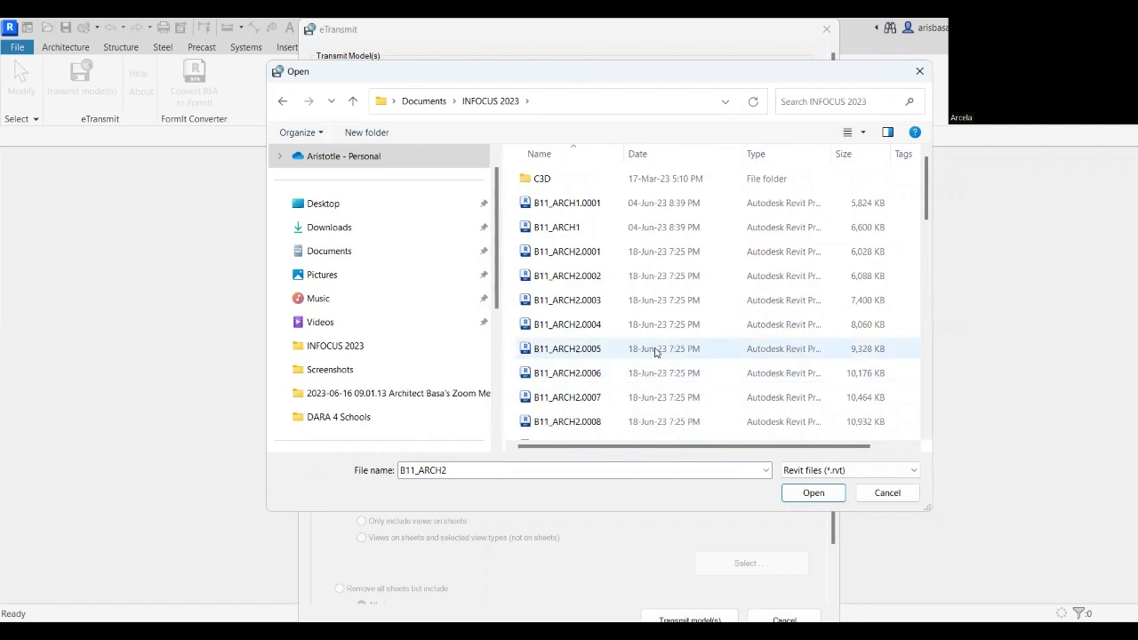
scroll(648, 369, down, 1)
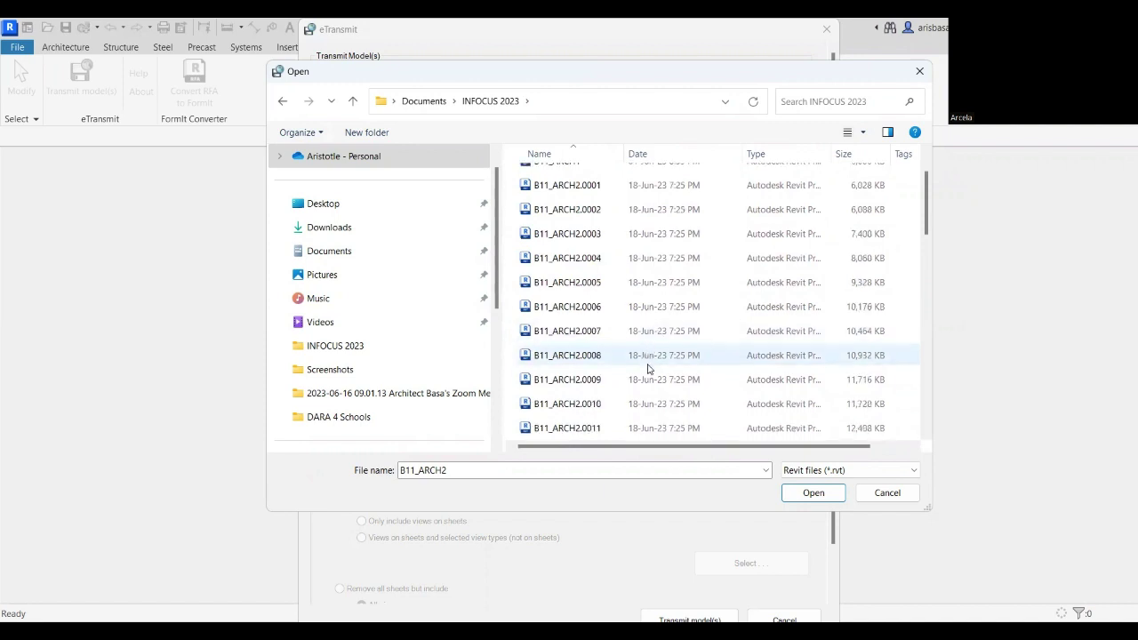
scroll(648, 369, down, 2)
scroll(654, 373, up, 1)
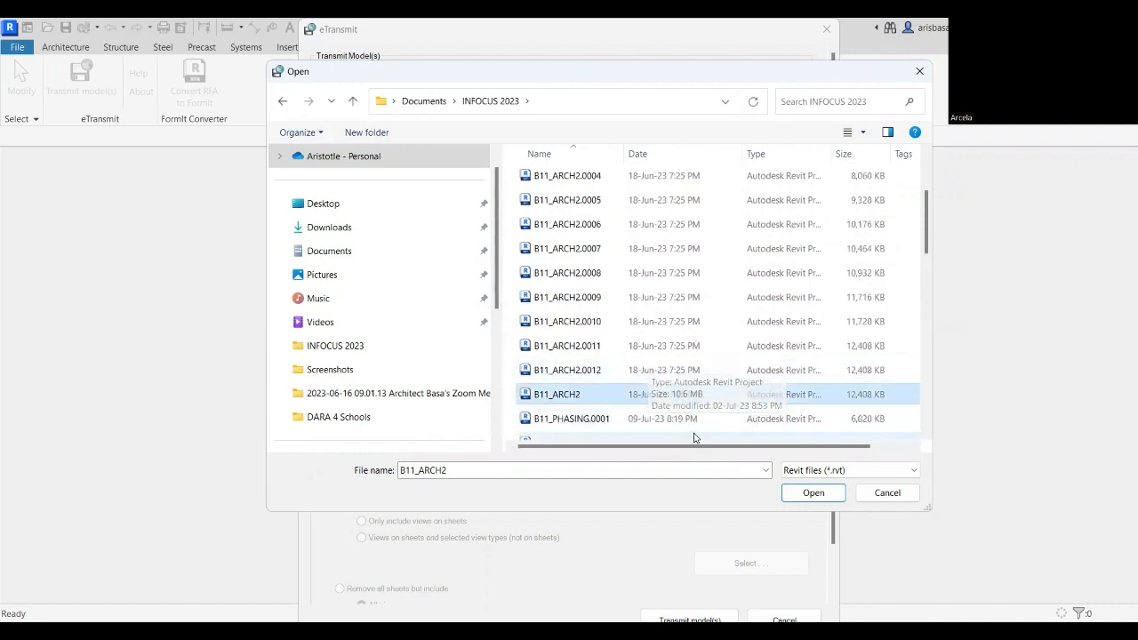
scroll(633, 420, down, 1)
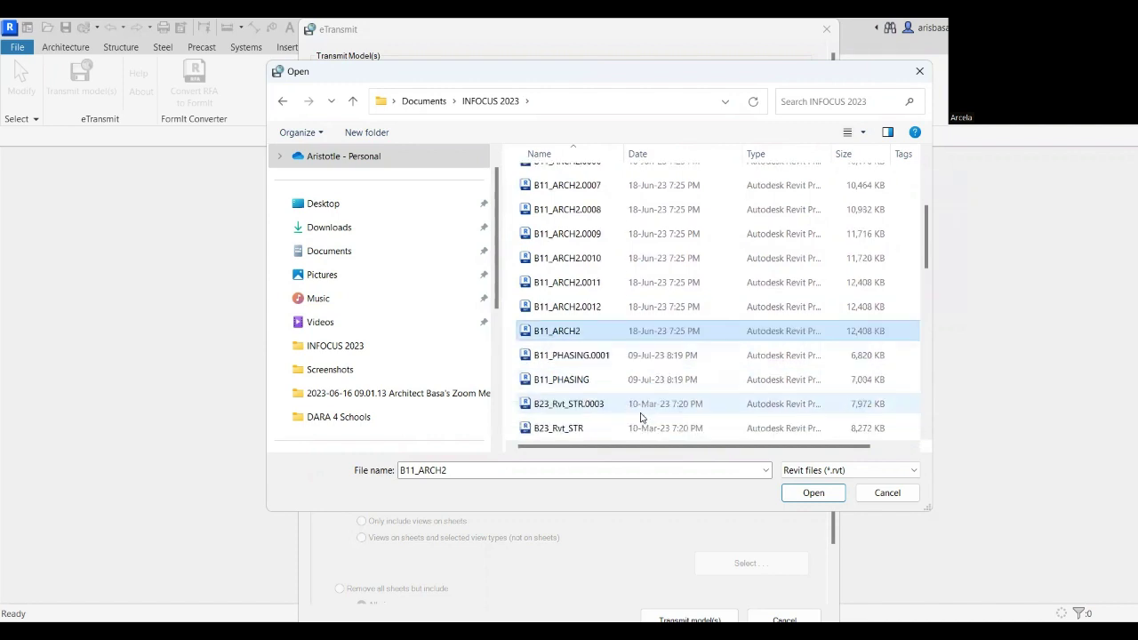
scroll(636, 389, down, 1)
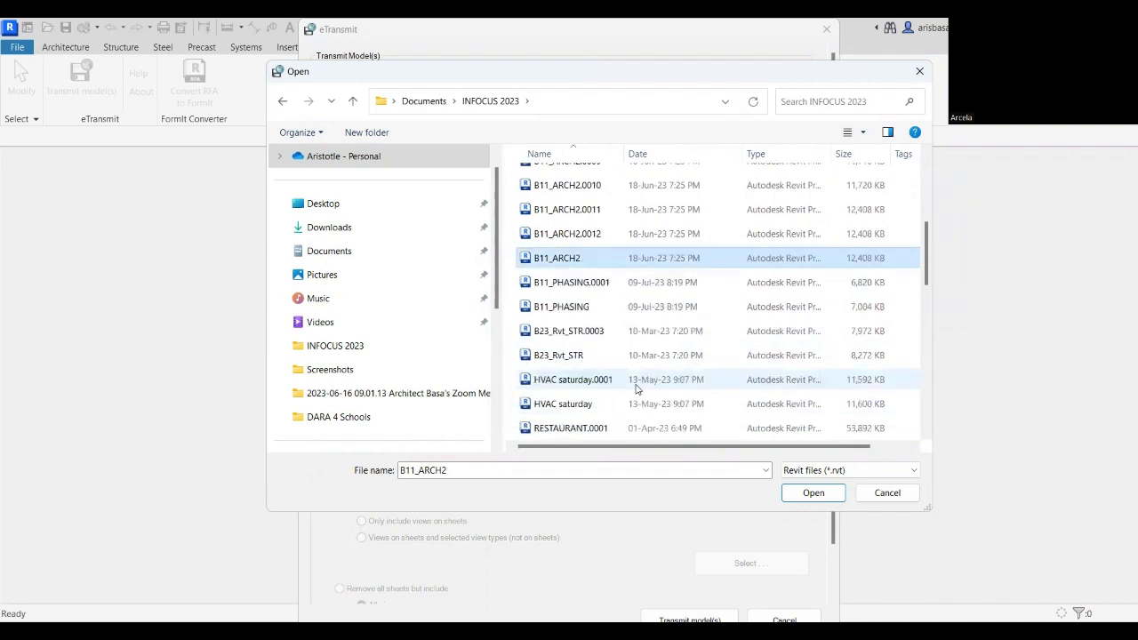
click(583, 260)
click(725, 468)
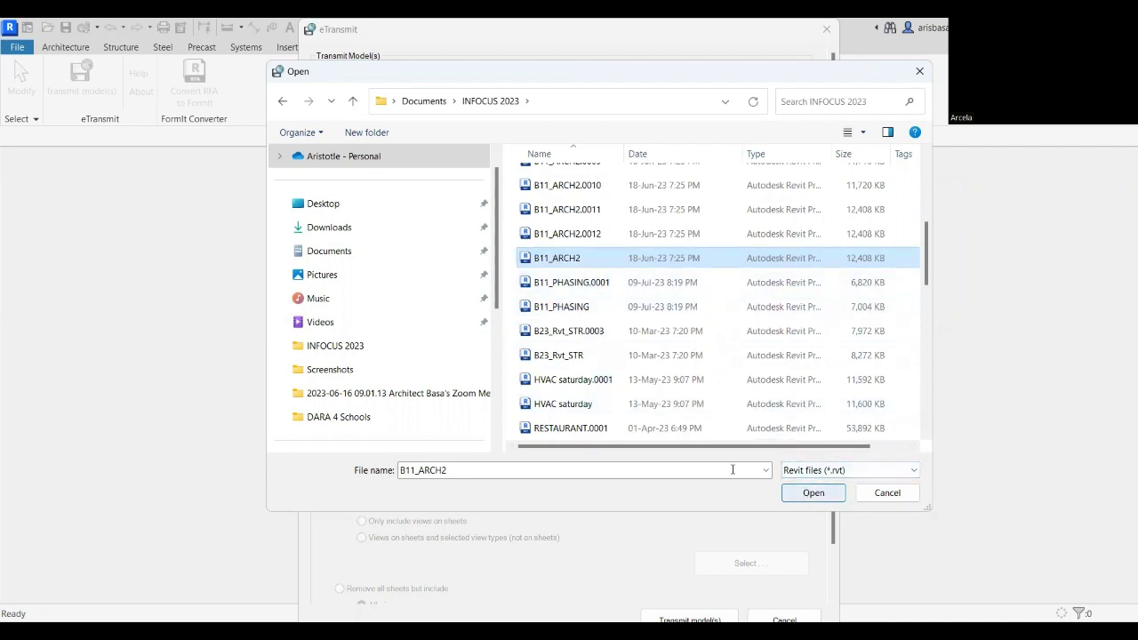
click(800, 494)
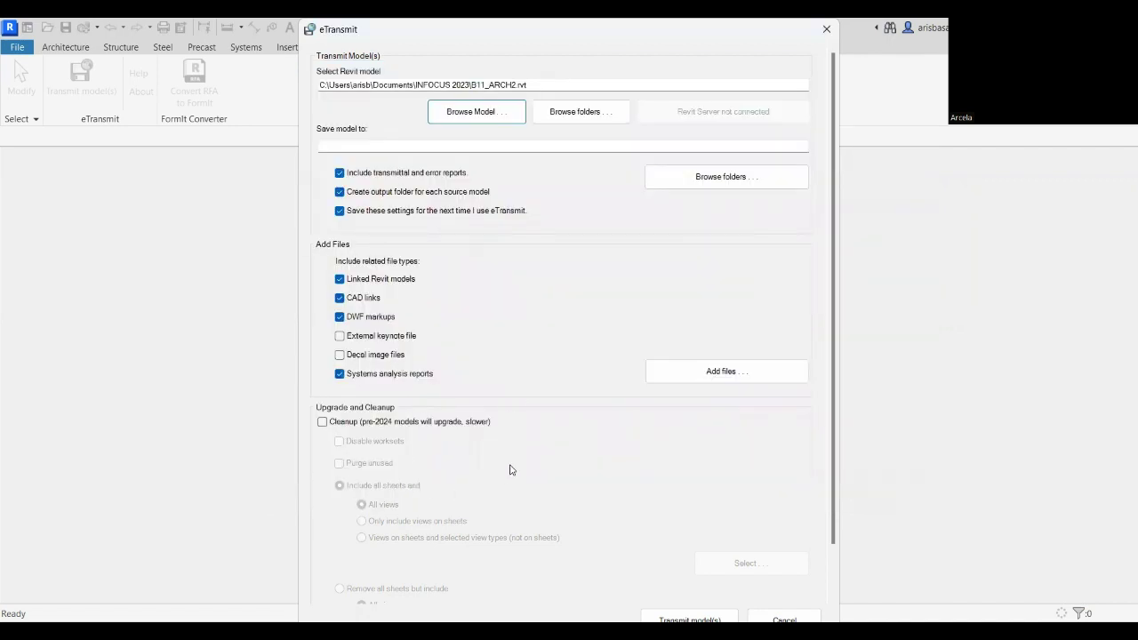
Include decal image files in the package and dismiss the missing-directory message.
click(340, 357)
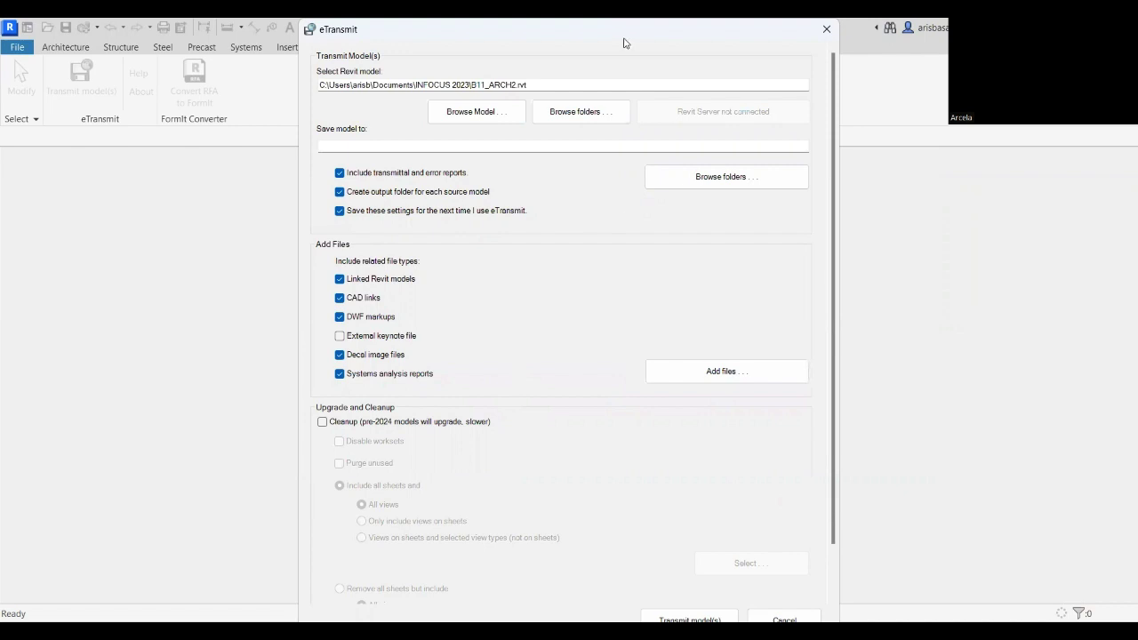
drag(624, 43, 530, 43)
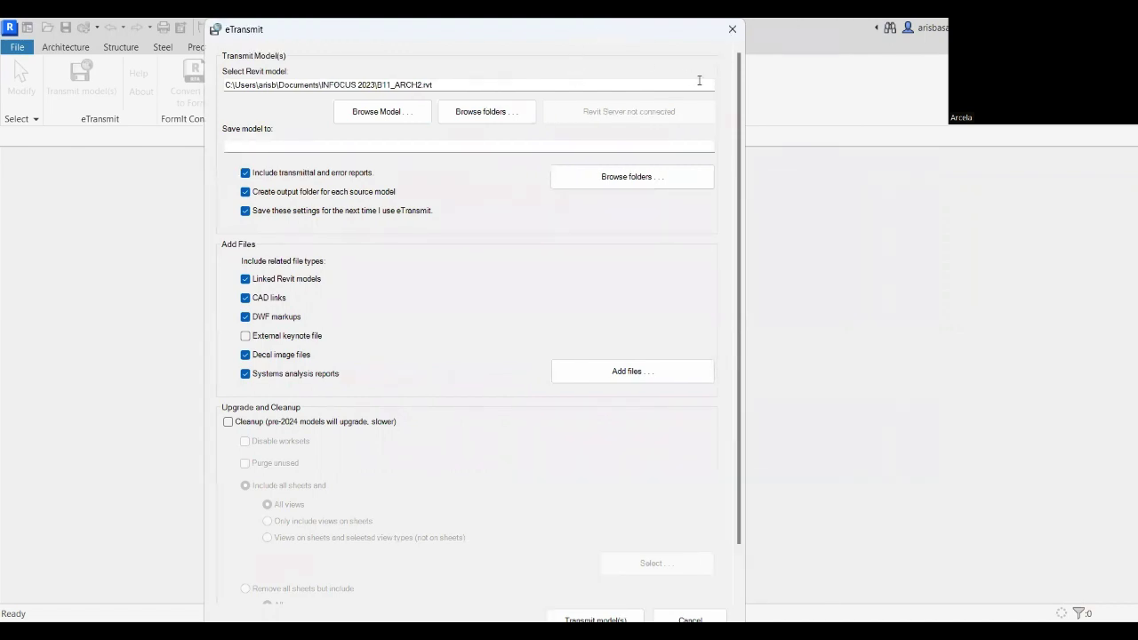
scroll(743, 160, down, 2)
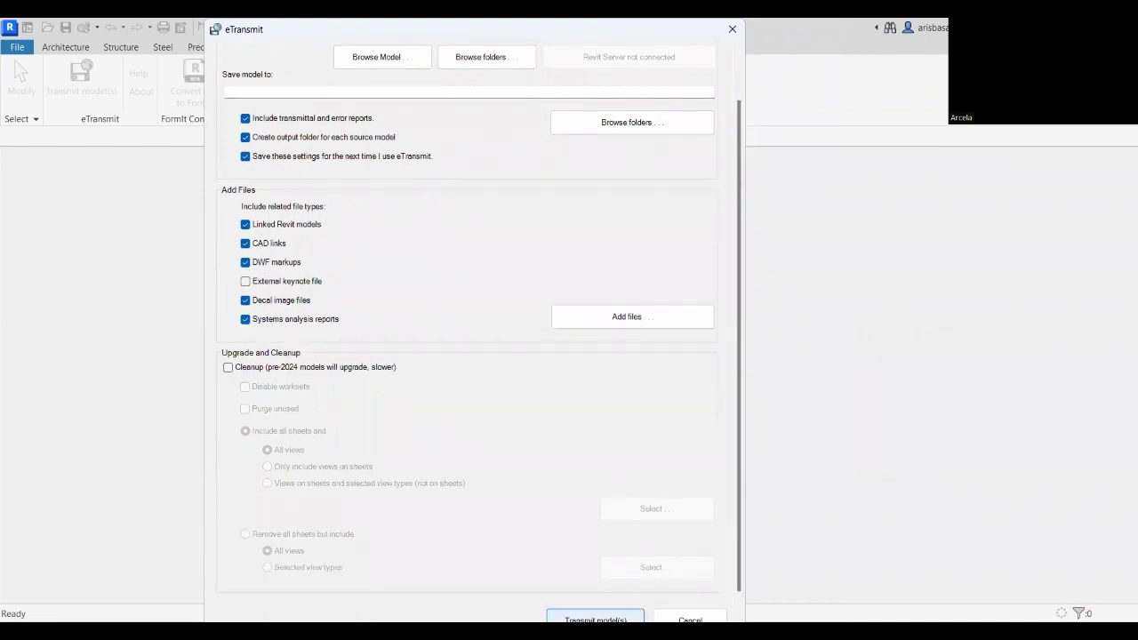
click(594, 620)
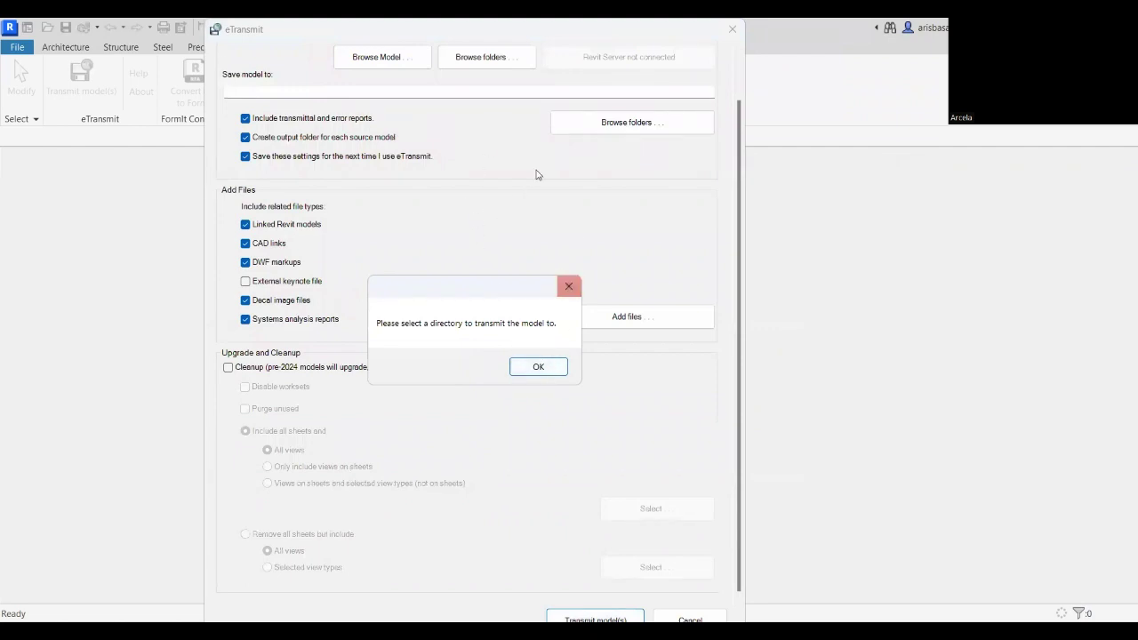
click(564, 289)
Set the eTransmit destination folder to Documents\INFOCUS 2023.
click(647, 125)
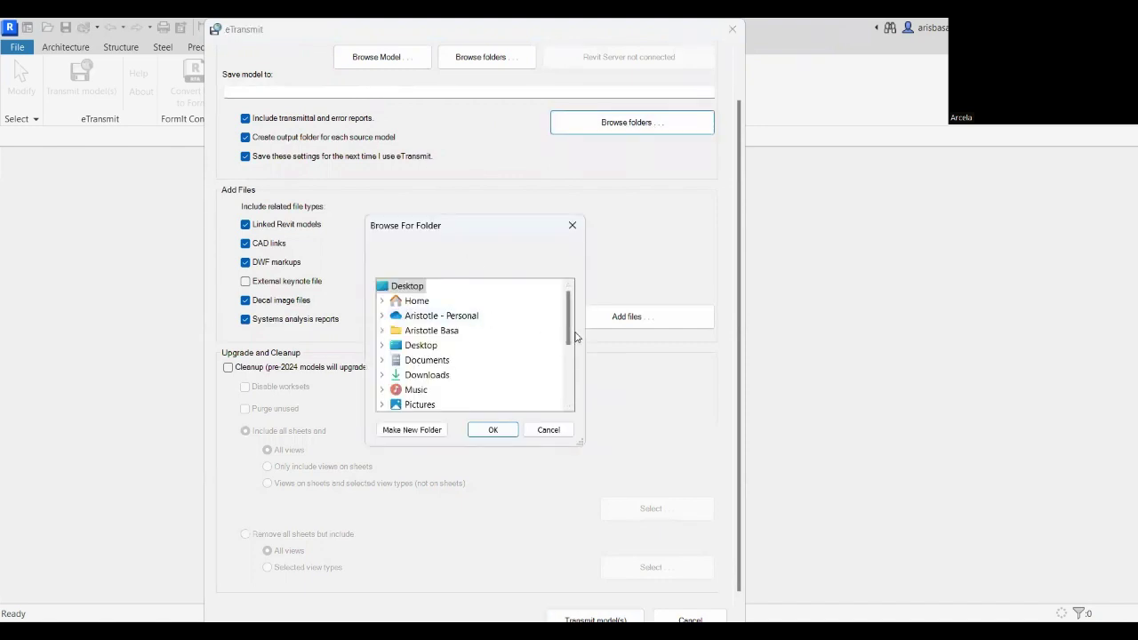
double_click(434, 360)
double_click(444, 329)
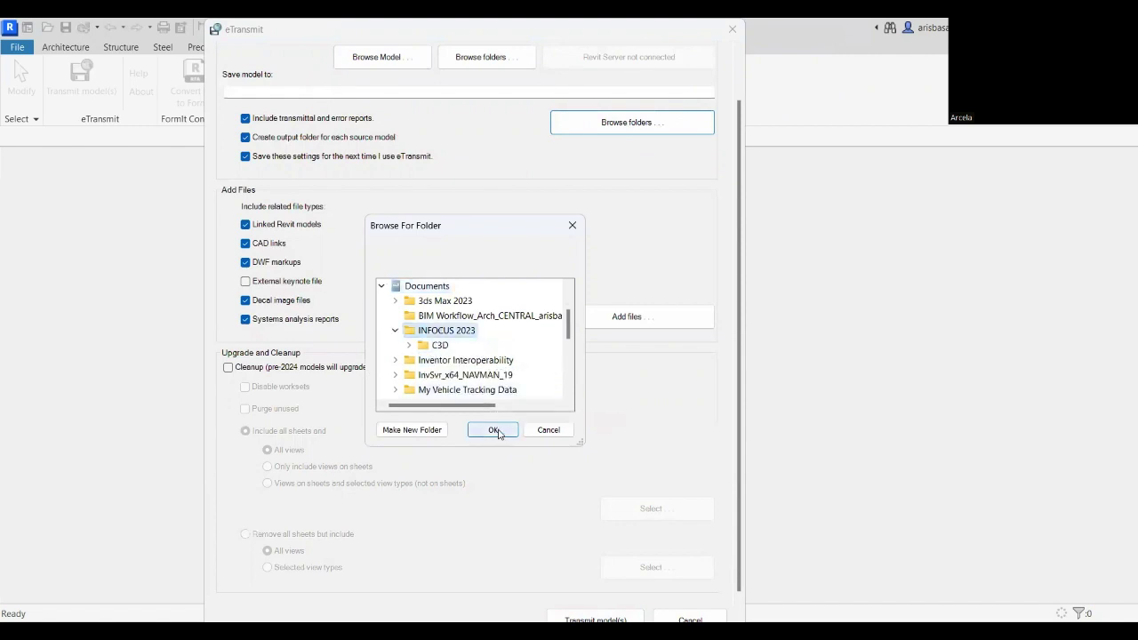
click(496, 431)
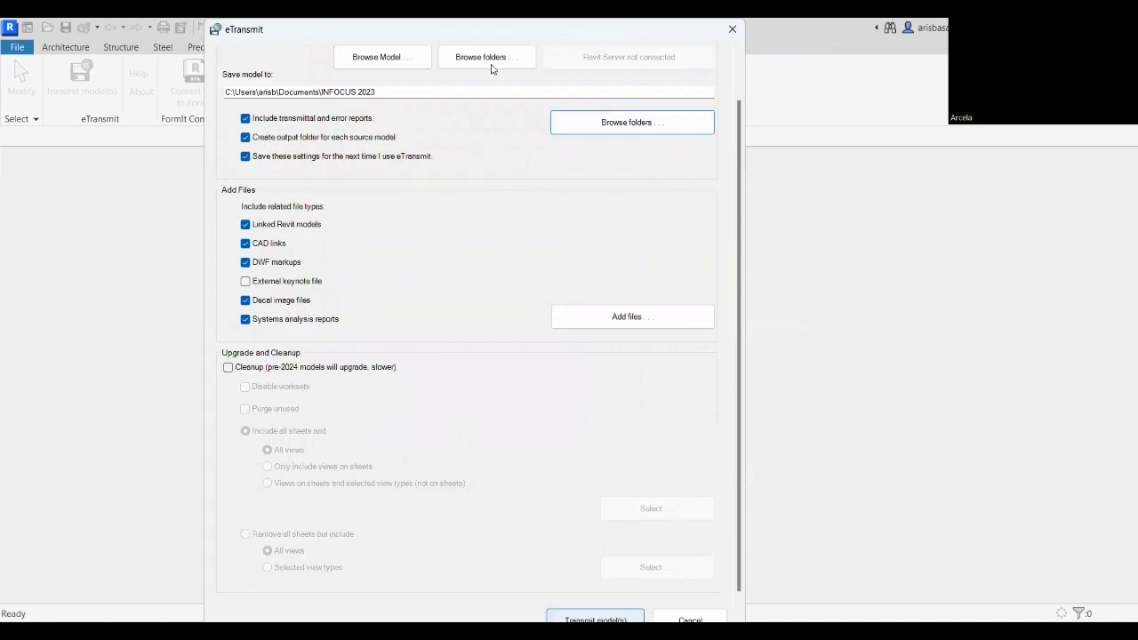
mouse_move(509, 34)
mouse_down()
mouse_move(509, 117)
mouse_move(509, 48)
mouse_up()
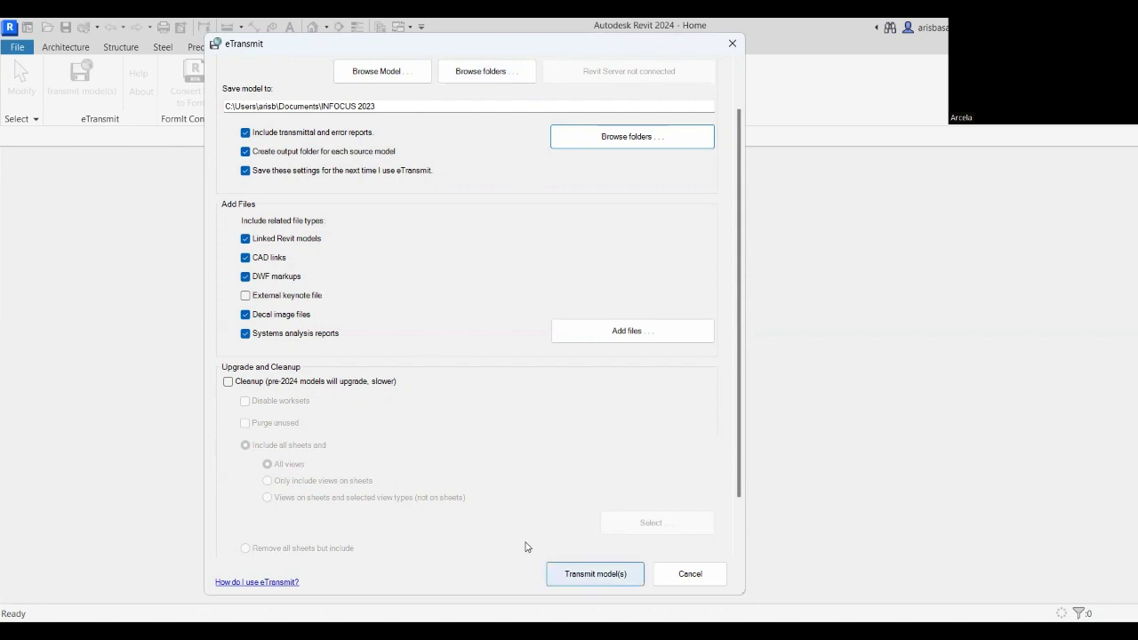
Transmit B11_ARCH2 into a dated INFOCUS 2023 folder, view the package folder, and close the success message.
key(Return)
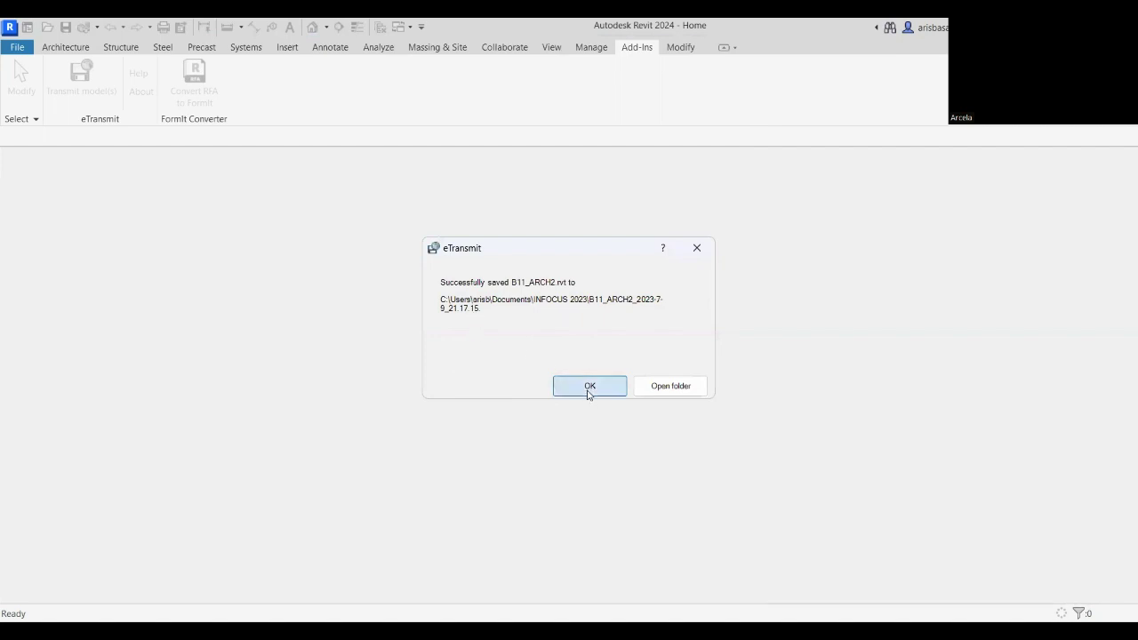
click(672, 389)
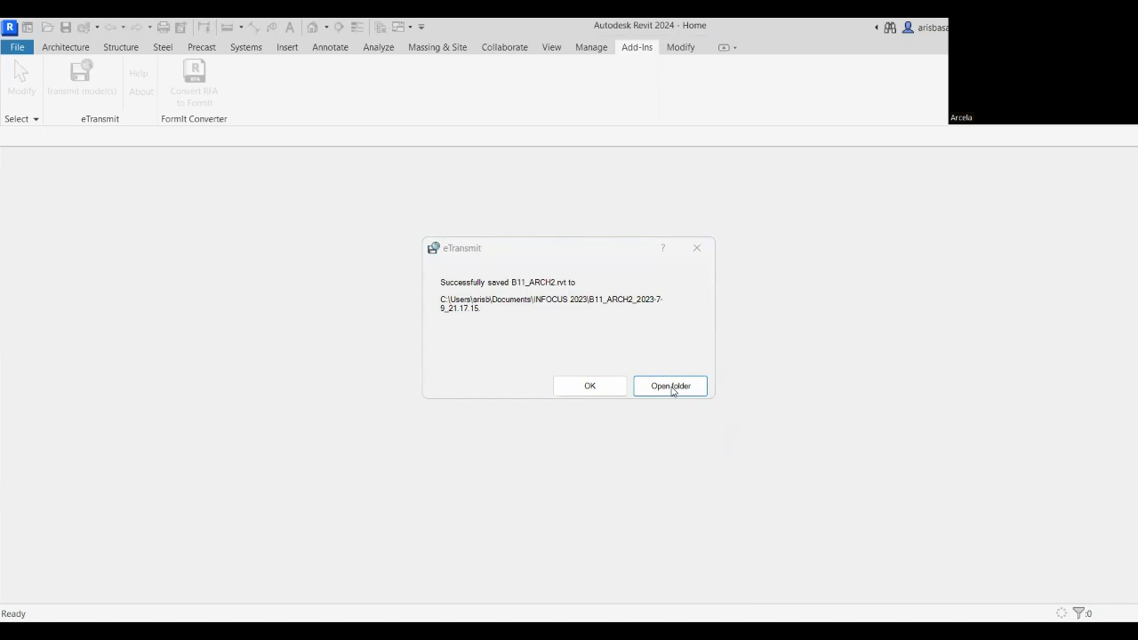
click(755, 178)
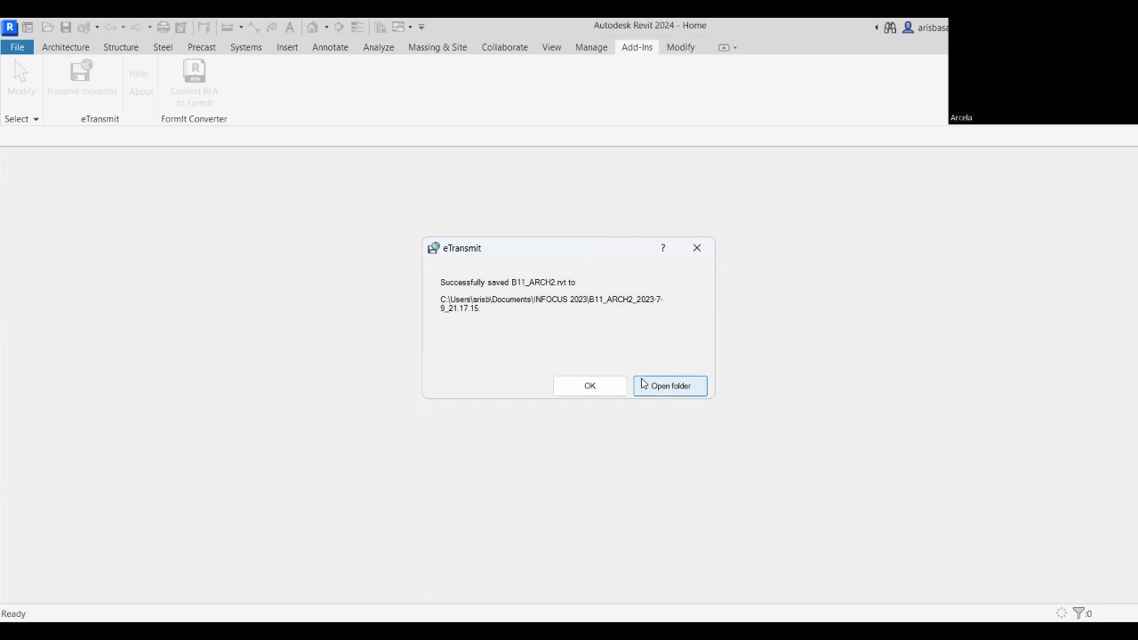
click(591, 387)
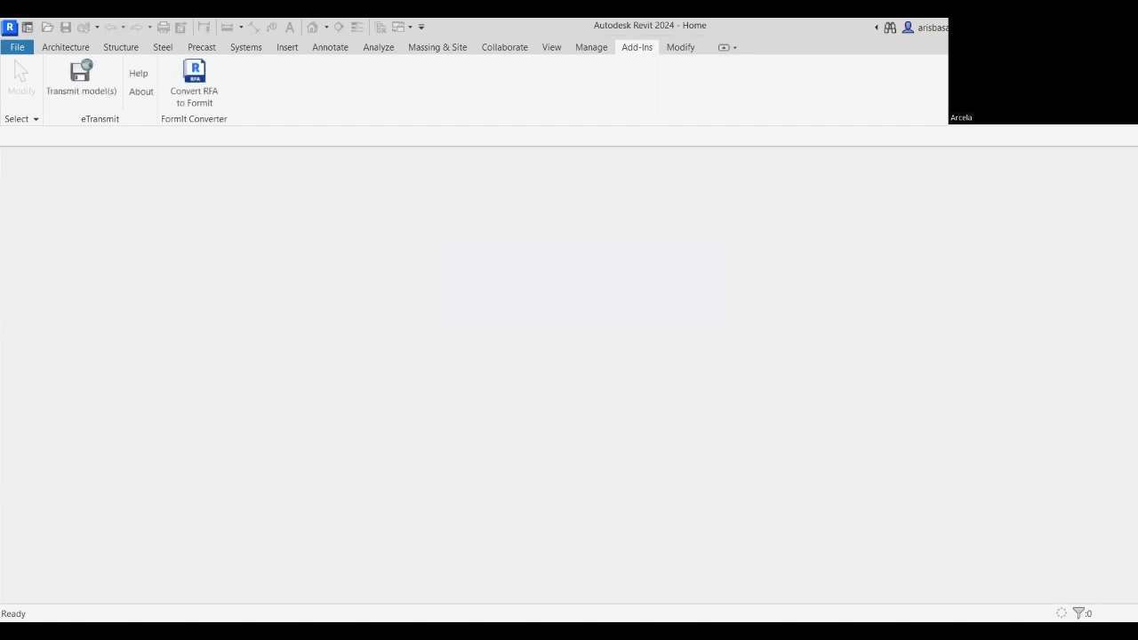